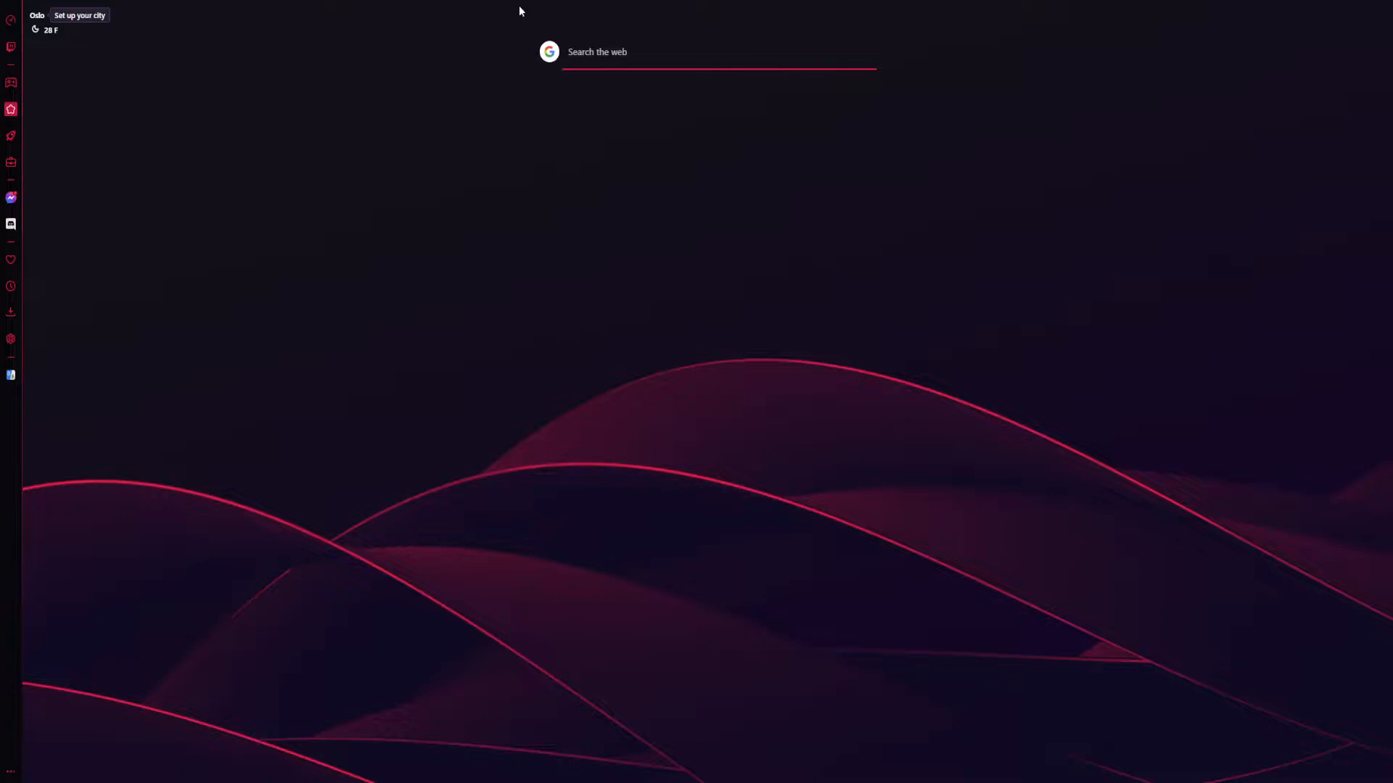
Step: Open the DeviantArt website and search it for "mmd"
{"action": "type", "text": "devi"}
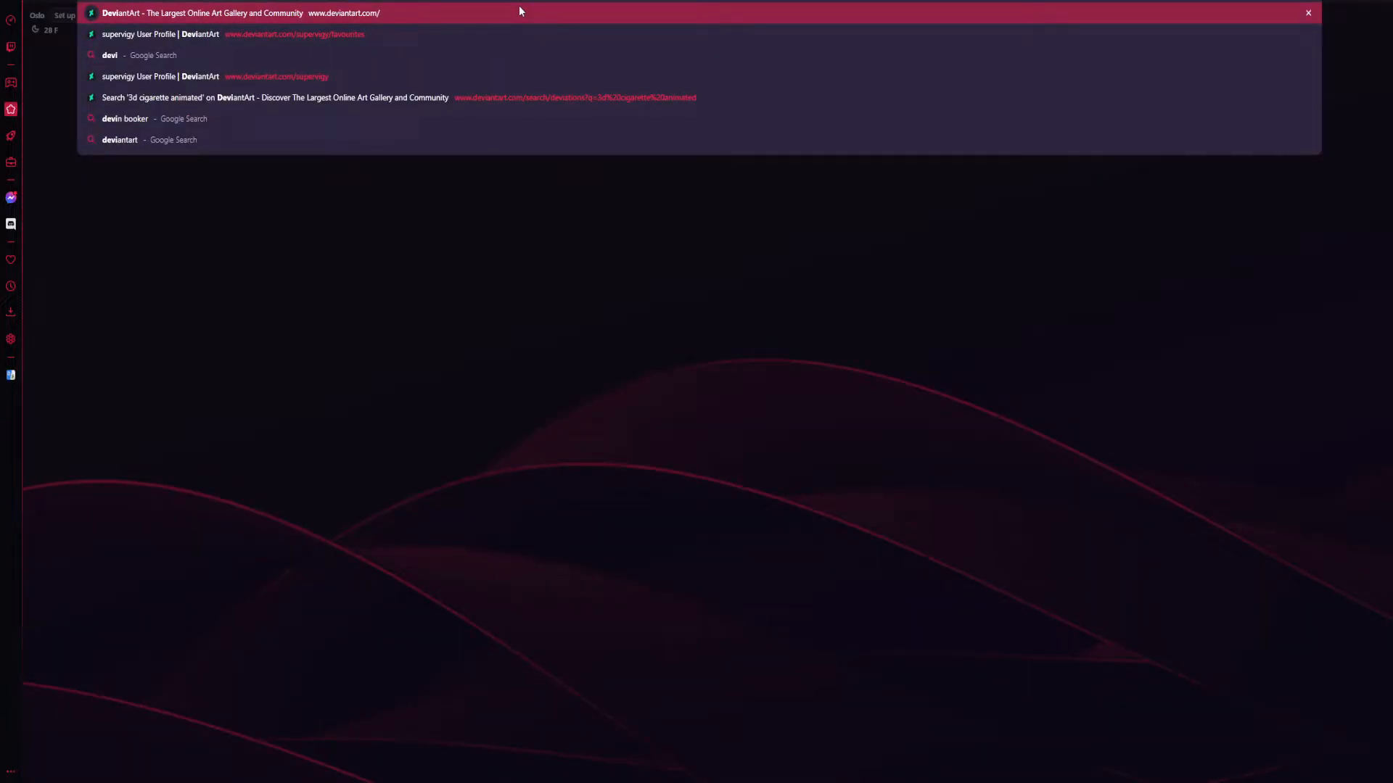
{"action": "key", "text": "Return"}
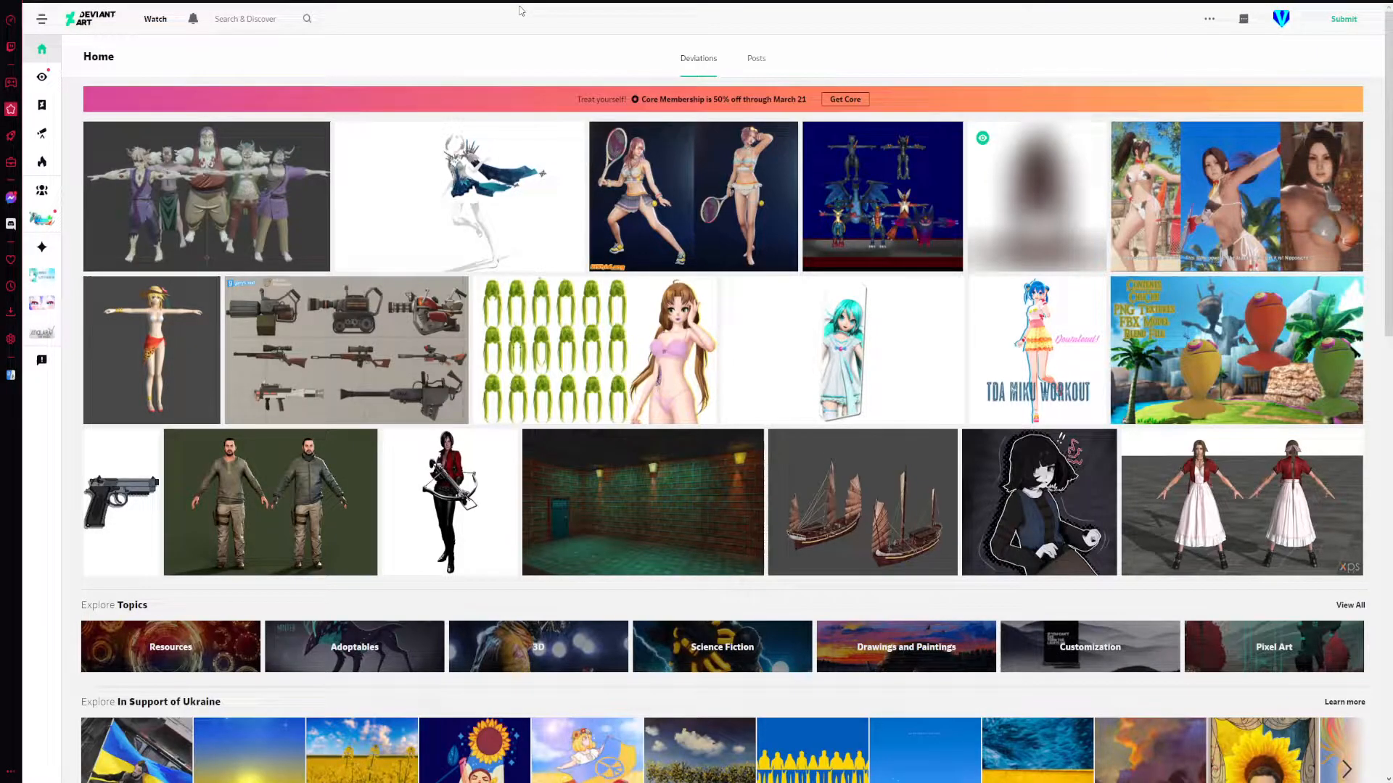
{"action": "mouse_move", "coordinate": [1283, 30]}
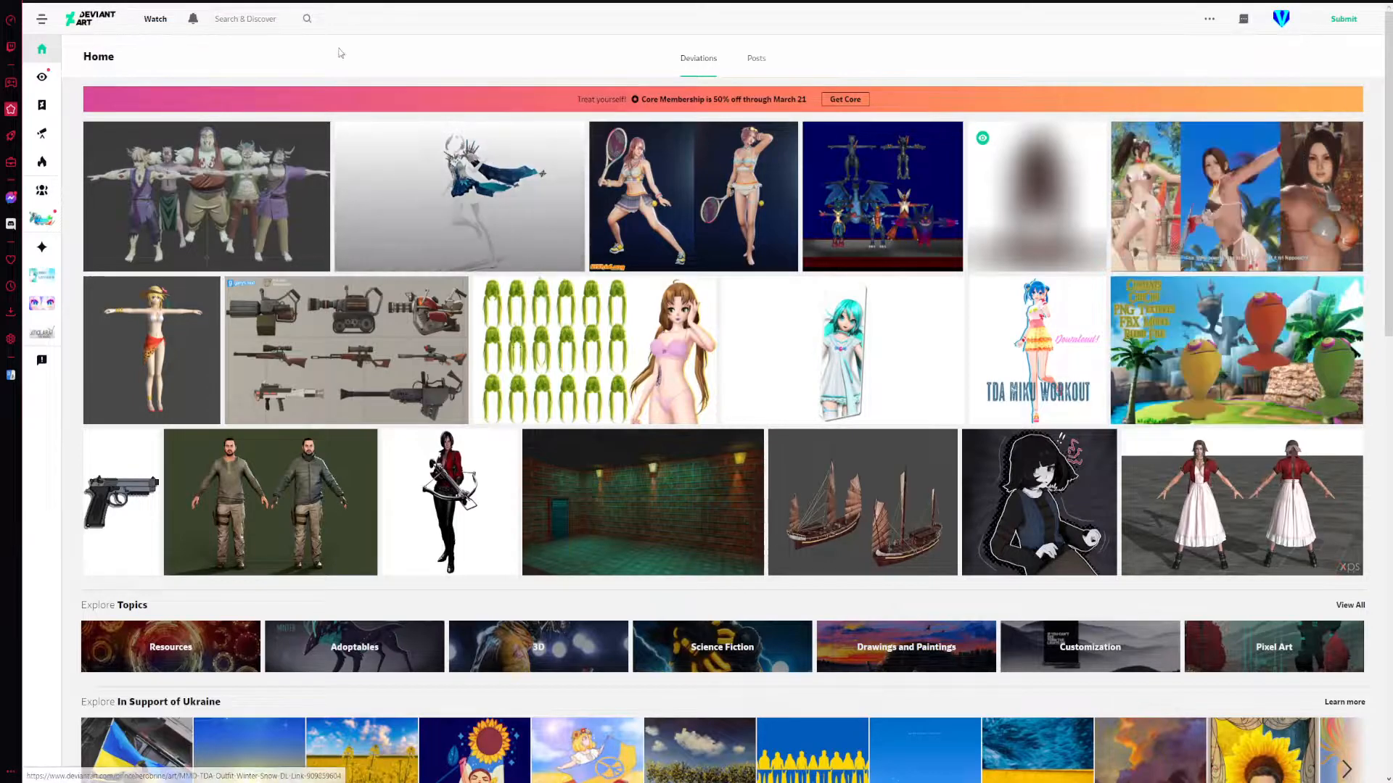
{"action": "left_click", "coordinate": [255, 20]}
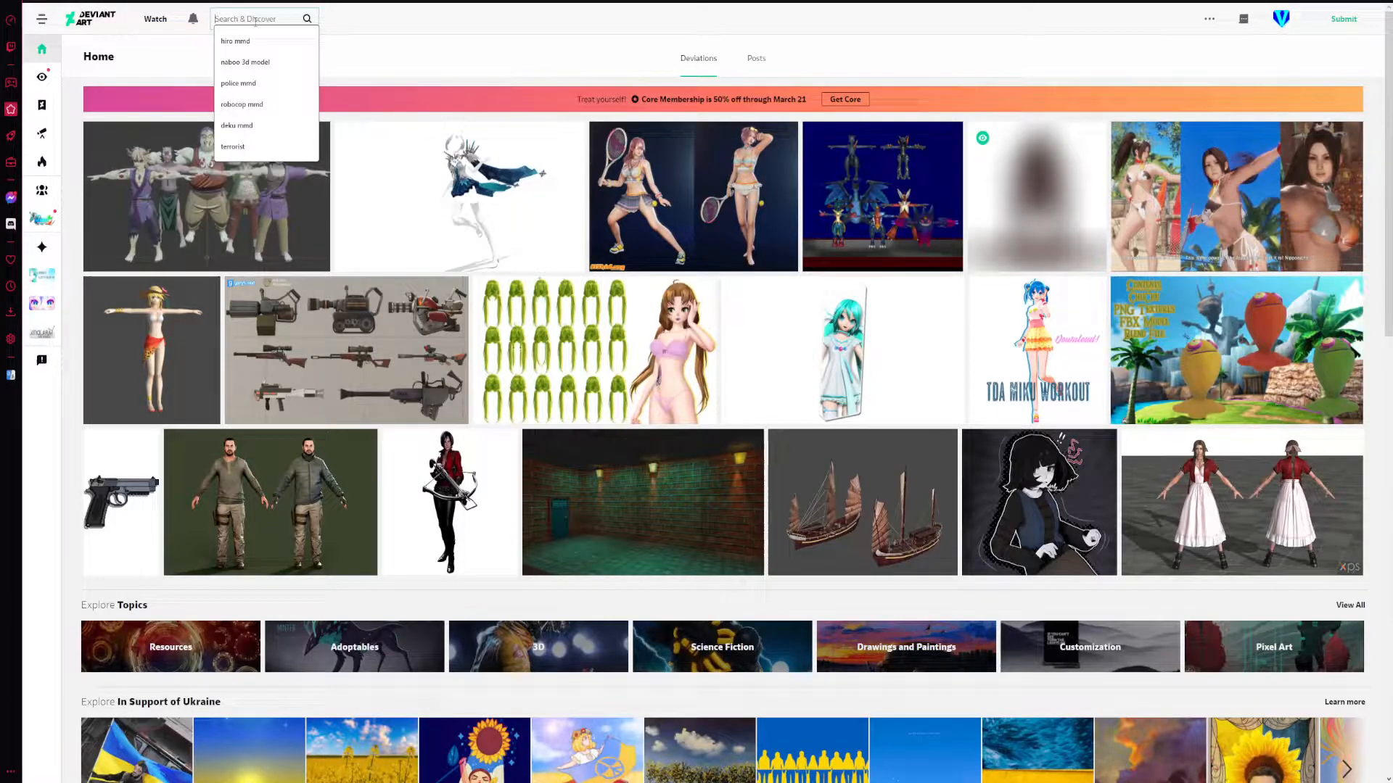
{"action": "type", "text": "mmd"}
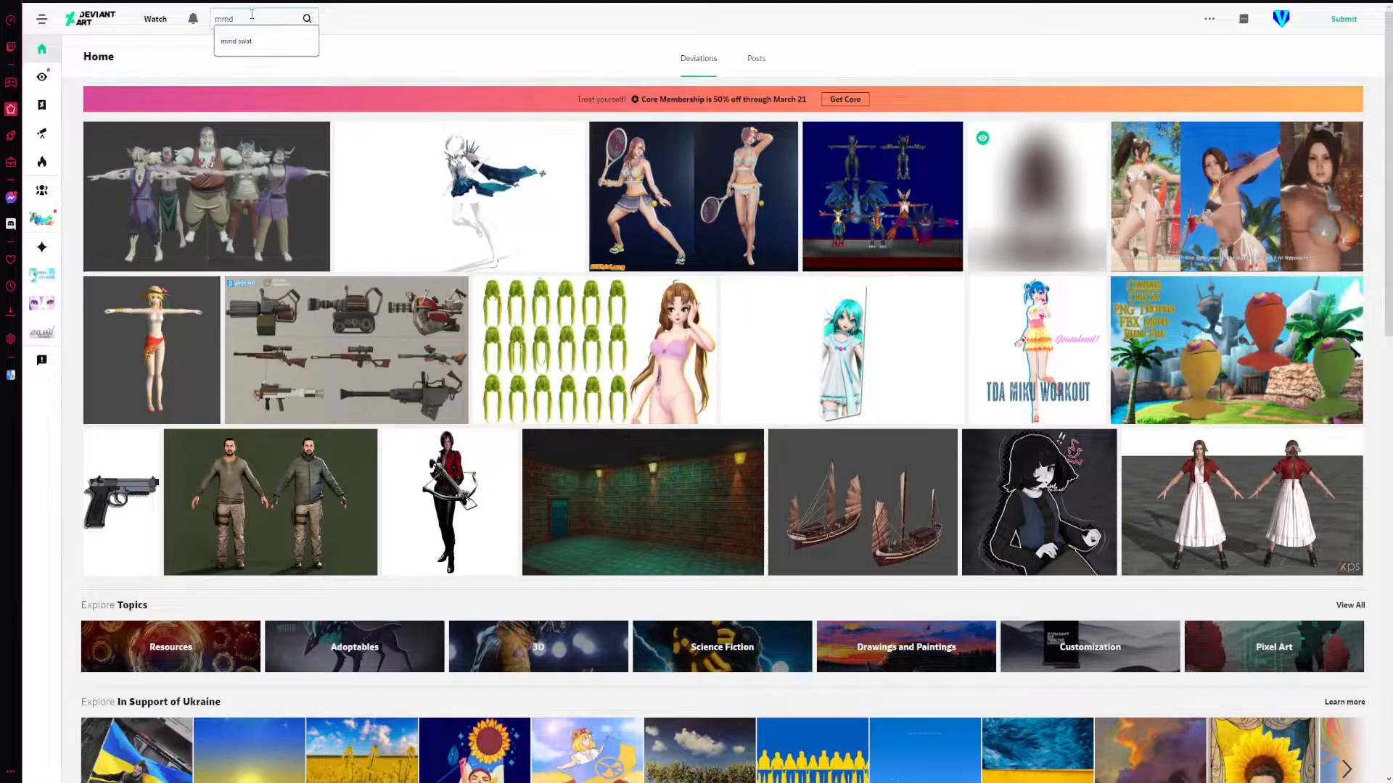
{"action": "key", "text": "Return"}
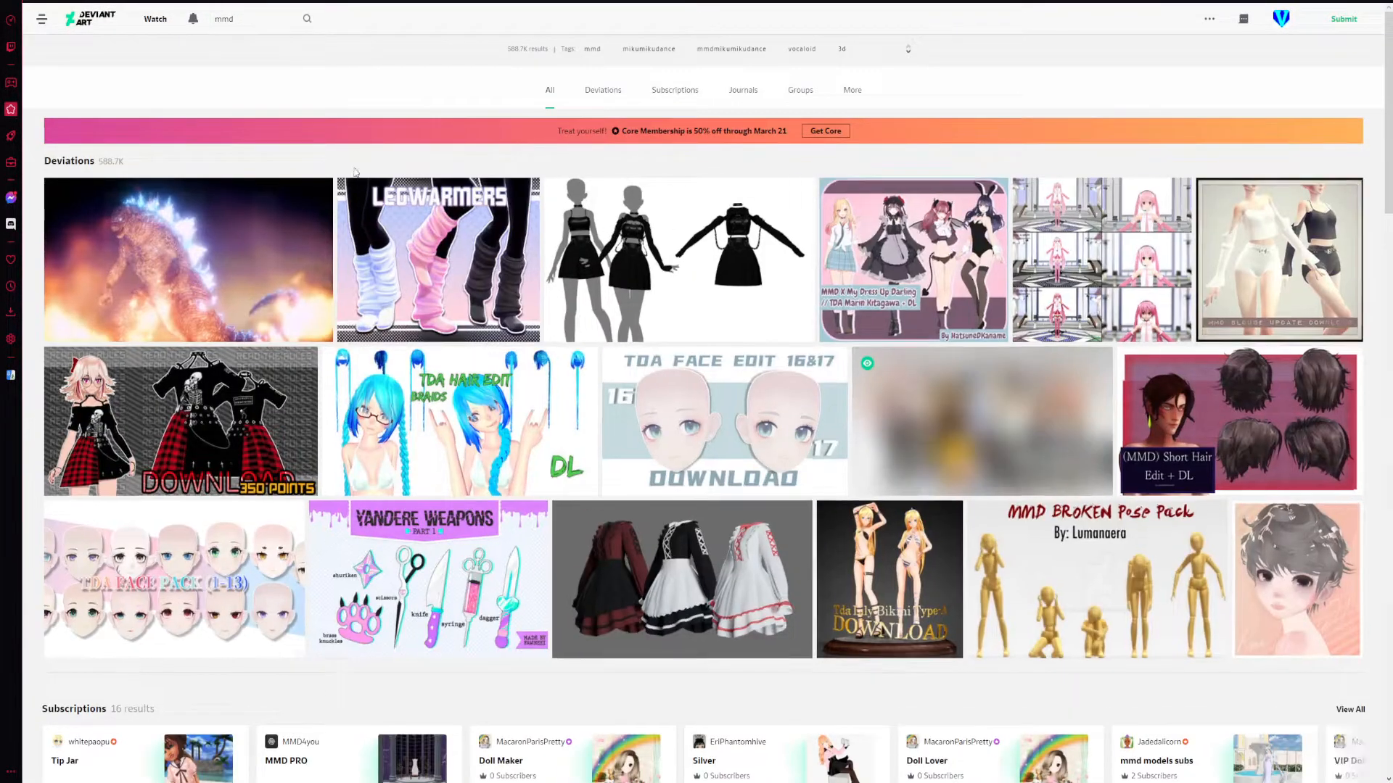
Step: Limit the "mmd" search results to deviations and browse the available models
{"action": "left_click", "coordinate": [602, 94]}
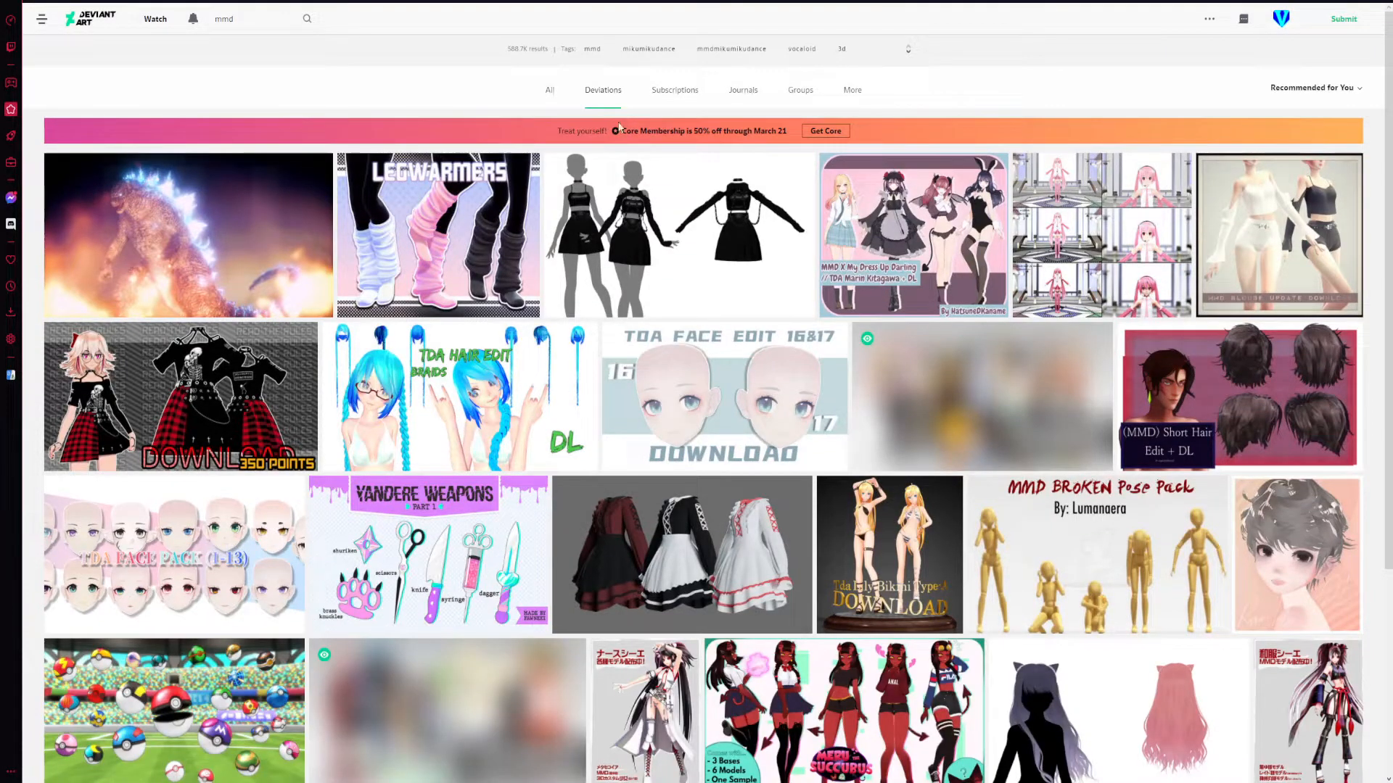
{"action": "scroll", "coordinate": [190, 631], "scroll_direction": "down", "scroll_amount": 1}
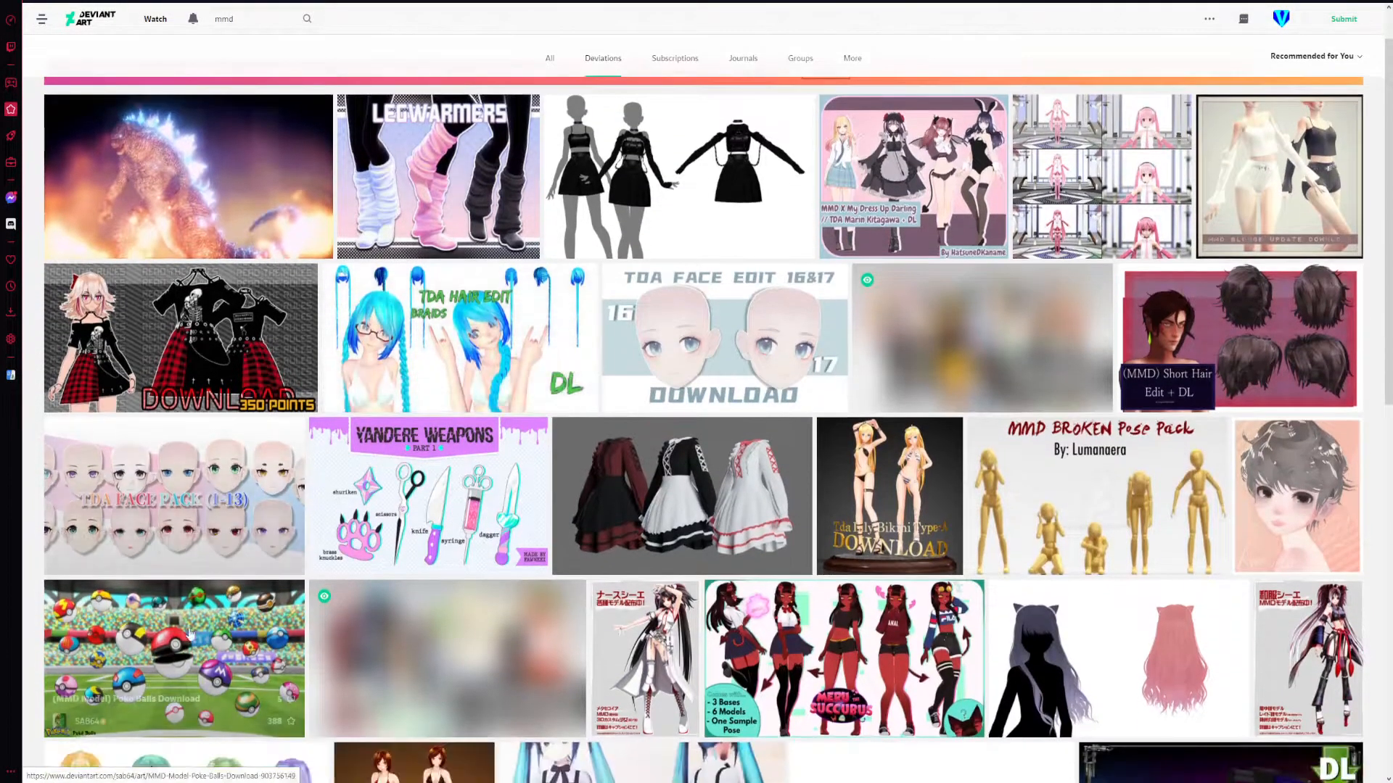
{"action": "left_click", "coordinate": [288, 718]}
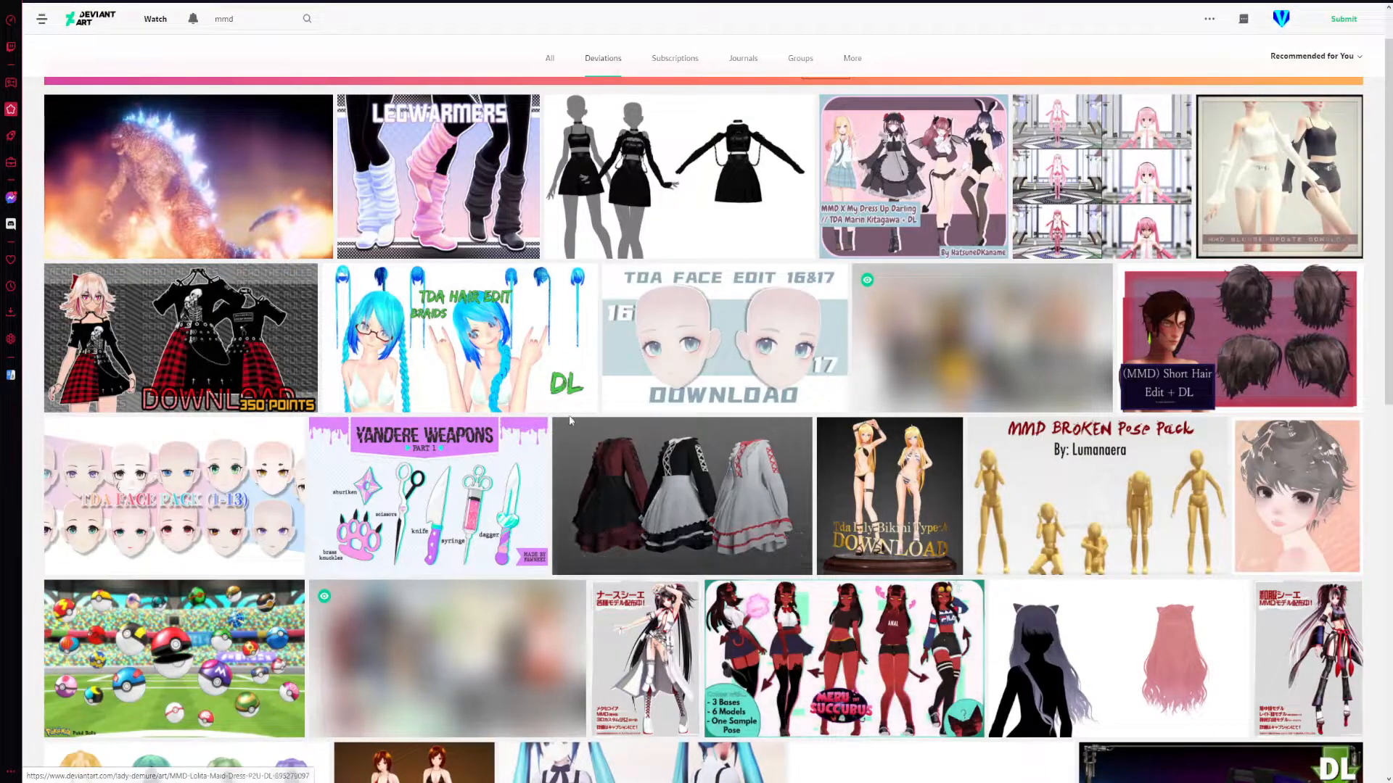
{"action": "scroll", "coordinate": [662, 510], "scroll_direction": "down", "scroll_amount": 2}
{"action": "scroll", "coordinate": [663, 510], "scroll_direction": "up", "scroll_amount": 3}
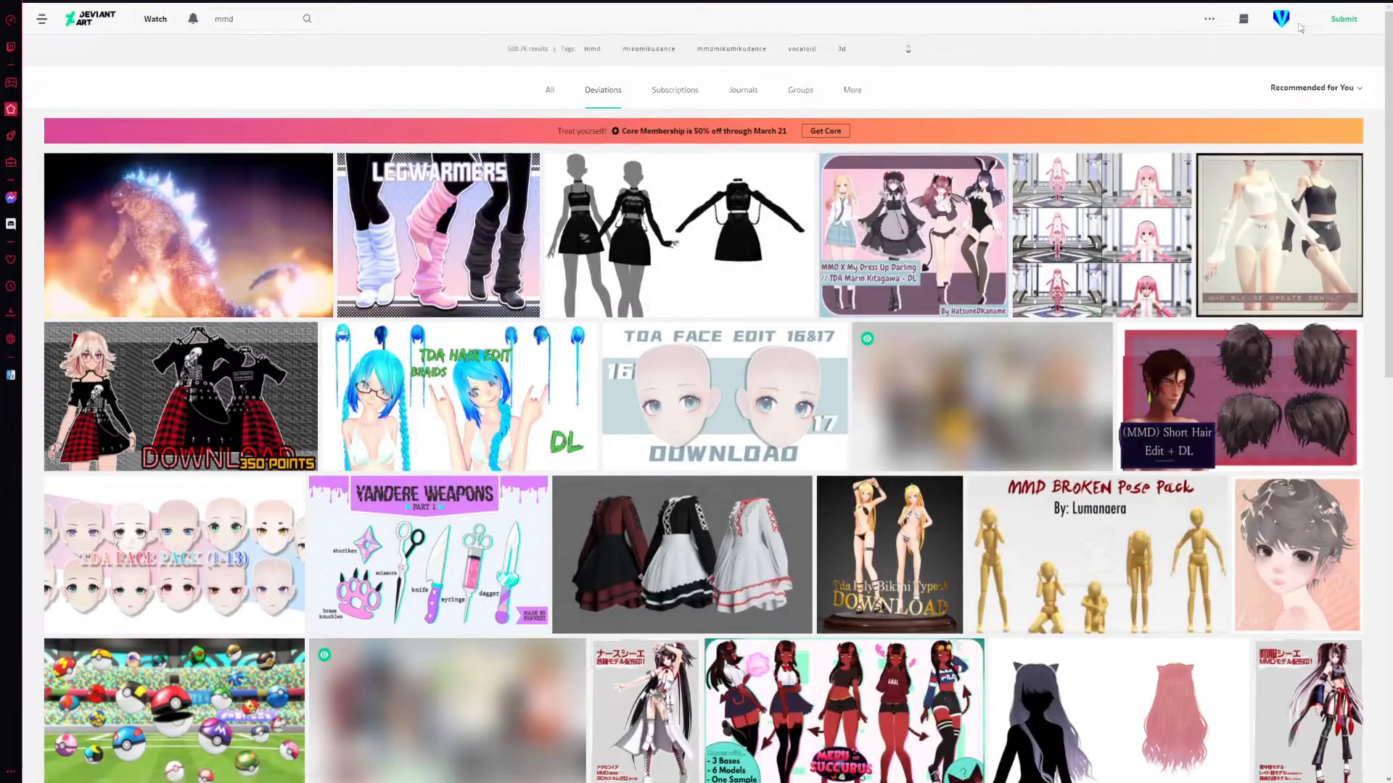
Step: Open the Favourites collection on the account's own profile and look over the saved models
{"action": "left_click", "coordinate": [1279, 23]}
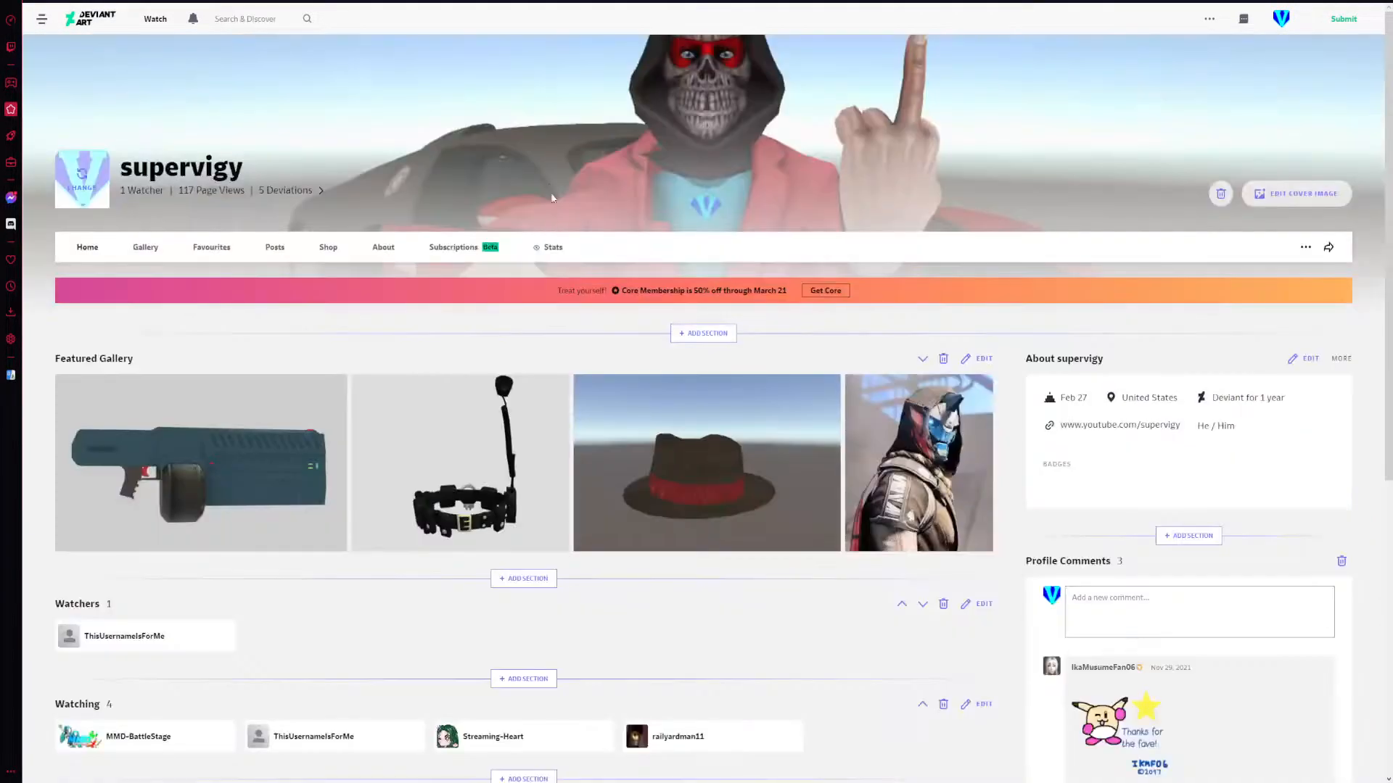
{"action": "left_click", "coordinate": [211, 248]}
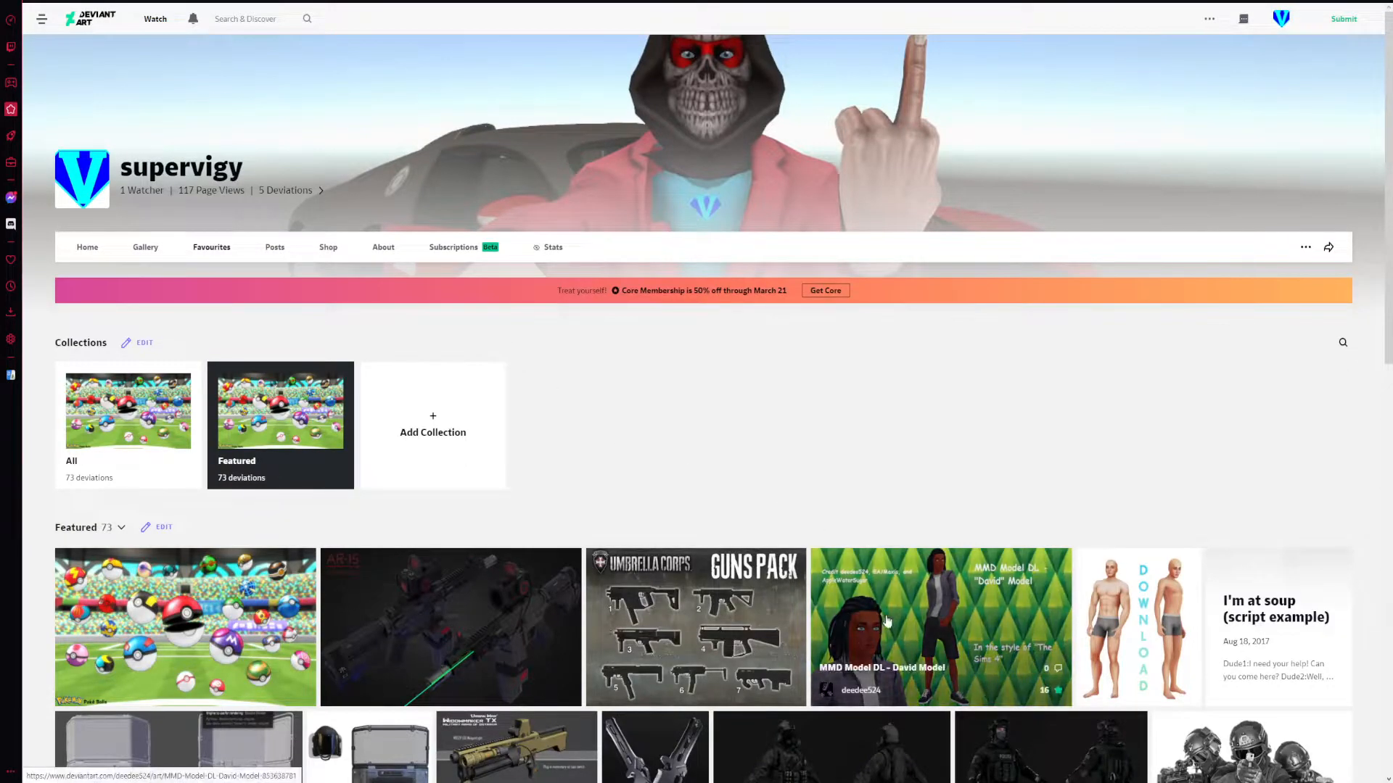
{"action": "scroll", "coordinate": [870, 531], "scroll_direction": "down", "scroll_amount": 3}
{"action": "scroll", "coordinate": [727, 478], "scroll_direction": "up", "scroll_amount": 3}
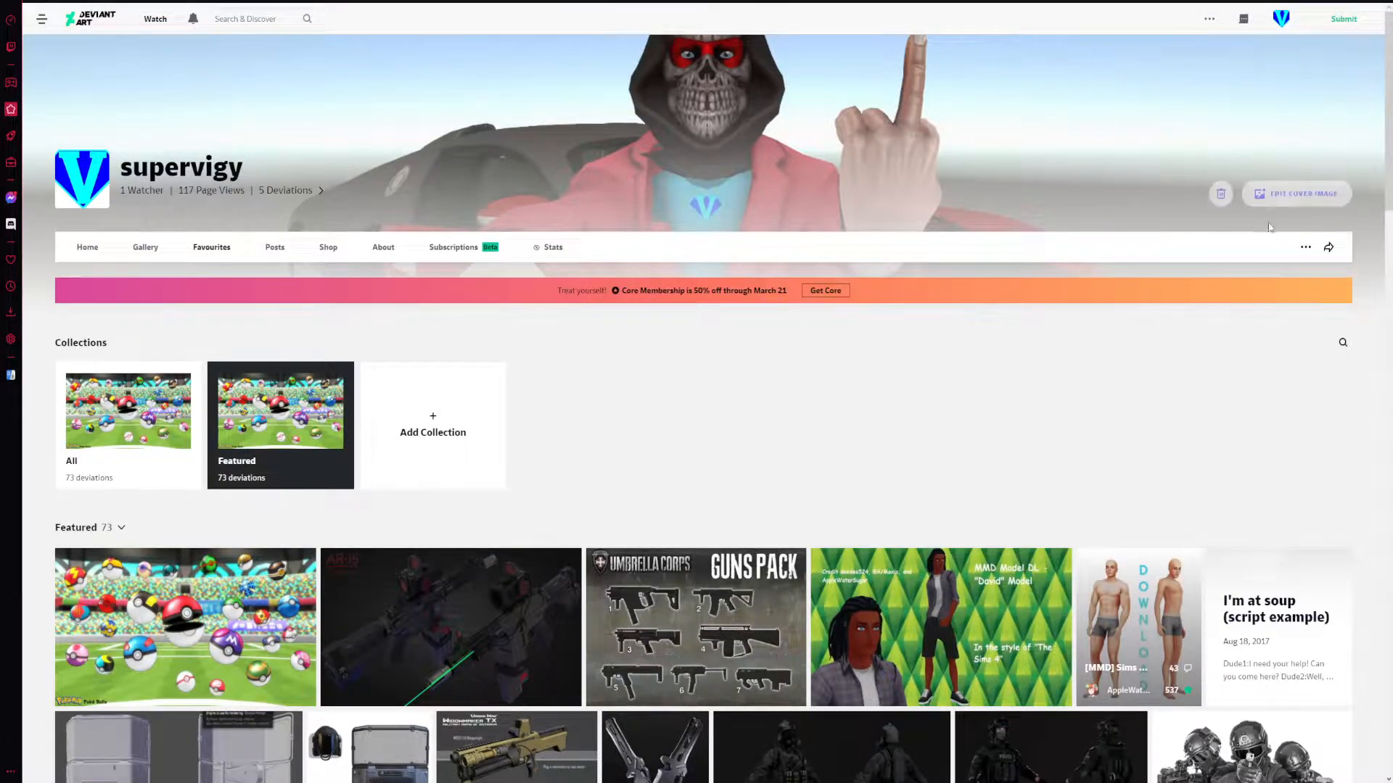
{"action": "left_click", "coordinate": [1302, 193]}
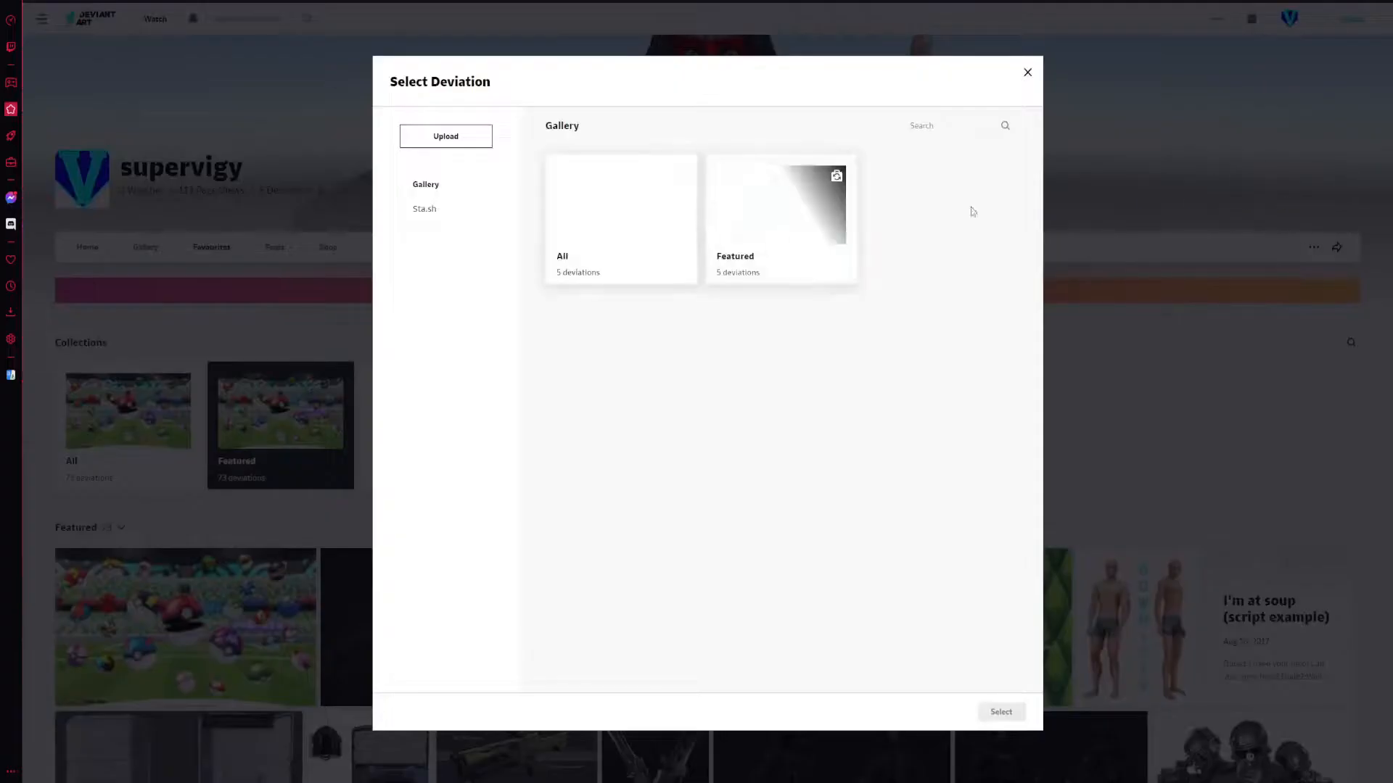
{"action": "left_click", "coordinate": [435, 208]}
{"action": "left_click", "coordinate": [432, 184]}
{"action": "left_click", "coordinate": [461, 209]}
{"action": "left_click", "coordinate": [643, 226]}
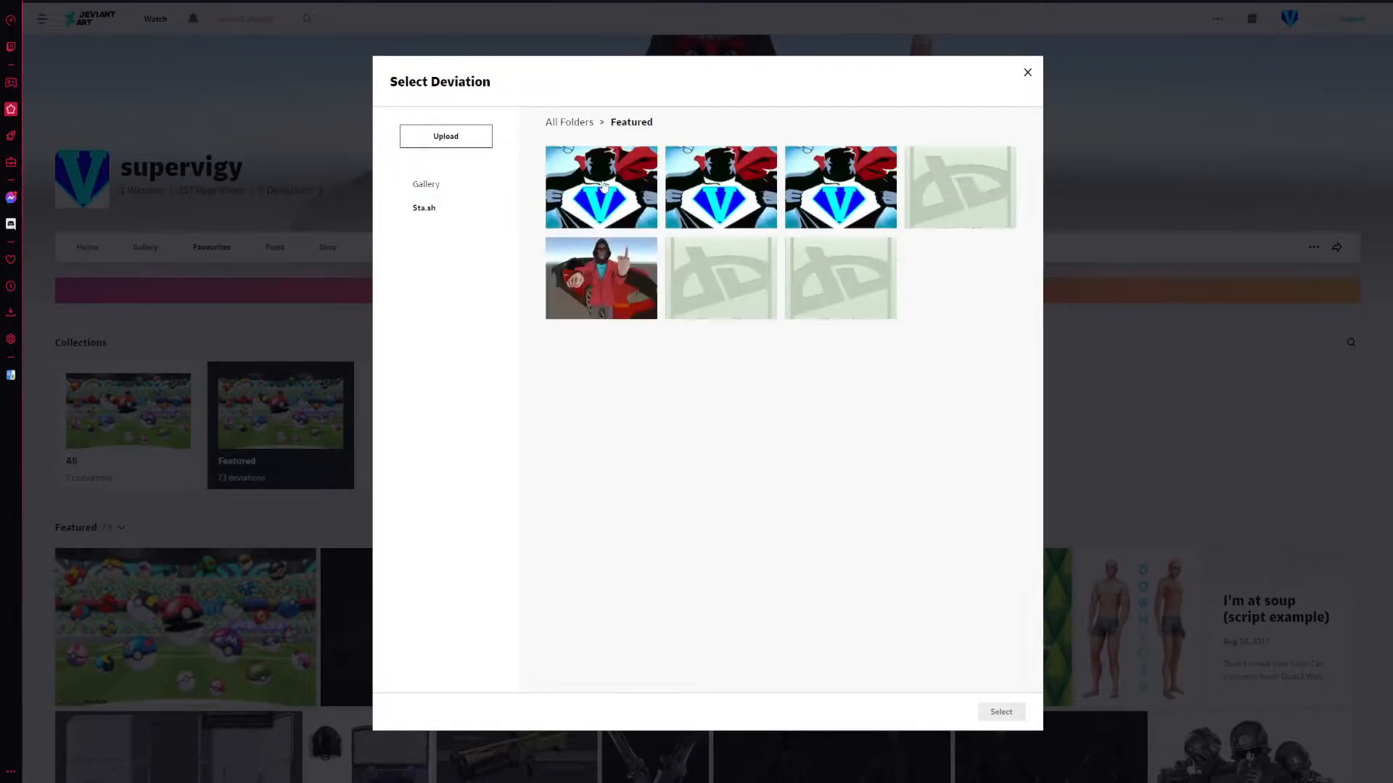
{"action": "left_click", "coordinate": [611, 216]}
{"action": "left_click", "coordinate": [1002, 712]}
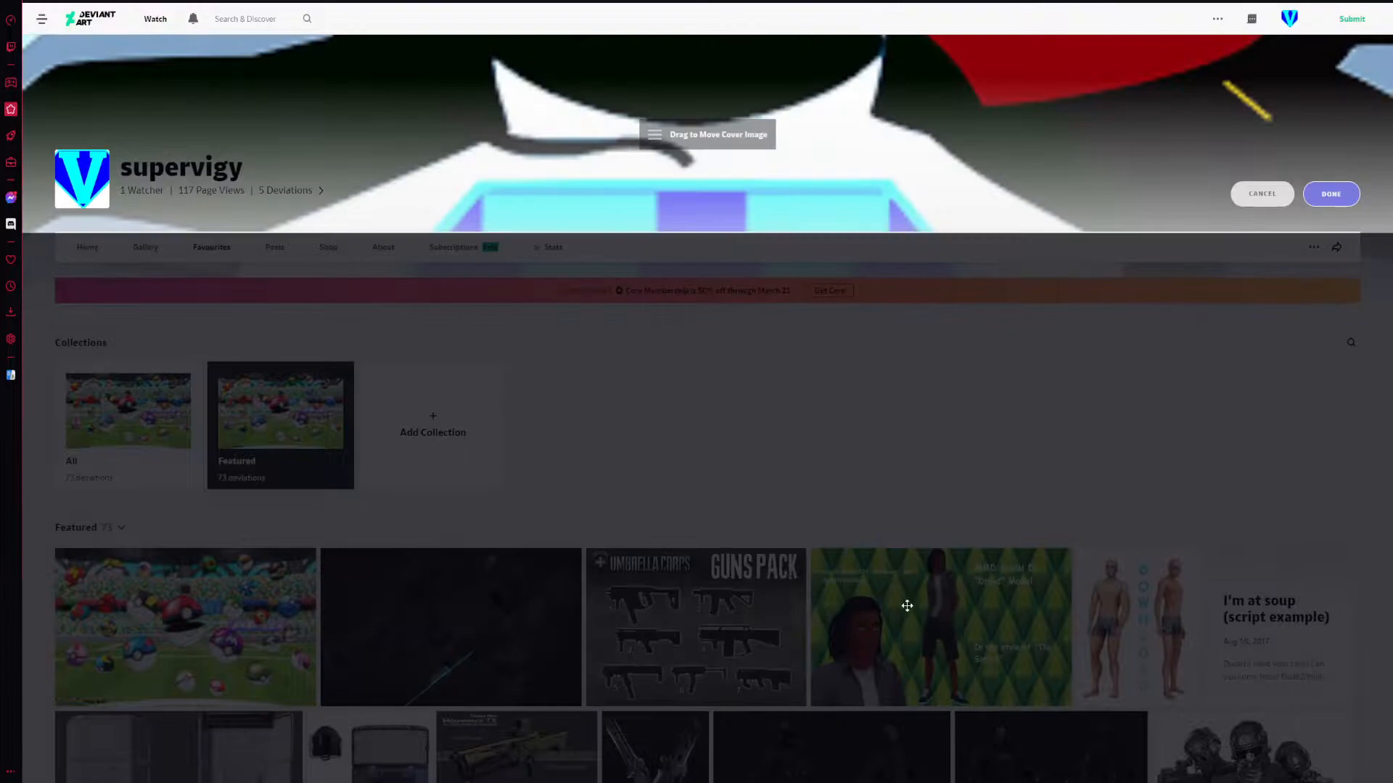
{"action": "left_click_drag", "start_coordinate": [859, 125], "coordinate": [836, 171]}
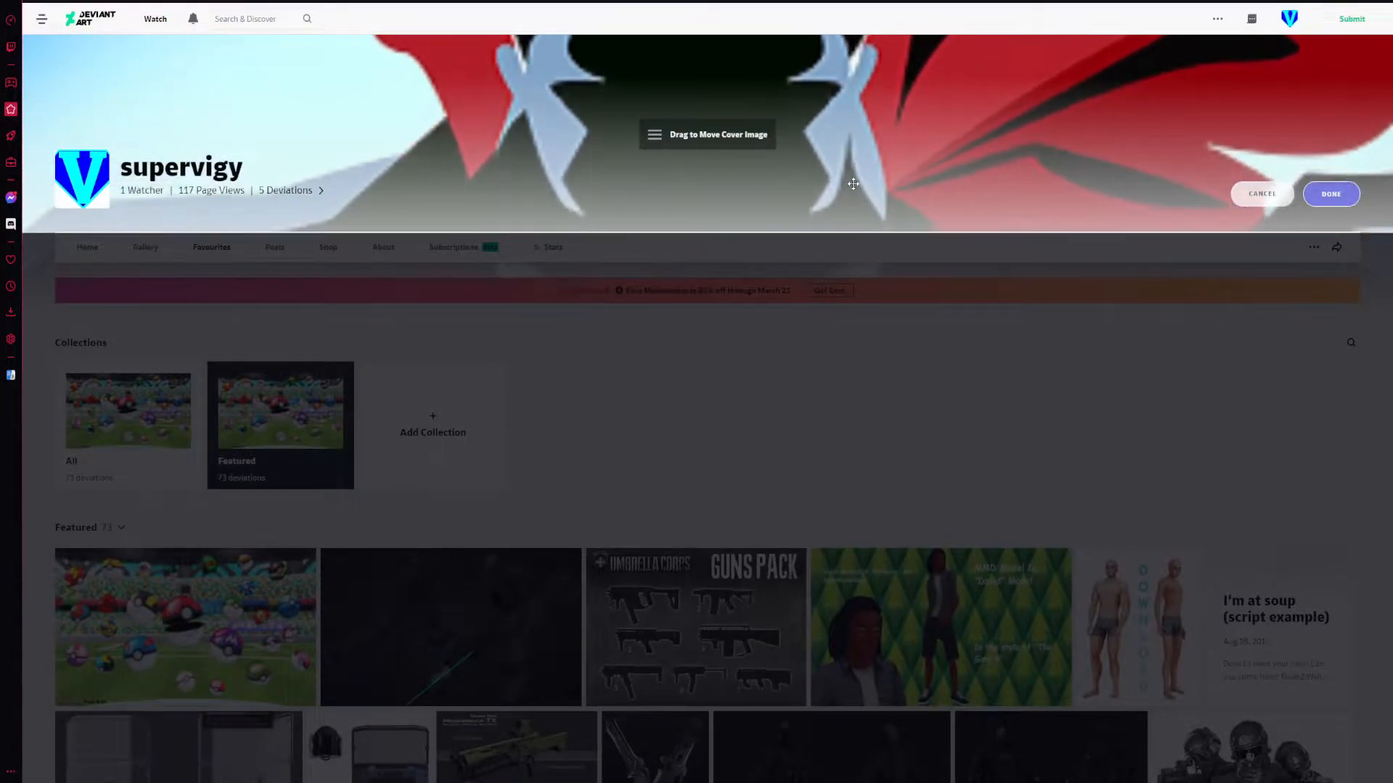
{"action": "left_click", "coordinate": [1262, 195]}
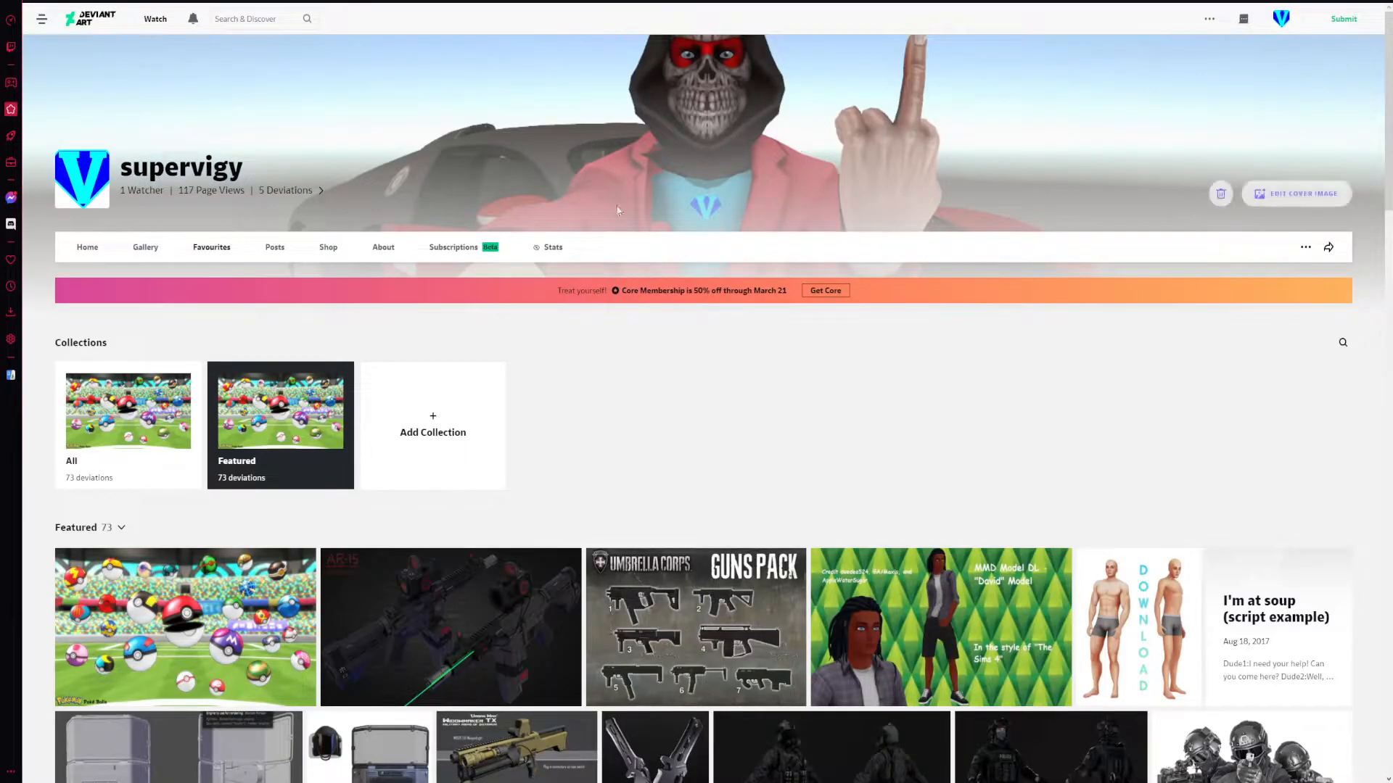
Step: Find the Us Police (MMD DOWNLOAD) deviation among the Featured favourites and open it
{"action": "scroll", "coordinate": [682, 424], "scroll_direction": "down", "scroll_amount": 5}
{"action": "scroll", "coordinate": [666, 440], "scroll_direction": "down", "scroll_amount": 3}
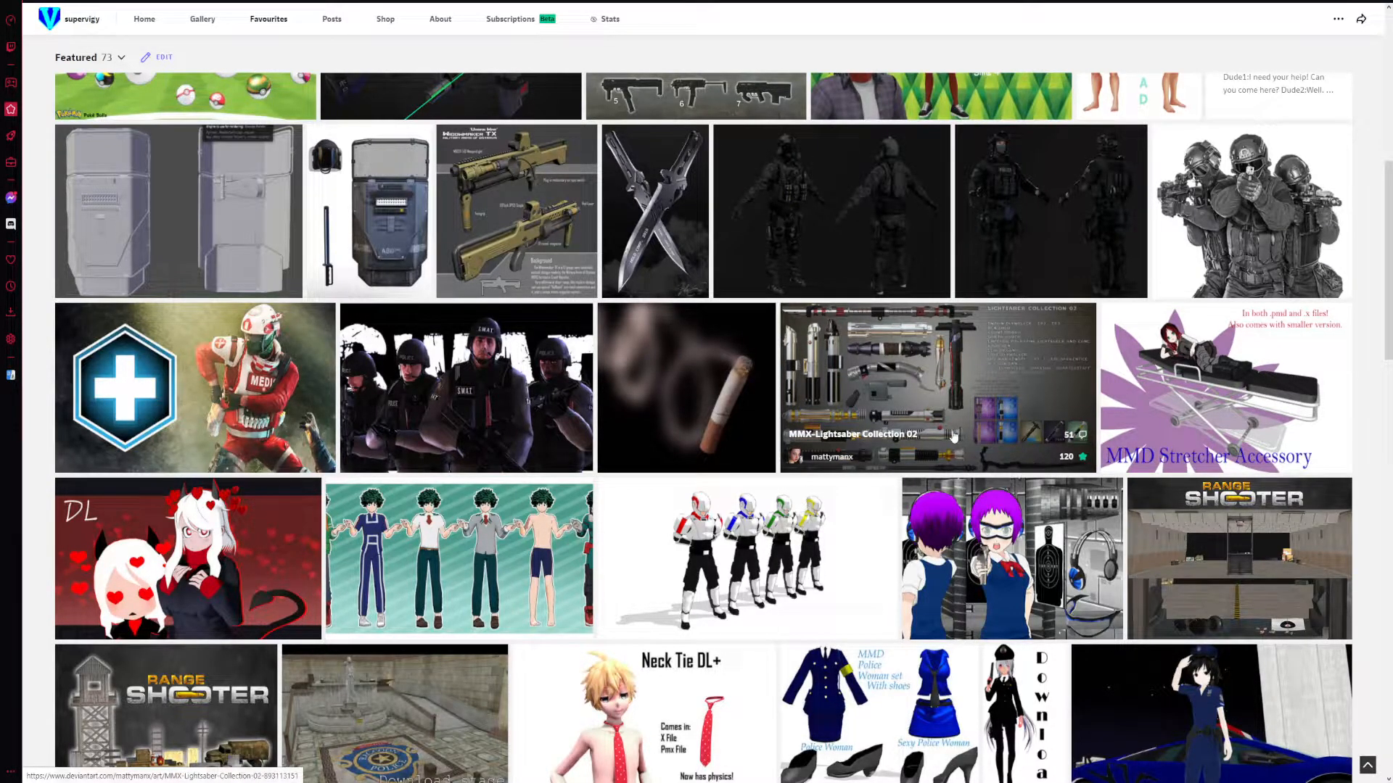
{"action": "scroll", "coordinate": [829, 392], "scroll_direction": "down", "scroll_amount": 2}
{"action": "scroll", "coordinate": [829, 392], "scroll_direction": "down", "scroll_amount": 2}
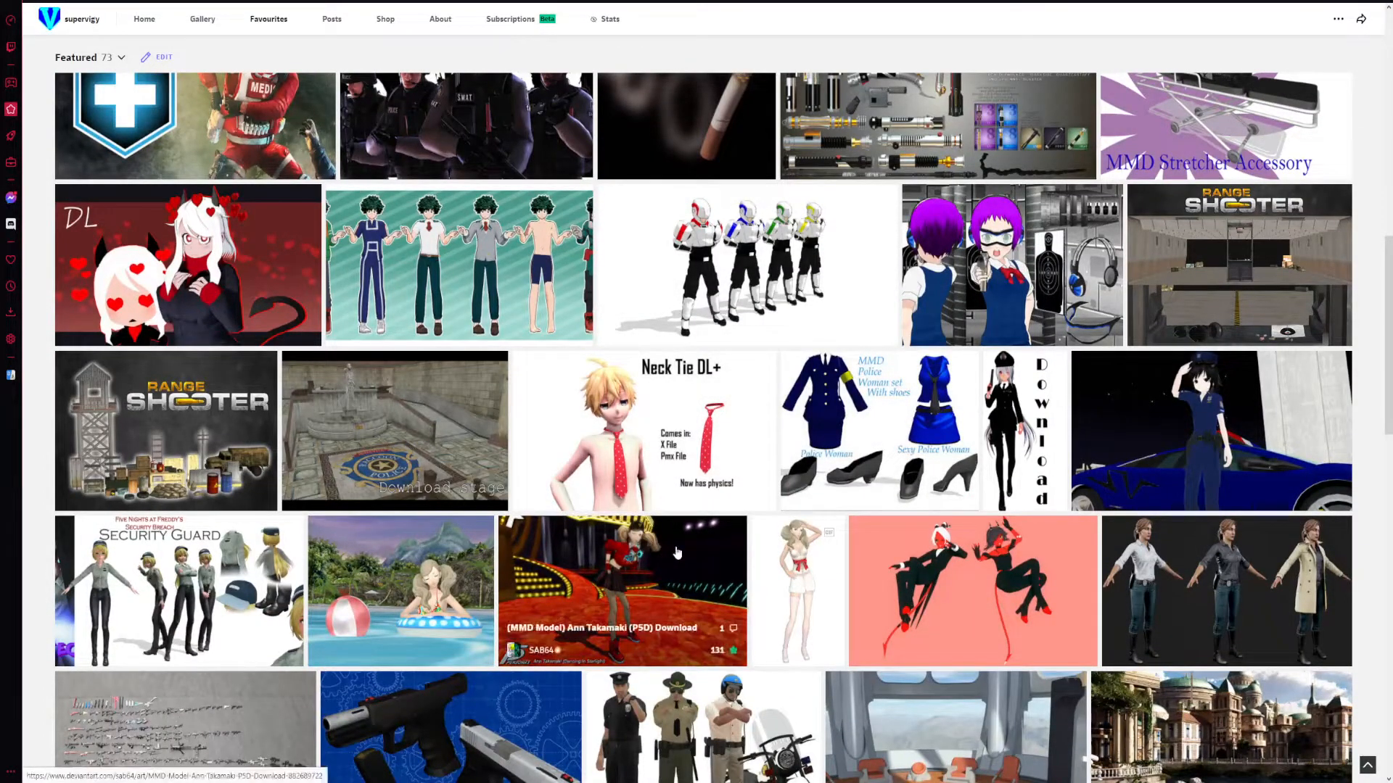
{"action": "scroll", "coordinate": [693, 556], "scroll_direction": "down", "scroll_amount": 2}
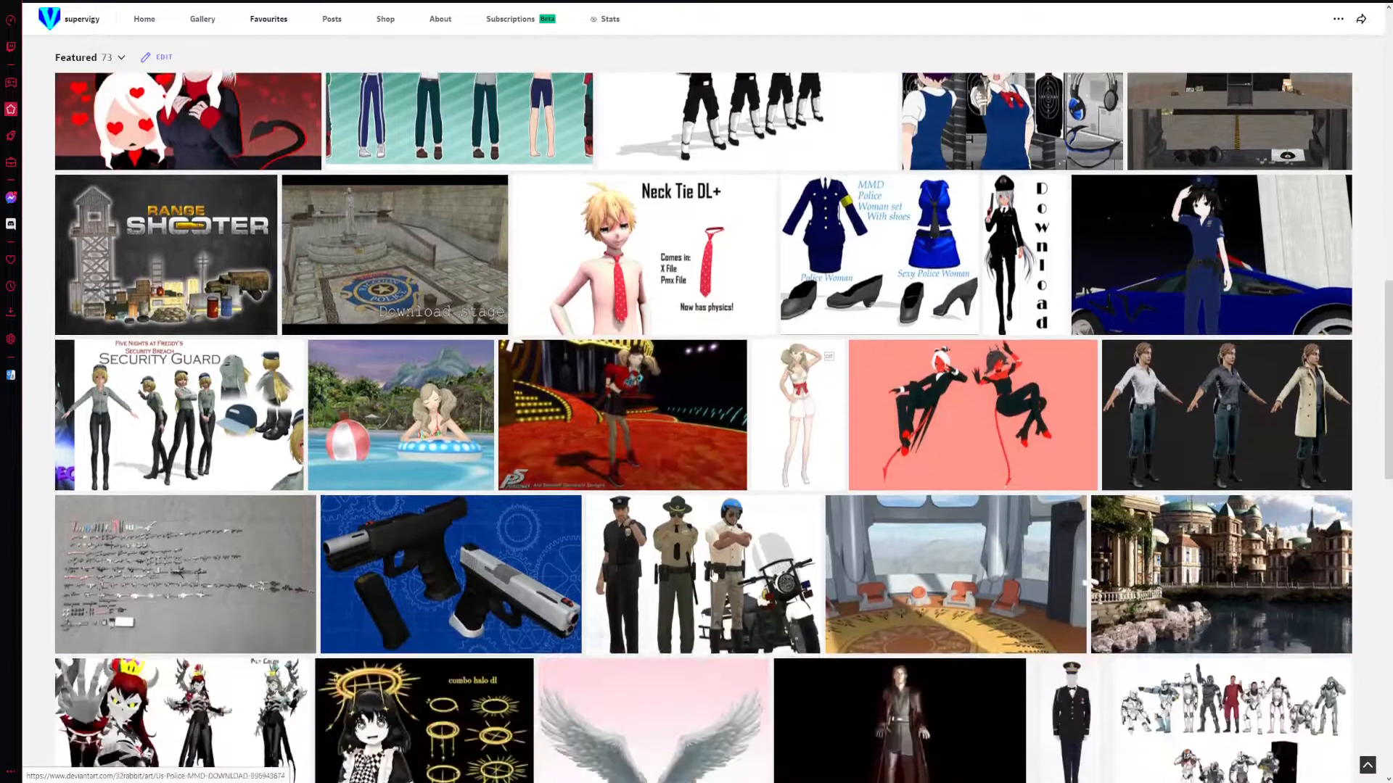
{"action": "left_click", "coordinate": [697, 558]}
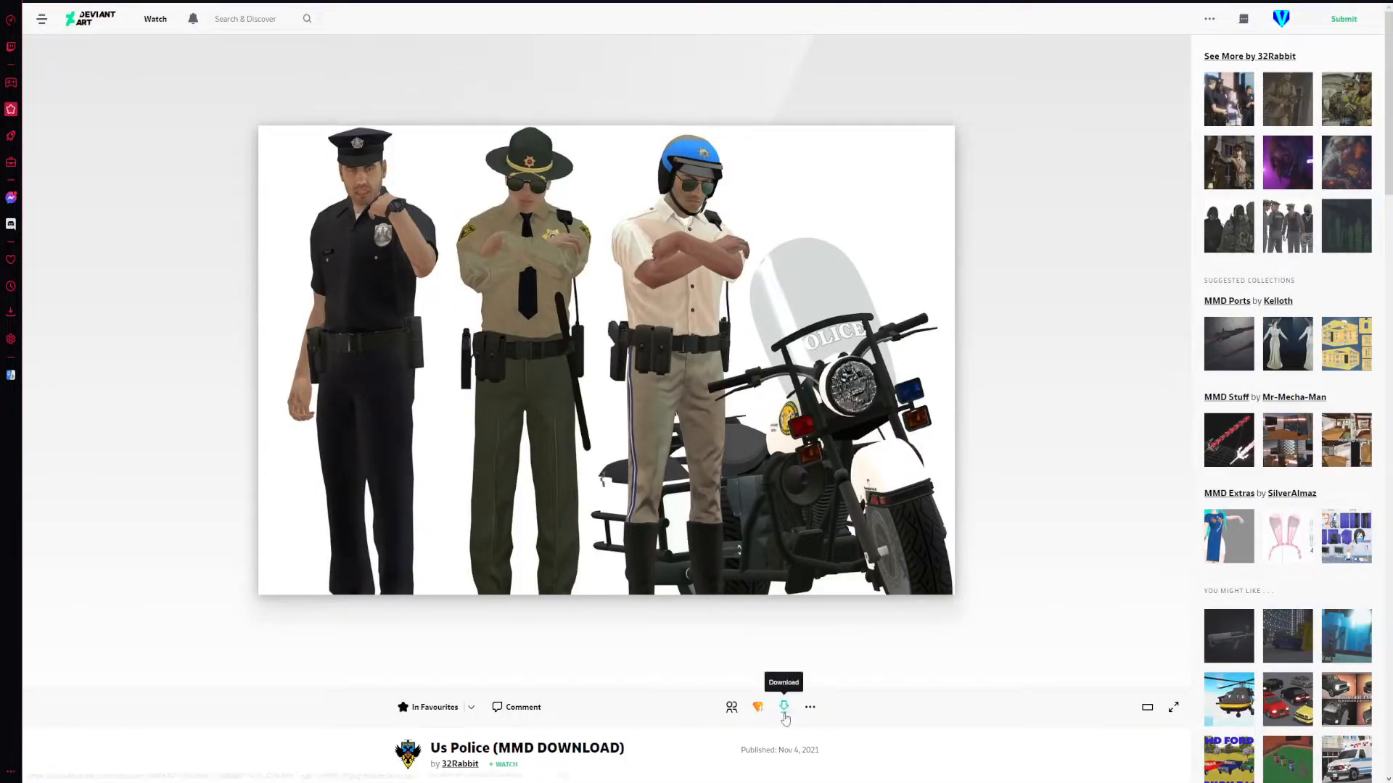
Step: Download the Us Police deviation's file and open the DL POLICE model link in its description
{"action": "scroll", "coordinate": [528, 698], "scroll_direction": "down", "scroll_amount": 1}
{"action": "left_click", "coordinate": [783, 648]}
{"action": "scroll", "coordinate": [462, 558], "scroll_direction": "down", "scroll_amount": 5}
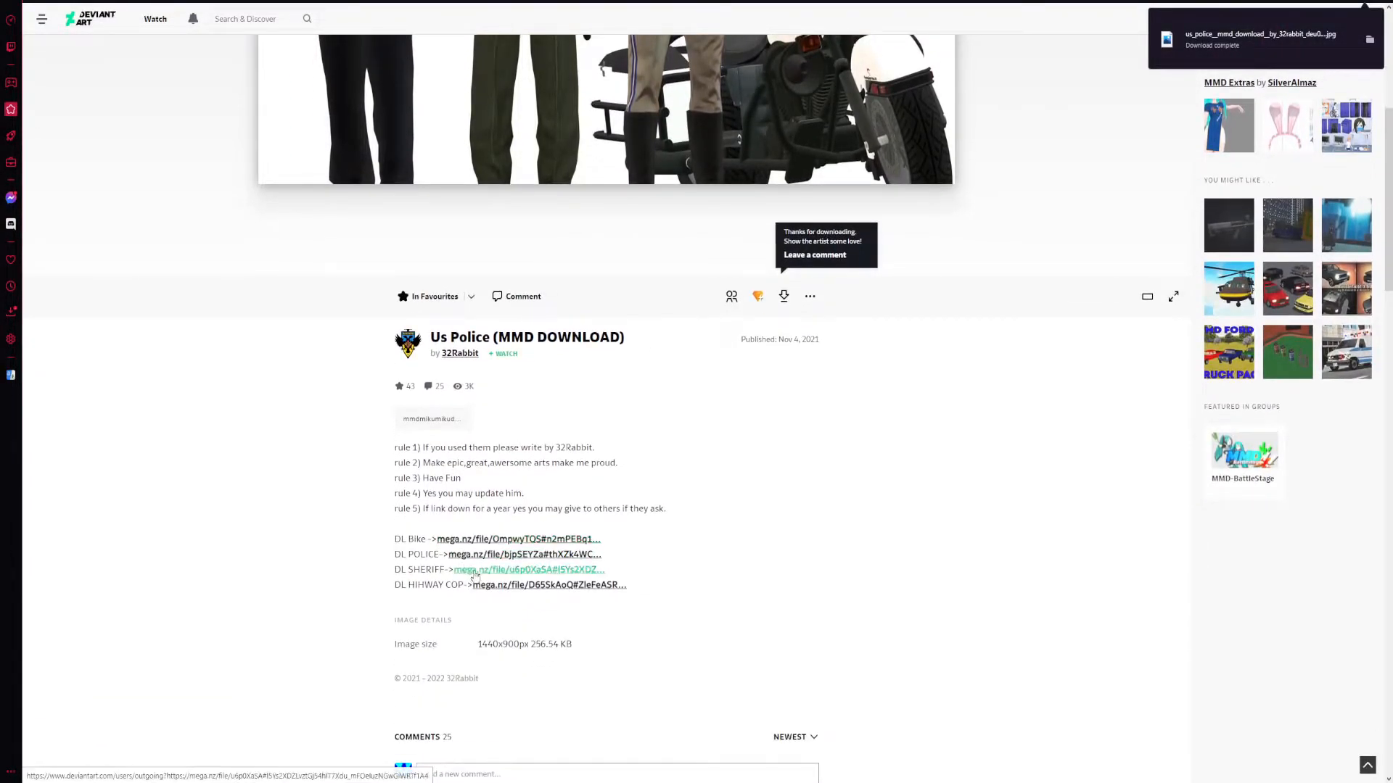
{"action": "left_click", "coordinate": [479, 554]}
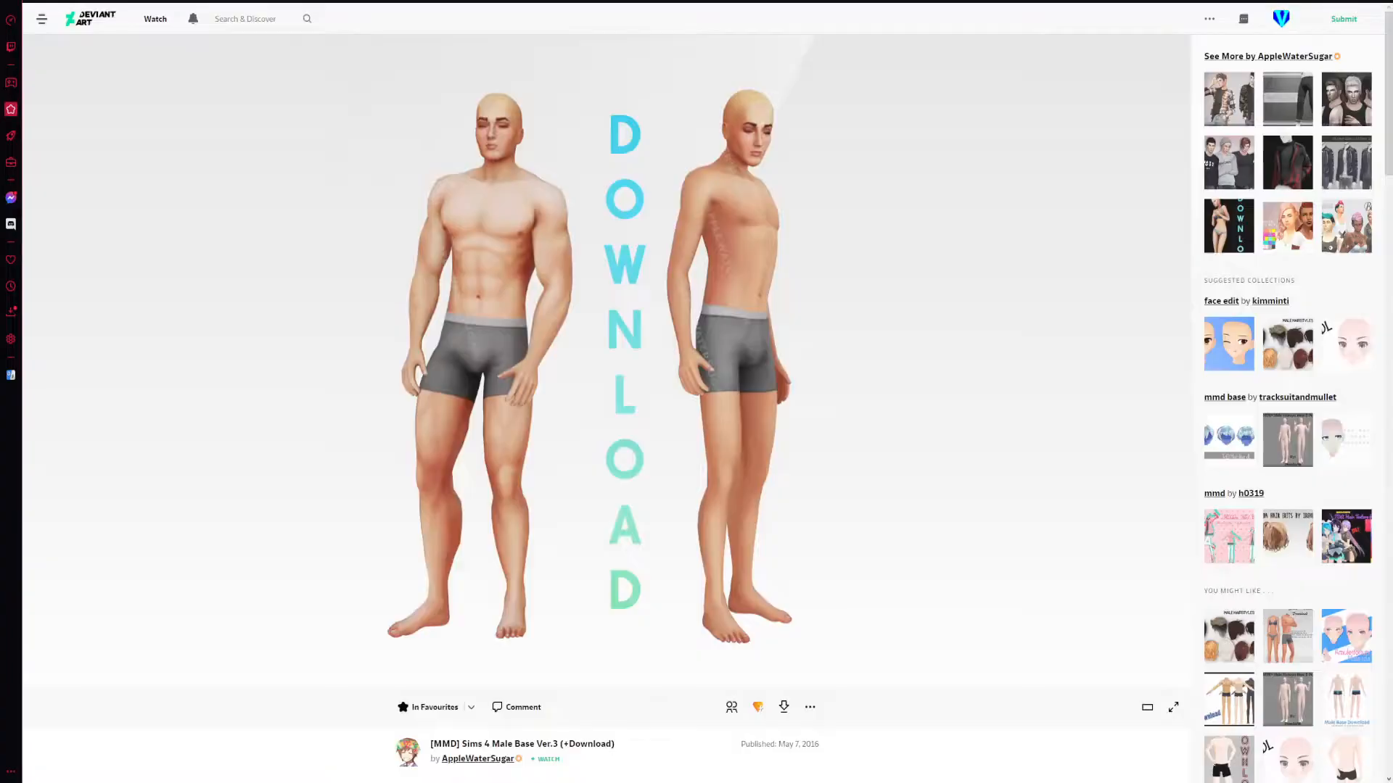
Step: Download the [MMD] Sims 4 Male Base Ver.3 model and read through its description and usage rules
{"action": "scroll", "coordinate": [742, 262], "scroll_direction": "down", "scroll_amount": 4}
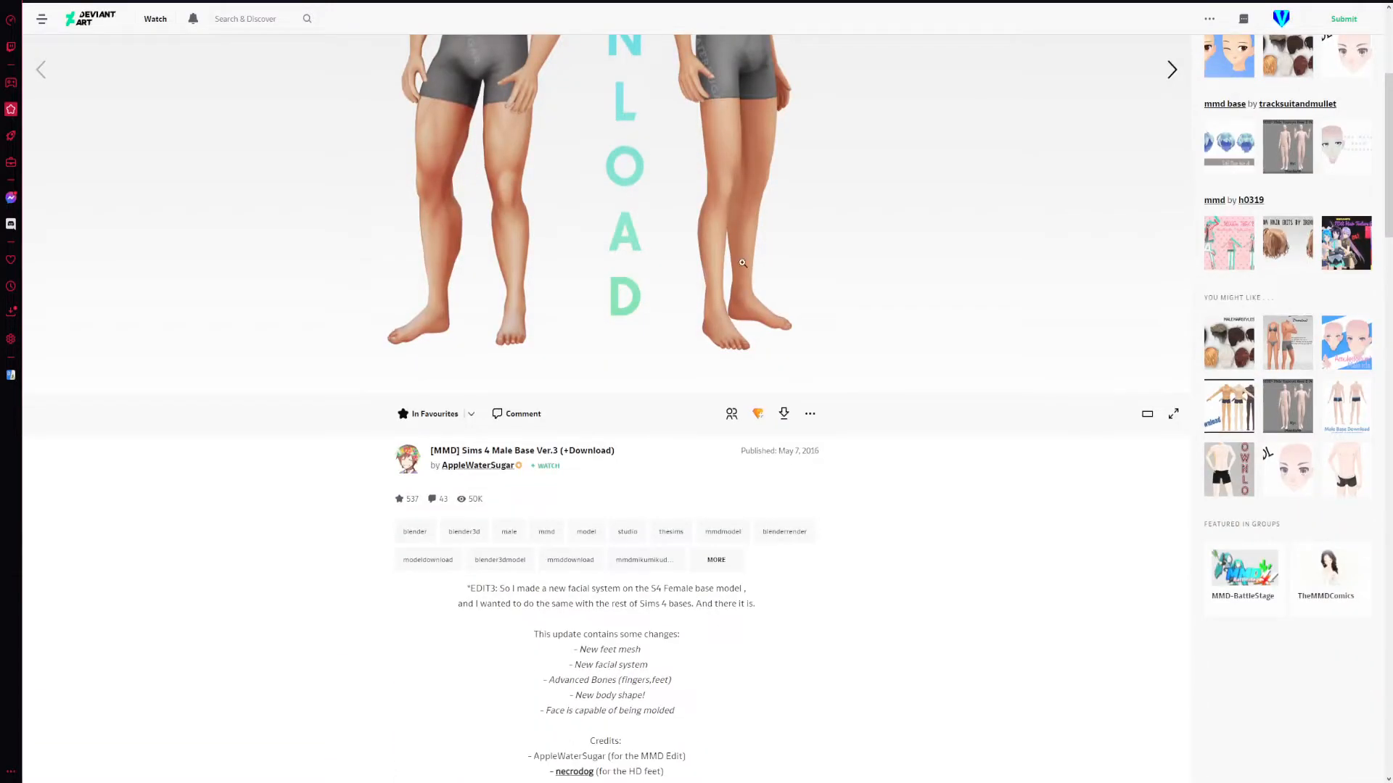
{"action": "left_click", "coordinate": [784, 414]}
{"action": "scroll", "coordinate": [770, 453], "scroll_direction": "down", "scroll_amount": 2}
{"action": "scroll", "coordinate": [770, 453], "scroll_direction": "down", "scroll_amount": 2}
{"action": "scroll", "coordinate": [610, 534], "scroll_direction": "down", "scroll_amount": 5}
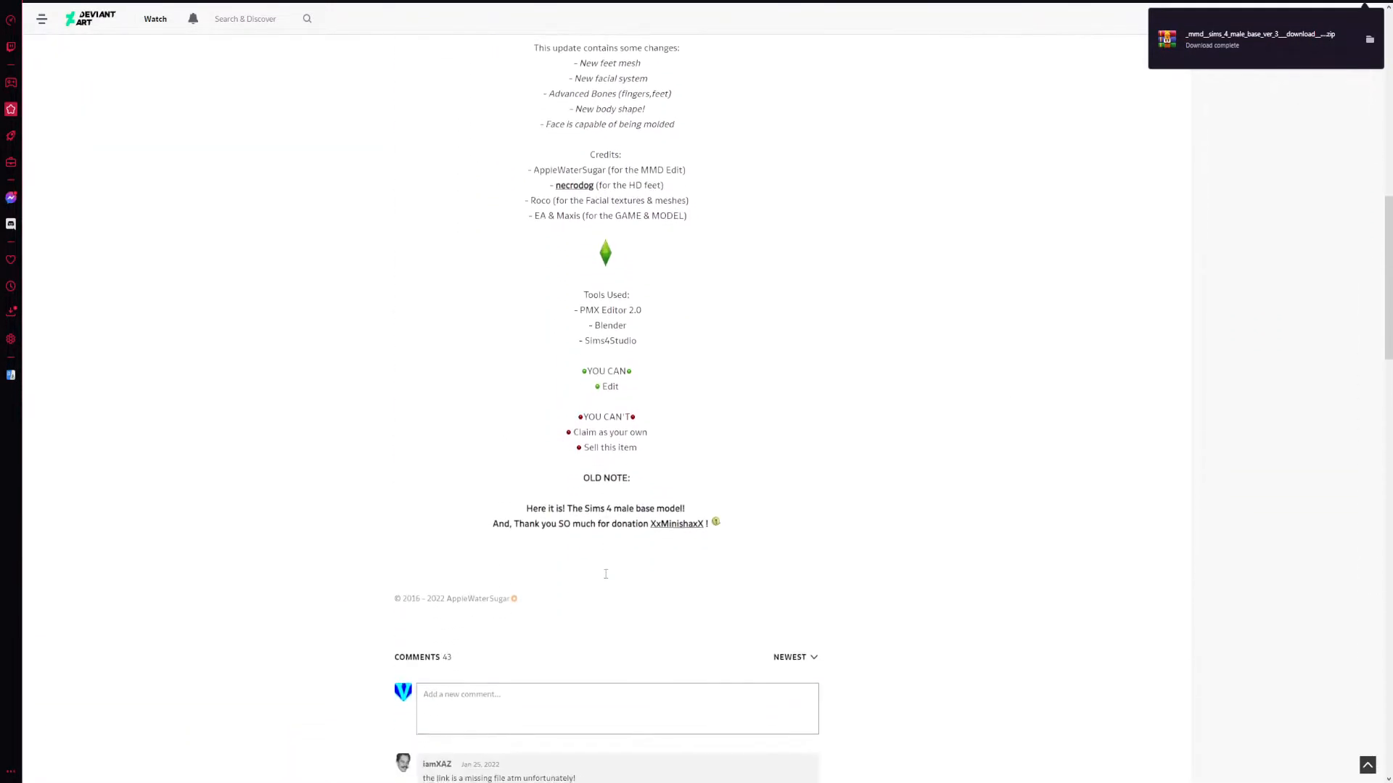
{"action": "scroll", "coordinate": [641, 530], "scroll_direction": "up", "scroll_amount": 10}
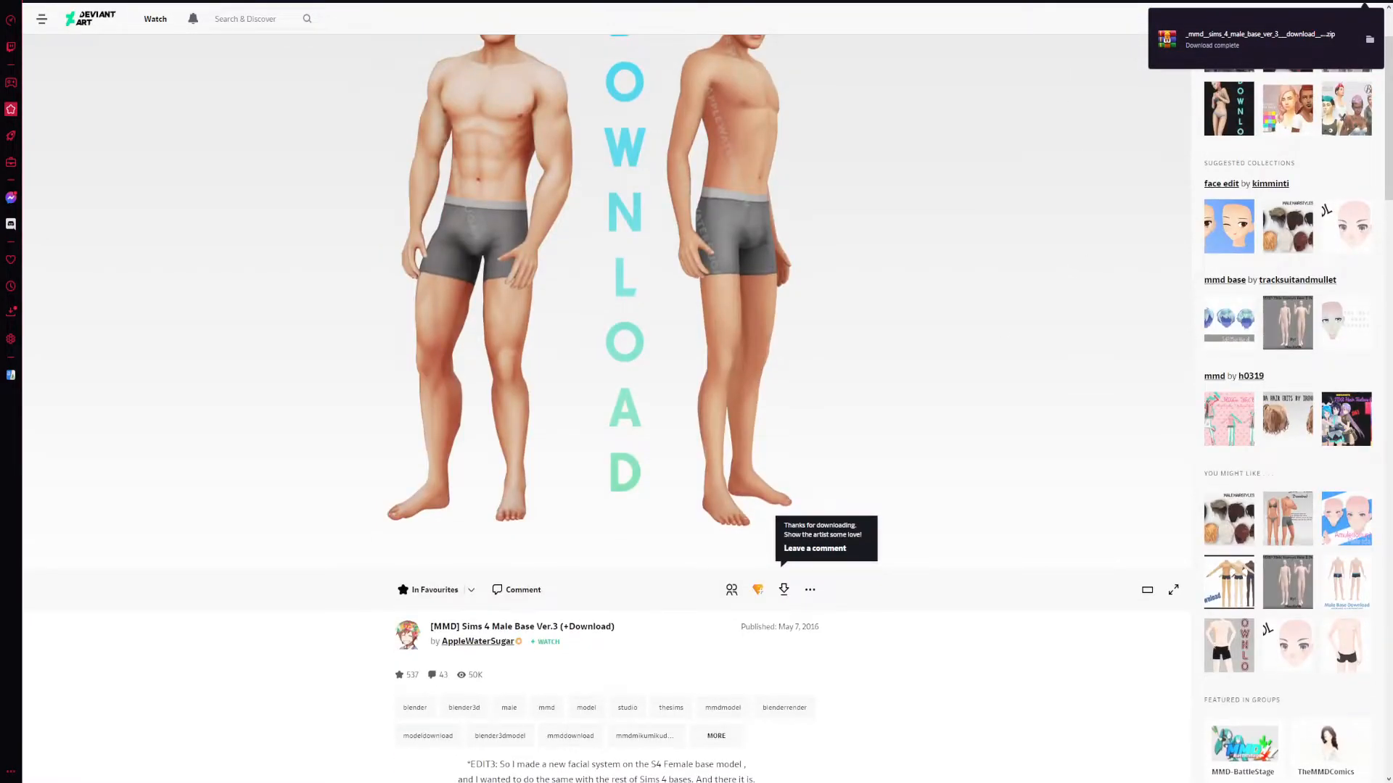
Step: Search the web for "blender" in a new tab and open the official Blender download page
{"action": "key", "text": "ctrl+t"}
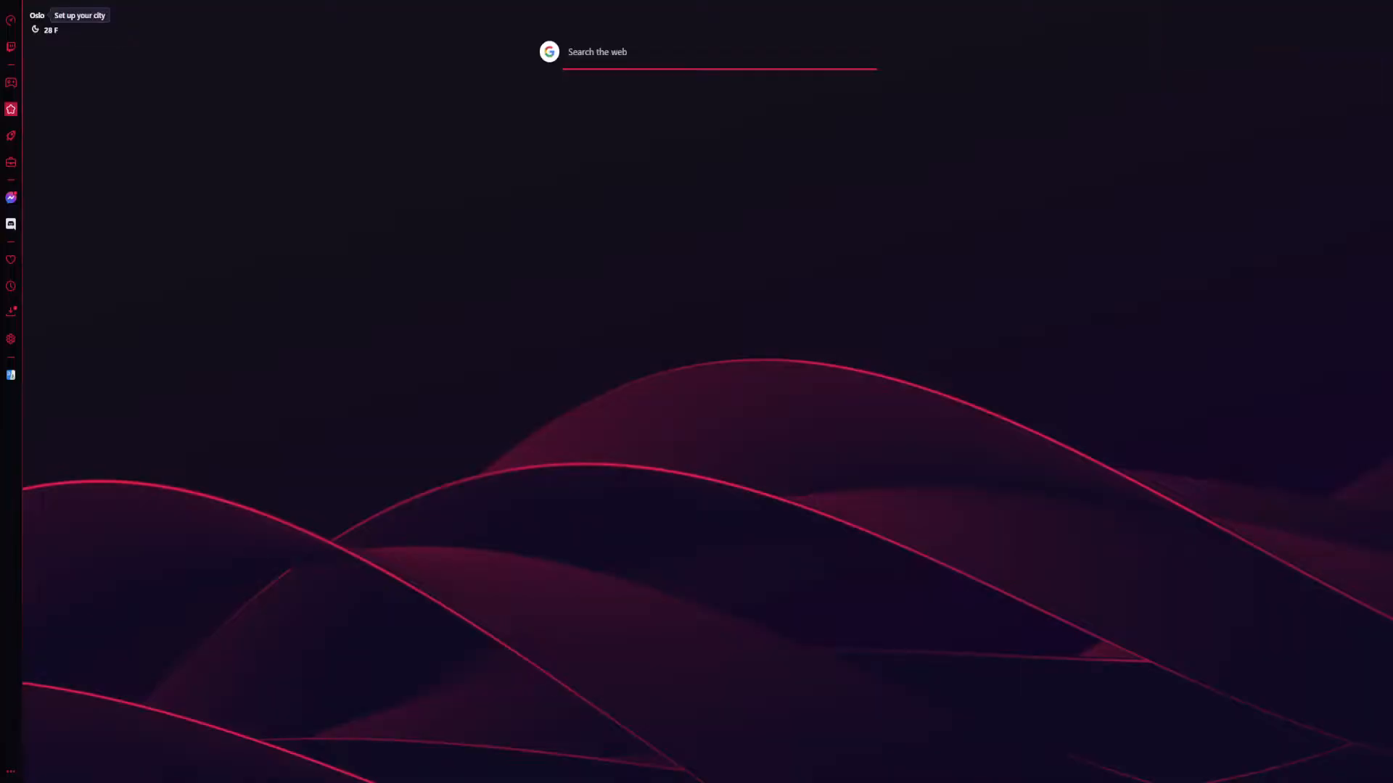
{"action": "type", "text": "blender"}
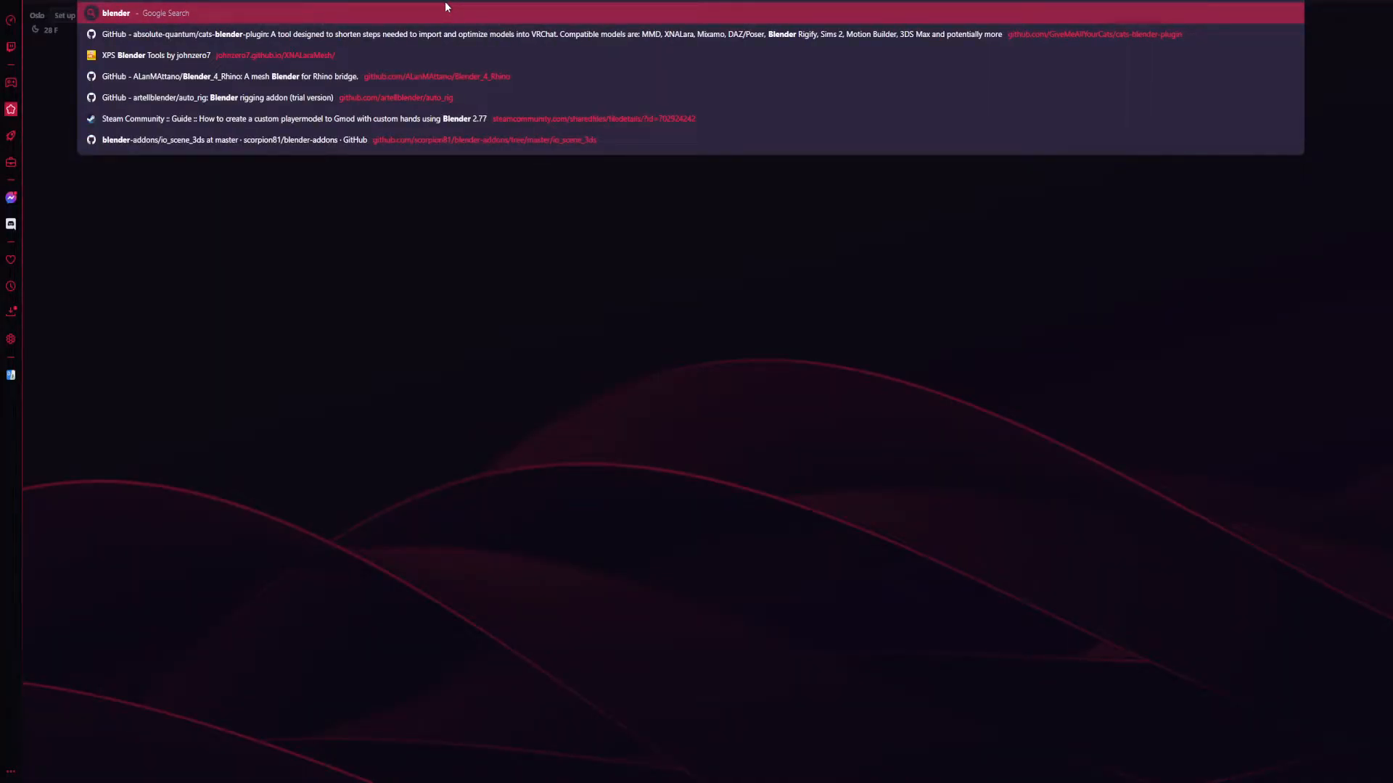
{"action": "left_click", "coordinate": [398, 15]}
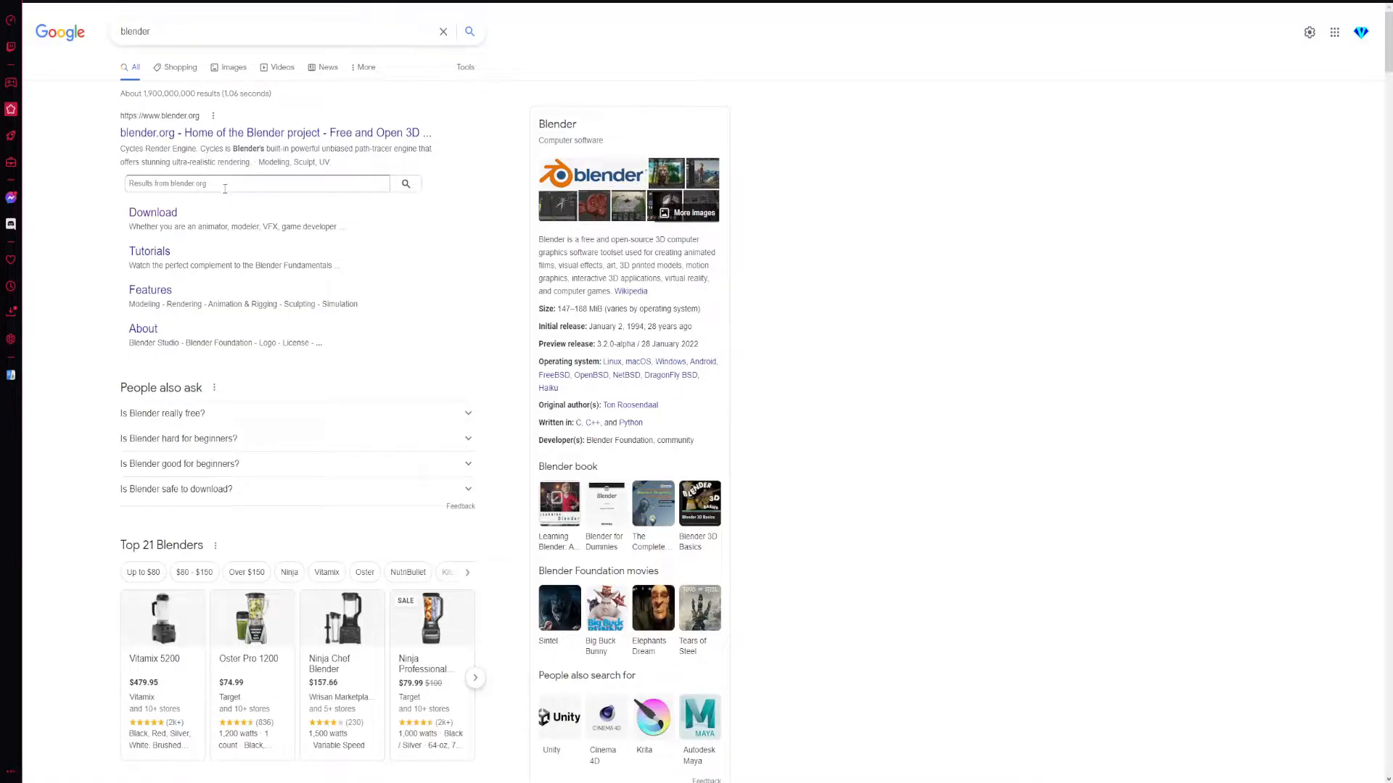
{"action": "left_click", "coordinate": [150, 212]}
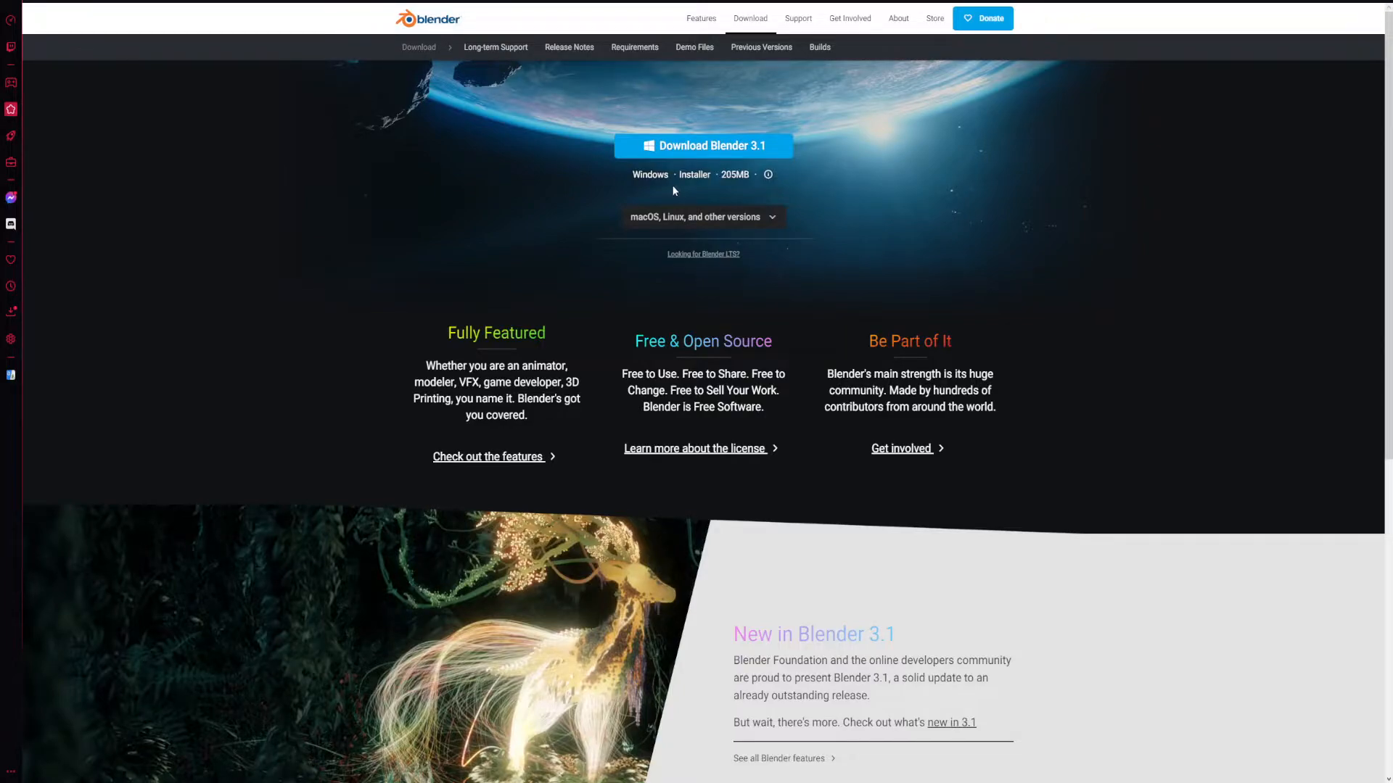
Step: Open the GitHub releases page of the absolute-quantum cats-blender-plugin in a new tab
{"action": "key", "text": "ctrl+t"}
{"action": "type", "text": "cats"}
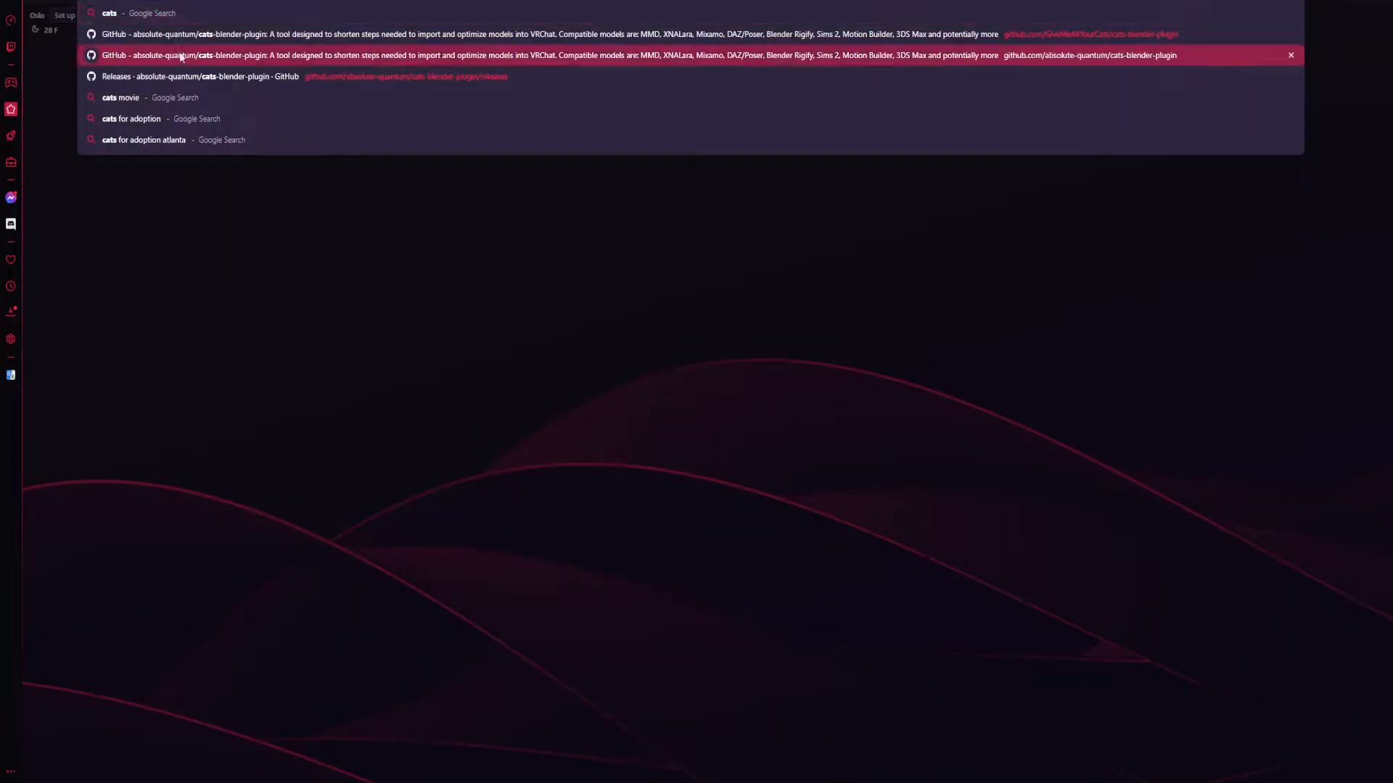
{"action": "left_click", "coordinate": [184, 76]}
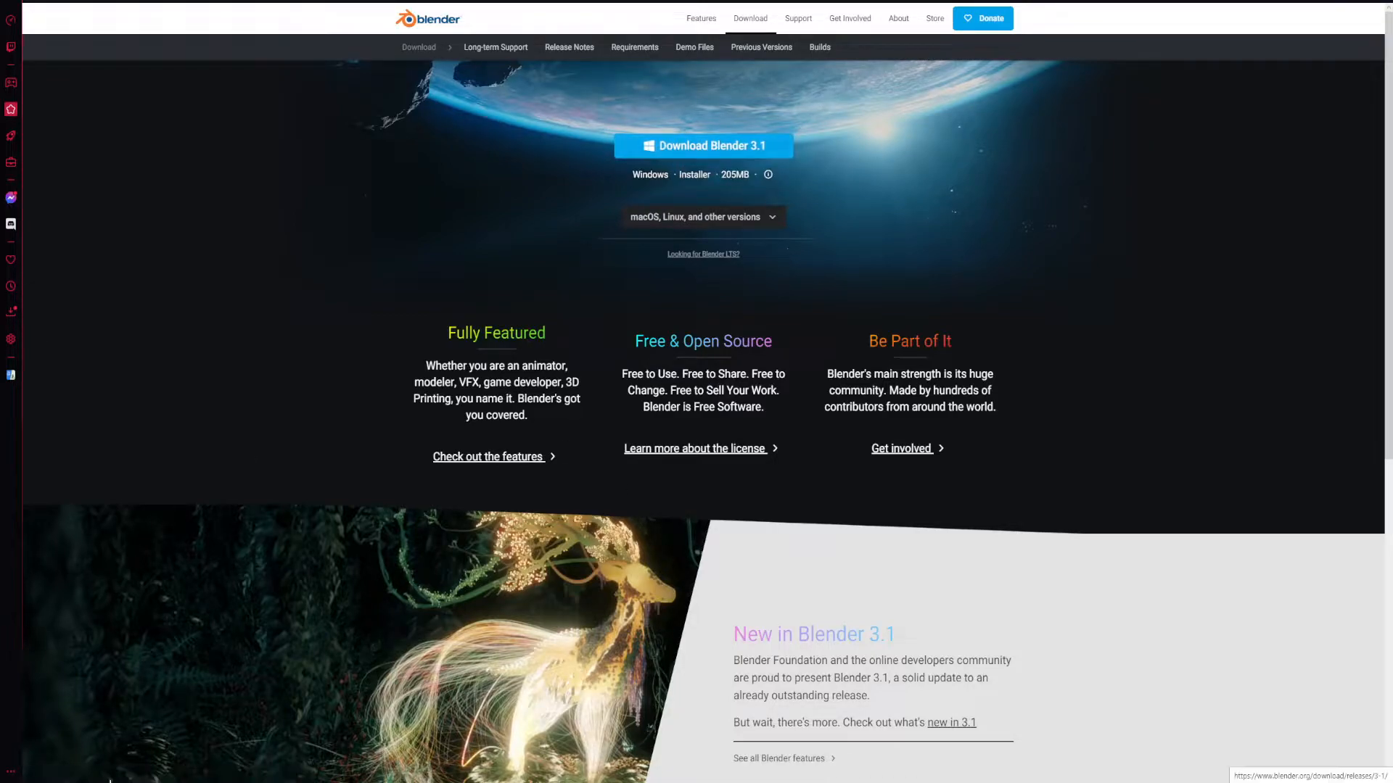
Step: Look over the Blender 3.1 download page and the list of macOS, Linux and other versions
{"action": "scroll", "coordinate": [736, 629], "scroll_direction": "down", "scroll_amount": 3}
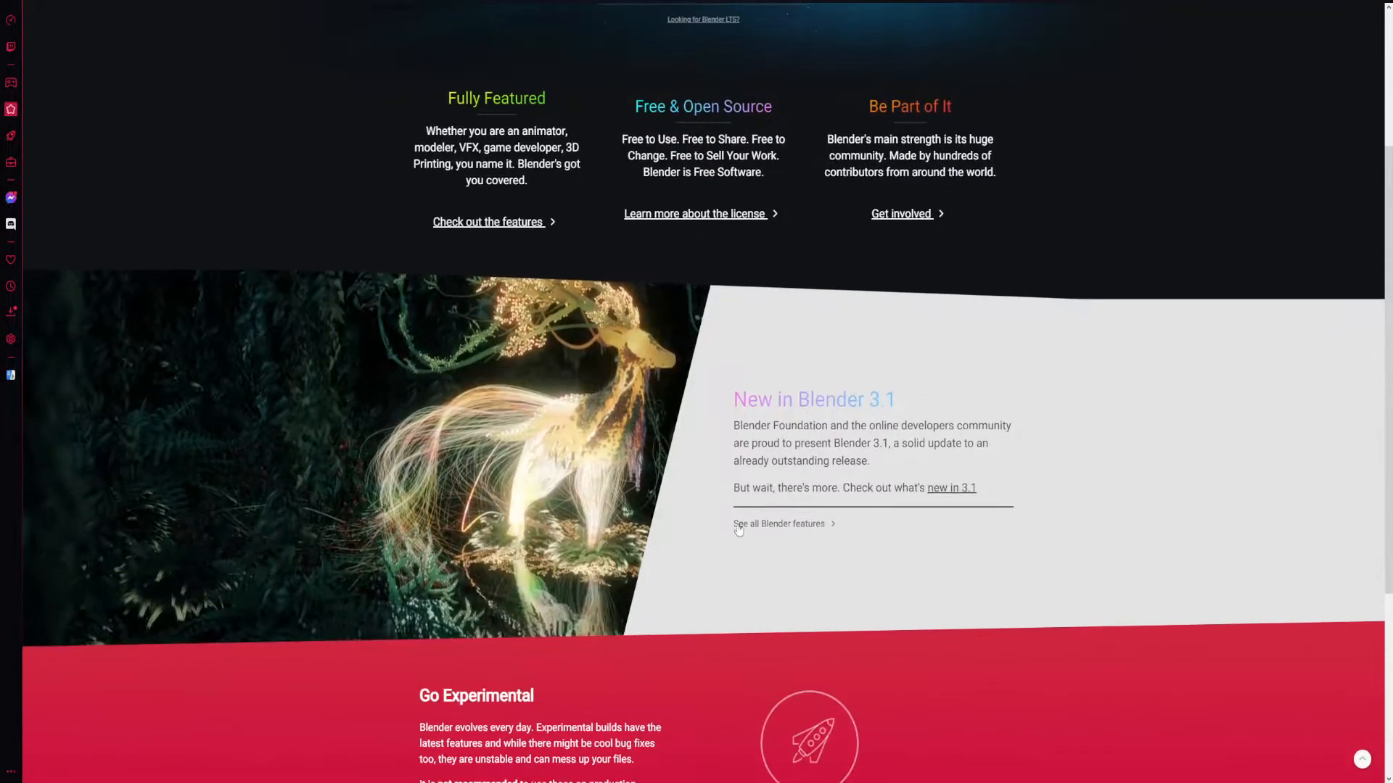
{"action": "scroll", "coordinate": [728, 439], "scroll_direction": "up", "scroll_amount": 2}
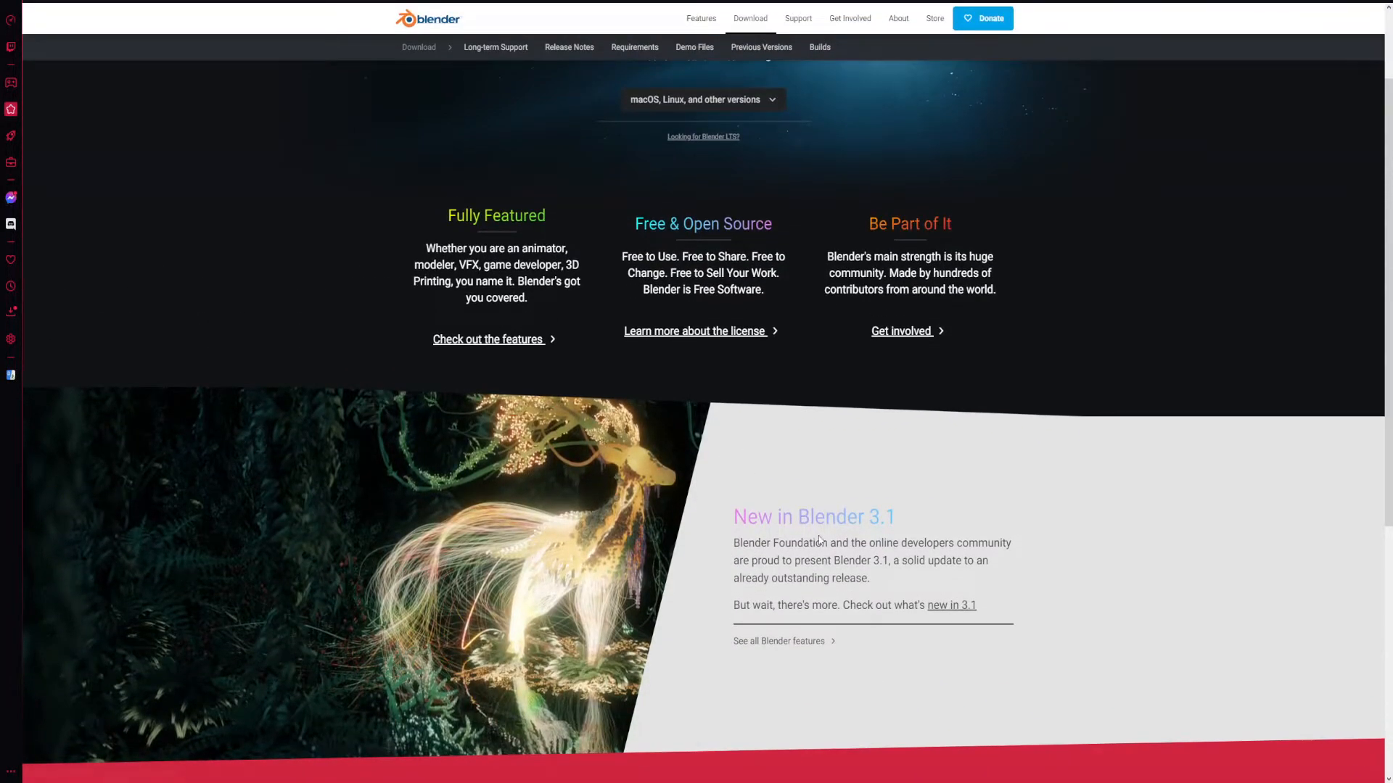
{"action": "scroll", "coordinate": [908, 566], "scroll_direction": "down", "scroll_amount": 6}
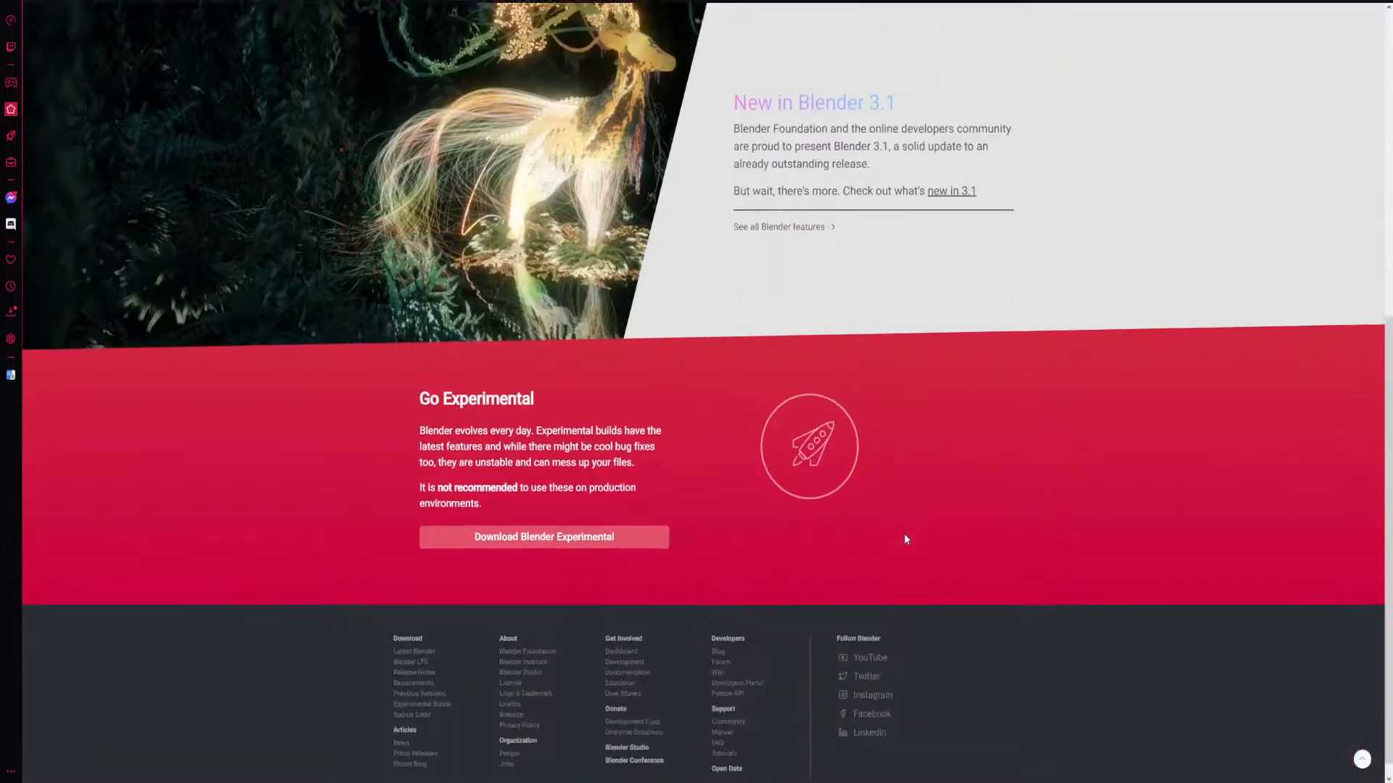
{"action": "scroll", "coordinate": [904, 535], "scroll_direction": "up", "scroll_amount": 6}
{"action": "scroll", "coordinate": [915, 552], "scroll_direction": "up", "scroll_amount": 2}
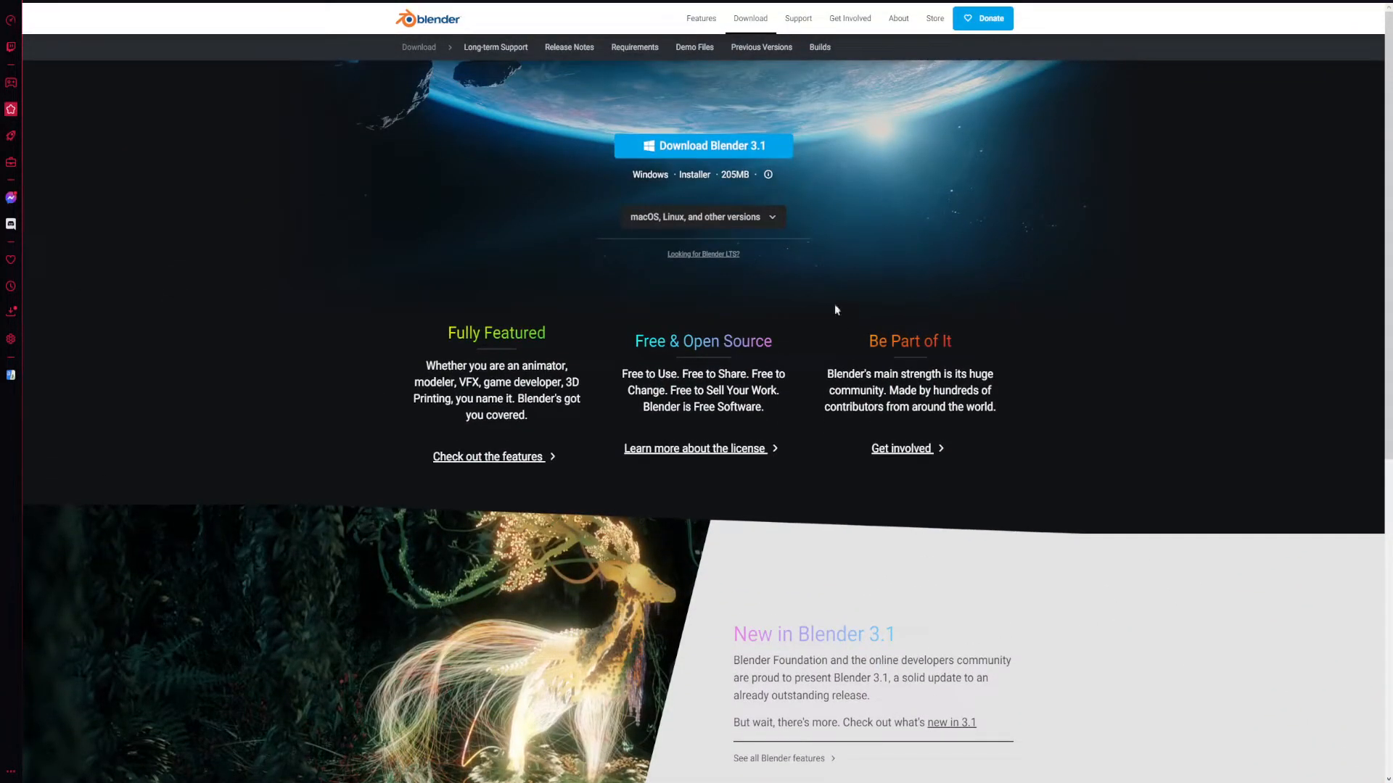
{"action": "left_click", "coordinate": [769, 217]}
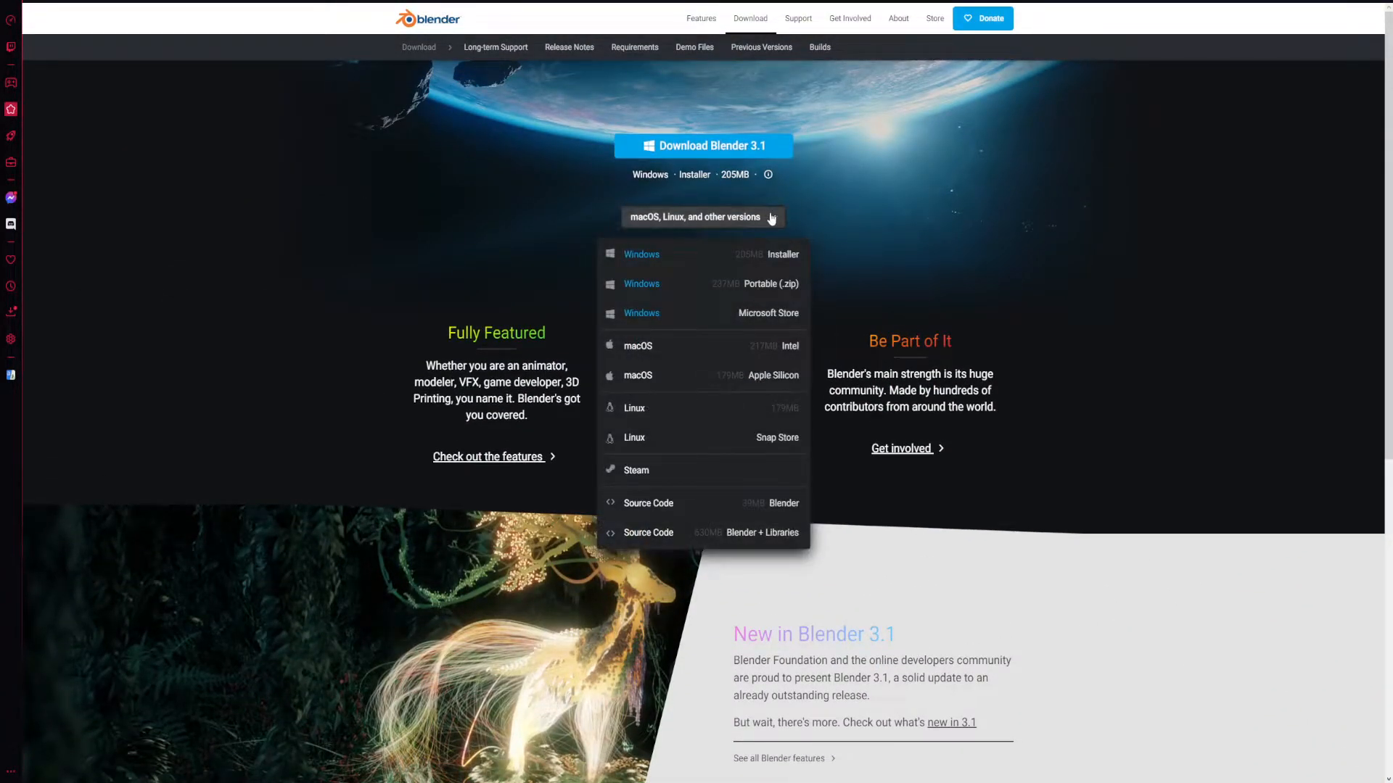
{"action": "left_click", "coordinate": [771, 219]}
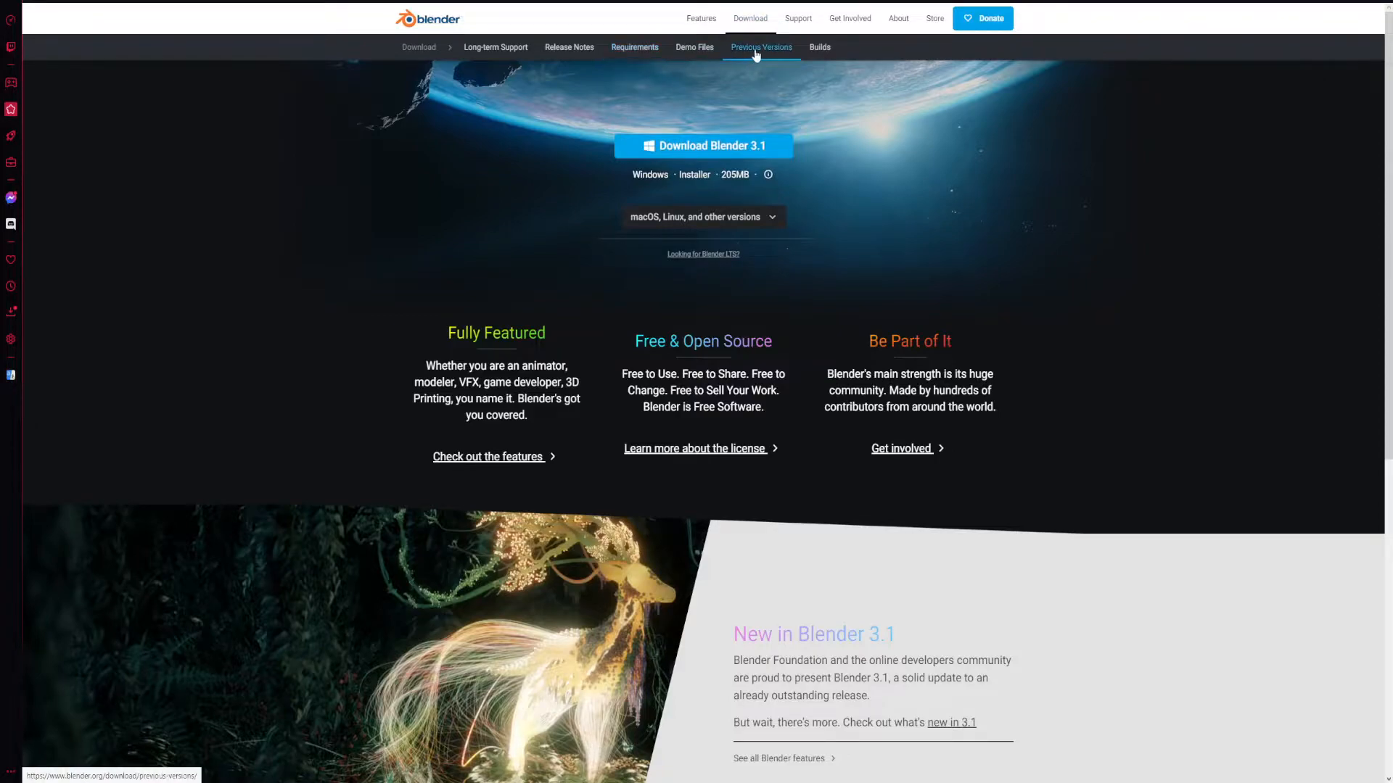
Step: Open the index of all previous Blender releases and go into the Blender2.83 folder
{"action": "left_click", "coordinate": [756, 48]}
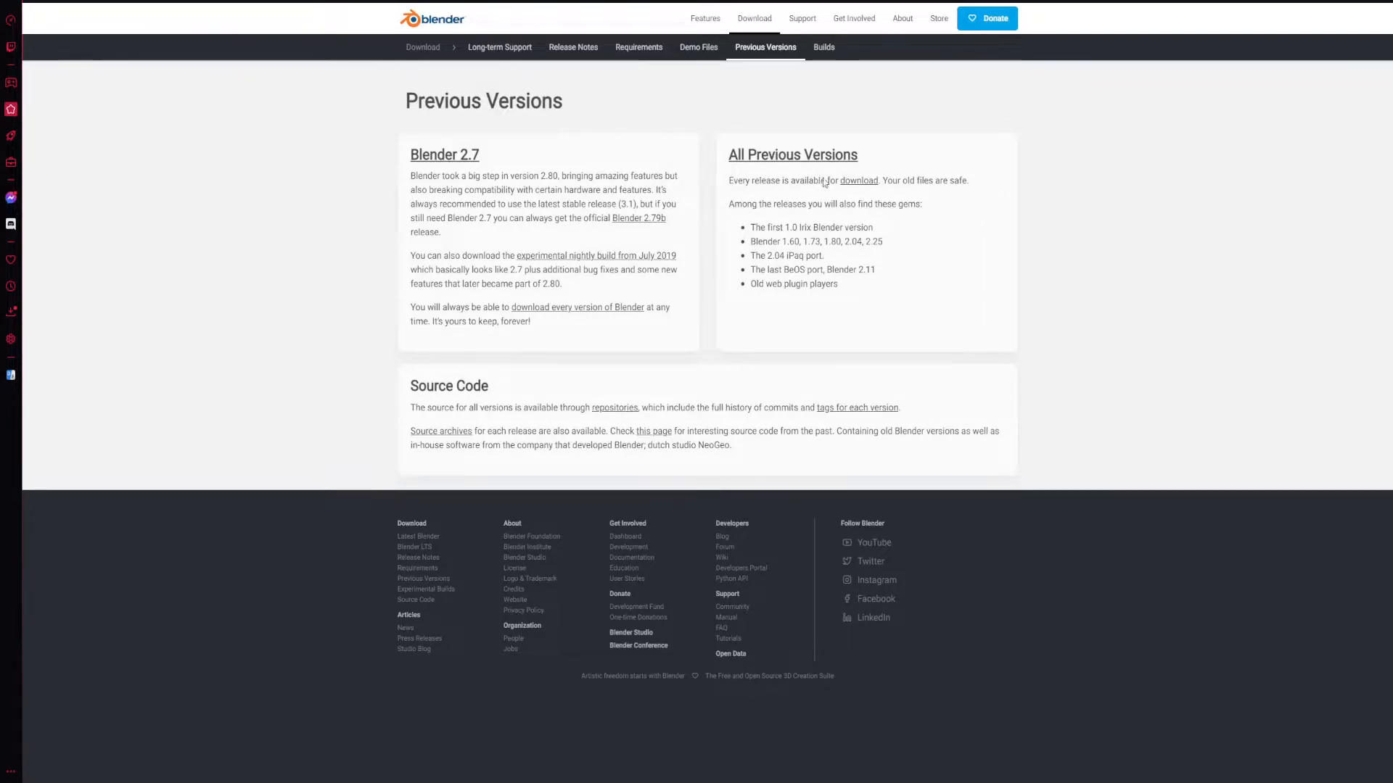
{"action": "left_click", "coordinate": [860, 182]}
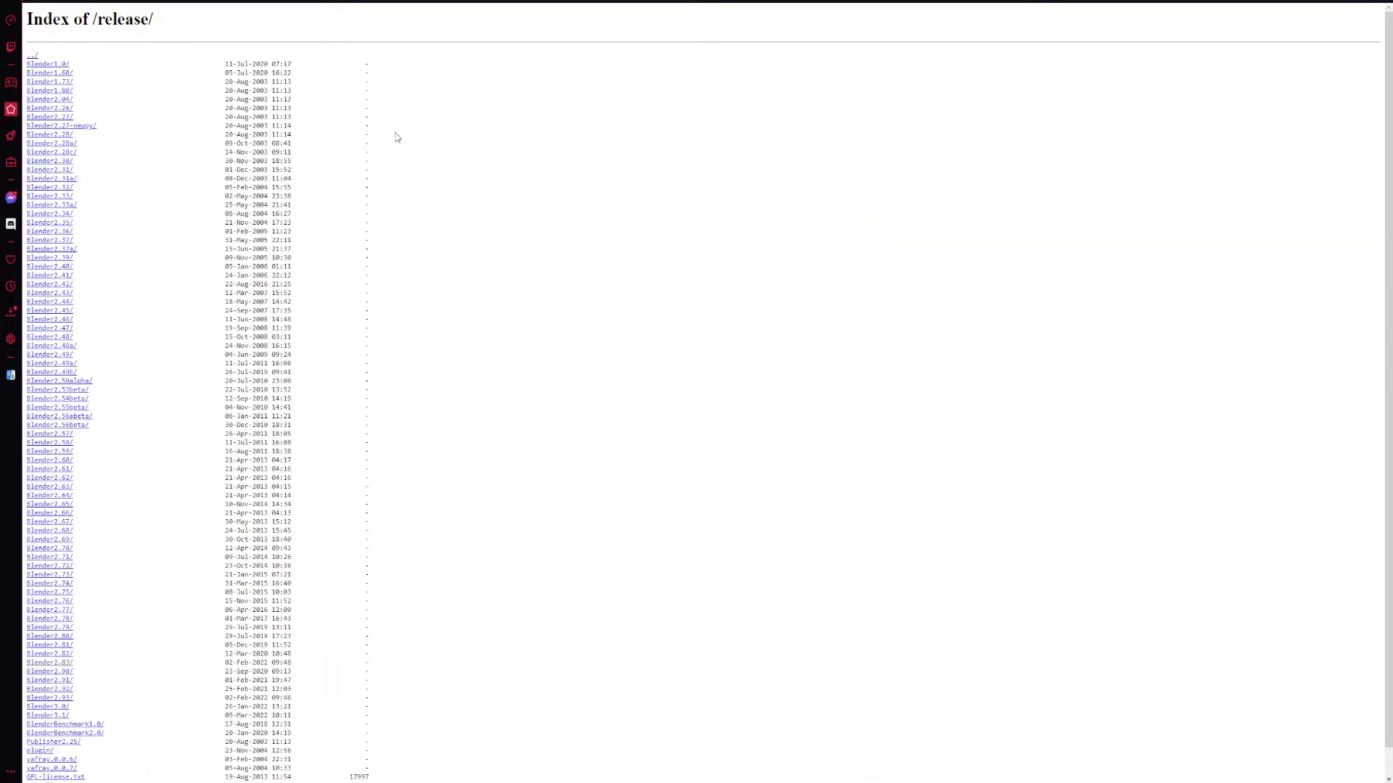
{"action": "scroll", "coordinate": [142, 246], "scroll_direction": "down", "scroll_amount": 1}
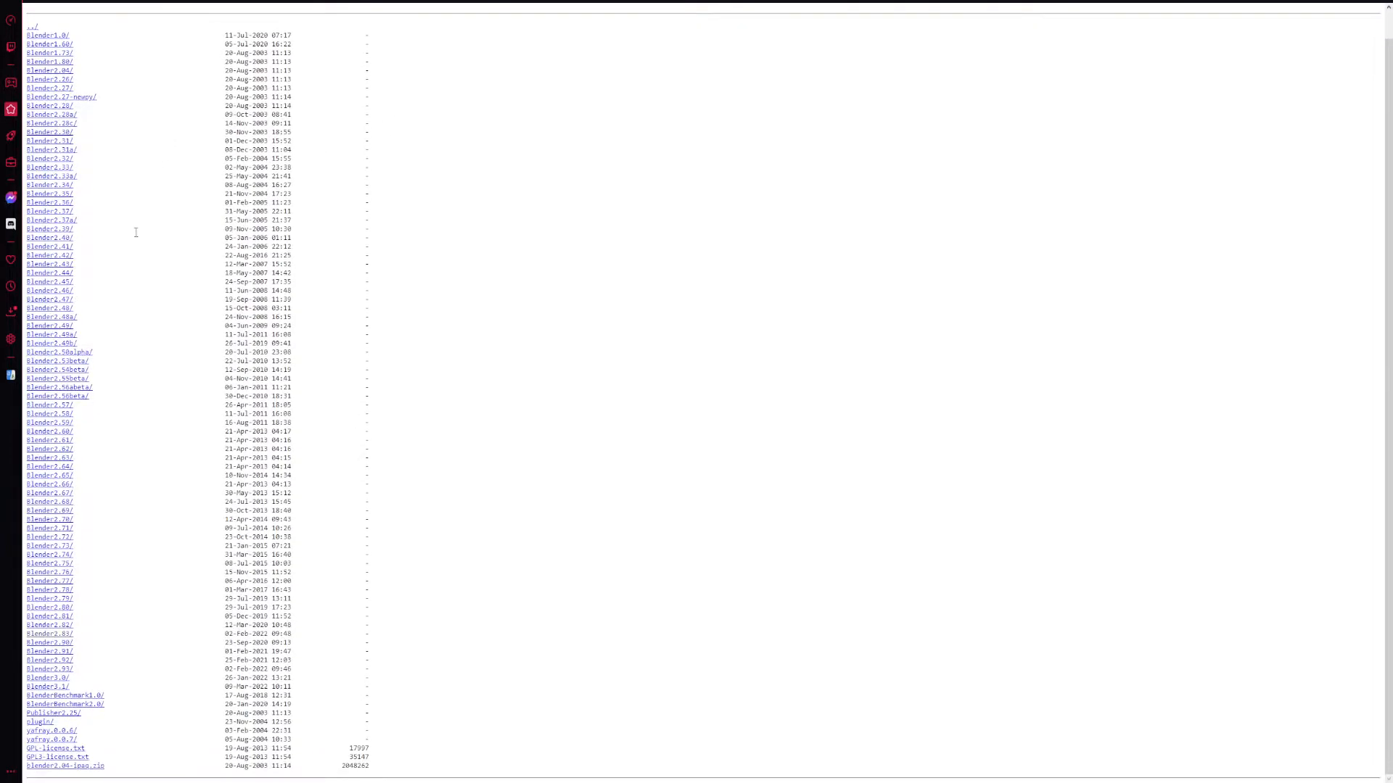
{"action": "left_click", "coordinate": [45, 635]}
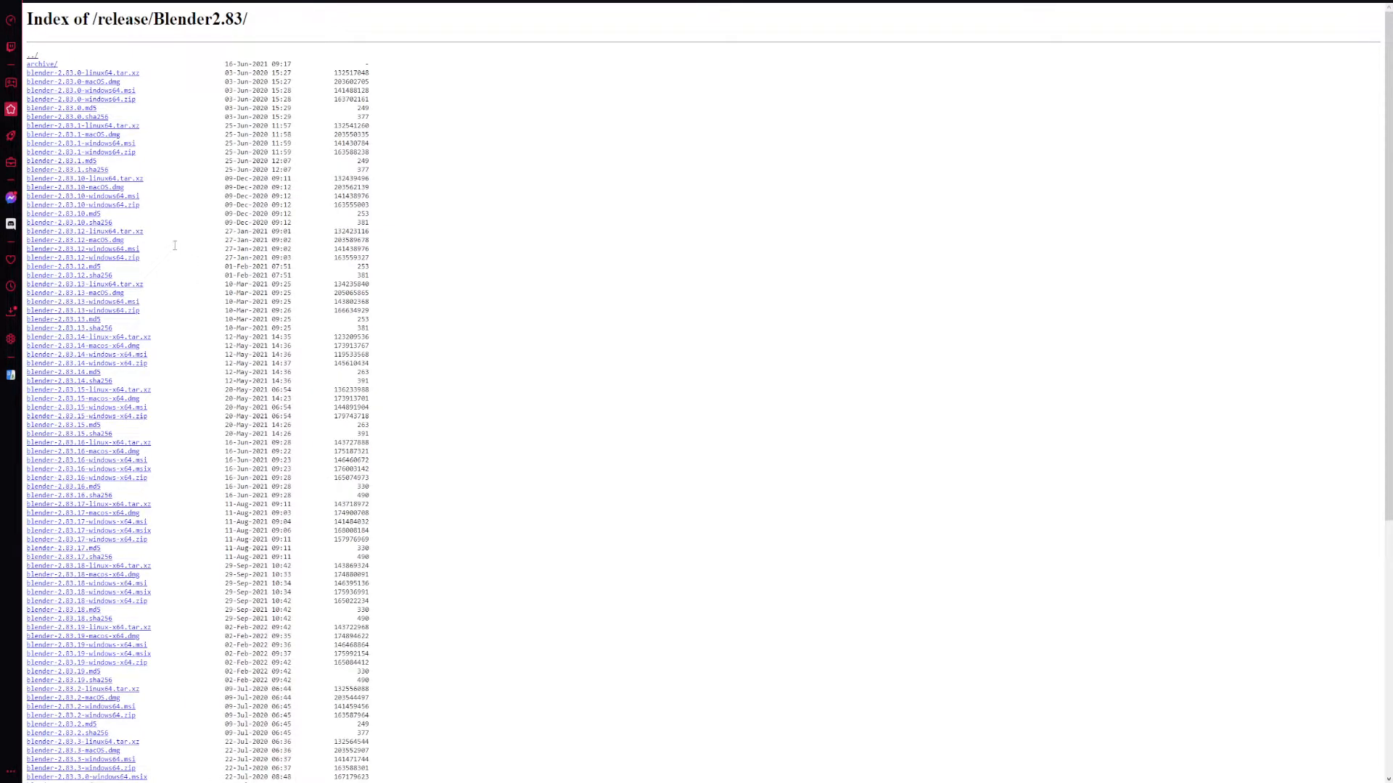
Step: Download the blender-2.83.9-windows64.msi installer to the Downloads folder and close the Blender pages
{"action": "scroll", "coordinate": [174, 245], "scroll_direction": "down", "scroll_amount": 5}
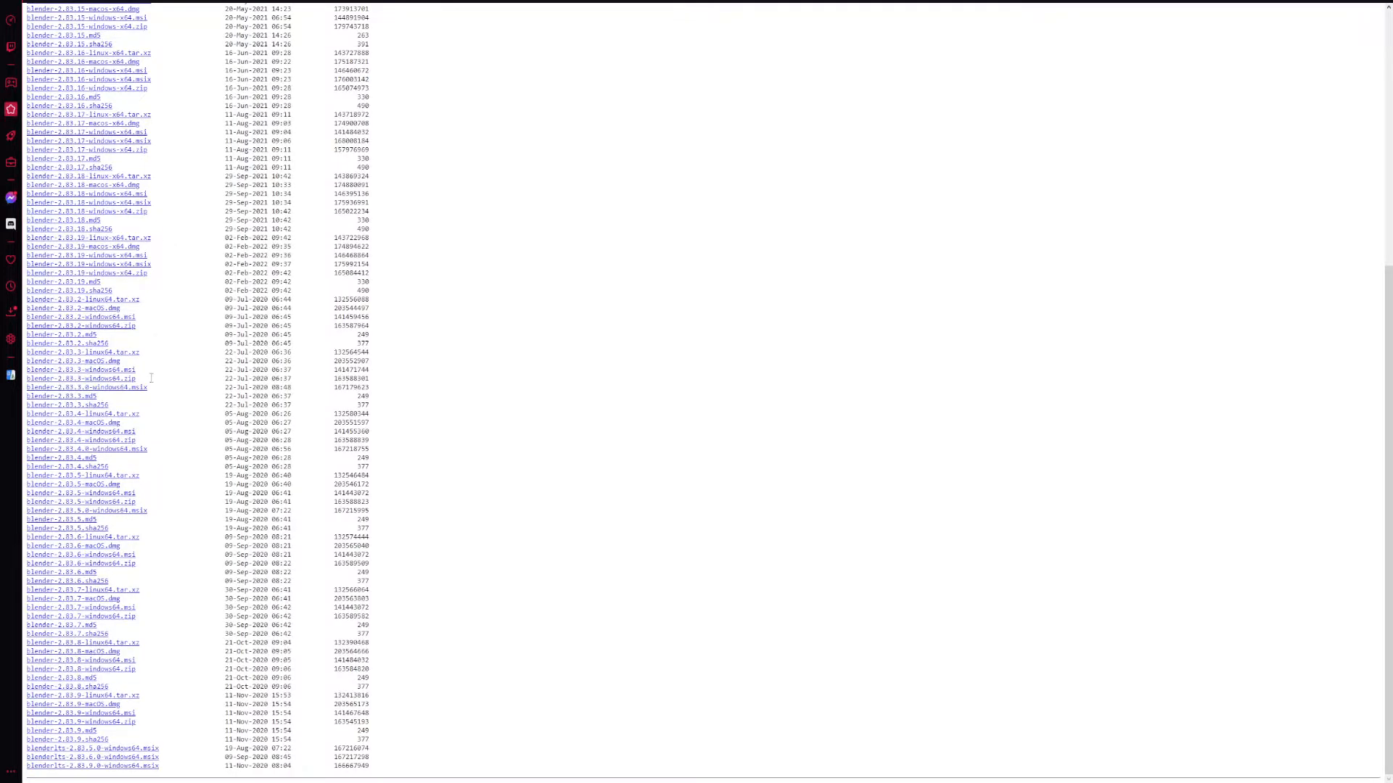
{"action": "scroll", "coordinate": [158, 366], "scroll_direction": "up", "scroll_amount": 4}
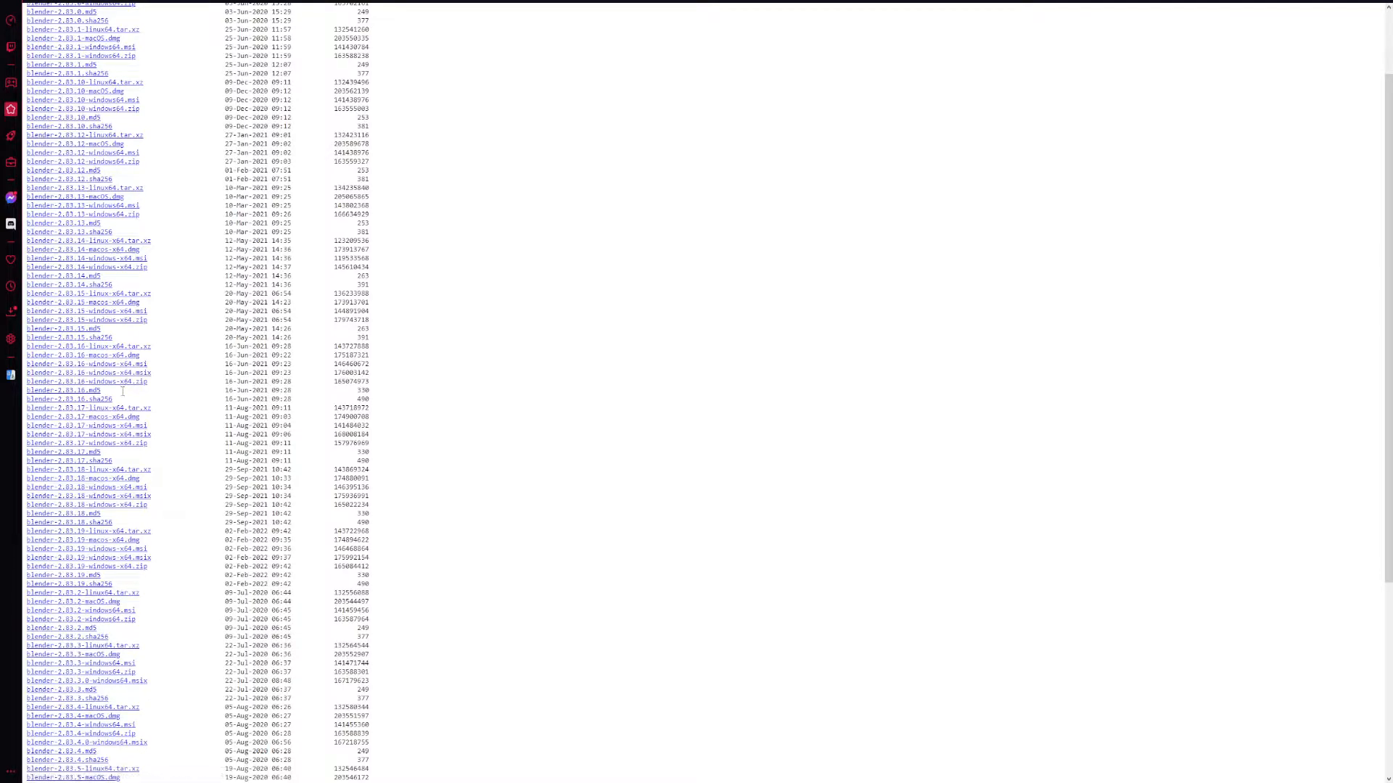
{"action": "scroll", "coordinate": [106, 434], "scroll_direction": "down", "scroll_amount": 4}
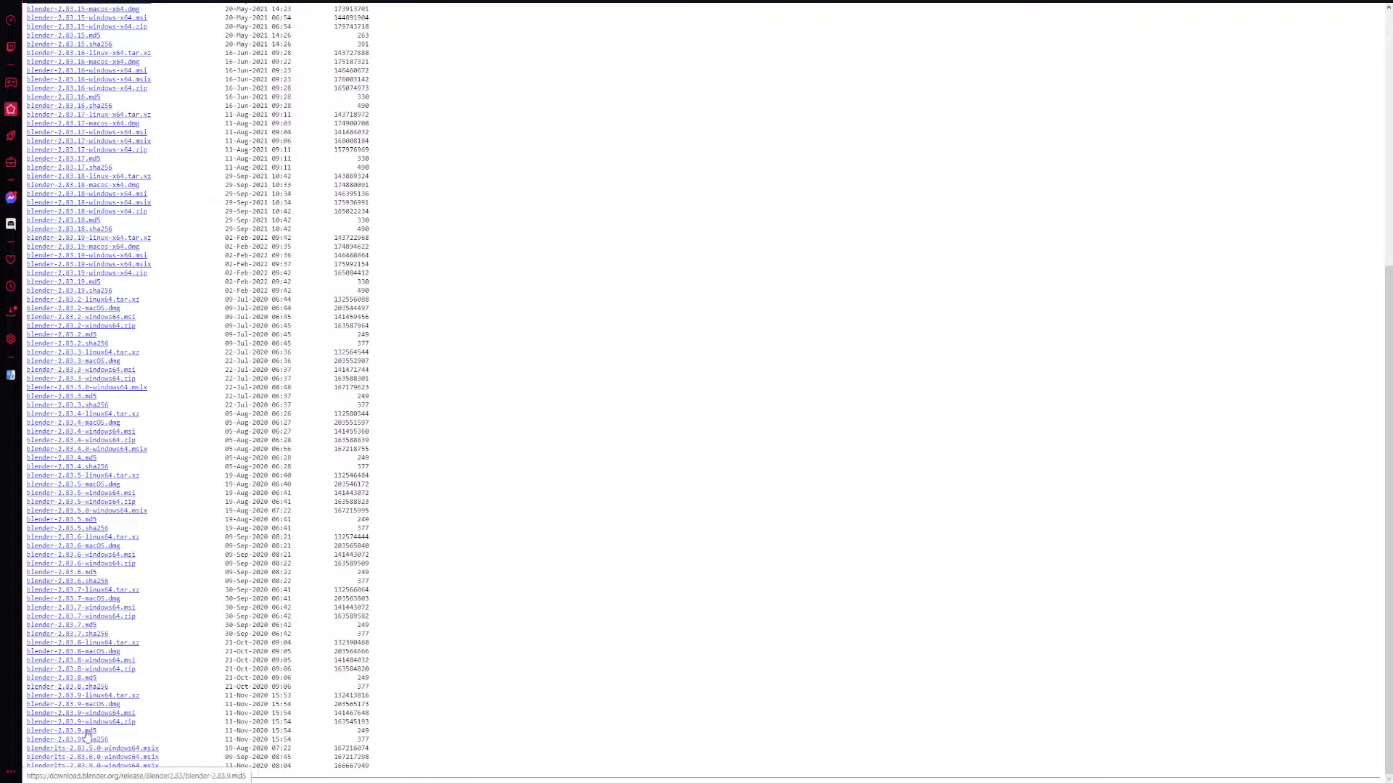
{"action": "scroll", "coordinate": [79, 508], "scroll_direction": "up", "scroll_amount": 3}
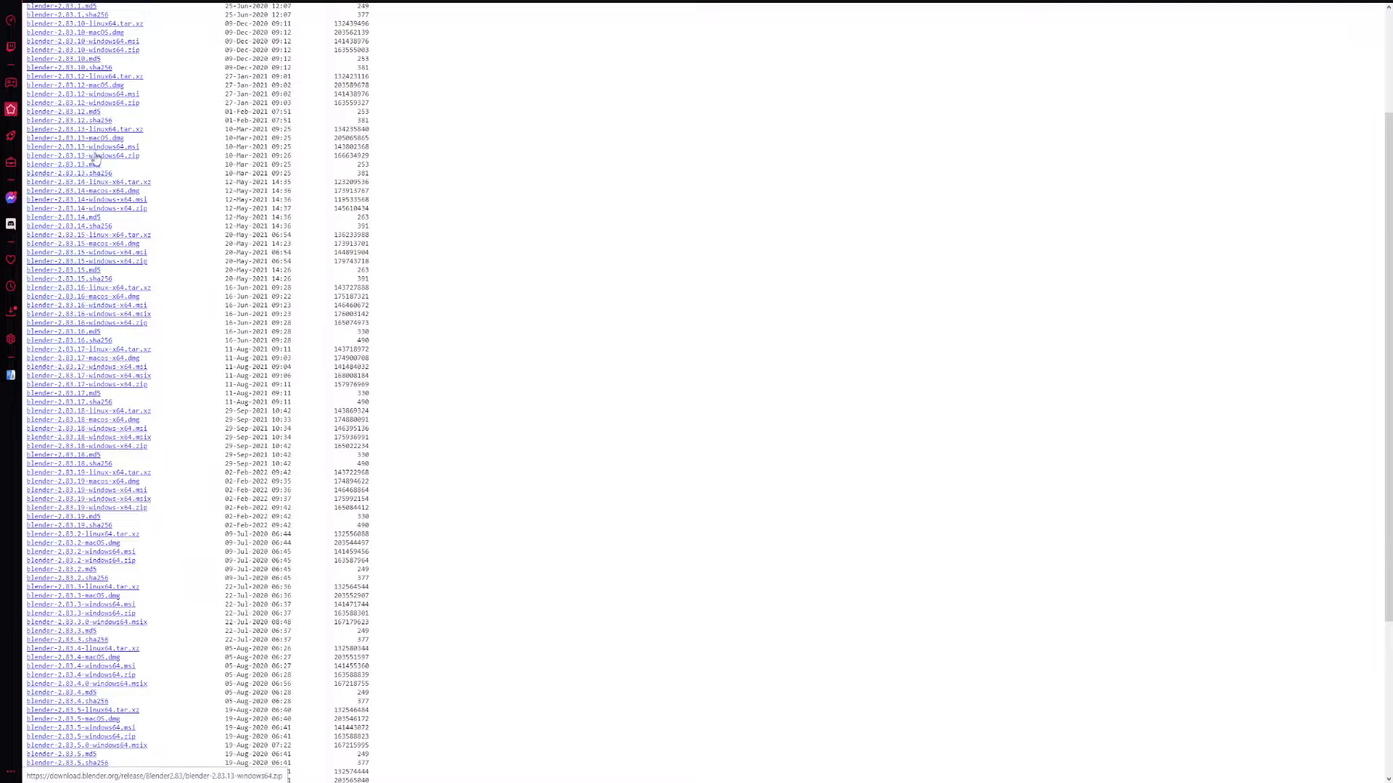
{"action": "scroll", "coordinate": [95, 112], "scroll_direction": "up", "scroll_amount": 1}
{"action": "scroll", "coordinate": [95, 113], "scroll_direction": "up", "scroll_amount": 2}
{"action": "scroll", "coordinate": [94, 145], "scroll_direction": "down", "scroll_amount": 5}
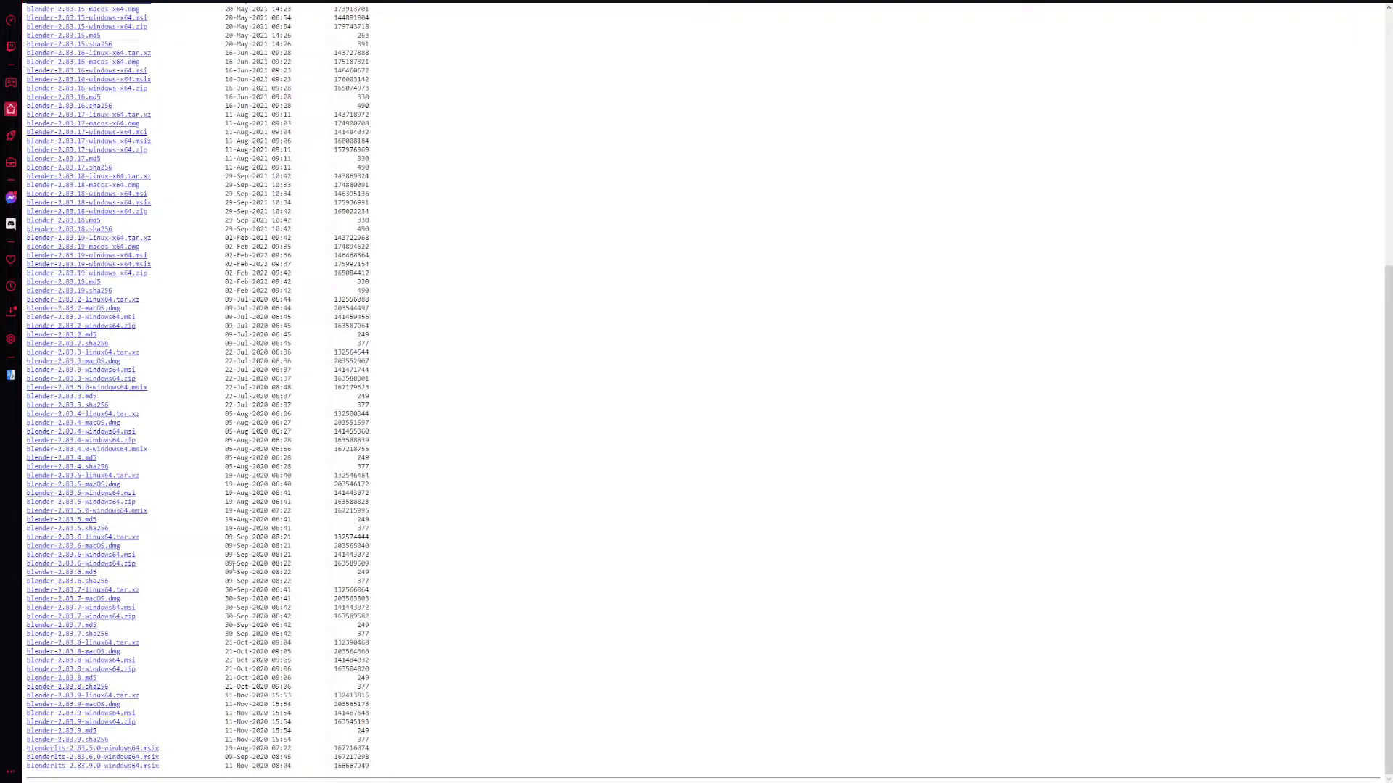
{"action": "left_click", "coordinate": [68, 715]}
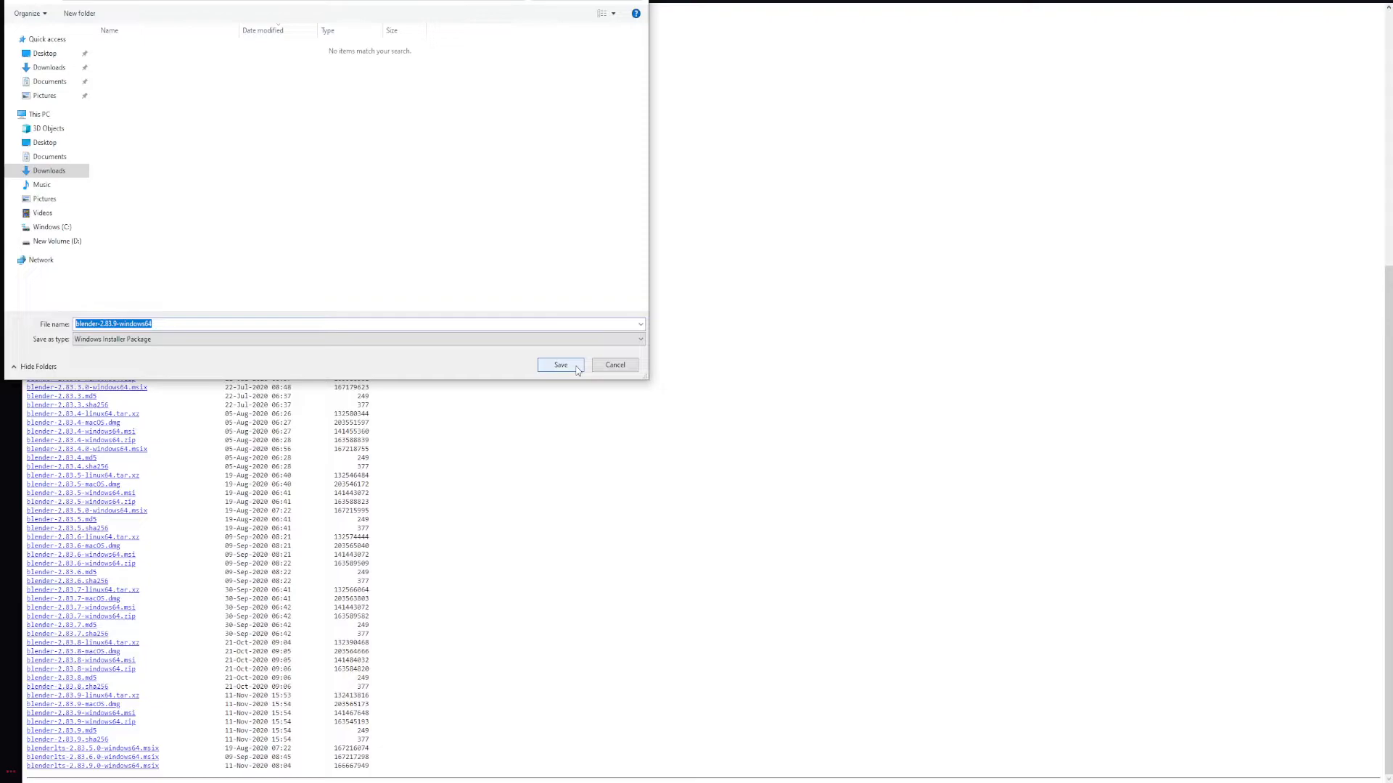
{"action": "left_click", "coordinate": [578, 370]}
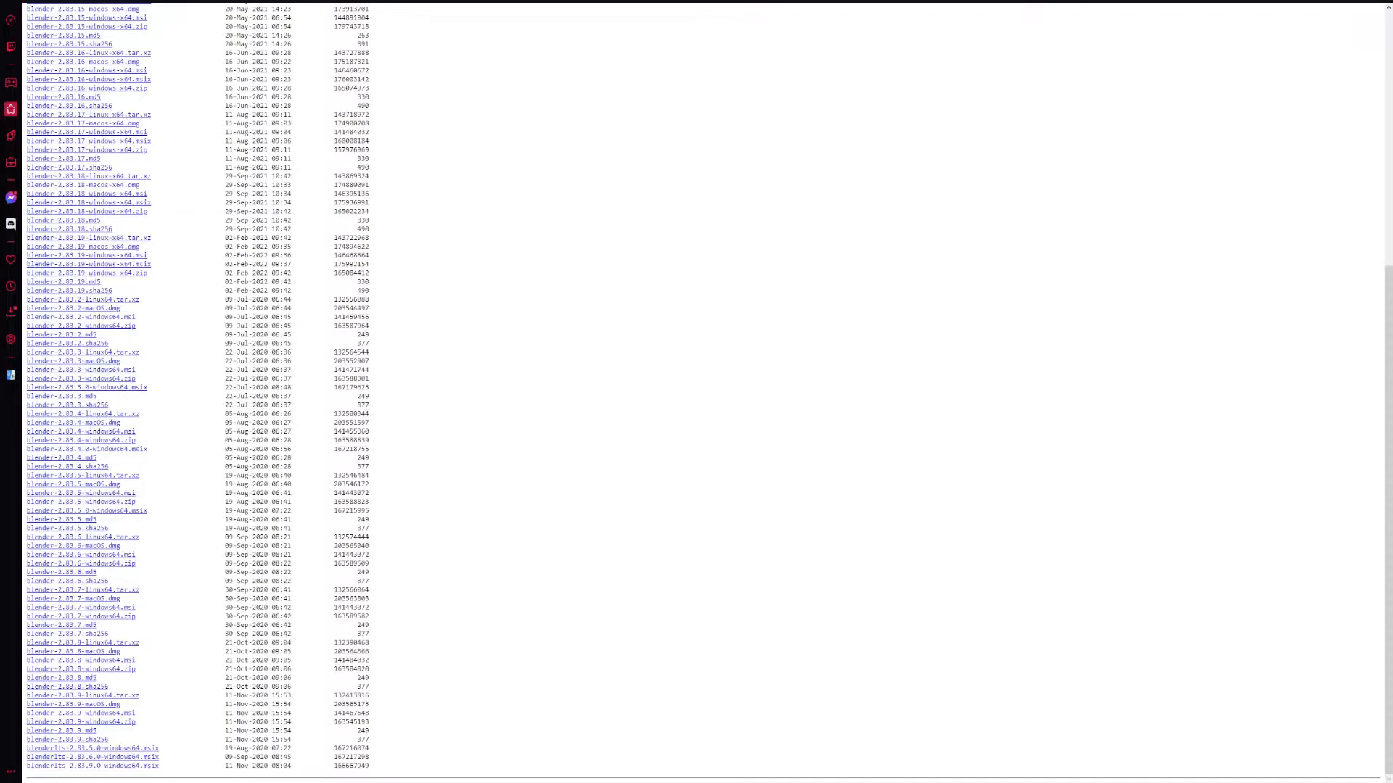
{"action": "key", "text": "ctrl+w"}
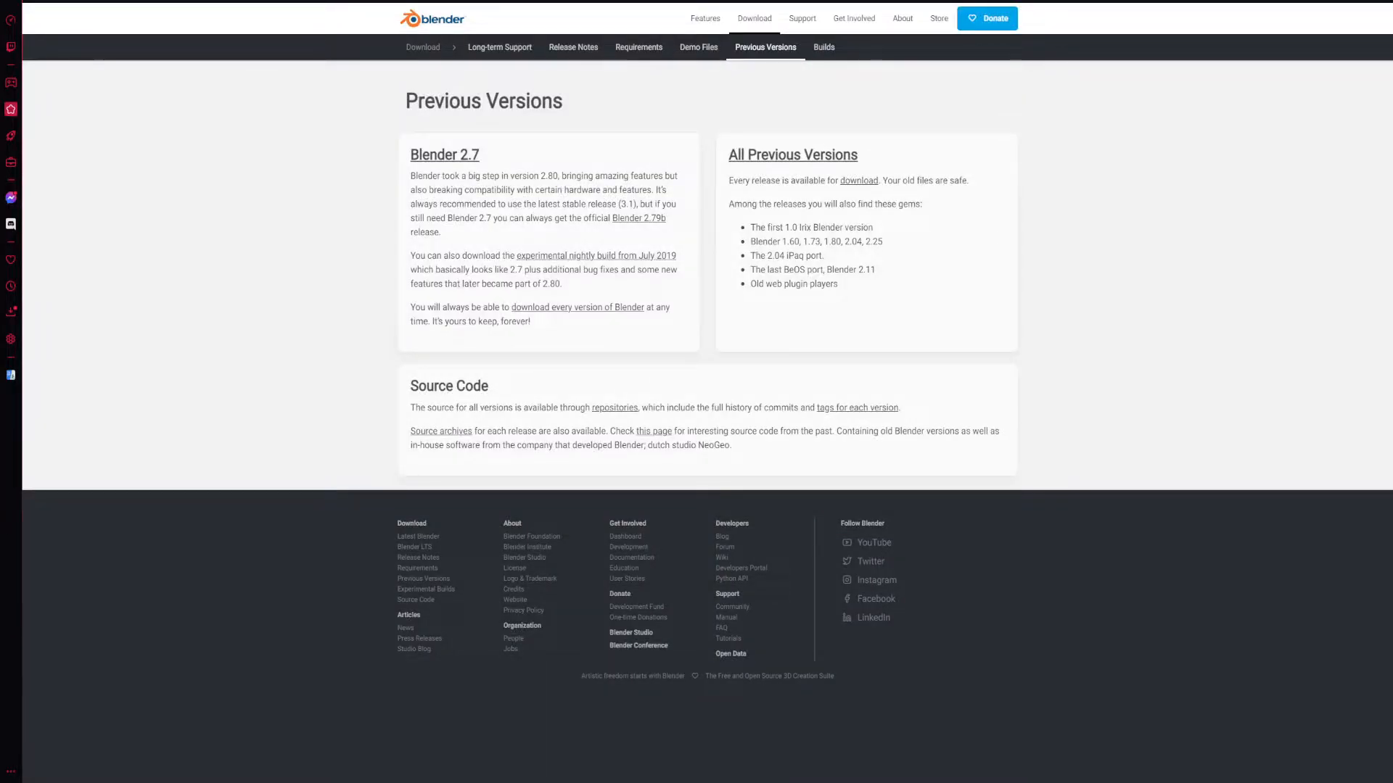
{"action": "key", "text": "ctrl+w"}
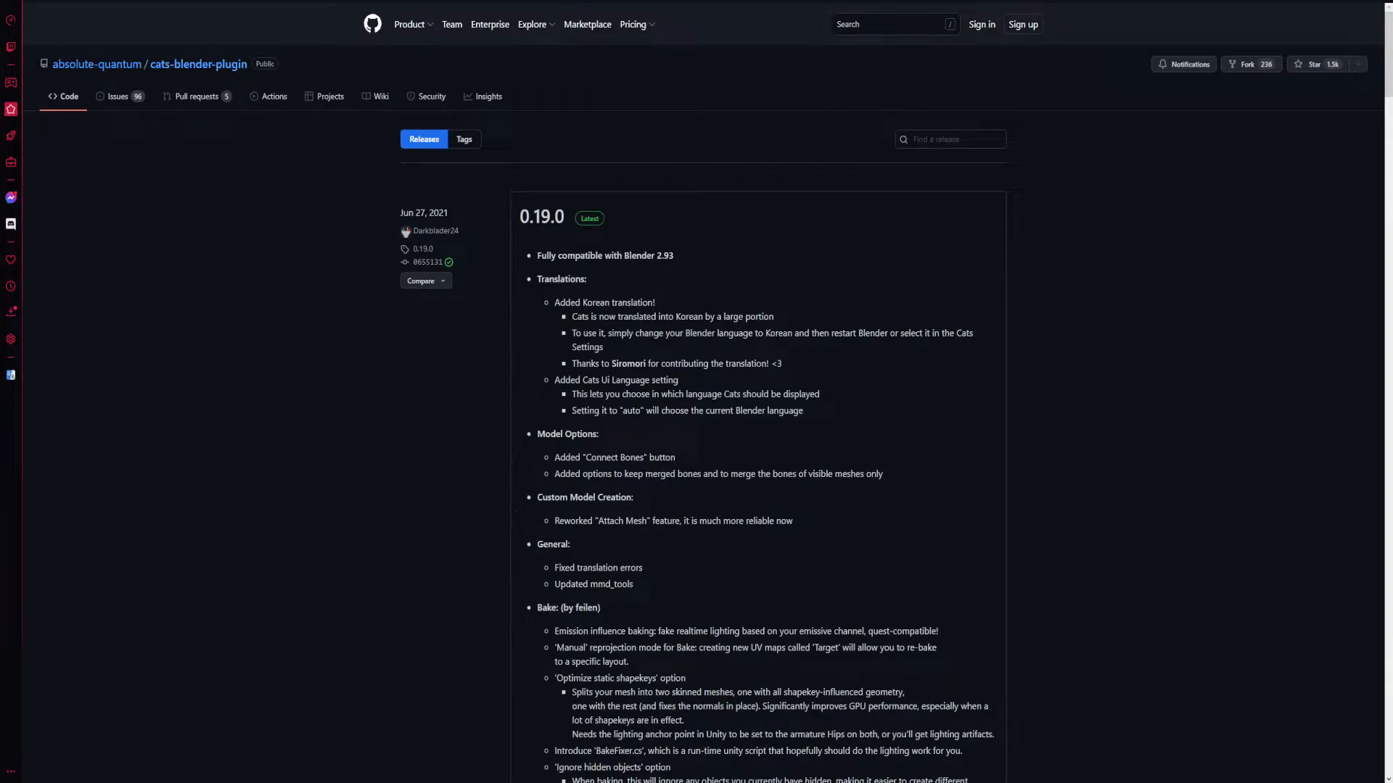
Step: Open the Blender download page in a new tab and view its Previous Versions page
{"action": "key", "text": "ctrl+t"}
{"action": "type", "text": "bl"}
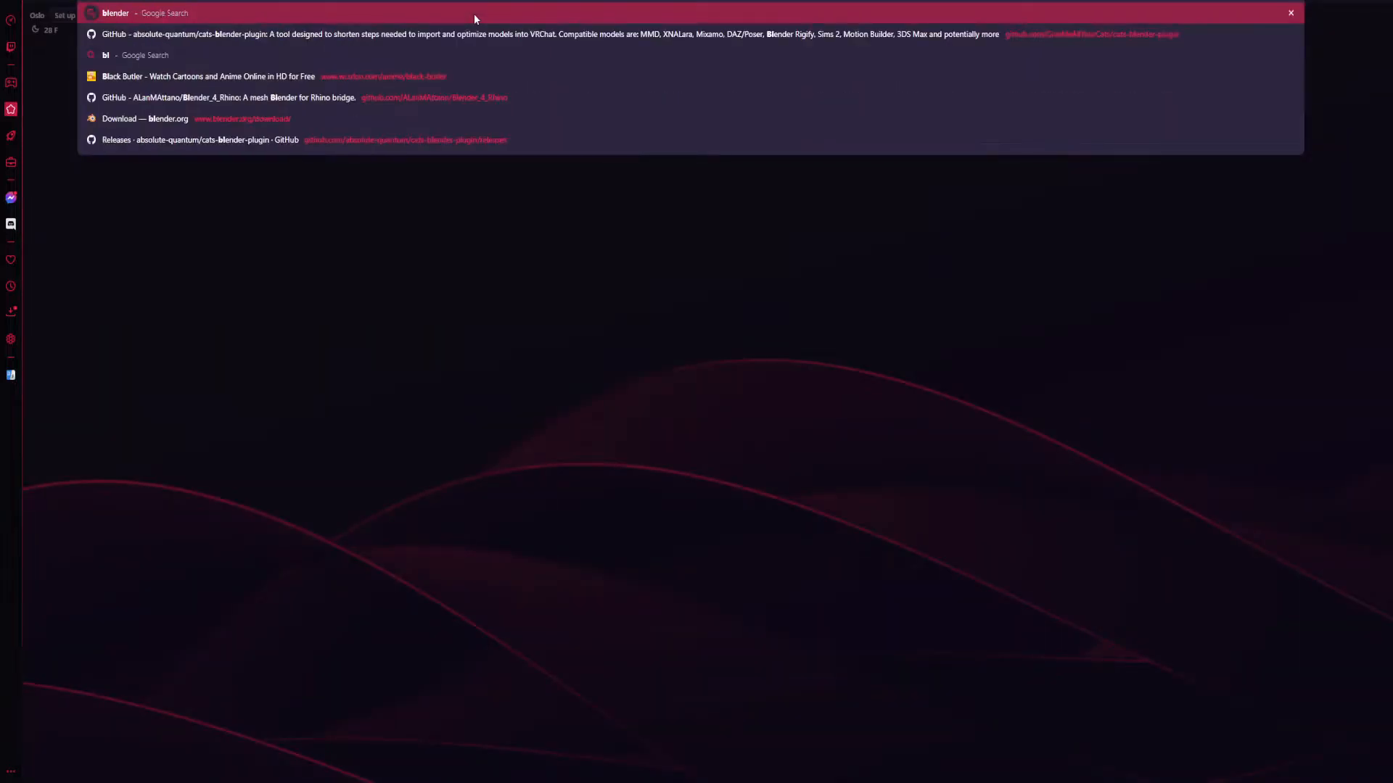
{"action": "left_click", "coordinate": [155, 119]}
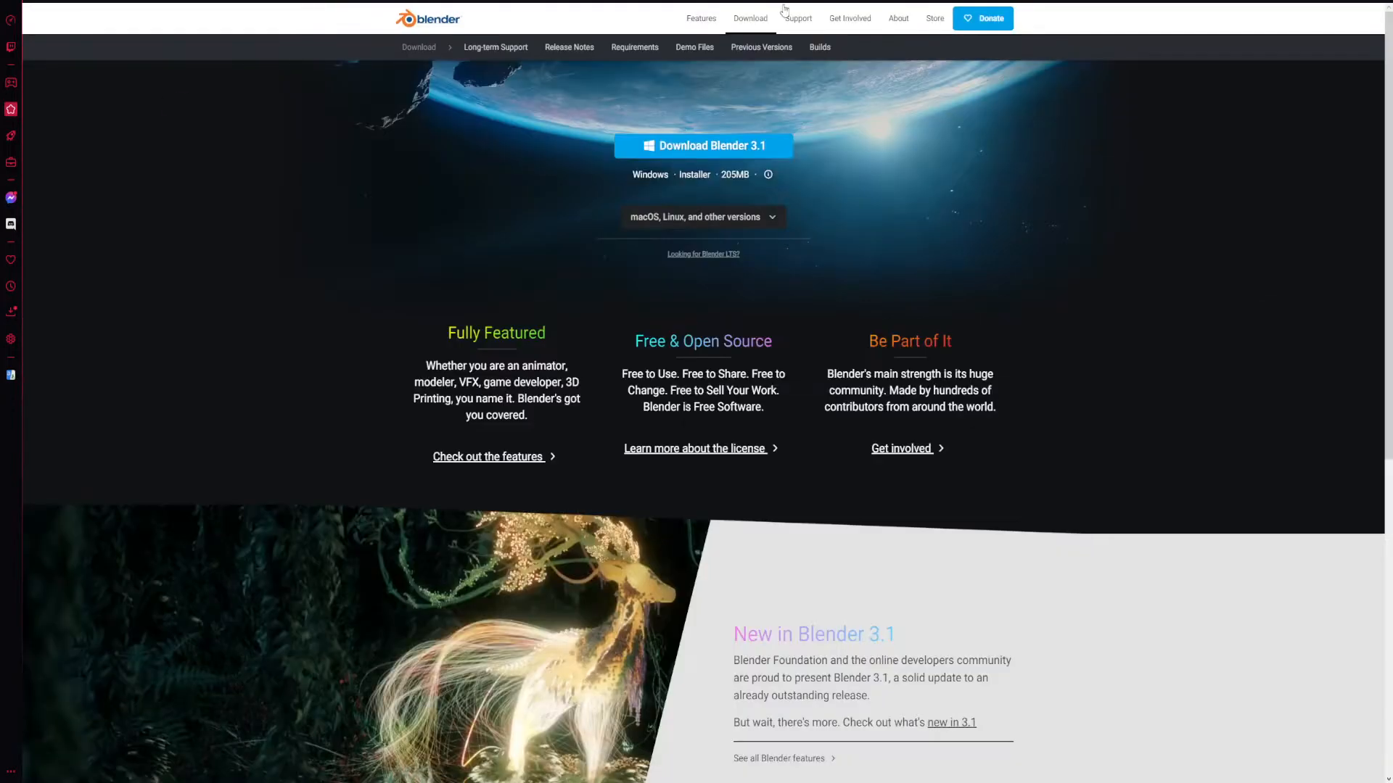
{"action": "left_click", "coordinate": [762, 47]}
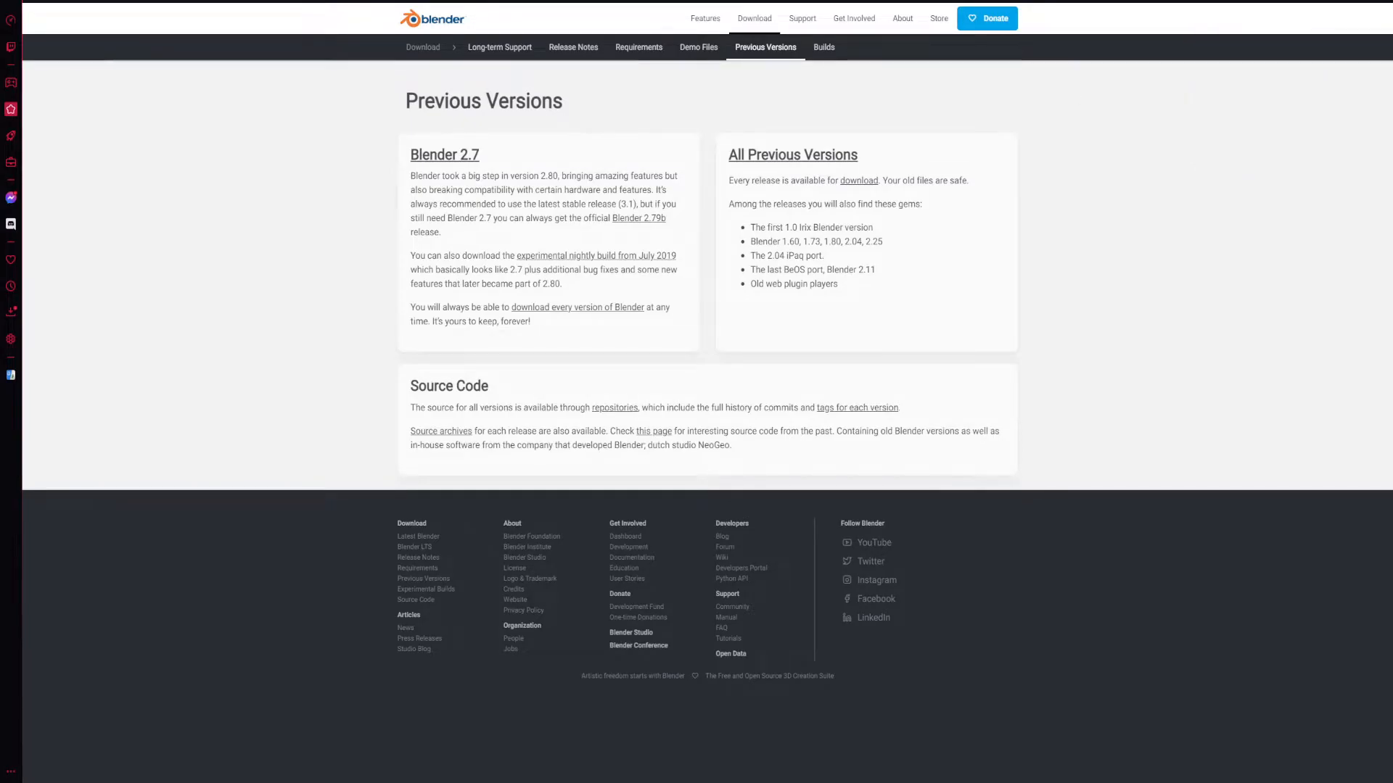
Step: Return to the cats-blender-plugin releases page and look through the 0.19.0 release
{"action": "left_click", "coordinate": [563, 2]}
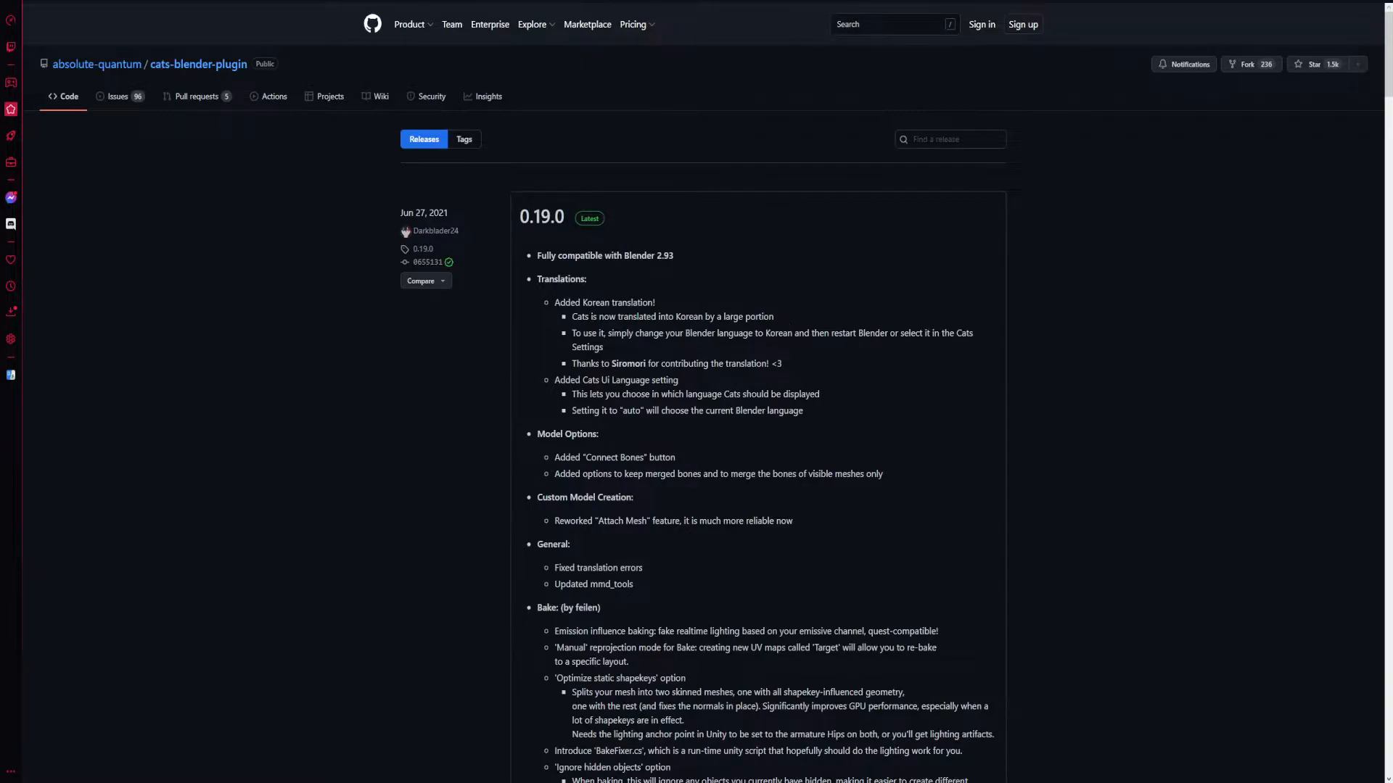
{"action": "scroll", "coordinate": [791, 342], "scroll_direction": "down", "scroll_amount": 6}
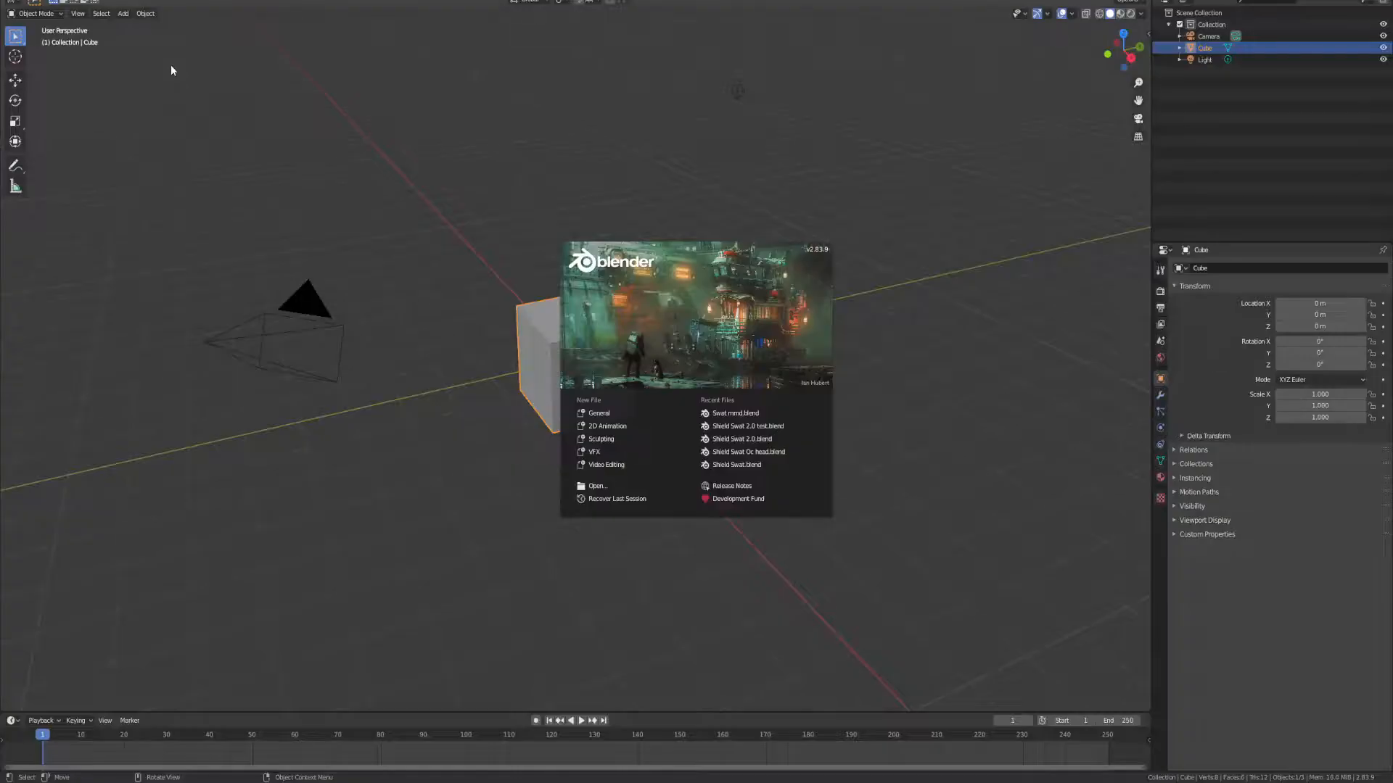
Step: Switch to Blender, dismiss the splash screen and delete all default objects from the scene
{"action": "left_click", "coordinate": [489, 134]}
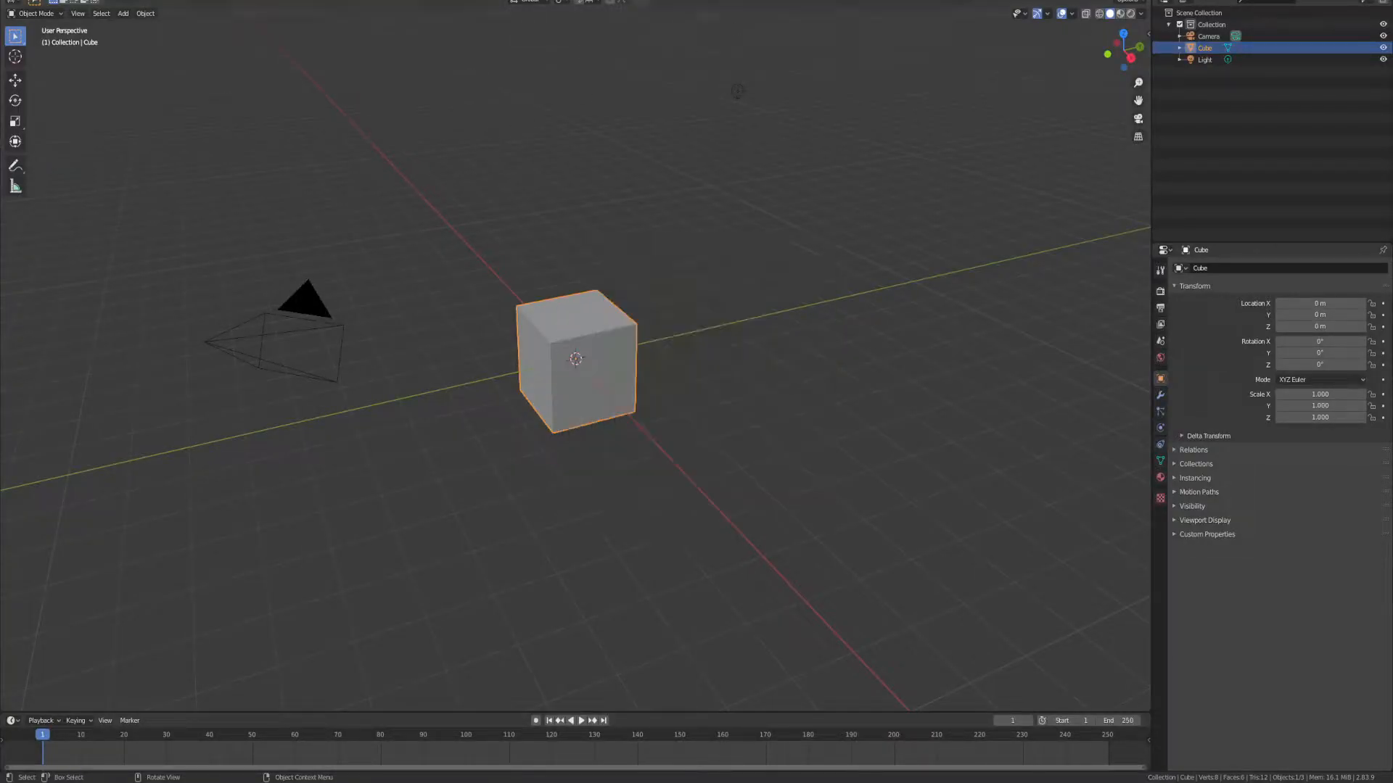
{"action": "key", "text": "a"}
{"action": "key", "text": "Delete"}
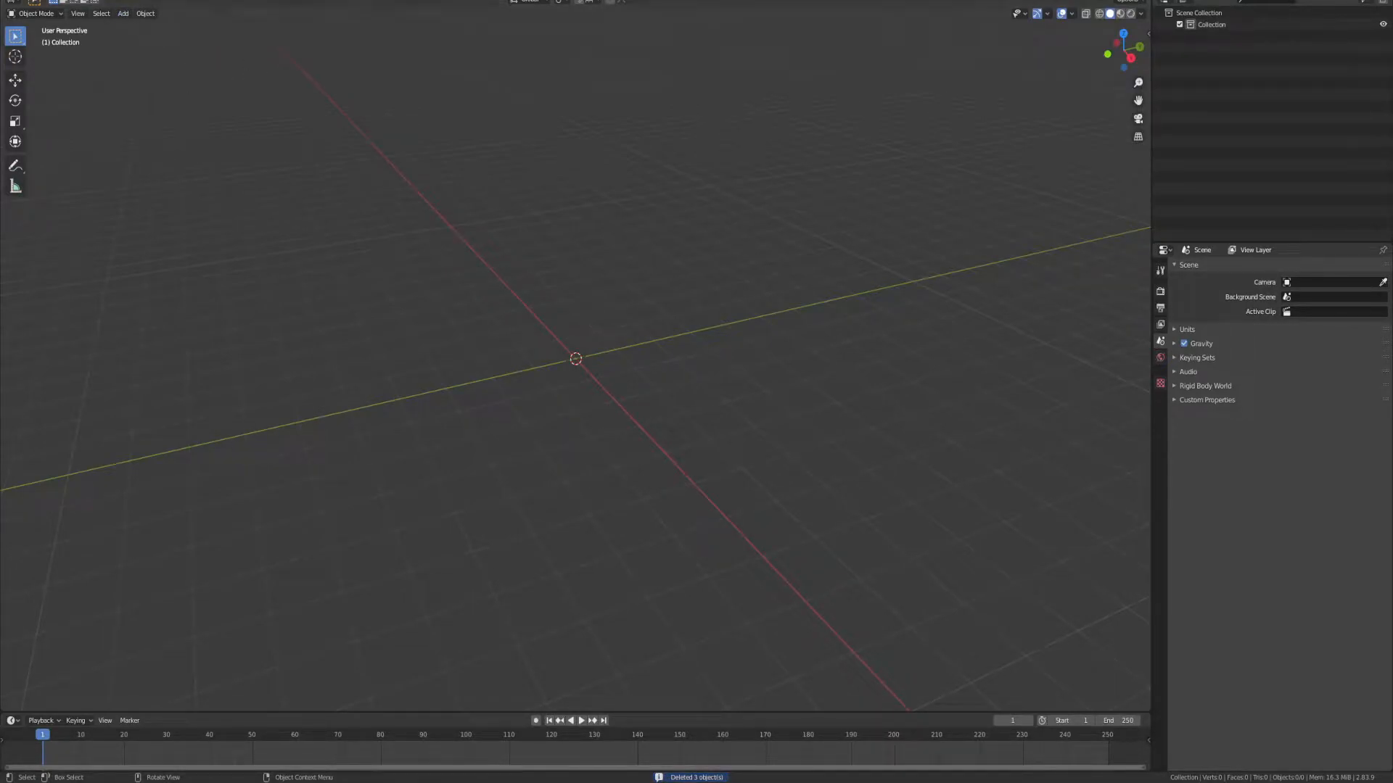
Step: Open the add-on preferences, try selecting a zip from Downloads for add-on installation, and cancel the file selection
{"action": "left_click", "coordinate": [42, 2]}
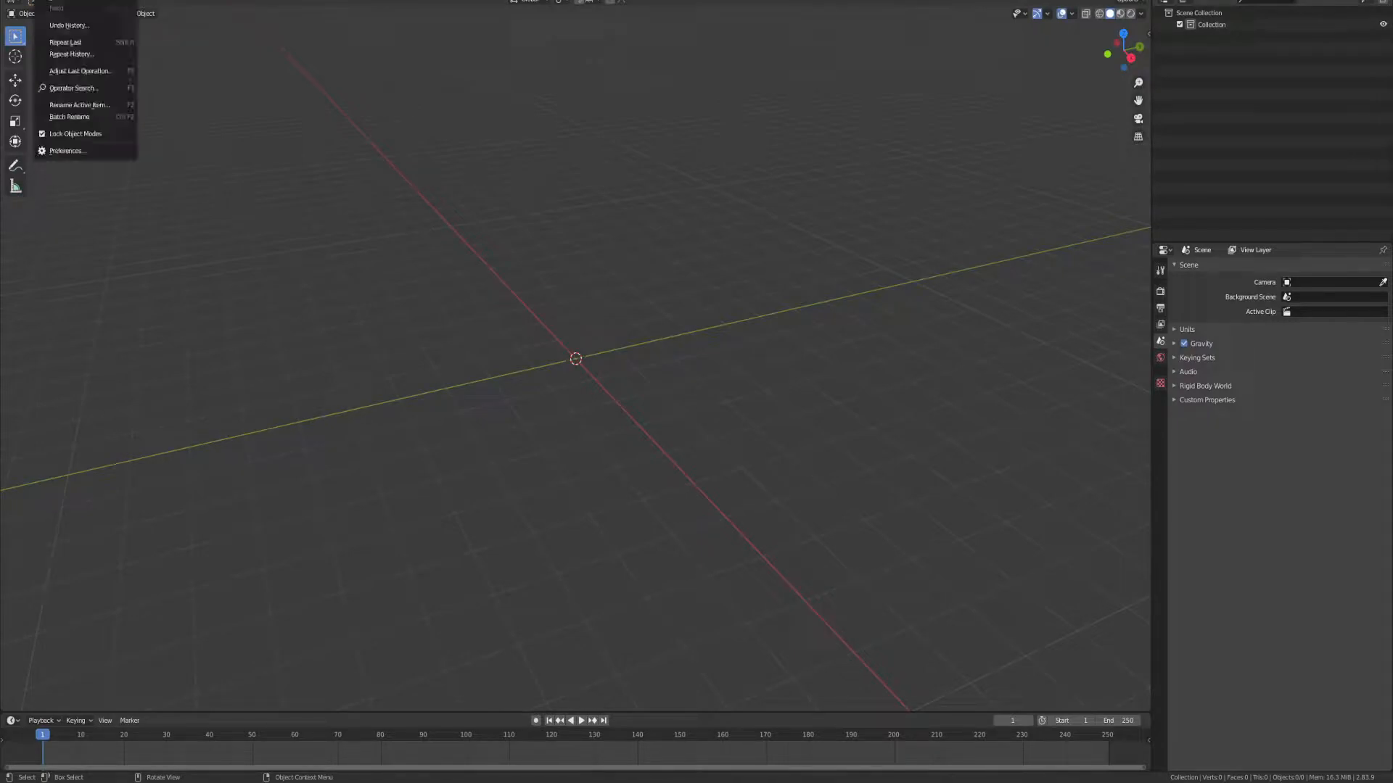
{"action": "left_click", "coordinate": [58, 151]}
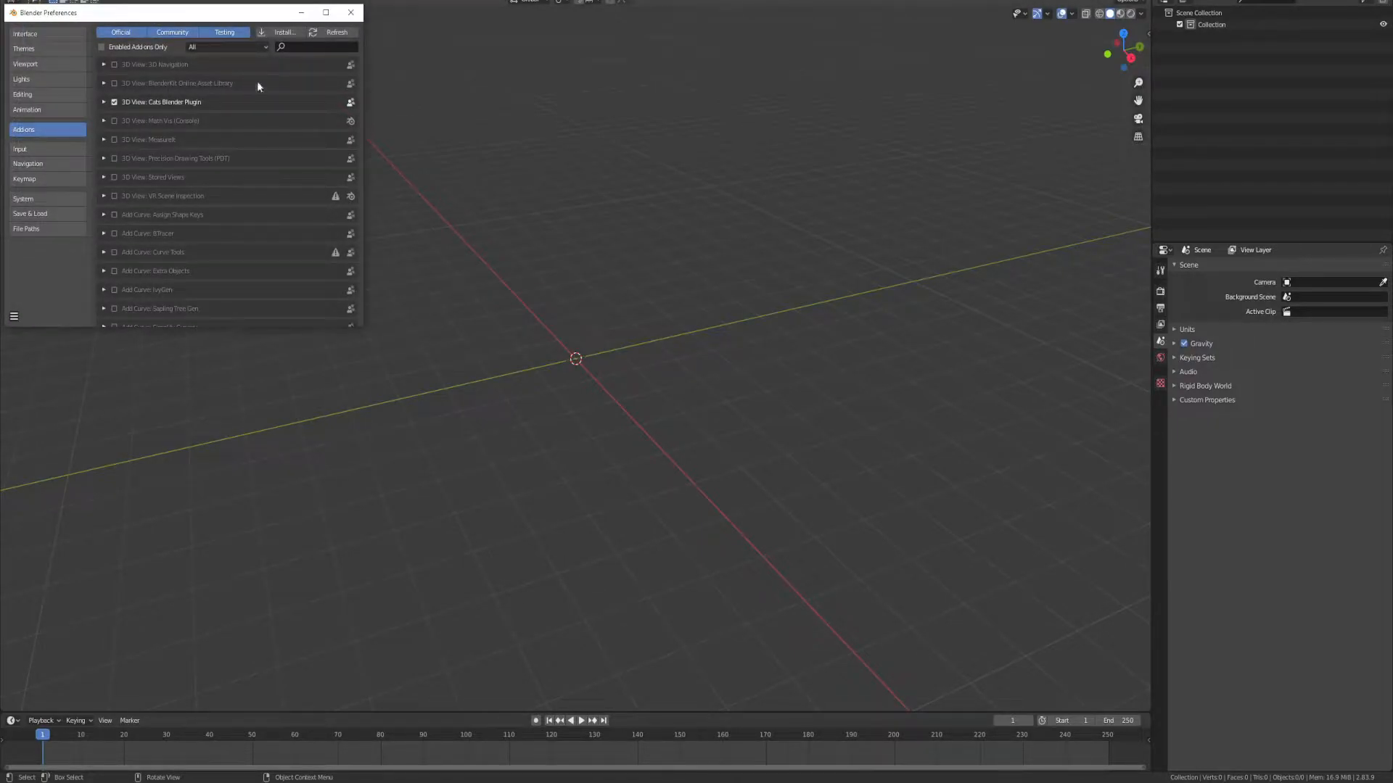
{"action": "left_click", "coordinate": [280, 32]}
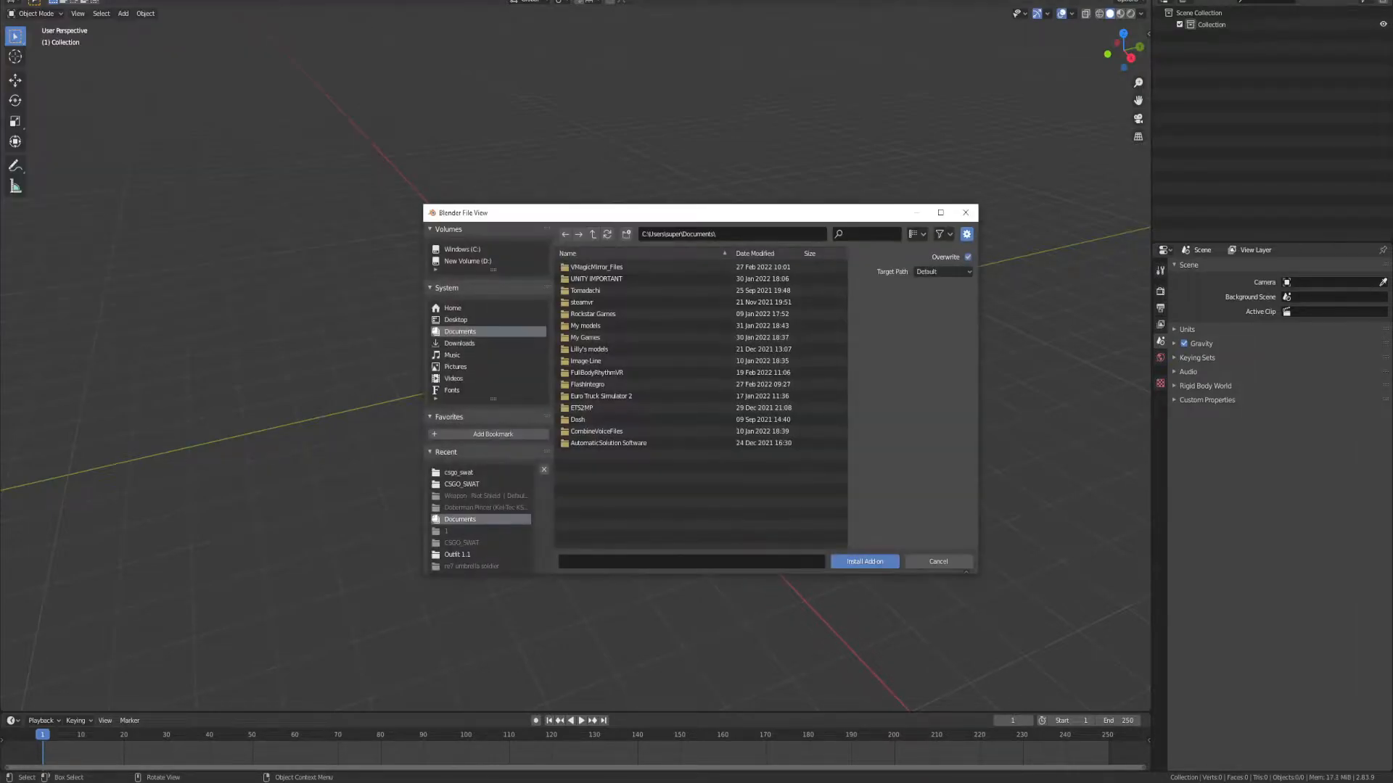
{"action": "left_click", "coordinate": [460, 343]}
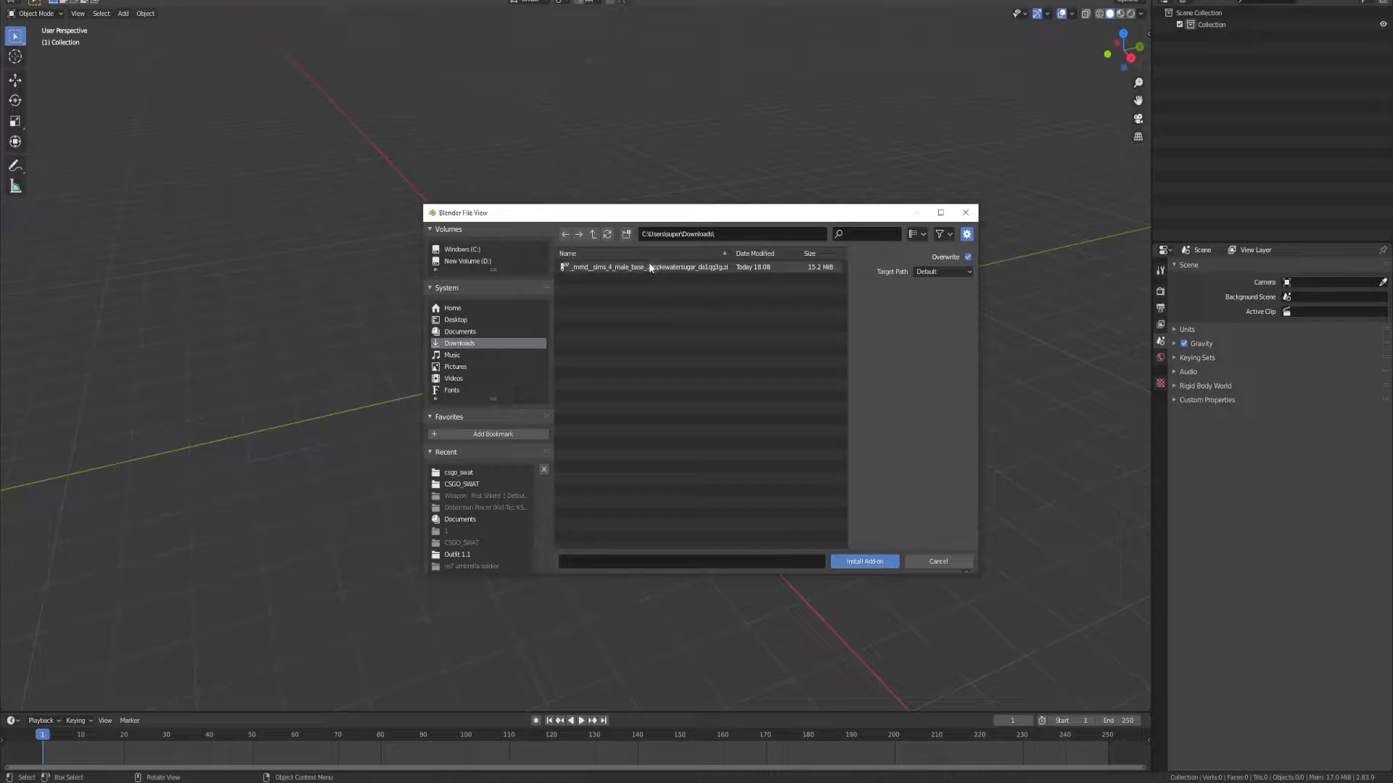
{"action": "left_click", "coordinate": [609, 268]}
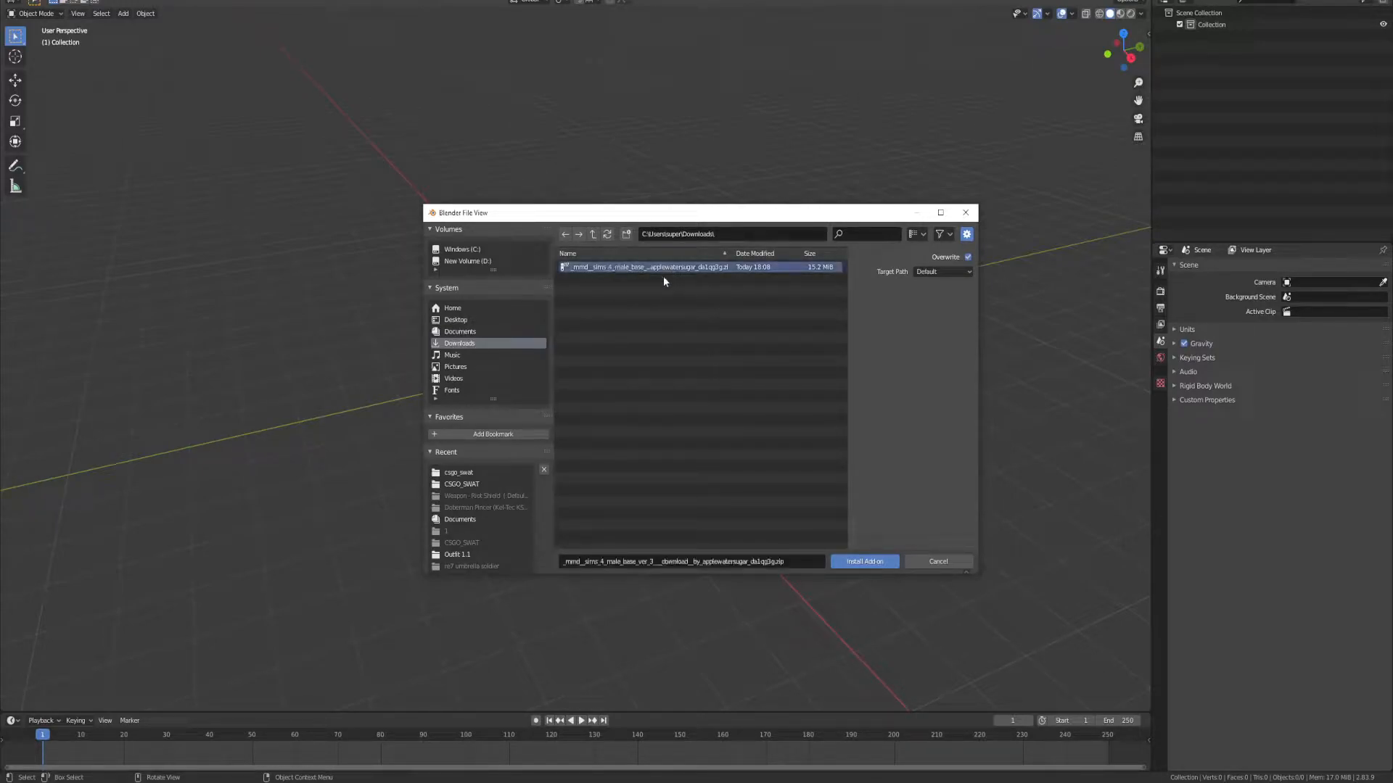
{"action": "left_click", "coordinate": [938, 561]}
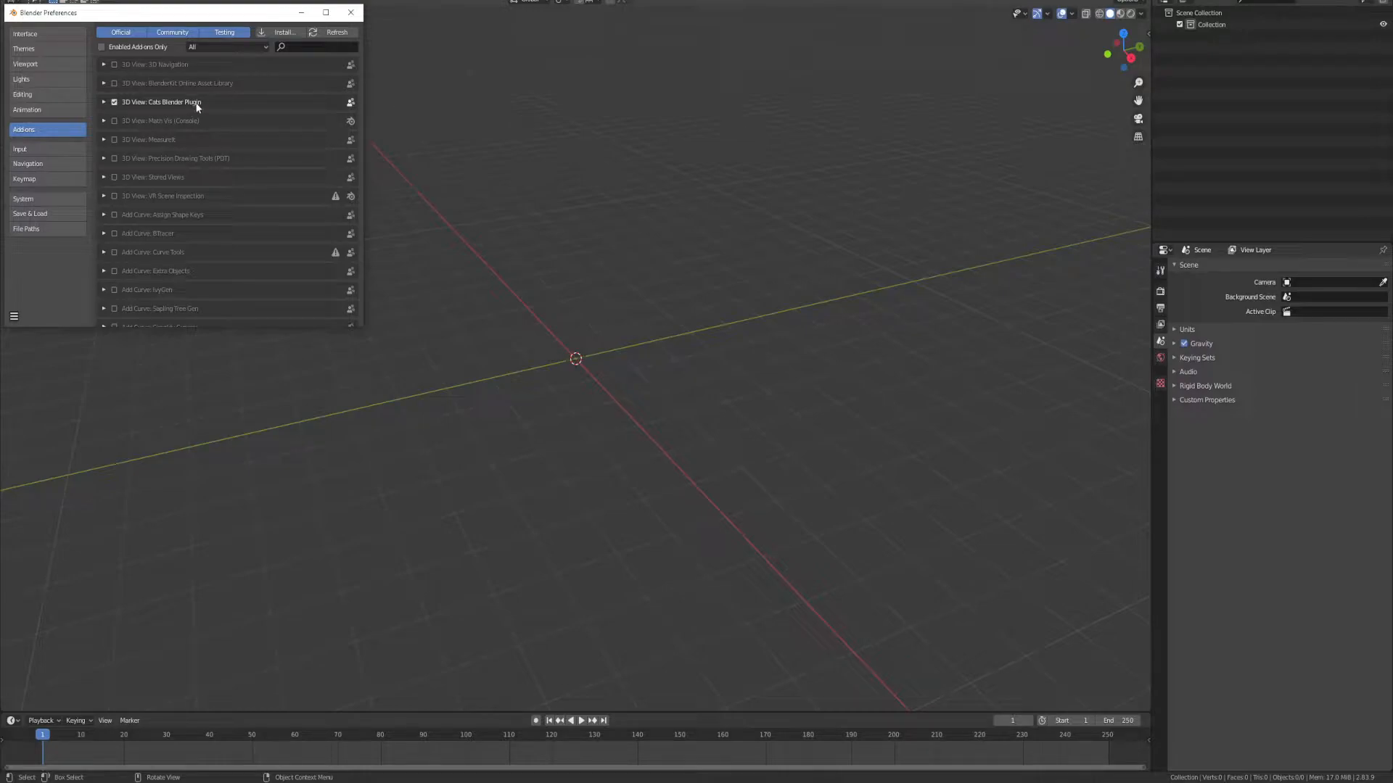
Step: Toggle the Cats Blender Plugin add-on so it is enabled and show its CATS tools in the 3D viewport sidebar
{"action": "left_click", "coordinate": [114, 101]}
{"action": "left_click", "coordinate": [115, 101]}
{"action": "left_click", "coordinate": [1148, 36]}
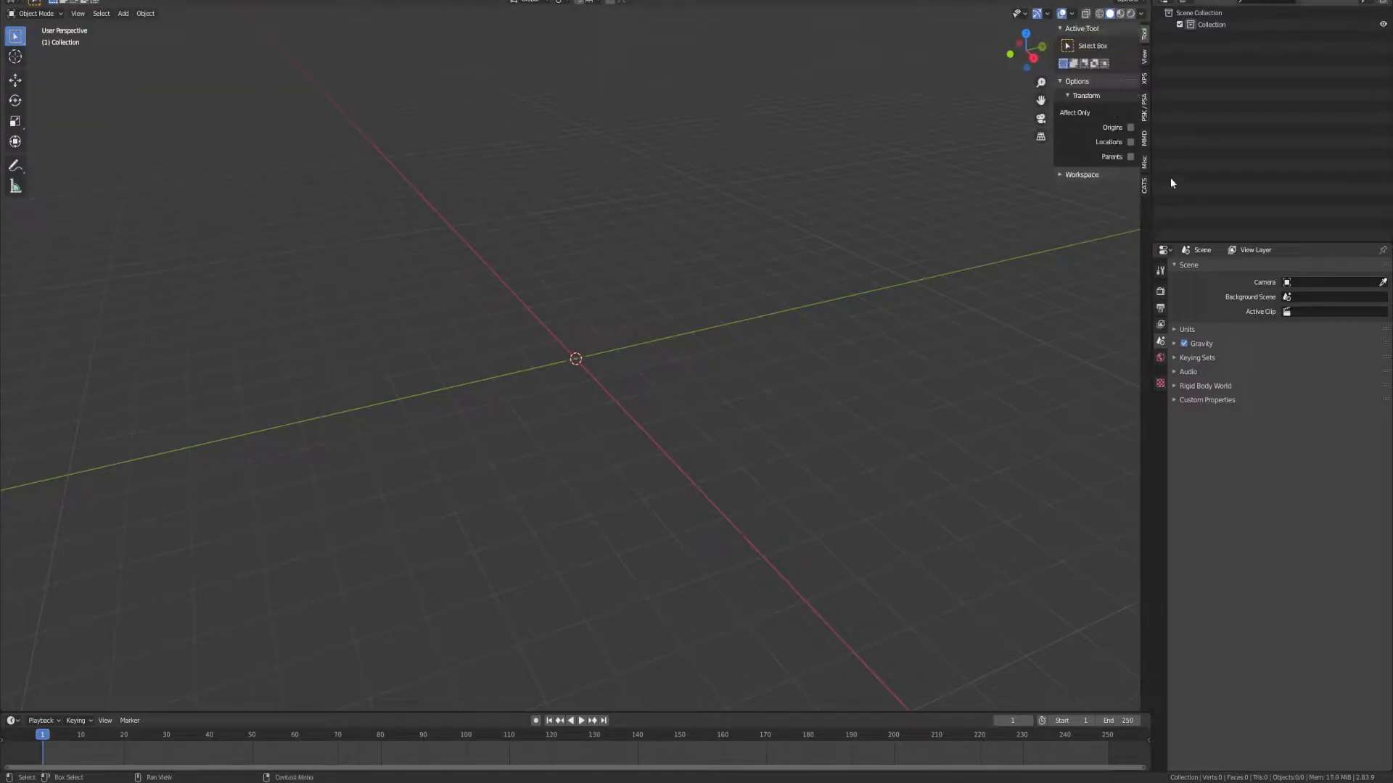
{"action": "left_click", "coordinate": [1144, 185]}
Step: Reopen the add-on preferences, toggle the Cats Blender Plugin off and back on, and close the preferences
{"action": "left_click", "coordinate": [42, 3]}
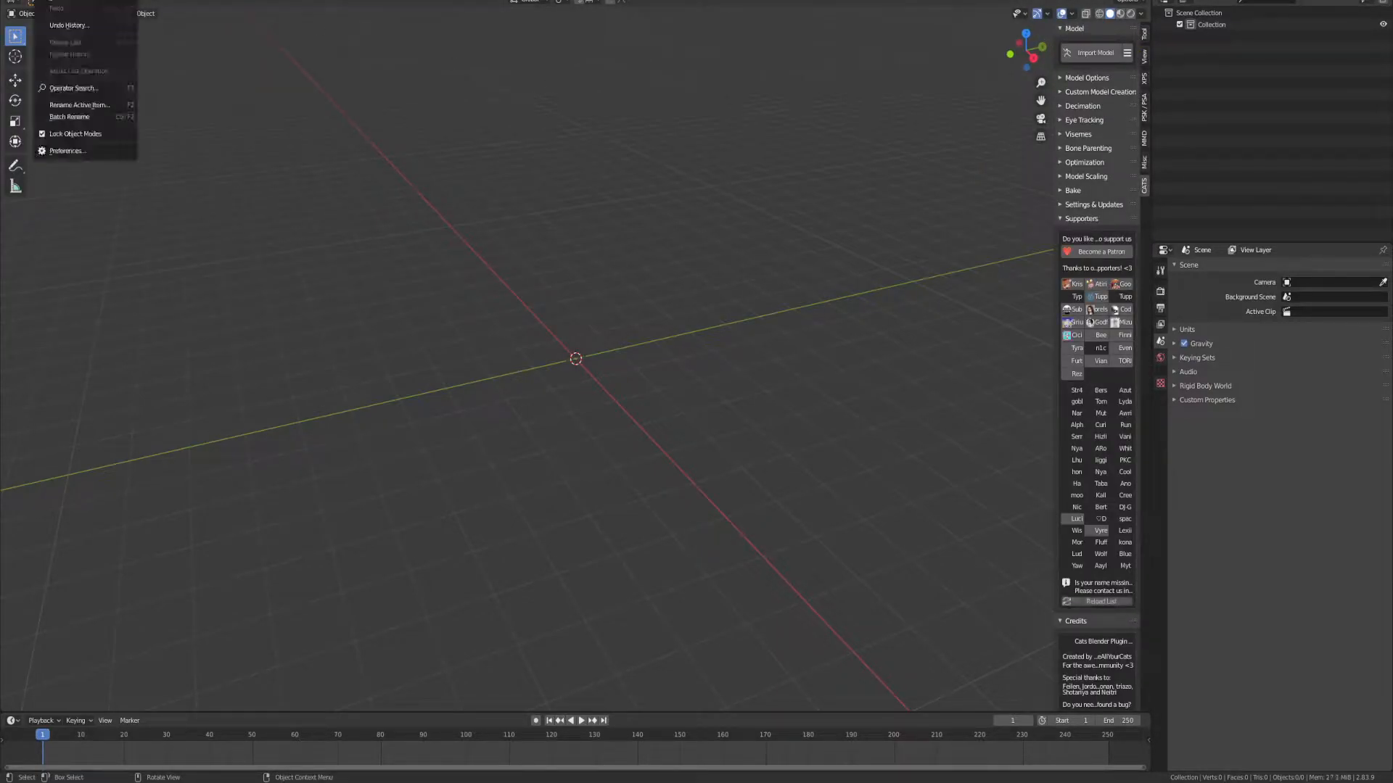
{"action": "left_click", "coordinate": [69, 150]}
{"action": "left_click", "coordinate": [115, 102]}
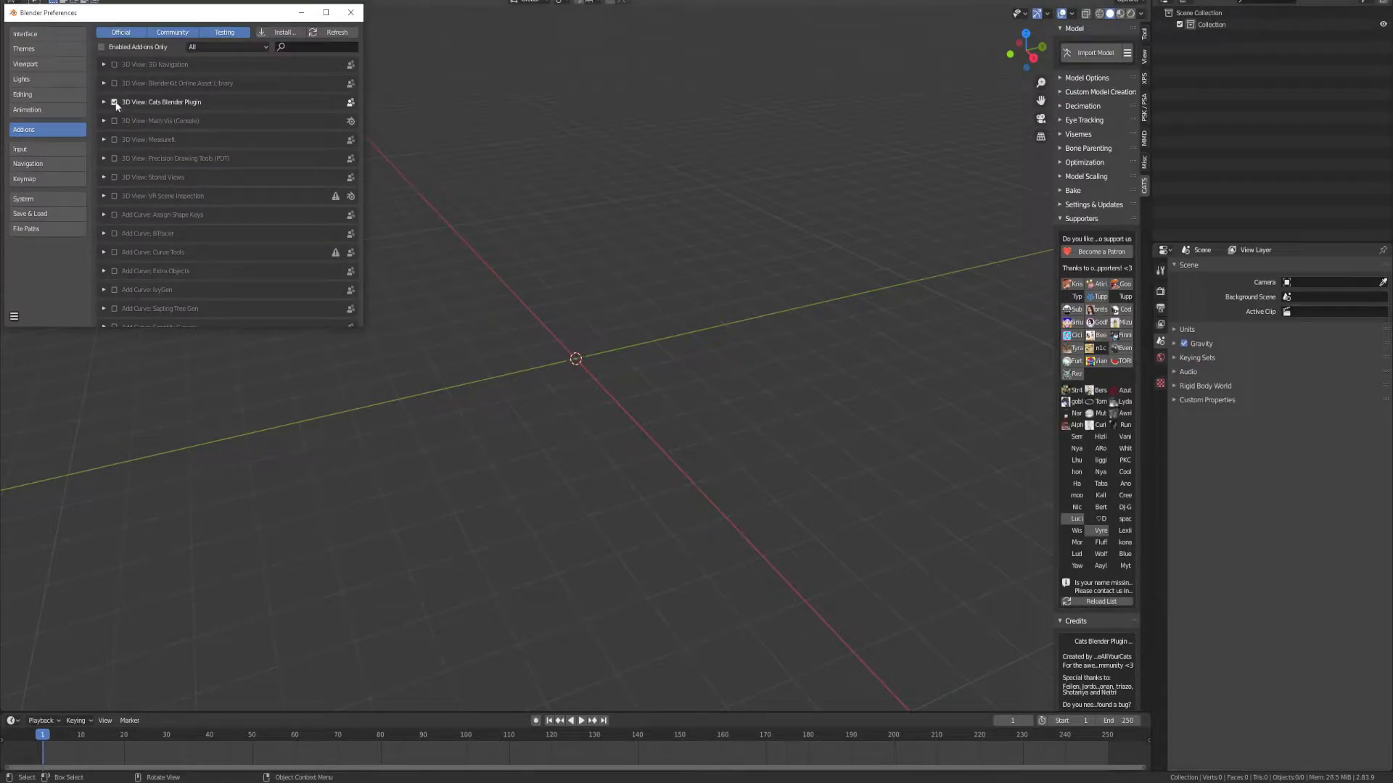
{"action": "left_click", "coordinate": [115, 101]}
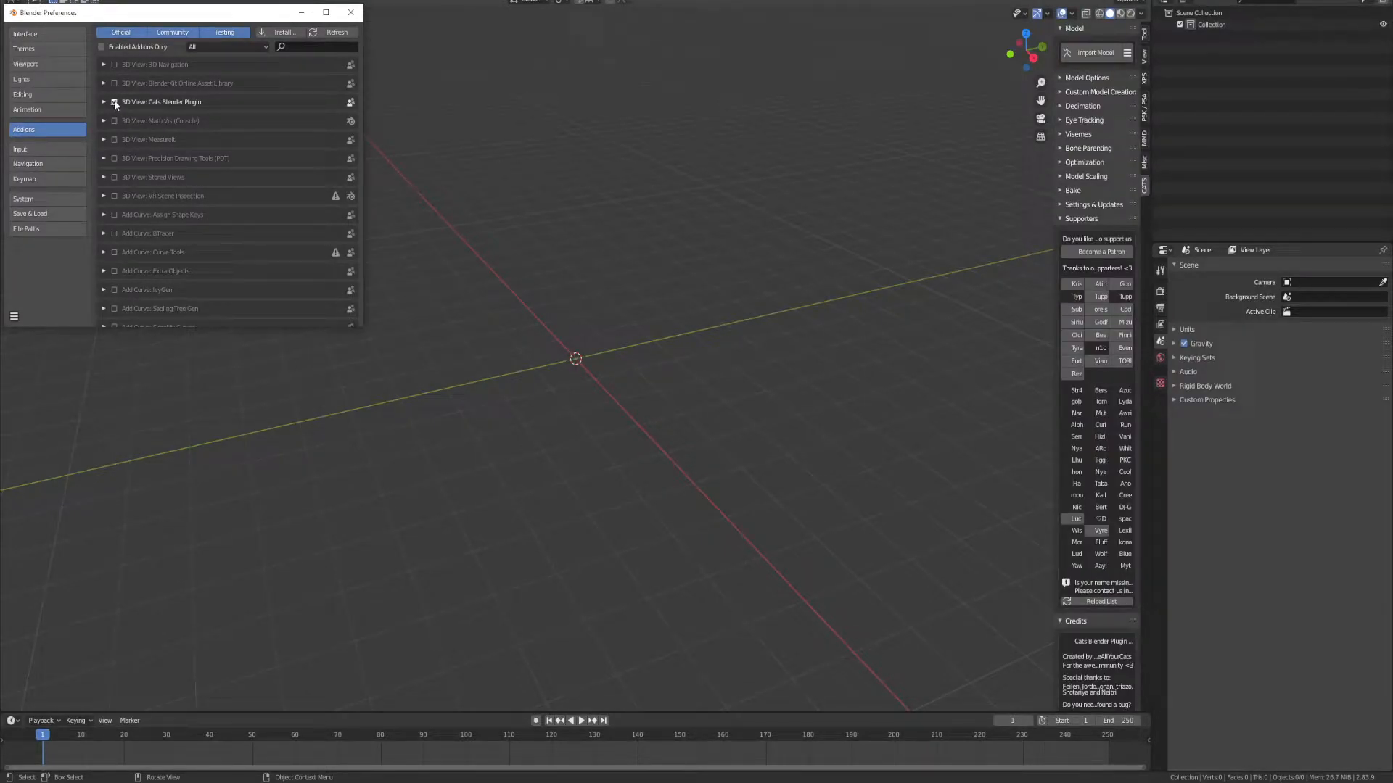
{"action": "left_click", "coordinate": [114, 102]}
{"action": "left_click", "coordinate": [115, 102]}
{"action": "left_click", "coordinate": [114, 102]}
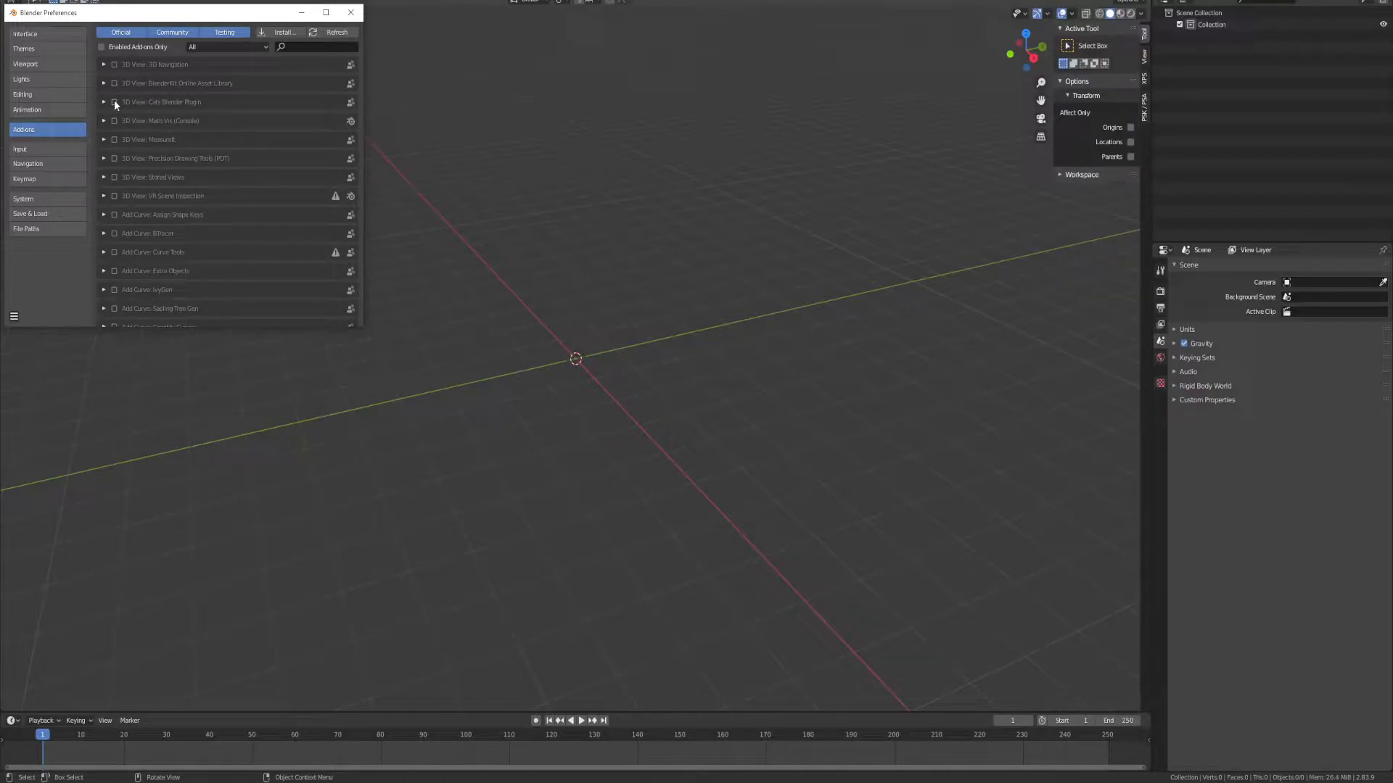
{"action": "left_click", "coordinate": [115, 102]}
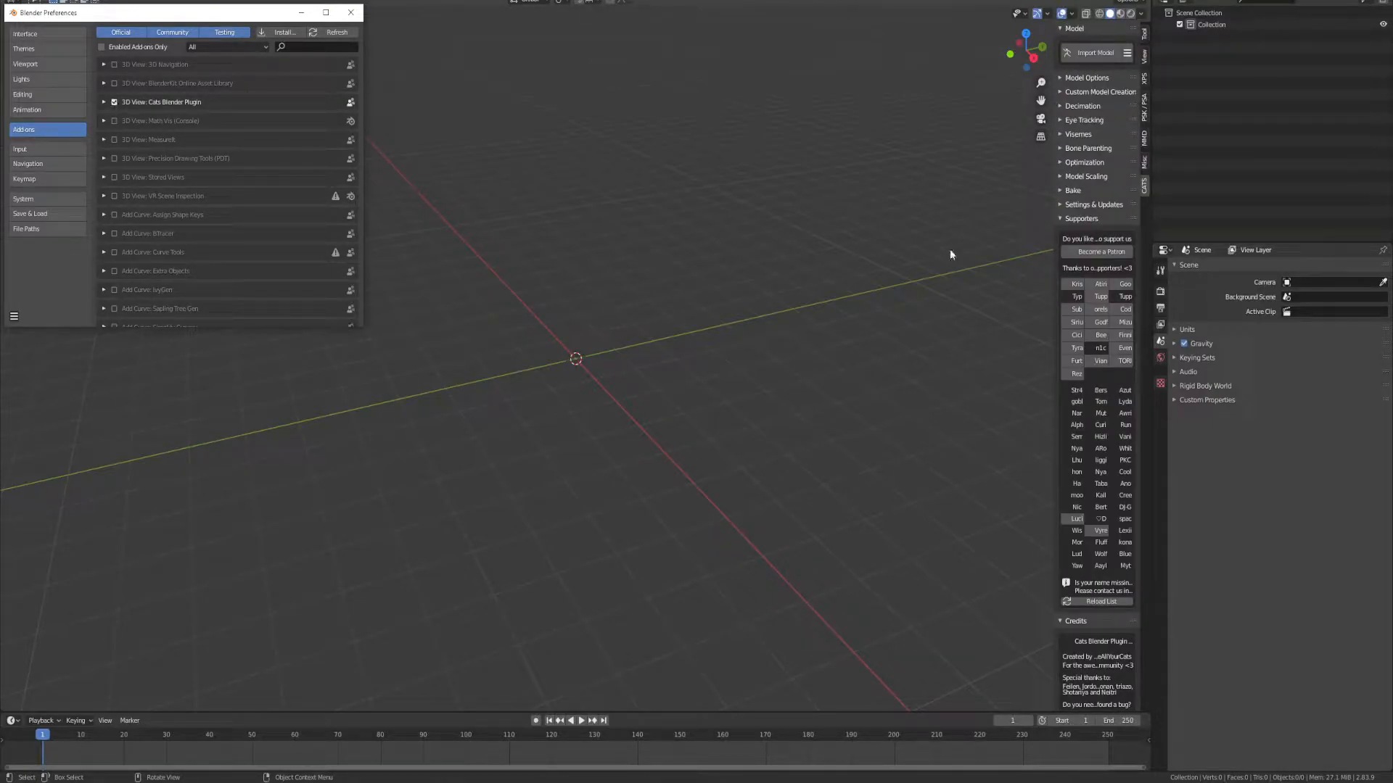
{"action": "left_click", "coordinate": [354, 14]}
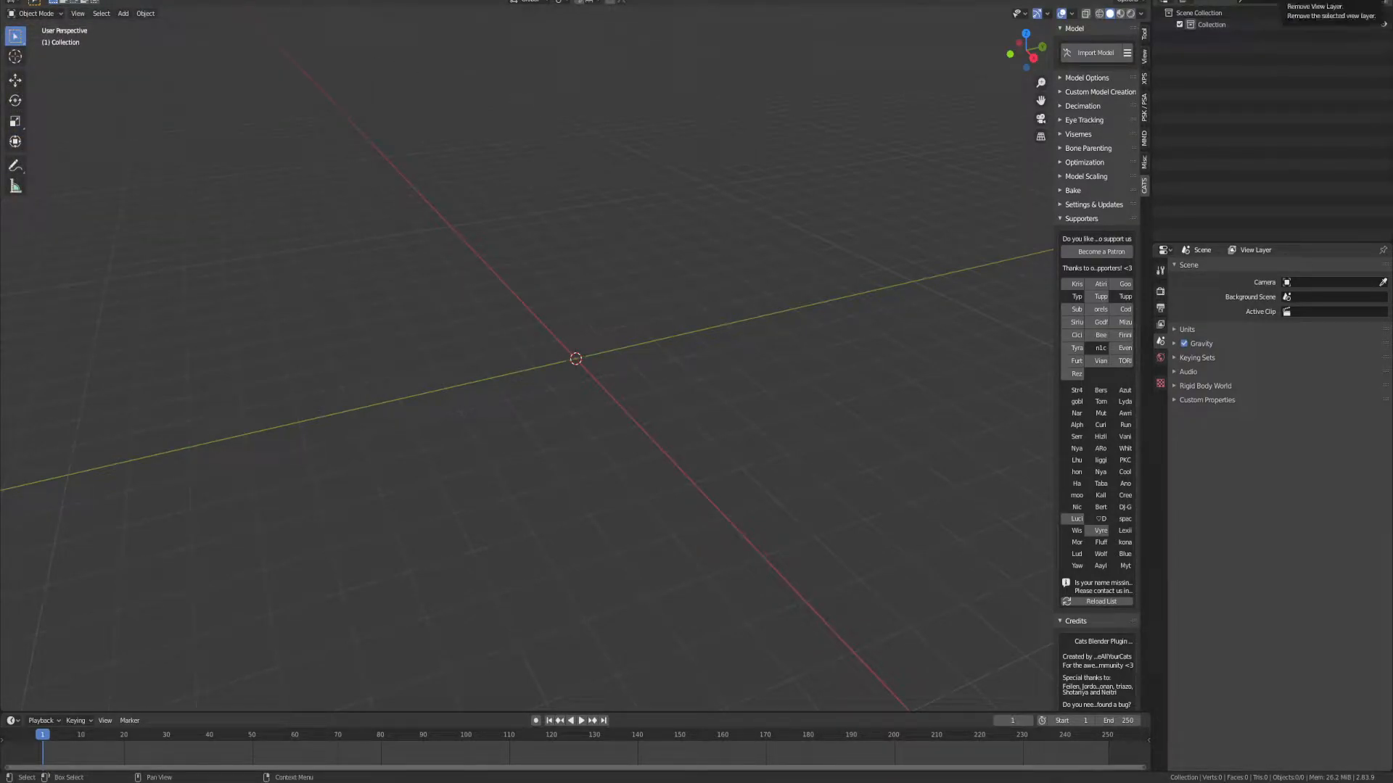
Step: Collapse the Supporters and Credits sections of the CATS tools
{"action": "left_click", "coordinate": [1059, 218]}
{"action": "left_click", "coordinate": [1059, 233]}
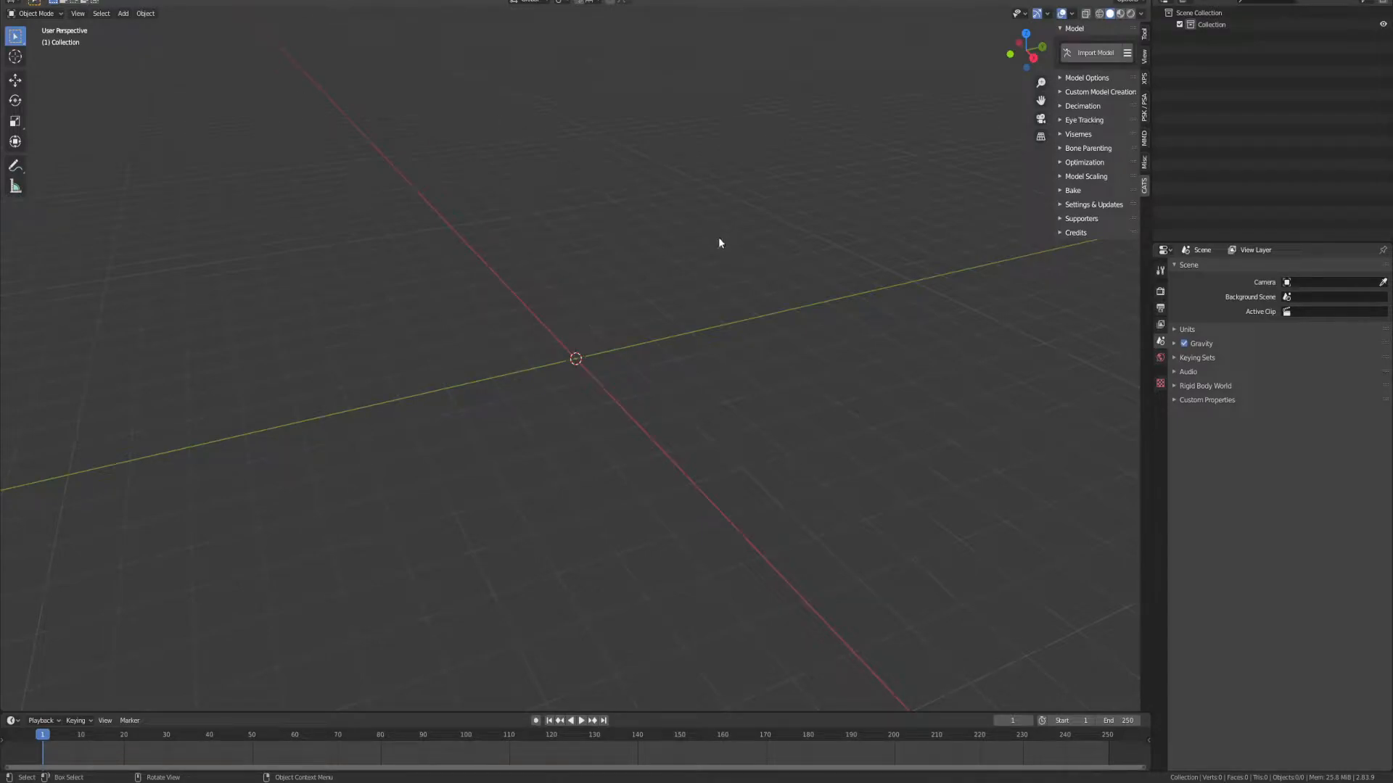
{"action": "left_click", "coordinate": [29, 1]}
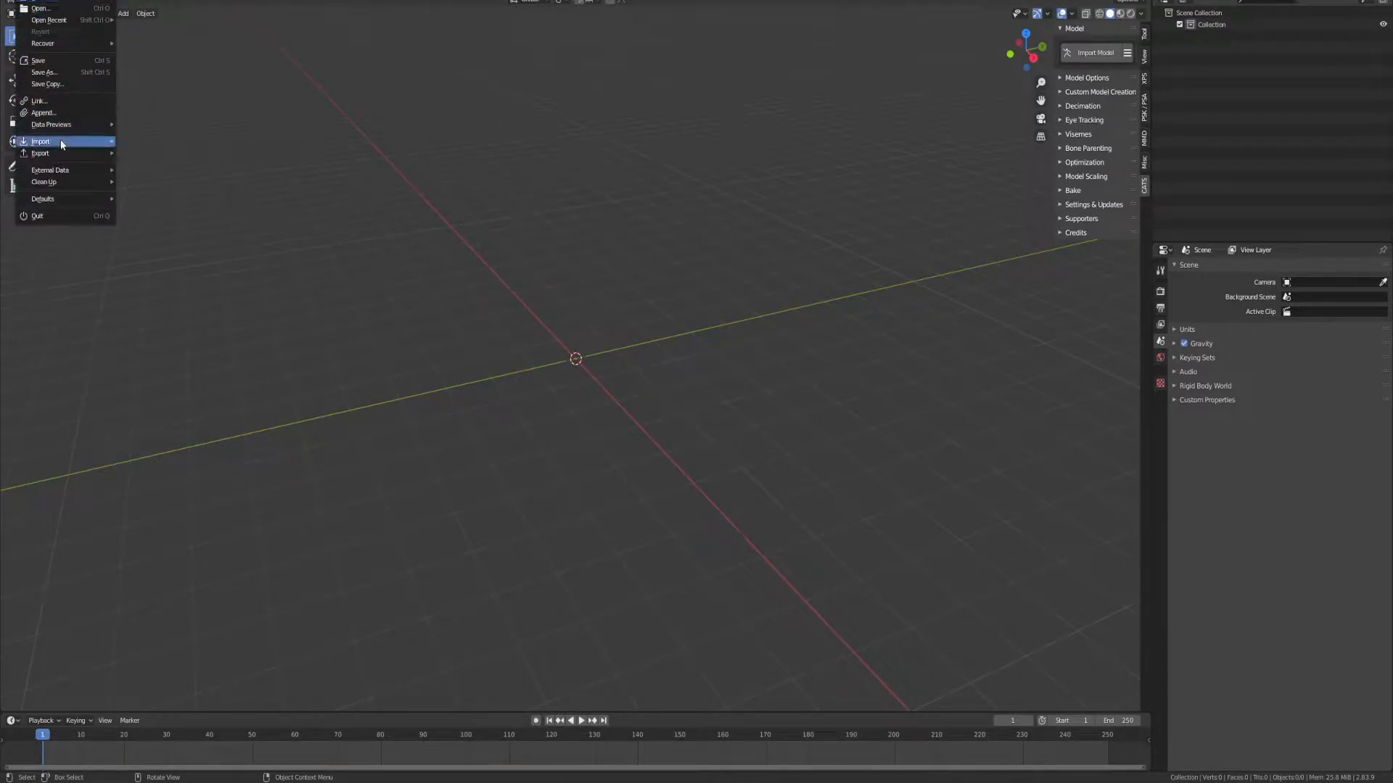
{"action": "mouse_move", "coordinate": [62, 145]}
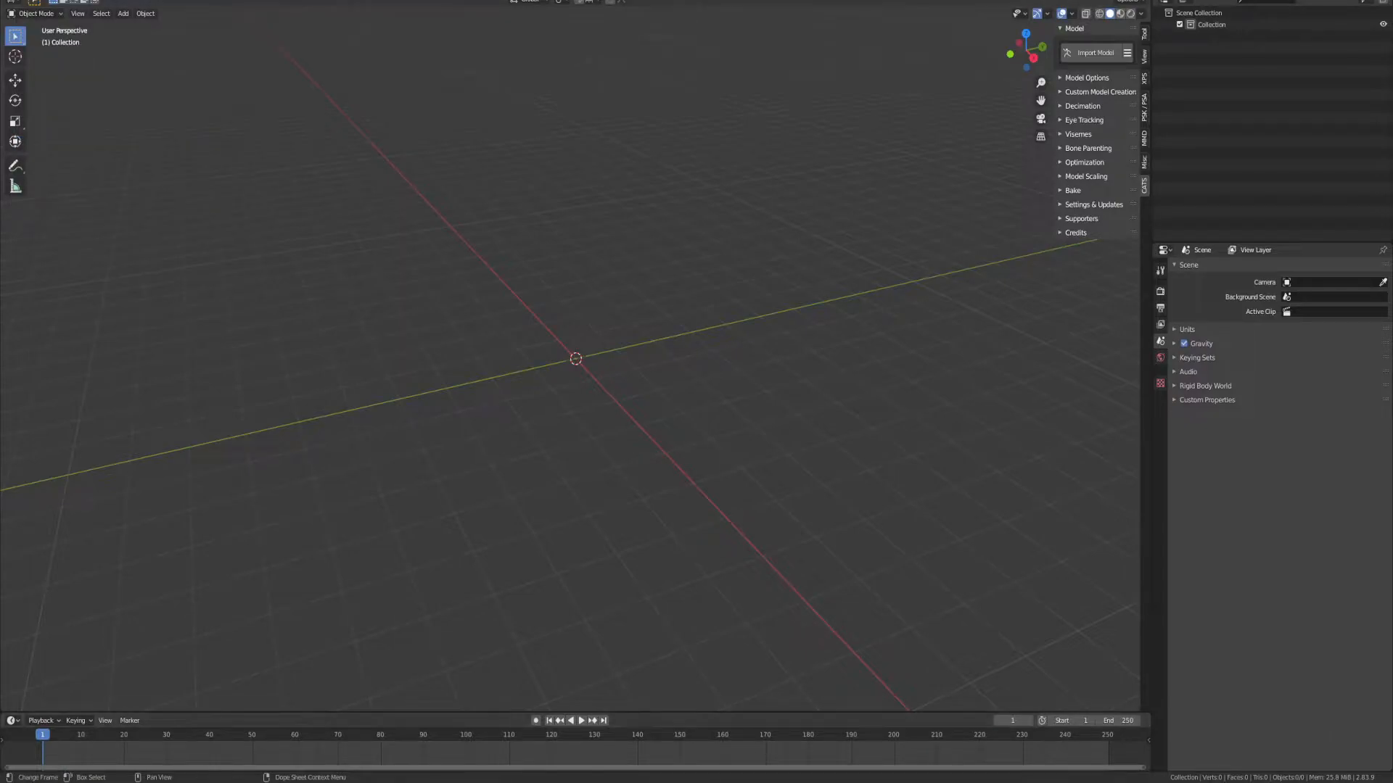
Step: Switch to File Explorer, open the Downloads folder and delete the file listed below the Sims 4 male base zip
{"action": "key", "text": "super+e"}
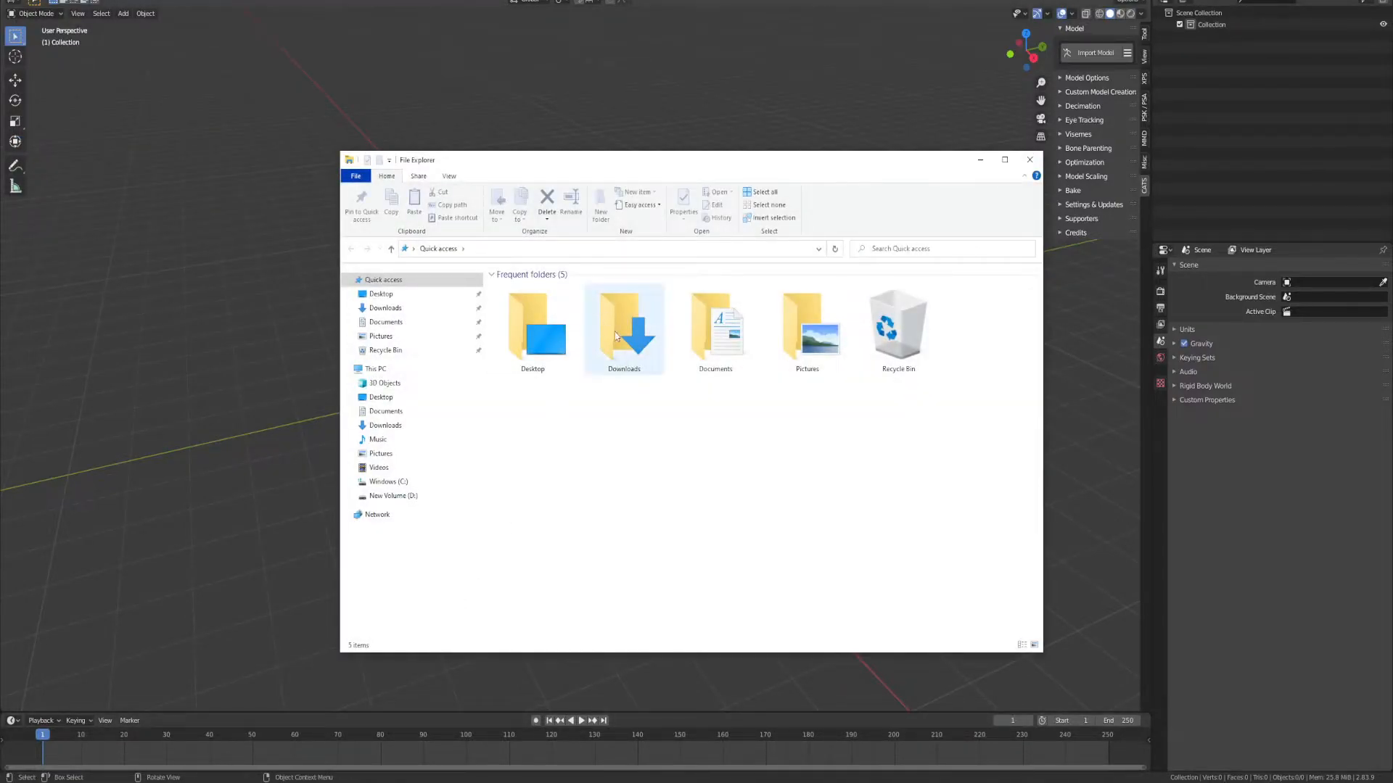
{"action": "double_click", "coordinate": [602, 329]}
{"action": "left_click", "coordinate": [562, 316]}
{"action": "key", "text": "Delete"}
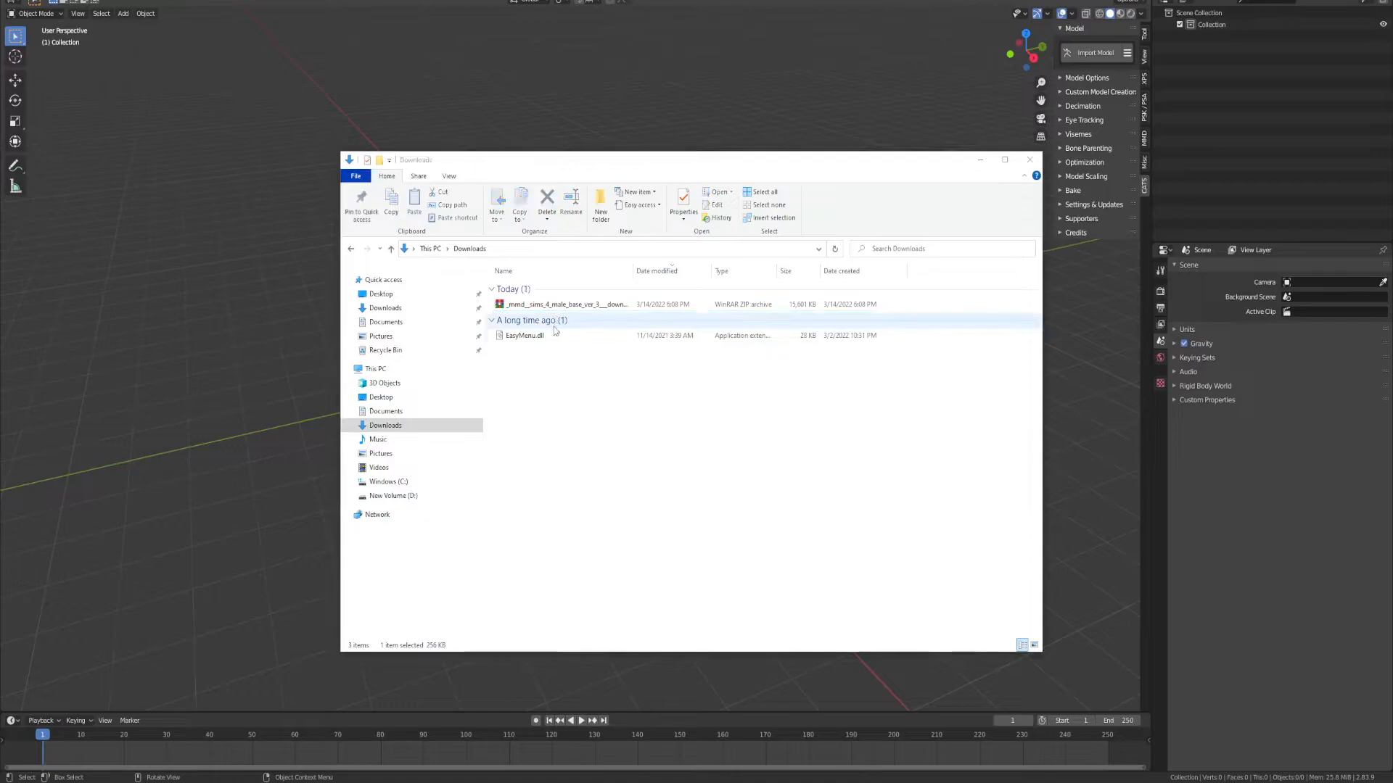
Step: Extract the Sims 4 male base ver 3 zip into its own folder in Downloads
{"action": "right_click", "coordinate": [555, 304]}
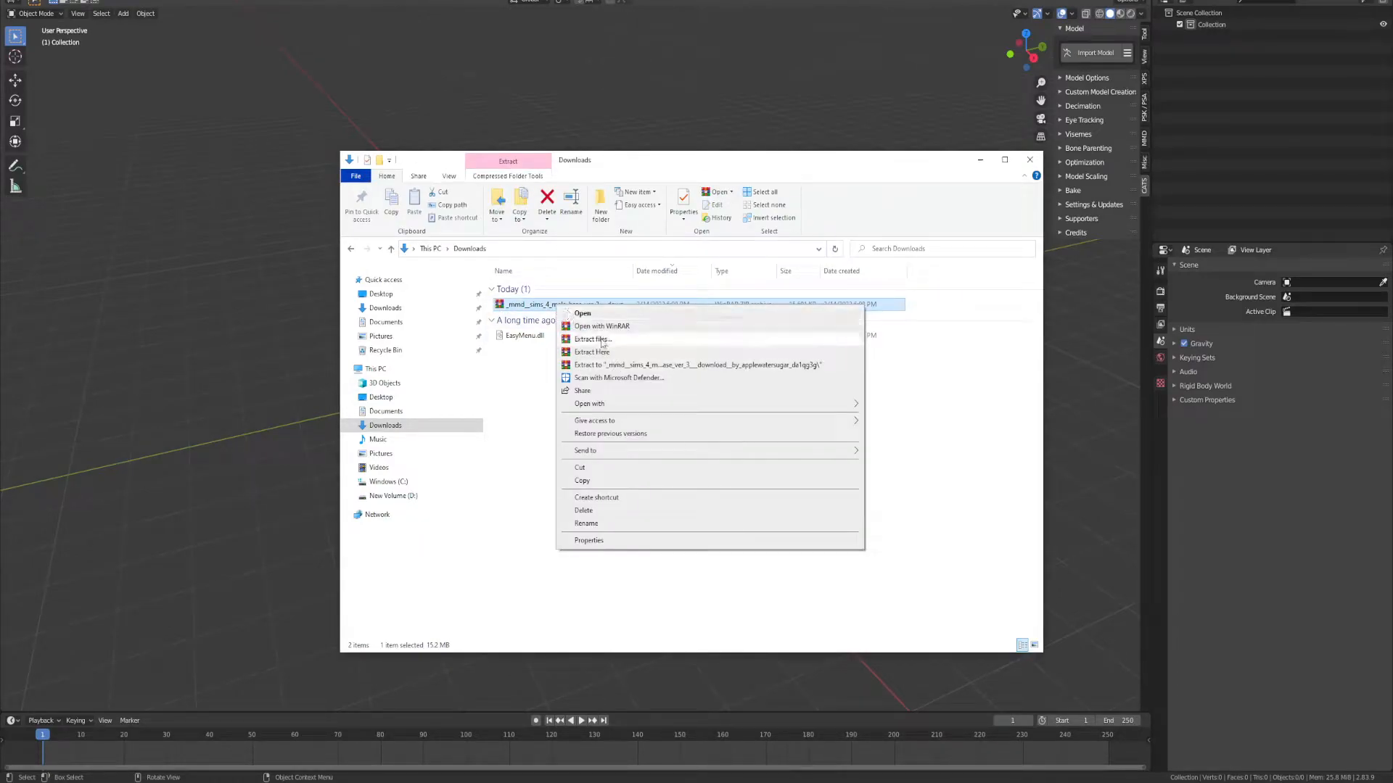
{"action": "left_click", "coordinate": [597, 339]}
{"action": "key", "text": "Return"}
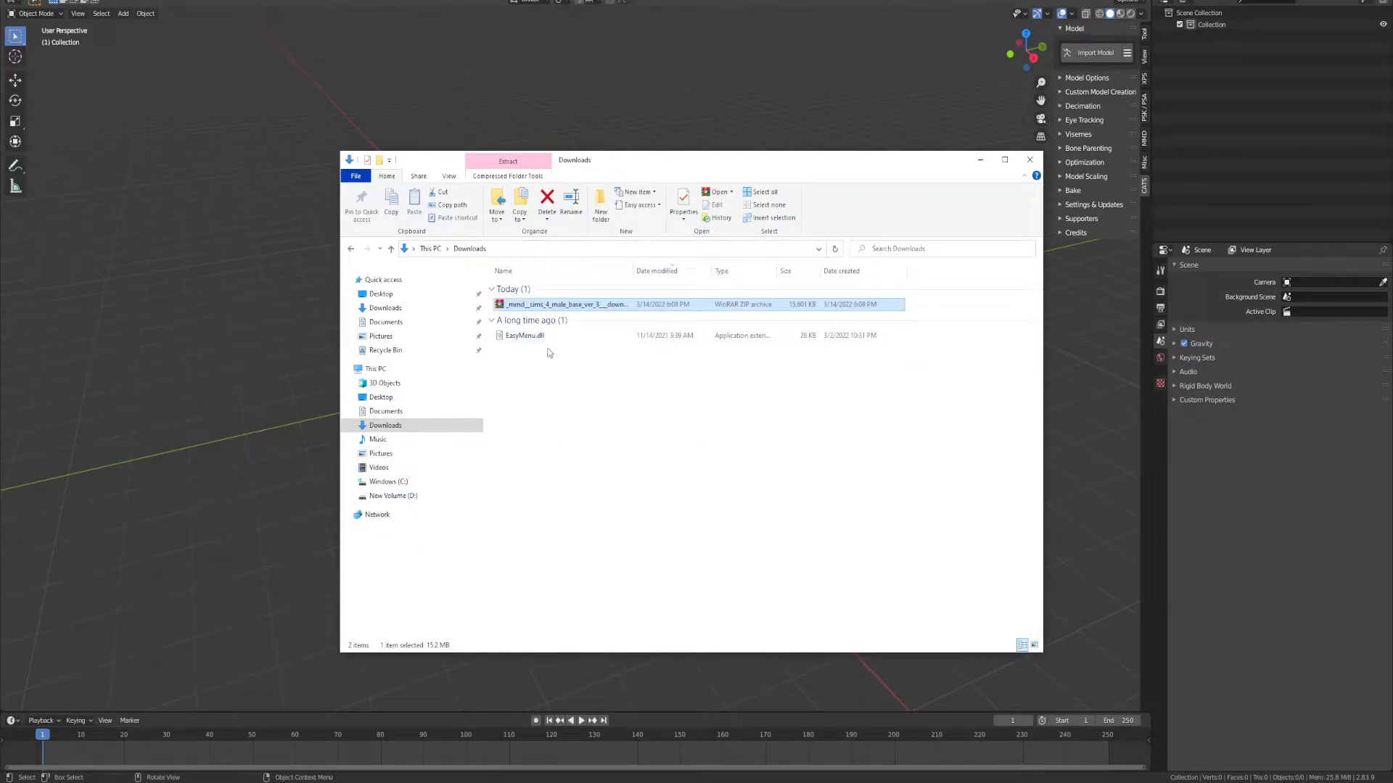
Step: Delete EasyMenu.dll and the extracted male base zip from Downloads, keeping only the extracted folder
{"action": "left_click", "coordinate": [551, 348]}
{"action": "key", "text": "Delete"}
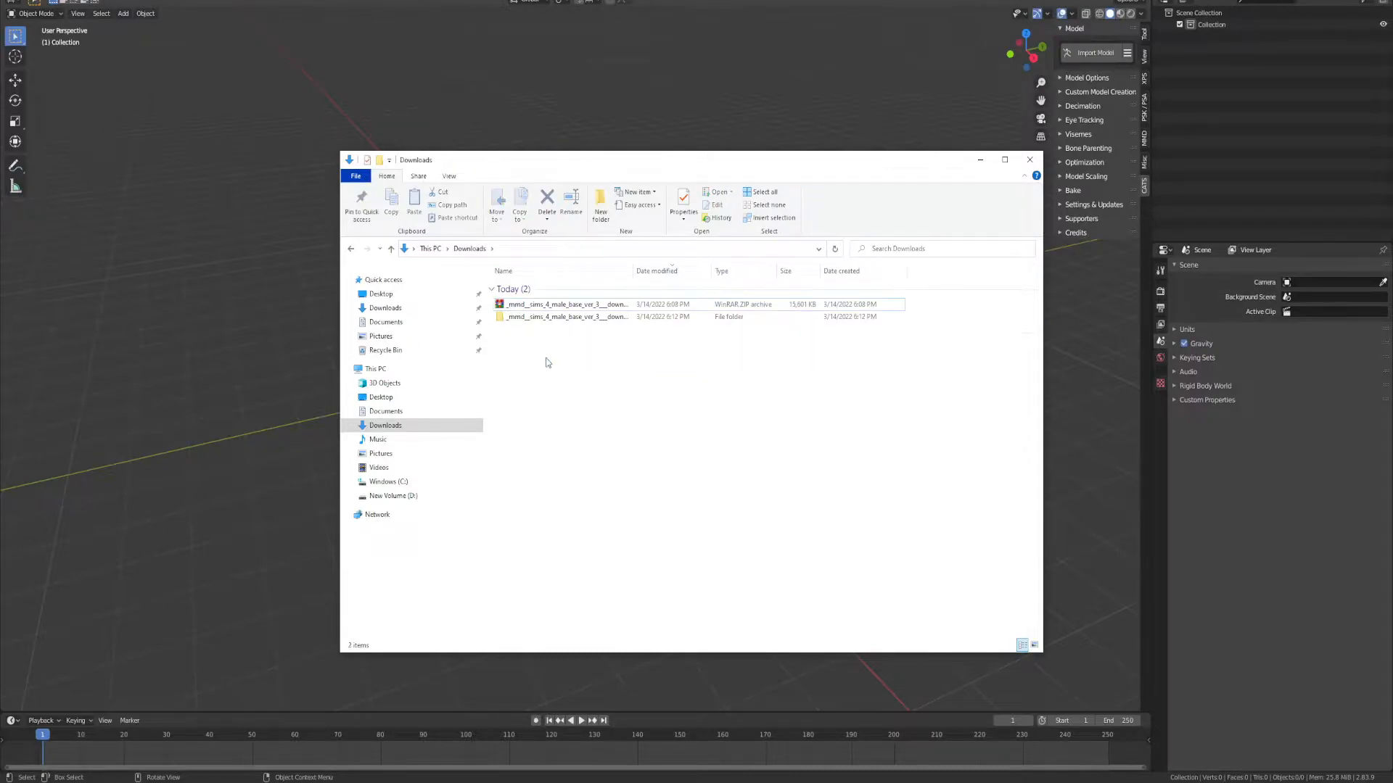
{"action": "left_click", "coordinate": [549, 308]}
{"action": "key", "text": "Delete"}
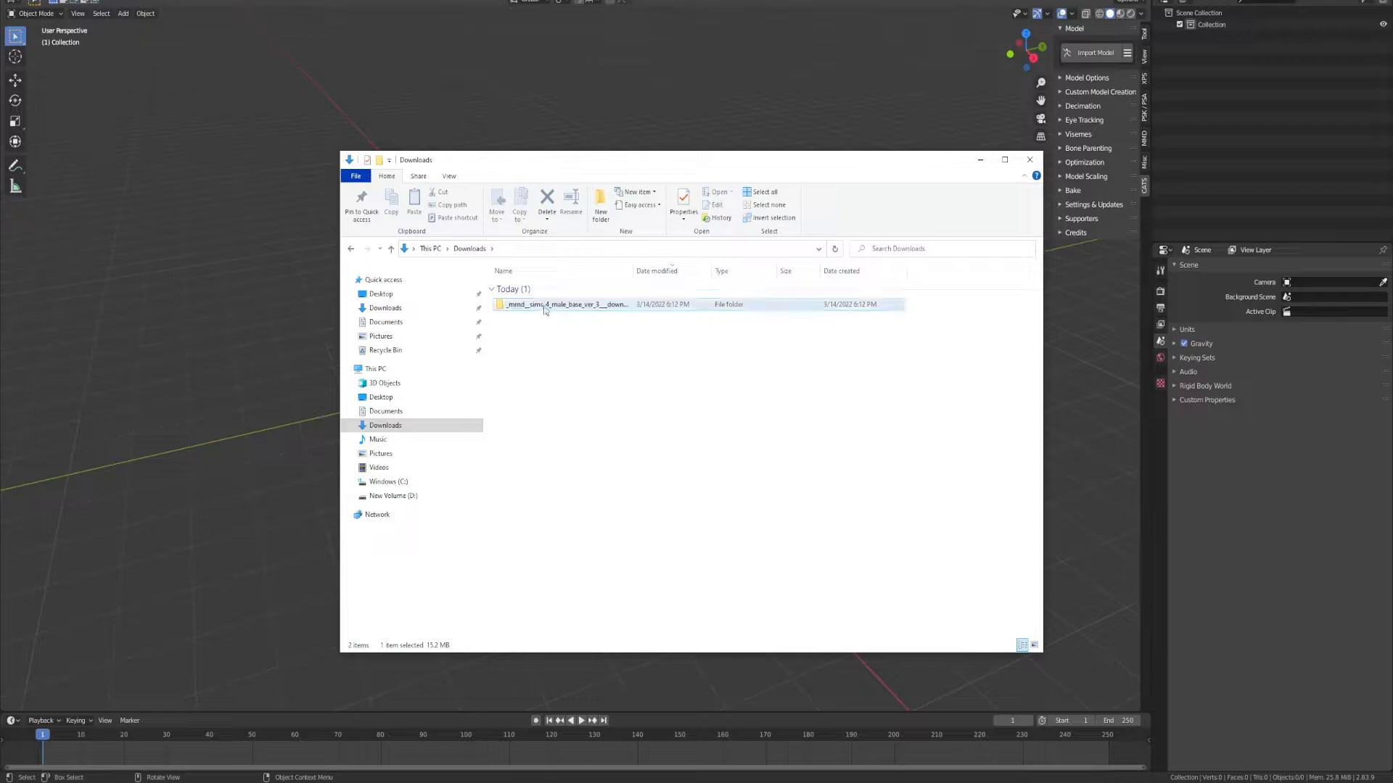
Step: Open the extracted male base folder and go through Male Base ver3 to the Normal folder to check its files
{"action": "double_click", "coordinate": [548, 308]}
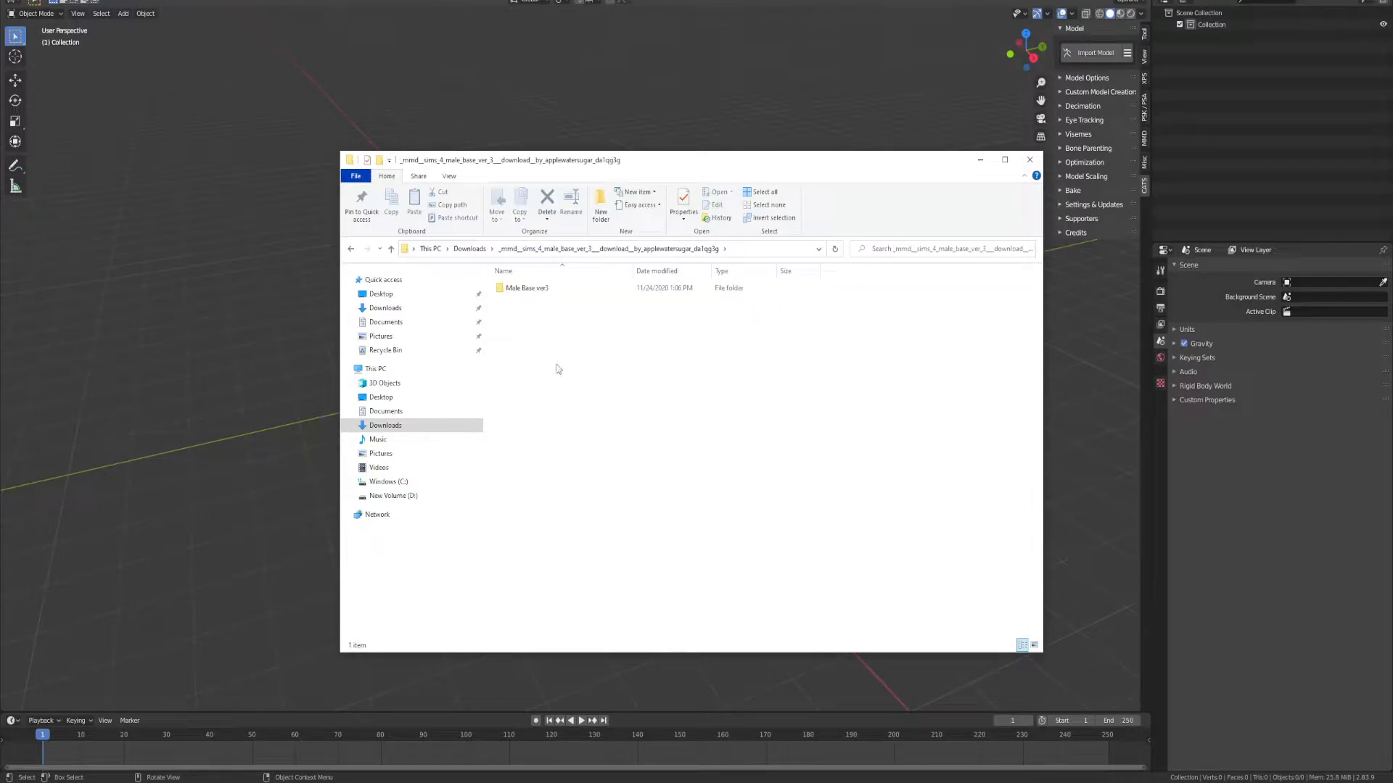
{"action": "left_click", "coordinate": [531, 290]}
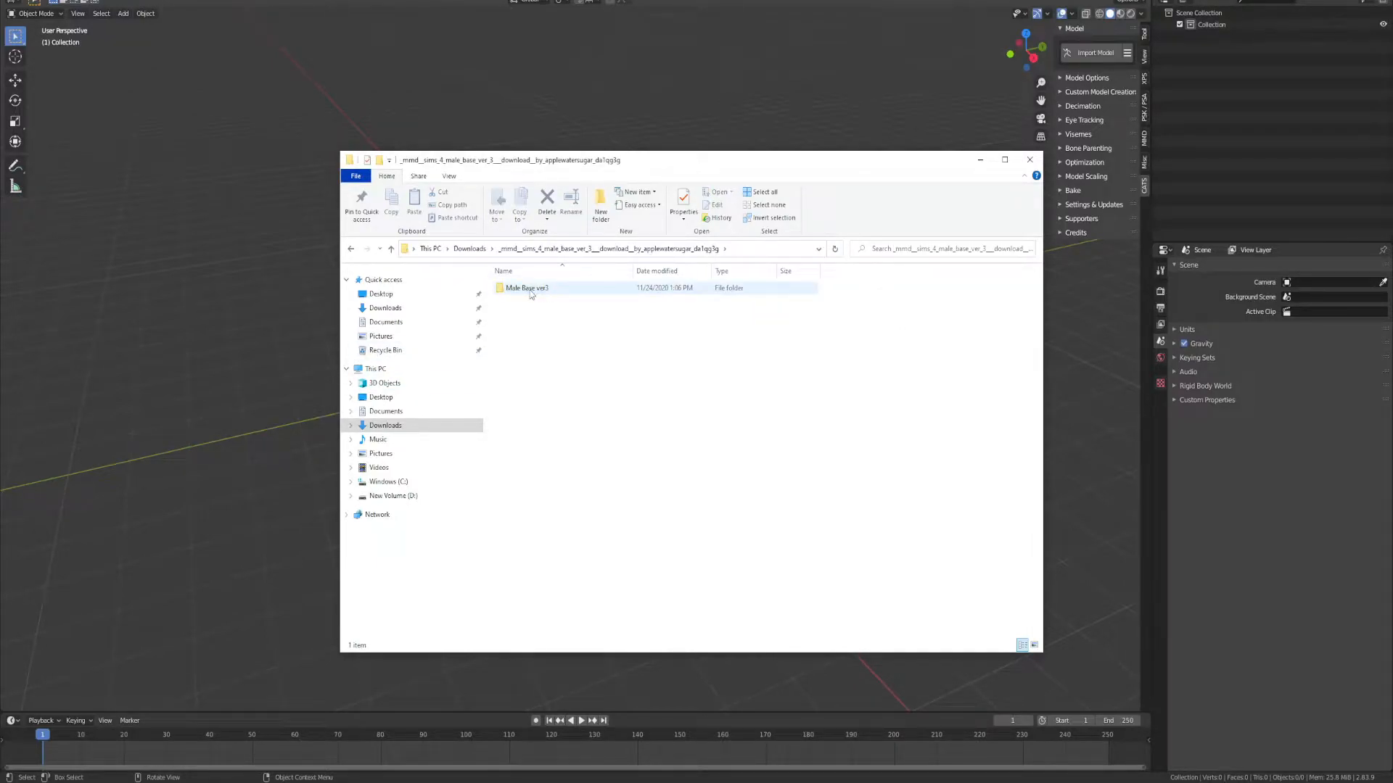
{"action": "double_click", "coordinate": [517, 289]}
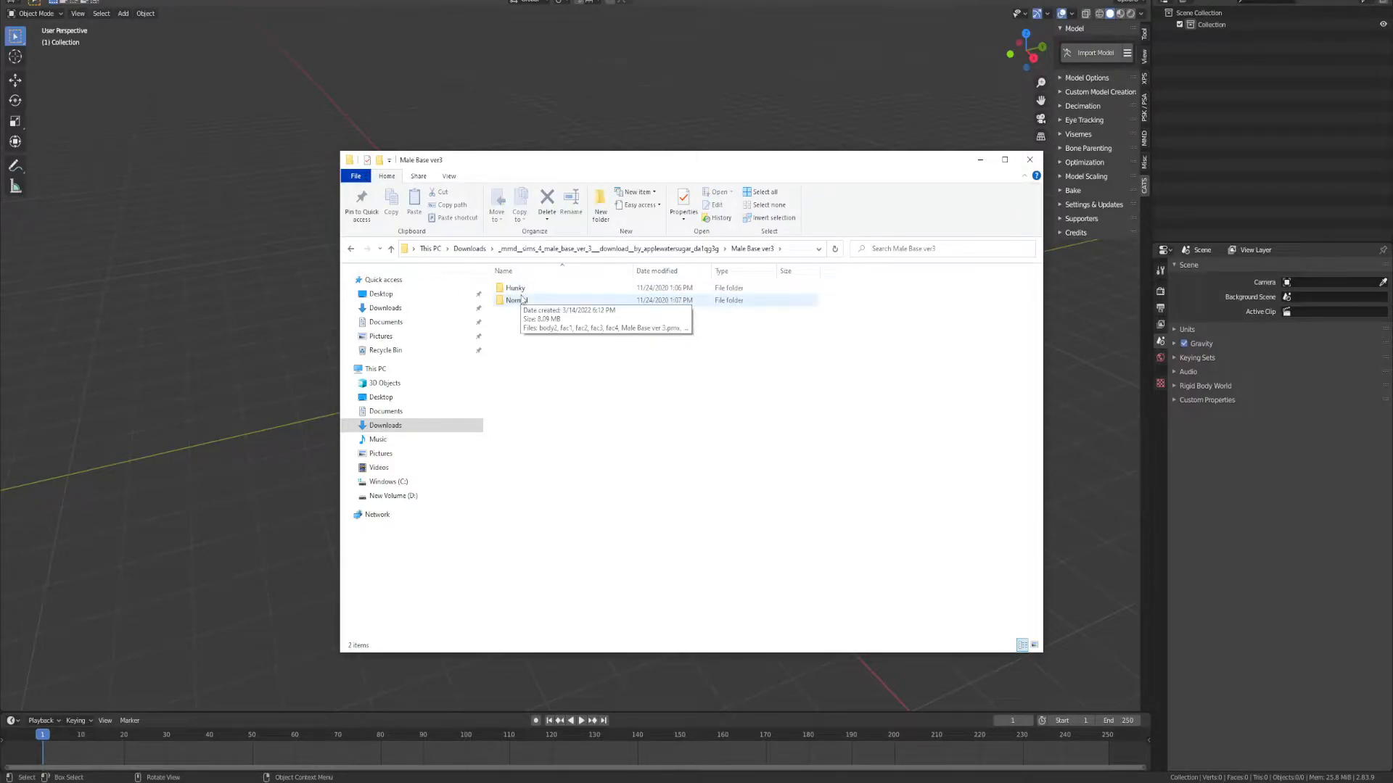
{"action": "double_click", "coordinate": [516, 300]}
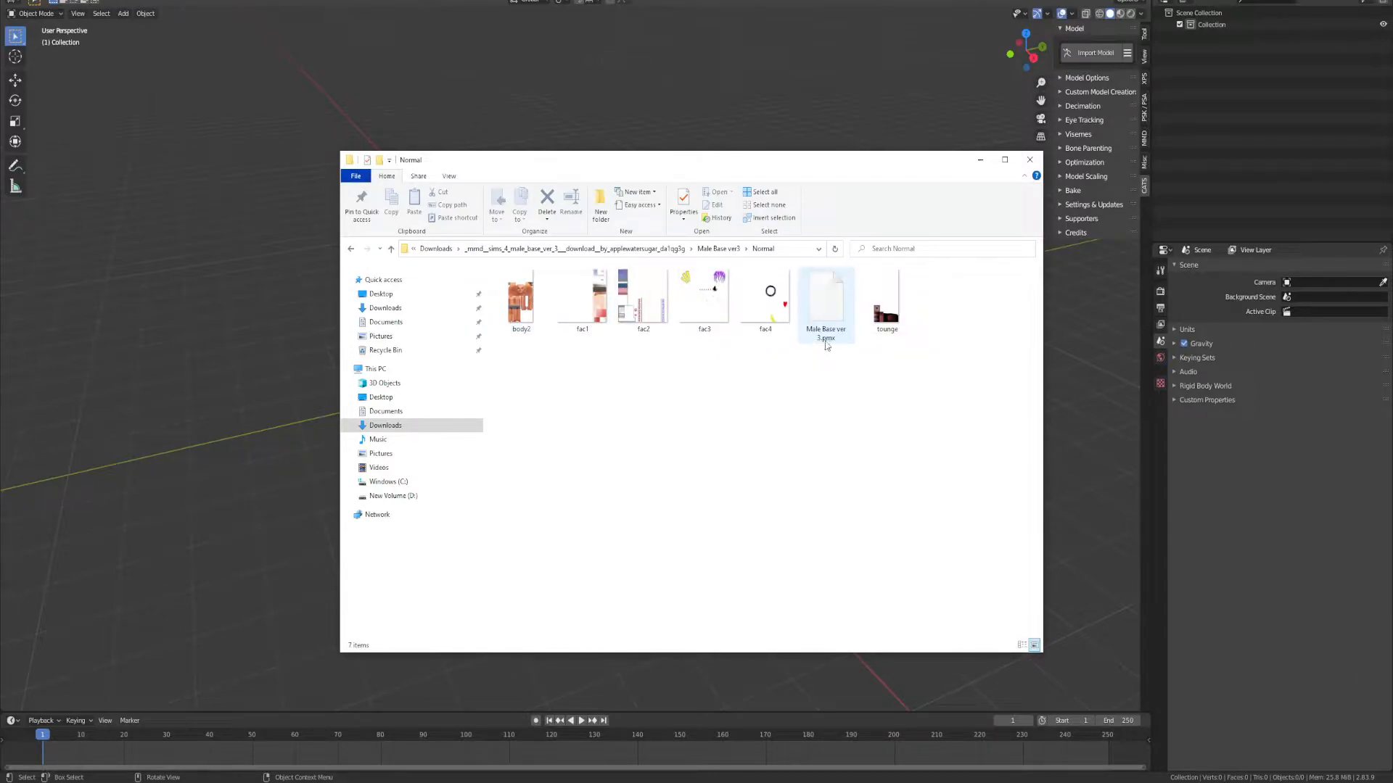
Step: Switch to Blender and import Male Base ver 3.pmx from the Normal folder as a MikuMikuDance model
{"action": "left_click", "coordinate": [32, 2]}
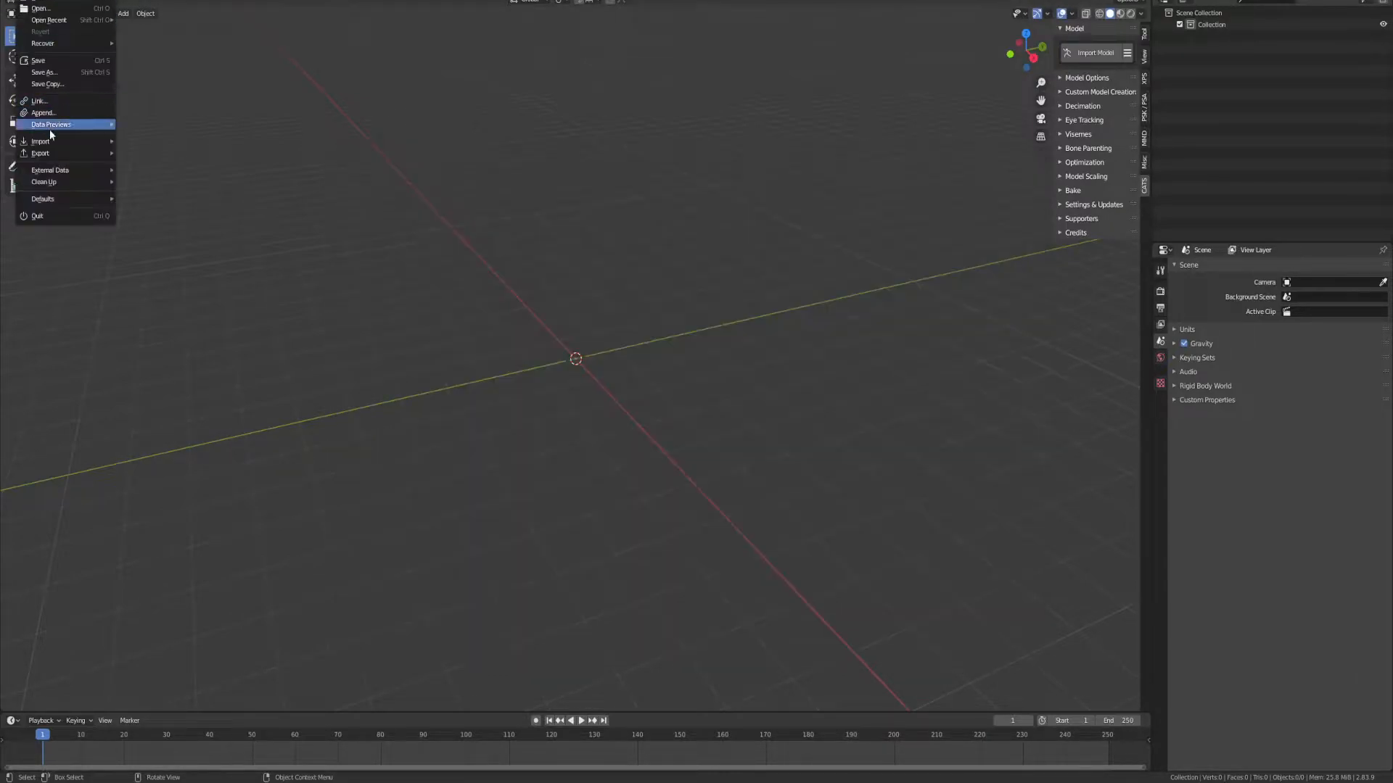
{"action": "mouse_move", "coordinate": [47, 145]}
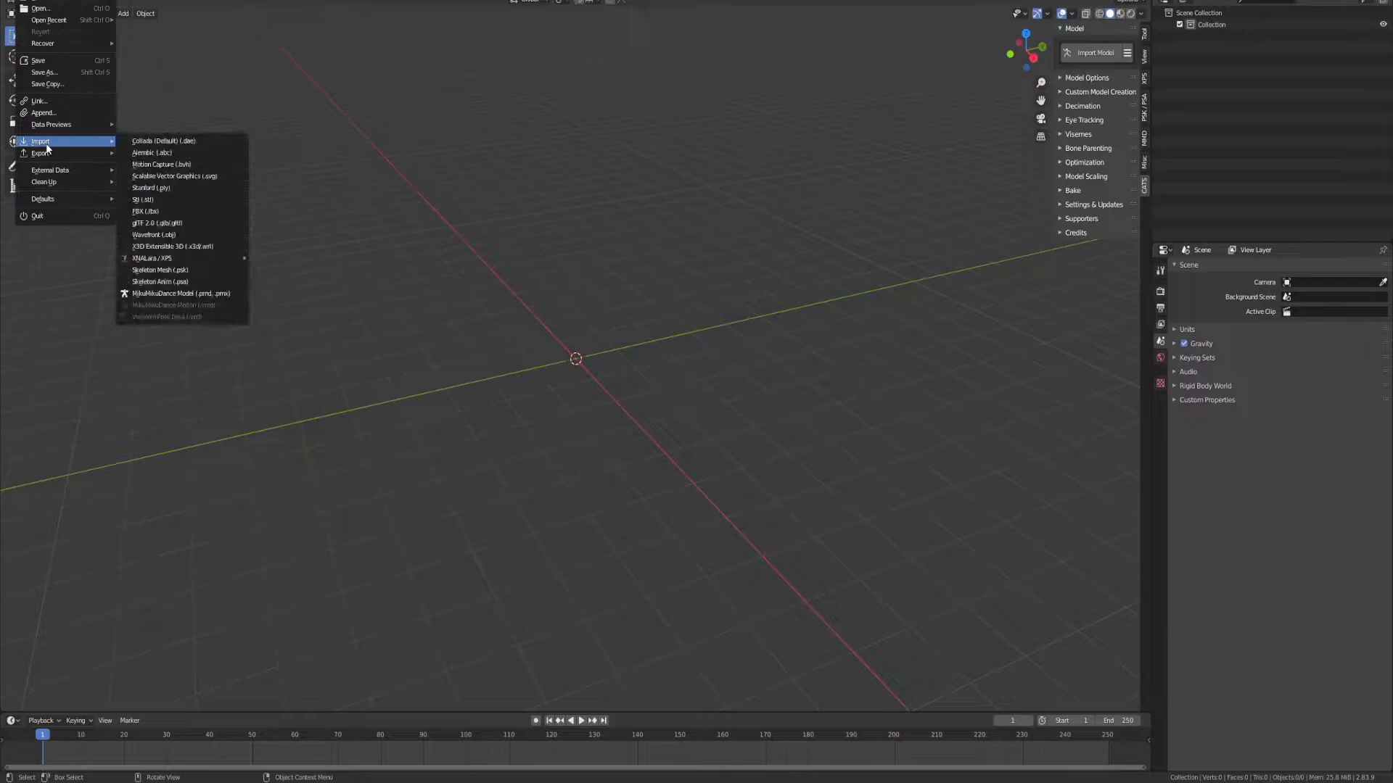
{"action": "left_click", "coordinate": [161, 294]}
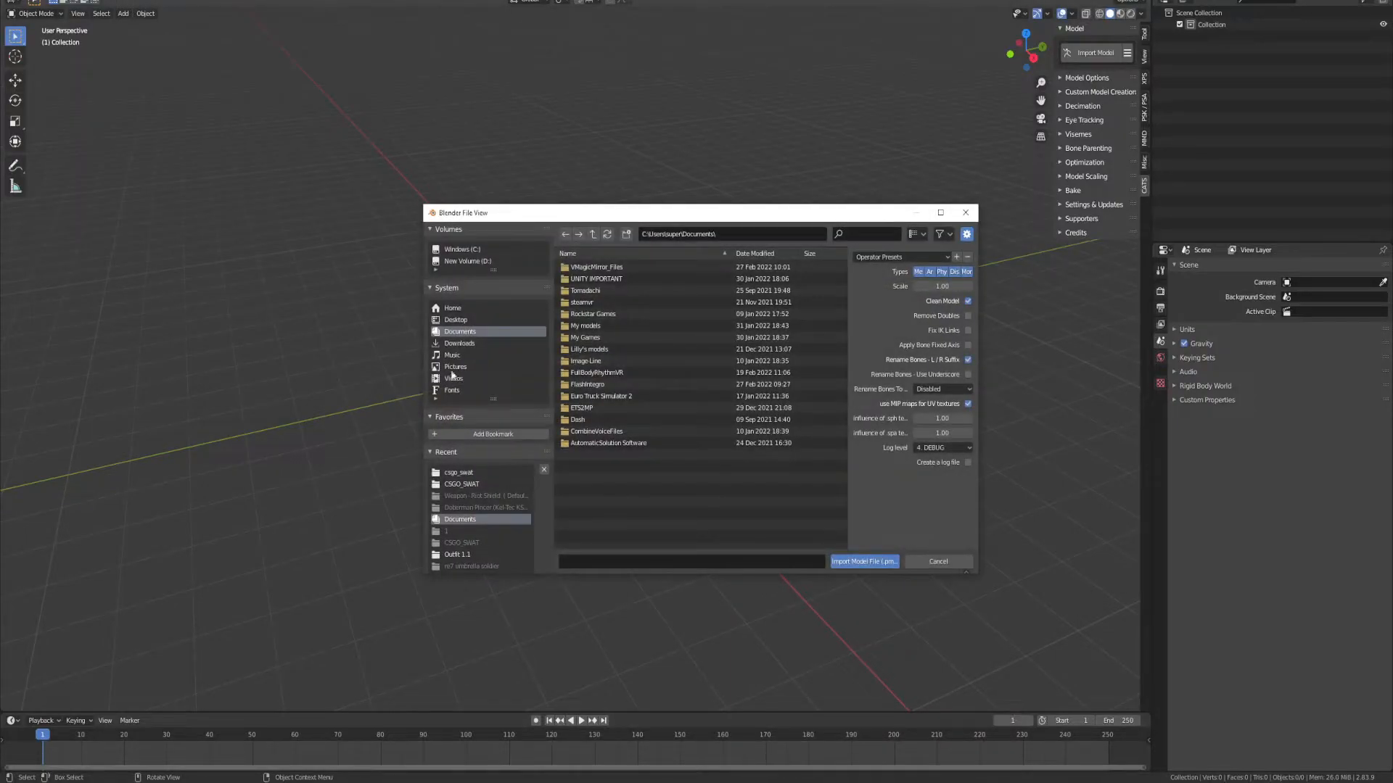
{"action": "left_click", "coordinate": [502, 343]}
{"action": "double_click", "coordinate": [597, 271]}
{"action": "double_click", "coordinate": [593, 267]}
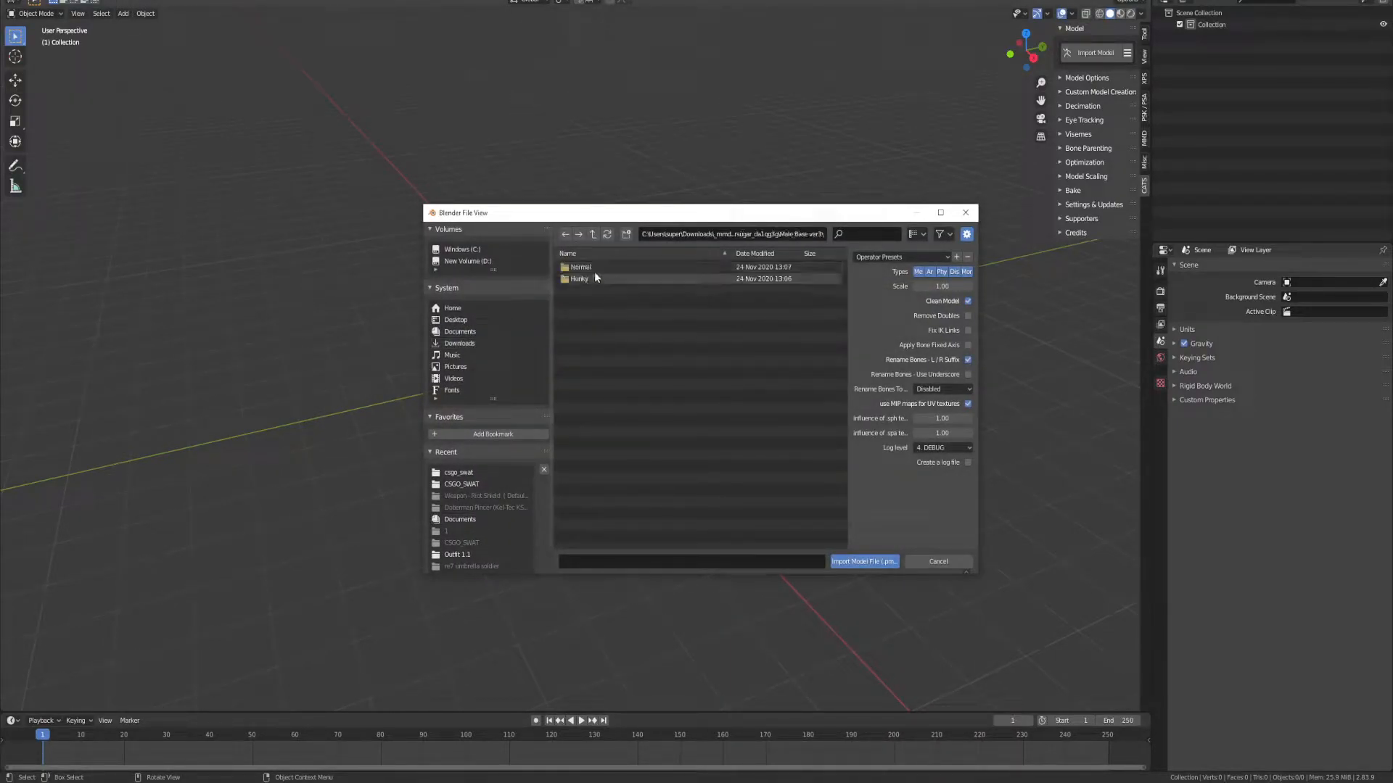
{"action": "double_click", "coordinate": [586, 268]}
{"action": "double_click", "coordinate": [606, 269]}
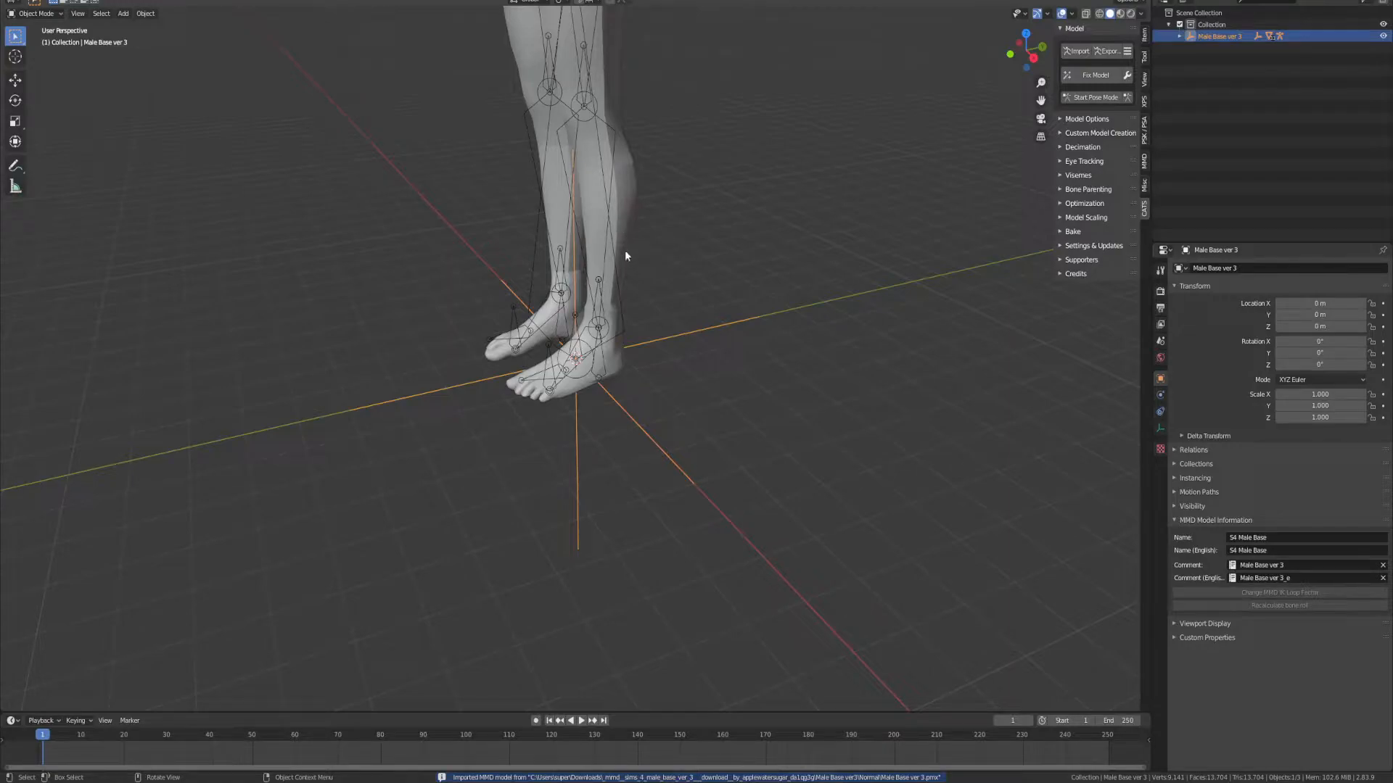
Step: Confirm the default Fix Model settings in the CATS tools and run Fix Model on the imported male base
{"action": "middle_click_drag", "start_coordinate": [602, 223], "coordinate": [689, 366]}
{"action": "left_click", "coordinate": [1124, 77]}
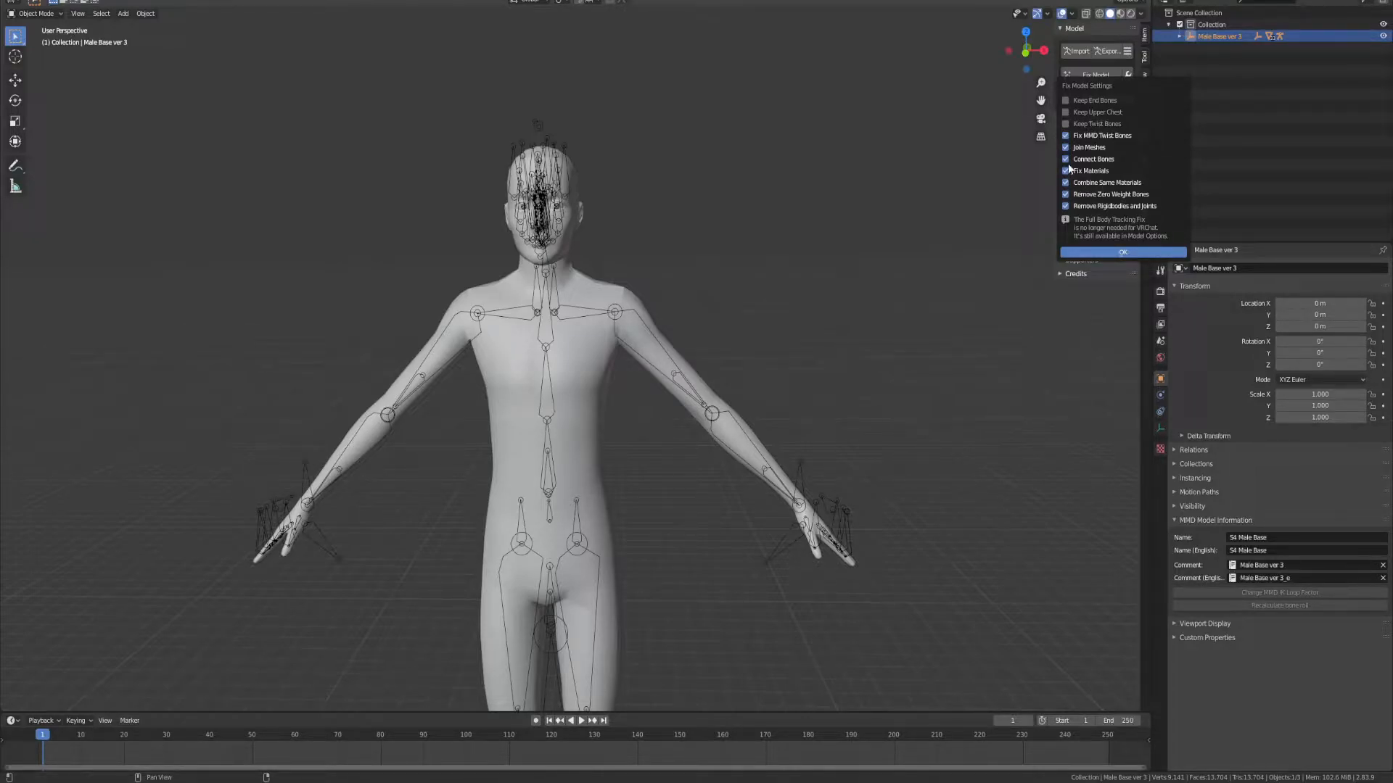
{"action": "left_click", "coordinate": [1111, 252]}
{"action": "left_click", "coordinate": [1093, 74]}
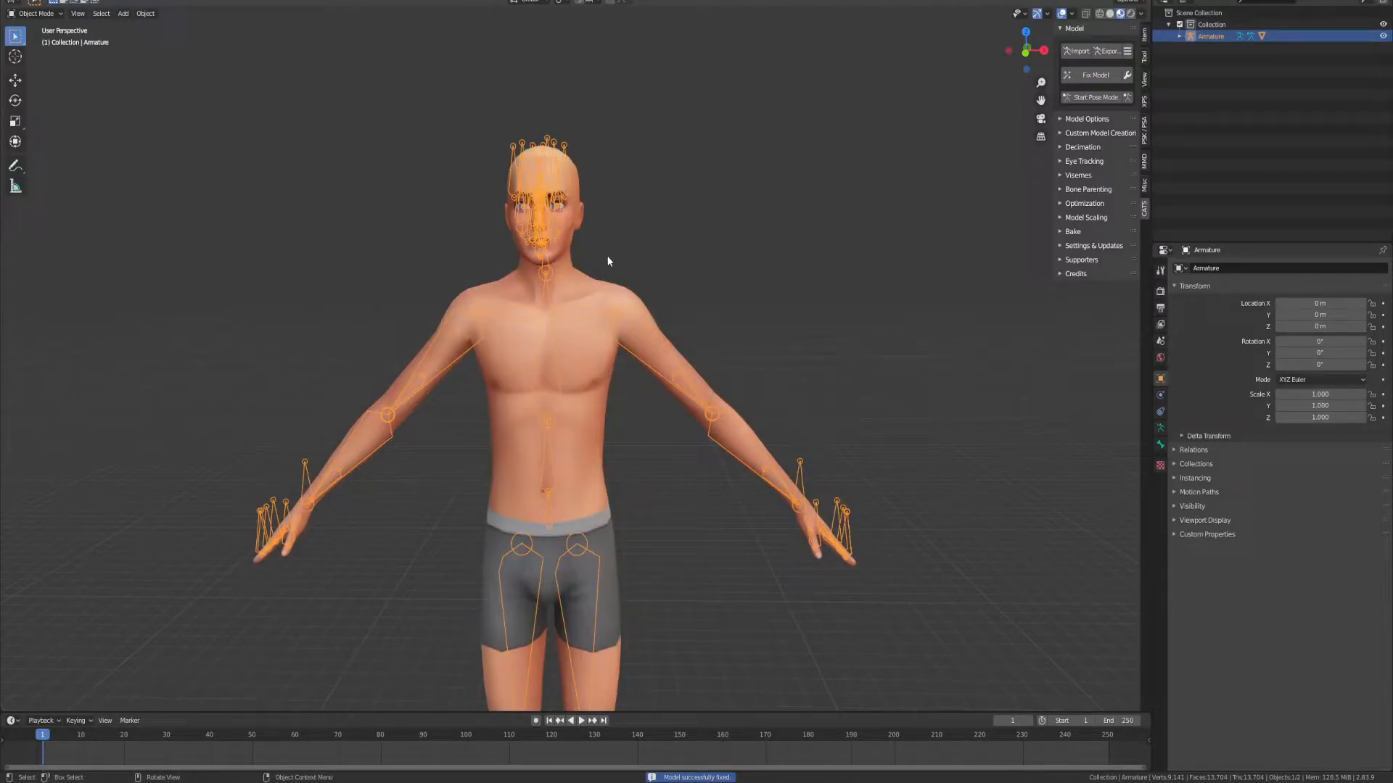
Step: Expand the Armature hierarchy, put the armature in edit mode, and select the left wrist bone with the Transform tool
{"action": "middle_click_drag", "start_coordinate": [689, 332], "coordinate": [637, 281]}
{"action": "scroll", "coordinate": [590, 340], "scroll_direction": "up", "scroll_amount": 3}
{"action": "scroll", "coordinate": [689, 363], "scroll_direction": "down", "scroll_amount": 1}
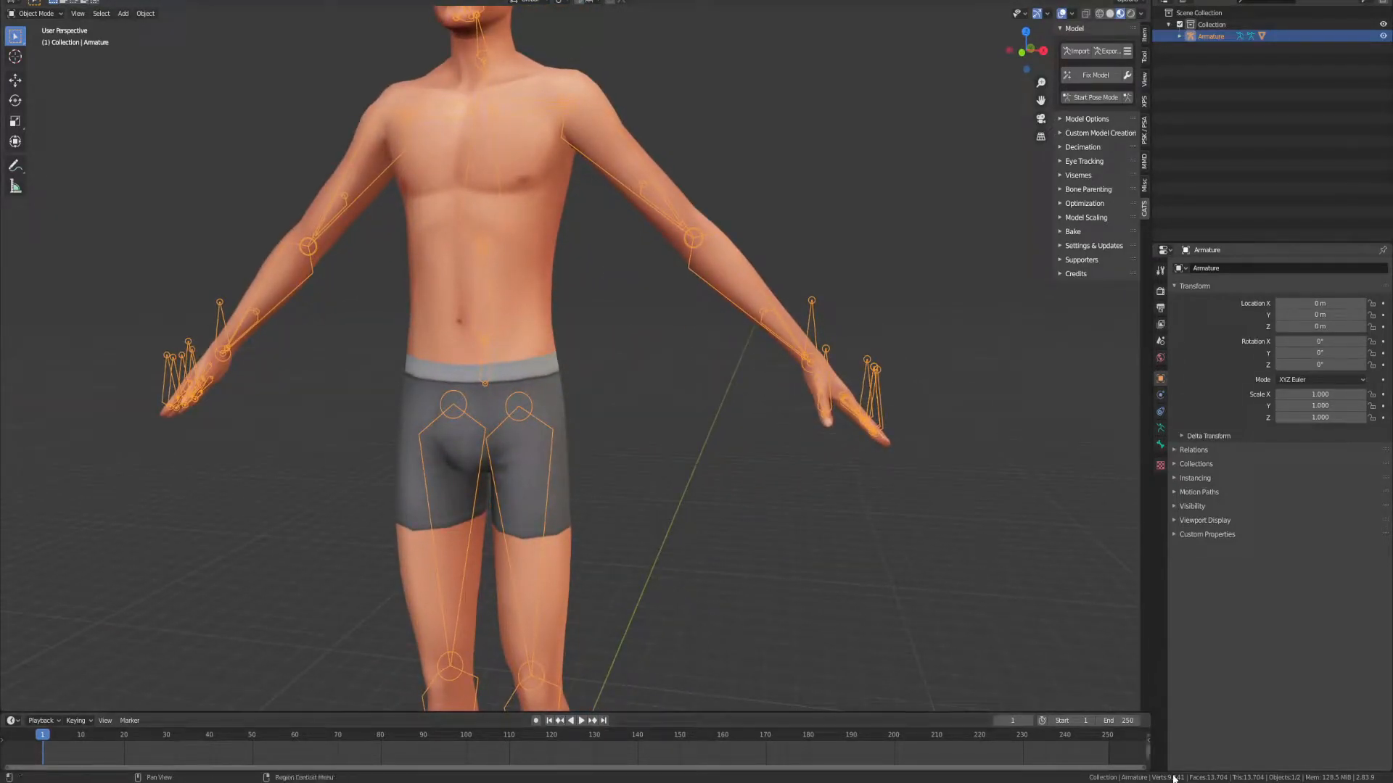
{"action": "key", "text": "alt+Tab"}
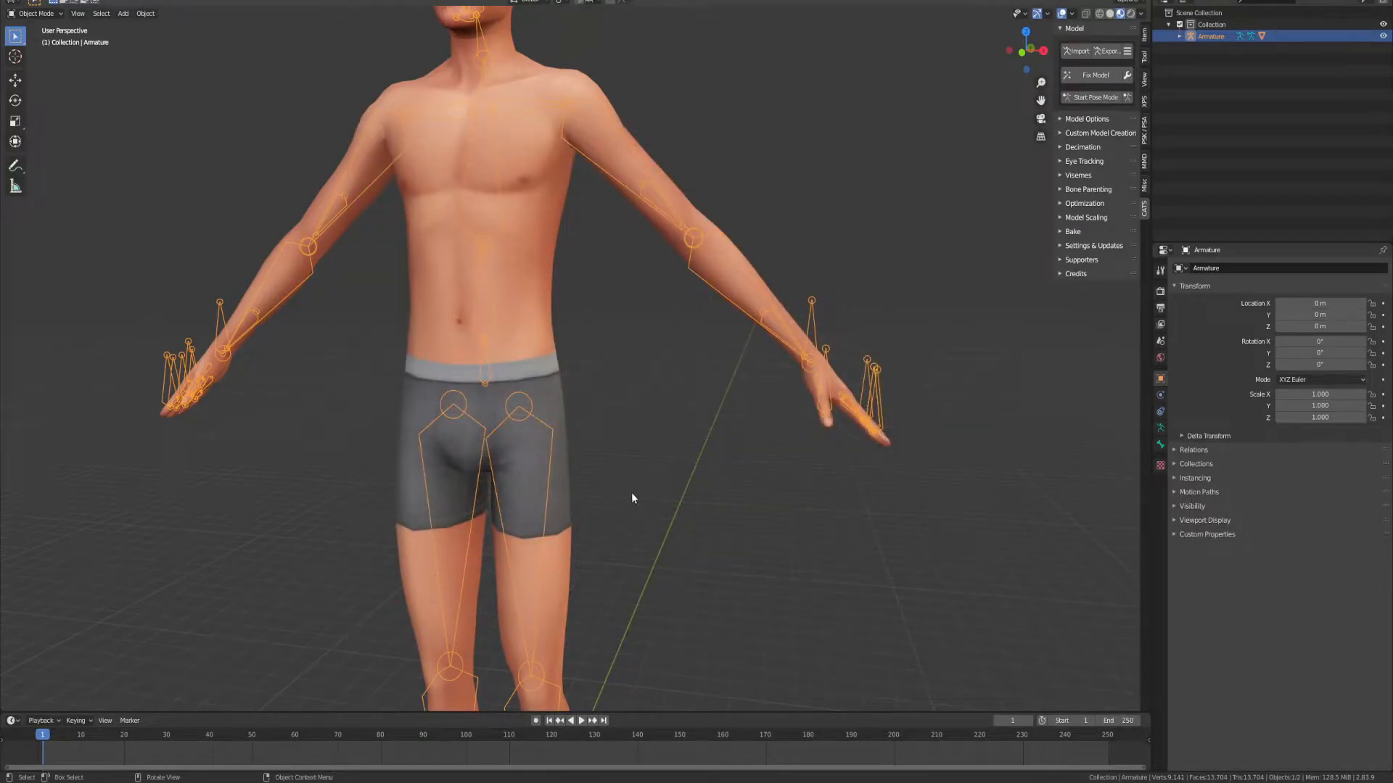
{"action": "middle_click_drag", "start_coordinate": [631, 494], "coordinate": [809, 398]}
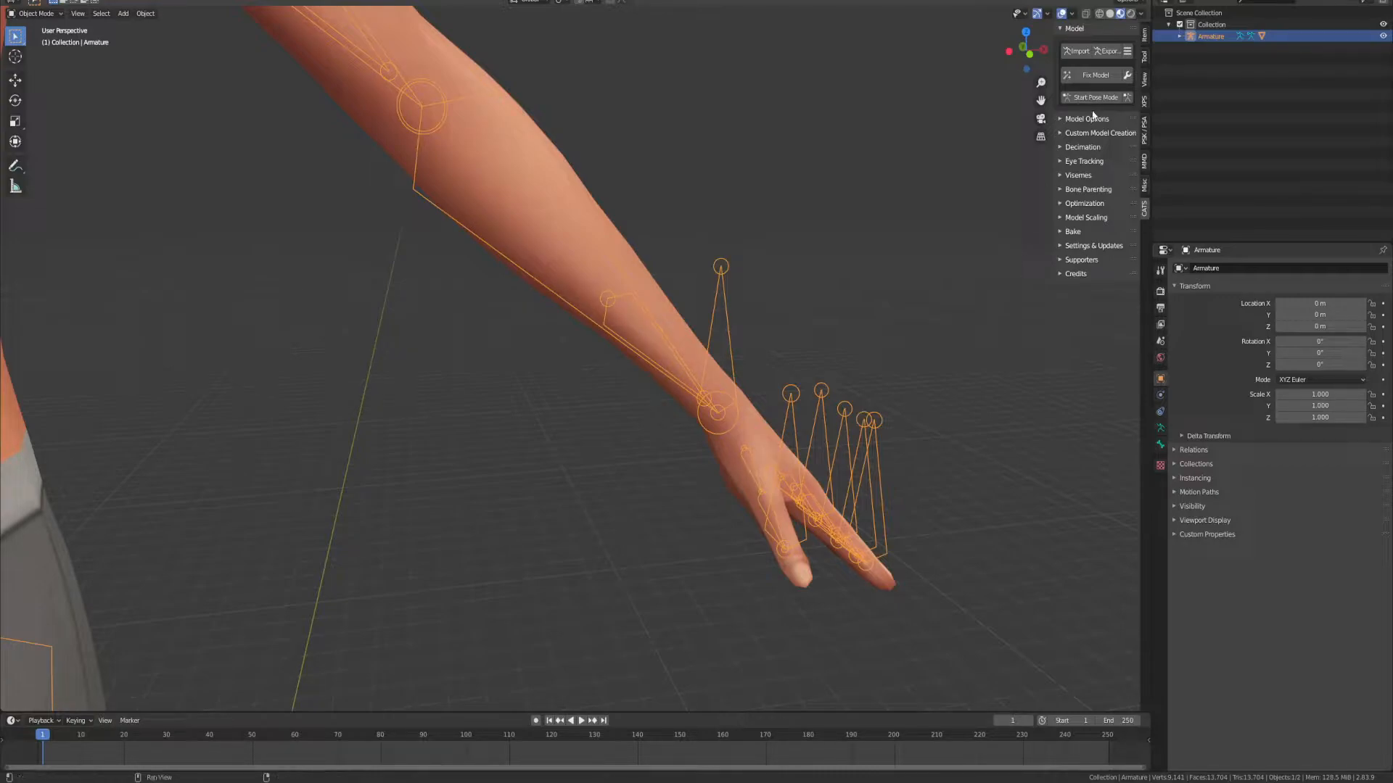
{"action": "left_click", "coordinate": [1178, 36]}
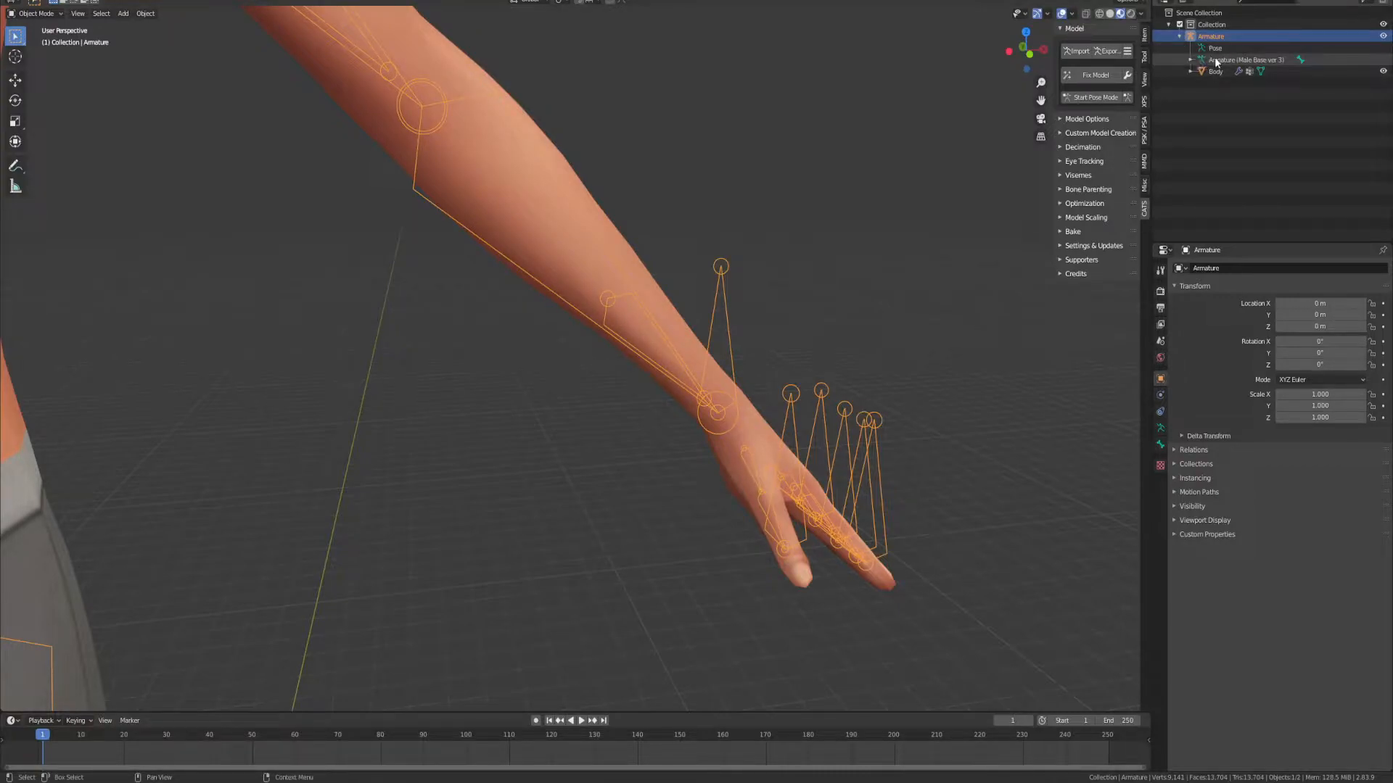
{"action": "left_click", "coordinate": [1215, 61]}
{"action": "middle_click_drag", "start_coordinate": [836, 420], "coordinate": [811, 423]}
{"action": "left_click", "coordinate": [666, 400]}
{"action": "left_click", "coordinate": [17, 143]}
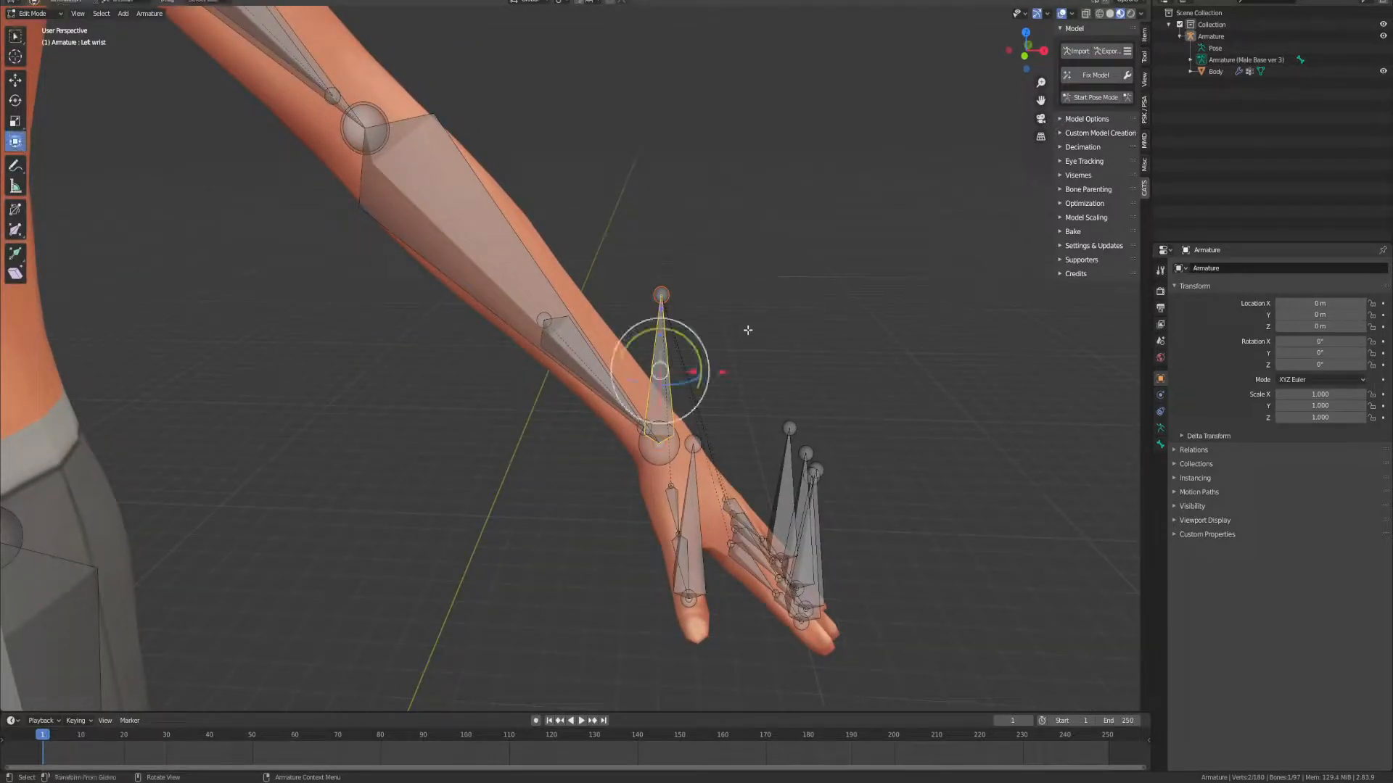
Step: Rotate the left wrist bone from upright down toward the fingers, undoing the first attempt and rotating it again
{"action": "left_click_drag", "start_coordinate": [700, 348], "coordinate": [800, 508]}
{"action": "key", "text": "ctrl+z"}
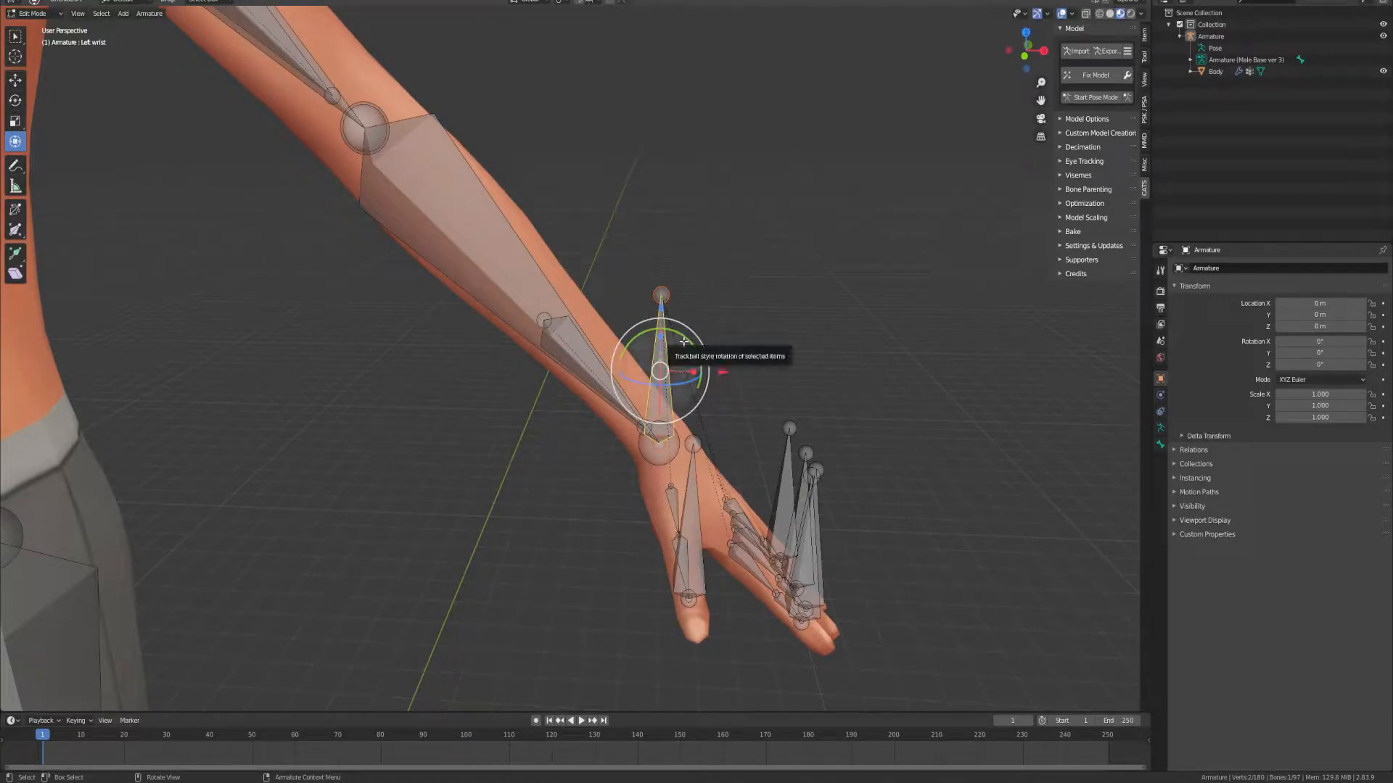
{"action": "left_click_drag", "start_coordinate": [684, 337], "coordinate": [678, 616]}
Step: Move the end of the left wrist bone so that the bone runs along the inside of the hand
{"action": "middle_click_drag", "start_coordinate": [904, 302], "coordinate": [479, 250]}
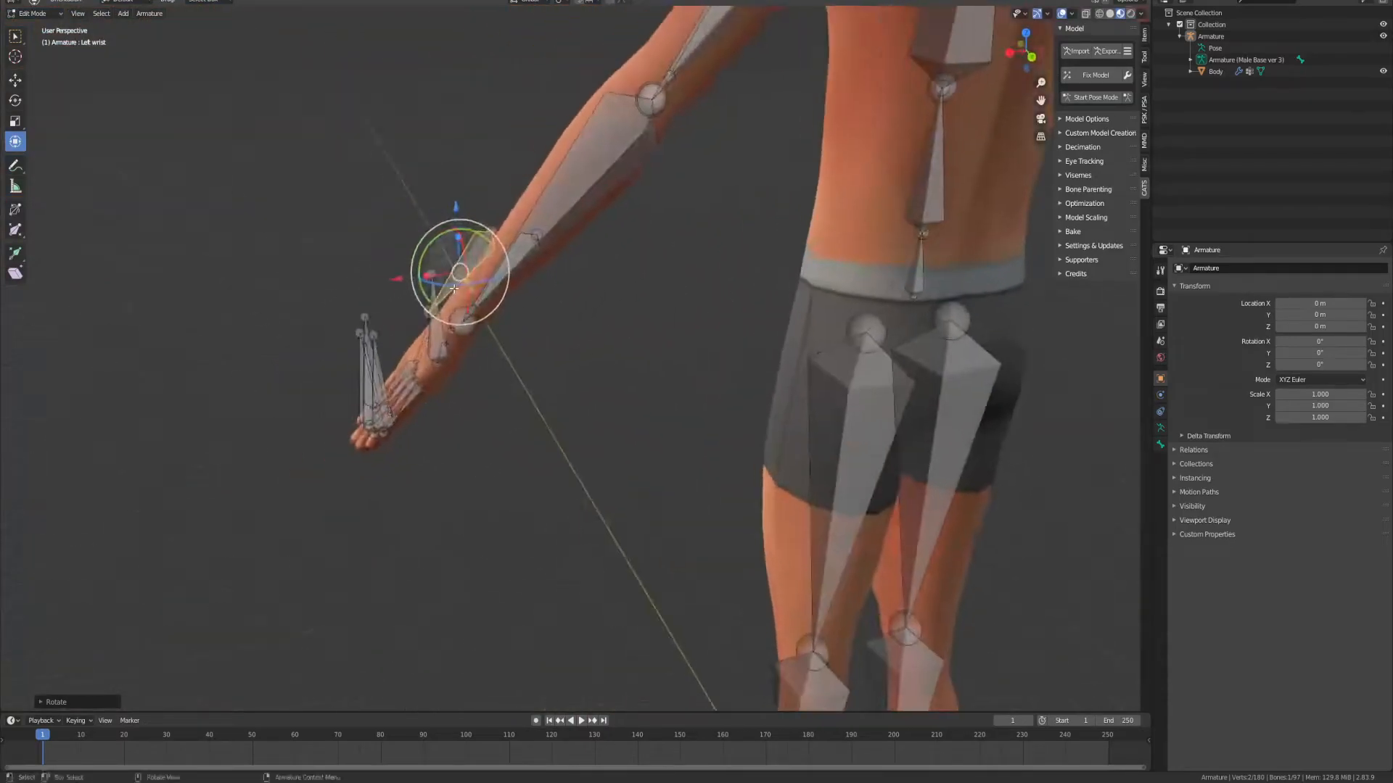
{"action": "key", "text": "g"}
{"action": "left_click", "coordinate": [416, 314]}
{"action": "key", "text": "g"}
{"action": "left_click", "coordinate": [404, 388]}
{"action": "left_click", "coordinate": [404, 389]}
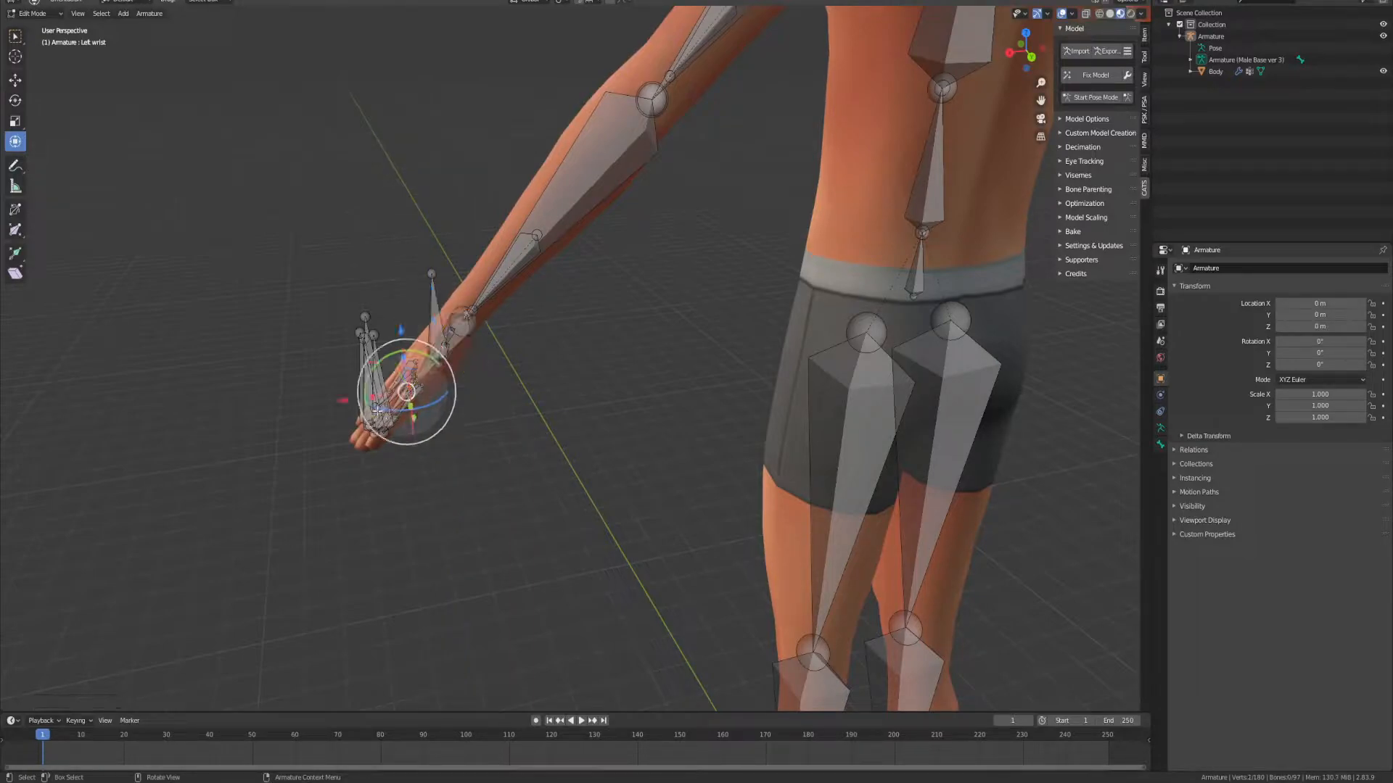
{"action": "key", "text": "g"}
{"action": "left_click", "coordinate": [428, 299]}
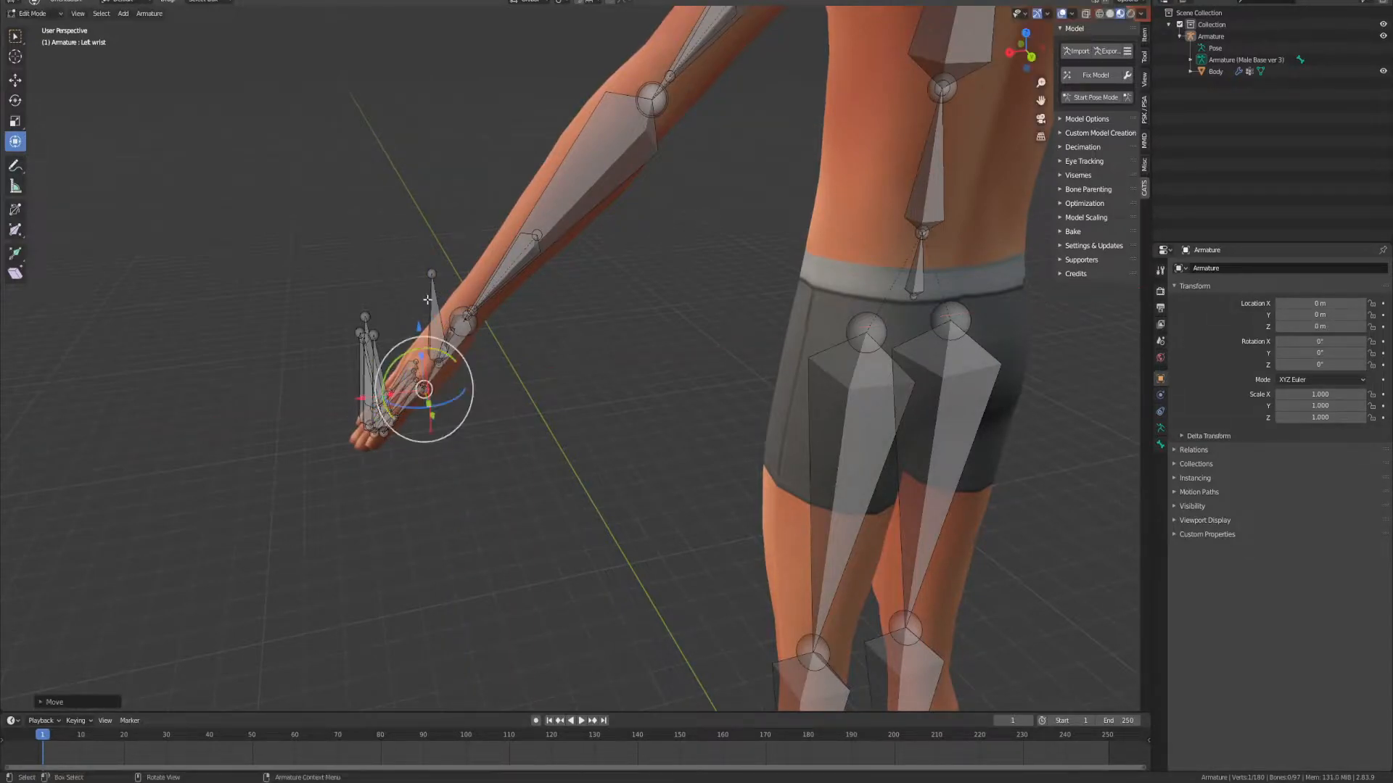
Step: Fine-tune the tip of the left wrist bone from several angles so the bone sits centred inside the hand
{"action": "left_click_drag", "start_coordinate": [420, 329], "coordinate": [433, 298]}
{"action": "middle_click_drag", "start_coordinate": [490, 304], "coordinate": [657, 420]}
{"action": "left_click_drag", "start_coordinate": [656, 416], "coordinate": [640, 408]}
{"action": "middle_click_drag", "start_coordinate": [646, 424], "coordinate": [739, 359]}
{"action": "left_click_drag", "start_coordinate": [783, 336], "coordinate": [780, 336]}
{"action": "middle_click_drag", "start_coordinate": [779, 336], "coordinate": [639, 355]}
Step: Select the tip of the right wrist bone and move it down and sideways from its upright position toward the hand
{"action": "scroll", "coordinate": [694, 354], "scroll_direction": "down", "scroll_amount": 2}
{"action": "scroll", "coordinate": [638, 356], "scroll_direction": "up", "scroll_amount": 4}
{"action": "middle_click_drag", "start_coordinate": [863, 363], "coordinate": [561, 300], "text": "shift"}
{"action": "scroll", "coordinate": [561, 300], "scroll_direction": "down", "scroll_amount": 4}
{"action": "middle_click_drag", "start_coordinate": [357, 257], "coordinate": [668, 308], "text": "shift"}
{"action": "middle_click_drag", "start_coordinate": [330, 301], "coordinate": [814, 314], "text": "shift"}
{"action": "middle_click_drag", "start_coordinate": [505, 270], "coordinate": [547, 270]}
{"action": "scroll", "coordinate": [460, 283], "scroll_direction": "up", "scroll_amount": 4}
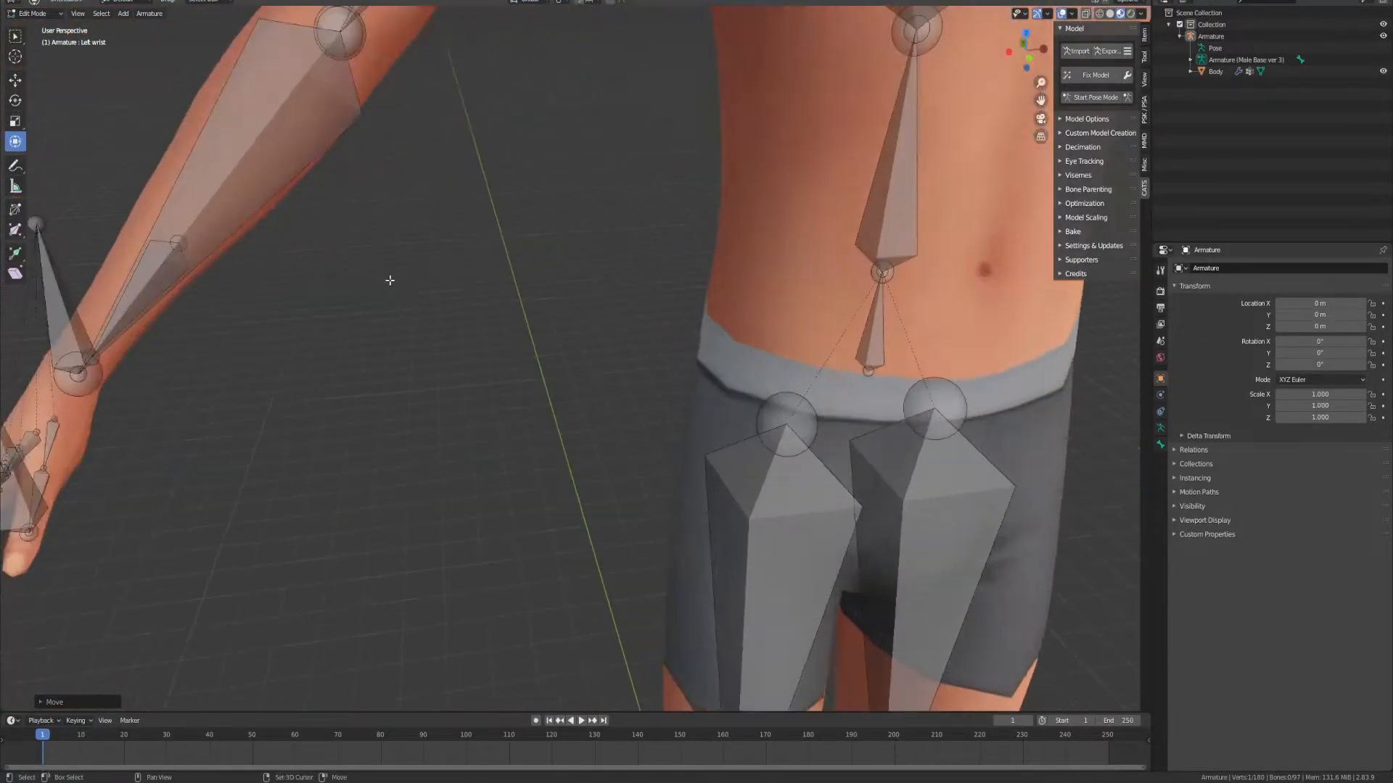
{"action": "middle_click_drag", "start_coordinate": [394, 286], "coordinate": [621, 227], "text": "shift"}
{"action": "left_click", "coordinate": [326, 185]}
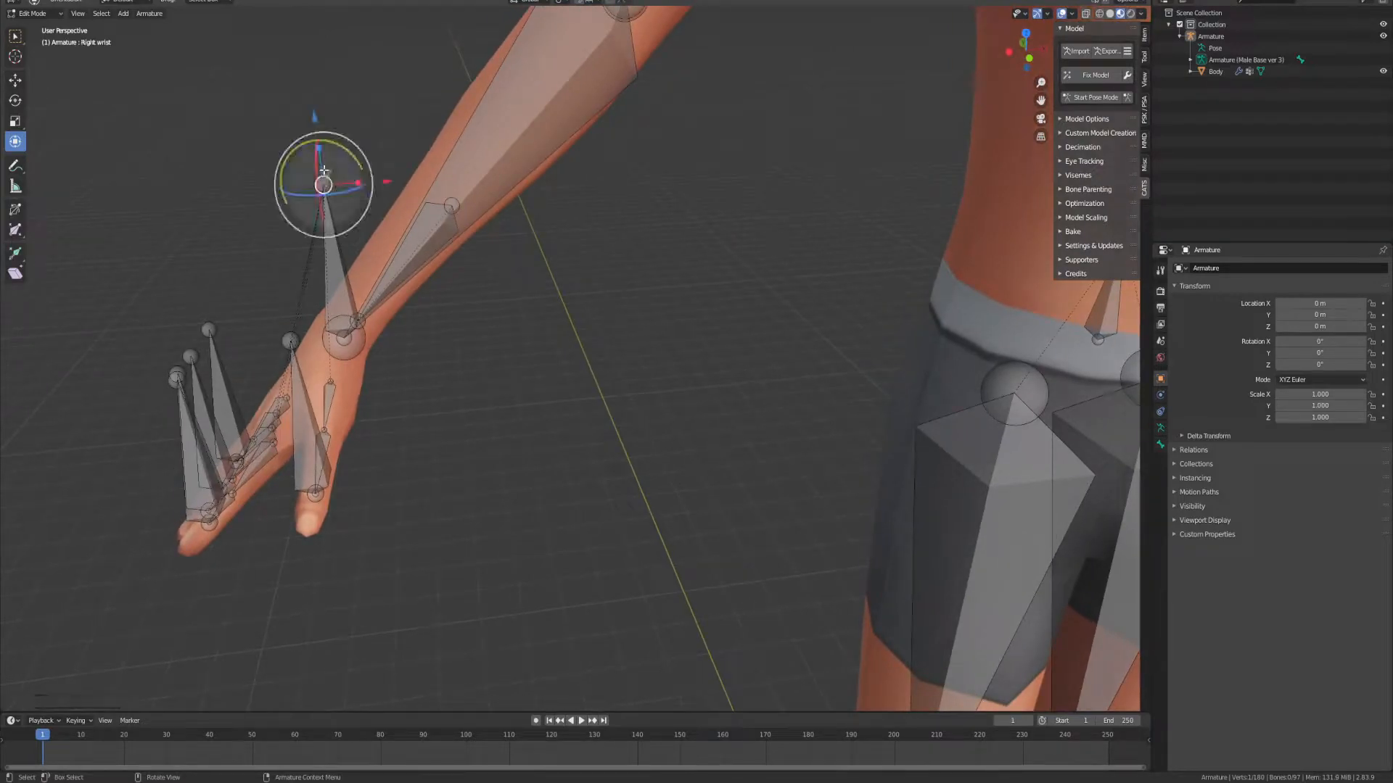
{"action": "left_click_drag", "start_coordinate": [315, 120], "coordinate": [324, 222]}
{"action": "left_click_drag", "start_coordinate": [400, 283], "coordinate": [315, 288]}
Step: Lower and adjust the right wrist bone's tip so the bone runs along the inside of the palm
{"action": "mouse_move", "coordinate": [319, 281]}
{"action": "middle_mouse_down"}
{"action": "mouse_move", "coordinate": [335, 264]}
{"action": "mouse_move", "coordinate": [320, 275]}
{"action": "middle_mouse_up"}
{"action": "left_click_drag", "start_coordinate": [247, 235], "coordinate": [259, 332]}
{"action": "middle_click_drag", "start_coordinate": [255, 436], "coordinate": [285, 424]}
{"action": "left_click_drag", "start_coordinate": [285, 424], "coordinate": [314, 420]}
{"action": "left_click_drag", "start_coordinate": [245, 375], "coordinate": [247, 387]}
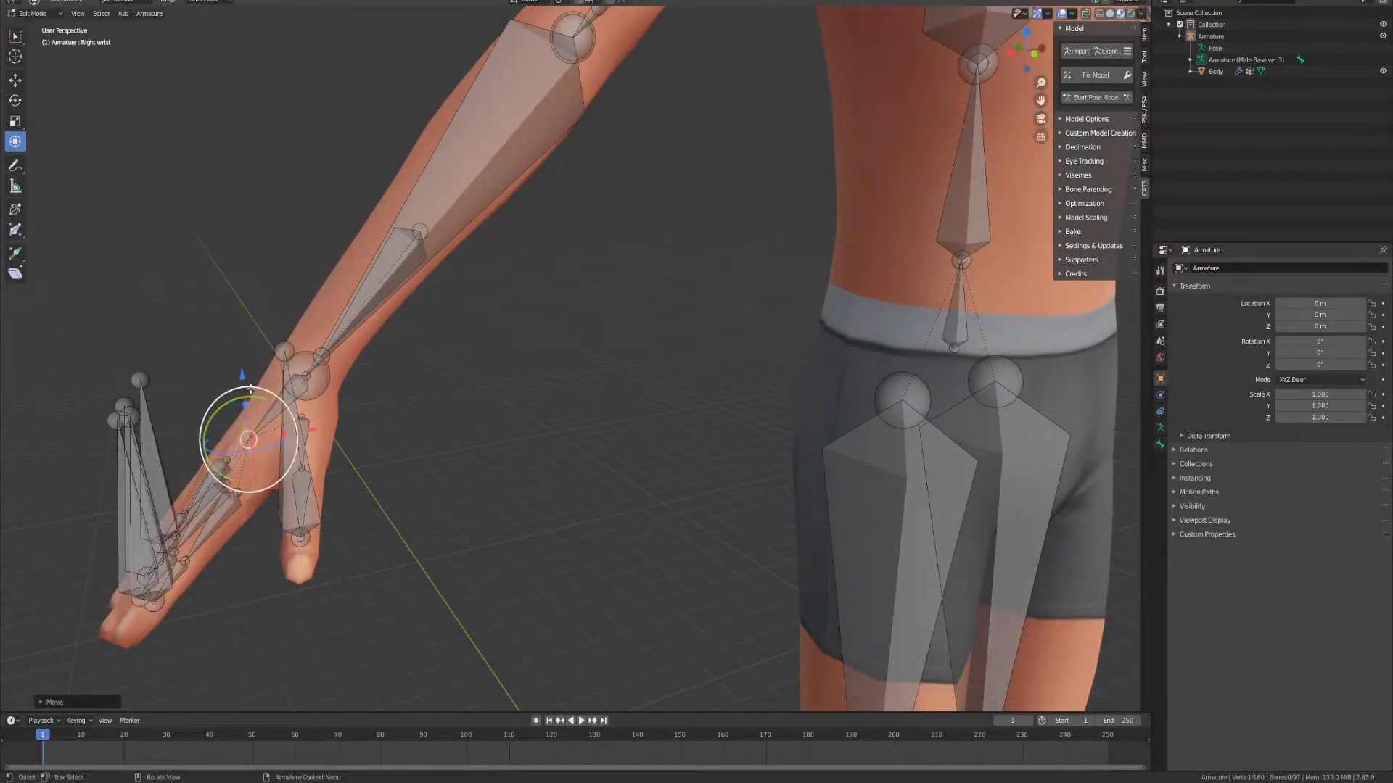
{"action": "left_click_drag", "start_coordinate": [316, 430], "coordinate": [313, 430]}
Step: Select the corrected left wrist bone and run Fix Model again on the male base
{"action": "scroll", "coordinate": [777, 289], "scroll_direction": "down", "scroll_amount": 6}
{"action": "scroll", "coordinate": [777, 289], "scroll_direction": "up", "scroll_amount": 2}
{"action": "mouse_move", "coordinate": [783, 290]}
{"action": "middle_mouse_down"}
{"action": "mouse_move", "coordinate": [832, 293]}
{"action": "mouse_move", "coordinate": [776, 293]}
{"action": "middle_mouse_up"}
{"action": "middle_click_drag", "start_coordinate": [907, 326], "coordinate": [544, 282], "text": "shift"}
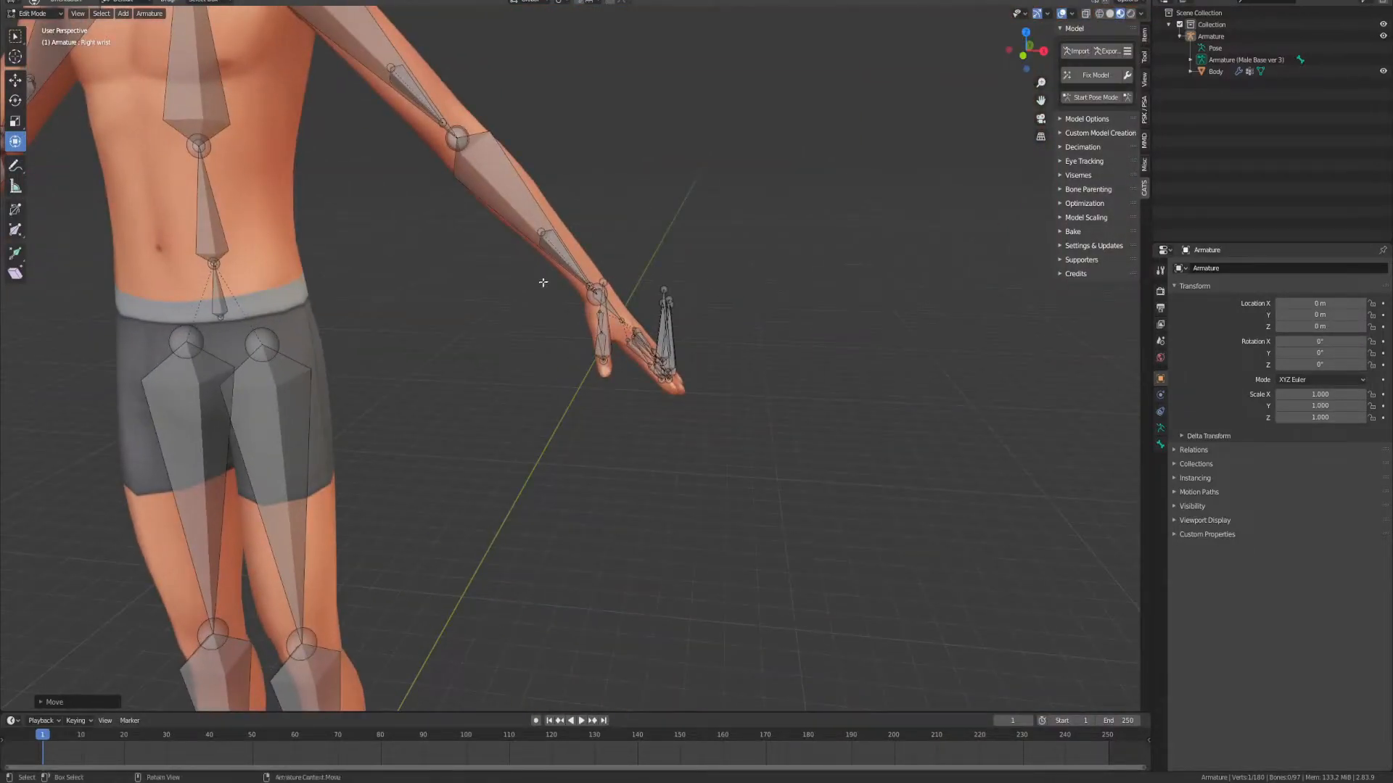
{"action": "left_click", "coordinate": [618, 320]}
{"action": "left_click", "coordinate": [442, 323]}
{"action": "scroll", "coordinate": [442, 323], "scroll_direction": "down", "scroll_amount": 2}
{"action": "middle_click_drag", "start_coordinate": [338, 295], "coordinate": [552, 300]}
{"action": "left_click", "coordinate": [1081, 73]}
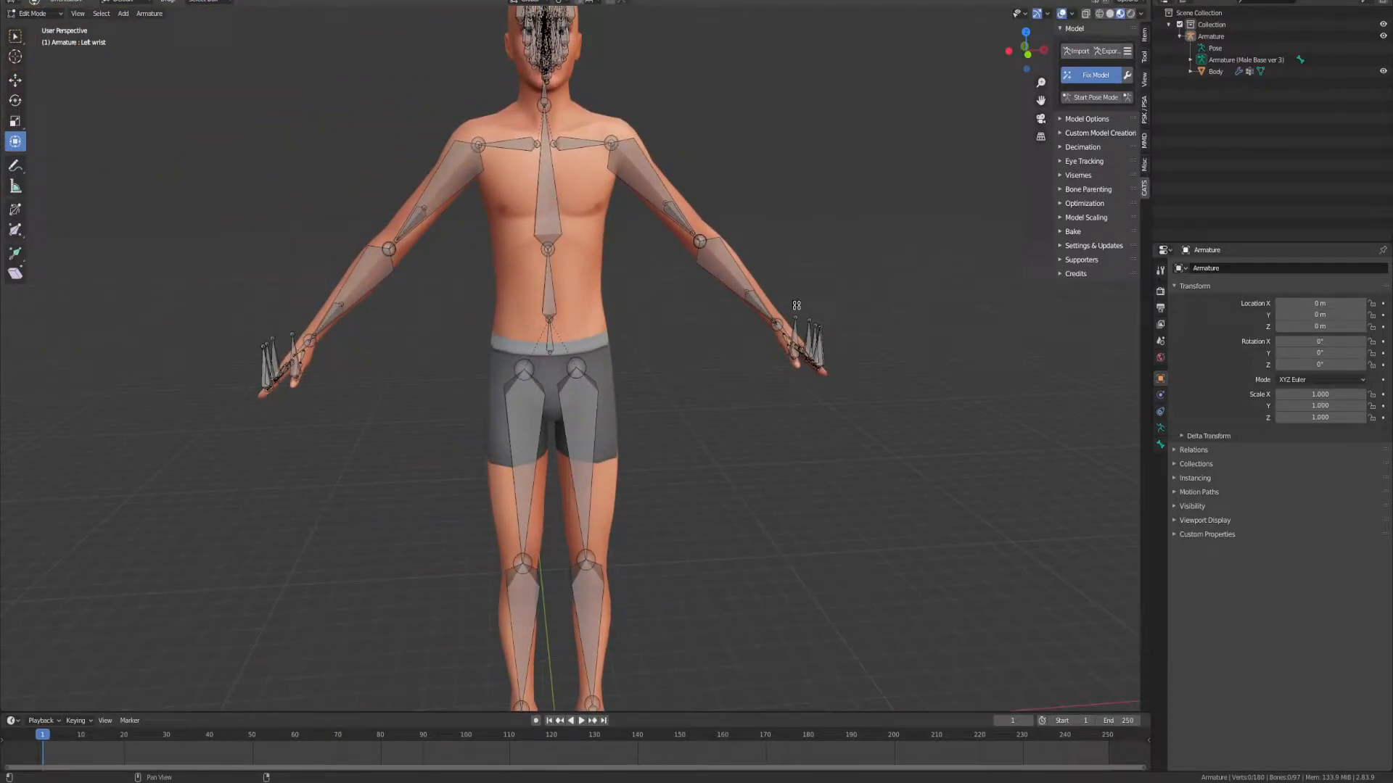
Step: Start pose mode, test how the hand follows a rotation of the left wrist bone, and undo the rotation
{"action": "scroll", "coordinate": [799, 319], "scroll_direction": "up", "scroll_amount": 6}
{"action": "middle_click_drag", "start_coordinate": [920, 286], "coordinate": [837, 267]}
{"action": "scroll", "coordinate": [836, 267], "scroll_direction": "down", "scroll_amount": 8}
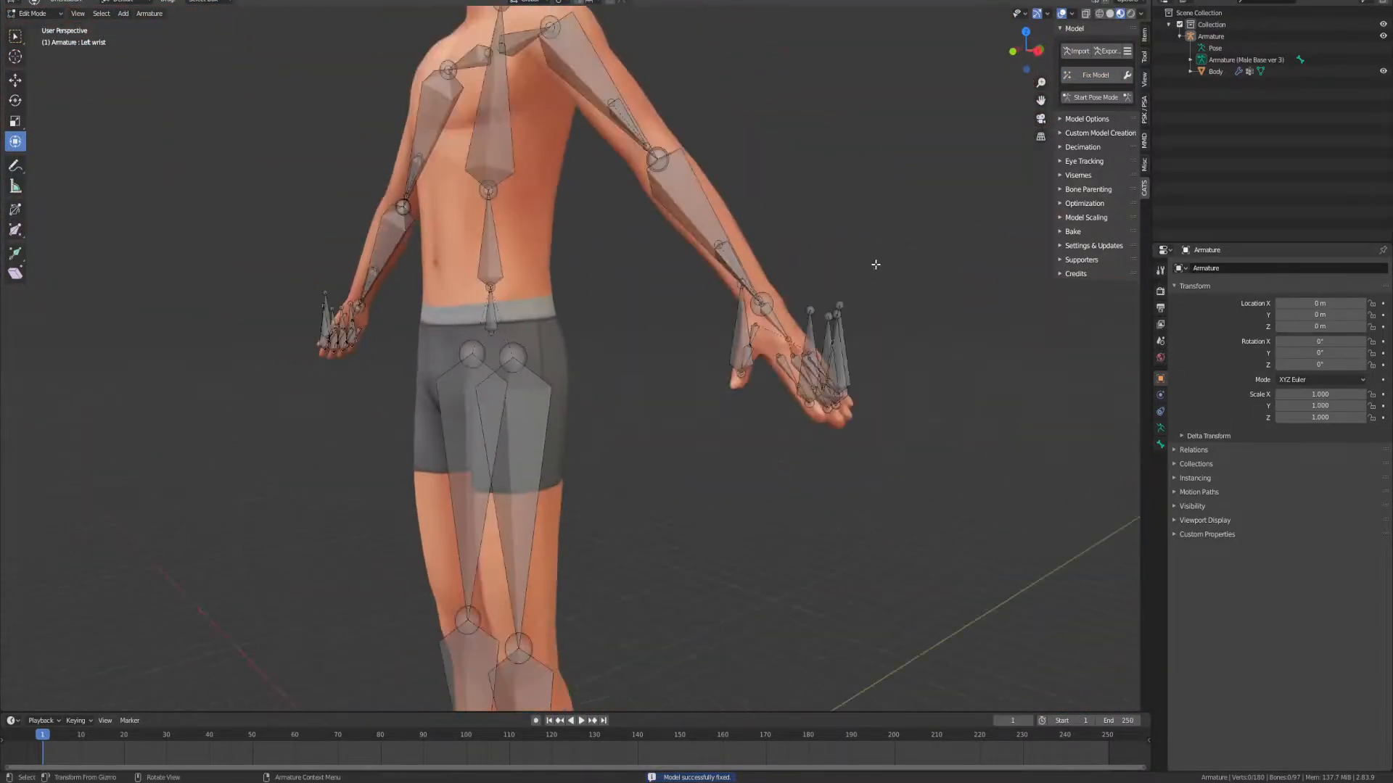
{"action": "left_click", "coordinate": [1095, 97]}
{"action": "scroll", "coordinate": [956, 252], "scroll_direction": "up", "scroll_amount": 3}
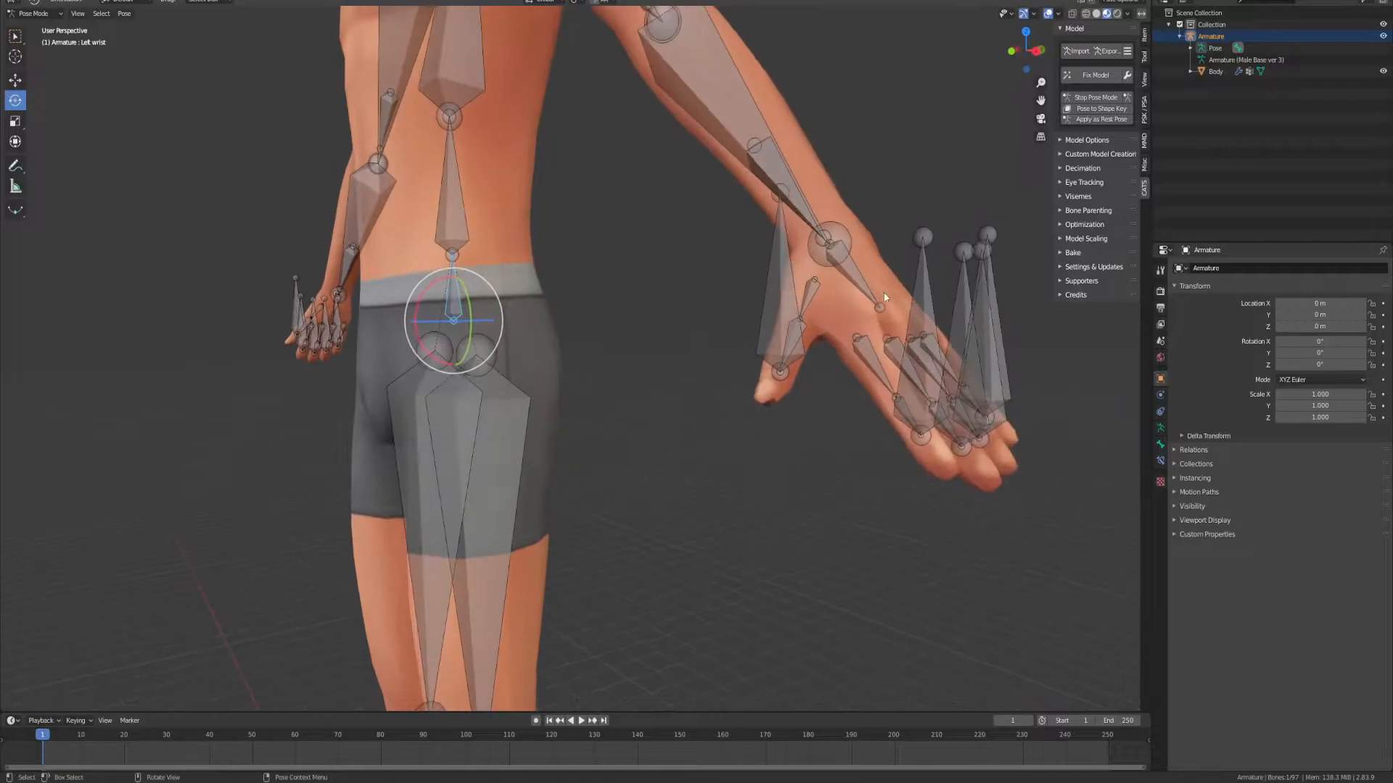
{"action": "left_click", "coordinate": [865, 280]}
{"action": "mouse_move", "coordinate": [858, 268]}
{"action": "left_mouse_down"}
{"action": "mouse_move", "coordinate": [874, 240]}
{"action": "mouse_move", "coordinate": [874, 309]}
{"action": "mouse_move", "coordinate": [877, 276]}
{"action": "left_mouse_up"}
{"action": "key", "text": "ctrl+z"}
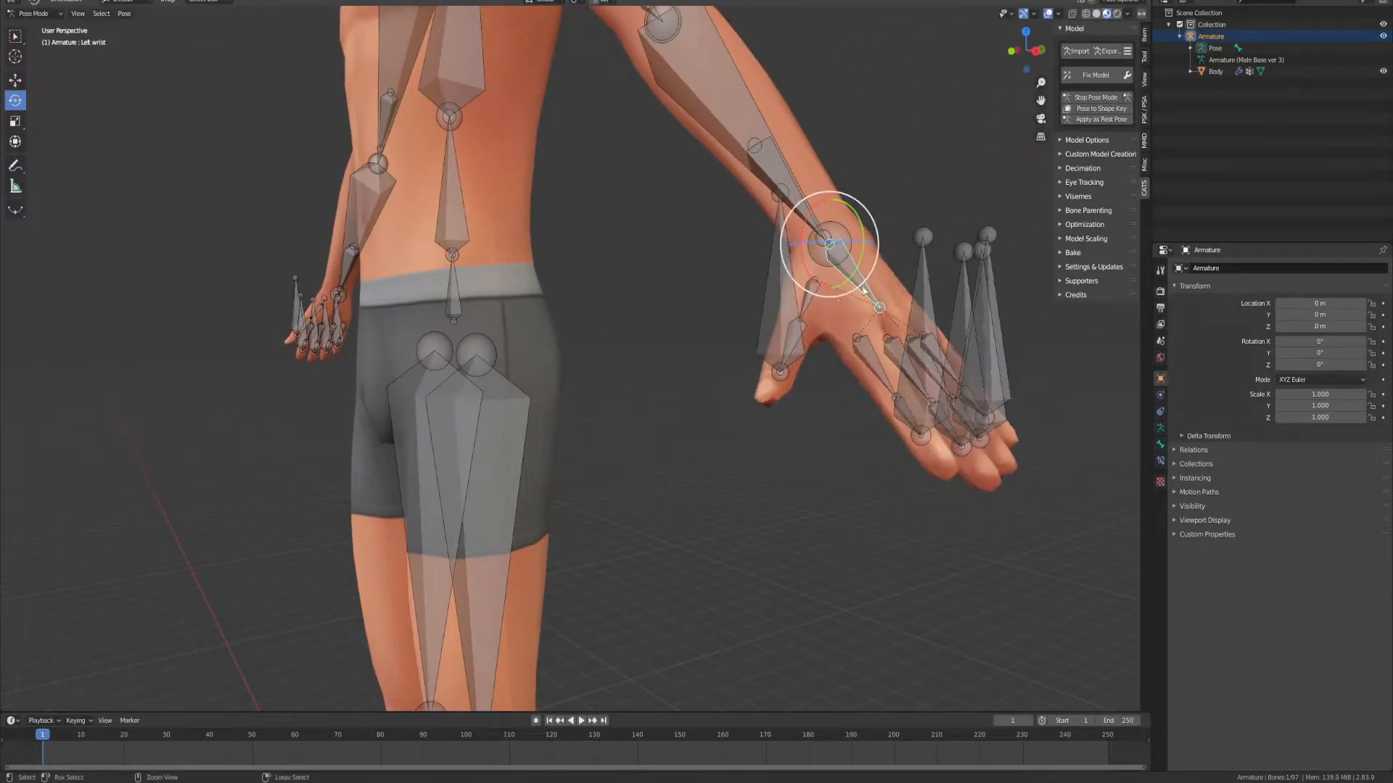
Step: Test-rotate the left thumb's Thumb2_L bone, undo the rotation, and stop pose mode
{"action": "left_click", "coordinate": [789, 311]}
{"action": "left_click_drag", "start_coordinate": [759, 341], "coordinate": [775, 294]}
{"action": "key", "text": "ctrl+z"}
{"action": "scroll", "coordinate": [776, 296], "scroll_direction": "down", "scroll_amount": 10}
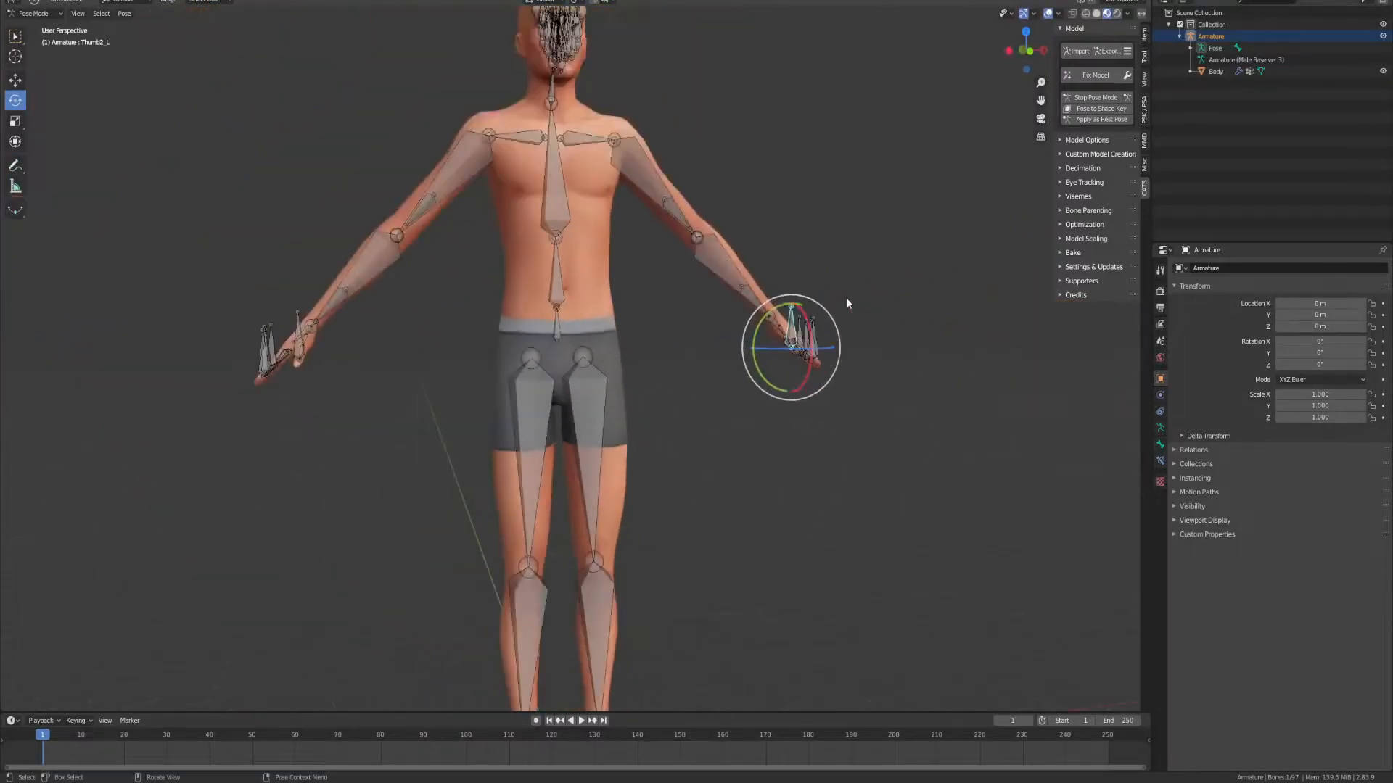
{"action": "scroll", "coordinate": [830, 287], "scroll_direction": "up", "scroll_amount": 5}
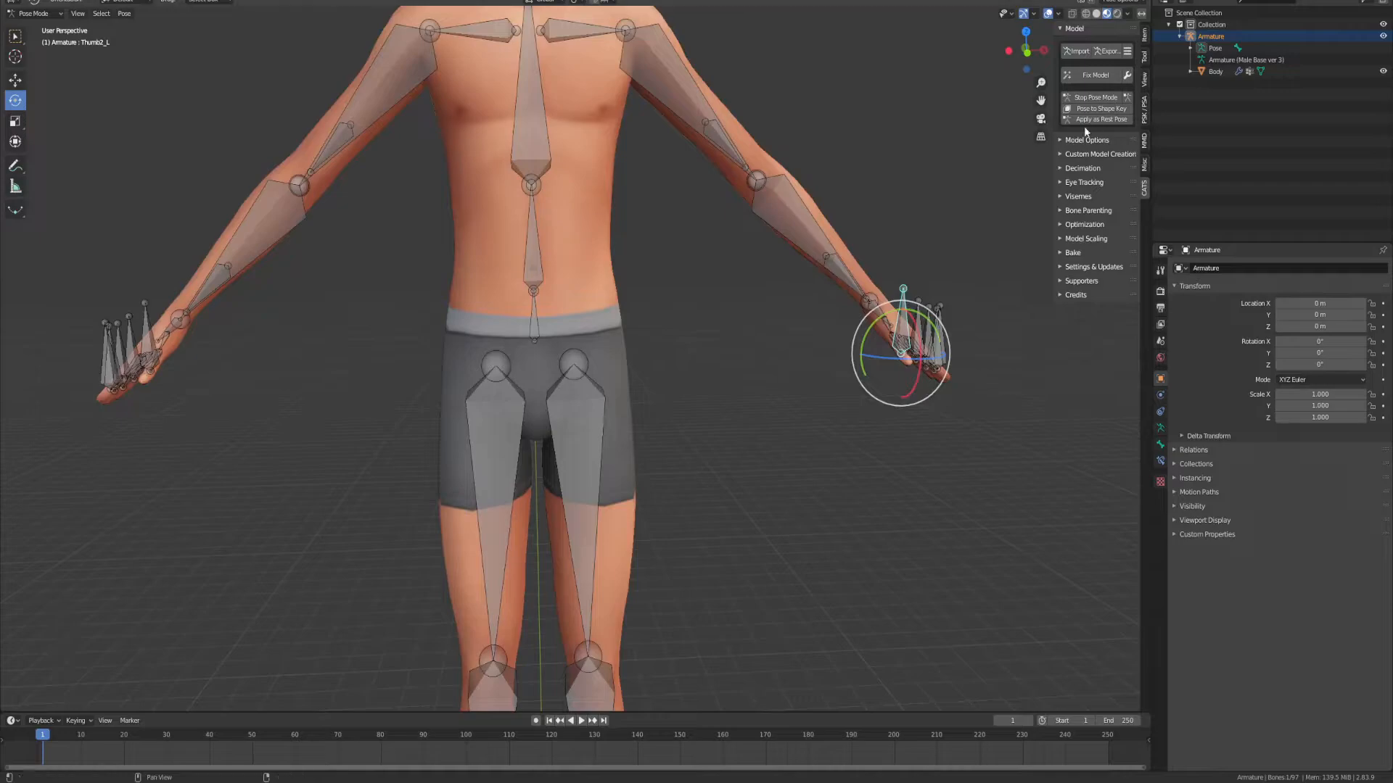
{"action": "left_click", "coordinate": [1096, 97]}
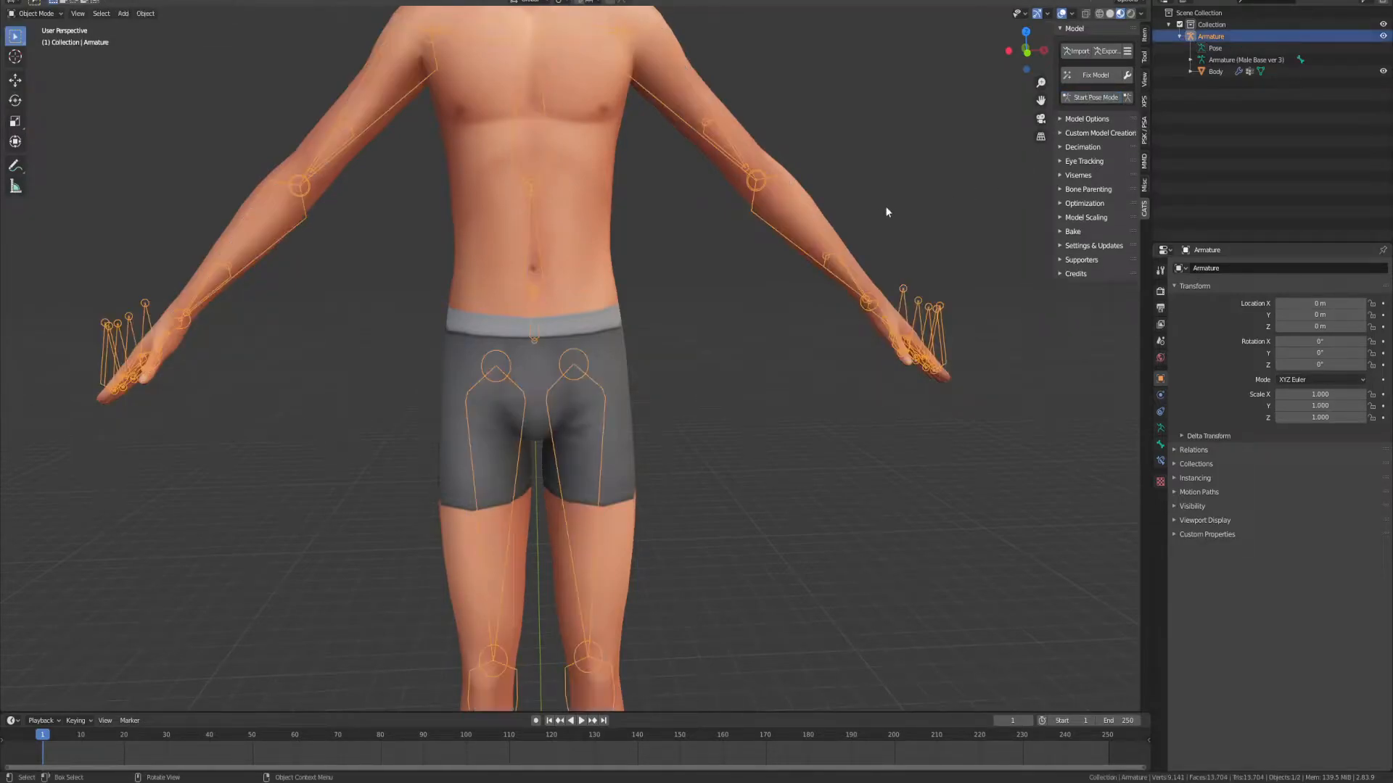
Step: Start an FBX export and create and open a folder named New male shield inside My models
{"action": "scroll", "coordinate": [878, 212], "scroll_direction": "down", "scroll_amount": 4}
{"action": "scroll", "coordinate": [838, 251], "scroll_direction": "up", "scroll_amount": 3}
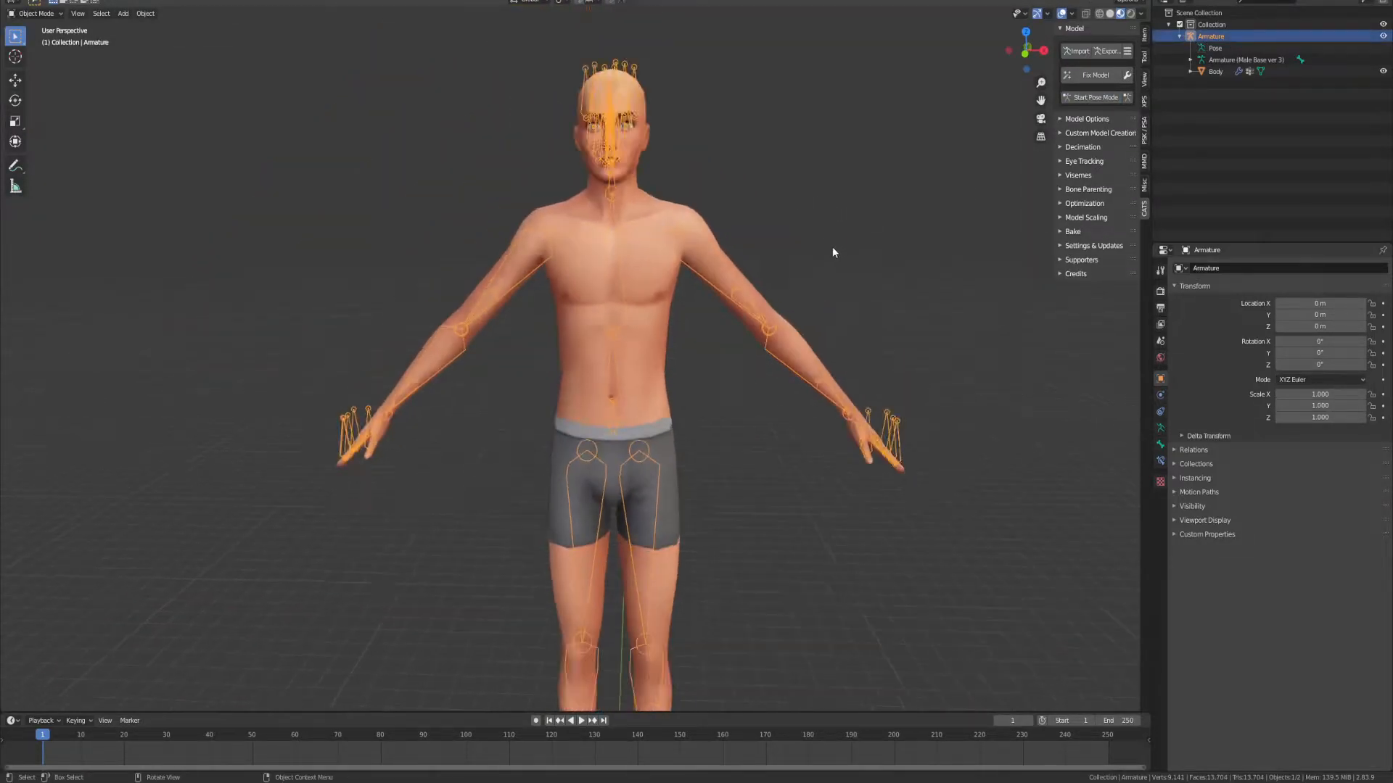
{"action": "left_click", "coordinate": [26, 0]}
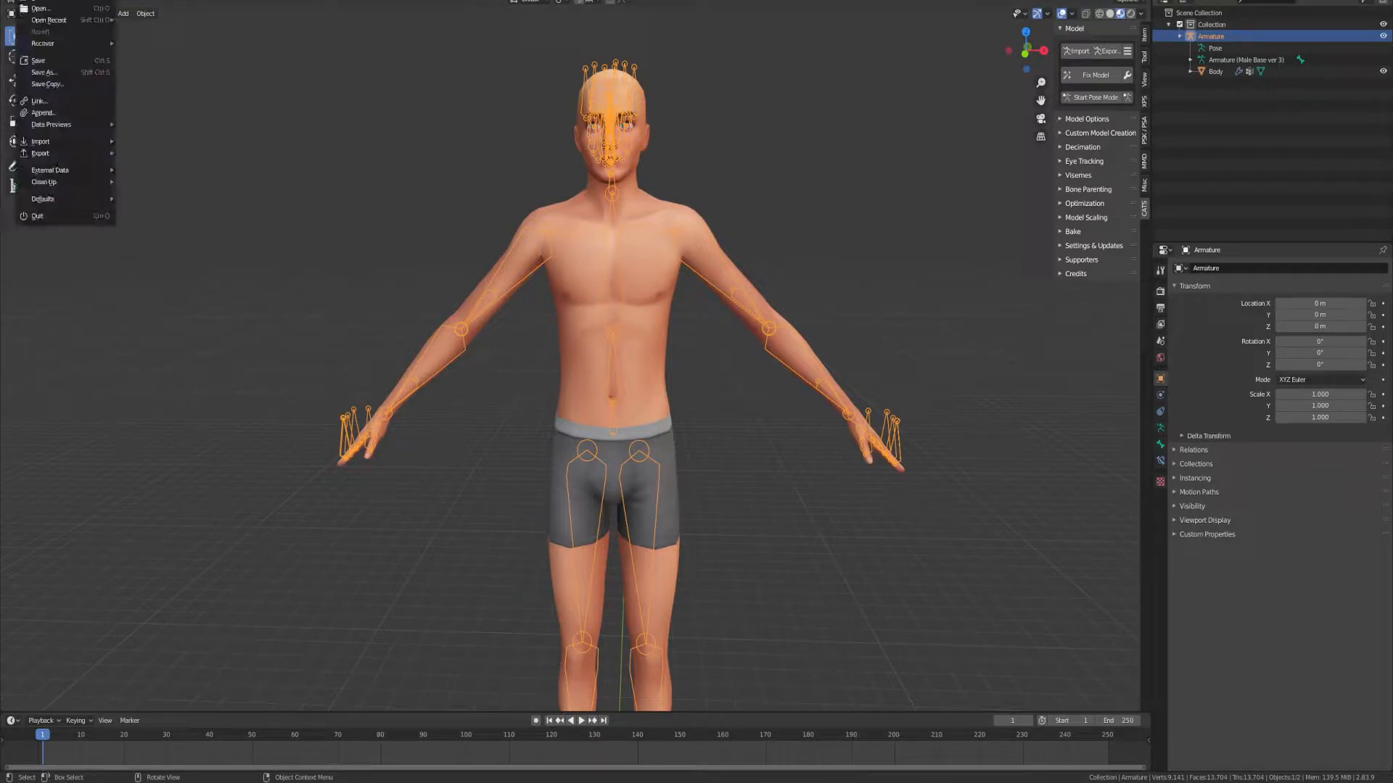
{"action": "mouse_move", "coordinate": [73, 149]}
{"action": "mouse_move", "coordinate": [215, 271]}
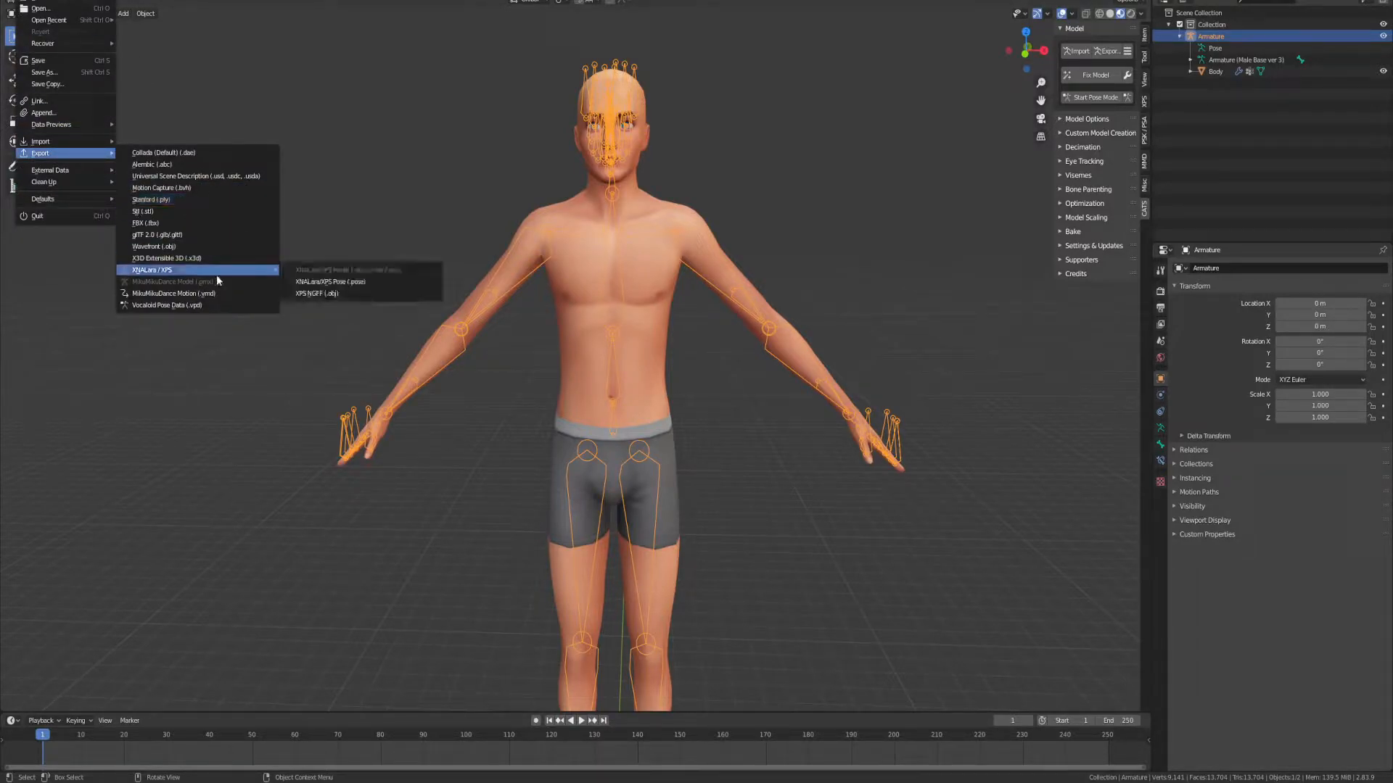
{"action": "left_click", "coordinate": [167, 222]}
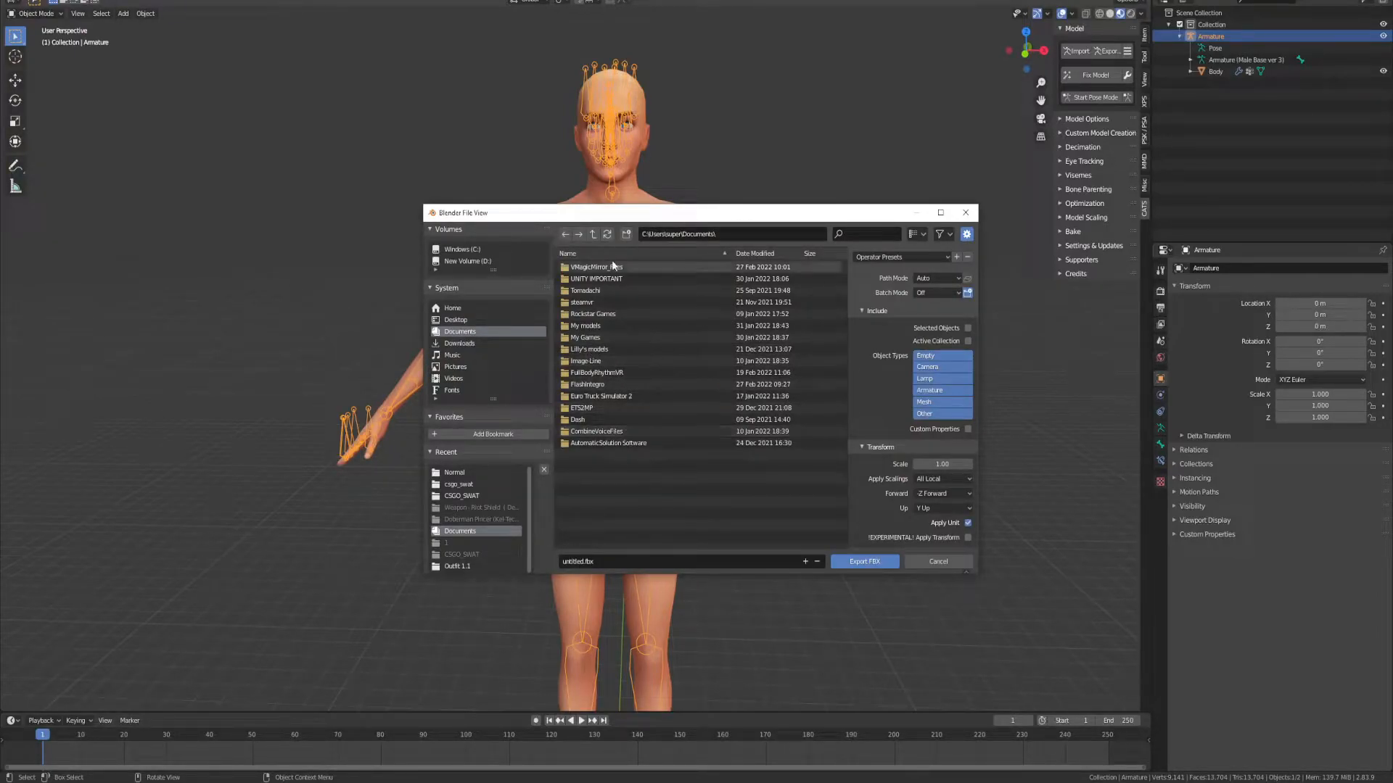
{"action": "left_click", "coordinate": [586, 326]}
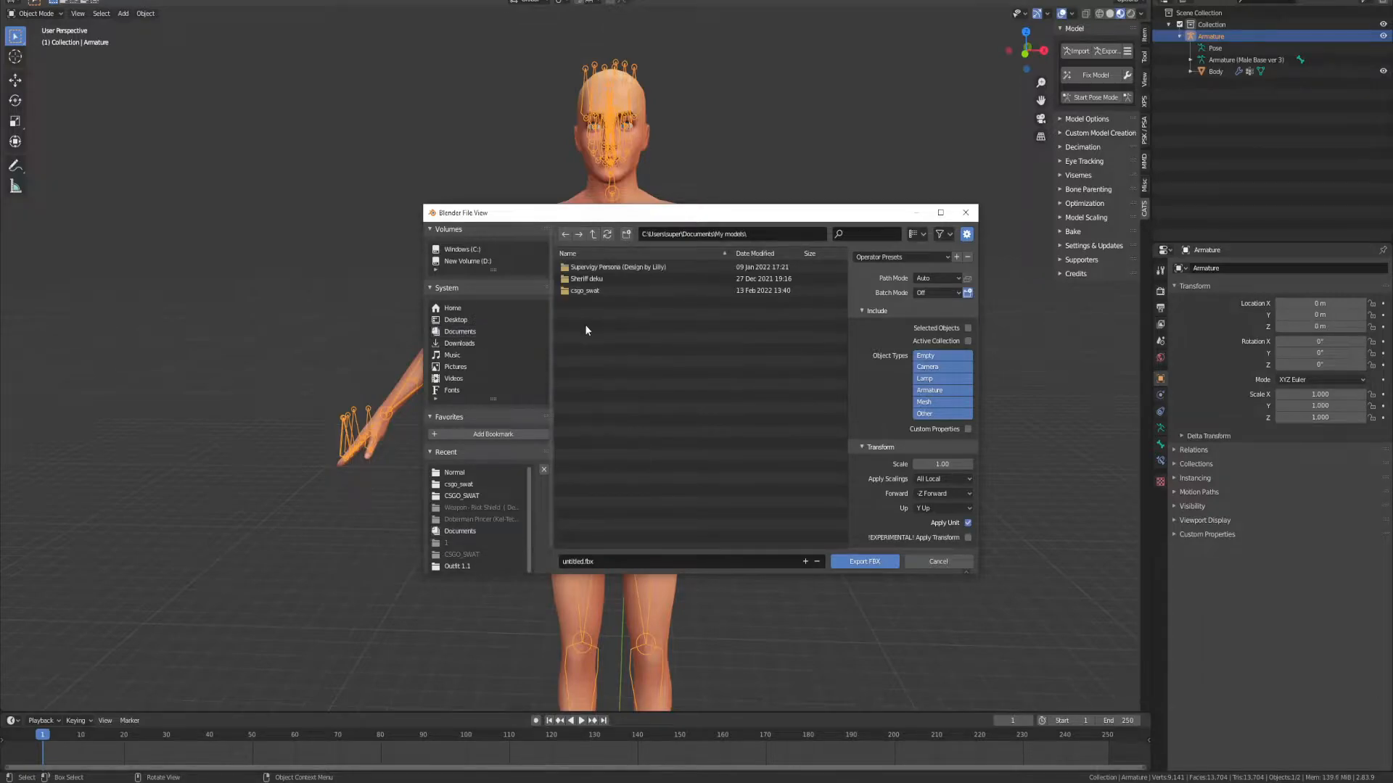
{"action": "left_click", "coordinate": [626, 234]}
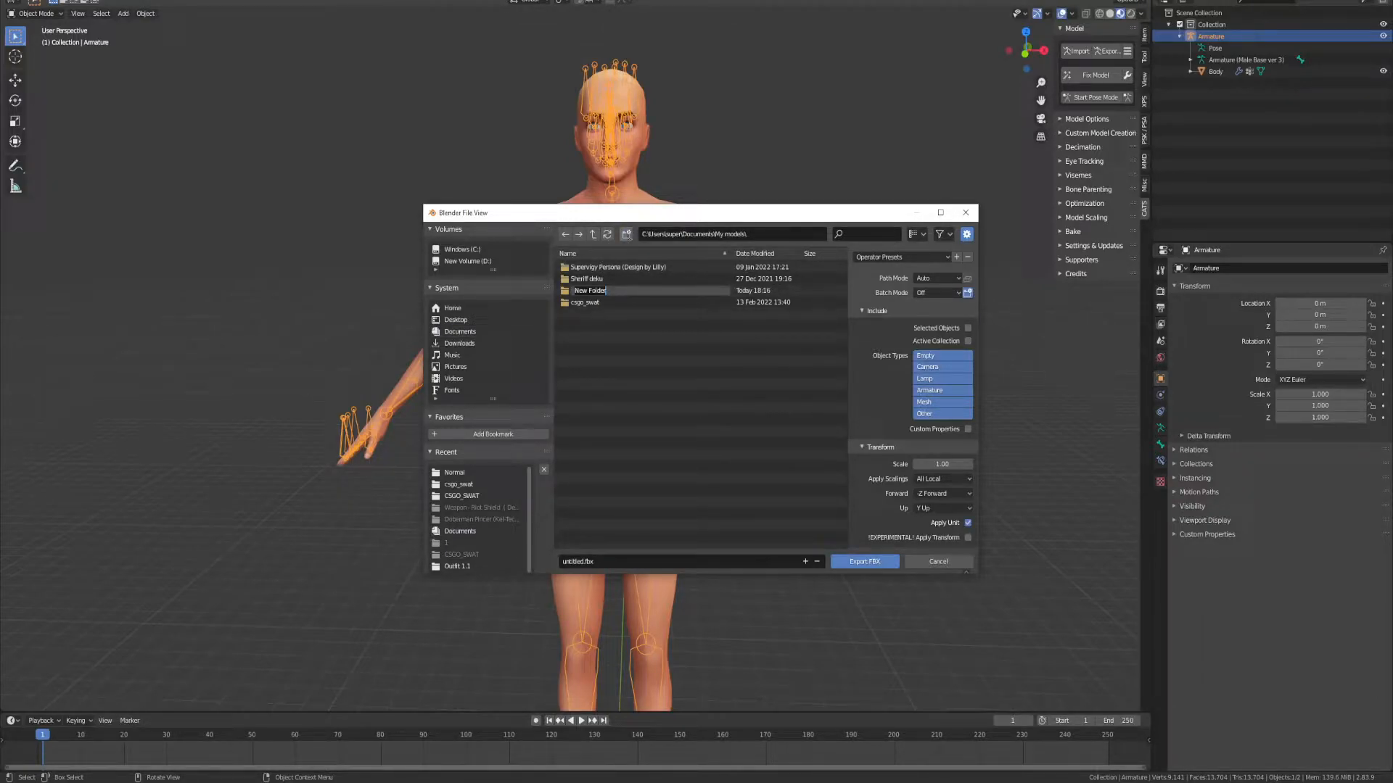
{"action": "type", "text": "Ne"}
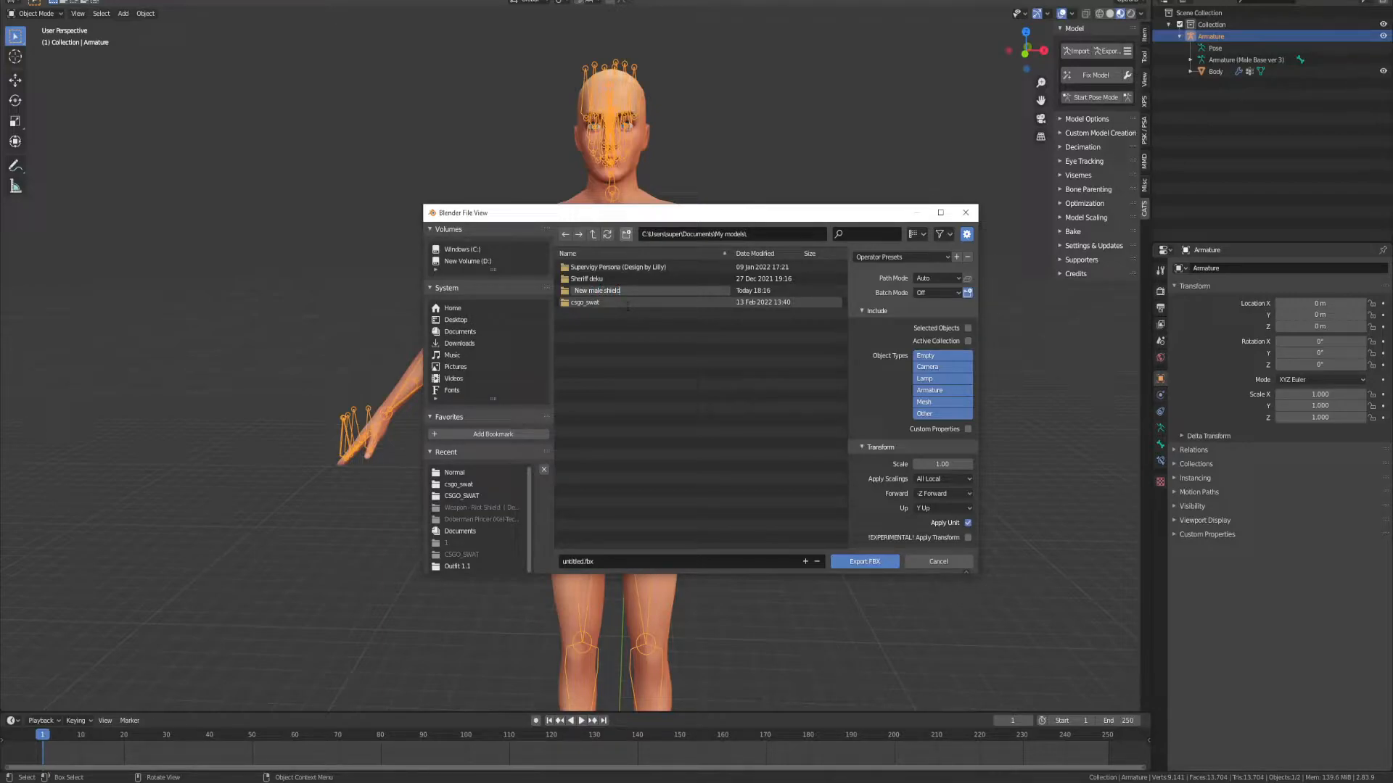
{"action": "key", "text": "Return"}
{"action": "double_click", "coordinate": [587, 290]}
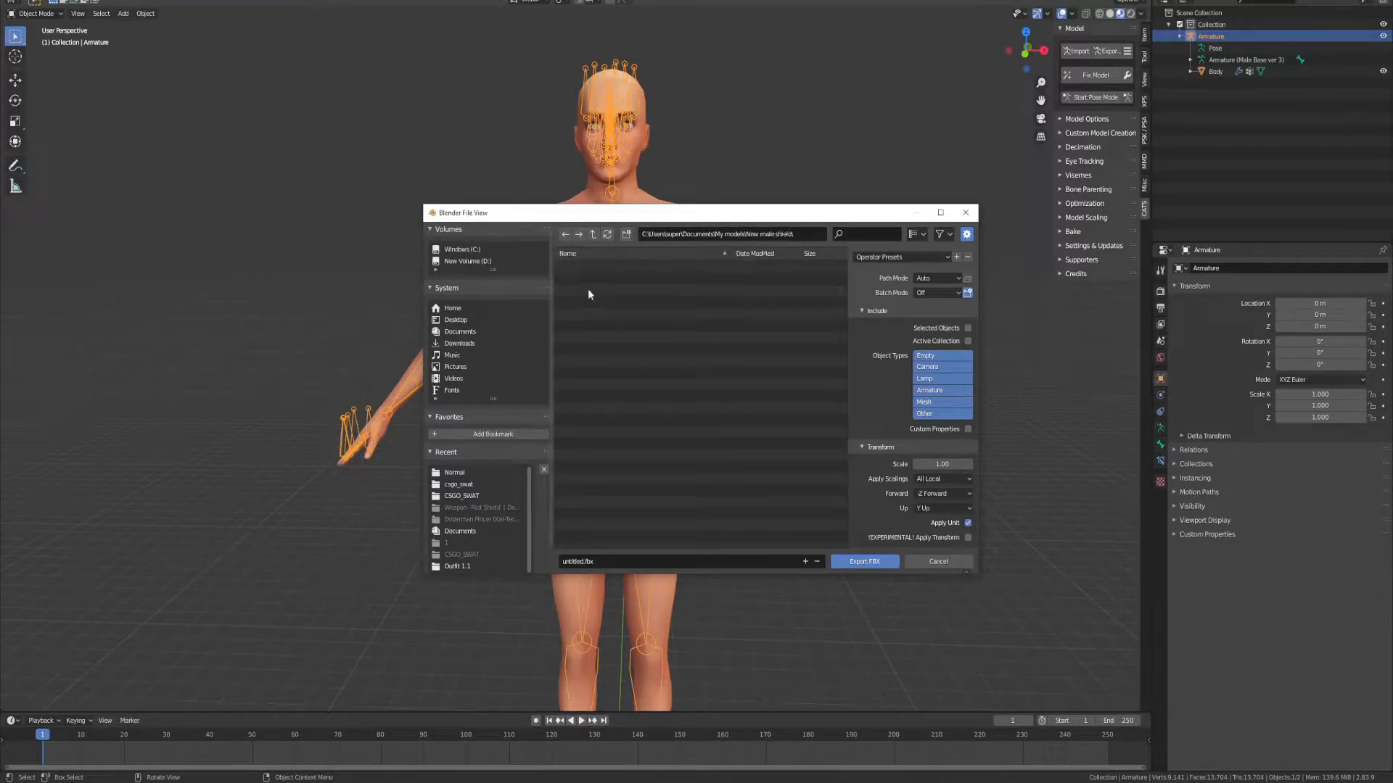
Step: Name the export file male shield and export the model as FBX
{"action": "left_click", "coordinate": [610, 564]}
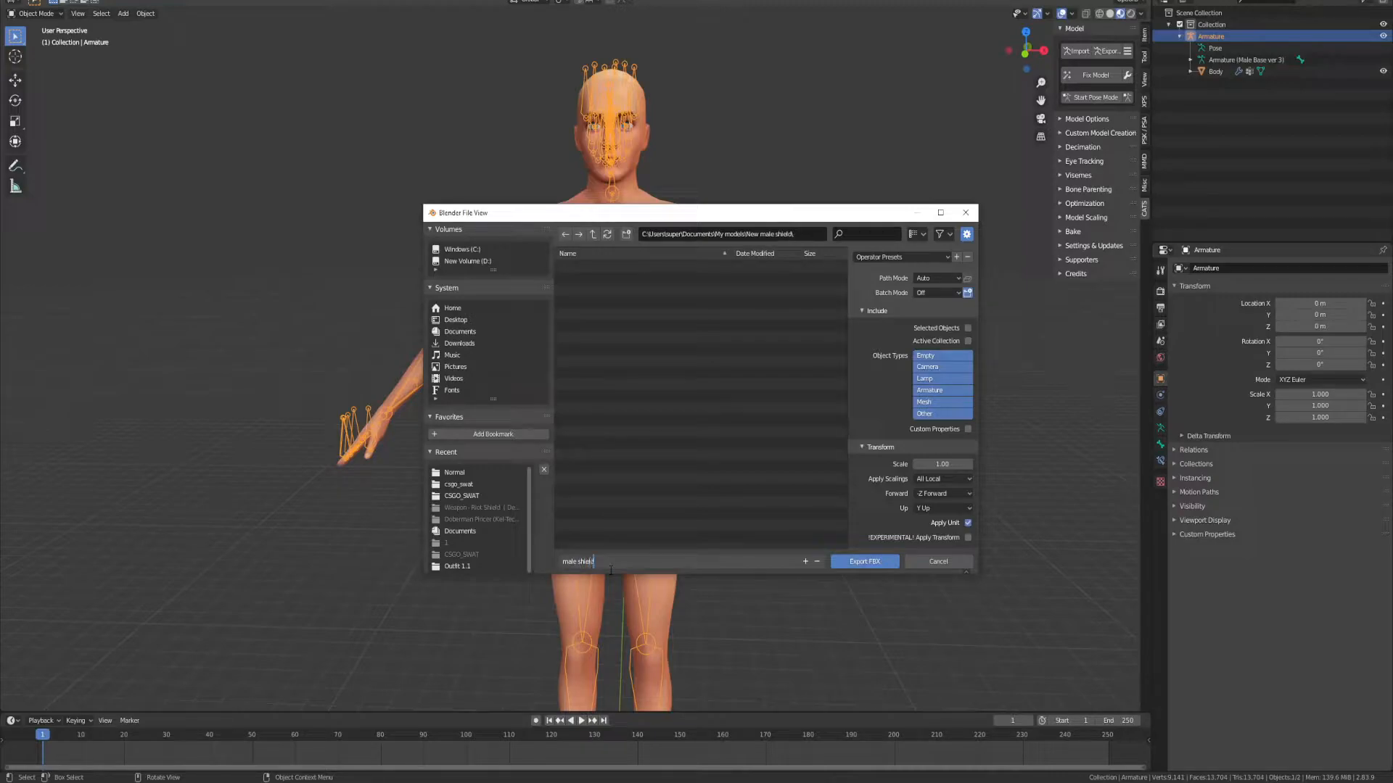
{"action": "type", "text": "male shield"}
{"action": "key", "text": "Return"}
{"action": "left_click", "coordinate": [861, 567]}
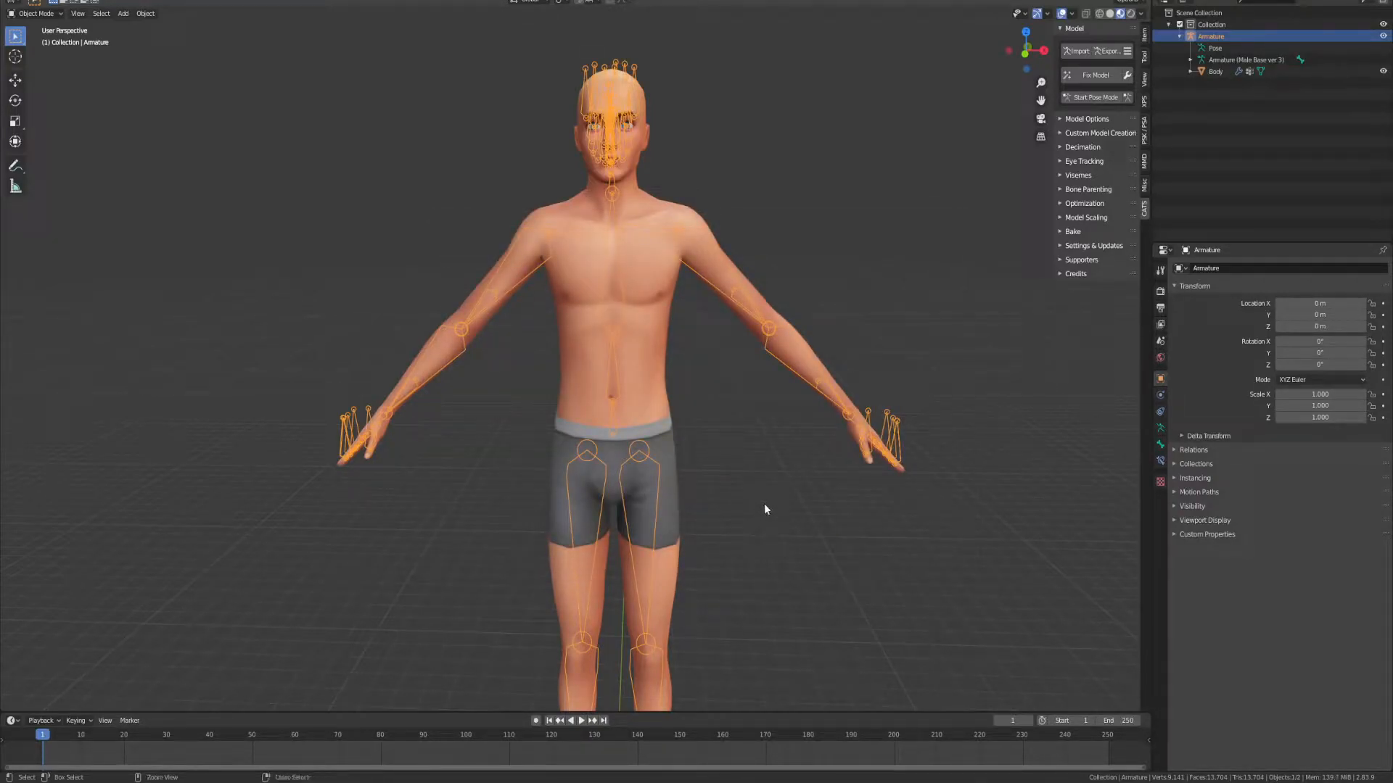
Step: Save the Blender project as new male in the New male shield folder
{"action": "key", "text": "ctrl+s"}
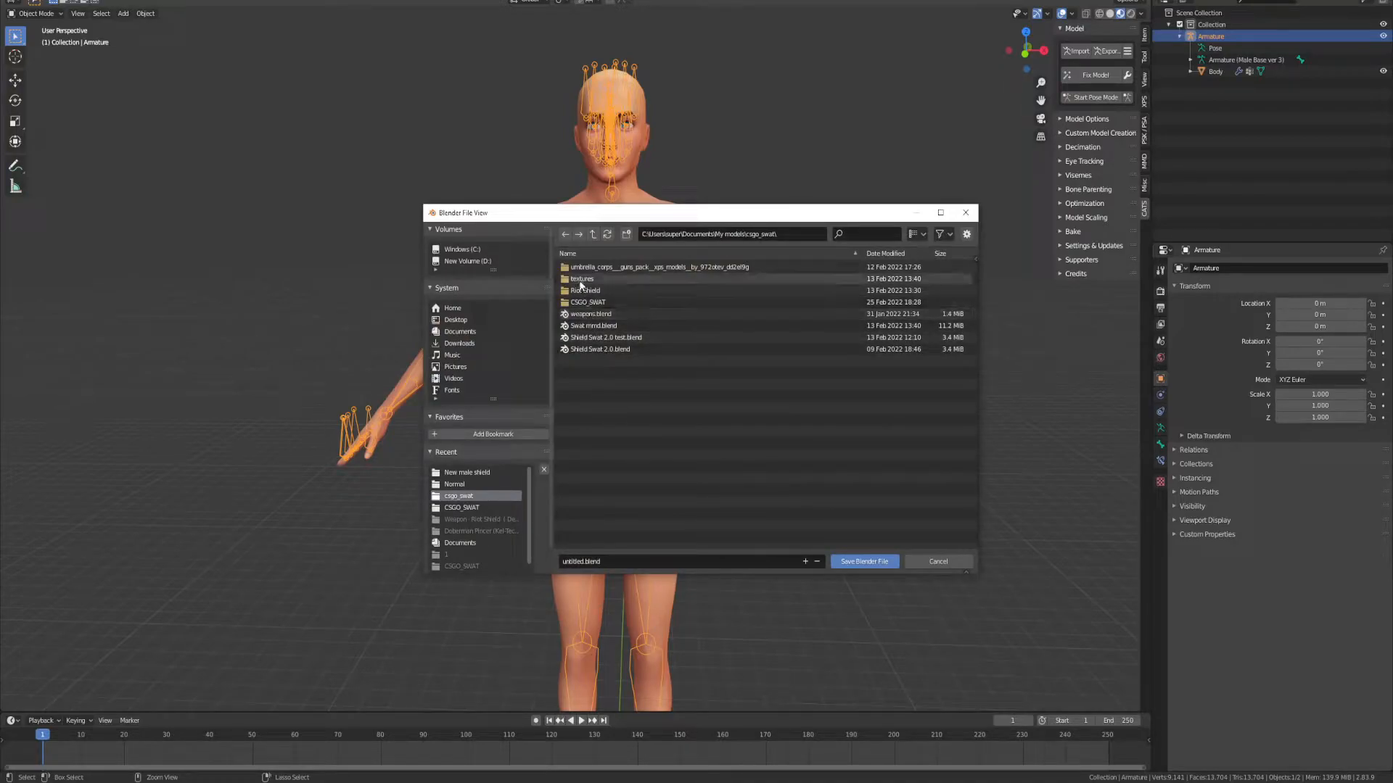
{"action": "left_click", "coordinate": [594, 234]}
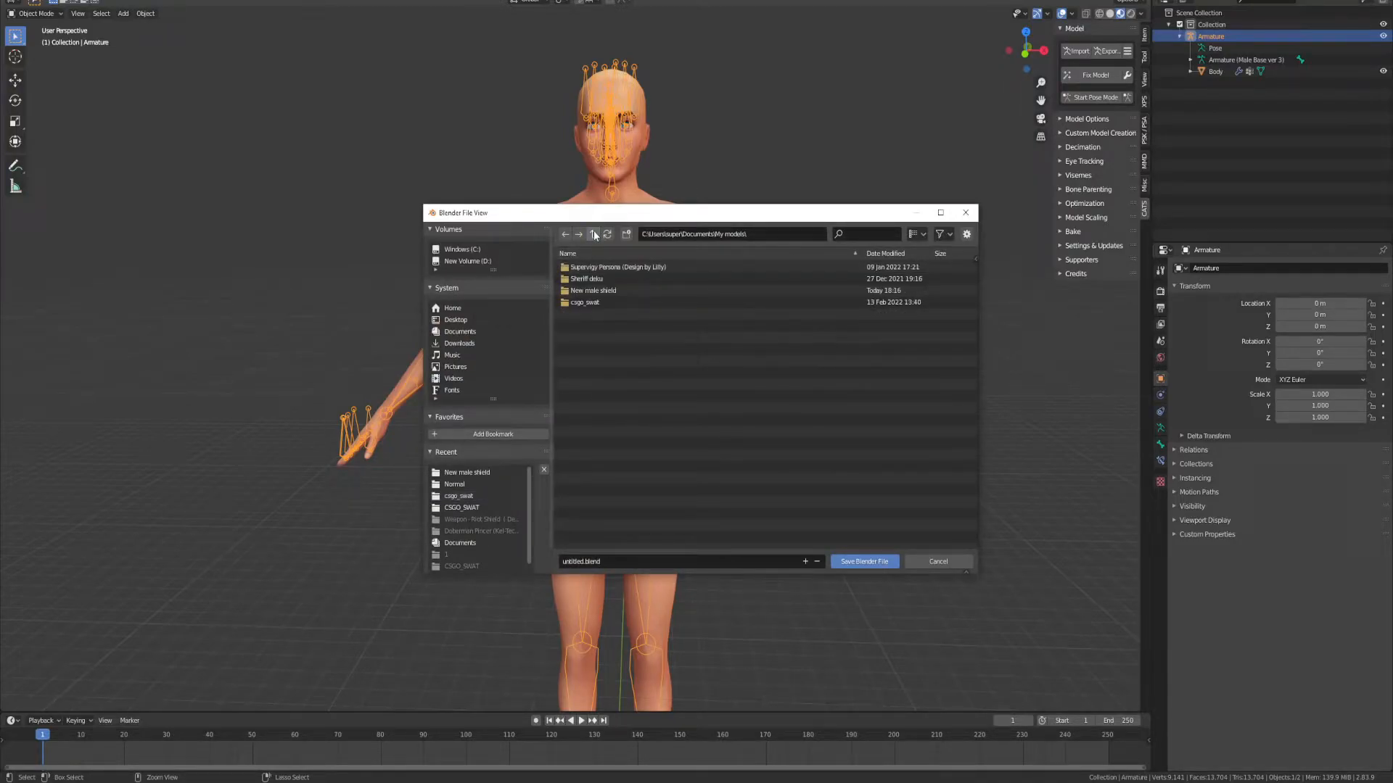
{"action": "double_click", "coordinate": [591, 291]}
{"action": "left_click", "coordinate": [599, 567]}
{"action": "type", "text": "new male"}
{"action": "key", "text": "Return"}
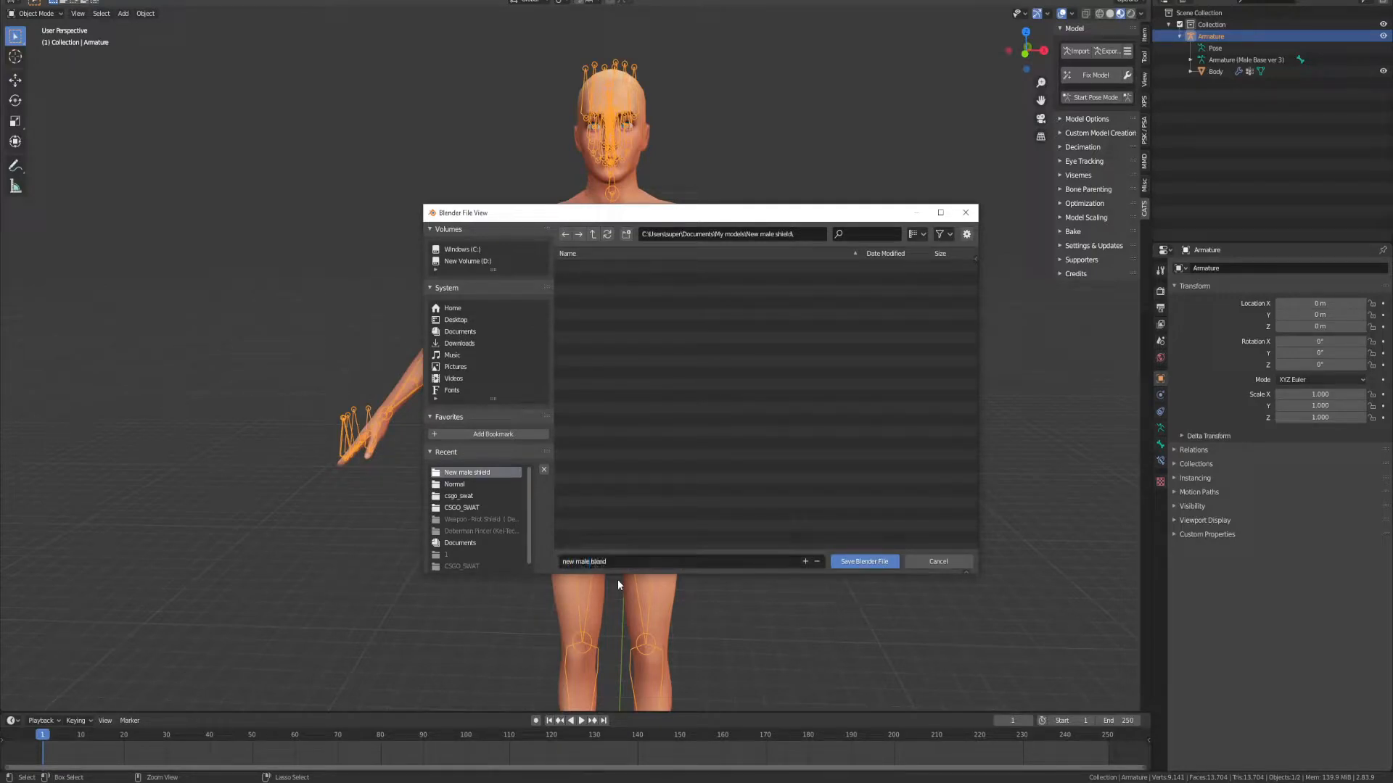
{"action": "left_click", "coordinate": [847, 562]}
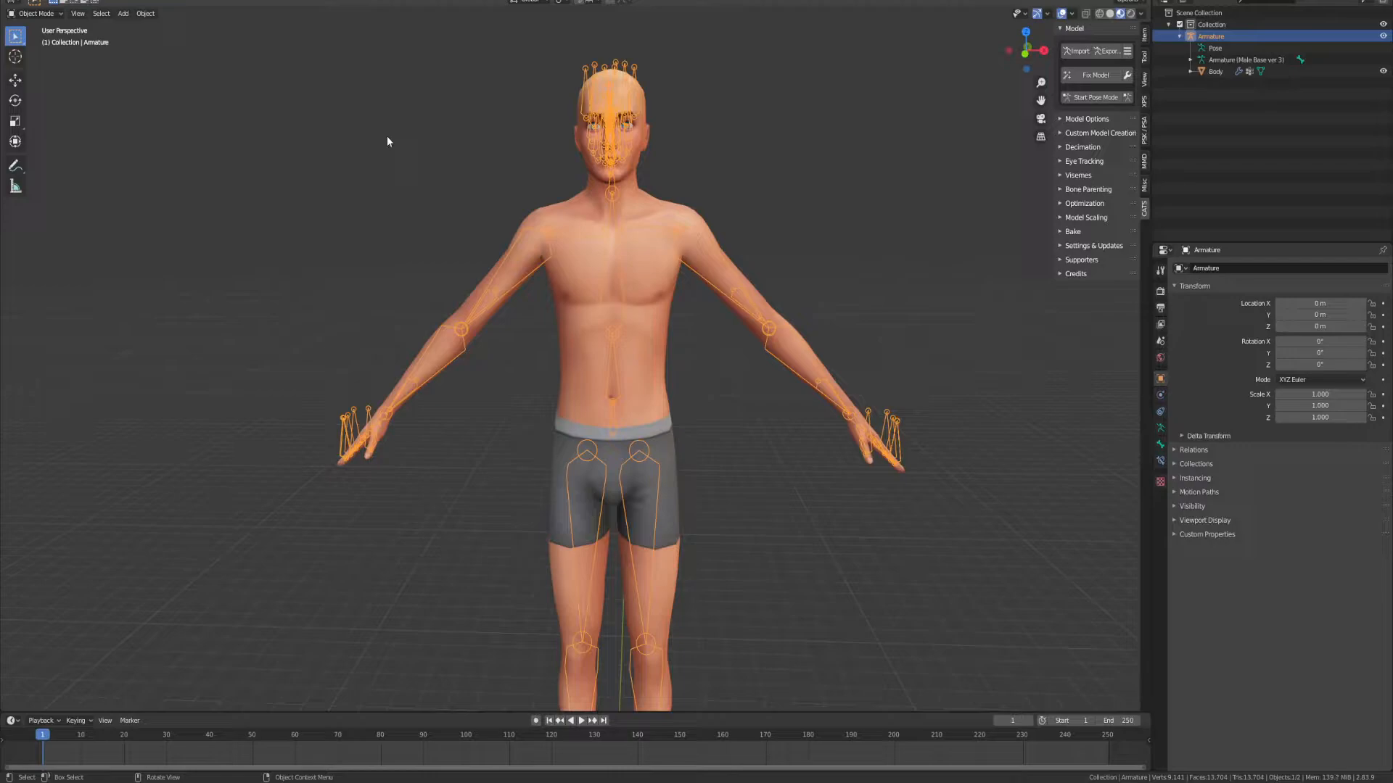
{"action": "key", "text": "ctrl+s"}
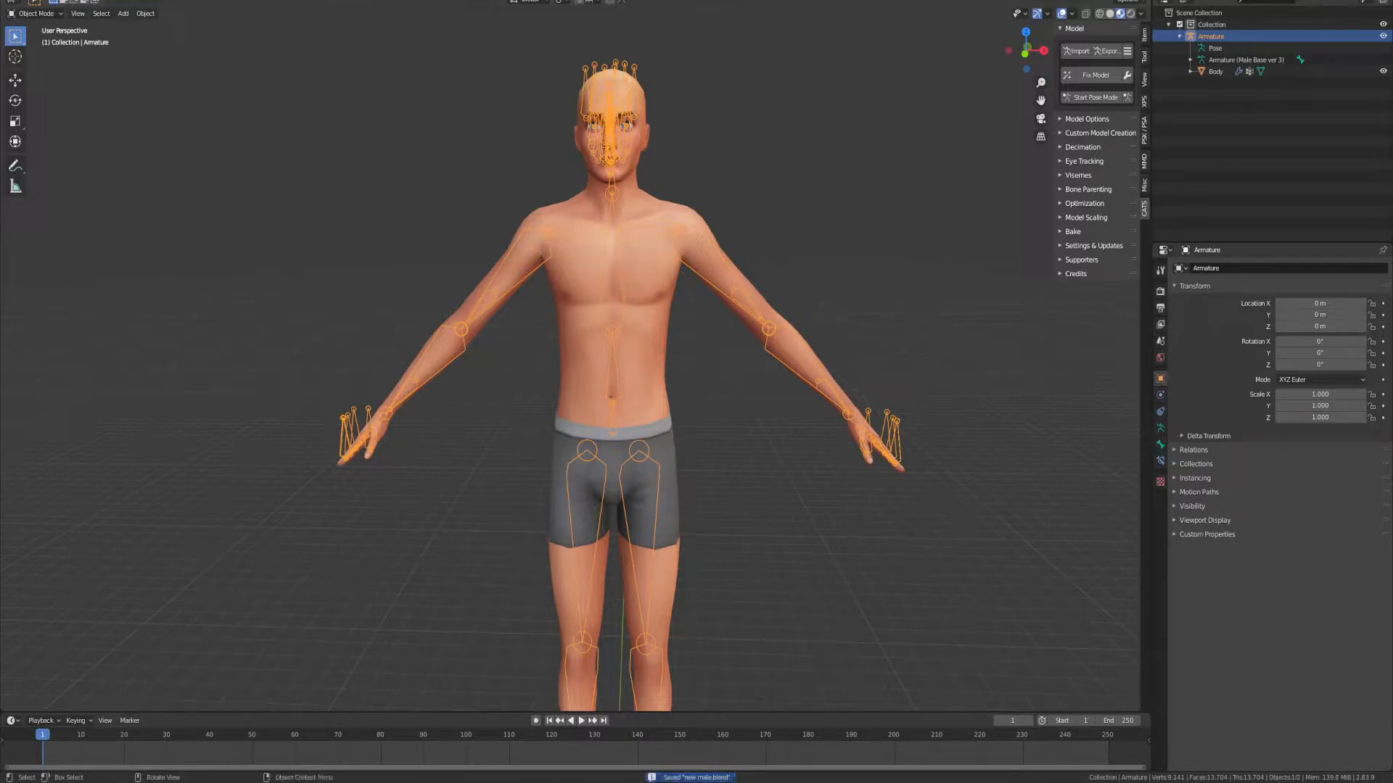
Step: Open a second Blender window and delete the default cube, camera and light
{"action": "key", "text": "super"}
{"action": "left_click", "coordinate": [265, 638]}
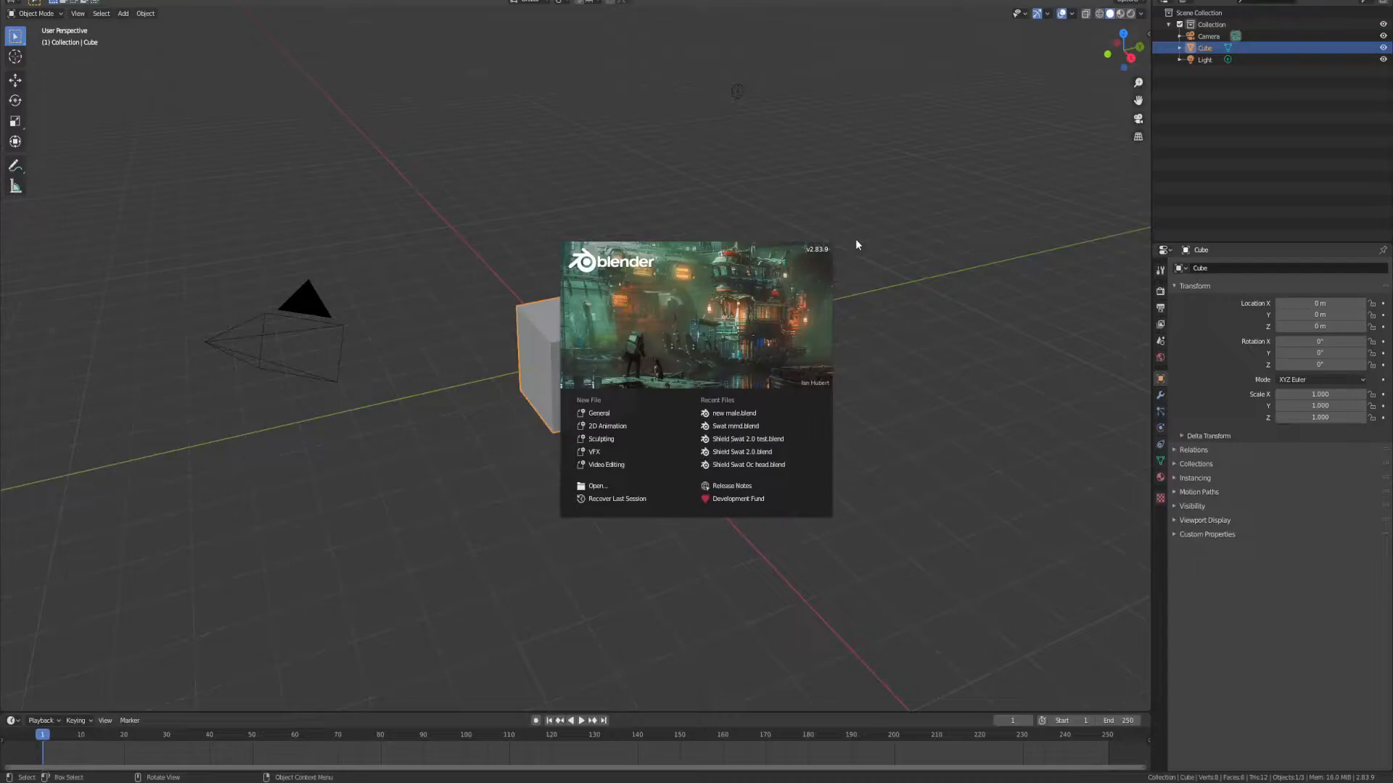
{"action": "left_click", "coordinate": [892, 232]}
{"action": "left_click_drag", "start_coordinate": [818, 89], "coordinate": [120, 458]}
{"action": "key", "text": "Delete"}
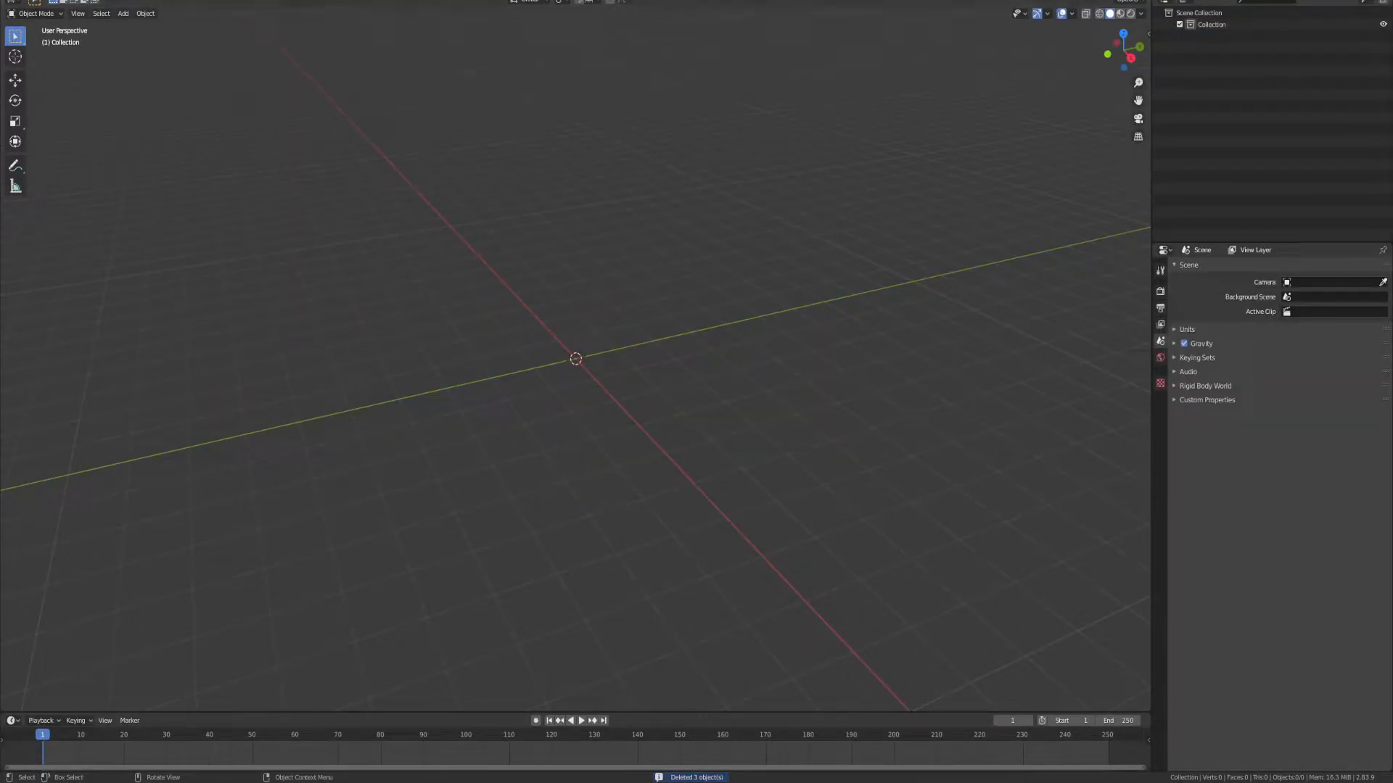
Step: Import the MikuMikuDance model sheriff3.pmx from the Sheriff folder inside My models\Sheriff deku
{"action": "left_click", "coordinate": [27, 1]}
{"action": "mouse_move", "coordinate": [95, 142]}
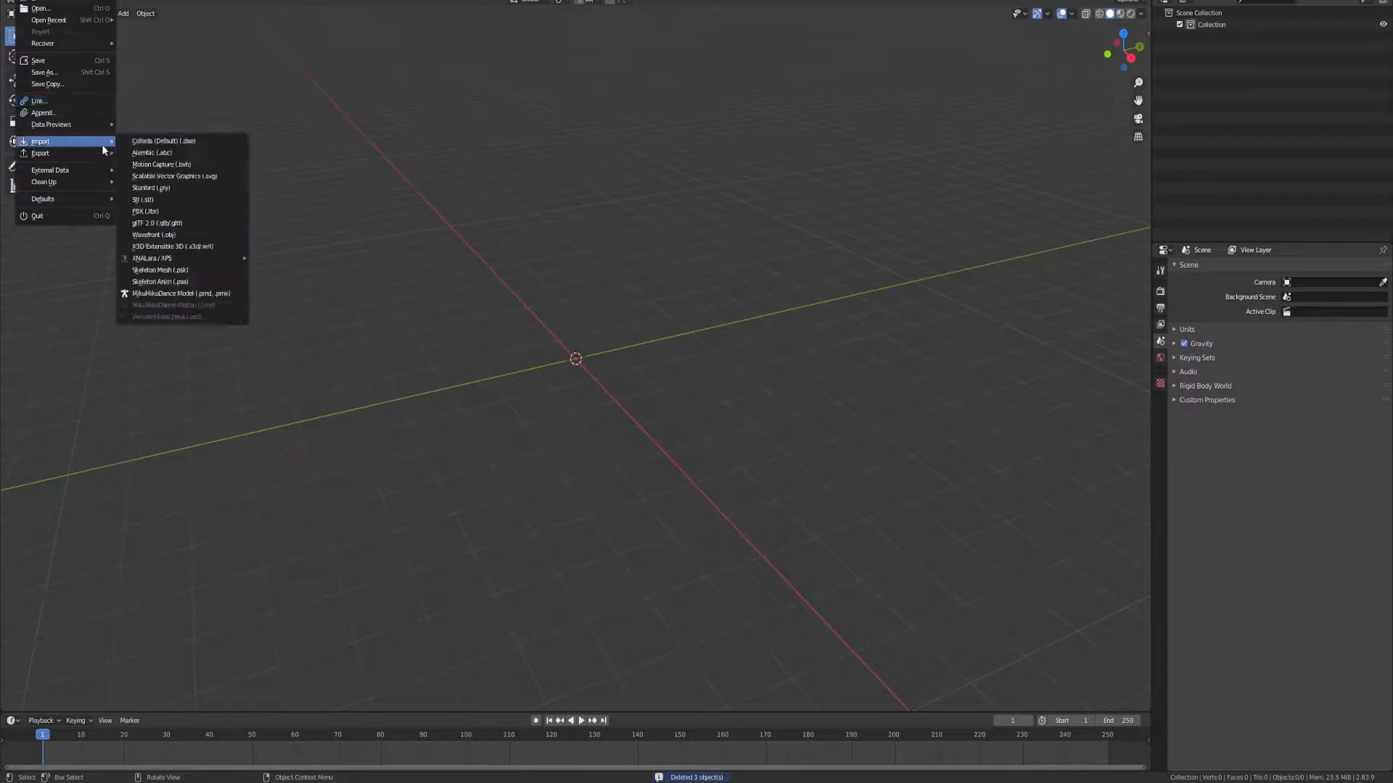
{"action": "left_click", "coordinate": [176, 293]}
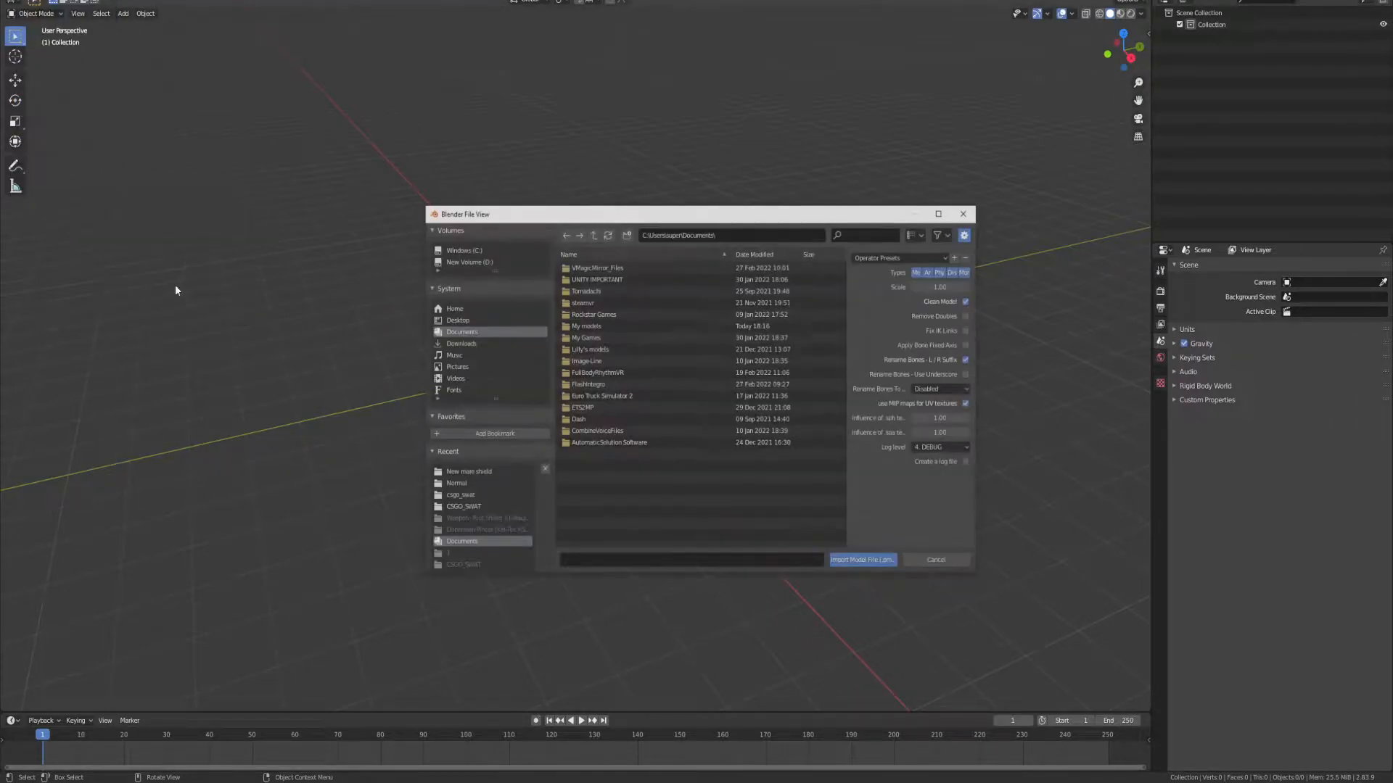
{"action": "double_click", "coordinate": [586, 325]}
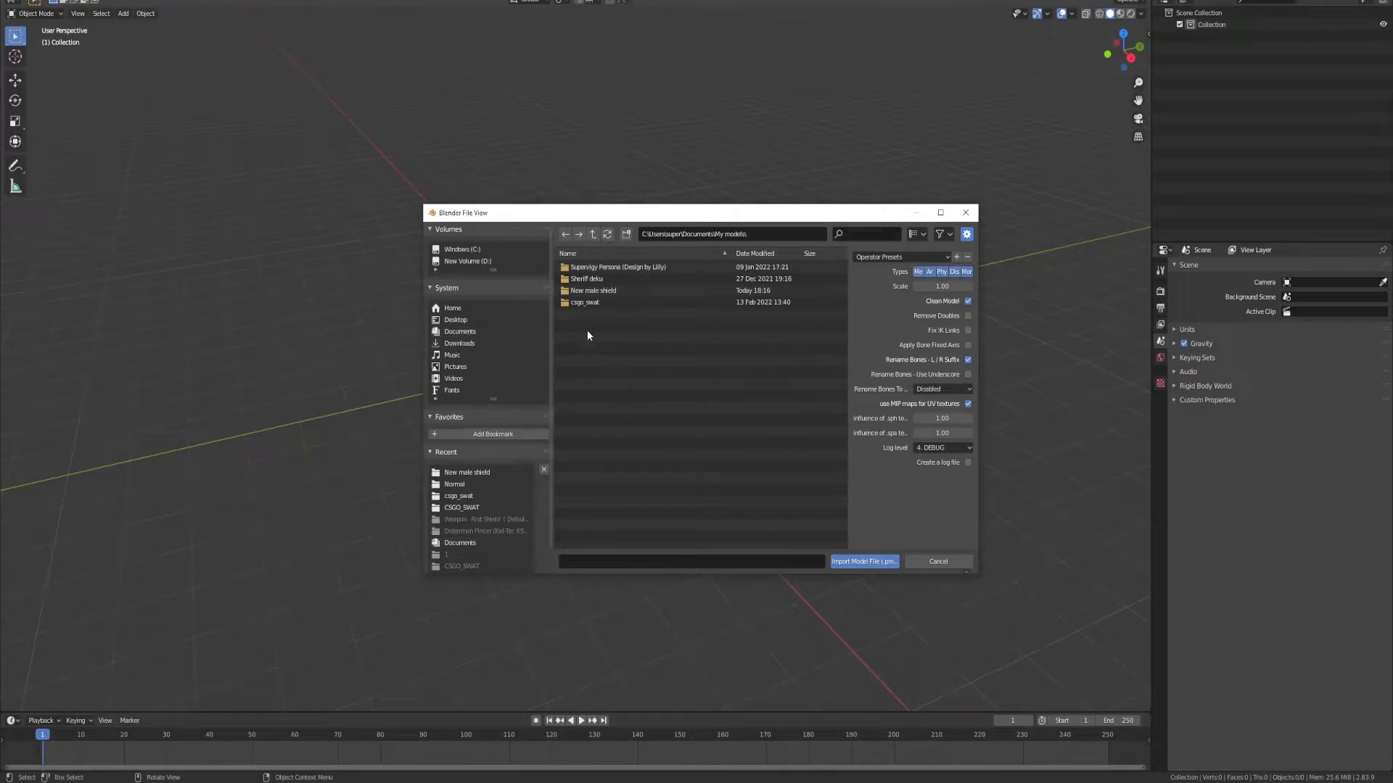
{"action": "double_click", "coordinate": [587, 280]}
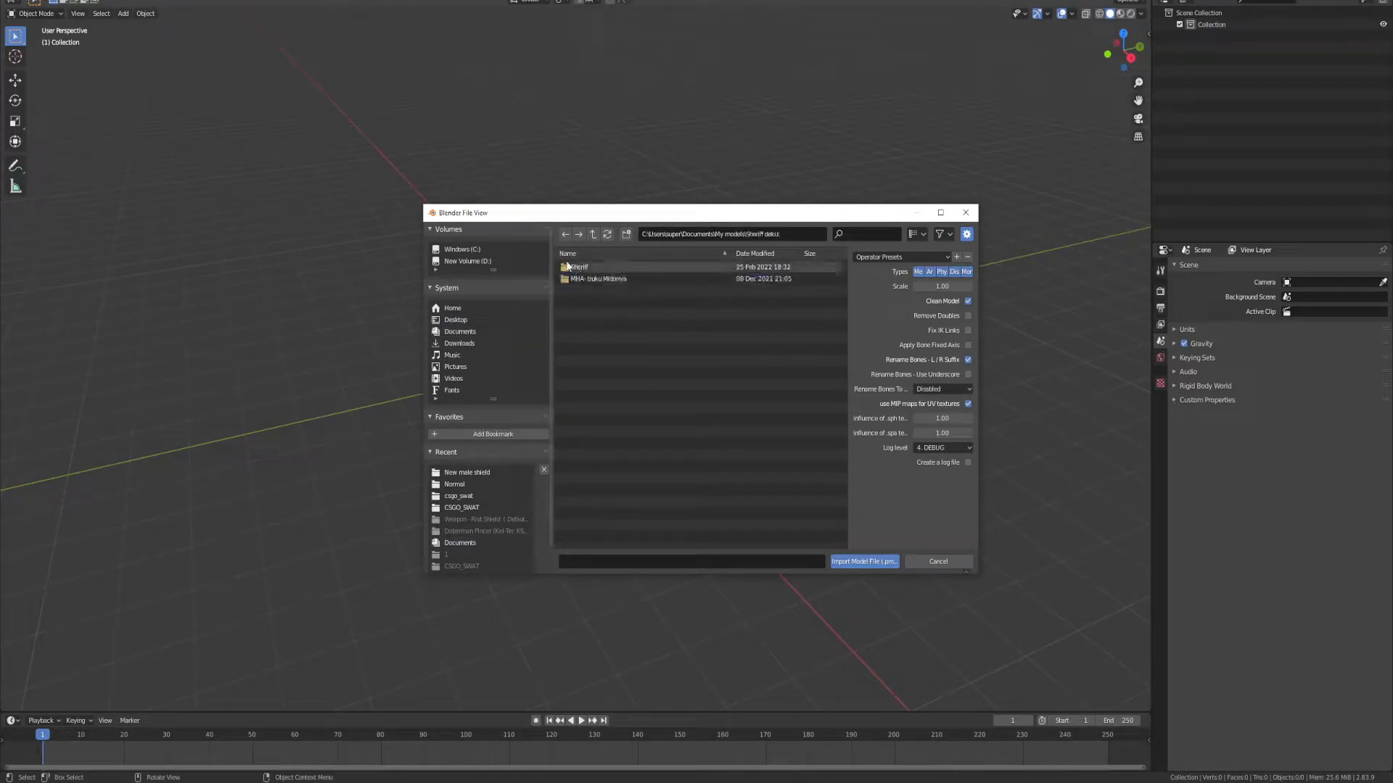
{"action": "double_click", "coordinate": [576, 267]}
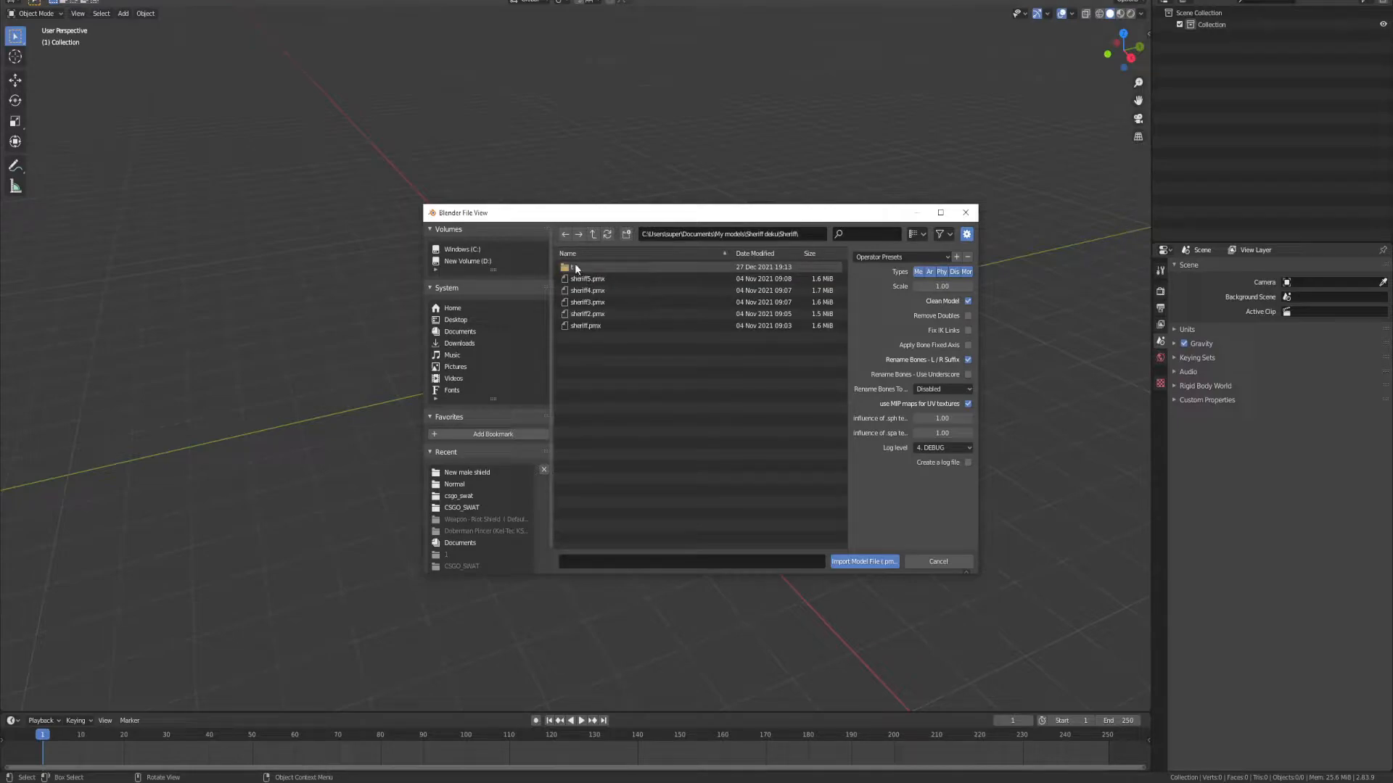
{"action": "double_click", "coordinate": [587, 313]}
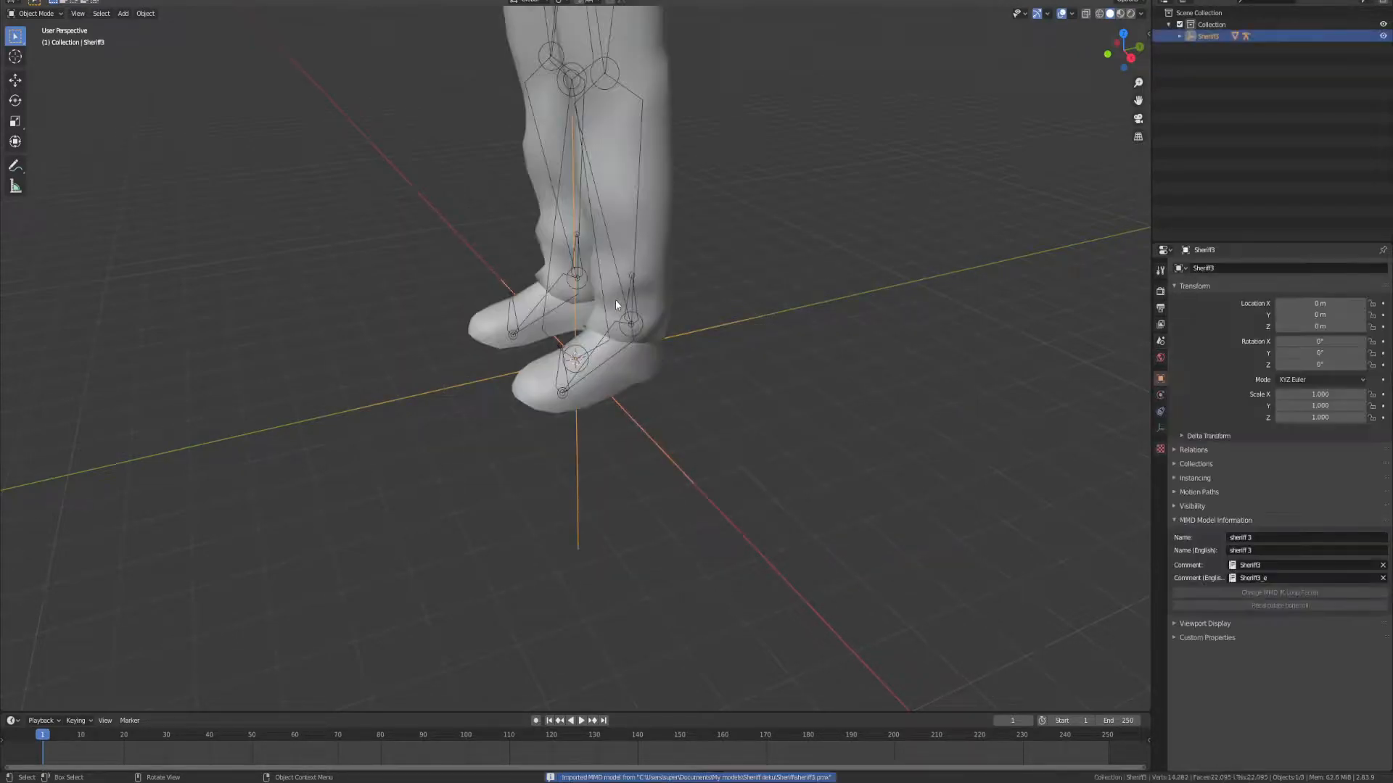
{"action": "middle_click_drag", "start_coordinate": [540, 255], "coordinate": [637, 240]}
{"action": "middle_click_drag", "start_coordinate": [594, 167], "coordinate": [617, 544], "text": "shift"}
{"action": "scroll", "coordinate": [634, 299], "scroll_direction": "down", "scroll_amount": 4}
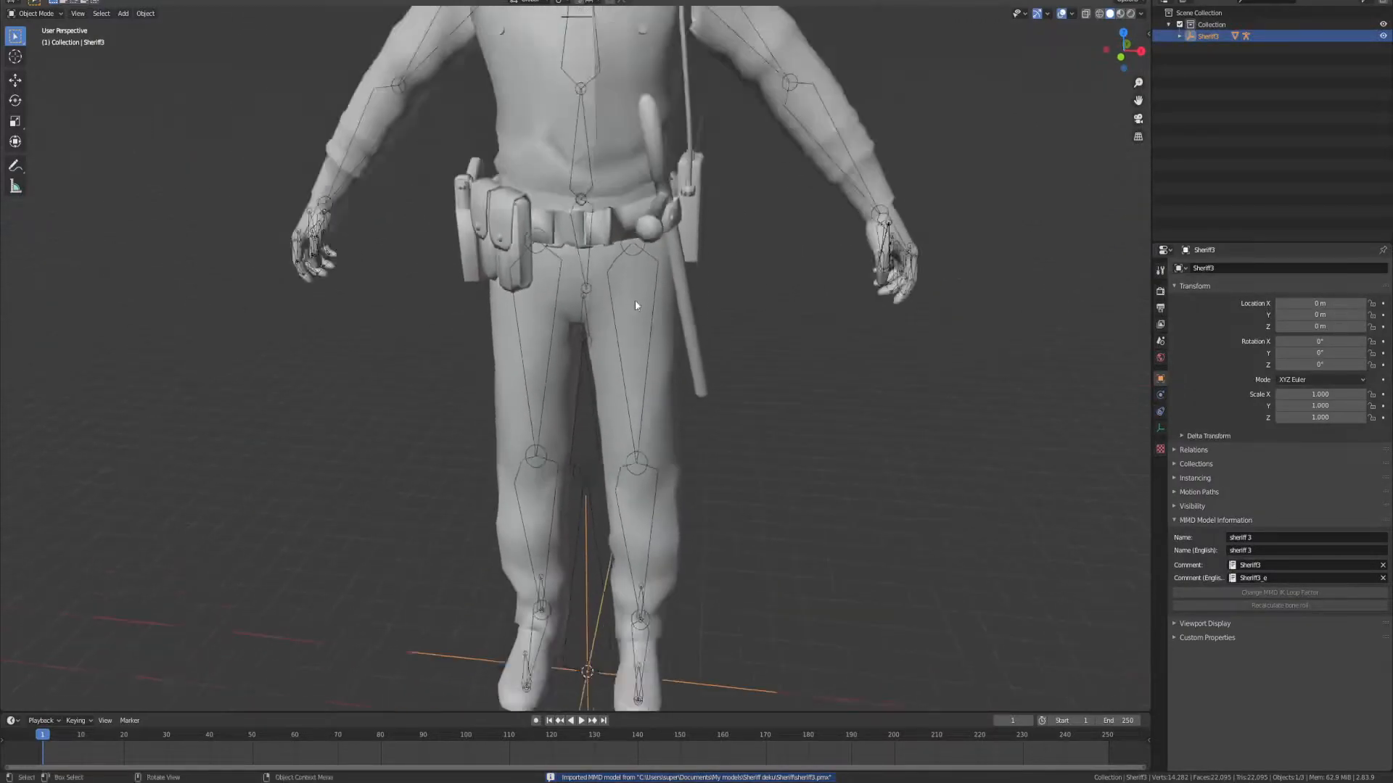
Step: Run the Cats Fix Model operation on the imported sheriff model
{"action": "scroll", "coordinate": [629, 229], "scroll_direction": "up", "scroll_amount": 2}
{"action": "middle_click_drag", "start_coordinate": [637, 143], "coordinate": [655, 332], "text": "shift"}
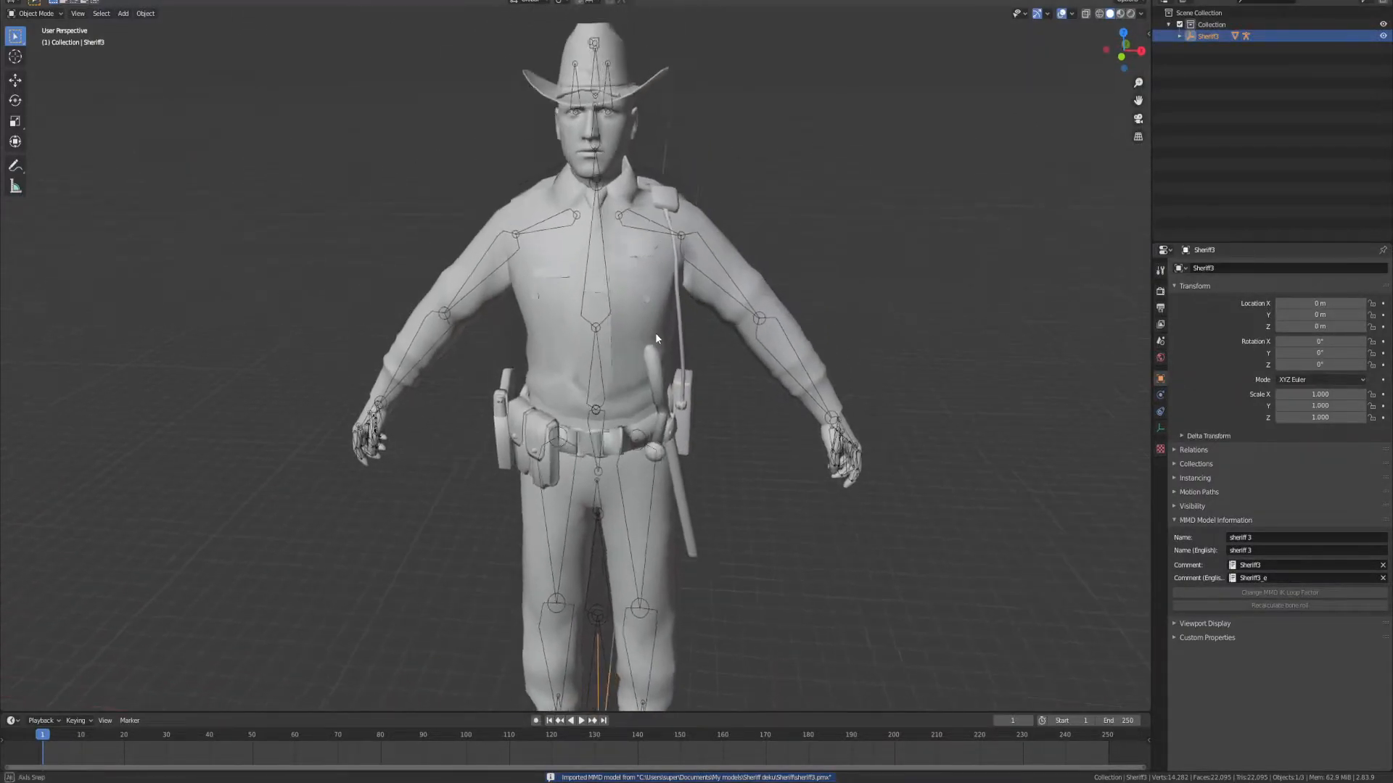
{"action": "key", "text": "n"}
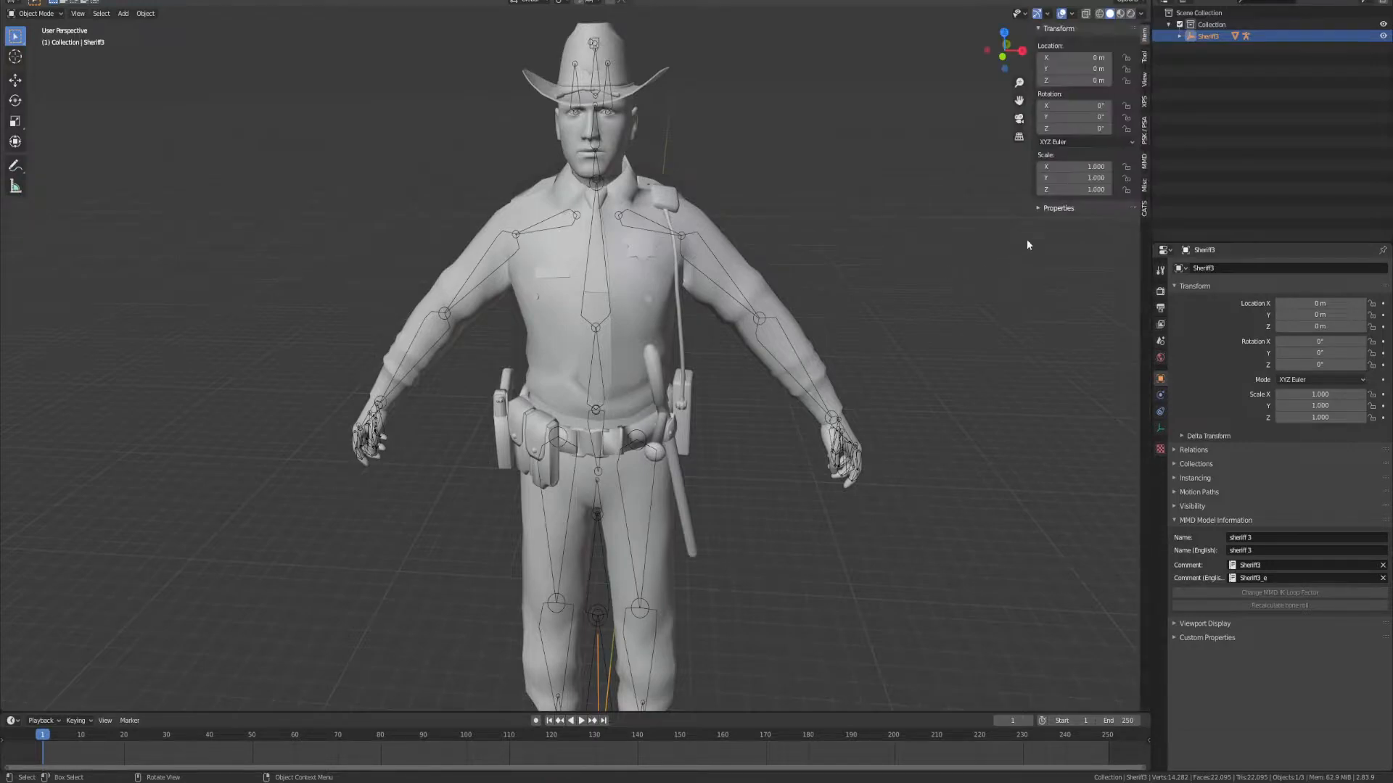
{"action": "left_click", "coordinate": [1144, 208]}
{"action": "left_click", "coordinate": [1039, 260]}
{"action": "left_click", "coordinate": [1038, 274]}
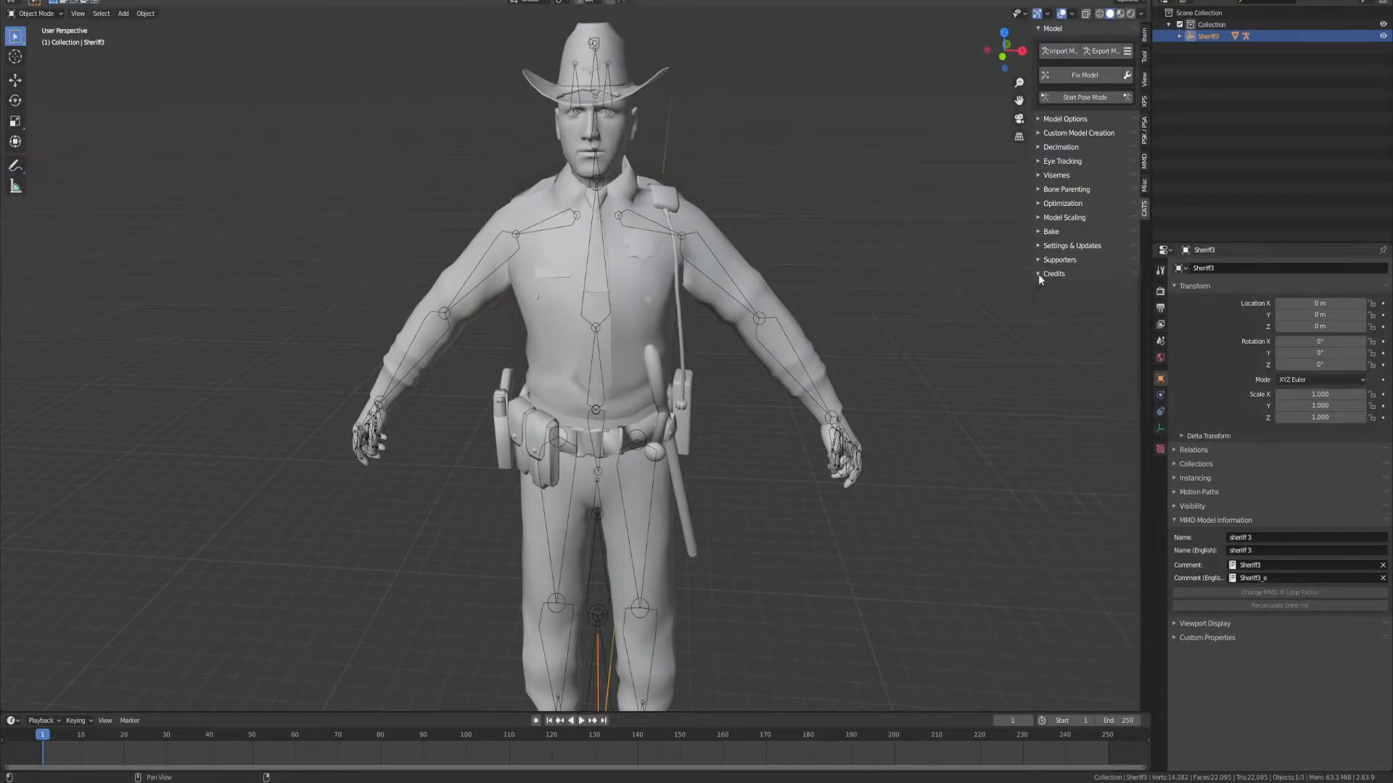
{"action": "key", "text": "n"}
{"action": "key", "text": "n"}
{"action": "key", "text": "n"}
{"action": "key", "text": "n"}
{"action": "key", "text": "n"}
{"action": "key", "text": "n"}
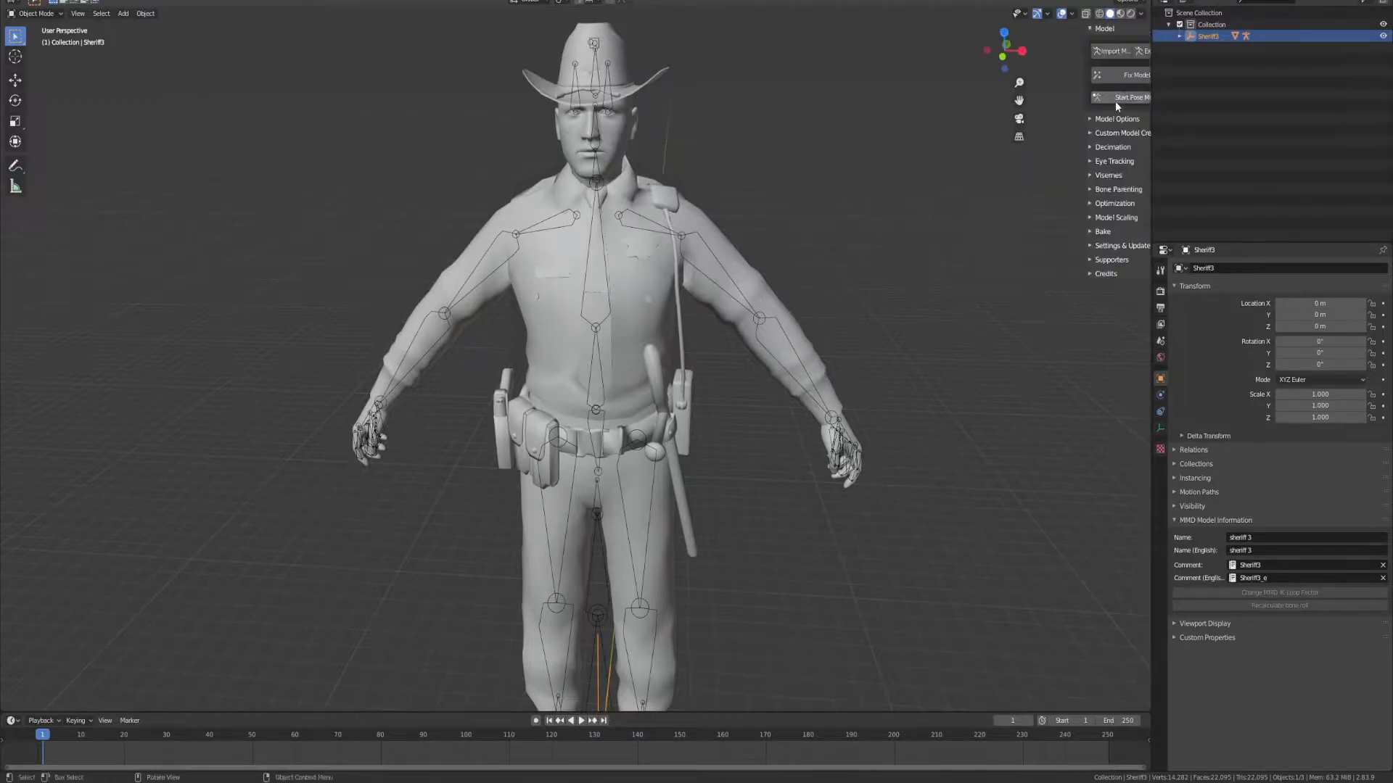
{"action": "left_click", "coordinate": [1085, 81]}
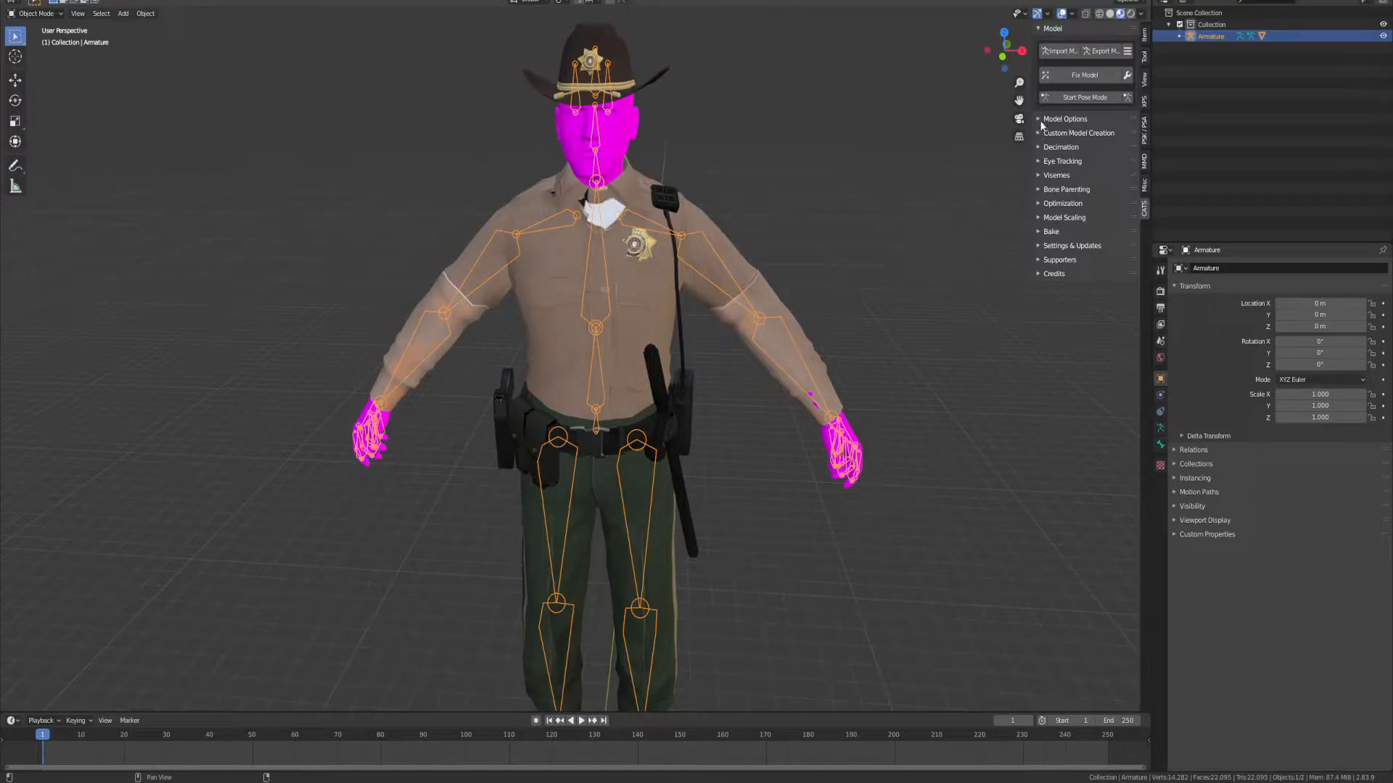
Step: Hide the armature and separate the Body mesh by materials with Cats
{"action": "middle_click_drag", "start_coordinate": [816, 221], "coordinate": [937, 162]}
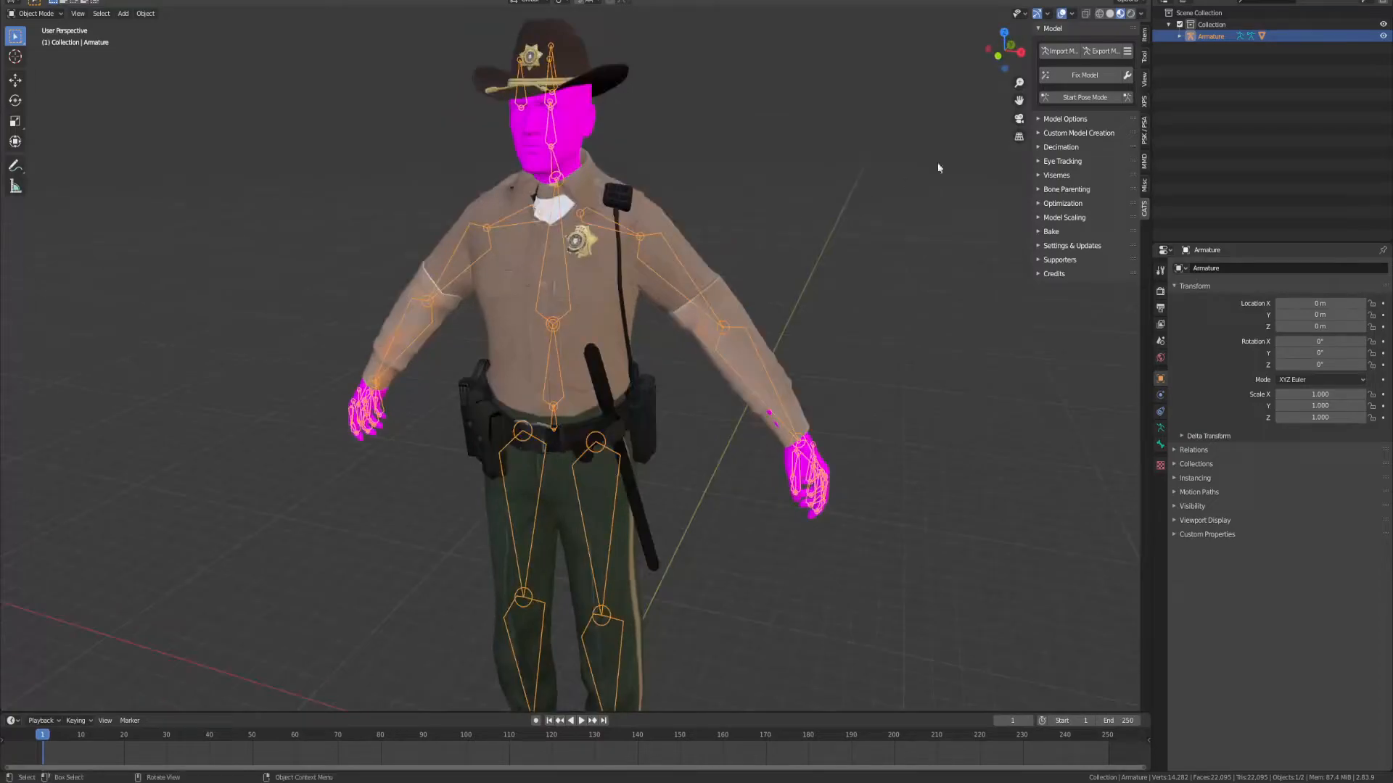
{"action": "left_click", "coordinate": [1039, 120]}
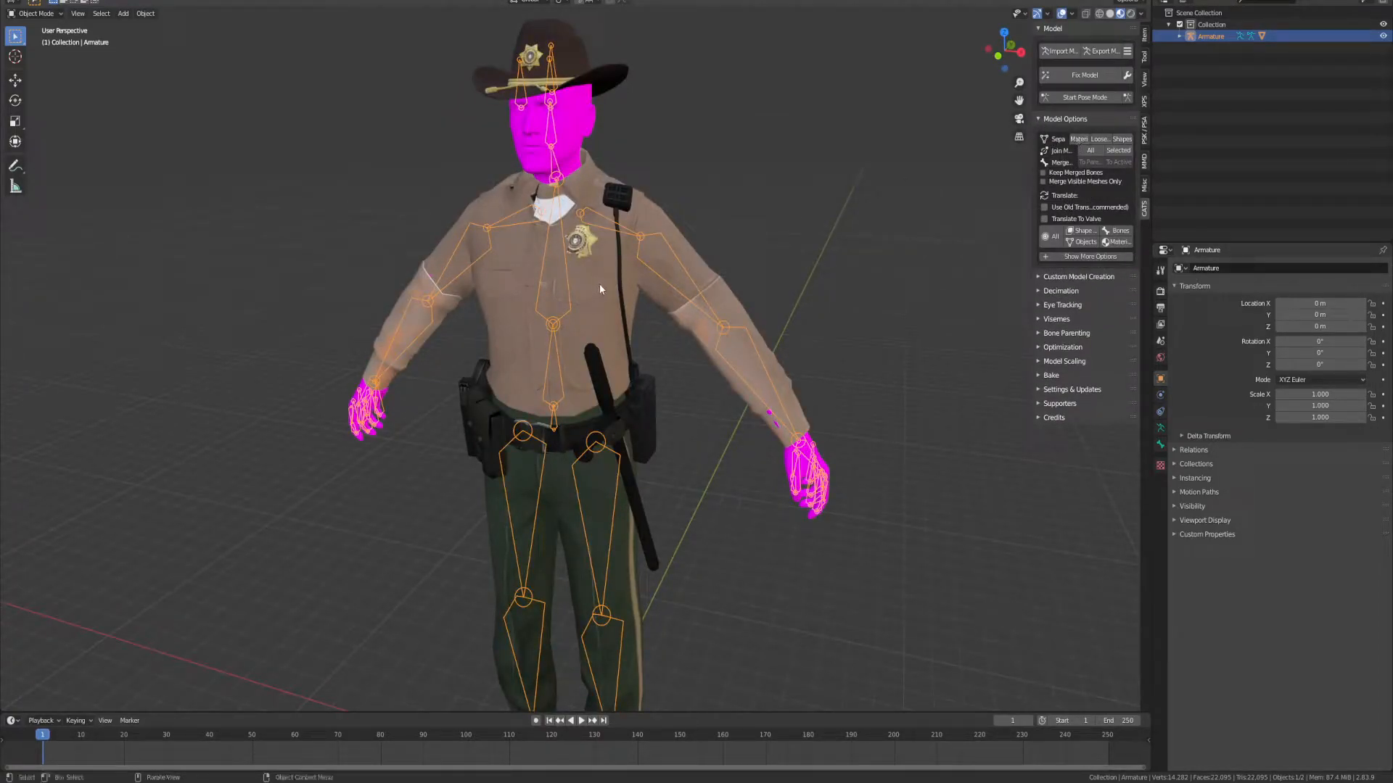
{"action": "left_click", "coordinate": [1180, 36]}
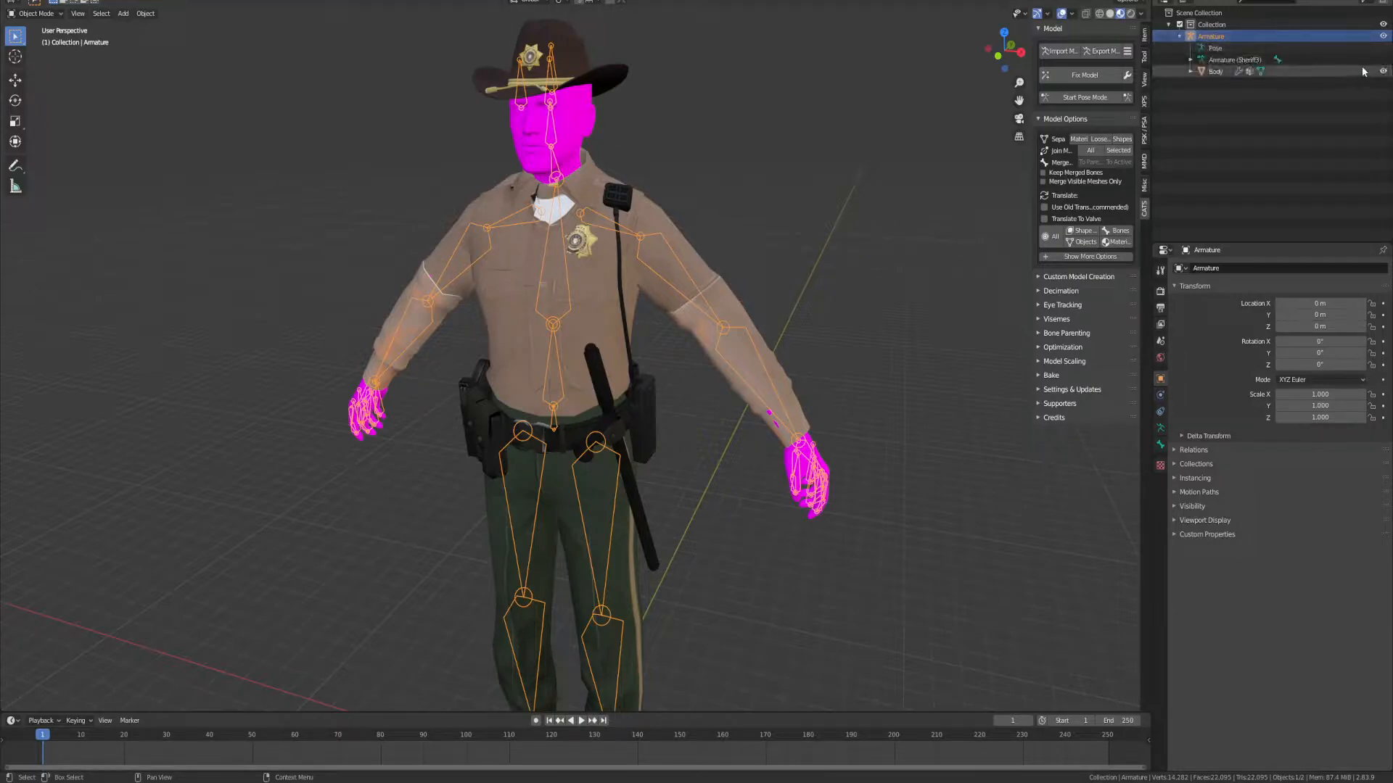
{"action": "left_click", "coordinate": [1382, 35]}
{"action": "scroll", "coordinate": [553, 333], "scroll_direction": "up", "scroll_amount": 5}
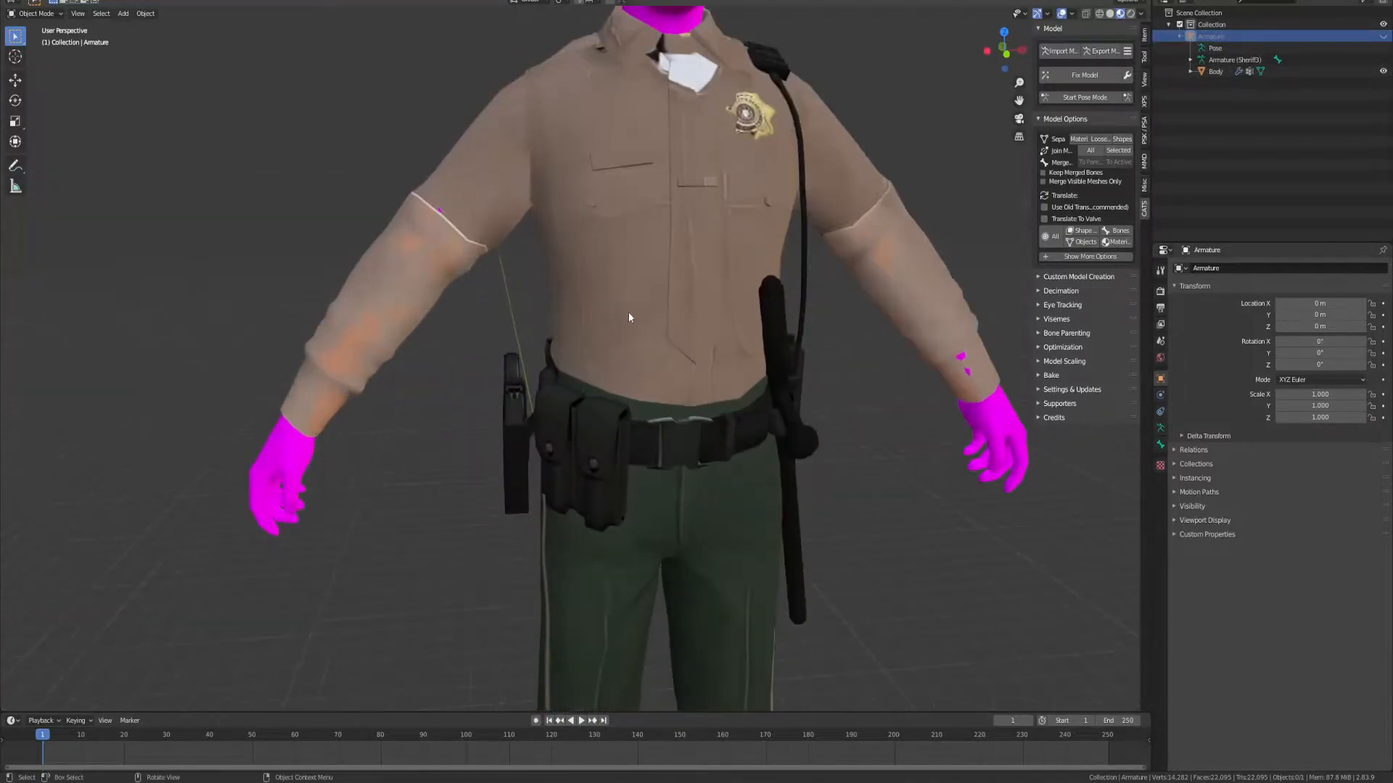
{"action": "left_click", "coordinate": [636, 213]}
{"action": "scroll", "coordinate": [677, 202], "scroll_direction": "down", "scroll_amount": 5}
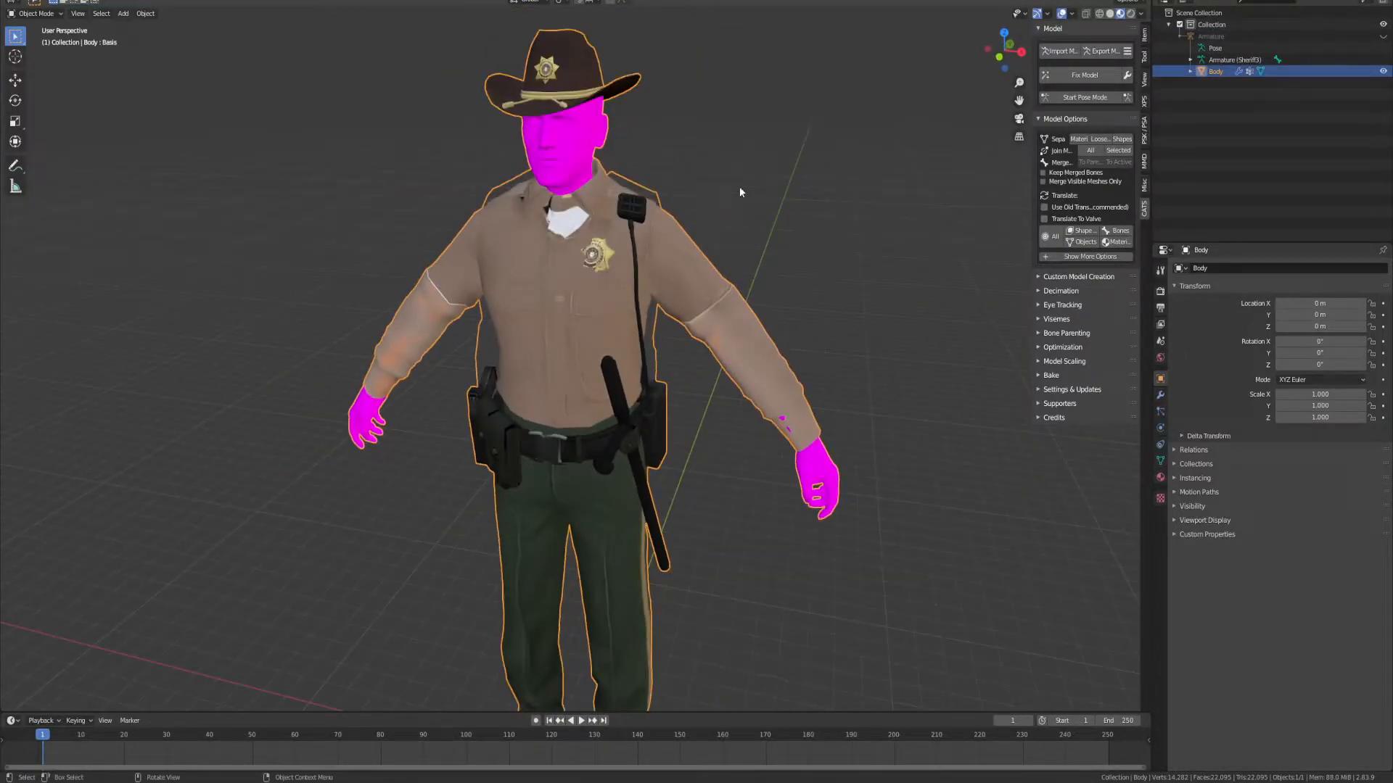
{"action": "left_click", "coordinate": [1078, 140]}
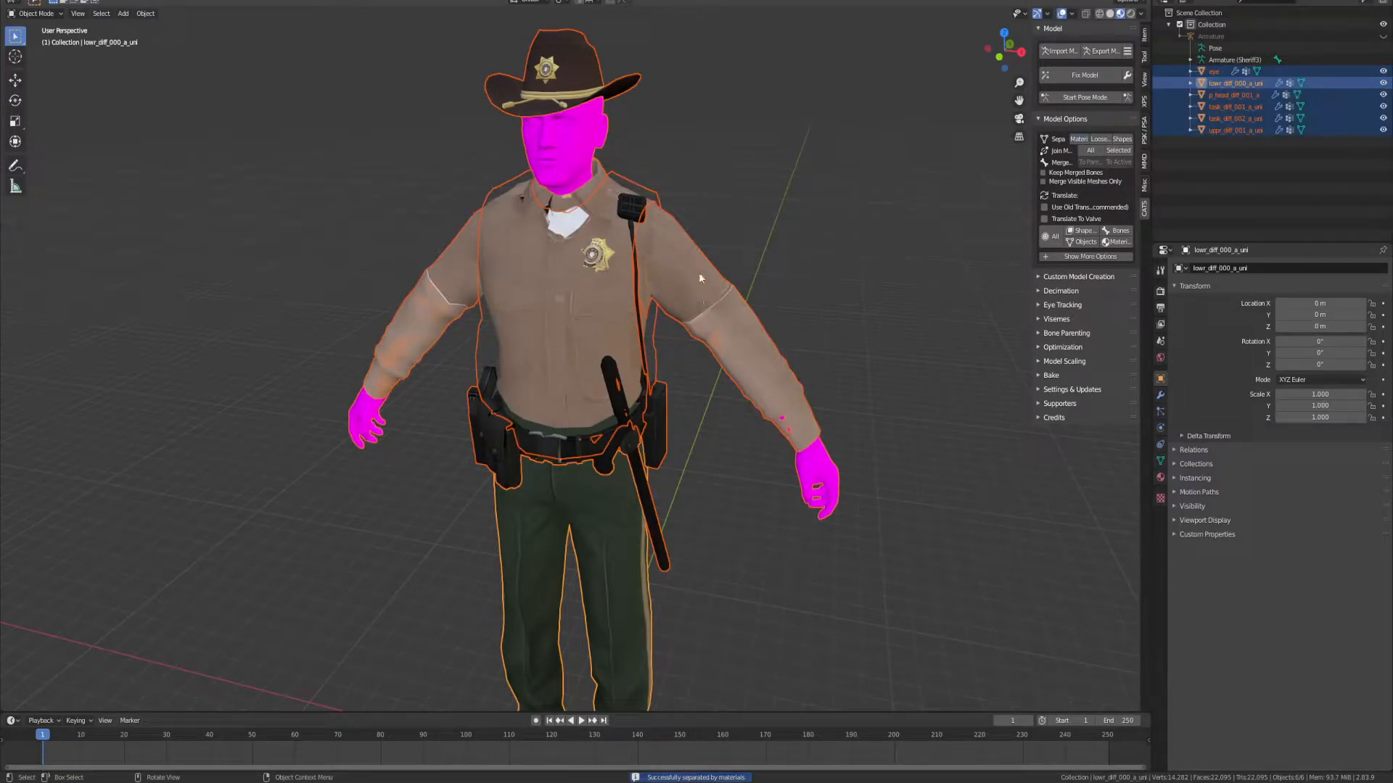
Step: Delete the eye mesh that contains the sheriff's untextured head, arms and hands
{"action": "left_click", "coordinate": [618, 190]}
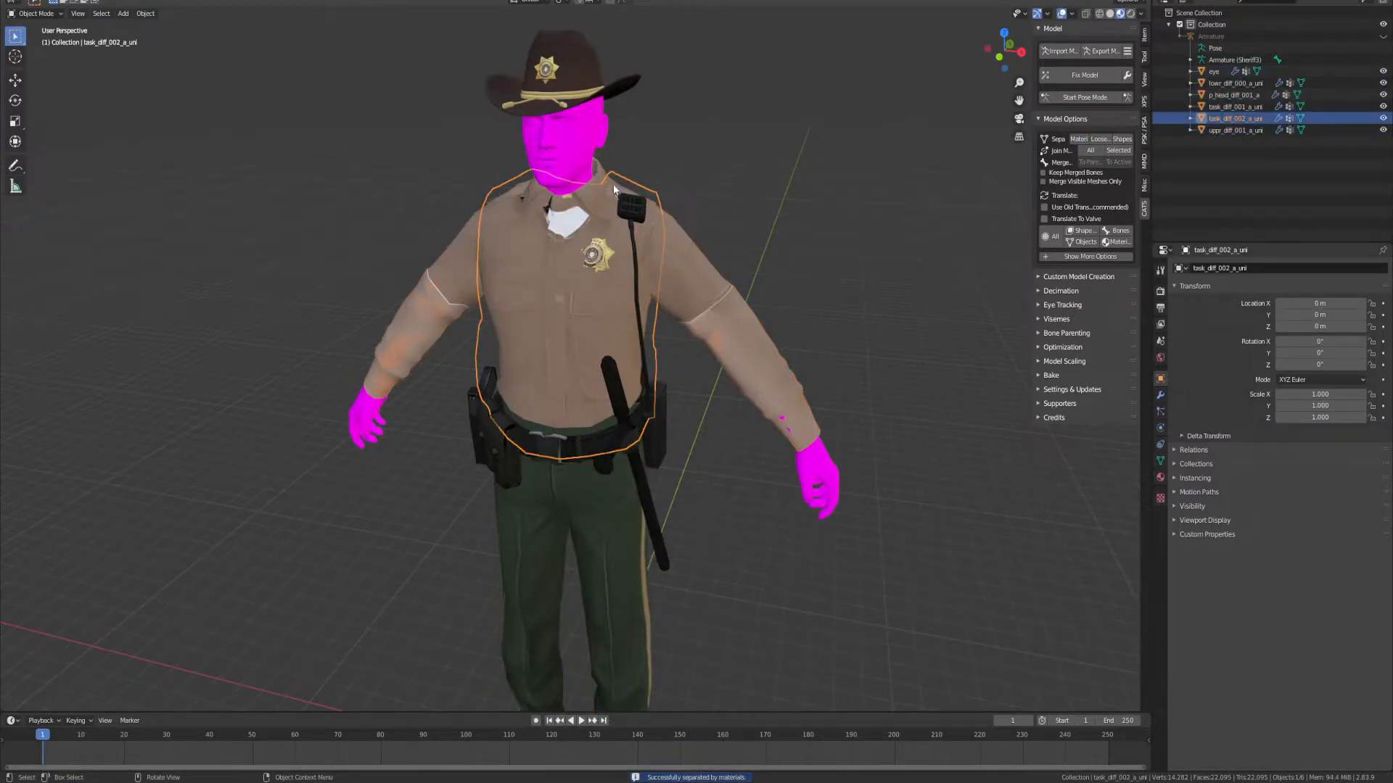
{"action": "scroll", "coordinate": [612, 185], "scroll_direction": "up", "scroll_amount": 4}
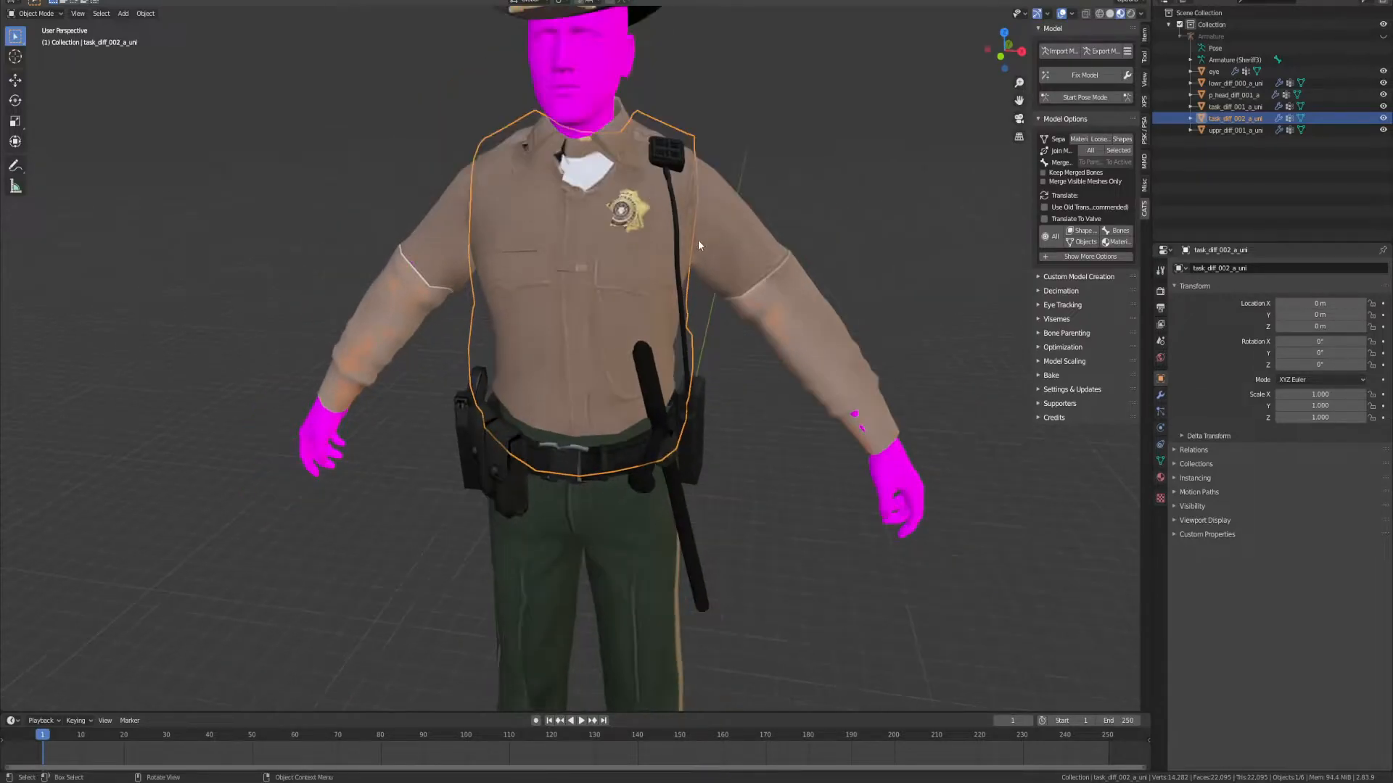
{"action": "left_click", "coordinate": [899, 468]}
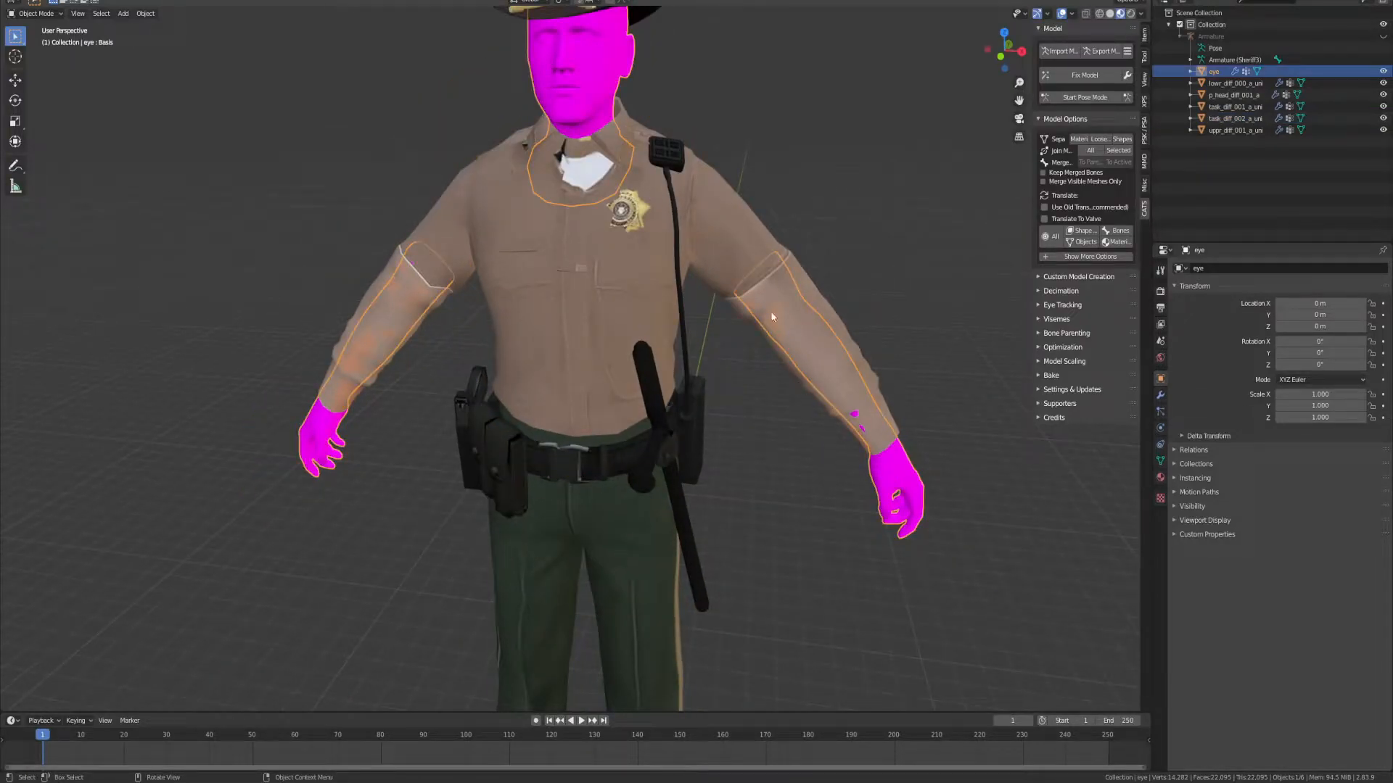
{"action": "scroll", "coordinate": [697, 181], "scroll_direction": "down", "scroll_amount": 4}
{"action": "scroll", "coordinate": [676, 130], "scroll_direction": "up", "scroll_amount": 4}
{"action": "middle_click_drag", "start_coordinate": [677, 124], "coordinate": [657, 138]}
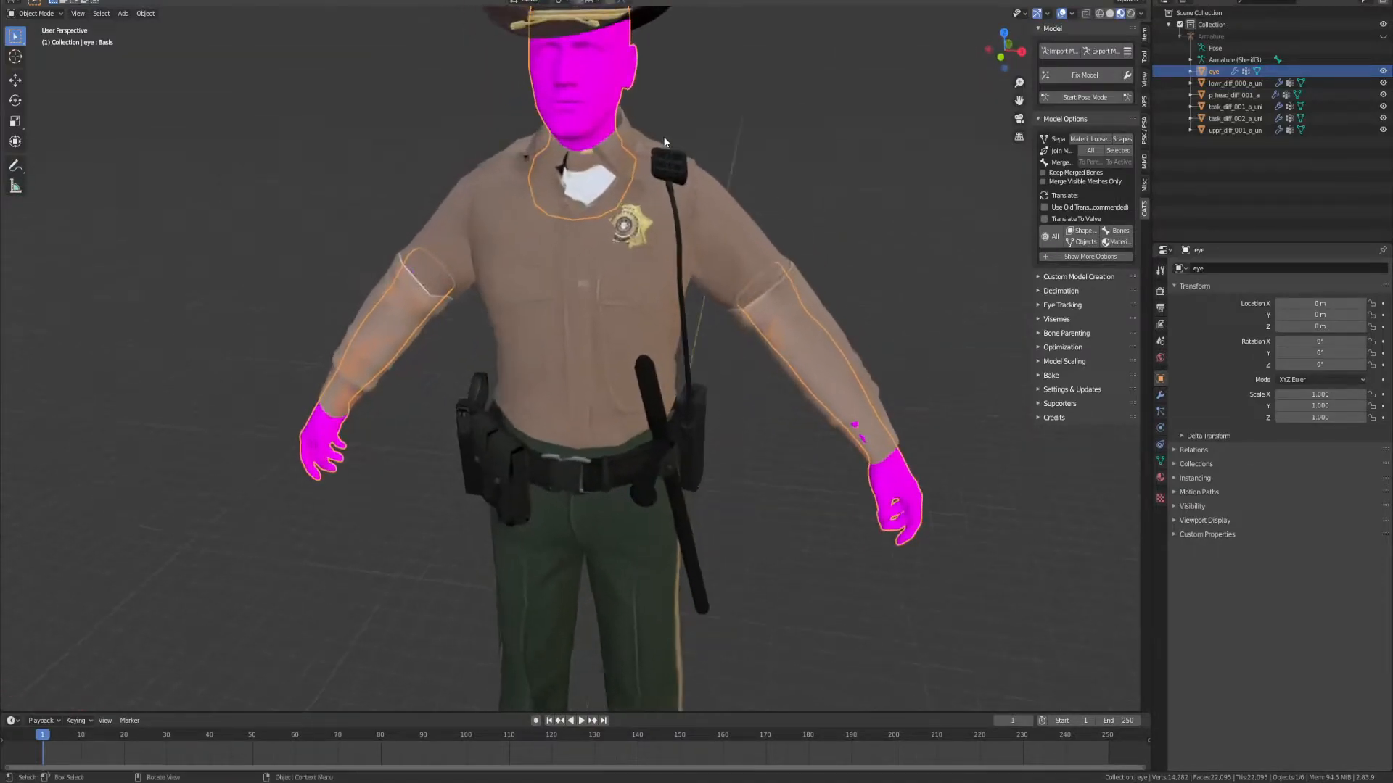
{"action": "key", "text": "Delete"}
{"action": "scroll", "coordinate": [616, 149], "scroll_direction": "up", "scroll_amount": 8}
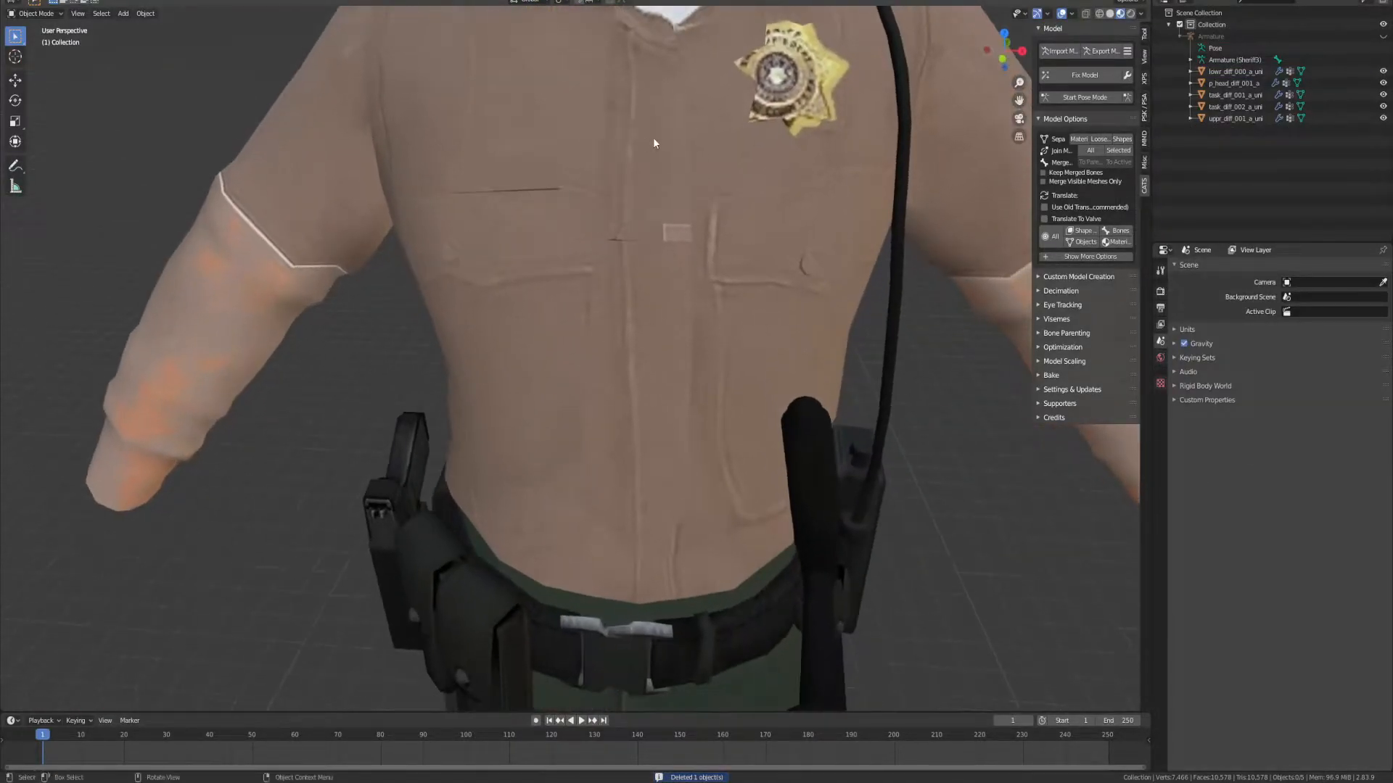
Step: Examine the shirt's chest, badge and sleeves up close and select the shirt mesh
{"action": "middle_click_drag", "start_coordinate": [656, 131], "coordinate": [657, 287], "text": "shift"}
{"action": "scroll", "coordinate": [650, 269], "scroll_direction": "down", "scroll_amount": 10}
{"action": "scroll", "coordinate": [673, 302], "scroll_direction": "up", "scroll_amount": 6}
{"action": "scroll", "coordinate": [669, 285], "scroll_direction": "up", "scroll_amount": 6}
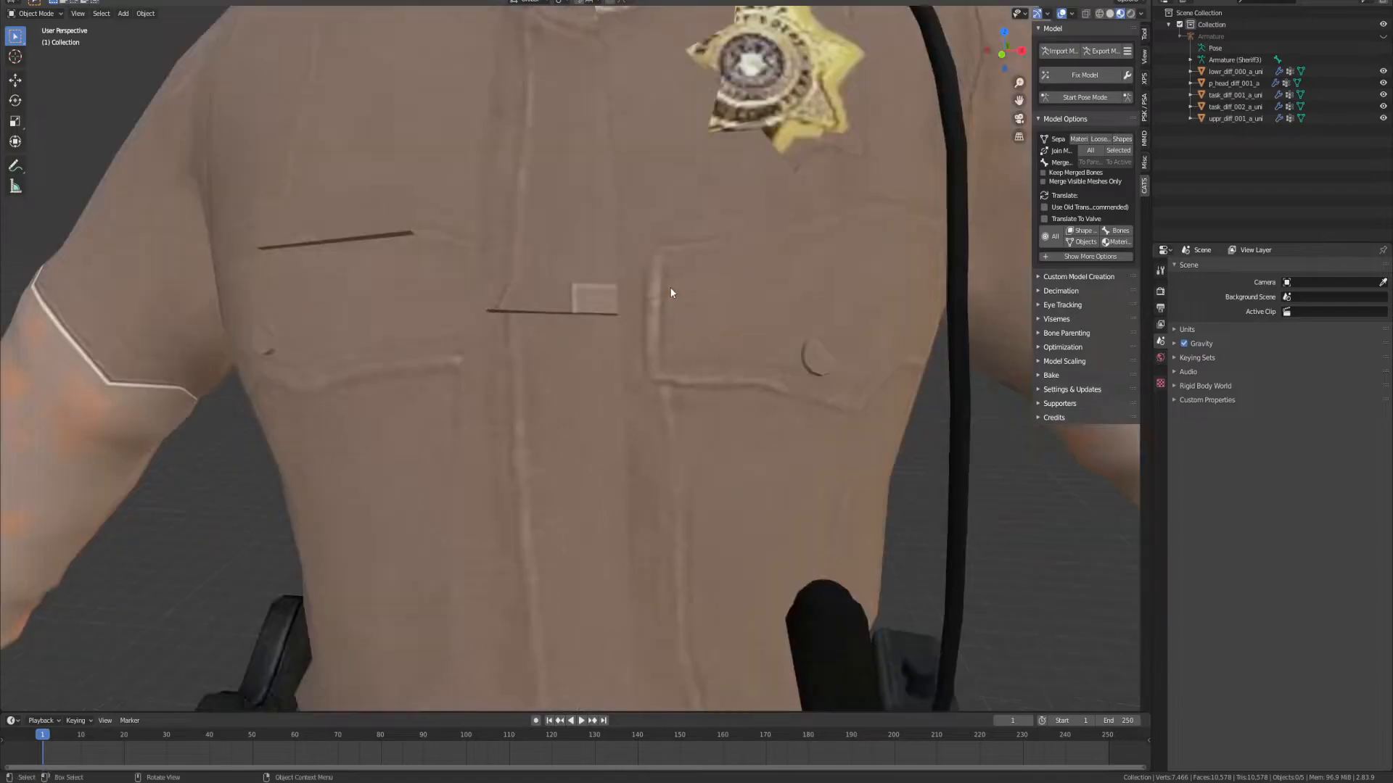
{"action": "middle_click_drag", "start_coordinate": [691, 237], "coordinate": [670, 251]}
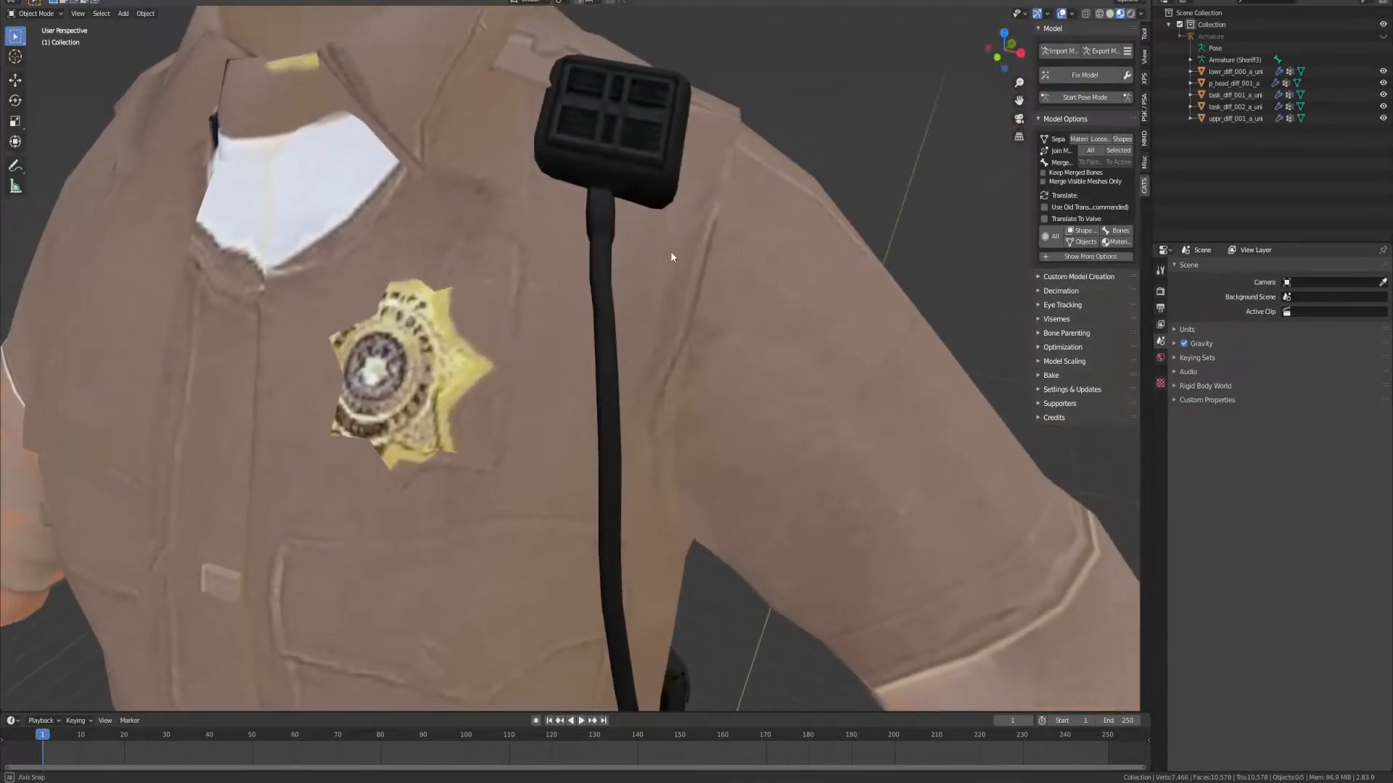
{"action": "left_click", "coordinate": [469, 298]}
{"action": "middle_click_drag", "start_coordinate": [468, 298], "coordinate": [669, 257]}
{"action": "left_click", "coordinate": [817, 222]}
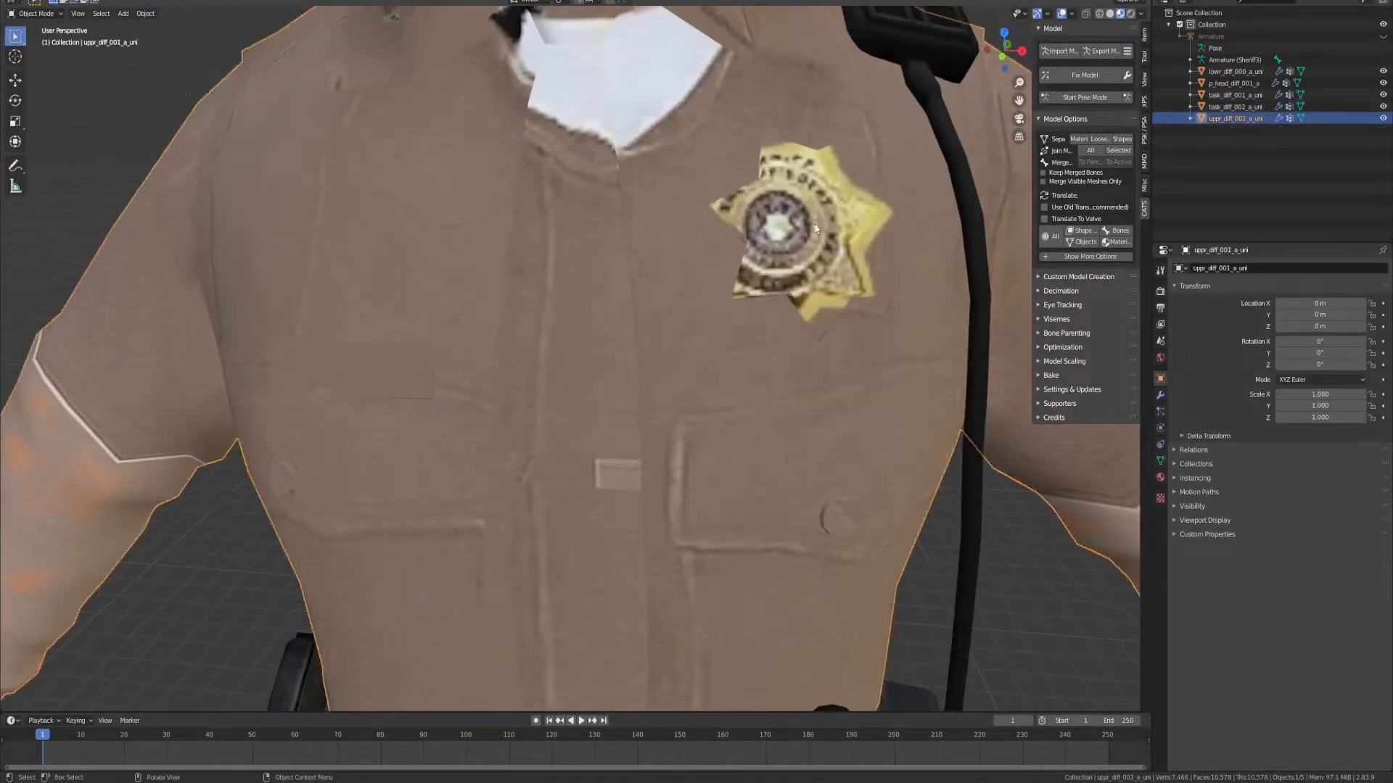
Step: Hide the task_diff_002_a_uni mesh while keeping the uppr_diff_001_a_uni shirt selected
{"action": "middle_click_drag", "start_coordinate": [818, 219], "coordinate": [792, 210]}
{"action": "left_click", "coordinate": [1232, 106]}
{"action": "left_click", "coordinate": [1382, 107]}
{"action": "left_click", "coordinate": [694, 232]}
{"action": "scroll", "coordinate": [693, 225], "scroll_direction": "down", "scroll_amount": 8}
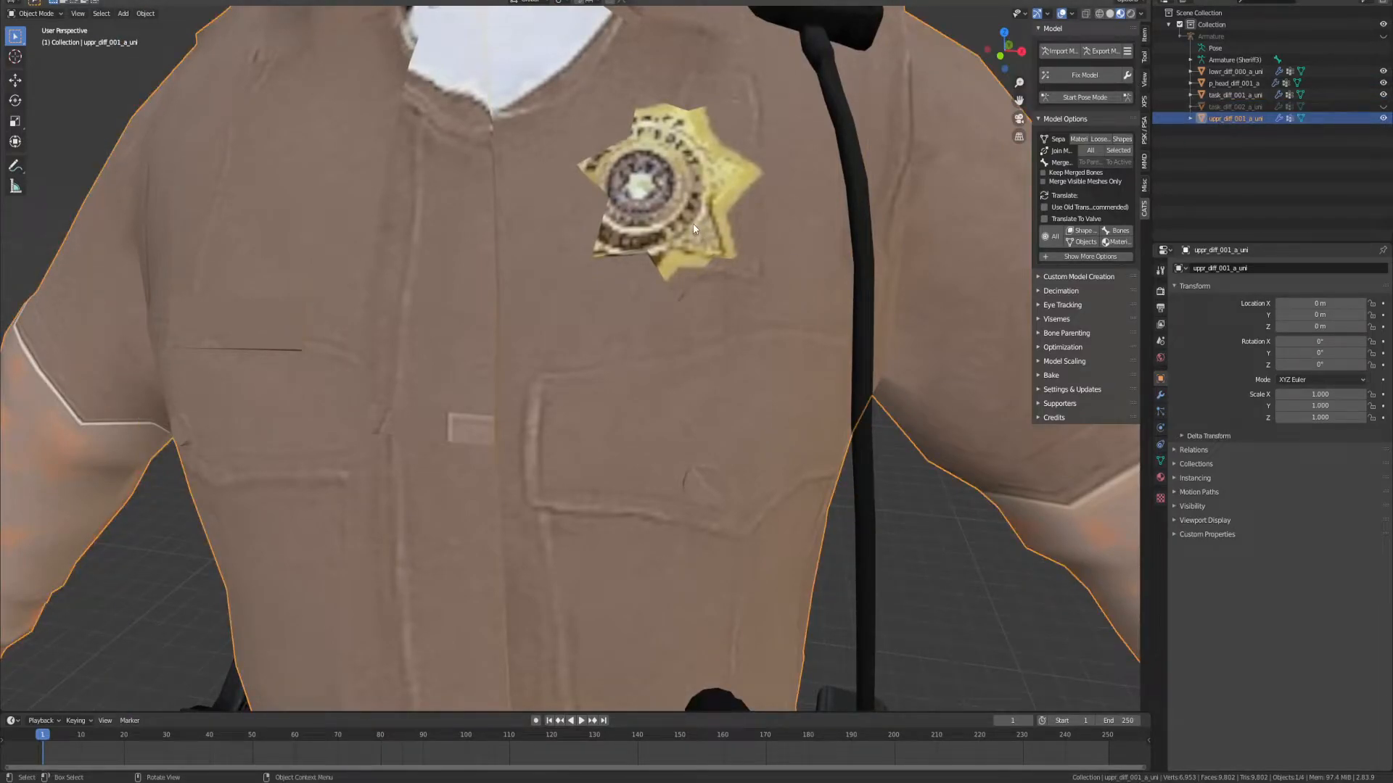
{"action": "scroll", "coordinate": [761, 259], "scroll_direction": "up", "scroll_amount": 4}
{"action": "mouse_move", "coordinate": [790, 255]}
{"action": "middle_mouse_down"}
{"action": "mouse_move", "coordinate": [711, 198]}
{"action": "mouse_move", "coordinate": [813, 258]}
{"action": "mouse_move", "coordinate": [782, 241]}
{"action": "middle_mouse_up"}
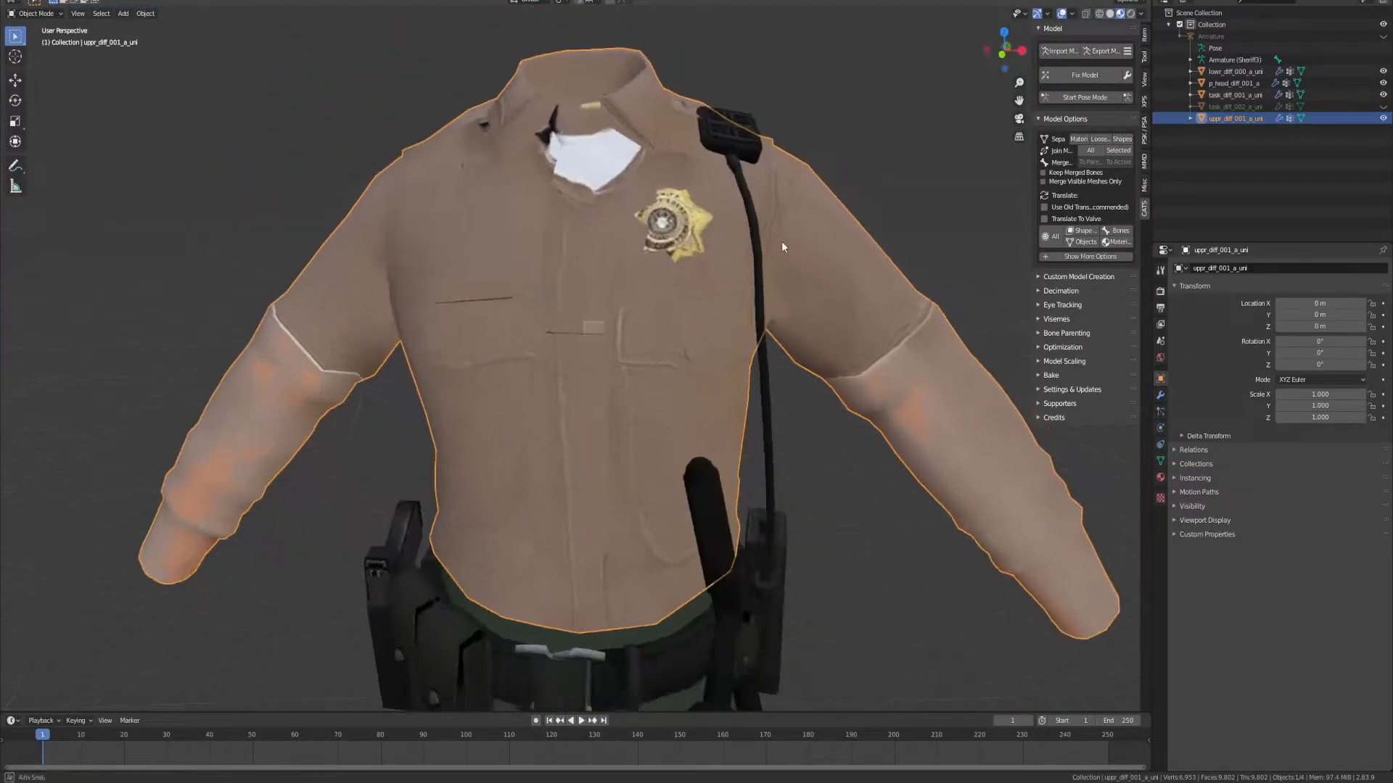
Step: Set the shirt material's blend mode to Opaque and shadow mode to None, and turn off backface culling
{"action": "left_click", "coordinate": [1160, 477]}
{"action": "scroll", "coordinate": [1281, 516], "scroll_direction": "down", "scroll_amount": 5}
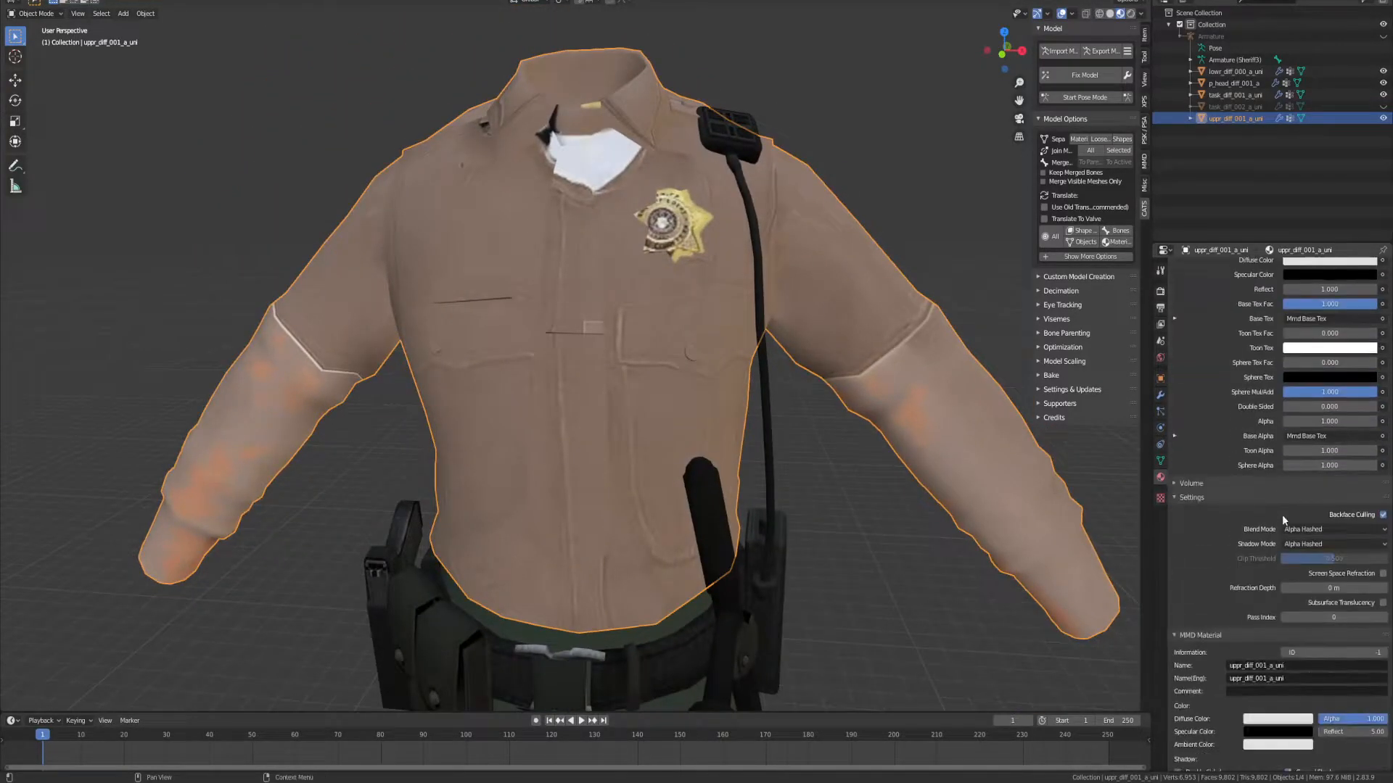
{"action": "scroll", "coordinate": [1299, 634], "scroll_direction": "down", "scroll_amount": 3}
{"action": "left_click", "coordinate": [1333, 435]}
{"action": "left_click", "coordinate": [1306, 451]}
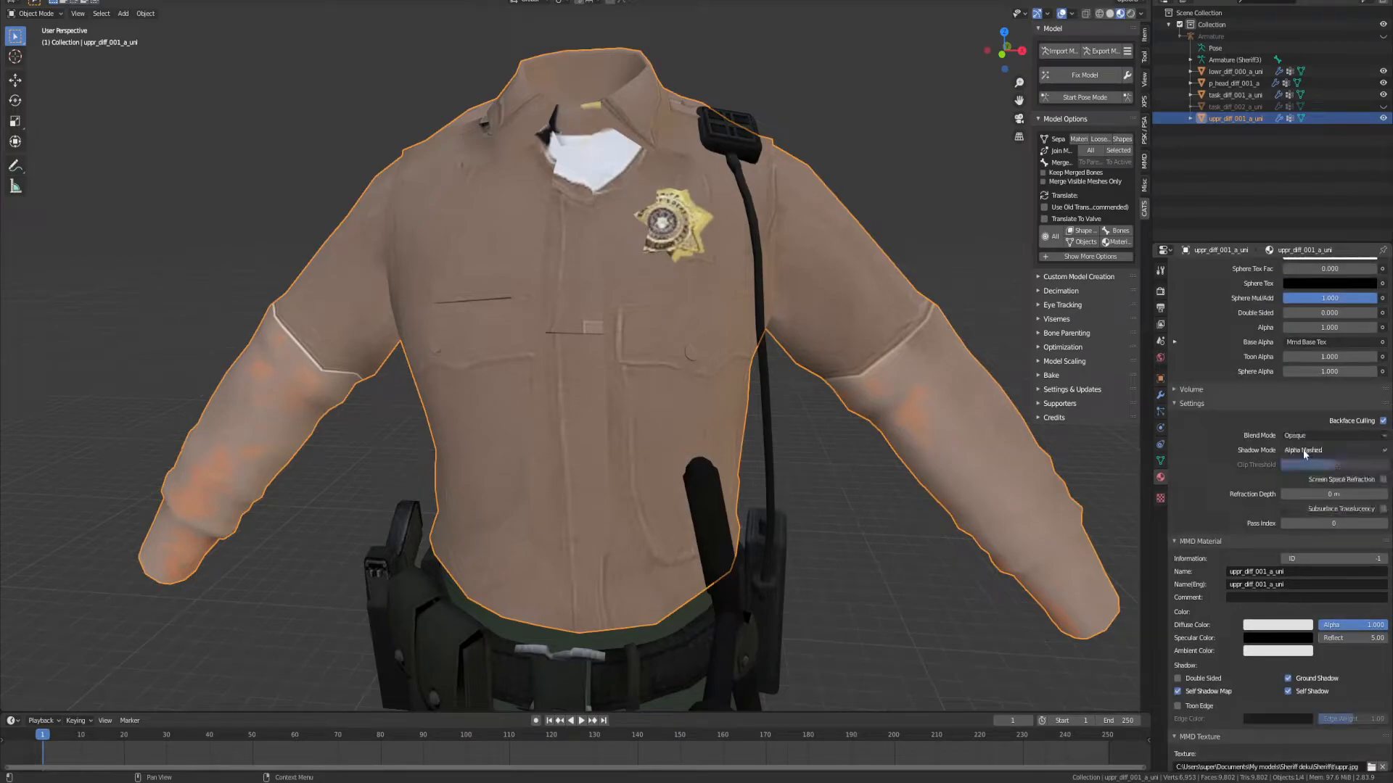
{"action": "left_click", "coordinate": [1317, 448]}
{"action": "left_click", "coordinate": [1310, 462]}
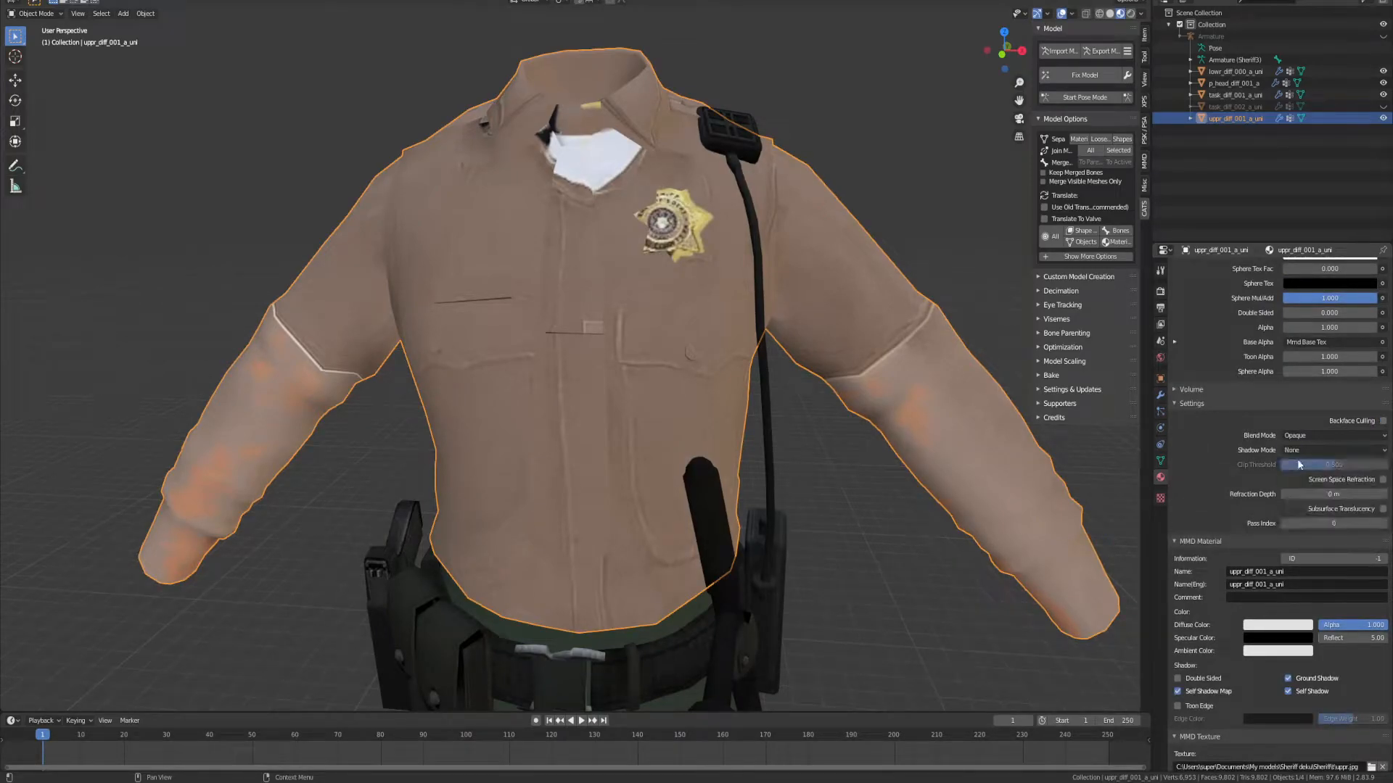
Step: Try uppr2.jpg from the Sheriff folder as the shirt material's MMD texture
{"action": "scroll", "coordinate": [1319, 607], "scroll_direction": "down", "scroll_amount": 3}
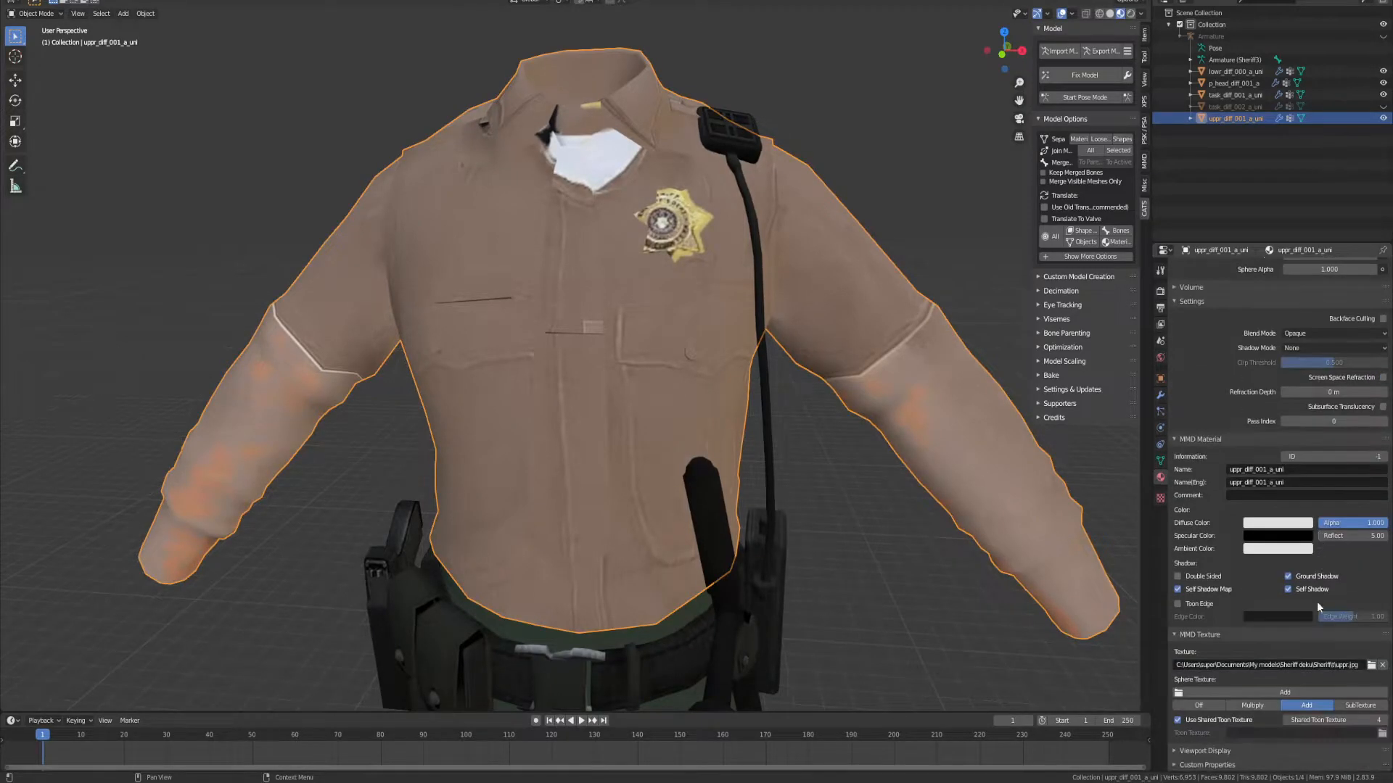
{"action": "left_click", "coordinate": [1371, 666]}
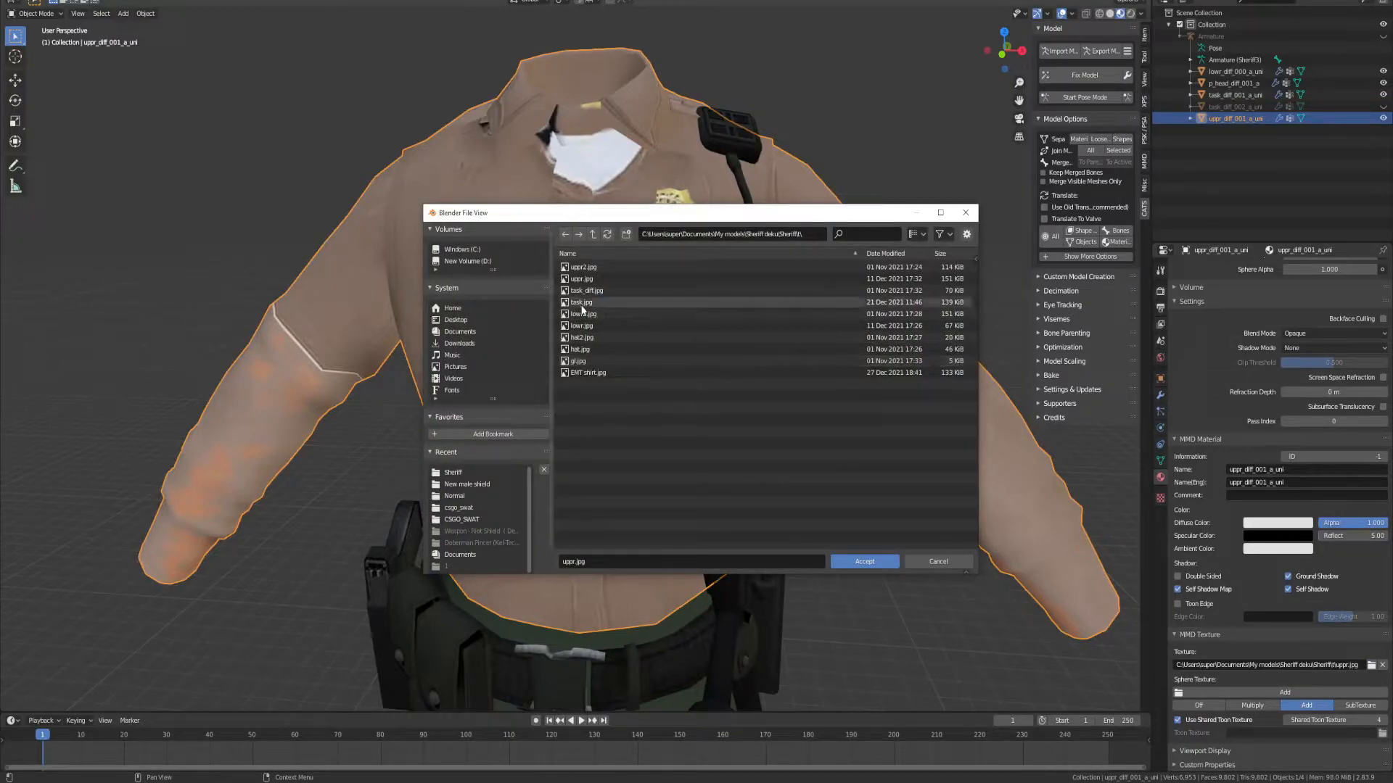
{"action": "double_click", "coordinate": [582, 267]}
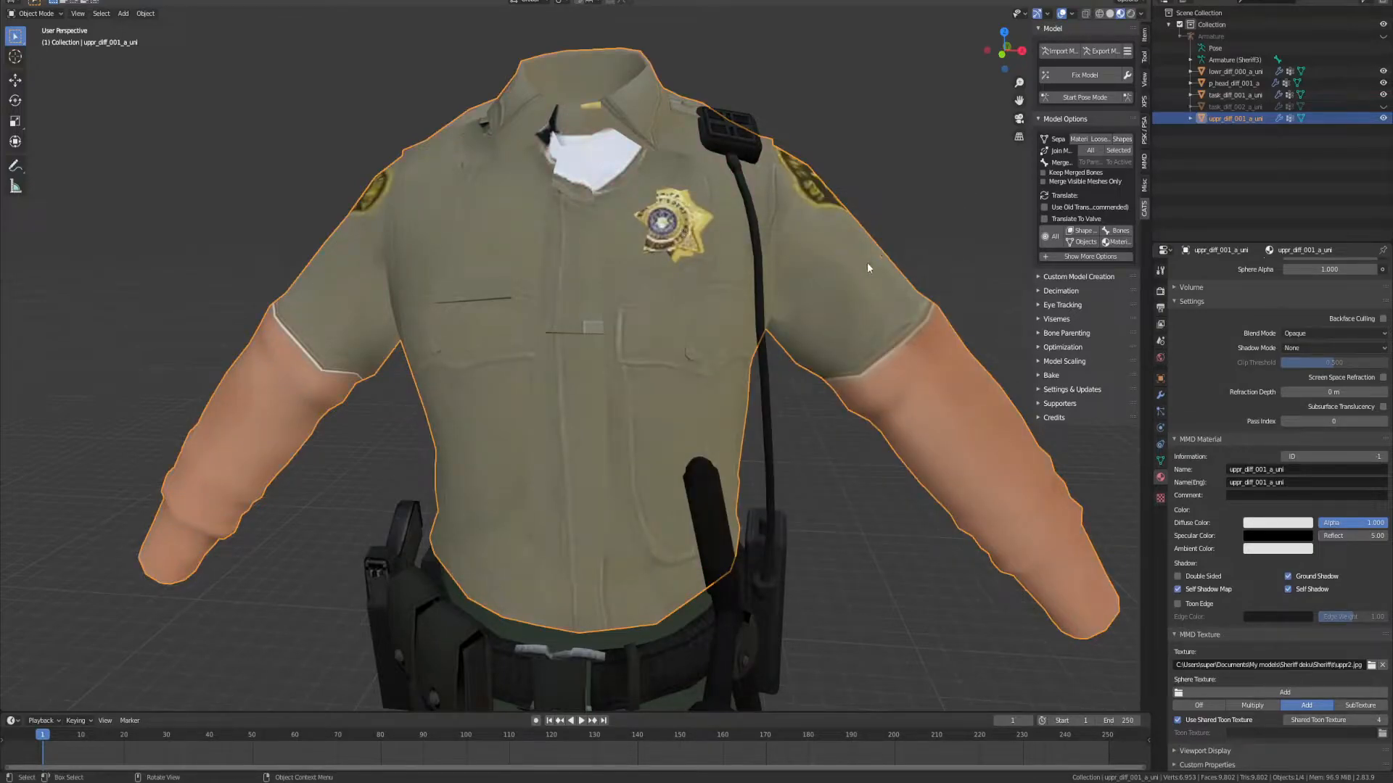
{"action": "middle_click_drag", "start_coordinate": [945, 307], "coordinate": [654, 256]}
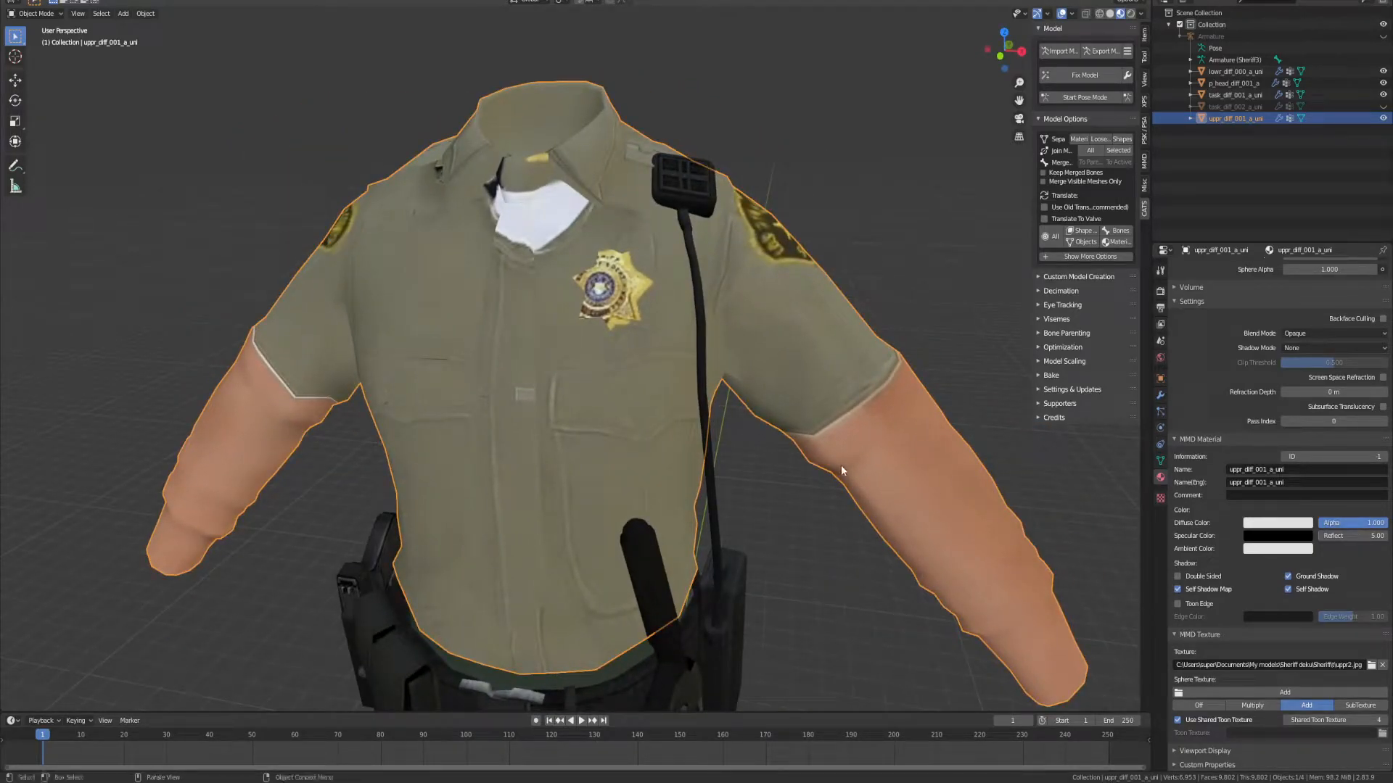
{"action": "scroll", "coordinate": [840, 470], "scroll_direction": "down", "scroll_amount": 2}
{"action": "scroll", "coordinate": [763, 469], "scroll_direction": "down", "scroll_amount": 1}
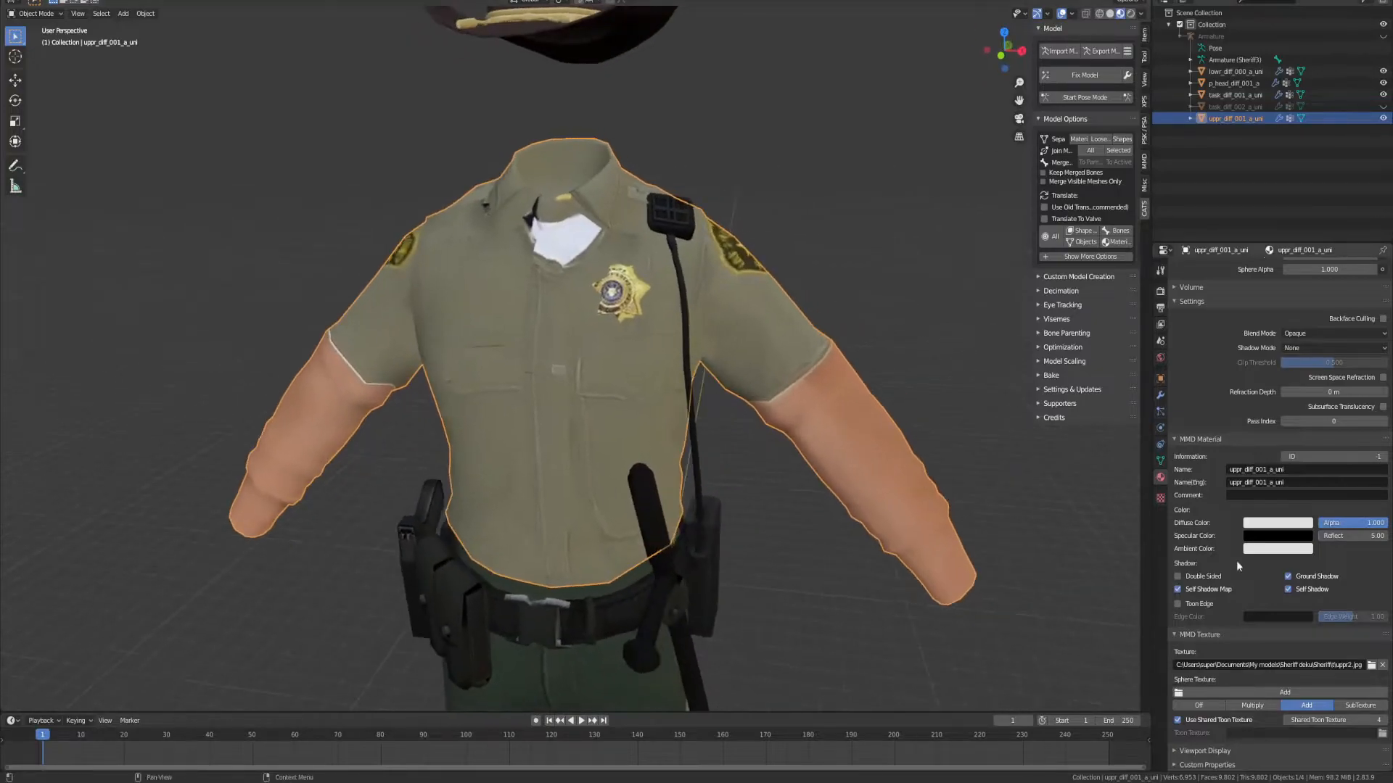
Step: Switch the shirt material's MMD texture back to uppr.jpg
{"action": "left_click", "coordinate": [1371, 666]}
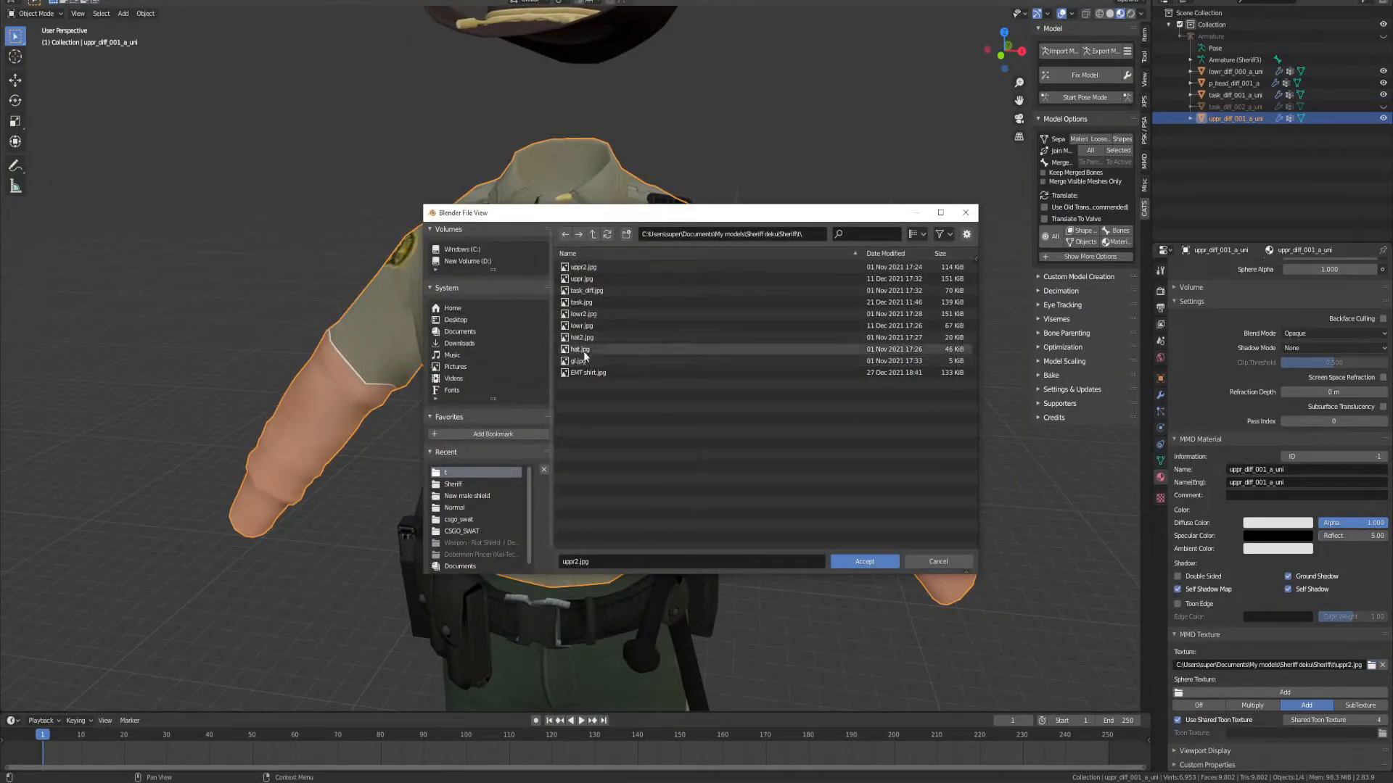
{"action": "double_click", "coordinate": [585, 280]}
{"action": "mouse_move", "coordinate": [589, 319]}
{"action": "middle_mouse_down"}
{"action": "mouse_move", "coordinate": [595, 346]}
{"action": "mouse_move", "coordinate": [741, 338]}
{"action": "mouse_move", "coordinate": [603, 340]}
{"action": "mouse_move", "coordinate": [547, 303]}
{"action": "mouse_move", "coordinate": [638, 256]}
{"action": "mouse_move", "coordinate": [594, 339]}
{"action": "middle_mouse_up"}
{"action": "scroll", "coordinate": [594, 339], "scroll_direction": "down", "scroll_amount": 1}
{"action": "scroll", "coordinate": [595, 339], "scroll_direction": "up", "scroll_amount": 3}
{"action": "scroll", "coordinate": [603, 335], "scroll_direction": "down", "scroll_amount": 1}
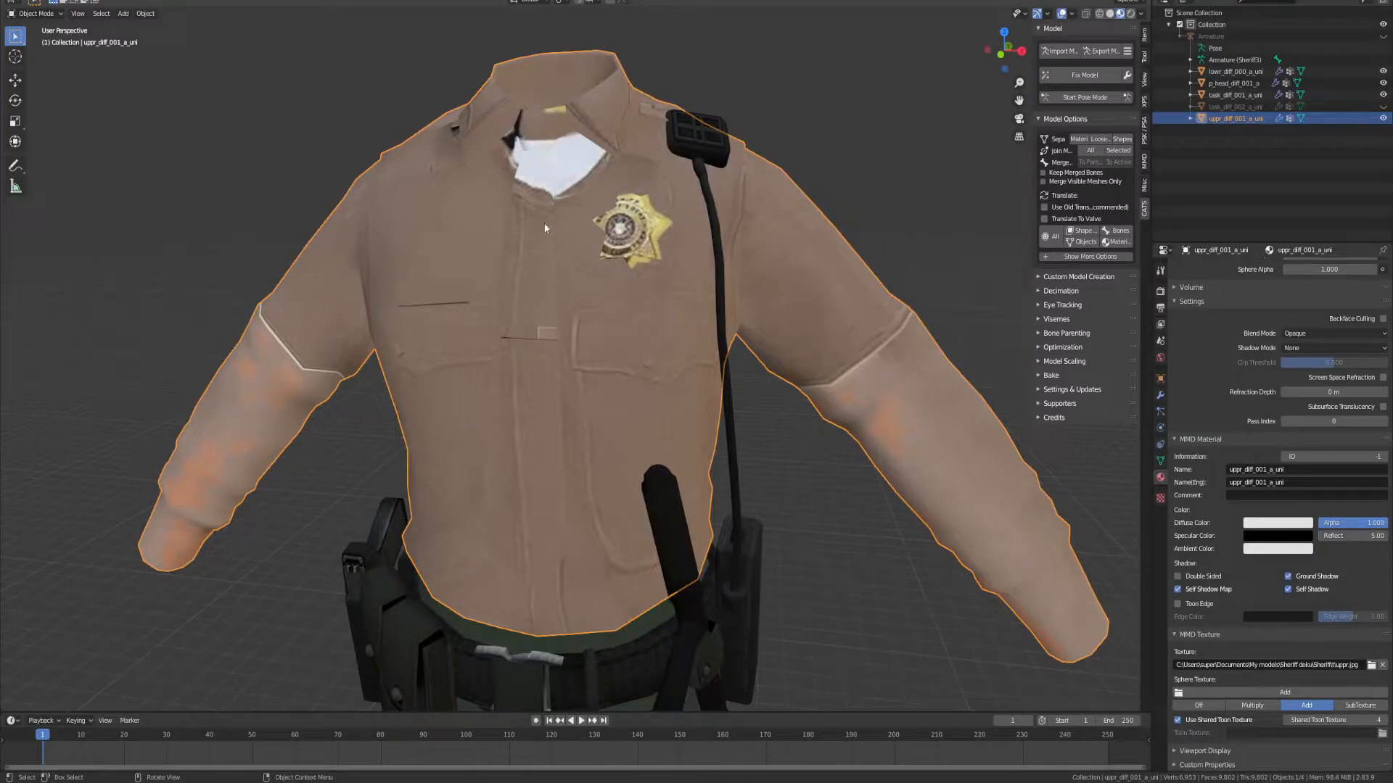
Step: Separate the shirt mesh by loose parts with Cats and delete the star badge from the chest
{"action": "left_click", "coordinate": [1100, 138]}
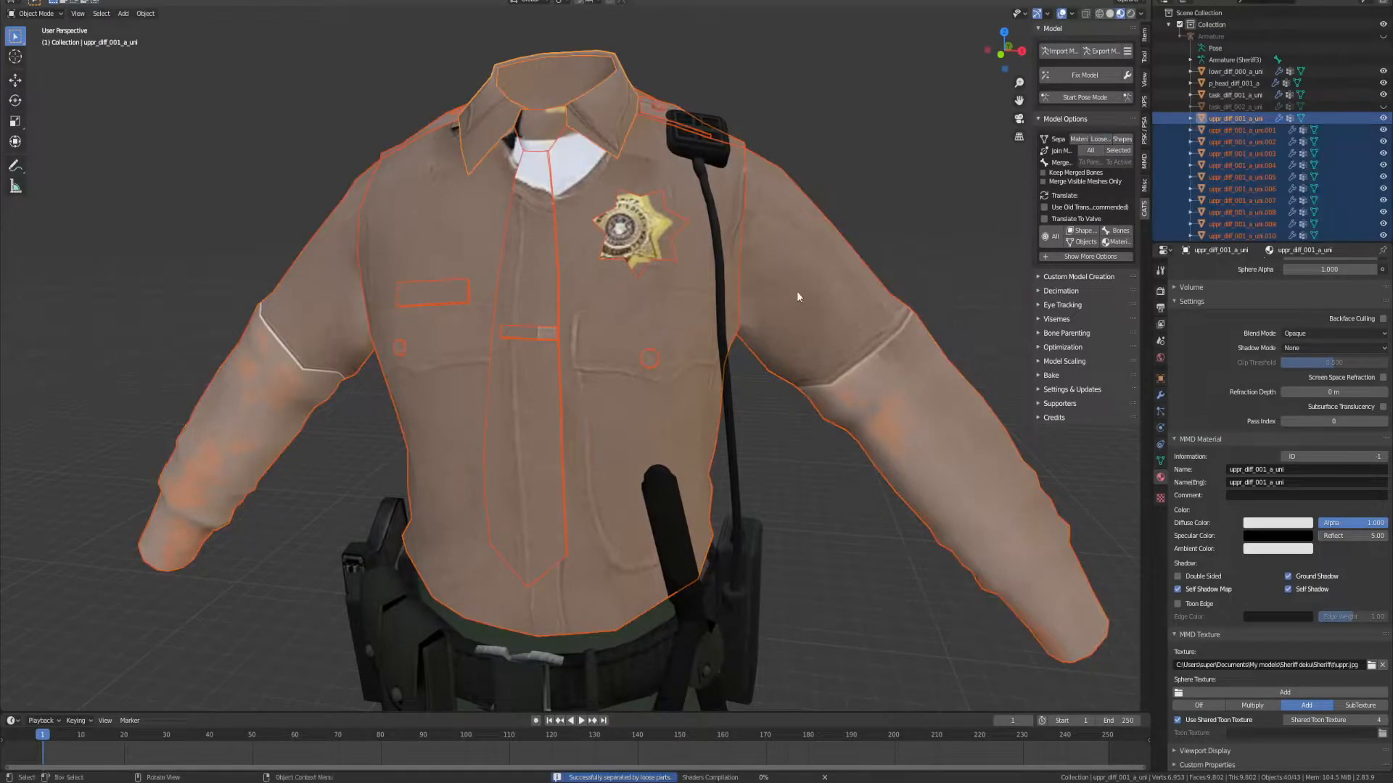
{"action": "scroll", "coordinate": [694, 277], "scroll_direction": "up", "scroll_amount": 3}
{"action": "scroll", "coordinate": [695, 277], "scroll_direction": "up", "scroll_amount": 2, "text": "shift"}
{"action": "scroll", "coordinate": [693, 251], "scroll_direction": "up", "scroll_amount": 2, "text": "shift"}
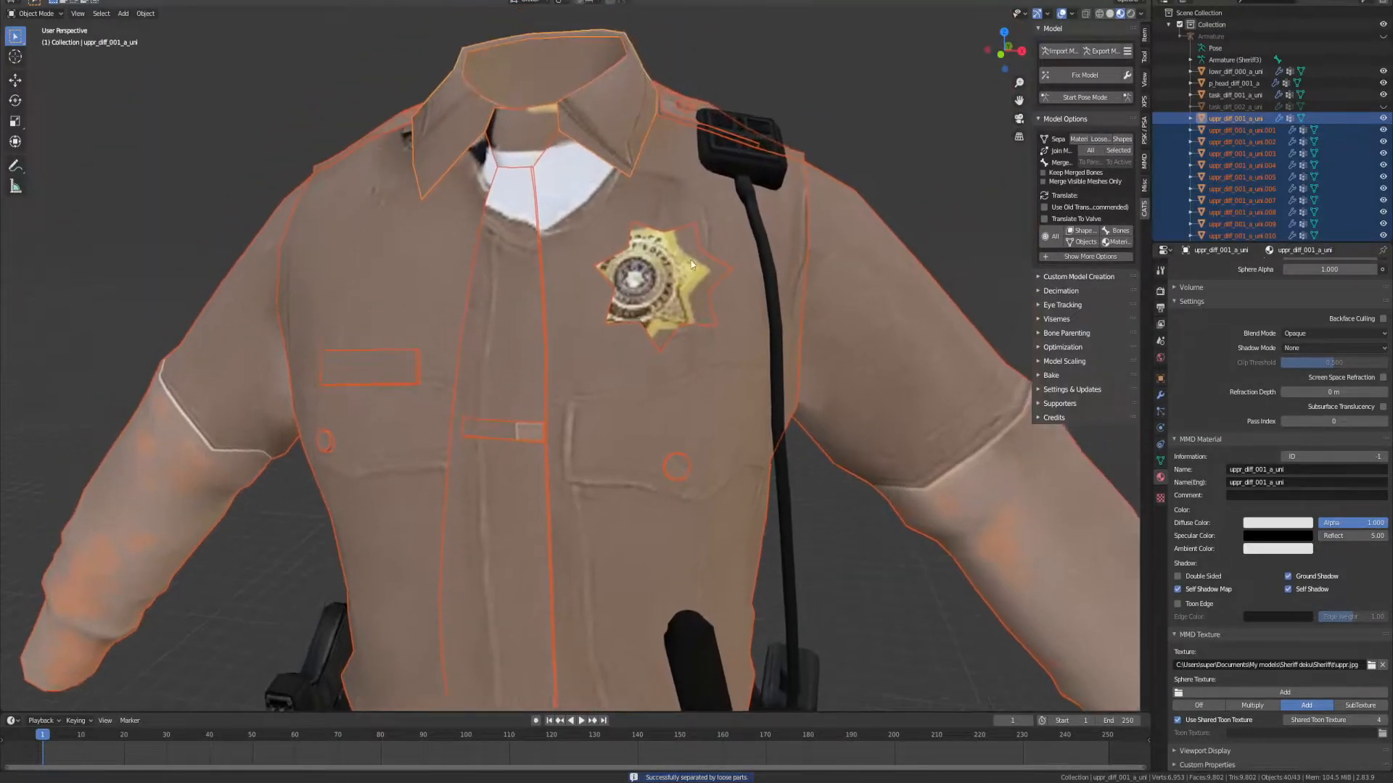
{"action": "left_click", "coordinate": [702, 274]}
{"action": "key", "text": "Delete"}
Step: Delete the loose star badge piece from the chest of the separated shirt
{"action": "left_click", "coordinate": [680, 278]}
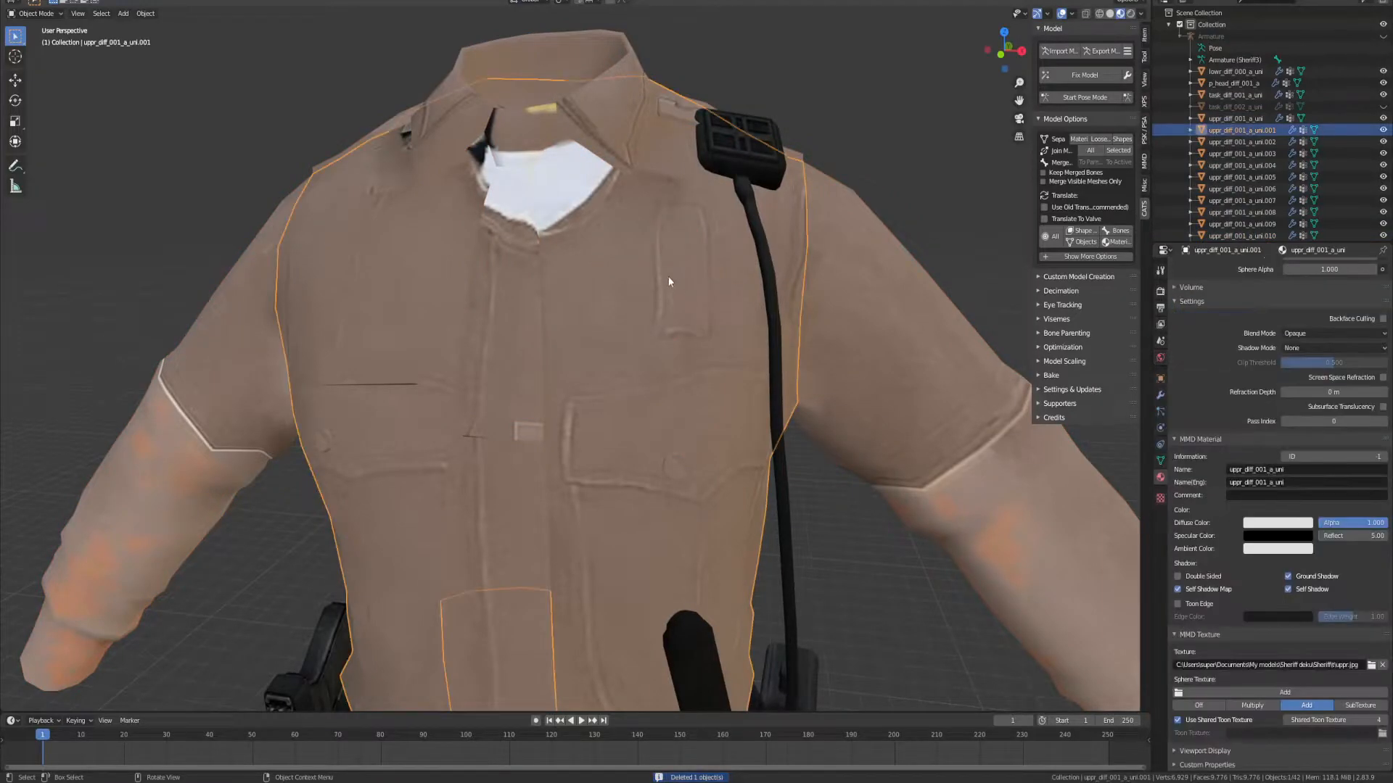
{"action": "key", "text": "KP_Decimal"}
Step: Try deleting a loose piece of the shirt's sleeve
{"action": "mouse_move", "coordinate": [711, 251]}
{"action": "middle_mouse_down"}
{"action": "mouse_move", "coordinate": [738, 248]}
{"action": "mouse_move", "coordinate": [731, 263]}
{"action": "middle_mouse_up"}
{"action": "left_click", "coordinate": [510, 260]}
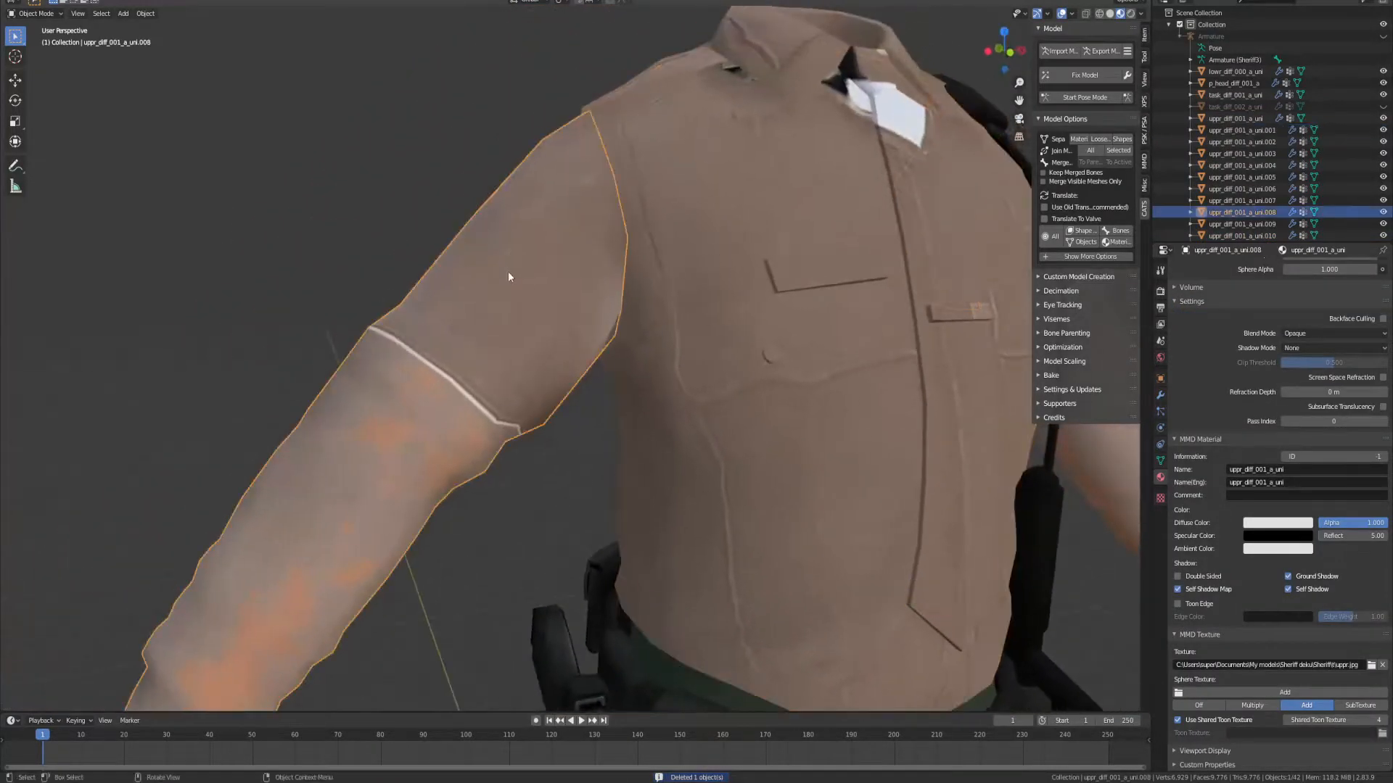
{"action": "middle_click_drag", "start_coordinate": [447, 376], "coordinate": [358, 249]}
{"action": "left_click", "coordinate": [357, 248]}
{"action": "middle_click_drag", "start_coordinate": [621, 77], "coordinate": [715, 106]}
{"action": "key", "text": "Delete"}
{"action": "middle_click_drag", "start_coordinate": [801, 190], "coordinate": [652, 211]}
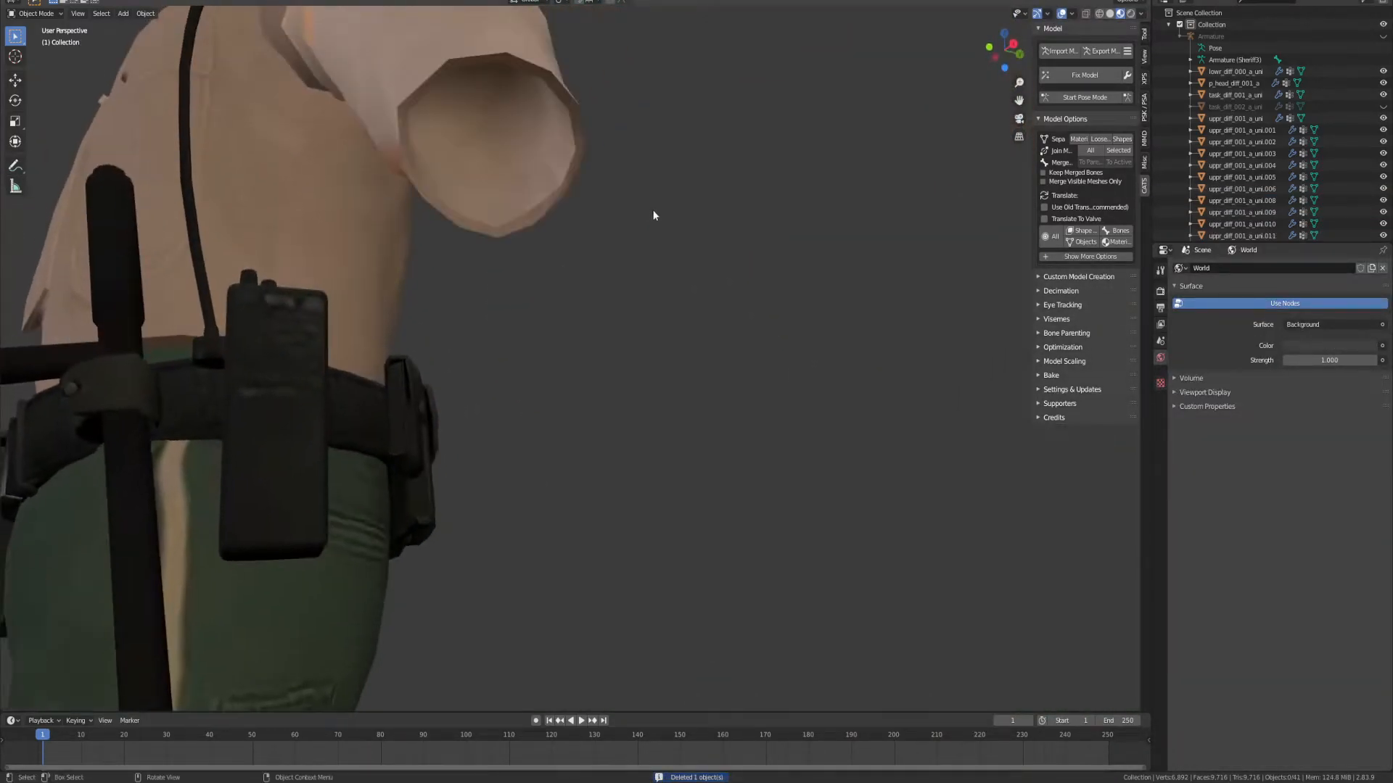
{"action": "key", "text": "ctrl+z"}
Step: Hide the sheriff hat mesh p_head_diff_001_a
{"action": "middle_click_drag", "start_coordinate": [556, 177], "coordinate": [654, 271]}
{"action": "left_click", "coordinate": [660, 323]}
{"action": "scroll", "coordinate": [630, 165], "scroll_direction": "down", "scroll_amount": 3}
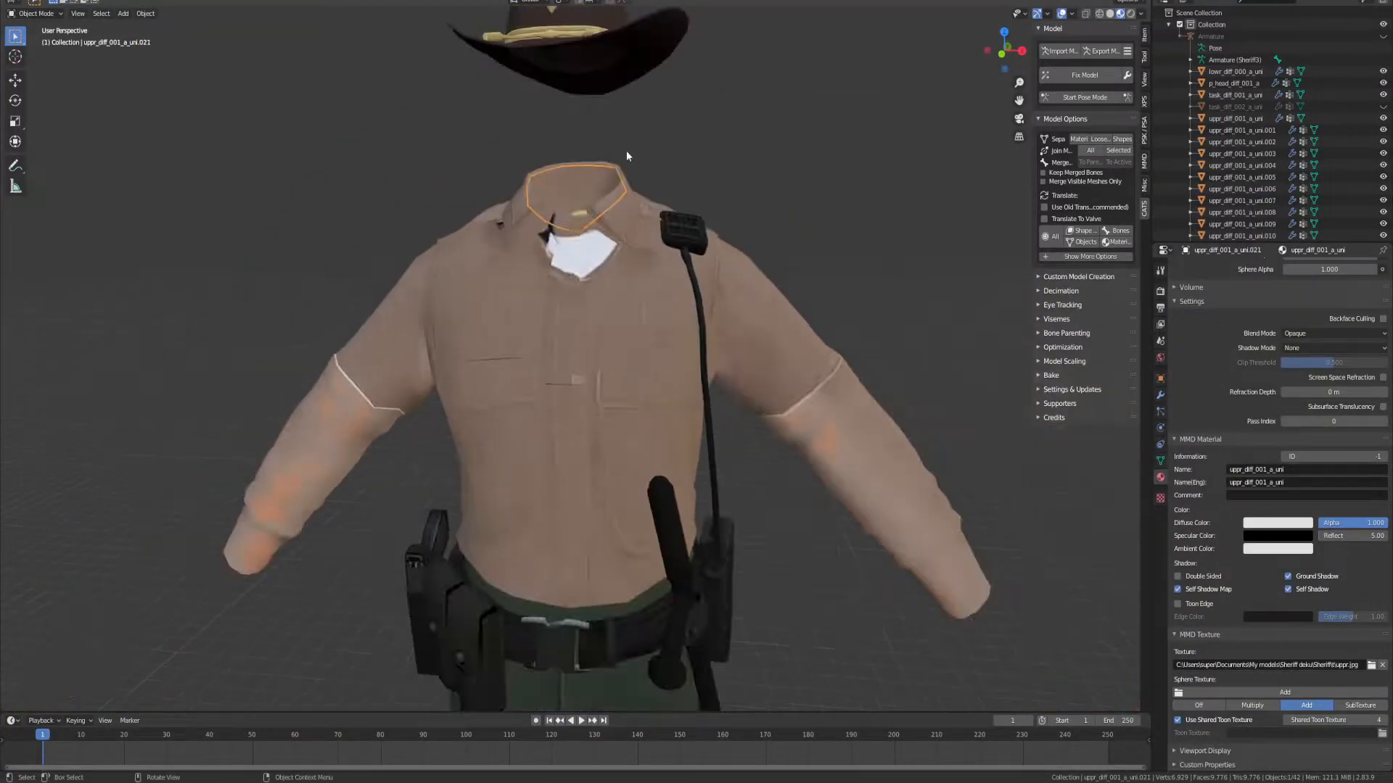
{"action": "middle_click_drag", "start_coordinate": [599, 108], "coordinate": [616, 160]}
{"action": "left_click", "coordinate": [615, 158]}
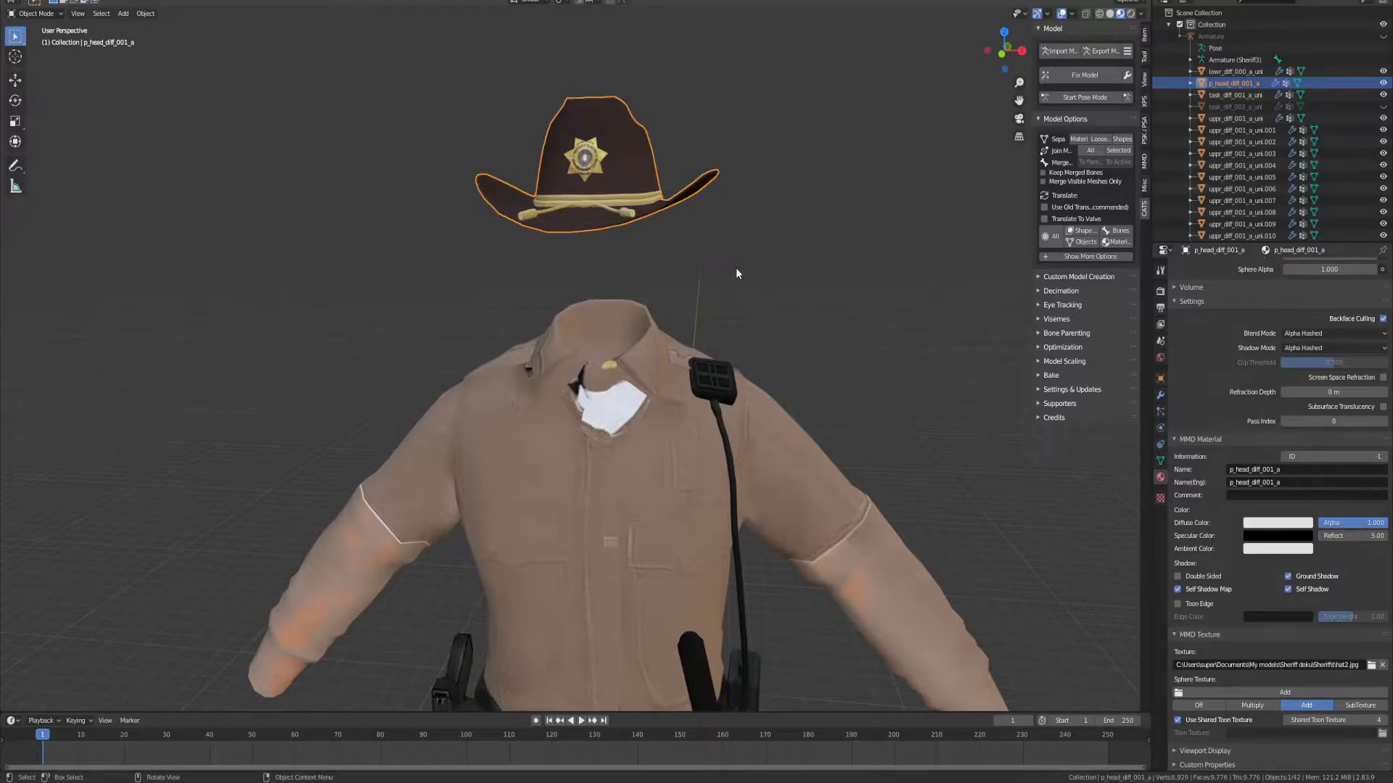
{"action": "left_click", "coordinate": [1383, 82]}
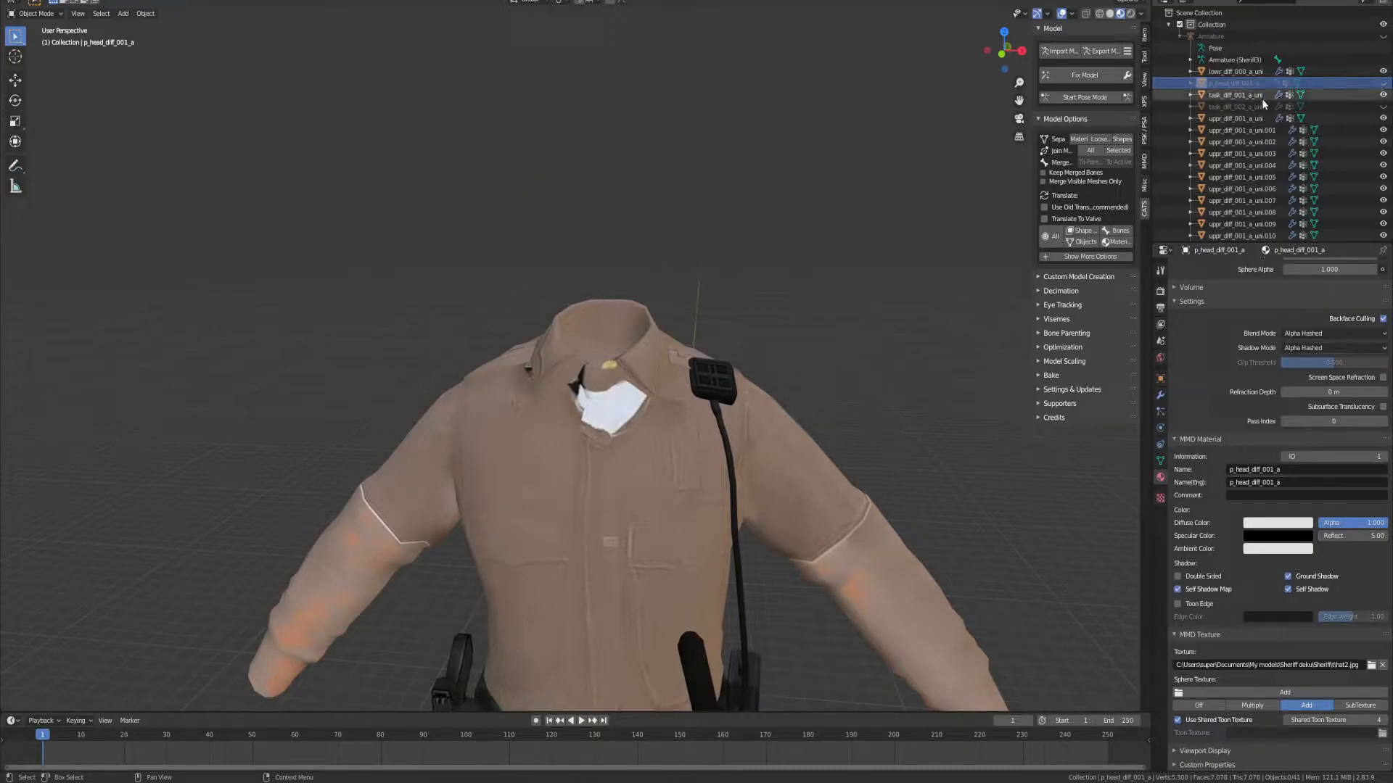
Step: Examine the duty gear mesh task_diff_001_a_uni, including the belt, baton and shoulder radio, against the uniform
{"action": "left_click", "coordinate": [1232, 95]}
{"action": "middle_click_drag", "start_coordinate": [838, 299], "coordinate": [798, 335]}
{"action": "scroll", "coordinate": [798, 334], "scroll_direction": "up", "scroll_amount": 5}
{"action": "middle_click_drag", "start_coordinate": [776, 425], "coordinate": [715, 239], "text": "shift"}
{"action": "scroll", "coordinate": [701, 110], "scroll_direction": "down", "scroll_amount": 3}
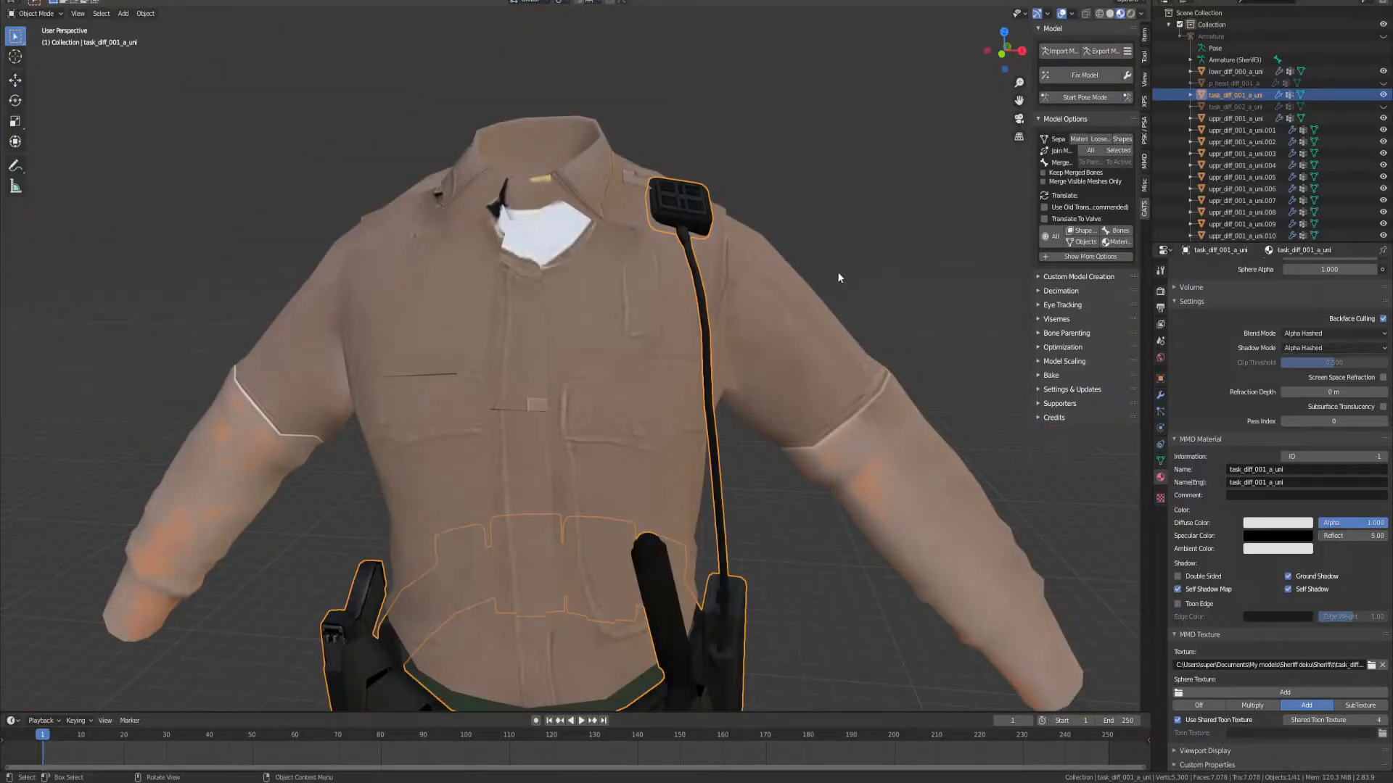
{"action": "scroll", "coordinate": [756, 295], "scroll_direction": "down", "scroll_amount": 1}
{"action": "scroll", "coordinate": [689, 333], "scroll_direction": "up", "scroll_amount": 4}
{"action": "middle_click_drag", "start_coordinate": [655, 353], "coordinate": [858, 143], "text": "shift"}
{"action": "middle_click_drag", "start_coordinate": [581, 286], "coordinate": [715, 206]}
{"action": "left_click", "coordinate": [748, 293]}
{"action": "left_click", "coordinate": [746, 288]}
{"action": "left_click", "coordinate": [812, 211]}
{"action": "scroll", "coordinate": [837, 198], "scroll_direction": "down", "scroll_amount": 7}
{"action": "left_click", "coordinate": [691, 172]}
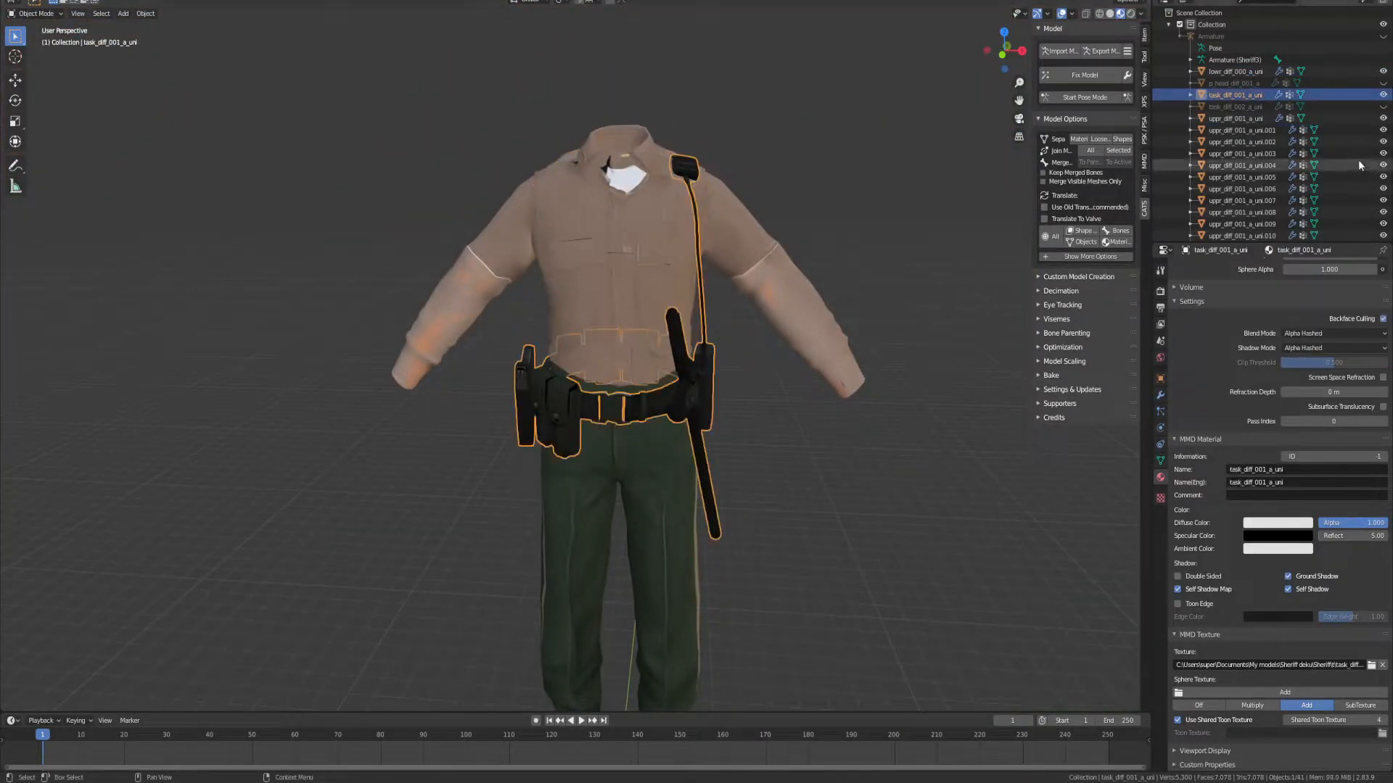
Step: Hide the duty gear mesh task_diff_001_a_uni and the trousers mesh so only the shirt pieces are displayed
{"action": "left_click", "coordinate": [1383, 95]}
{"action": "left_click", "coordinate": [1383, 72]}
{"action": "left_click", "coordinate": [1383, 72]}
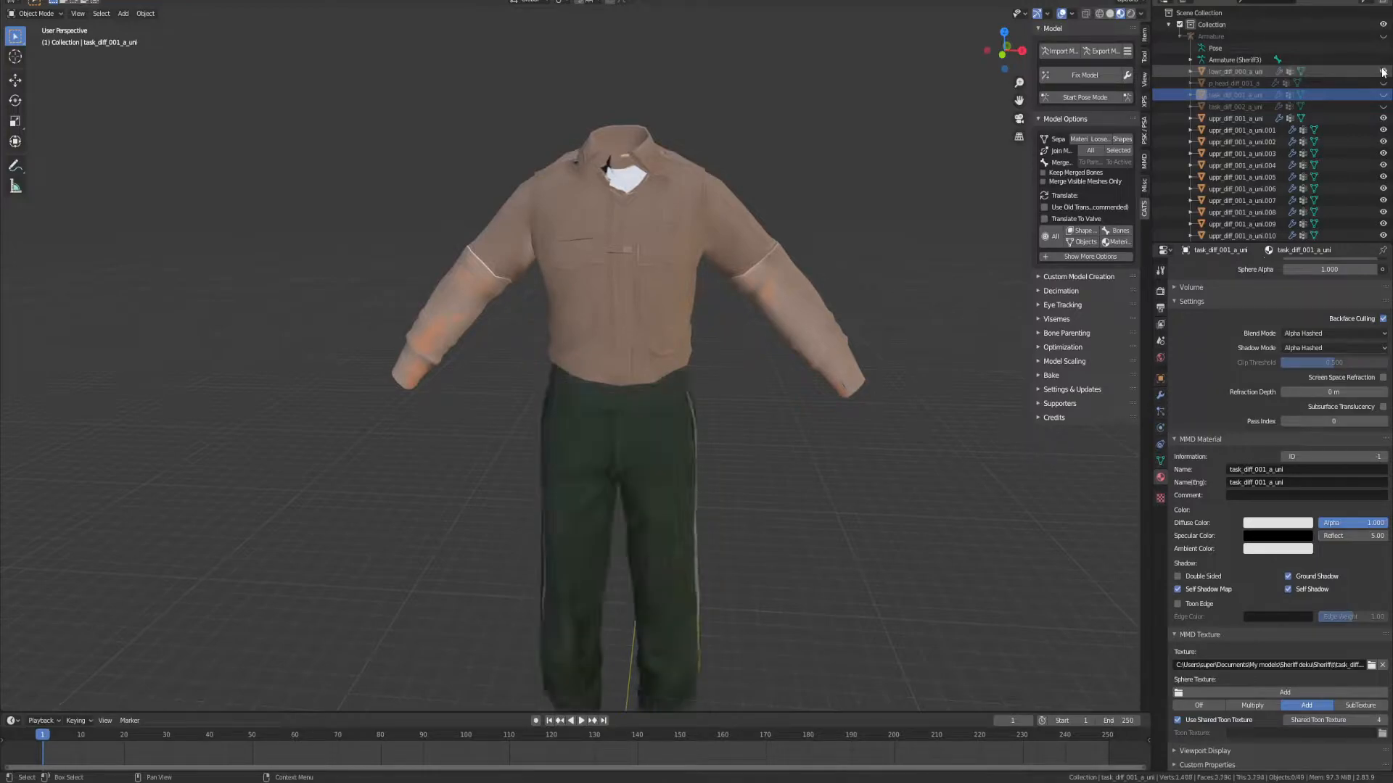
{"action": "middle_click_drag", "start_coordinate": [789, 467], "coordinate": [755, 501]}
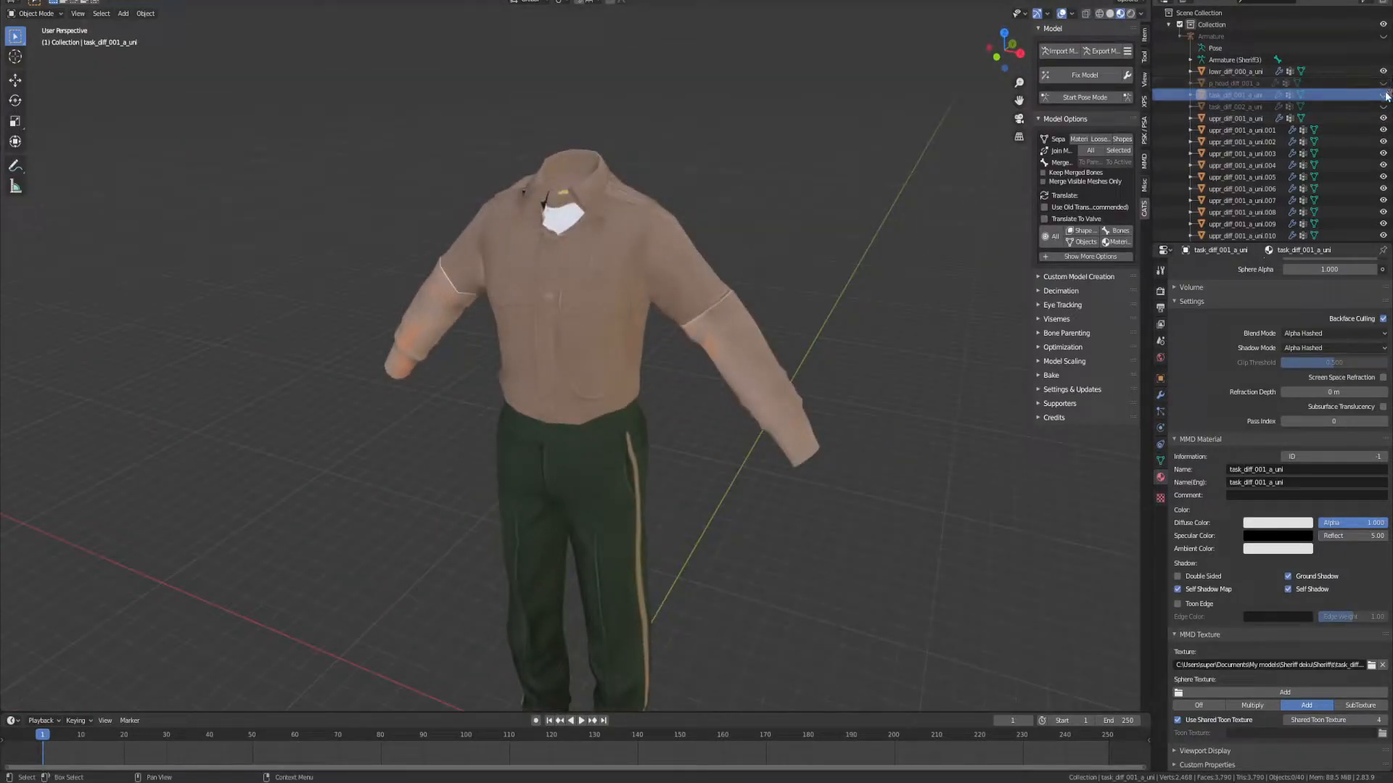
{"action": "middle_click_drag", "start_coordinate": [777, 382], "coordinate": [676, 362]}
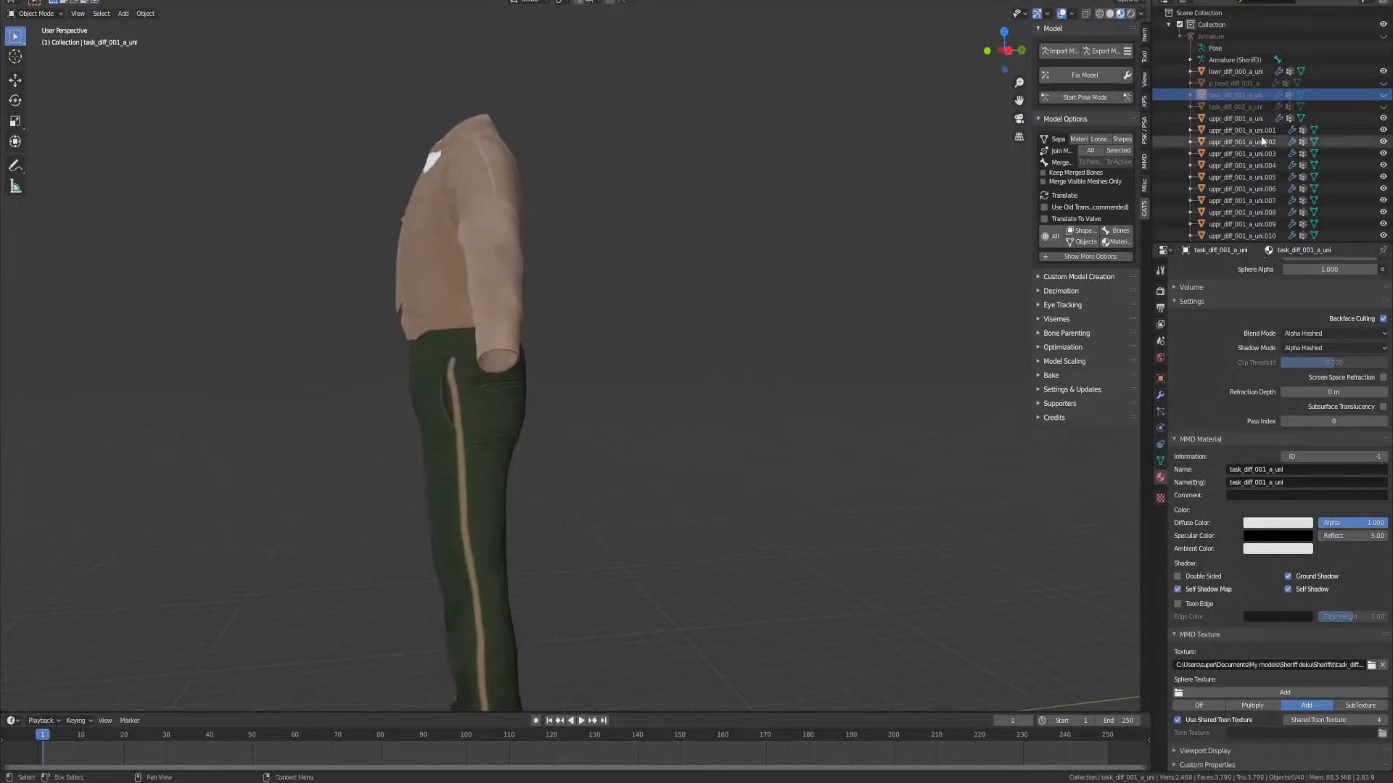
{"action": "left_click", "coordinate": [1383, 95]}
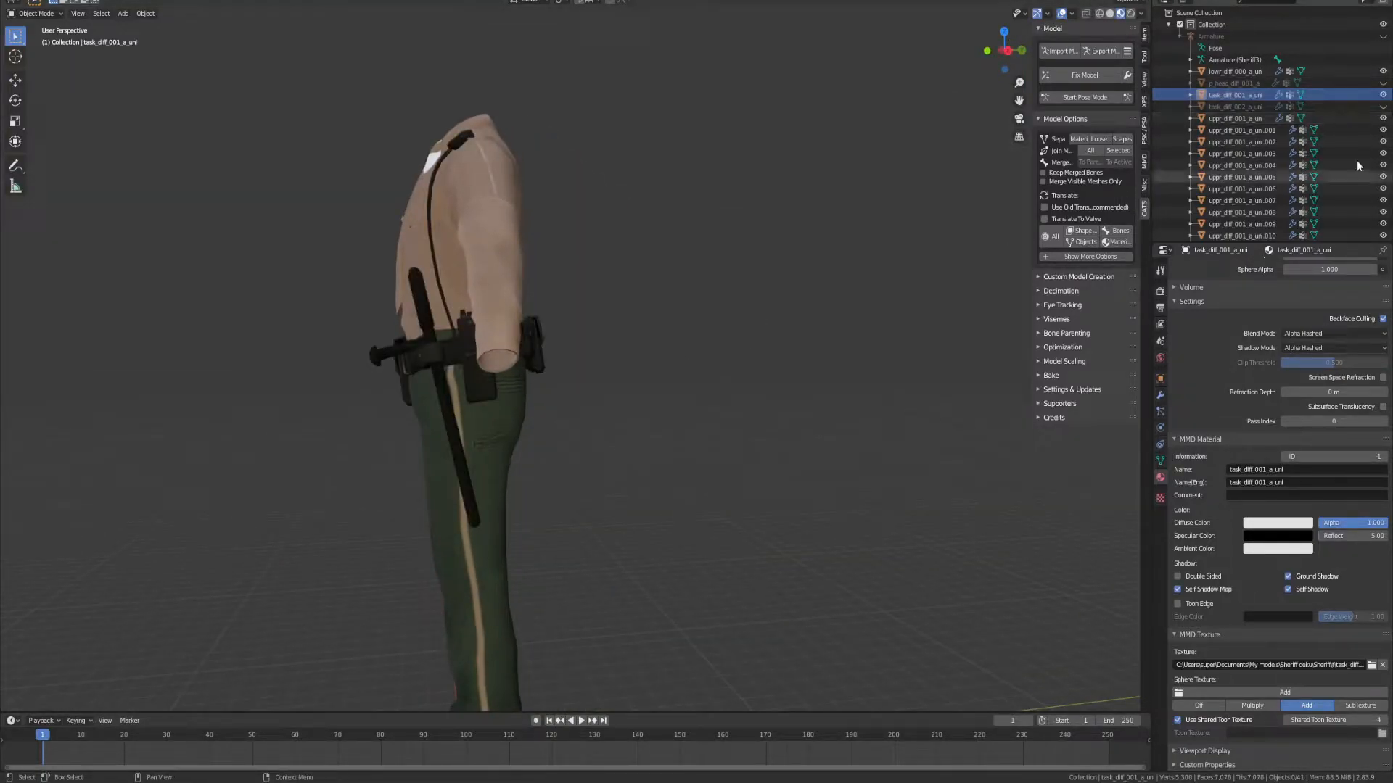
{"action": "left_click", "coordinate": [1383, 95]}
{"action": "left_click", "coordinate": [1383, 71]}
Step: Try deleting the loose piece that closes off the bottom opening of the shirt
{"action": "middle_click_drag", "start_coordinate": [388, 232], "coordinate": [555, 226]}
{"action": "scroll", "coordinate": [679, 151], "scroll_direction": "up", "scroll_amount": 7}
{"action": "scroll", "coordinate": [679, 154], "scroll_direction": "down", "scroll_amount": 7}
{"action": "scroll", "coordinate": [679, 155], "scroll_direction": "up", "scroll_amount": 5}
{"action": "middle_click_drag", "start_coordinate": [655, 412], "coordinate": [693, 163]}
{"action": "left_click", "coordinate": [671, 202]}
{"action": "scroll", "coordinate": [703, 177], "scroll_direction": "down", "scroll_amount": 4}
{"action": "key", "text": "Delete"}
{"action": "middle_click_drag", "start_coordinate": [677, 211], "coordinate": [707, 304]}
{"action": "key", "text": "ctrl+z"}
Step: Compare the shirt's lower edge with the trousers mesh shown and hidden
{"action": "left_click", "coordinate": [1383, 71]}
{"action": "left_click", "coordinate": [1383, 71]}
{"action": "left_click", "coordinate": [1383, 71]}
{"action": "left_click", "coordinate": [1383, 71]}
{"action": "middle_click_drag", "start_coordinate": [725, 124], "coordinate": [681, 219]}
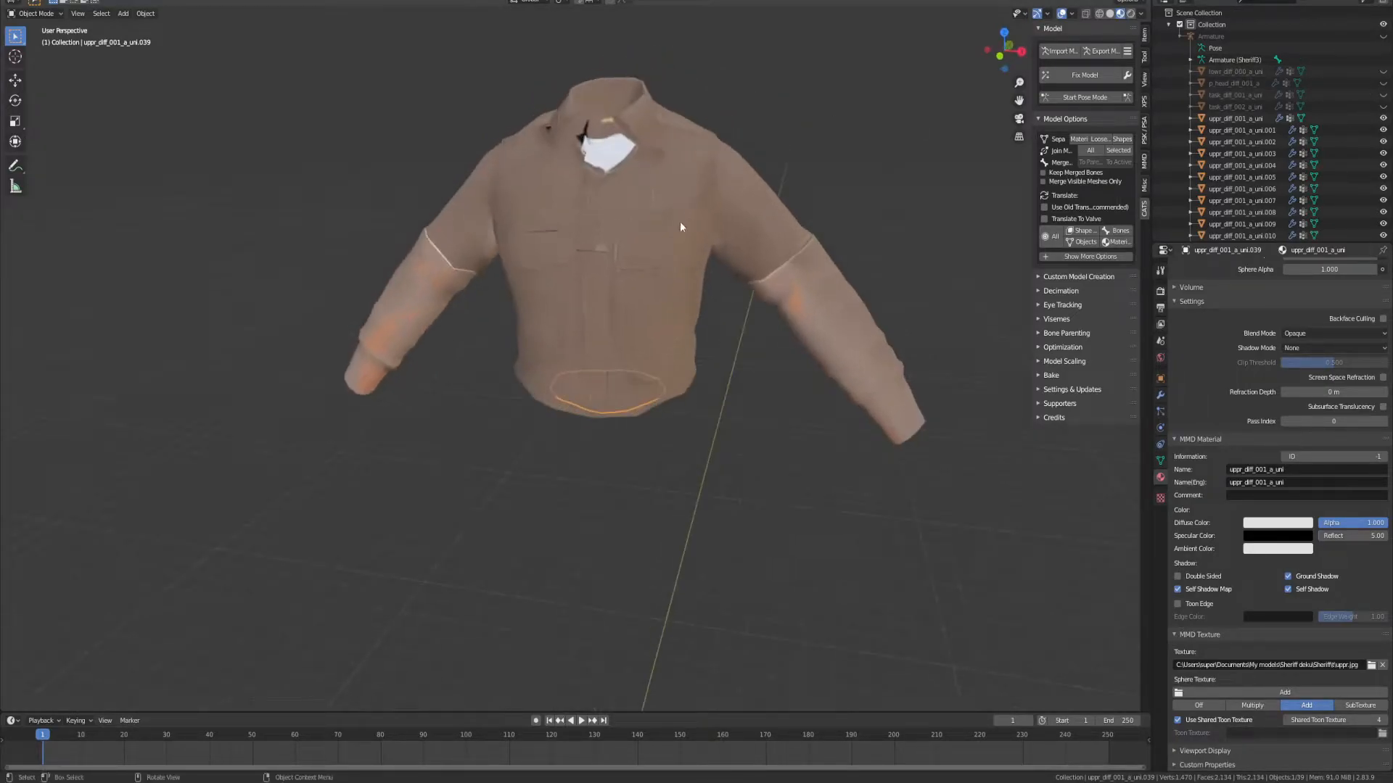
Step: Select all loose shirt pieces from uppr_diff_001_a_uni through uppr_diff_001_a_uni.039, with the torso piece active
{"action": "left_click_drag", "start_coordinate": [283, 41], "coordinate": [946, 528]}
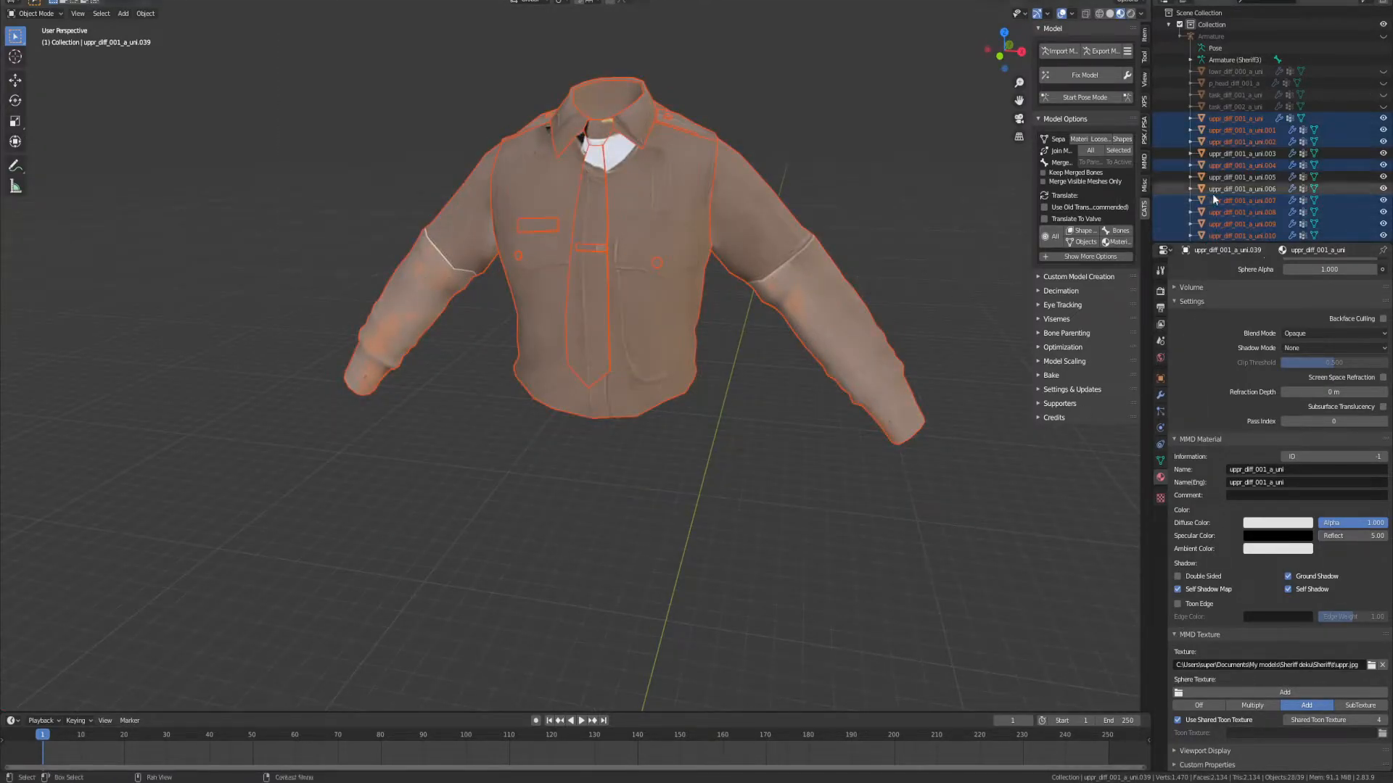
{"action": "left_click", "coordinate": [1220, 177]}
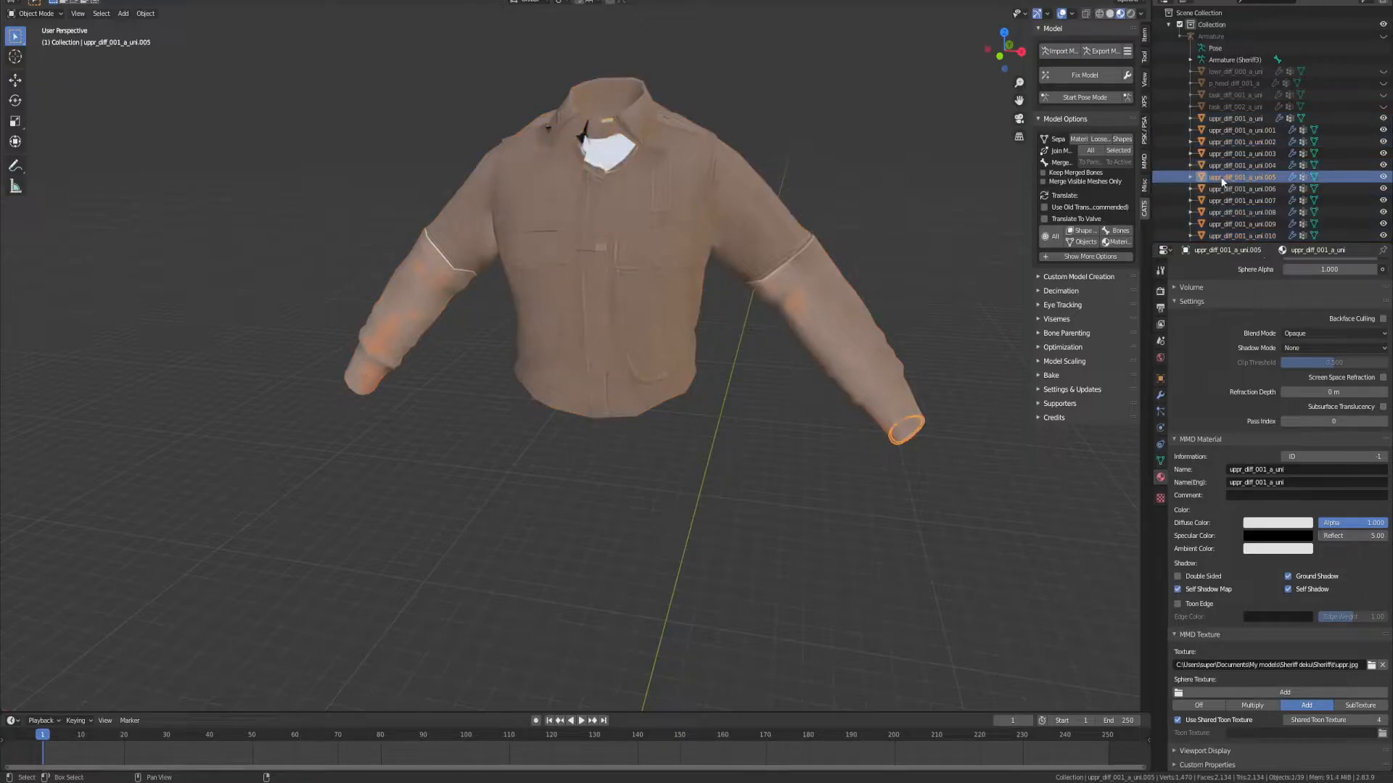
{"action": "left_click", "coordinate": [1231, 118]}
{"action": "scroll", "coordinate": [1223, 187], "scroll_direction": "down", "scroll_amount": 8}
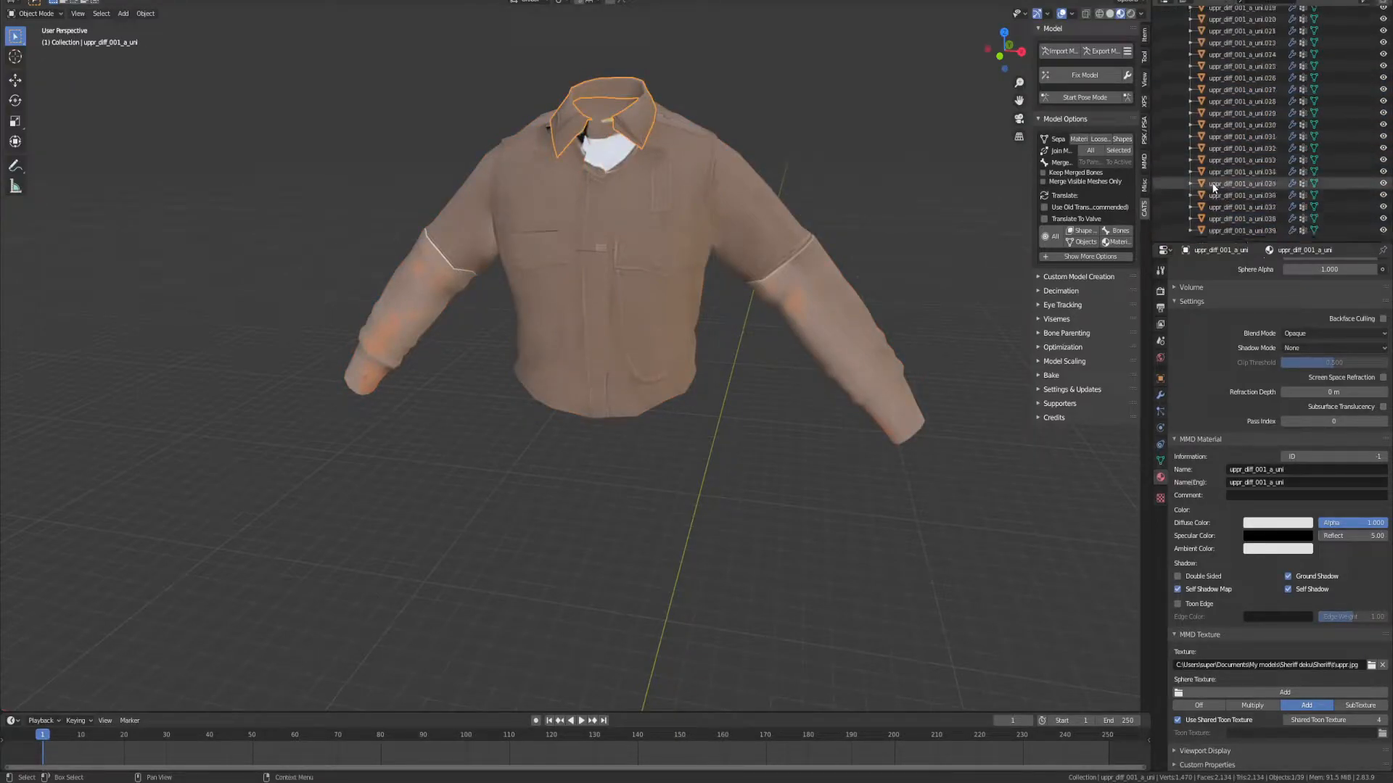
{"action": "left_click", "coordinate": [1232, 231], "text": "ctrl"}
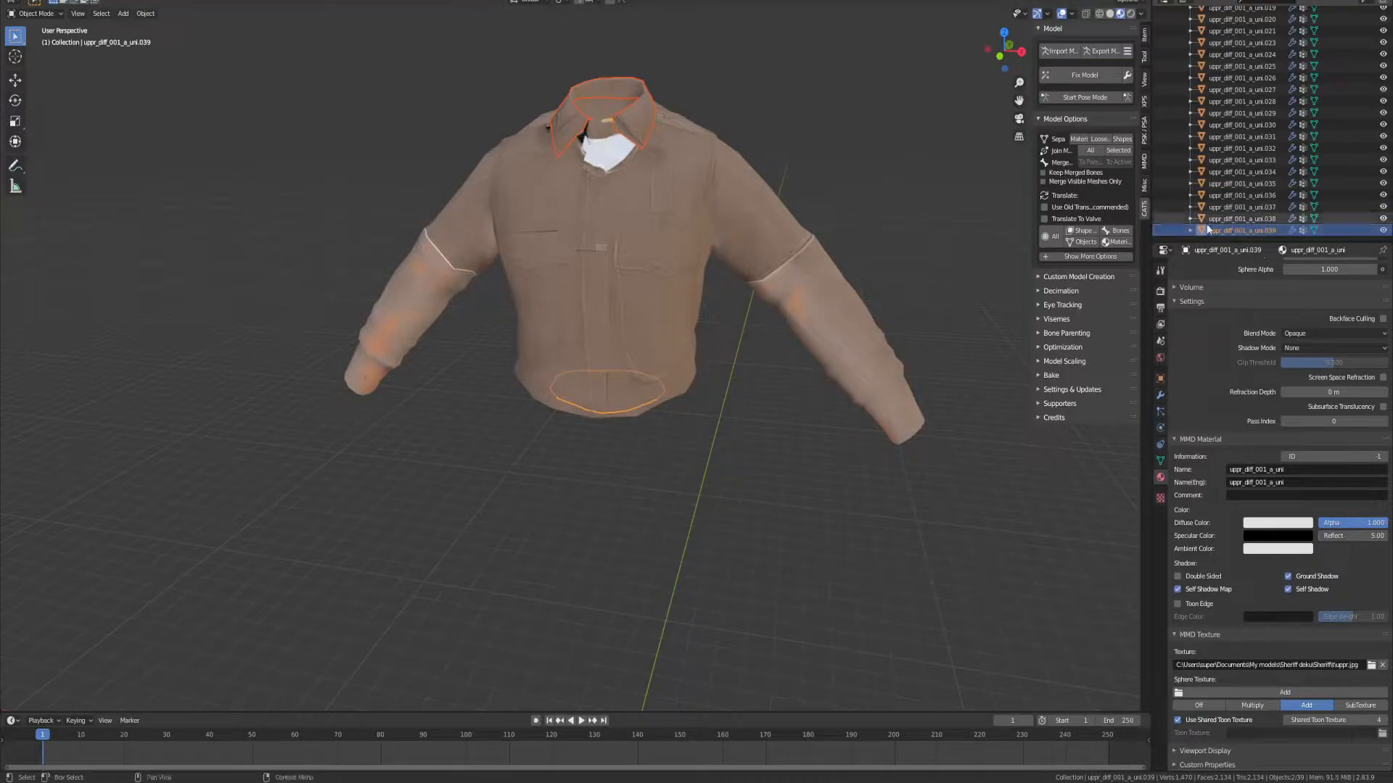
{"action": "scroll", "coordinate": [1234, 158], "scroll_direction": "up", "scroll_amount": 8}
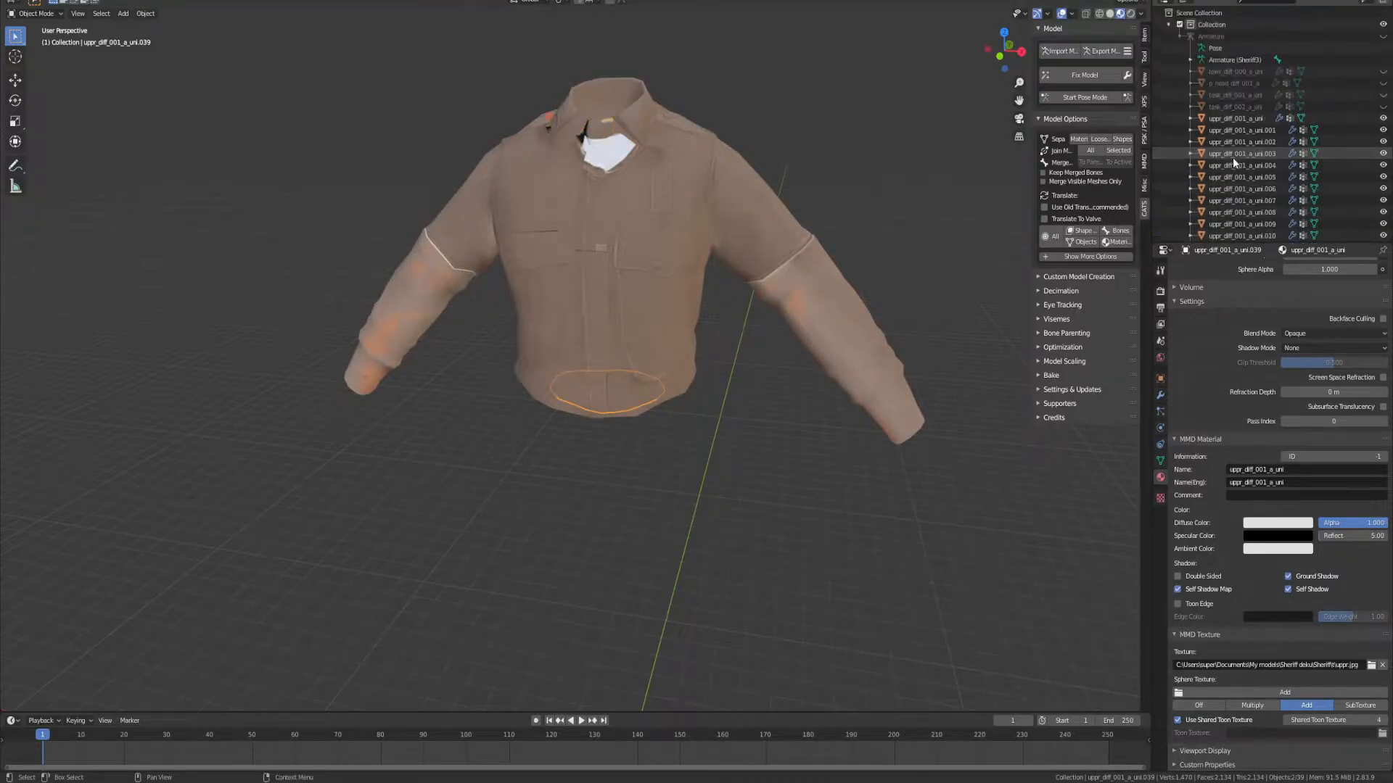
{"action": "left_click", "coordinate": [1230, 119], "text": "shift"}
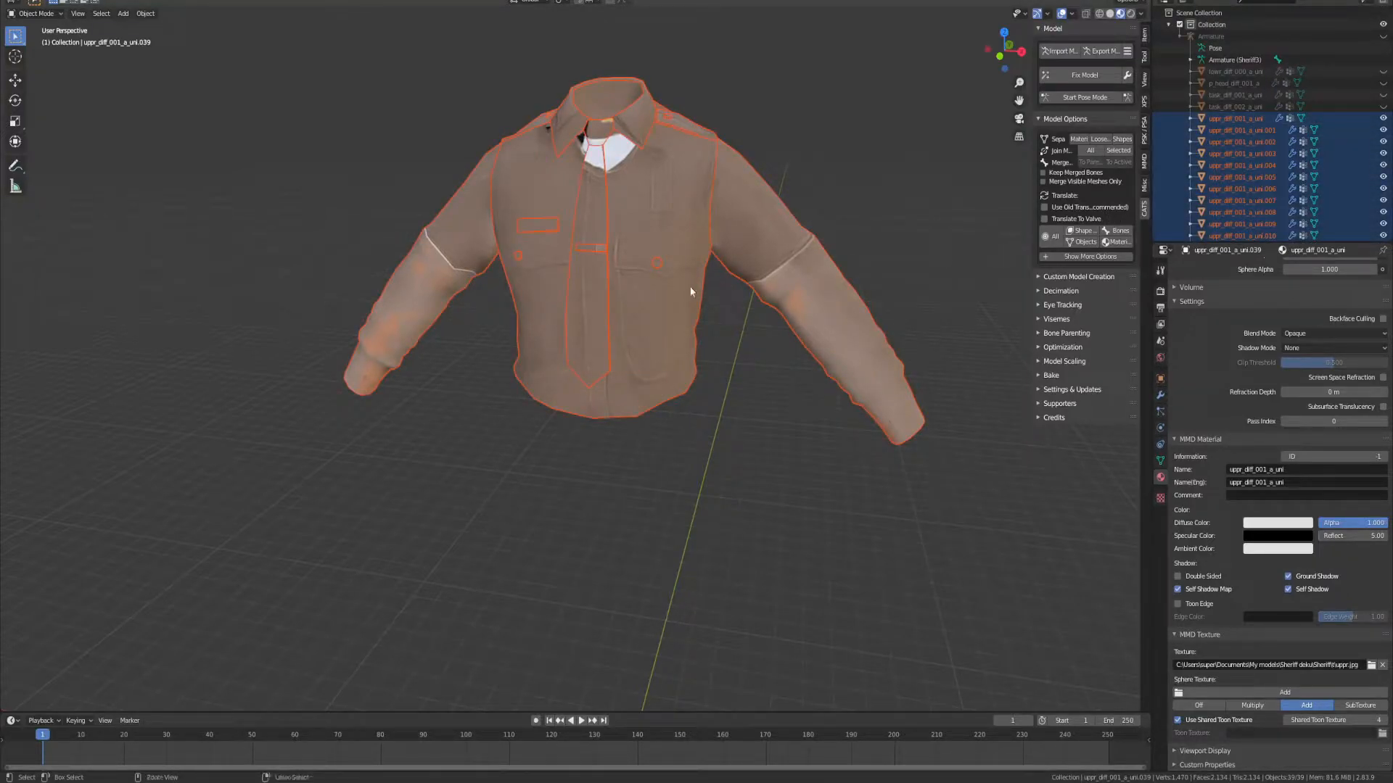
{"action": "left_click", "coordinate": [654, 214], "text": "shift"}
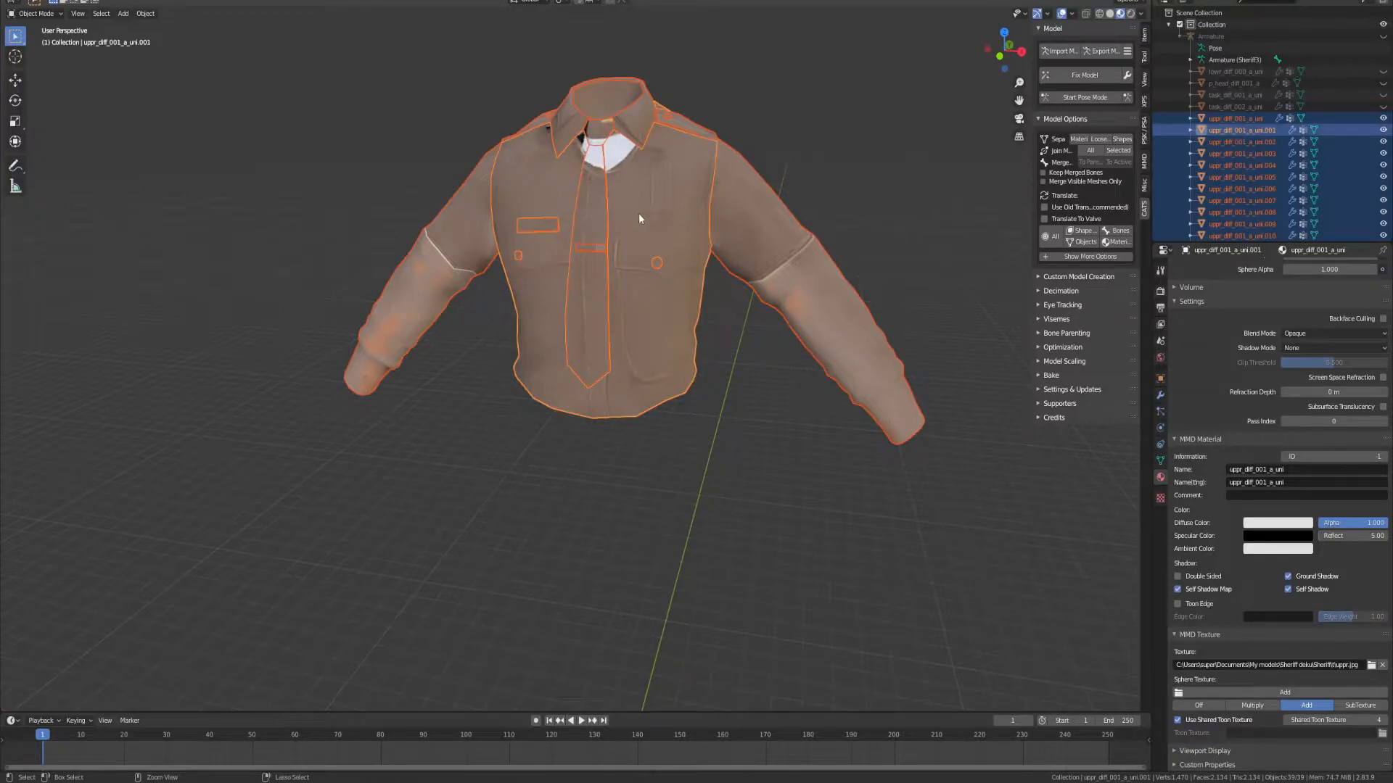
{"action": "scroll", "coordinate": [622, 236], "scroll_direction": "up", "scroll_amount": 8}
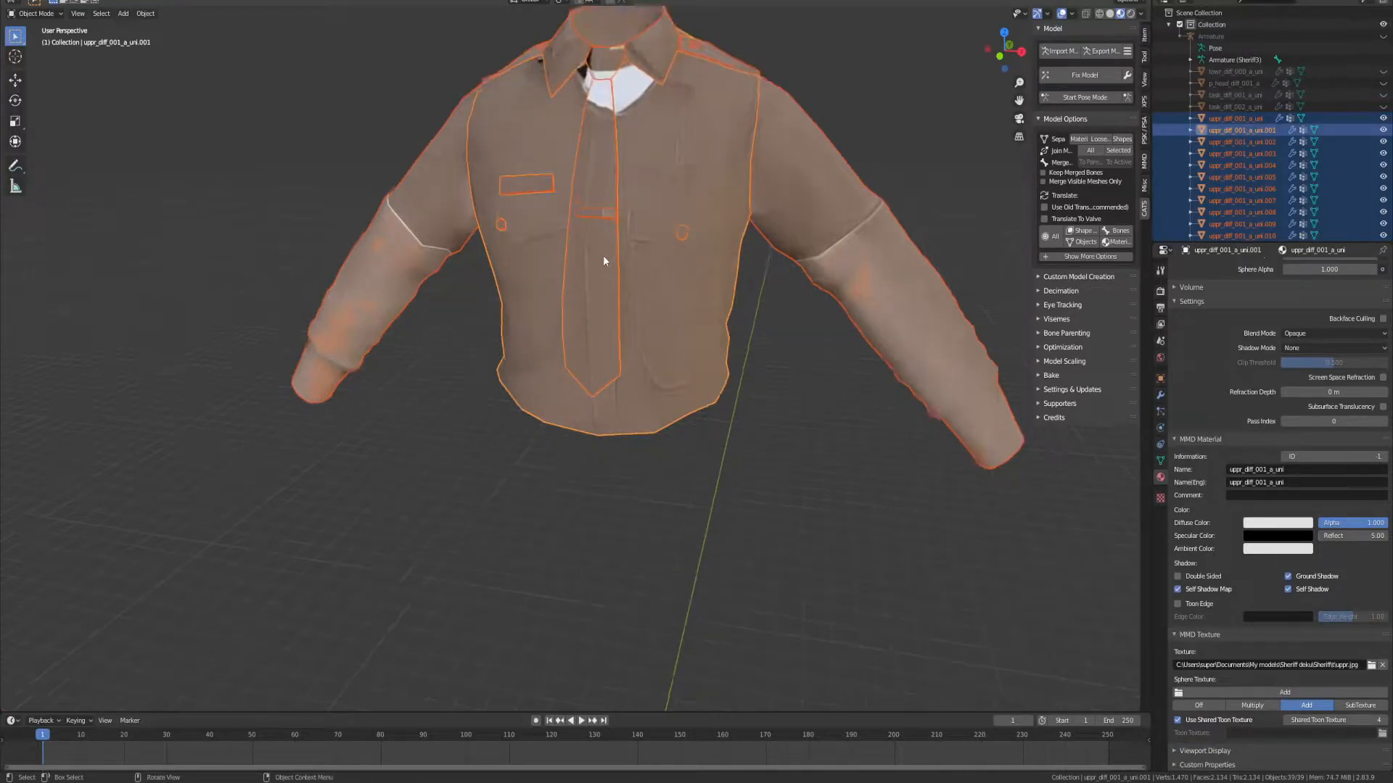
{"action": "scroll", "coordinate": [690, 172], "scroll_direction": "down", "scroll_amount": 3}
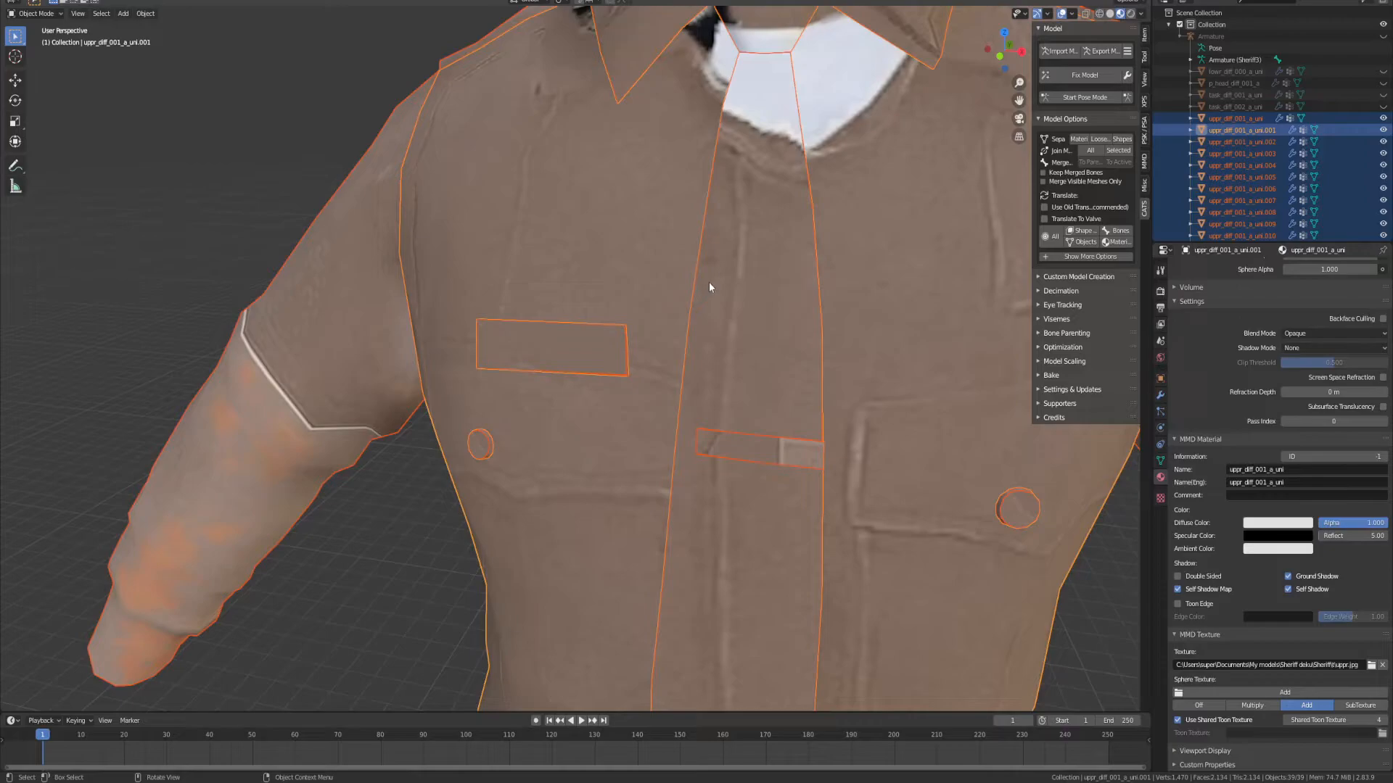
Step: Try deleting the rectangular name plate piece above the shirt's chest pocket
{"action": "left_click", "coordinate": [597, 351], "text": "shift"}
{"action": "left_click", "coordinate": [658, 251]}
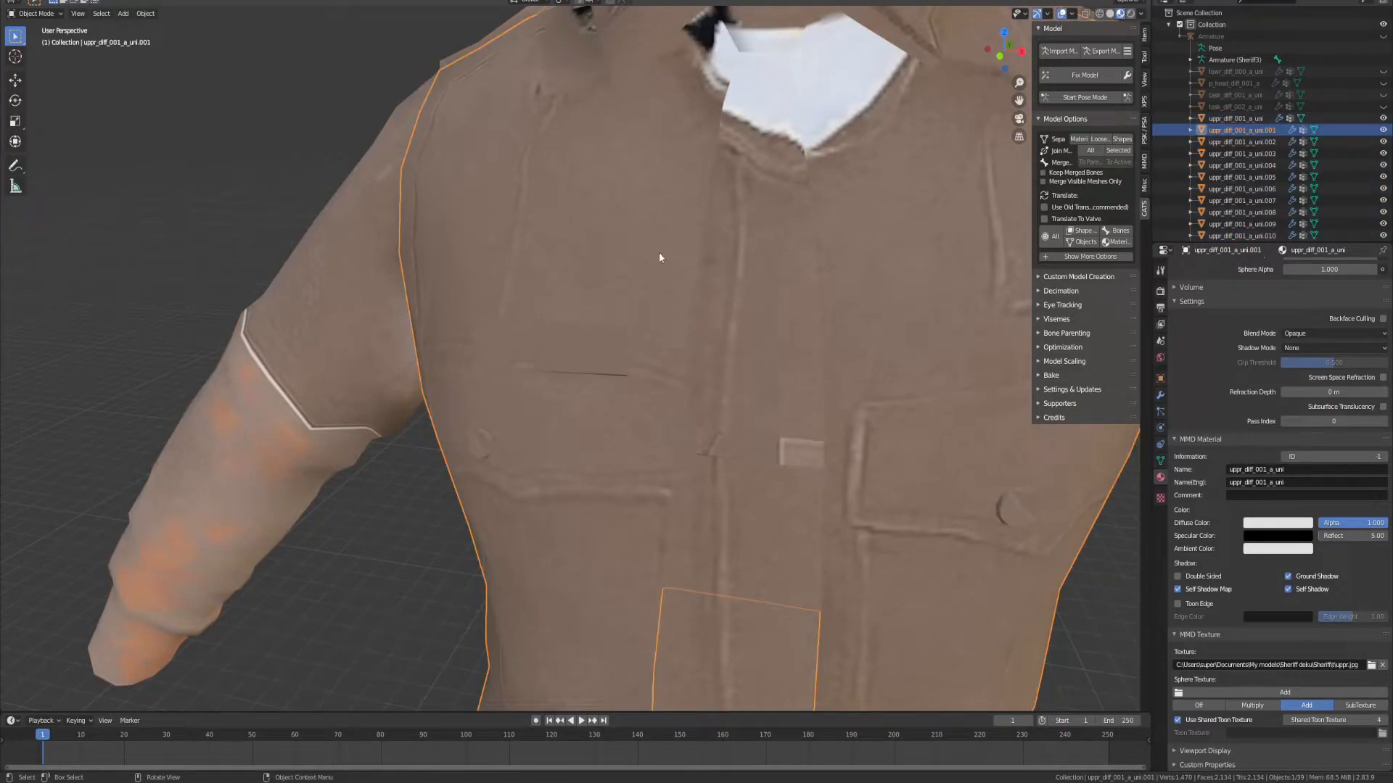
{"action": "left_click", "coordinate": [578, 353]}
{"action": "key", "text": "Delete"}
{"action": "left_click", "coordinate": [594, 352]}
{"action": "middle_click_drag", "start_coordinate": [594, 353], "coordinate": [132, 529]}
{"action": "key", "text": "ctrl+z"}
{"action": "key", "text": "ctrl+z"}
Step: Delete all the loose pieces that make up the name plate above the chest pocket
{"action": "key", "text": "Delete"}
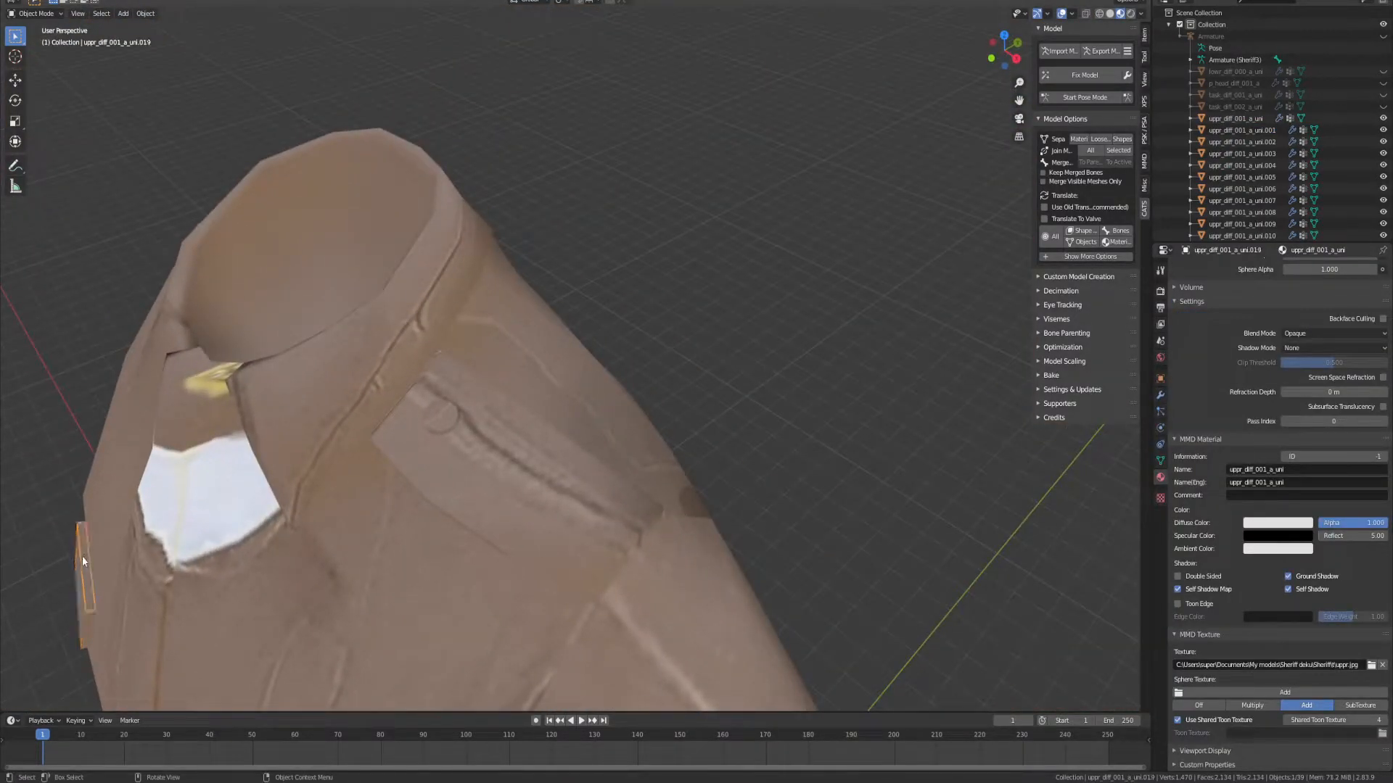
{"action": "left_click", "coordinate": [79, 580]}
{"action": "key", "text": "Delete"}
{"action": "middle_click_drag", "start_coordinate": [77, 573], "coordinate": [336, 514]}
{"action": "middle_click_drag", "start_coordinate": [930, 350], "coordinate": [428, 251]}
{"action": "left_click", "coordinate": [751, 346]}
{"action": "key", "text": "Delete"}
{"action": "left_click", "coordinate": [216, 282]}
{"action": "key", "text": "Delete"}
{"action": "scroll", "coordinate": [700, 262], "scroll_direction": "up", "scroll_amount": 5}
{"action": "middle_click_drag", "start_coordinate": [701, 268], "coordinate": [462, 261]}
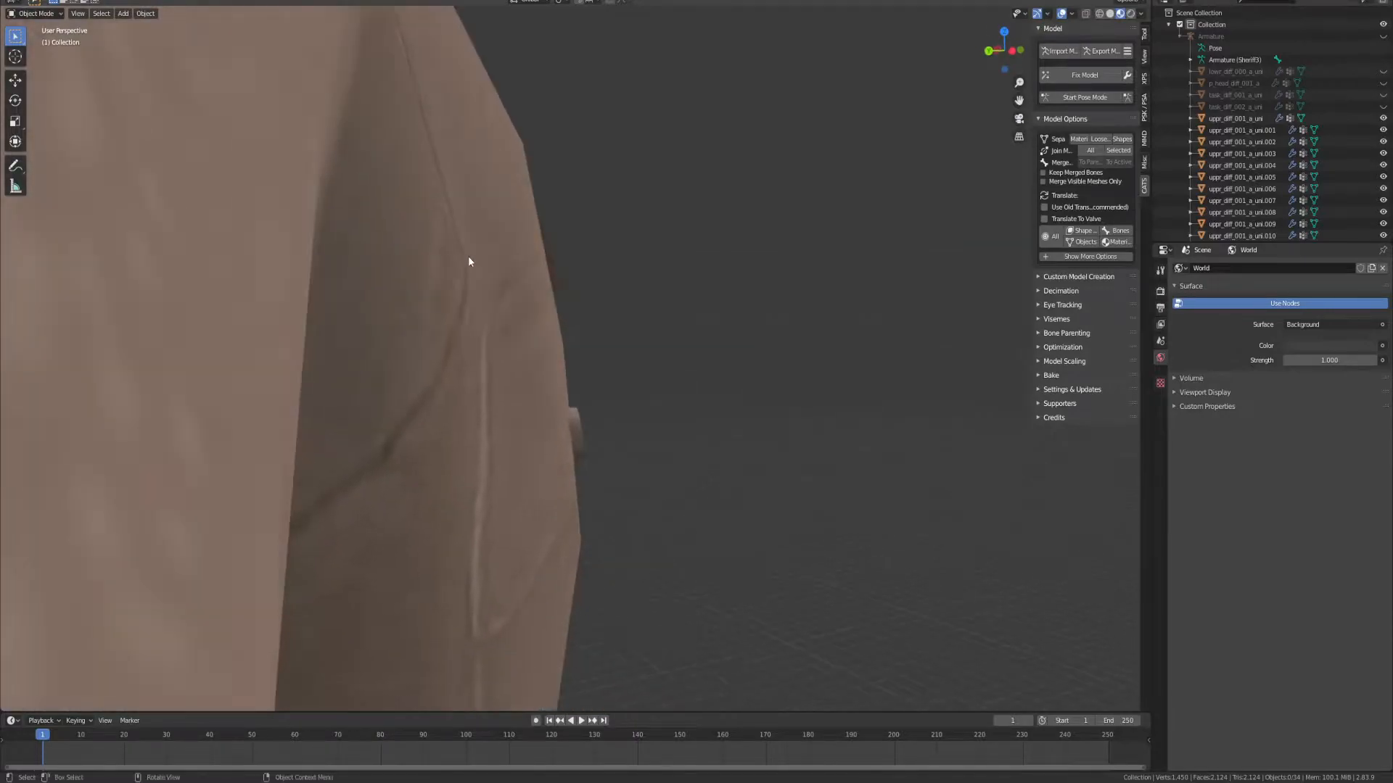
{"action": "left_click", "coordinate": [556, 276]}
{"action": "key", "text": "Delete"}
{"action": "middle_click_drag", "start_coordinate": [591, 286], "coordinate": [621, 360]}
Step: Try deleting the loose pieces of the tie clip at the middle of the shirt front
{"action": "left_click", "coordinate": [621, 360]}
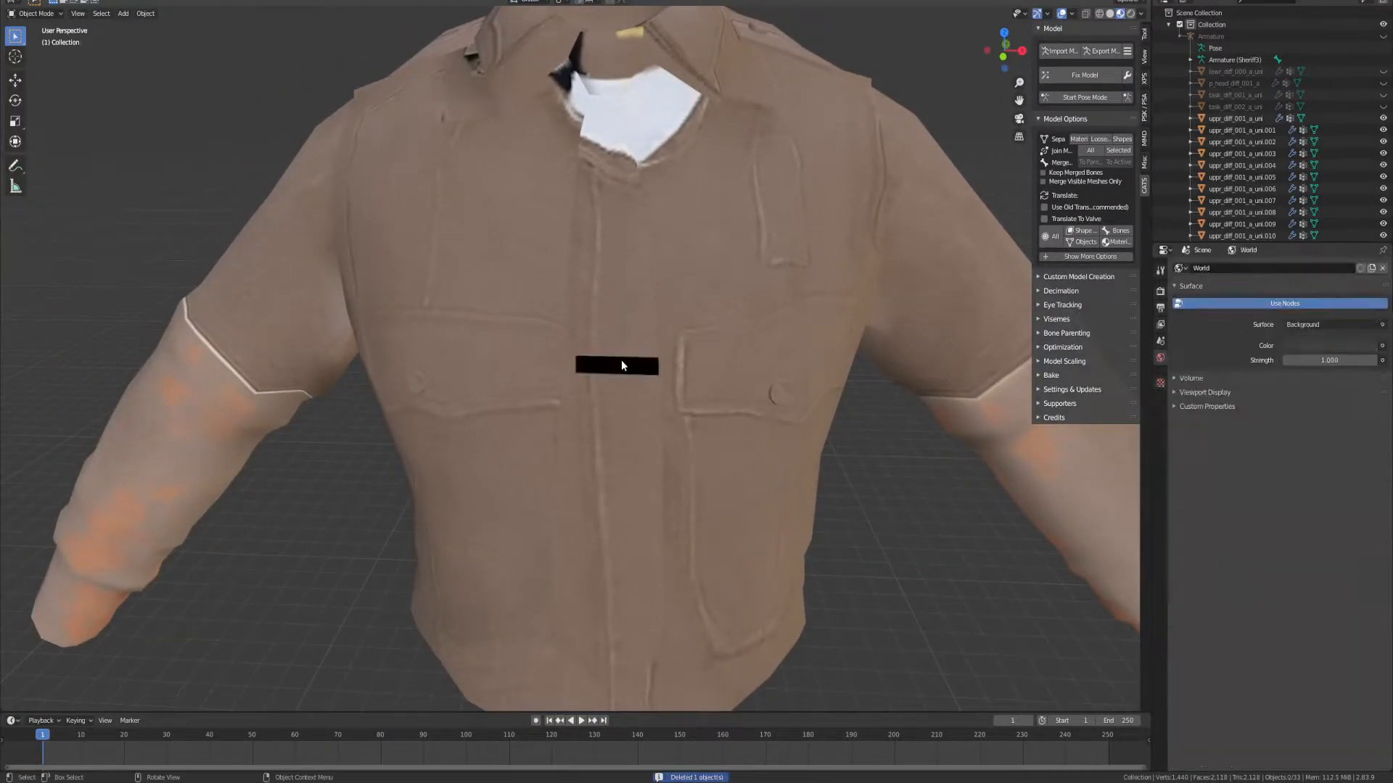
{"action": "left_click", "coordinate": [643, 350]}
{"action": "middle_click_drag", "start_coordinate": [643, 350], "coordinate": [660, 295]}
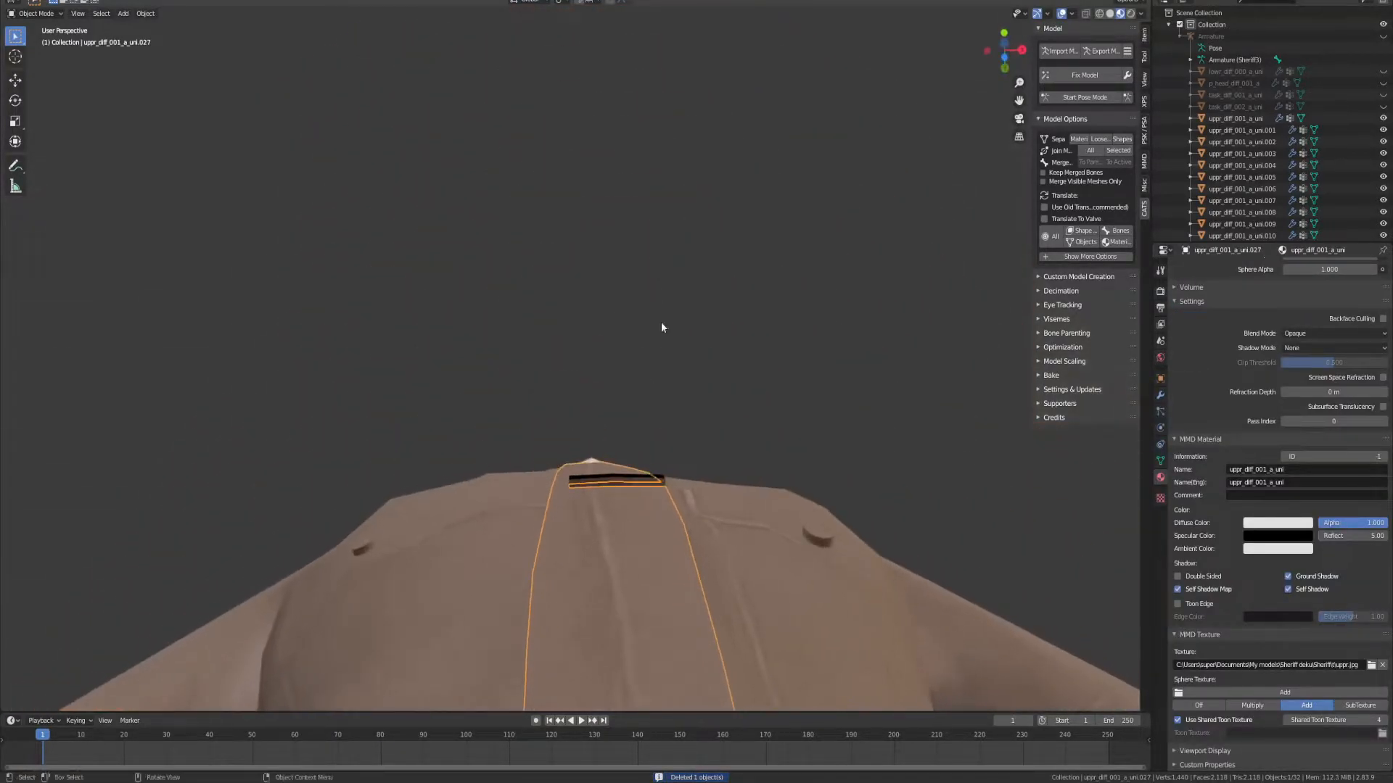
{"action": "key", "text": "Delete"}
{"action": "left_click", "coordinate": [620, 471]}
{"action": "middle_click_drag", "start_coordinate": [620, 472], "coordinate": [530, 473]}
{"action": "left_click", "coordinate": [687, 429]}
{"action": "left_click", "coordinate": [561, 484]}
{"action": "key", "text": "Delete"}
Step: Try hiding the tie piece uppr_diff_001_a_uni.027 to inspect the shirt behind it
{"action": "left_click", "coordinate": [559, 484]}
{"action": "scroll", "coordinate": [1282, 185], "scroll_direction": "down", "scroll_amount": 7}
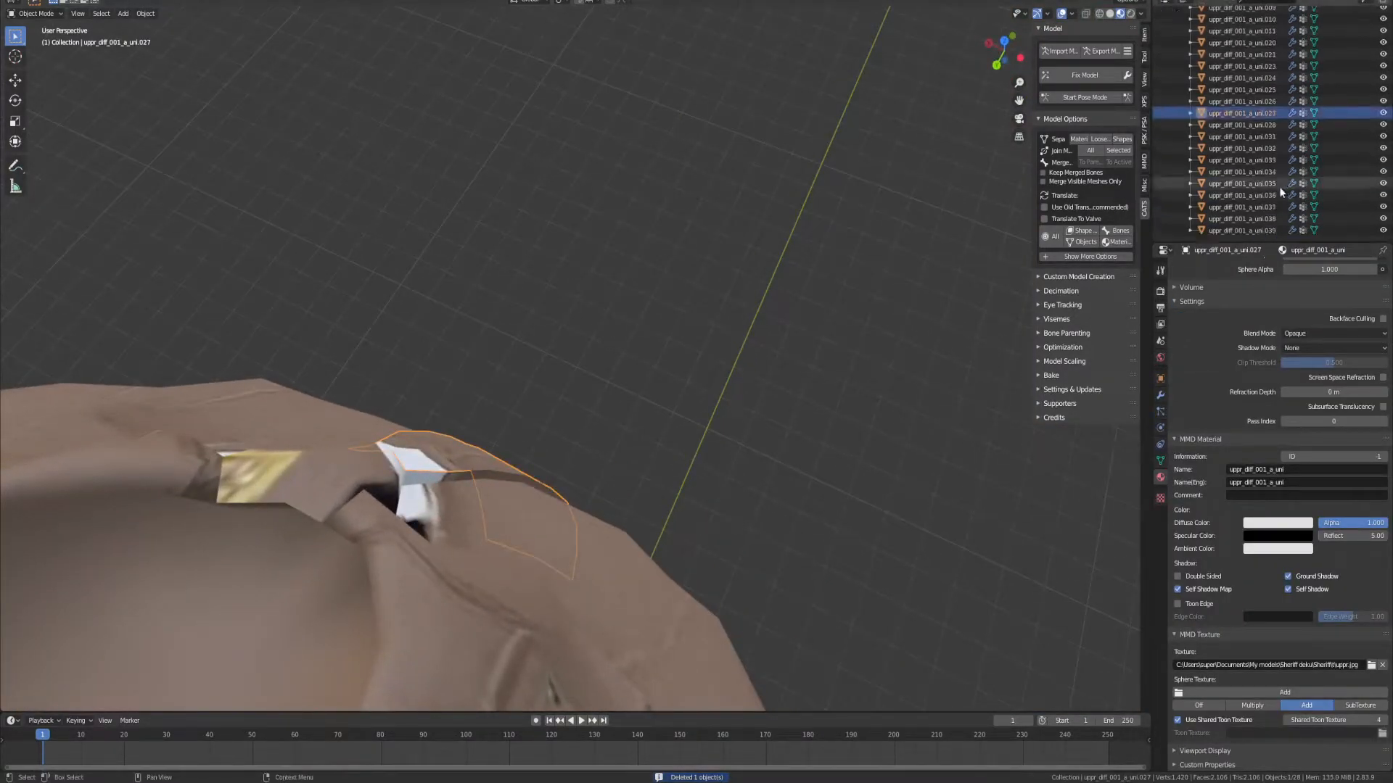
{"action": "left_click", "coordinate": [1383, 113]}
{"action": "middle_click_drag", "start_coordinate": [756, 338], "coordinate": [864, 481]}
{"action": "key", "text": "ctrl+z"}
Step: Undo the tie clip deletions back to the point where its front piece is selected
{"action": "scroll", "coordinate": [668, 419], "scroll_direction": "up", "scroll_amount": 4}
{"action": "left_click", "coordinate": [773, 293]}
{"action": "key", "text": "ctrl+z"}
{"action": "key", "text": "ctrl+z"}
{"action": "key", "text": "ctrl+z"}
{"action": "key", "text": "ctrl+z"}
{"action": "key", "text": "ctrl+z"}
{"action": "key", "text": "ctrl+z"}
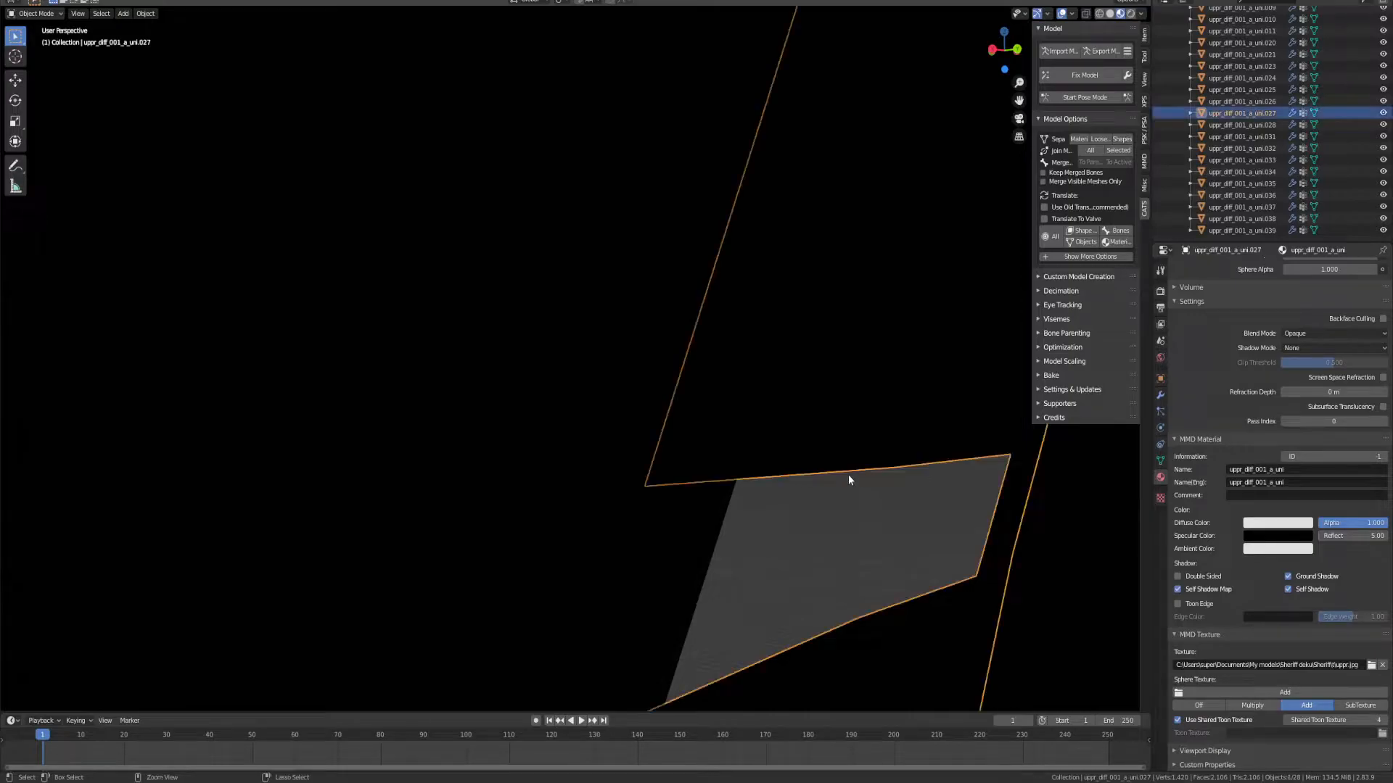
{"action": "key", "text": "ctrl+z"}
{"action": "key", "text": "ctrl+z"}
{"action": "key", "text": "ctrl+z"}
{"action": "key", "text": "ctrl+z"}
{"action": "key", "text": "ctrl+z"}
{"action": "key", "text": "ctrl+z"}
{"action": "key", "text": "ctrl+z"}
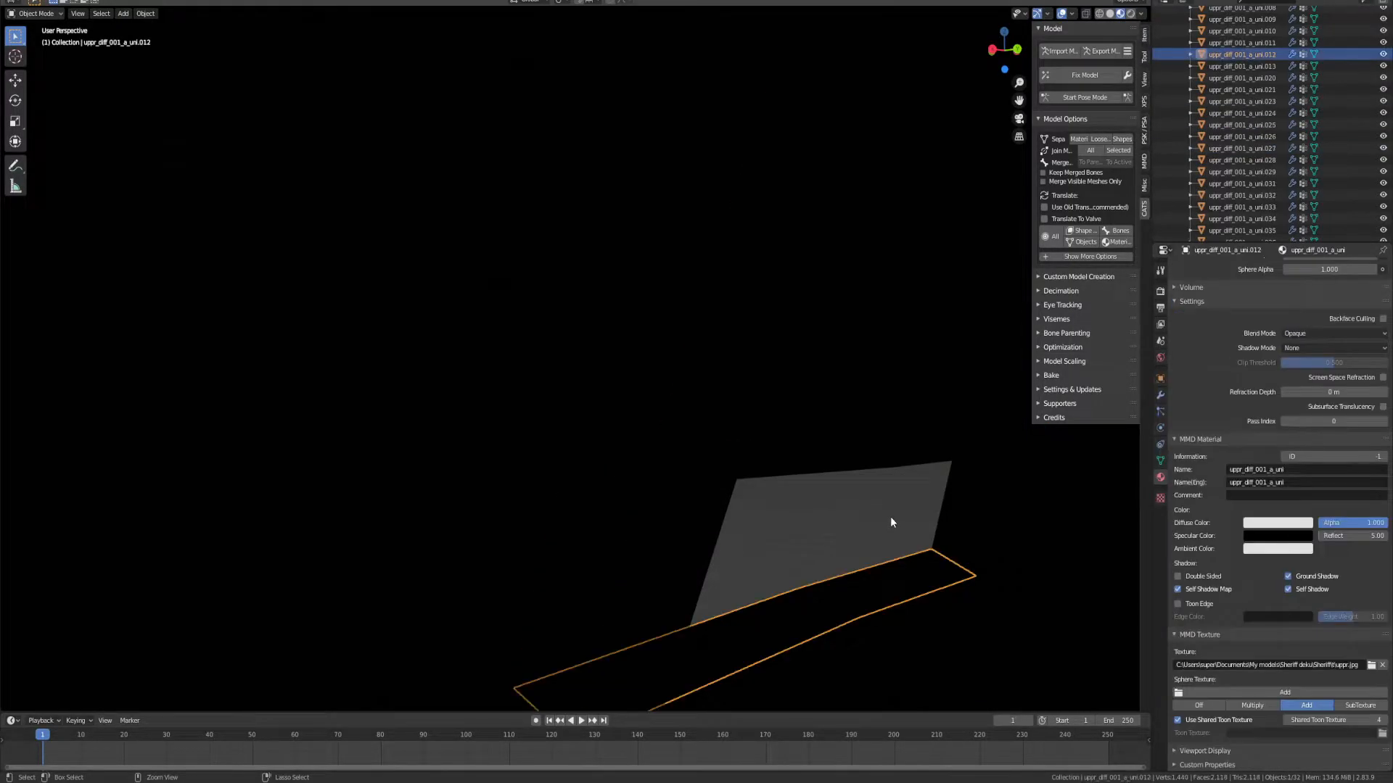
{"action": "scroll", "coordinate": [653, 457], "scroll_direction": "down", "scroll_amount": 10}
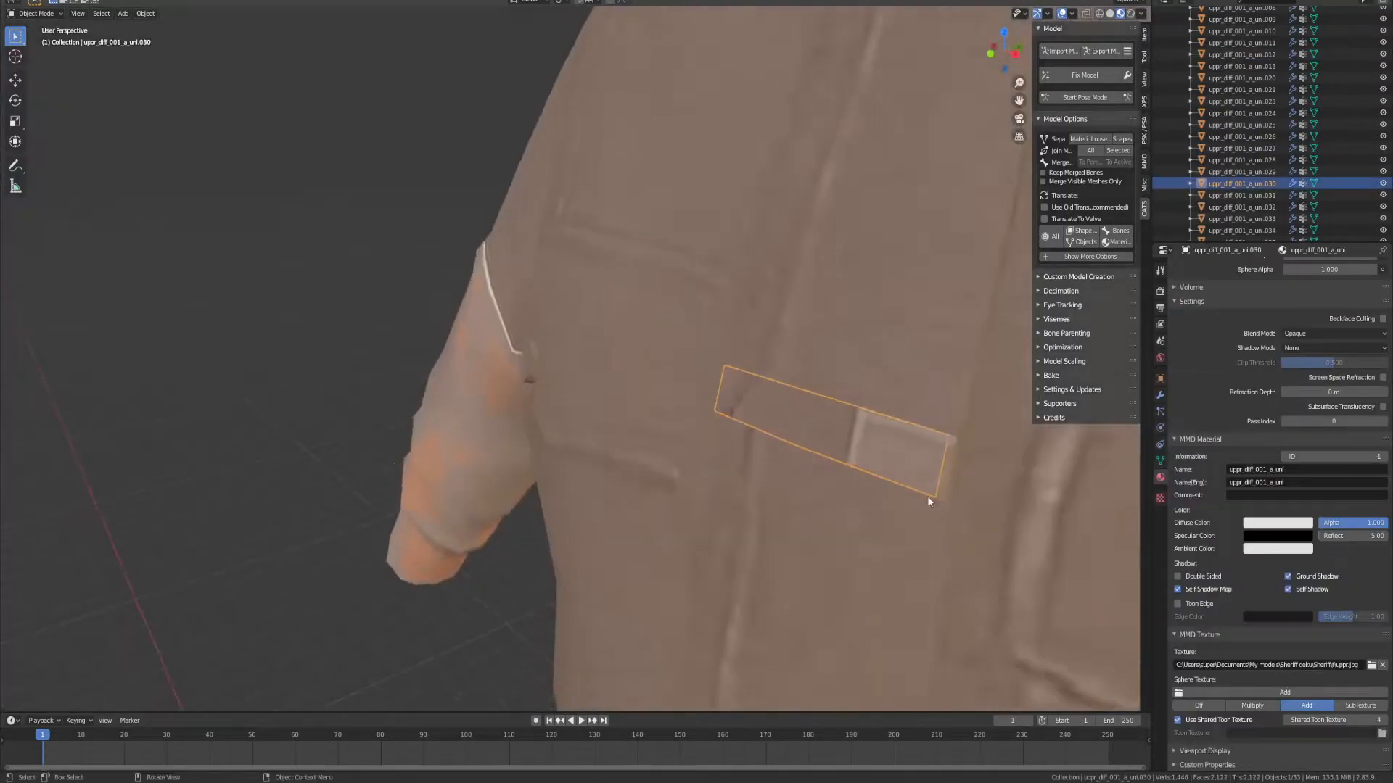
{"action": "scroll", "coordinate": [760, 476], "scroll_direction": "up", "scroll_amount": 10}
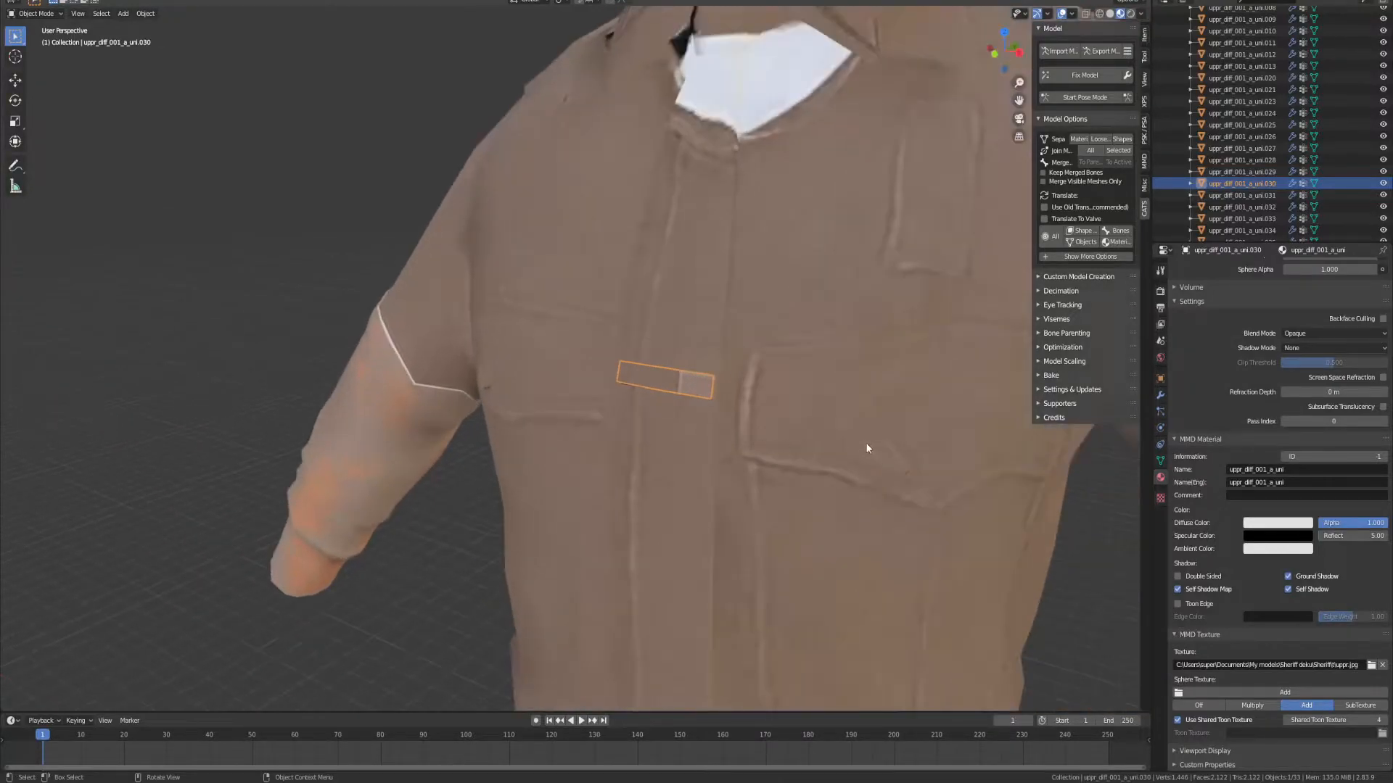
Step: Open the undo history to review the recorded select and delete operations
{"action": "left_click", "coordinate": [22, 2]}
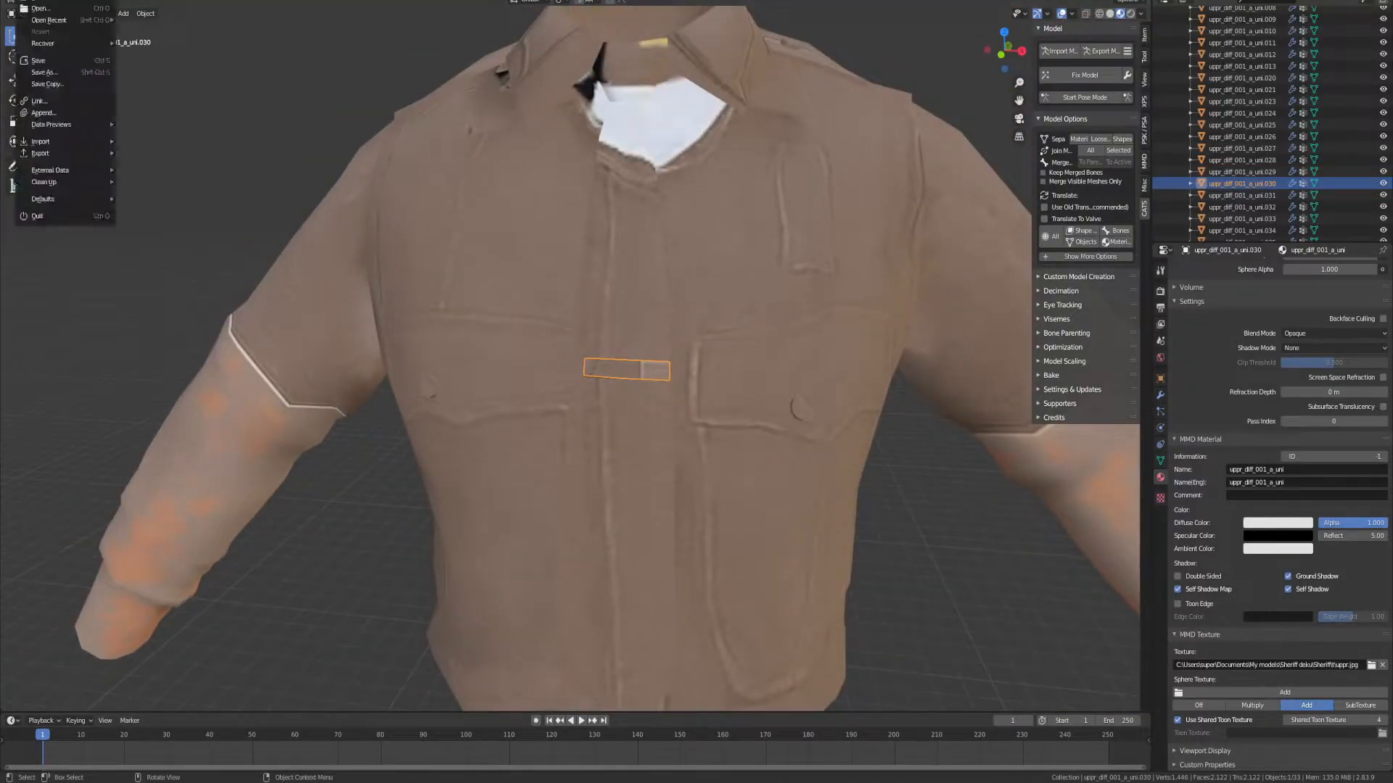
{"action": "mouse_move", "coordinate": [45, 1]}
{"action": "left_click", "coordinate": [65, 24]}
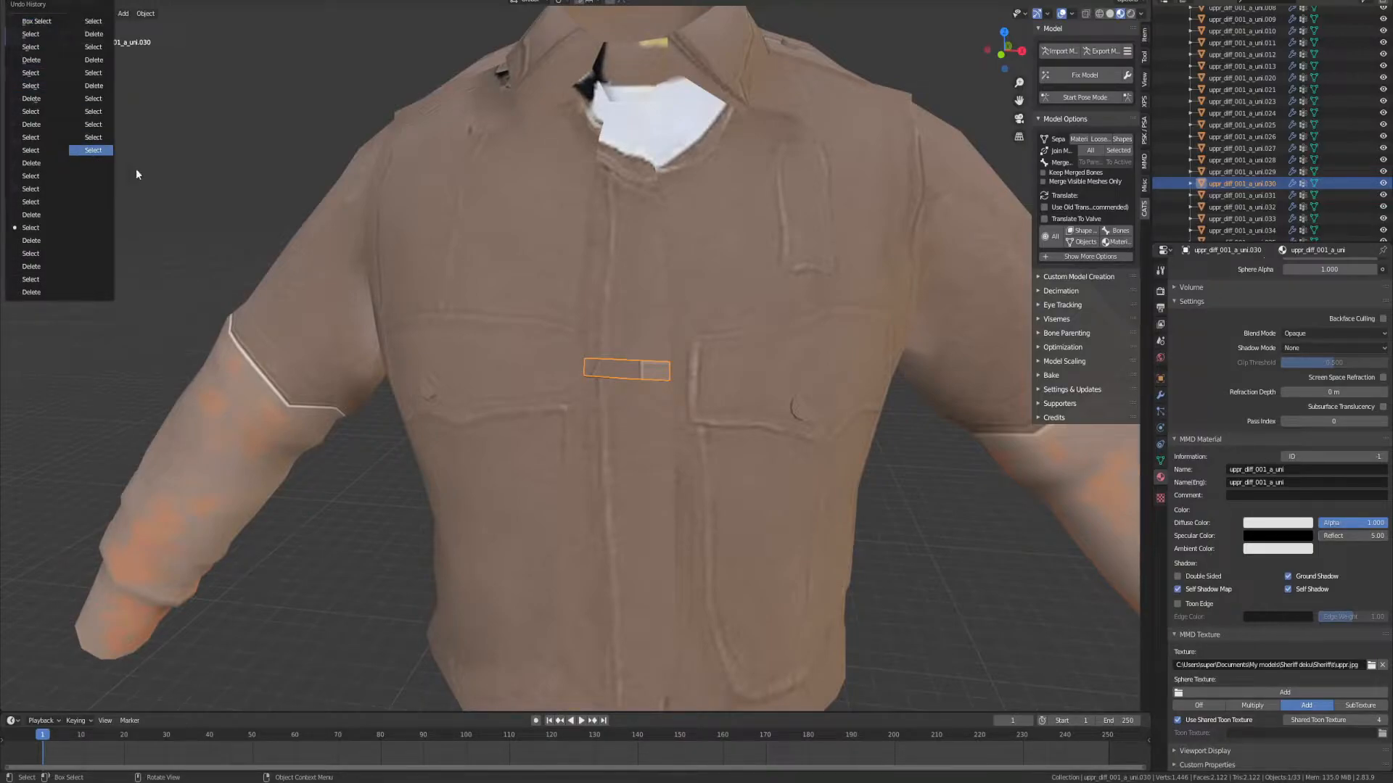
Step: Examine the shirt front around the tie clip and pockets, and select the torso piece
{"action": "scroll", "coordinate": [599, 248], "scroll_direction": "down", "scroll_amount": 2}
{"action": "scroll", "coordinate": [609, 257], "scroll_direction": "up", "scroll_amount": 1}
{"action": "middle_click_drag", "start_coordinate": [659, 310], "coordinate": [677, 301]}
{"action": "scroll", "coordinate": [729, 227], "scroll_direction": "up", "scroll_amount": 2}
{"action": "middle_click_drag", "start_coordinate": [725, 228], "coordinate": [756, 193]}
{"action": "scroll", "coordinate": [755, 193], "scroll_direction": "down", "scroll_amount": 2}
{"action": "left_click", "coordinate": [720, 221]}
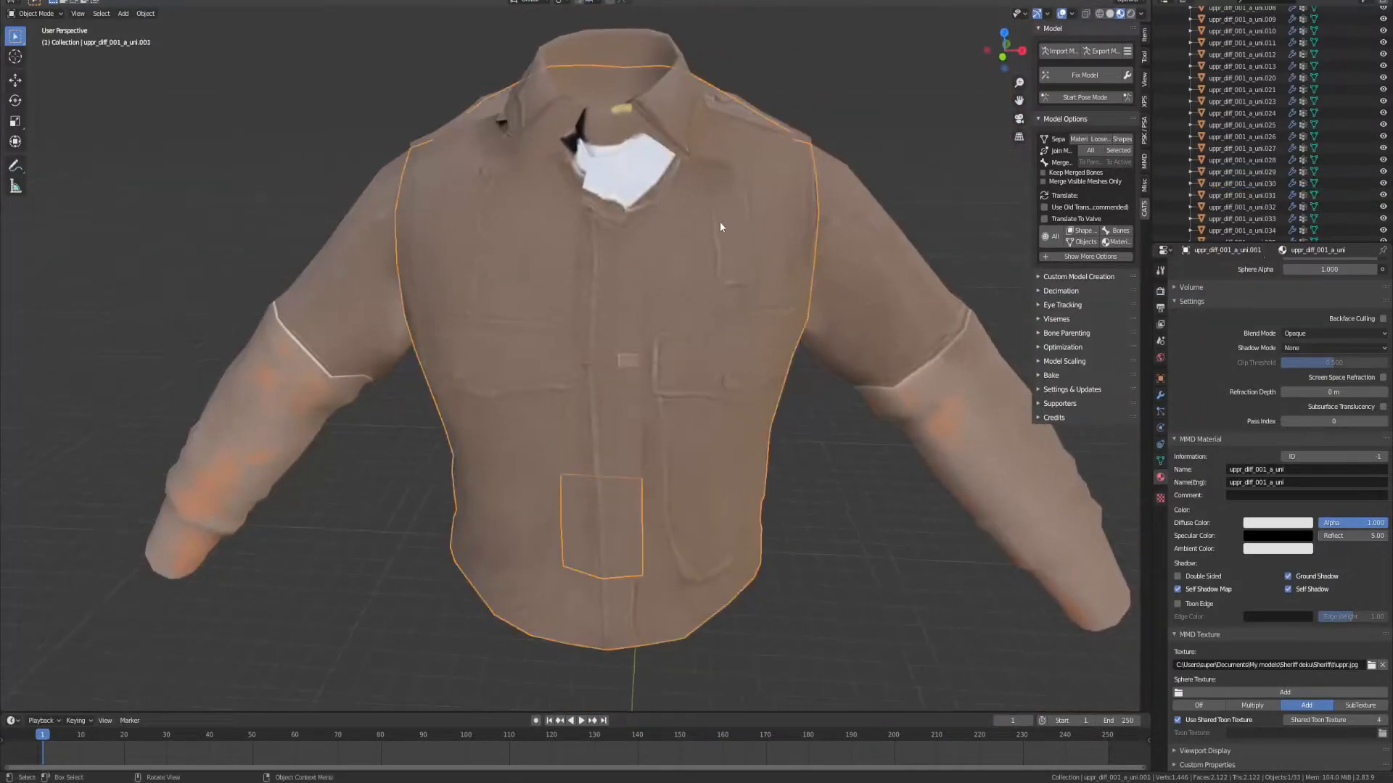
Step: Select all the separated shirt pieces and join them into a single mesh with the torso piece active
{"action": "scroll", "coordinate": [720, 221], "scroll_direction": "down", "scroll_amount": 3}
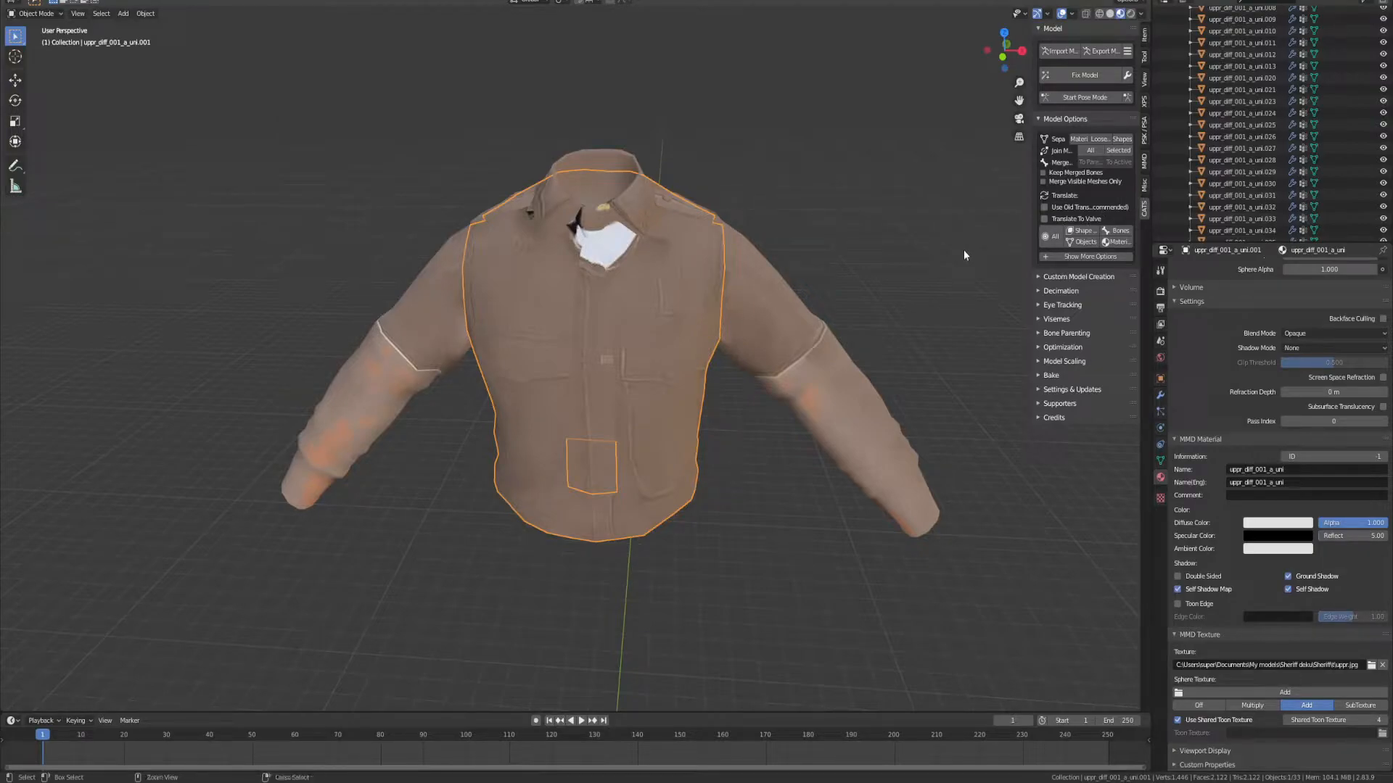
{"action": "key", "text": "a"}
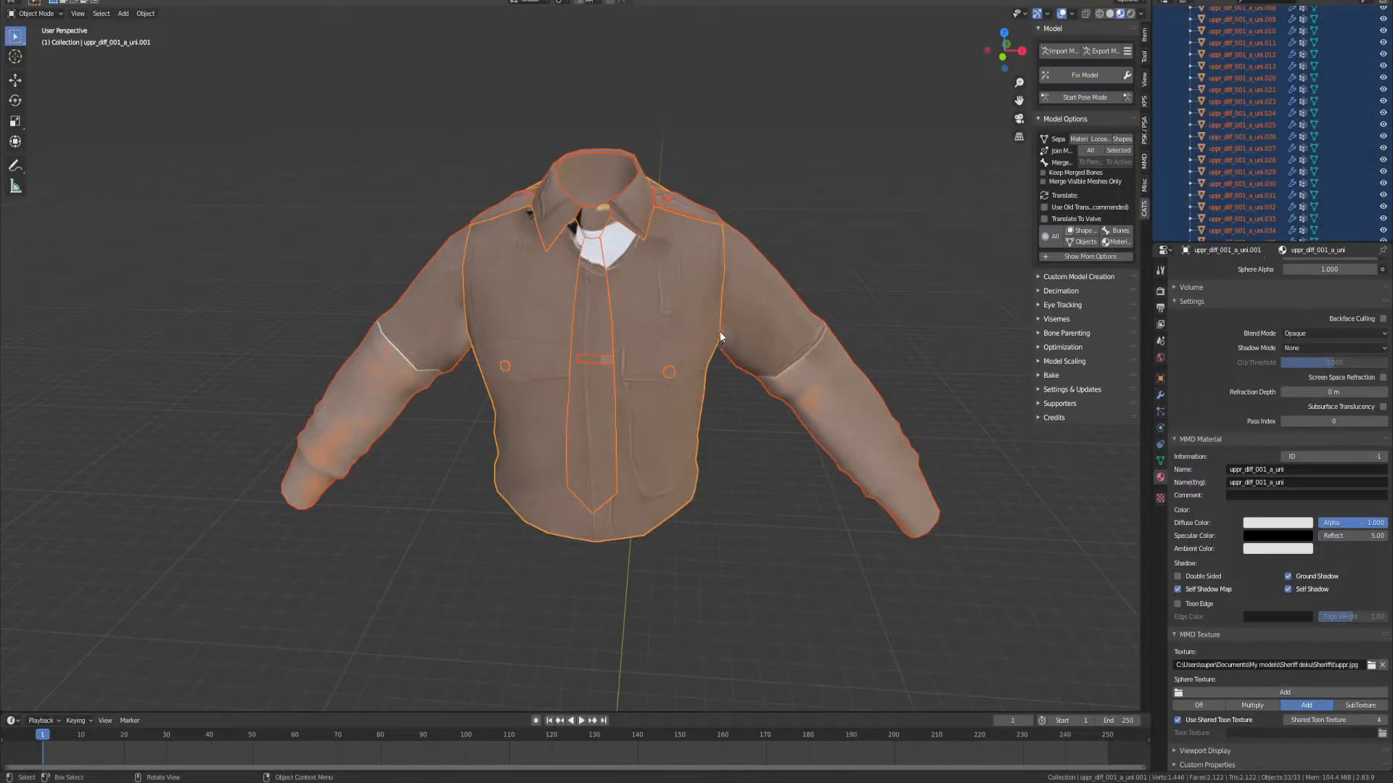
{"action": "left_click", "coordinate": [668, 328], "text": "shift"}
{"action": "left_click", "coordinate": [657, 302], "text": "shift"}
{"action": "key", "text": "ctrl+j"}
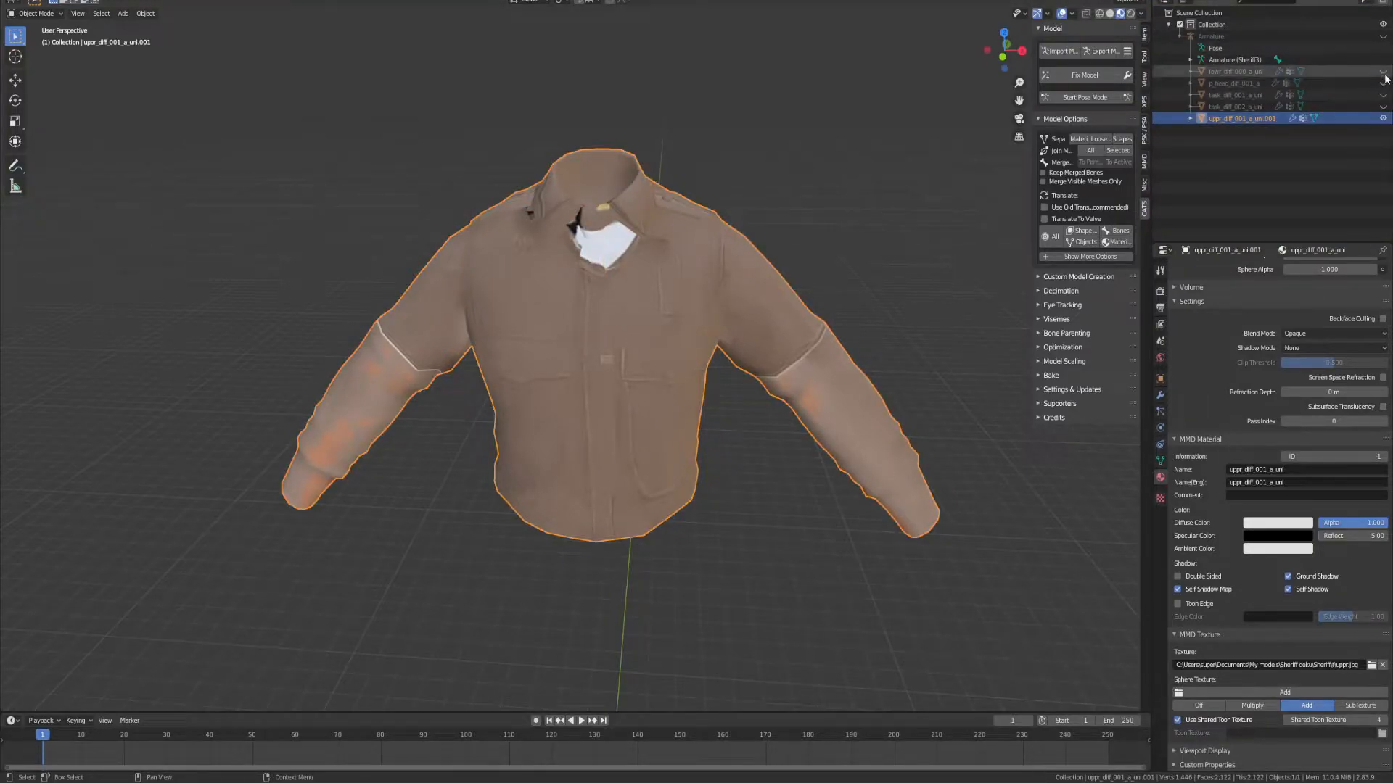
Step: Hide the joined shirt and check the other meshes one by one, leaving only task_diff_002_a_uni shown
{"action": "left_click", "coordinate": [1383, 71]}
{"action": "left_click", "coordinate": [1383, 71]}
{"action": "left_click", "coordinate": [1383, 71]}
{"action": "left_click_drag", "start_coordinate": [1383, 83], "coordinate": [1383, 119]}
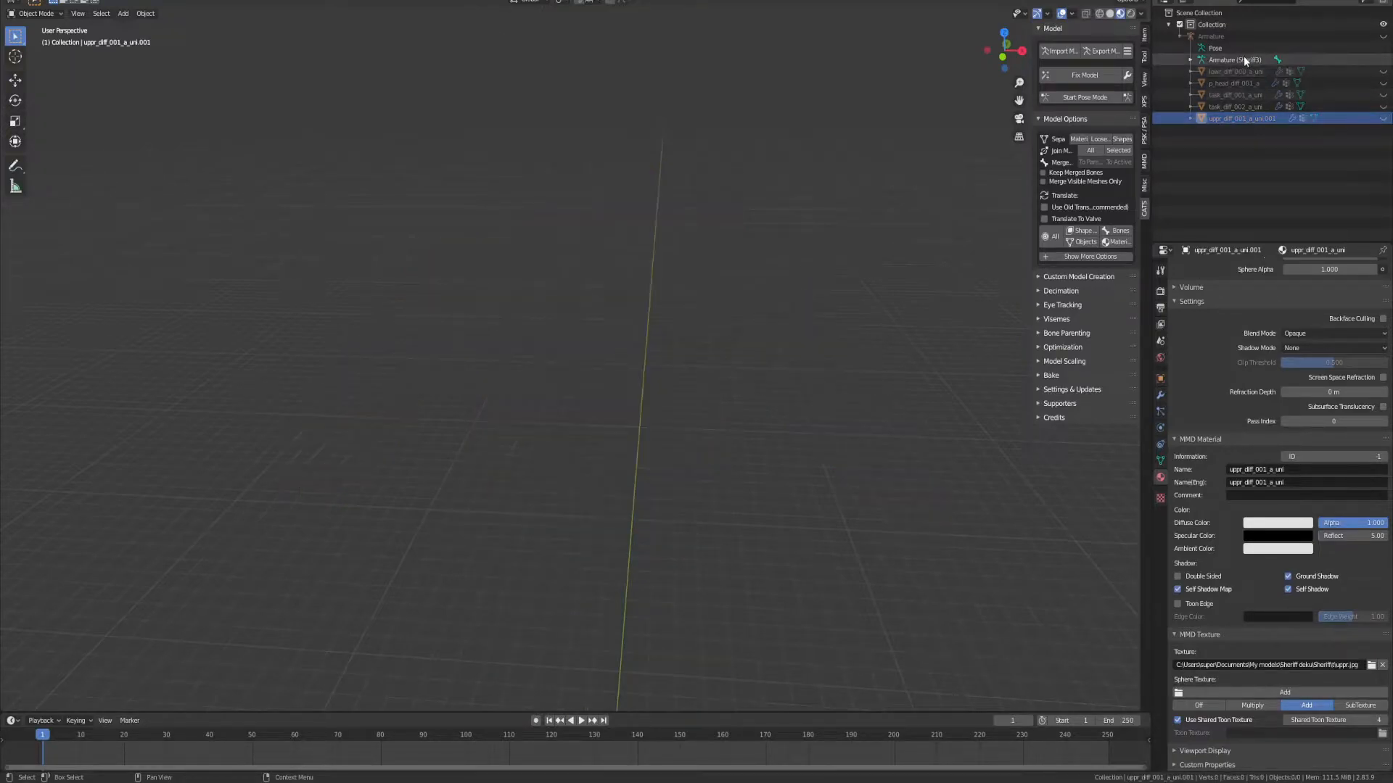
{"action": "left_click", "coordinate": [1235, 60]}
{"action": "left_click", "coordinate": [1383, 83]}
{"action": "left_click", "coordinate": [1384, 83]}
{"action": "left_click", "coordinate": [1383, 95]}
{"action": "left_click", "coordinate": [1383, 94]}
{"action": "left_click", "coordinate": [1383, 106]}
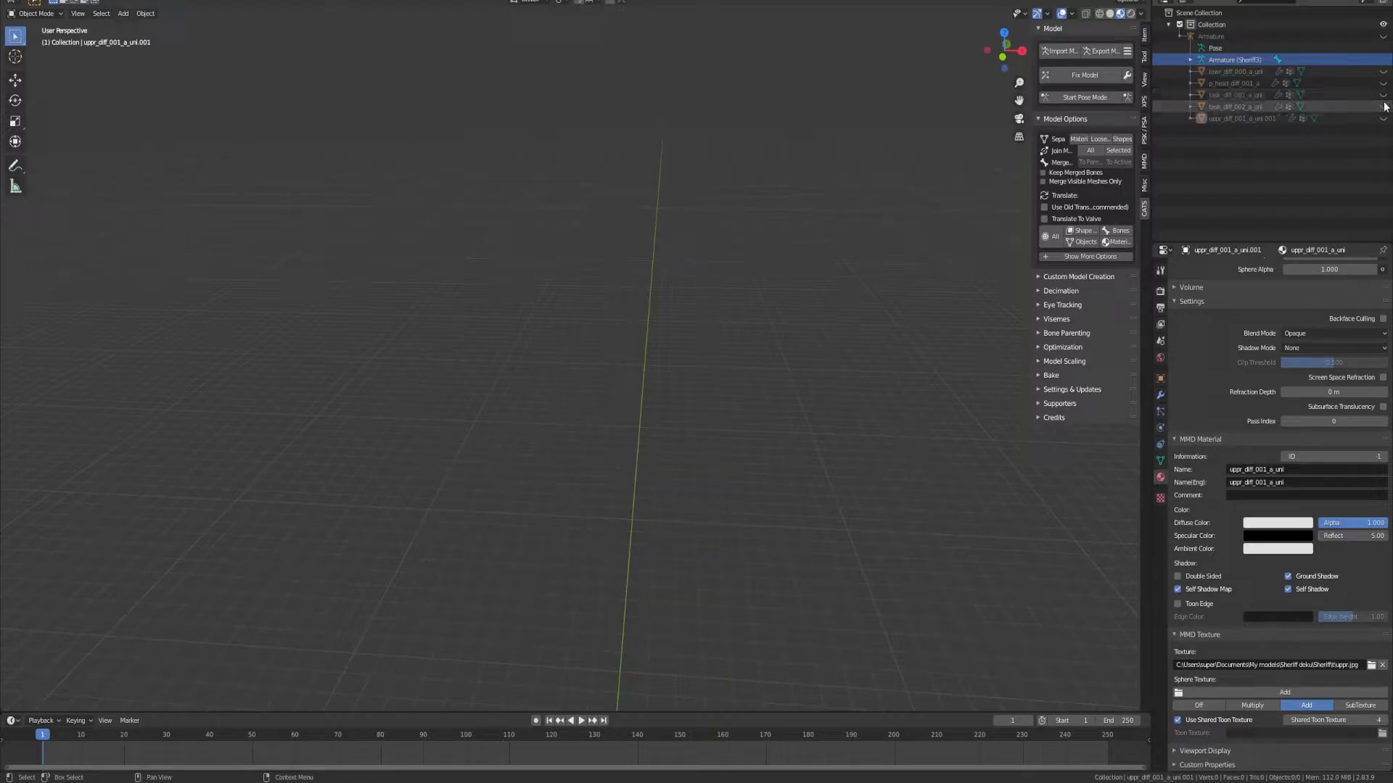
{"action": "left_click", "coordinate": [1383, 107]}
{"action": "left_click", "coordinate": [1383, 107]}
{"action": "scroll", "coordinate": [694, 477], "scroll_direction": "down", "scroll_amount": 3}
{"action": "middle_click_drag", "start_coordinate": [693, 481], "coordinate": [726, 413]}
Step: Set the task_diff_002_a_uni material to Opaque blend mode and None shadow mode, and turn off Backface Culling
{"action": "left_click", "coordinate": [1251, 107]}
{"action": "scroll", "coordinate": [751, 299], "scroll_direction": "up", "scroll_amount": 2}
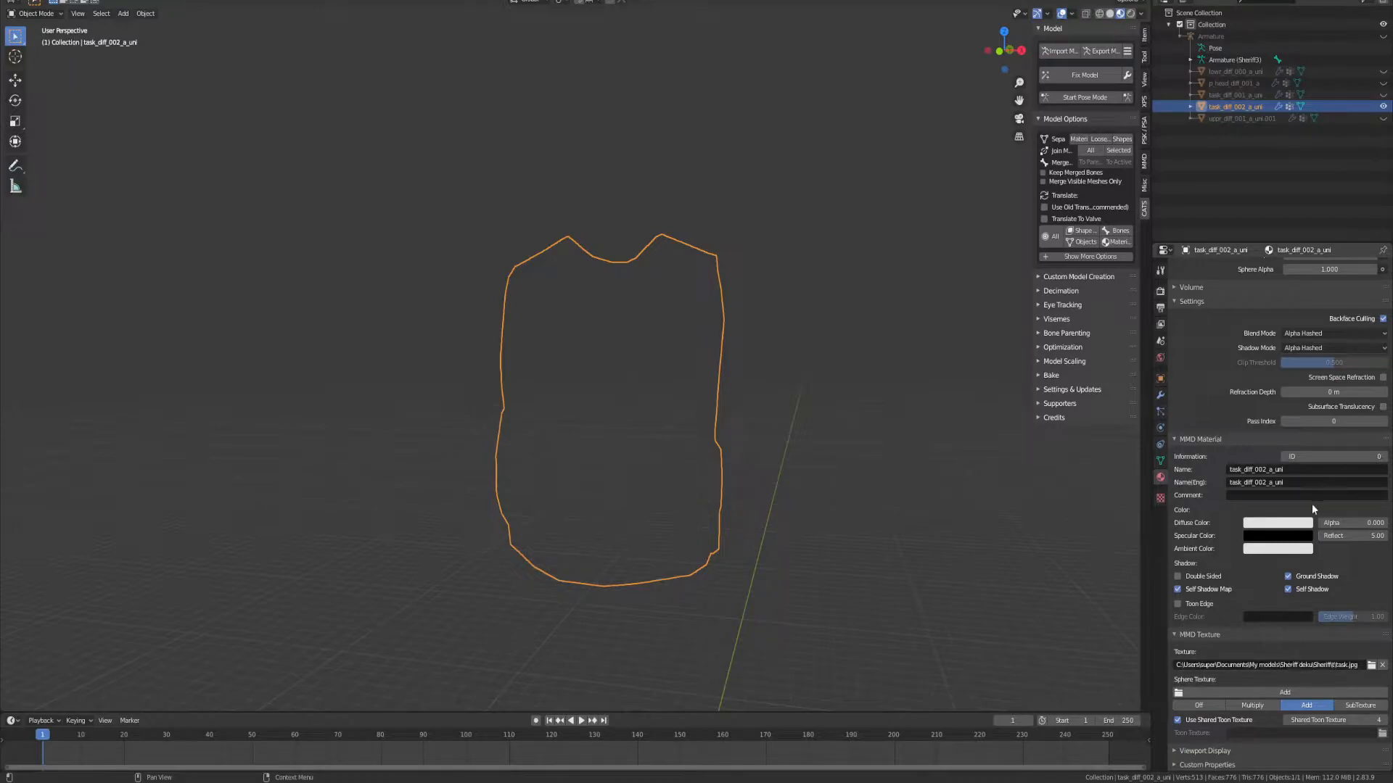
{"action": "scroll", "coordinate": [1315, 503], "scroll_direction": "up", "scroll_amount": 3}
{"action": "left_click", "coordinate": [1306, 404]}
{"action": "left_click", "coordinate": [1299, 418]}
{"action": "left_click", "coordinate": [1304, 419]}
{"action": "left_click", "coordinate": [1303, 434]}
{"action": "left_click", "coordinate": [1383, 389]}
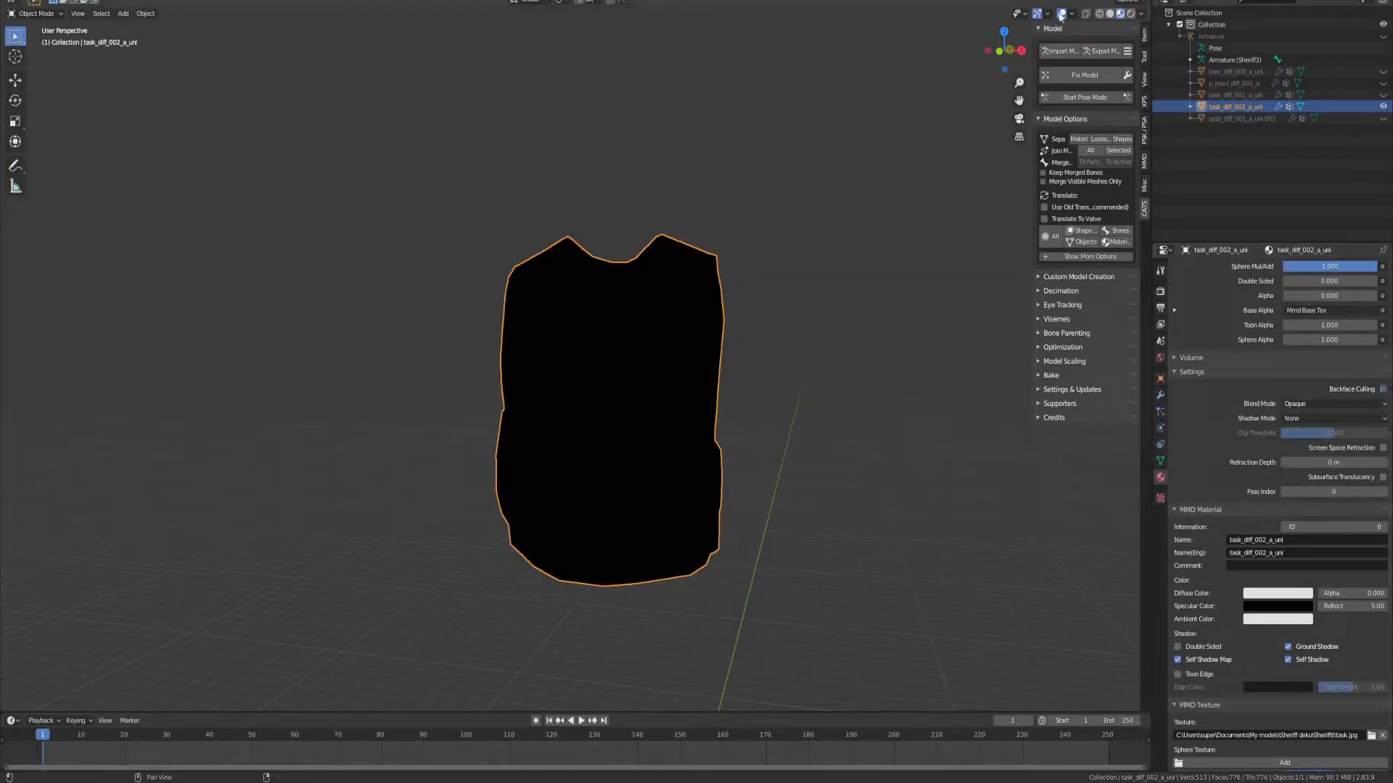
Step: Compare the viewport shading modes on the vest and leave the viewport in textured Solid shading
{"action": "left_click", "coordinate": [1109, 21]}
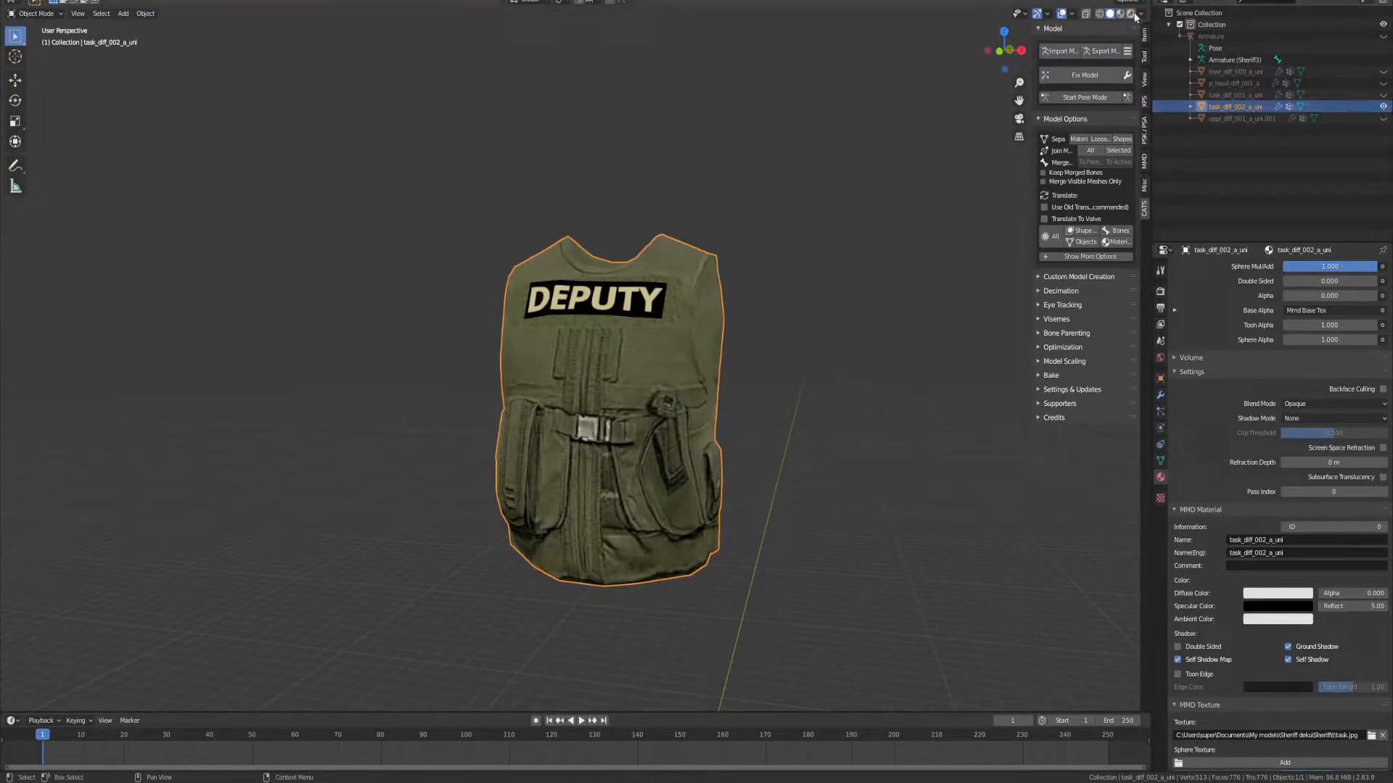
{"action": "left_click", "coordinate": [1119, 15]}
{"action": "left_click", "coordinate": [1110, 15]}
Step: Hide the vest mesh, show the joined shirt uppr_diff_001_a_uni.001, and rename the shirt object to body
{"action": "left_click", "coordinate": [1384, 107]}
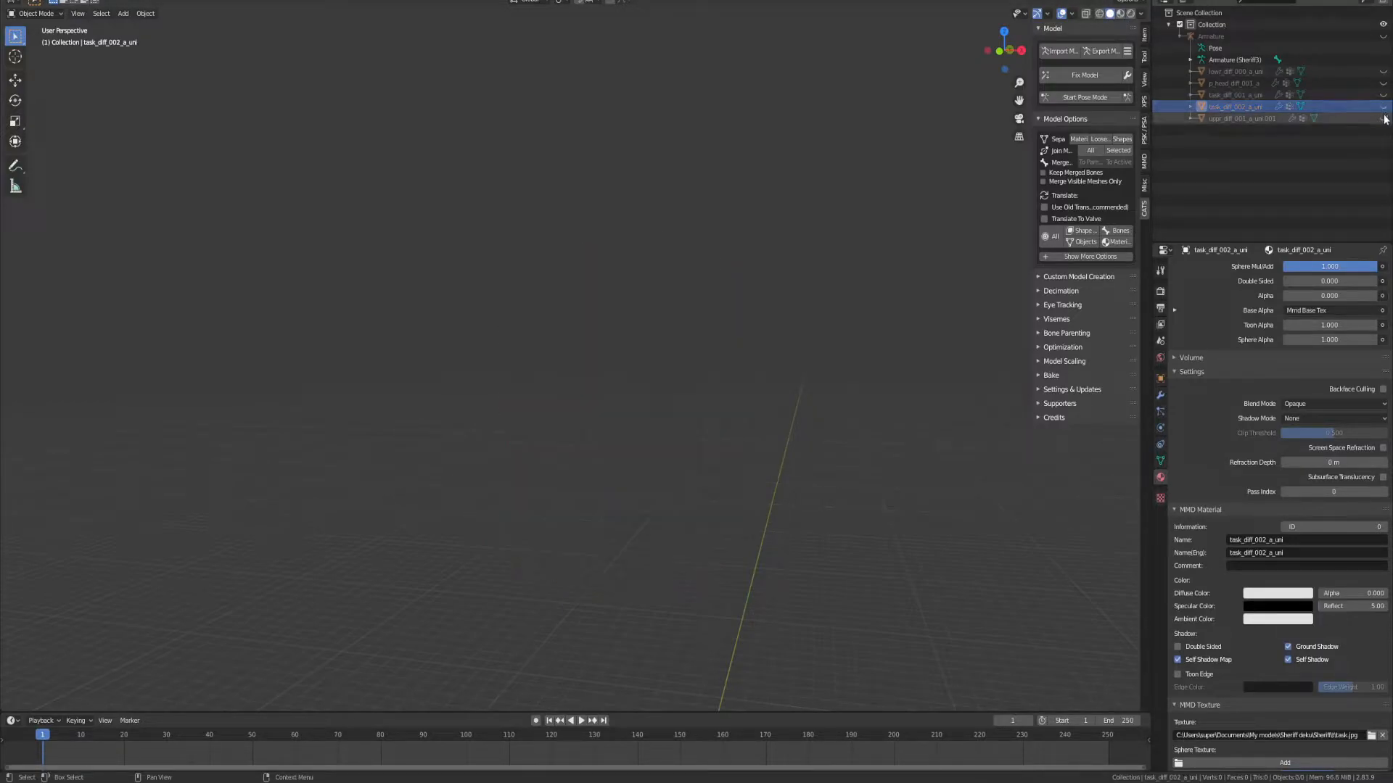
{"action": "left_click", "coordinate": [1384, 119]}
{"action": "scroll", "coordinate": [704, 302], "scroll_direction": "up", "scroll_amount": 2}
{"action": "middle_click_drag", "start_coordinate": [704, 301], "coordinate": [898, 263]}
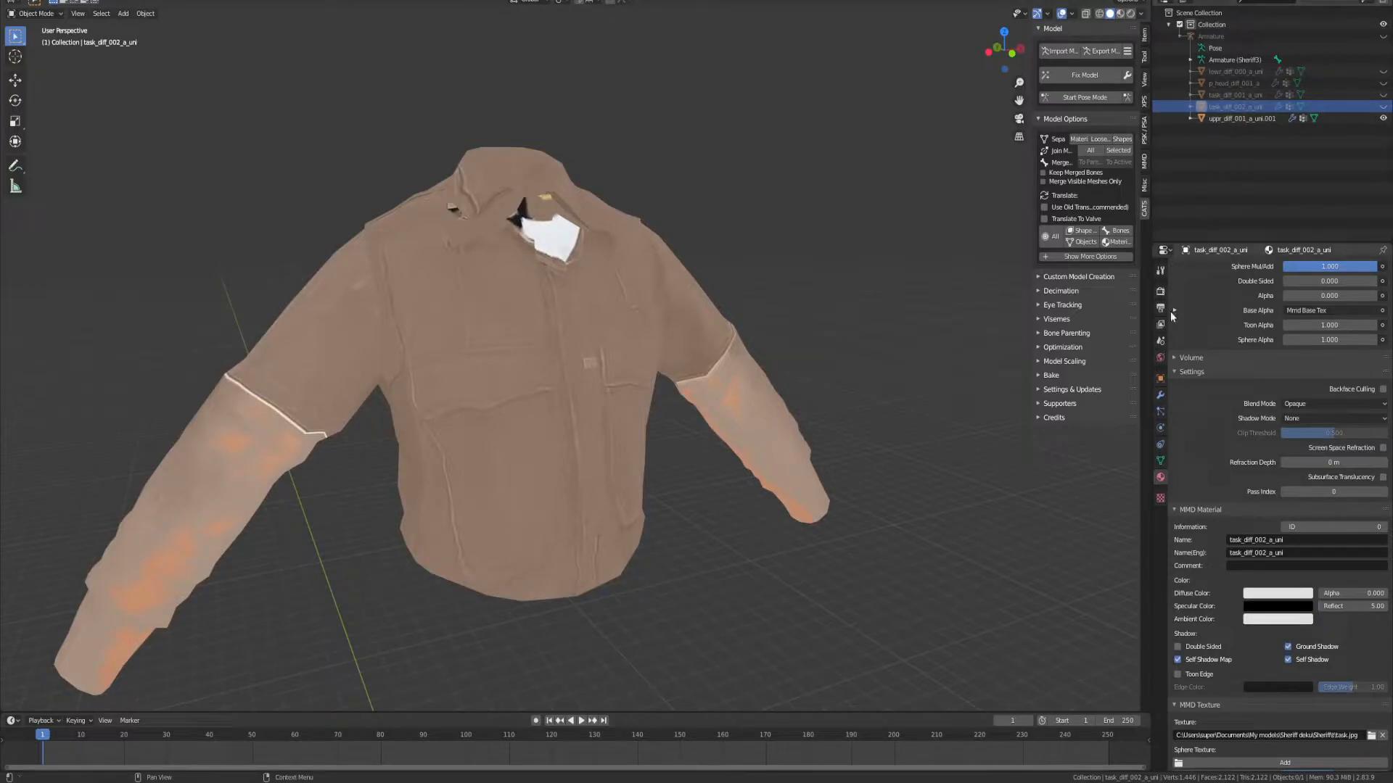
{"action": "left_click", "coordinate": [1161, 378]}
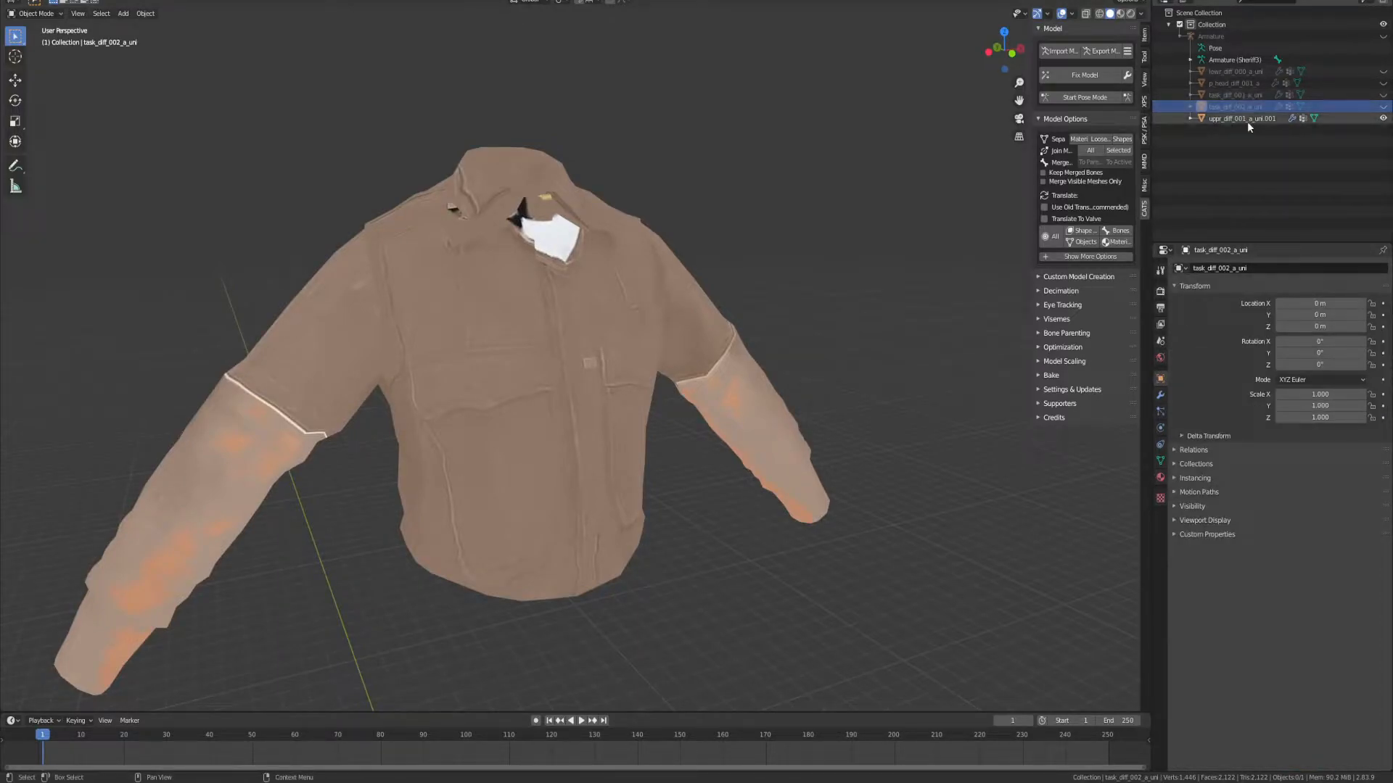
{"action": "left_click", "coordinate": [1244, 118]}
{"action": "left_click", "coordinate": [1258, 270]}
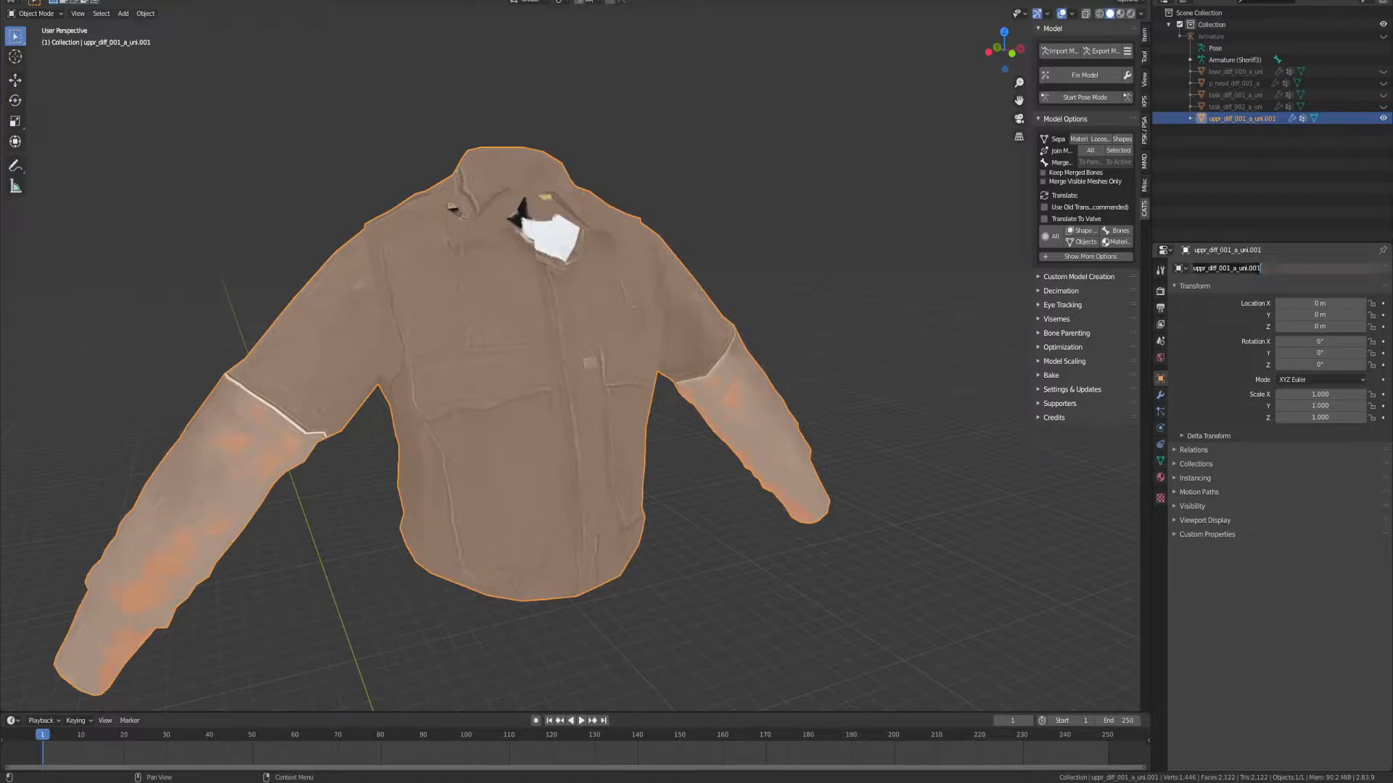
{"action": "key", "text": "Return"}
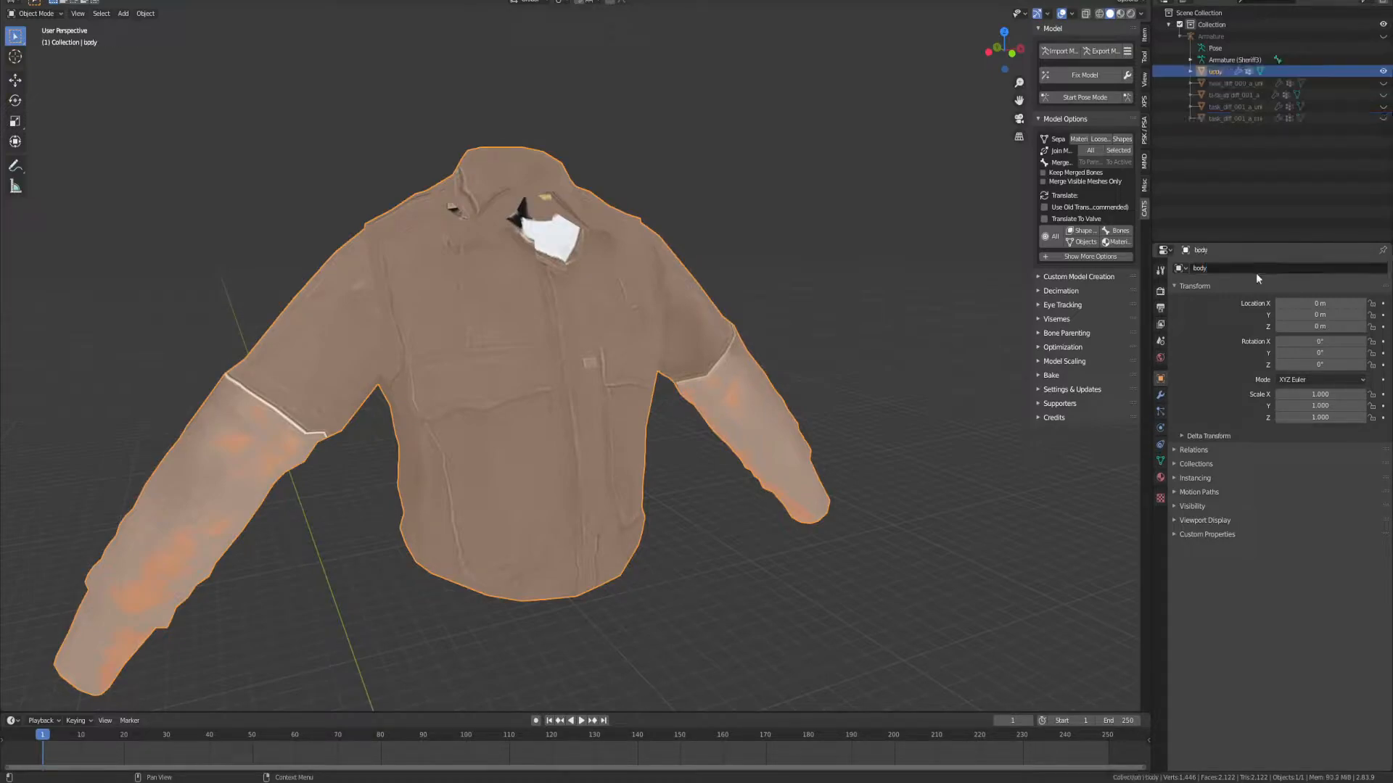
Step: Unhide all remaining meshes and rename lowr_diff_000_a_uni to pants
{"action": "left_click", "coordinate": [1234, 82]}
{"action": "left_click", "coordinate": [1382, 83]}
{"action": "left_click_drag", "start_coordinate": [1381, 94], "coordinate": [1382, 118]}
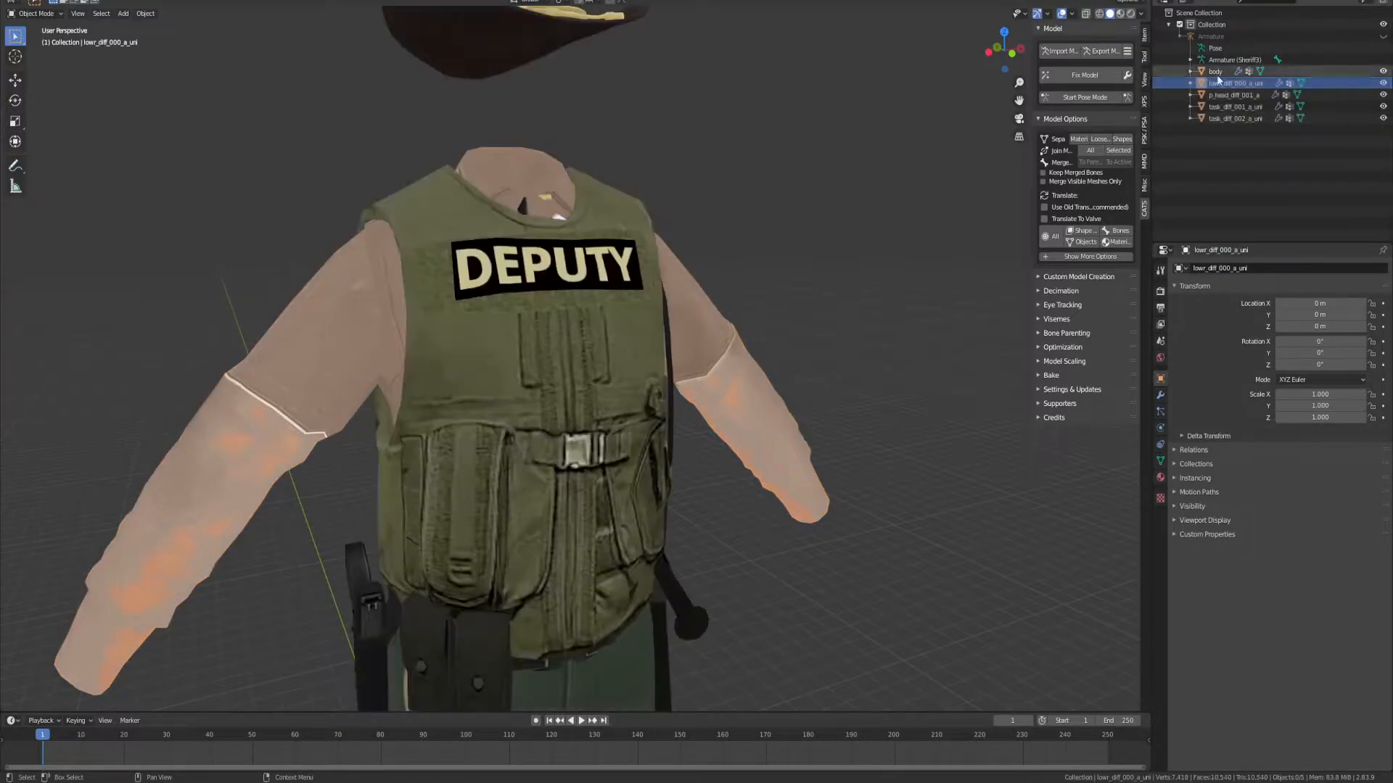
{"action": "double_click", "coordinate": [1233, 268]}
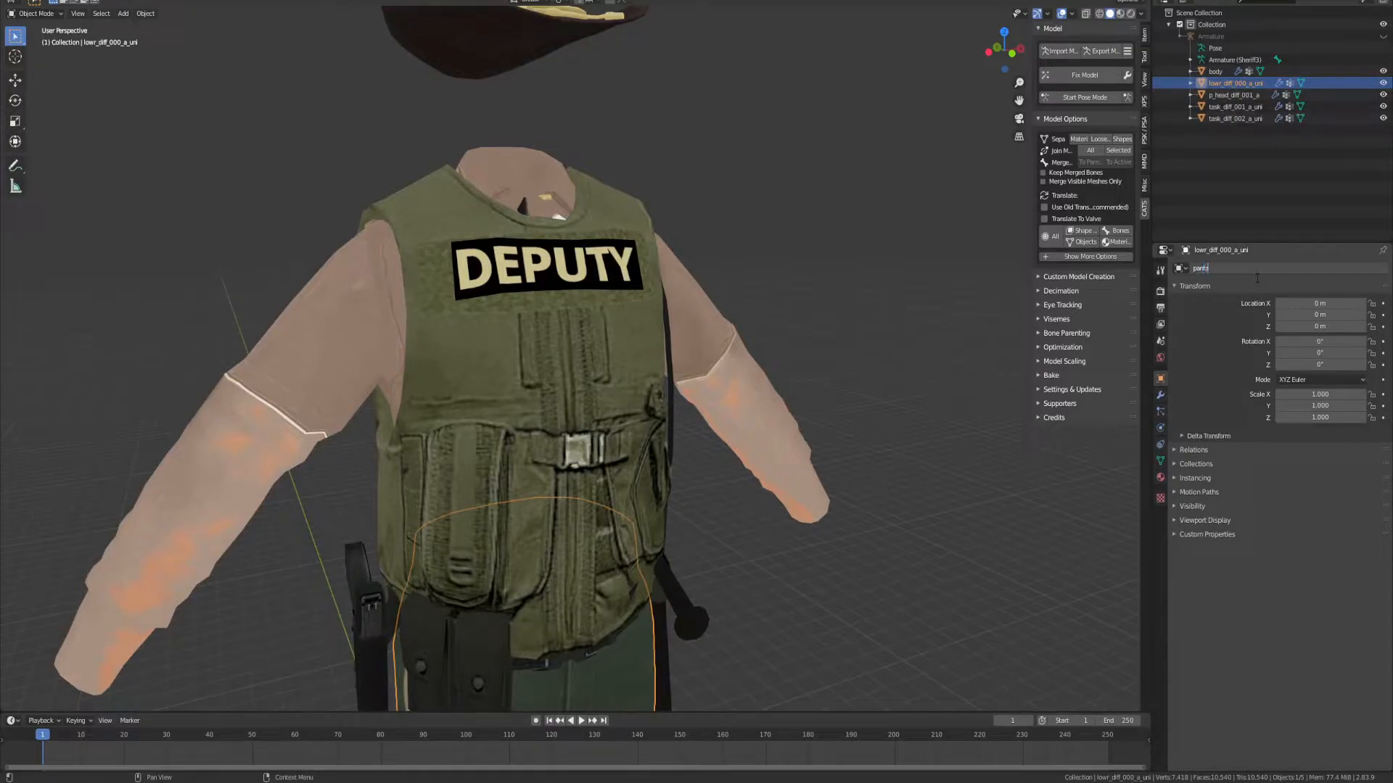
{"action": "key", "text": "Return"}
Step: Rename the p_head_diff_001_a object to hat
{"action": "left_click", "coordinate": [1233, 82]}
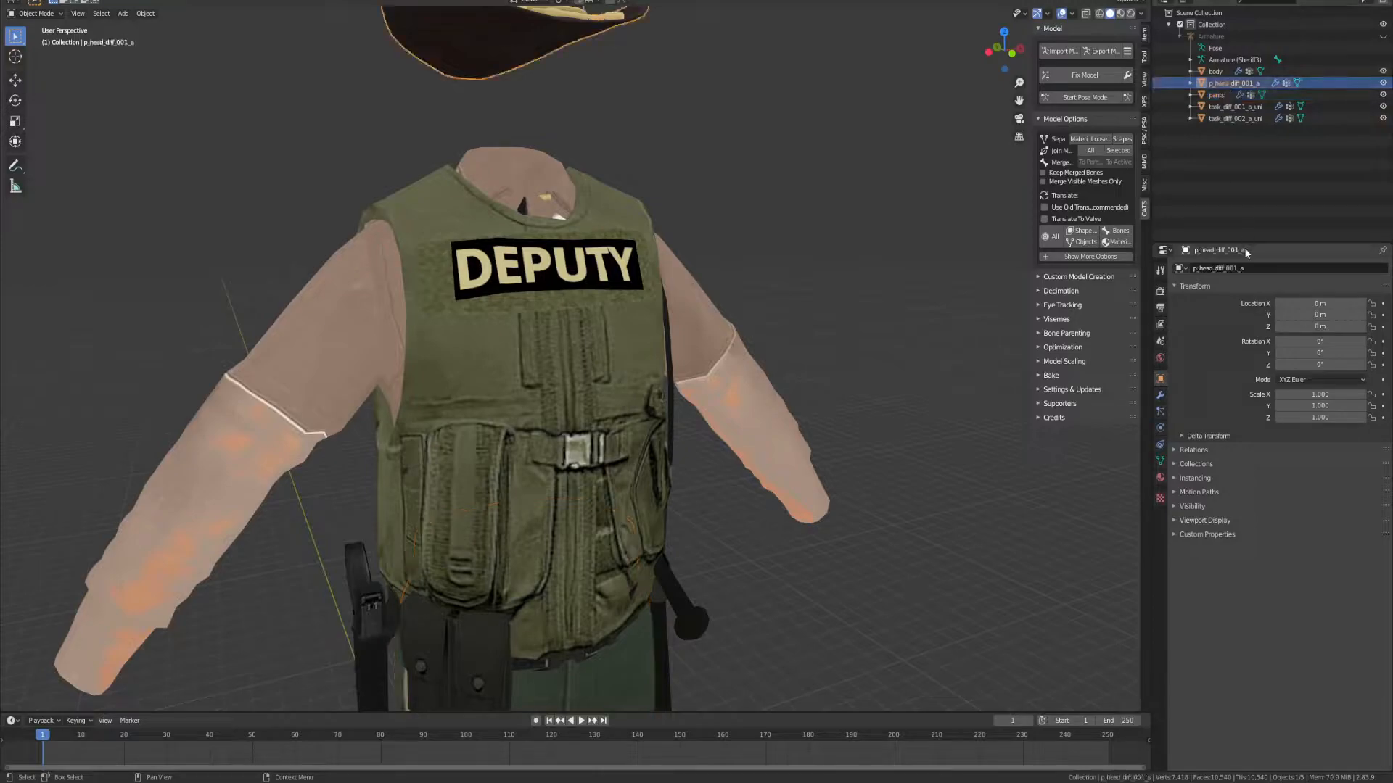
{"action": "left_click", "coordinate": [1246, 269]}
{"action": "type", "text": "hat"}
{"action": "key", "text": "Return"}
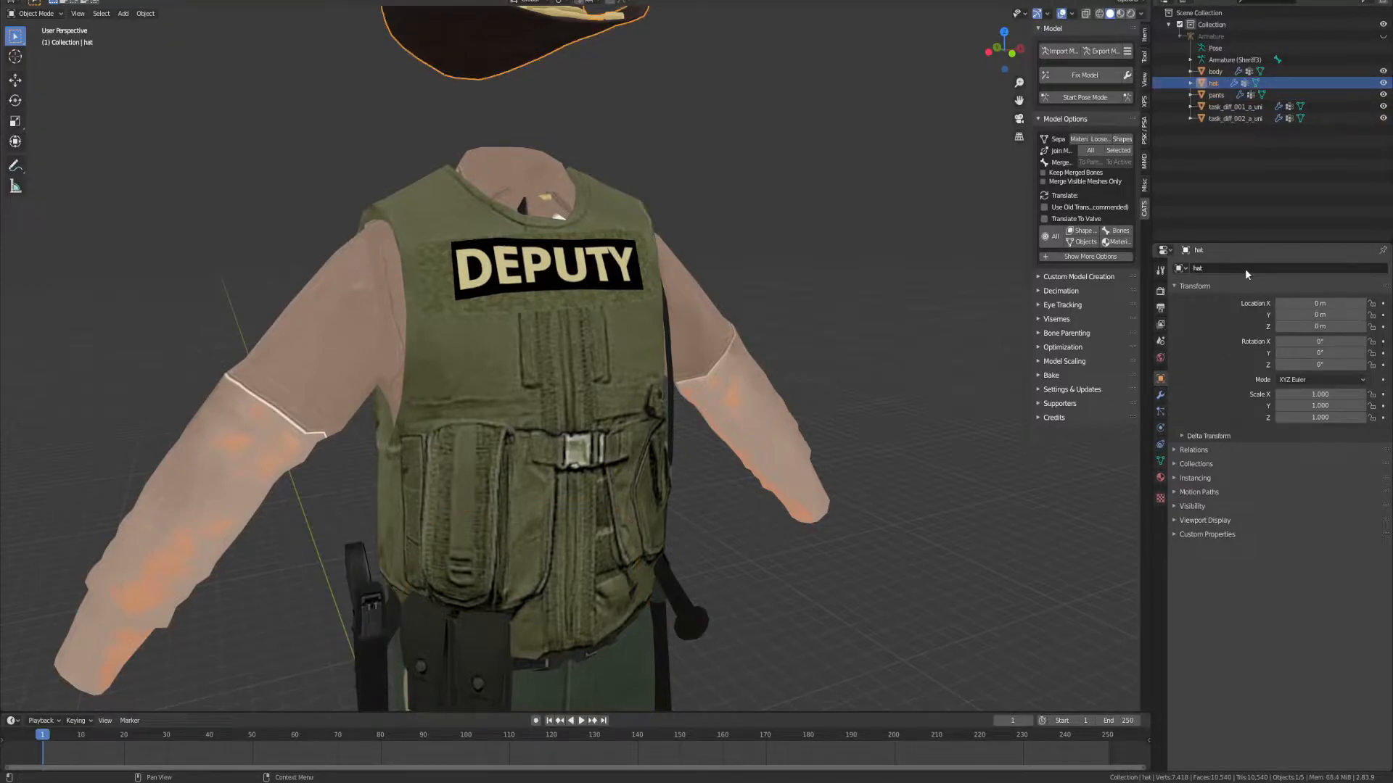
Step: Rename the task_diff_001_a_uni object to gear
{"action": "left_click", "coordinate": [1233, 106]}
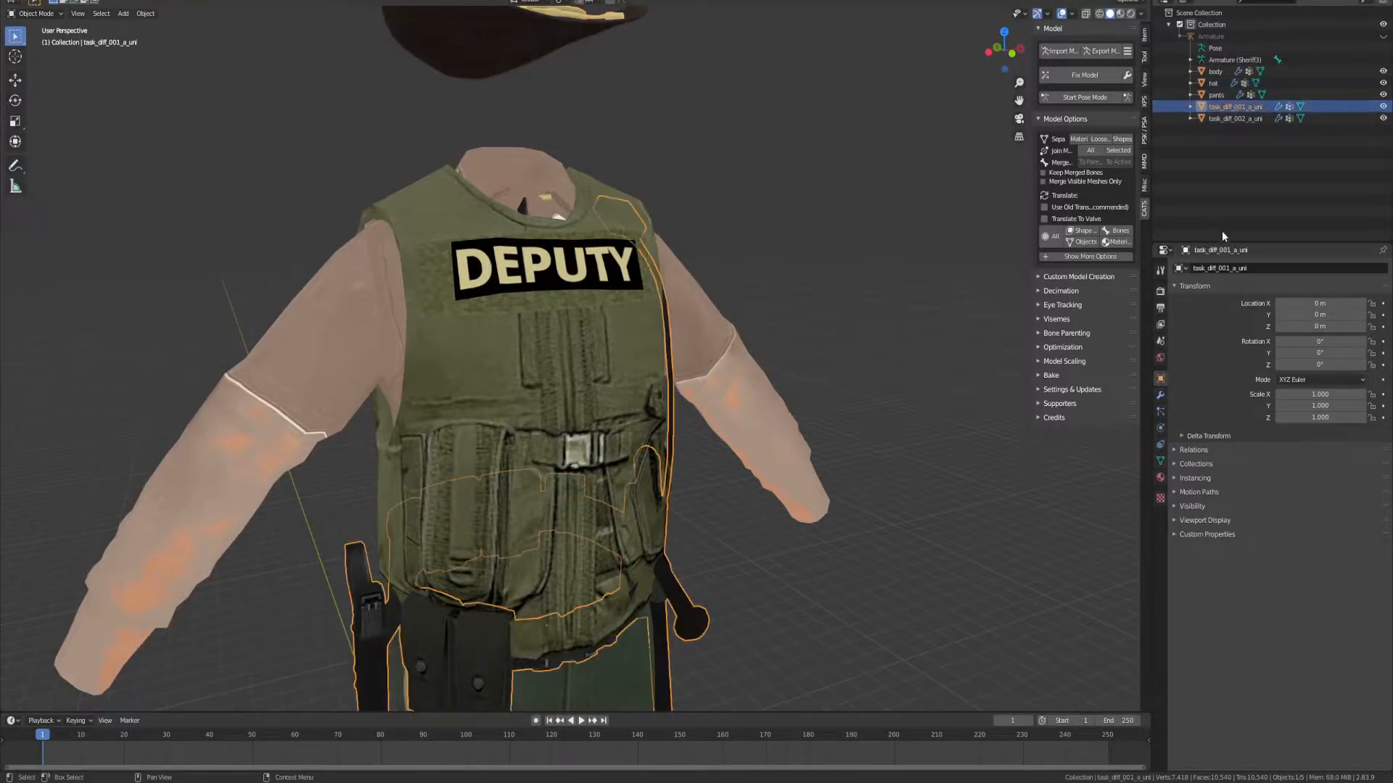
{"action": "type", "text": "ges"}
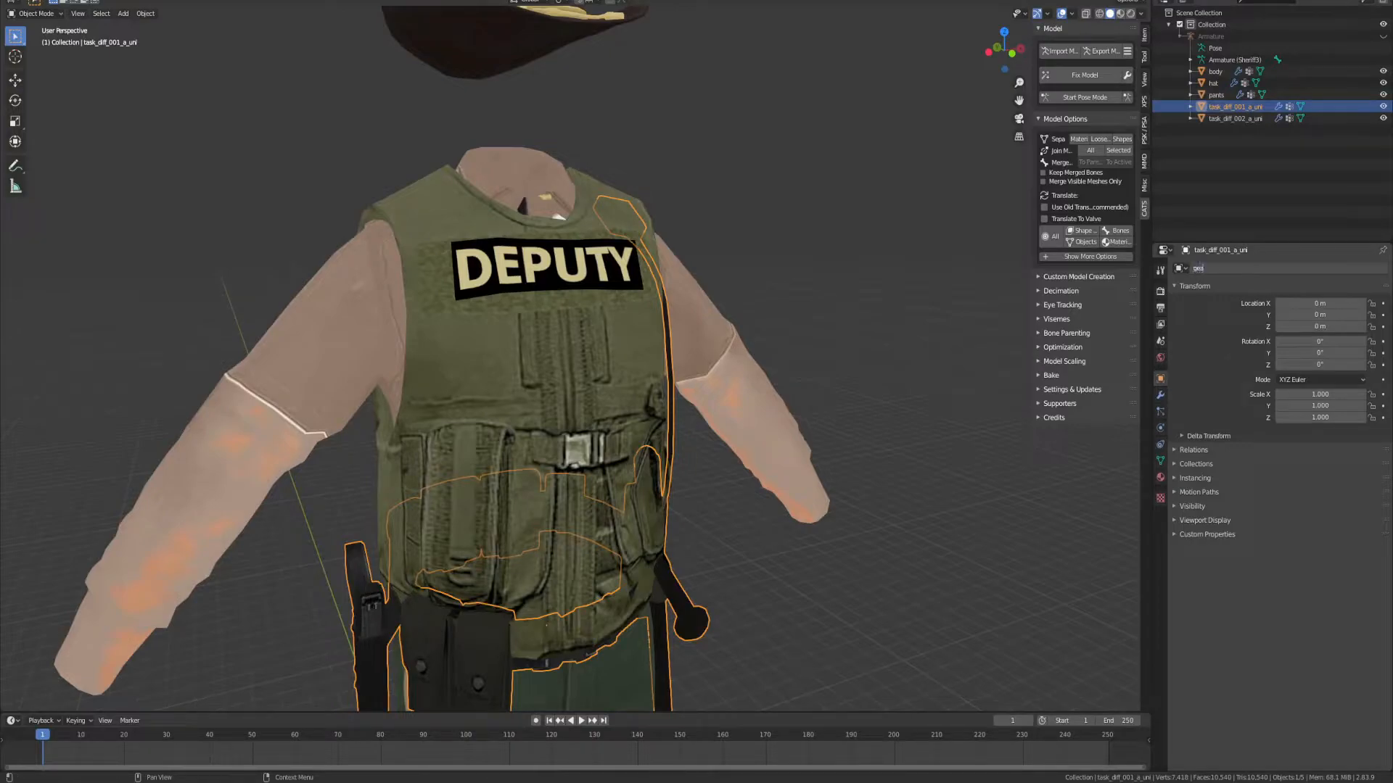
{"action": "type", "text": "ar"}
{"action": "key", "text": "Return"}
Step: Rename the task_diff_002_a_uni object to vest
{"action": "left_click", "coordinate": [1233, 118]}
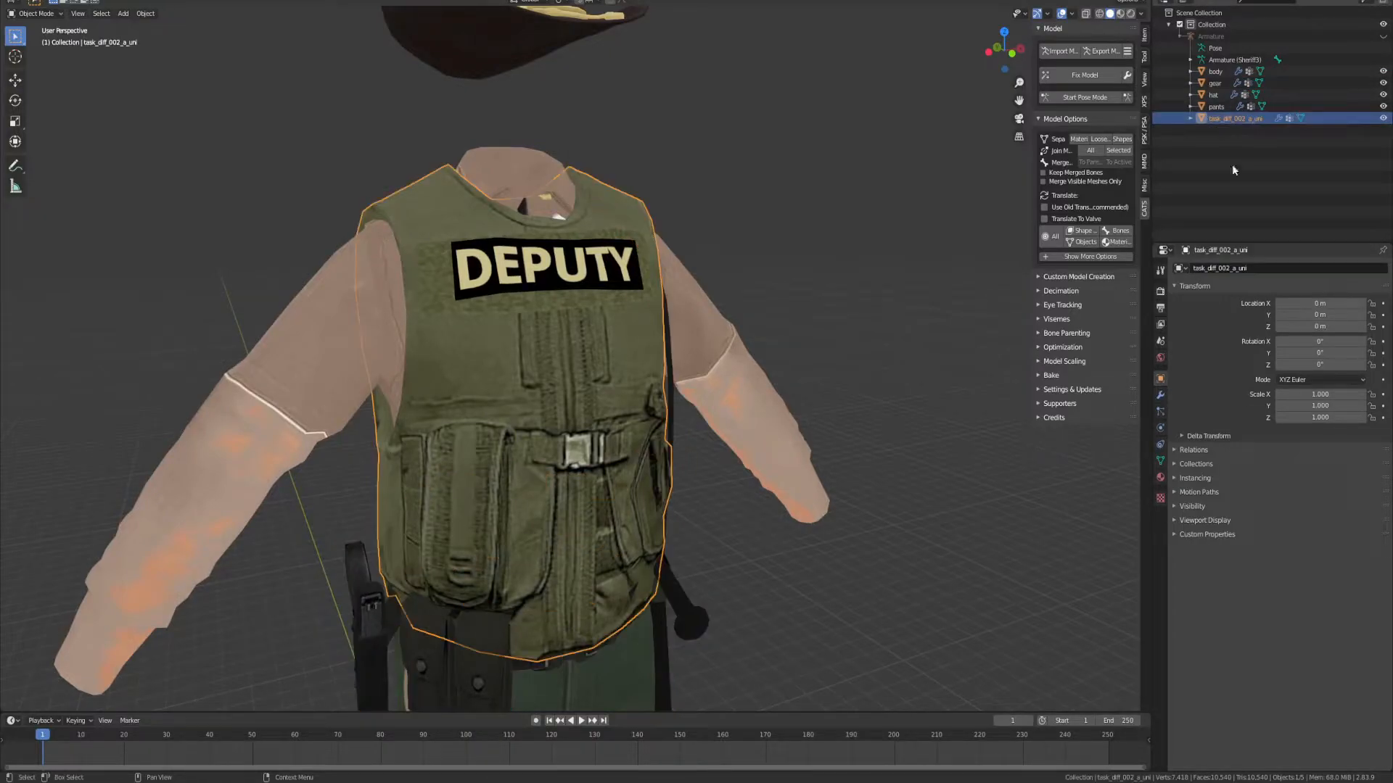
{"action": "left_click", "coordinate": [1247, 268]}
{"action": "type", "text": "vest"}
{"action": "key", "text": "Return"}
Step: Hide the vest, hat and gear meshes, and unhide the armature over the shirt and pants
{"action": "left_click", "coordinate": [1383, 118]}
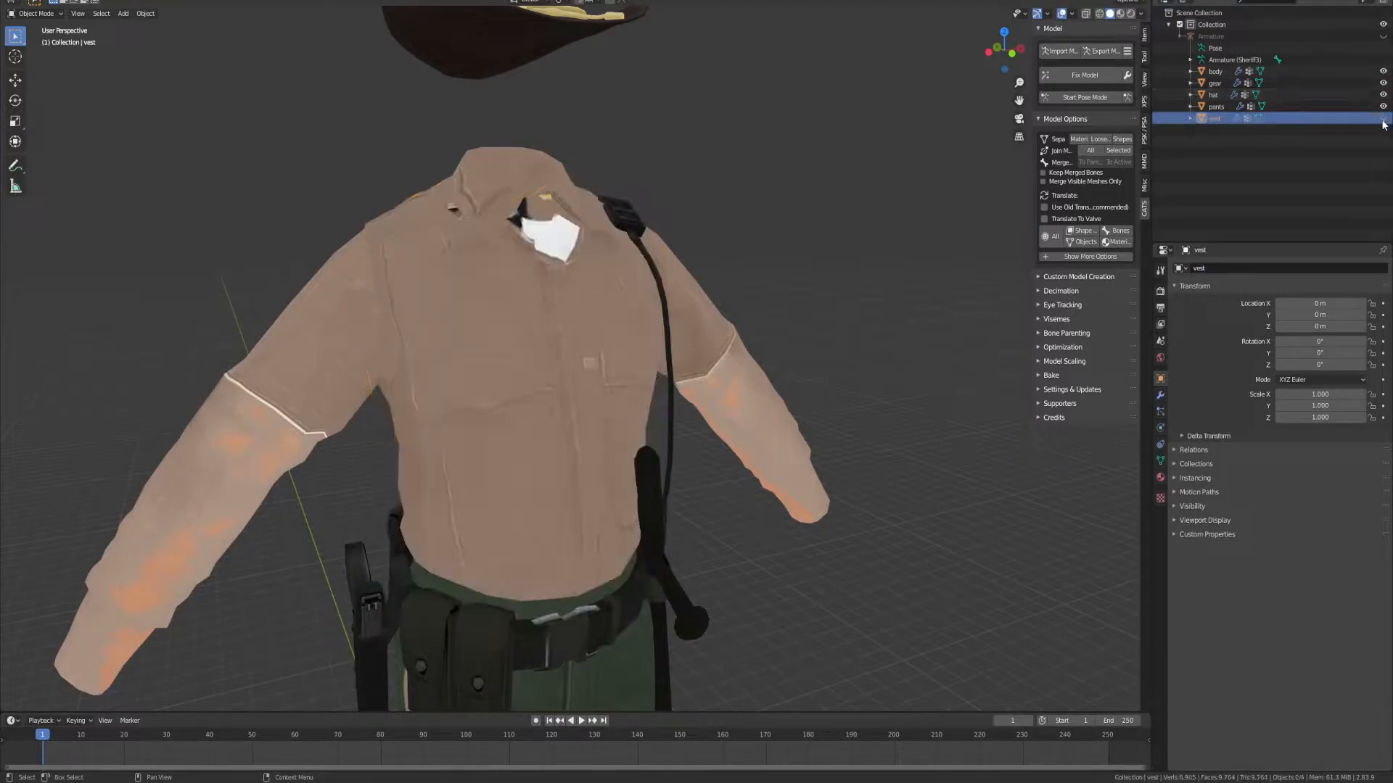
{"action": "left_click", "coordinate": [1383, 94]}
{"action": "left_click", "coordinate": [1383, 83]}
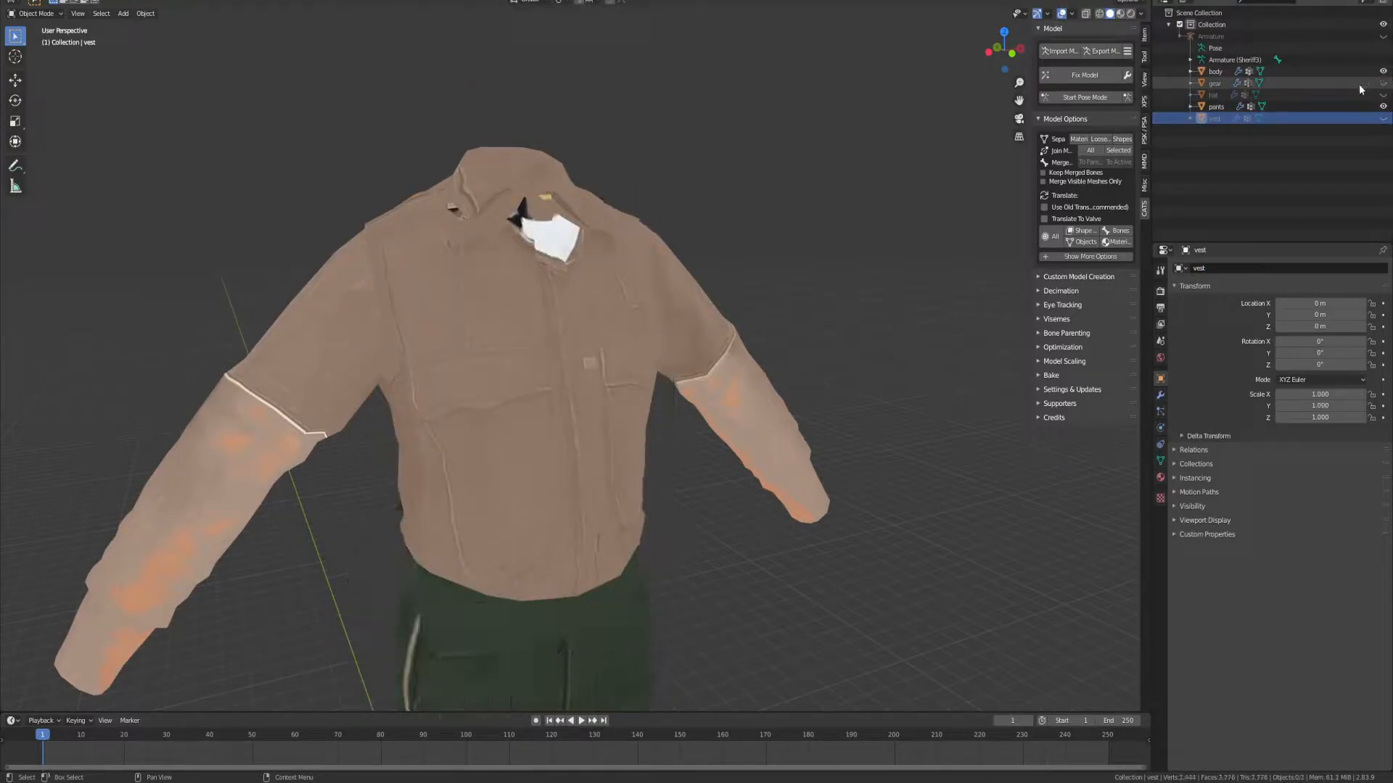
{"action": "middle_click_drag", "start_coordinate": [846, 307], "coordinate": [974, 206]}
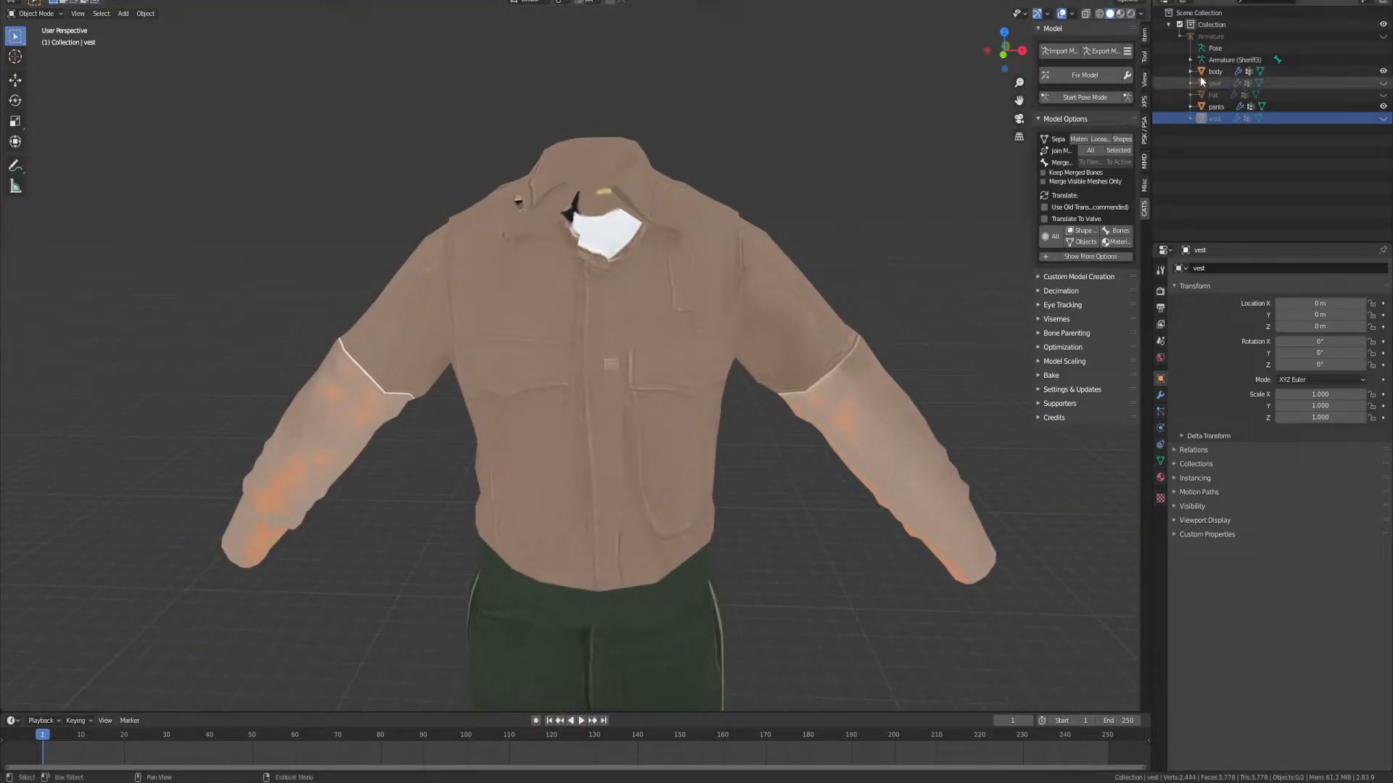
{"action": "left_click", "coordinate": [1383, 36]}
{"action": "scroll", "coordinate": [777, 127], "scroll_direction": "down", "scroll_amount": 3}
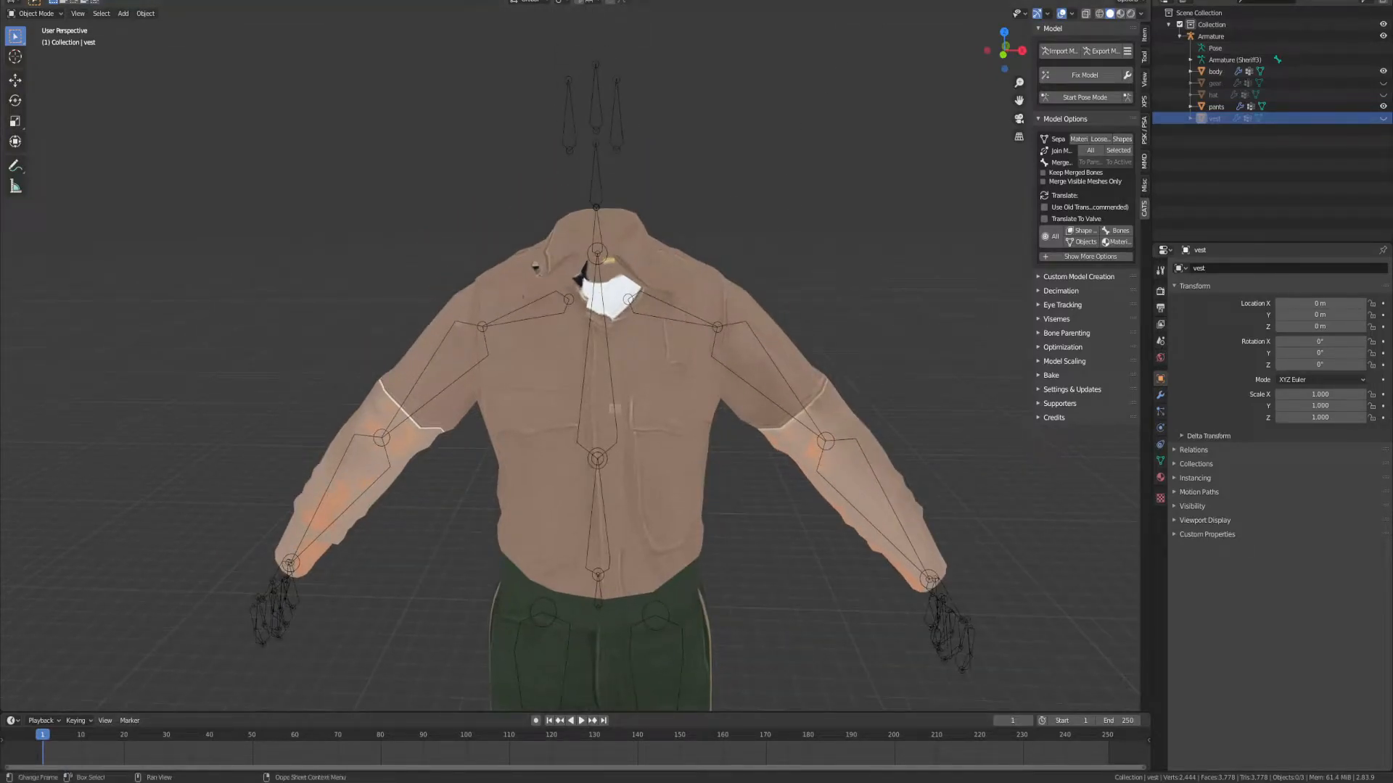
Step: Select the armature, enter Edit Mode on it, and expand its bone hierarchy down to Hips
{"action": "mouse_move", "coordinate": [174, 782]}
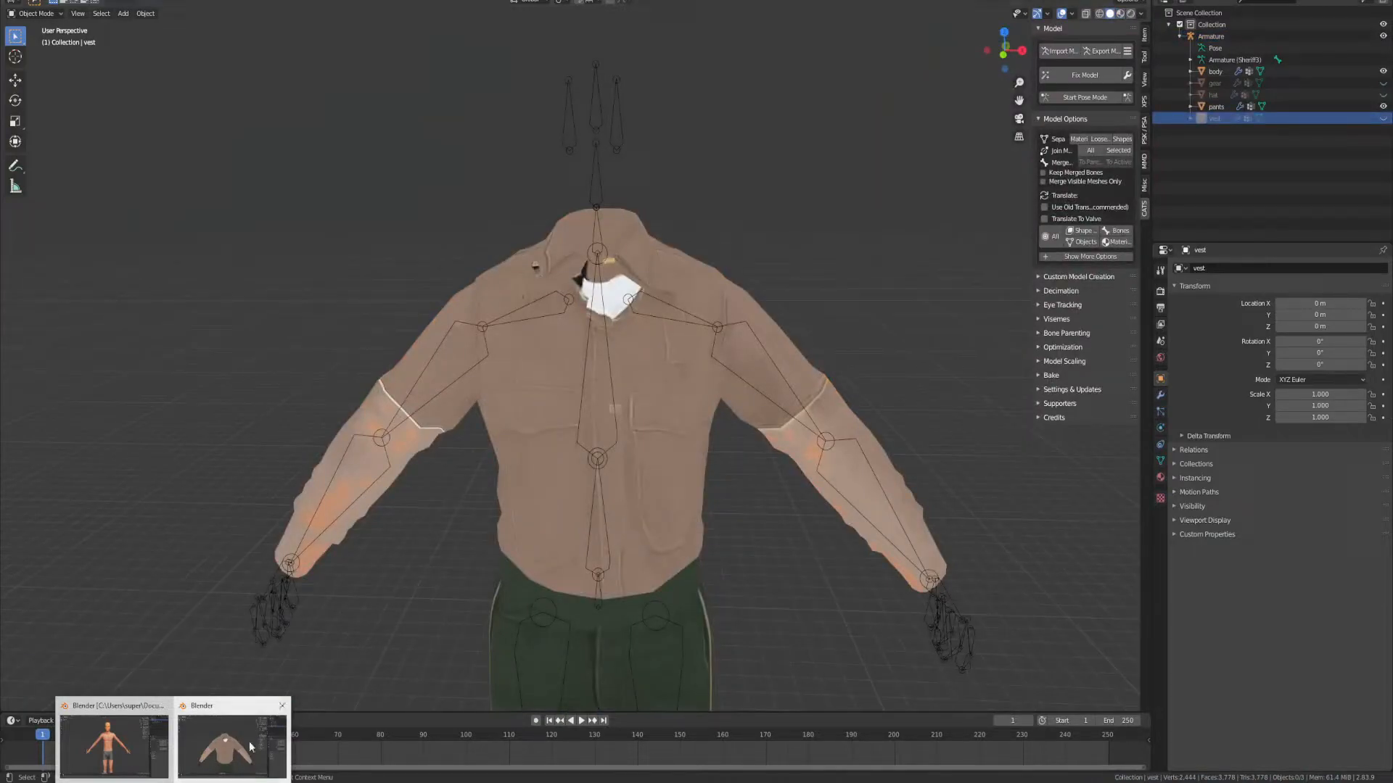
{"action": "left_click", "coordinate": [250, 746]}
{"action": "scroll", "coordinate": [652, 167], "scroll_direction": "up", "scroll_amount": 5}
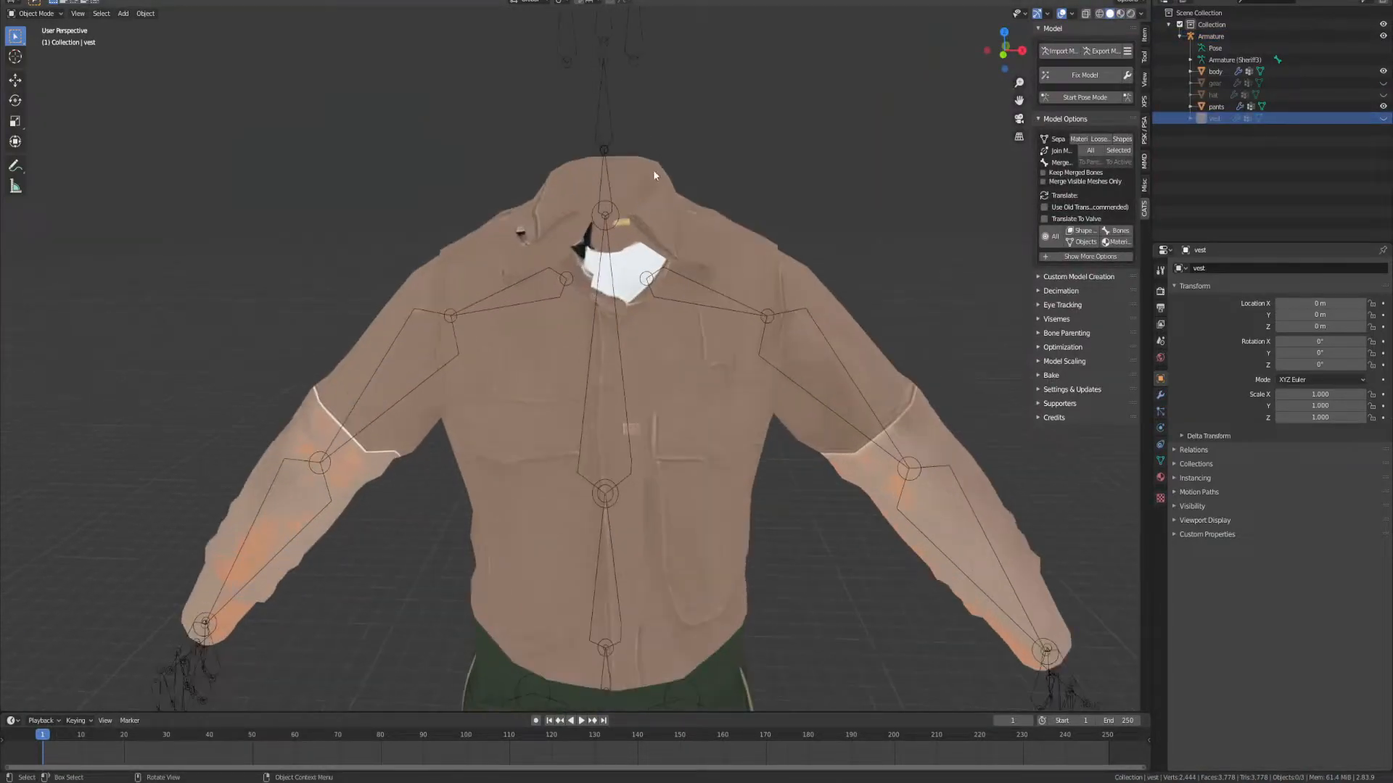
{"action": "middle_click_drag", "start_coordinate": [654, 200], "coordinate": [732, 234]}
{"action": "left_click", "coordinate": [660, 235]}
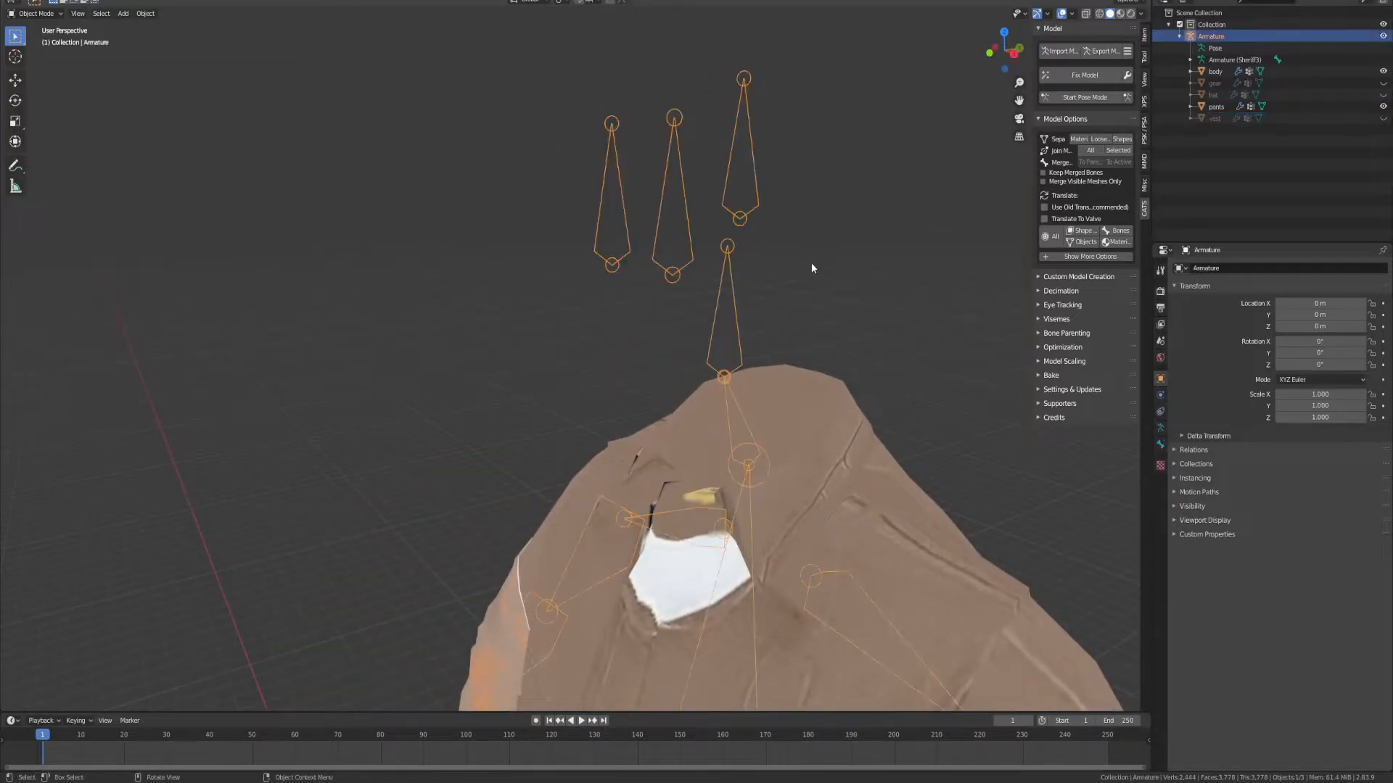
{"action": "left_click", "coordinate": [1190, 60]}
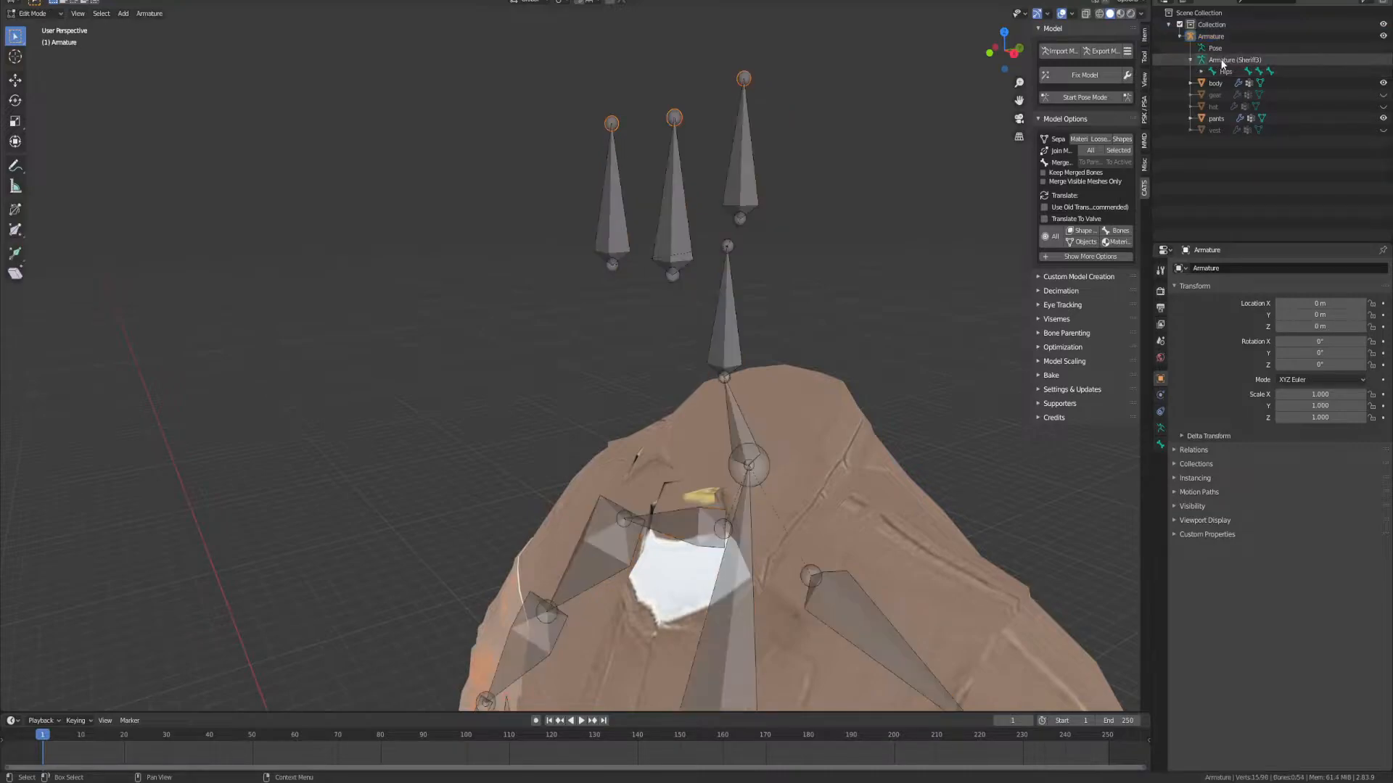
{"action": "left_click", "coordinate": [1230, 62]}
{"action": "left_click", "coordinate": [1203, 72]}
{"action": "left_click", "coordinate": [1202, 72]}
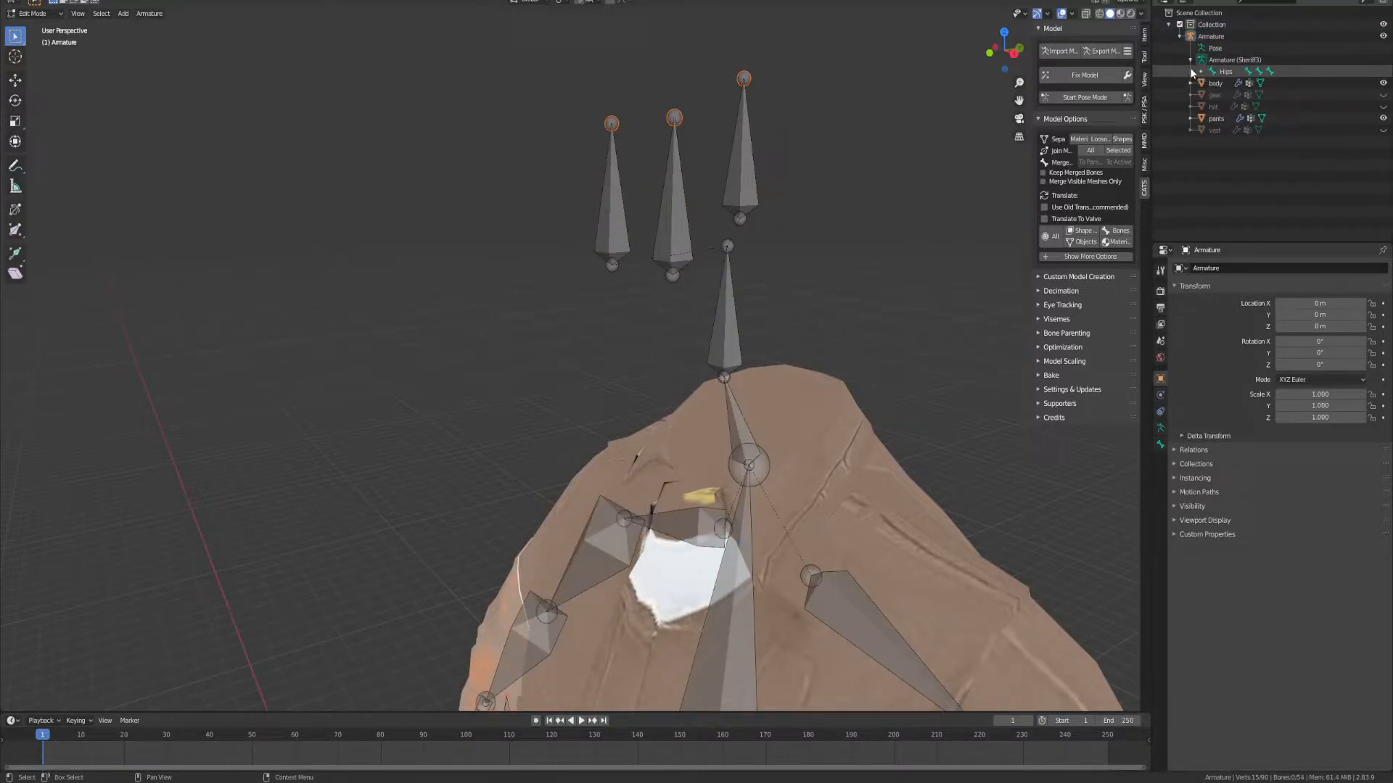
Step: Identify the bones above the collar by selecting the detached upper bones, the Head bone and the Neck bone
{"action": "left_click", "coordinate": [751, 199]}
{"action": "middle_click_drag", "start_coordinate": [751, 199], "coordinate": [767, 370]}
{"action": "left_click", "coordinate": [671, 235], "text": "shift"}
{"action": "left_click", "coordinate": [625, 211], "text": "shift"}
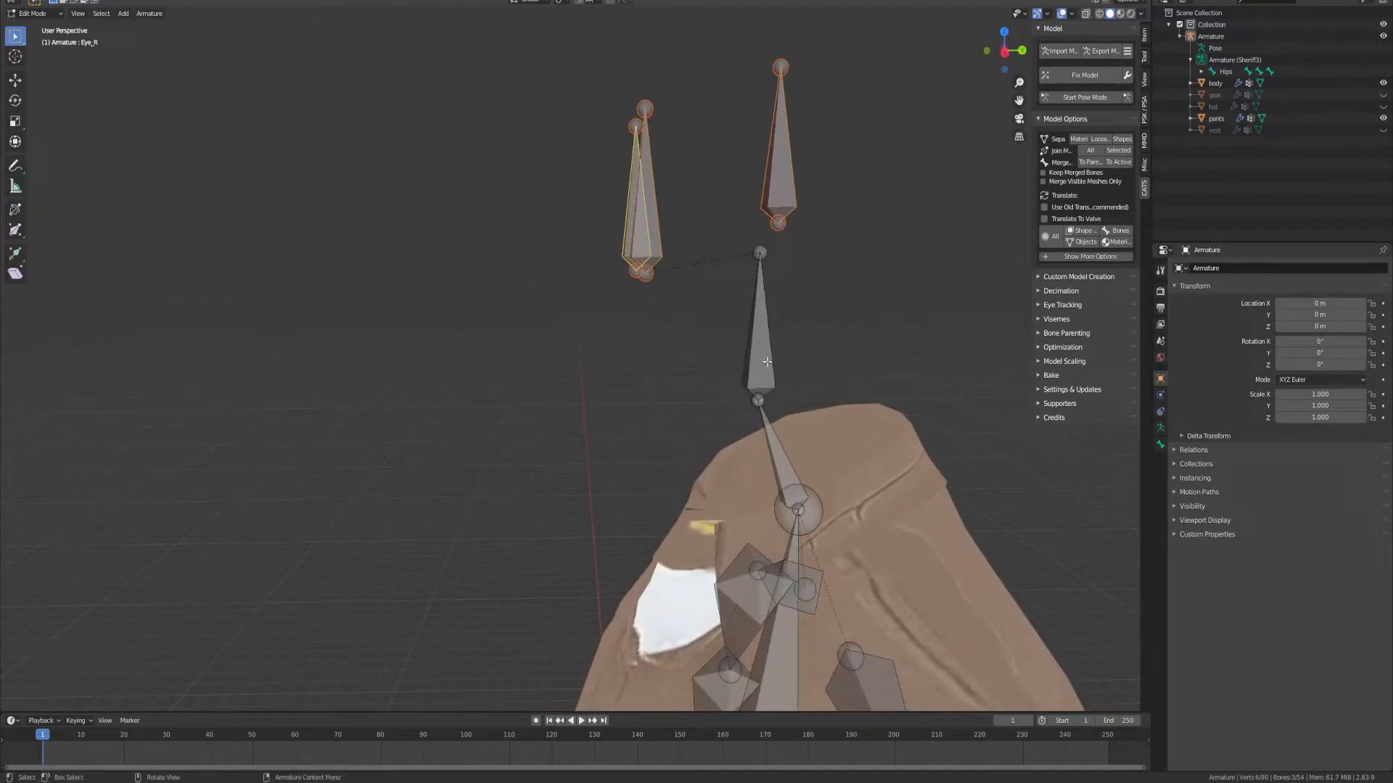
{"action": "left_click", "coordinate": [760, 326]}
{"action": "left_click", "coordinate": [1159, 443]}
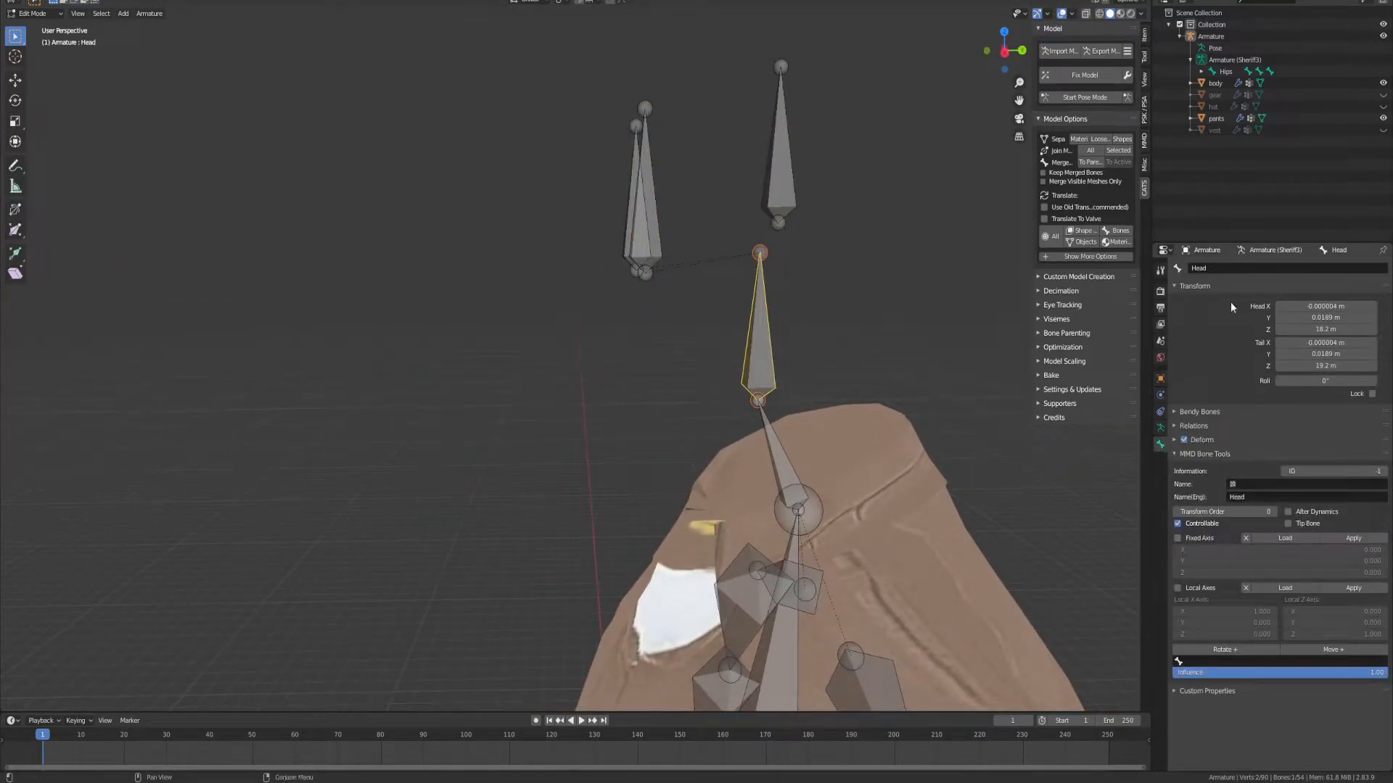
{"action": "left_click", "coordinate": [778, 445]}
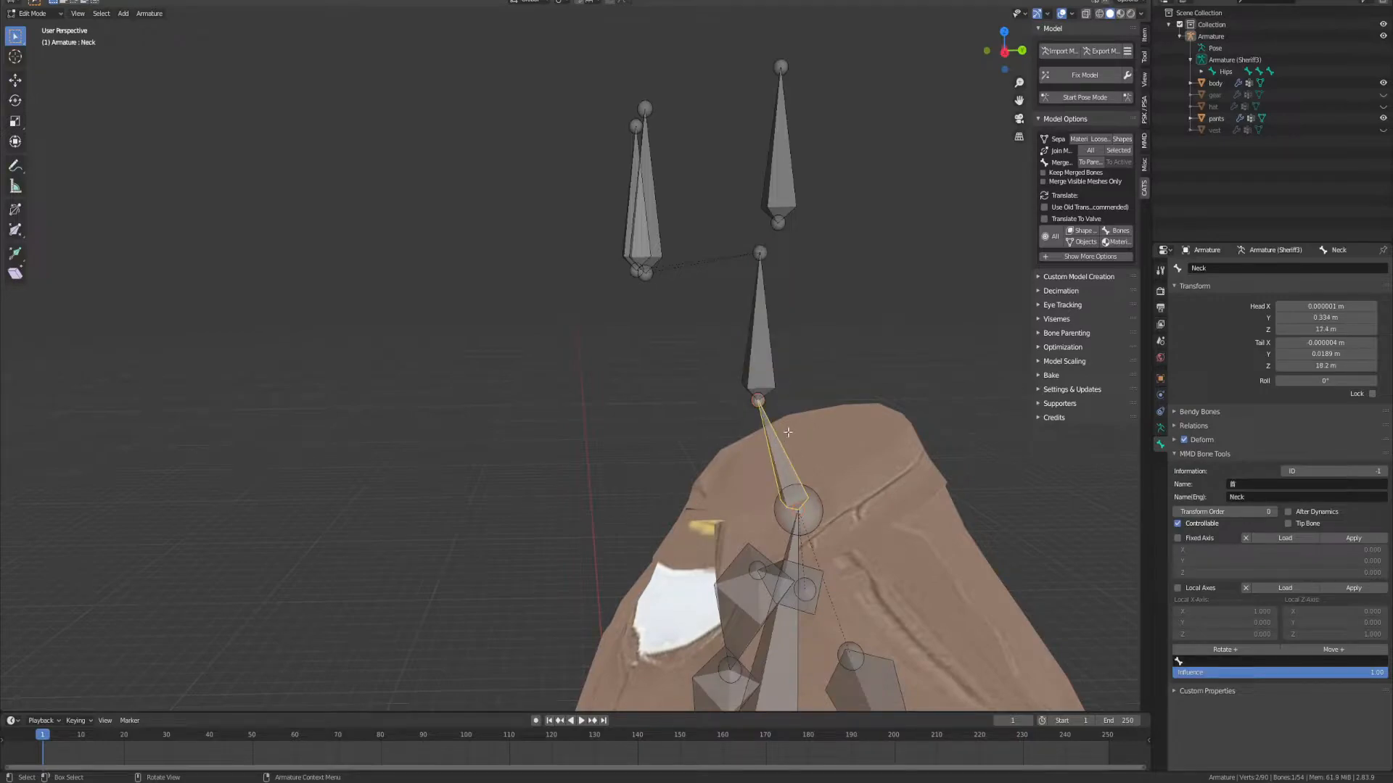
Step: Delete the Head bone and the three detached bones above it, including Eye_R, and select the Neck bone's tip
{"action": "left_click", "coordinate": [759, 312]}
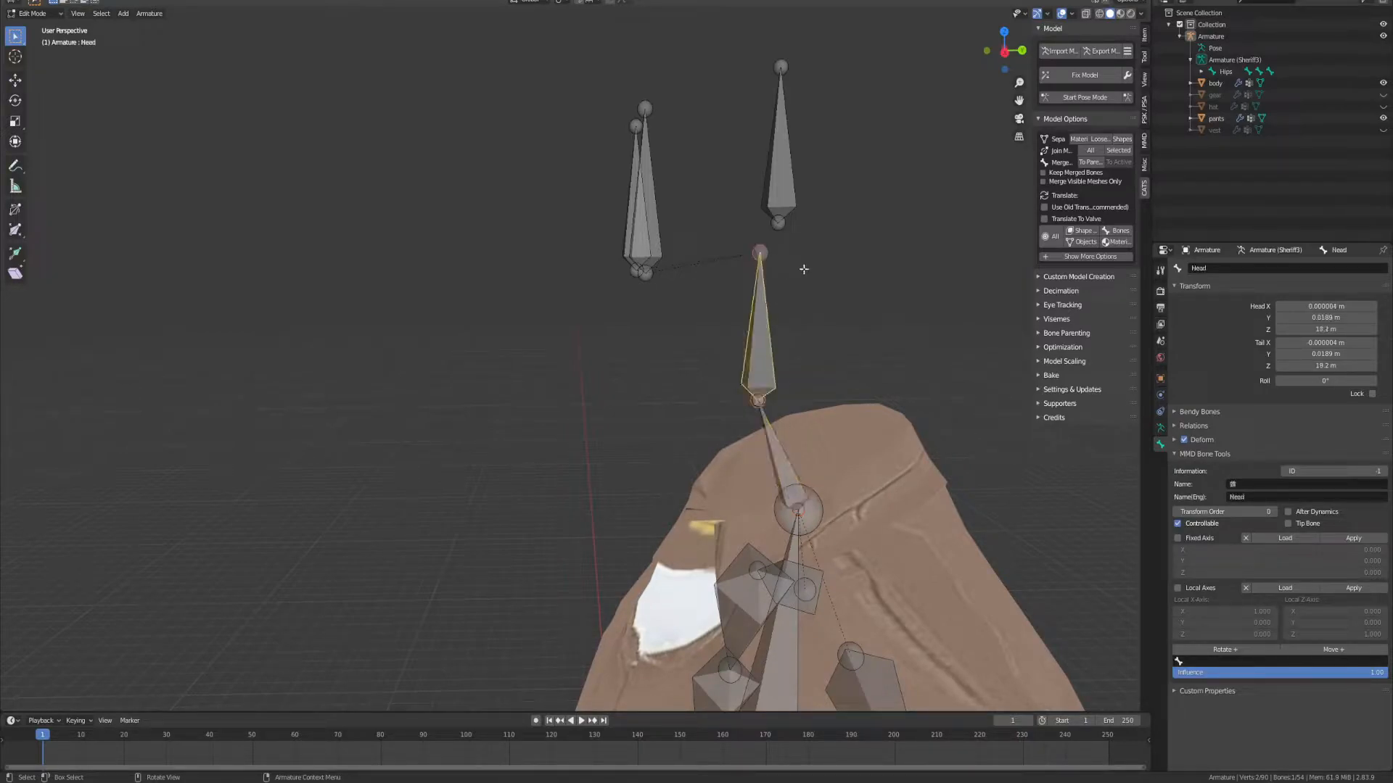
{"action": "left_click_drag", "start_coordinate": [544, 43], "coordinate": [898, 236], "text": "shift"}
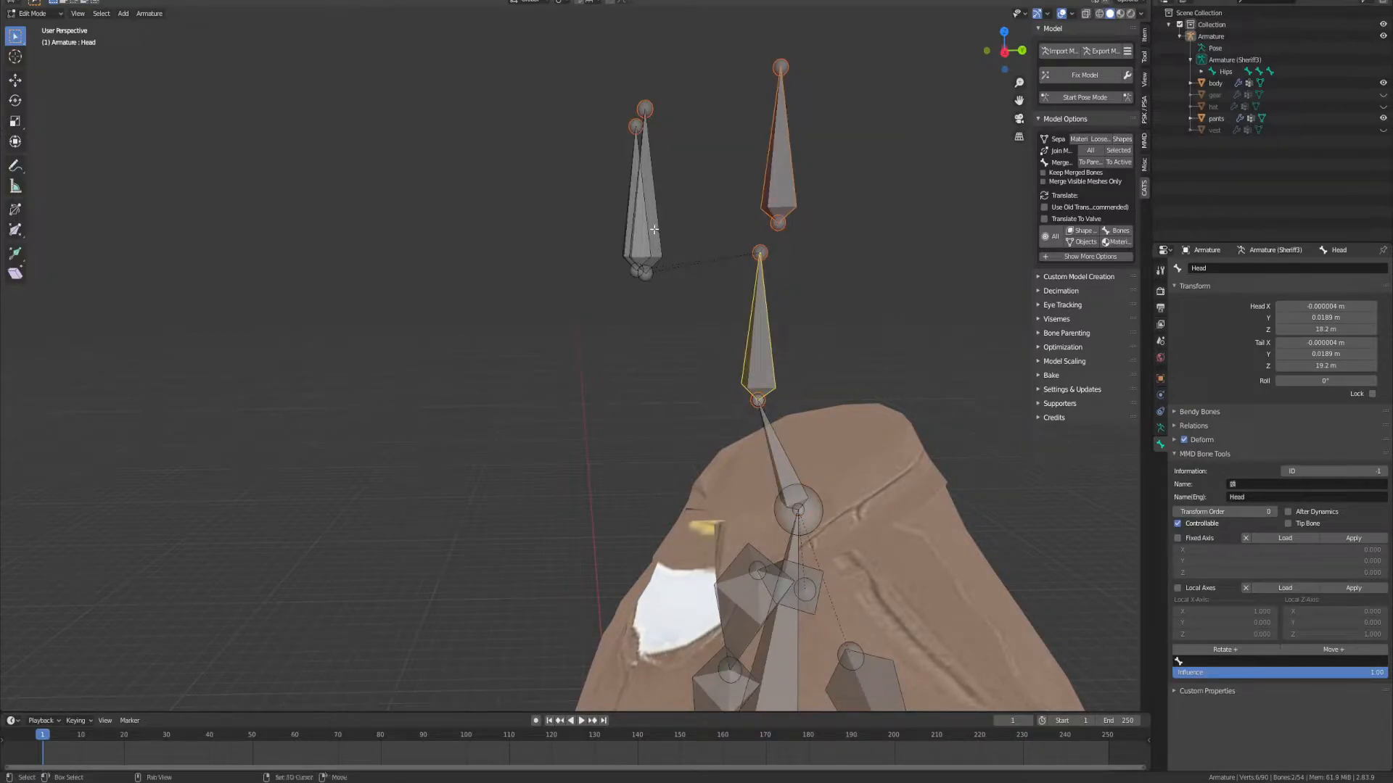
{"action": "left_click", "coordinate": [627, 233], "text": "shift"}
{"action": "key", "text": "x"}
{"action": "left_click", "coordinate": [638, 226]}
{"action": "middle_click_drag", "start_coordinate": [637, 227], "coordinate": [641, 336]}
{"action": "left_click", "coordinate": [756, 411]}
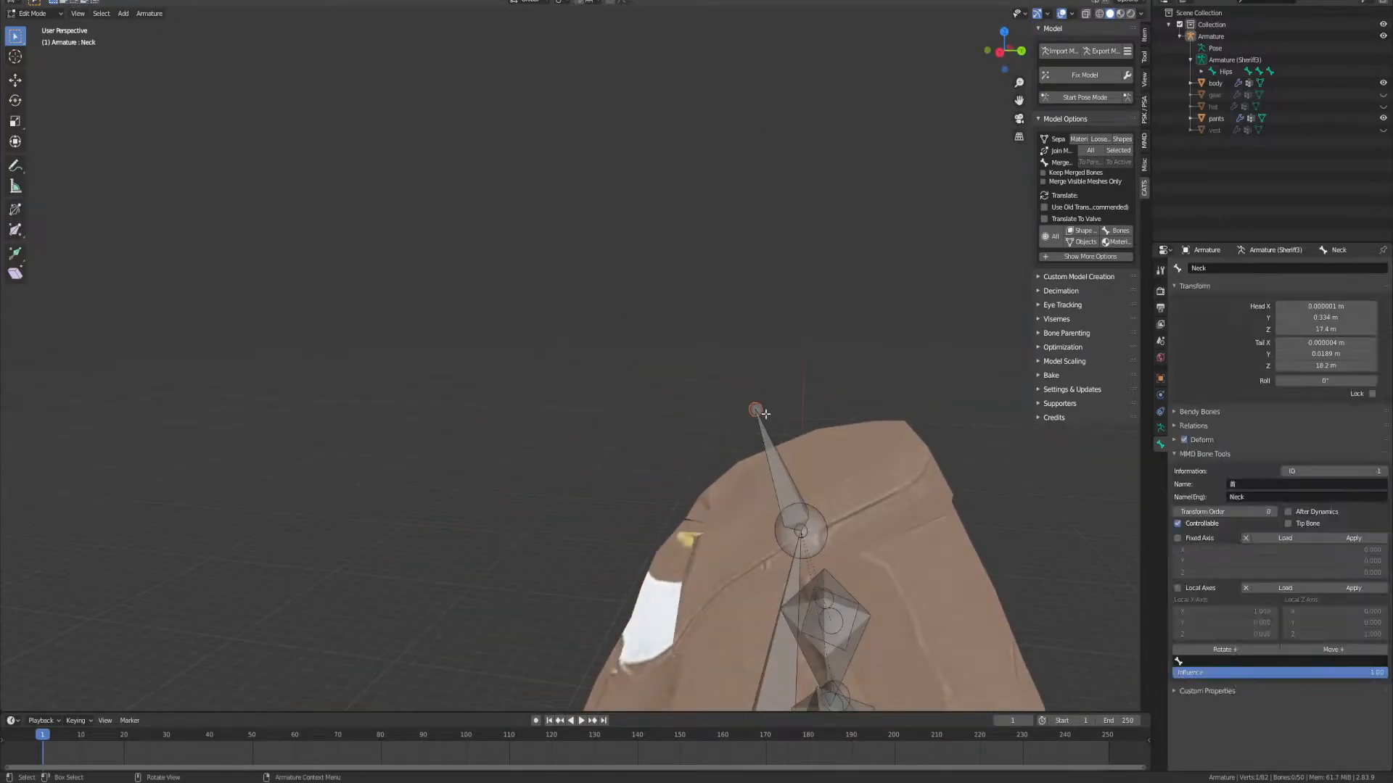
Step: Move the Neck bone's tip along the Y axis toward the centre of the shirt collar with the Transform tool
{"action": "left_click", "coordinate": [15, 141]}
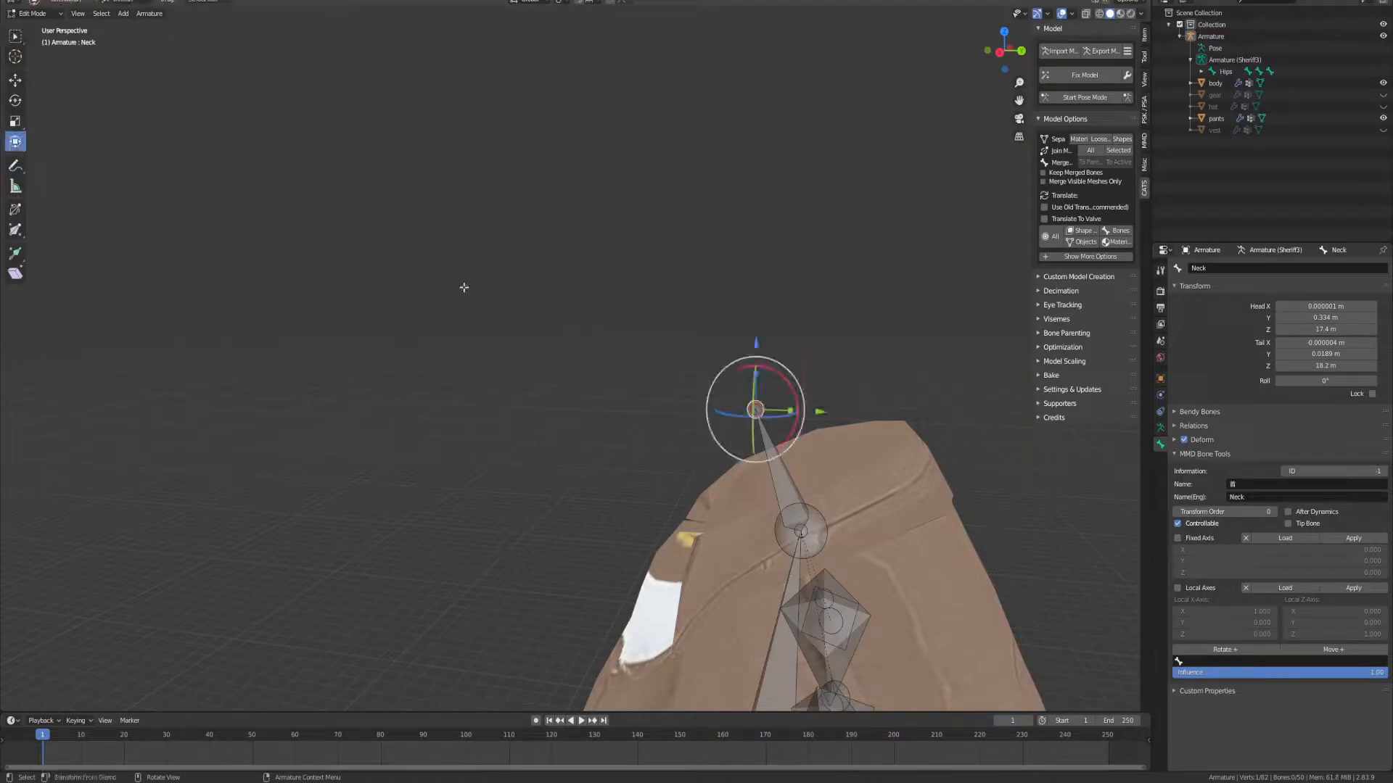
{"action": "left_click_drag", "start_coordinate": [825, 410], "coordinate": [864, 401]}
{"action": "middle_click_drag", "start_coordinate": [590, 293], "coordinate": [468, 2]}
Step: Select all hand and finger bones beyond the sleeve of the left arm and delete them
{"action": "scroll", "coordinate": [653, 305], "scroll_direction": "up", "scroll_amount": 2}
{"action": "middle_click_drag", "start_coordinate": [880, 611], "coordinate": [823, 551]}
{"action": "middle_click_drag", "start_coordinate": [823, 551], "coordinate": [465, 276], "text": "shift"}
{"action": "middle_click_drag", "start_coordinate": [743, 265], "coordinate": [697, 256]}
{"action": "left_click", "coordinate": [545, 376]}
{"action": "middle_click_drag", "start_coordinate": [544, 378], "coordinate": [502, 470]}
{"action": "left_click", "coordinate": [552, 508], "text": "shift"}
{"action": "left_click", "coordinate": [572, 494], "text": "shift"}
{"action": "middle_click_drag", "start_coordinate": [701, 433], "coordinate": [748, 414]}
{"action": "middle_click_drag", "start_coordinate": [727, 339], "coordinate": [754, 323]}
{"action": "left_click_drag", "start_coordinate": [565, 367], "coordinate": [808, 515]}
{"action": "left_click", "coordinate": [648, 339], "text": "shift"}
{"action": "left_click", "coordinate": [611, 359], "text": "shift"}
{"action": "middle_click_drag", "start_coordinate": [768, 395], "coordinate": [505, 375]}
{"action": "left_click", "coordinate": [467, 404], "text": "shift"}
{"action": "left_click", "coordinate": [505, 376], "text": "shift"}
{"action": "middle_click_drag", "start_coordinate": [611, 401], "coordinate": [639, 390]}
{"action": "key", "text": "x"}
{"action": "left_click", "coordinate": [638, 391]}
Step: Box-select all hand and finger bones of the right arm beyond the sleeve
{"action": "middle_click_drag", "start_coordinate": [515, 372], "coordinate": [660, 388]}
{"action": "scroll", "coordinate": [572, 379], "scroll_direction": "down", "scroll_amount": 4}
{"action": "middle_click_drag", "start_coordinate": [526, 406], "coordinate": [581, 364], "text": "shift"}
{"action": "left_click_drag", "start_coordinate": [424, 370], "coordinate": [538, 482]}
{"action": "middle_click_drag", "start_coordinate": [538, 482], "coordinate": [546, 435]}
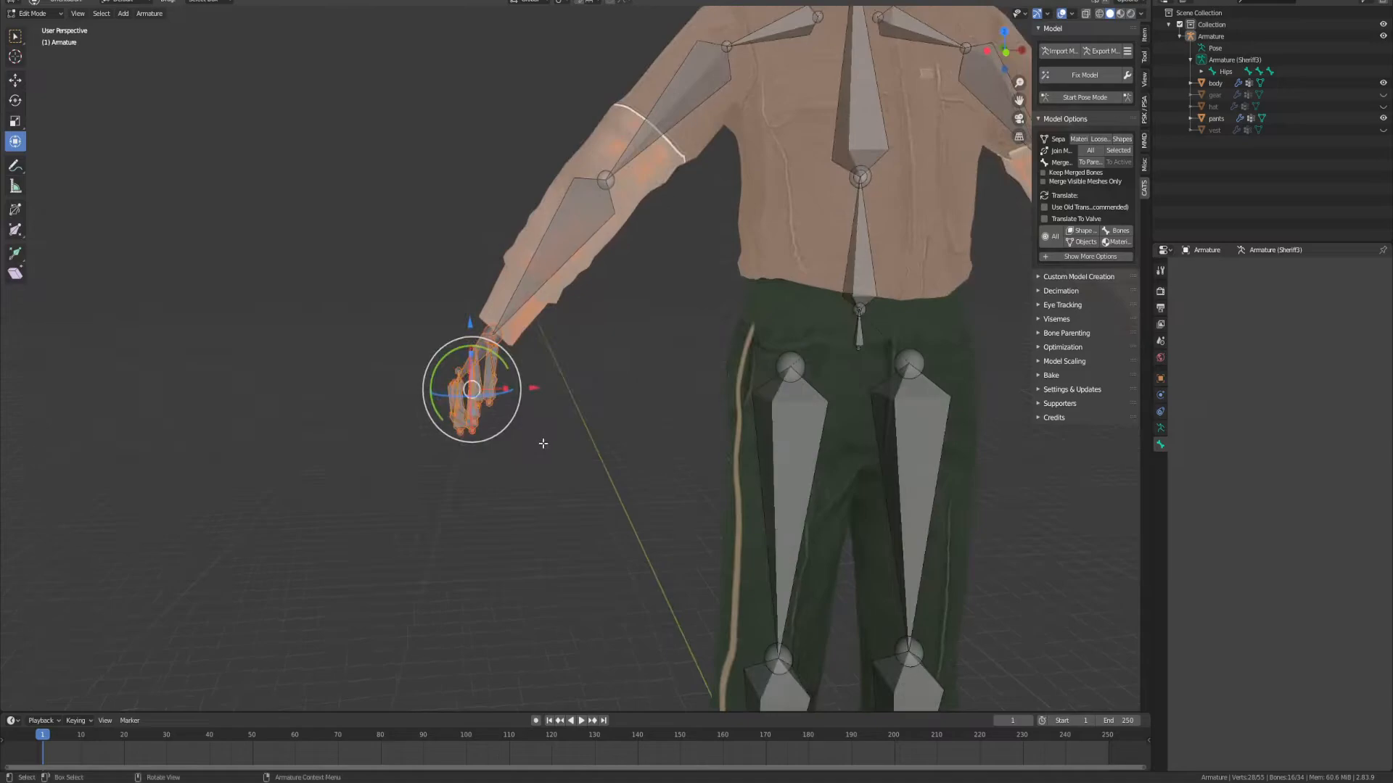
Step: Try to delete the selected hand and finger bones of the right arm, and undo the deletion
{"action": "key", "text": "x"}
{"action": "left_click", "coordinate": [543, 443]}
{"action": "scroll", "coordinate": [453, 367], "scroll_direction": "up", "scroll_amount": 5}
{"action": "scroll", "coordinate": [479, 356], "scroll_direction": "down", "scroll_amount": 4}
{"action": "left_click", "coordinate": [503, 345]}
{"action": "scroll", "coordinate": [546, 327], "scroll_direction": "down", "scroll_amount": 9}
{"action": "middle_click_drag", "start_coordinate": [667, 251], "coordinate": [573, 299], "text": "shift"}
{"action": "key", "text": "ctrl+z"}
{"action": "key", "text": "ctrl+z"}
Step: Add the right wrist joint to the selection and delete the right hand and finger bones
{"action": "scroll", "coordinate": [640, 380], "scroll_direction": "up", "scroll_amount": 5}
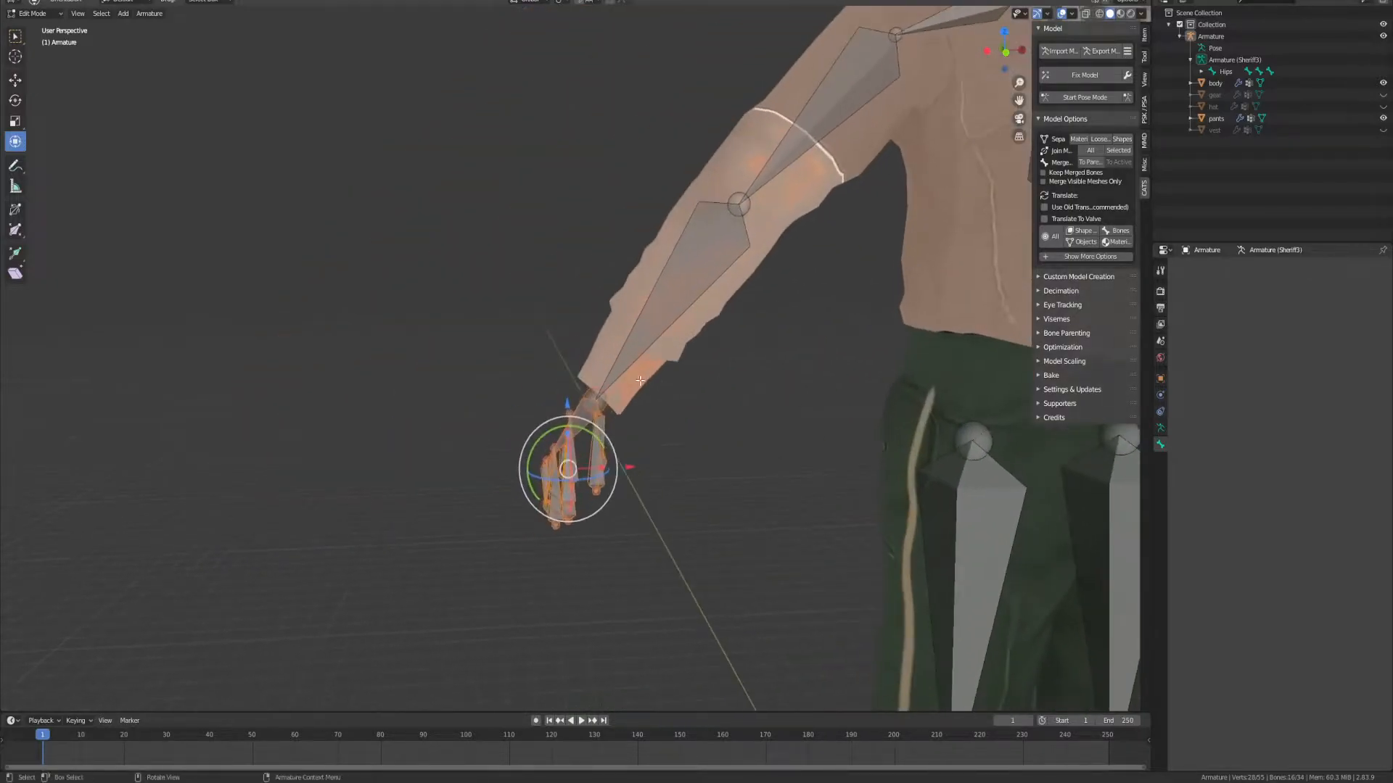
{"action": "scroll", "coordinate": [640, 380], "scroll_direction": "up", "scroll_amount": 3}
{"action": "left_click", "coordinate": [658, 417], "text": "shift"}
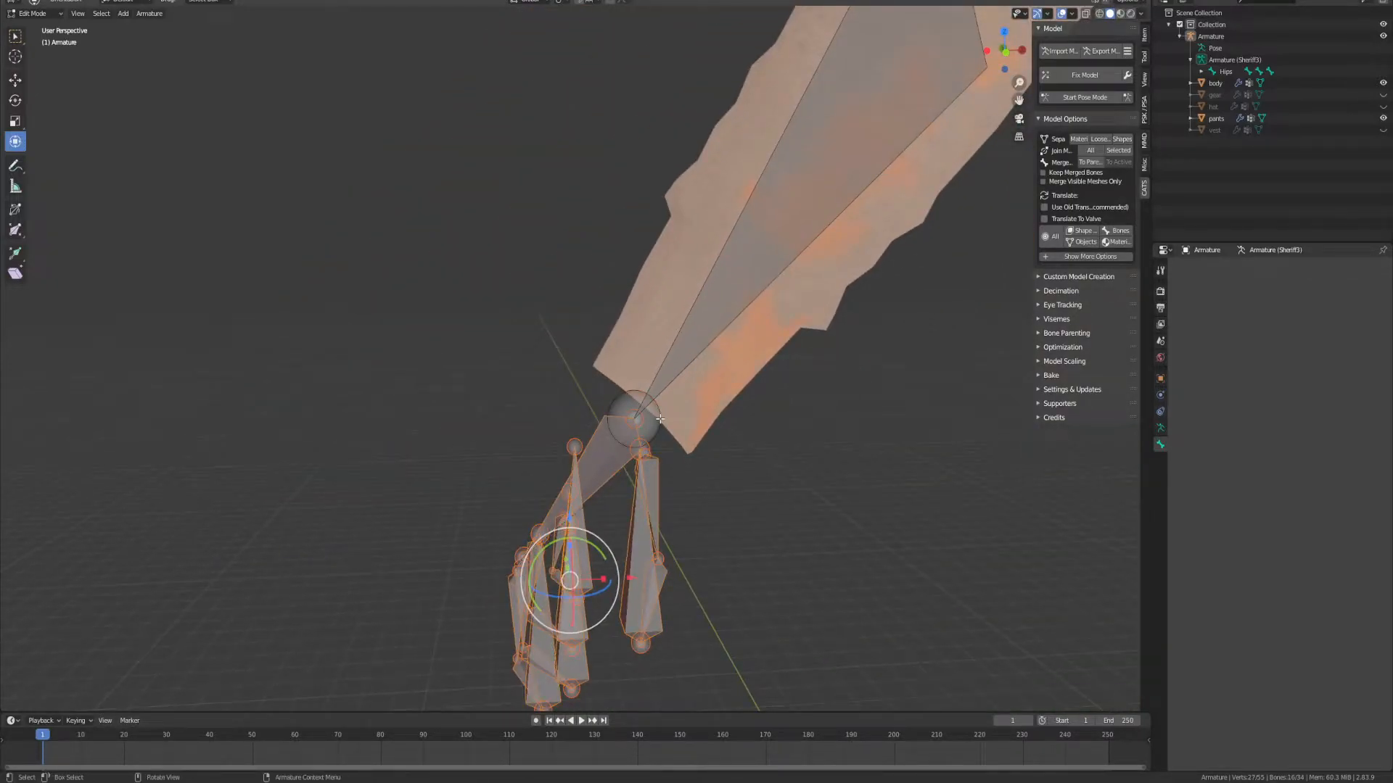
{"action": "scroll", "coordinate": [659, 419], "scroll_direction": "down", "scroll_amount": 2}
{"action": "key", "text": "x"}
{"action": "left_click", "coordinate": [635, 426]}
Step: Check the trimmed skeleton from the front, select the armature's data entry, and return to Object Mode
{"action": "scroll", "coordinate": [695, 410], "scroll_direction": "down", "scroll_amount": 7}
{"action": "middle_click_drag", "start_coordinate": [777, 370], "coordinate": [636, 479], "text": "shift"}
{"action": "scroll", "coordinate": [636, 479], "scroll_direction": "up", "scroll_amount": 6}
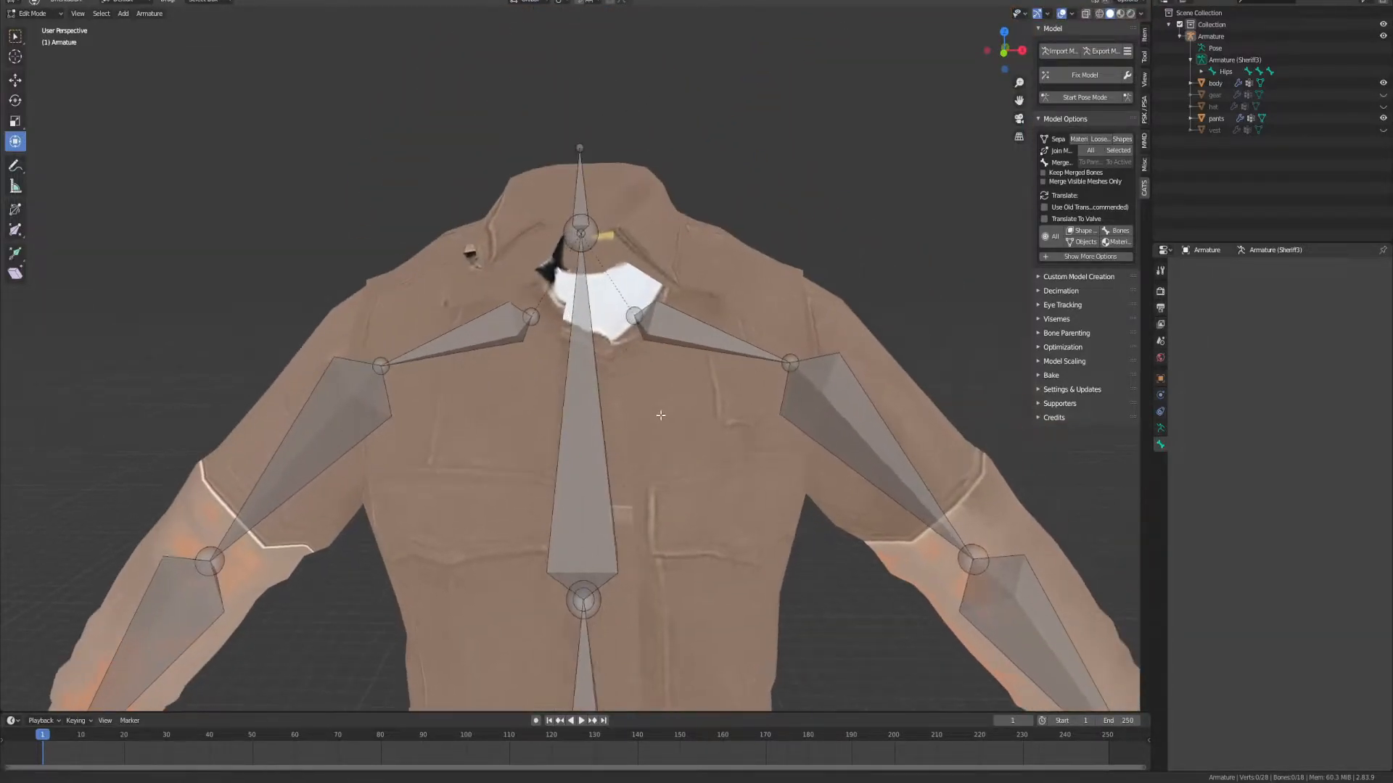
{"action": "scroll", "coordinate": [660, 415], "scroll_direction": "down", "scroll_amount": 5}
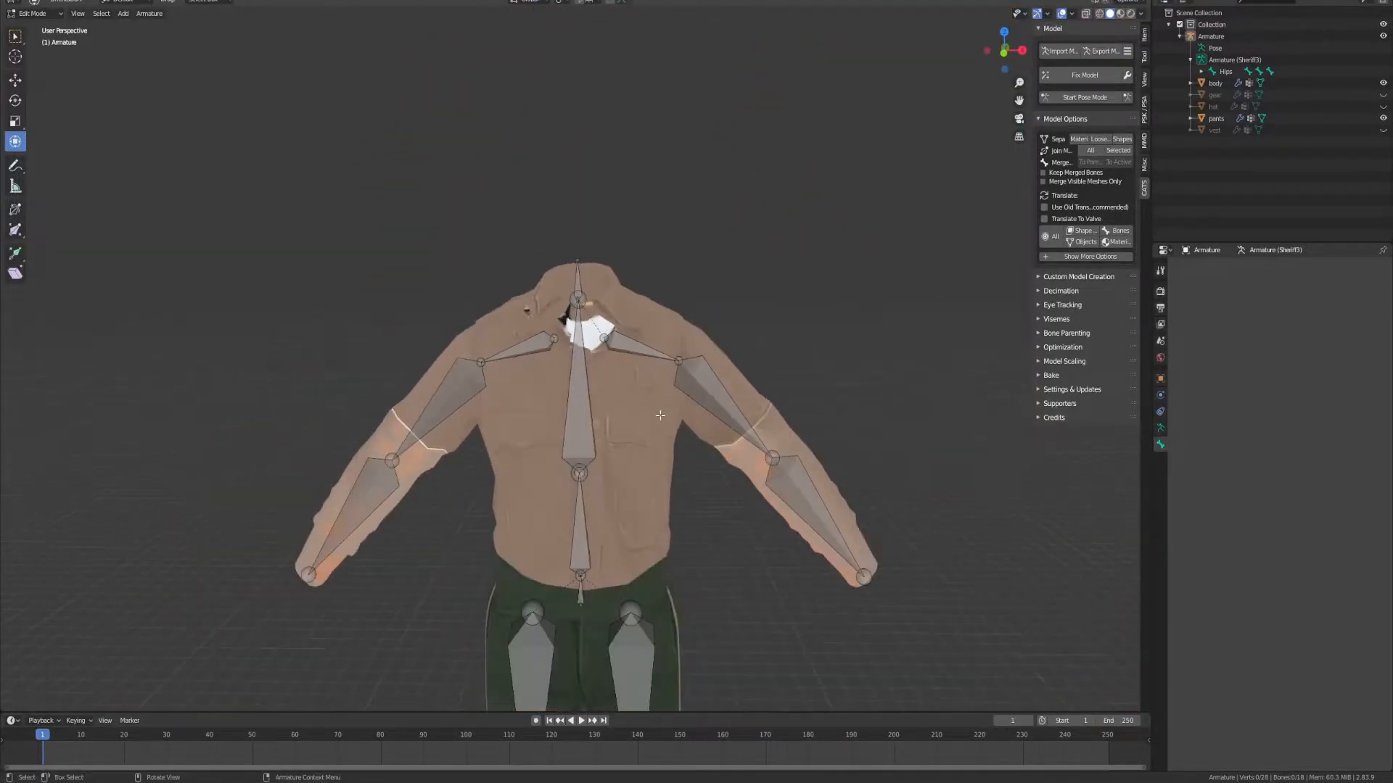
{"action": "left_click", "coordinate": [1251, 62]}
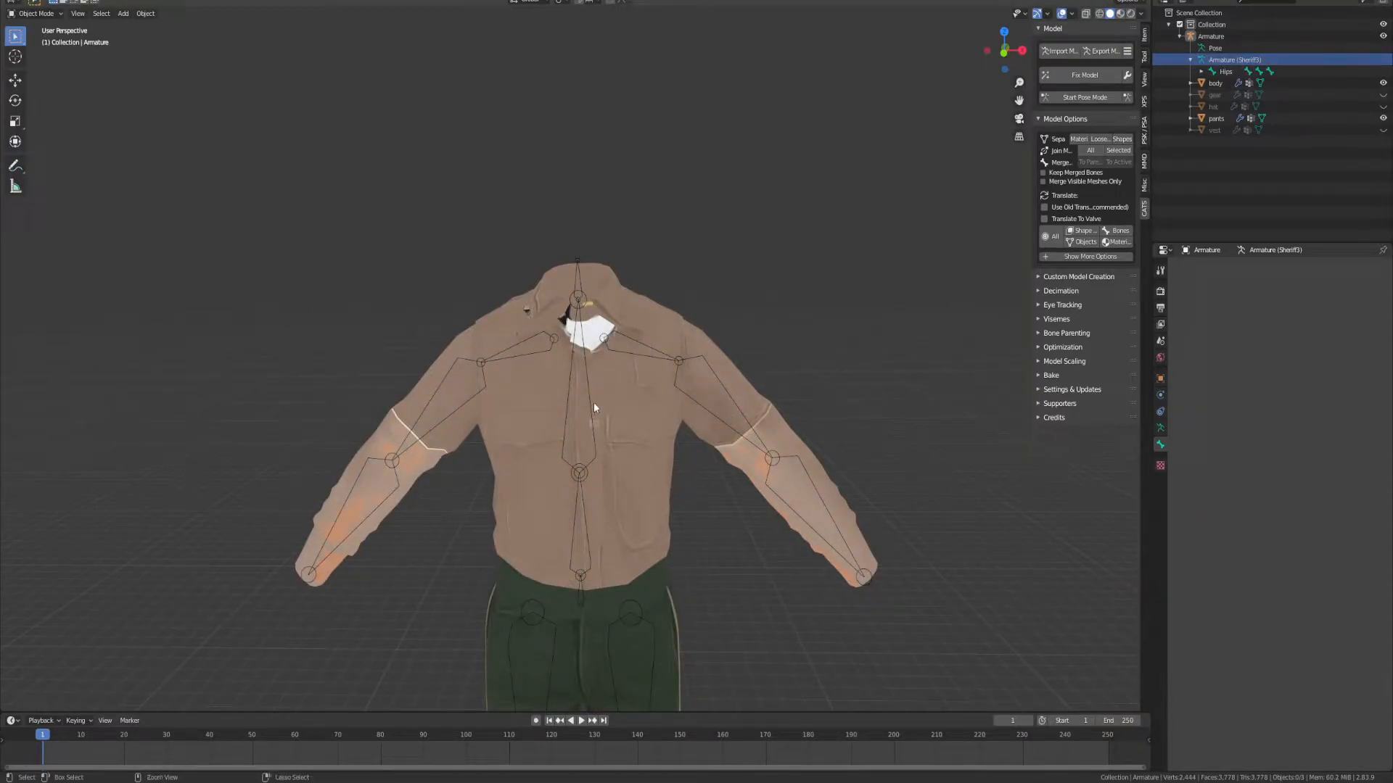
Step: Save the uniform file as "new male body" in the New male shield folder
{"action": "key", "text": "ctrl+s"}
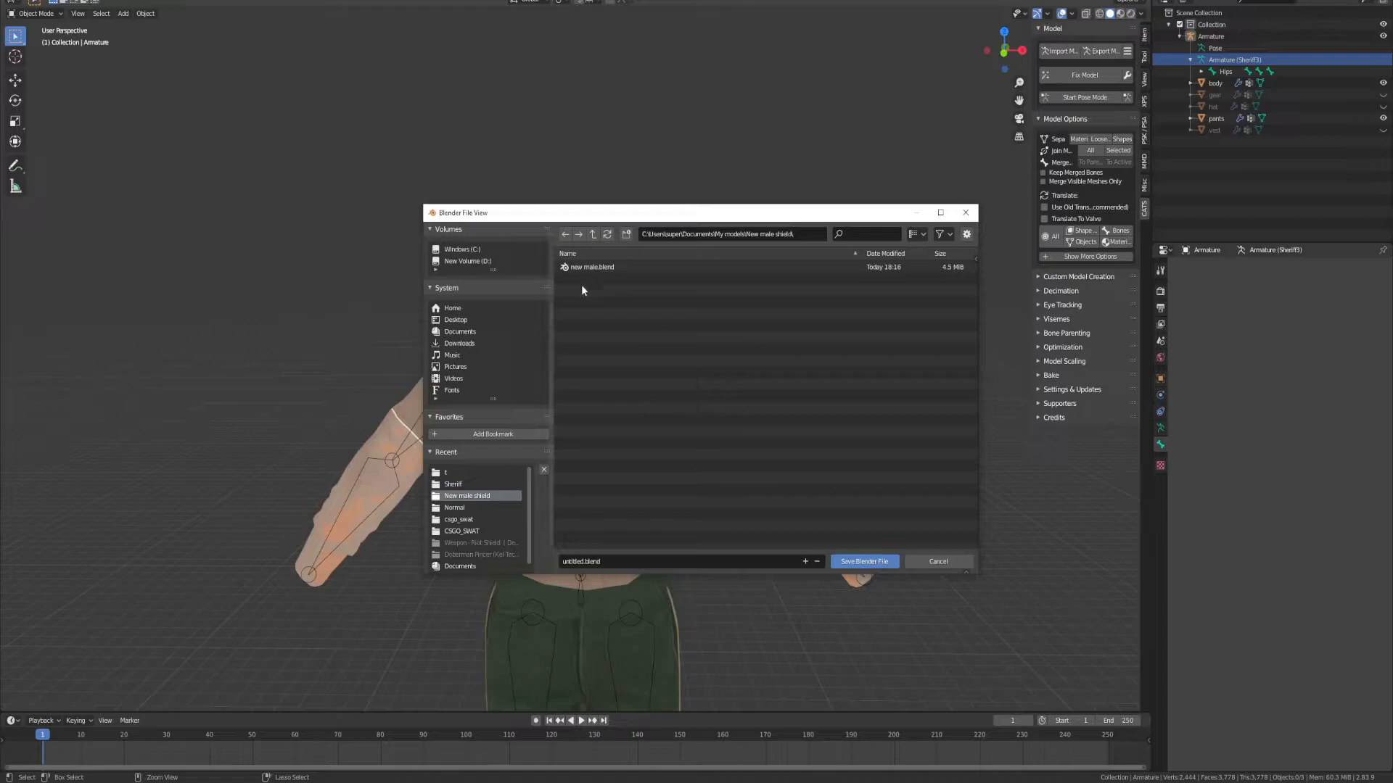
{"action": "left_click", "coordinate": [620, 563]}
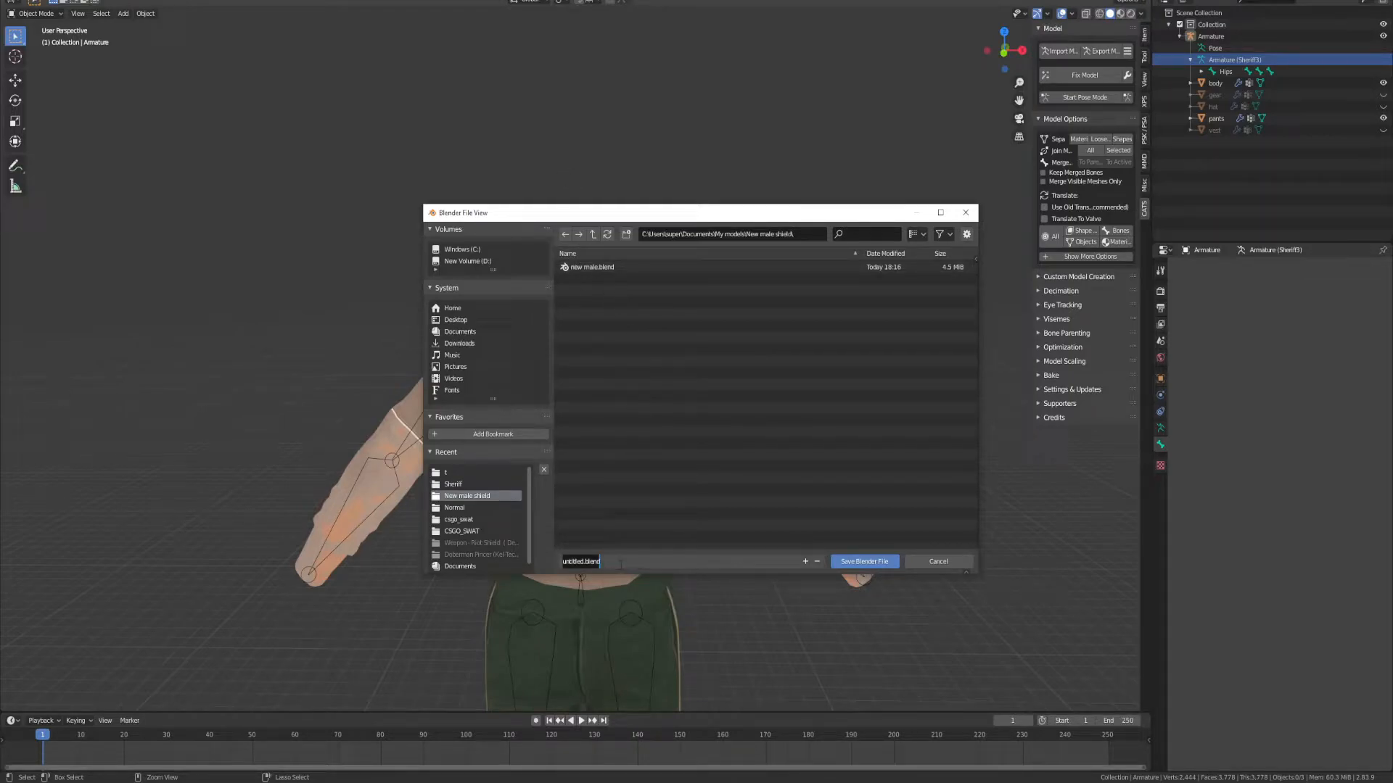
{"action": "type", "text": "new male body"}
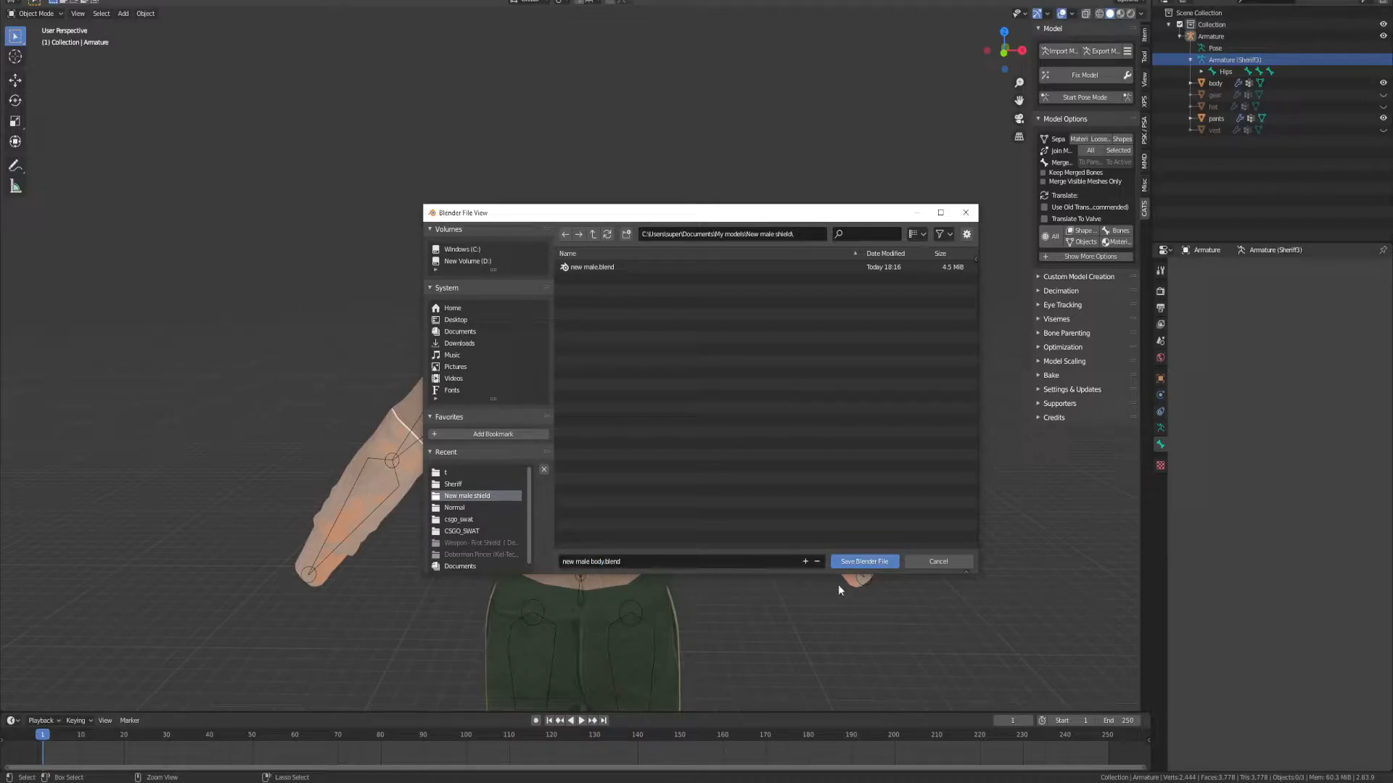
{"action": "left_click", "coordinate": [847, 560]}
Step: Switch to the other Blender window with the male base body and save its file
{"action": "mouse_move", "coordinate": [177, 782]}
{"action": "left_click", "coordinate": [112, 740]}
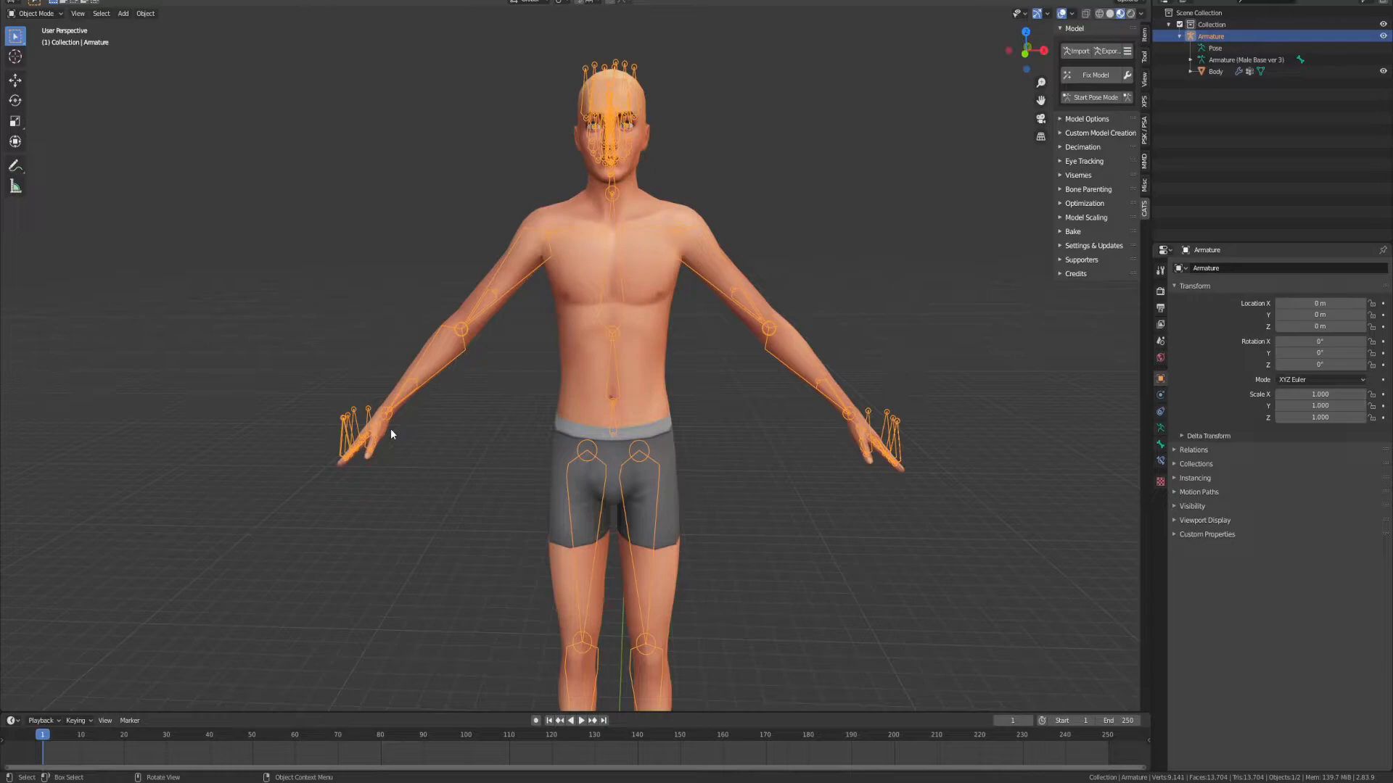
{"action": "key", "text": "ctrl+s"}
{"action": "scroll", "coordinate": [708, 177], "scroll_direction": "up", "scroll_amount": 4}
{"action": "scroll", "coordinate": [737, 142], "scroll_direction": "down", "scroll_amount": 3}
{"action": "scroll", "coordinate": [737, 141], "scroll_direction": "up", "scroll_amount": 2}
{"action": "scroll", "coordinate": [721, 95], "scroll_direction": "down", "scroll_amount": 2}
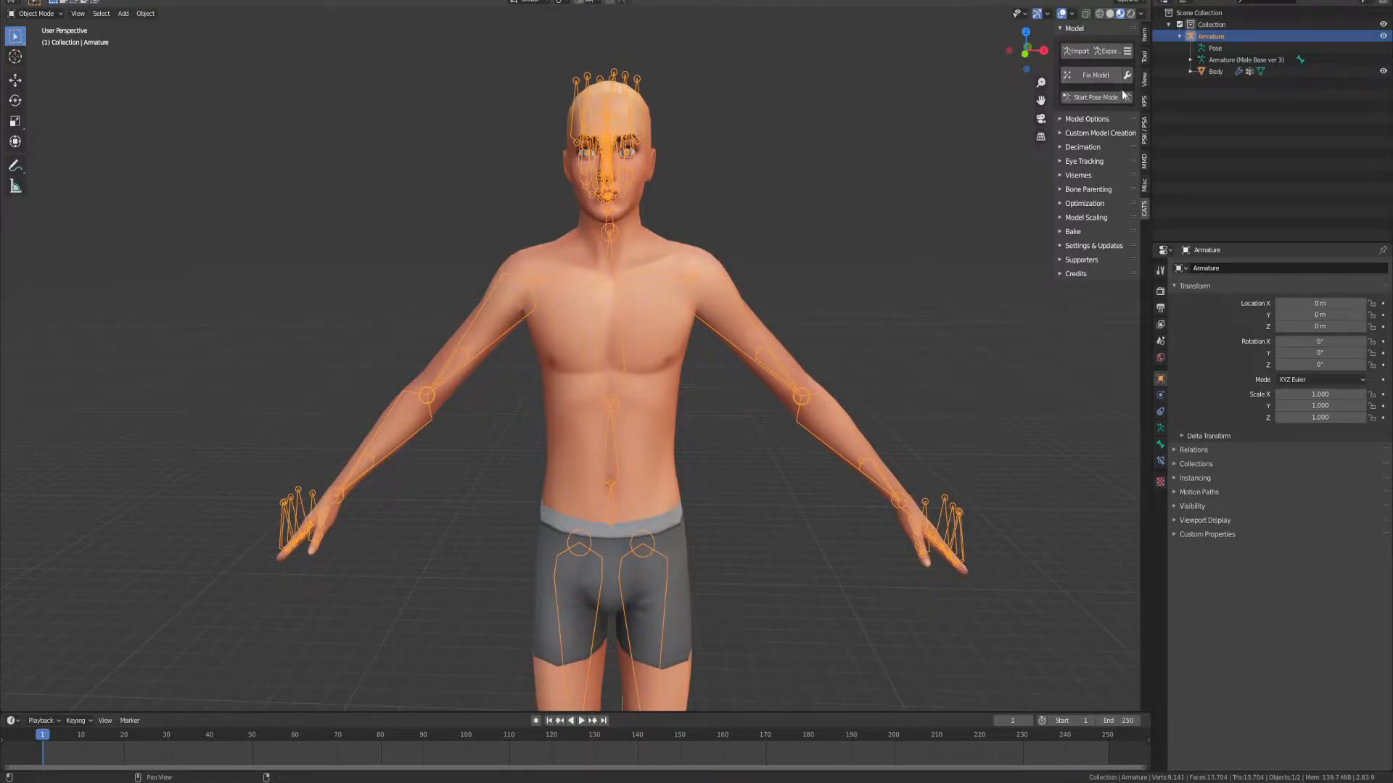
Step: Expand the CATS Model Options, select the male armature, and hide and show the Body mesh again
{"action": "left_click", "coordinate": [1073, 119]}
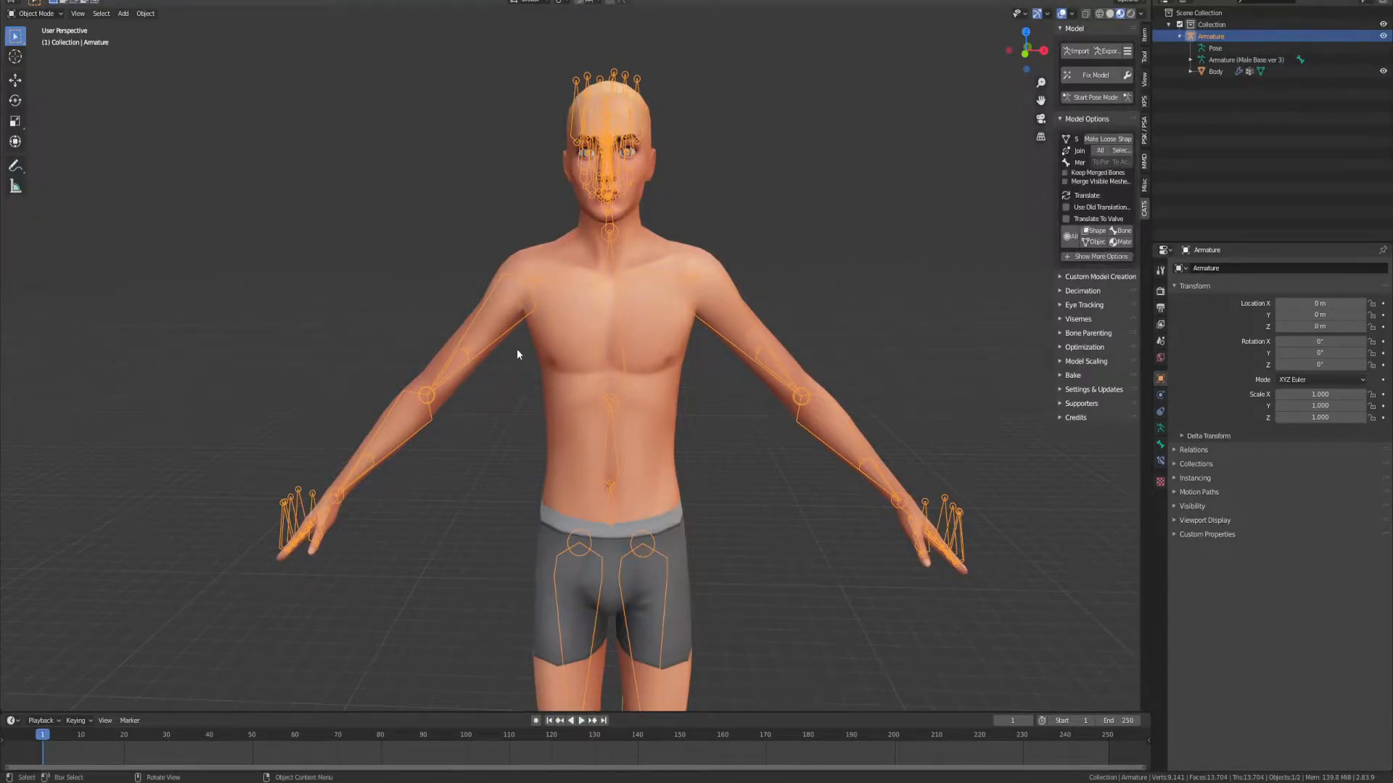
{"action": "left_click", "coordinate": [647, 315]}
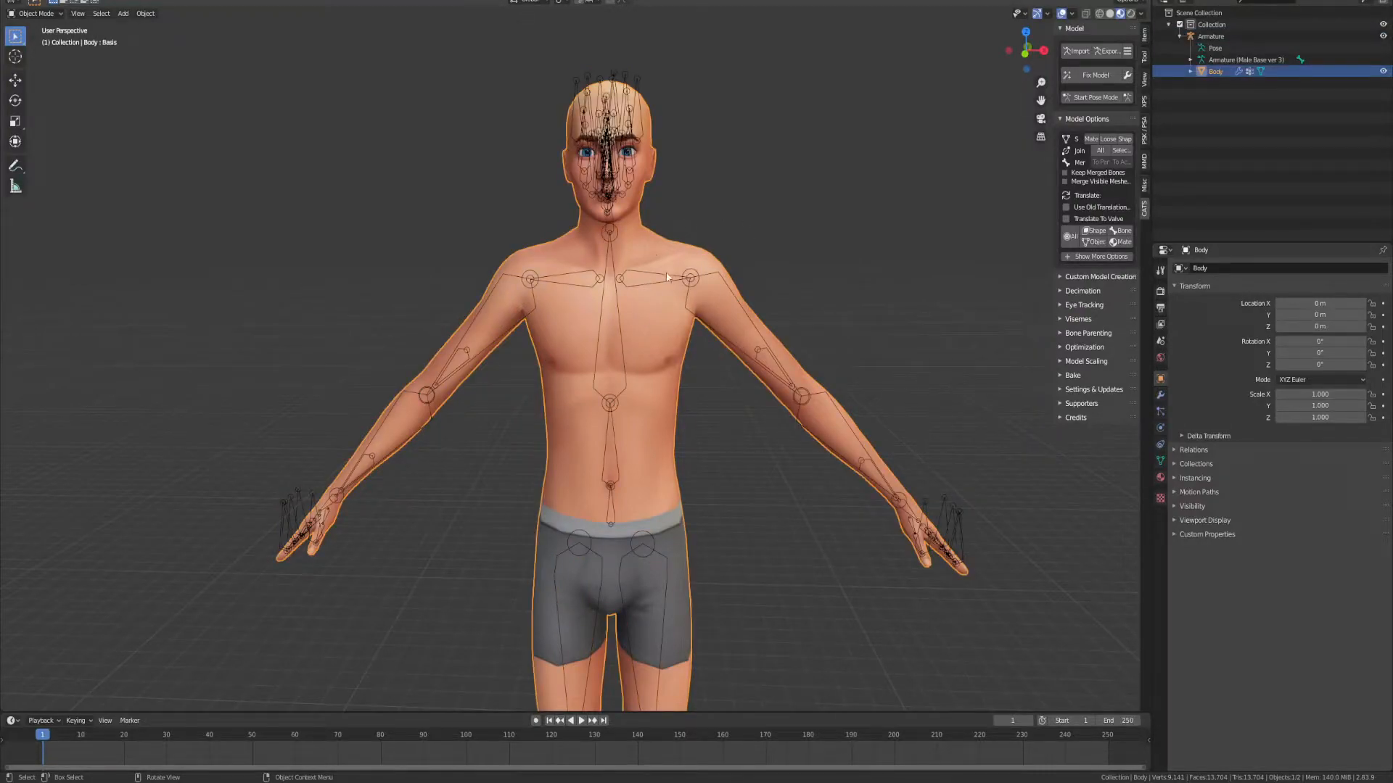
{"action": "left_click", "coordinate": [607, 192]}
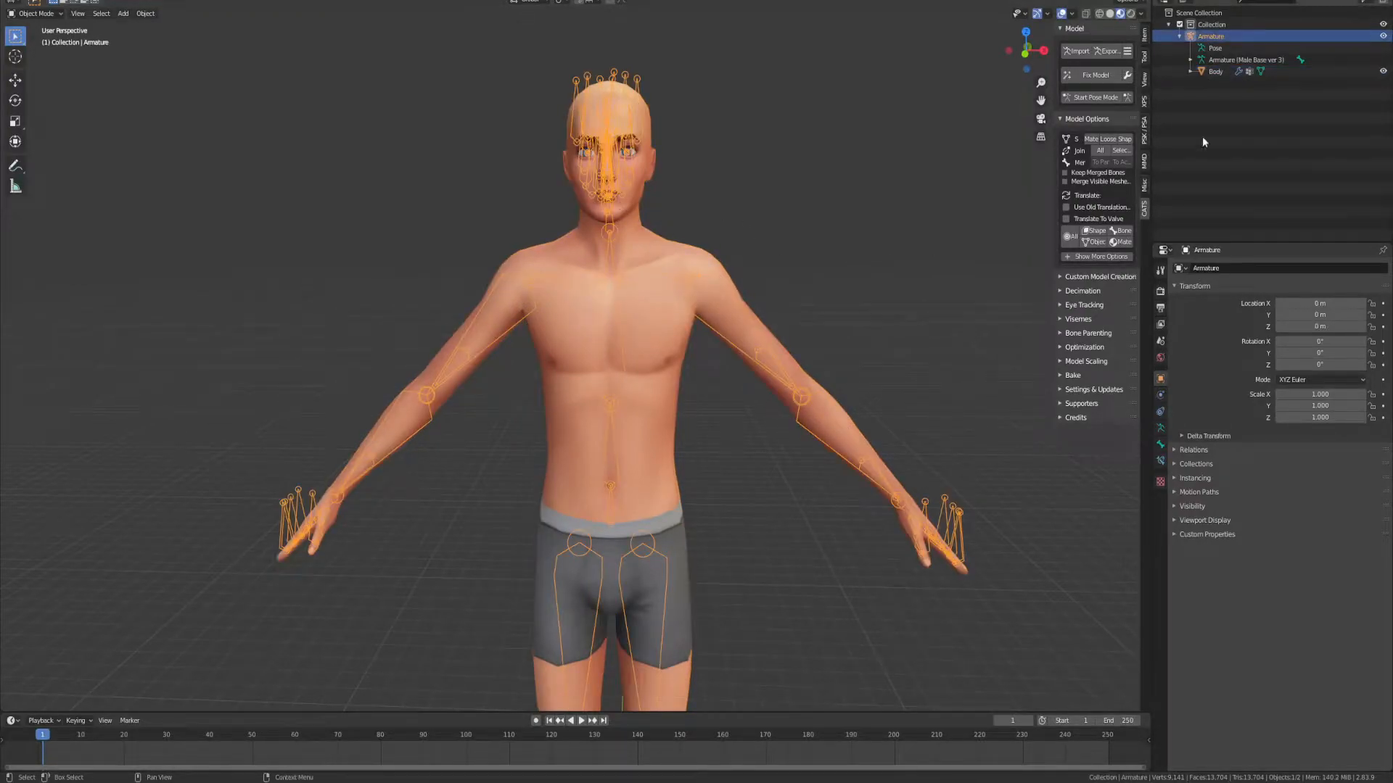
{"action": "left_click", "coordinate": [1383, 71]}
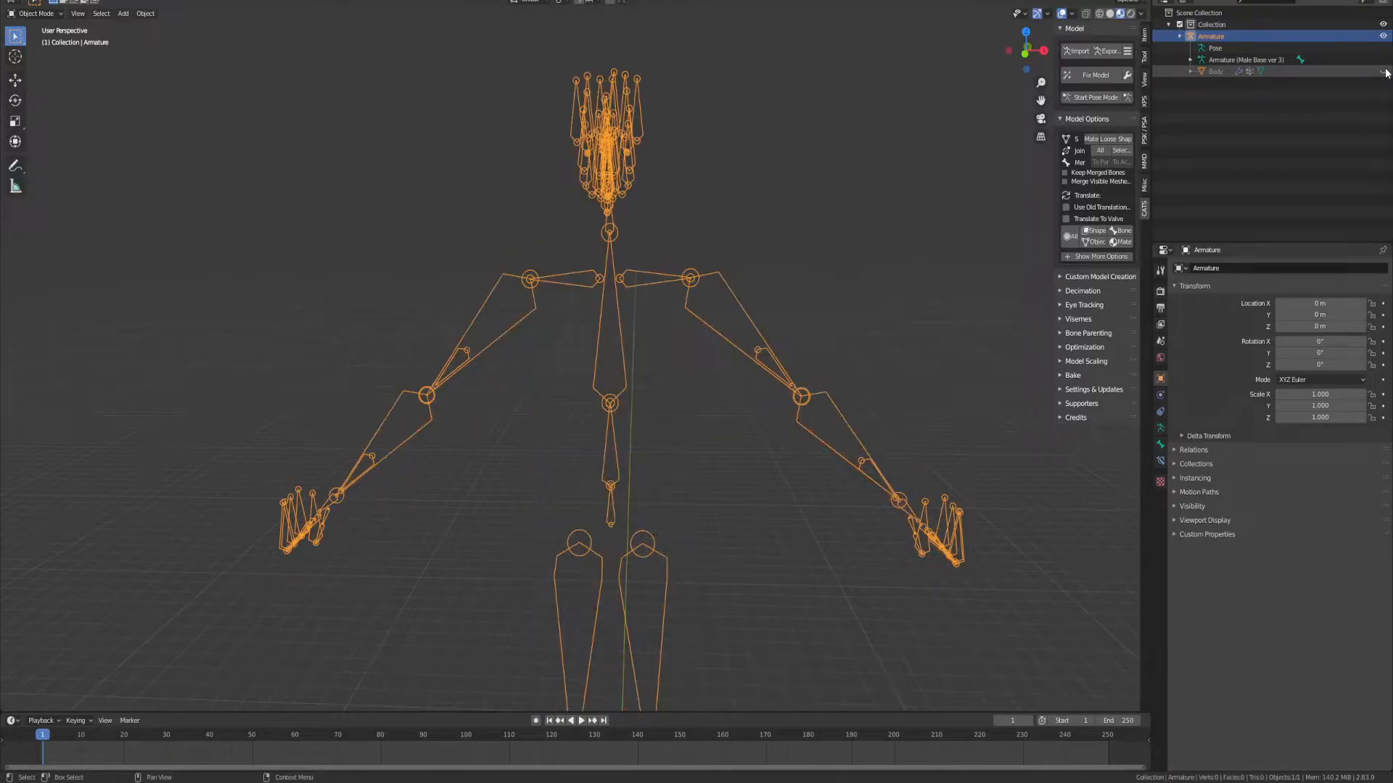
{"action": "left_click", "coordinate": [1383, 71]}
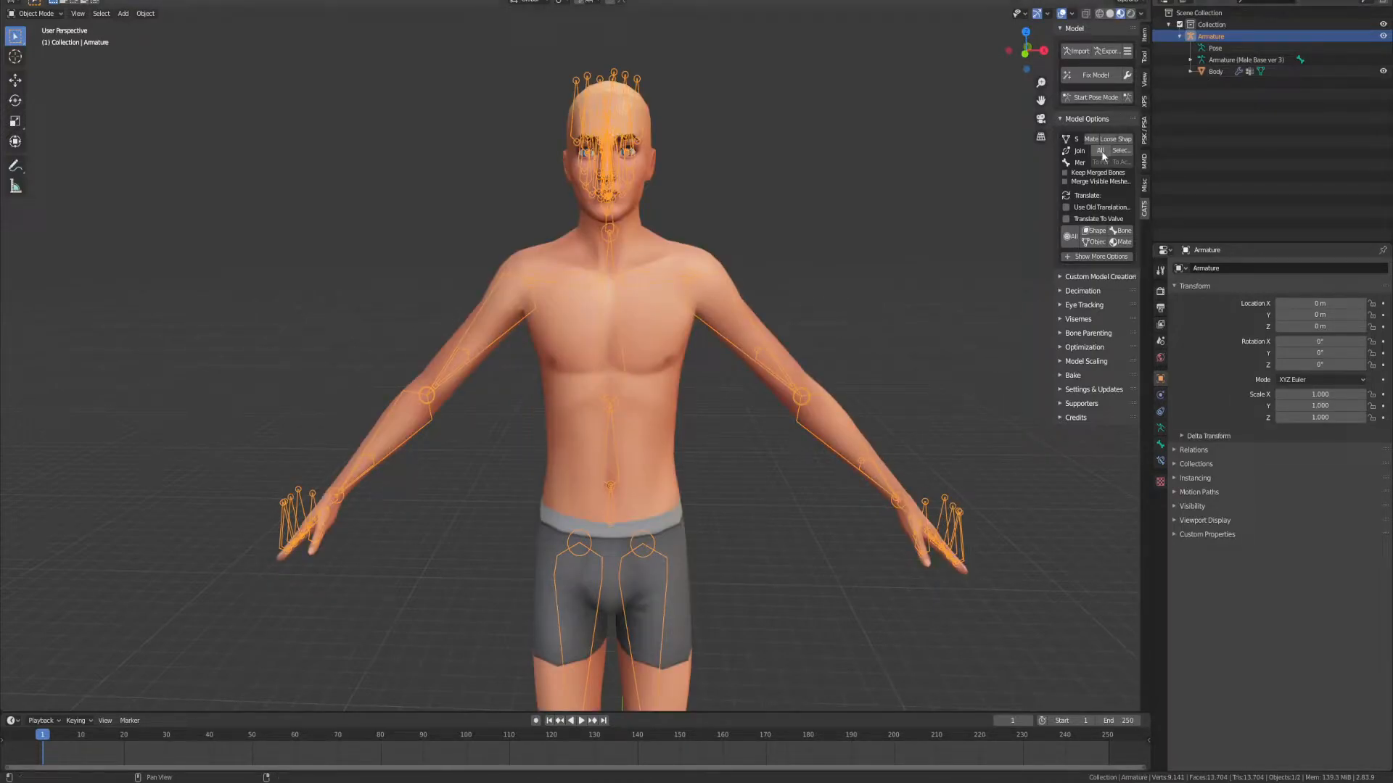
Step: Enter Edit Mode on the male armature and select both upper arm bones and both shoulder bones
{"action": "key", "text": "Tab"}
{"action": "mouse_move", "coordinate": [943, 544]}
{"action": "middle_mouse_down"}
{"action": "mouse_move", "coordinate": [905, 539]}
{"action": "mouse_move", "coordinate": [967, 547]}
{"action": "middle_mouse_up"}
{"action": "scroll", "coordinate": [929, 494], "scroll_direction": "up", "scroll_amount": 2}
{"action": "scroll", "coordinate": [900, 481], "scroll_direction": "down", "scroll_amount": 1}
{"action": "middle_click_drag", "start_coordinate": [886, 310], "coordinate": [679, 363]}
{"action": "middle_click_drag", "start_coordinate": [808, 394], "coordinate": [656, 267], "text": "shift"}
{"action": "left_click", "coordinate": [353, 210]}
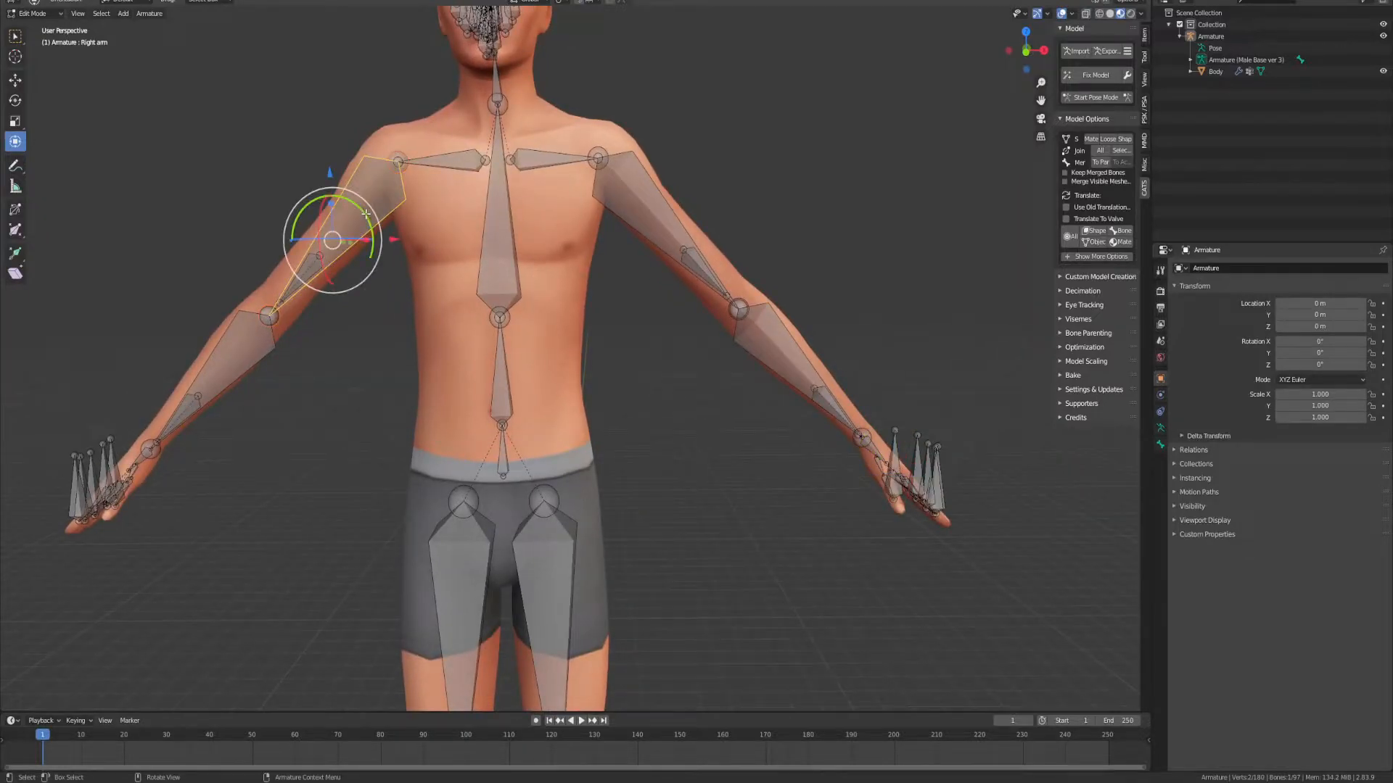
{"action": "left_click", "coordinate": [641, 201], "text": "shift"}
{"action": "left_click", "coordinate": [450, 157], "text": "shift"}
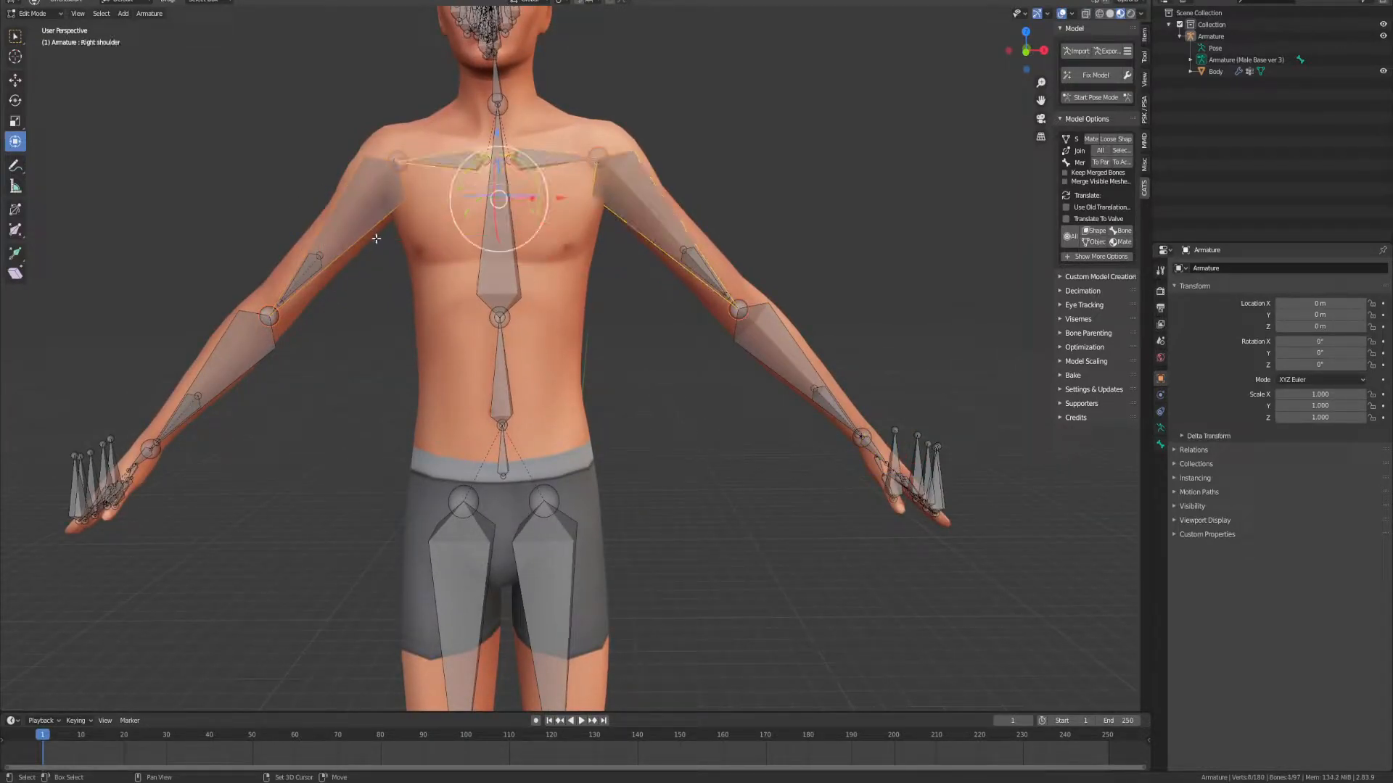
Step: Add the Right elbow bone and the small twist bone in the right forearm to the selection
{"action": "middle_click_drag", "start_coordinate": [253, 369], "coordinate": [502, 307], "text": "shift"}
{"action": "left_click", "coordinate": [484, 279], "text": "shift"}
{"action": "scroll", "coordinate": [413, 348], "scroll_direction": "up", "scroll_amount": 6}
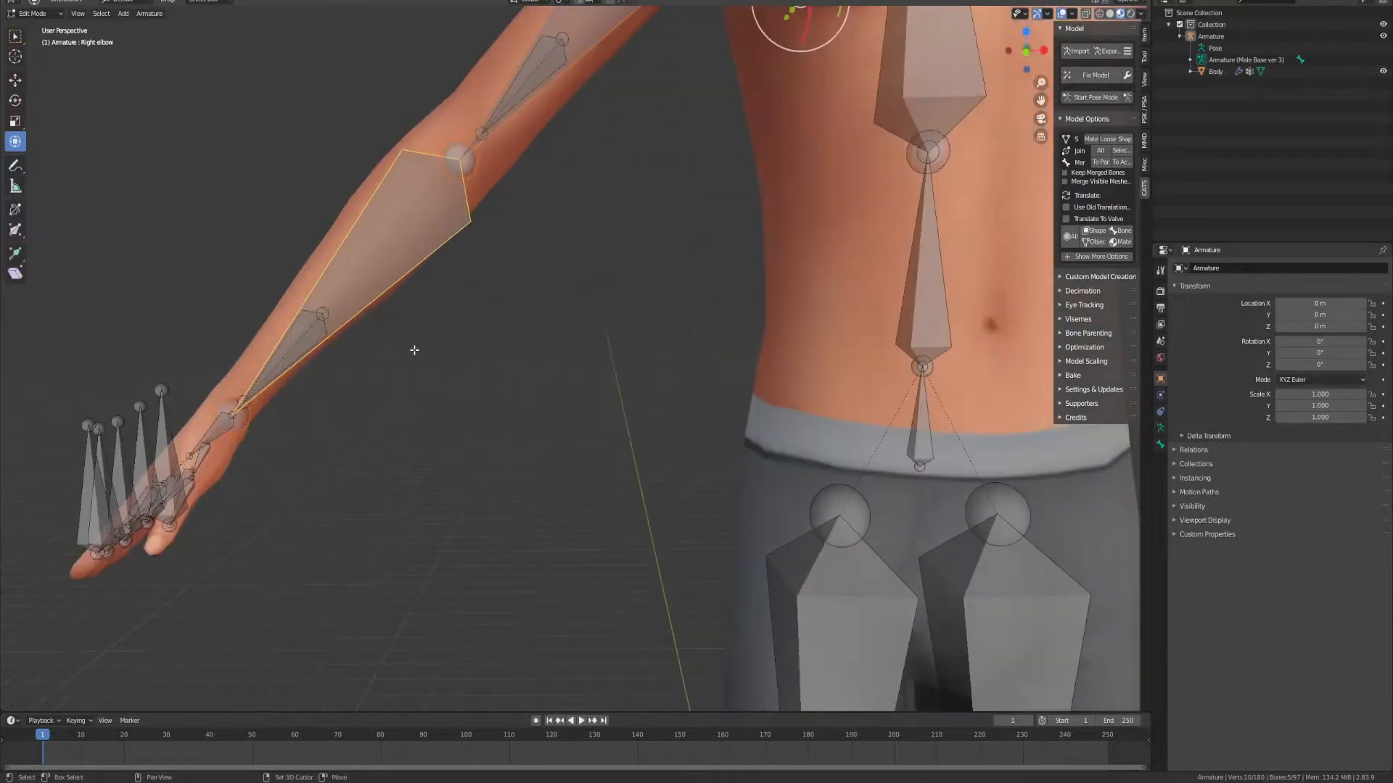
{"action": "middle_click_drag", "start_coordinate": [465, 318], "coordinate": [474, 319]}
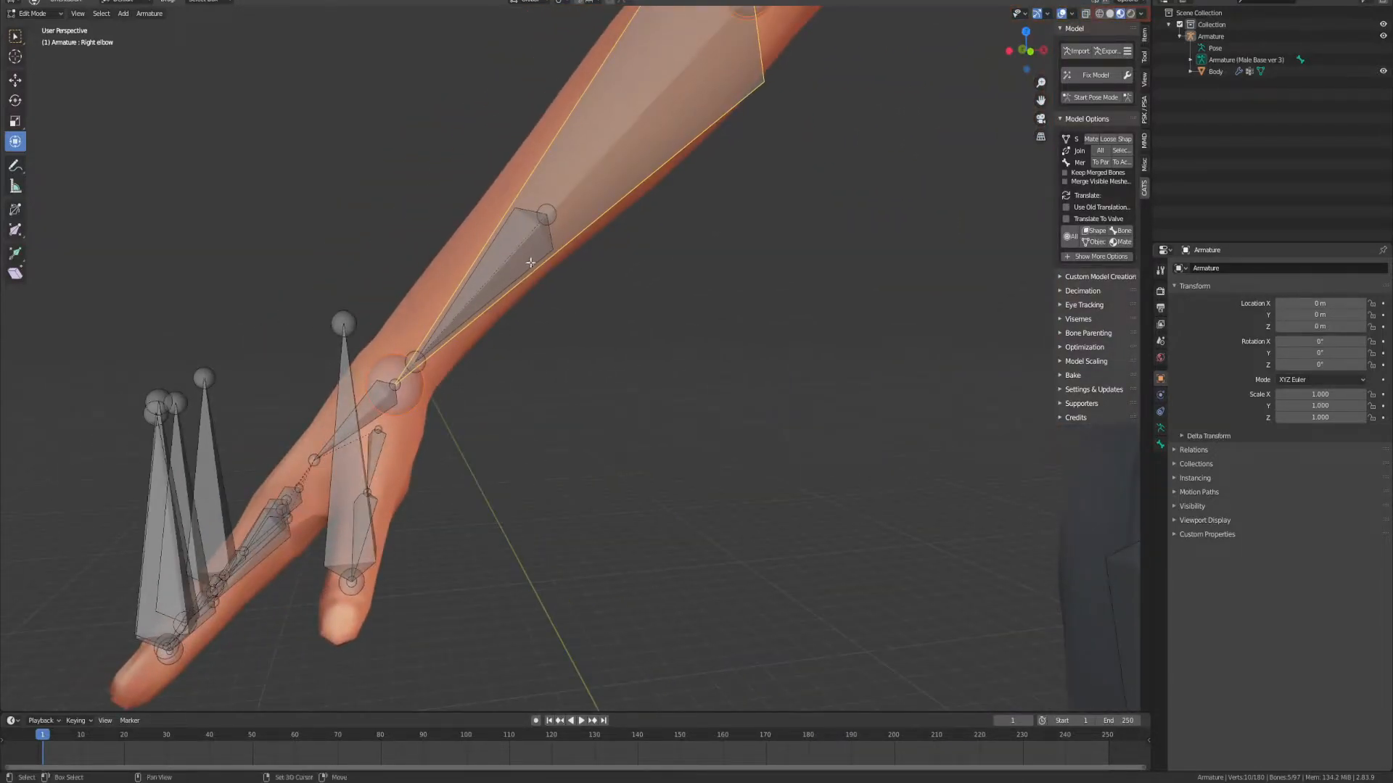
{"action": "left_click", "coordinate": [537, 211], "text": "shift"}
{"action": "left_click", "coordinate": [523, 223], "text": "shift"}
{"action": "middle_click_drag", "start_coordinate": [798, 302], "coordinate": [786, 299]}
{"action": "left_click_drag", "start_coordinate": [351, 177], "coordinate": [710, 360], "text": "shift"}
{"action": "middle_click_drag", "start_coordinate": [803, 322], "coordinate": [833, 338]}
{"action": "scroll", "coordinate": [833, 334], "scroll_direction": "down", "scroll_amount": 5}
{"action": "scroll", "coordinate": [923, 286], "scroll_direction": "up", "scroll_amount": 3}
Step: Add the Left elbow bone and the twist bones of the left upper arm and forearm to the selection
{"action": "scroll", "coordinate": [915, 275], "scroll_direction": "down", "scroll_amount": 4}
{"action": "middle_click_drag", "start_coordinate": [908, 267], "coordinate": [609, 298], "text": "shift"}
{"action": "left_click_drag", "start_coordinate": [650, 214], "coordinate": [816, 401], "text": "shift"}
{"action": "mouse_move", "coordinate": [815, 401]}
{"action": "middle_mouse_down"}
{"action": "mouse_move", "coordinate": [827, 396]}
{"action": "mouse_move", "coordinate": [803, 379]}
{"action": "middle_mouse_up"}
{"action": "left_click", "coordinate": [804, 297], "text": "shift"}
{"action": "left_click_drag", "start_coordinate": [819, 301], "coordinate": [772, 357], "text": "shift"}
{"action": "middle_click_drag", "start_coordinate": [889, 305], "coordinate": [736, 439]}
{"action": "left_click_drag", "start_coordinate": [729, 429], "coordinate": [910, 435], "text": "shift"}
{"action": "middle_click_drag", "start_coordinate": [721, 395], "coordinate": [681, 342]}
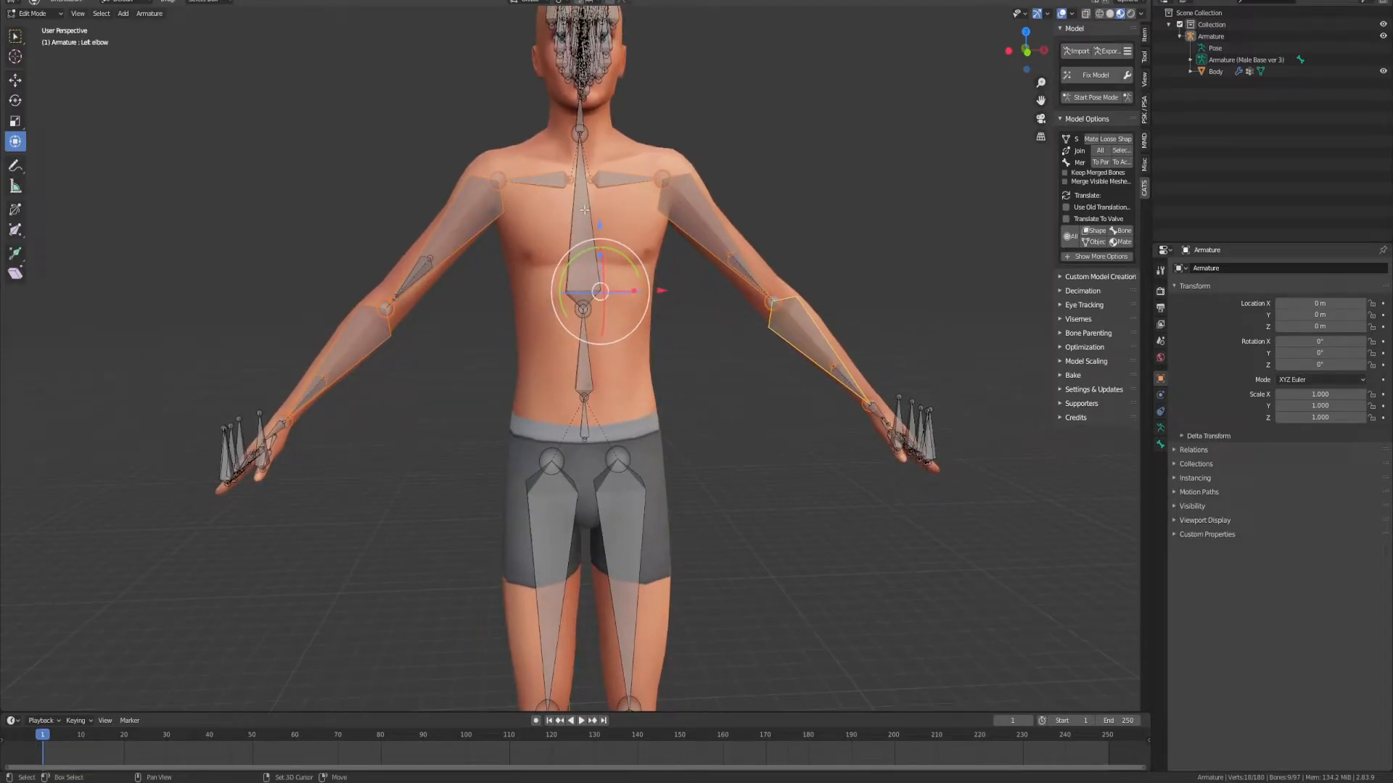
Step: Extend the selection with the chest bone, the Spine bone and all bones of both legs and feet
{"action": "left_click", "coordinate": [591, 238], "text": "shift"}
{"action": "left_click", "coordinate": [584, 365], "text": "shift"}
{"action": "left_click_drag", "start_coordinate": [431, 420], "coordinate": [787, 688], "text": "shift"}
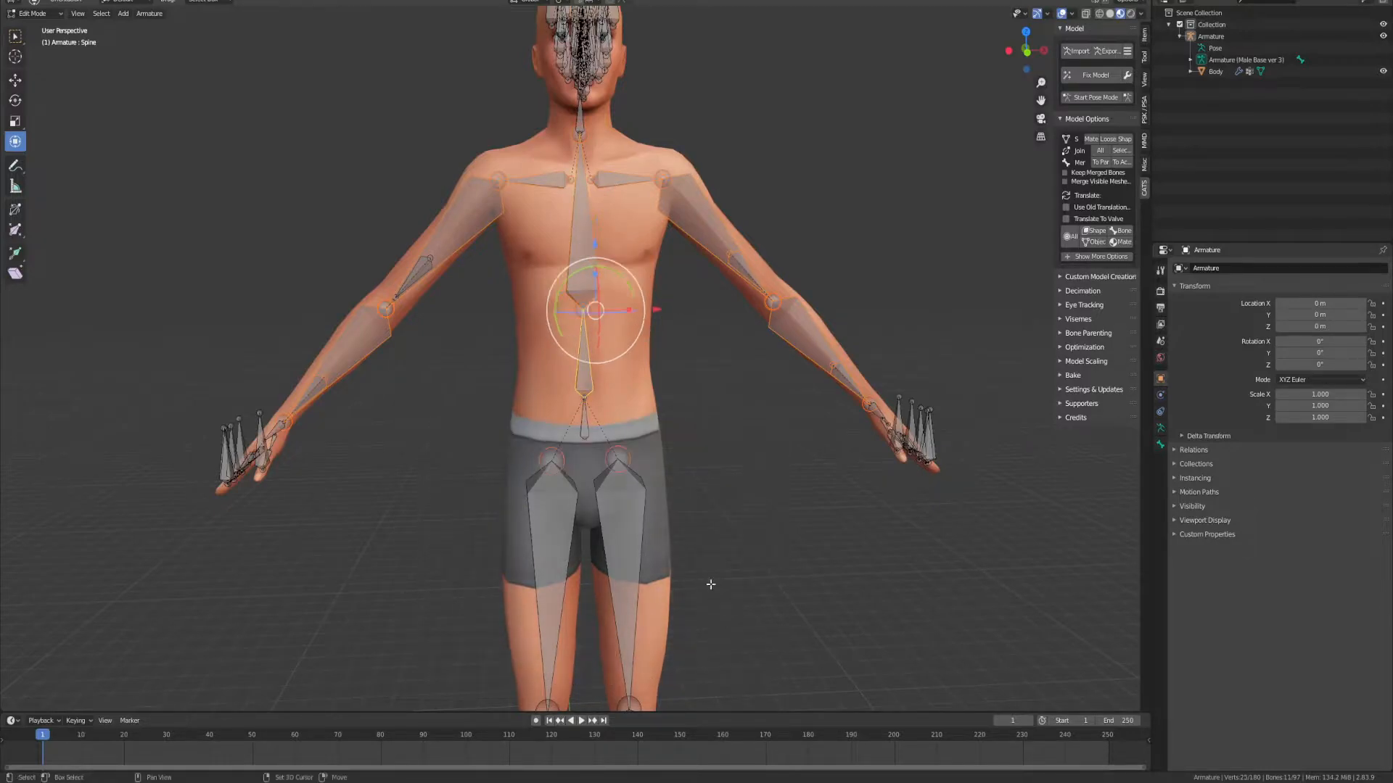
{"action": "middle_click_drag", "start_coordinate": [715, 600], "coordinate": [668, 310], "text": "shift"}
{"action": "left_click_drag", "start_coordinate": [320, 206], "coordinate": [864, 737], "text": "shift"}
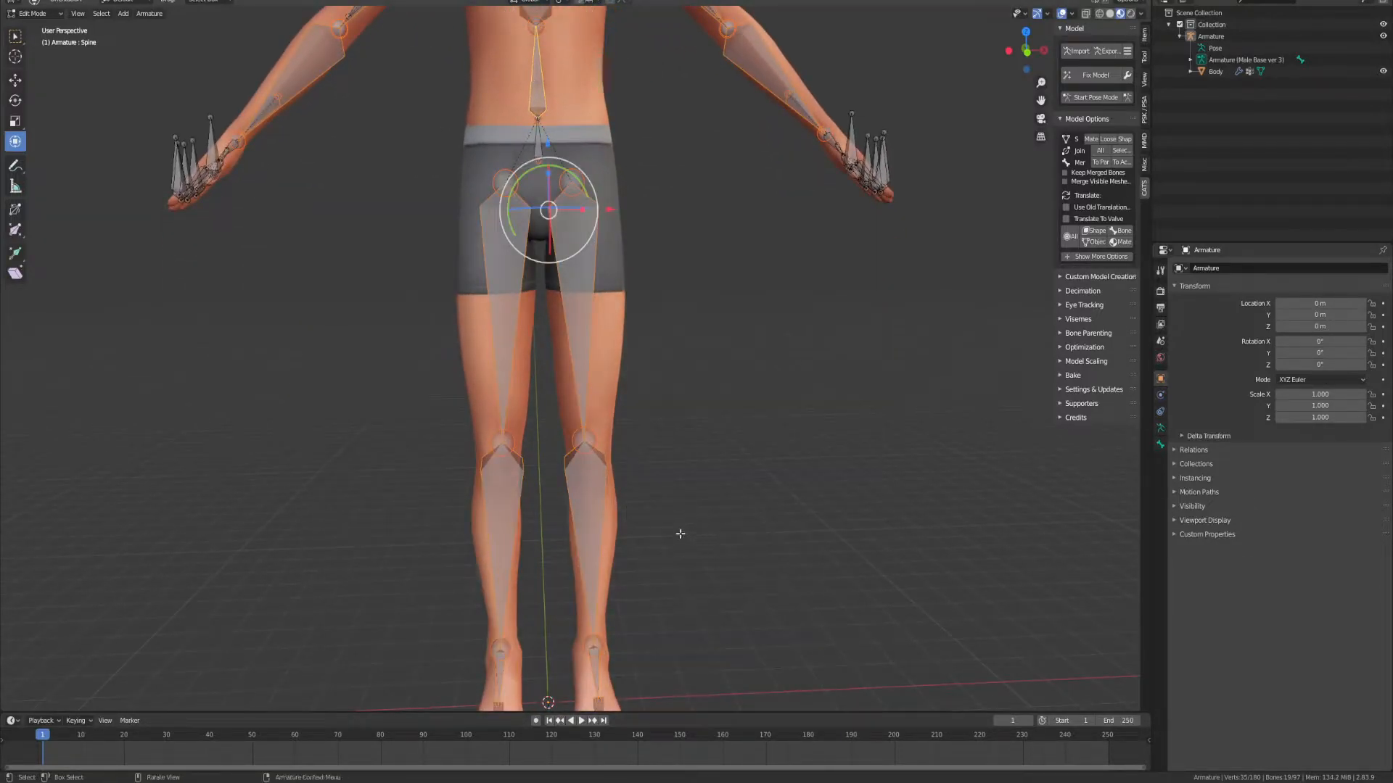
Step: Check the selection around the neck from the side and delete the selected torso, arm and leg bones
{"action": "scroll", "coordinate": [680, 534], "scroll_direction": "down", "scroll_amount": 4}
{"action": "scroll", "coordinate": [675, 529], "scroll_direction": "up", "scroll_amount": 2}
{"action": "middle_click_drag", "start_coordinate": [646, 345], "coordinate": [672, 552], "text": "shift"}
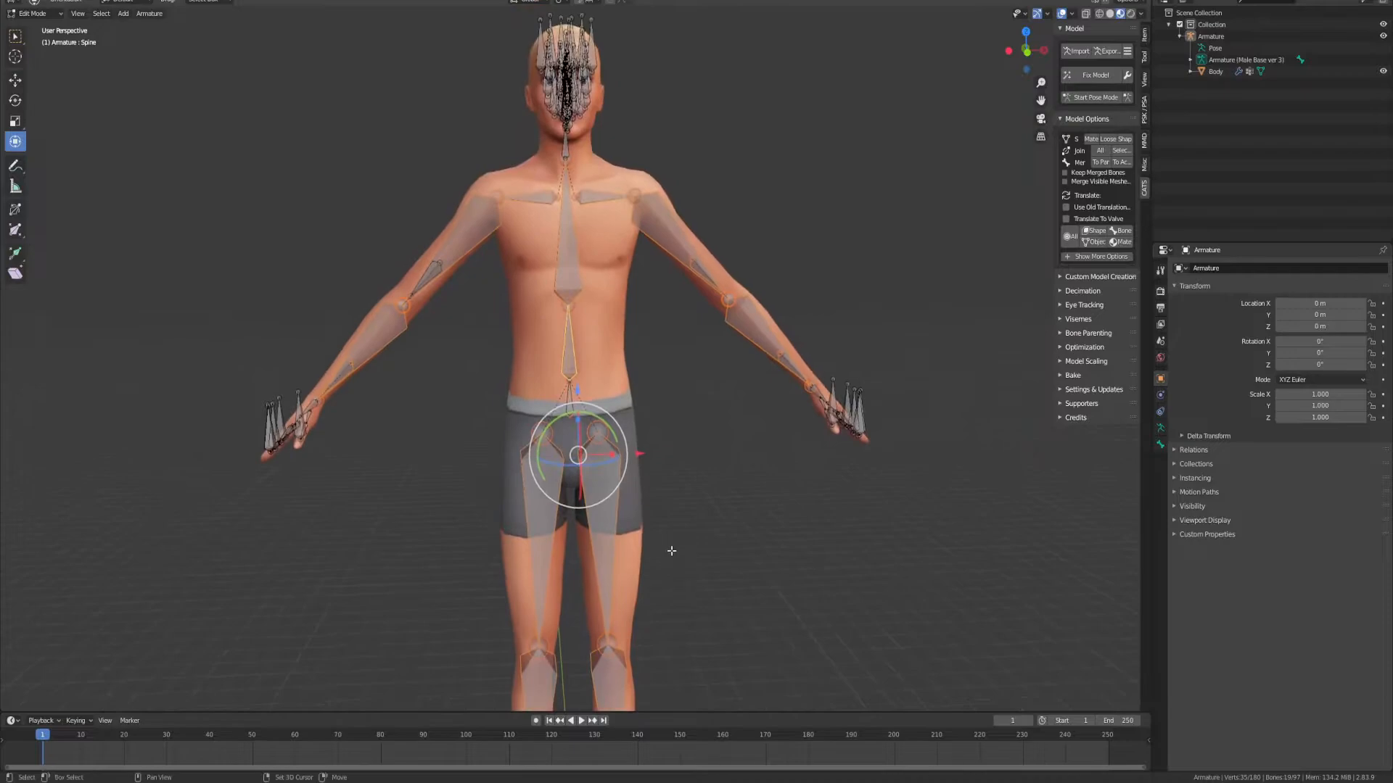
{"action": "middle_click_drag", "start_coordinate": [736, 414], "coordinate": [615, 311]}
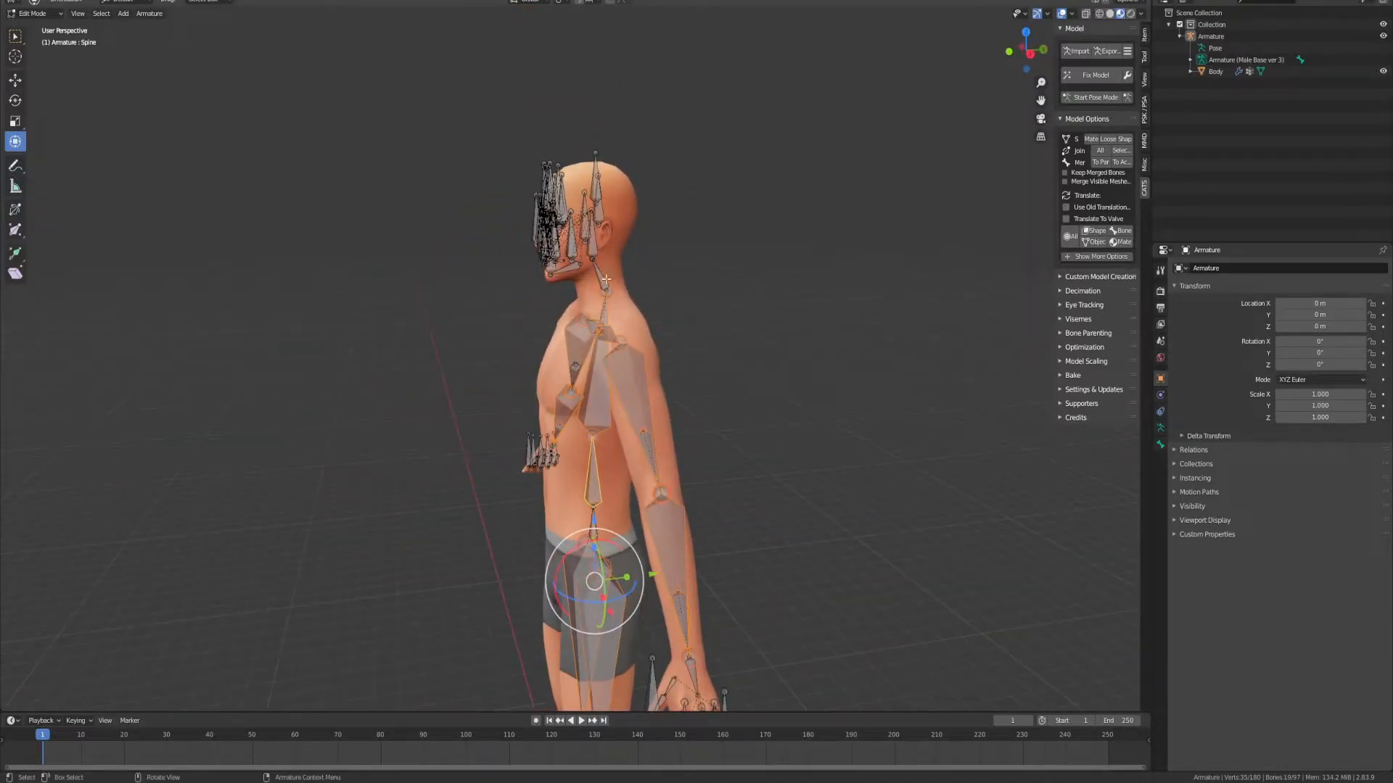
{"action": "middle_click_drag", "start_coordinate": [506, 363], "coordinate": [558, 354]}
{"action": "scroll", "coordinate": [576, 348], "scroll_direction": "up", "scroll_amount": 3}
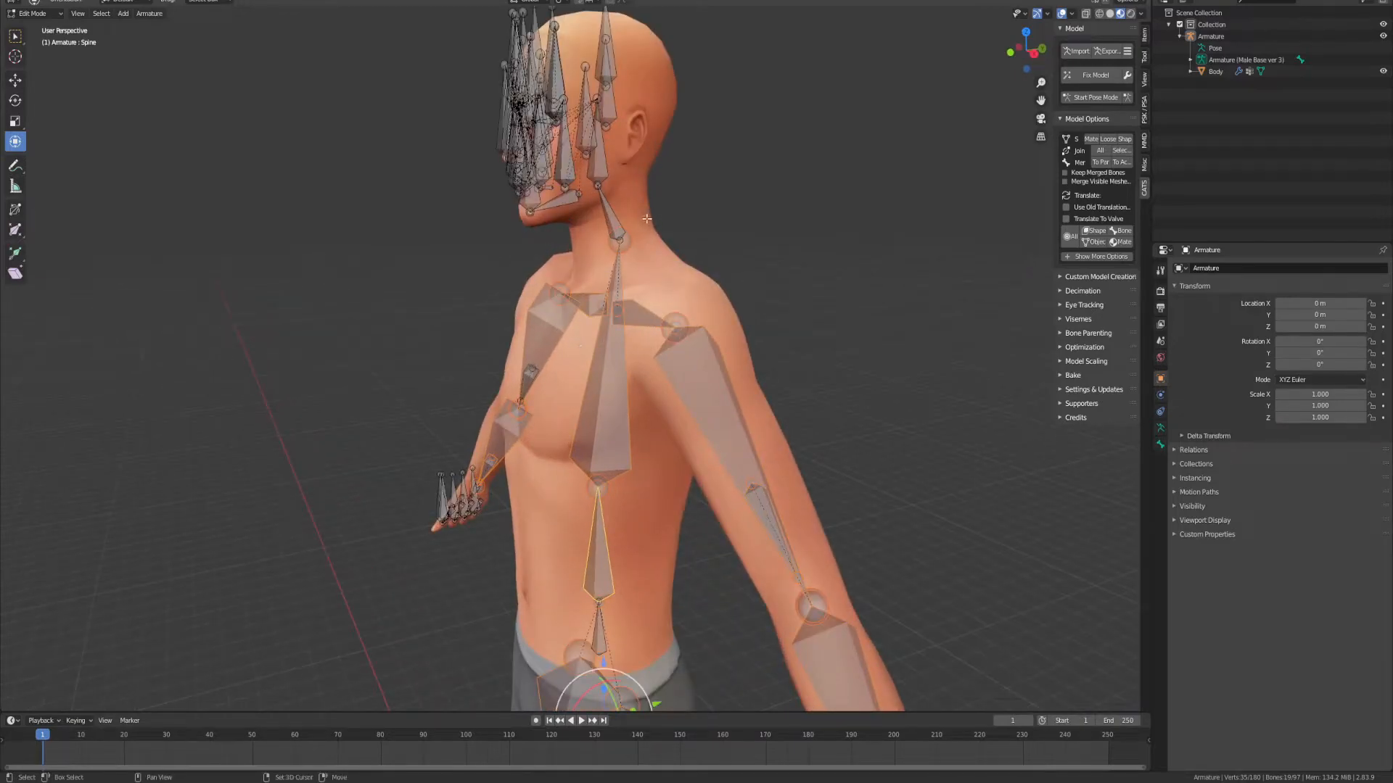
{"action": "key", "text": "KP_1"}
{"action": "key", "text": "x"}
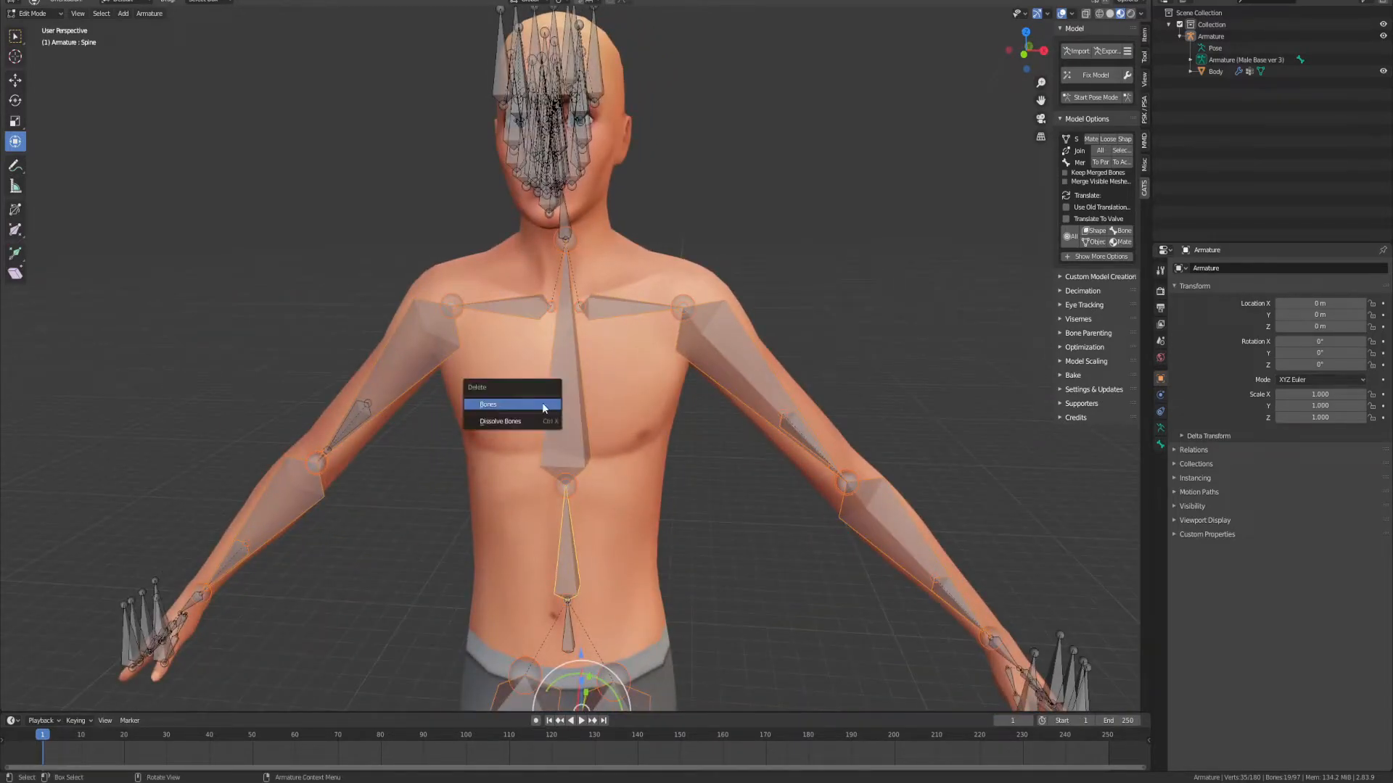
{"action": "left_click", "coordinate": [542, 403]}
Step: Delete the leftover ZArmTwist_R bone in the right upper arm together with the hip bone
{"action": "left_click", "coordinate": [353, 414]}
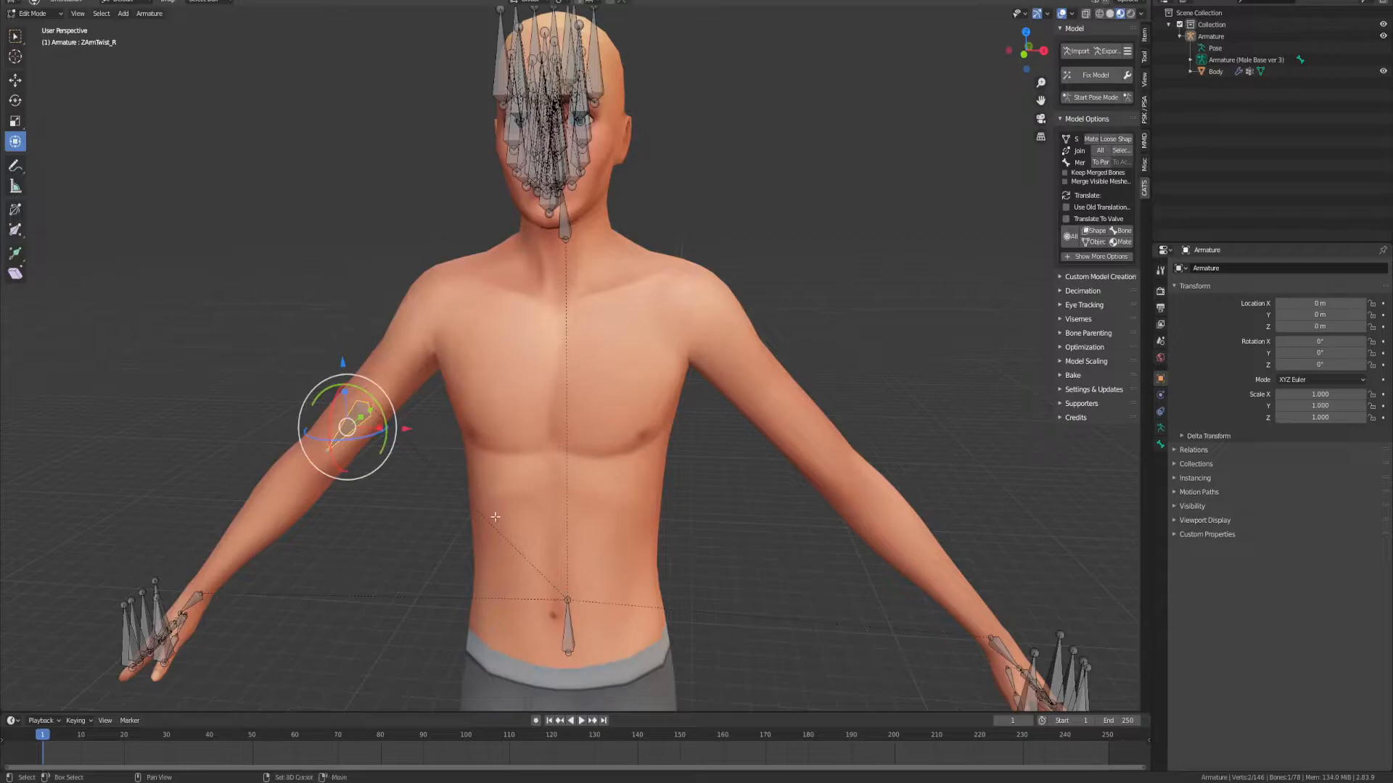
{"action": "middle_click_drag", "start_coordinate": [613, 656], "coordinate": [645, 548], "text": "shift"}
{"action": "left_click", "coordinate": [646, 547], "text": "shift"}
{"action": "key", "text": "x"}
{"action": "left_click", "coordinate": [812, 542]}
Step: Return to Object Mode and select the Body mesh of the male base
{"action": "scroll", "coordinate": [782, 524], "scroll_direction": "down", "scroll_amount": 5}
{"action": "scroll", "coordinate": [780, 524], "scroll_direction": "up", "scroll_amount": 4}
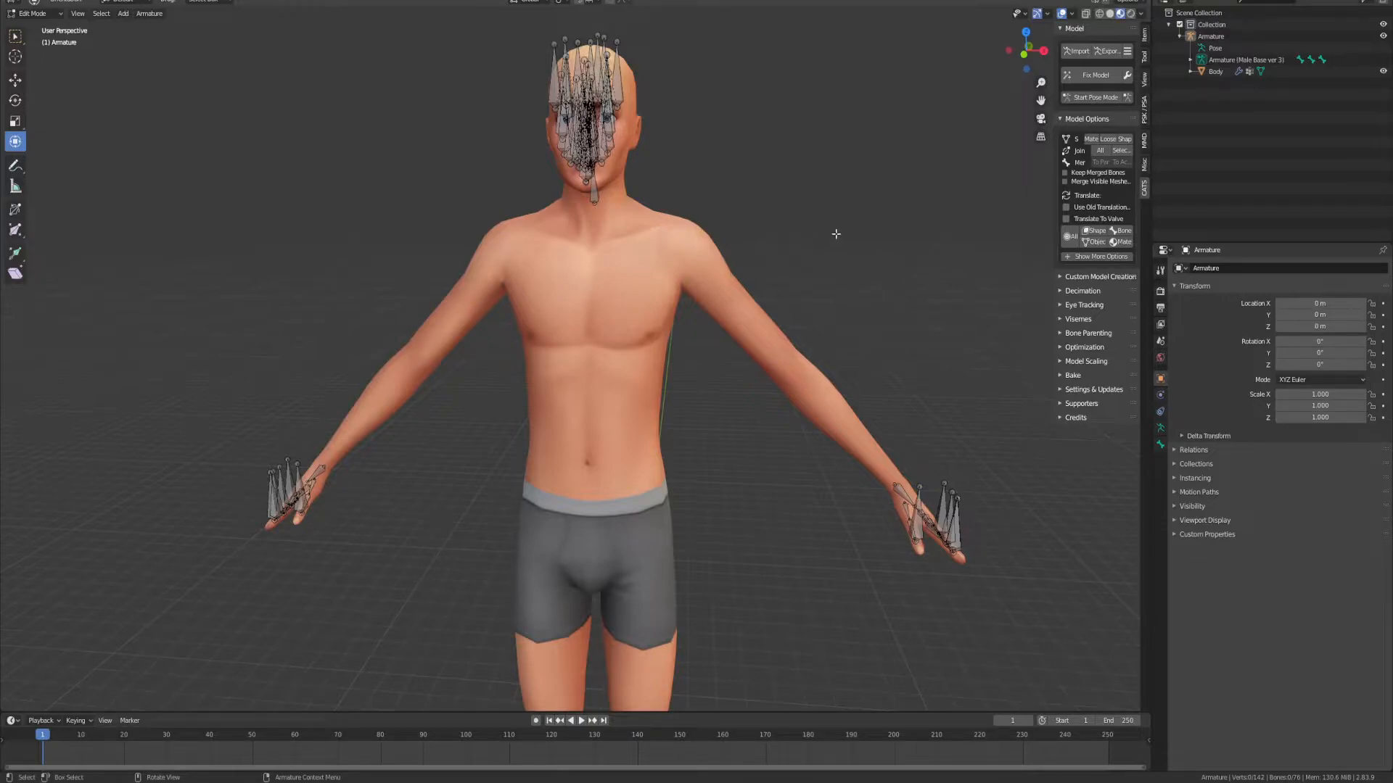
{"action": "key", "text": "Tab"}
{"action": "left_click", "coordinate": [650, 268]}
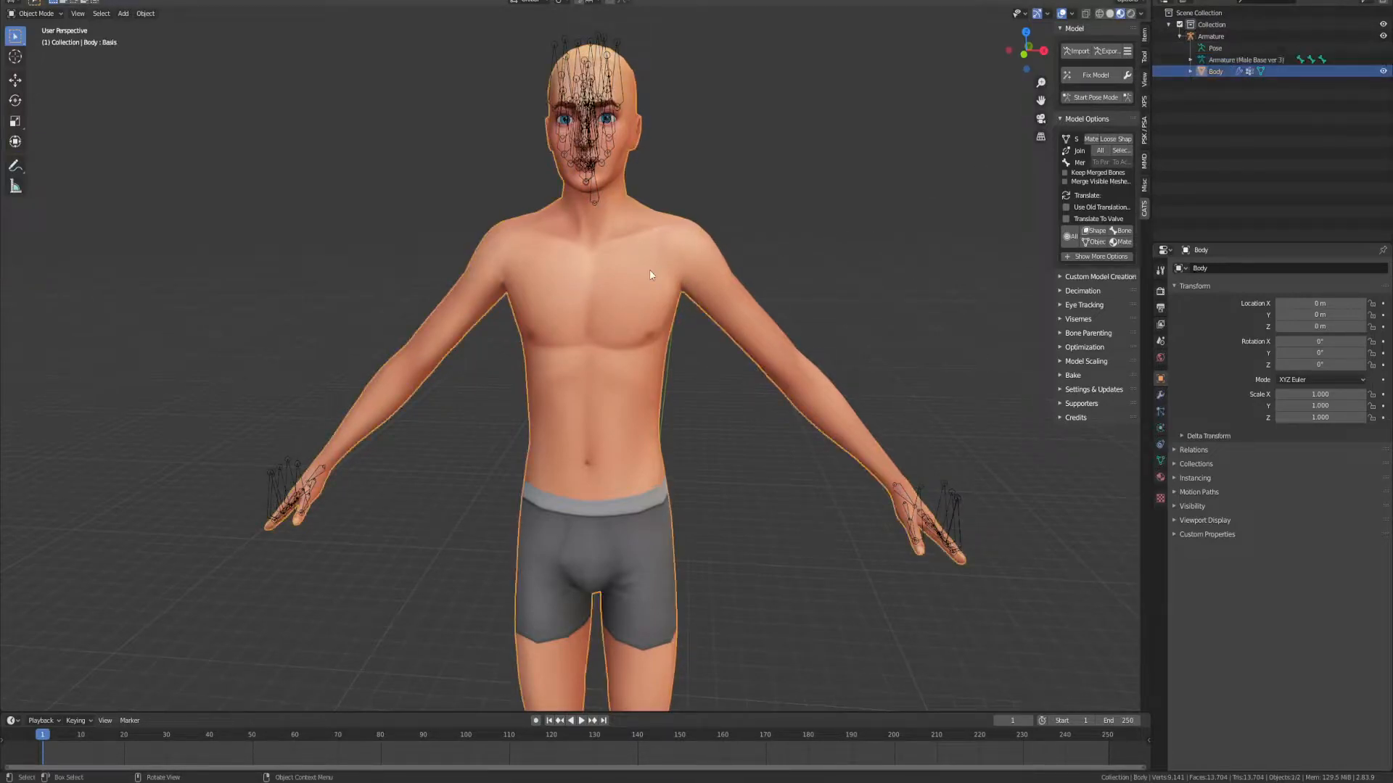
Step: Separate the Body mesh by materials, and split the resulting Teeth object by loose parts
{"action": "left_click", "coordinate": [1094, 140]}
{"action": "left_click", "coordinate": [589, 256]}
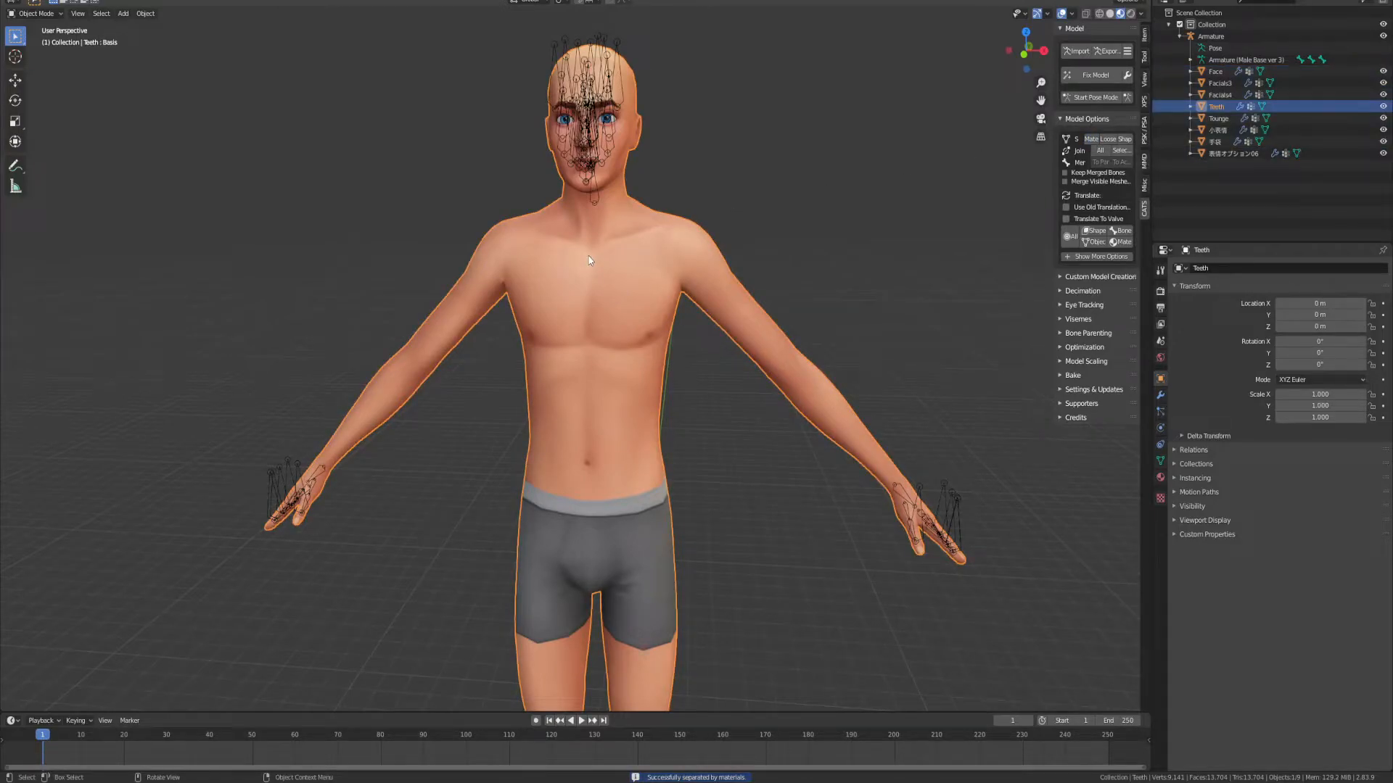
{"action": "left_click", "coordinate": [1107, 140]}
{"action": "left_click", "coordinate": [652, 274]}
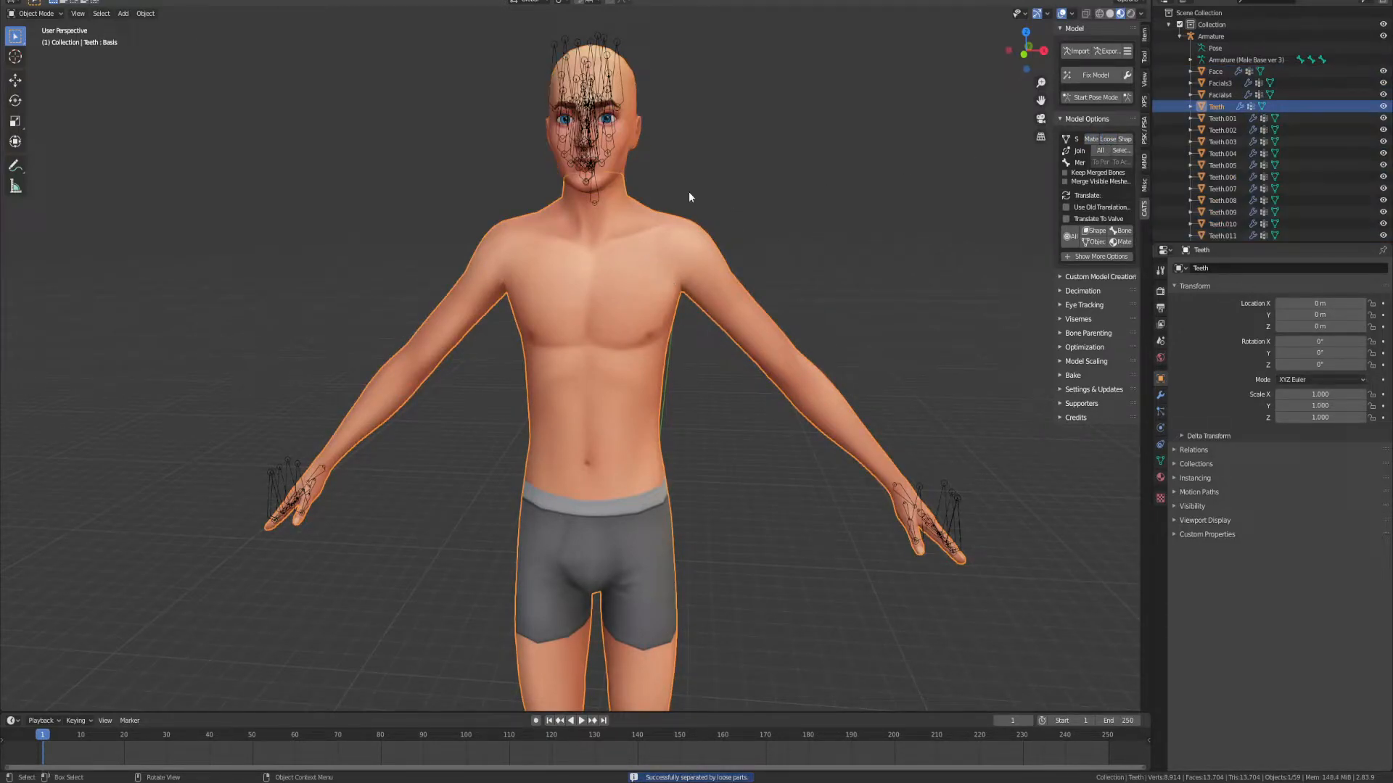
Step: Delete all the lower-leg and foot pieces below the knees
{"action": "middle_click_drag", "start_coordinate": [648, 285], "coordinate": [582, 293]}
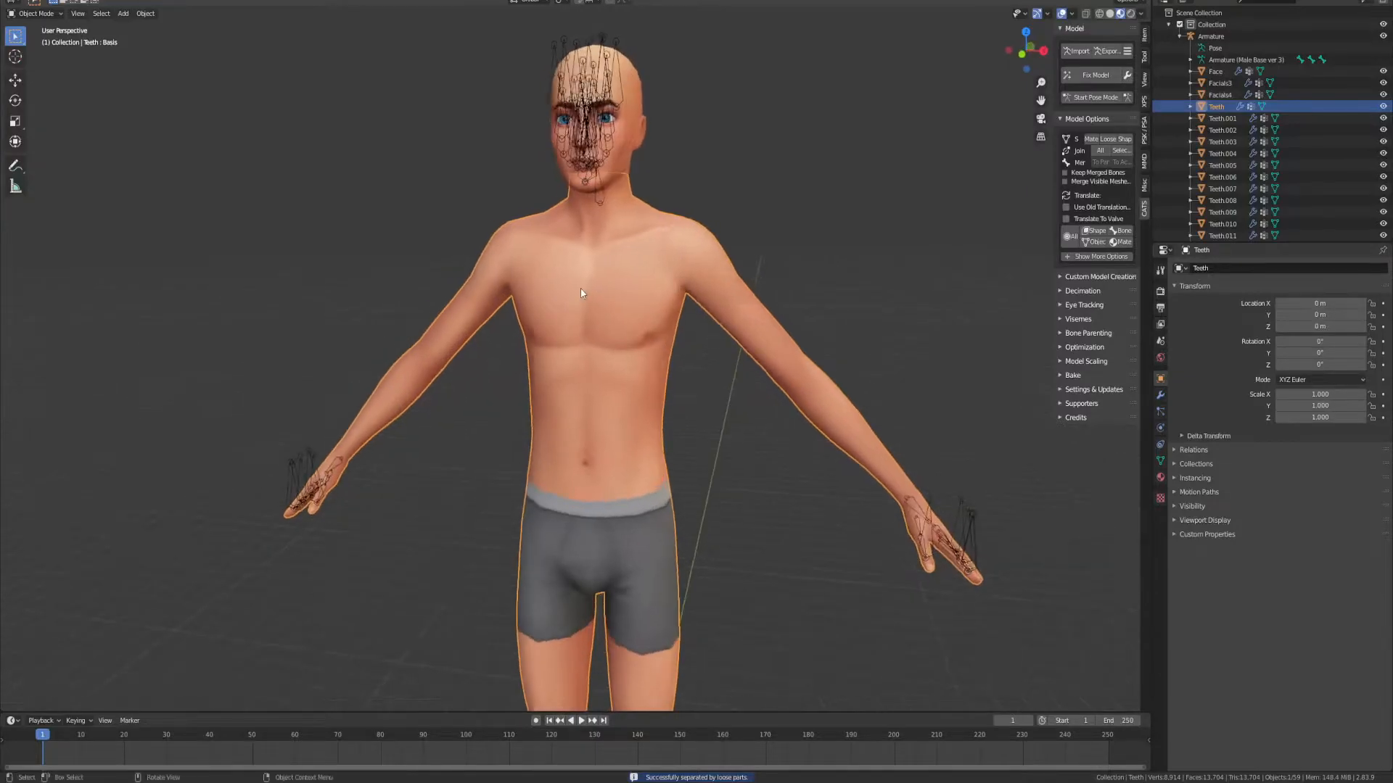
{"action": "middle_click_drag", "start_coordinate": [578, 381], "coordinate": [598, 94]}
{"action": "middle_click_drag", "start_coordinate": [598, 505], "coordinate": [613, 375], "text": "shift"}
{"action": "left_click_drag", "start_coordinate": [356, 310], "coordinate": [721, 587]}
{"action": "left_click", "coordinate": [473, 406]}
{"action": "left_click_drag", "start_coordinate": [380, 370], "coordinate": [820, 631]}
{"action": "key", "text": "Delete"}
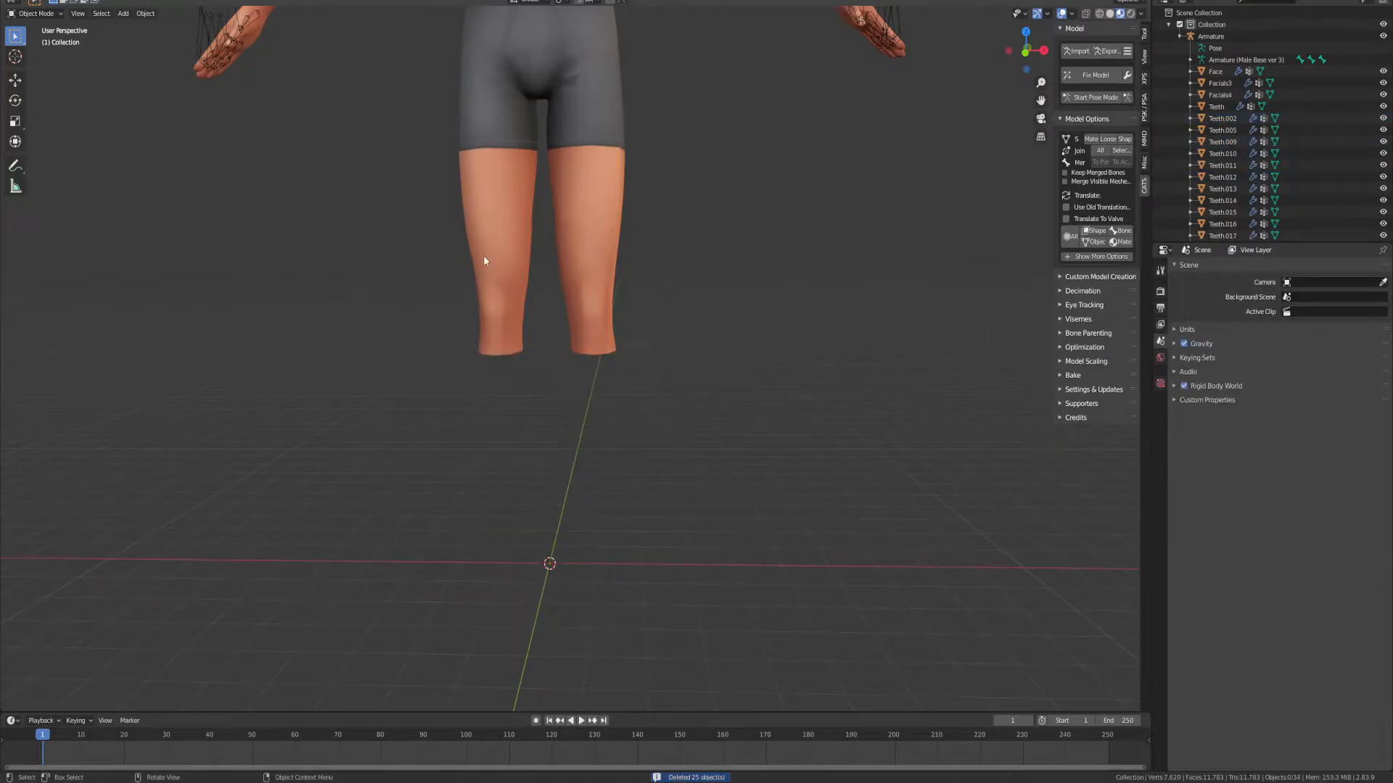
{"action": "key", "text": "ctrl+z"}
{"action": "middle_click_drag", "start_coordinate": [508, 215], "coordinate": [595, 482], "text": "shift"}
{"action": "scroll", "coordinate": [593, 465], "scroll_direction": "down", "scroll_amount": 2}
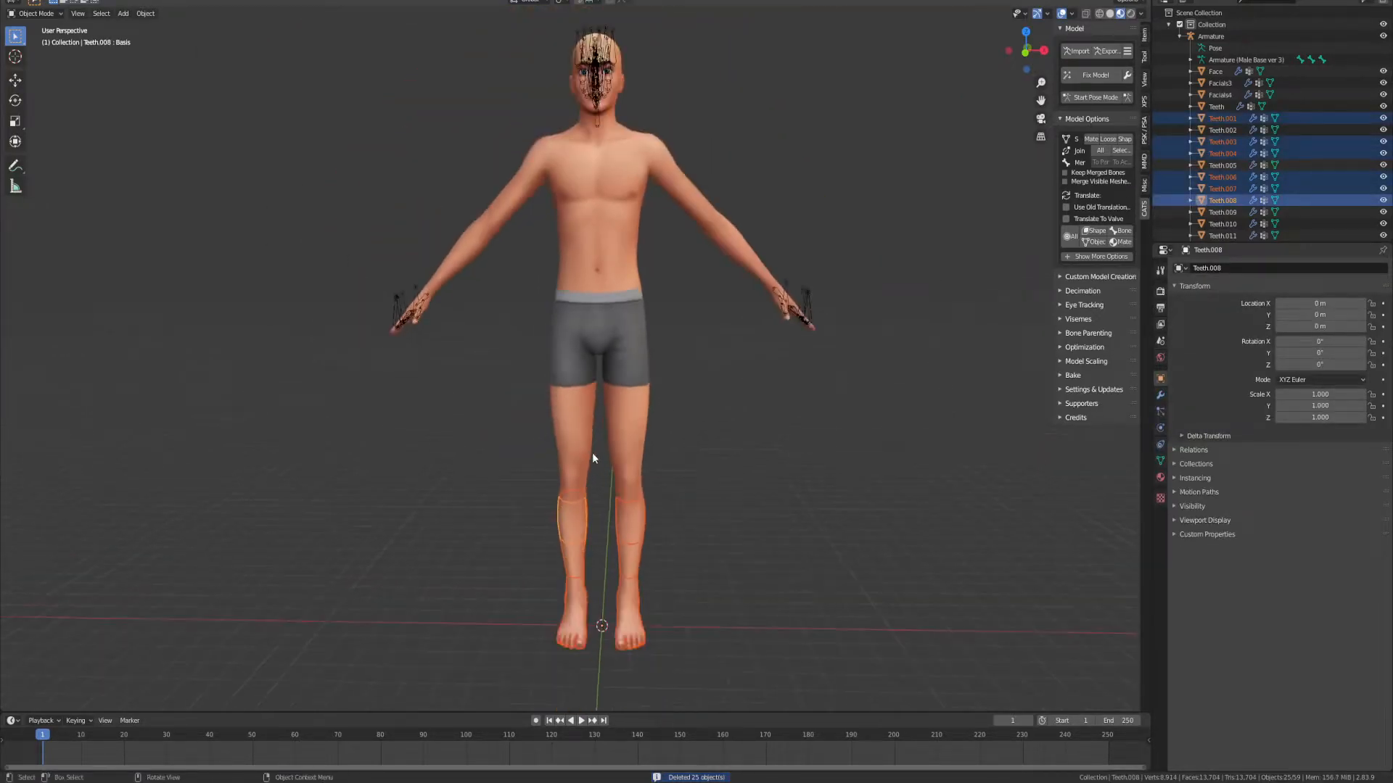
{"action": "key", "text": "Delete"}
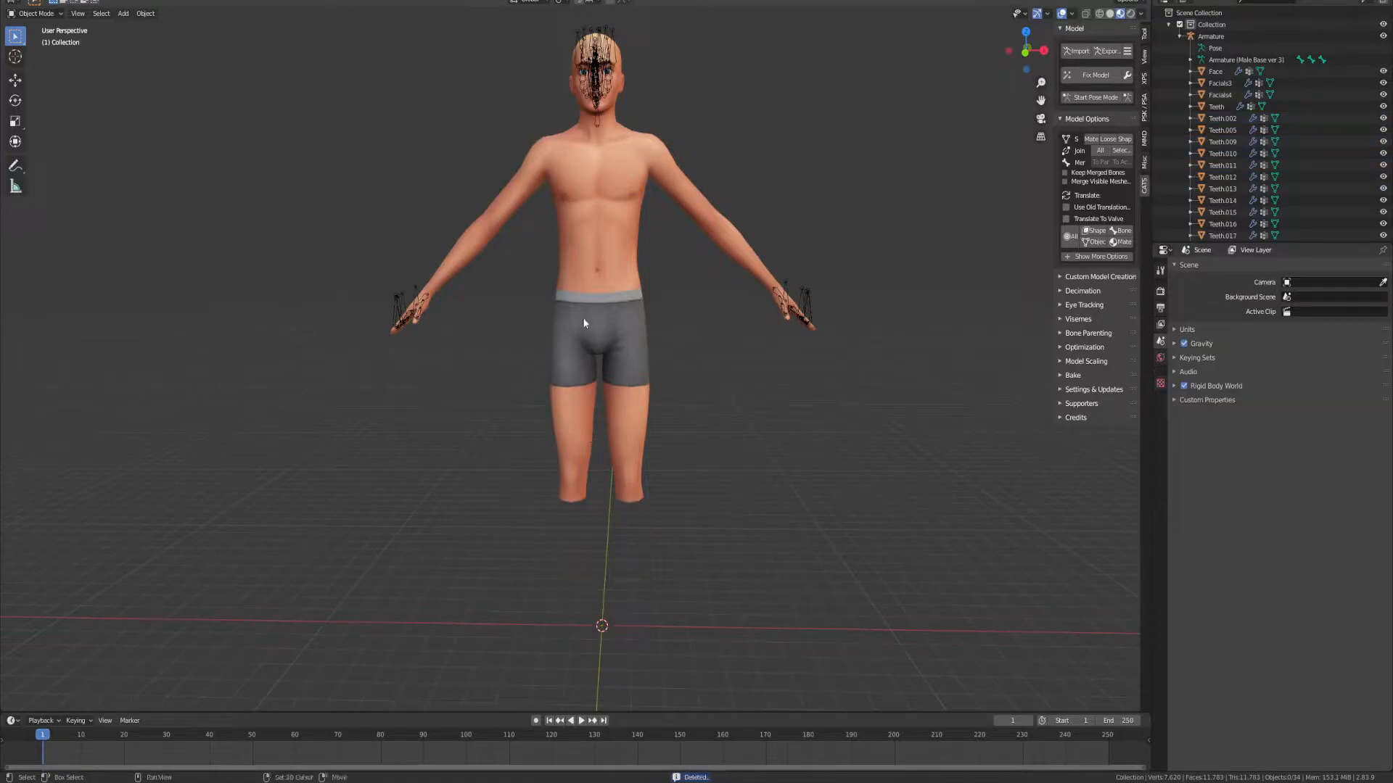
Step: Hide the armature so only the mesh pieces are shown
{"action": "middle_click_drag", "start_coordinate": [581, 319], "coordinate": [601, 476], "text": "shift"}
{"action": "left_click", "coordinate": [635, 461]}
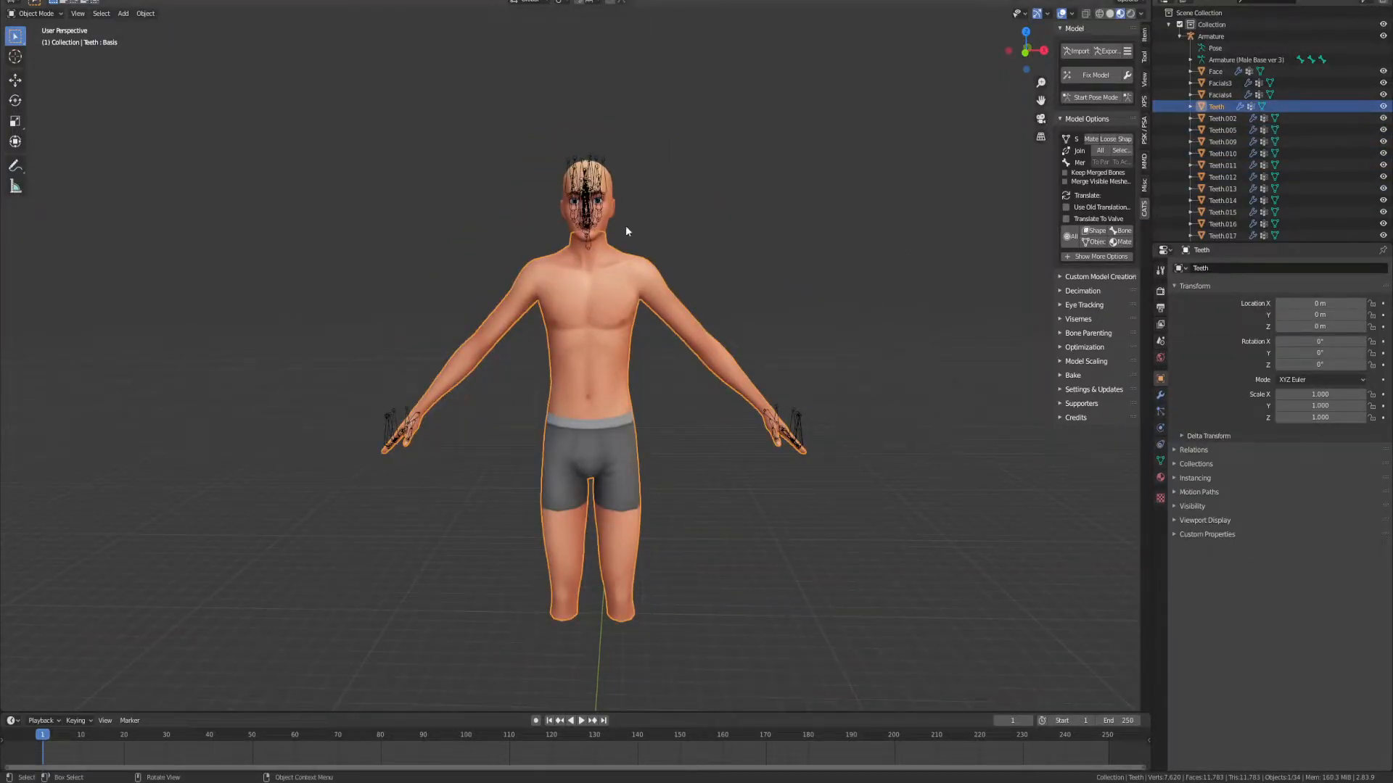
{"action": "left_click", "coordinate": [599, 222]}
{"action": "scroll", "coordinate": [655, 241], "scroll_direction": "up", "scroll_amount": 5}
{"action": "scroll", "coordinate": [650, 151], "scroll_direction": "down", "scroll_amount": 5}
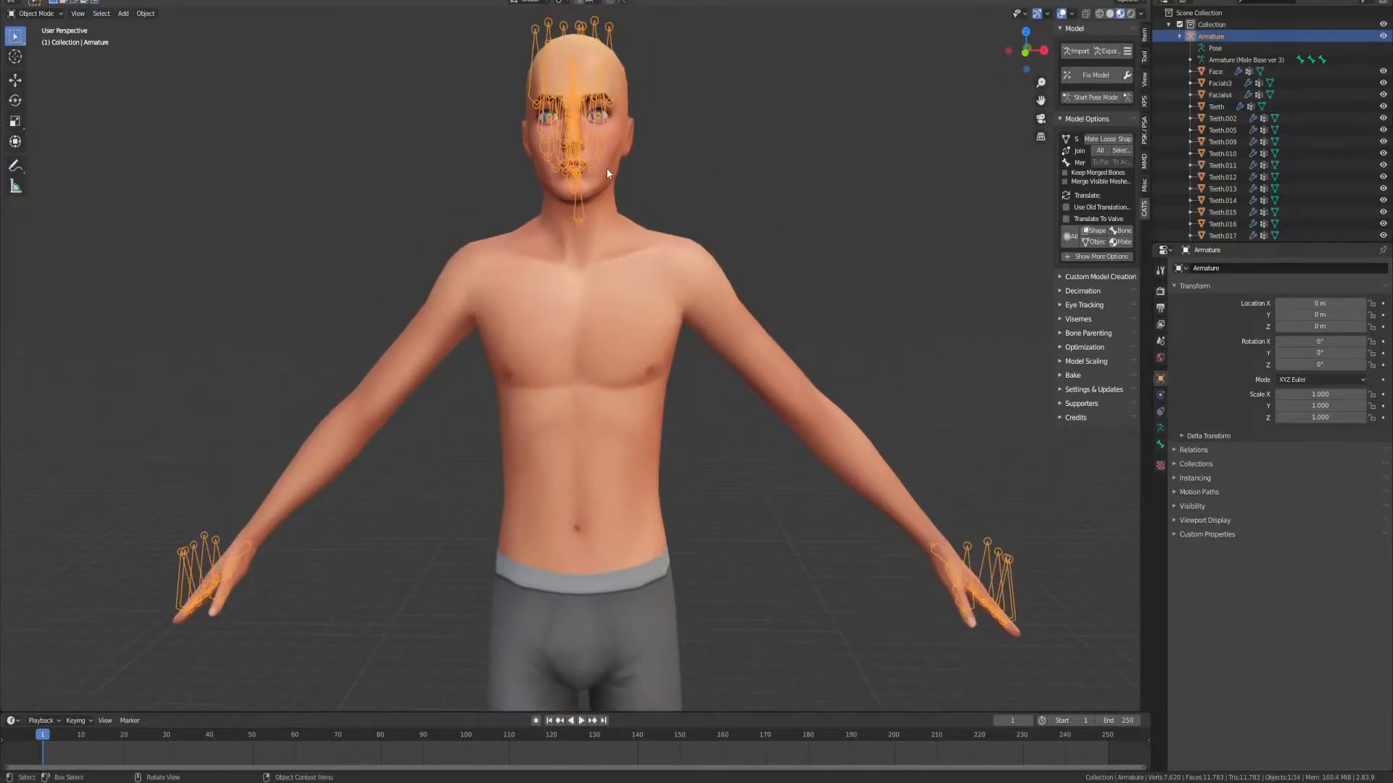
{"action": "left_click", "coordinate": [606, 169]}
{"action": "left_click", "coordinate": [1382, 36]}
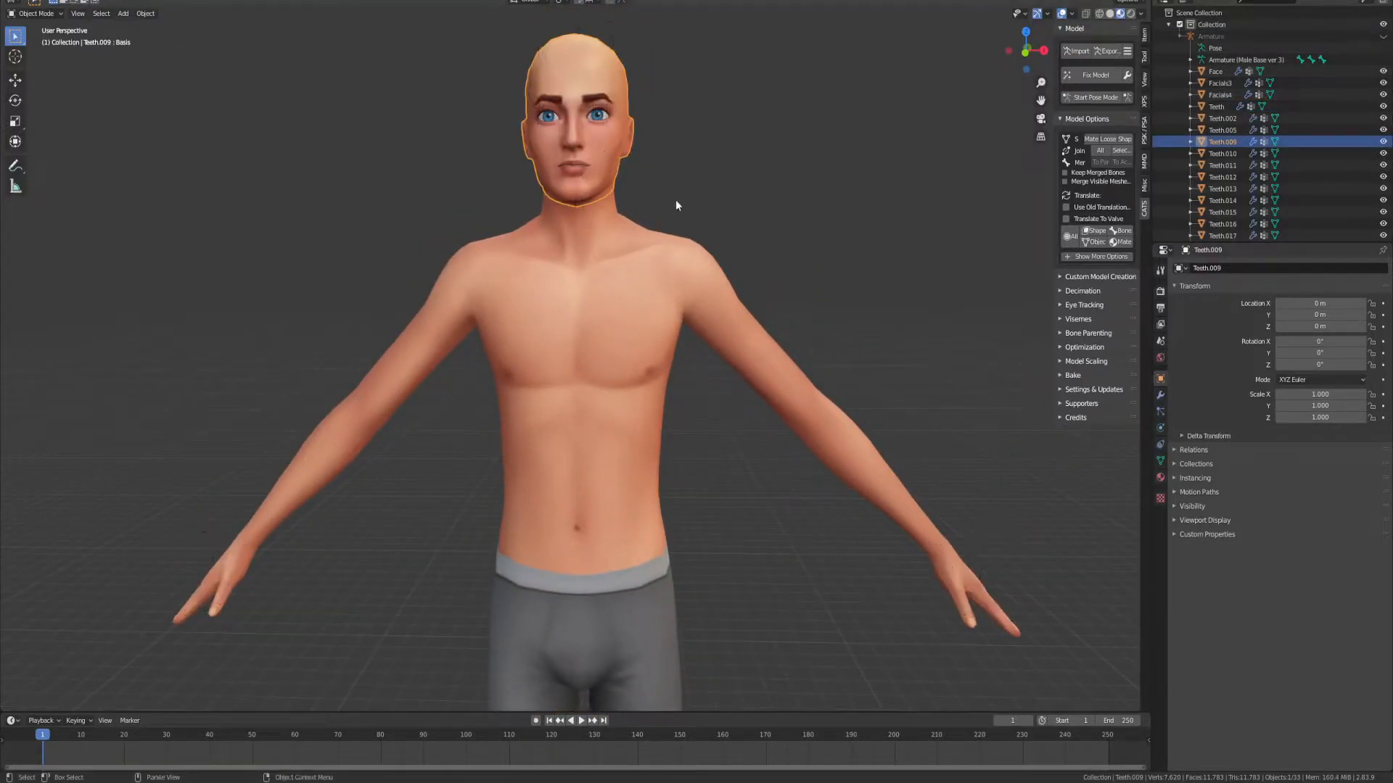
Step: Select the head piece, Teeth.009, and hide it to expose the parts inside
{"action": "left_click", "coordinate": [263, 562]}
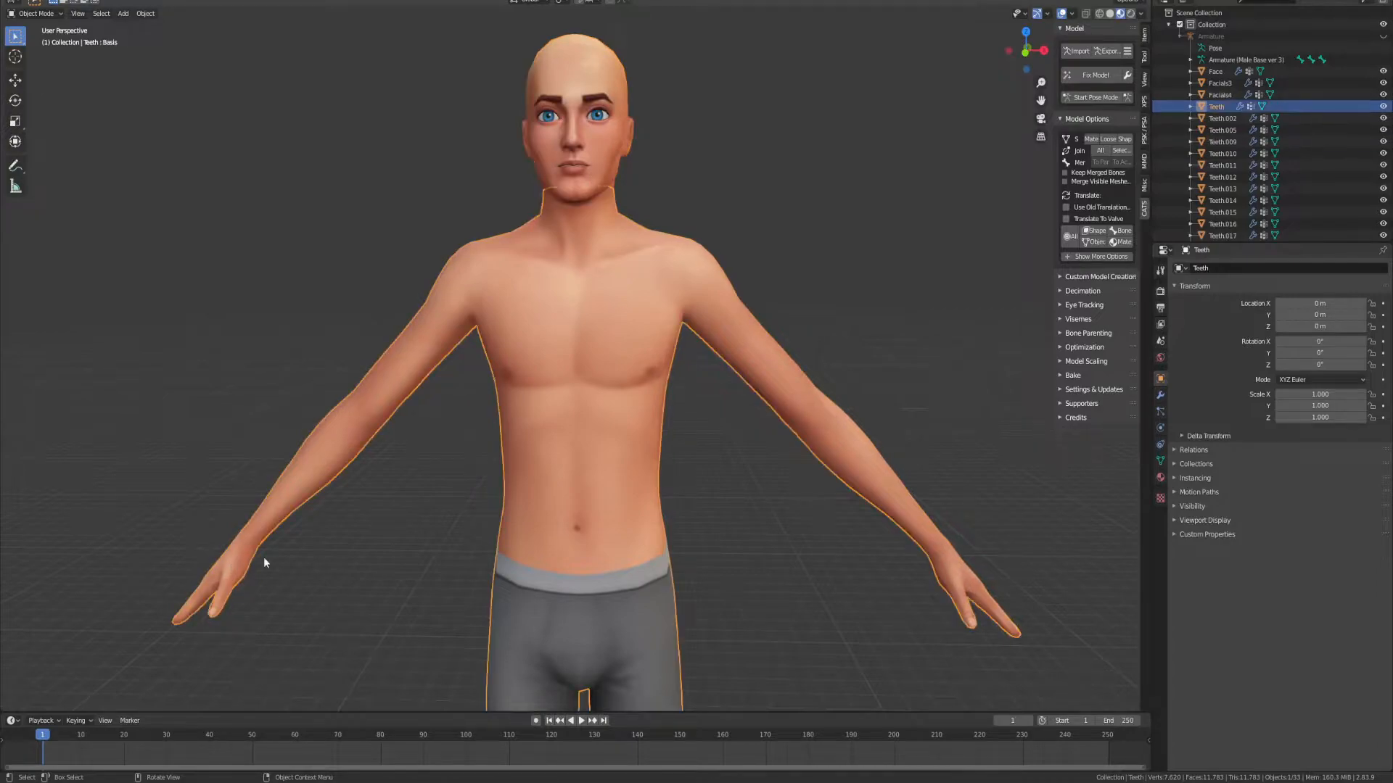
{"action": "left_click", "coordinate": [544, 141]}
{"action": "middle_click_drag", "start_coordinate": [742, 155], "coordinate": [624, 189]}
{"action": "left_click", "coordinate": [1381, 142]}
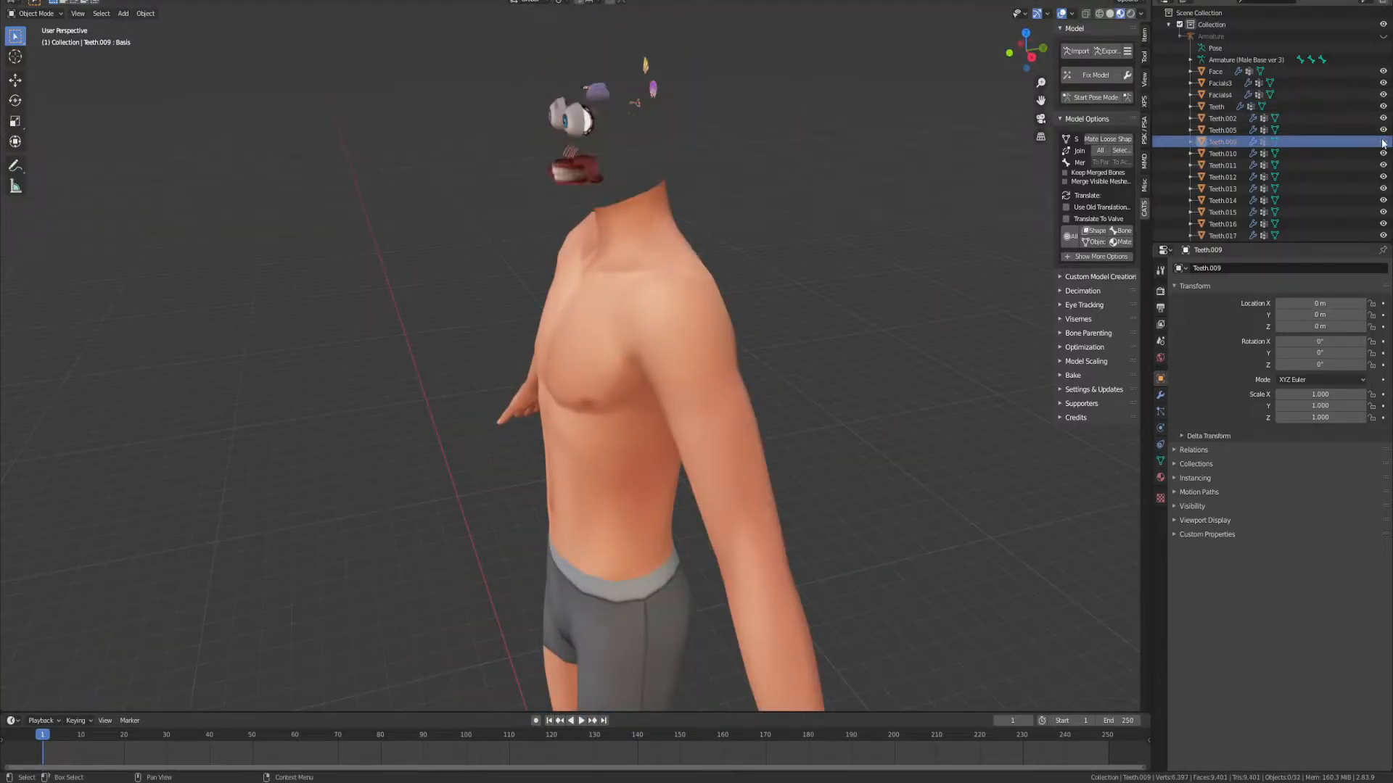
Step: Delete the floating expression pieces around the eyes and mouth, including the blush lines and the yellow and purple symbols
{"action": "middle_click_drag", "start_coordinate": [708, 145], "coordinate": [715, 302]}
{"action": "scroll", "coordinate": [715, 302], "scroll_direction": "up", "scroll_amount": 5}
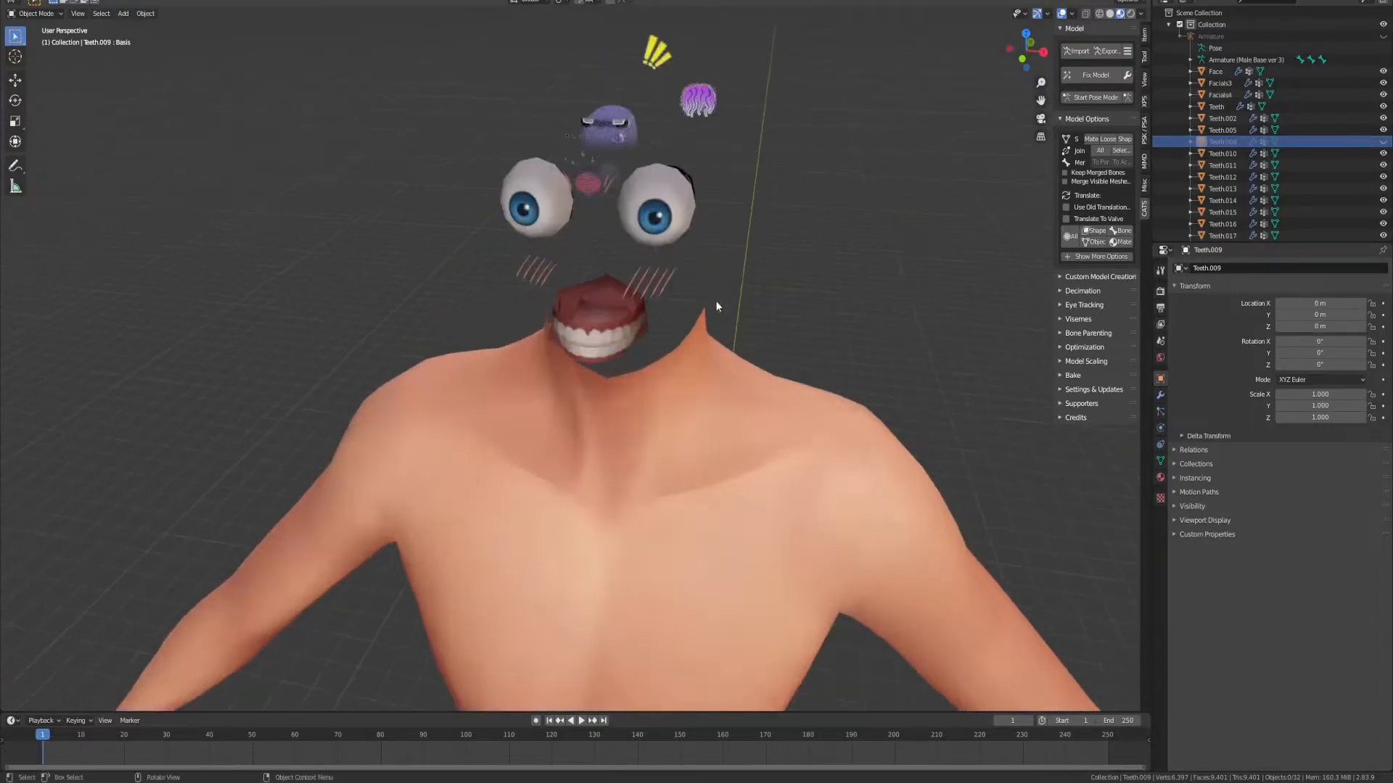
{"action": "left_click", "coordinate": [570, 127]}
{"action": "middle_click_drag", "start_coordinate": [626, 273], "coordinate": [531, 90]}
{"action": "key", "text": "Delete"}
{"action": "left_click", "coordinate": [552, 172]}
{"action": "key", "text": "Delete"}
{"action": "left_click_drag", "start_coordinate": [531, 15], "coordinate": [756, 184]}
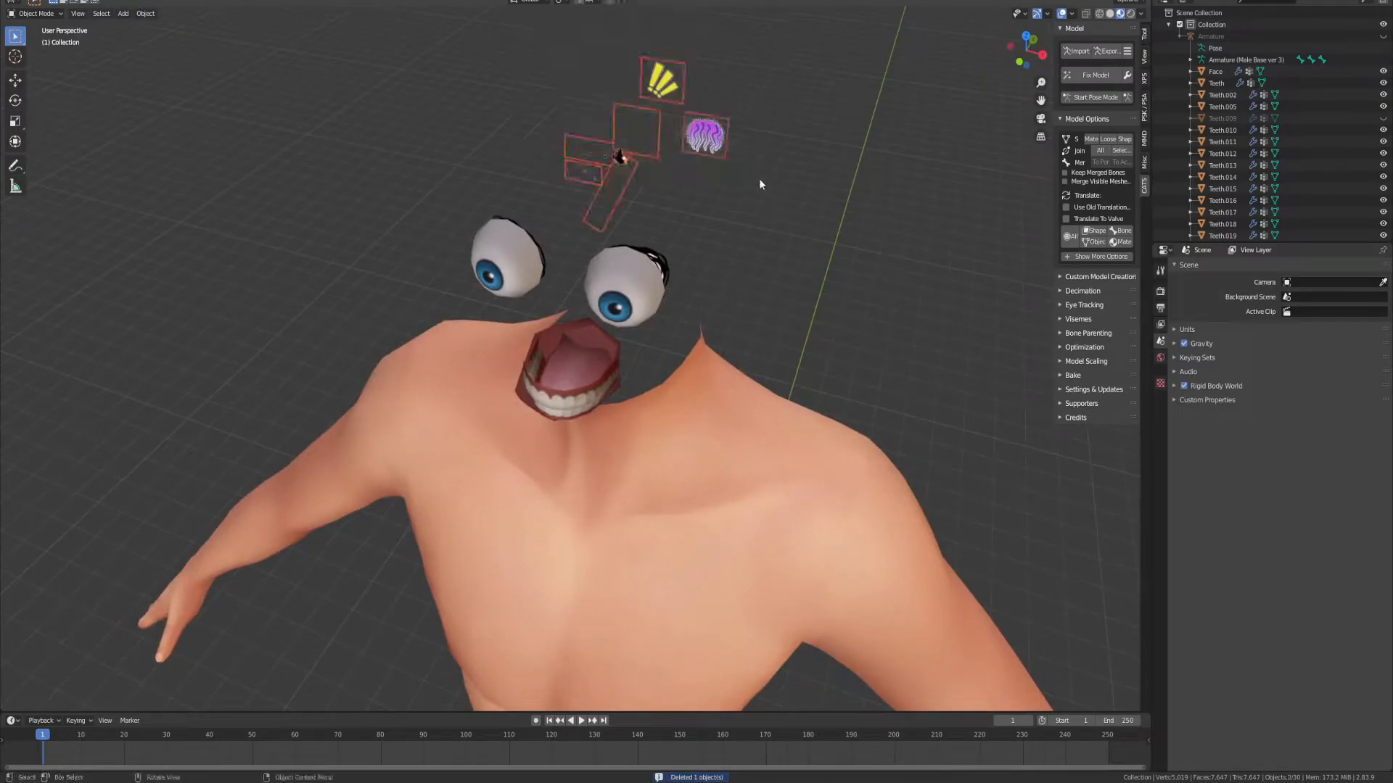
{"action": "key", "text": "Delete"}
{"action": "middle_click_drag", "start_coordinate": [735, 201], "coordinate": [593, 203]}
{"action": "left_click", "coordinate": [517, 228]}
{"action": "key", "text": "Delete"}
Step: Select both eyeballs and hide them
{"action": "left_click", "coordinate": [573, 146]}
{"action": "left_click", "coordinate": [680, 149]}
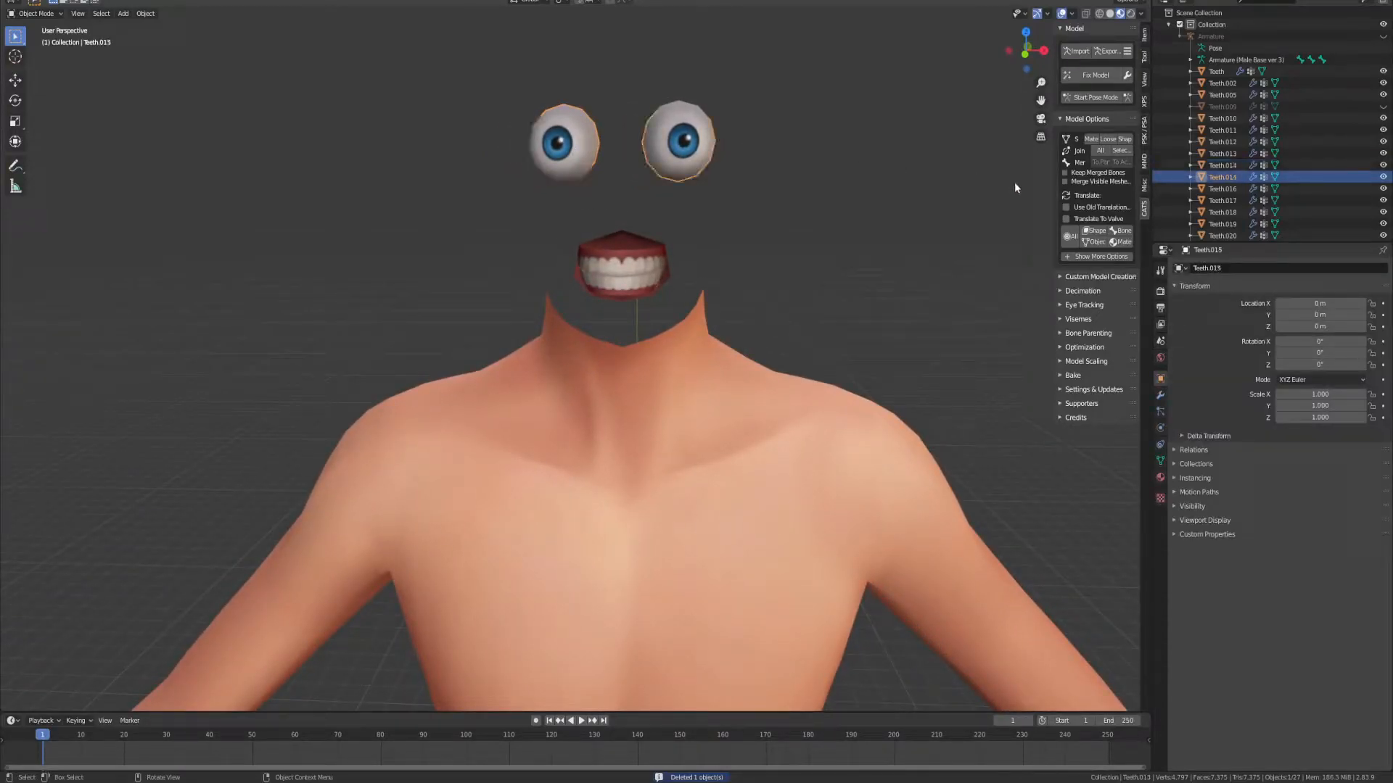
{"action": "key", "text": "h"}
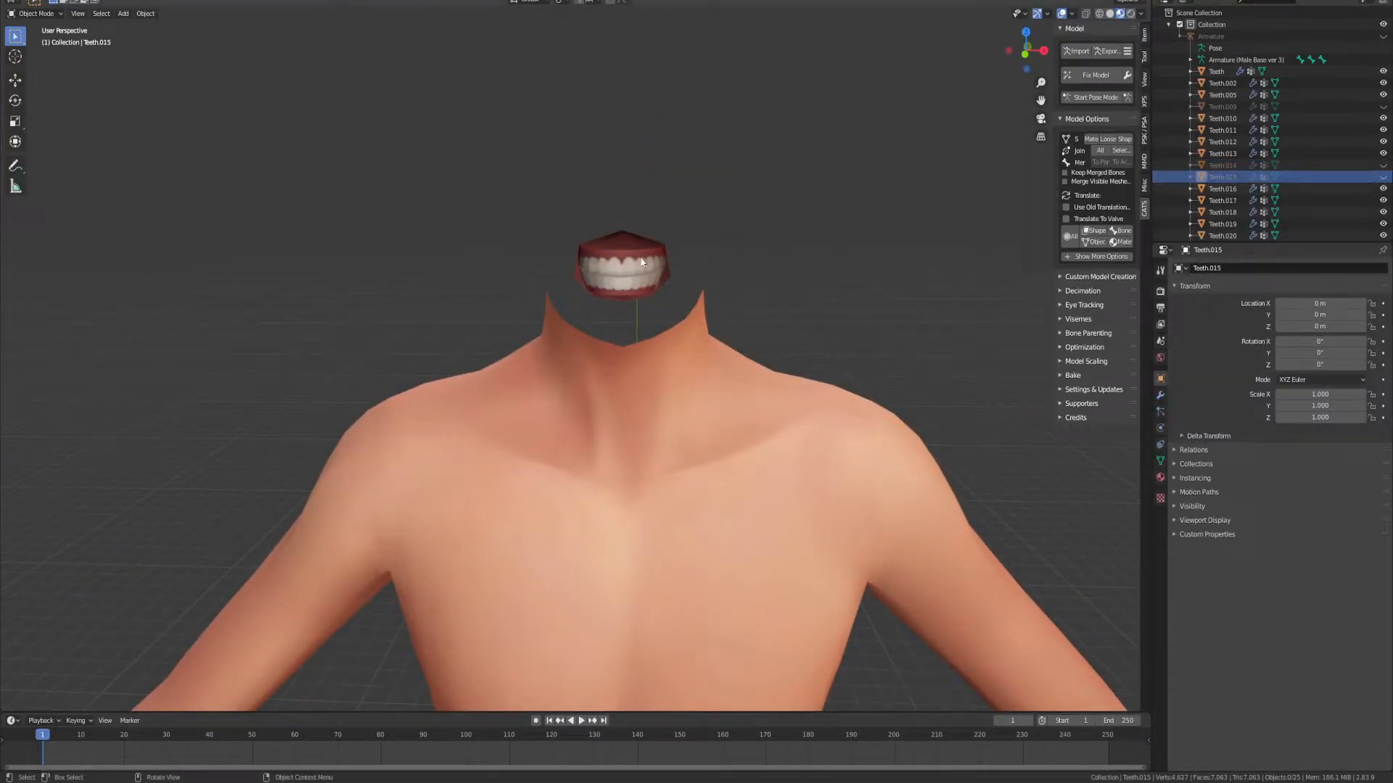
Step: Examine the teeth and mouth pieces from the front and the side
{"action": "left_click", "coordinate": [638, 259]}
{"action": "left_click", "coordinate": [650, 258]}
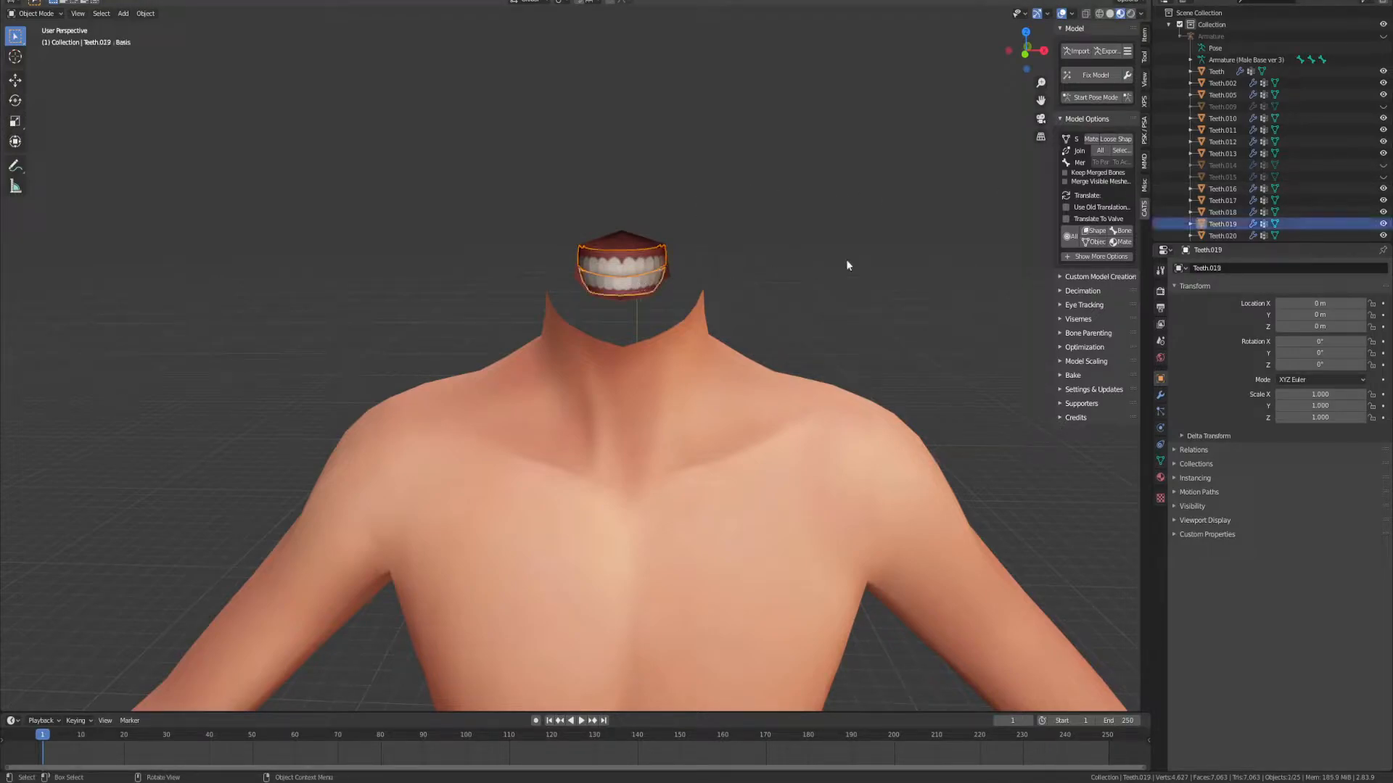
{"action": "middle_click_drag", "start_coordinate": [843, 259], "coordinate": [457, 260]}
{"action": "middle_click_drag", "start_coordinate": [548, 243], "coordinate": [334, 189]}
{"action": "left_click_drag", "start_coordinate": [326, 183], "coordinate": [531, 328]}
{"action": "middle_click_drag", "start_coordinate": [506, 311], "coordinate": [609, 279]}
{"action": "middle_click_drag", "start_coordinate": [665, 149], "coordinate": [559, 187]}
Step: Show the eyeball Teeth.015 for reference and delete the thin eyelash piece Teeth.011 and the other stray pieces around the eyes
{"action": "left_click", "coordinate": [425, 212]}
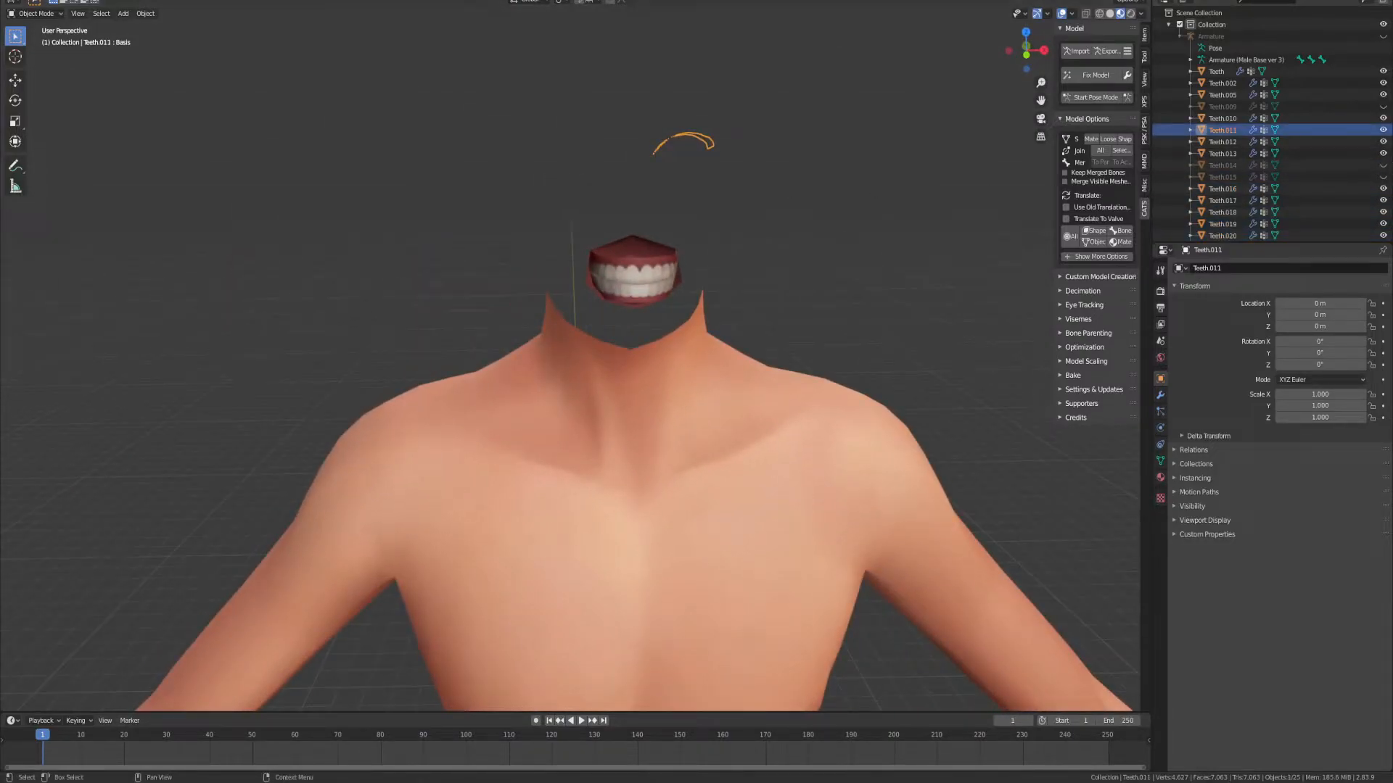
{"action": "left_click", "coordinate": [1383, 165]}
{"action": "left_click", "coordinate": [1383, 165]}
{"action": "left_click", "coordinate": [1384, 177]}
{"action": "middle_click_drag", "start_coordinate": [696, 181], "coordinate": [781, 168]}
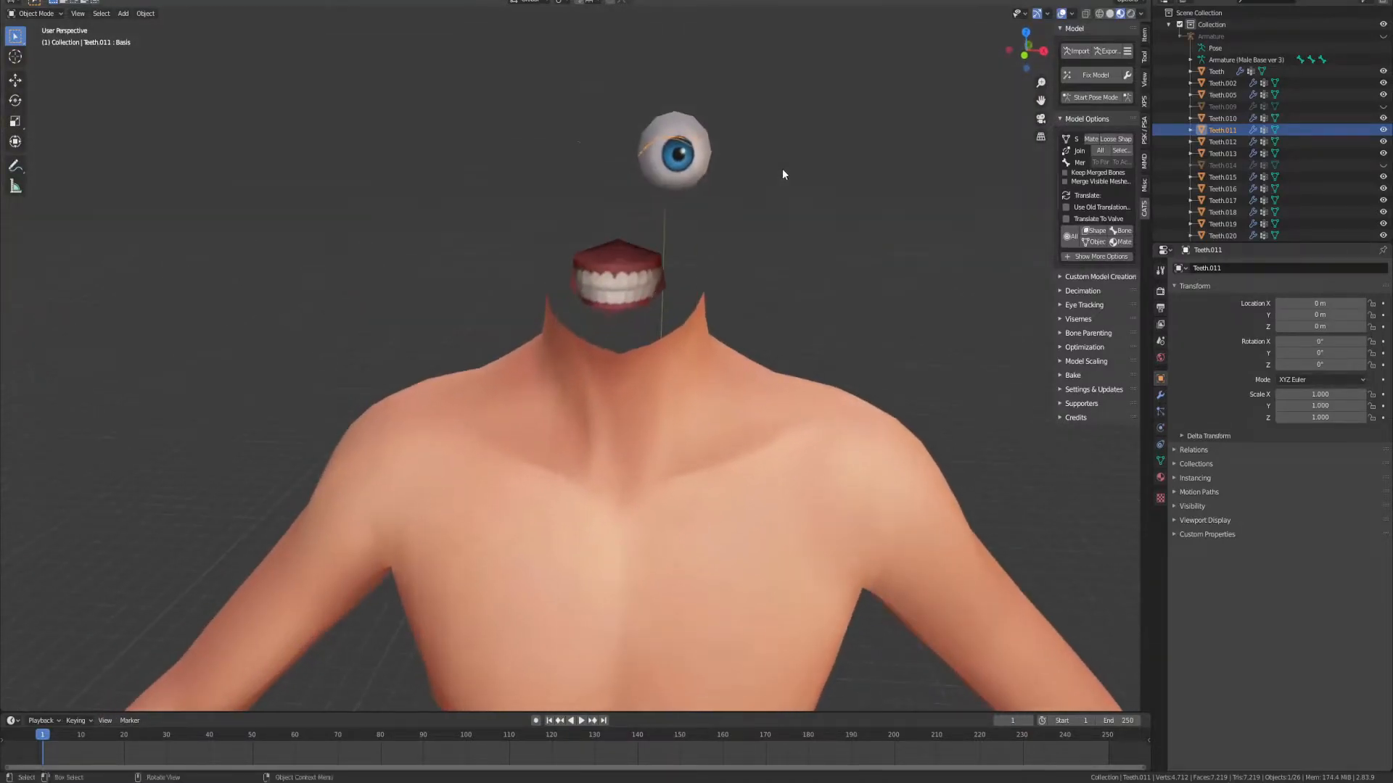
{"action": "key", "text": "Delete"}
{"action": "left_click_drag", "start_coordinate": [538, 101], "coordinate": [611, 171]}
{"action": "key", "text": "Delete"}
Step: Hide the eyeball Teeth.015 again
{"action": "middle_click_drag", "start_coordinate": [606, 156], "coordinate": [643, 216]}
{"action": "left_click", "coordinate": [644, 216]}
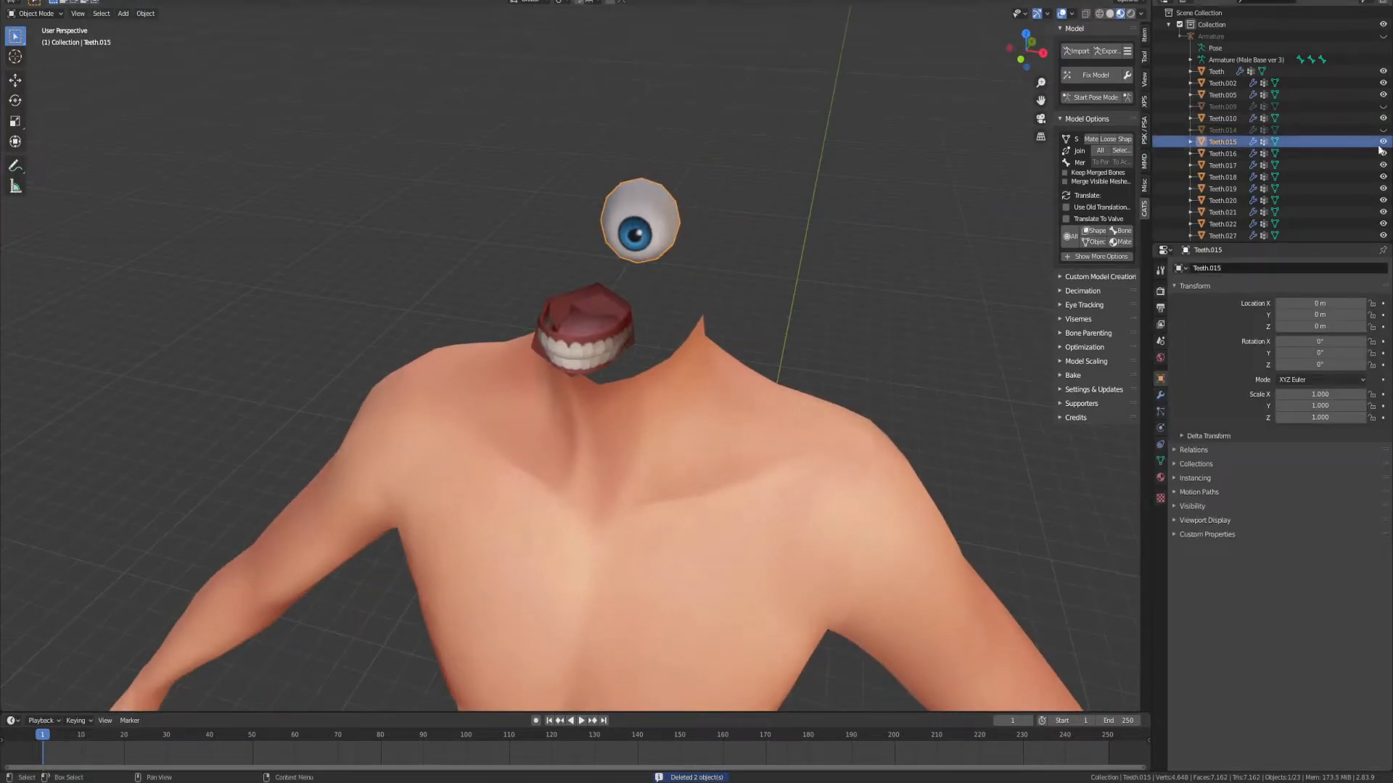
{"action": "key", "text": "h"}
Step: Hide the upper mouth piece Teeth.017 and the upper gum piece Teeth.022
{"action": "left_click_drag", "start_coordinate": [529, 261], "coordinate": [649, 344]}
{"action": "middle_click_drag", "start_coordinate": [660, 343], "coordinate": [537, 289]}
{"action": "left_click_drag", "start_coordinate": [351, 159], "coordinate": [490, 300]}
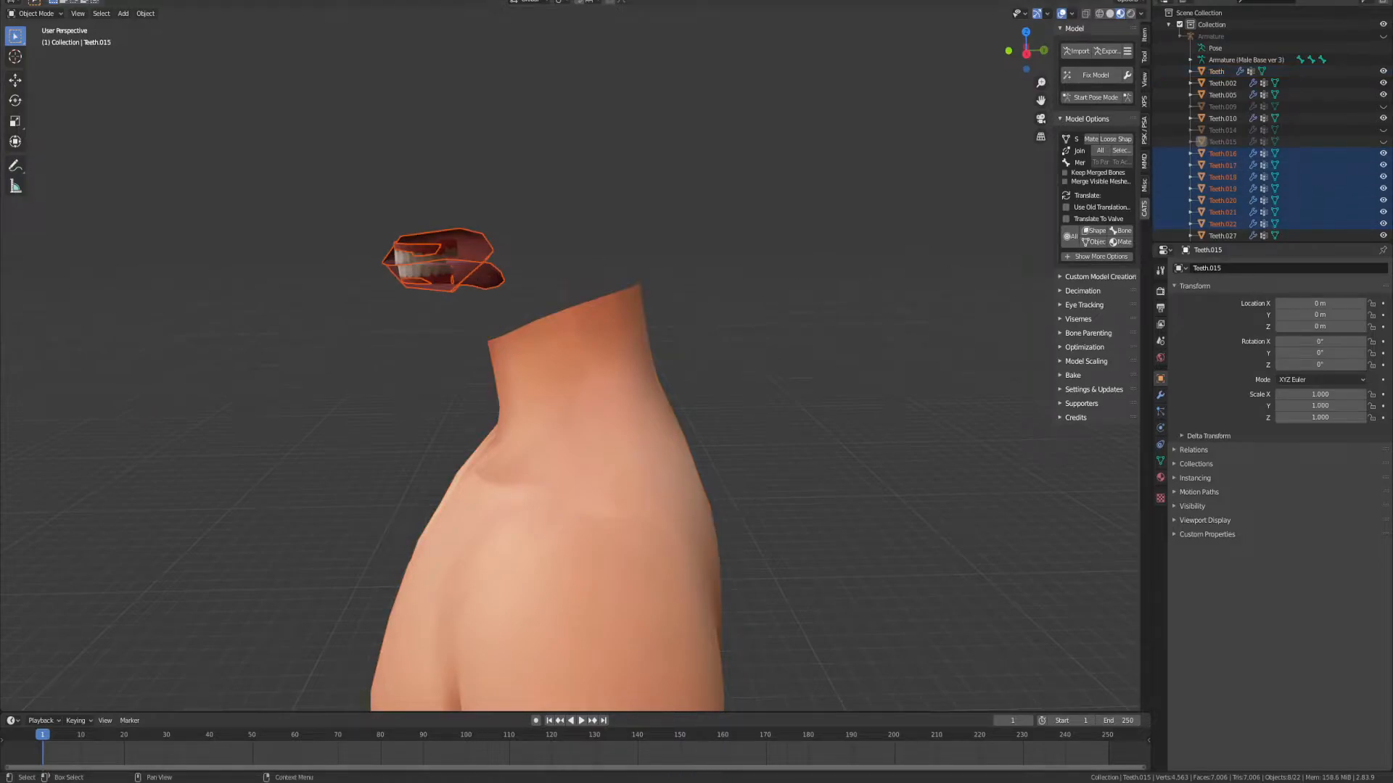
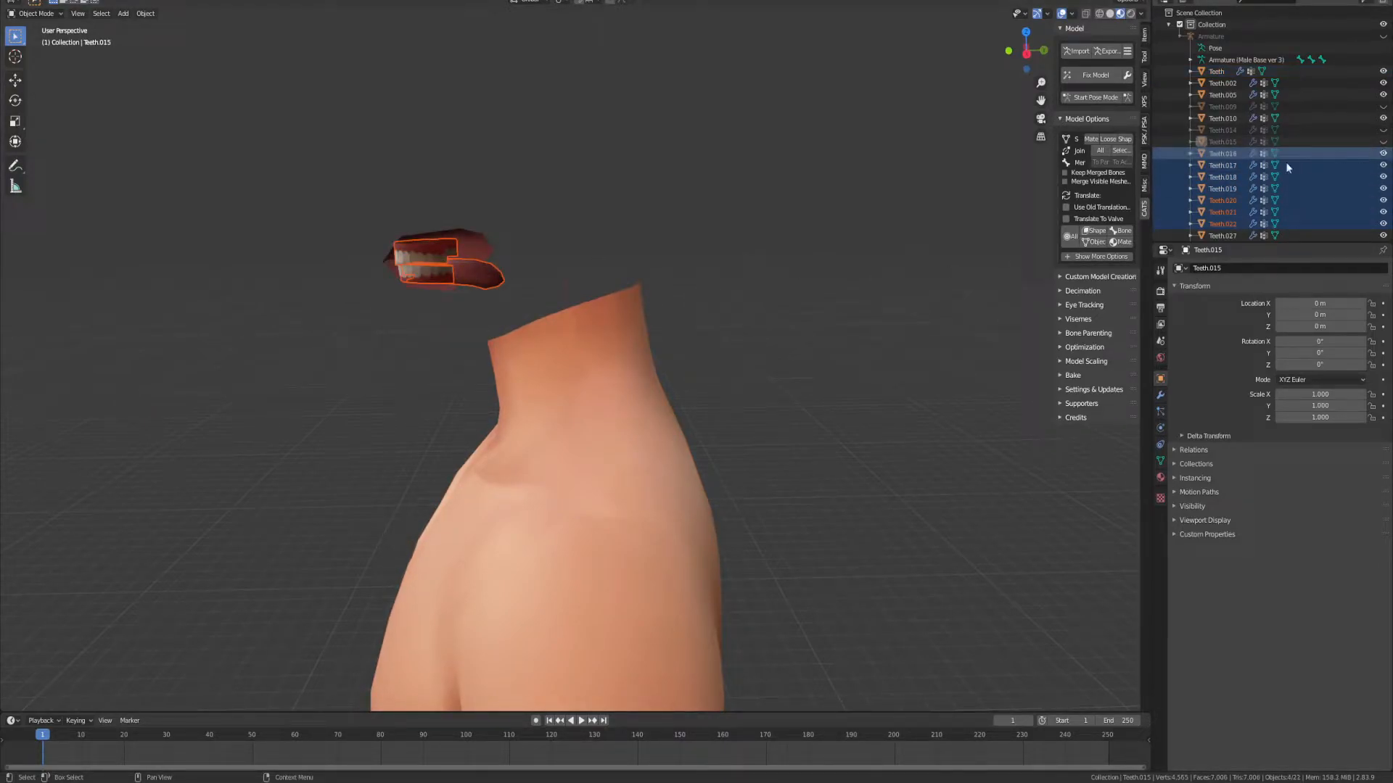
{"action": "left_click", "coordinate": [1228, 166]}
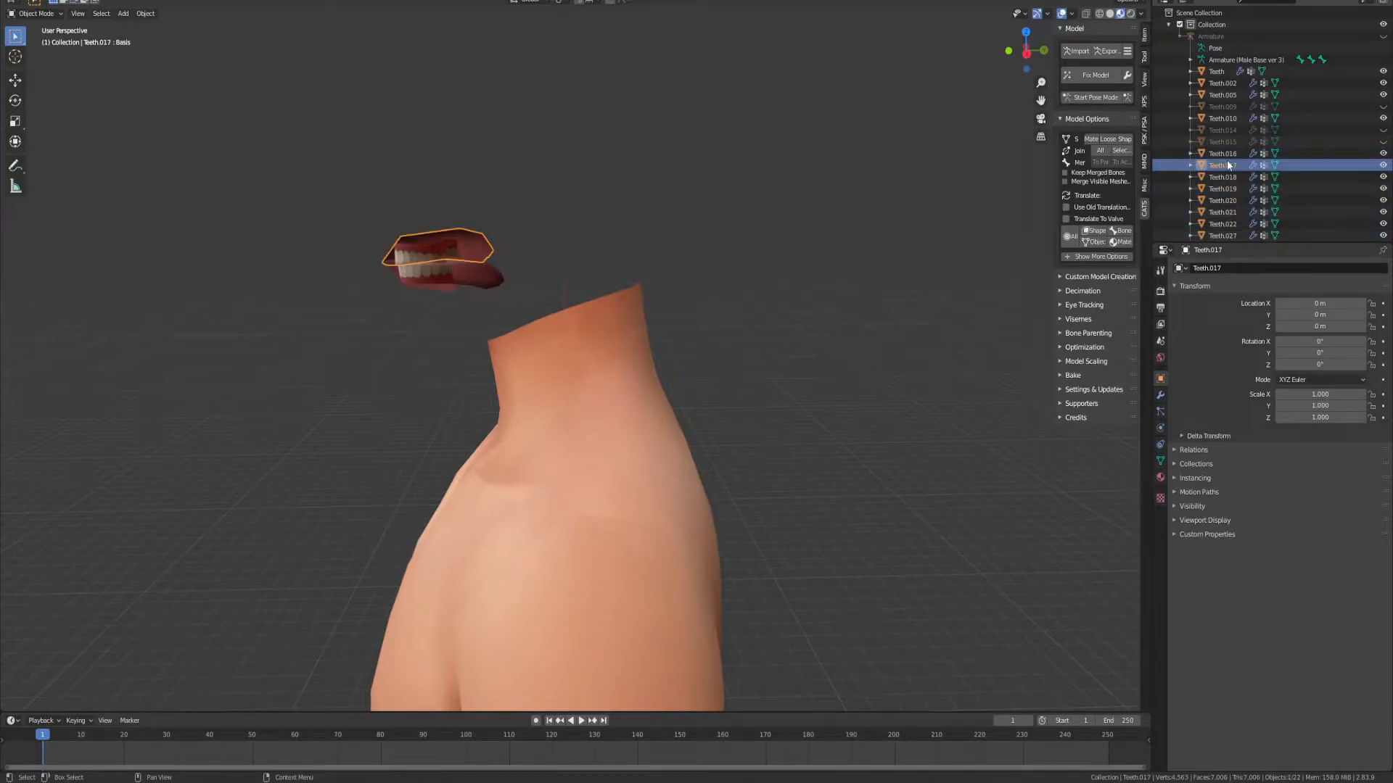
{"action": "left_click", "coordinate": [1384, 166]}
{"action": "left_click", "coordinate": [447, 246]}
{"action": "middle_click_drag", "start_coordinate": [446, 245], "coordinate": [698, 271]}
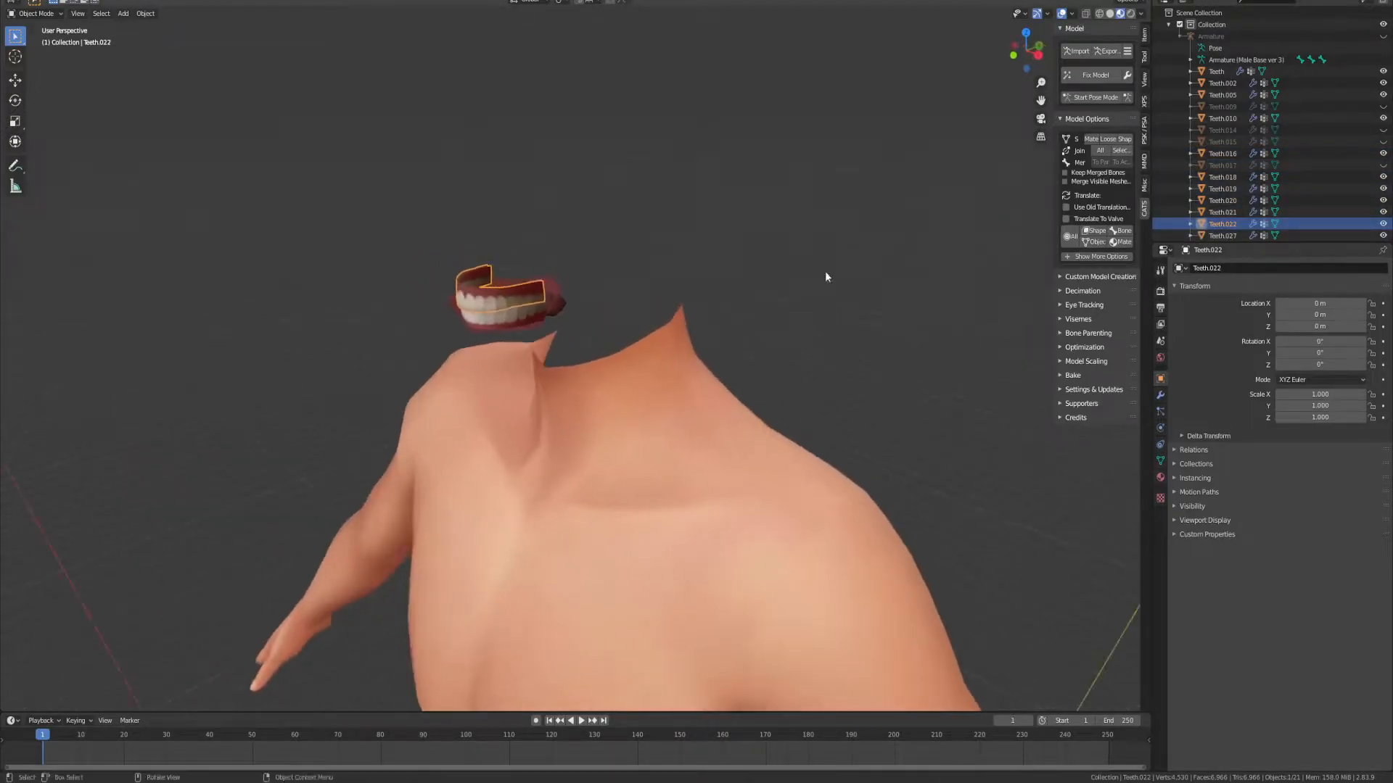
{"action": "left_click", "coordinate": [1383, 223]}
Step: Show the eyeball Teeth.015 and delete the leftover stray piece Teeth.010 in the head area
{"action": "left_click", "coordinate": [533, 308]}
{"action": "middle_click_drag", "start_coordinate": [507, 319], "coordinate": [376, 216]}
{"action": "scroll", "coordinate": [624, 370], "scroll_direction": "up", "scroll_amount": 5}
{"action": "left_click_drag", "start_coordinate": [327, 188], "coordinate": [436, 256]}
{"action": "middle_click_drag", "start_coordinate": [435, 255], "coordinate": [423, 67]}
{"action": "left_click", "coordinate": [423, 67]}
{"action": "left_click_drag", "start_coordinate": [393, 56], "coordinate": [573, 135]}
{"action": "left_click_drag", "start_coordinate": [536, 91], "coordinate": [543, 98]}
{"action": "middle_click_drag", "start_coordinate": [543, 98], "coordinate": [319, 126]}
{"action": "left_click_drag", "start_coordinate": [317, 103], "coordinate": [684, 208]}
{"action": "middle_click_drag", "start_coordinate": [684, 207], "coordinate": [604, 98]}
{"action": "left_click", "coordinate": [1383, 141]}
{"action": "key", "text": "Delete"}
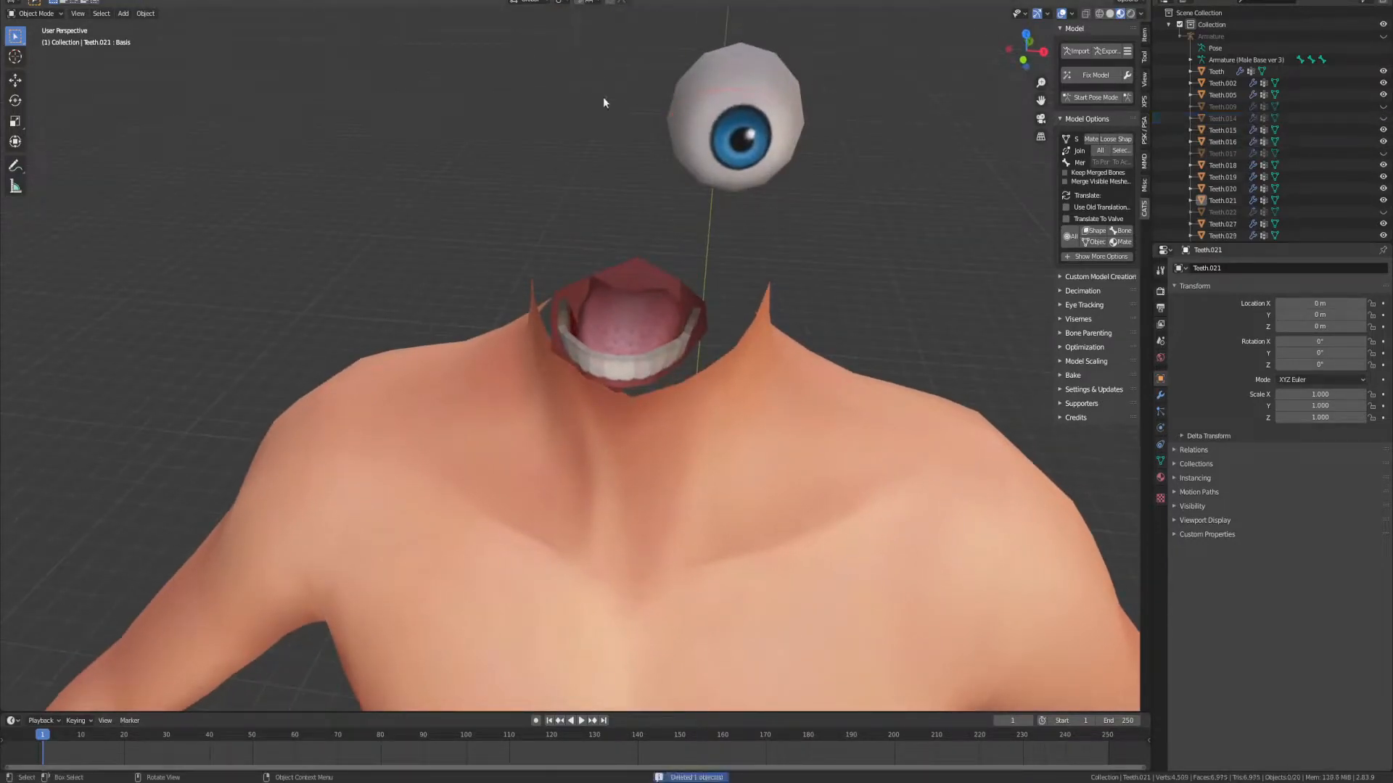
Step: Hide the eyeball Teeth.015 and the mouth pieces Teeth.016, Teeth.018 and Teeth.019
{"action": "left_click", "coordinate": [1383, 130]}
{"action": "left_click", "coordinate": [1382, 130]}
{"action": "left_click", "coordinate": [1383, 130]}
{"action": "left_click", "coordinate": [1220, 141]}
{"action": "middle_click_drag", "start_coordinate": [747, 291], "coordinate": [746, 202]}
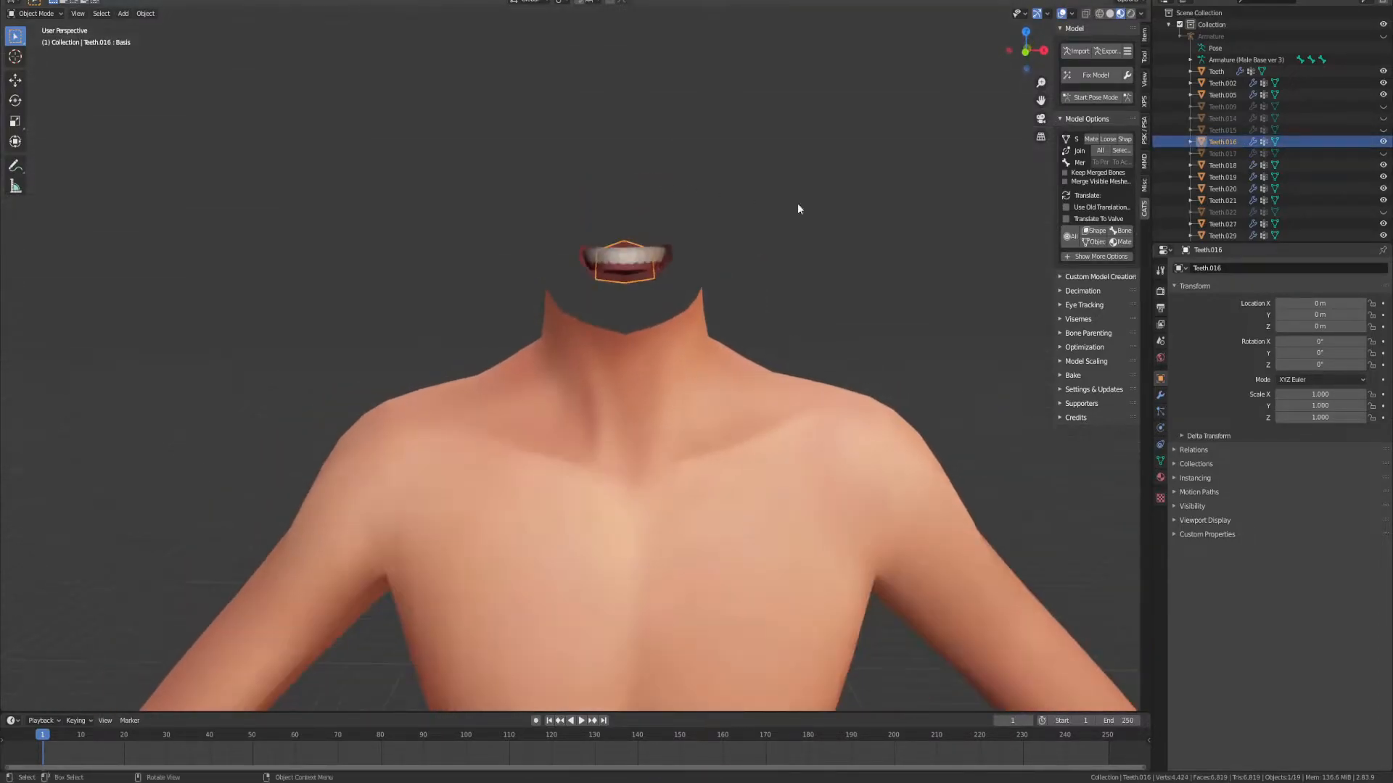
{"action": "left_click", "coordinate": [1383, 141]}
{"action": "left_click", "coordinate": [1383, 166]}
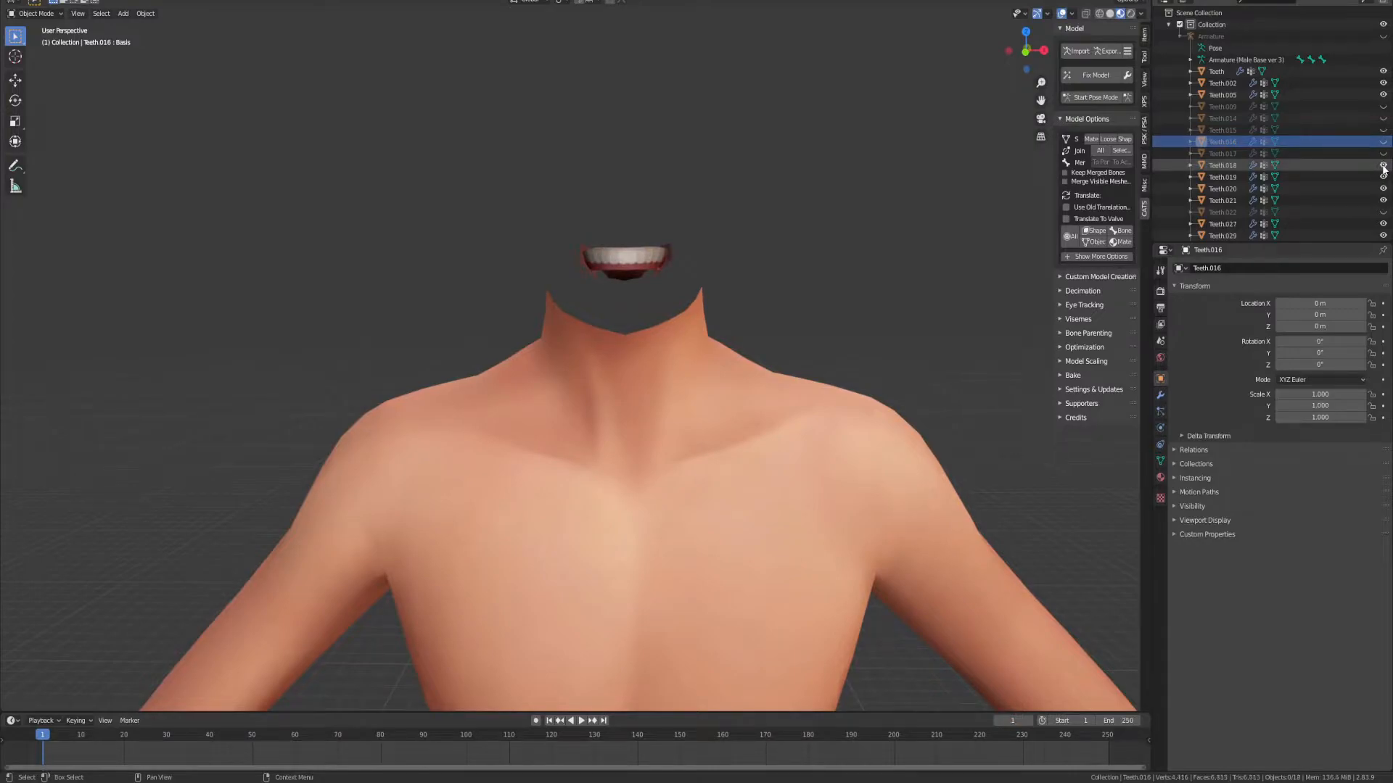
{"action": "left_click", "coordinate": [1222, 177]}
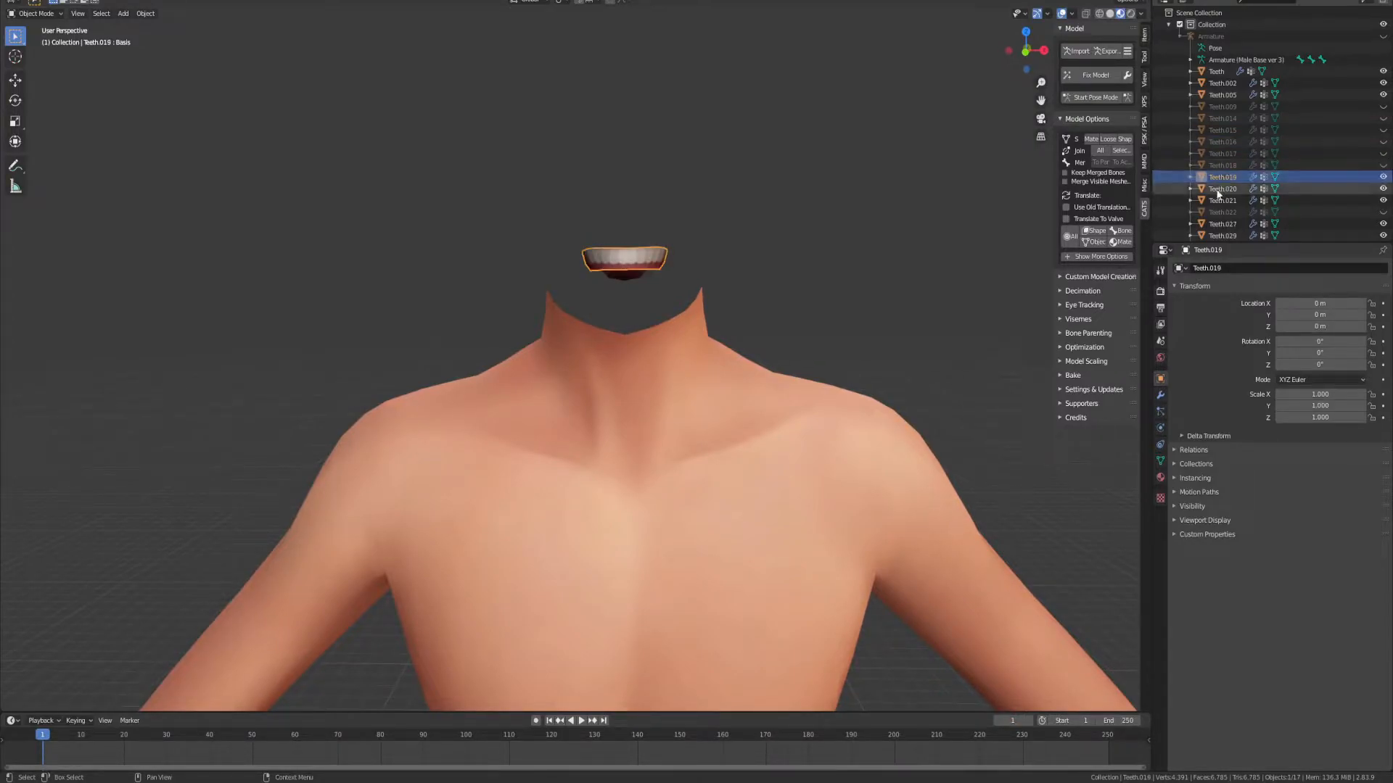
{"action": "left_click", "coordinate": [1382, 177]}
Step: Hide the remaining mouth pieces Teeth.020 and Teeth.021 together with the Tounge object
{"action": "left_click", "coordinate": [1217, 190]}
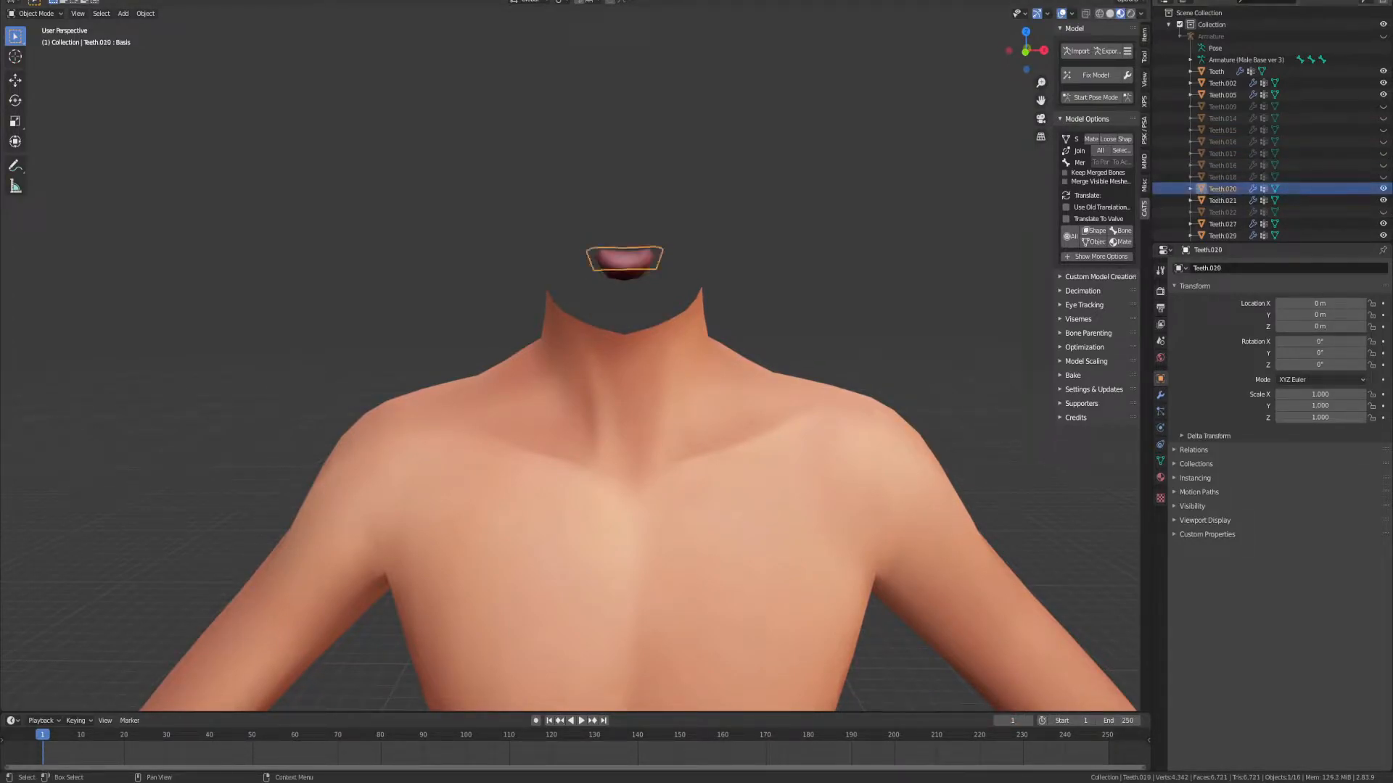
{"action": "left_click", "coordinate": [1383, 189]}
{"action": "left_click", "coordinate": [1213, 203]}
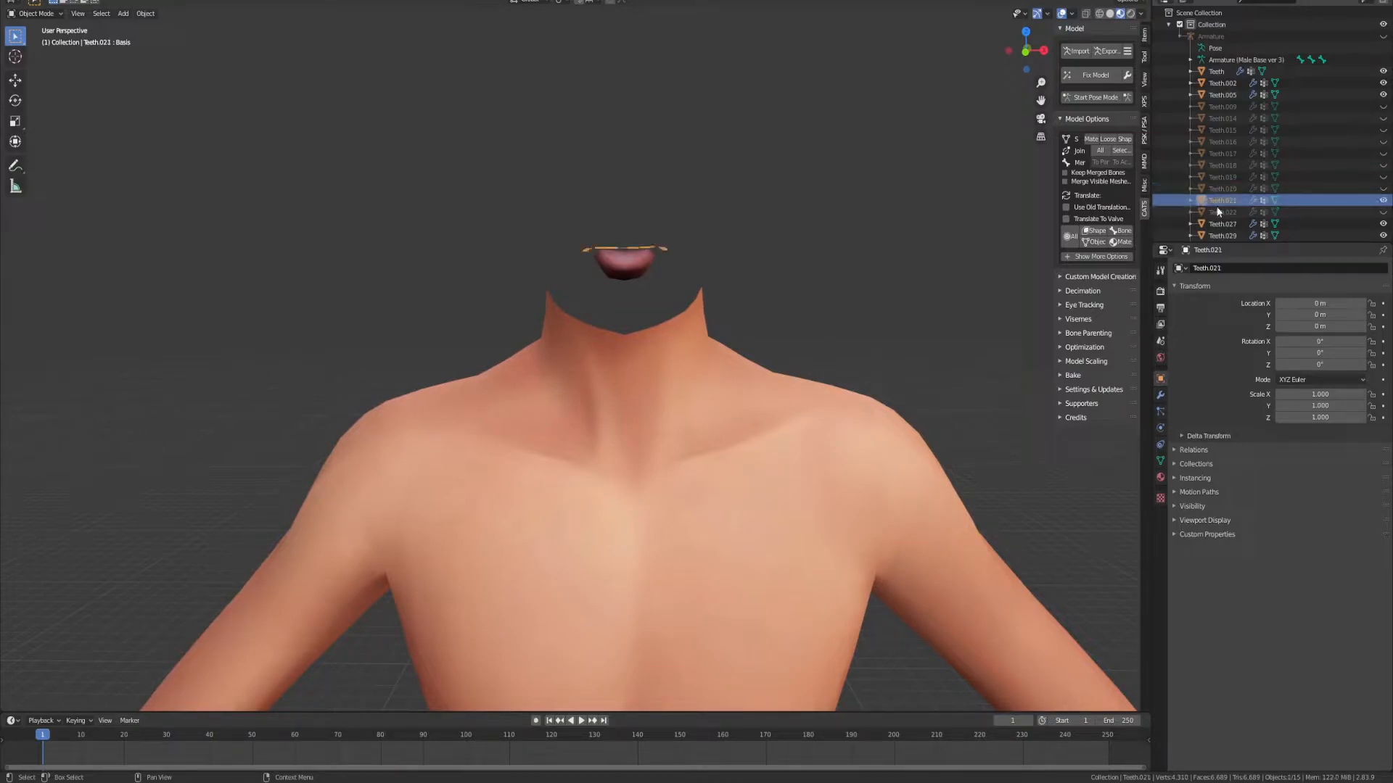
{"action": "left_click", "coordinate": [1383, 201]}
{"action": "middle_click_drag", "start_coordinate": [784, 202], "coordinate": [646, 285]}
{"action": "left_click", "coordinate": [639, 298]}
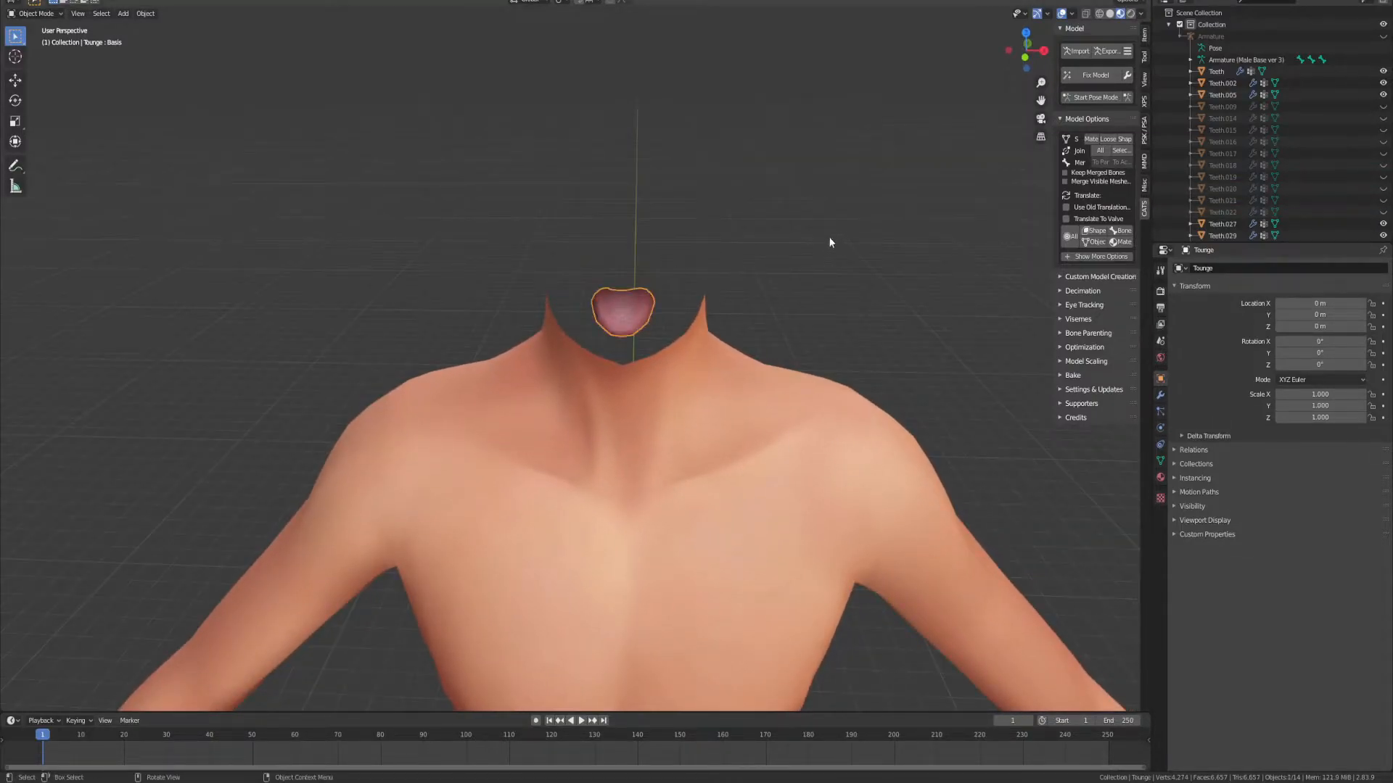
{"action": "middle_click_drag", "start_coordinate": [832, 237], "coordinate": [1070, 234]}
{"action": "scroll", "coordinate": [1296, 171], "scroll_direction": "down", "scroll_amount": 5}
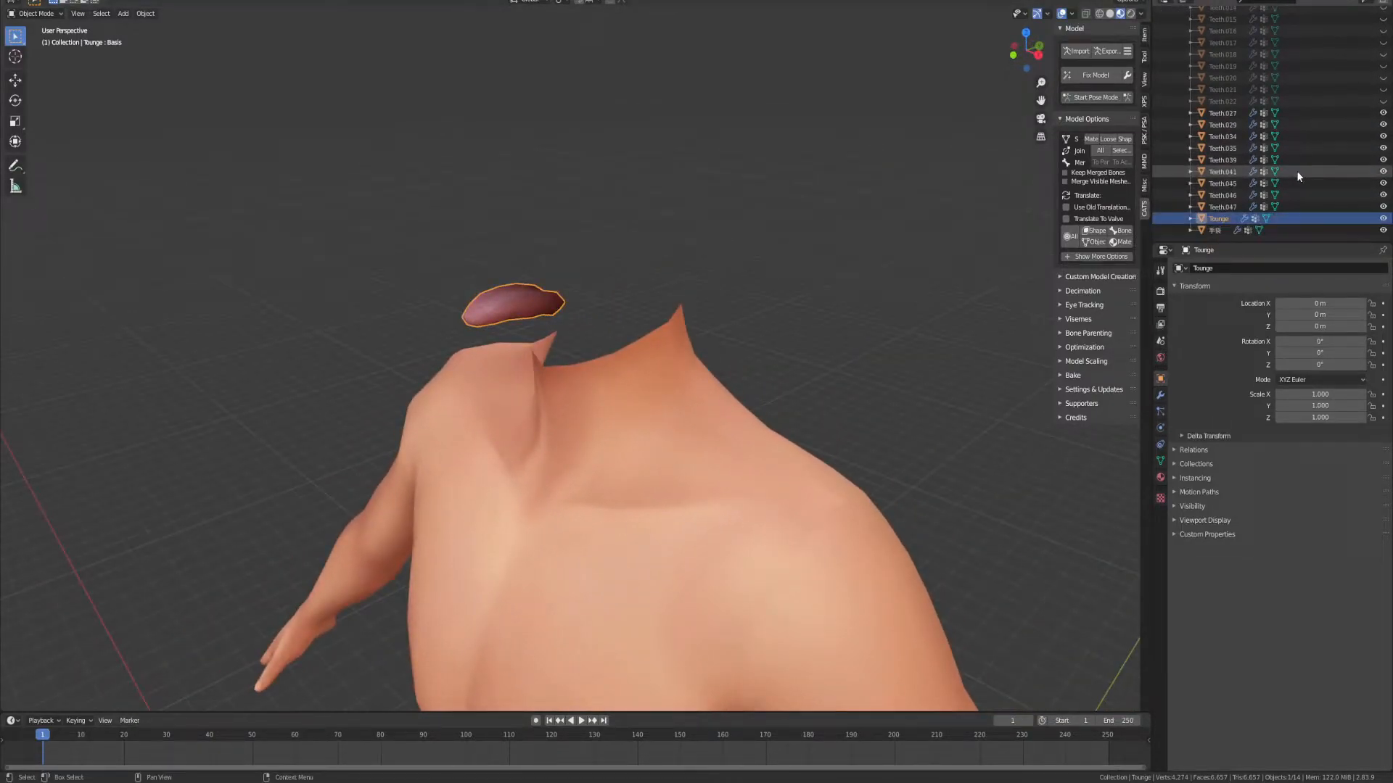
{"action": "left_click", "coordinate": [1383, 219]}
Step: Check the empty space above the neck for leftover pieces by box-selecting it from several angles
{"action": "middle_click_drag", "start_coordinate": [445, 191], "coordinate": [465, 112]}
{"action": "scroll", "coordinate": [1216, 137], "scroll_direction": "up", "scroll_amount": 5}
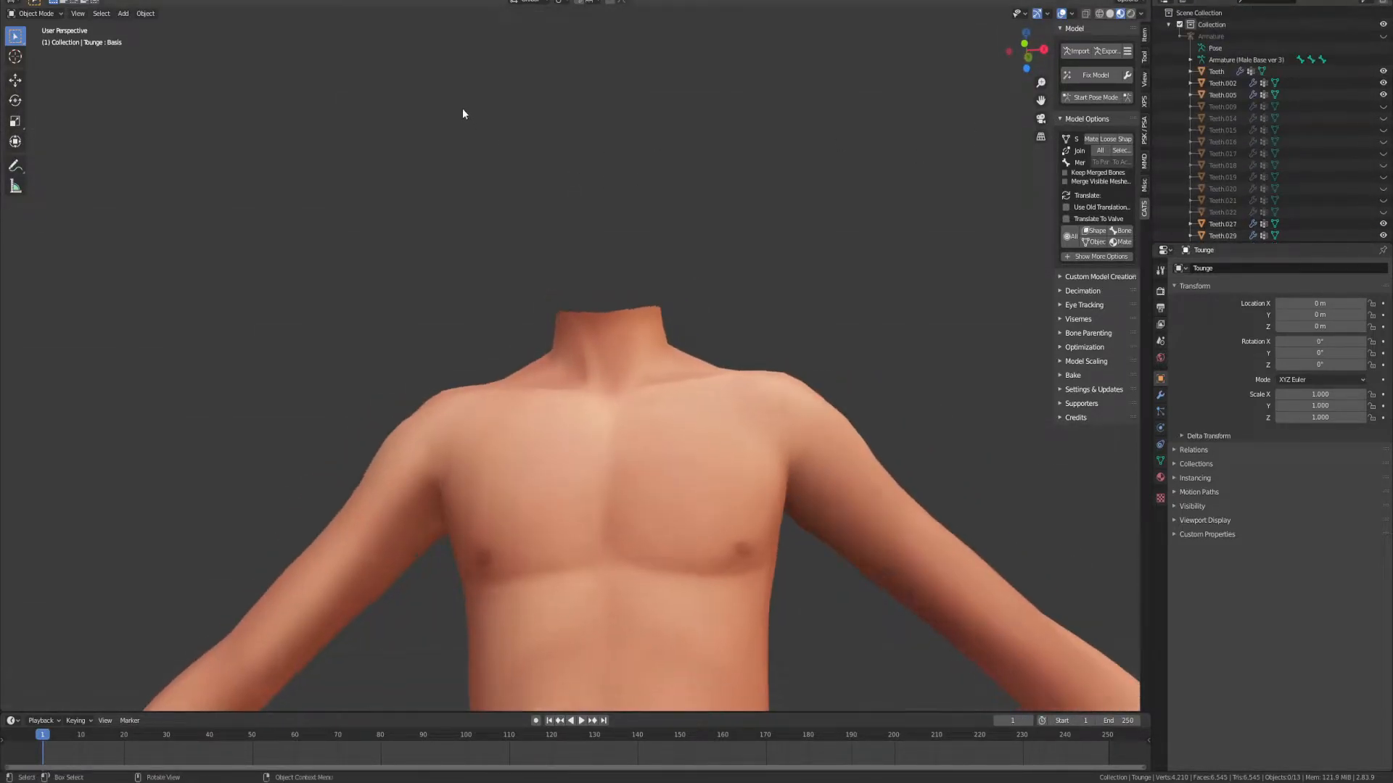
{"action": "left_click_drag", "start_coordinate": [363, 68], "coordinate": [883, 255]}
{"action": "middle_click_drag", "start_coordinate": [883, 255], "coordinate": [480, 204]}
{"action": "left_click_drag", "start_coordinate": [333, 130], "coordinate": [985, 291]}
{"action": "middle_click_drag", "start_coordinate": [985, 291], "coordinate": [653, 182]}
{"action": "left_click_drag", "start_coordinate": [480, 75], "coordinate": [982, 261]}
{"action": "middle_click_drag", "start_coordinate": [727, 208], "coordinate": [481, 96]}
{"action": "scroll", "coordinate": [475, 120], "scroll_direction": "down", "scroll_amount": 3}
{"action": "left_click_drag", "start_coordinate": [460, 150], "coordinate": [689, 334]}
{"action": "scroll", "coordinate": [591, 222], "scroll_direction": "up", "scroll_amount": 4}
{"action": "middle_click_drag", "start_coordinate": [464, 218], "coordinate": [758, 230]}
Step: Select the headless body mesh named Teeth and open it in Edit Mode
{"action": "left_click", "coordinate": [663, 451]}
{"action": "scroll", "coordinate": [676, 407], "scroll_direction": "down", "scroll_amount": 5}
{"action": "scroll", "coordinate": [669, 300], "scroll_direction": "up", "scroll_amount": 3}
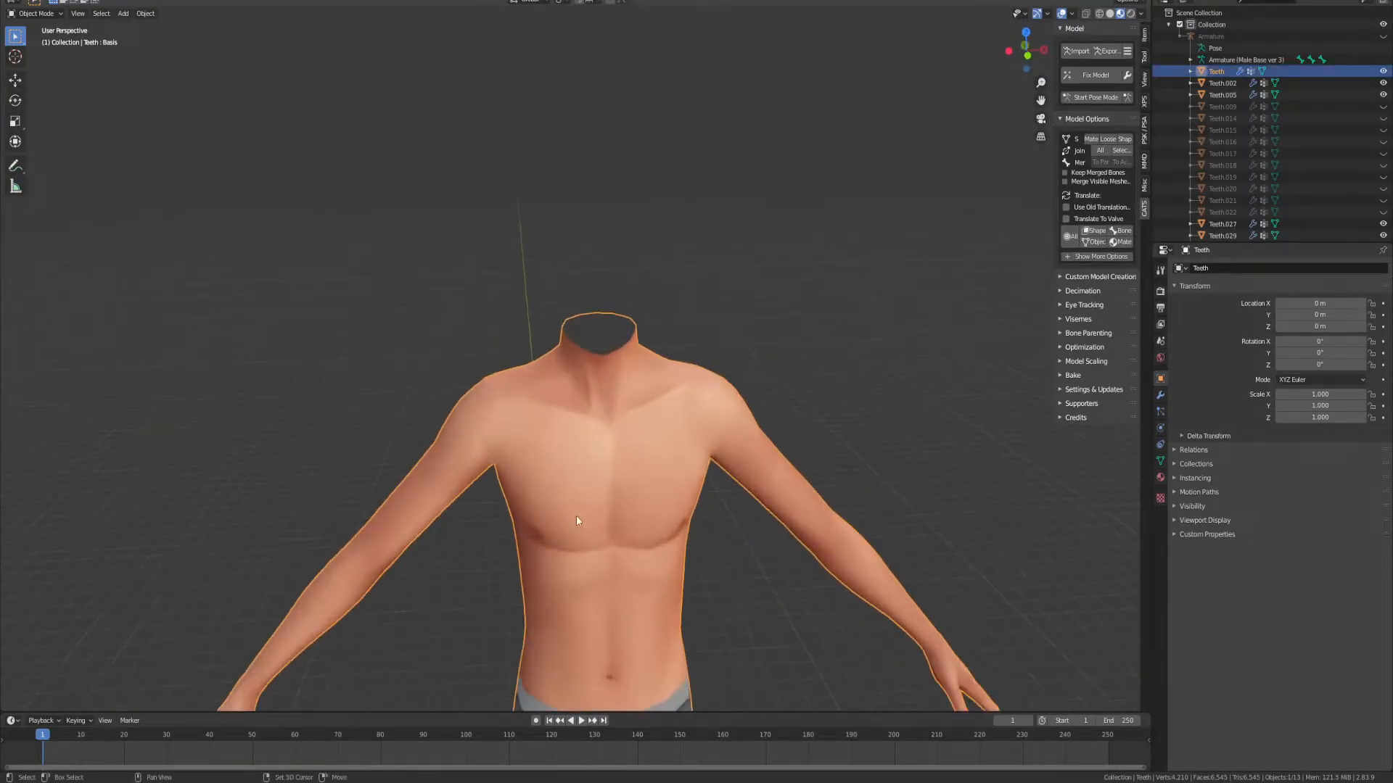
{"action": "middle_click_drag", "start_coordinate": [578, 517], "coordinate": [581, 223], "text": "shift"}
{"action": "middle_click_drag", "start_coordinate": [633, 349], "coordinate": [616, 352]}
{"action": "middle_click_drag", "start_coordinate": [537, 431], "coordinate": [605, 303]}
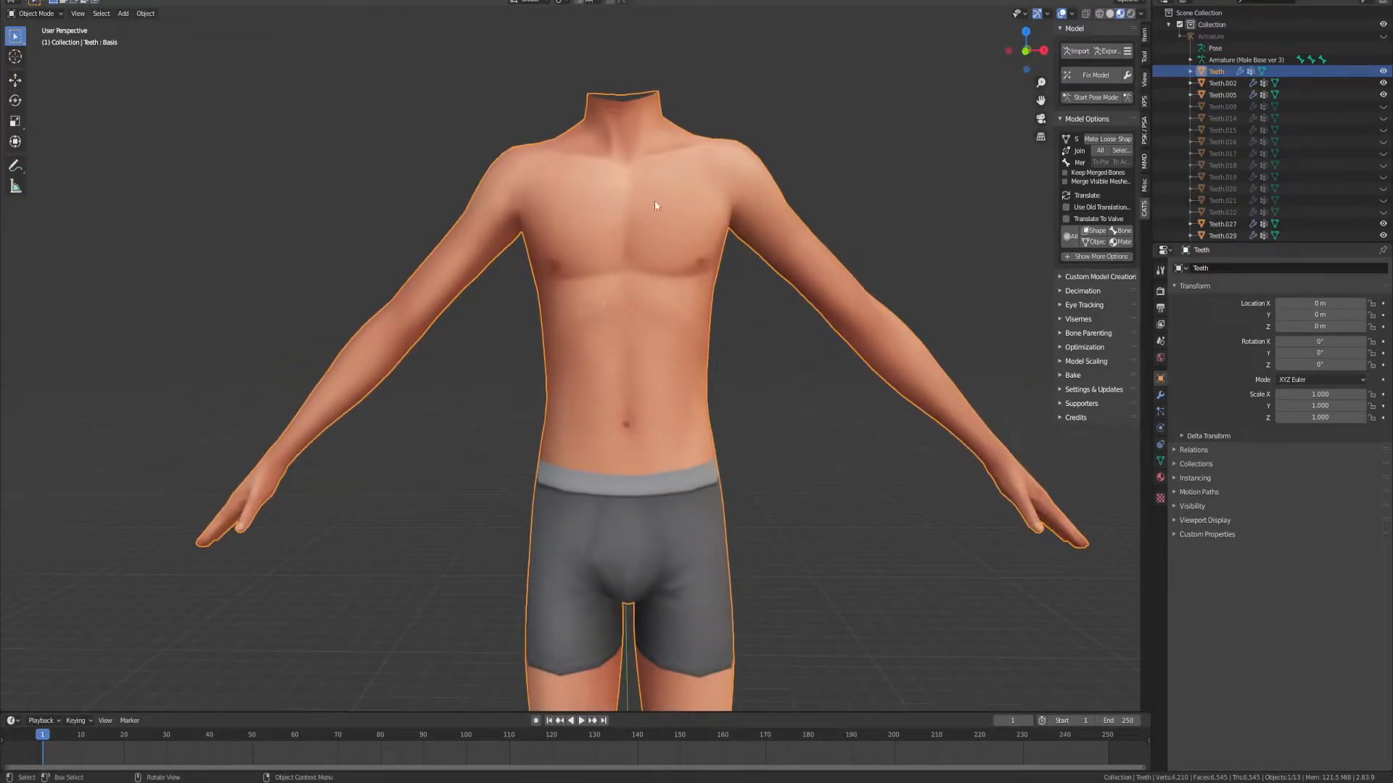
{"action": "key", "text": "Tab"}
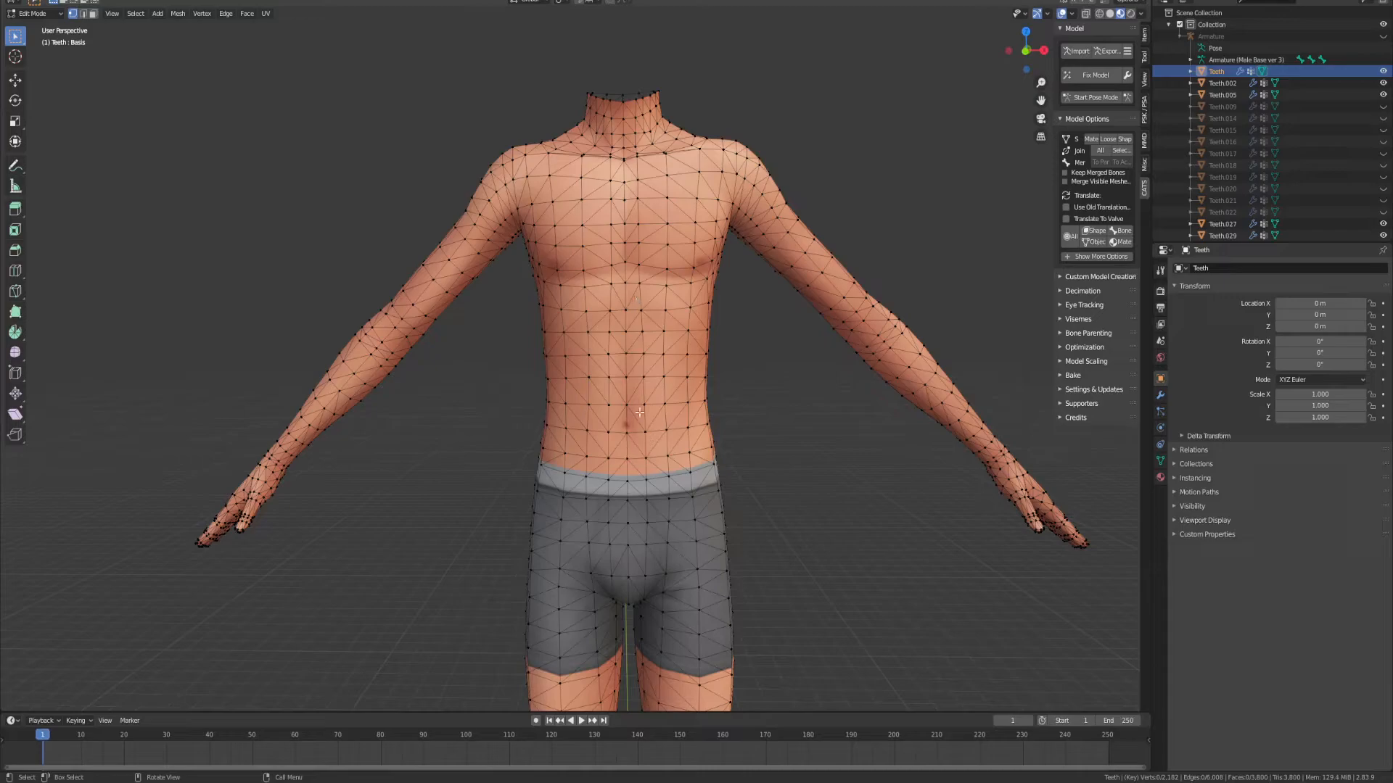
Step: Box-select the chest and shoulder vertices of the body mesh, leaving the neck and hands out of the selection
{"action": "scroll", "coordinate": [552, 209], "scroll_direction": "up", "scroll_amount": 3}
{"action": "middle_click_drag", "start_coordinate": [589, 209], "coordinate": [585, 350], "text": "shift"}
{"action": "left_click_drag", "start_coordinate": [362, 186], "coordinate": [507, 324]}
{"action": "left_click_drag", "start_coordinate": [636, 388], "coordinate": [1034, 555]}
{"action": "scroll", "coordinate": [810, 343], "scroll_direction": "up", "scroll_amount": 2}
{"action": "scroll", "coordinate": [725, 213], "scroll_direction": "up", "scroll_amount": 4, "text": "shift"}
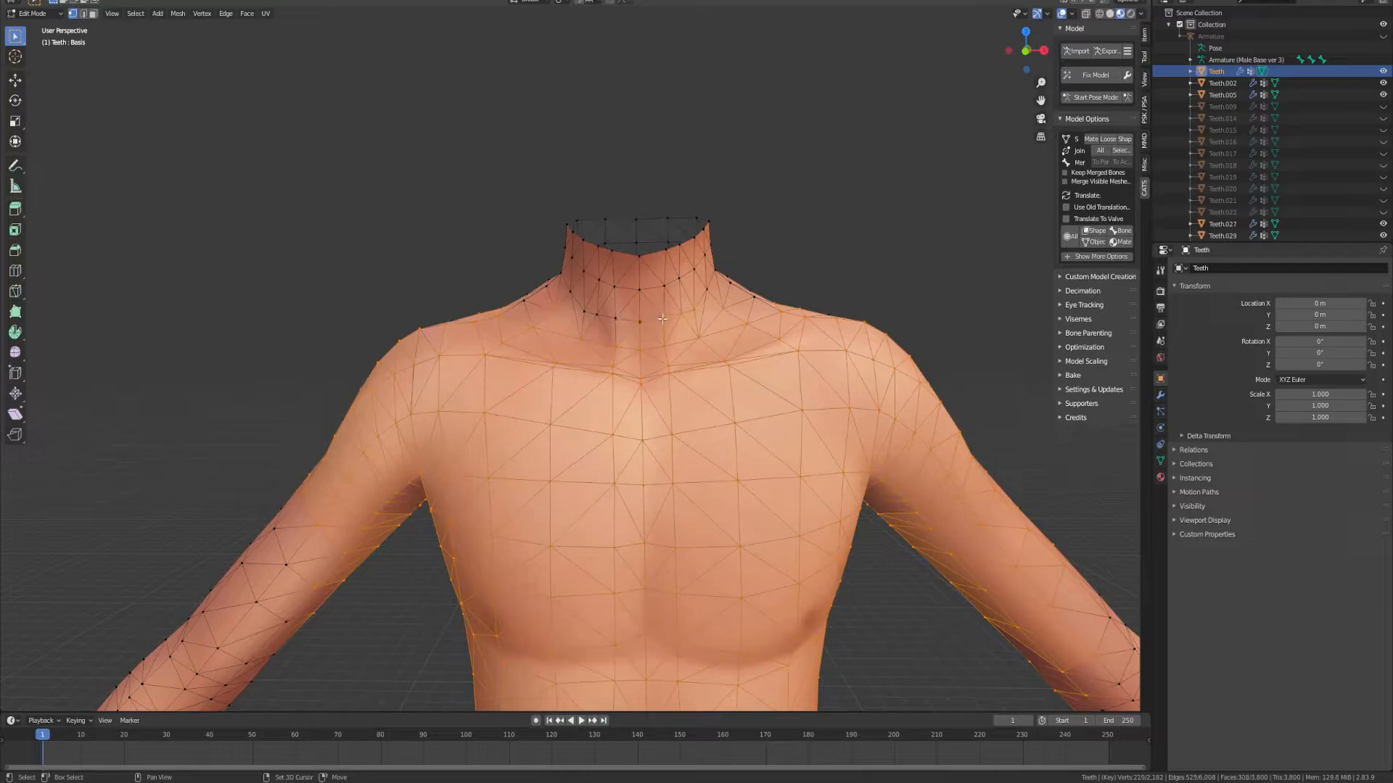
Step: Add the left shoulder and the outer side of the left arm down to the wrist to the vertex selection
{"action": "middle_click_drag", "start_coordinate": [851, 314], "coordinate": [776, 346]}
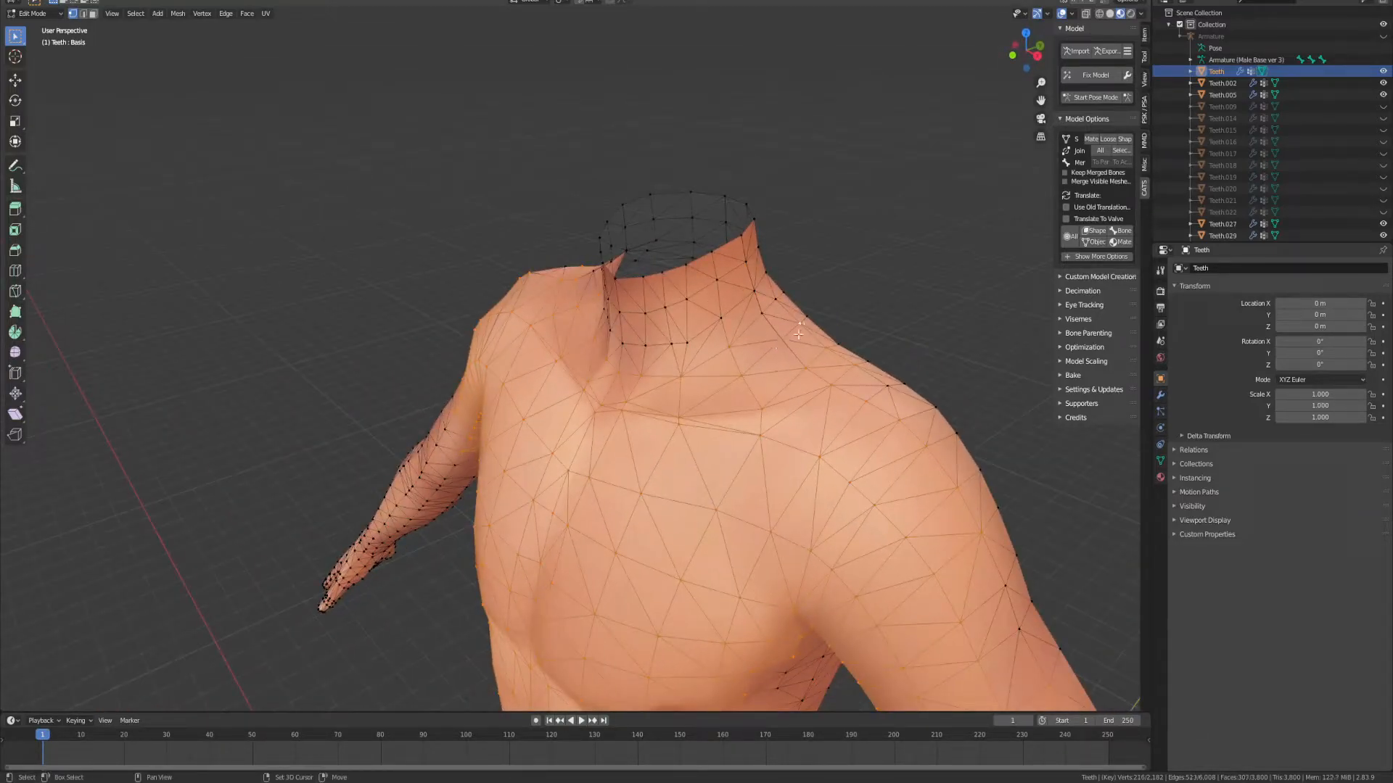
{"action": "left_click_drag", "start_coordinate": [830, 344], "coordinate": [981, 489]}
{"action": "scroll", "coordinate": [911, 496], "scroll_direction": "down", "scroll_amount": 4}
{"action": "middle_click_drag", "start_coordinate": [791, 552], "coordinate": [852, 514]}
{"action": "scroll", "coordinate": [908, 522], "scroll_direction": "down", "scroll_amount": 4}
{"action": "scroll", "coordinate": [879, 511], "scroll_direction": "up", "scroll_amount": 4}
{"action": "middle_click_drag", "start_coordinate": [817, 436], "coordinate": [476, 379], "text": "shift"}
{"action": "scroll", "coordinate": [748, 331], "scroll_direction": "down", "scroll_amount": 3}
{"action": "scroll", "coordinate": [786, 357], "scroll_direction": "up", "scroll_amount": 5}
{"action": "left_click_drag", "start_coordinate": [476, 379], "coordinate": [672, 483]}
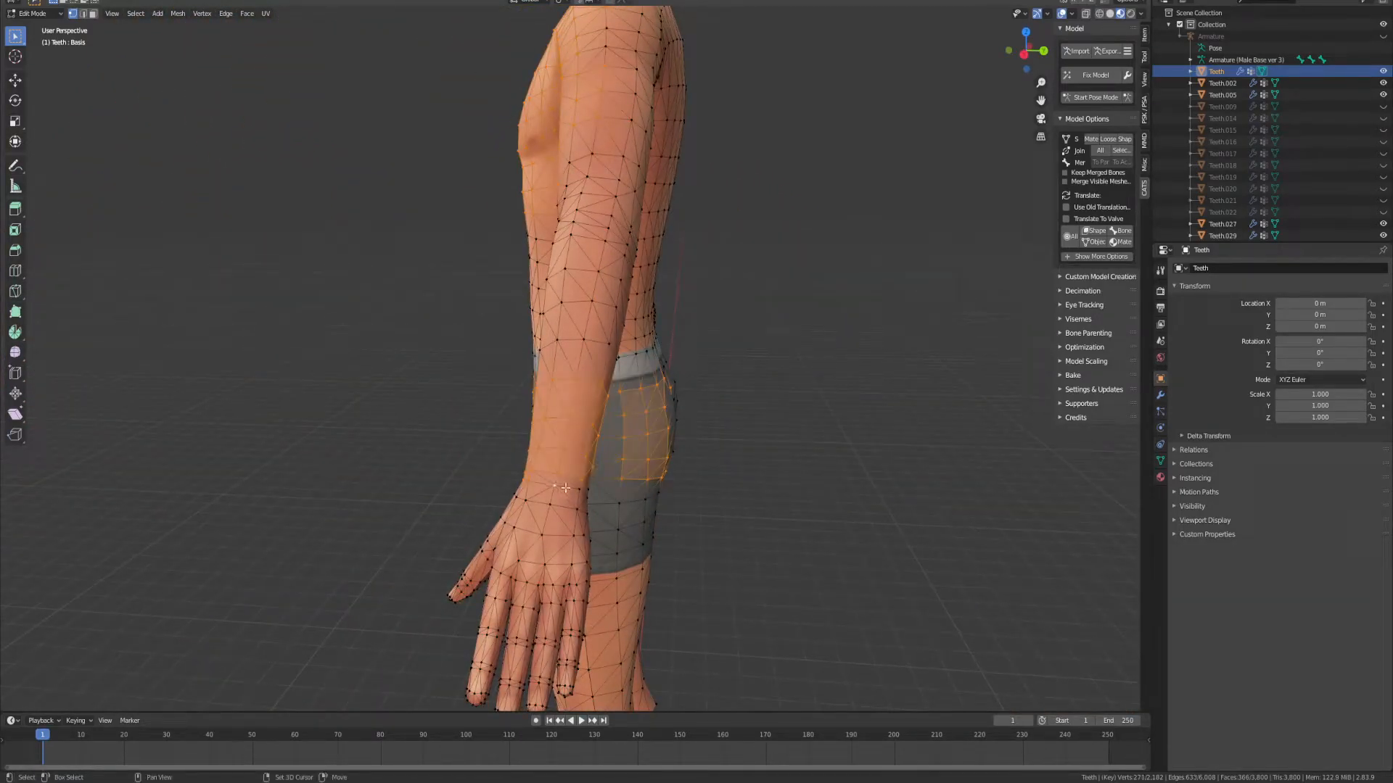
Step: Add the vertices on the inner side of the left forearm above the wrist to the selection
{"action": "middle_click_drag", "start_coordinate": [576, 481], "coordinate": [805, 392]}
{"action": "scroll", "coordinate": [816, 385], "scroll_direction": "up", "scroll_amount": 3}
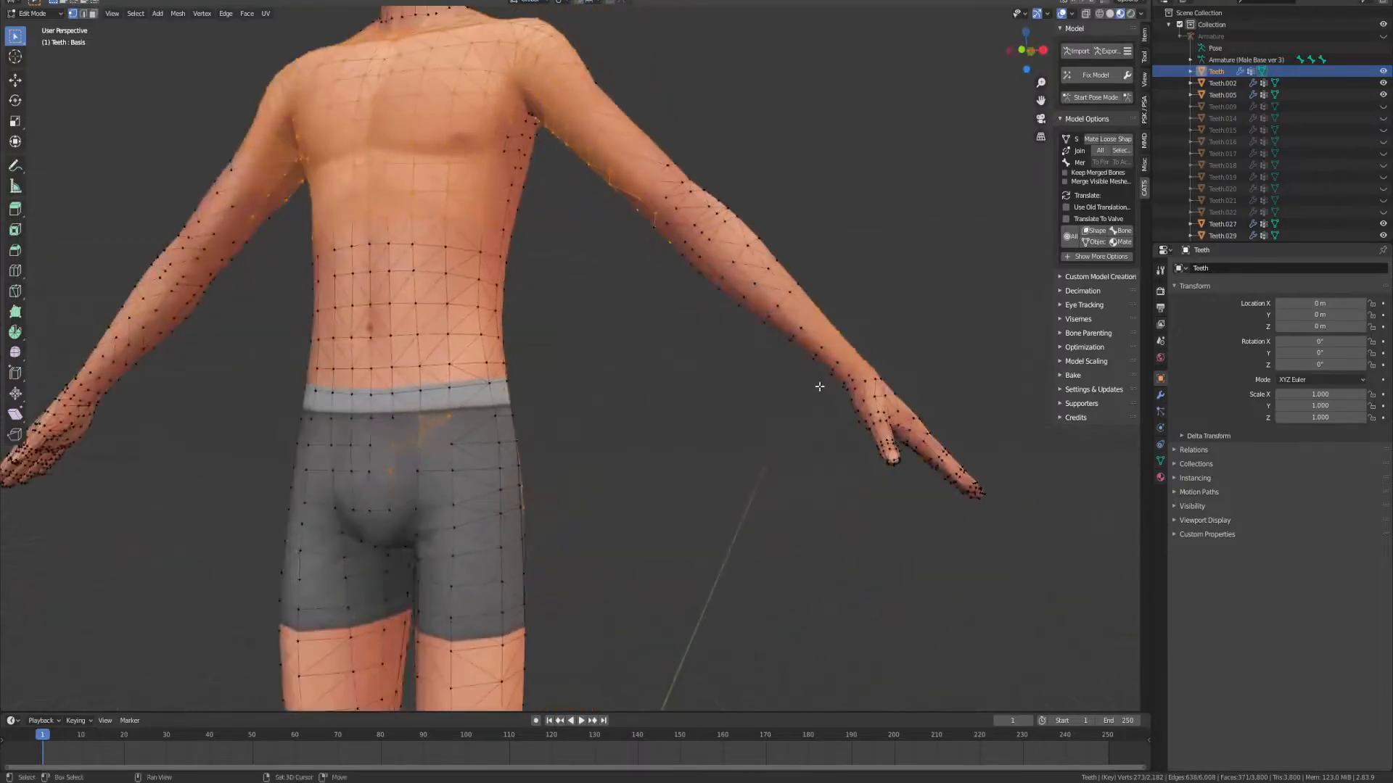
{"action": "scroll", "coordinate": [836, 372], "scroll_direction": "up", "scroll_amount": 3}
{"action": "middle_click_drag", "start_coordinate": [896, 327], "coordinate": [647, 327]}
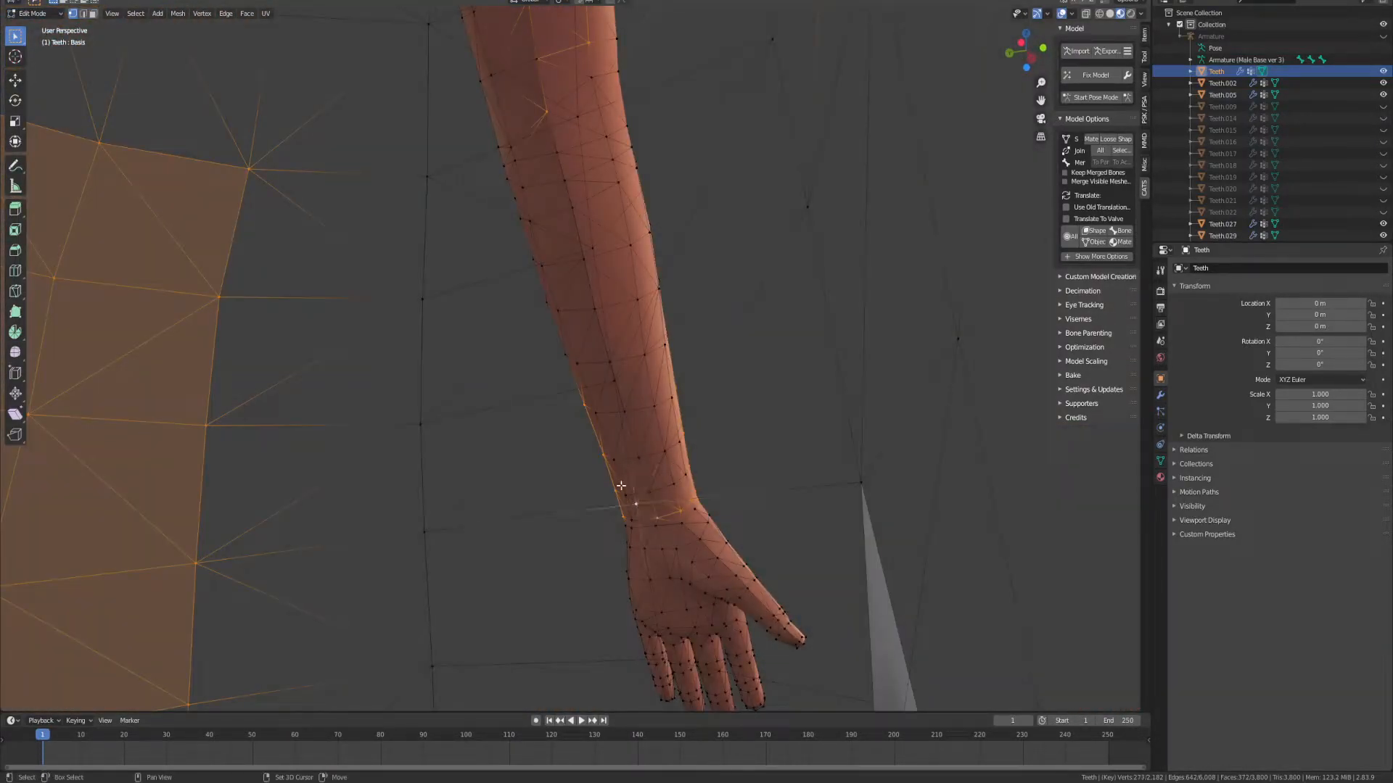
{"action": "middle_click_drag", "start_coordinate": [542, 382], "coordinate": [708, 483]}
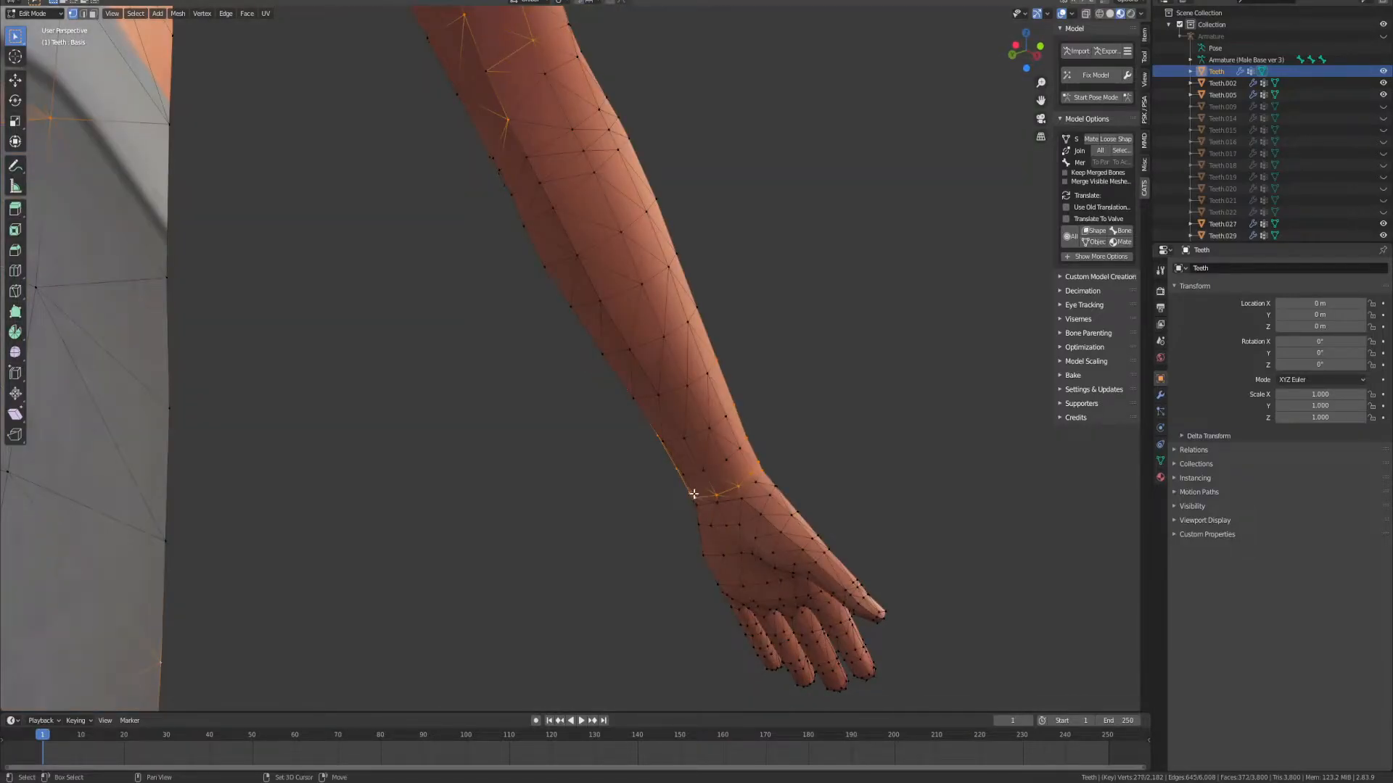
{"action": "left_click_drag", "start_coordinate": [468, 221], "coordinate": [772, 480]}
{"action": "middle_click_drag", "start_coordinate": [762, 472], "coordinate": [647, 526]}
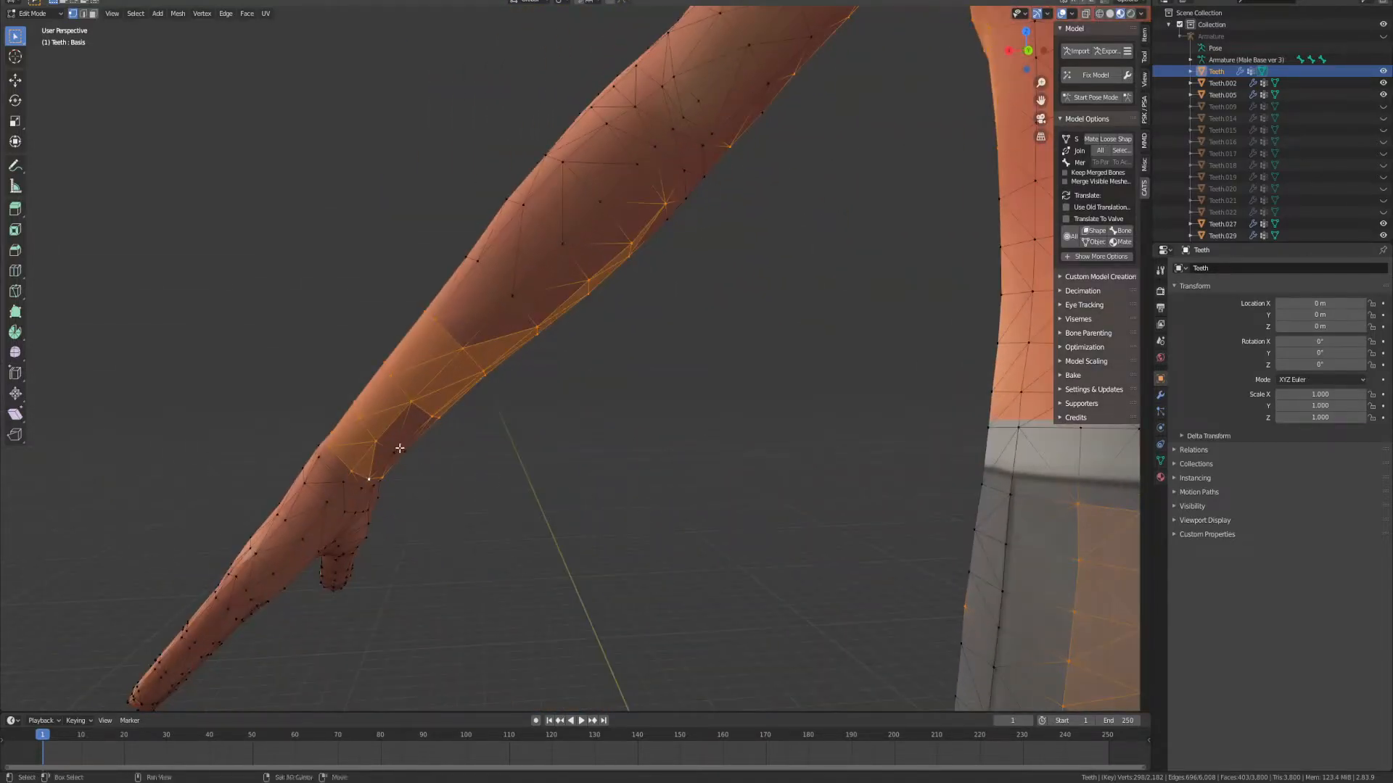
Step: Extend the selection over the back of the left arm, the lower back and the seat of the shorts
{"action": "left_click_drag", "start_coordinate": [389, 115], "coordinate": [849, 529], "text": "shift"}
{"action": "middle_click_drag", "start_coordinate": [435, 307], "coordinate": [709, 309]}
{"action": "scroll", "coordinate": [709, 309], "scroll_direction": "down", "scroll_amount": 3}
{"action": "left_click_drag", "start_coordinate": [464, 154], "coordinate": [655, 346], "text": "shift"}
{"action": "middle_click_drag", "start_coordinate": [650, 336], "coordinate": [495, 313]}
{"action": "left_click_drag", "start_coordinate": [539, 141], "coordinate": [1025, 512], "text": "shift"}
{"action": "middle_click_drag", "start_coordinate": [1025, 511], "coordinate": [785, 391]}
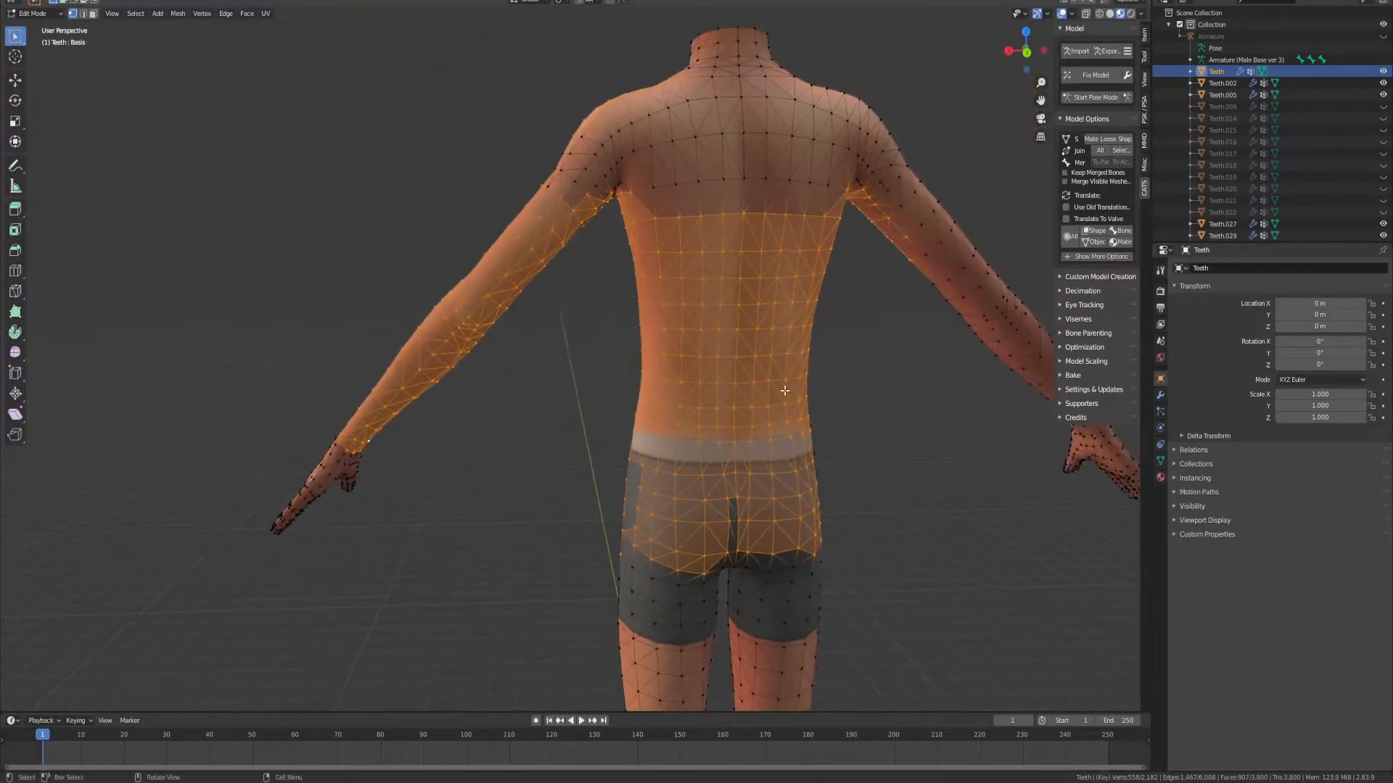
Step: Add the unselected vertices around the base of the neck, across the shoulders and upper back, keeping the neck unselected
{"action": "scroll", "coordinate": [785, 391], "scroll_direction": "down", "scroll_amount": 5}
{"action": "scroll", "coordinate": [711, 299], "scroll_direction": "up", "scroll_amount": 5}
{"action": "middle_click_drag", "start_coordinate": [711, 298], "coordinate": [622, 430], "text": "shift"}
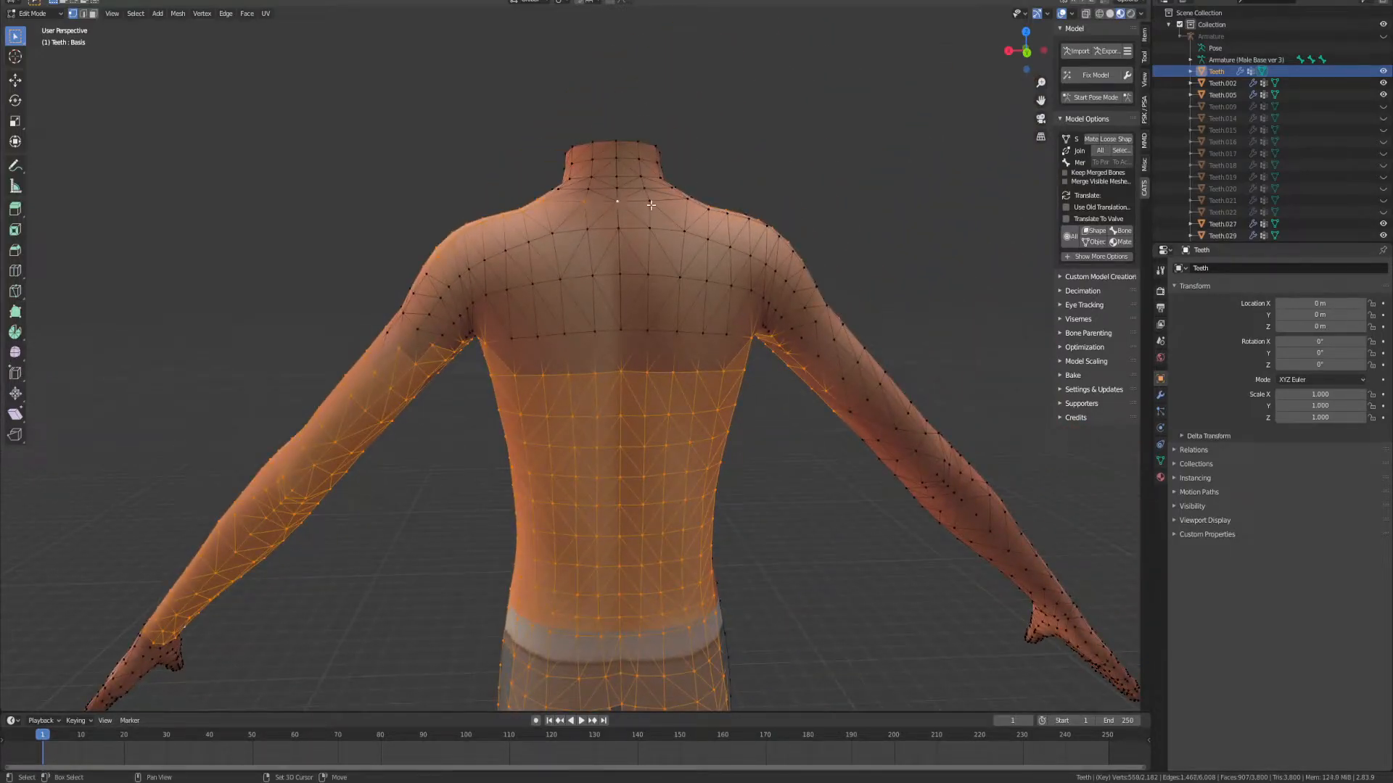
{"action": "middle_click_drag", "start_coordinate": [687, 202], "coordinate": [544, 195]}
{"action": "scroll", "coordinate": [562, 213], "scroll_direction": "up", "scroll_amount": 5}
{"action": "left_click", "coordinate": [564, 206]}
{"action": "key", "text": "ctrl+z"}
{"action": "middle_click_drag", "start_coordinate": [559, 205], "coordinate": [588, 228]}
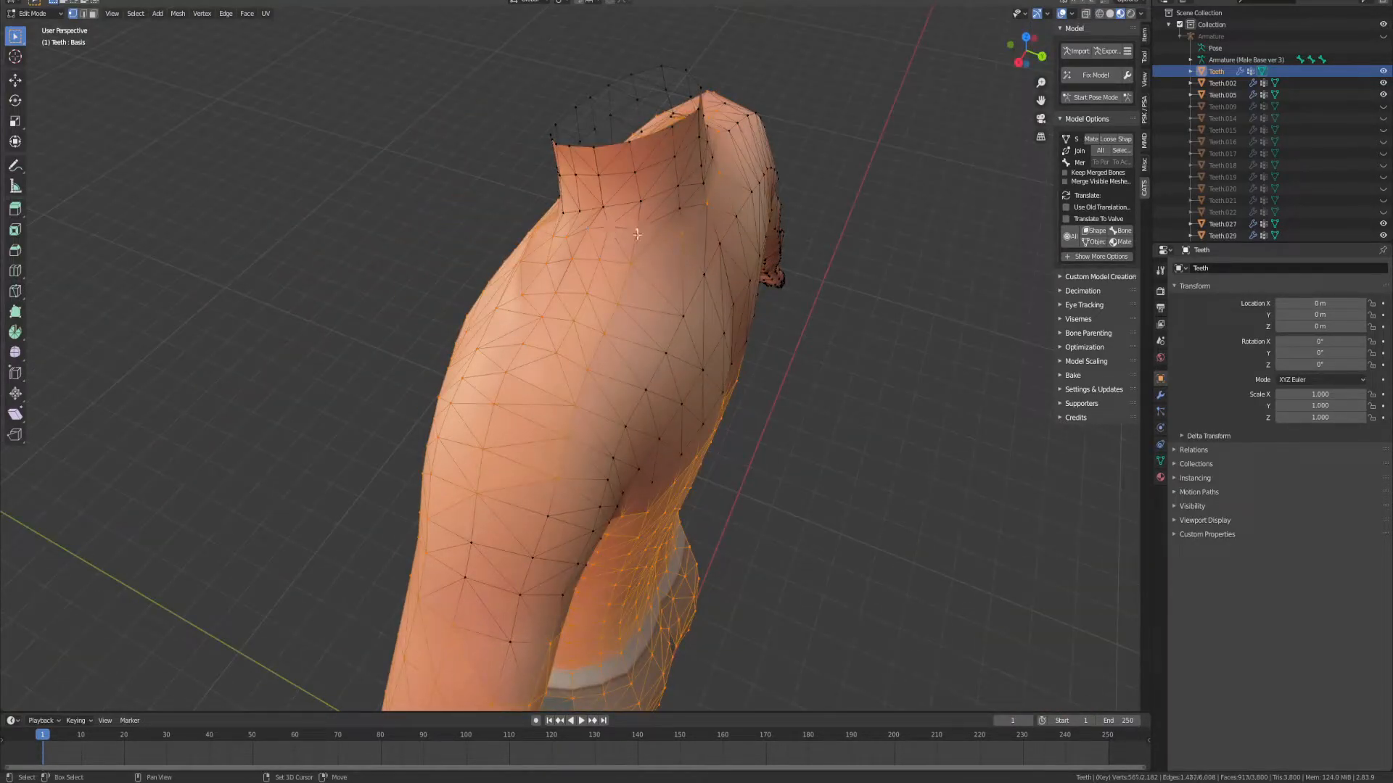
{"action": "middle_click_drag", "start_coordinate": [730, 230], "coordinate": [717, 295]}
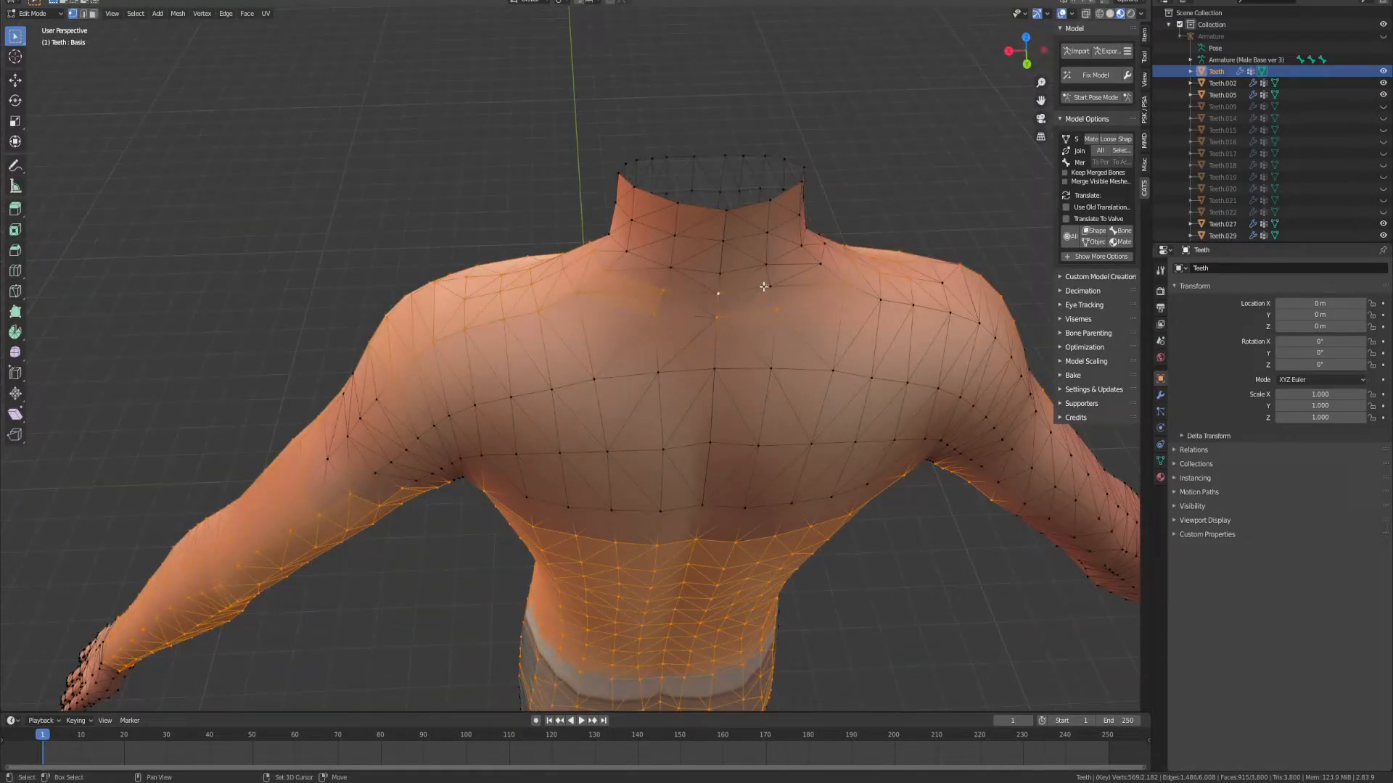
{"action": "middle_click_drag", "start_coordinate": [900, 270], "coordinate": [786, 286]}
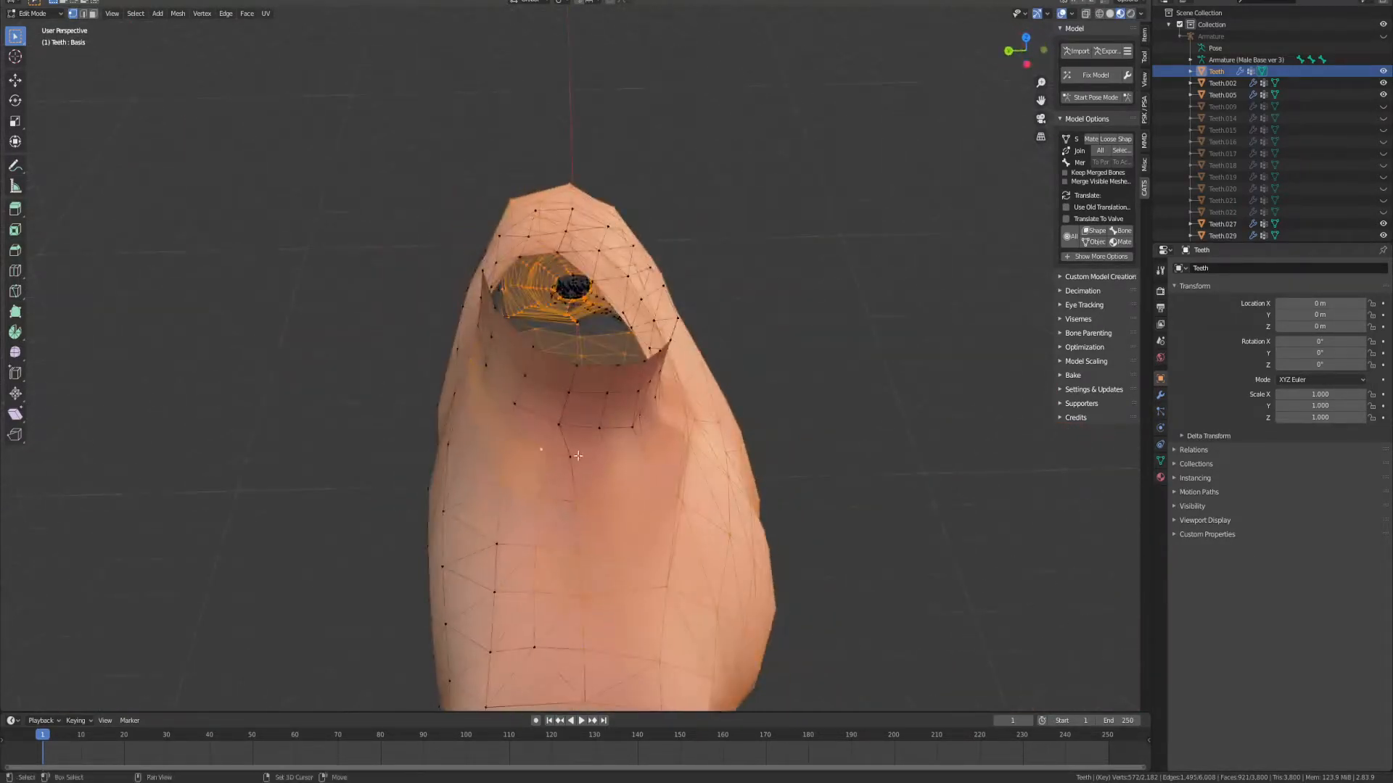
{"action": "left_click", "coordinate": [566, 455], "text": "shift"}
Step: Box-select the right shoulder, upper arm and adjoining side of the torso into the selection
{"action": "scroll", "coordinate": [566, 455], "scroll_direction": "down", "scroll_amount": 4}
{"action": "middle_click_drag", "start_coordinate": [566, 454], "coordinate": [589, 269], "text": "shift"}
{"action": "middle_click_drag", "start_coordinate": [507, 232], "coordinate": [649, 206]}
{"action": "left_click_drag", "start_coordinate": [594, 139], "coordinate": [840, 550], "text": "shift"}
Step: Extend the selection along the right forearm to the wrist and over the right side of the abdomen and shorts
{"action": "middle_click_drag", "start_coordinate": [889, 472], "coordinate": [687, 520]}
{"action": "scroll", "coordinate": [687, 519], "scroll_direction": "up", "scroll_amount": 4}
{"action": "middle_click_drag", "start_coordinate": [665, 569], "coordinate": [581, 233], "text": "shift"}
{"action": "middle_click_drag", "start_coordinate": [612, 458], "coordinate": [585, 410]}
{"action": "scroll", "coordinate": [580, 458], "scroll_direction": "down", "scroll_amount": 2}
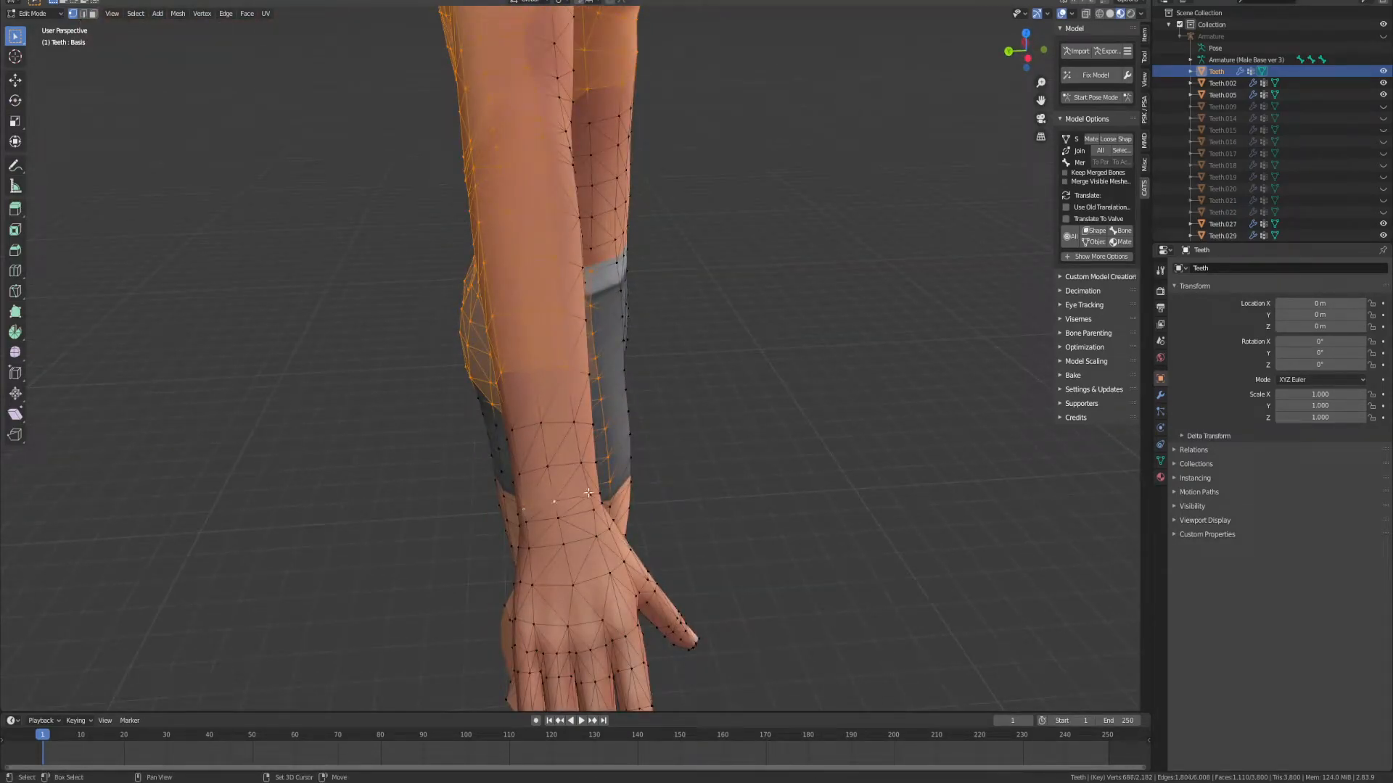
{"action": "middle_click_drag", "start_coordinate": [542, 472], "coordinate": [620, 444]}
{"action": "middle_click_drag", "start_coordinate": [825, 254], "coordinate": [420, 471], "text": "shift"}
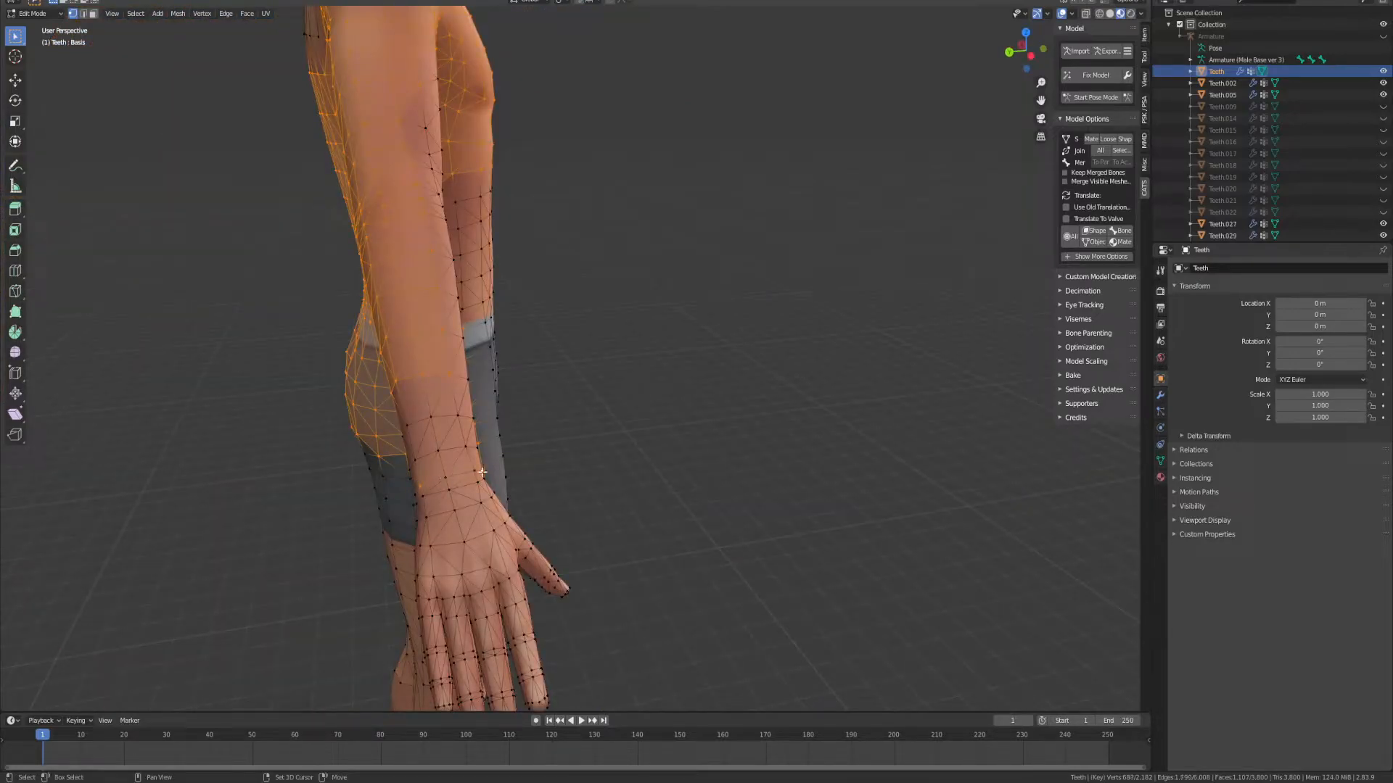
{"action": "middle_click_drag", "start_coordinate": [489, 470], "coordinate": [303, 348]}
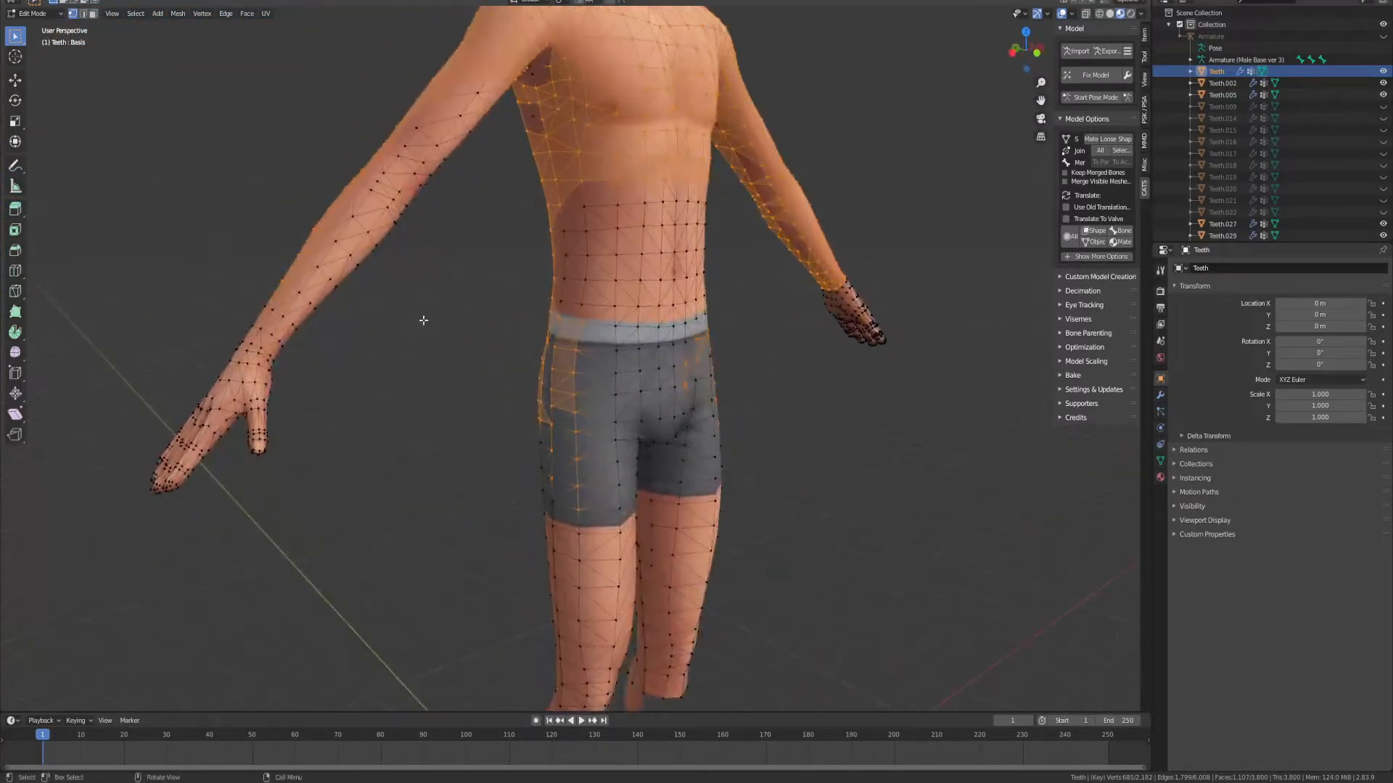
{"action": "middle_click_drag", "start_coordinate": [423, 320], "coordinate": [556, 438], "text": "shift"}
{"action": "middle_click_drag", "start_coordinate": [428, 413], "coordinate": [473, 478]}
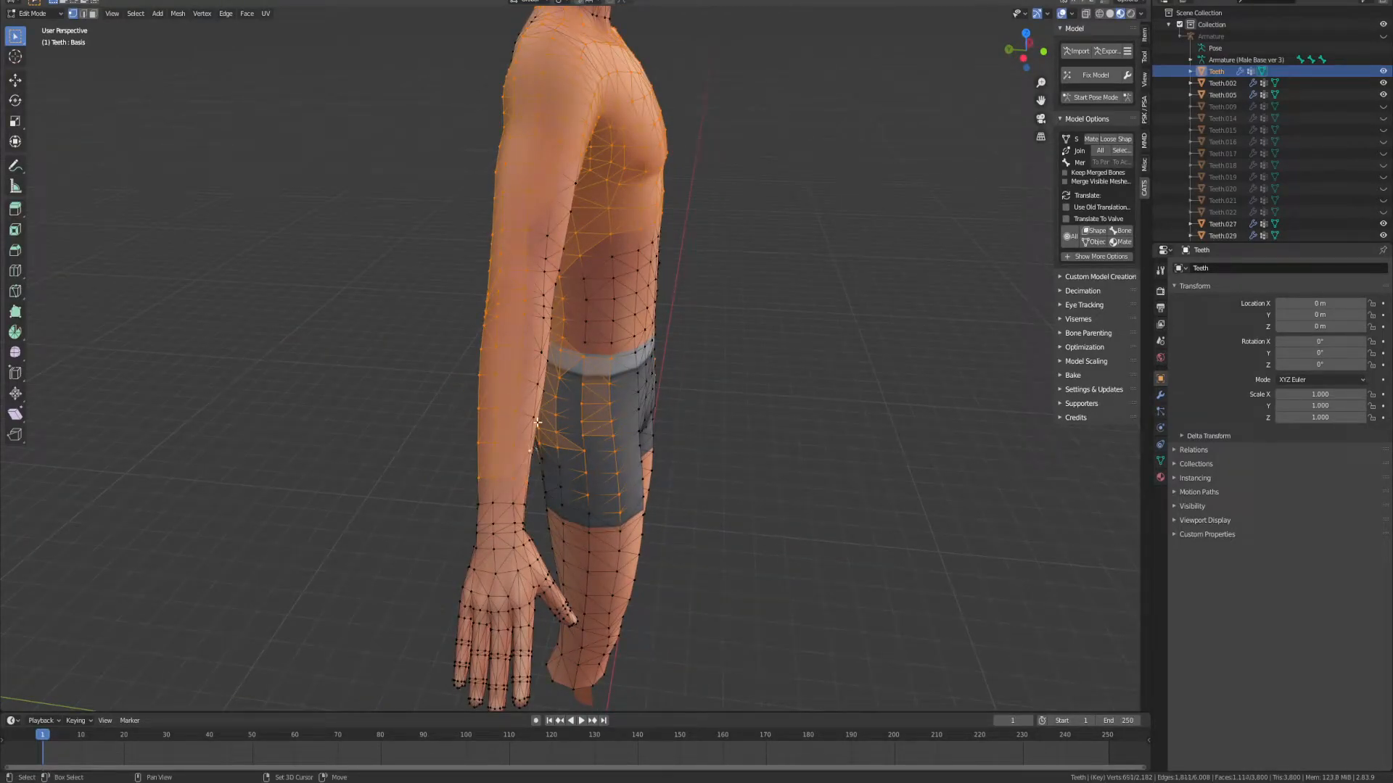
{"action": "left_click_drag", "start_coordinate": [420, 243], "coordinate": [673, 483], "text": "shift"}
{"action": "left_click_drag", "start_coordinate": [487, 171], "coordinate": [788, 380], "text": "shift"}
Step: Add the remaining vertices on the underside of the right forearm, stopping above the hand
{"action": "middle_click_drag", "start_coordinate": [646, 348], "coordinate": [477, 351]}
{"action": "middle_click_drag", "start_coordinate": [698, 442], "coordinate": [820, 367]}
{"action": "left_click", "coordinate": [673, 460], "text": "shift"}
{"action": "left_click_drag", "start_coordinate": [519, 174], "coordinate": [740, 470], "text": "shift"}
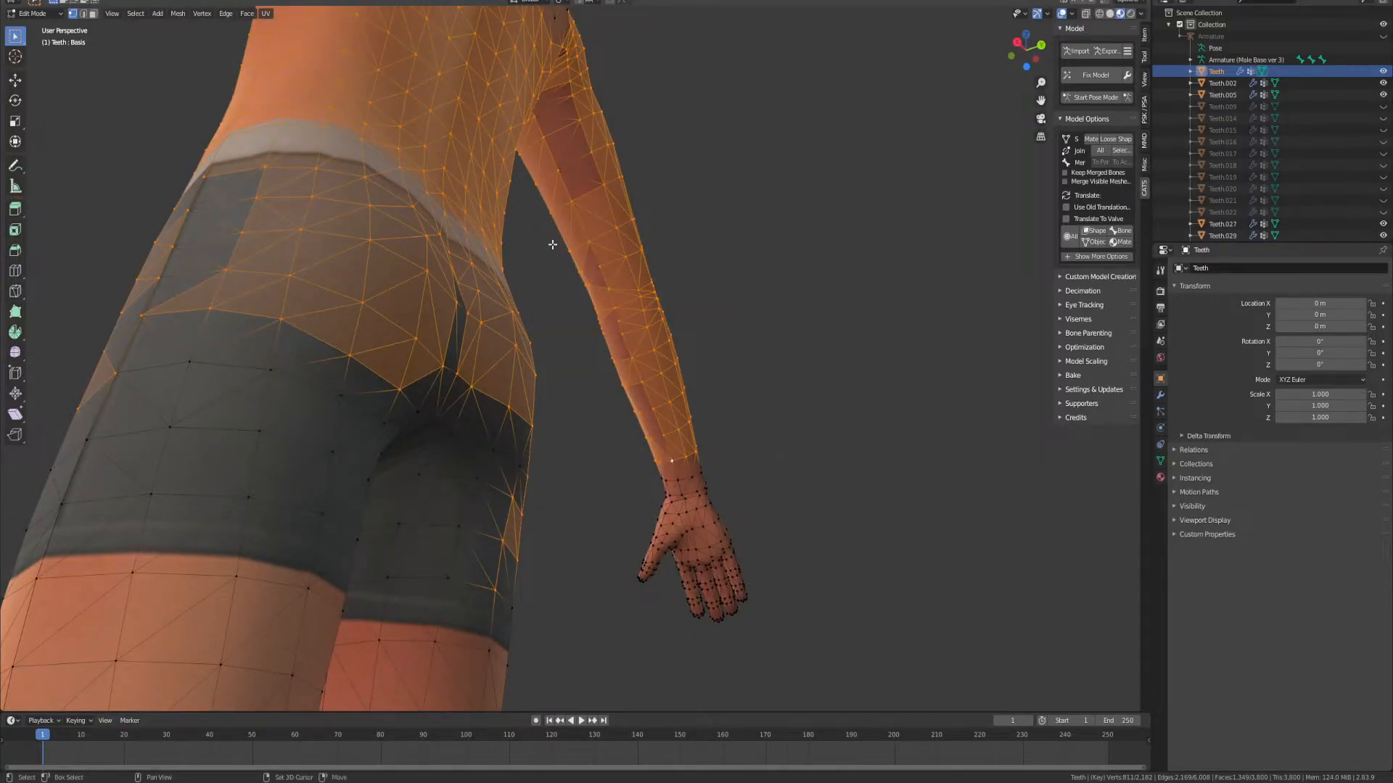
Step: Clean up the edge of the selection at the back of the left wrist by toggling single vertices
{"action": "middle_click_drag", "start_coordinate": [780, 428], "coordinate": [810, 408]}
{"action": "middle_click_drag", "start_coordinate": [458, 428], "coordinate": [612, 276], "text": "shift"}
{"action": "middle_click_drag", "start_coordinate": [593, 464], "coordinate": [584, 303], "text": "shift"}
{"action": "middle_click_drag", "start_coordinate": [485, 317], "coordinate": [460, 341], "text": "shift"}
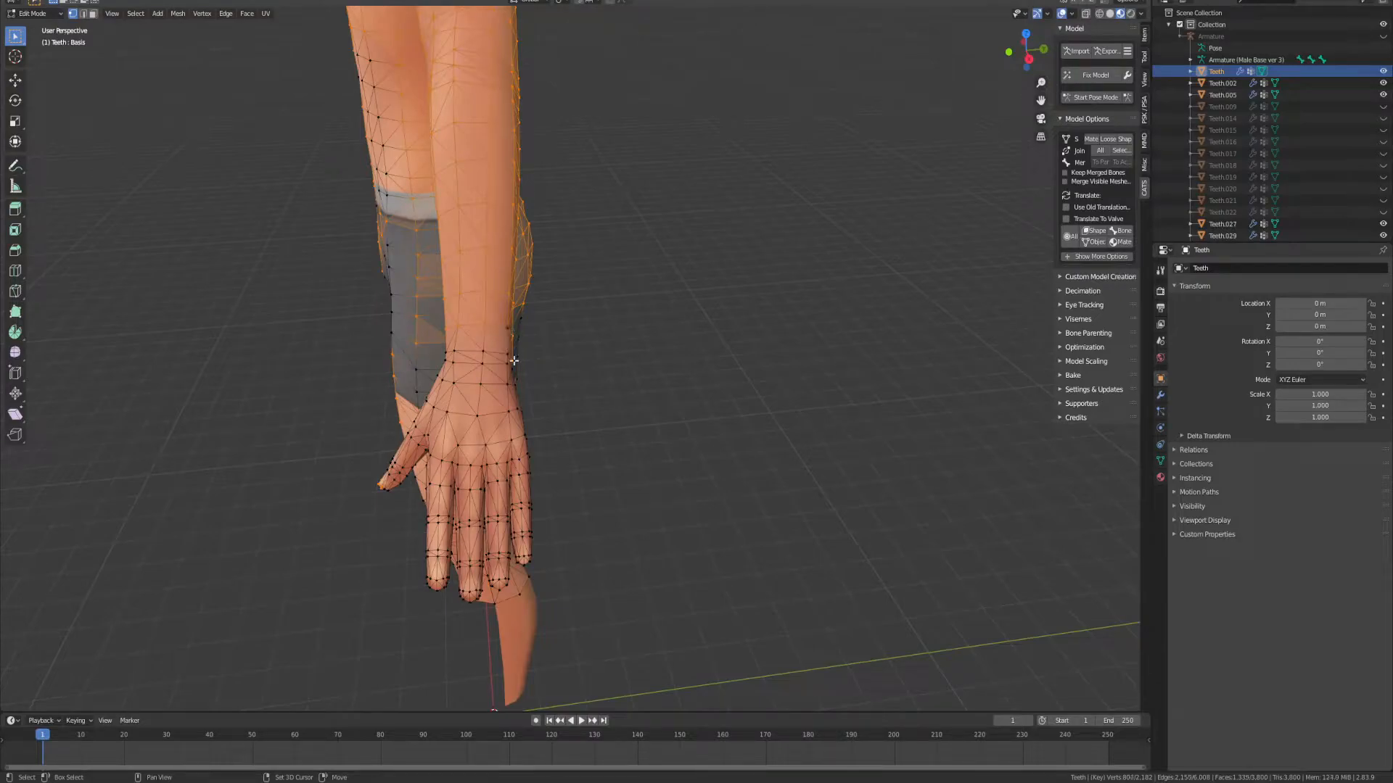
{"action": "middle_click_drag", "start_coordinate": [501, 330], "coordinate": [348, 393]}
{"action": "scroll", "coordinate": [469, 426], "scroll_direction": "up", "scroll_amount": 3}
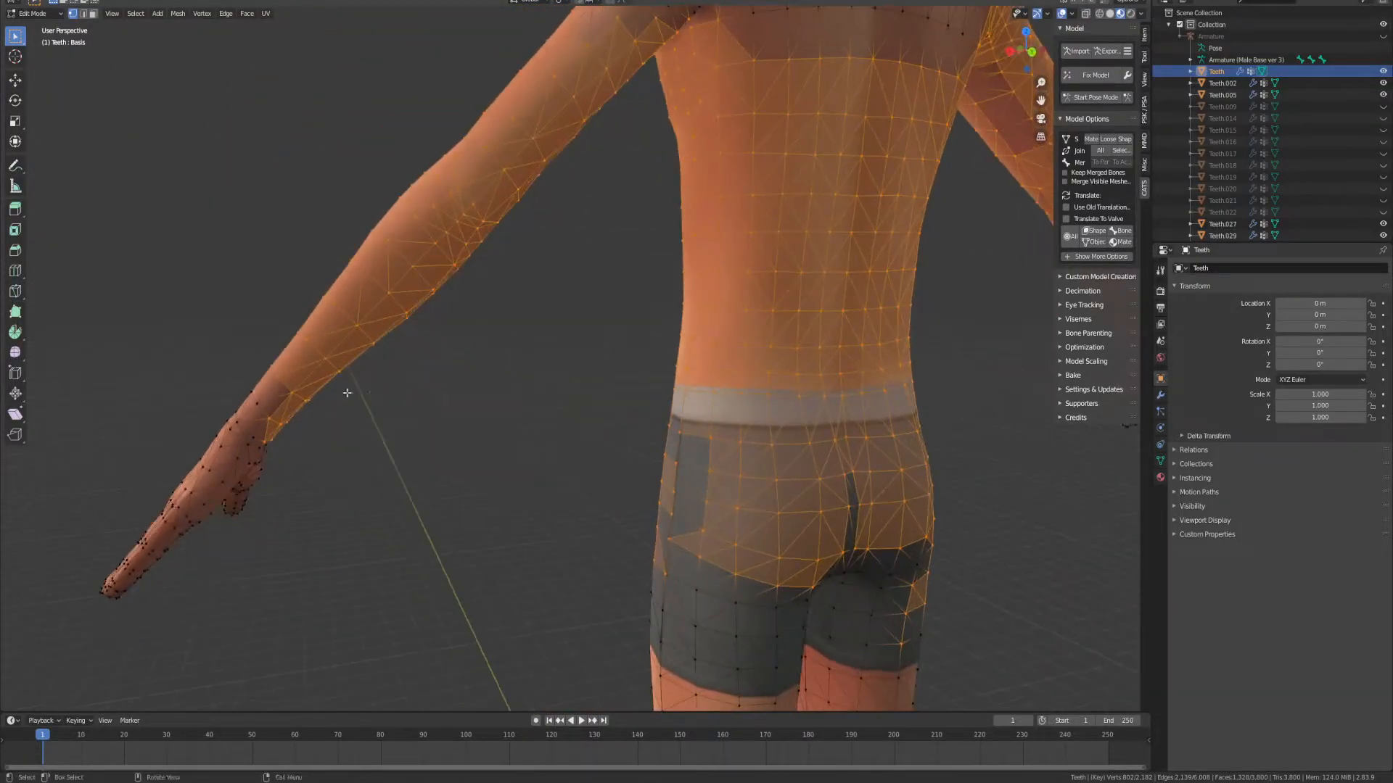
{"action": "left_click", "coordinate": [266, 418], "text": "shift"}
{"action": "left_click", "coordinate": [292, 393], "text": "shift"}
{"action": "left_click", "coordinate": [291, 393], "text": "shift"}
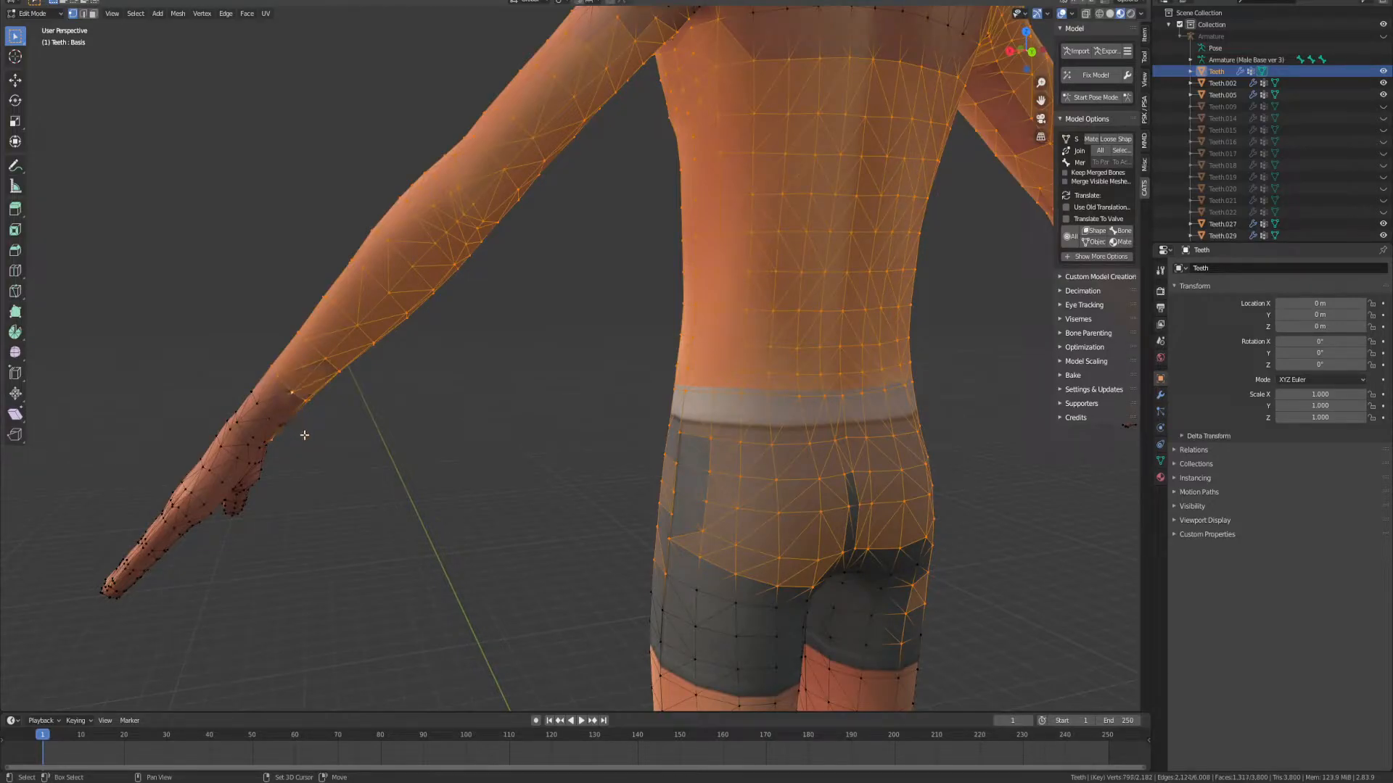
Step: Trim the selection on the palm side of the left wrist so that it ends above the hand
{"action": "middle_click_drag", "start_coordinate": [353, 436], "coordinate": [306, 413]}
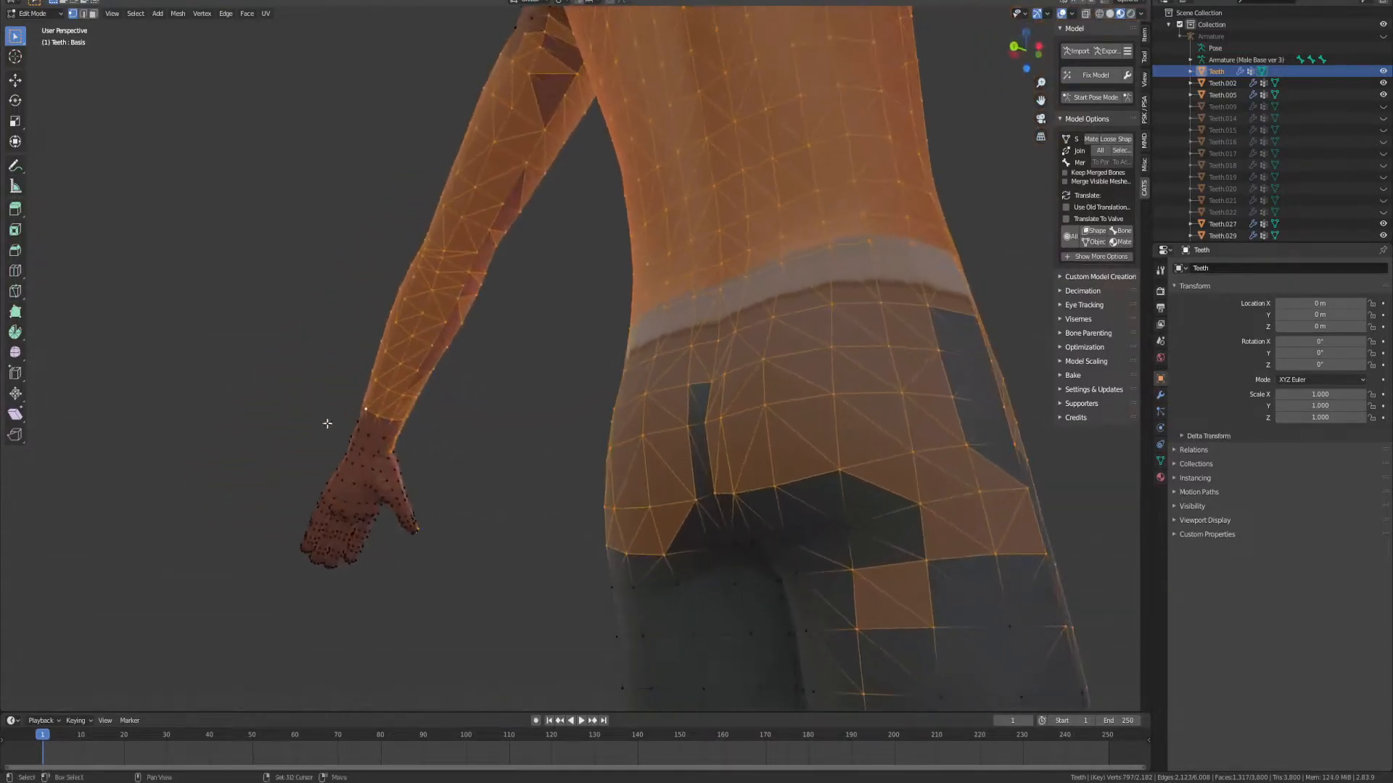
{"action": "middle_click_drag", "start_coordinate": [392, 449], "coordinate": [549, 380]}
{"action": "scroll", "coordinate": [749, 507], "scroll_direction": "up", "scroll_amount": 2}
{"action": "middle_click_drag", "start_coordinate": [731, 664], "coordinate": [664, 610], "text": "shift"}
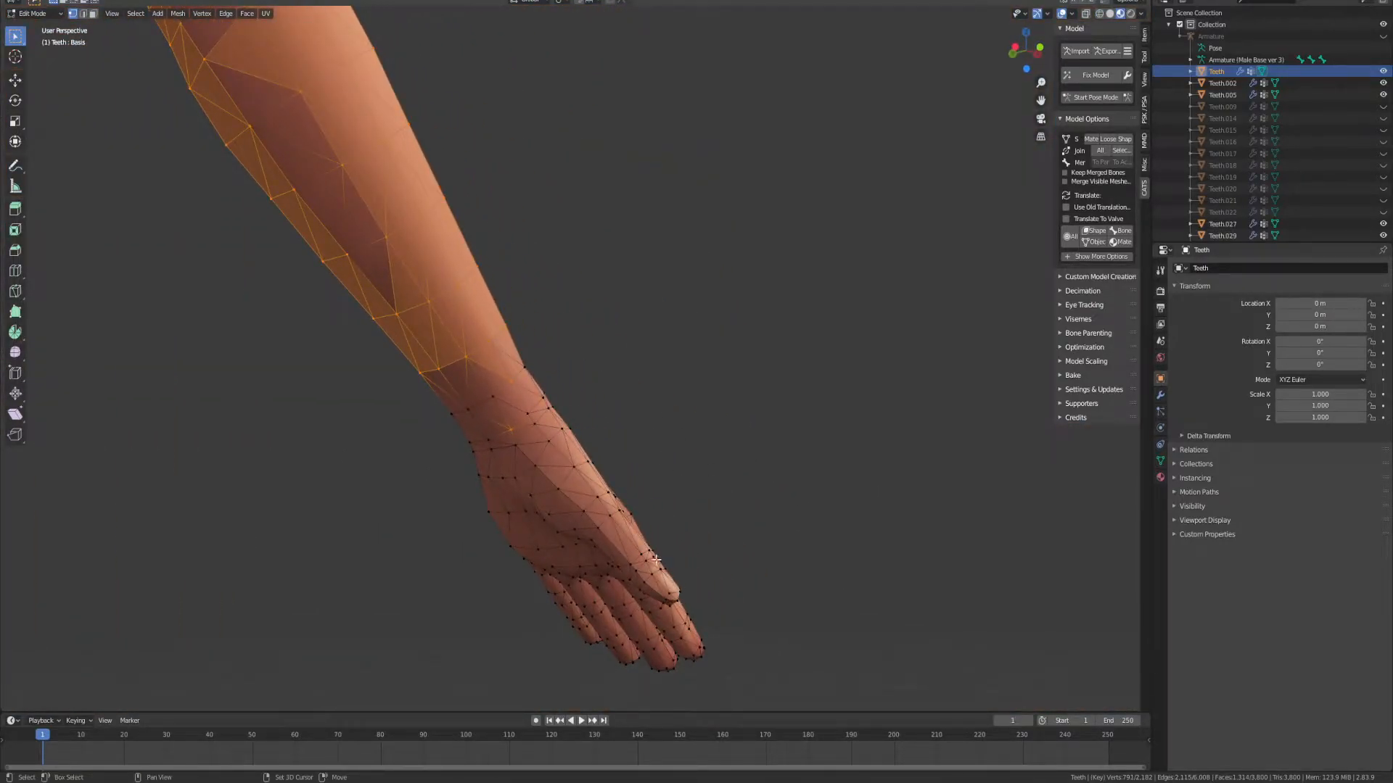
{"action": "middle_click_drag", "start_coordinate": [567, 385], "coordinate": [729, 471]}
{"action": "scroll", "coordinate": [507, 407], "scroll_direction": "down", "scroll_amount": 6}
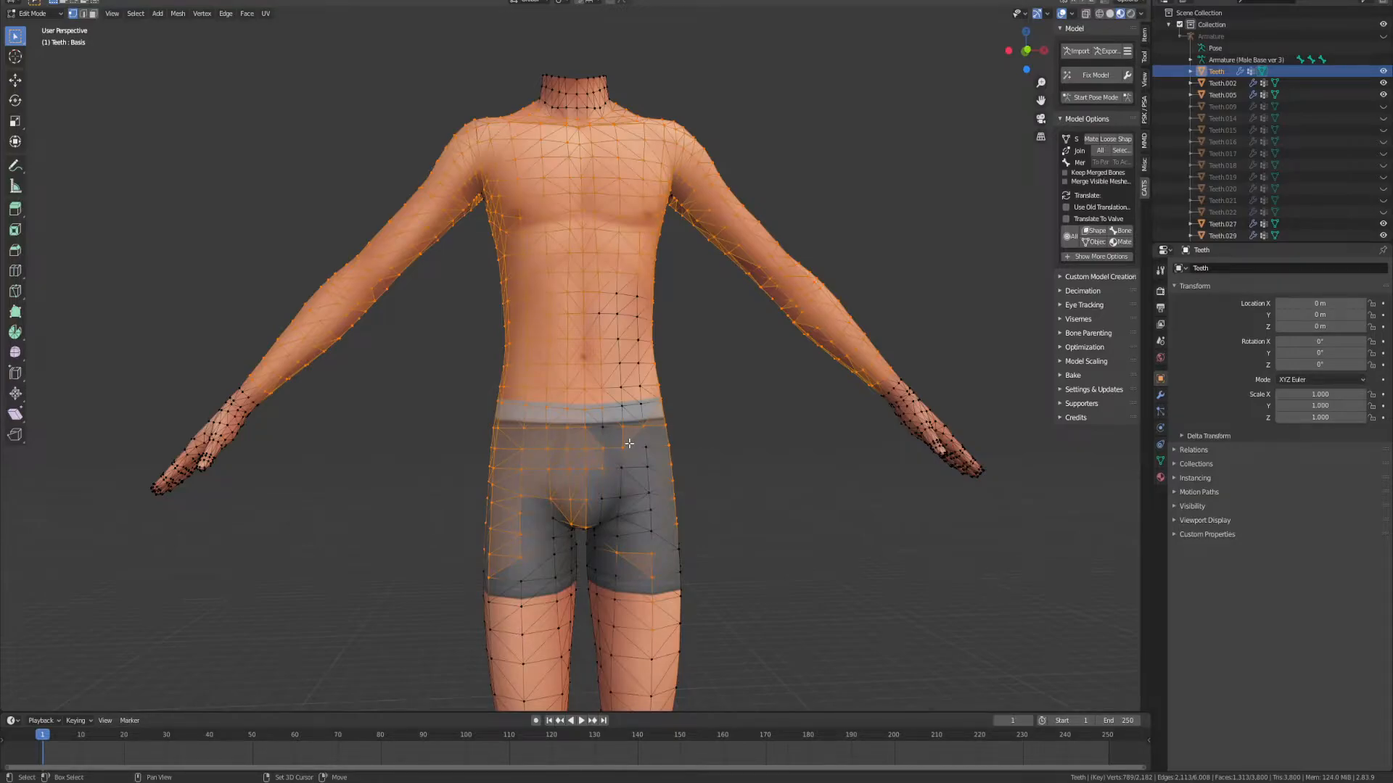
Step: Add the unselected vertices on the front of the abdomen and shorts to the selection
{"action": "scroll", "coordinate": [616, 333], "scroll_direction": "down", "scroll_amount": 6}
{"action": "left_click_drag", "start_coordinate": [525, 374], "coordinate": [639, 530]}
{"action": "scroll", "coordinate": [631, 446], "scroll_direction": "up", "scroll_amount": 5}
{"action": "middle_click_drag", "start_coordinate": [499, 418], "coordinate": [457, 377]}
{"action": "left_click_drag", "start_coordinate": [665, 187], "coordinate": [733, 258]}
Step: Add the remaining upper-back vertices and both legs down to their lower ends to the selection
{"action": "middle_click_drag", "start_coordinate": [552, 267], "coordinate": [769, 319]}
{"action": "left_click_drag", "start_coordinate": [605, 121], "coordinate": [670, 261], "text": "shift"}
{"action": "middle_click_drag", "start_coordinate": [404, 142], "coordinate": [410, 148], "text": "shift"}
{"action": "left_click_drag", "start_coordinate": [377, 152], "coordinate": [710, 291], "text": "shift"}
{"action": "middle_click_drag", "start_coordinate": [586, 164], "coordinate": [530, 174]}
{"action": "scroll", "coordinate": [547, 273], "scroll_direction": "down", "scroll_amount": 3}
{"action": "left_click_drag", "start_coordinate": [494, 374], "coordinate": [673, 698], "text": "shift"}
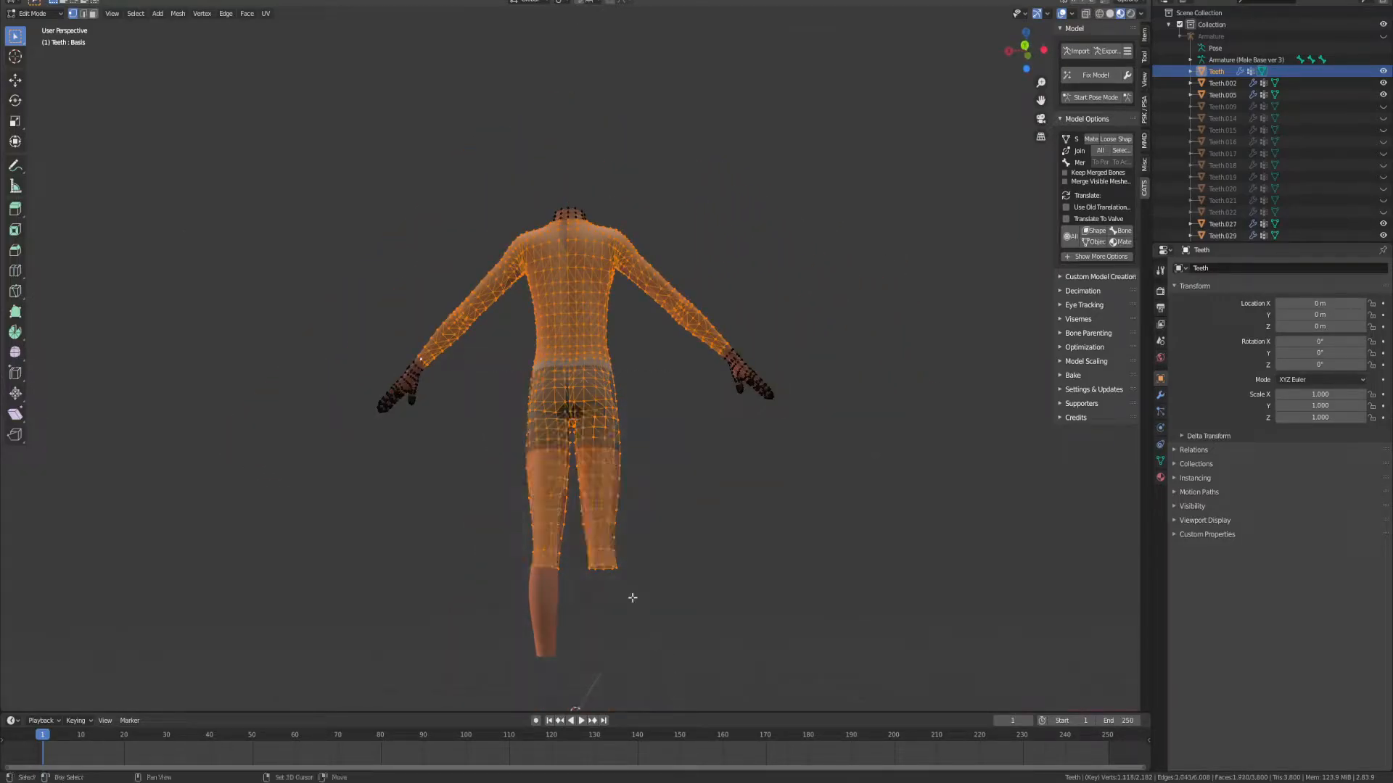
Step: Delete the selected torso, arm and leg vertices, keeping the neck and hands
{"action": "scroll", "coordinate": [657, 535], "scroll_direction": "up", "scroll_amount": 6}
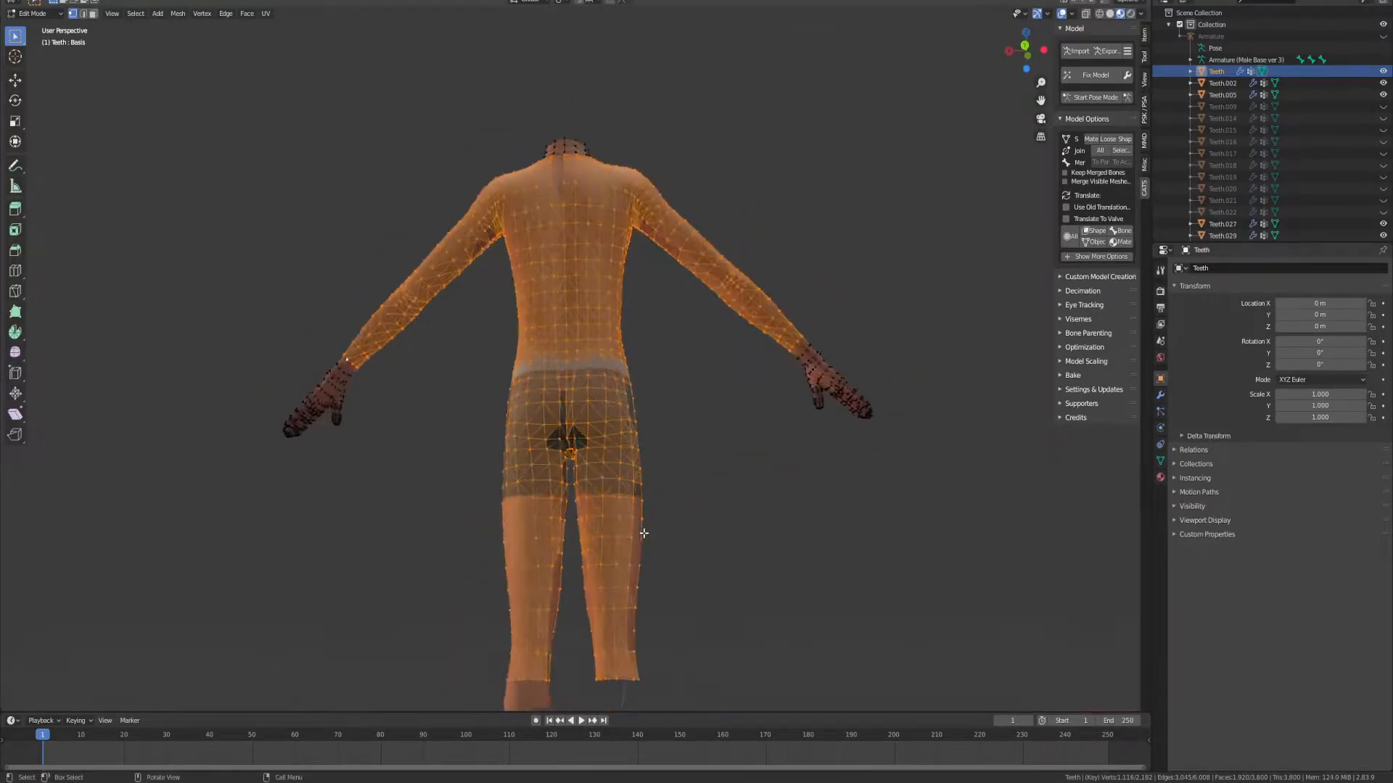
{"action": "middle_click_drag", "start_coordinate": [638, 537], "coordinate": [803, 544]}
{"action": "scroll", "coordinate": [719, 558], "scroll_direction": "down", "scroll_amount": 2}
{"action": "scroll", "coordinate": [658, 570], "scroll_direction": "up", "scroll_amount": 5}
{"action": "middle_click_drag", "start_coordinate": [658, 570], "coordinate": [519, 545]}
{"action": "scroll", "coordinate": [616, 551], "scroll_direction": "down", "scroll_amount": 6}
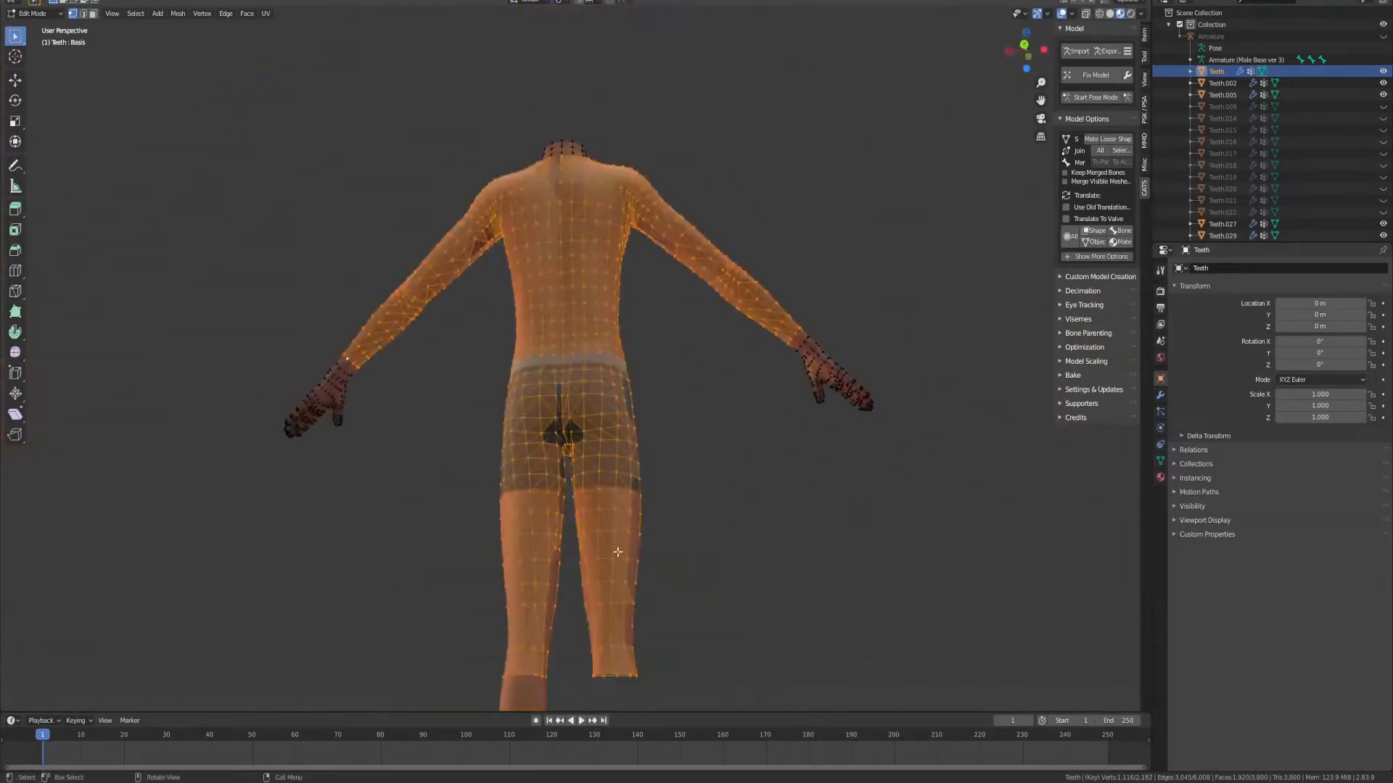
{"action": "scroll", "coordinate": [618, 550], "scroll_direction": "up", "scroll_amount": 2}
{"action": "middle_click_drag", "start_coordinate": [618, 551], "coordinate": [623, 603]}
{"action": "scroll", "coordinate": [601, 511], "scroll_direction": "up", "scroll_amount": 2}
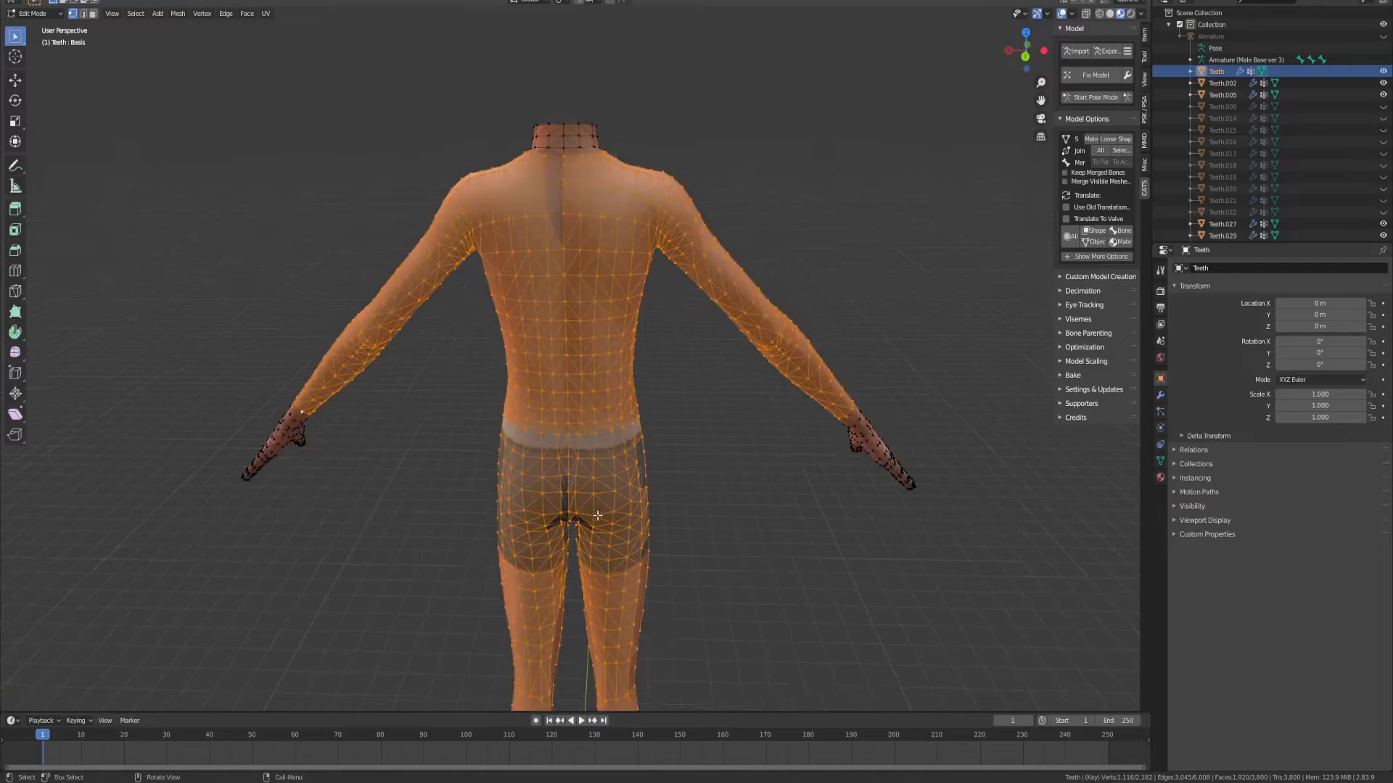
{"action": "key", "text": "x"}
{"action": "left_click", "coordinate": [595, 516]}
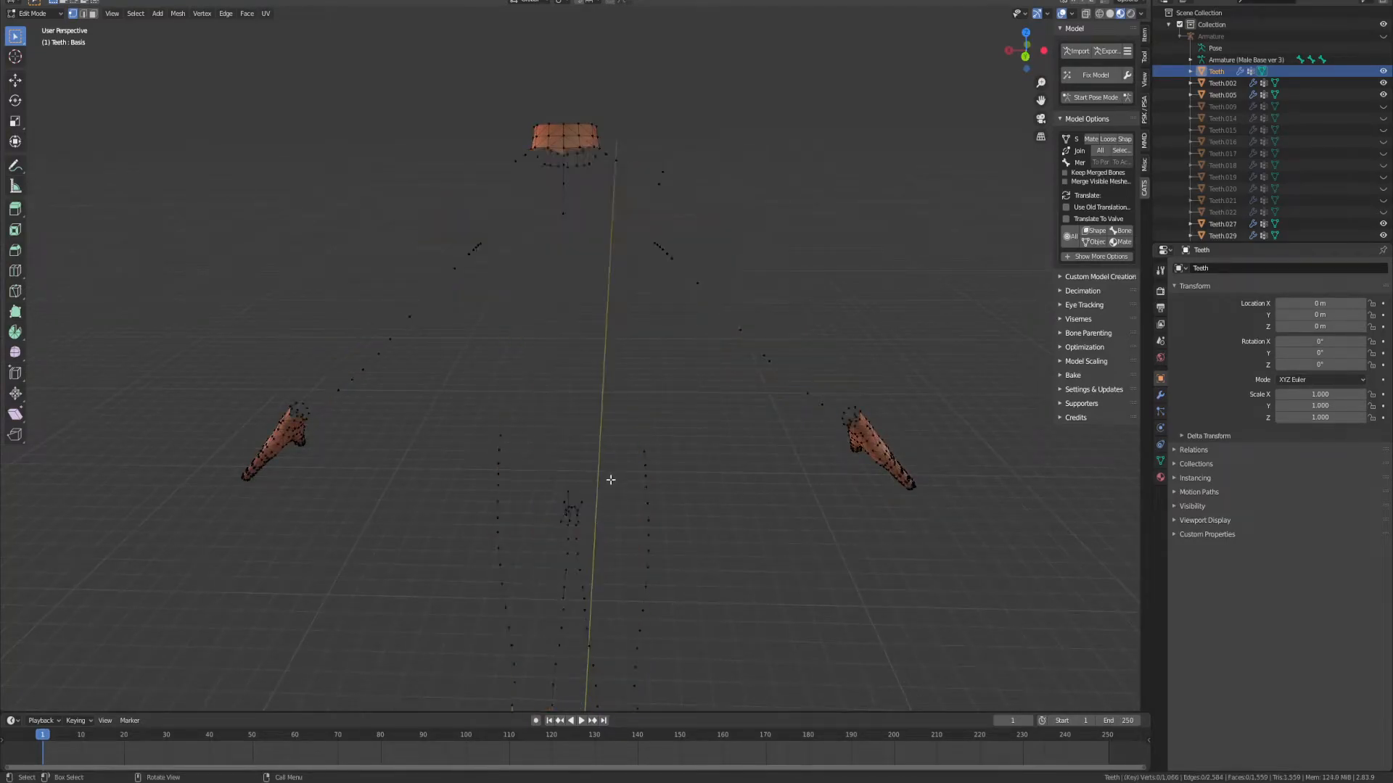
Step: Box-select the leftover loose vertices along the former arms, torso and legs
{"action": "middle_click_drag", "start_coordinate": [392, 348], "coordinate": [454, 341]}
{"action": "left_click_drag", "start_coordinate": [326, 218], "coordinate": [762, 703]}
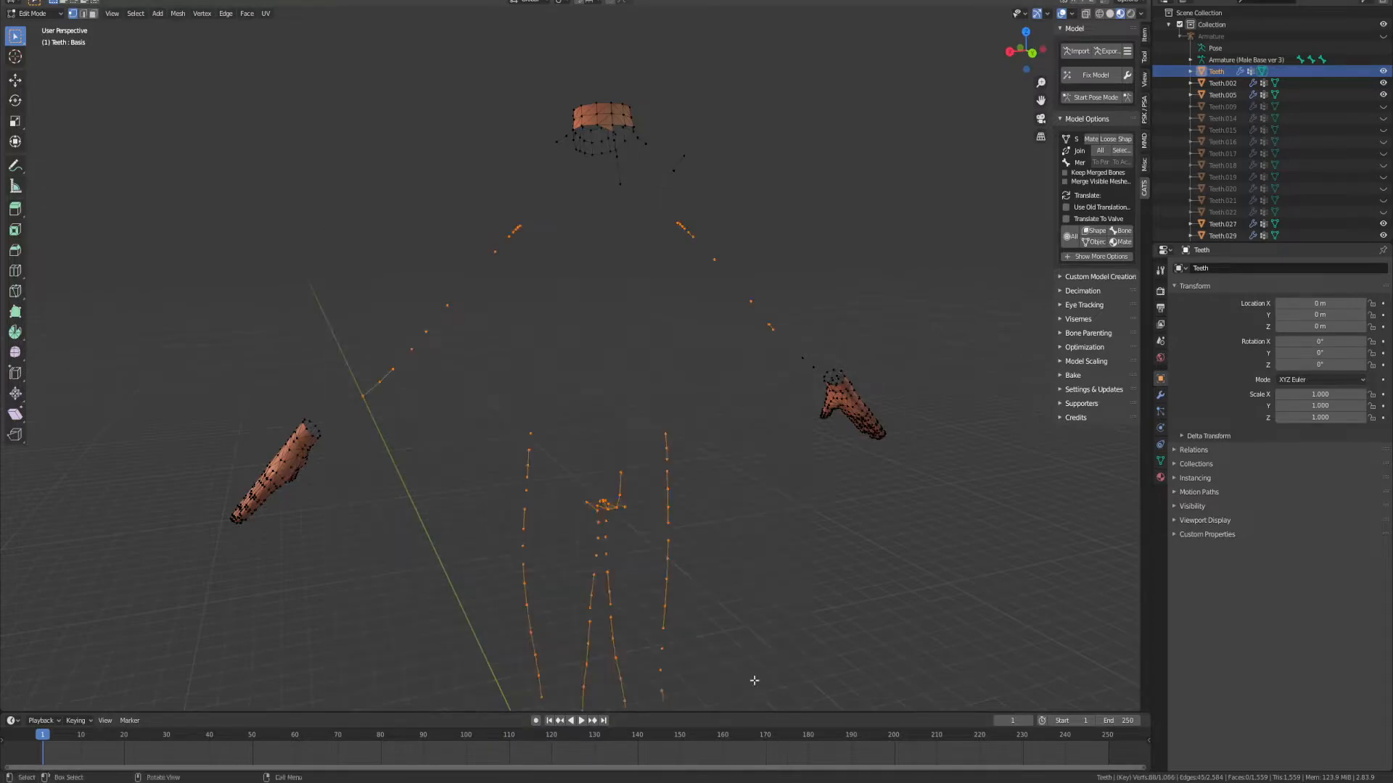
{"action": "middle_click_drag", "start_coordinate": [746, 285], "coordinate": [726, 293]}
{"action": "scroll", "coordinate": [726, 293], "scroll_direction": "down", "scroll_amount": 2}
{"action": "left_click_drag", "start_coordinate": [698, 389], "coordinate": [744, 307]}
{"action": "left_click_drag", "start_coordinate": [663, 194], "coordinate": [622, 277]}
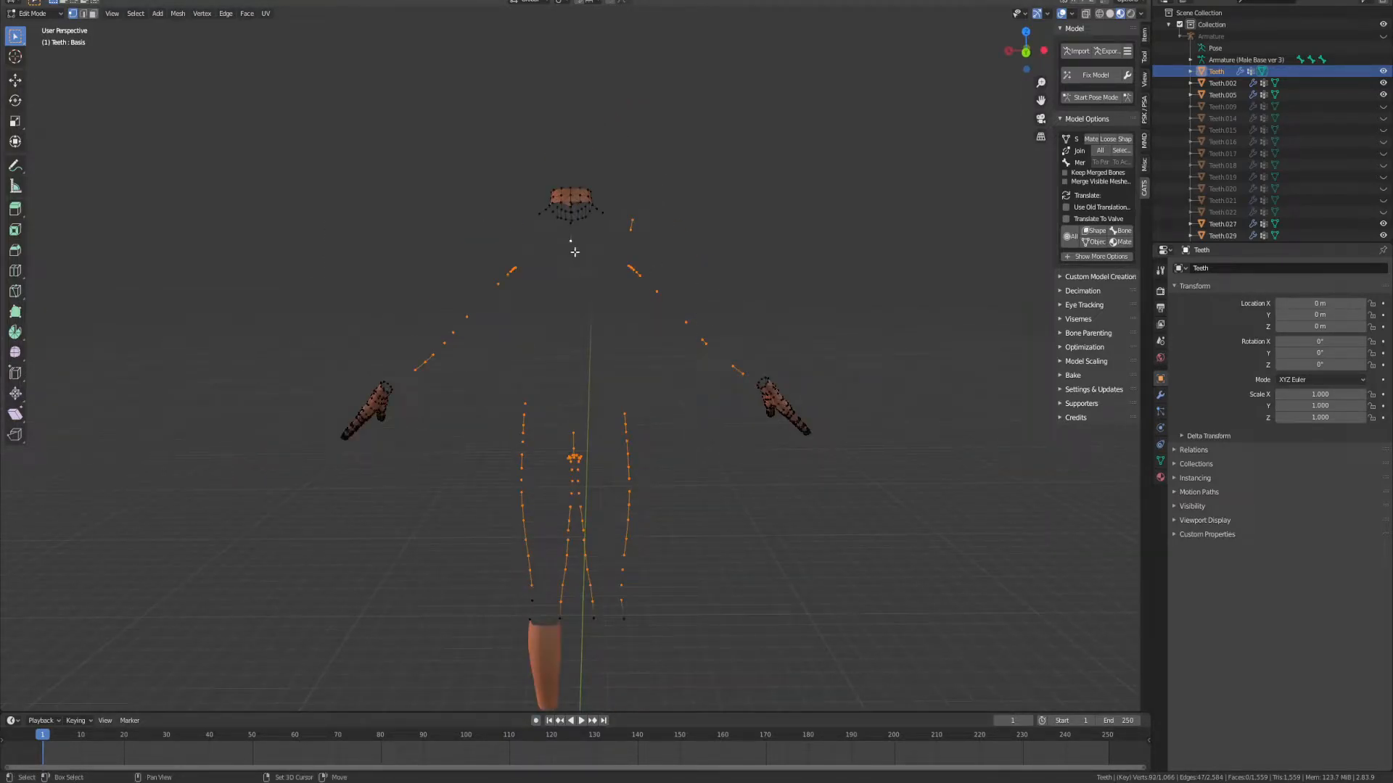
{"action": "left_click_drag", "start_coordinate": [473, 450], "coordinate": [747, 713]}
Step: Add the stray vertices beneath the neck to the selection and delete all the selected leftovers
{"action": "middle_click_drag", "start_coordinate": [678, 591], "coordinate": [645, 283]}
{"action": "scroll", "coordinate": [594, 372], "scroll_direction": "up", "scroll_amount": 8}
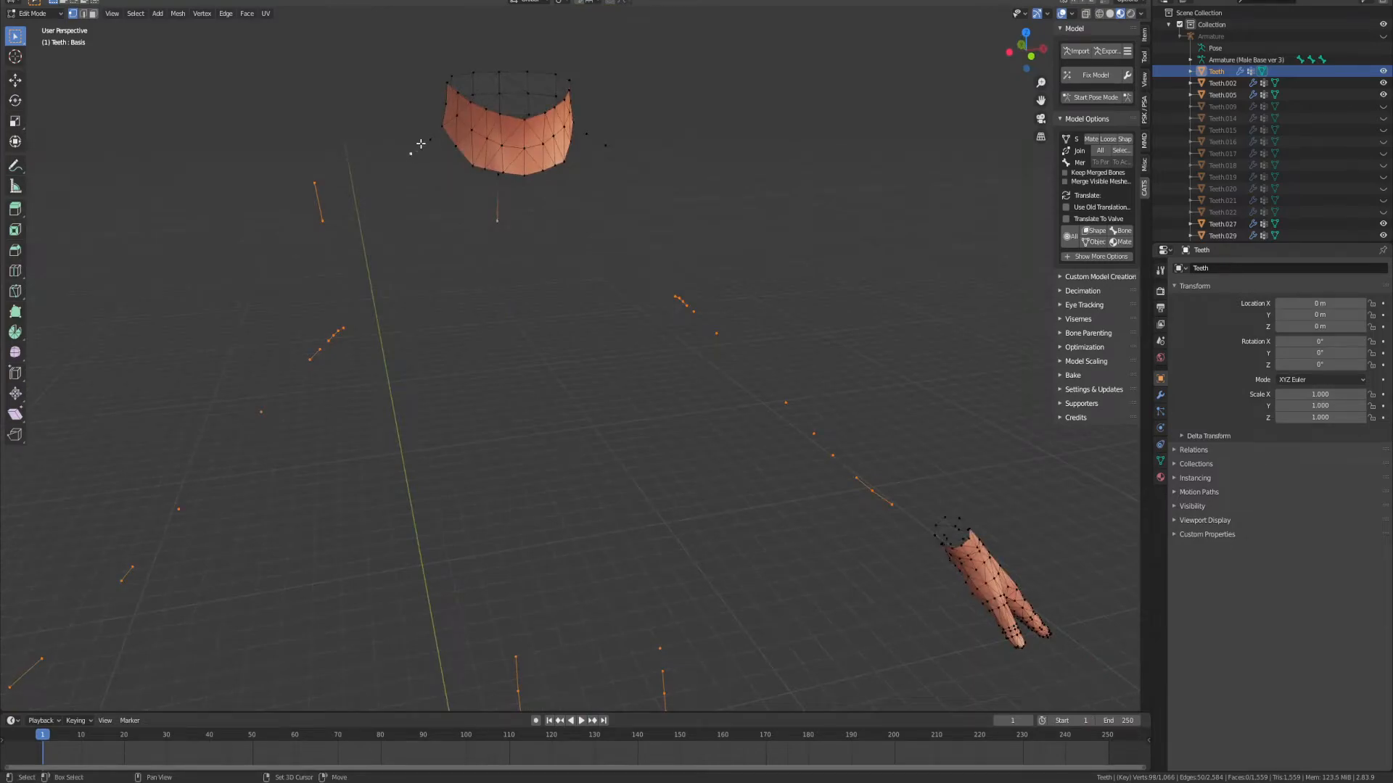
{"action": "middle_click_drag", "start_coordinate": [706, 246], "coordinate": [703, 333]}
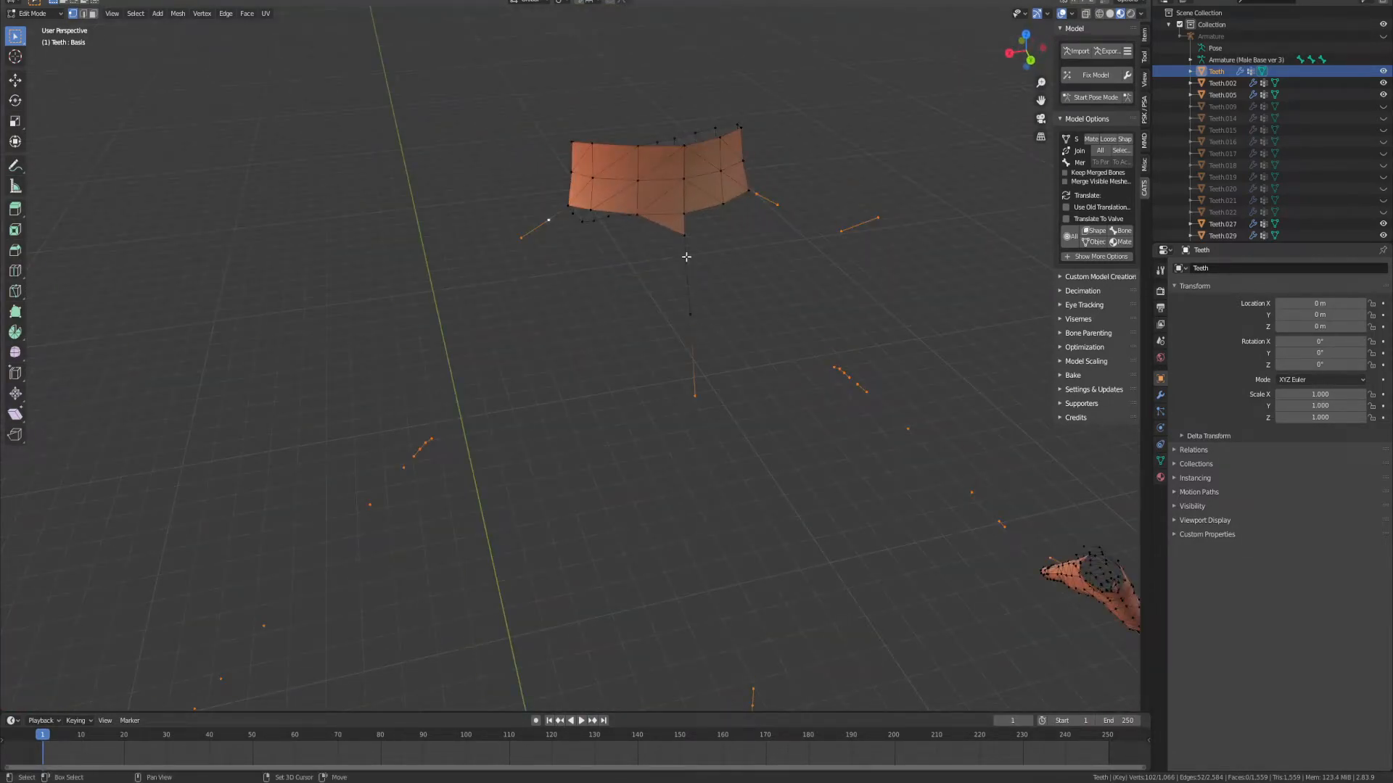
{"action": "middle_click_drag", "start_coordinate": [601, 376], "coordinate": [648, 383]}
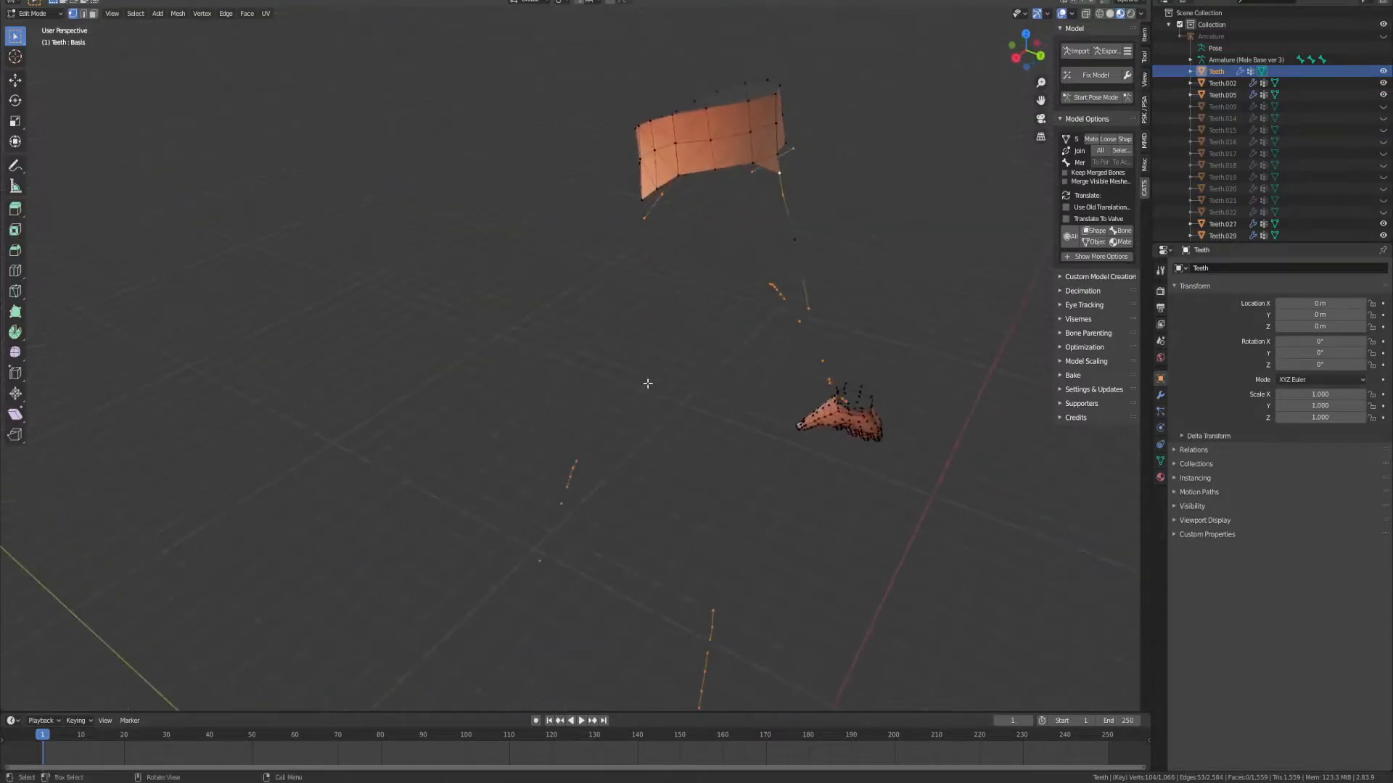
{"action": "key", "text": "x"}
{"action": "left_click", "coordinate": [648, 384]}
Step: Box-select the isolated stray vertices scattered between the neck and the hands, adding each group to the selection
{"action": "middle_click_drag", "start_coordinate": [728, 364], "coordinate": [821, 322]}
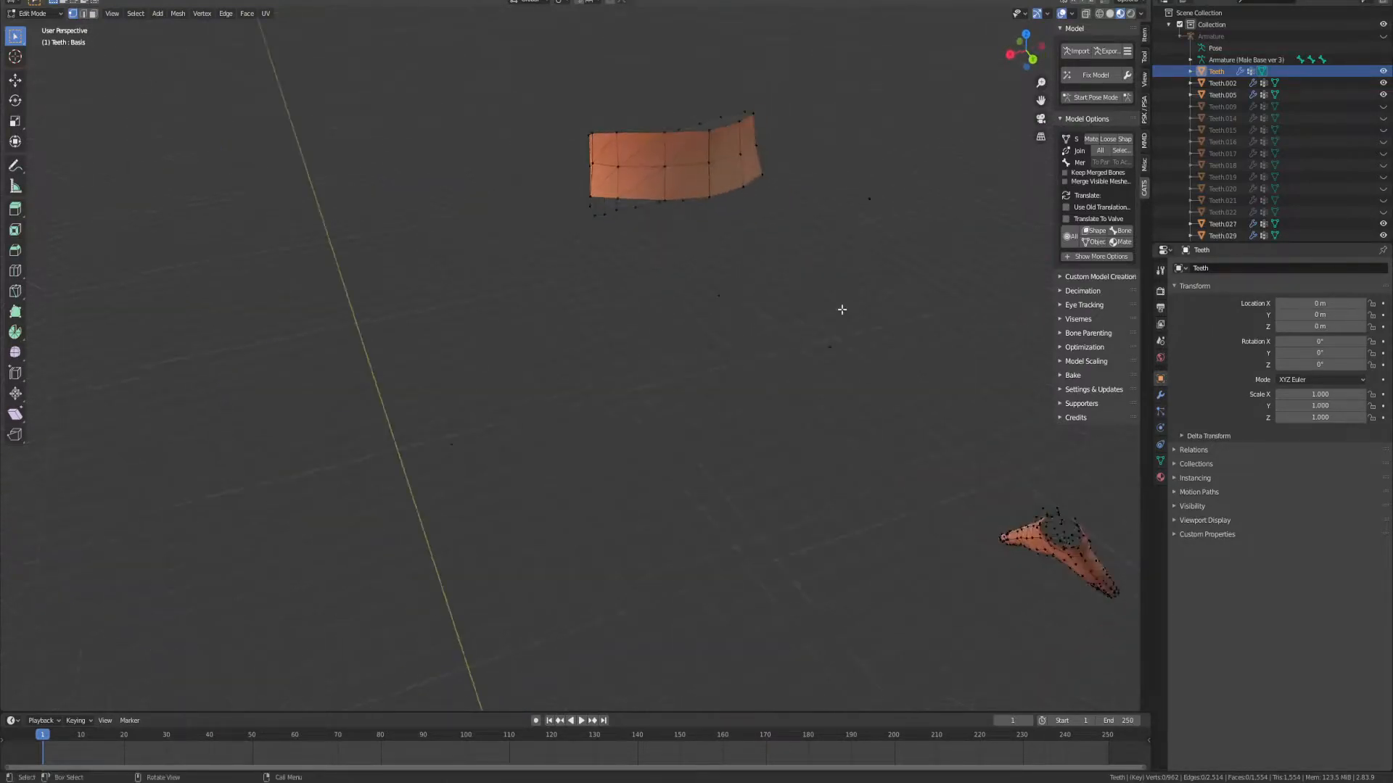
{"action": "left_click_drag", "start_coordinate": [806, 299], "coordinate": [881, 370], "text": "shift"}
{"action": "left_click_drag", "start_coordinate": [687, 275], "coordinate": [765, 335], "text": "shift"}
{"action": "left_click_drag", "start_coordinate": [442, 423], "coordinate": [575, 512], "text": "shift"}
{"action": "middle_click_drag", "start_coordinate": [815, 449], "coordinate": [582, 427]}
{"action": "left_click_drag", "start_coordinate": [557, 452], "coordinate": [701, 633], "text": "shift"}
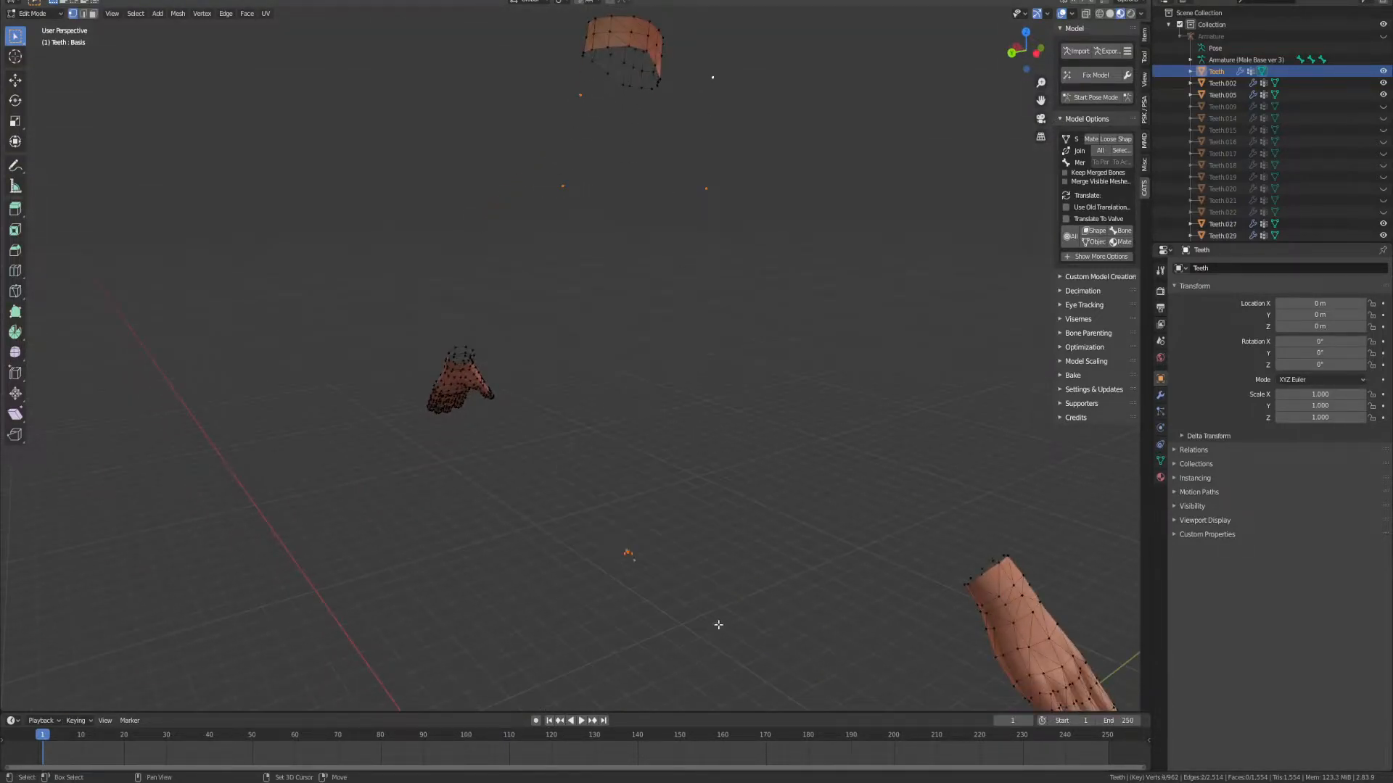
Step: Box-select the stray vertices floating below the neck and delete them
{"action": "middle_click_drag", "start_coordinate": [764, 281], "coordinate": [581, 460]}
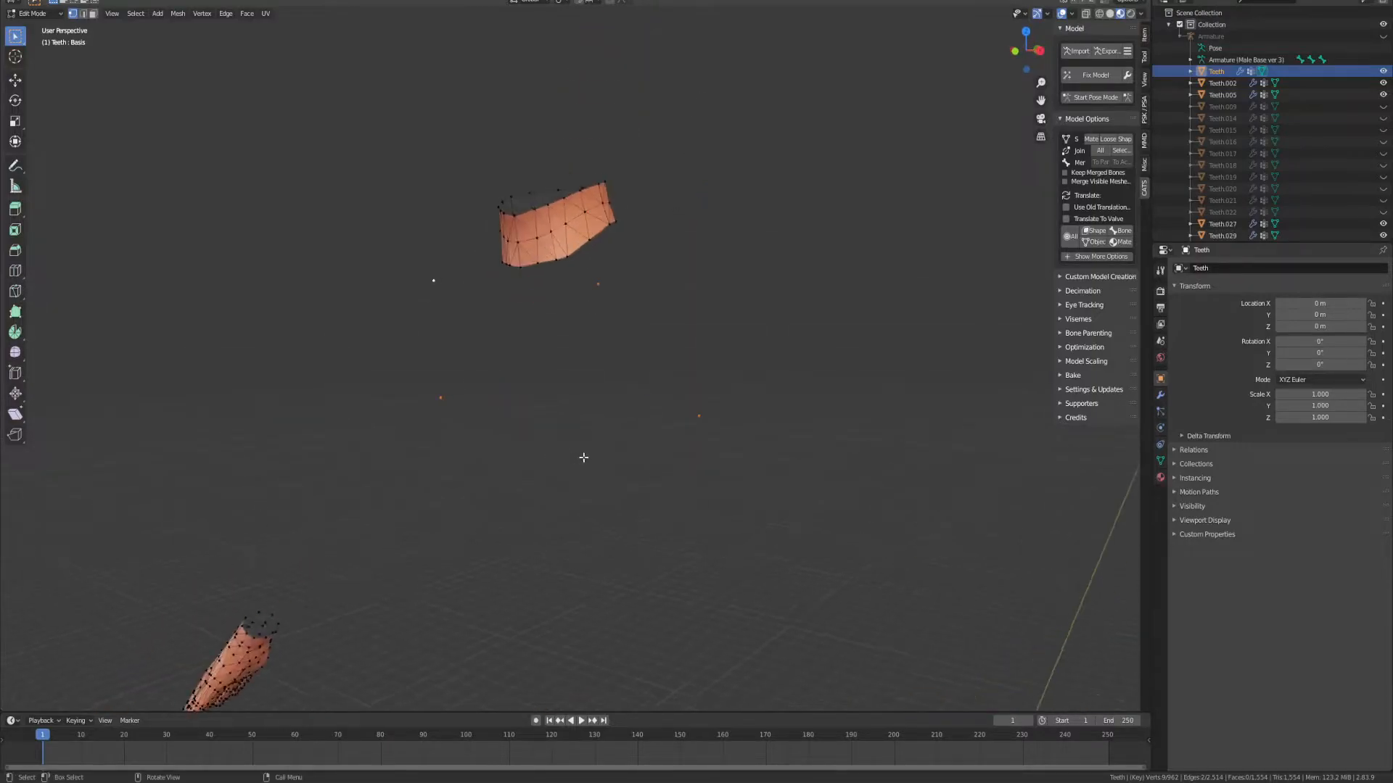
{"action": "key", "text": "alt+a"}
{"action": "left_click_drag", "start_coordinate": [395, 376], "coordinate": [841, 520]}
{"action": "key", "text": "x"}
{"action": "left_click", "coordinate": [842, 528]}
Step: Leave mesh editing and delete the Teeth.002 and Teeth.005 objects
{"action": "scroll", "coordinate": [780, 510], "scroll_direction": "down", "scroll_amount": 5}
{"action": "middle_click_drag", "start_coordinate": [691, 550], "coordinate": [459, 606]}
{"action": "key", "text": "Tab"}
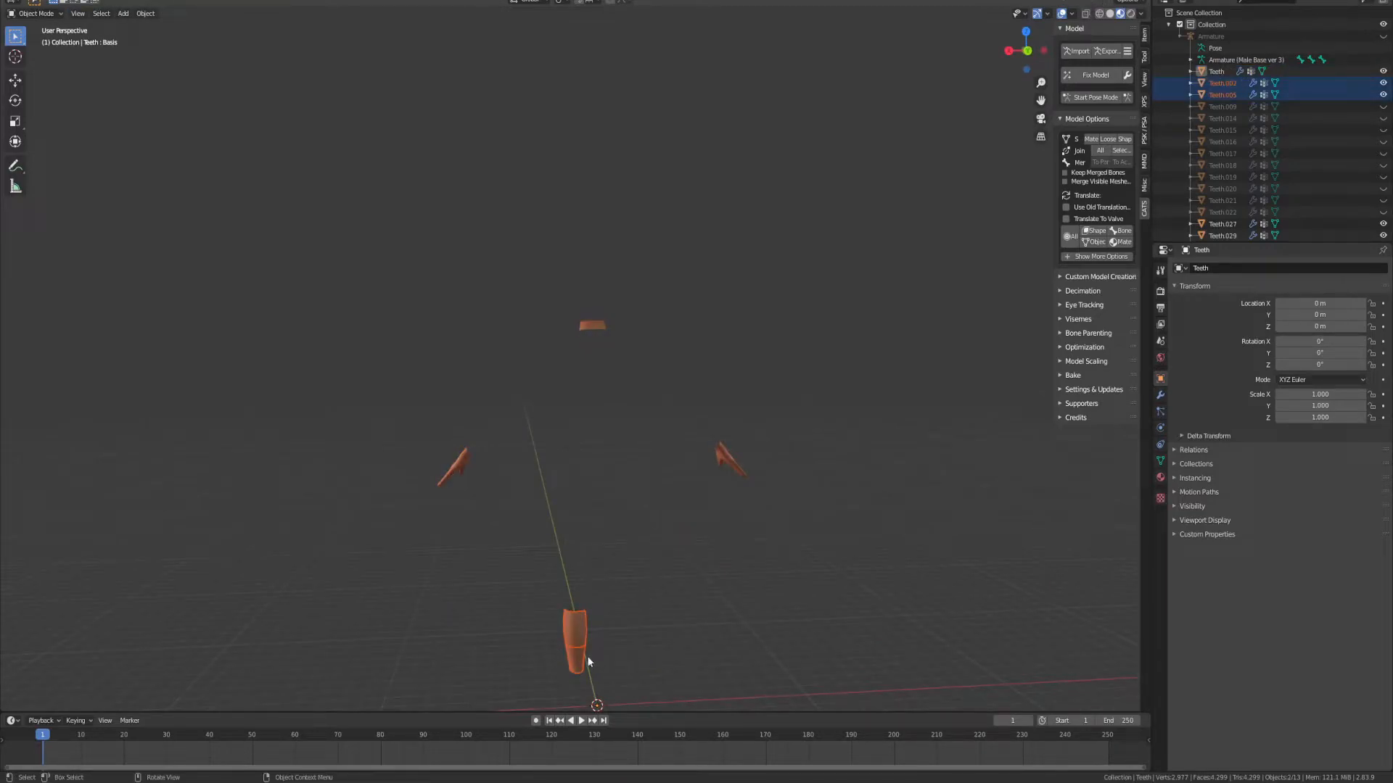
{"action": "key", "text": "Delete"}
Step: Select the Teeth mesh with the neck and hands and hide it
{"action": "middle_click_drag", "start_coordinate": [568, 691], "coordinate": [715, 590]}
{"action": "left_click", "coordinate": [661, 441]}
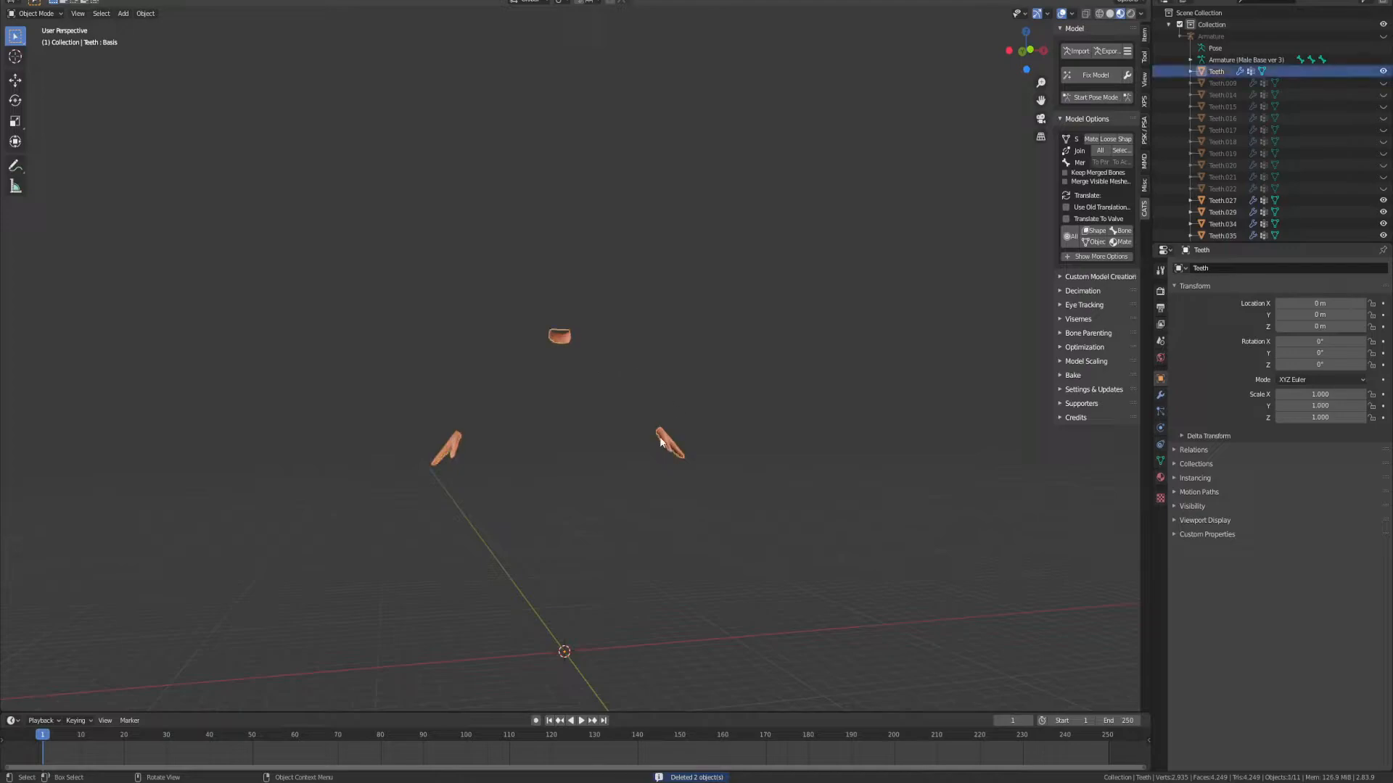
{"action": "scroll", "coordinate": [671, 366], "scroll_direction": "up", "scroll_amount": 1}
{"action": "left_click", "coordinate": [1382, 71]}
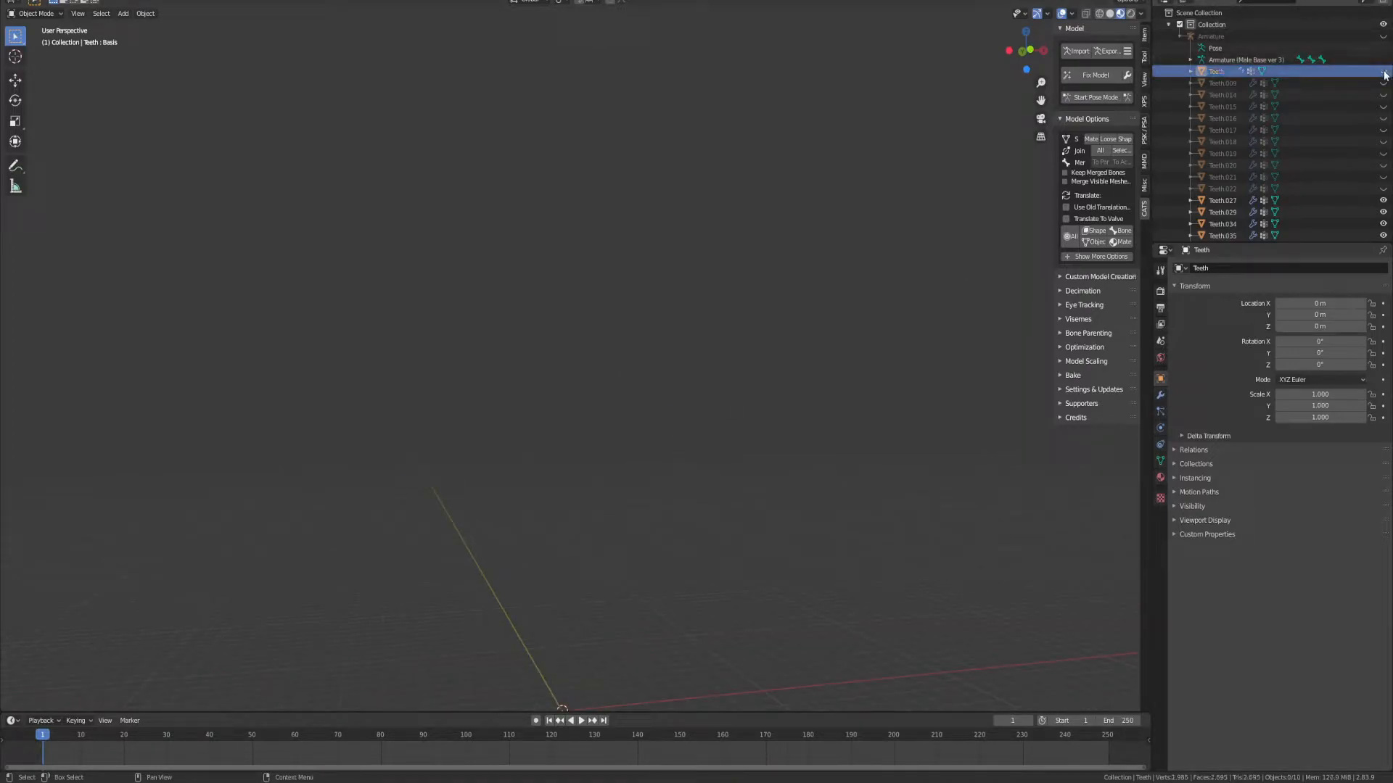
Step: Select Teeth.027 and the other small leftover mesh fragments around the scene origin
{"action": "left_click", "coordinate": [1223, 201]}
{"action": "scroll", "coordinate": [641, 416], "scroll_direction": "down", "scroll_amount": 5}
{"action": "scroll", "coordinate": [661, 431], "scroll_direction": "up", "scroll_amount": 5}
{"action": "middle_click_drag", "start_coordinate": [600, 563], "coordinate": [647, 294], "text": "shift"}
{"action": "scroll", "coordinate": [651, 399], "scroll_direction": "up", "scroll_amount": 5}
{"action": "middle_click_drag", "start_coordinate": [651, 398], "coordinate": [689, 377]}
{"action": "scroll", "coordinate": [793, 471], "scroll_direction": "up", "scroll_amount": 4}
{"action": "middle_click_drag", "start_coordinate": [793, 471], "coordinate": [740, 146], "text": "shift"}
{"action": "left_click_drag", "start_coordinate": [559, 166], "coordinate": [864, 378]}
{"action": "middle_click_drag", "start_coordinate": [948, 553], "coordinate": [900, 470]}
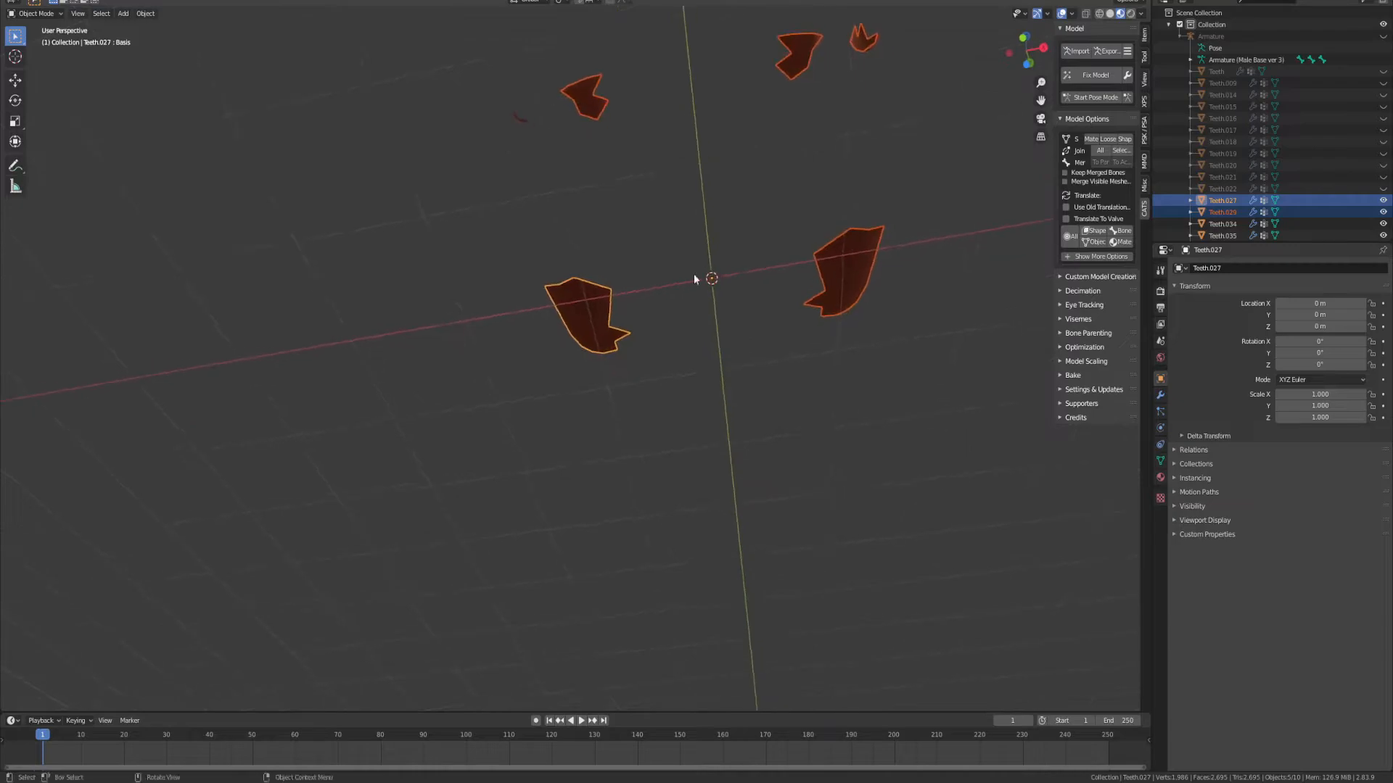
{"action": "left_click_drag", "start_coordinate": [513, 90], "coordinate": [552, 135], "text": "shift"}
Step: Add Teeth.046 and Teeth.047 to the selected fragments and delete them all
{"action": "middle_click_drag", "start_coordinate": [747, 221], "coordinate": [817, 259]}
{"action": "scroll", "coordinate": [1239, 141], "scroll_direction": "down", "scroll_amount": 3}
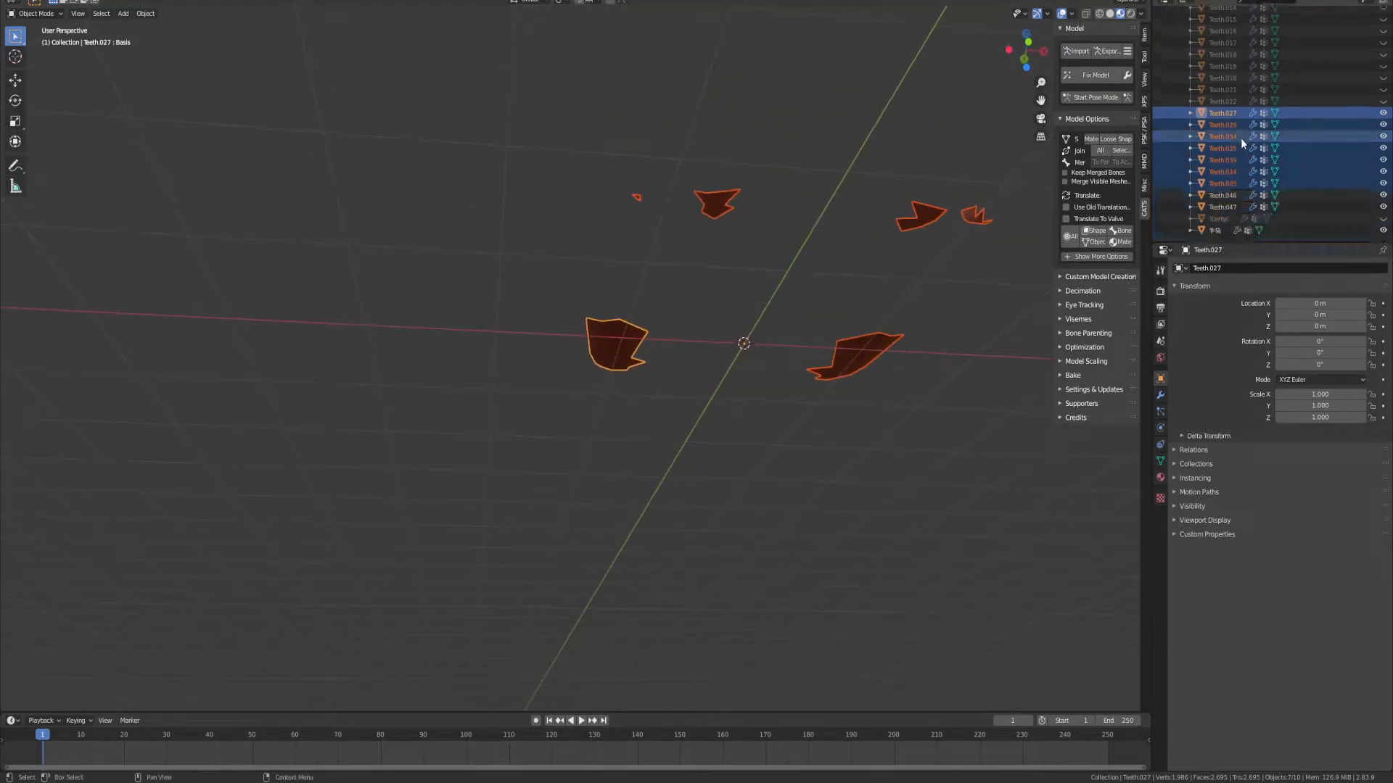
{"action": "left_click", "coordinate": [1226, 194], "text": "shift"}
{"action": "left_click", "coordinate": [1226, 206], "text": "shift"}
{"action": "scroll", "coordinate": [934, 199], "scroll_direction": "up", "scroll_amount": 8}
{"action": "scroll", "coordinate": [879, 181], "scroll_direction": "down", "scroll_amount": 13}
{"action": "middle_click_drag", "start_coordinate": [880, 183], "coordinate": [713, 241]}
{"action": "scroll", "coordinate": [705, 253], "scroll_direction": "up", "scroll_amount": 7}
{"action": "middle_click_drag", "start_coordinate": [785, 208], "coordinate": [687, 337], "text": "shift"}
{"action": "scroll", "coordinate": [688, 336], "scroll_direction": "down", "scroll_amount": 2}
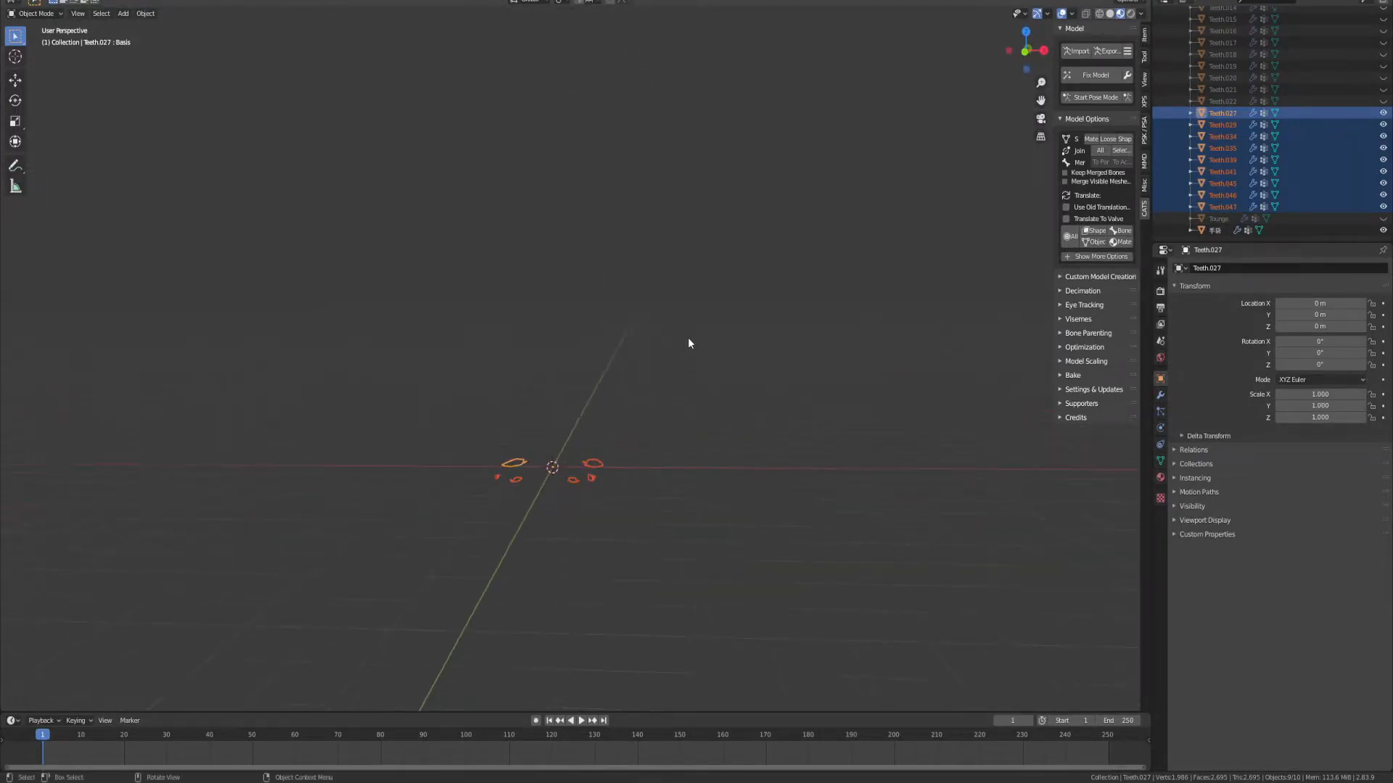
{"action": "key", "text": "Delete"}
{"action": "scroll", "coordinate": [1367, 218], "scroll_direction": "up", "scroll_amount": 5}
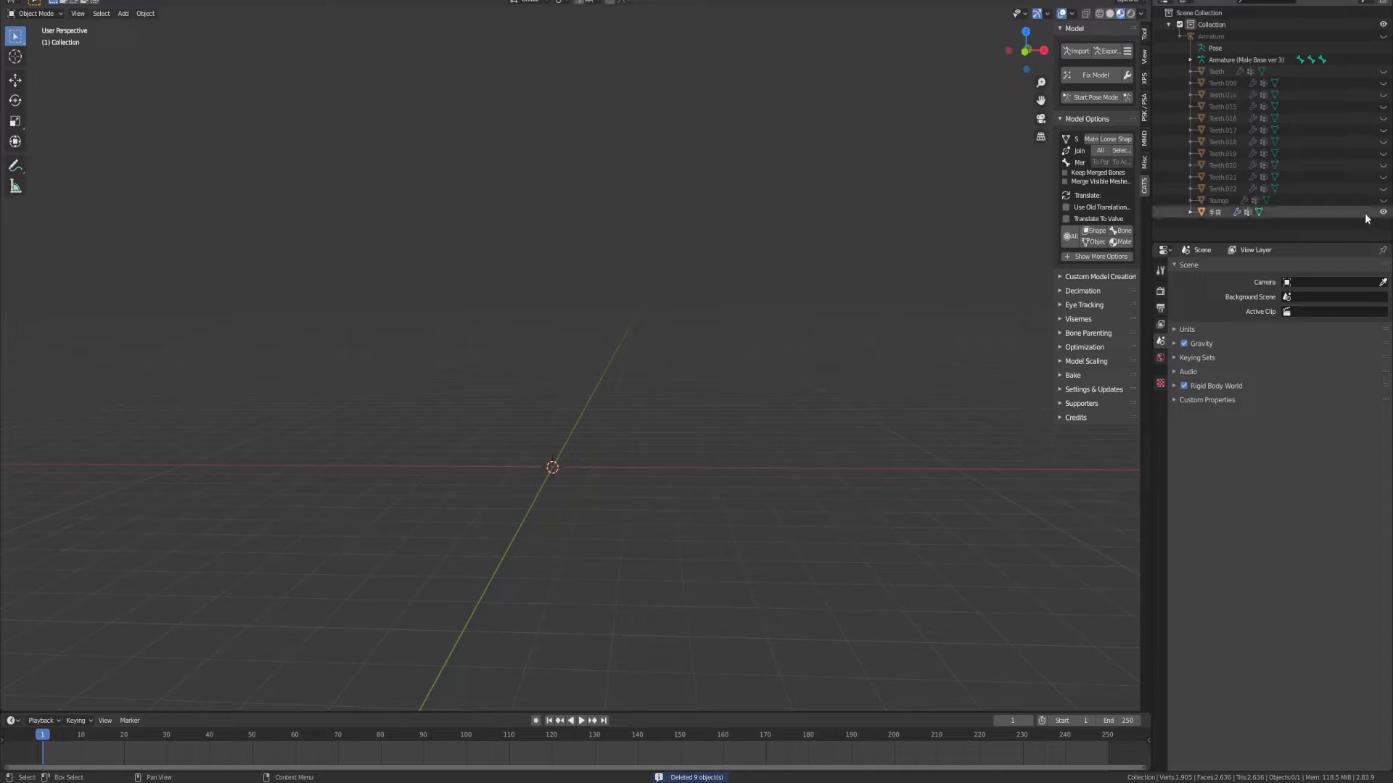
Step: Select the 手袋 mesh and translate all of the model's names to English with the CATS plugin
{"action": "left_click", "coordinate": [1220, 211]}
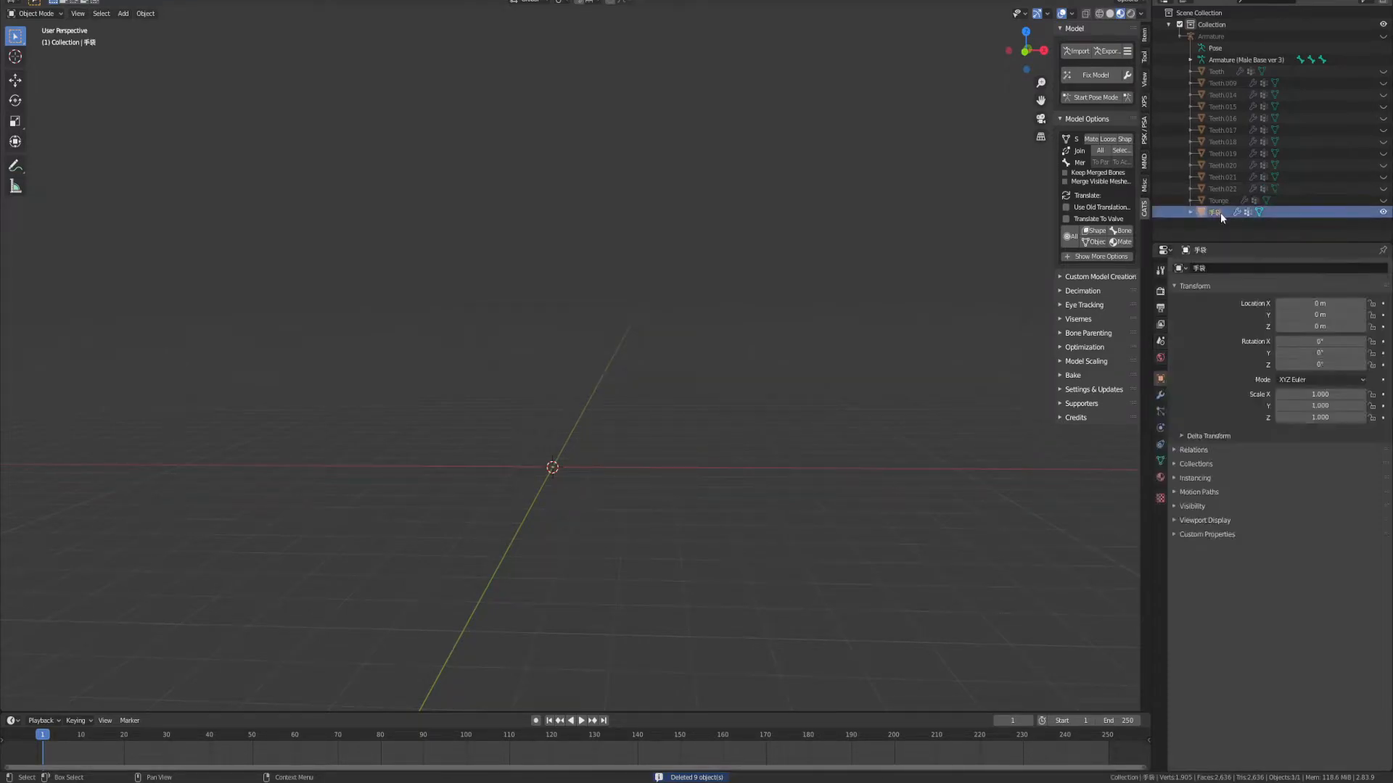
{"action": "scroll", "coordinate": [737, 227], "scroll_direction": "up", "scroll_amount": 2}
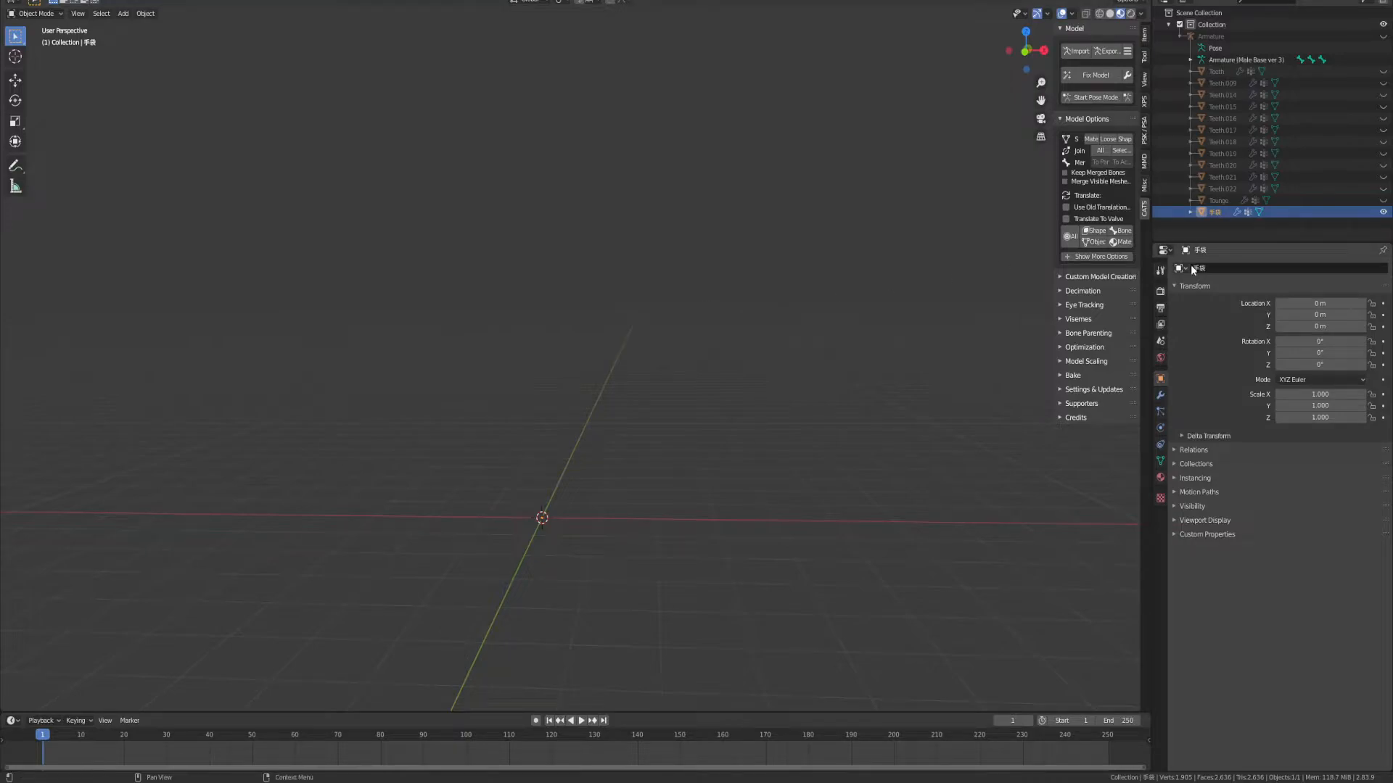
{"action": "left_click", "coordinate": [1076, 242]}
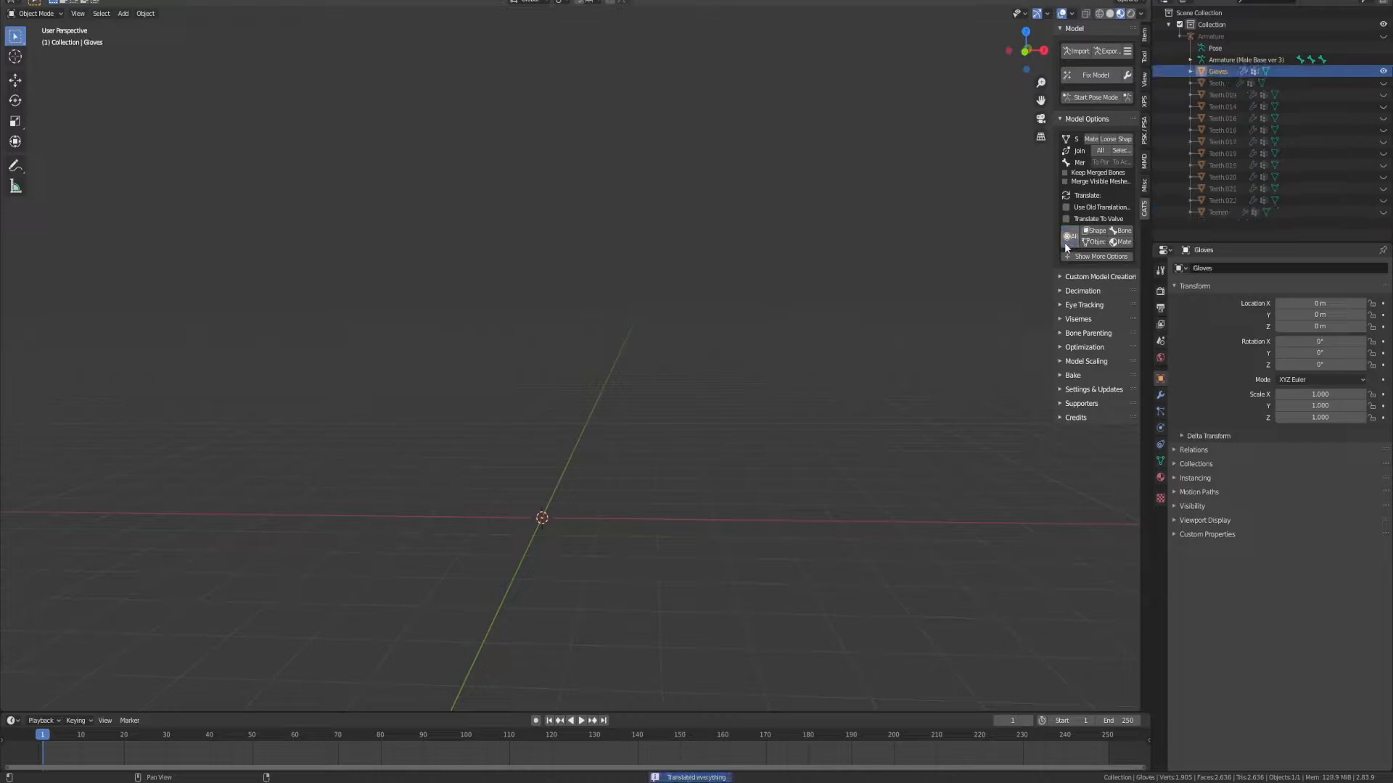
{"action": "left_click_drag", "start_coordinate": [1054, 237], "coordinate": [1040, 237]}
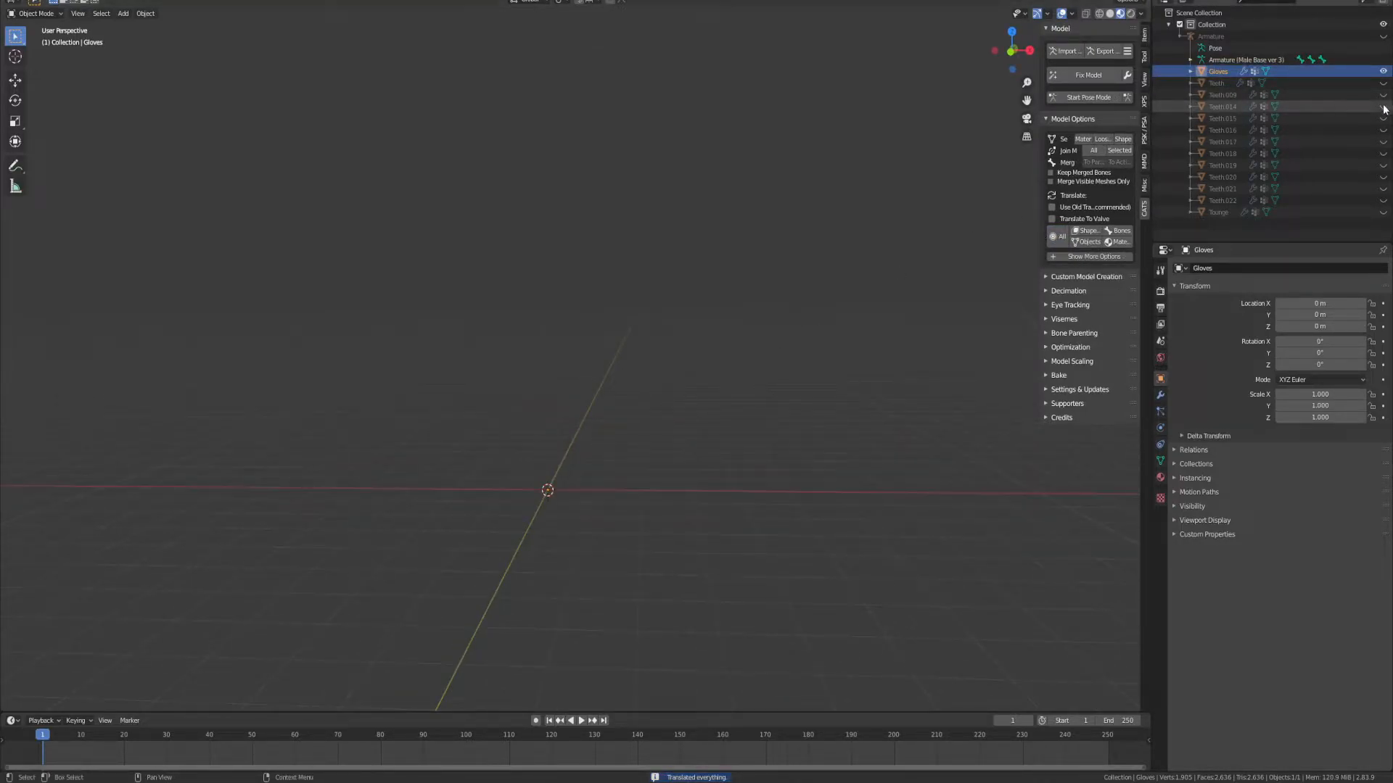
Step: Unhide the Teeth meshes and the Tounge mesh
{"action": "left_click_drag", "start_coordinate": [1382, 84], "coordinate": [1381, 213]}
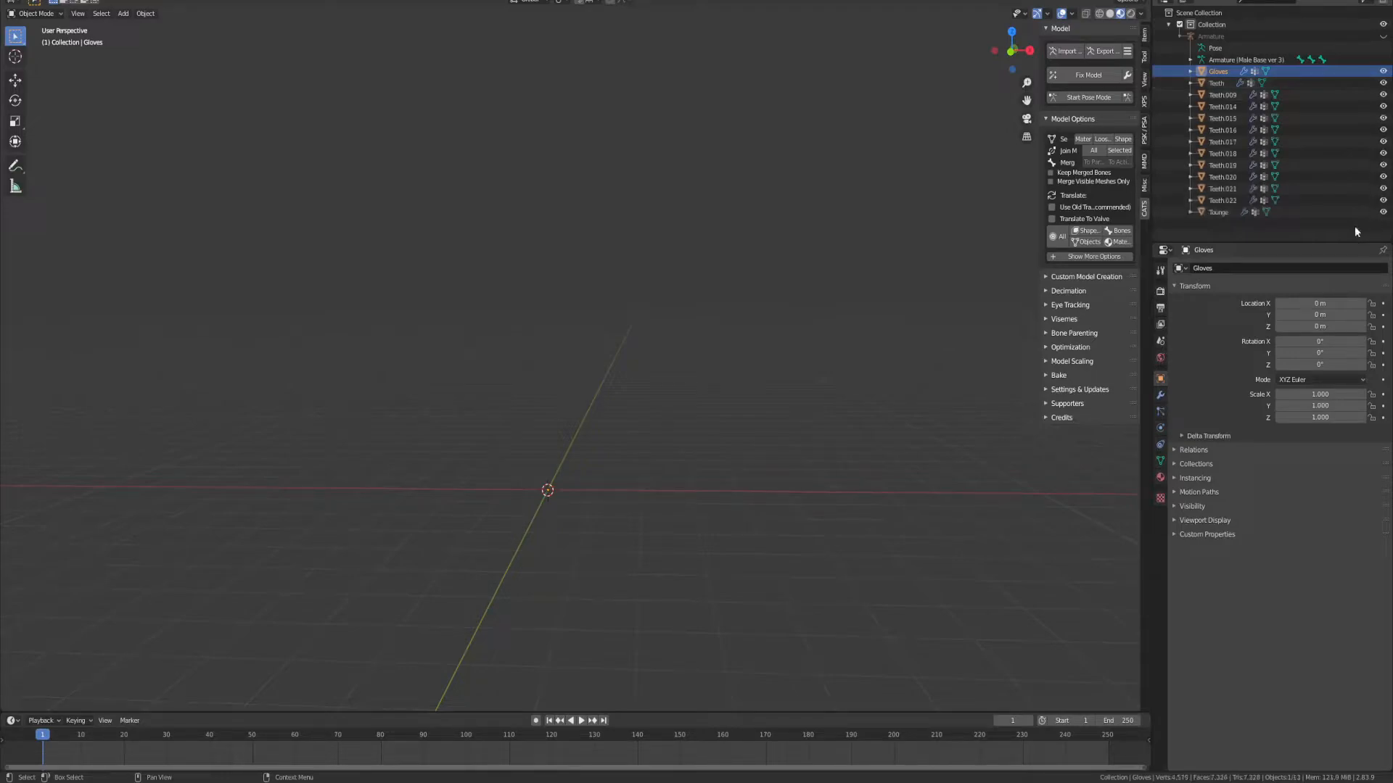
{"action": "middle_click_drag", "start_coordinate": [588, 203], "coordinate": [559, 544], "text": "shift"}
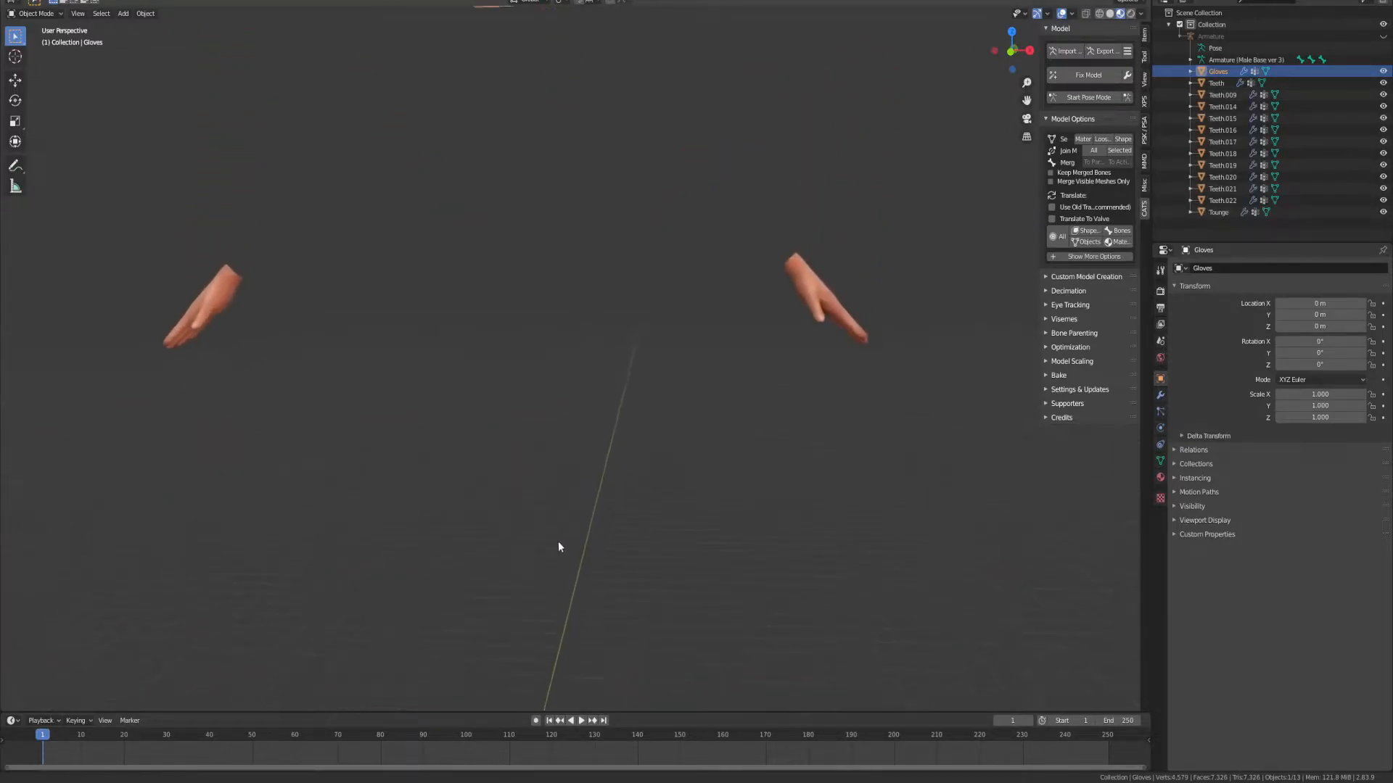
Step: Set the Gloves material's Blend Mode to Opaque and its Shadow Mode to None
{"action": "left_click", "coordinate": [1160, 478]}
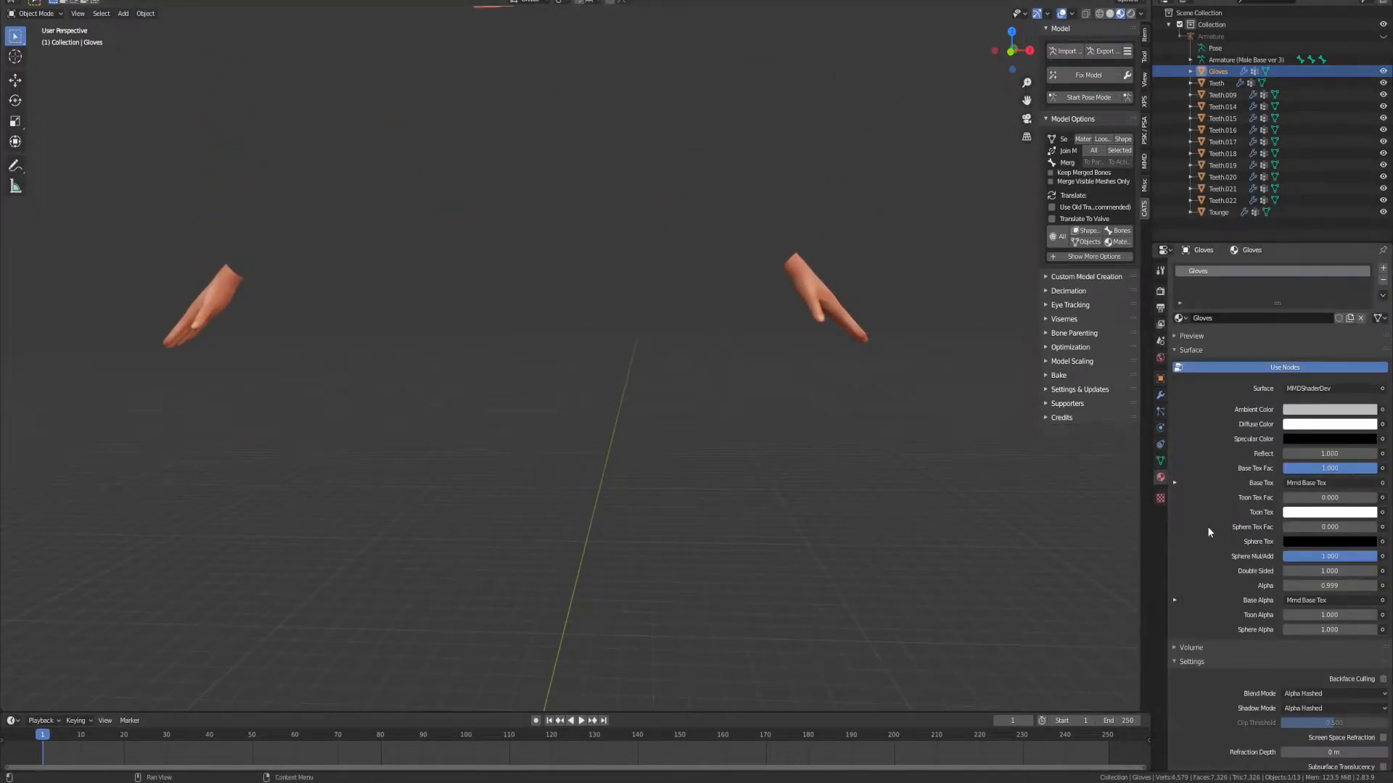
{"action": "left_click", "coordinate": [1329, 692]}
{"action": "left_click", "coordinate": [1308, 708]}
{"action": "left_click", "coordinate": [1315, 708]}
{"action": "left_click", "coordinate": [1296, 695]}
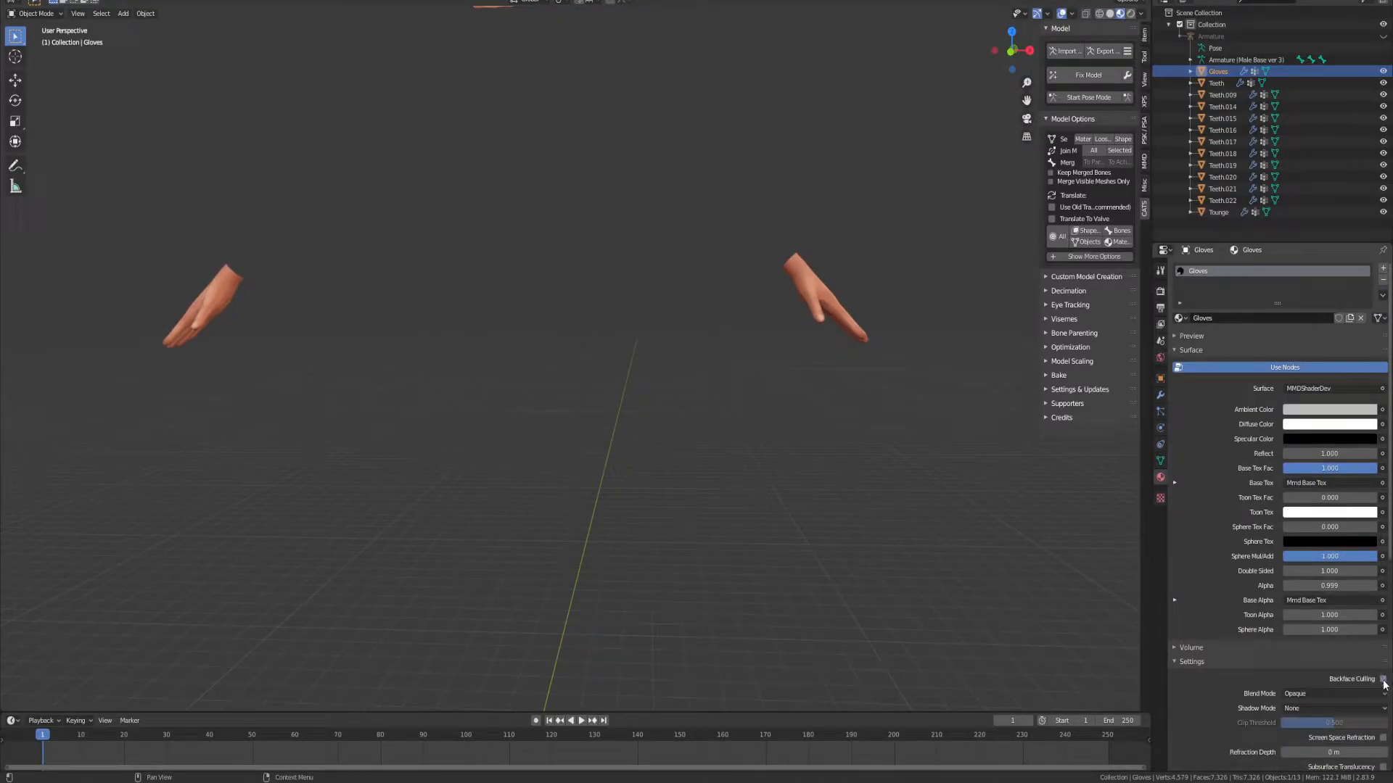
Step: Delete the Gloves object
{"action": "middle_click_drag", "start_coordinate": [597, 162], "coordinate": [855, 203]}
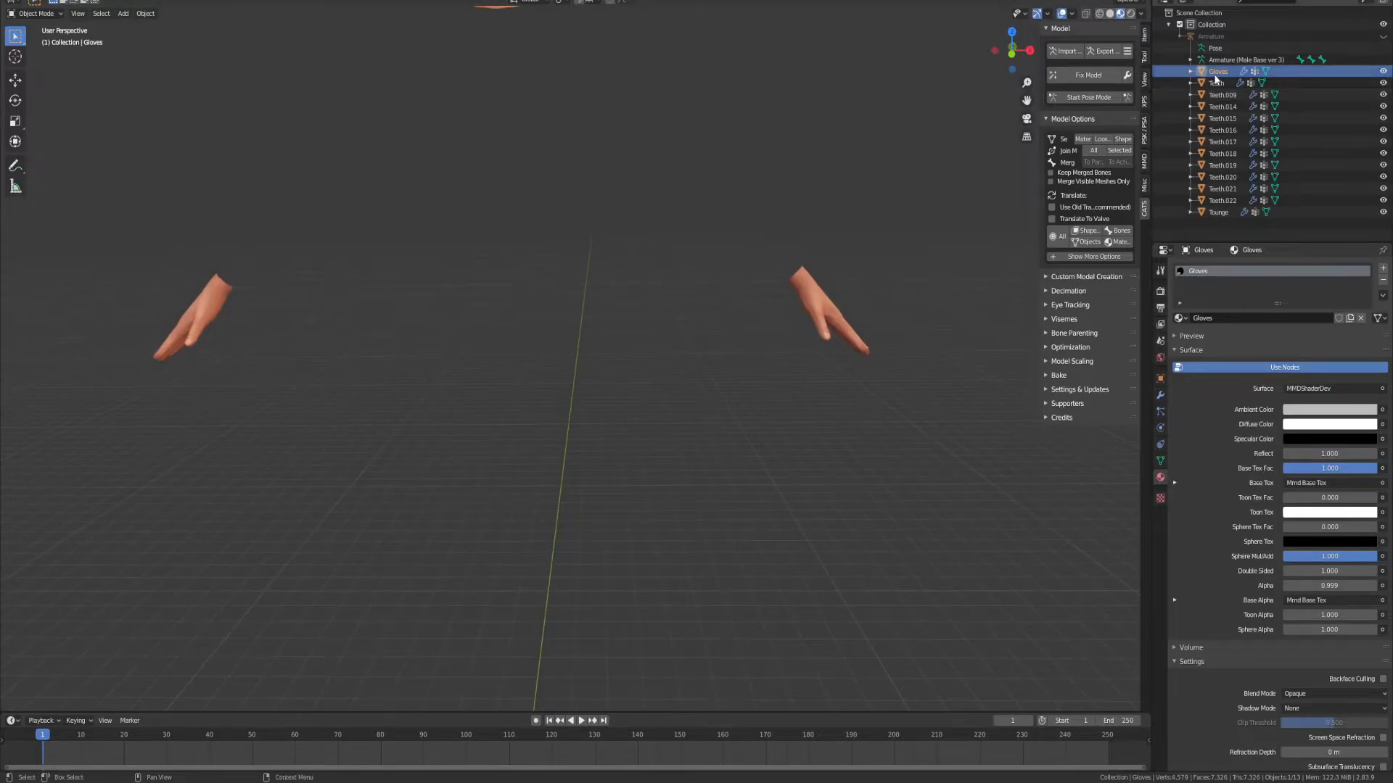
{"action": "scroll", "coordinate": [752, 234], "scroll_direction": "down", "scroll_amount": 1}
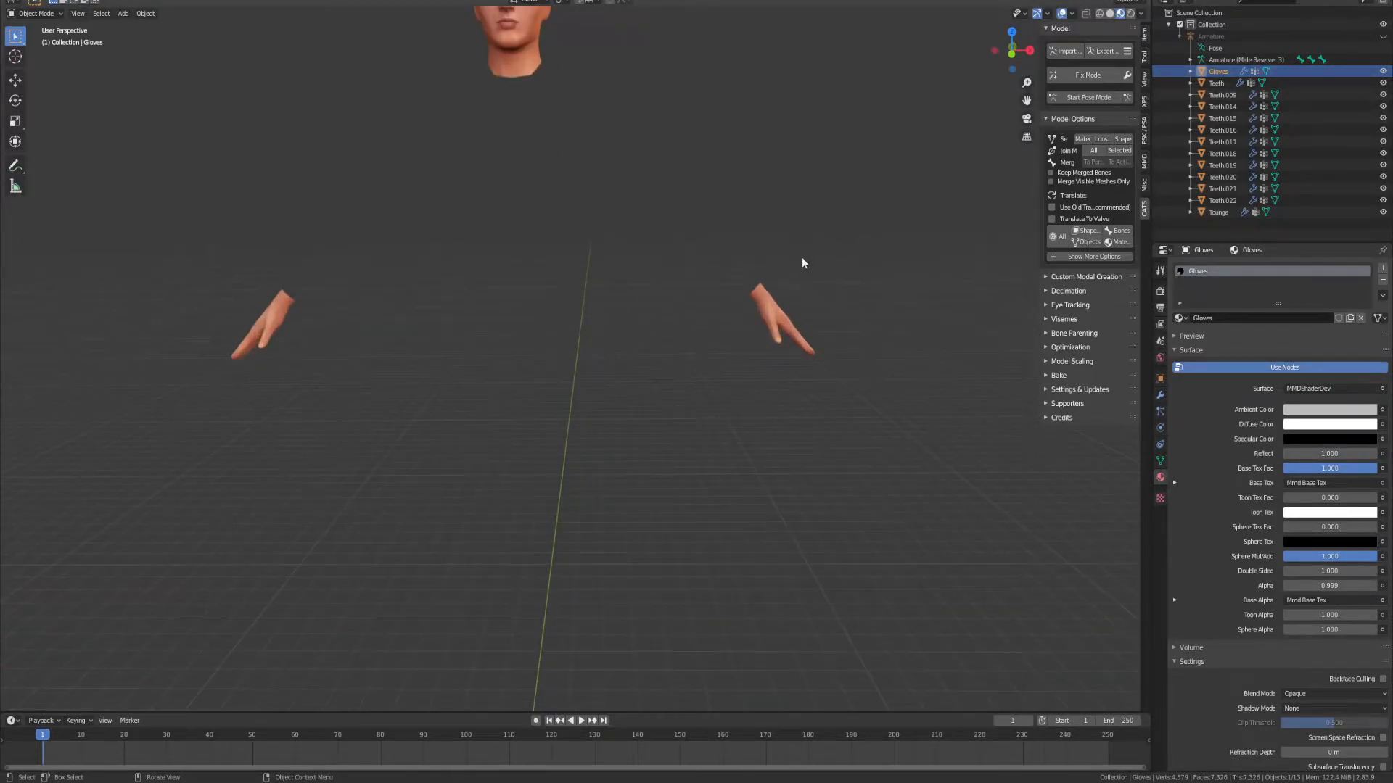
{"action": "key", "text": "Delete"}
{"action": "scroll", "coordinate": [764, 293], "scroll_direction": "up", "scroll_amount": 2}
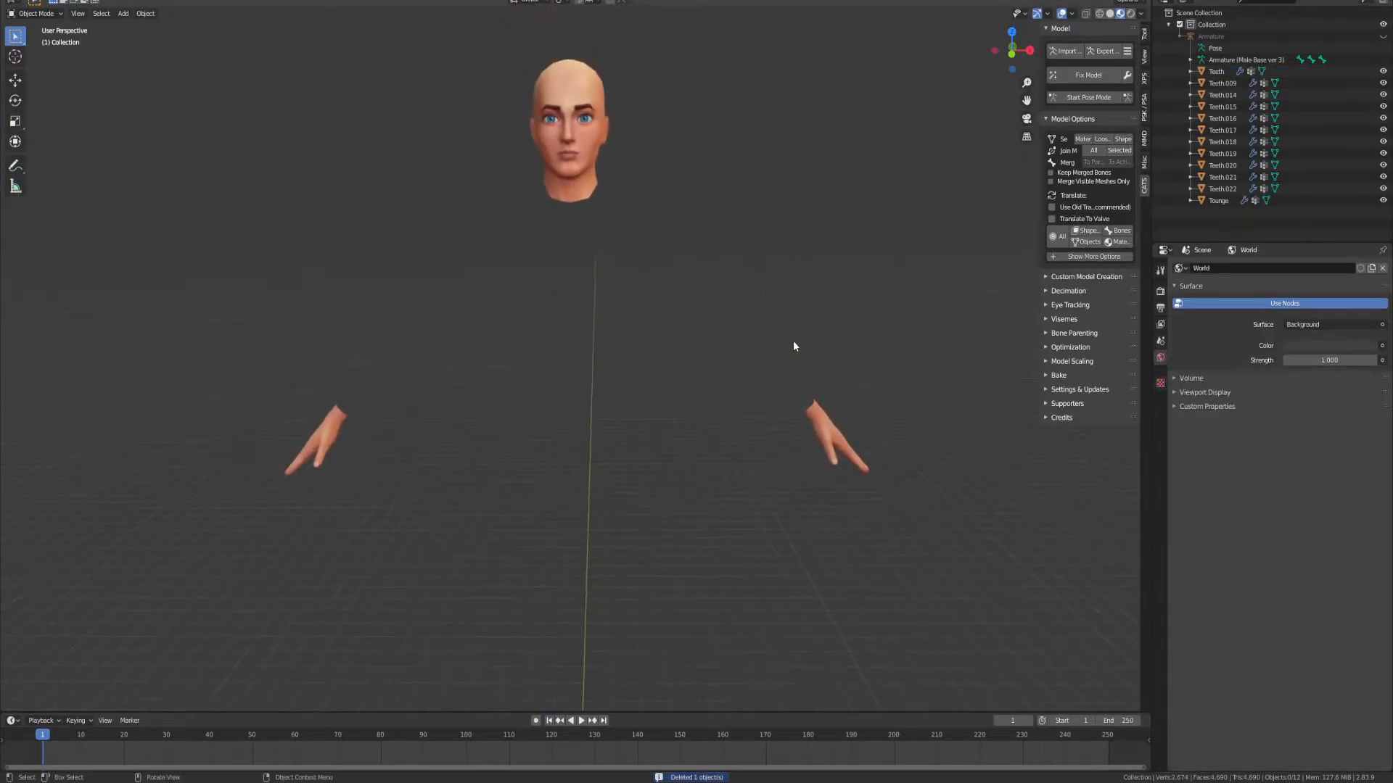
Step: Save the file and export the head and hands as FBX, overwriting male shield.fbx
{"action": "key", "text": "ctrl+s"}
{"action": "left_click", "coordinate": [11, 2]}
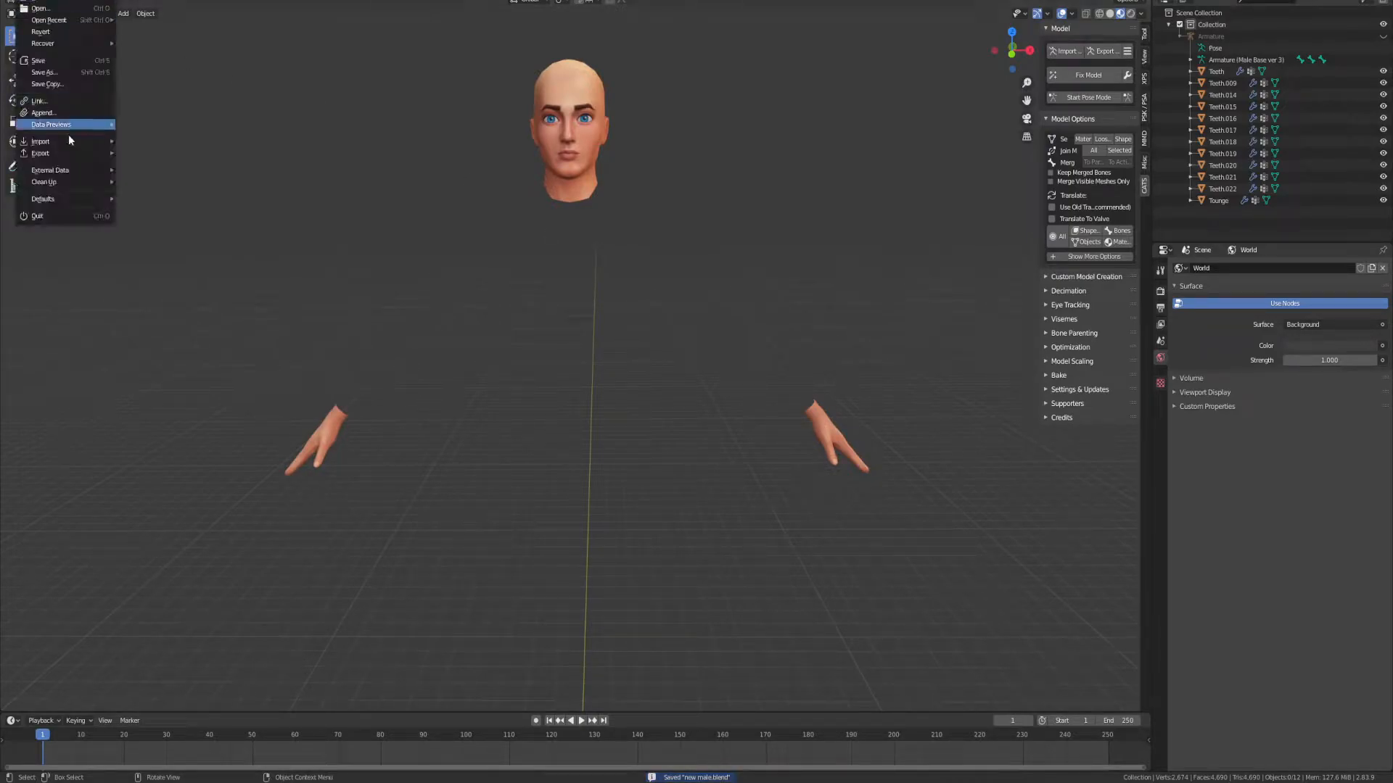
{"action": "mouse_move", "coordinate": [44, 153]}
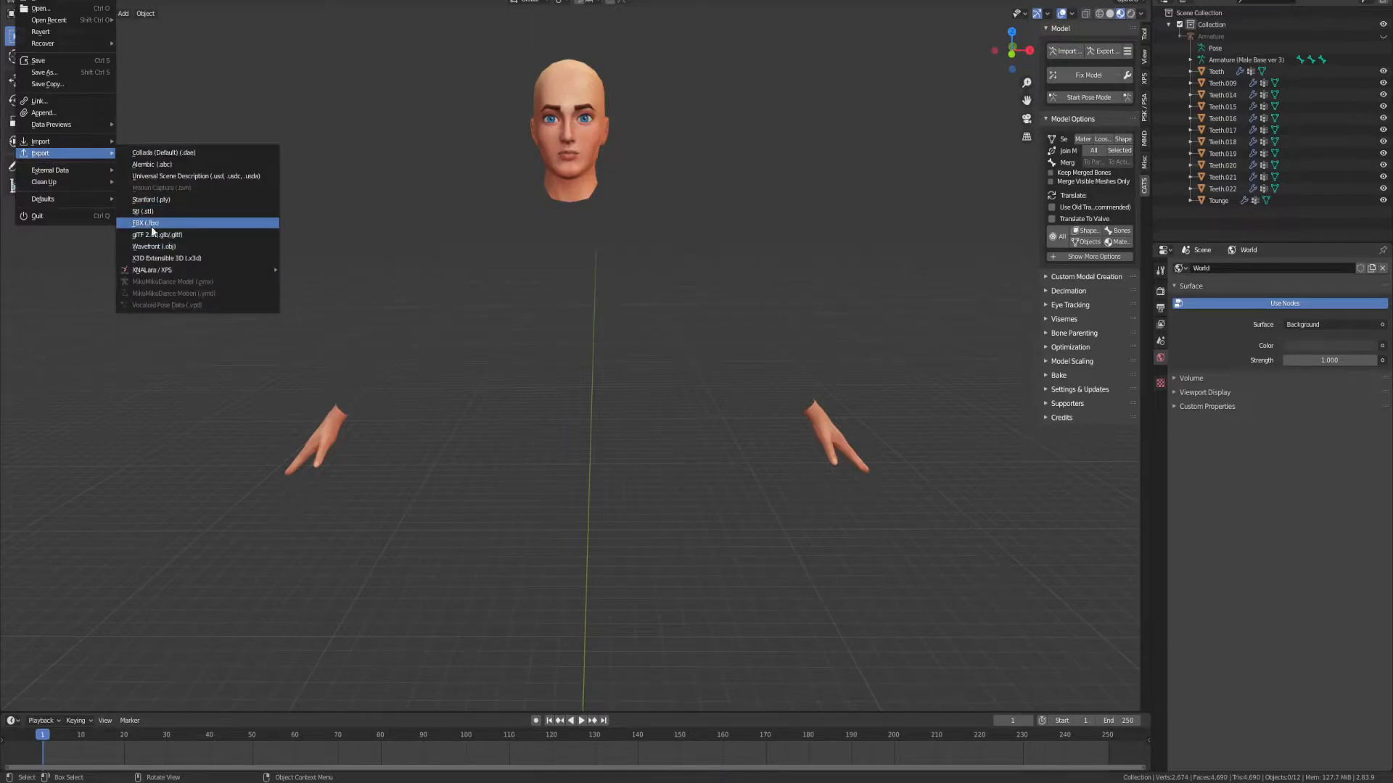
{"action": "left_click", "coordinate": [182, 223]}
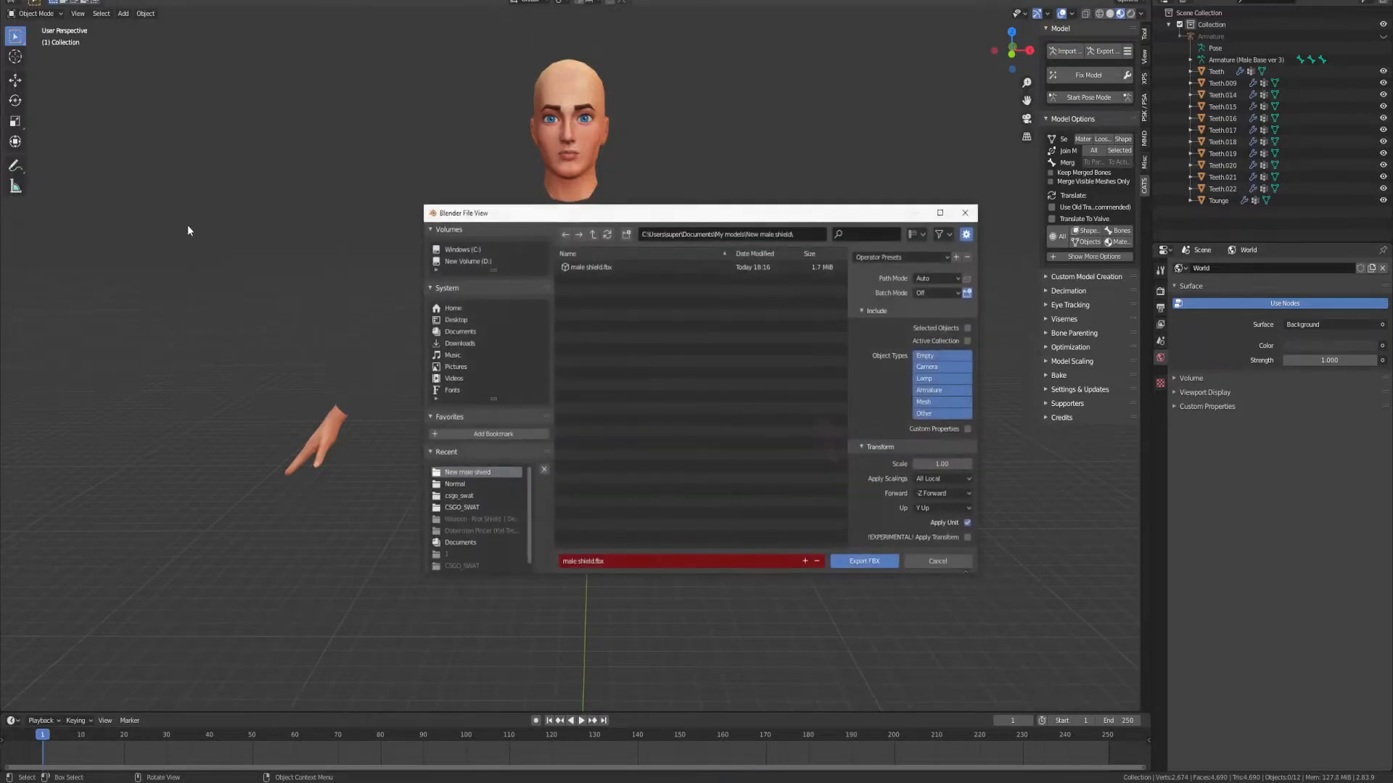
{"action": "left_click", "coordinate": [850, 563]}
Step: Switch to the Blender window with the sheriff body and import male shield.fbx into it
{"action": "mouse_move", "coordinate": [174, 782]}
{"action": "left_click", "coordinate": [232, 743]}
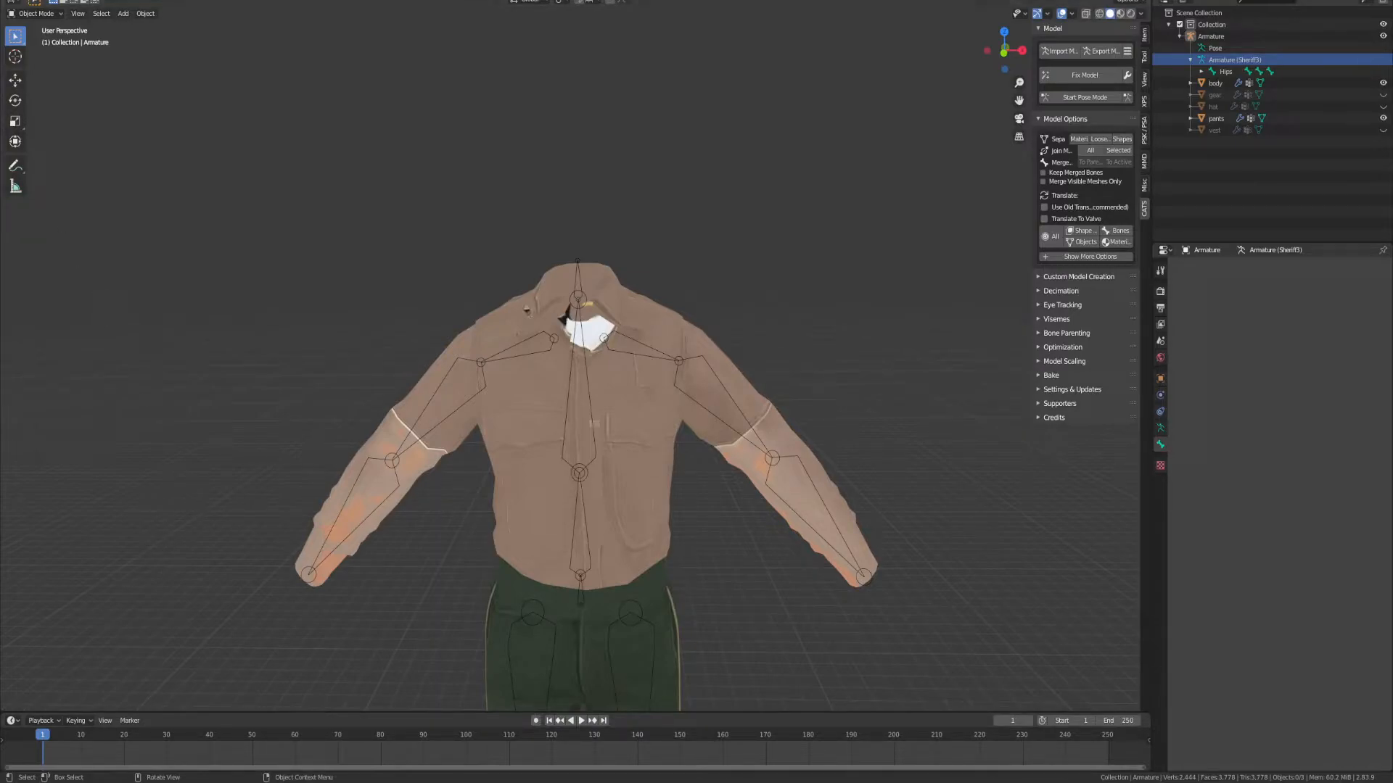
{"action": "left_click", "coordinate": [25, 2]}
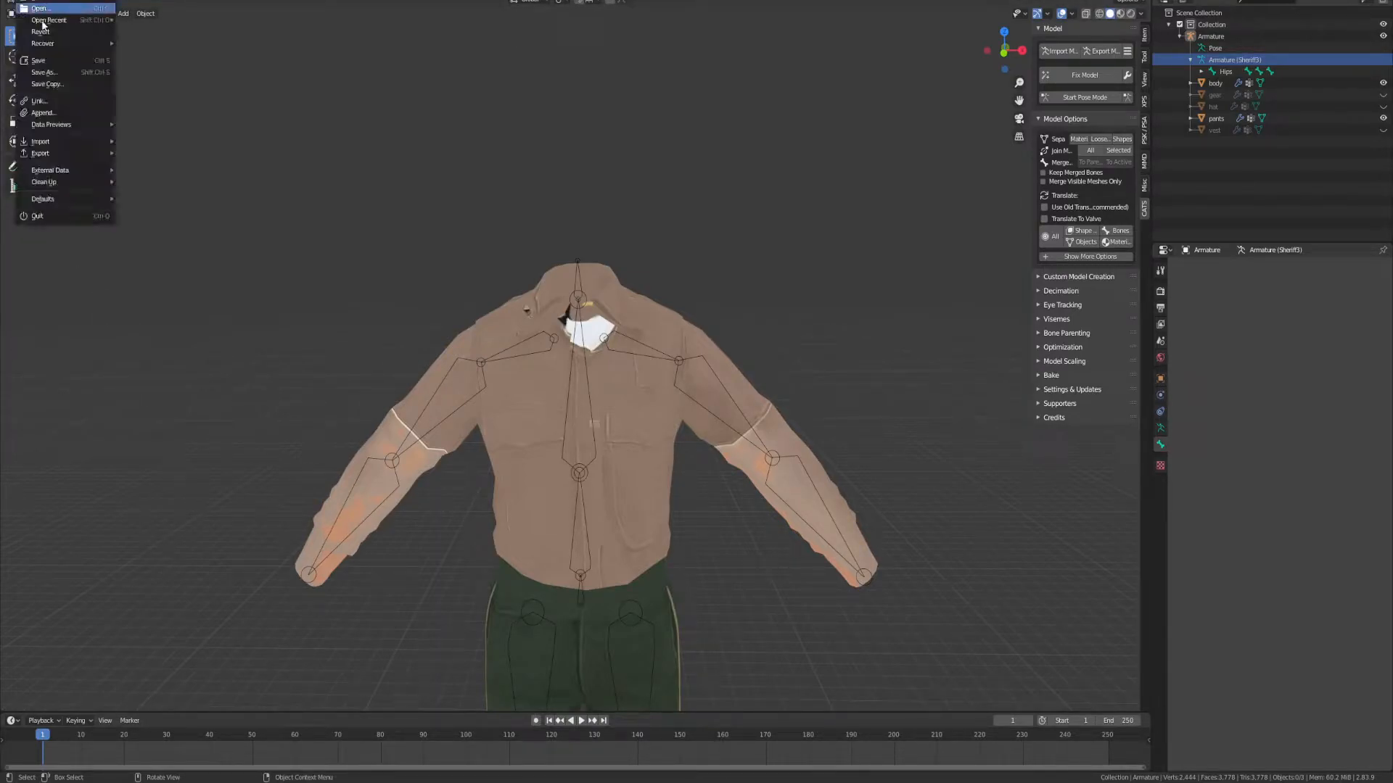
{"action": "mouse_move", "coordinate": [50, 142]}
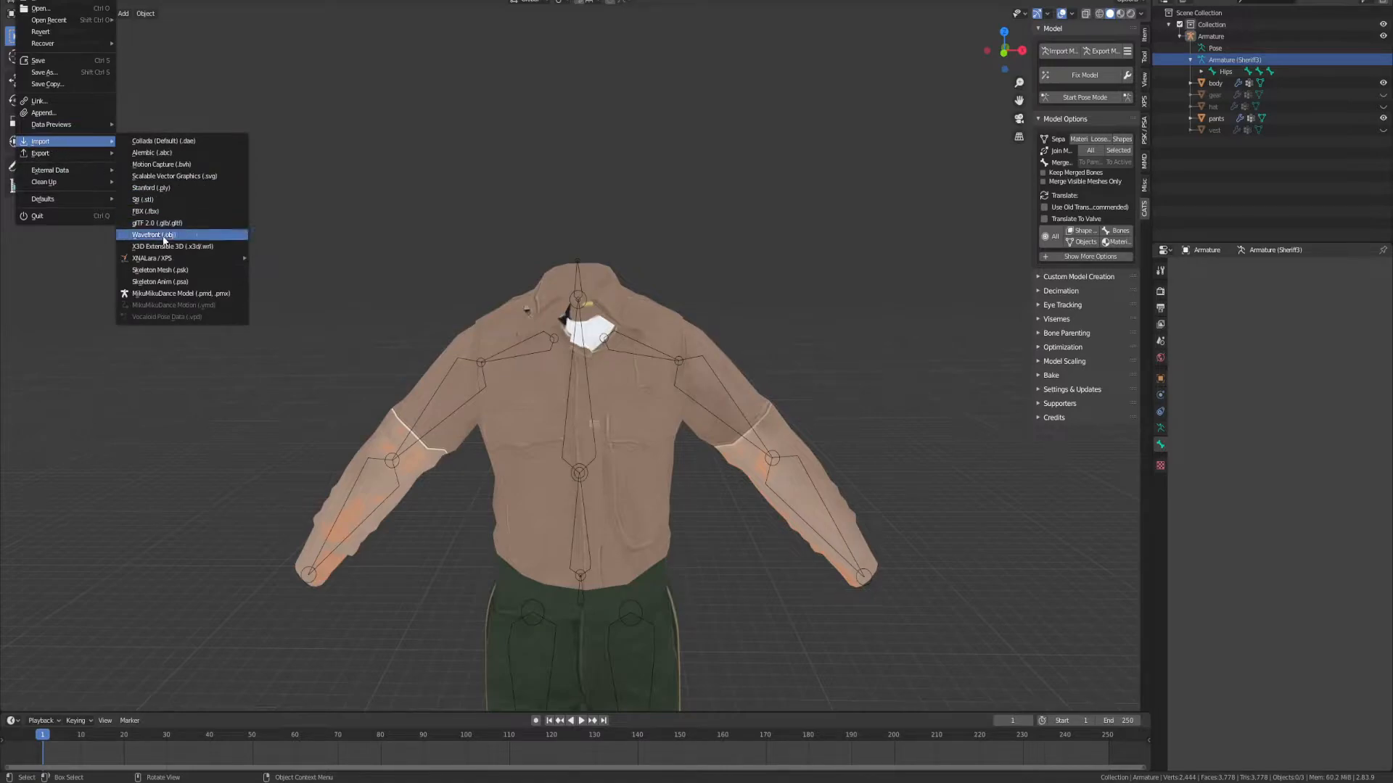
{"action": "left_click", "coordinate": [146, 211]}
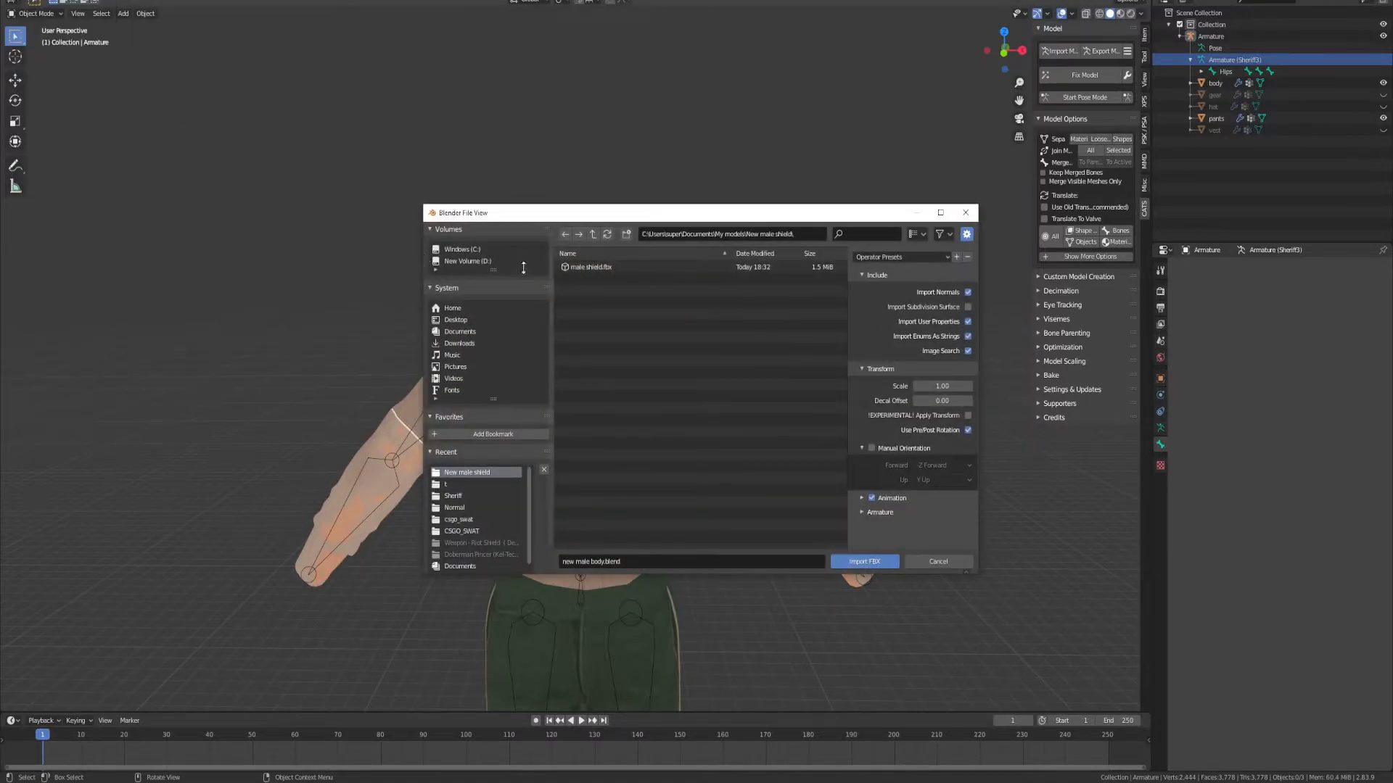
{"action": "double_click", "coordinate": [589, 267]}
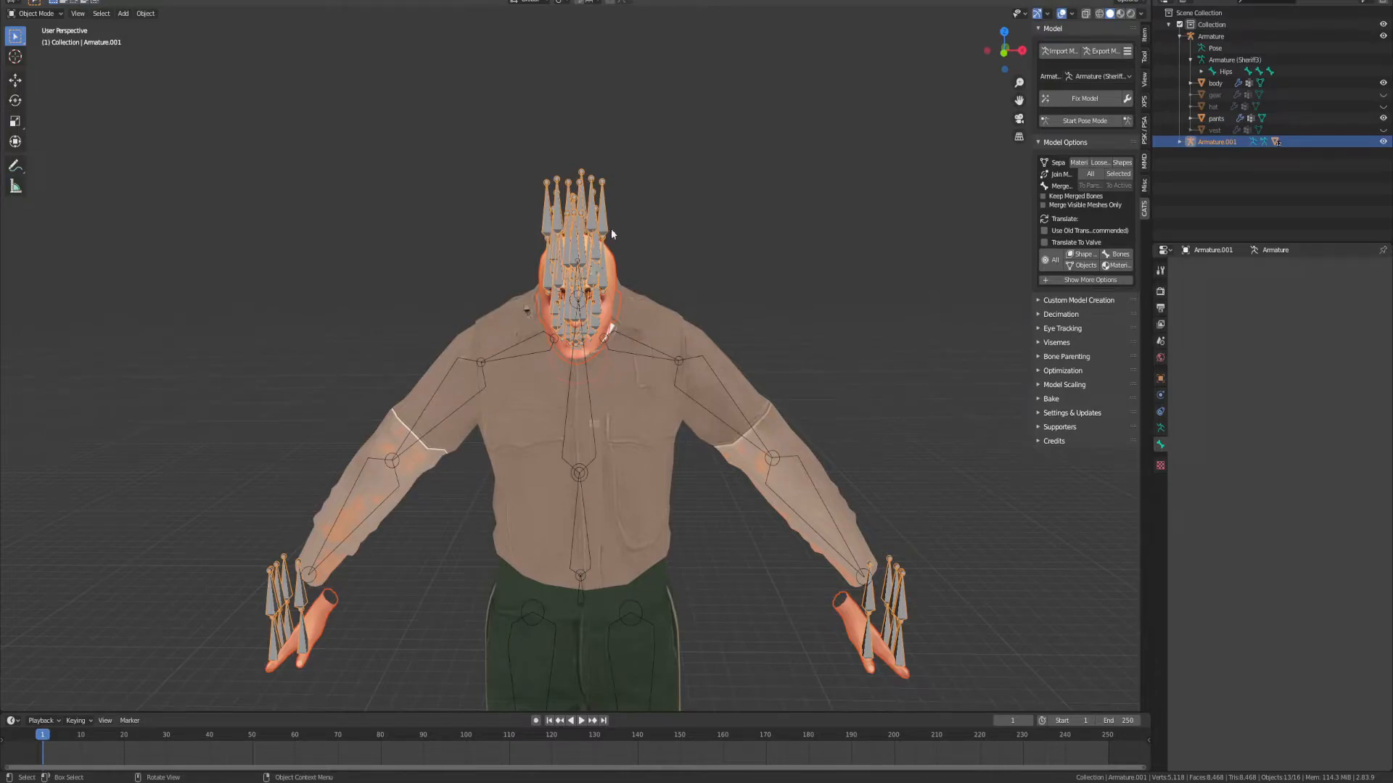
{"action": "middle_click_drag", "start_coordinate": [585, 329], "coordinate": [466, 367]}
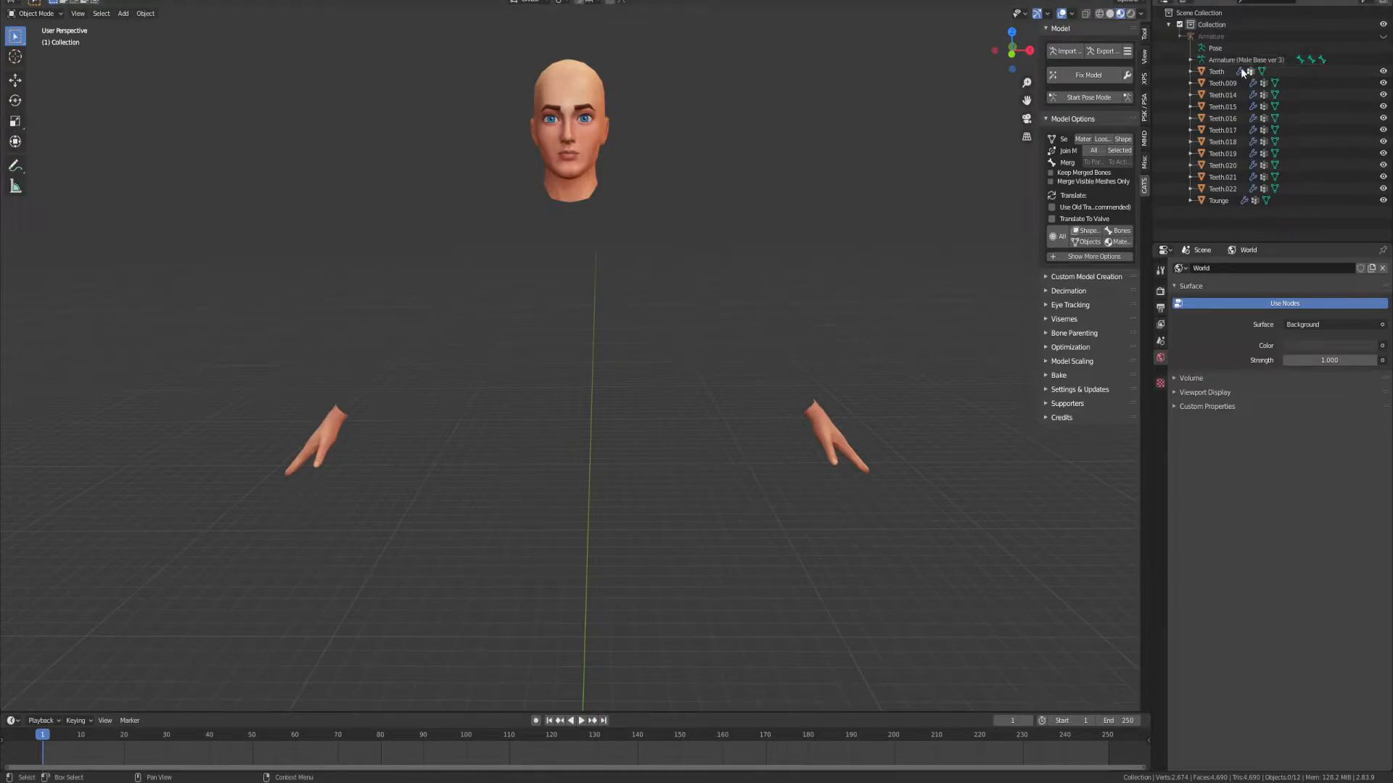
Step: Try to run the CATS Fix Model operation on the male base model in its own Blender window
{"action": "left_click", "coordinate": [1091, 74]}
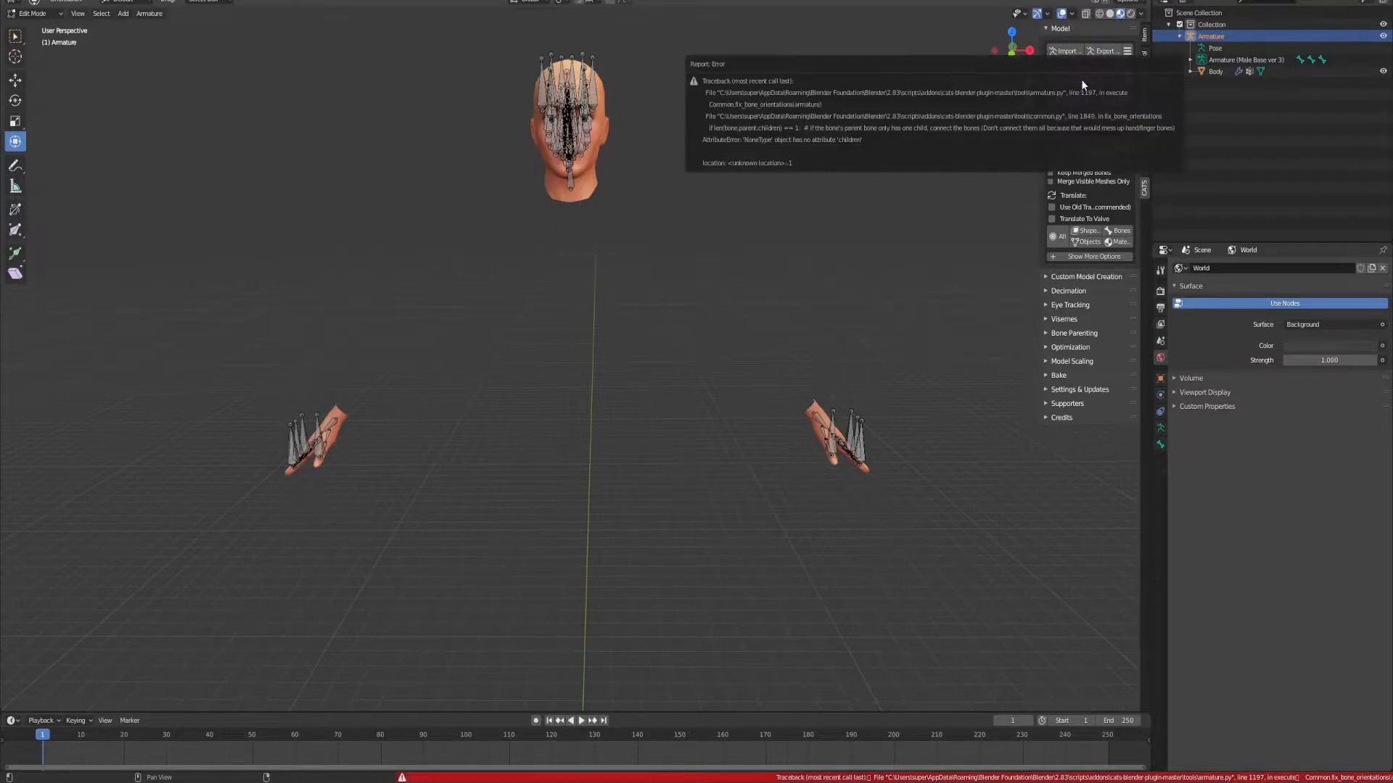
{"action": "left_click", "coordinate": [1089, 81]}
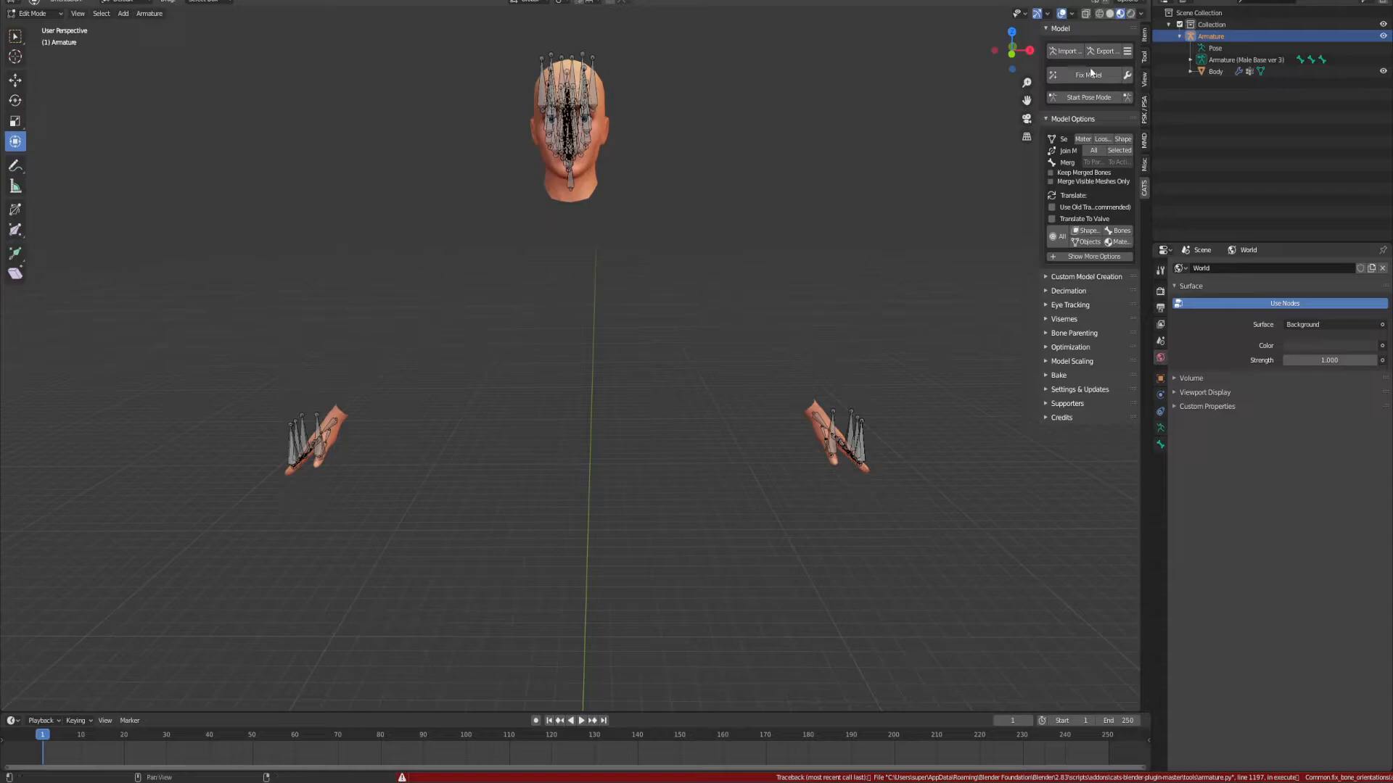
{"action": "left_click", "coordinate": [1087, 75]}
{"action": "left_click", "coordinate": [1074, 72]}
Step: Return to the sheriff body's Blender window and set the CATS target armature to the imported Armature
{"action": "left_click", "coordinate": [236, 737]}
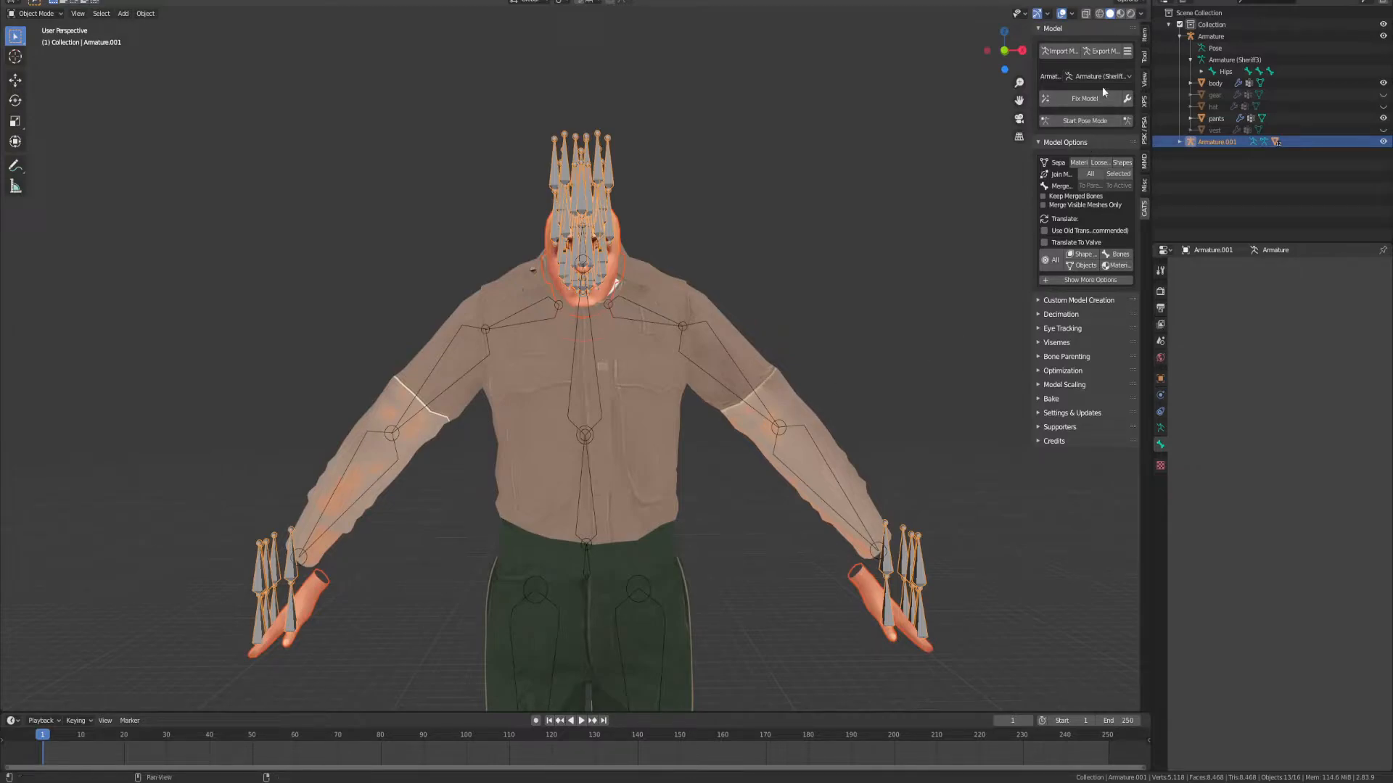
{"action": "left_click", "coordinate": [1101, 77]}
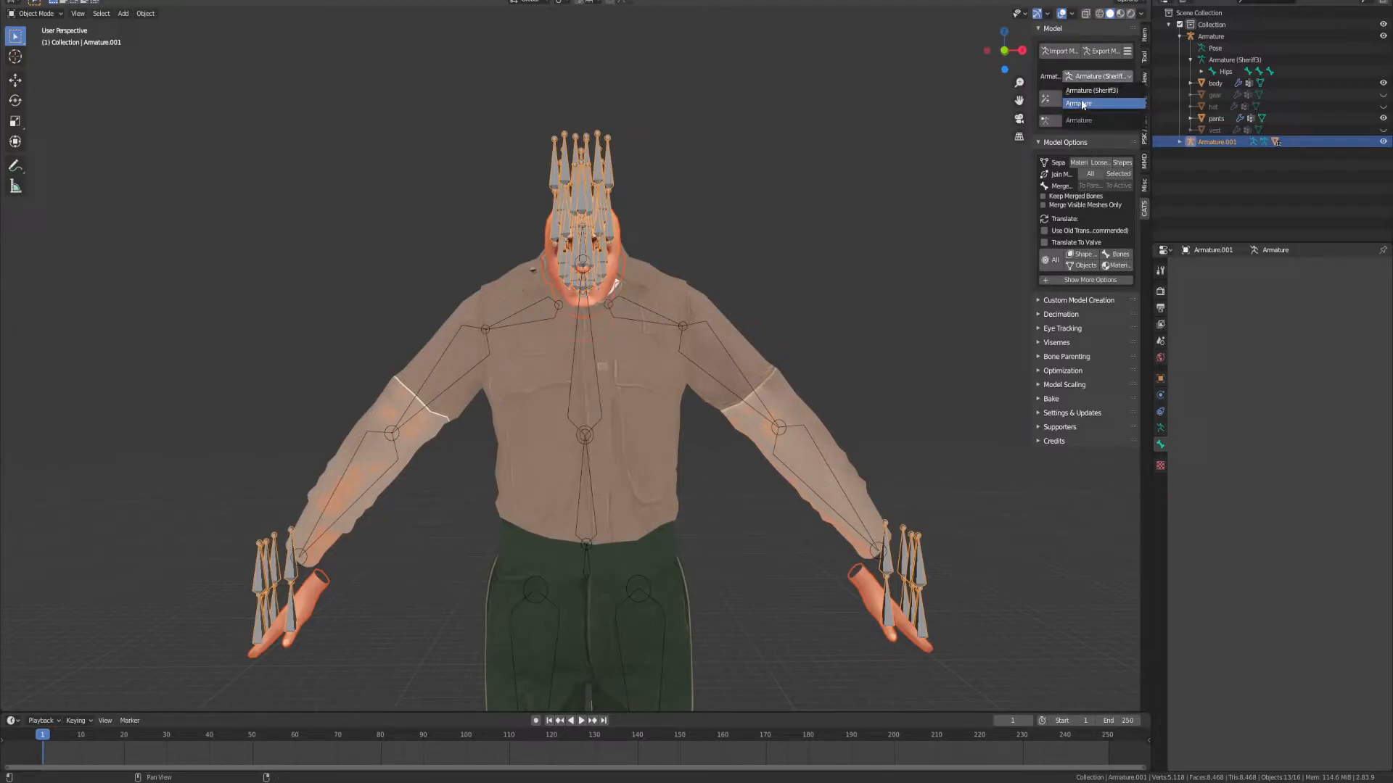
{"action": "left_click", "coordinate": [1083, 103]}
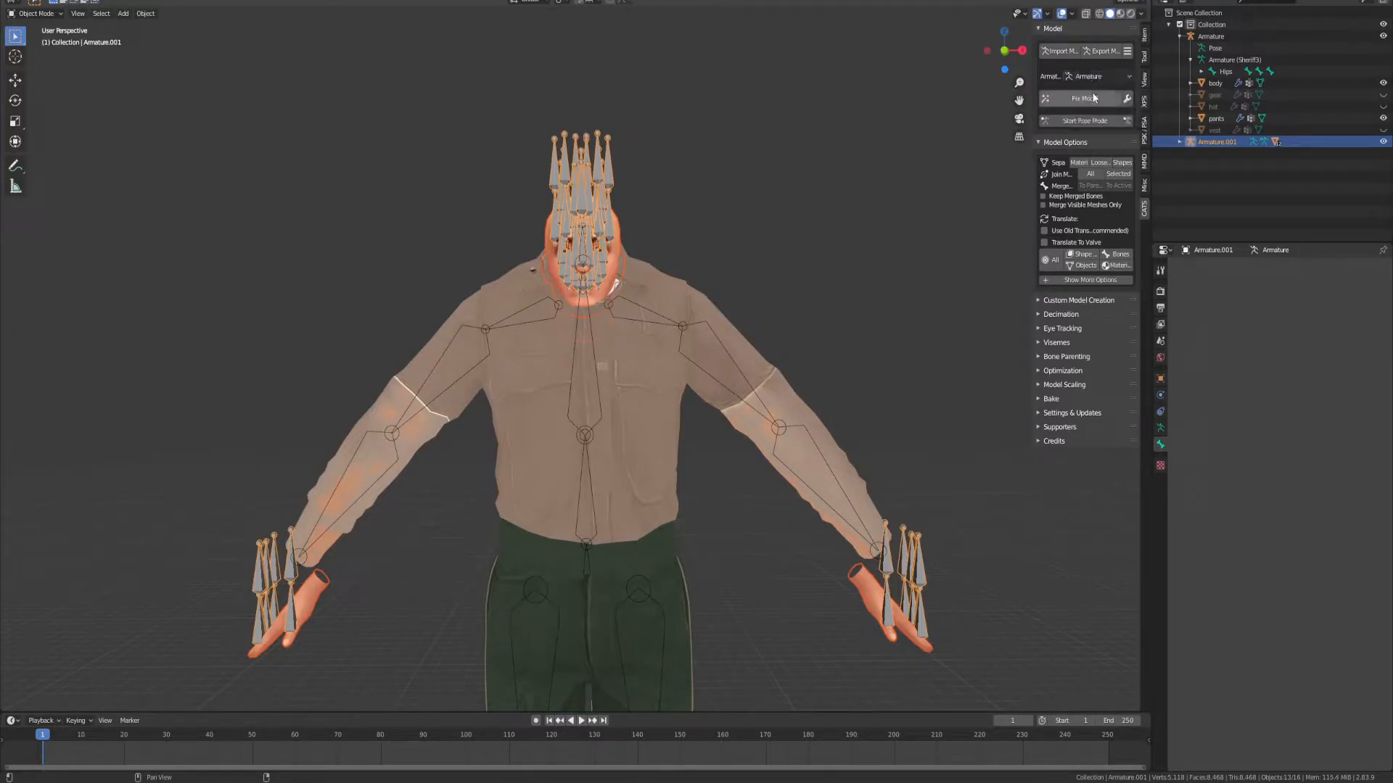
Step: Try the CATS Fix Model operation on the imported Armature and on Armature (Sheriff), undo both attempts and retarget CATS to Armature
{"action": "left_click", "coordinate": [1088, 103]}
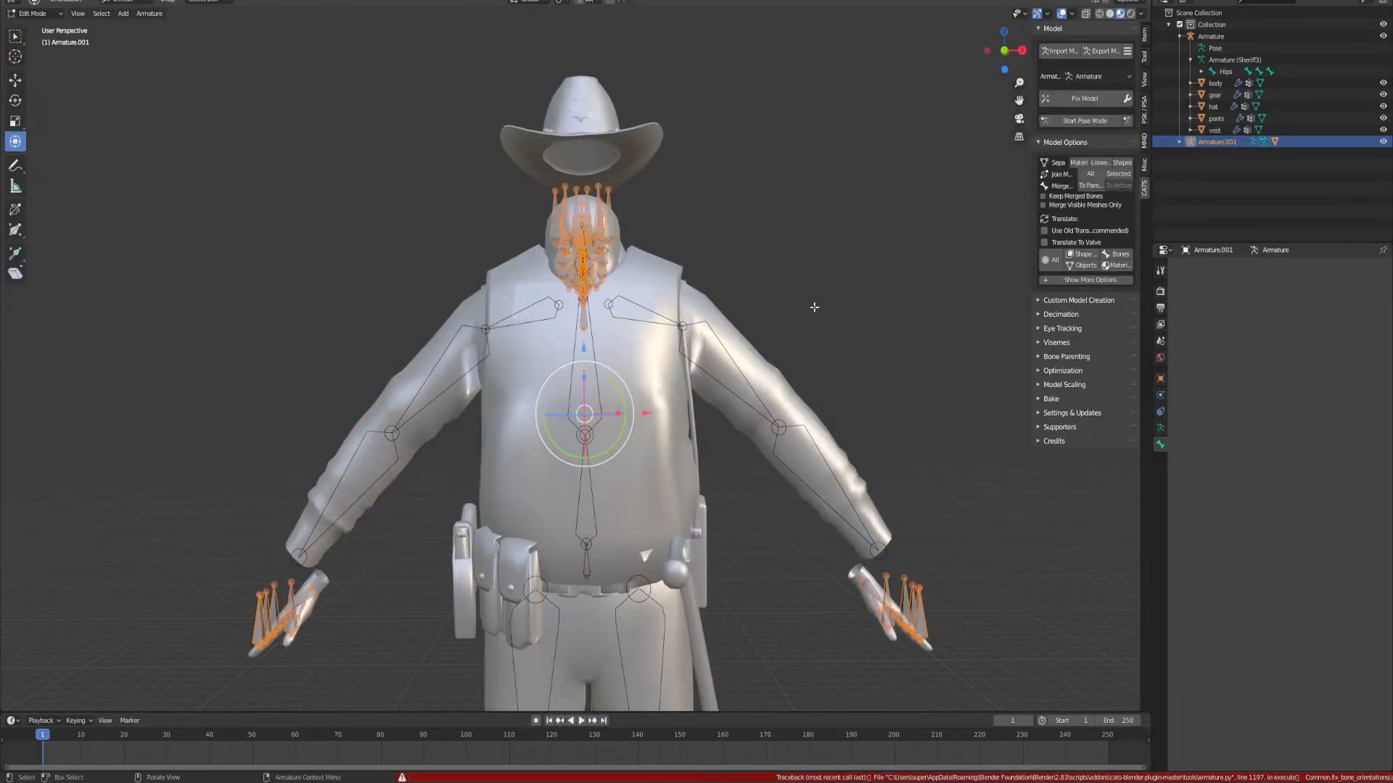
{"action": "key", "text": "ctrl+z"}
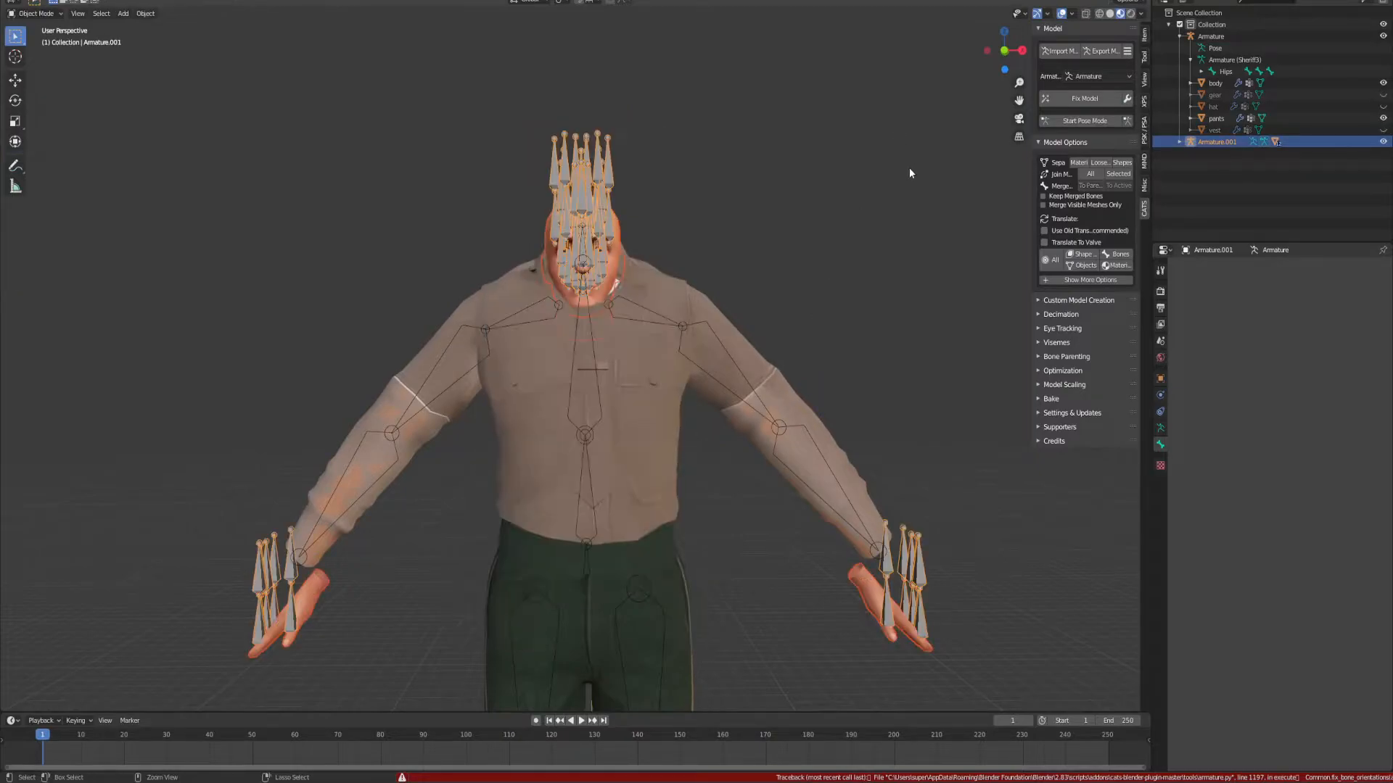
{"action": "left_click", "coordinate": [1101, 76]}
{"action": "left_click", "coordinate": [1088, 95]}
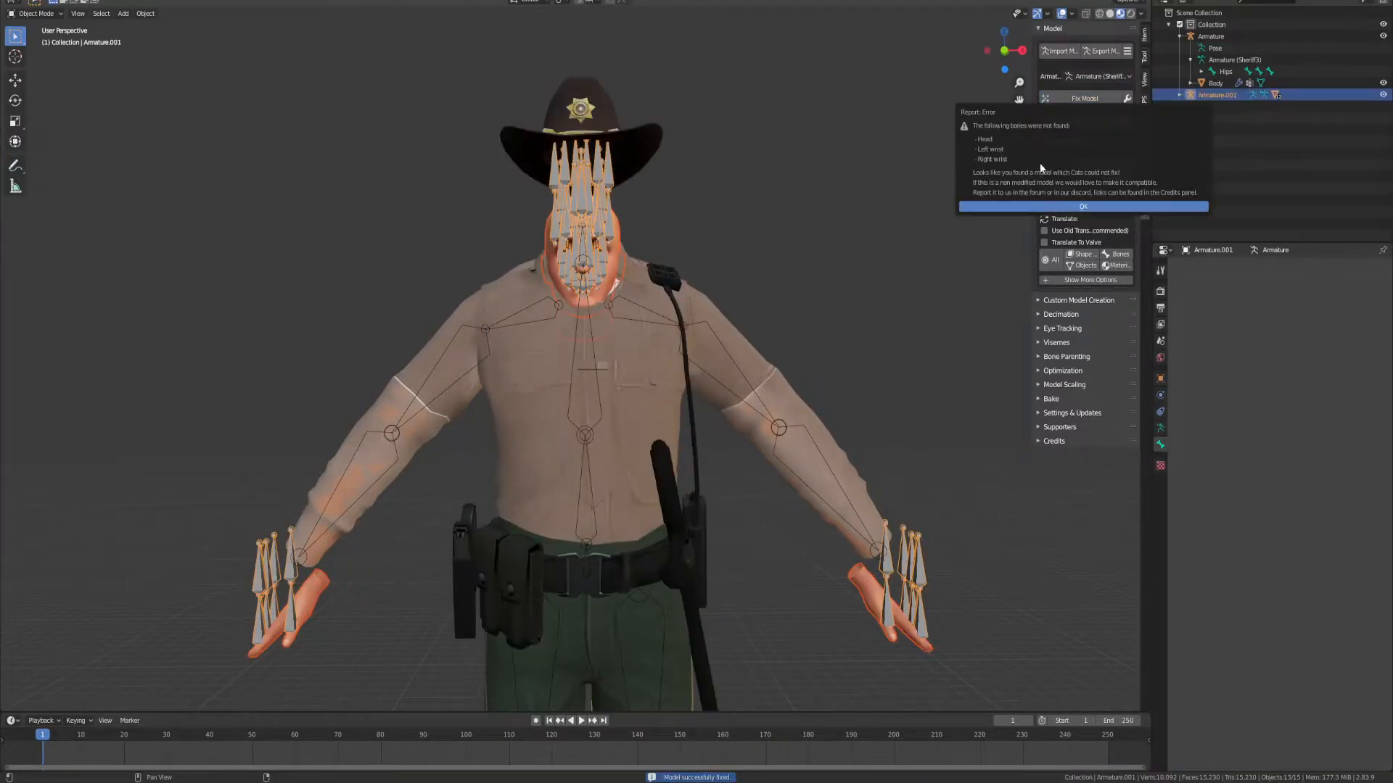
{"action": "left_click", "coordinate": [1050, 206]}
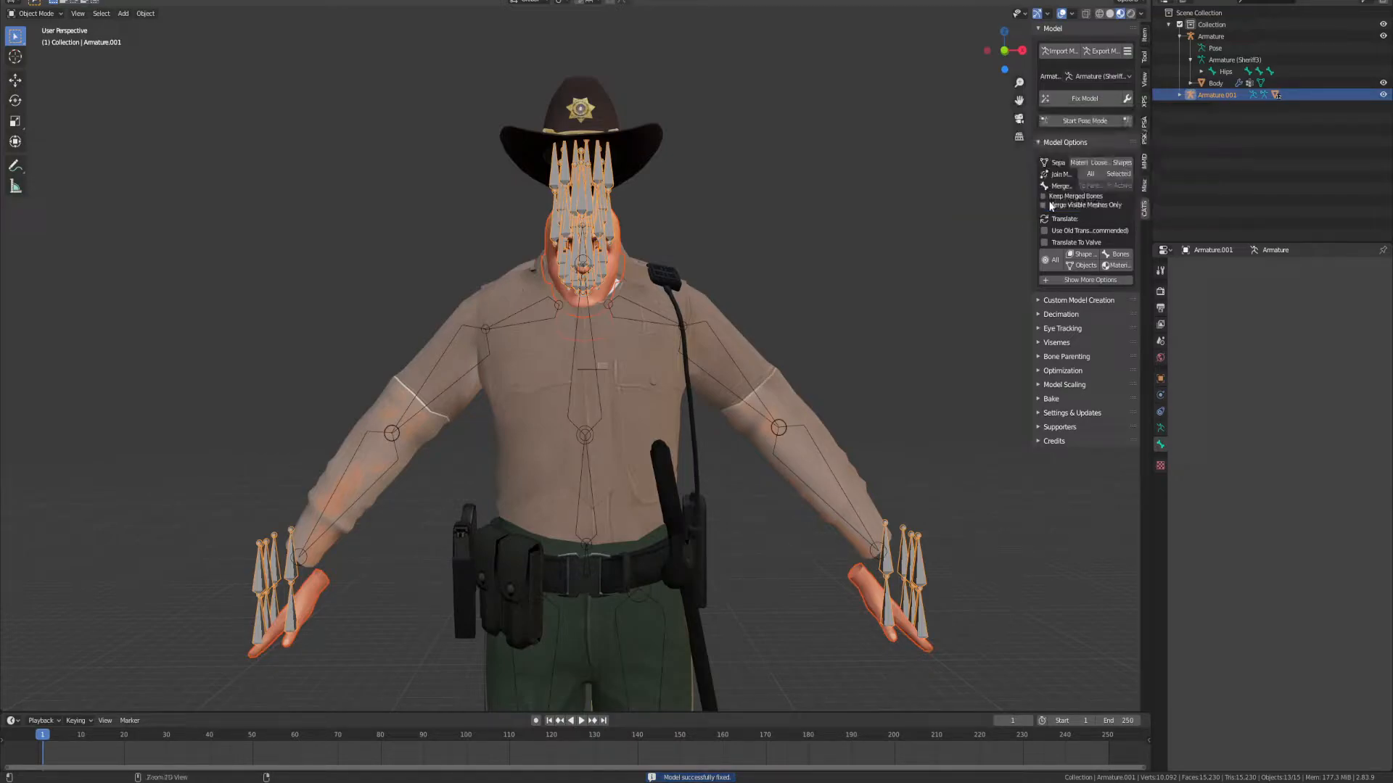
{"action": "key", "text": "ctrl+z"}
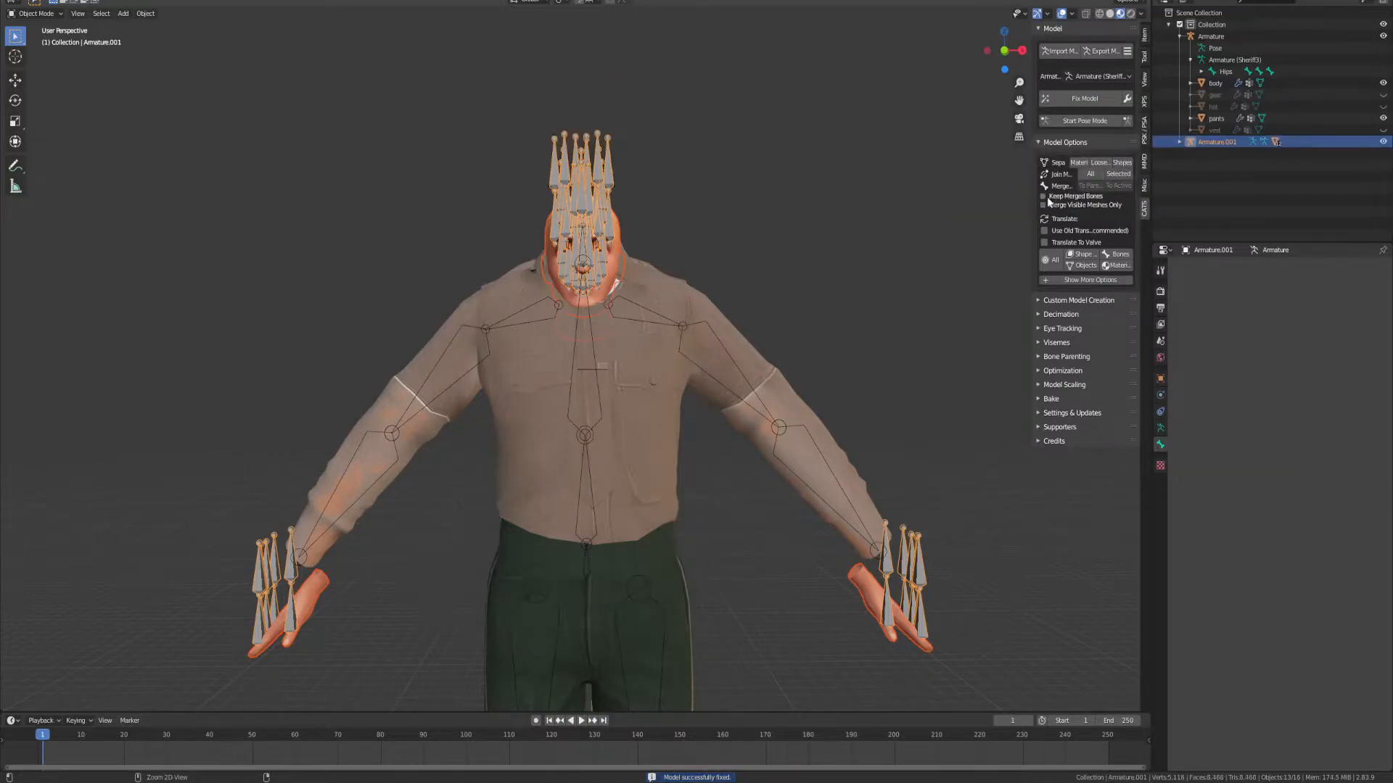
{"action": "left_click", "coordinate": [1098, 76]}
{"action": "left_click", "coordinate": [1088, 107]}
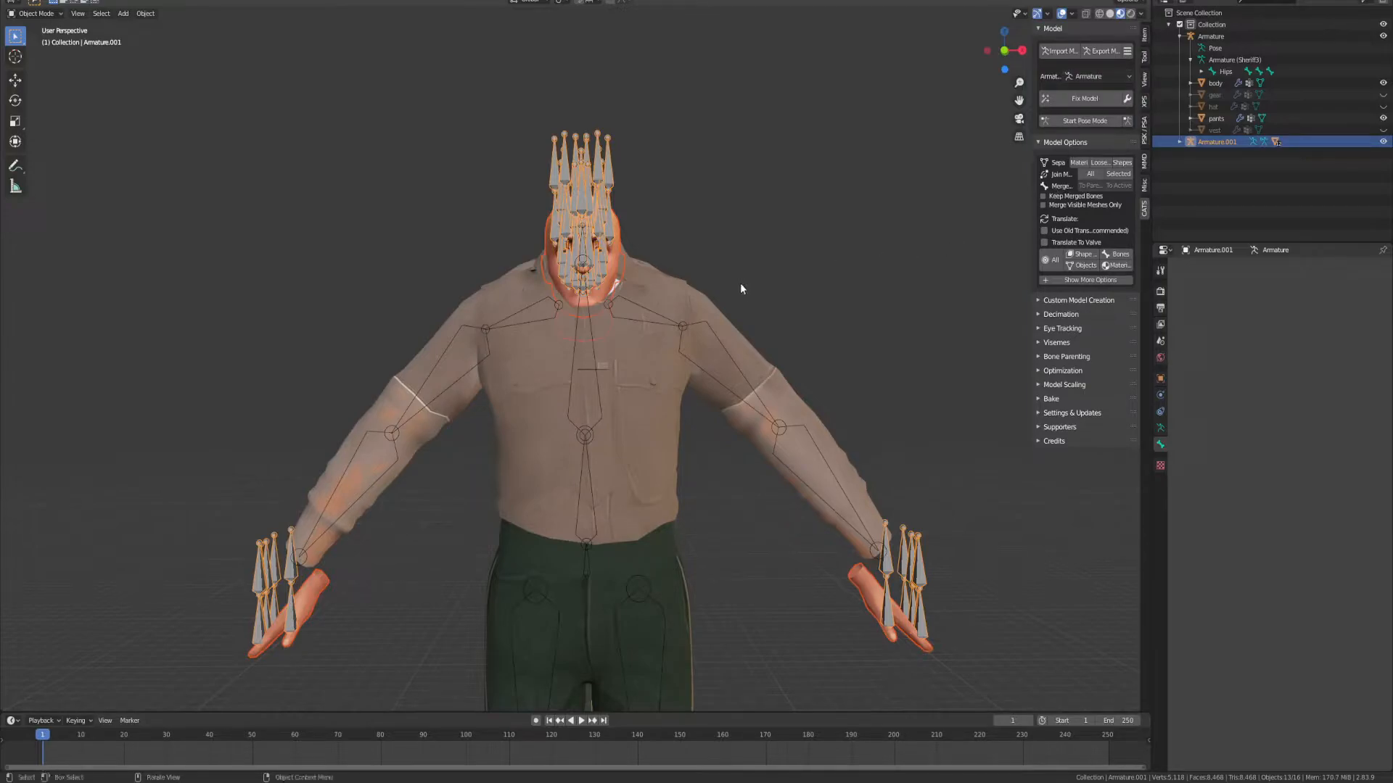
Step: Compare the hand bones in the male base model's Blender window with those of the imported armature on the sheriff body
{"action": "scroll", "coordinate": [717, 320], "scroll_direction": "down", "scroll_amount": 2}
{"action": "scroll", "coordinate": [717, 320], "scroll_direction": "up", "scroll_amount": 4}
{"action": "middle_click_drag", "start_coordinate": [706, 363], "coordinate": [609, 417], "text": "shift"}
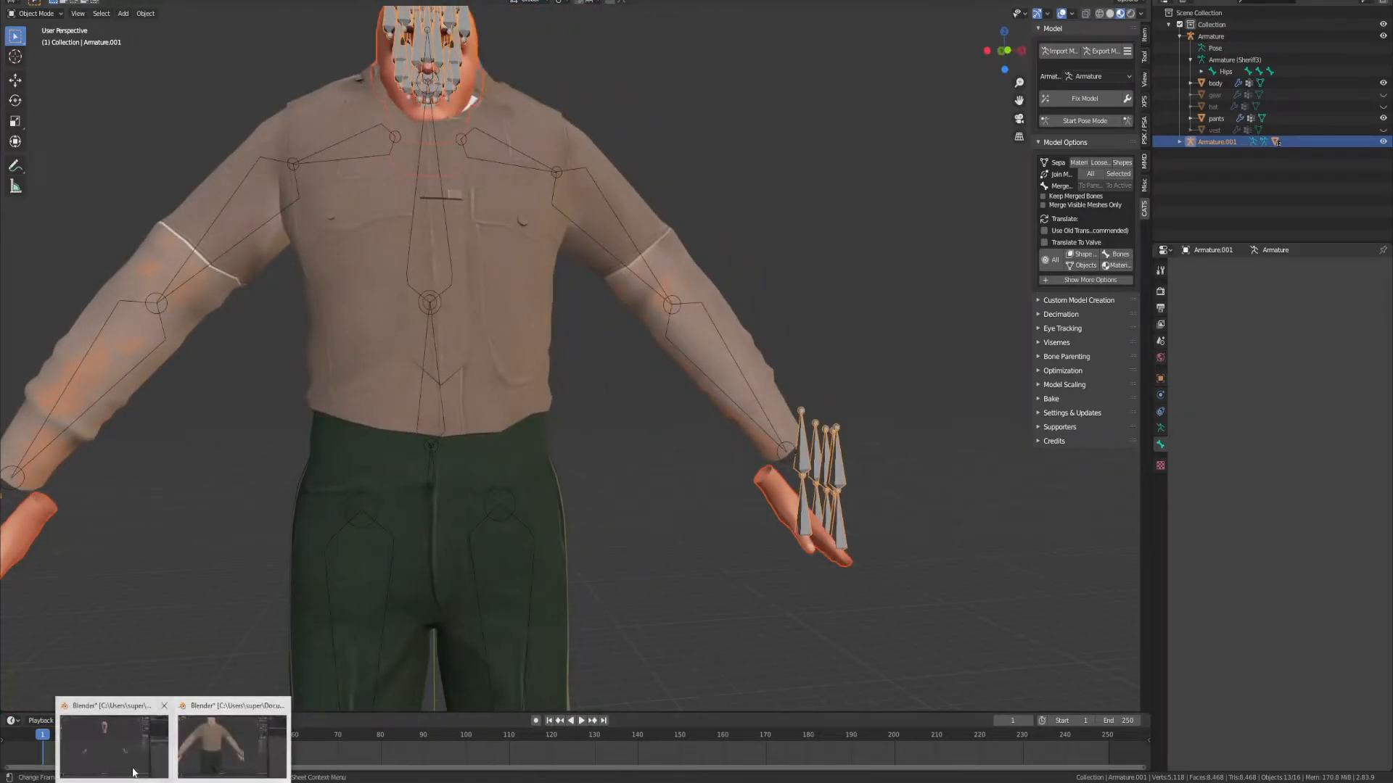
{"action": "left_click", "coordinate": [133, 773]}
{"action": "scroll", "coordinate": [290, 435], "scroll_direction": "up", "scroll_amount": 4}
{"action": "middle_click_drag", "start_coordinate": [290, 435], "coordinate": [618, 358], "text": "shift"}
{"action": "scroll", "coordinate": [349, 449], "scroll_direction": "up", "scroll_amount": 2}
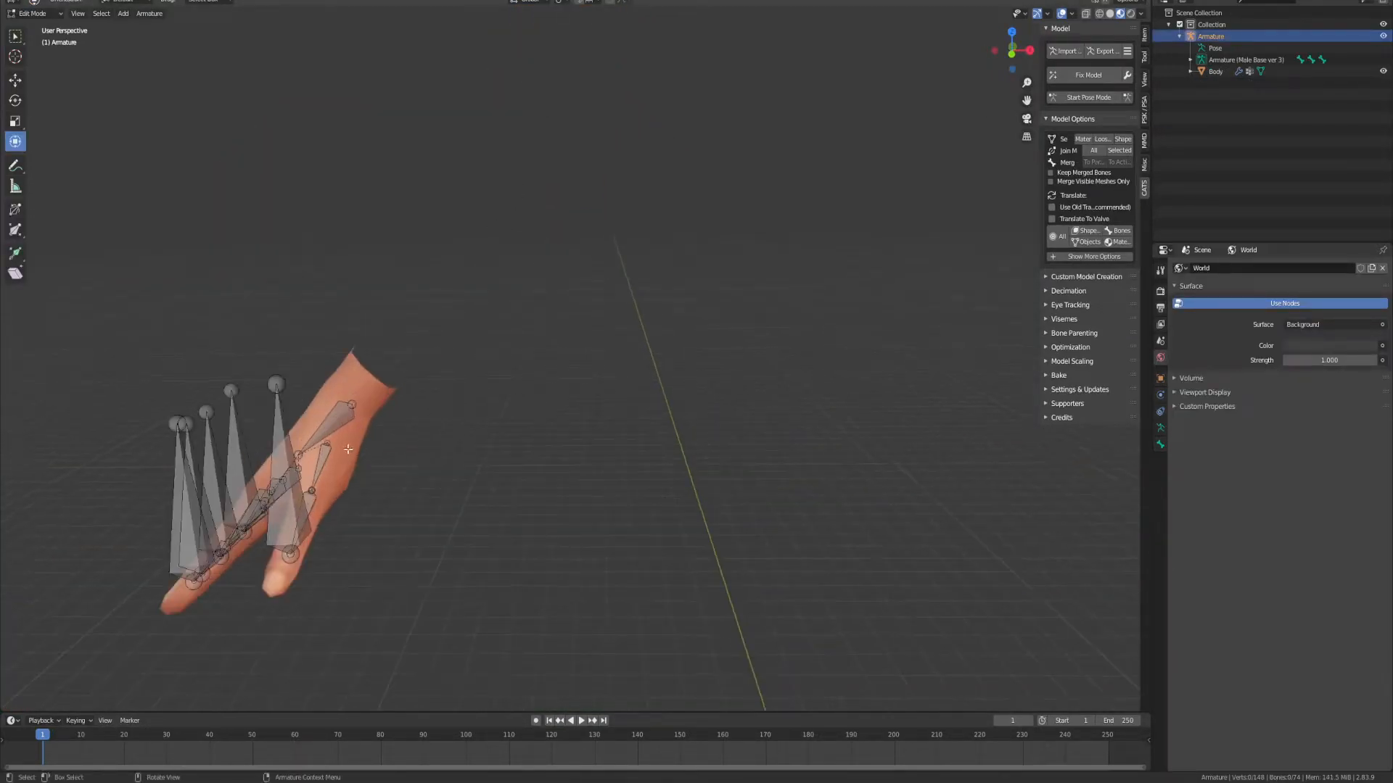
{"action": "left_click", "coordinate": [348, 449]}
{"action": "middle_click_drag", "start_coordinate": [348, 449], "coordinate": [606, 327]}
{"action": "scroll", "coordinate": [606, 326], "scroll_direction": "down", "scroll_amount": 5}
{"action": "left_click", "coordinate": [202, 763]}
{"action": "middle_click_drag", "start_coordinate": [358, 602], "coordinate": [676, 306]}
{"action": "scroll", "coordinate": [700, 441], "scroll_direction": "up", "scroll_amount": 6}
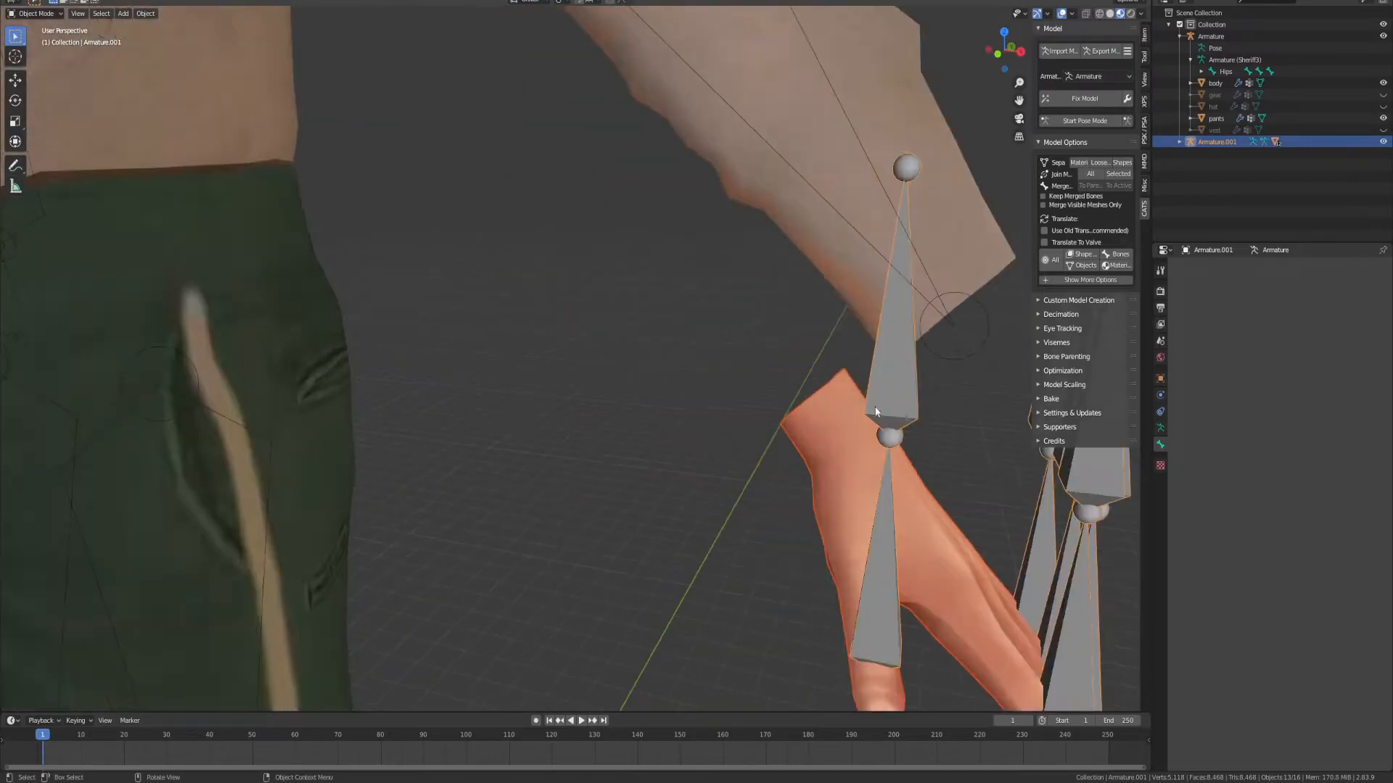
{"action": "middle_click_drag", "start_coordinate": [872, 415], "coordinate": [856, 423]}
Step: Expand Armature.001 and its bone hierarchy in the Outliner and select the Right wrist bone
{"action": "left_click", "coordinate": [550, 508]}
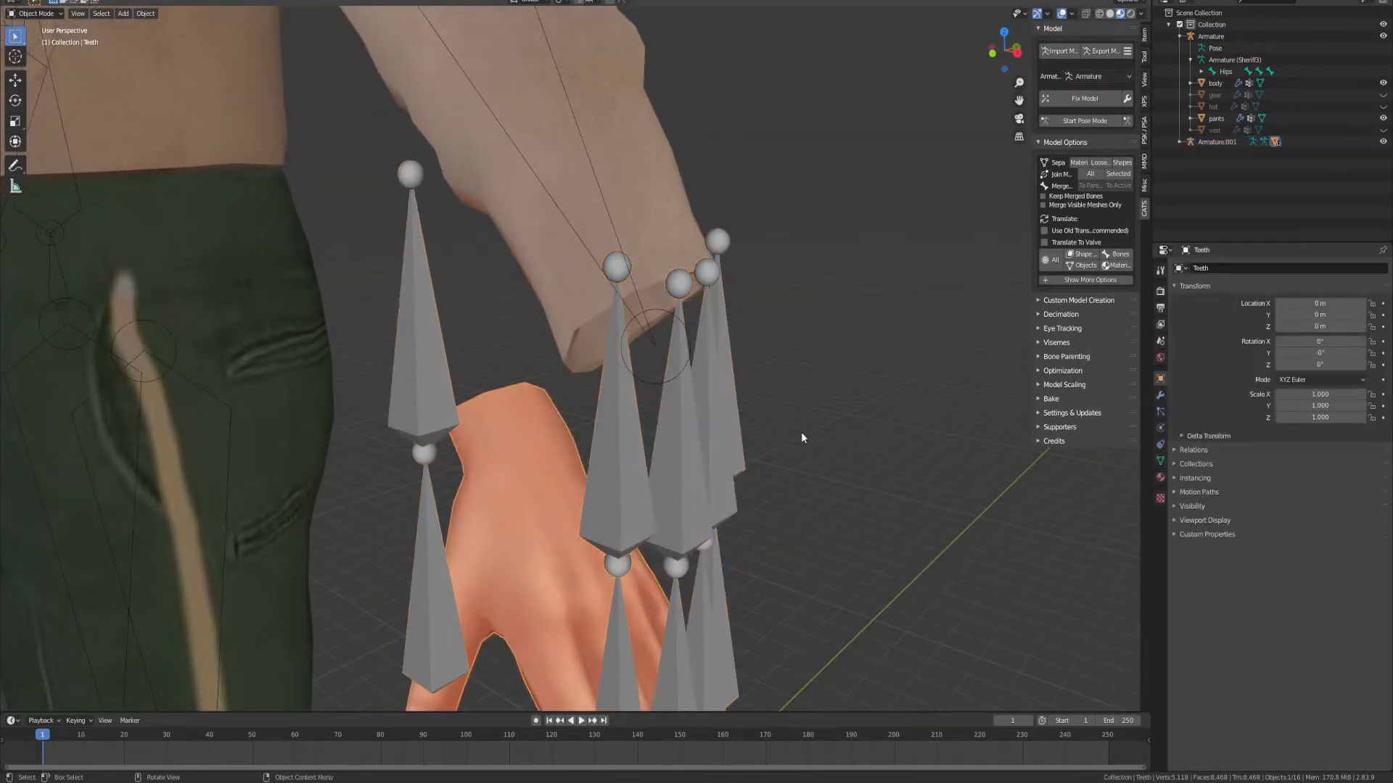
{"action": "left_click", "coordinate": [1180, 142]}
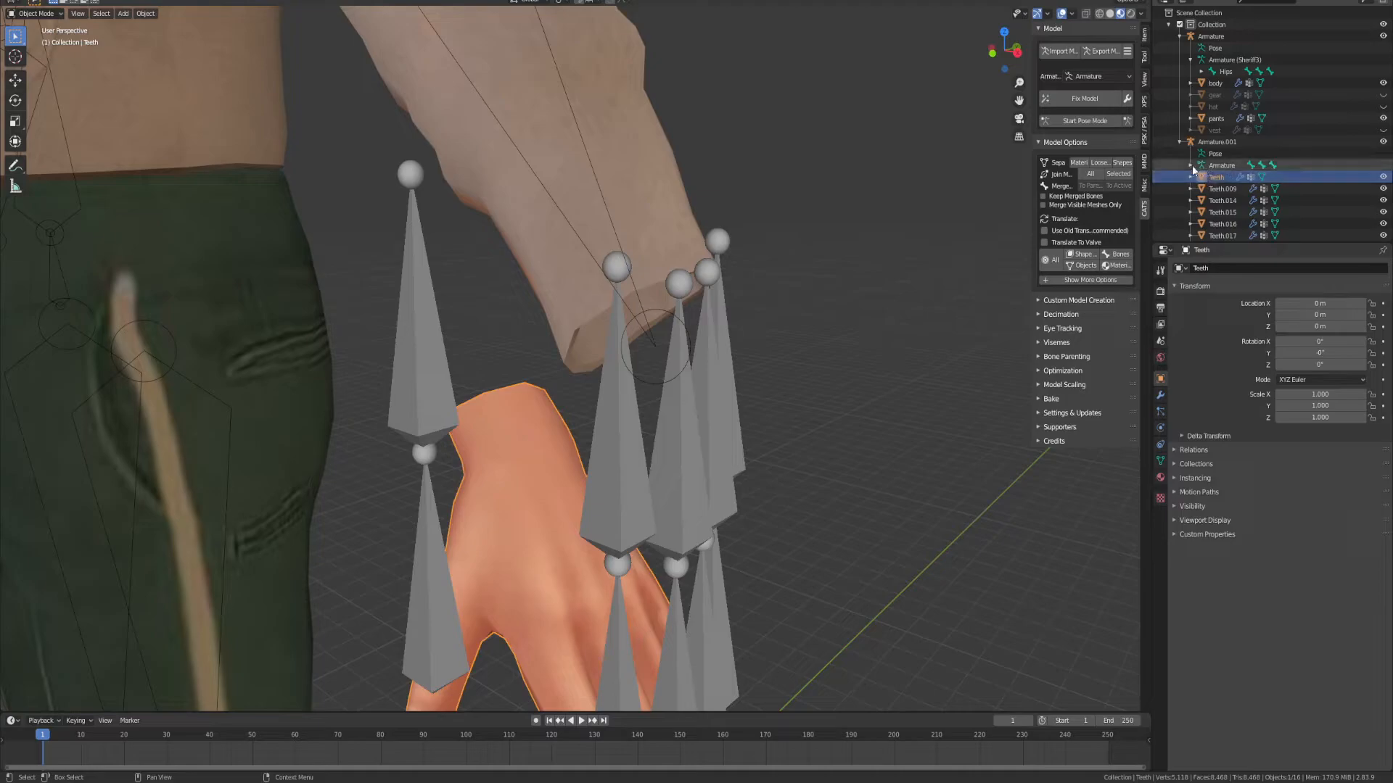
{"action": "left_click", "coordinate": [1192, 166]}
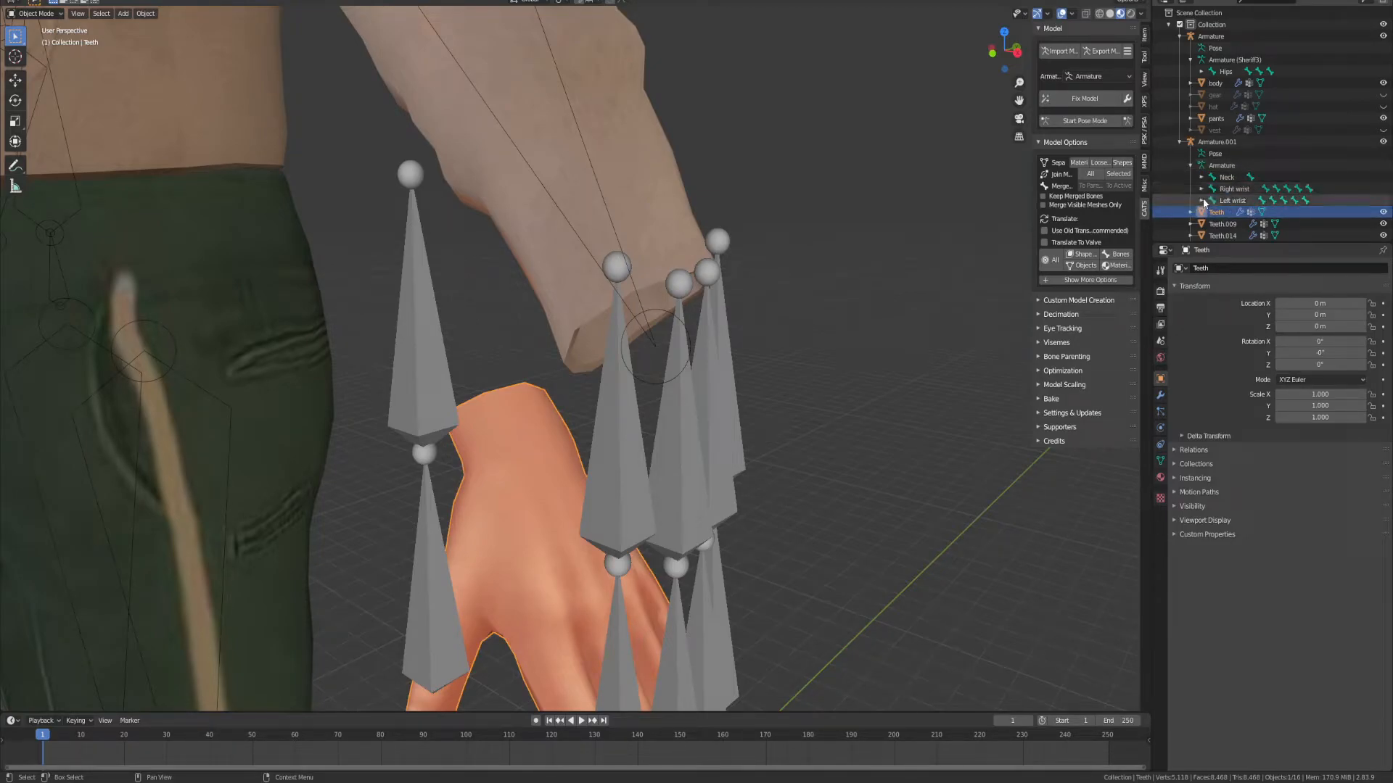
{"action": "left_click", "coordinate": [1202, 200]}
{"action": "left_click", "coordinate": [1202, 200]}
{"action": "left_click", "coordinate": [1231, 188]}
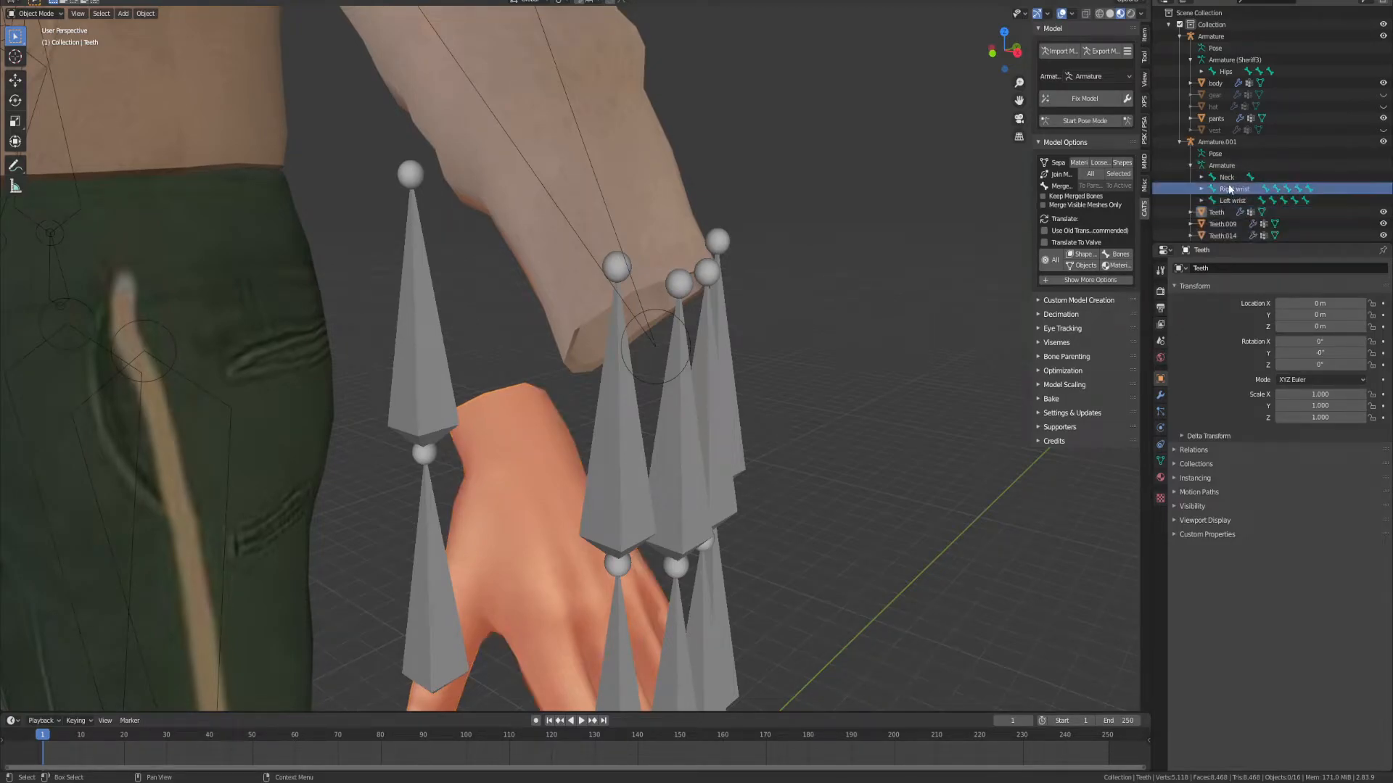
{"action": "scroll", "coordinate": [699, 424], "scroll_direction": "down", "scroll_amount": 8}
{"action": "scroll", "coordinate": [698, 428], "scroll_direction": "up", "scroll_amount": 3}
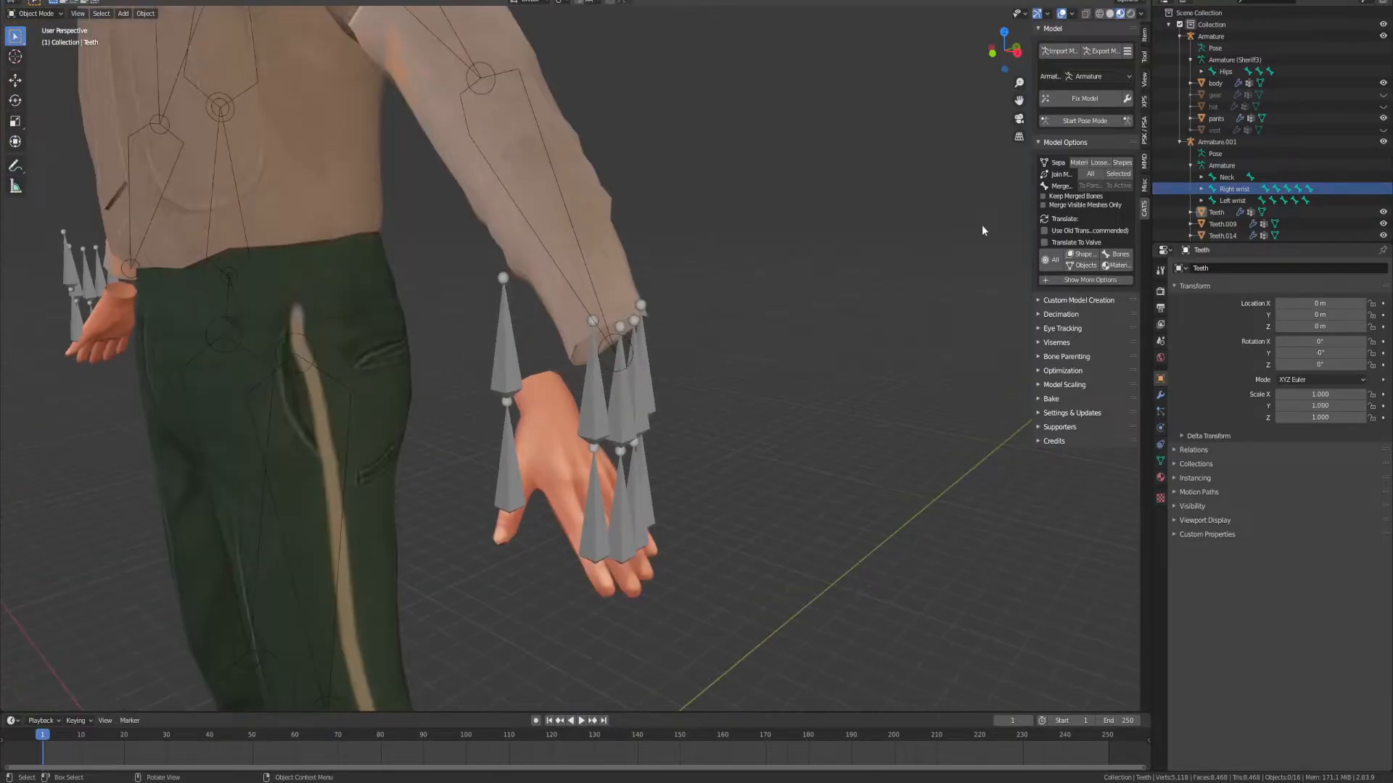
Step: Try CATS pose mode on the imported armature with the left thumb bone selected, and undo back to Object Mode
{"action": "left_click", "coordinate": [1072, 121]}
{"action": "middle_click_drag", "start_coordinate": [529, 377], "coordinate": [713, 188]}
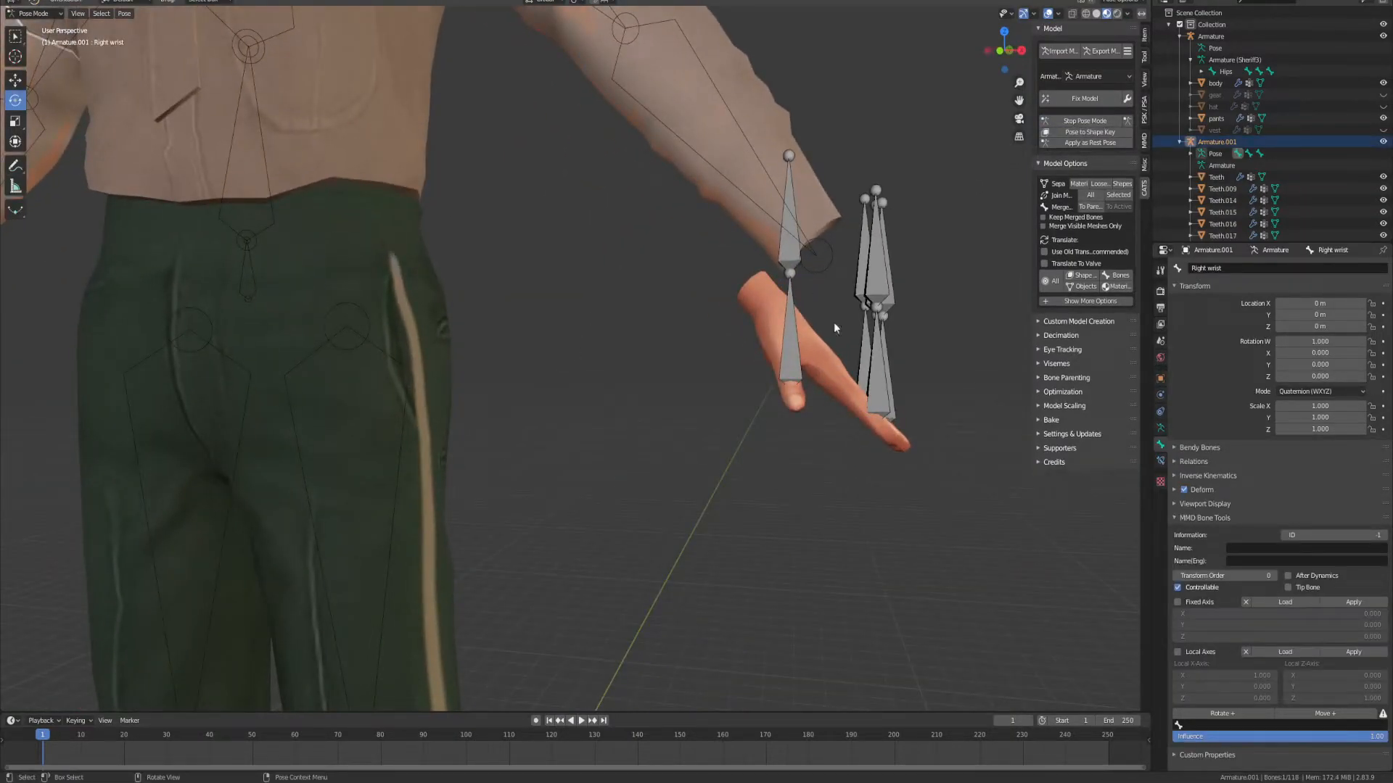
{"action": "left_click", "coordinate": [805, 340]}
{"action": "scroll", "coordinate": [716, 312], "scroll_direction": "down", "scroll_amount": 4}
{"action": "scroll", "coordinate": [716, 312], "scroll_direction": "up", "scroll_amount": 4}
{"action": "middle_click_drag", "start_coordinate": [769, 322], "coordinate": [556, 451]}
{"action": "scroll", "coordinate": [608, 429], "scroll_direction": "down", "scroll_amount": 5}
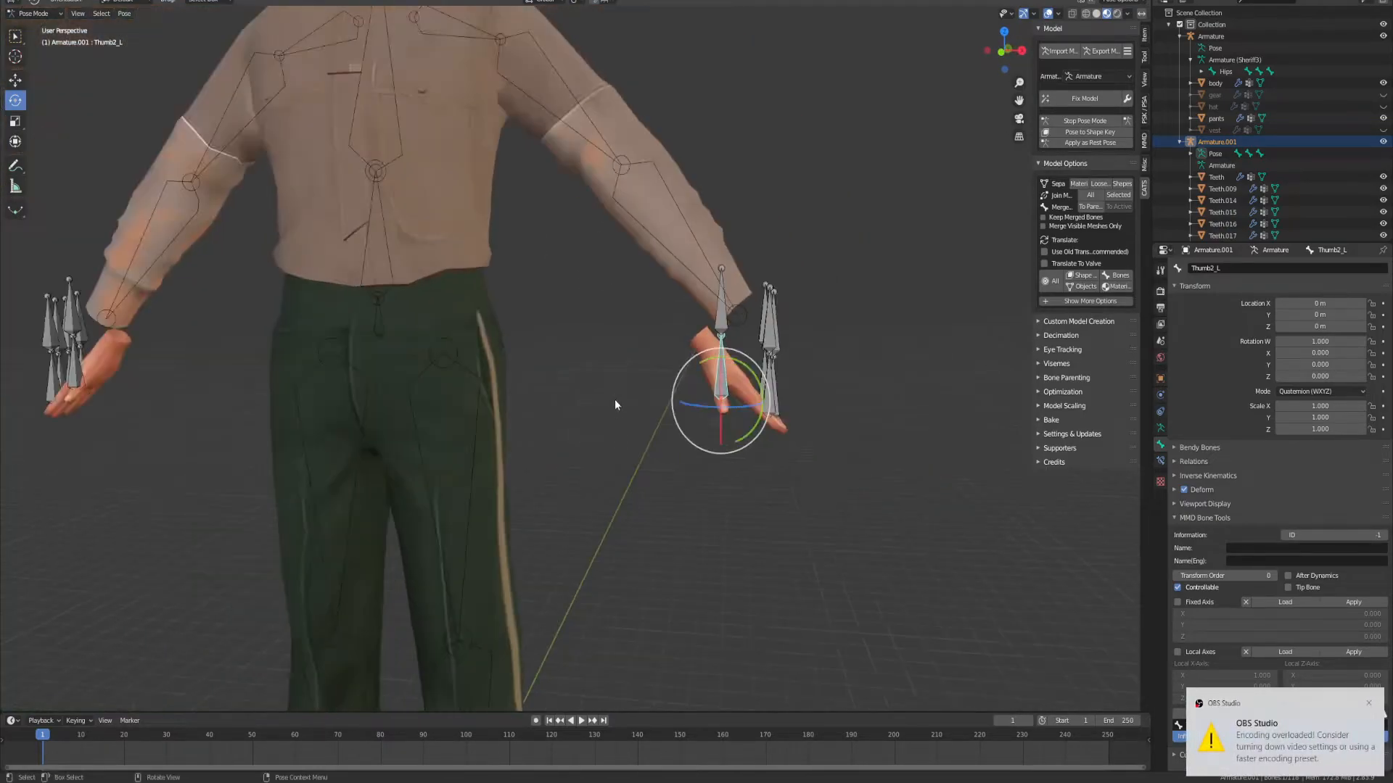
{"action": "scroll", "coordinate": [501, 341], "scroll_direction": "up", "scroll_amount": 3}
{"action": "scroll", "coordinate": [417, 351], "scroll_direction": "down", "scroll_amount": 3}
{"action": "middle_click_drag", "start_coordinate": [358, 354], "coordinate": [418, 350]}
{"action": "key", "text": "ctrl+z"}
{"action": "key", "text": "ctrl+z"}
{"action": "key", "text": "ctrl+z"}
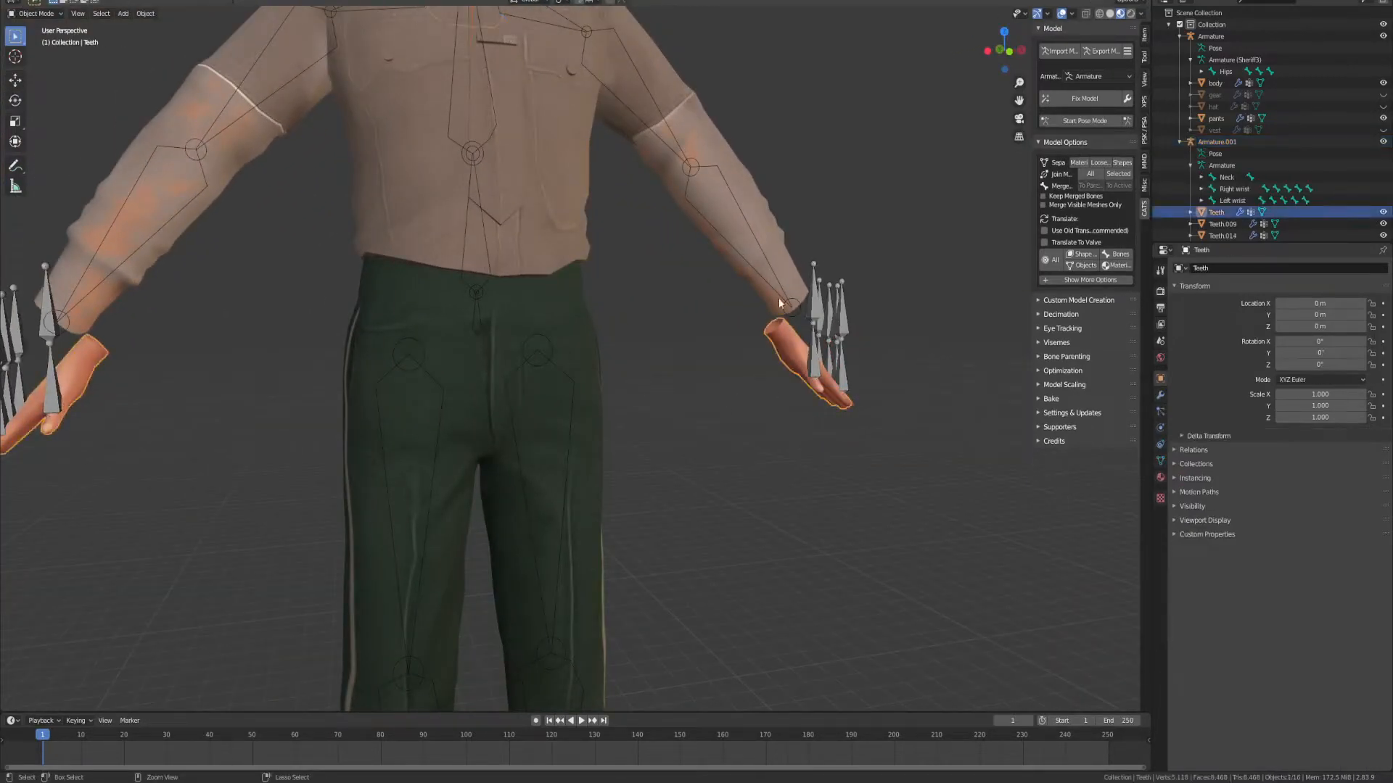
Step: Select the Right wrist bone of Armature.001 and run the CATS Fix Model operation on the imported armature
{"action": "middle_click_drag", "start_coordinate": [834, 250], "coordinate": [805, 263]}
{"action": "left_click", "coordinate": [1226, 190]}
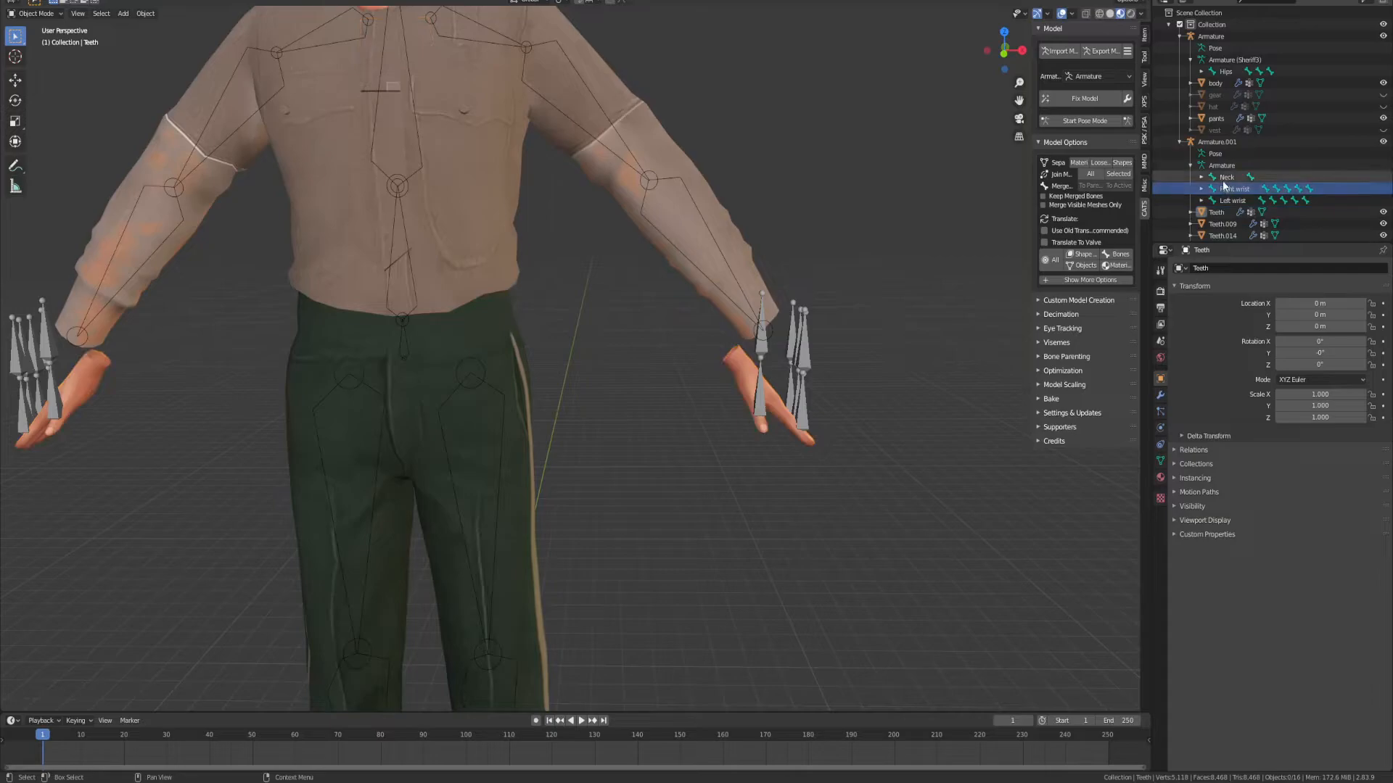
{"action": "left_click", "coordinate": [1086, 99]}
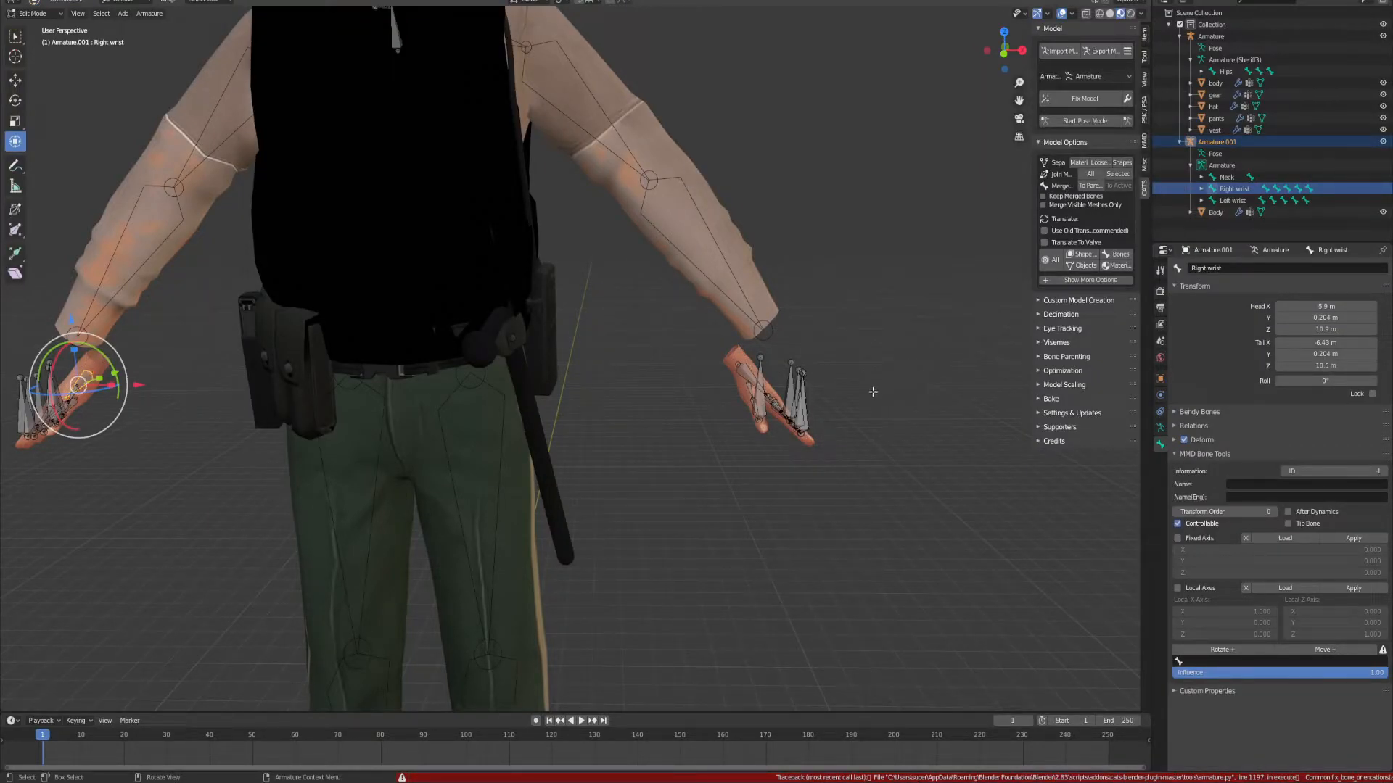
Step: Select the Left wrist bone on the imported hand and return Armature.001 to Object Mode
{"action": "scroll", "coordinate": [872, 394], "scroll_direction": "up", "scroll_amount": 1}
{"action": "scroll", "coordinate": [869, 379], "scroll_direction": "down", "scroll_amount": 4}
{"action": "scroll", "coordinate": [858, 367], "scroll_direction": "up", "scroll_amount": 4}
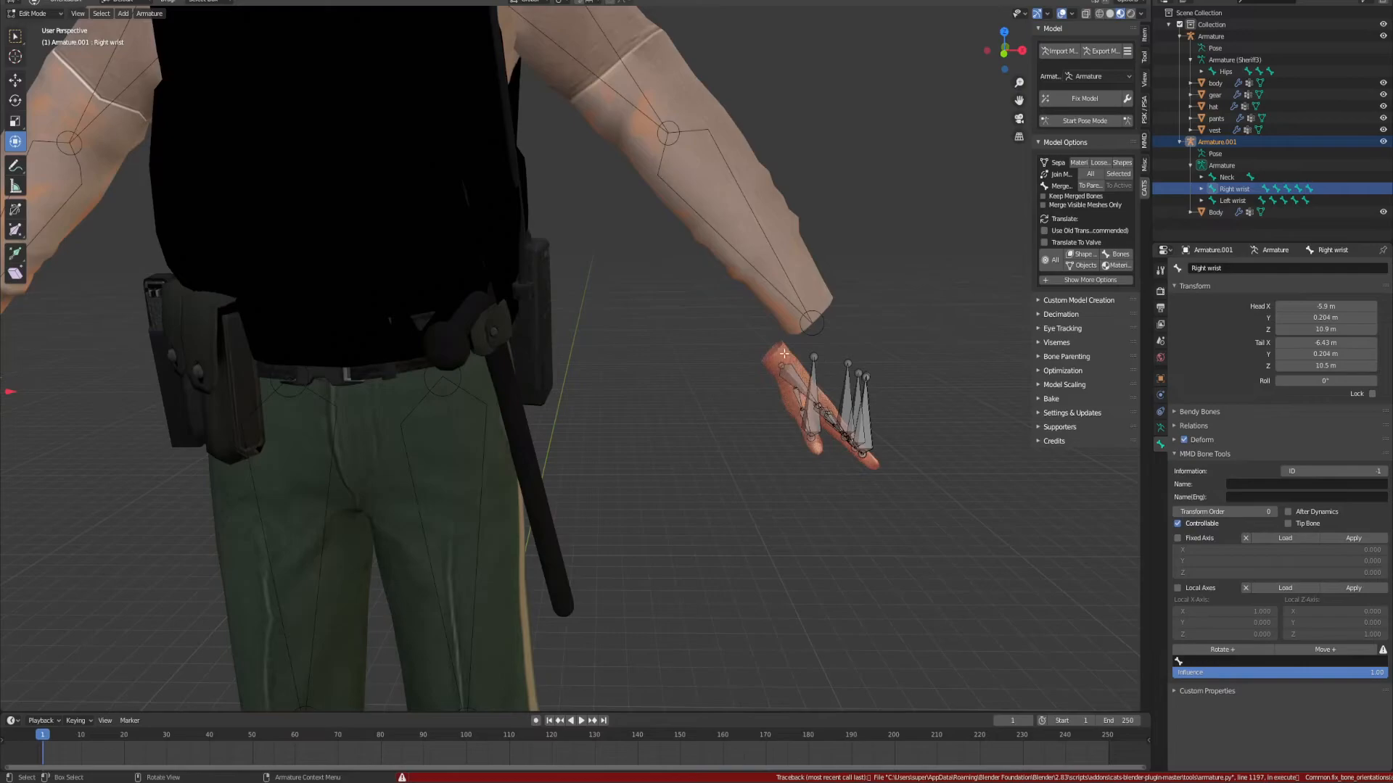
{"action": "left_click", "coordinate": [771, 353]}
{"action": "left_click", "coordinate": [797, 357]}
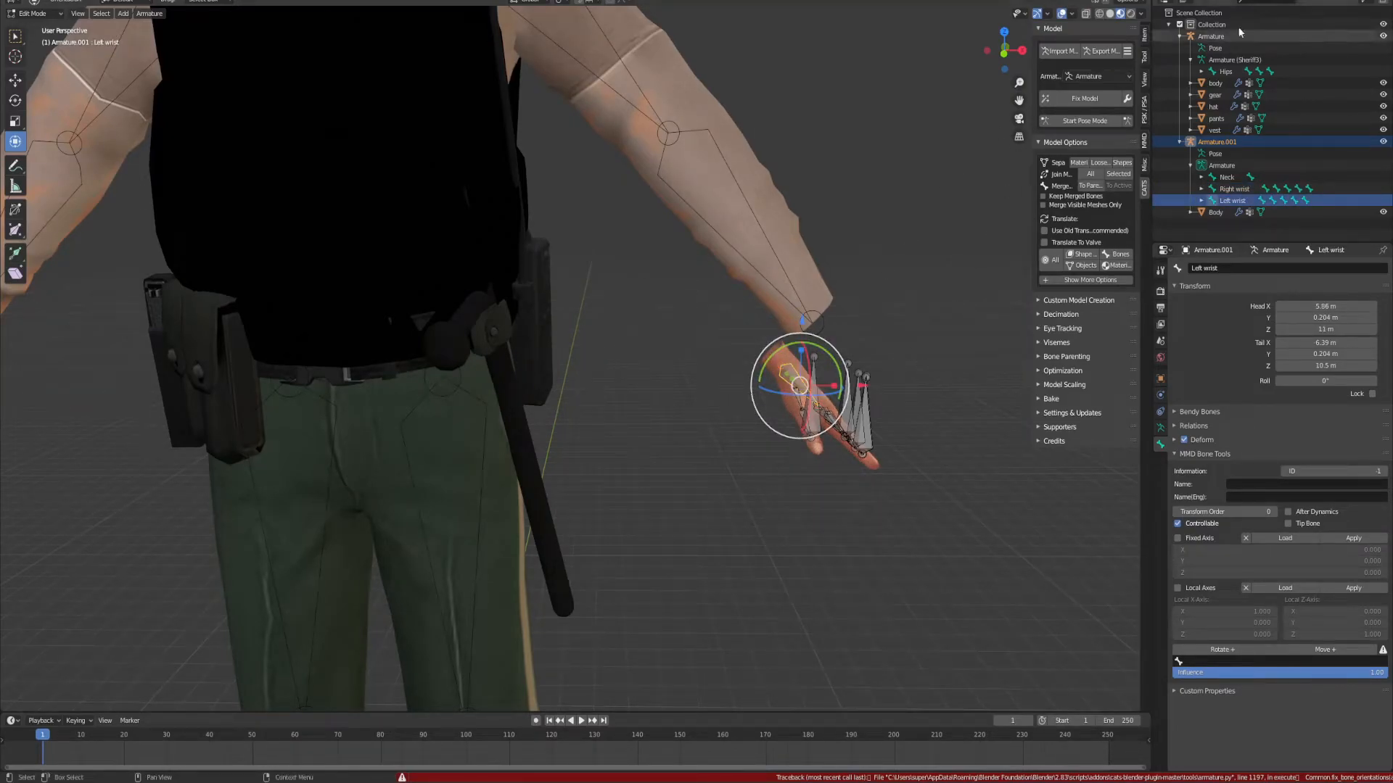
{"action": "left_click", "coordinate": [1237, 166]}
{"action": "left_click", "coordinate": [806, 378]}
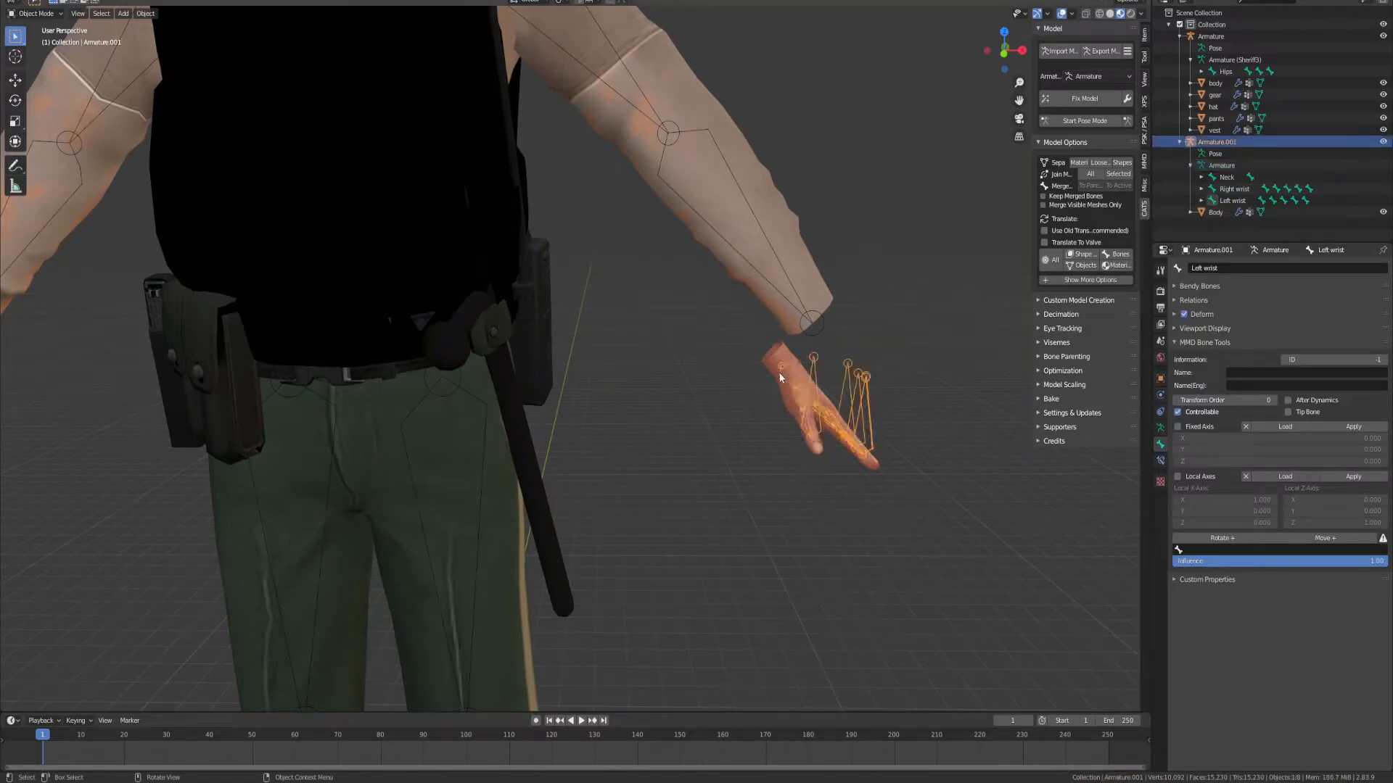
Step: Activate the Transform tool and raise Armature.001 with the head and hands to a Z location of about 1.56 m
{"action": "scroll", "coordinate": [804, 378], "scroll_direction": "down", "scroll_amount": 4}
{"action": "scroll", "coordinate": [794, 370], "scroll_direction": "up", "scroll_amount": 3}
{"action": "scroll", "coordinate": [616, 334], "scroll_direction": "down", "scroll_amount": 1}
{"action": "middle_click_drag", "start_coordinate": [589, 323], "coordinate": [761, 490], "text": "shift"}
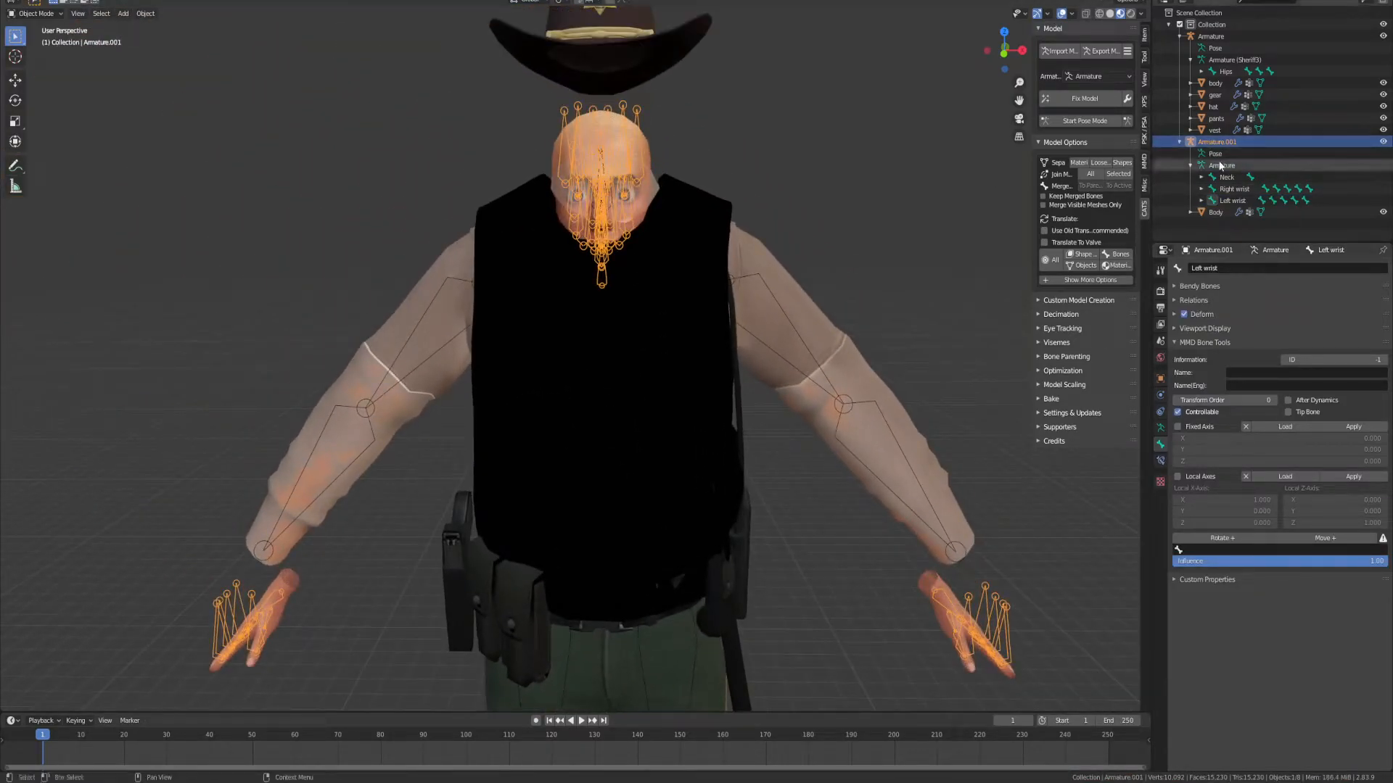
{"action": "left_click", "coordinate": [1191, 165]}
{"action": "scroll", "coordinate": [657, 326], "scroll_direction": "down", "scroll_amount": 4}
{"action": "scroll", "coordinate": [663, 335], "scroll_direction": "up", "scroll_amount": 4}
{"action": "left_click", "coordinate": [14, 142]}
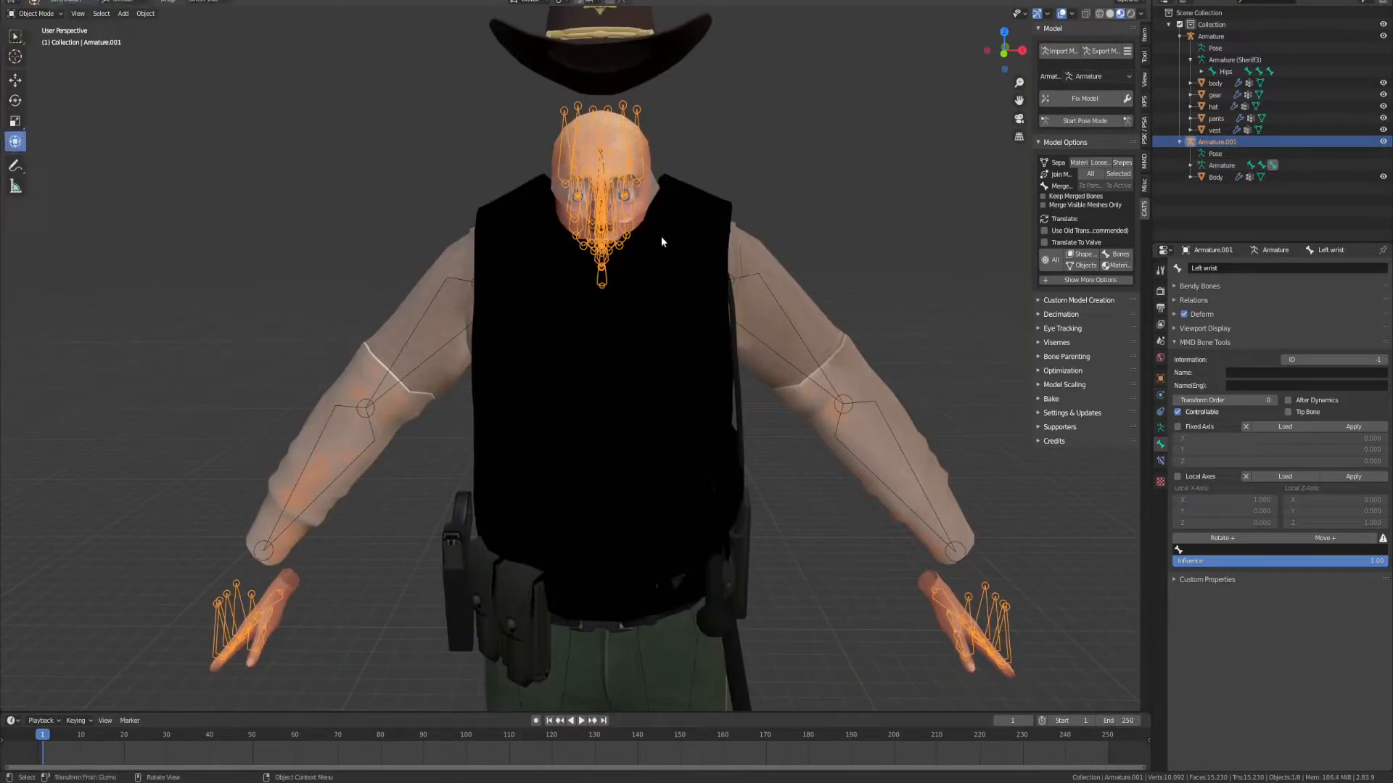
{"action": "scroll", "coordinate": [667, 304], "scroll_direction": "down", "scroll_amount": 3}
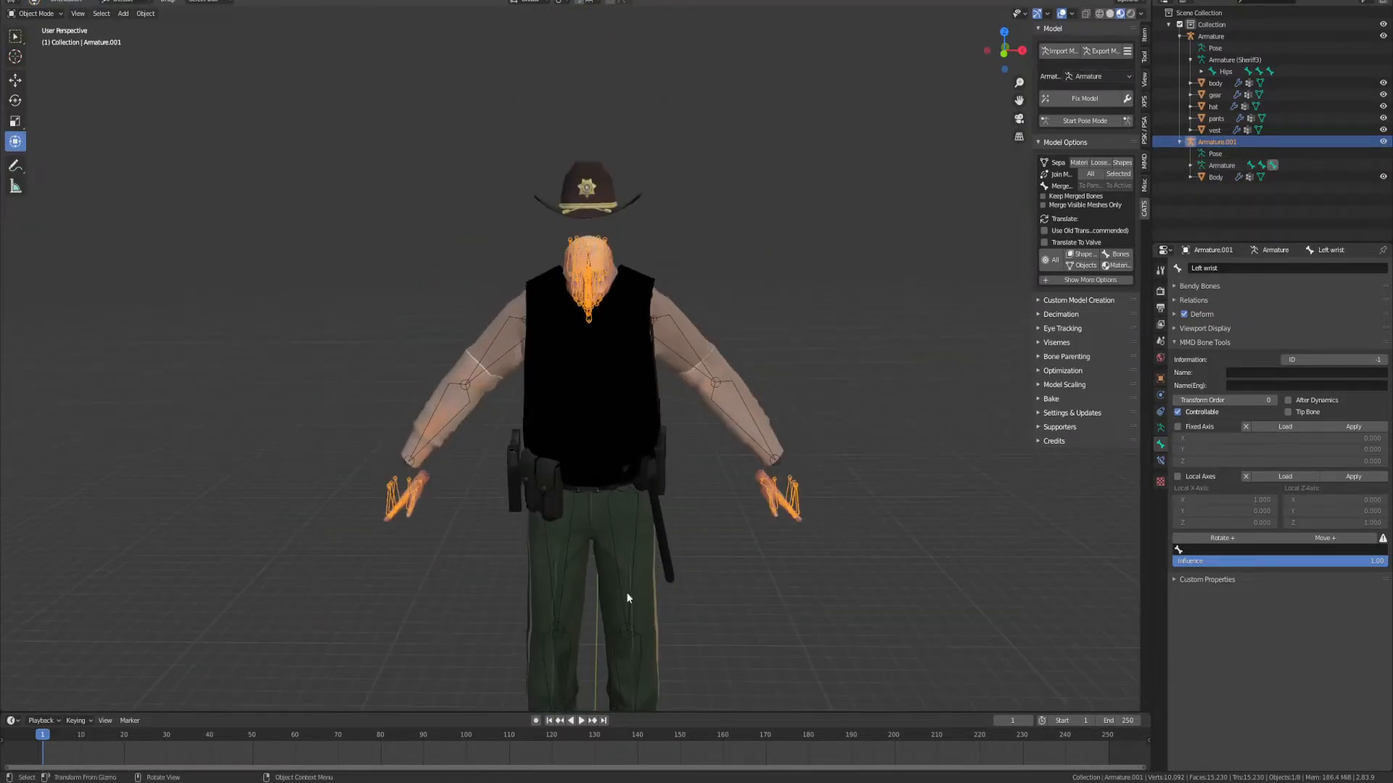
{"action": "left_click", "coordinate": [1160, 378]}
{"action": "left_click_drag", "start_coordinate": [1302, 326], "coordinate": [1384, 325]}
Step: Hide the vest mesh and frame the view on the sheriff's shirt body mesh
{"action": "scroll", "coordinate": [798, 360], "scroll_direction": "up", "scroll_amount": 3}
{"action": "scroll", "coordinate": [798, 359], "scroll_direction": "up", "scroll_amount": 3}
{"action": "middle_click_drag", "start_coordinate": [825, 289], "coordinate": [811, 298]}
{"action": "left_click_drag", "start_coordinate": [754, 283], "coordinate": [655, 264]}
{"action": "left_click", "coordinate": [1382, 130]}
{"action": "left_click", "coordinate": [1216, 83]}
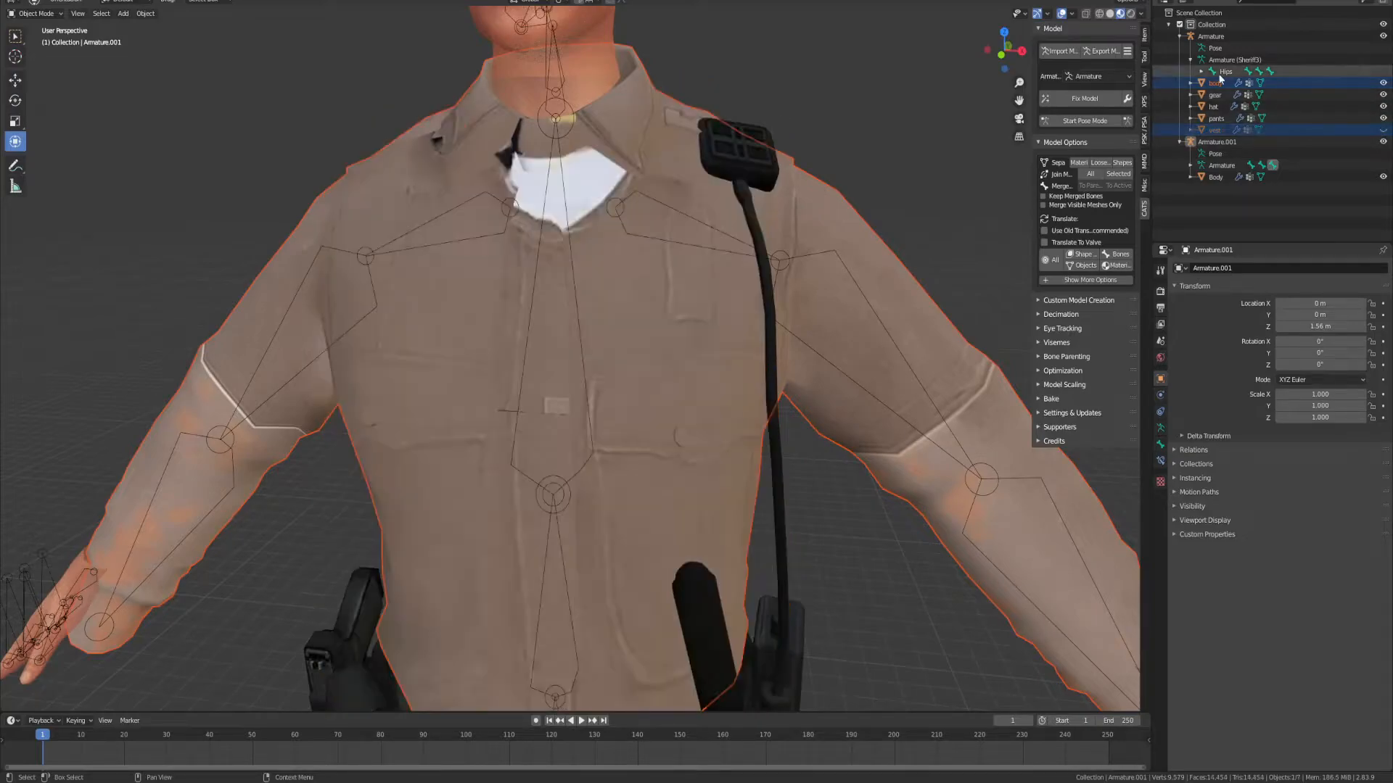
{"action": "key", "text": "KP_Decimal"}
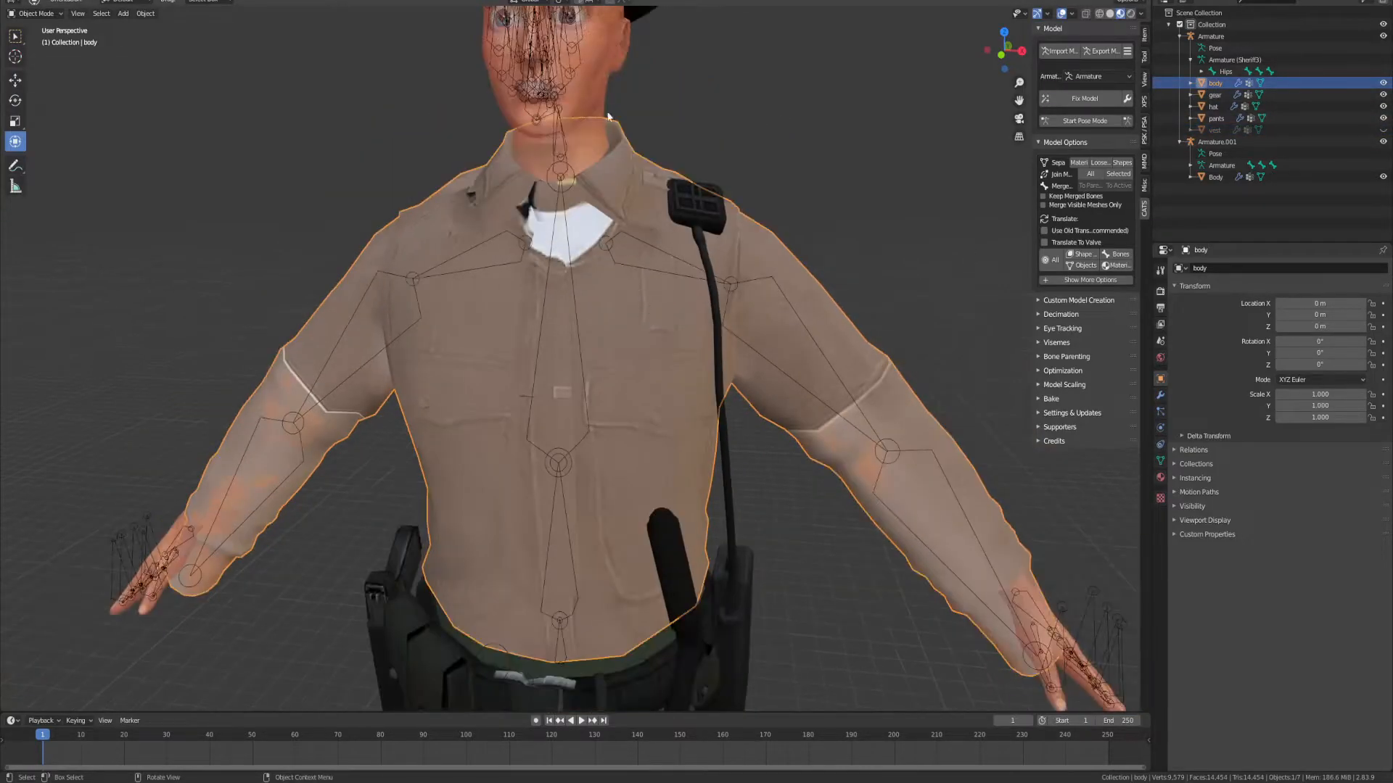
Step: Select the head-and-hands Body mesh and shift it backward to a Y location of about 0.51 m
{"action": "left_click", "coordinate": [595, 103]}
{"action": "key", "text": "KP_Decimal"}
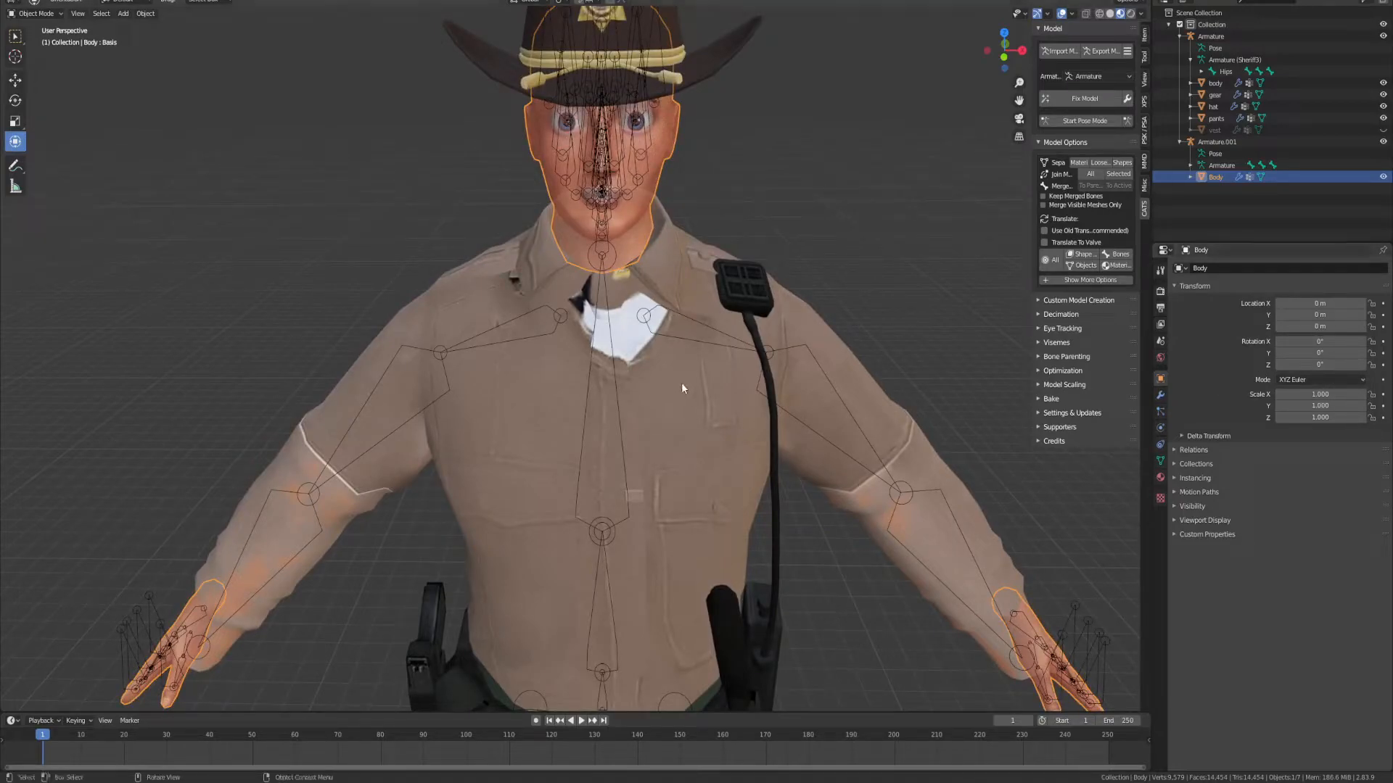
{"action": "left_click", "coordinate": [706, 448]}
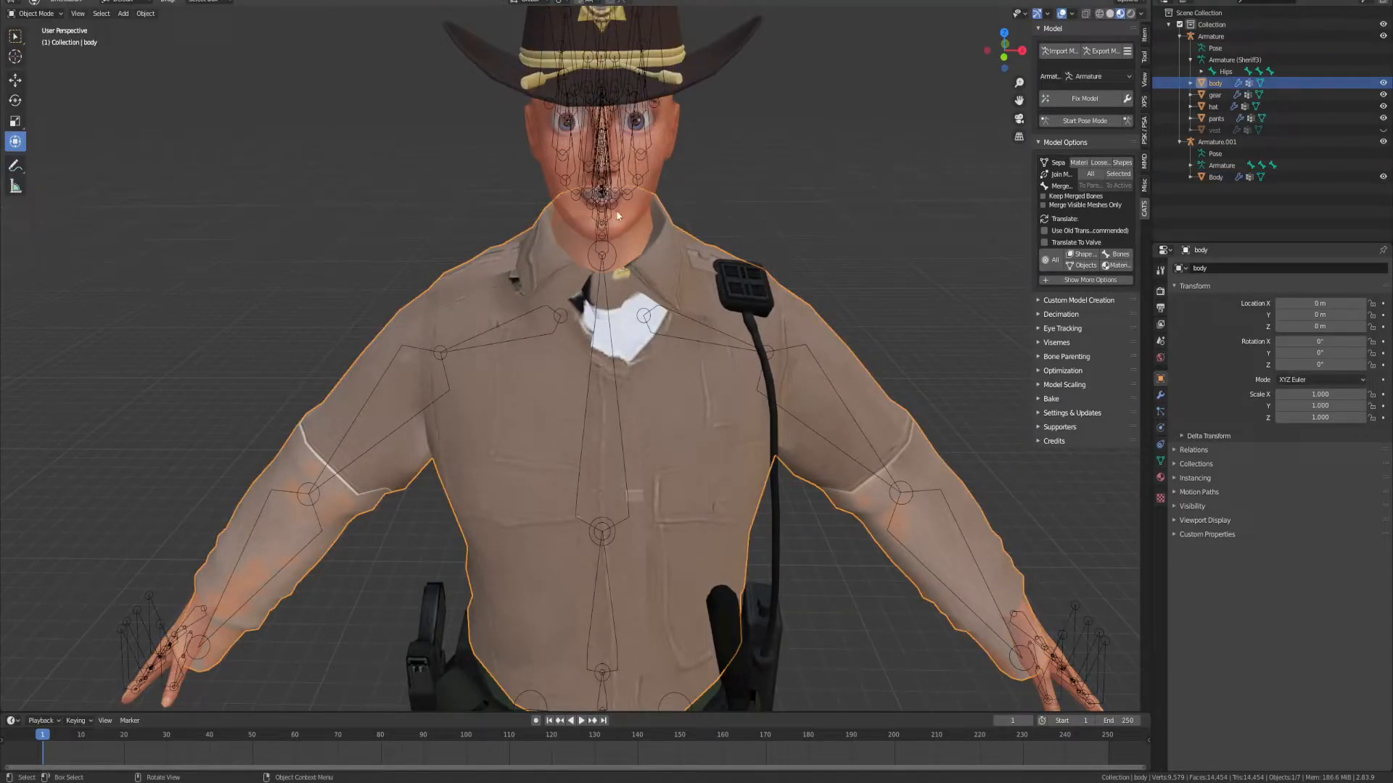
{"action": "left_click", "coordinate": [639, 190]}
{"action": "middle_click_drag", "start_coordinate": [676, 279], "coordinate": [603, 336]}
{"action": "scroll", "coordinate": [586, 300], "scroll_direction": "up", "scroll_amount": 2}
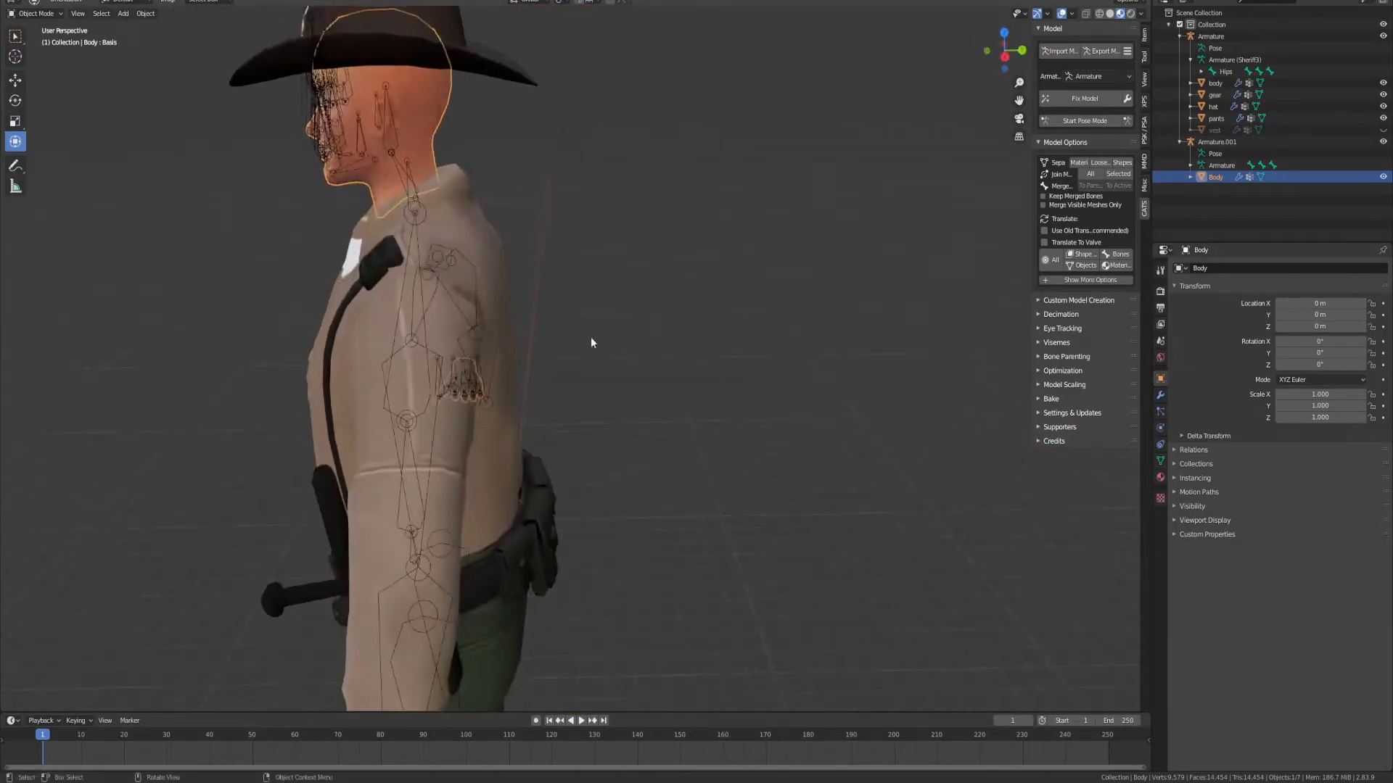
{"action": "middle_click_drag", "start_coordinate": [507, 336], "coordinate": [539, 295], "text": "shift"}
{"action": "left_click_drag", "start_coordinate": [1309, 317], "coordinate": [1327, 318]}
{"action": "middle_click_drag", "start_coordinate": [589, 494], "coordinate": [670, 204], "text": "shift"}
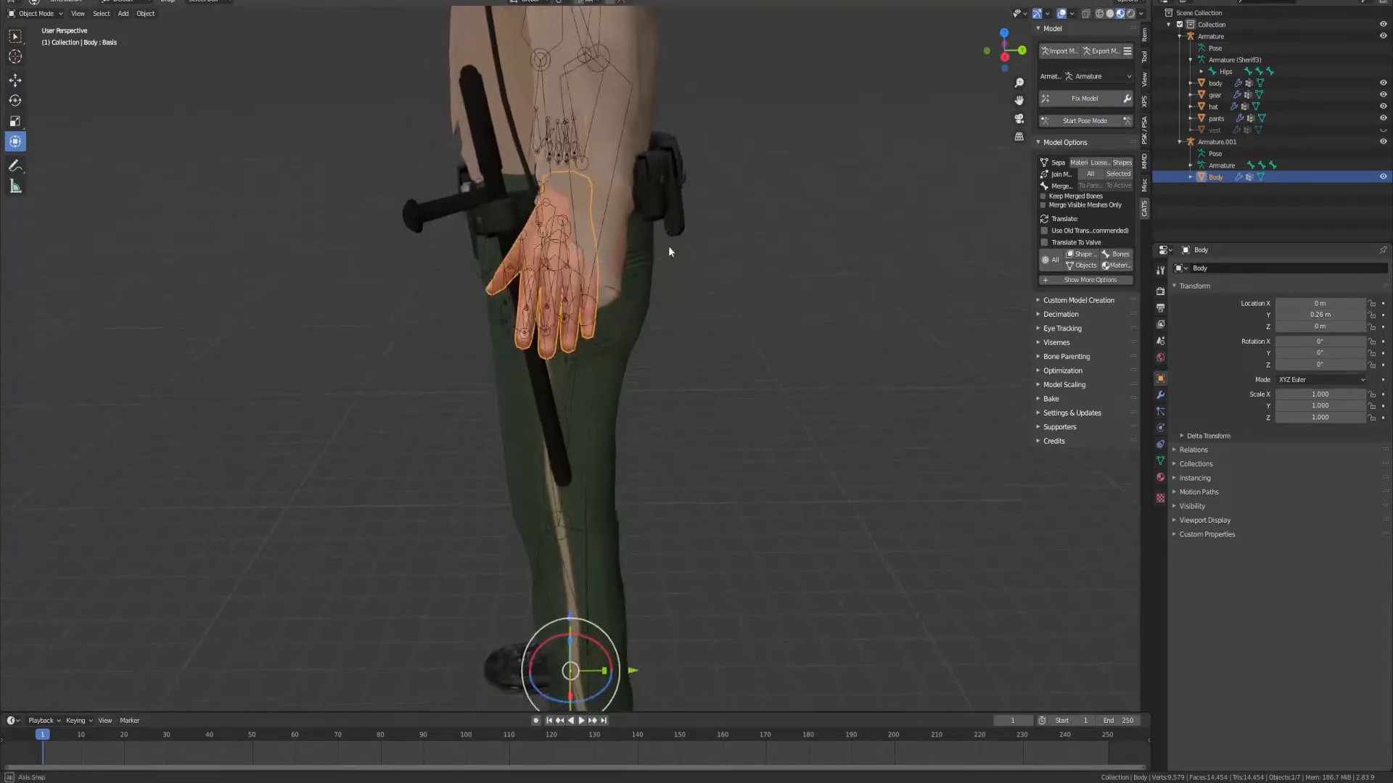
{"action": "left_click_drag", "start_coordinate": [1310, 315], "coordinate": [1328, 314]}
Step: Shift the head-and-hands Body mesh sideways to an X location of about 0.08 m
{"action": "middle_click_drag", "start_coordinate": [609, 200], "coordinate": [749, 388], "text": "shift"}
{"action": "middle_click_drag", "start_coordinate": [686, 222], "coordinate": [601, 376], "text": "shift"}
{"action": "scroll", "coordinate": [601, 377], "scroll_direction": "up", "scroll_amount": 4}
{"action": "middle_click_drag", "start_coordinate": [503, 221], "coordinate": [655, 379], "text": "shift"}
{"action": "left_click_drag", "start_coordinate": [1309, 303], "coordinate": [1332, 303]}
Step: Check the head and hands alignment in front view, try a slight sideways move of the Body mesh and undo it
{"action": "left_click", "coordinate": [1003, 54]}
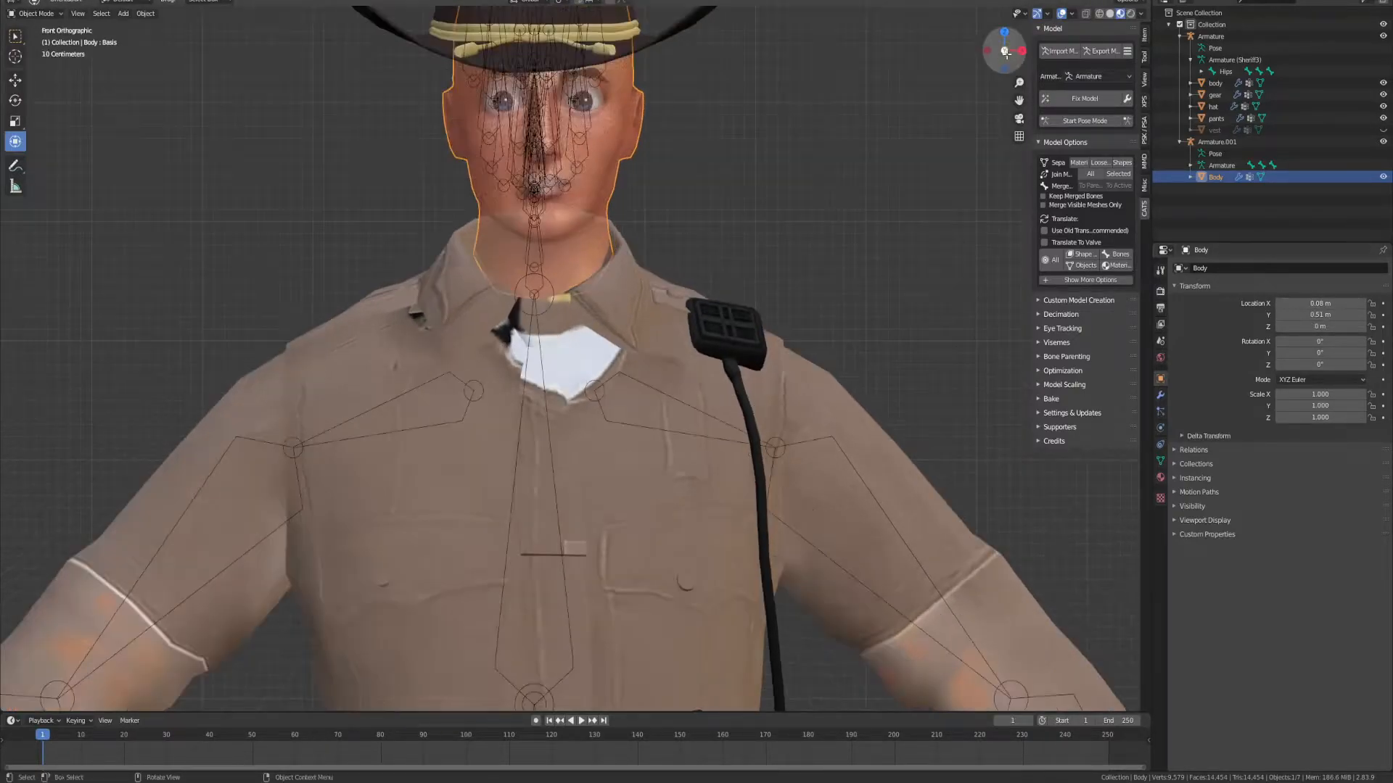
{"action": "scroll", "coordinate": [806, 295], "scroll_direction": "down", "scroll_amount": 4}
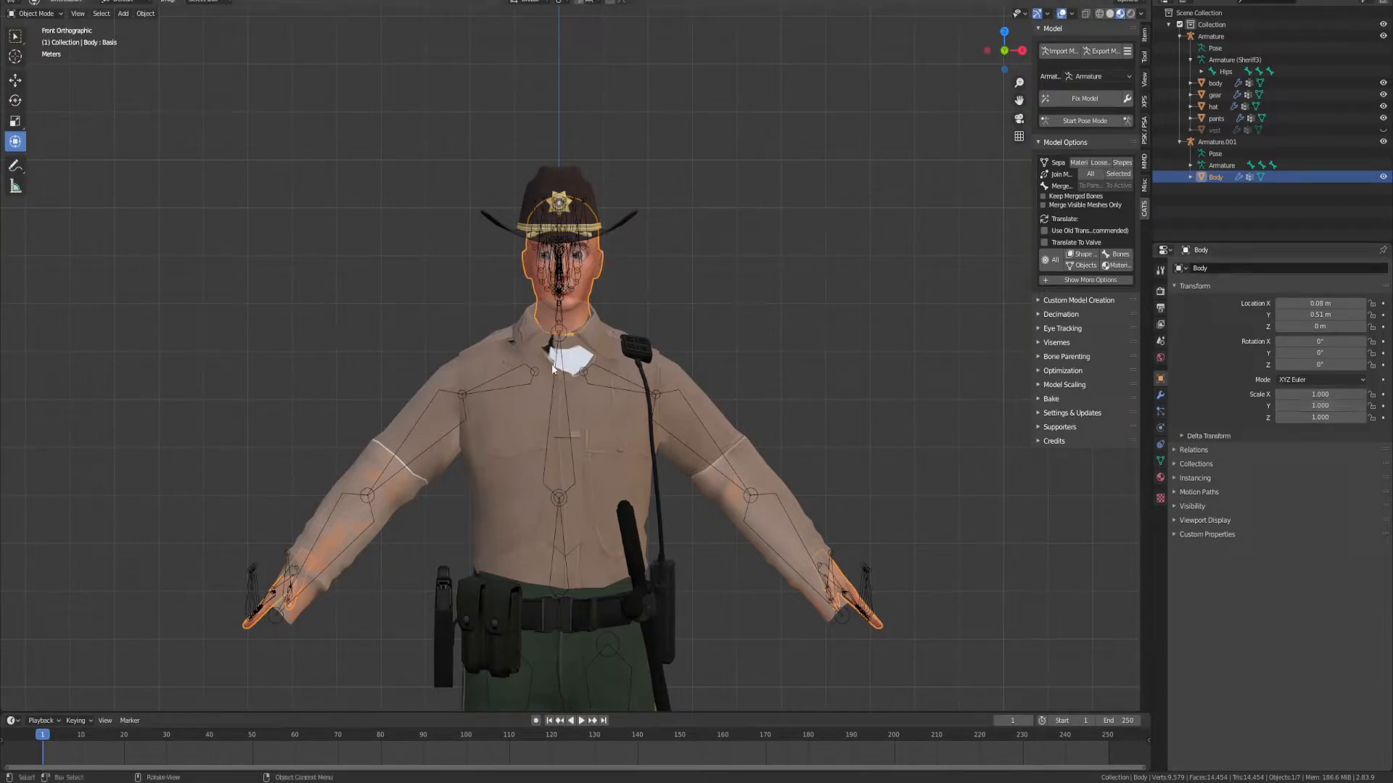
{"action": "middle_click_drag", "start_coordinate": [631, 651], "coordinate": [620, 257], "text": "shift"}
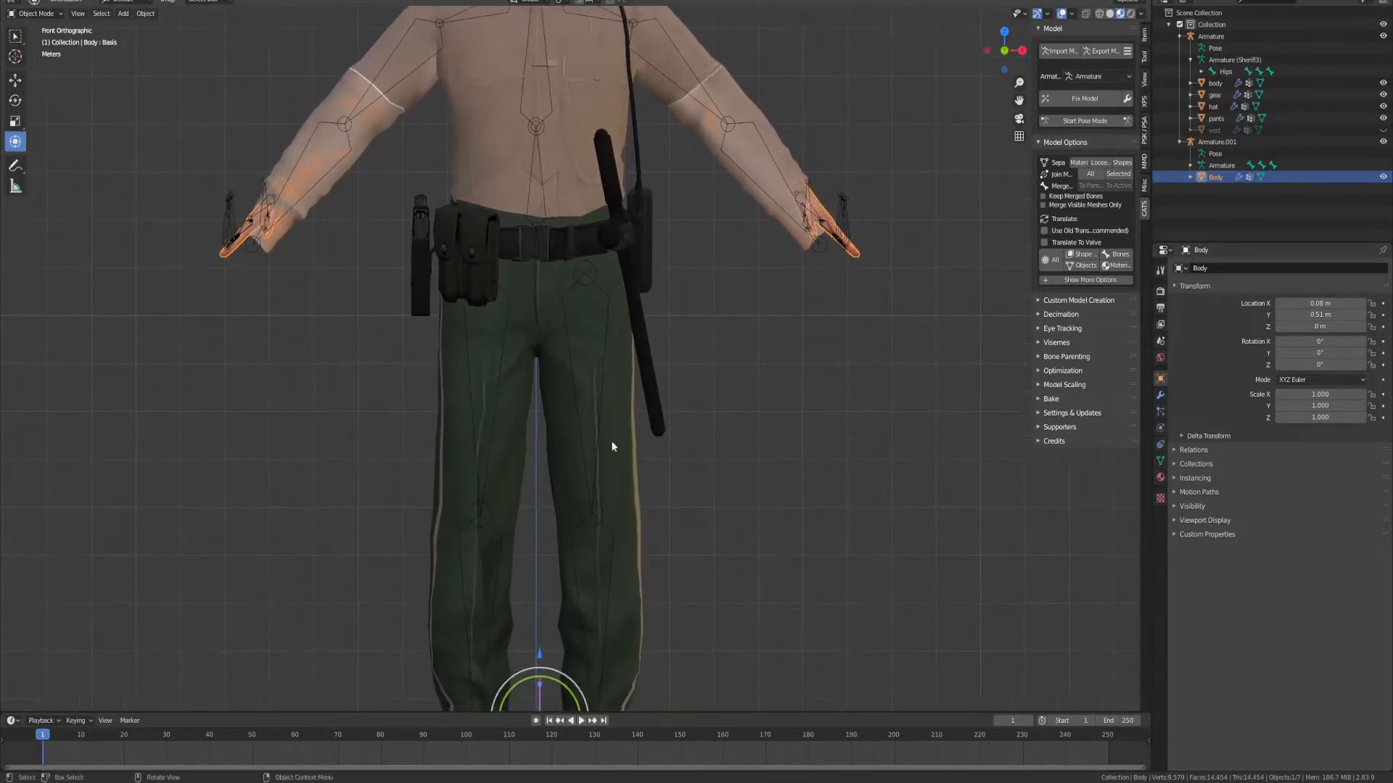
{"action": "scroll", "coordinate": [612, 442], "scroll_direction": "down", "scroll_amount": 3}
{"action": "scroll", "coordinate": [612, 447], "scroll_direction": "up", "scroll_amount": 1}
{"action": "middle_click_drag", "start_coordinate": [590, 413], "coordinate": [602, 467], "text": "shift"}
{"action": "left_click_drag", "start_coordinate": [569, 668], "coordinate": [579, 672]}
{"action": "key", "text": "ctrl+z"}
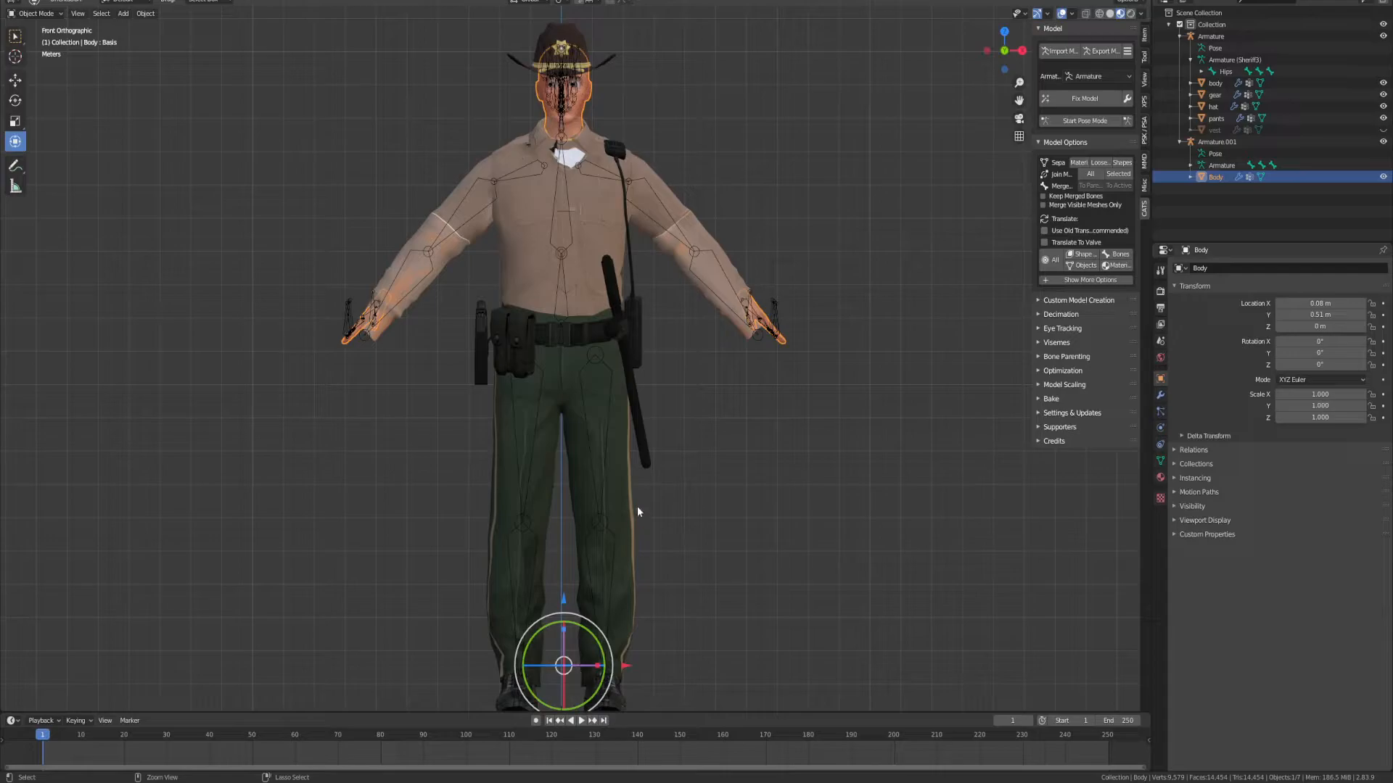
Step: Undo the Body mesh location shifts and the hiding of the vest, leaving Armature.001 selected
{"action": "key", "text": "ctrl+z"}
{"action": "key", "text": "ctrl+z"}
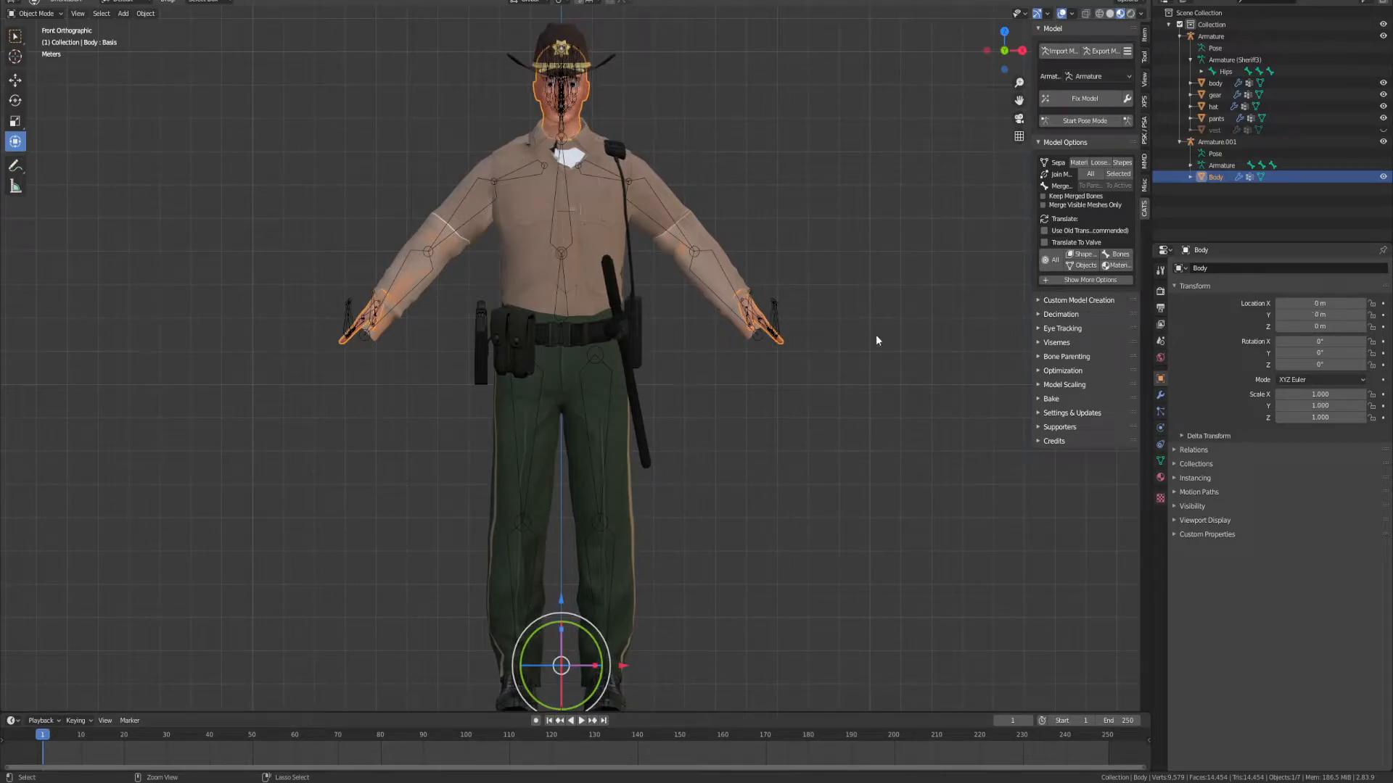
{"action": "left_click", "coordinate": [1223, 176]}
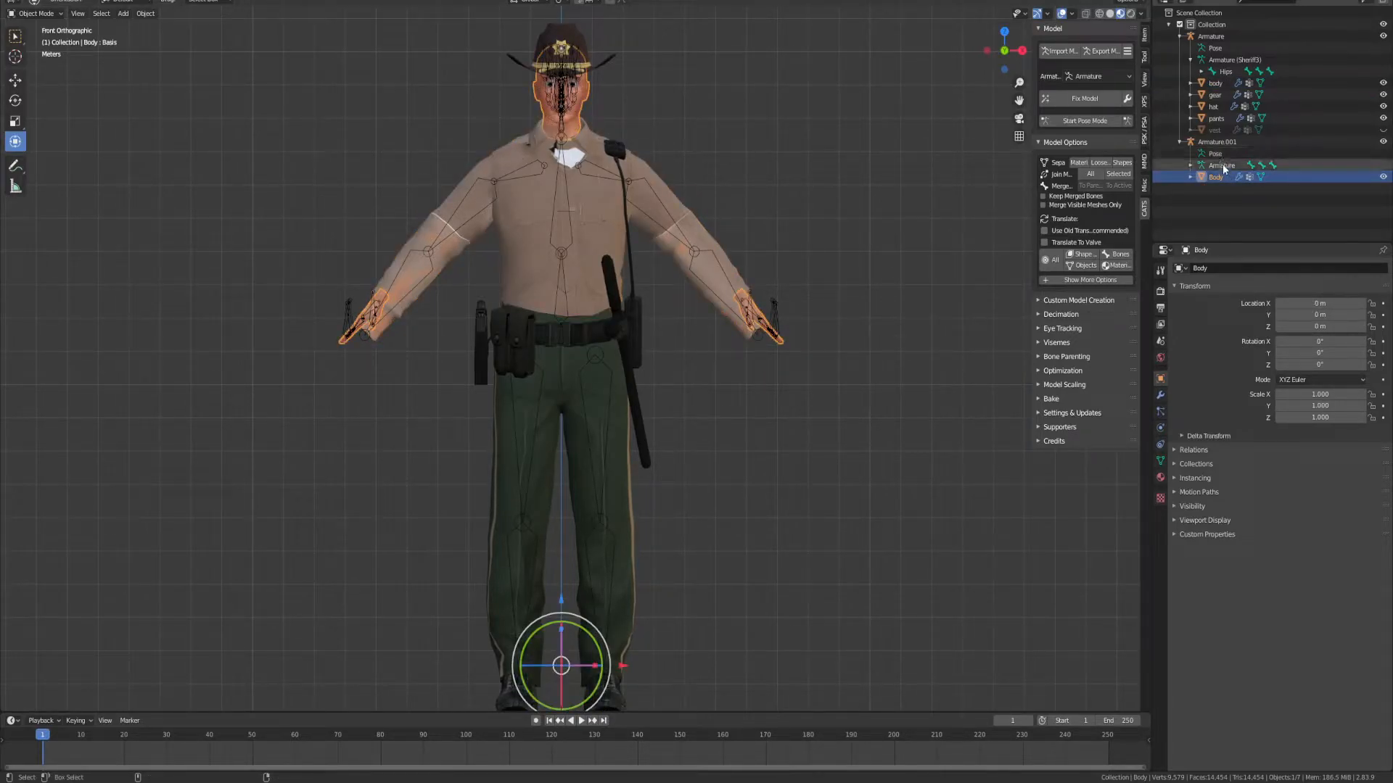
{"action": "key", "text": "ctrl+z"}
{"action": "key", "text": "ctrl+z"}
{"action": "left_click", "coordinate": [1211, 142]}
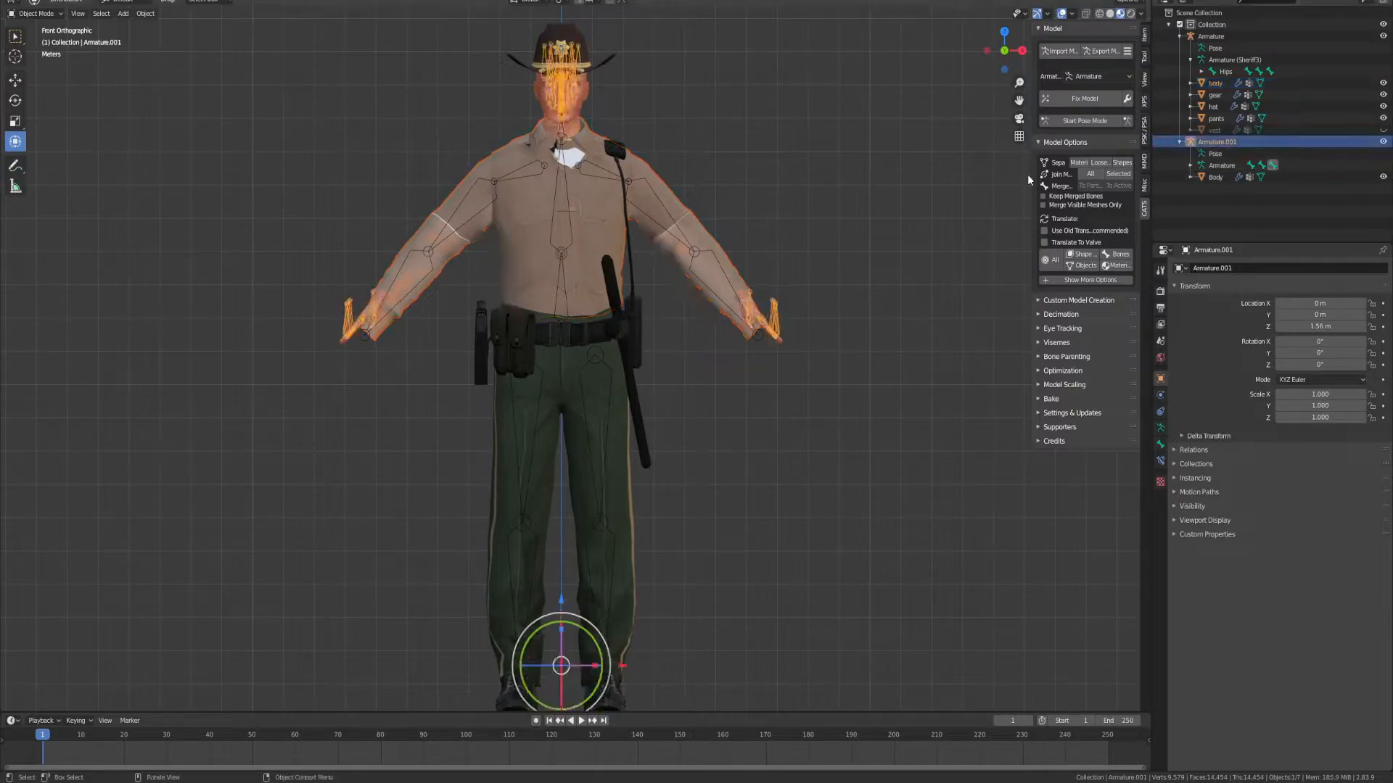
{"action": "key", "text": "ctrl+z"}
{"action": "key", "text": "ctrl+z"}
{"action": "key", "text": "ctrl+z"}
{"action": "key", "text": "ctrl+z"}
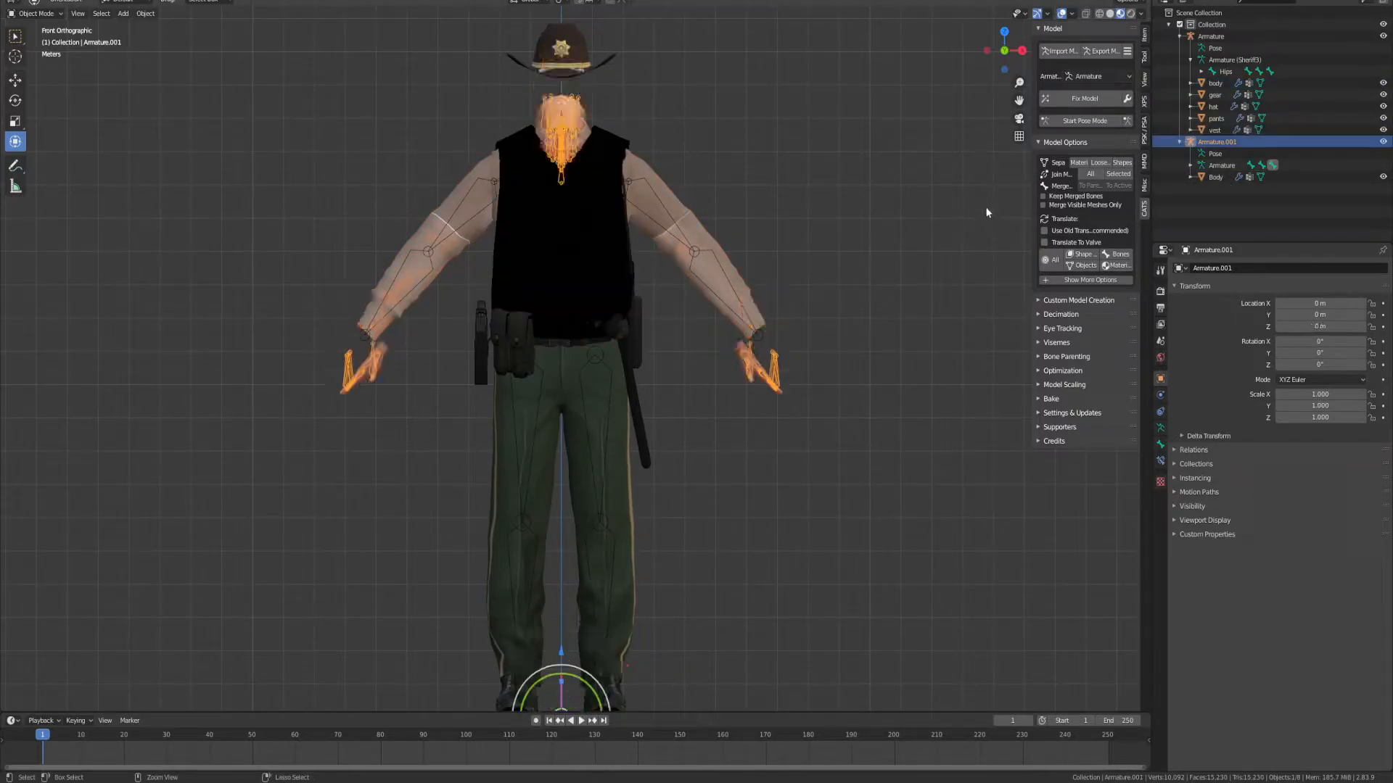
{"action": "key", "text": "ctrl+shift+z"}
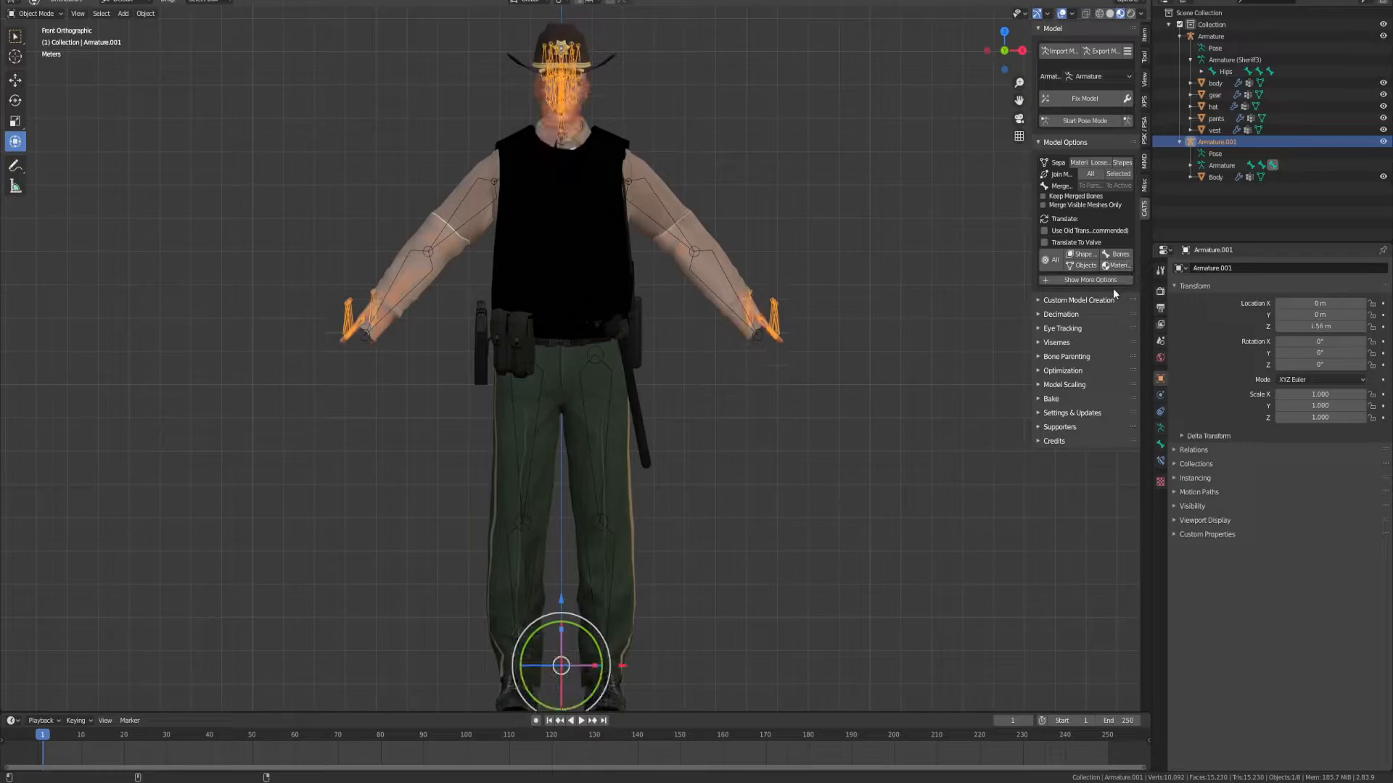
Step: Shift Armature.001 to a location of about X 0.08 m, Y 0.2 m and Z 1.33 m to fit the uniform
{"action": "left_click_drag", "start_coordinate": [1320, 304], "coordinate": [1263, 327]}
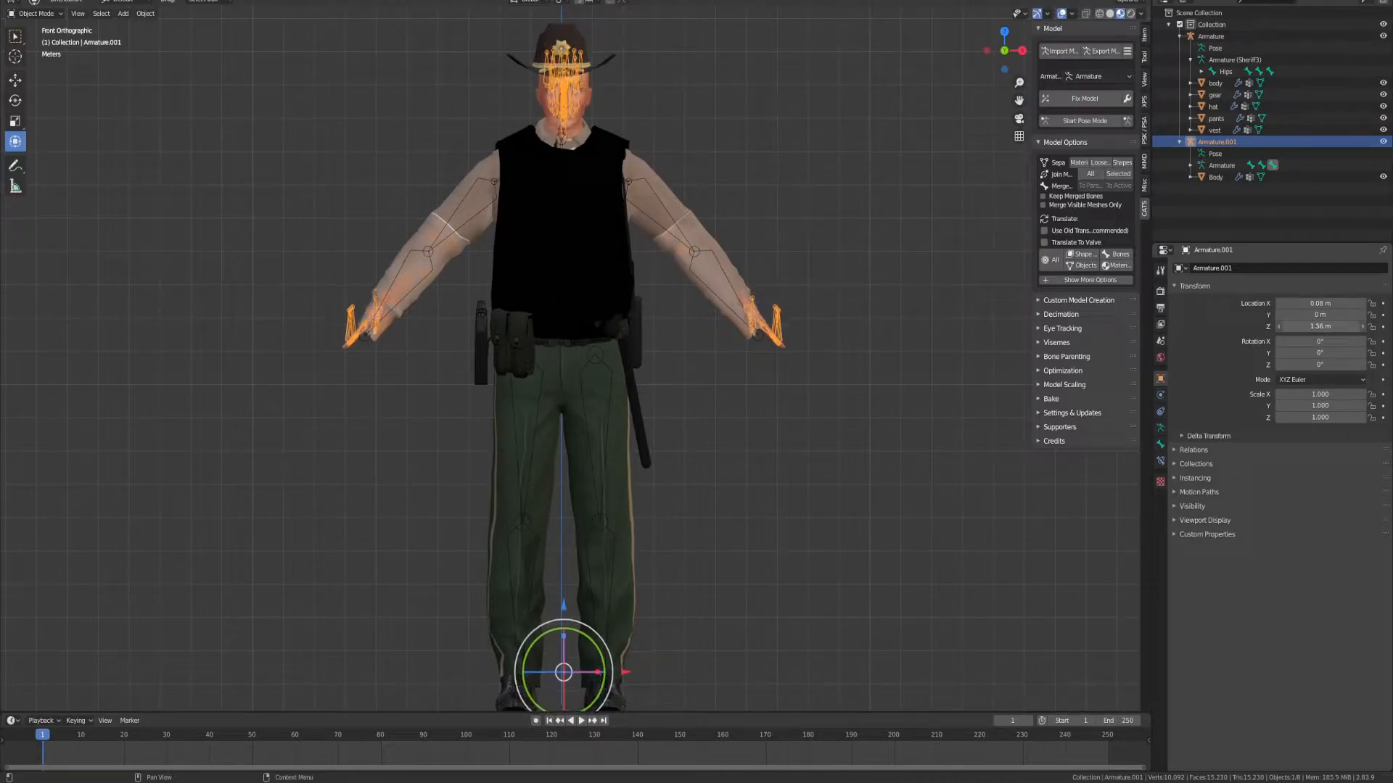
{"action": "left_click", "coordinate": [1022, 50]}
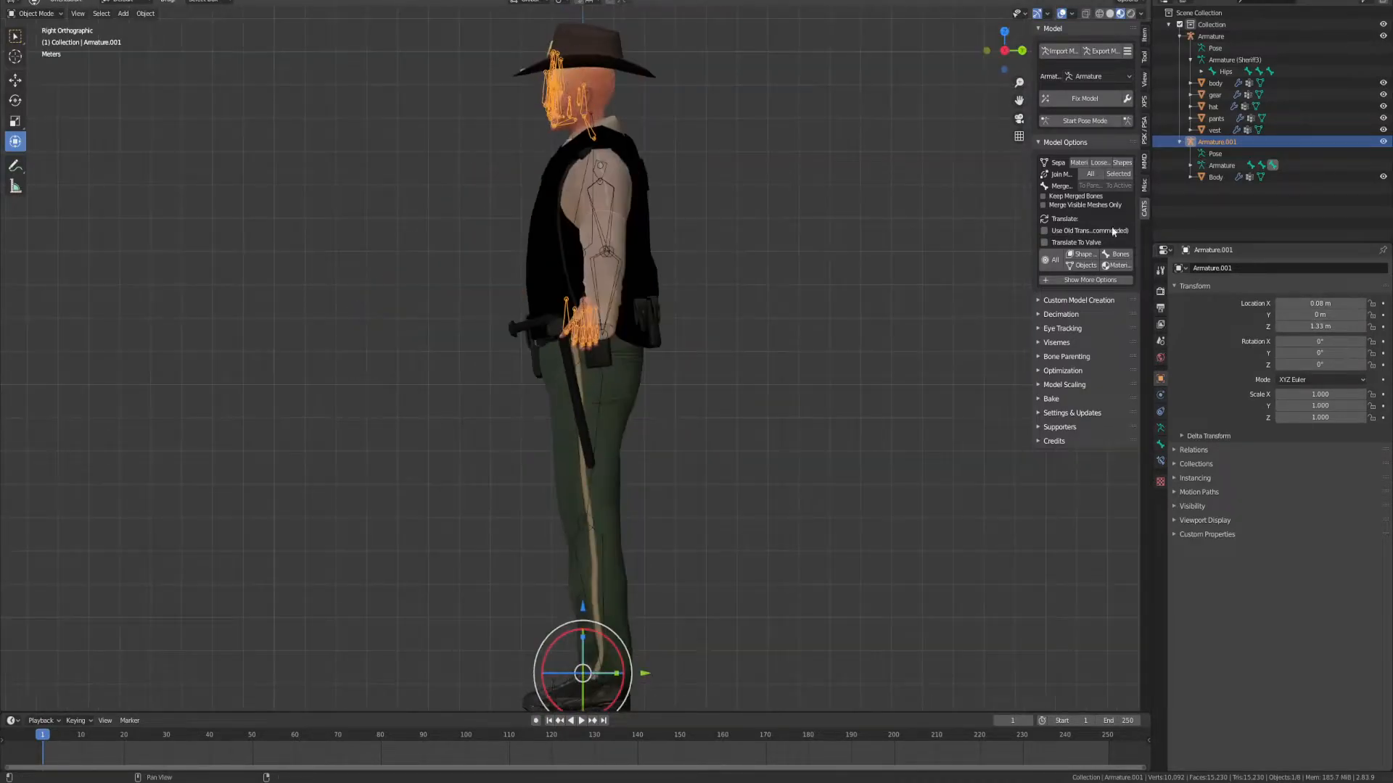
{"action": "mouse_move", "coordinate": [1306, 315]}
{"action": "left_mouse_down"}
{"action": "mouse_move", "coordinate": [1328, 315]}
{"action": "mouse_move", "coordinate": [1306, 315]}
{"action": "left_mouse_up"}
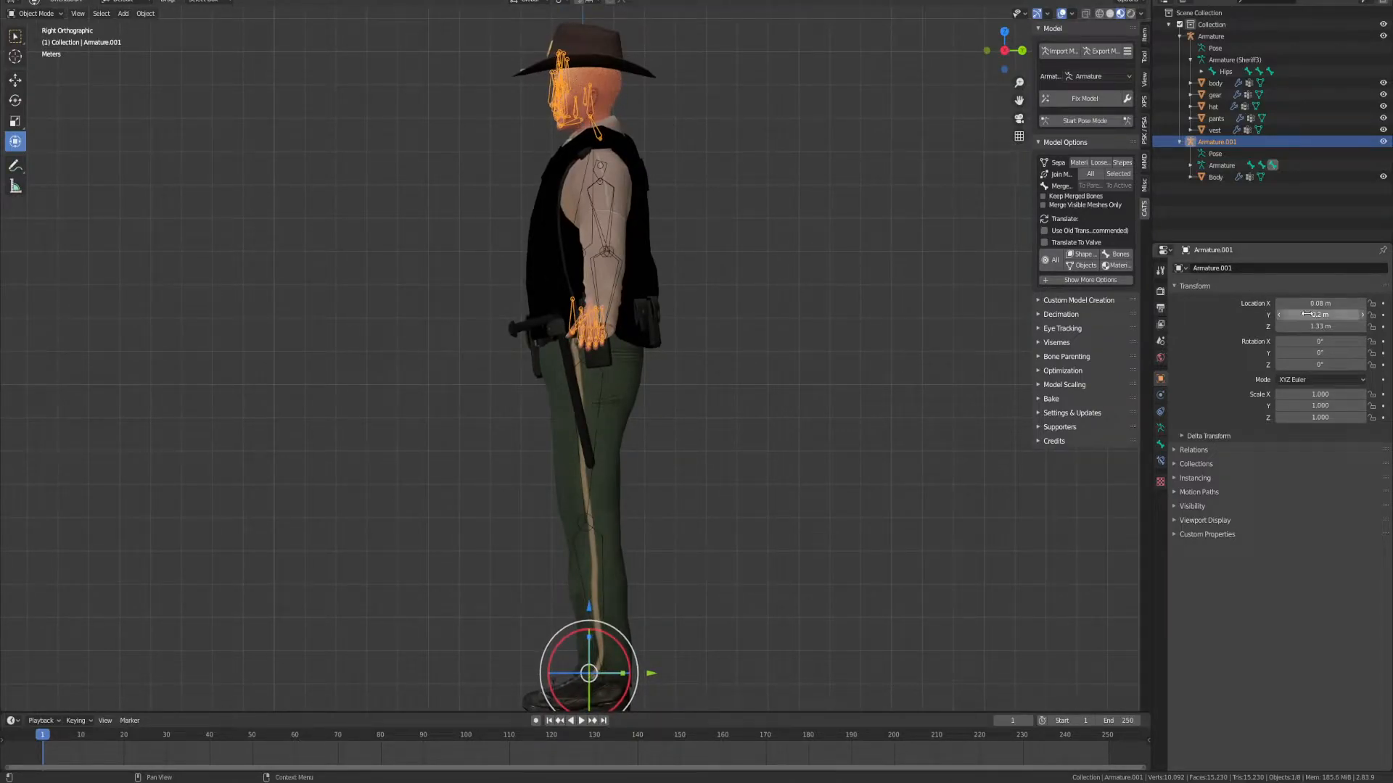
{"action": "scroll", "coordinate": [612, 331], "scroll_direction": "up", "scroll_amount": 3}
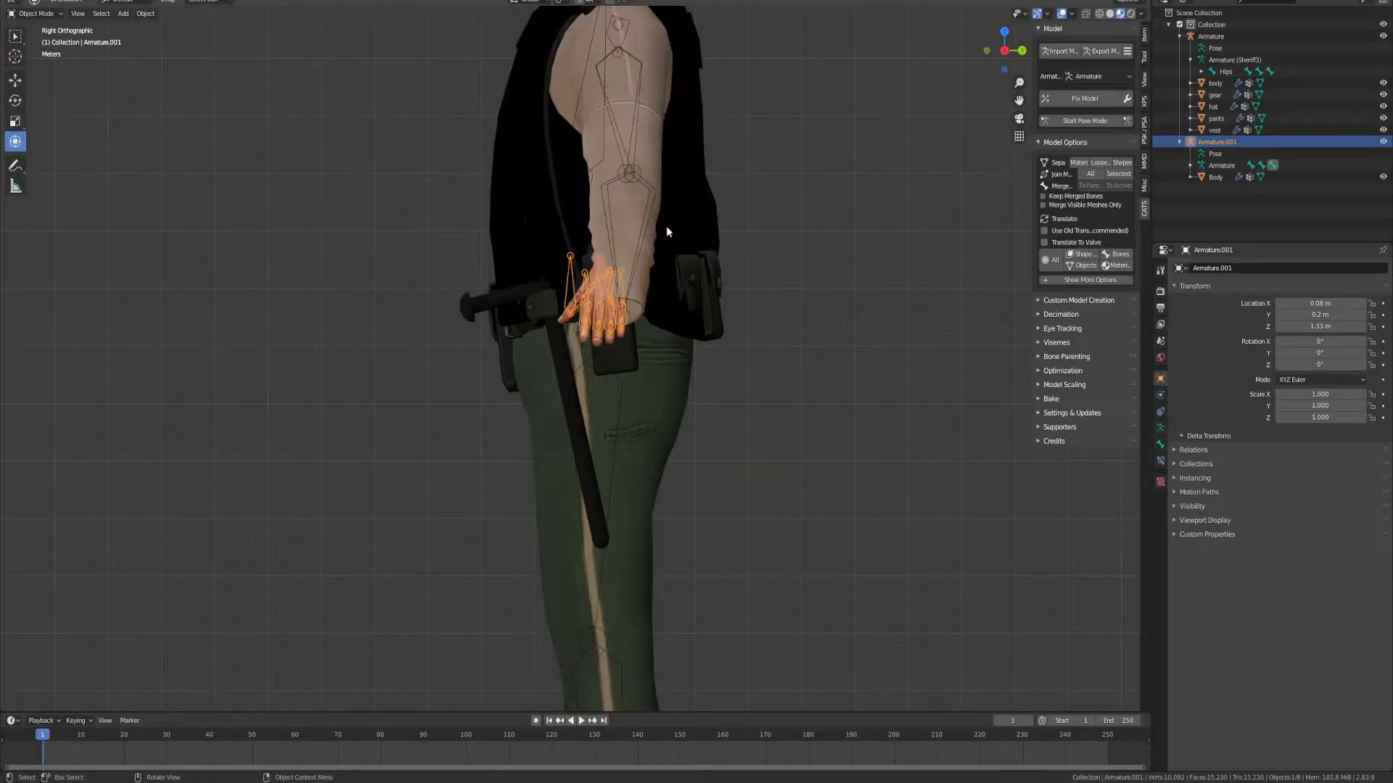
{"action": "middle_click_drag", "start_coordinate": [565, 318], "coordinate": [682, 292]}
{"action": "scroll", "coordinate": [681, 293], "scroll_direction": "down", "scroll_amount": 4}
{"action": "scroll", "coordinate": [603, 187], "scroll_direction": "up", "scroll_amount": 5}
{"action": "middle_click_drag", "start_coordinate": [603, 187], "coordinate": [695, 481], "text": "shift"}
{"action": "scroll", "coordinate": [694, 480], "scroll_direction": "down", "scroll_amount": 2}
{"action": "scroll", "coordinate": [695, 479], "scroll_direction": "up", "scroll_amount": 3}
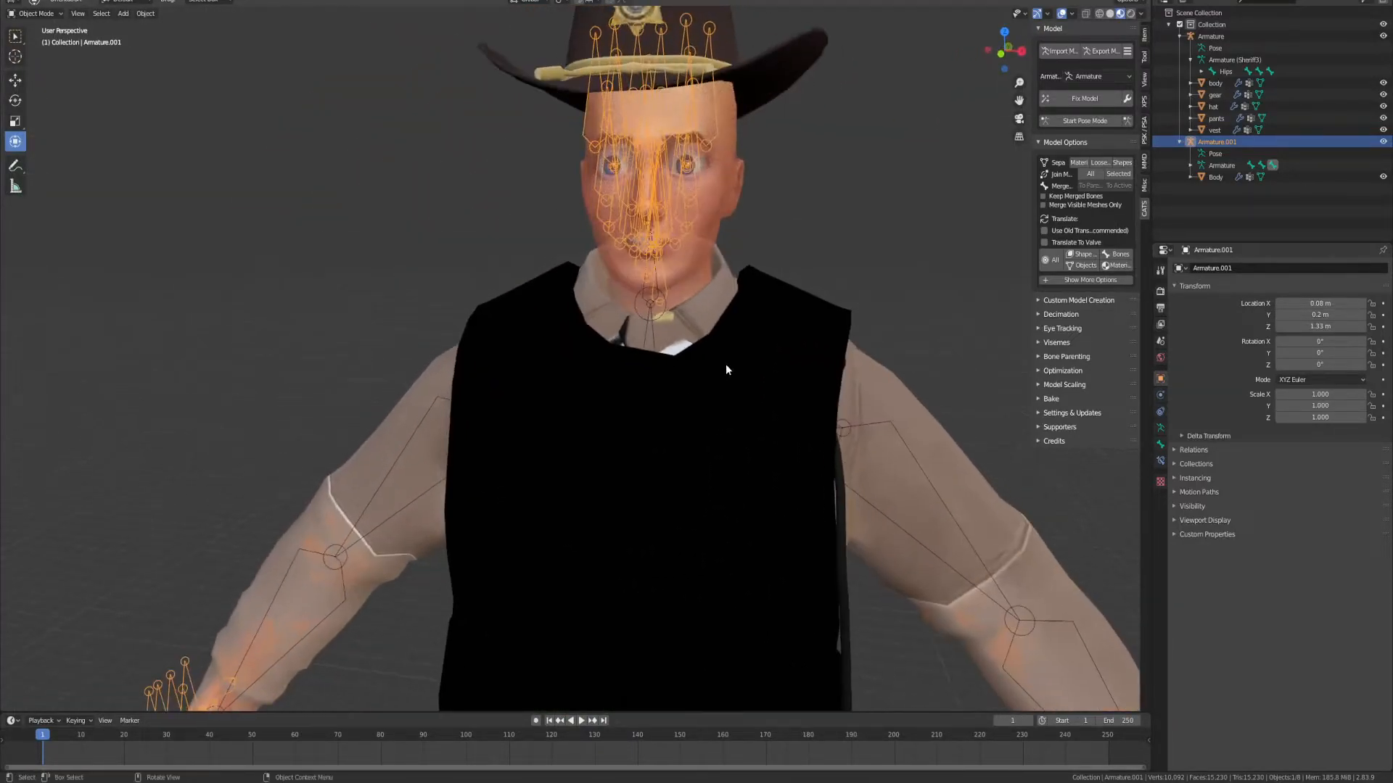
Step: Select the head-and-hands Body mesh and separate it by materials
{"action": "left_click", "coordinate": [700, 244]}
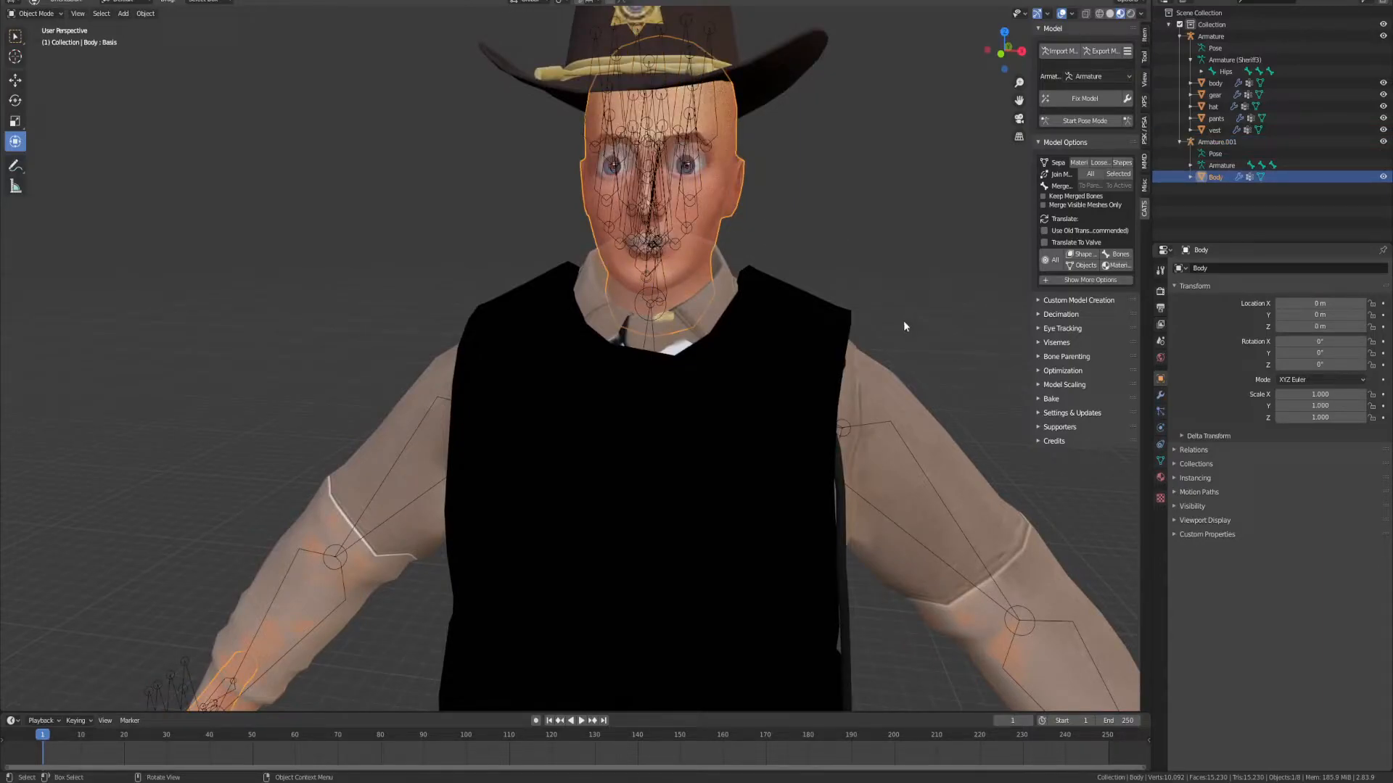
{"action": "scroll", "coordinate": [804, 281], "scroll_direction": "up", "scroll_amount": 3}
{"action": "scroll", "coordinate": [804, 275], "scroll_direction": "down", "scroll_amount": 3}
{"action": "middle_click_drag", "start_coordinate": [804, 271], "coordinate": [857, 285]}
{"action": "left_click", "coordinate": [1077, 164]}
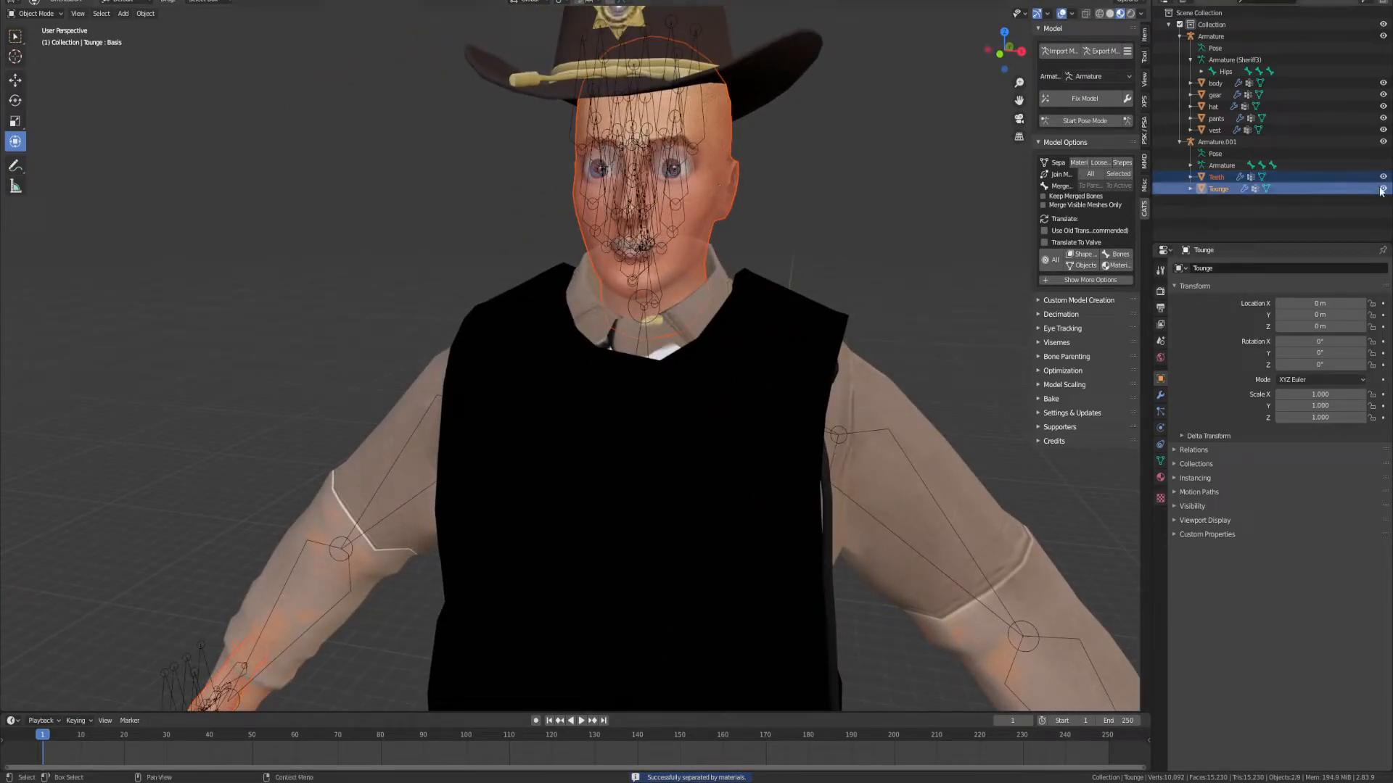
Step: Try hiding the Tounge mesh to check what the Teeth mesh contains, and undo the hiding
{"action": "left_click", "coordinate": [696, 215]}
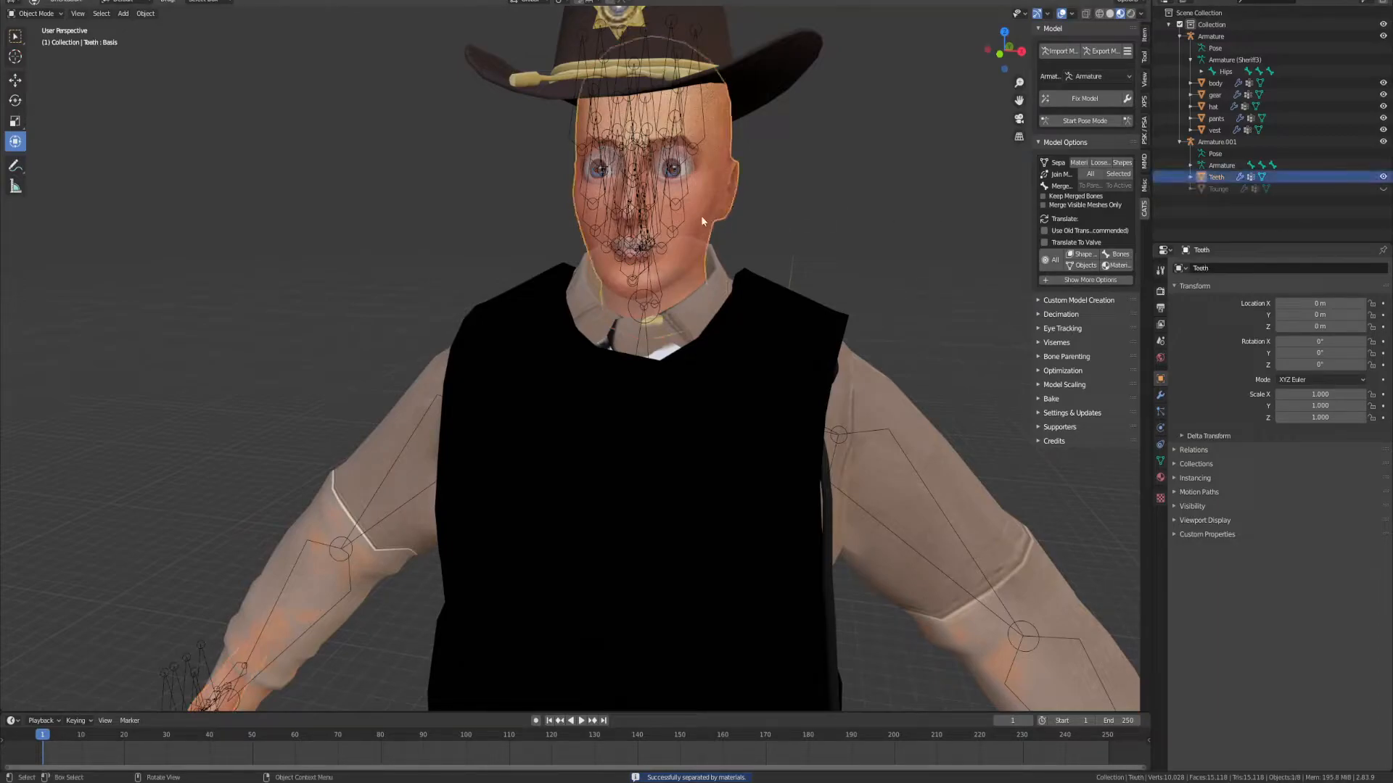
{"action": "scroll", "coordinate": [725, 224], "scroll_direction": "down", "scroll_amount": 2}
{"action": "scroll", "coordinate": [727, 228], "scroll_direction": "down", "scroll_amount": 1}
{"action": "scroll", "coordinate": [729, 240], "scroll_direction": "up", "scroll_amount": 3}
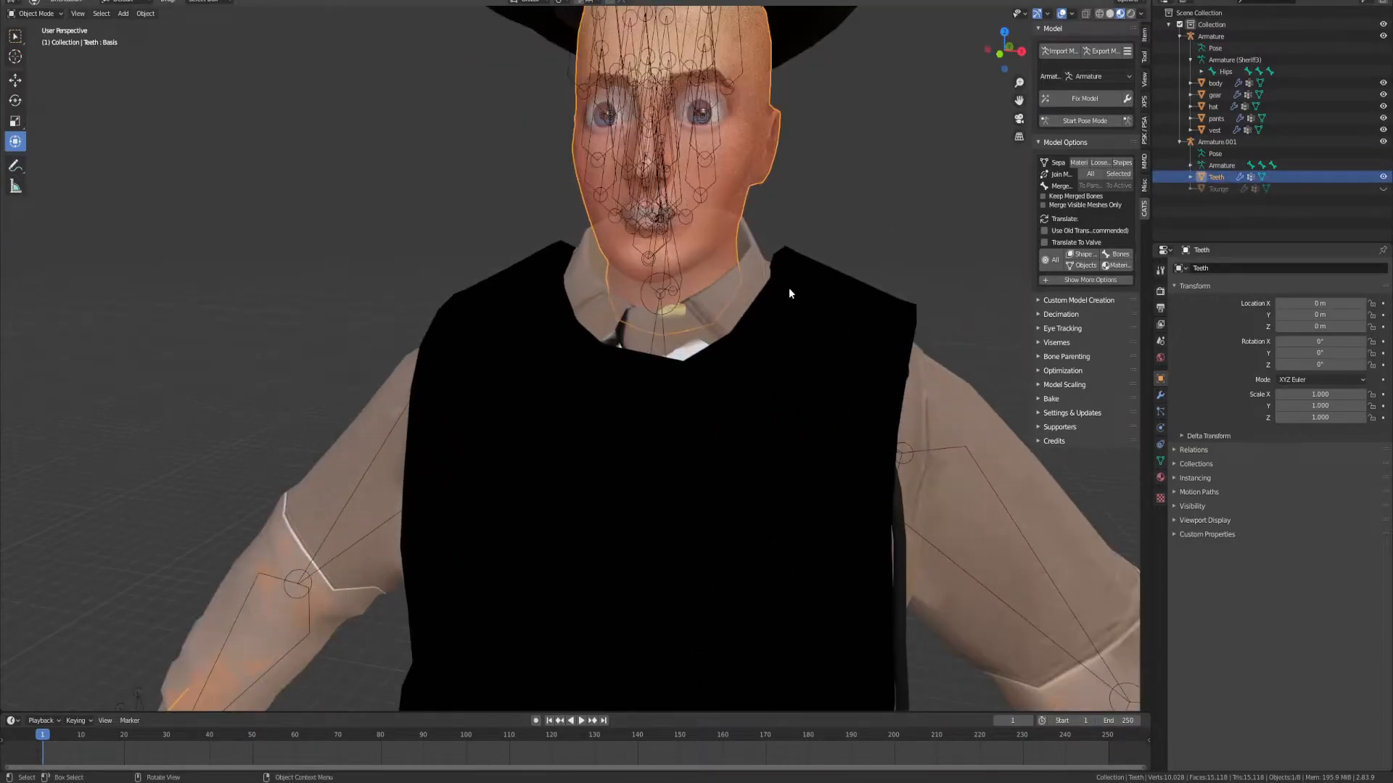
{"action": "key", "text": "ctrl+z"}
{"action": "key", "text": "ctrl+z"}
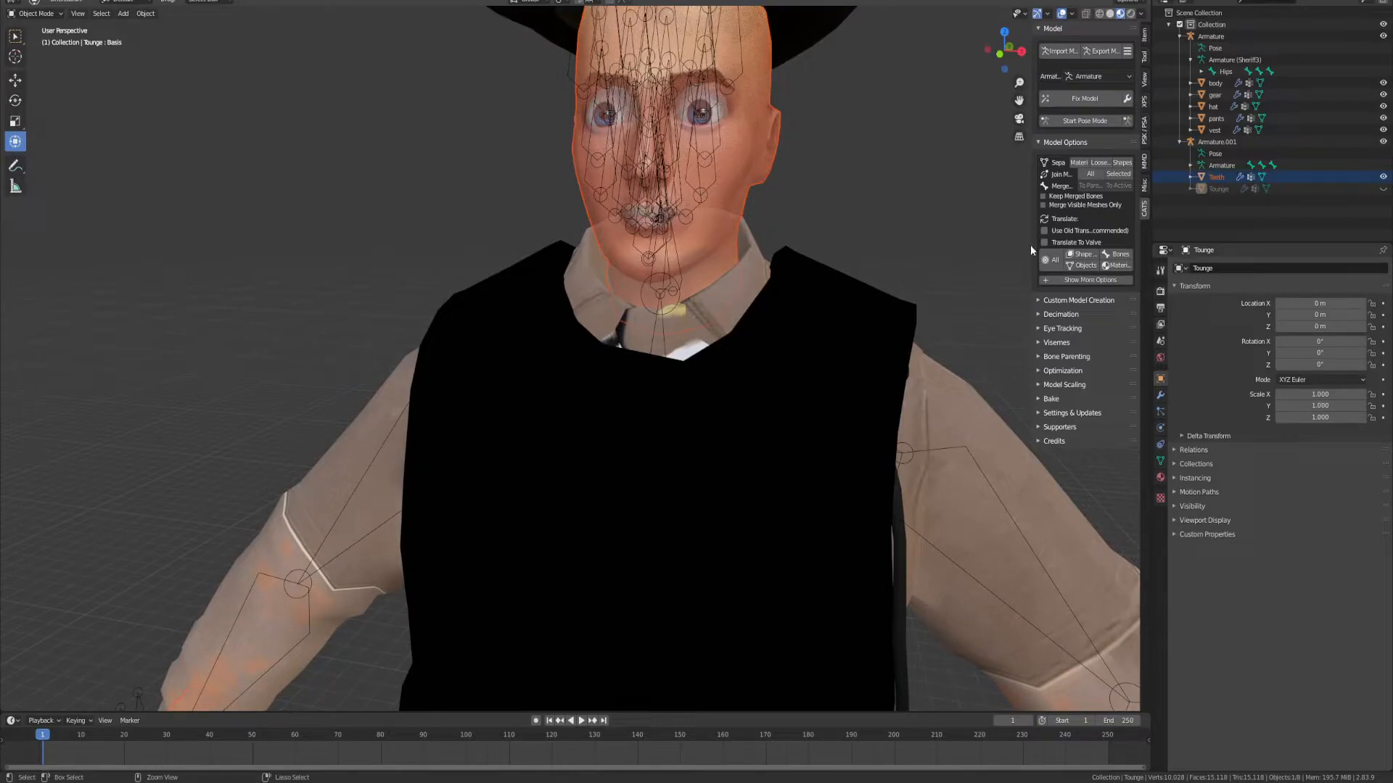
{"action": "key", "text": "ctrl+z"}
Step: Separate the Teeth mesh, which contains the head and hands, into its loose parts
{"action": "left_click", "coordinate": [724, 197]}
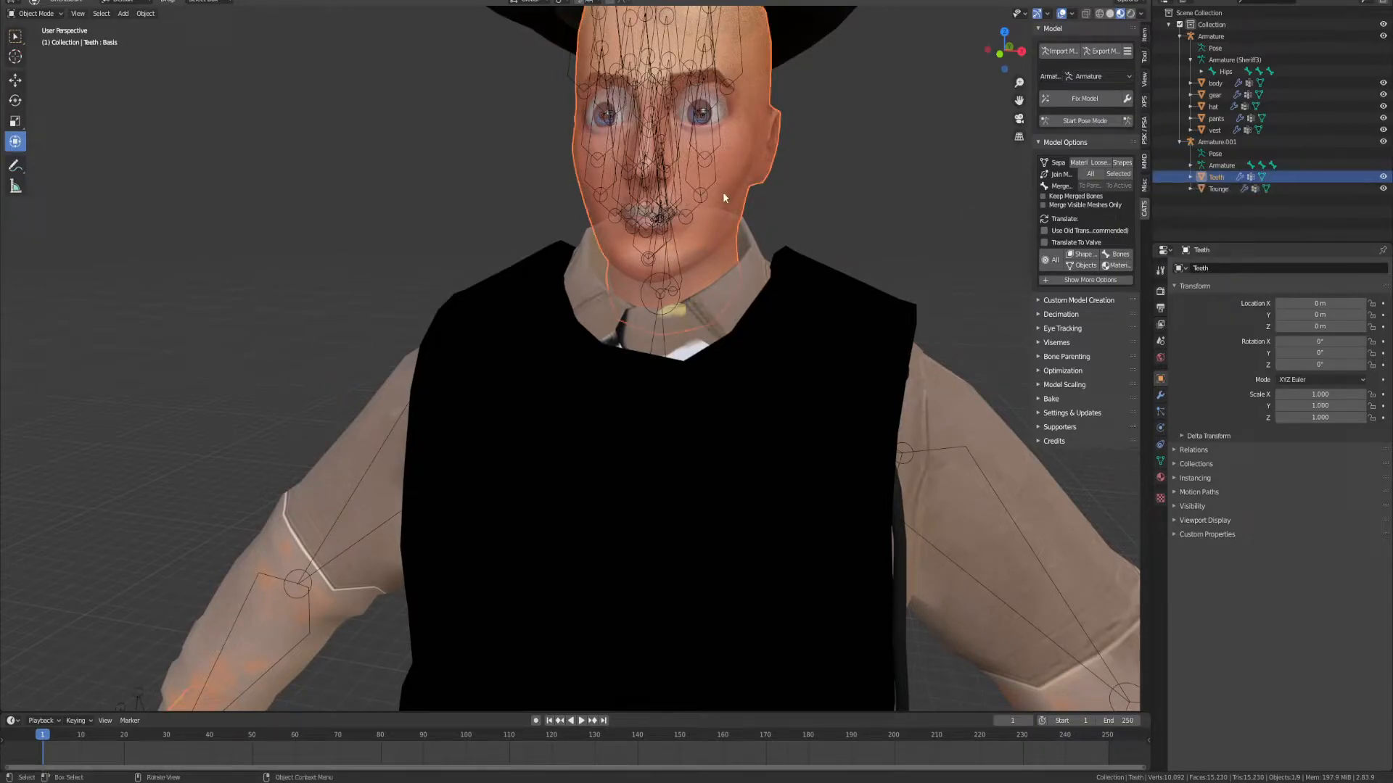
{"action": "left_click", "coordinate": [1101, 164]}
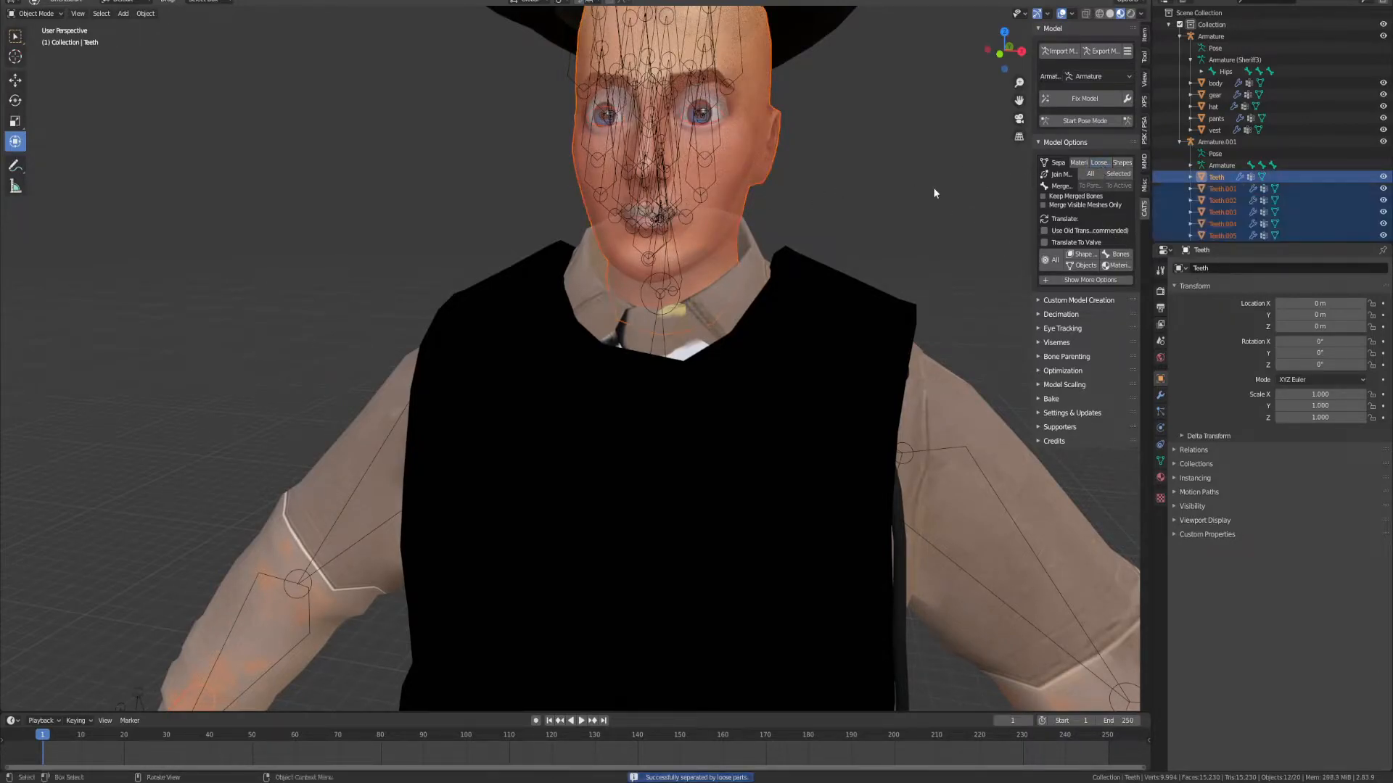
Step: Select both separated hand meshes and join them into one object
{"action": "scroll", "coordinate": [729, 473], "scroll_direction": "down", "scroll_amount": 5}
{"action": "scroll", "coordinate": [864, 665], "scroll_direction": "up", "scroll_amount": 8}
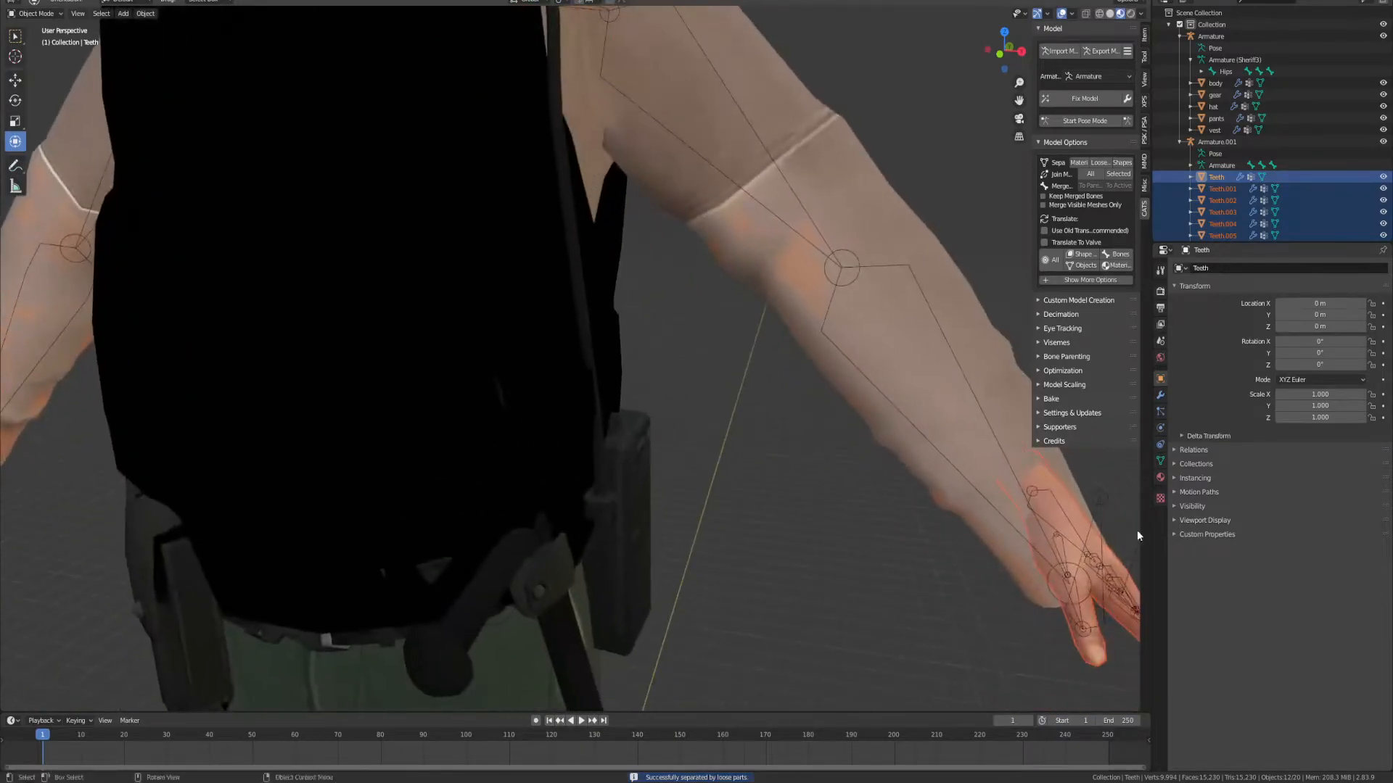
{"action": "left_click", "coordinate": [1080, 639]}
{"action": "left_click", "coordinate": [1099, 653]}
{"action": "scroll", "coordinate": [778, 541], "scroll_direction": "down", "scroll_amount": 7}
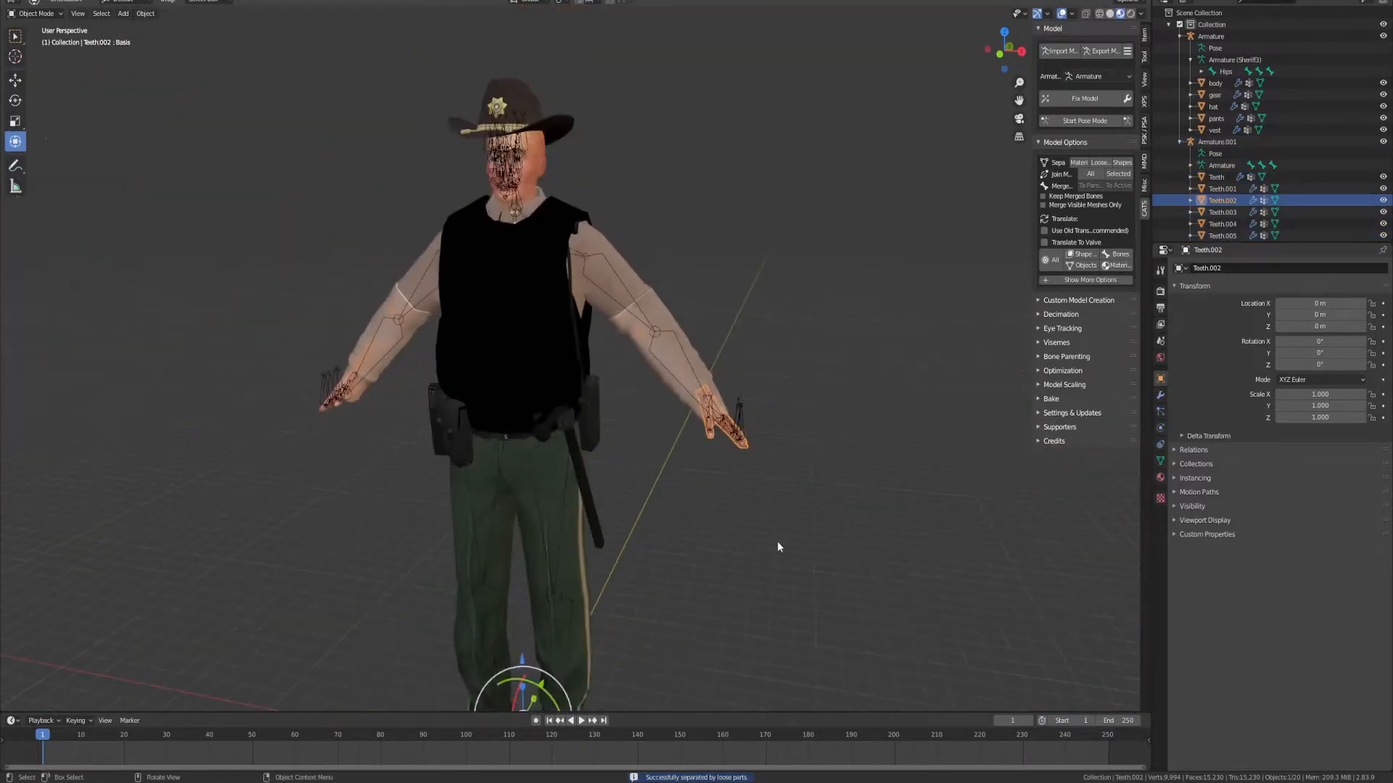
{"action": "scroll", "coordinate": [515, 446], "scroll_direction": "up", "scroll_amount": 3}
{"action": "middle_click_drag", "start_coordinate": [461, 434], "coordinate": [799, 482], "text": "shift"}
{"action": "scroll", "coordinate": [504, 487], "scroll_direction": "up", "scroll_amount": 5}
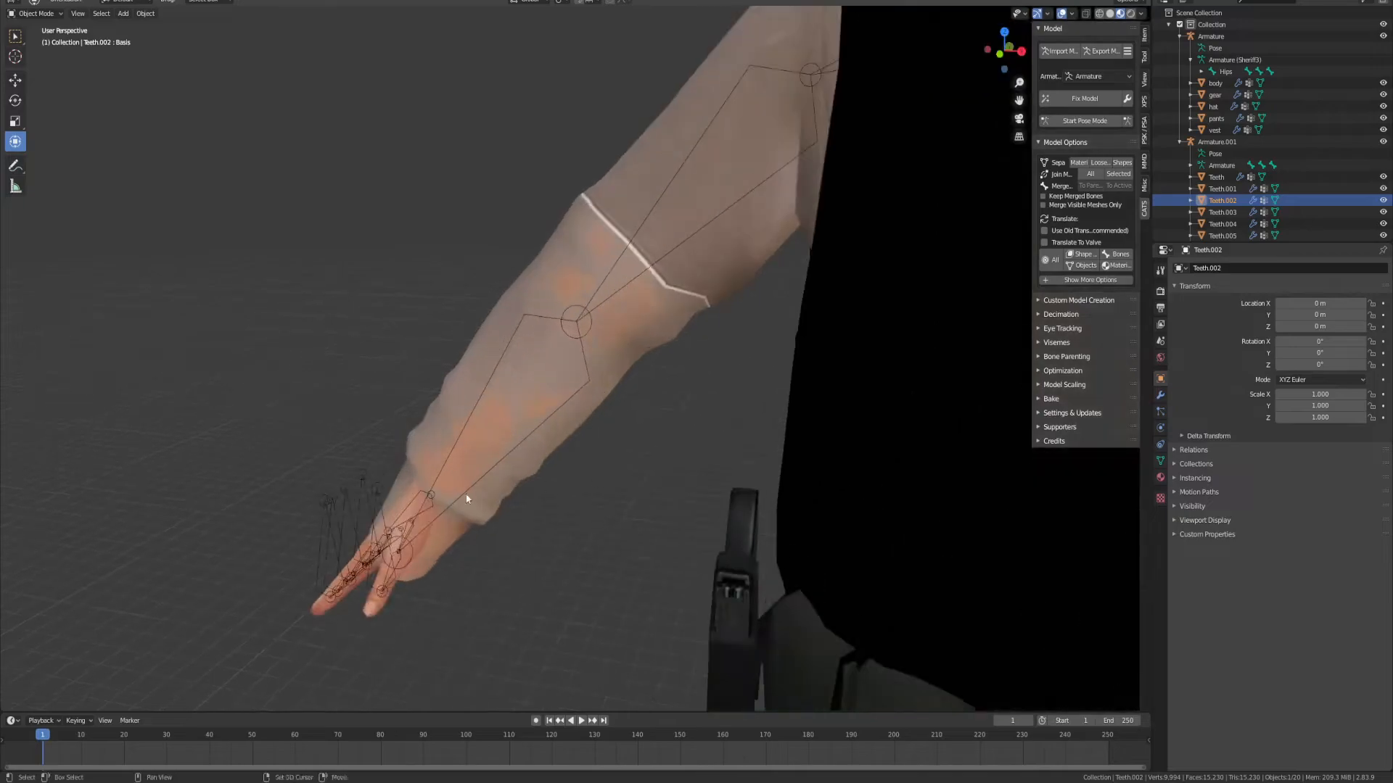
{"action": "middle_click_drag", "start_coordinate": [504, 487], "coordinate": [560, 468], "text": "shift"}
{"action": "left_click", "coordinate": [433, 584], "text": "shift"}
{"action": "key", "text": "Delete"}
Step: Rename the joined hand mesh as hands
{"action": "left_click", "coordinate": [1242, 269]}
{"action": "type", "text": "hands"}
{"action": "key", "text": "Return"}
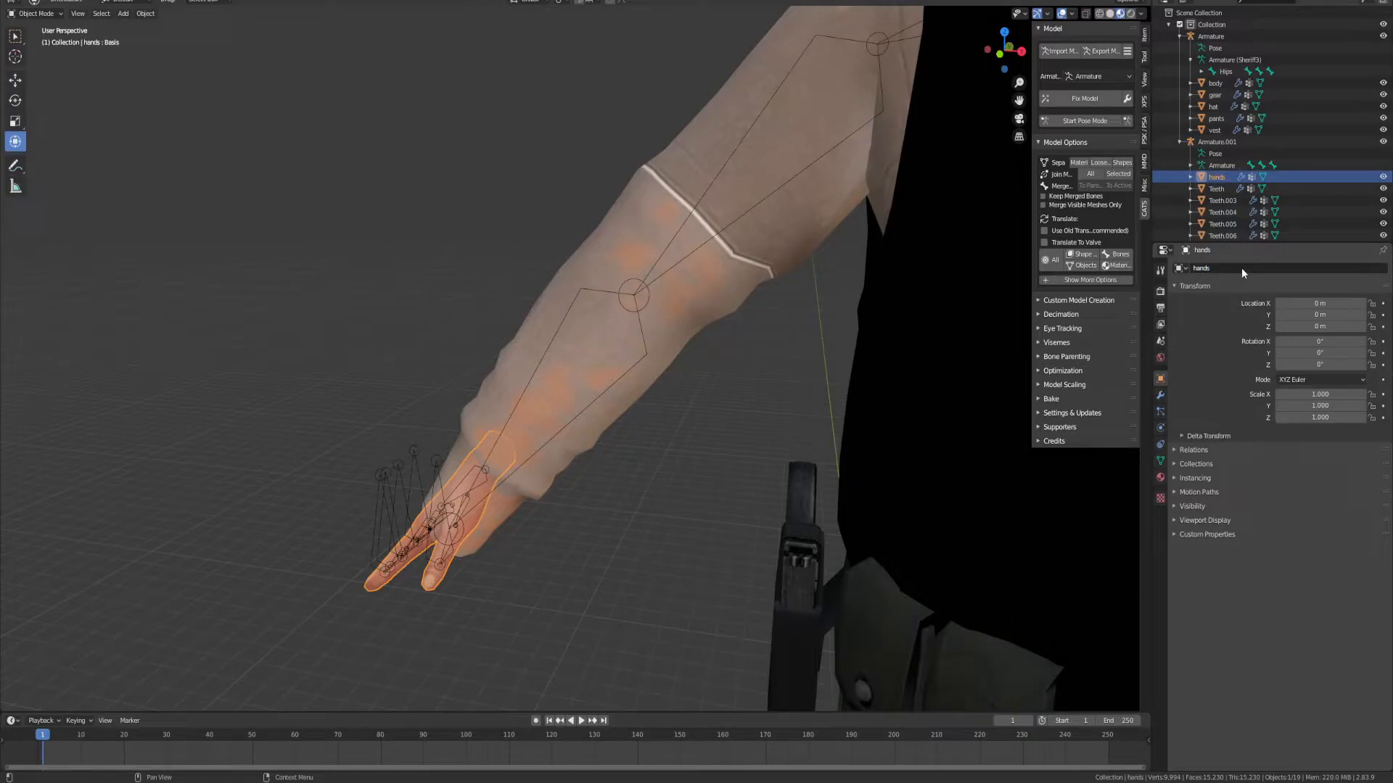
Step: Select the separated head mesh, Teeth.003, and rename it as face
{"action": "left_click", "coordinate": [1216, 188]}
{"action": "scroll", "coordinate": [820, 225], "scroll_direction": "down", "scroll_amount": 4}
{"action": "scroll", "coordinate": [819, 227], "scroll_direction": "down", "scroll_amount": 3}
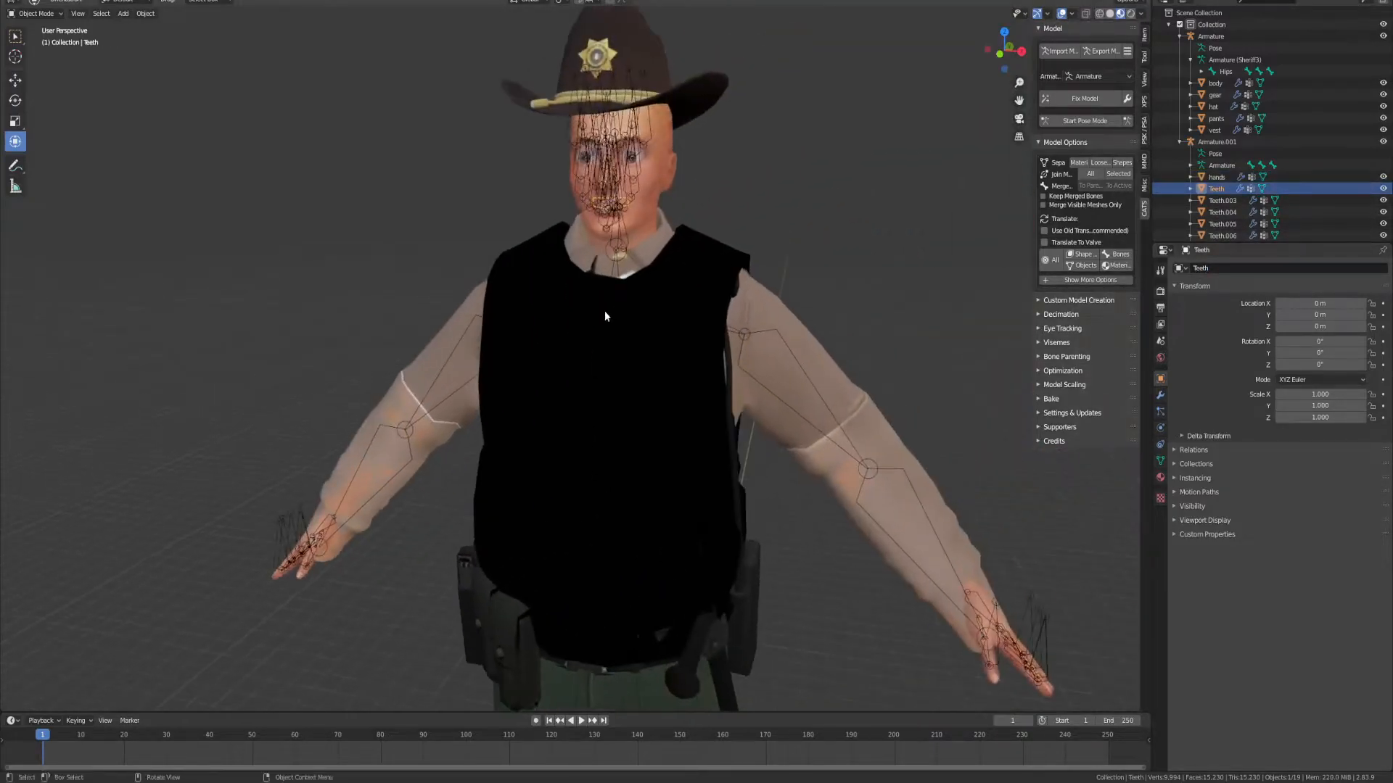
{"action": "scroll", "coordinate": [645, 81], "scroll_direction": "up", "scroll_amount": 5}
{"action": "scroll", "coordinate": [781, 246], "scroll_direction": "up", "scroll_amount": 1}
{"action": "middle_click_drag", "start_coordinate": [777, 229], "coordinate": [763, 362], "text": "shift"}
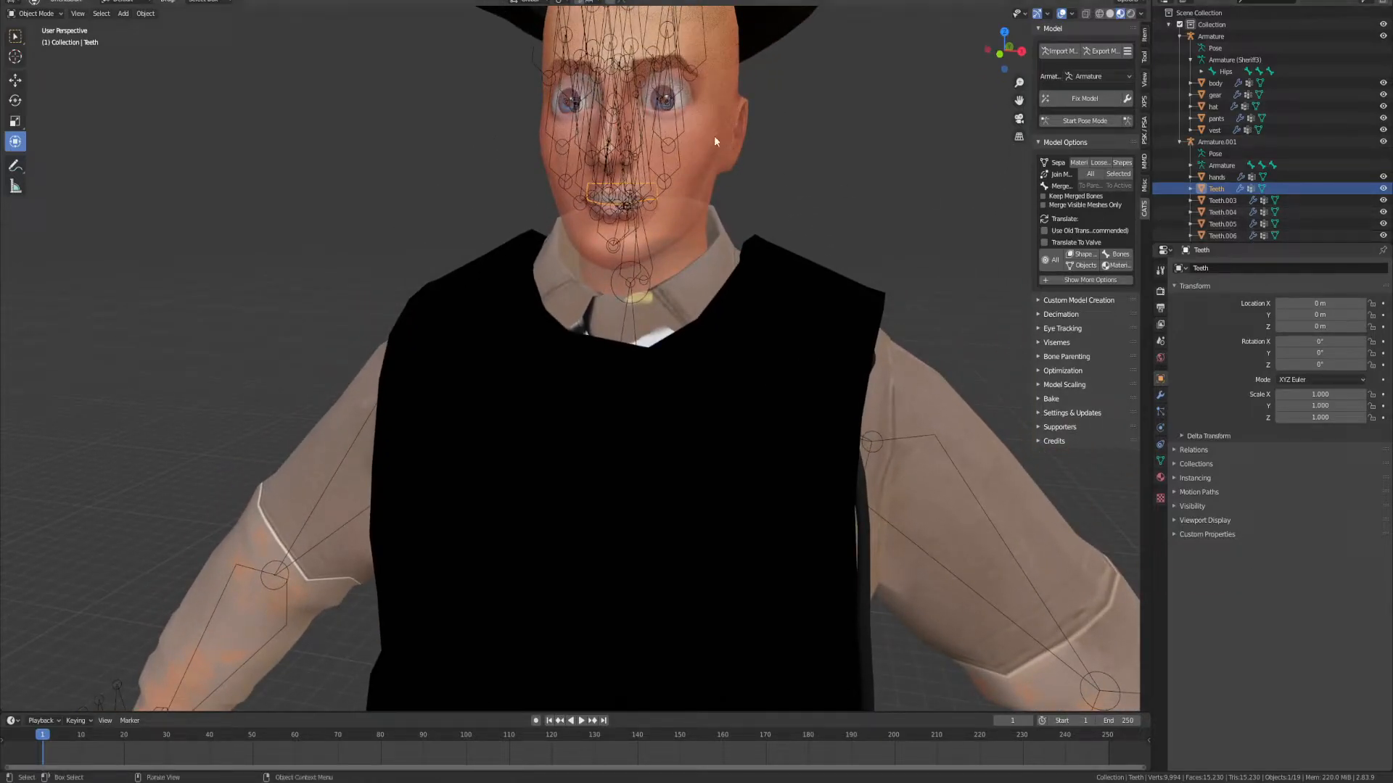
{"action": "left_click", "coordinate": [1218, 201]}
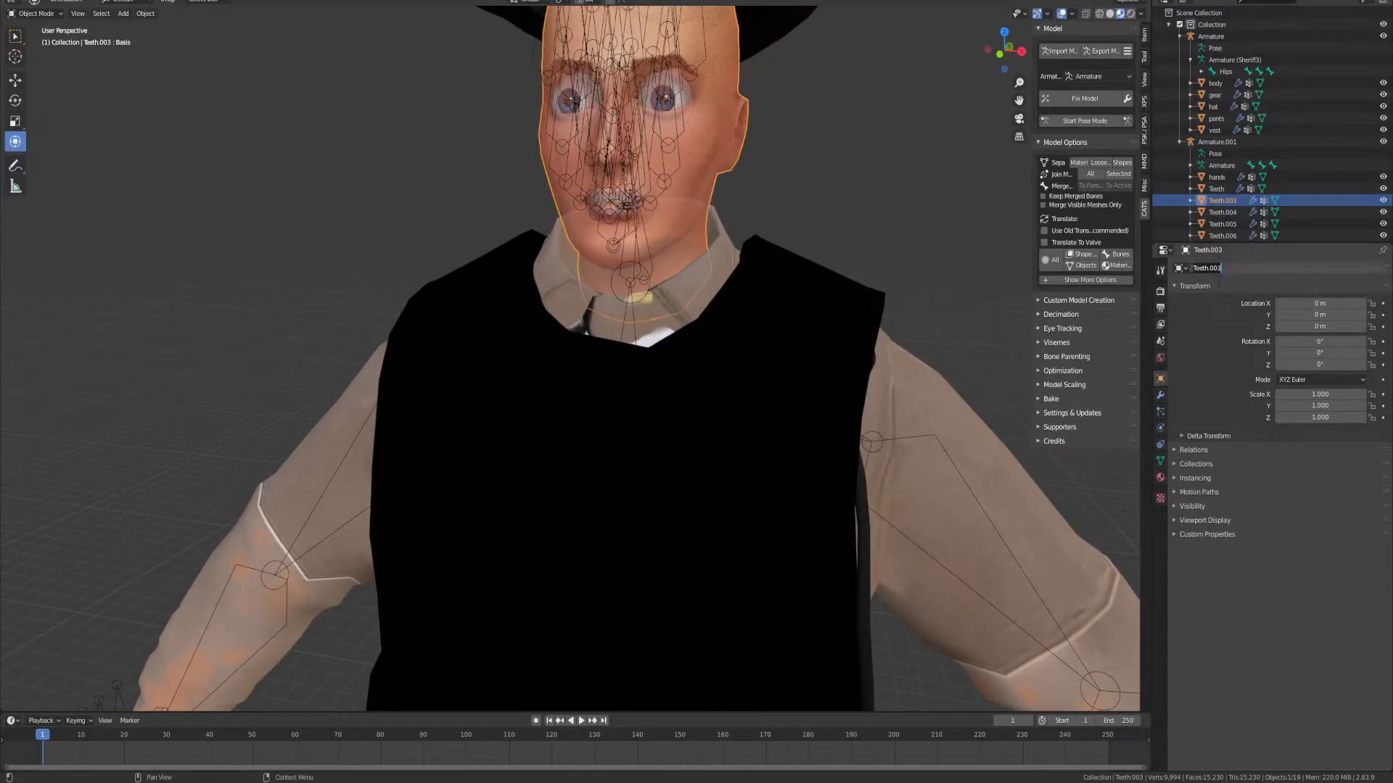
{"action": "key", "text": "Return"}
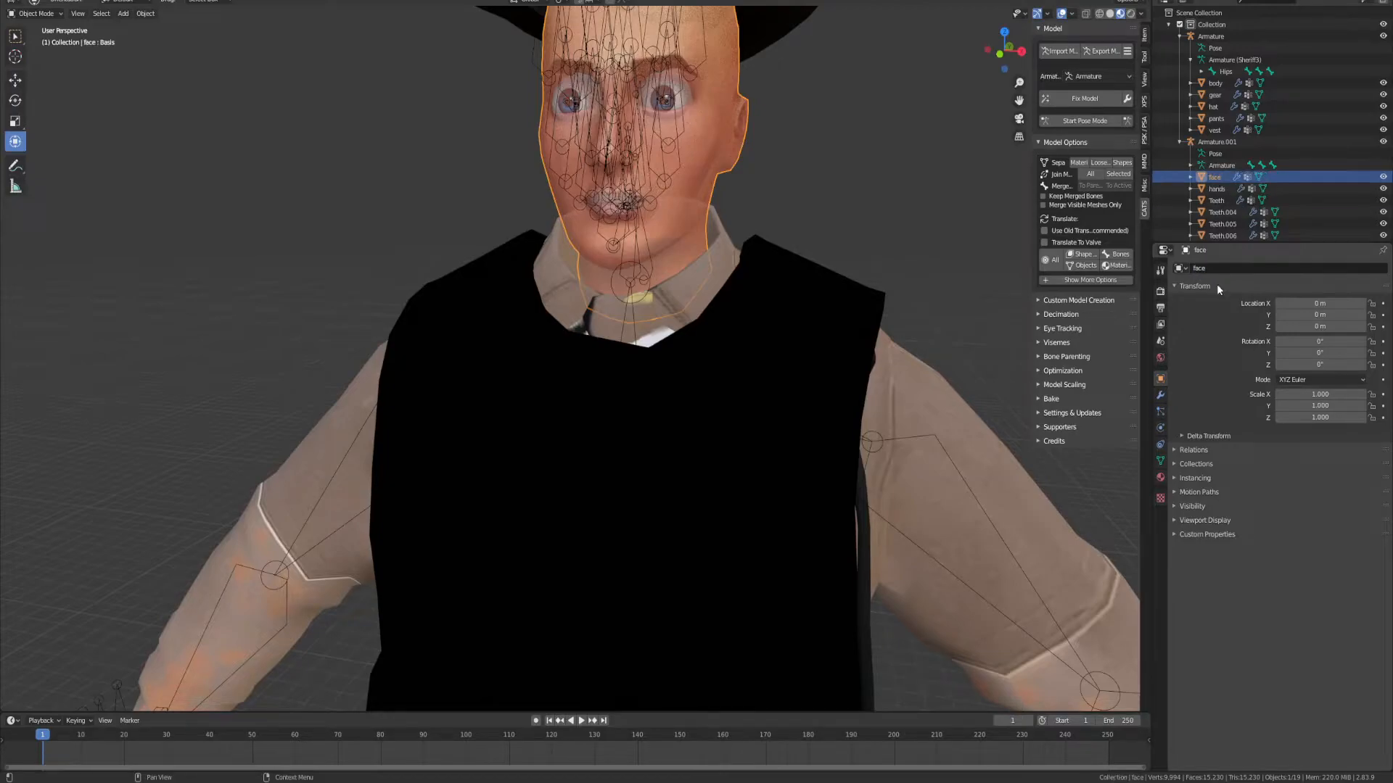
Step: Examine the remaining Teeth pieces and the Tounge mesh one by one to identify the eye parts
{"action": "left_click", "coordinate": [1210, 201]}
{"action": "scroll", "coordinate": [1204, 216], "scroll_direction": "down", "scroll_amount": 3}
{"action": "left_click", "coordinate": [1215, 229], "text": "shift"}
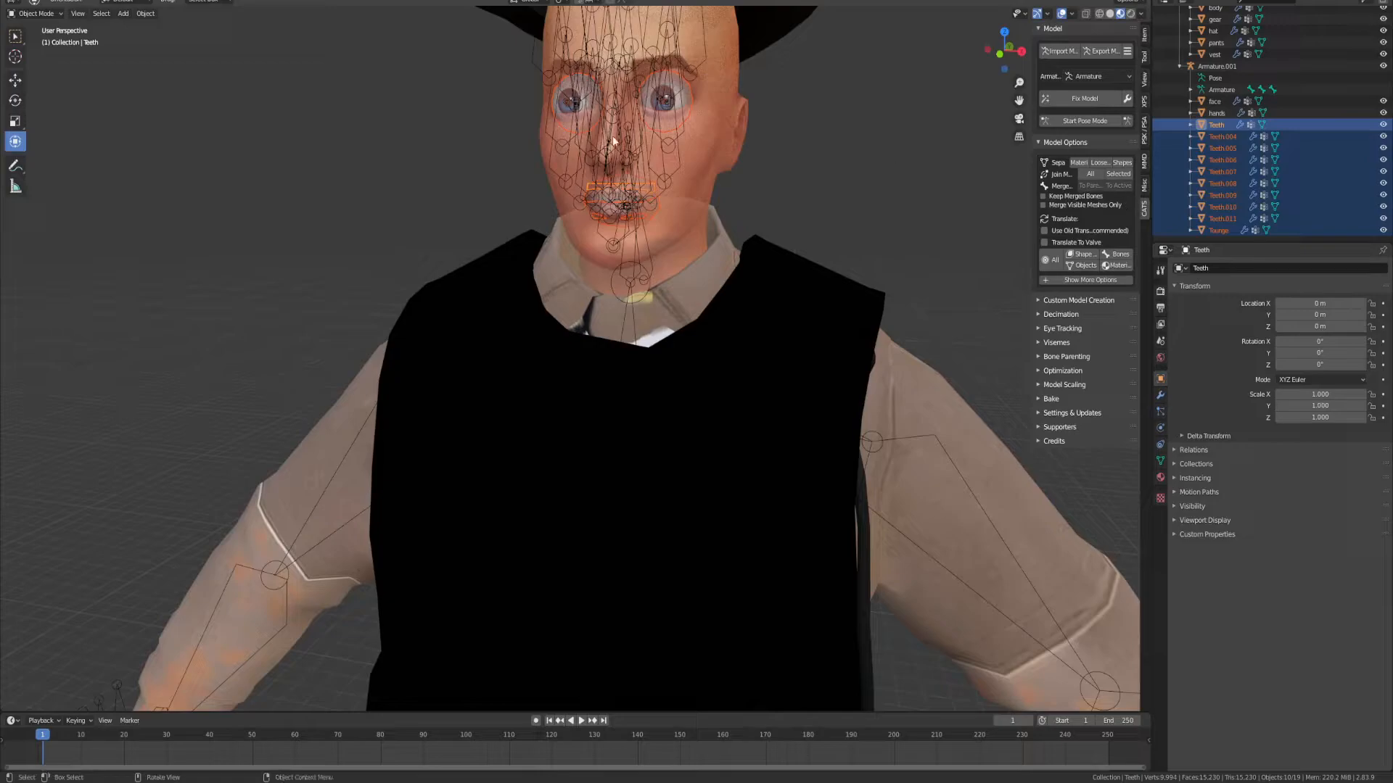
{"action": "left_click", "coordinate": [677, 102]}
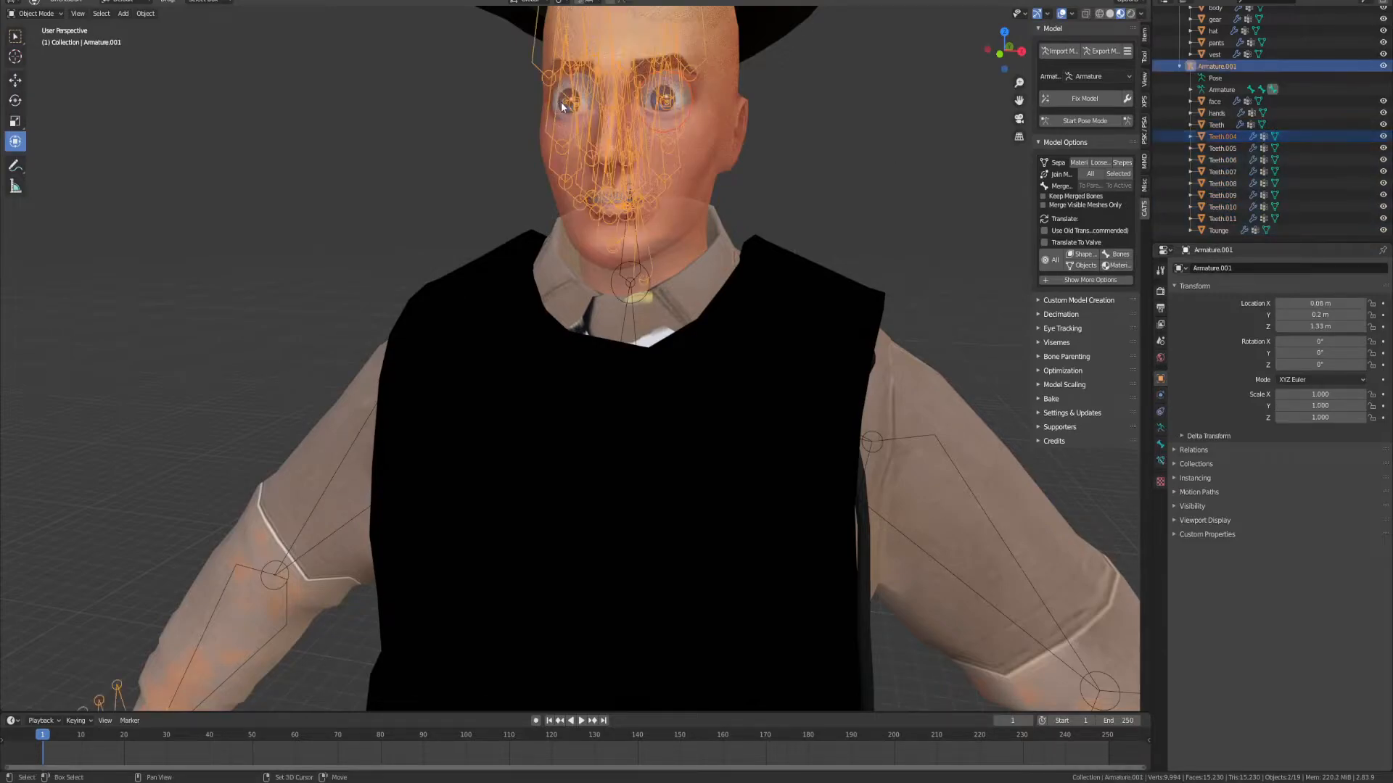
{"action": "left_click", "coordinate": [1219, 127]}
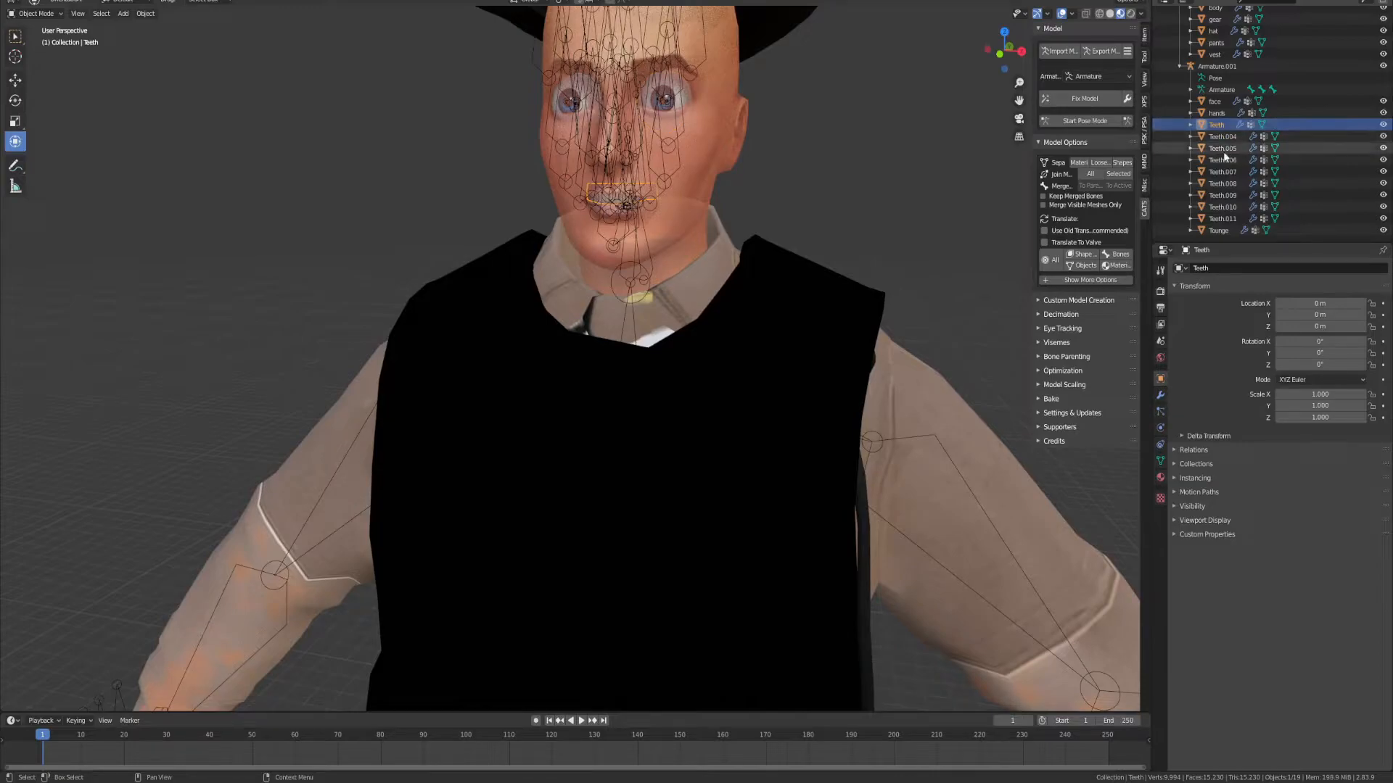
{"action": "left_click", "coordinate": [1218, 169]}
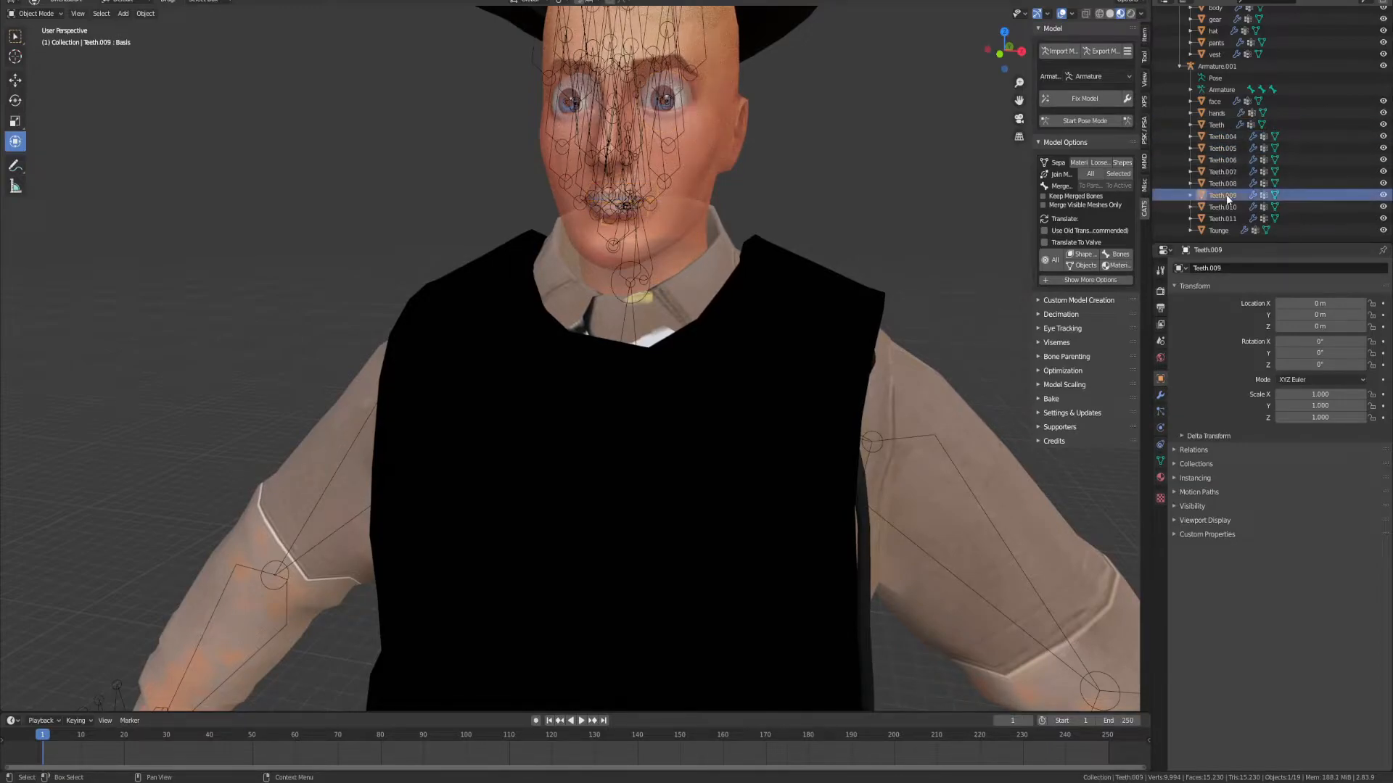
{"action": "left_click", "coordinate": [1233, 232]}
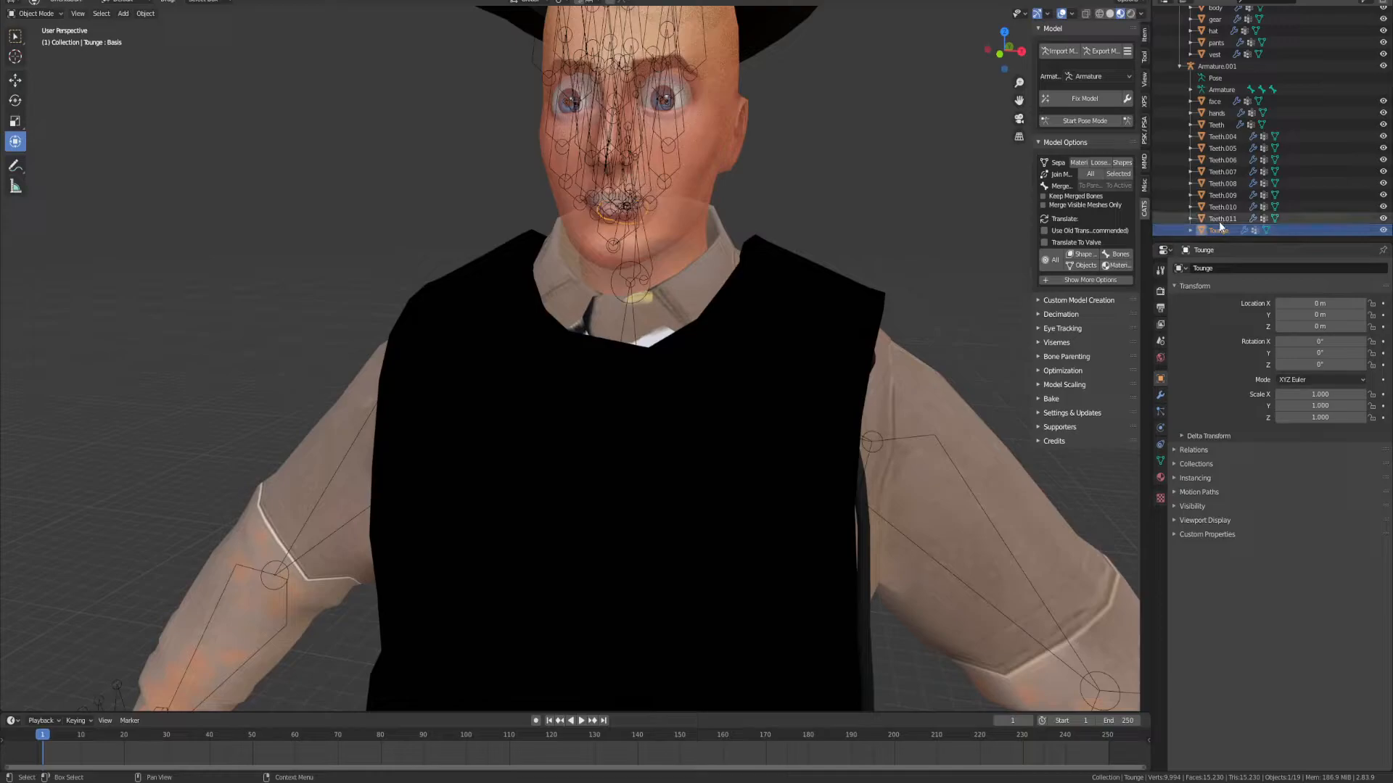
{"action": "left_click", "coordinate": [1213, 208]}
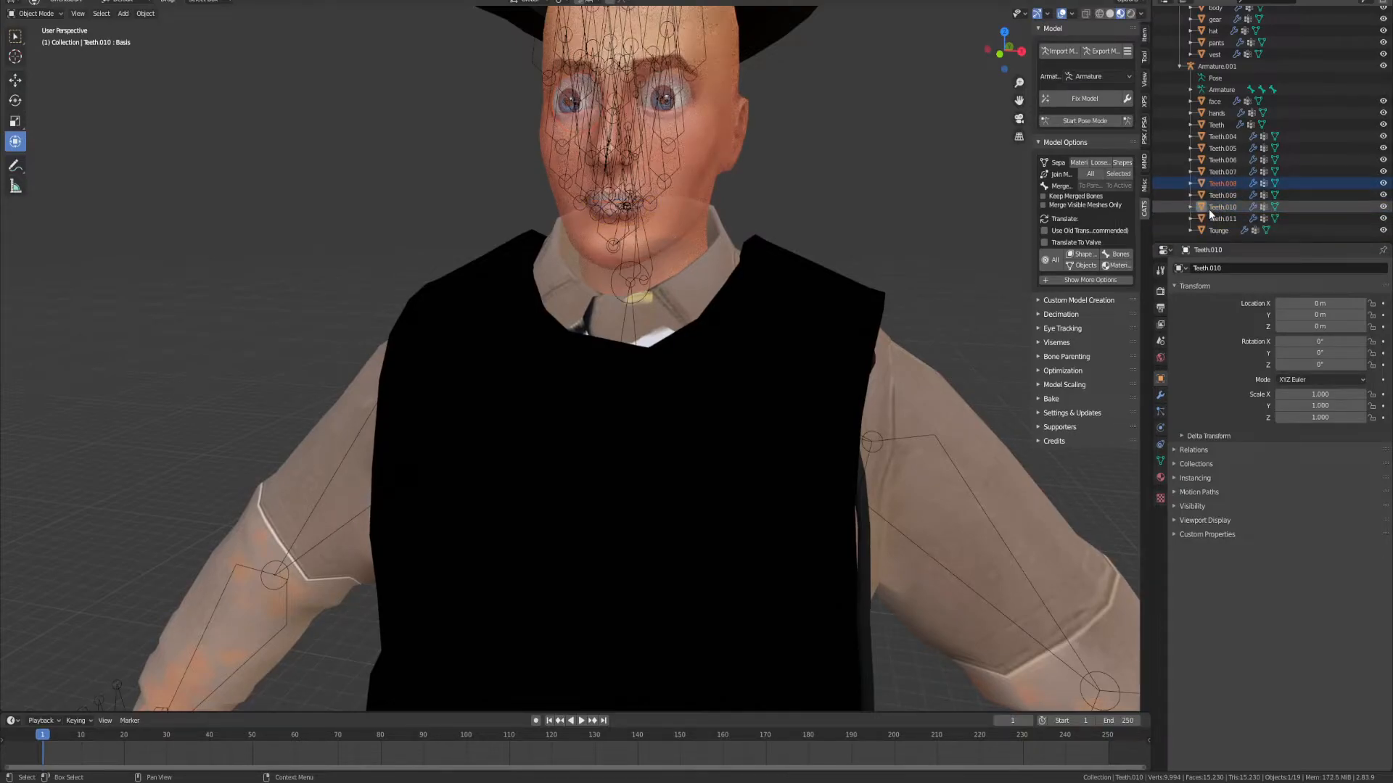
Step: Join the two eye meshes Teeth.008 and Teeth.004 and rename the result as eyes
{"action": "left_click", "coordinate": [1222, 184]}
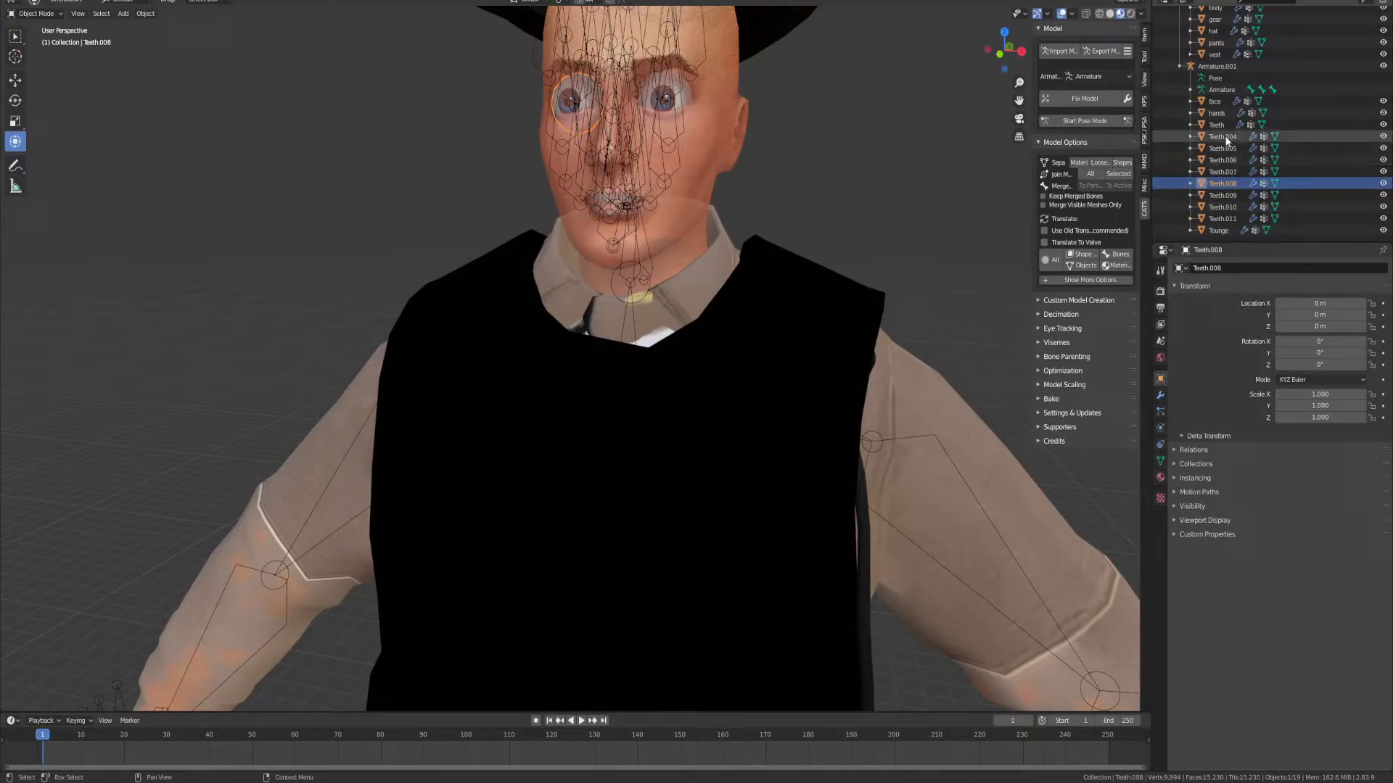
{"action": "left_click", "coordinate": [1224, 136], "text": "ctrl"}
{"action": "key", "text": "ctrl+j"}
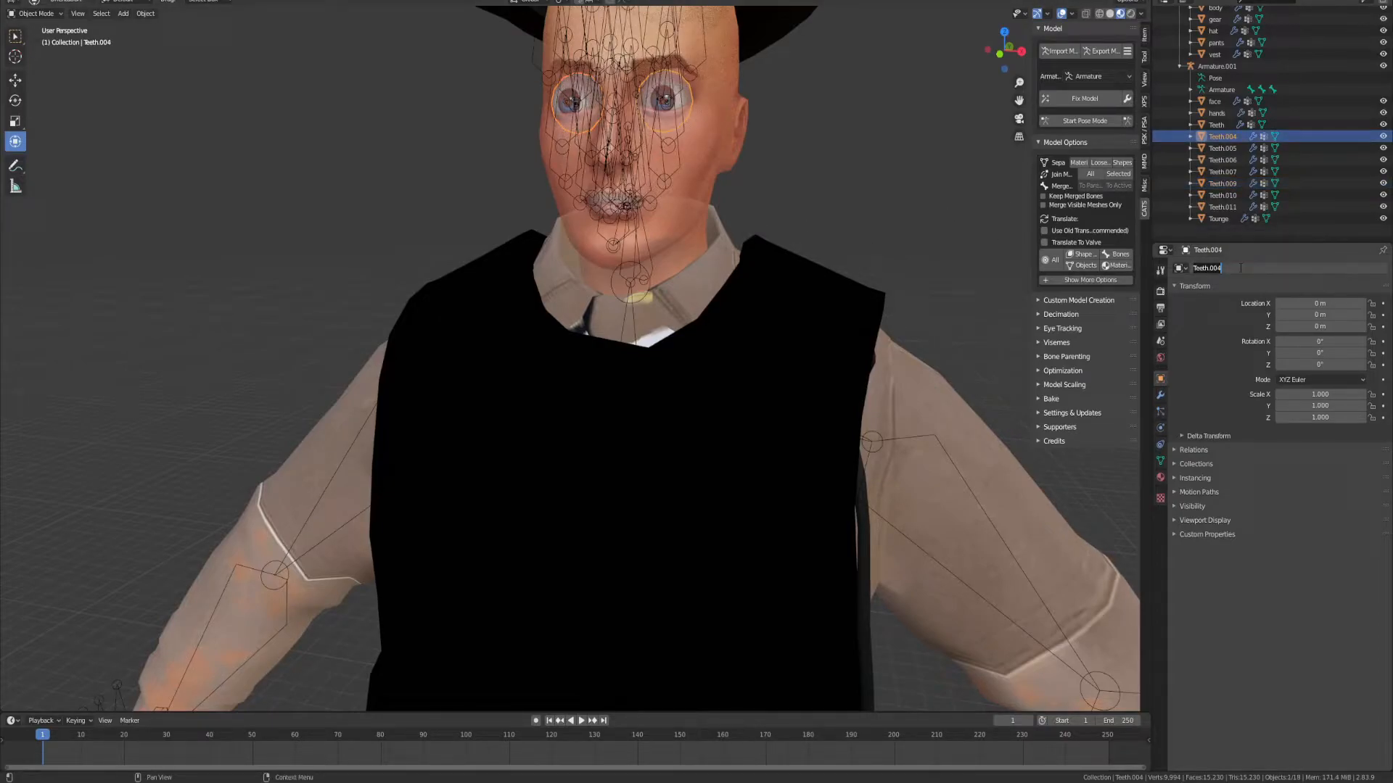
{"action": "key", "text": "Return"}
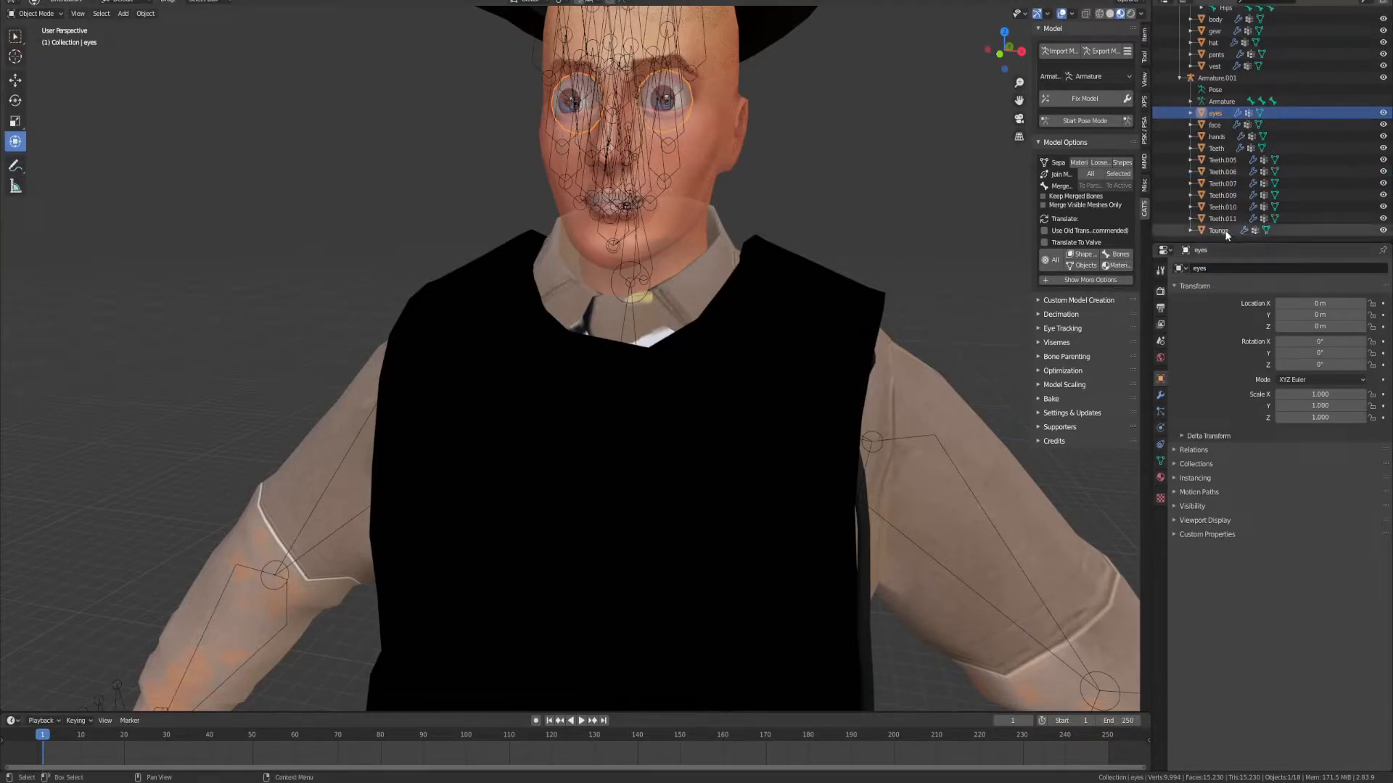
Step: Join all remaining Teeth pieces into the Tounge mesh, keeping Tounge as the object name
{"action": "left_click", "coordinate": [1226, 230]}
{"action": "left_click", "coordinate": [1219, 148], "text": "shift"}
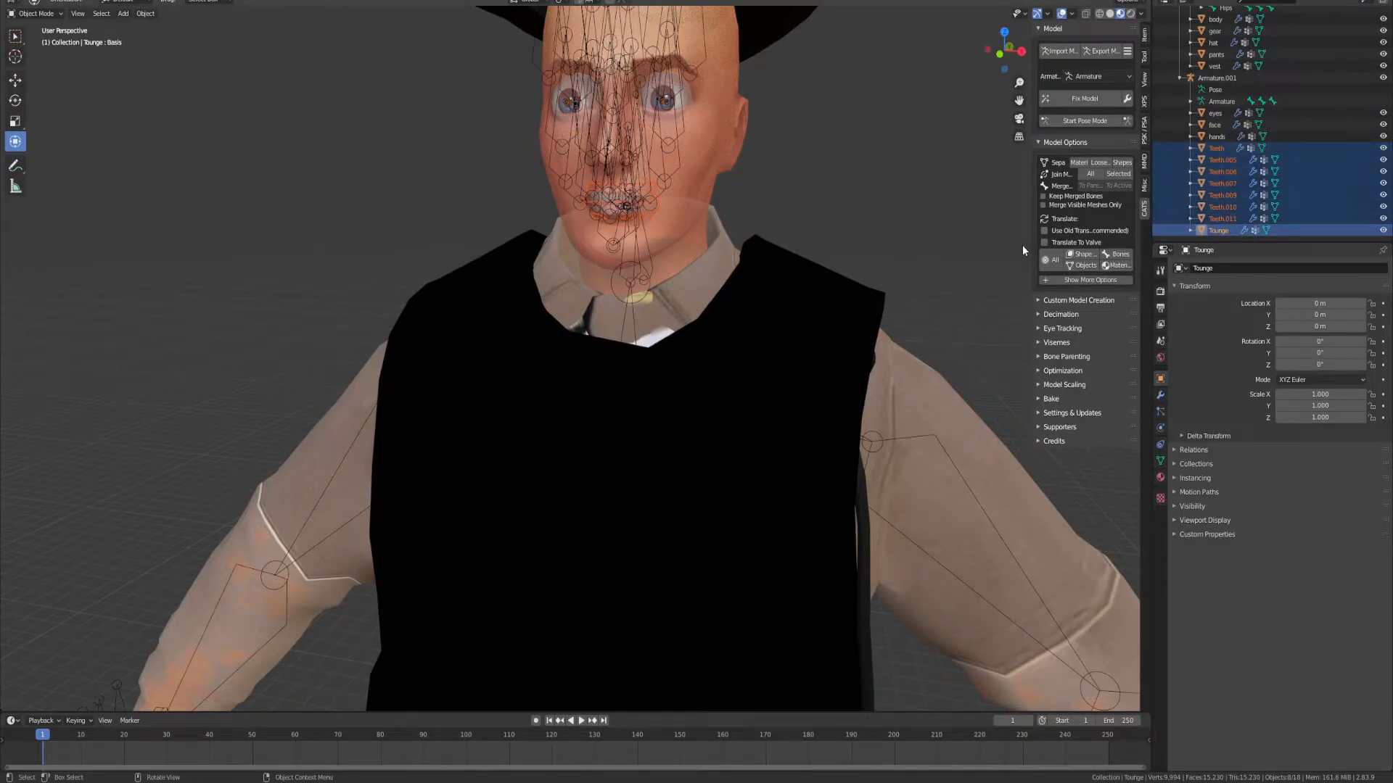
{"action": "key", "text": "ctrl+j"}
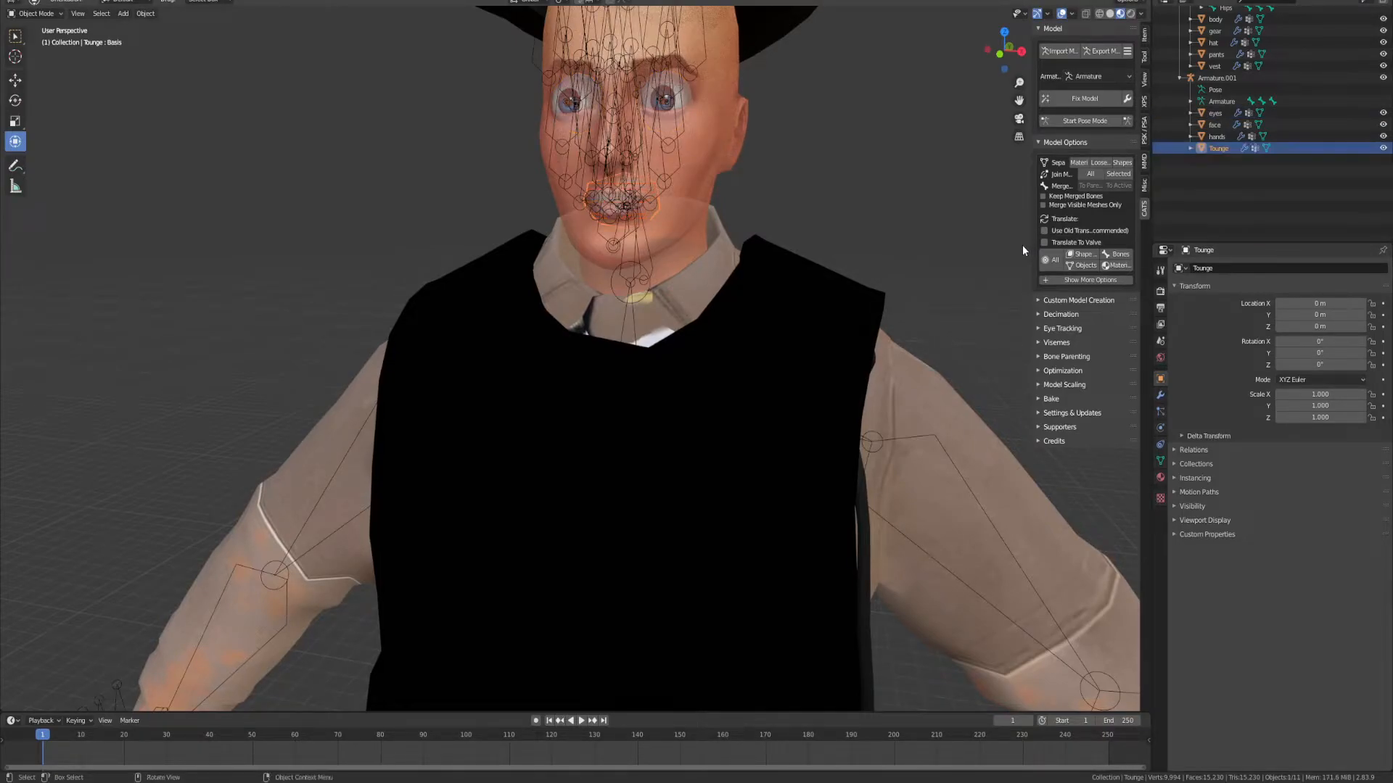
{"action": "key", "text": "m"}
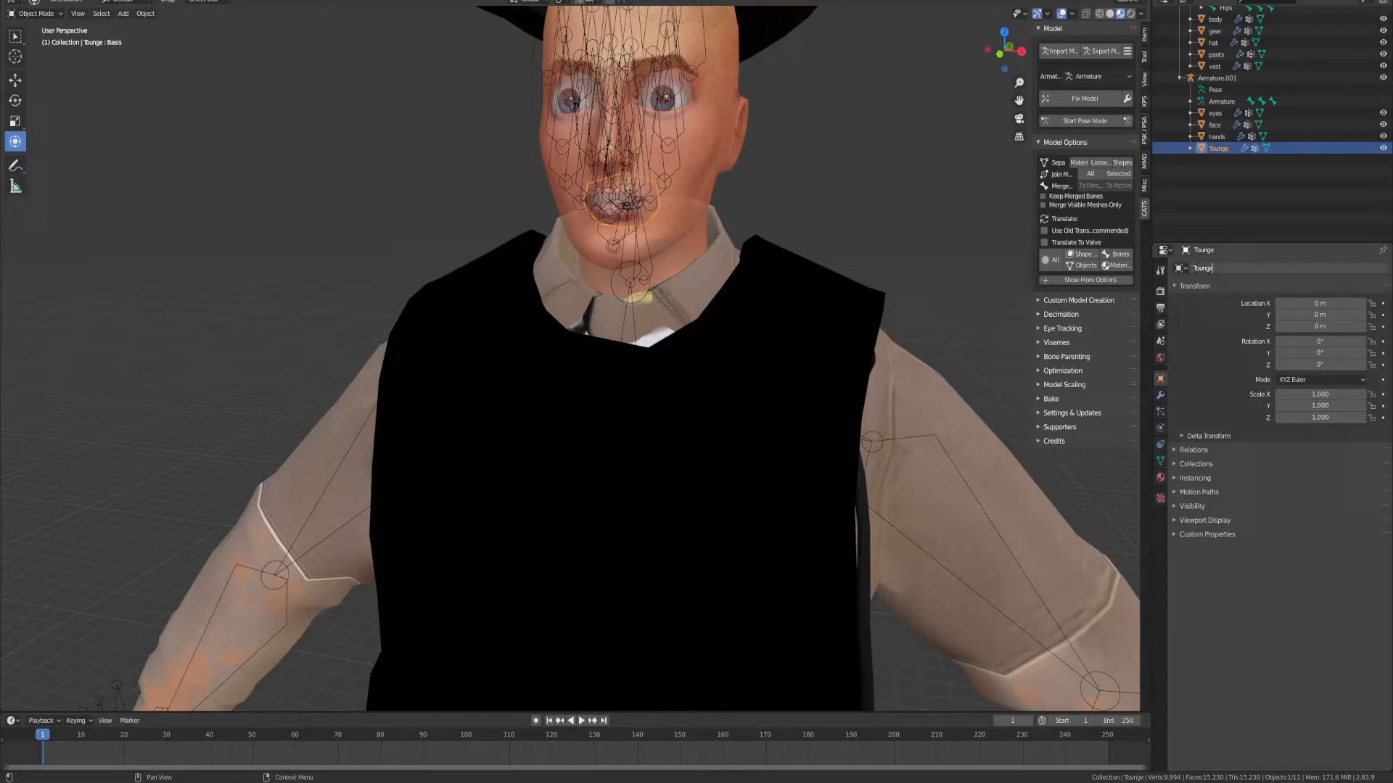
{"action": "left_click", "coordinate": [1177, 322]}
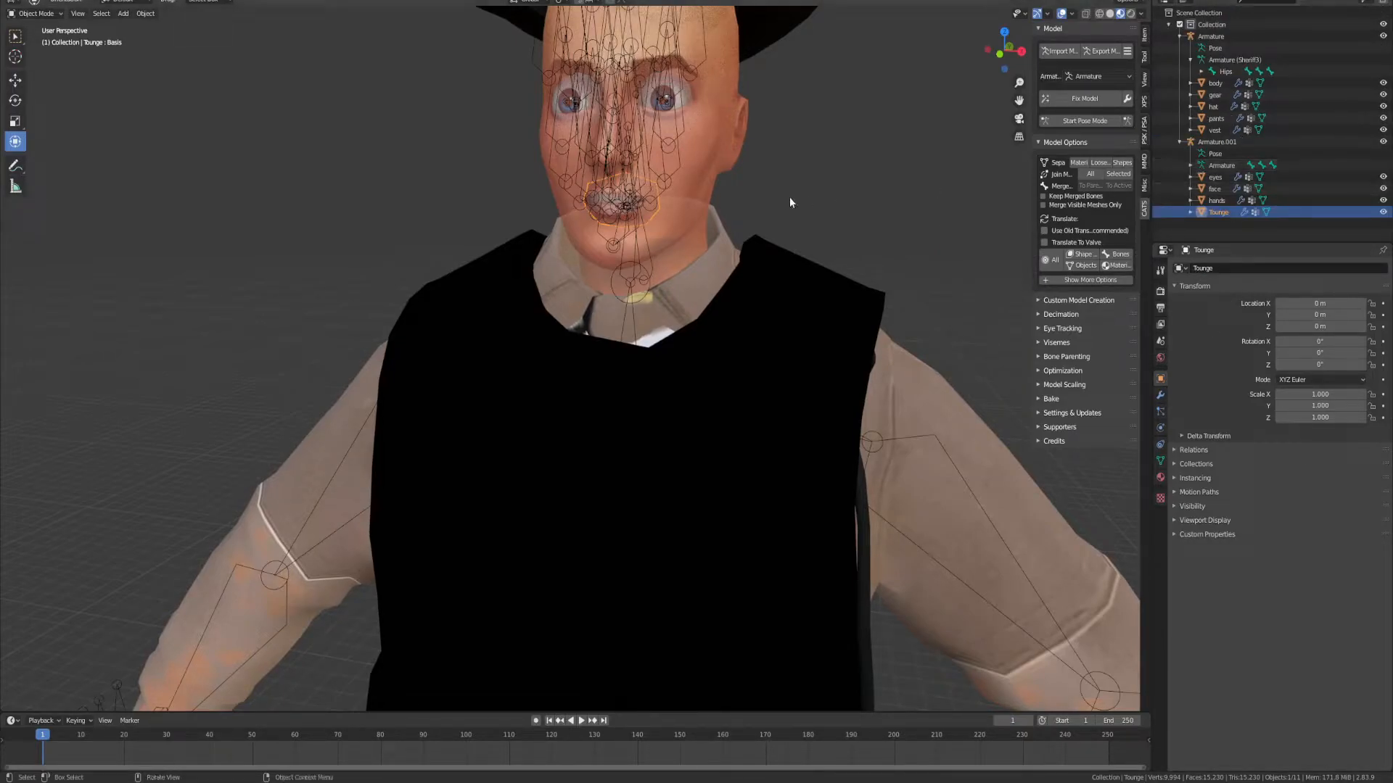
Step: Select the hands mesh and shift it roughly toward the sleeve cuffs, with its Y location at 0.18 m
{"action": "left_click", "coordinate": [626, 148]}
{"action": "scroll", "coordinate": [646, 146], "scroll_direction": "down", "scroll_amount": 4}
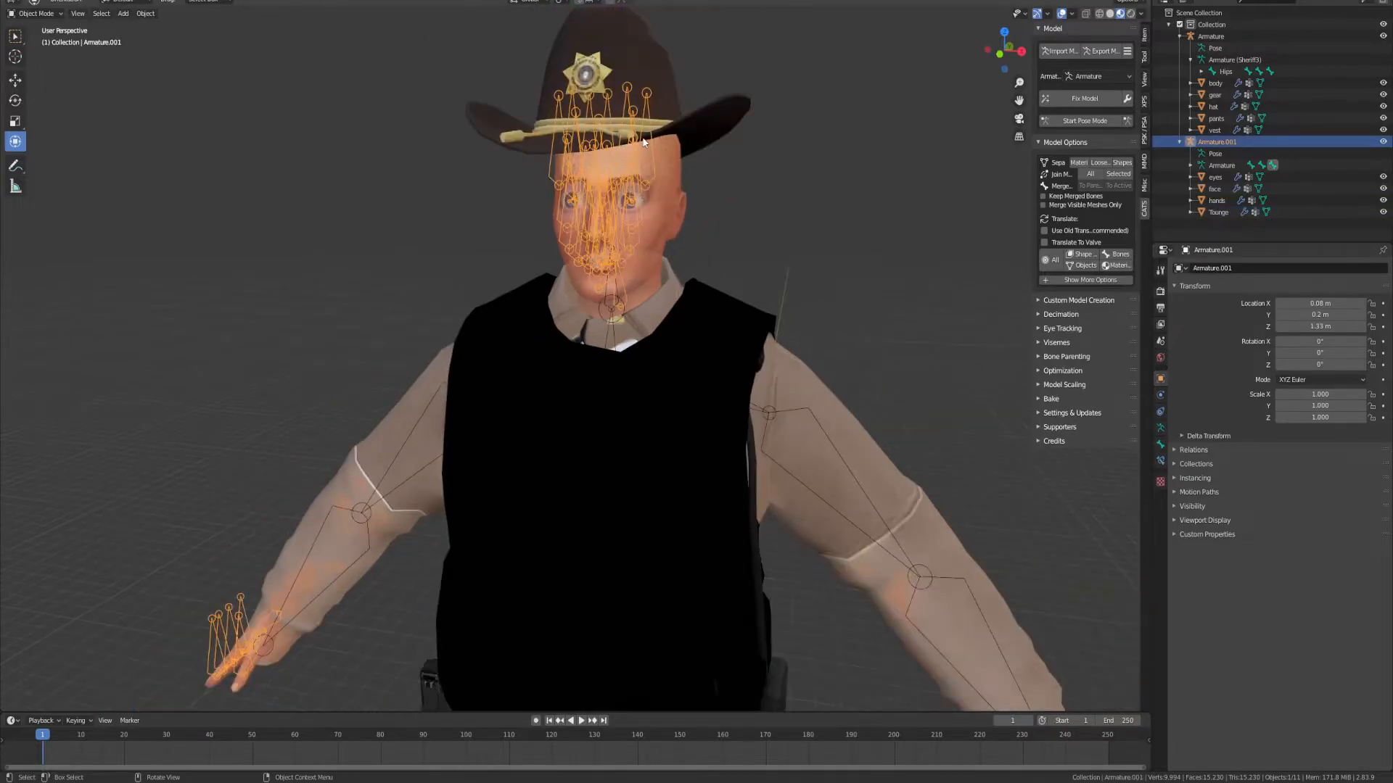
{"action": "middle_click_drag", "start_coordinate": [486, 284], "coordinate": [537, 242]}
{"action": "left_click", "coordinate": [438, 470]}
{"action": "middle_click_drag", "start_coordinate": [438, 470], "coordinate": [558, 291]}
{"action": "middle_click_drag", "start_coordinate": [948, 377], "coordinate": [769, 372]}
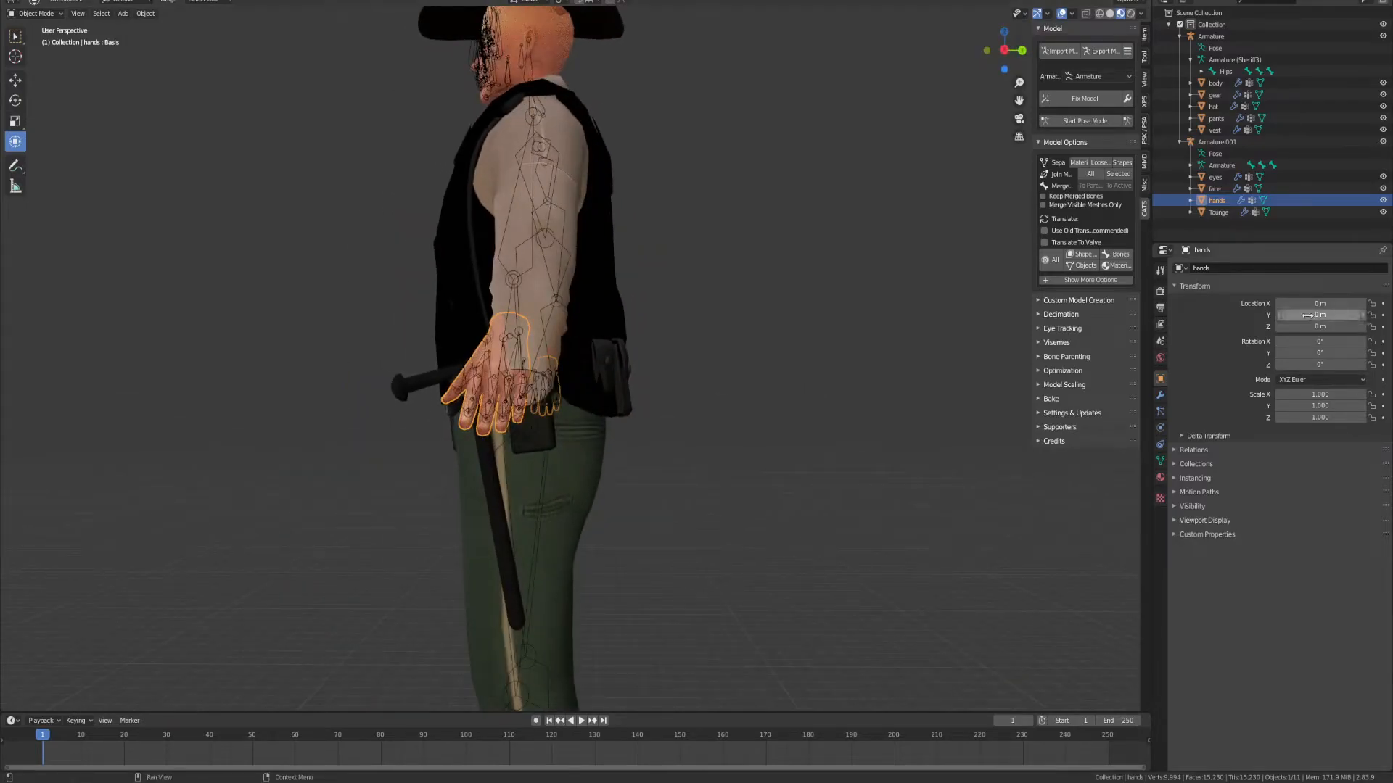
{"action": "mouse_move", "coordinate": [1311, 315]}
{"action": "left_mouse_down"}
{"action": "mouse_move", "coordinate": [1339, 315]}
{"action": "mouse_move", "coordinate": [1293, 326]}
{"action": "left_mouse_up"}
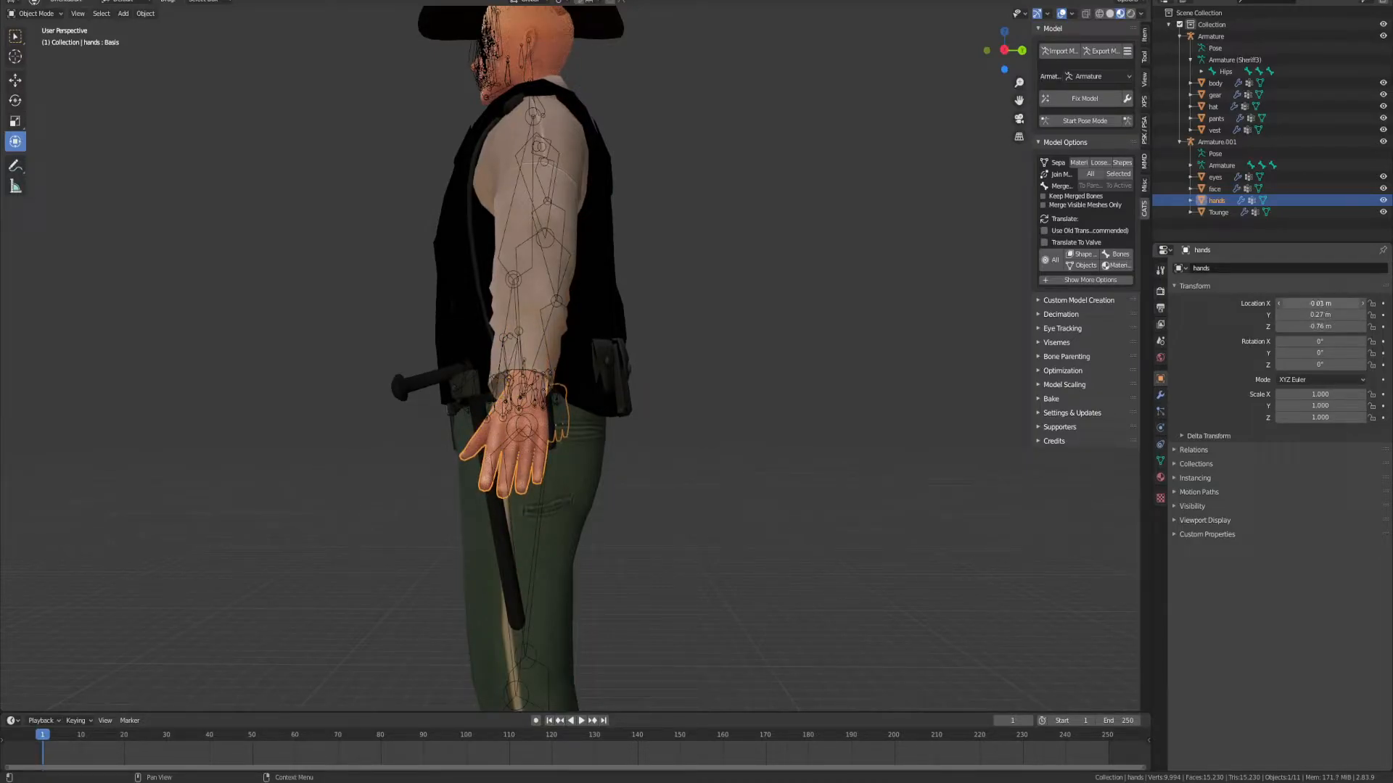
{"action": "left_click_drag", "start_coordinate": [1320, 315], "coordinate": [1309, 315]}
Step: Fit the hands mesh to the sleeve cuff by adjusting its Z location to -0.35 m
{"action": "middle_click_drag", "start_coordinate": [615, 363], "coordinate": [842, 339]}
{"action": "scroll", "coordinate": [747, 338], "scroll_direction": "up", "scroll_amount": 7}
{"action": "left_click_drag", "start_coordinate": [1295, 326], "coordinate": [1316, 325]}
{"action": "middle_click_drag", "start_coordinate": [683, 335], "coordinate": [664, 321]}
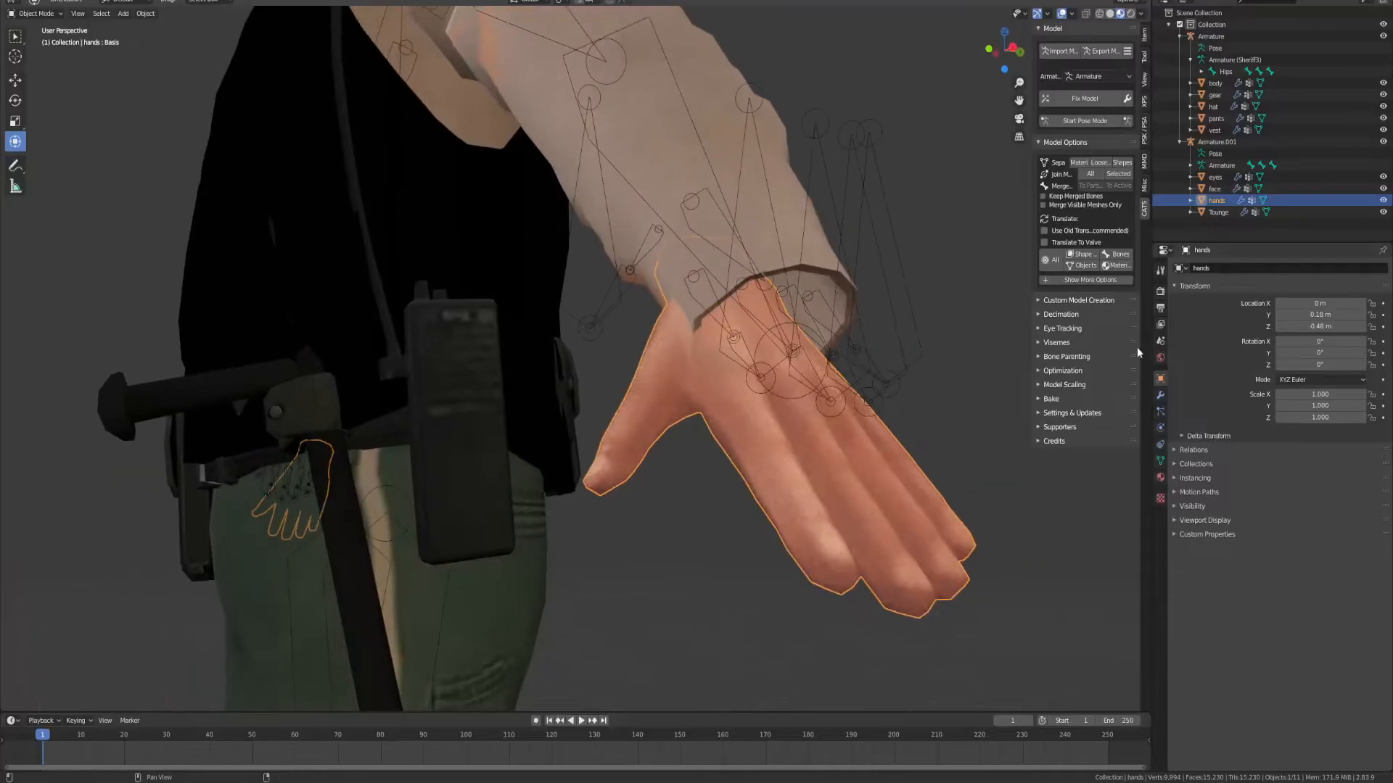
{"action": "left_click_drag", "start_coordinate": [1306, 326], "coordinate": [1325, 325]}
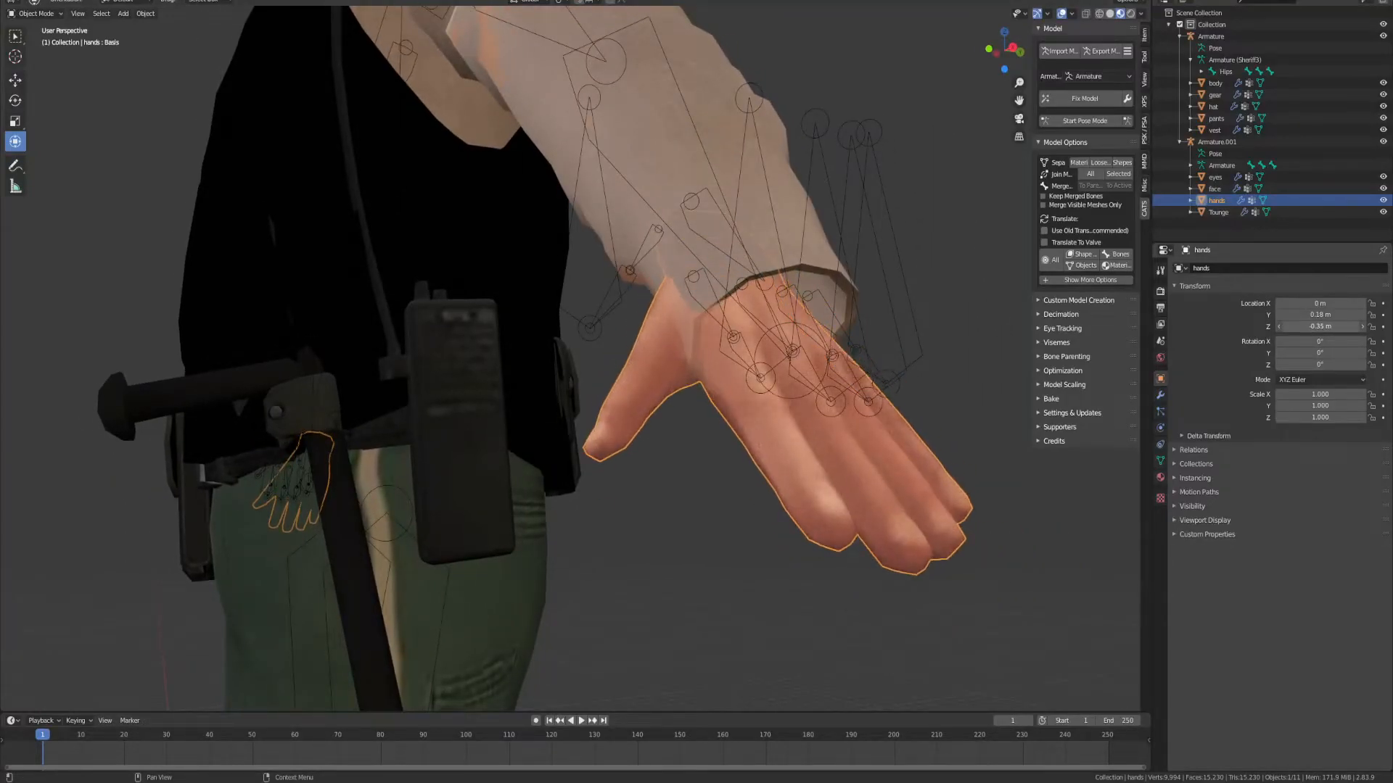
Step: Separate the hands mesh by loose parts so that each hand is its own object
{"action": "middle_click_drag", "start_coordinate": [574, 335], "coordinate": [653, 338]}
{"action": "left_click", "coordinate": [969, 401]}
{"action": "middle_click_drag", "start_coordinate": [969, 401], "coordinate": [895, 410], "text": "shift"}
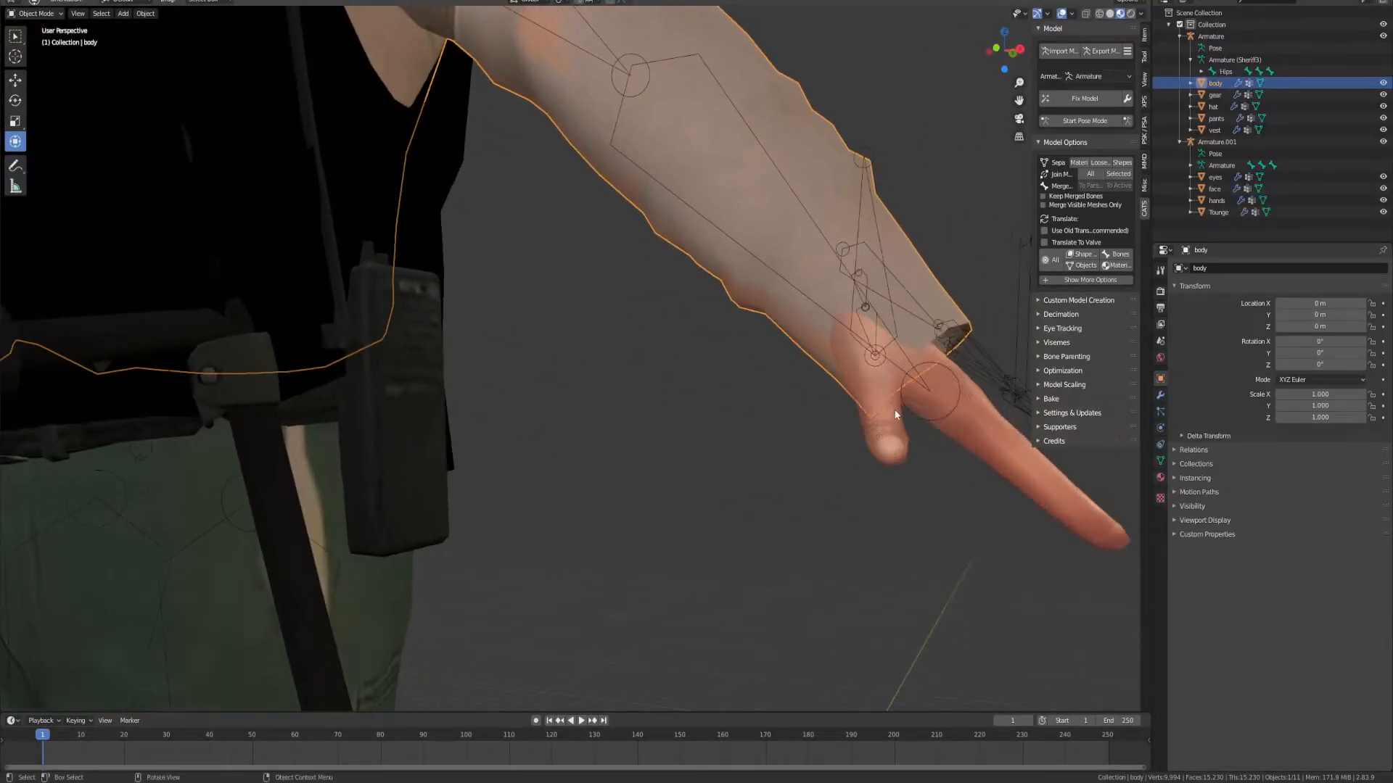
{"action": "left_click", "coordinate": [895, 414]}
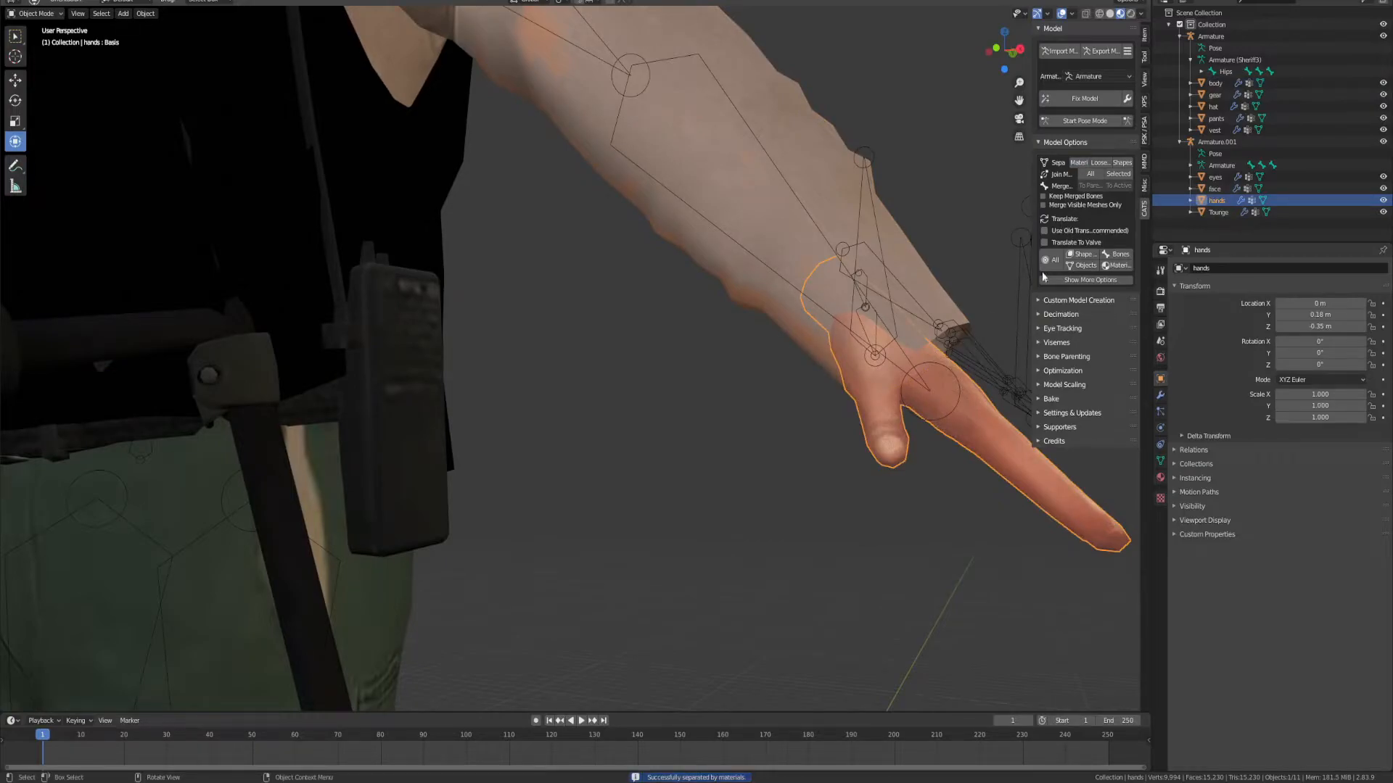
{"action": "left_click", "coordinate": [1097, 163]}
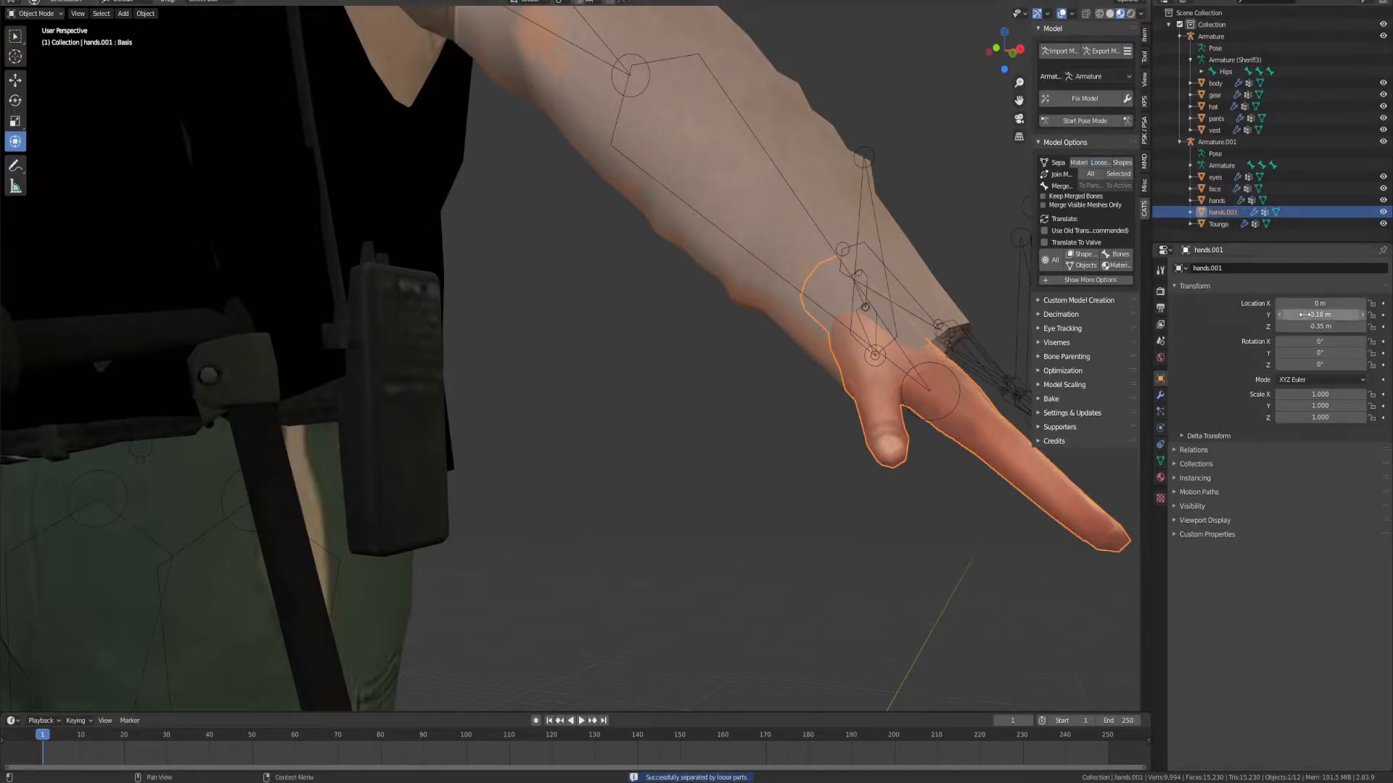
Step: Move the hands.001 mesh into its sleeve opening at X 0.39 m, Y 0.2 m and Z -0.74 m
{"action": "mouse_move", "coordinate": [1300, 314]}
{"action": "left_mouse_down"}
{"action": "mouse_move", "coordinate": [1342, 314]}
{"action": "mouse_move", "coordinate": [1342, 326]}
{"action": "mouse_move", "coordinate": [1342, 300]}
{"action": "mouse_move", "coordinate": [1379, 300]}
{"action": "mouse_move", "coordinate": [1281, 326]}
{"action": "mouse_move", "coordinate": [1342, 314]}
{"action": "mouse_move", "coordinate": [1317, 304]}
{"action": "mouse_move", "coordinate": [1284, 326]}
{"action": "left_mouse_up"}
{"action": "middle_click_drag", "start_coordinate": [777, 346], "coordinate": [740, 351]}
{"action": "mouse_move", "coordinate": [1320, 325]}
{"action": "left_mouse_down"}
{"action": "mouse_move", "coordinate": [1302, 325]}
{"action": "mouse_move", "coordinate": [1328, 304]}
{"action": "left_mouse_up"}
{"action": "middle_click_drag", "start_coordinate": [795, 350], "coordinate": [698, 337]}
{"action": "left_click_drag", "start_coordinate": [1326, 314], "coordinate": [1318, 314]}
{"action": "middle_click_drag", "start_coordinate": [435, 274], "coordinate": [542, 287]}
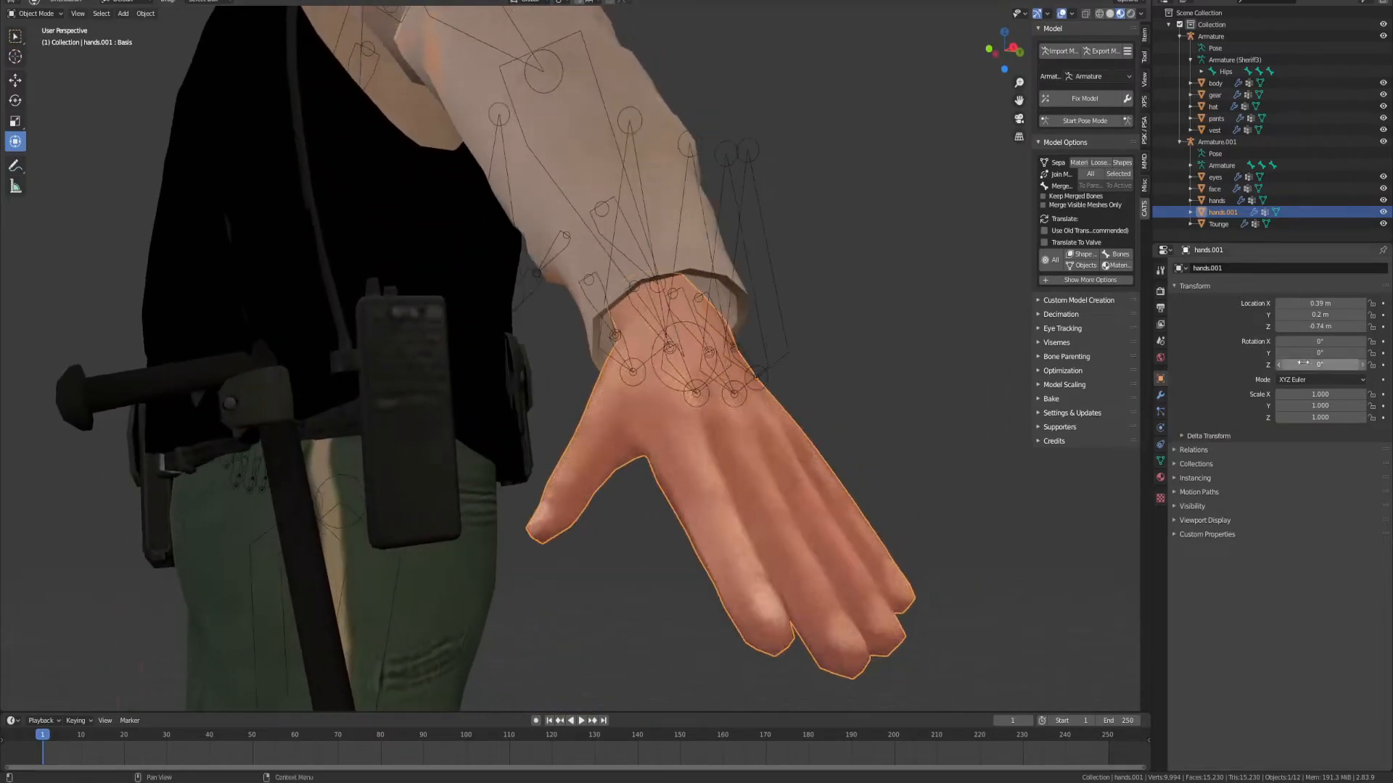
Step: Enlarge hands.001 to a scale of 1.23 on all three axes and lower it to Z -3.31 m
{"action": "left_click_drag", "start_coordinate": [1319, 394], "coordinate": [1338, 394]}
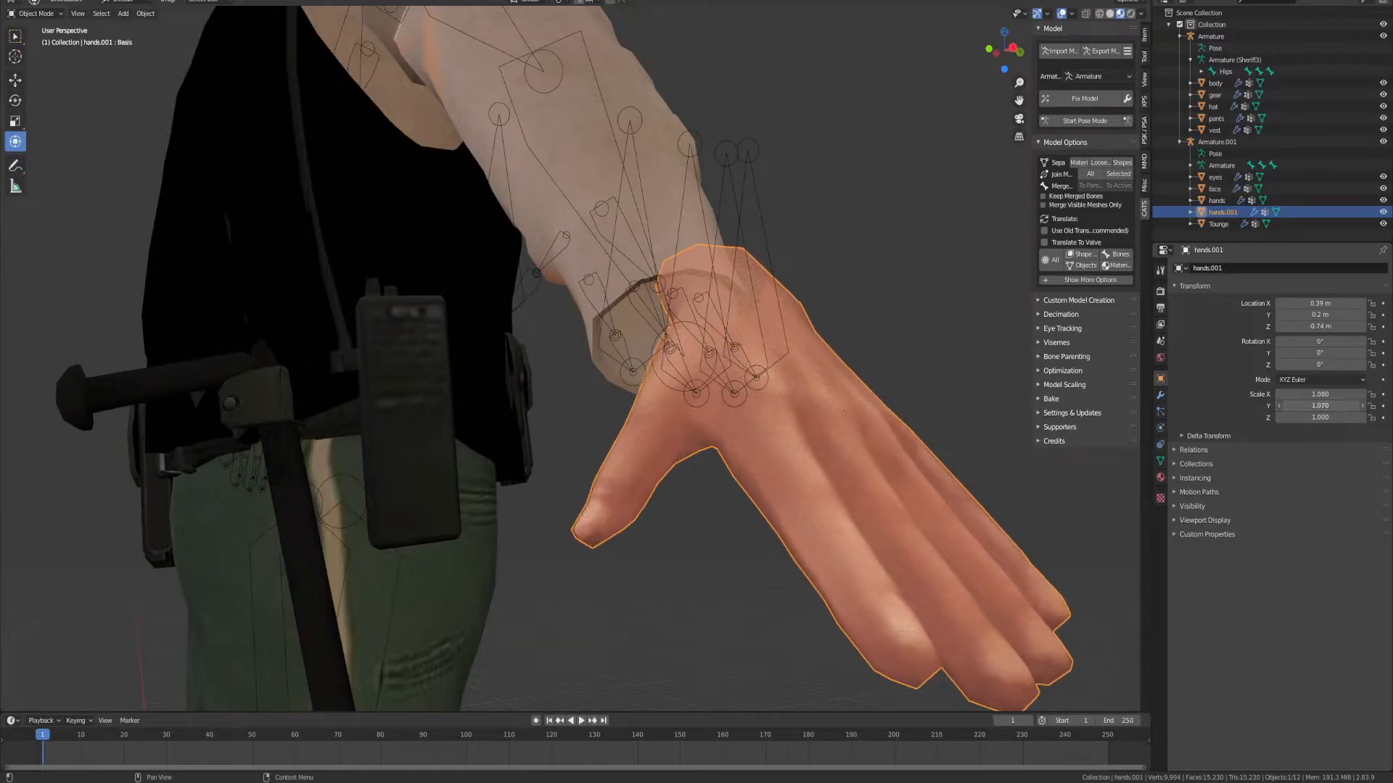
{"action": "key", "text": "ctrl+z"}
{"action": "left_click_drag", "start_coordinate": [1305, 408], "coordinate": [1356, 417]}
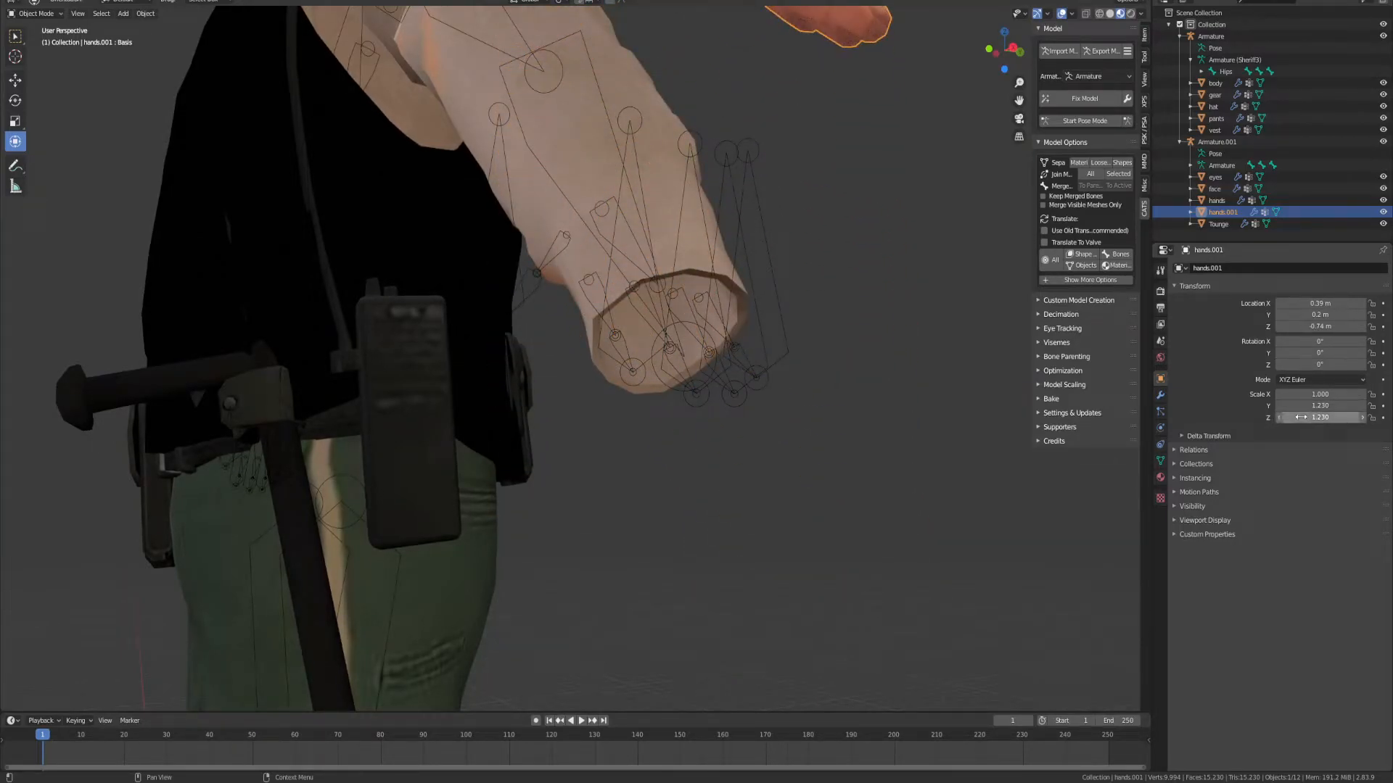
{"action": "left_click_drag", "start_coordinate": [1320, 326], "coordinate": [1271, 326]}
{"action": "middle_click_drag", "start_coordinate": [937, 321], "coordinate": [891, 330]}
{"action": "mouse_move", "coordinate": [1320, 394]}
{"action": "left_mouse_down"}
{"action": "mouse_move", "coordinate": [1352, 394]}
{"action": "mouse_move", "coordinate": [1338, 394]}
{"action": "left_mouse_up"}
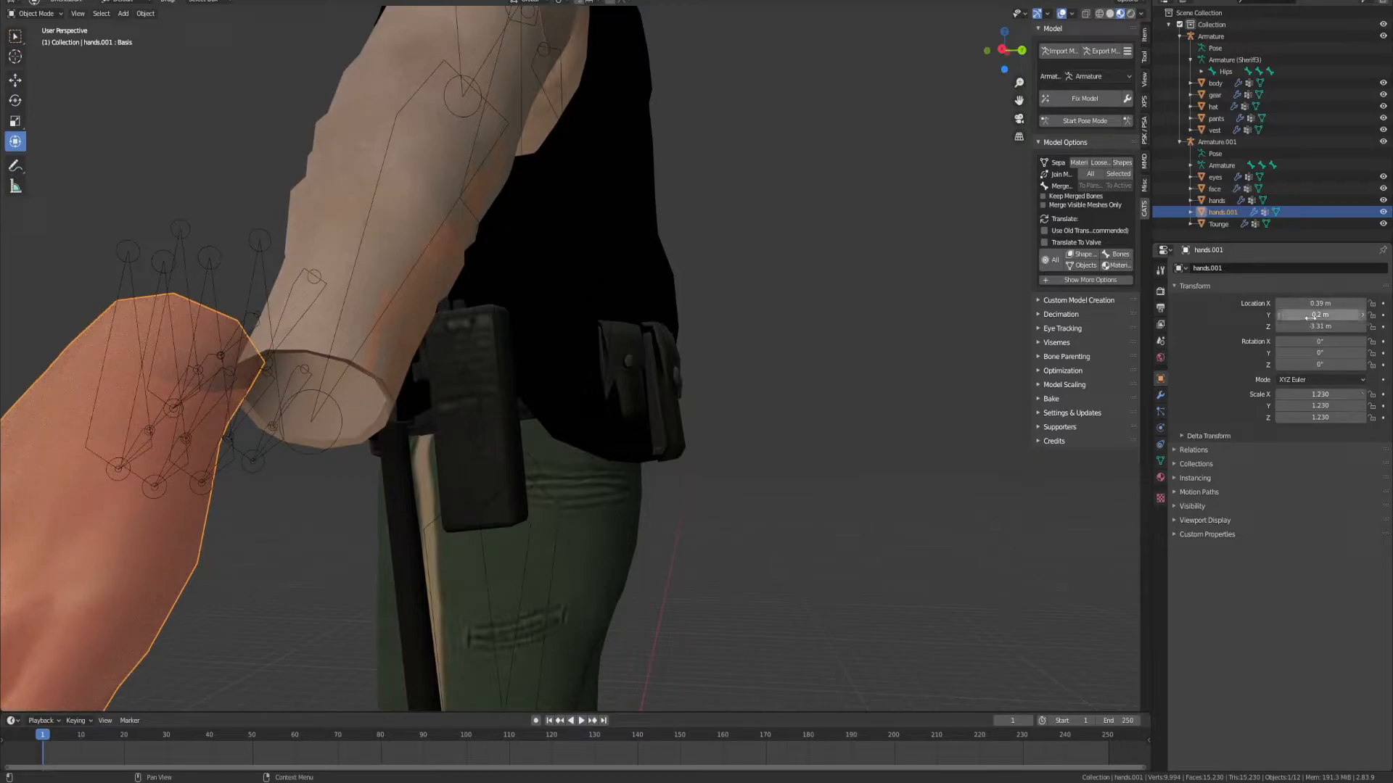
Step: Move hands.001 to X -0.94 m and increase its scale to 1.24 on all axes
{"action": "left_click_drag", "start_coordinate": [1320, 303], "coordinate": [1281, 303]}
{"action": "middle_click_drag", "start_coordinate": [485, 326], "coordinate": [798, 245]}
{"action": "scroll", "coordinate": [834, 249], "scroll_direction": "up", "scroll_amount": 2}
{"action": "scroll", "coordinate": [796, 245], "scroll_direction": "up", "scroll_amount": 1}
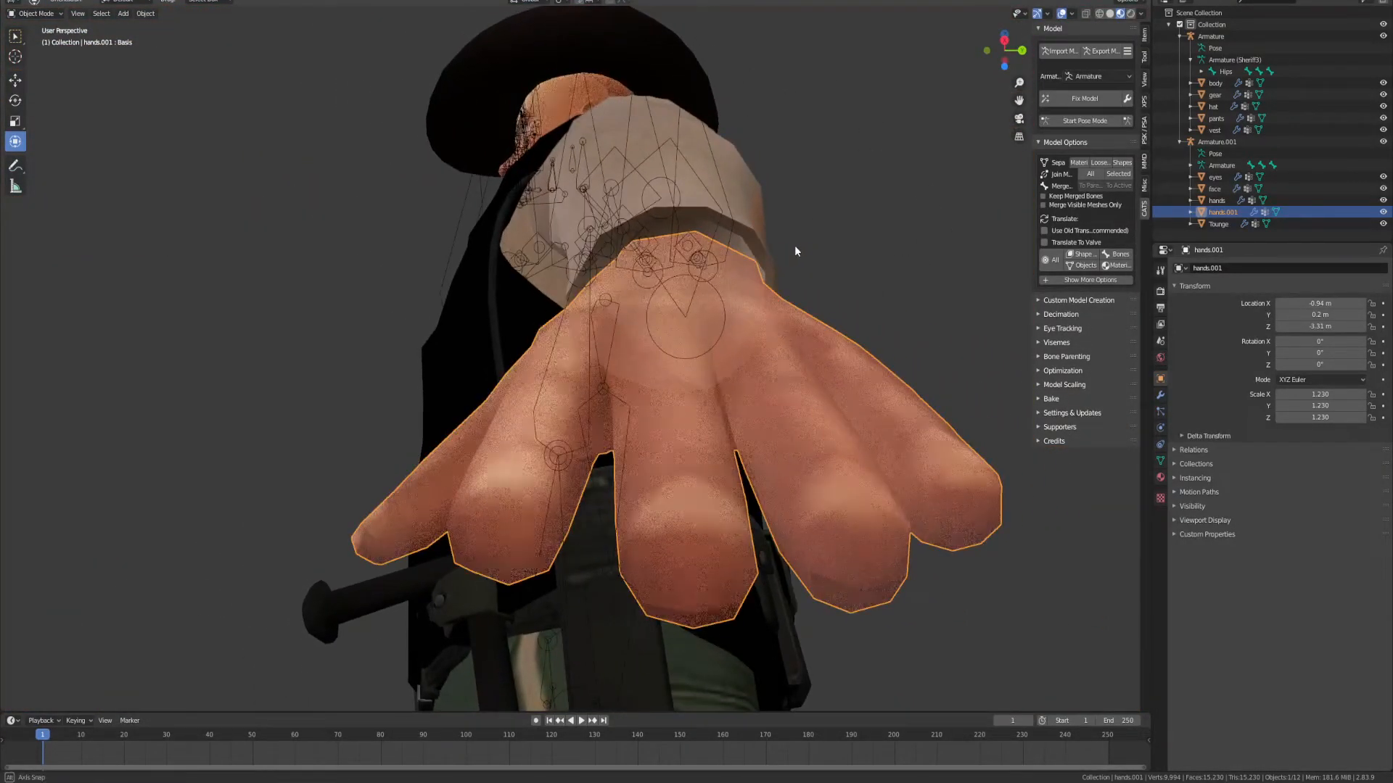
{"action": "left_click", "coordinate": [1362, 395]}
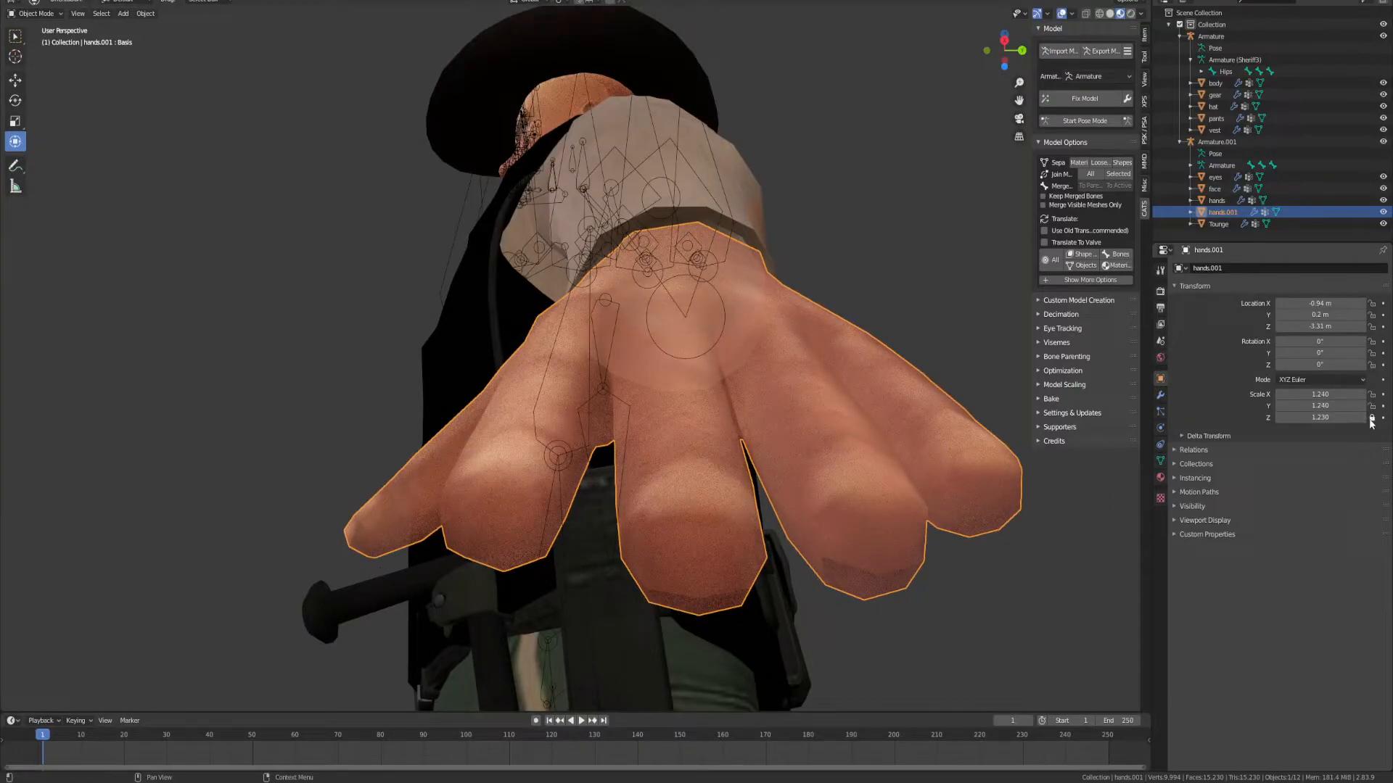
{"action": "left_click", "coordinate": [1363, 417]}
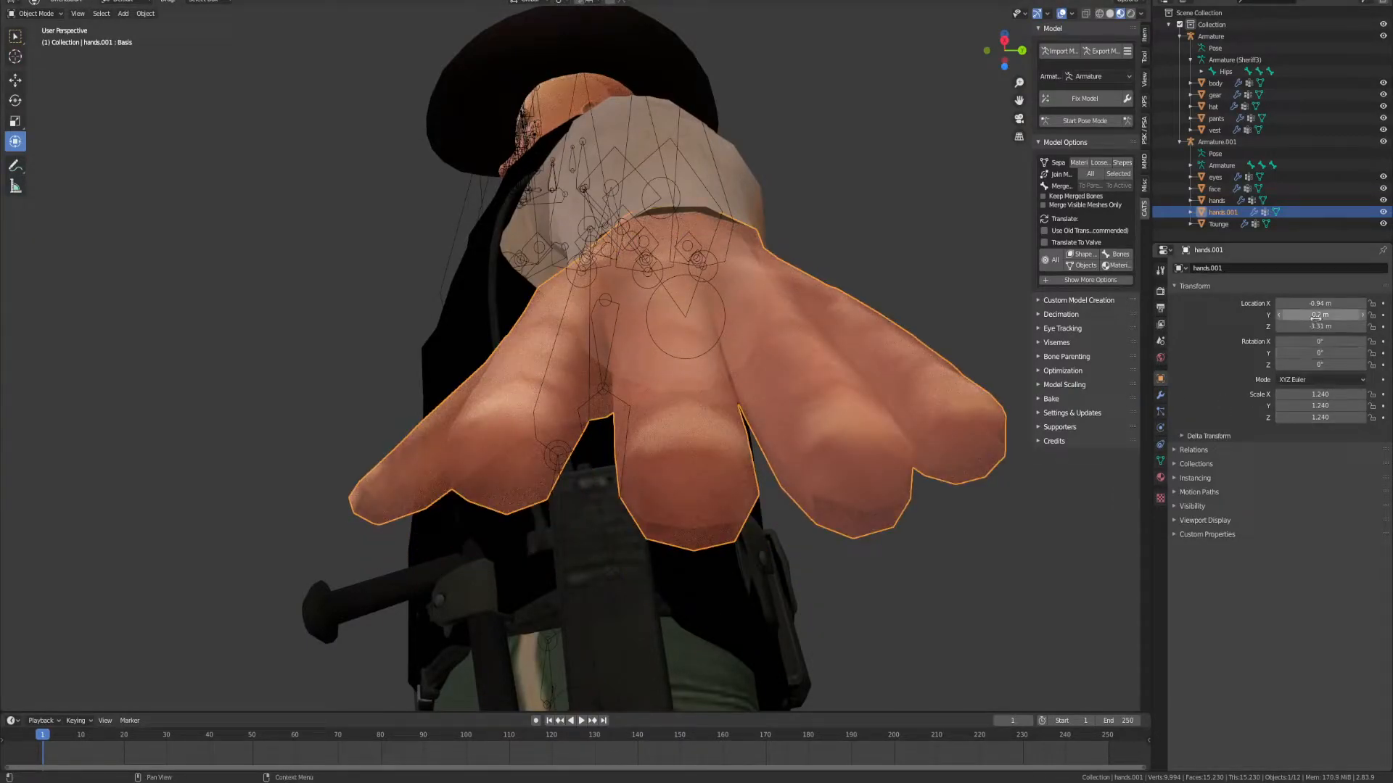
Step: Fine-tune the position of hands.001 in its sleeve to X -0.96 m and Z -3.45 m
{"action": "mouse_move", "coordinate": [1321, 326]}
{"action": "left_mouse_down"}
{"action": "mouse_move", "coordinate": [1287, 326]}
{"action": "mouse_move", "coordinate": [1311, 326]}
{"action": "left_mouse_up"}
{"action": "middle_click_drag", "start_coordinate": [791, 322], "coordinate": [929, 363]}
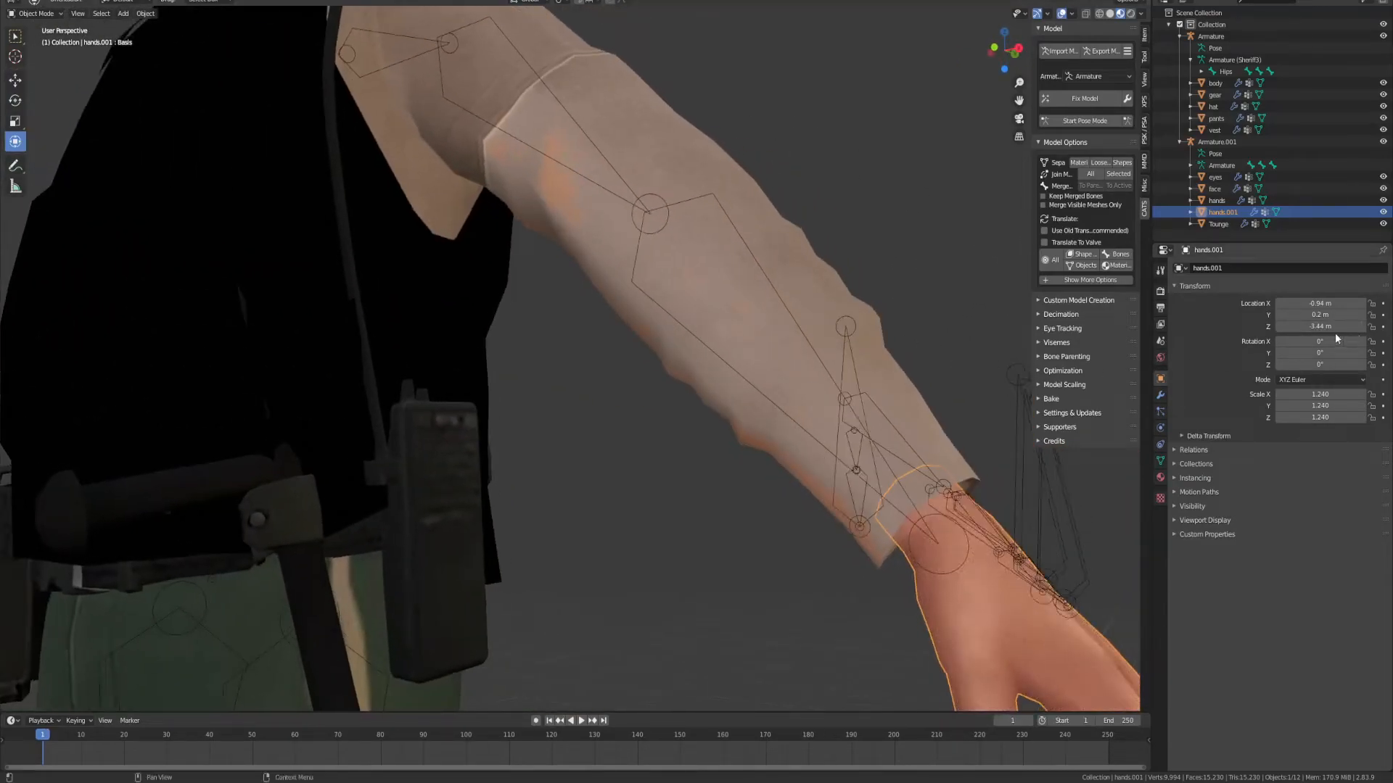
{"action": "mouse_move", "coordinate": [1320, 327]}
{"action": "left_mouse_down"}
{"action": "mouse_move", "coordinate": [1306, 326]}
{"action": "mouse_move", "coordinate": [1306, 303]}
{"action": "left_mouse_up"}
{"action": "middle_click_drag", "start_coordinate": [928, 412], "coordinate": [925, 470]}
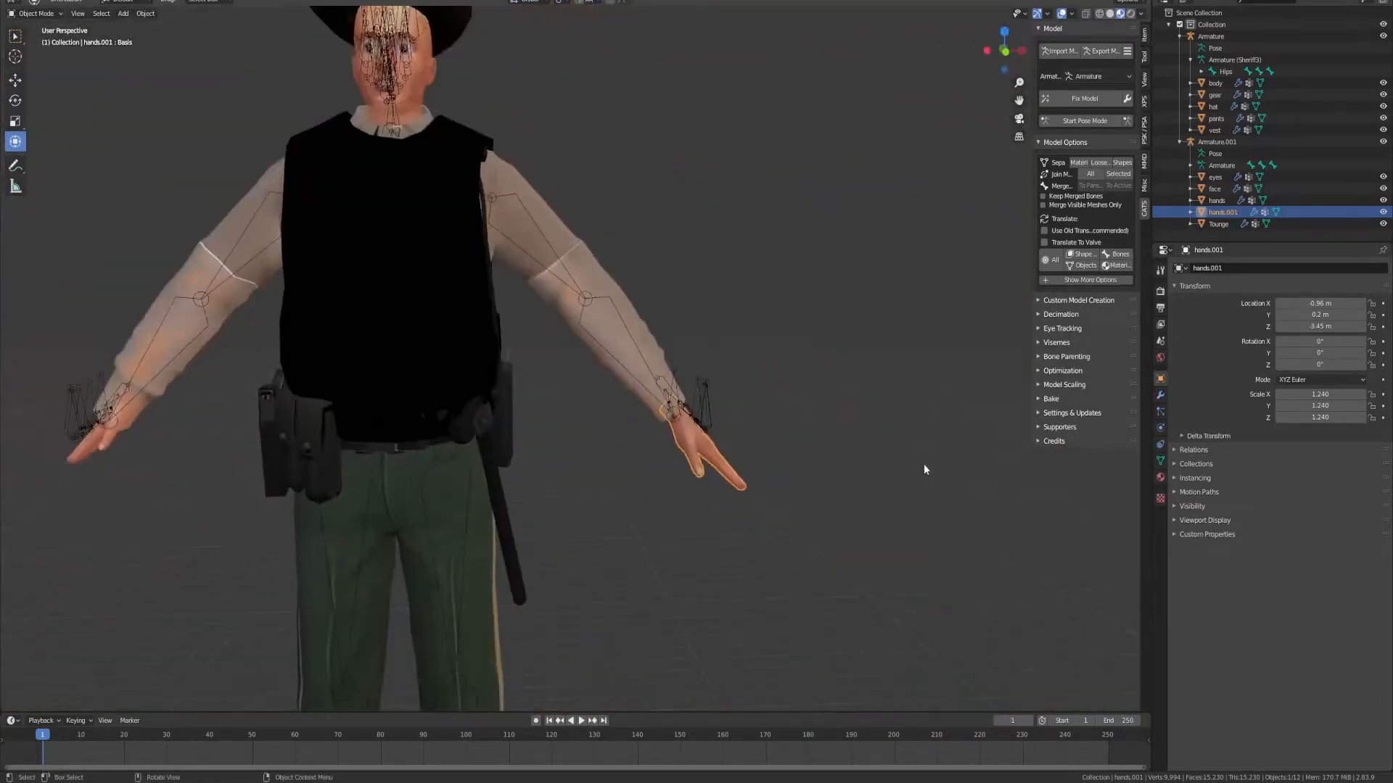
Step: Set the scale of the opposite hand, the hands mesh, to 1.24 on the X, Y and Z axes
{"action": "scroll", "coordinate": [914, 468], "scroll_direction": "up", "scroll_amount": 3}
{"action": "middle_click_drag", "start_coordinate": [679, 392], "coordinate": [1091, 490], "text": "shift"}
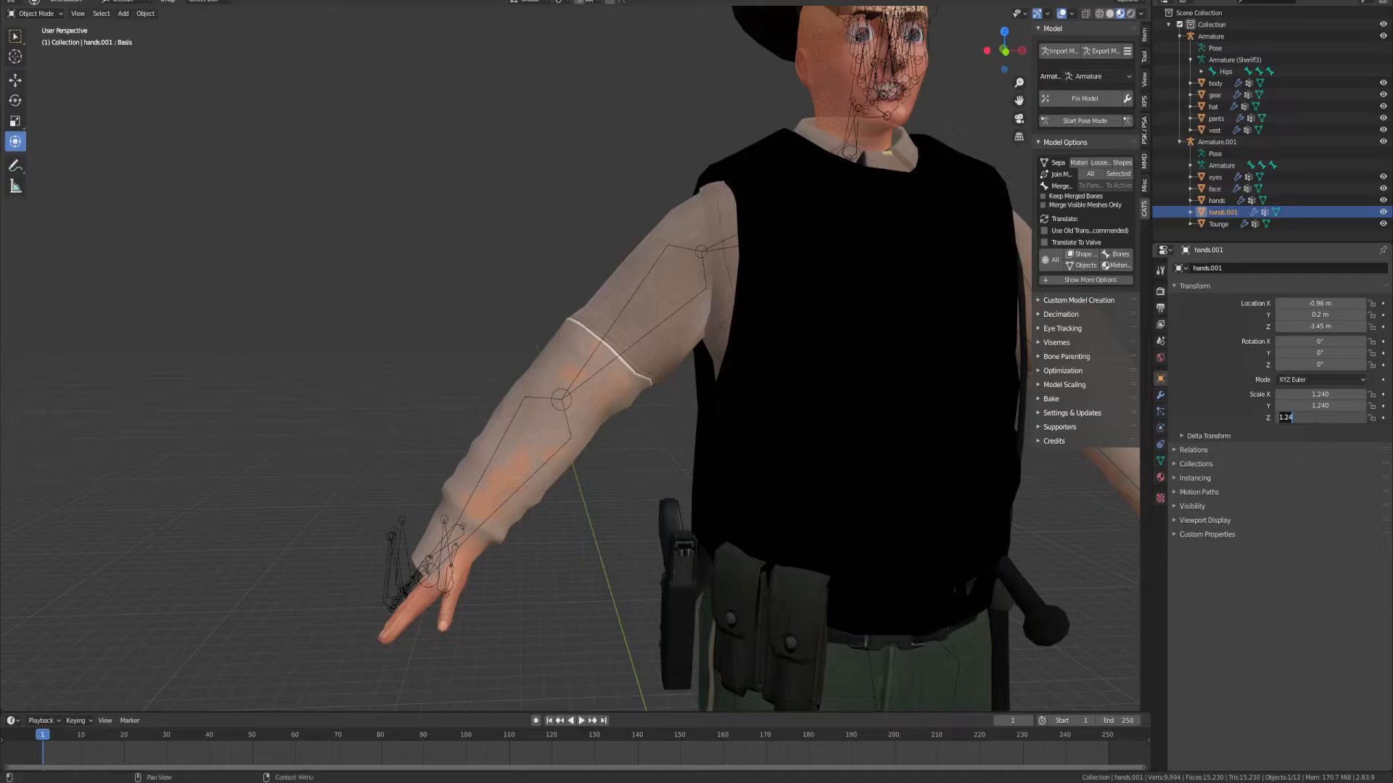
{"action": "left_click", "coordinate": [450, 611]}
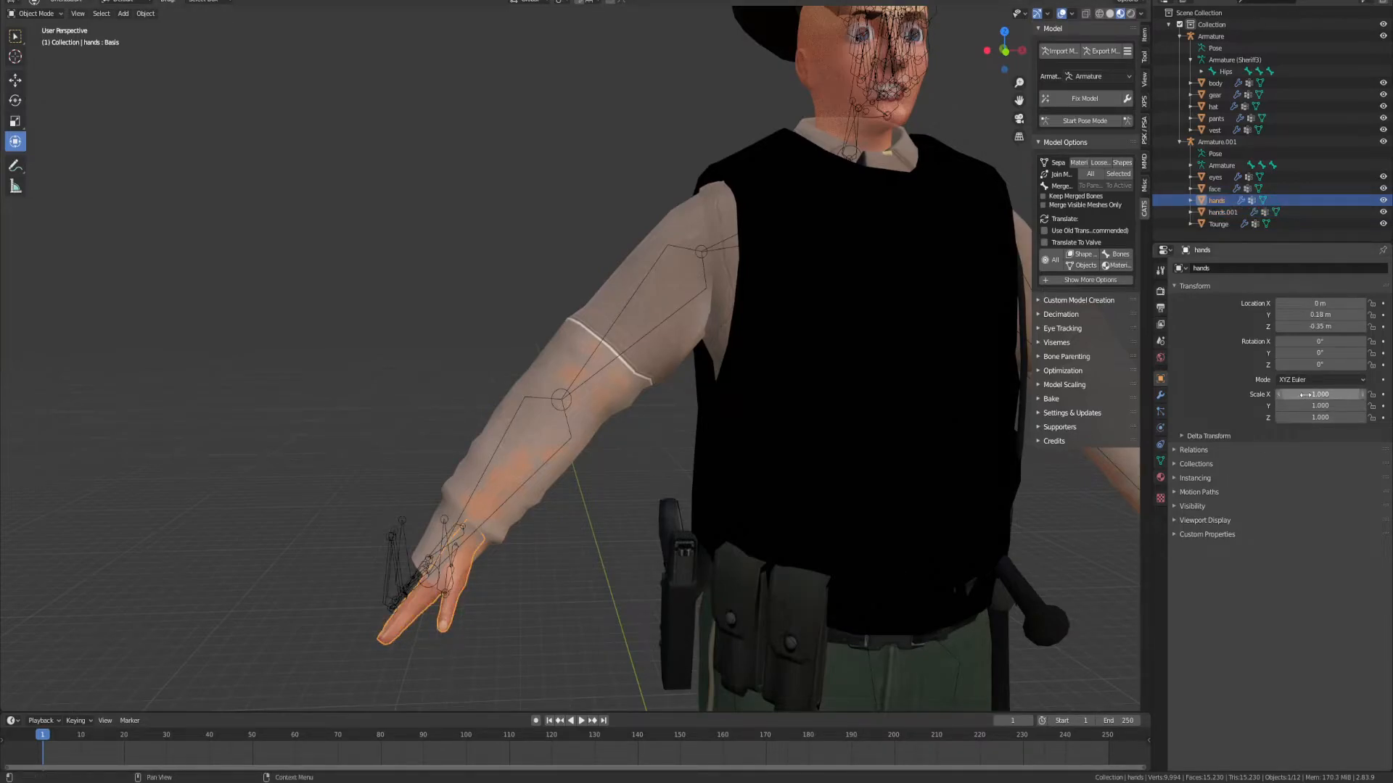
{"action": "key", "text": "Return"}
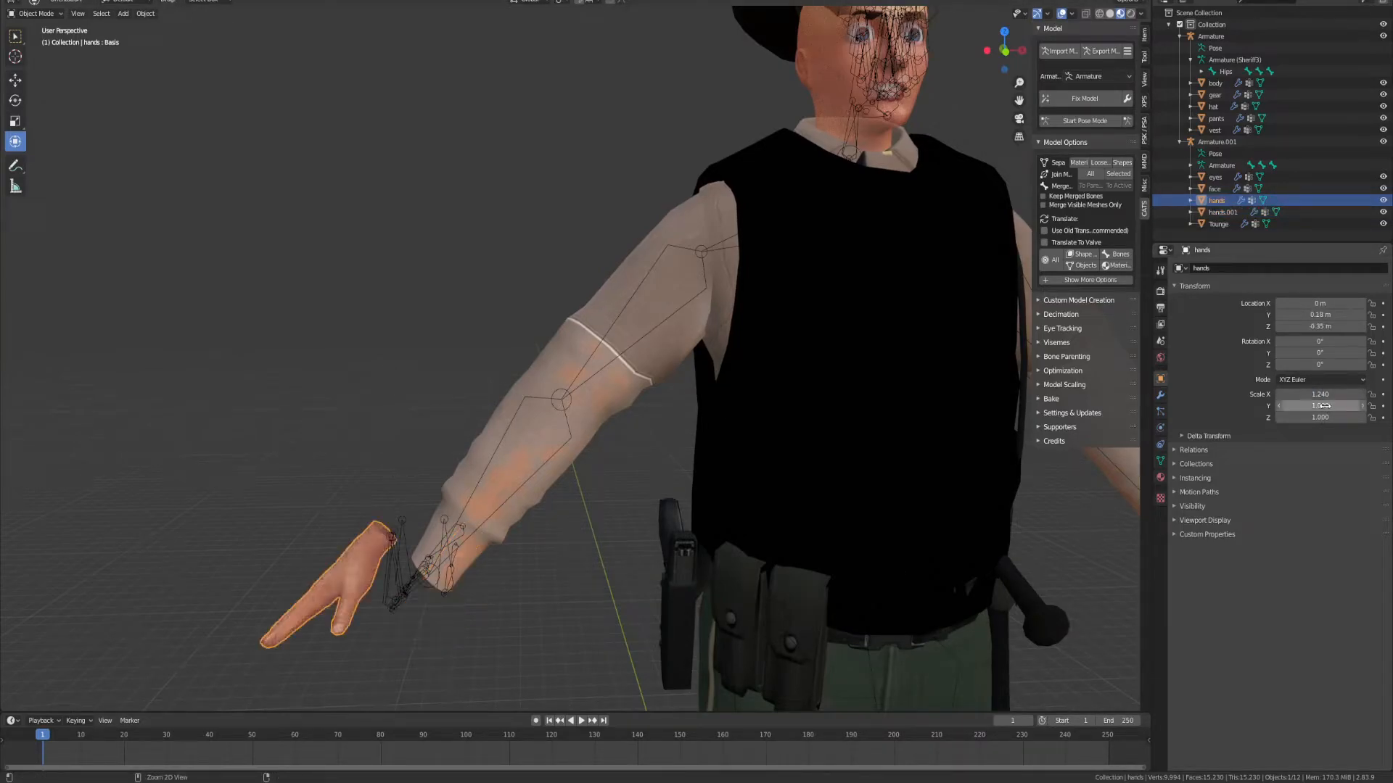
{"action": "key", "text": "Return"}
{"action": "left_click", "coordinate": [1323, 417]}
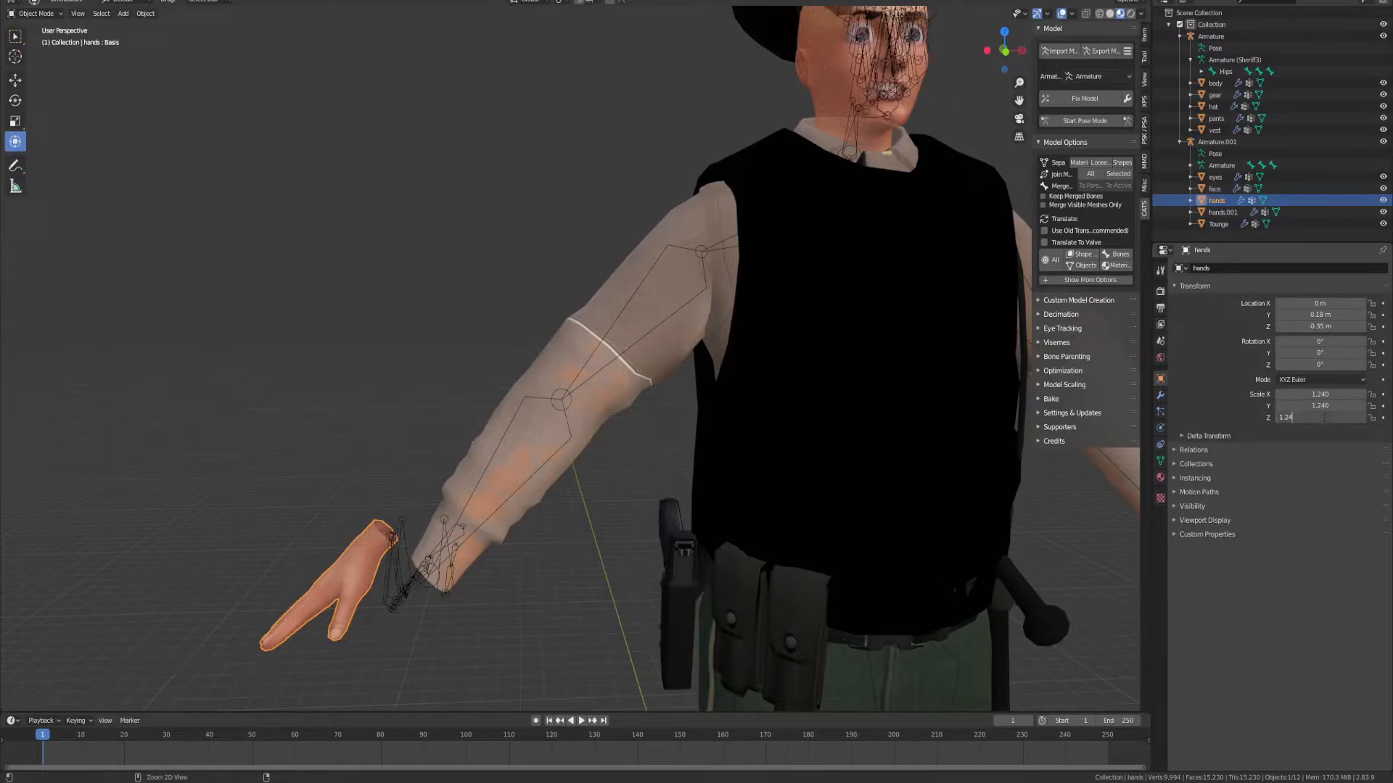
{"action": "type", "text": "1.24"}
{"action": "key", "text": "Return"}
Step: Reposition the enlarged hands mesh inside its sleeve at X 0.78 m and Z -3.51 m
{"action": "mouse_move", "coordinate": [1320, 326]}
{"action": "left_mouse_down"}
{"action": "mouse_move", "coordinate": [1262, 327]}
{"action": "mouse_move", "coordinate": [1346, 304]}
{"action": "mouse_move", "coordinate": [1326, 303]}
{"action": "left_mouse_up"}
{"action": "middle_click_drag", "start_coordinate": [924, 341], "coordinate": [703, 255]}
{"action": "scroll", "coordinate": [750, 314], "scroll_direction": "up", "scroll_amount": 4}
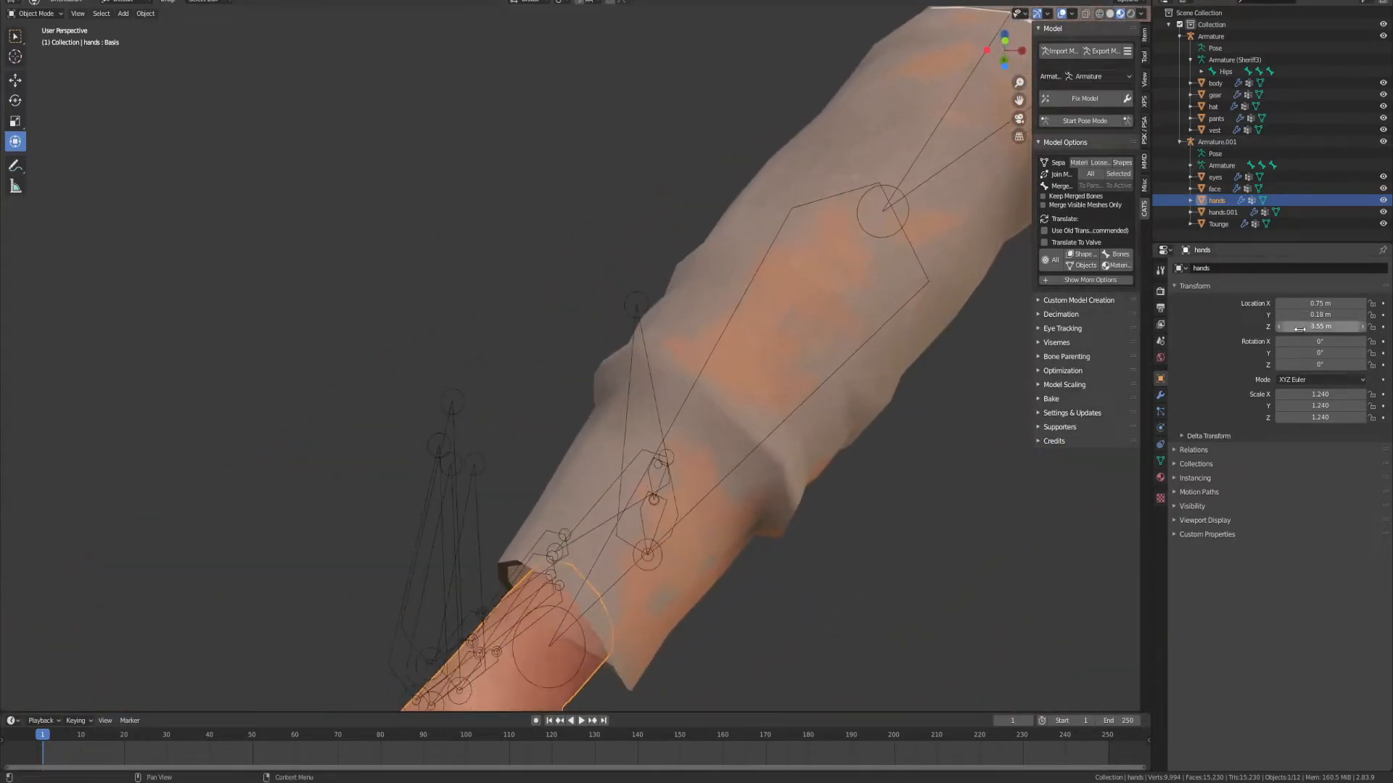
{"action": "left_click_drag", "start_coordinate": [1320, 303], "coordinate": [1329, 326]}
{"action": "middle_click_drag", "start_coordinate": [726, 377], "coordinate": [664, 386]}
{"action": "scroll", "coordinate": [804, 406], "scroll_direction": "down", "scroll_amount": 6}
{"action": "scroll", "coordinate": [746, 401], "scroll_direction": "up", "scroll_amount": 7}
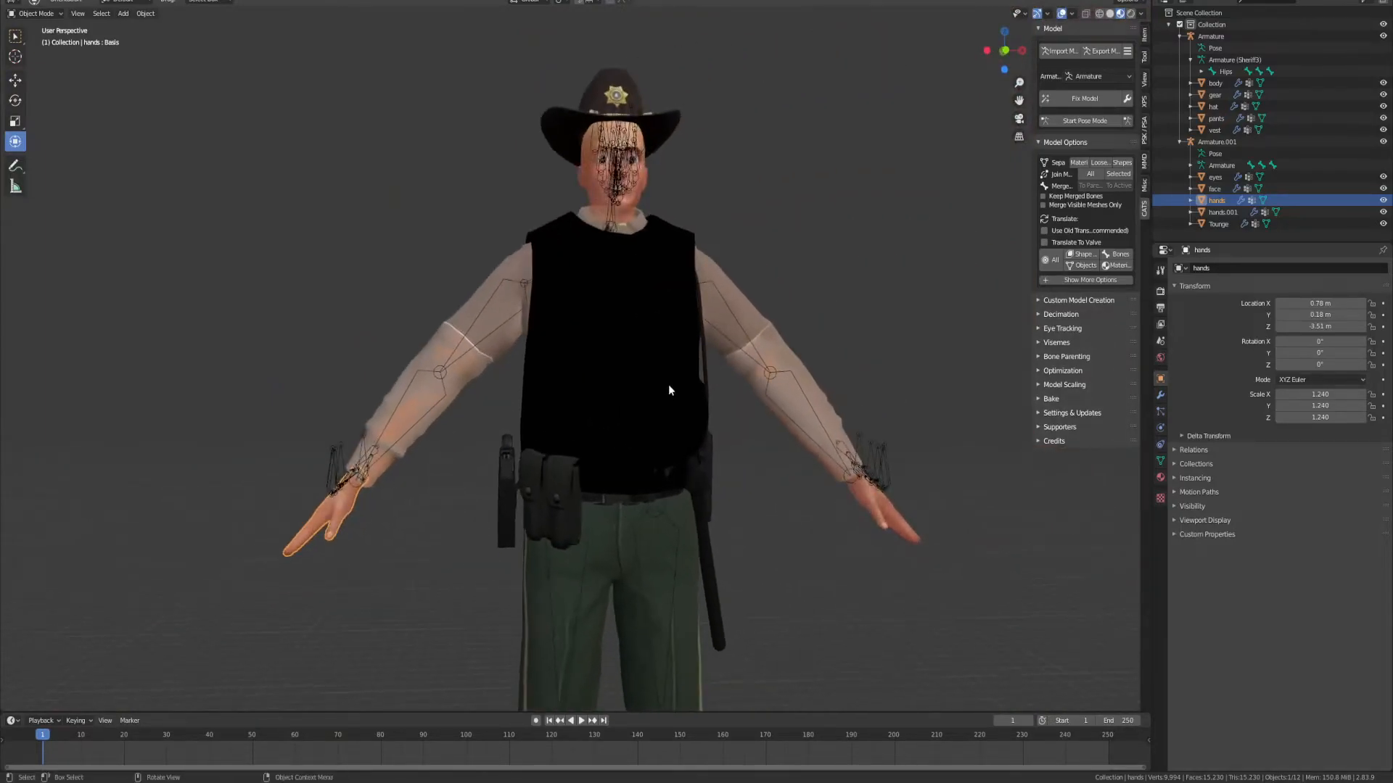
Step: Hide both armatures, Armature and Armature.001, so only the character meshes are displayed
{"action": "mouse_move", "coordinate": [805, 443]}
{"action": "middle_mouse_down"}
{"action": "mouse_move", "coordinate": [712, 459]}
{"action": "mouse_move", "coordinate": [718, 475]}
{"action": "mouse_move", "coordinate": [798, 443]}
{"action": "middle_mouse_up"}
{"action": "left_click", "coordinate": [690, 464]}
{"action": "left_click", "coordinate": [925, 320]}
{"action": "left_click", "coordinate": [1383, 177]}
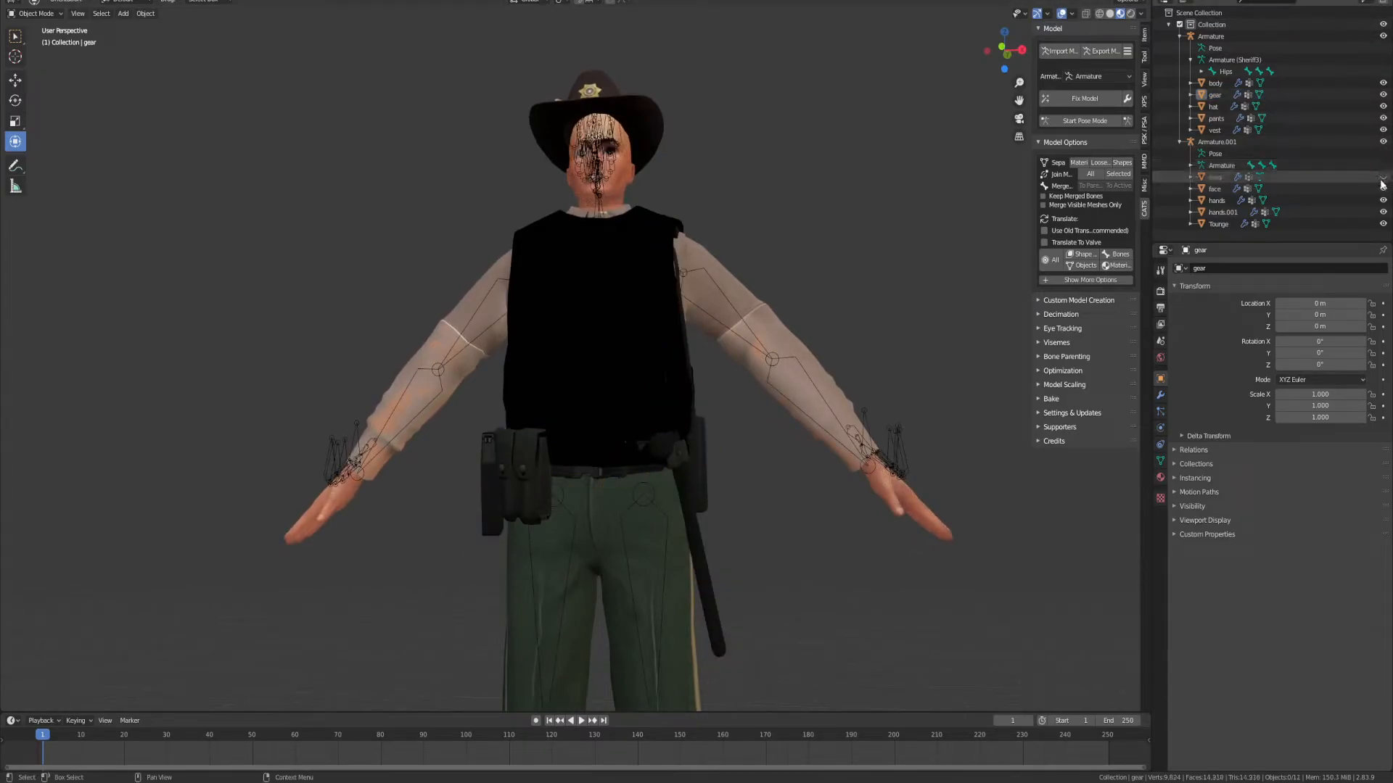
{"action": "left_click", "coordinate": [1383, 177]}
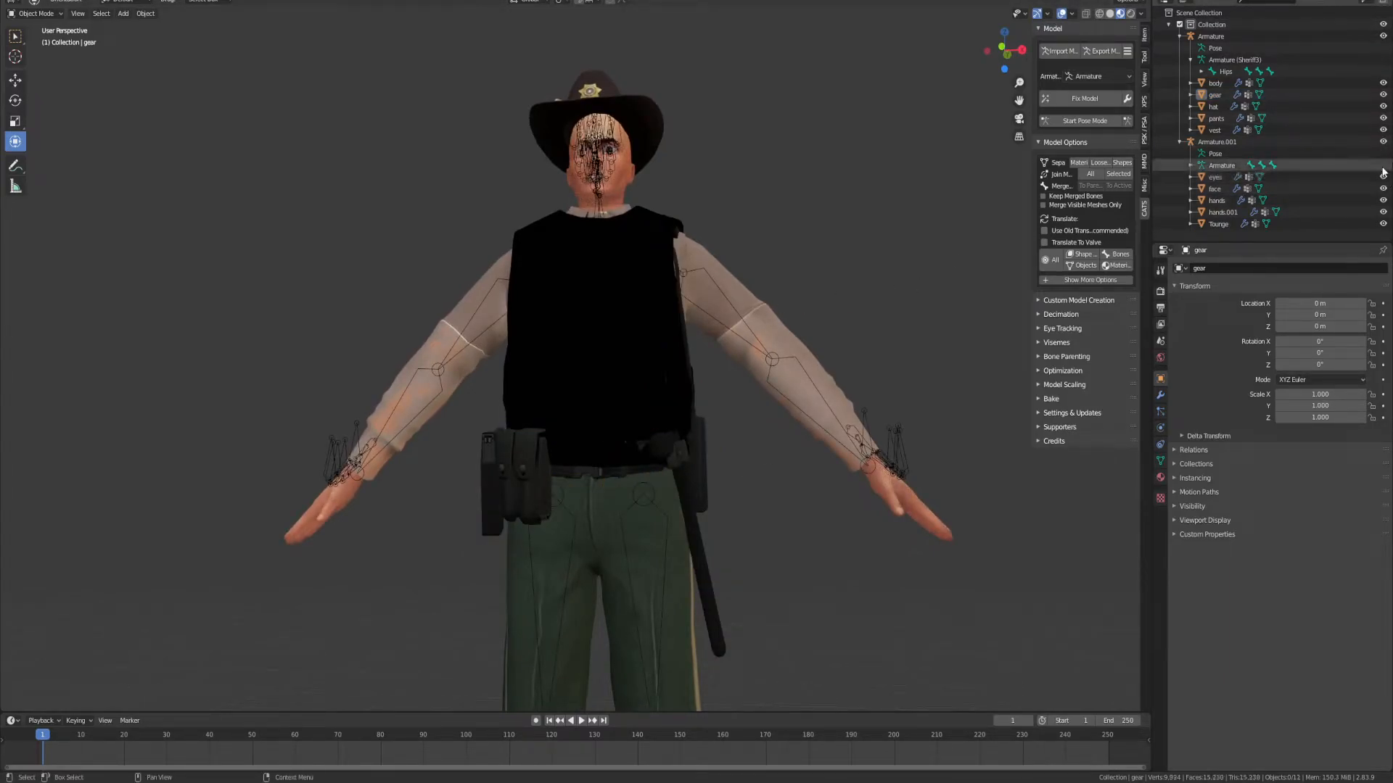
{"action": "left_click", "coordinate": [1383, 141]}
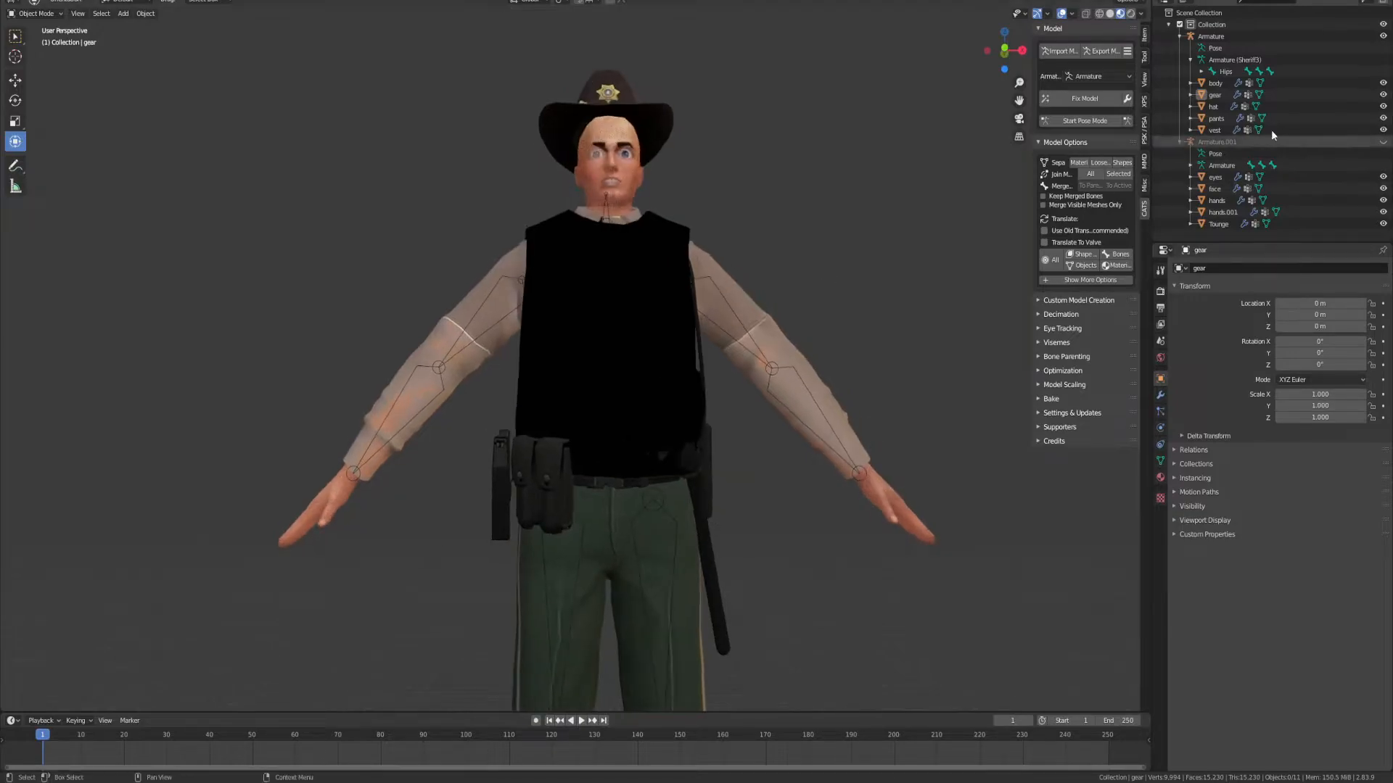
{"action": "left_click", "coordinate": [1382, 36]}
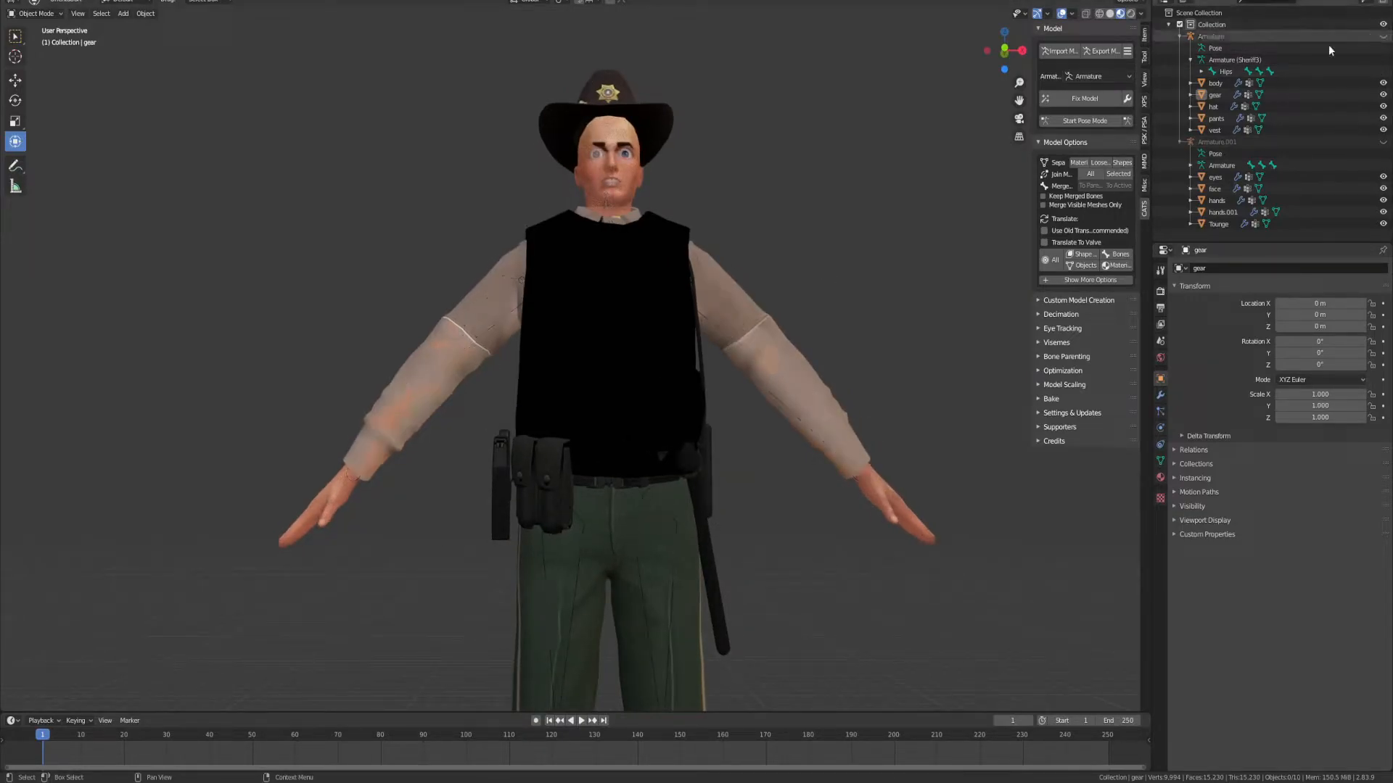
Step: Set the face mesh's Teeth material to Opaque blend mode and None shadow mode
{"action": "left_click", "coordinate": [640, 190]}
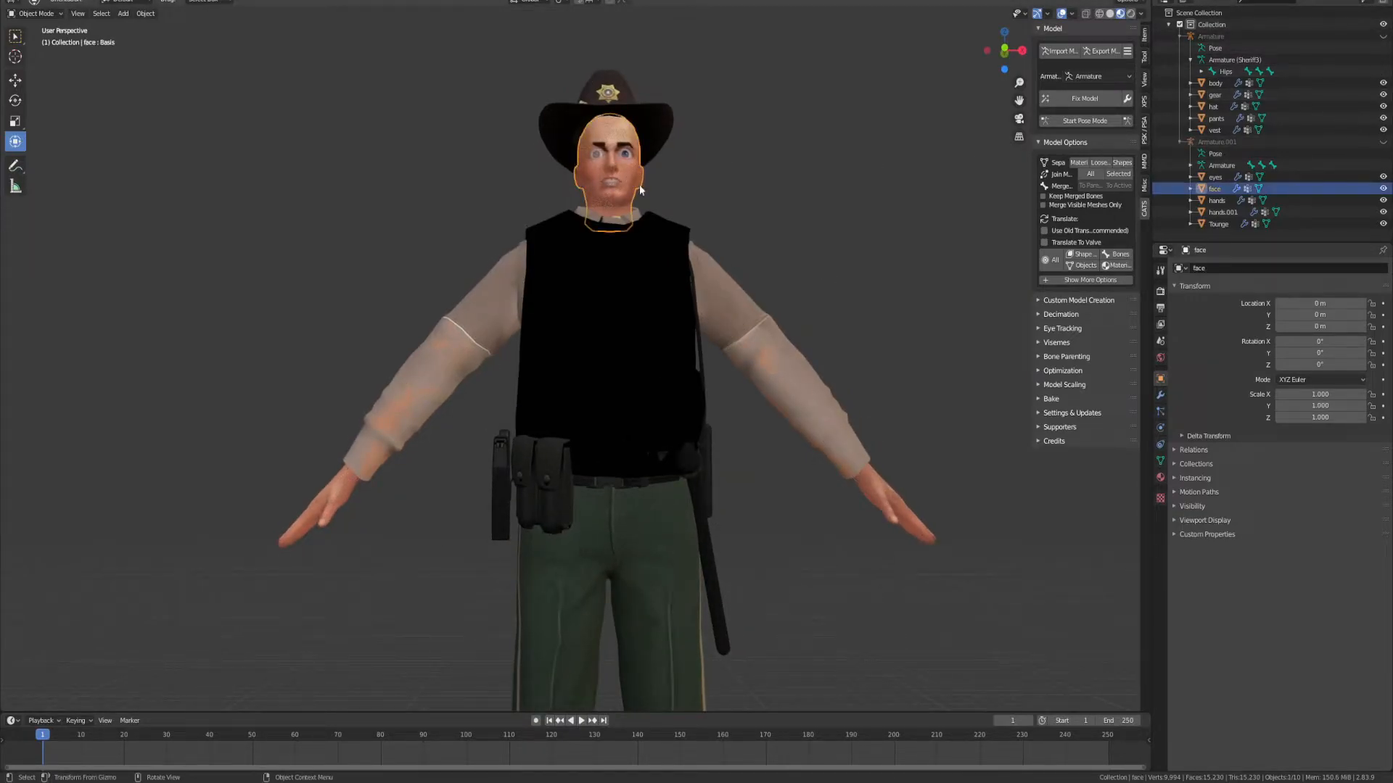
{"action": "left_click", "coordinate": [1160, 477]}
{"action": "left_click", "coordinate": [1294, 543]}
{"action": "left_click", "coordinate": [1301, 556]}
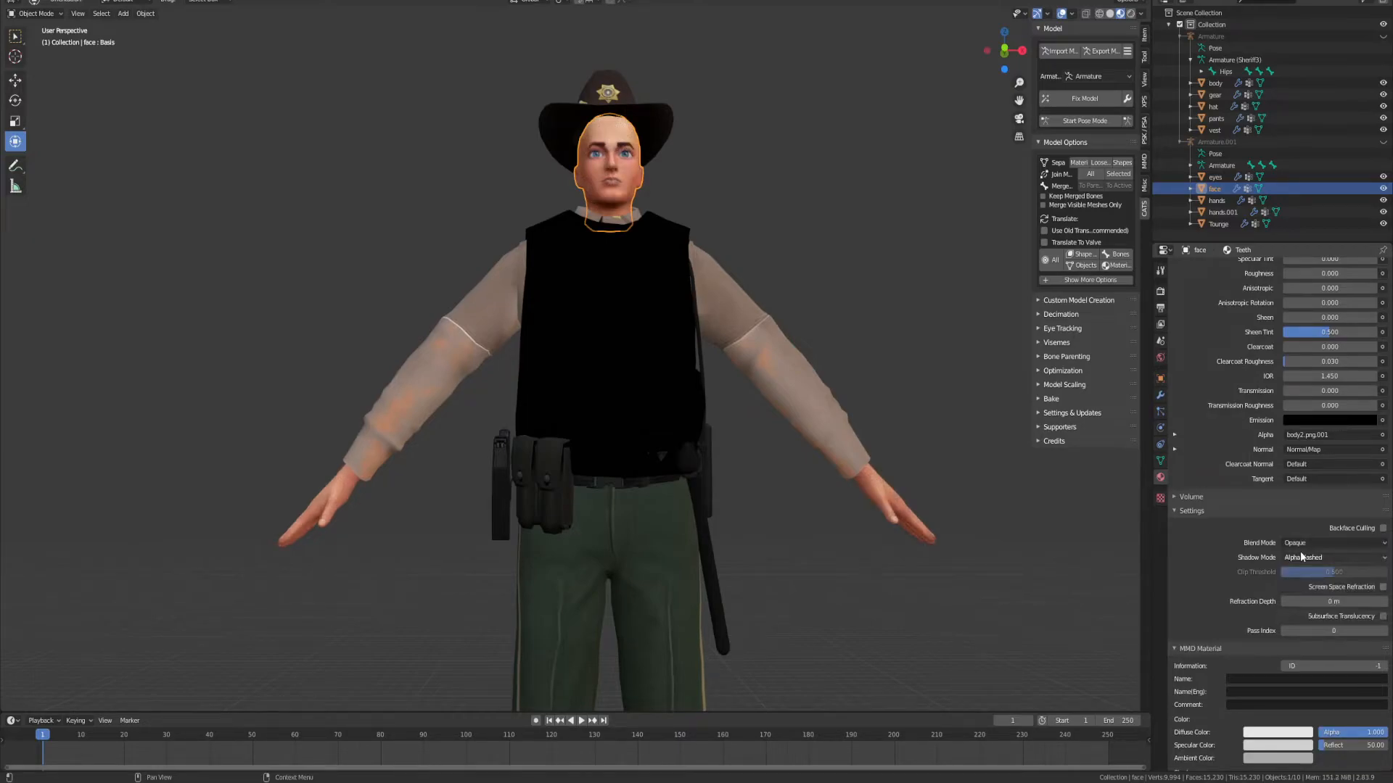
{"action": "left_click", "coordinate": [1299, 556]}
{"action": "left_click", "coordinate": [1299, 565]}
Step: Select the hands.001 mesh and check the assembled character in the front orthographic view
{"action": "middle_click_drag", "start_coordinate": [832, 541], "coordinate": [732, 495]}
{"action": "left_click", "coordinate": [886, 532]}
{"action": "scroll", "coordinate": [738, 510], "scroll_direction": "down", "scroll_amount": 1}
{"action": "left_click", "coordinate": [1006, 50]}
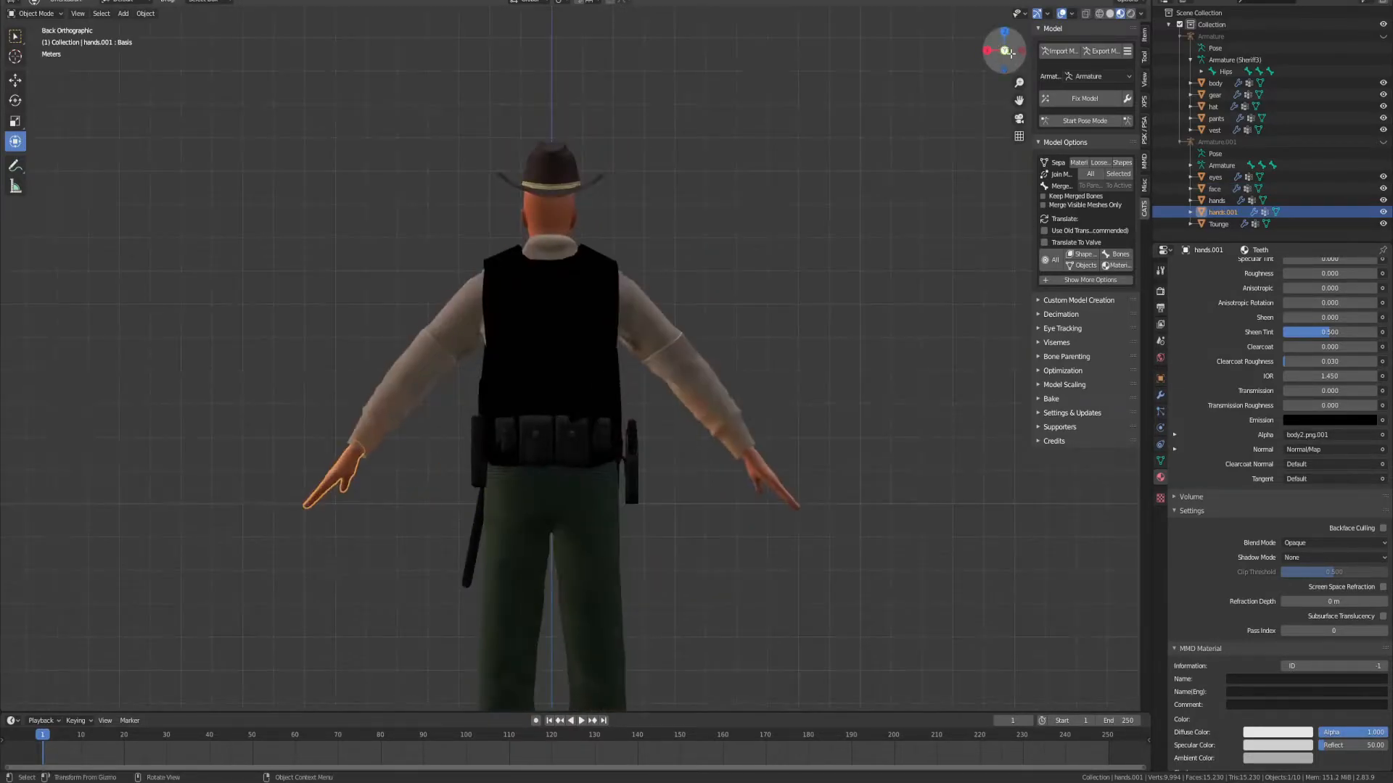
{"action": "left_click", "coordinate": [1007, 50]}
{"action": "middle_click_drag", "start_coordinate": [797, 360], "coordinate": [776, 358], "text": "shift"}
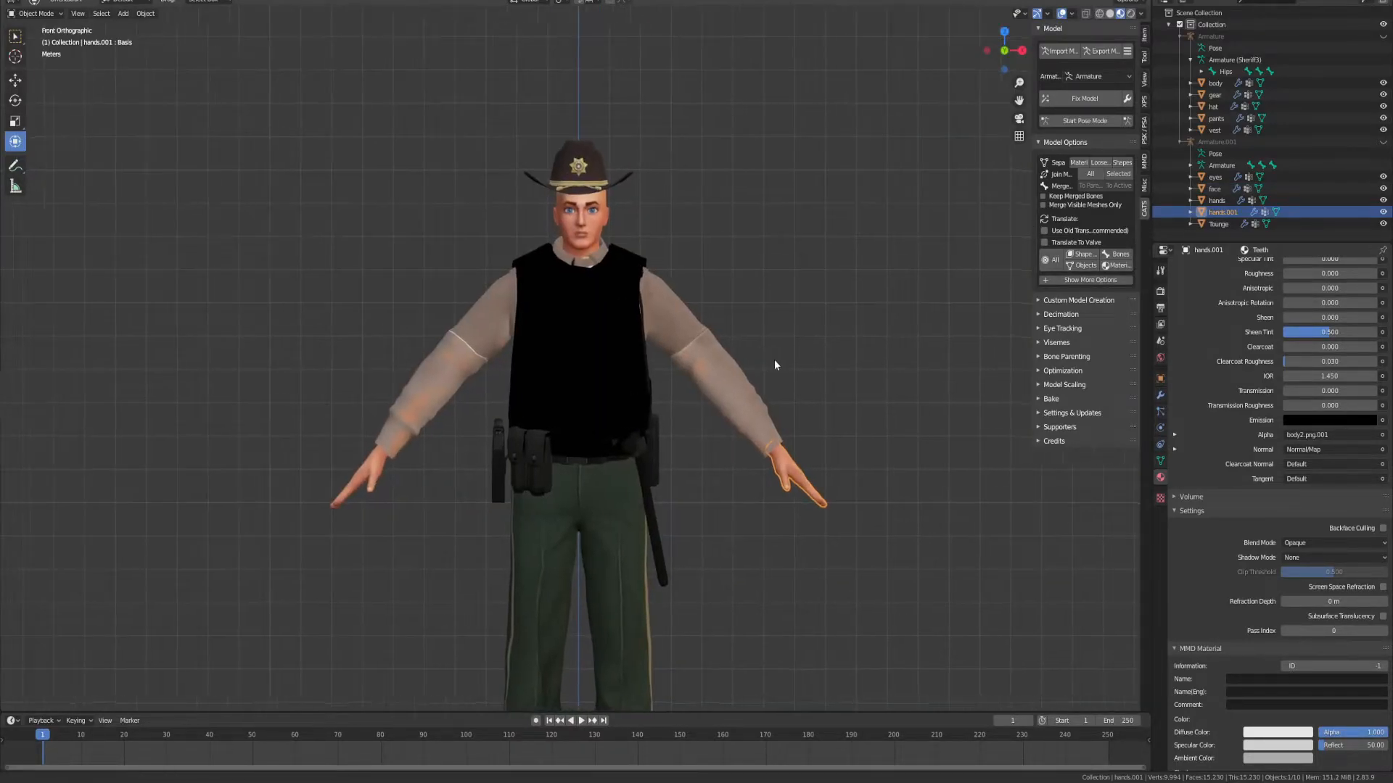
Step: Check the location and scale values of the hands mesh in its object transform
{"action": "left_click", "coordinate": [370, 467]}
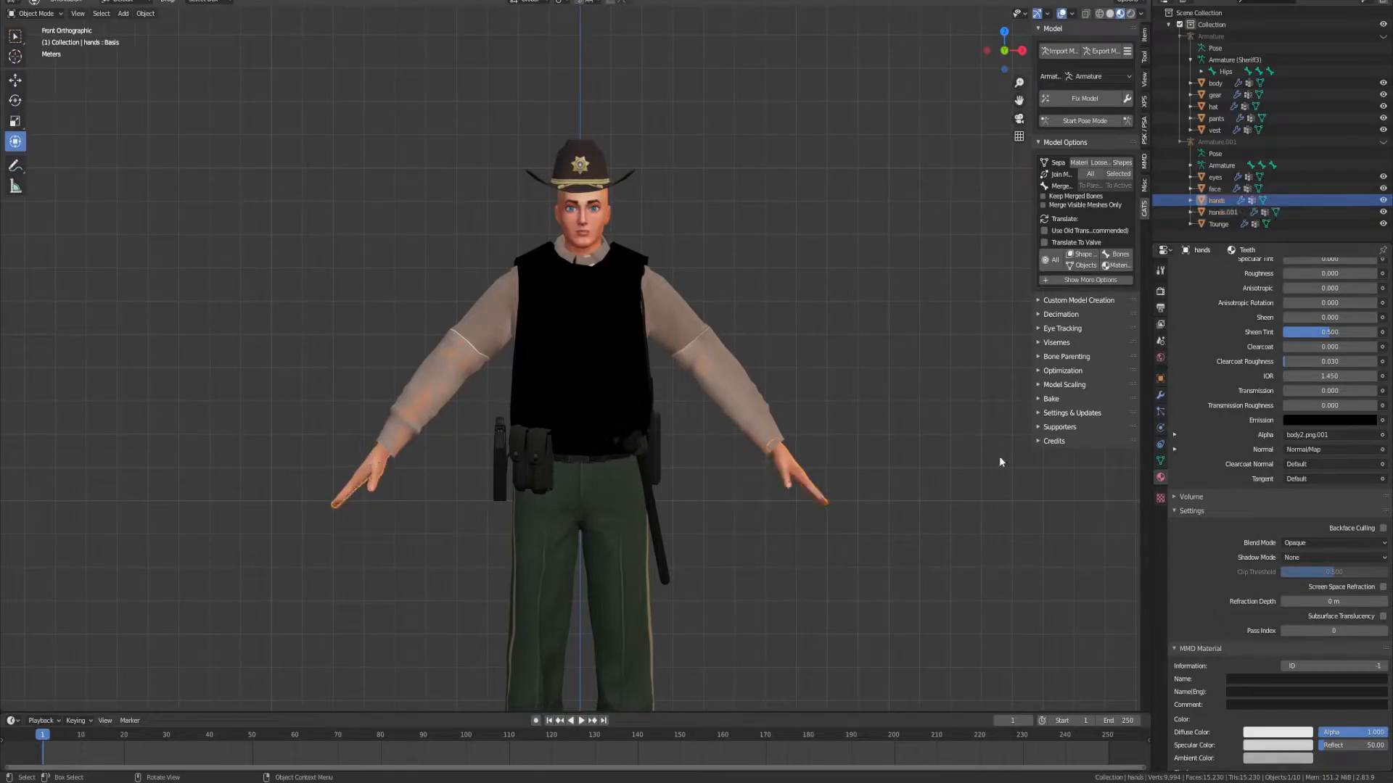
{"action": "left_click", "coordinate": [1163, 377]}
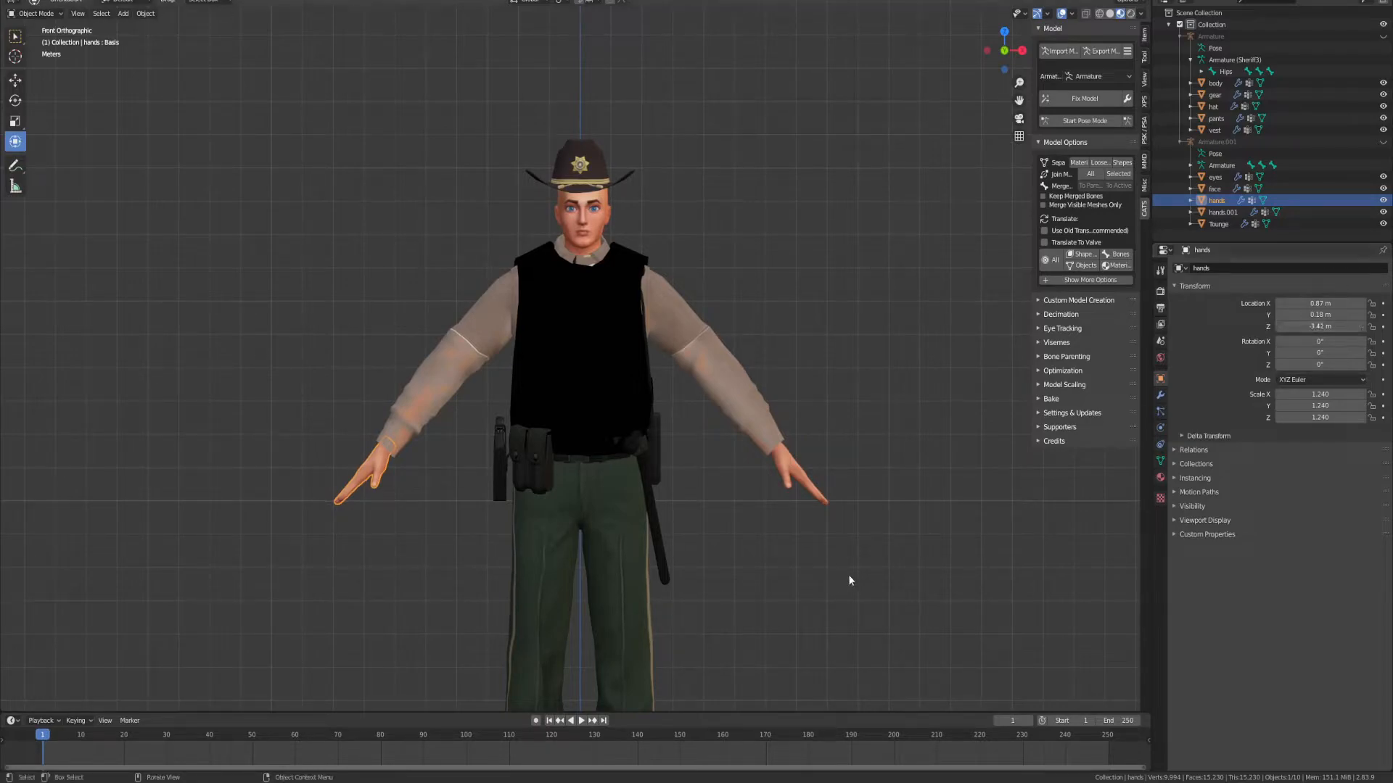
{"action": "left_click", "coordinate": [906, 566]}
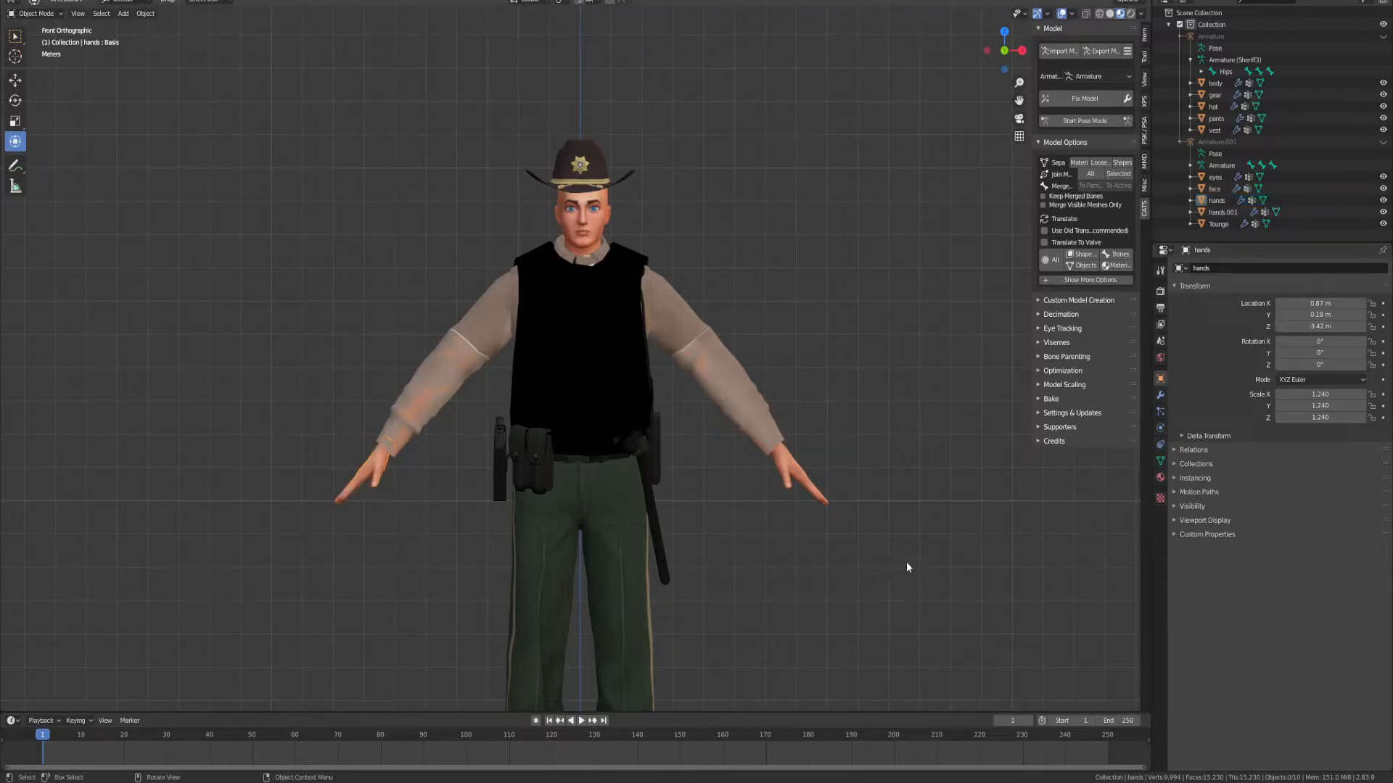
{"action": "left_click", "coordinate": [389, 476]}
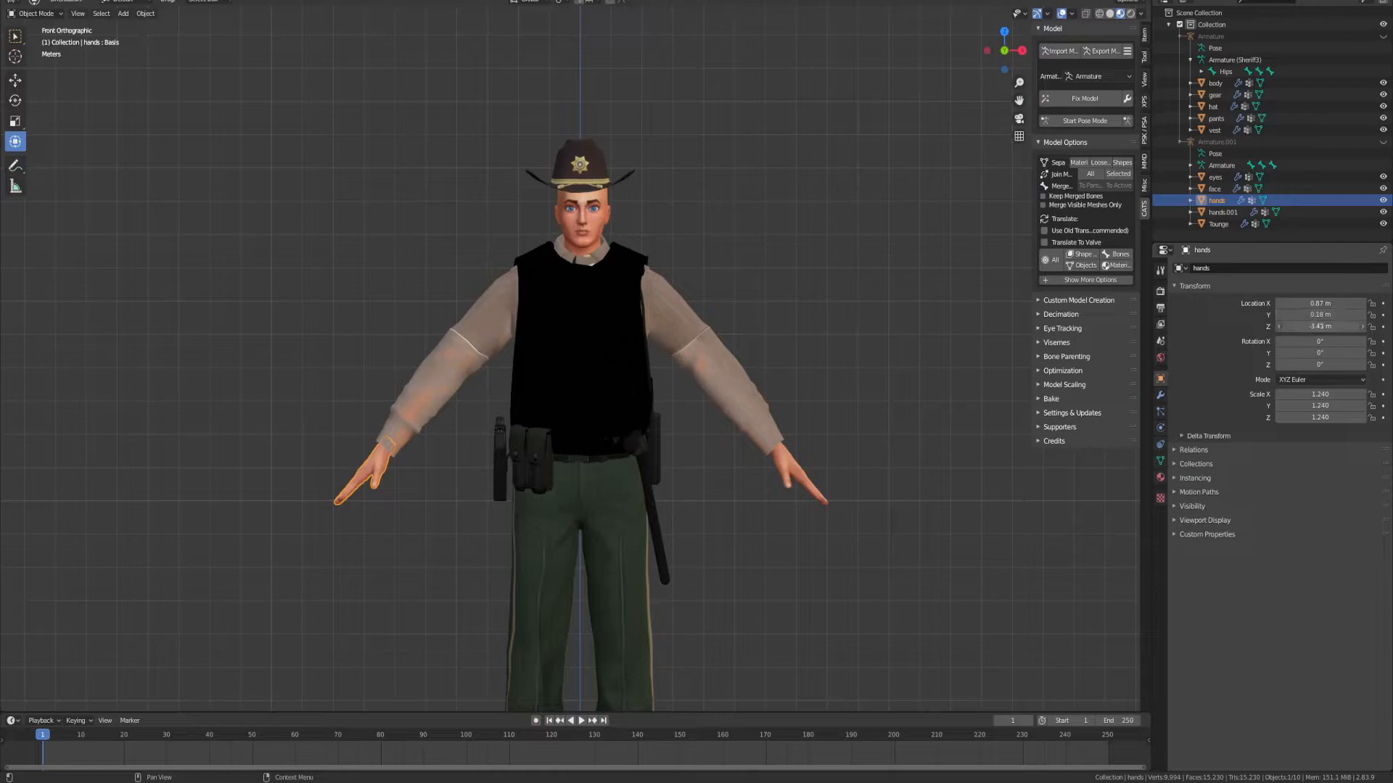
Step: Scale the face mesh to 1.24 on X, Y and Z
{"action": "left_click", "coordinate": [589, 232]}
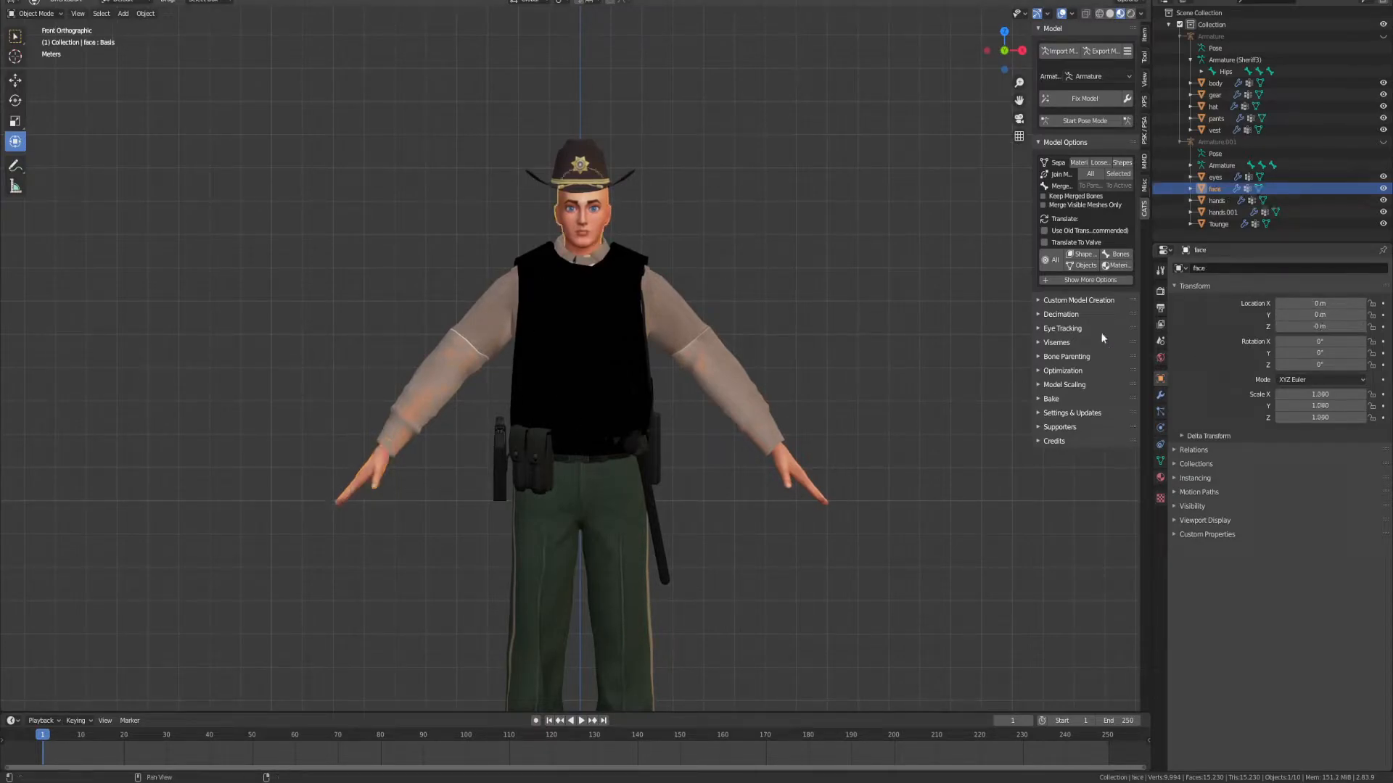
{"action": "left_click", "coordinate": [1321, 393]}
{"action": "type", "text": "1.24"}
{"action": "key", "text": "Tab"}
{"action": "type", "text": "1.24"}
{"action": "key", "text": "Tab"}
{"action": "type", "text": "1.24"}
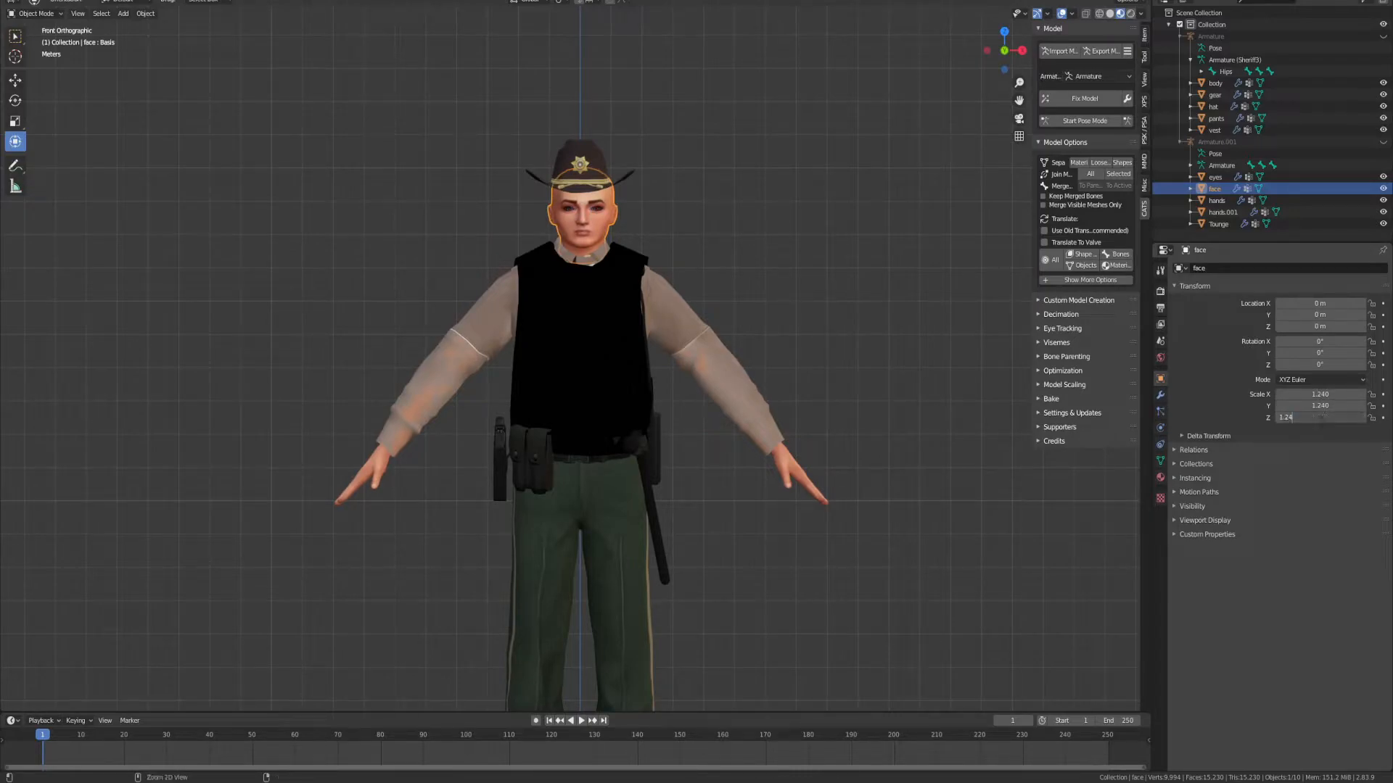
{"action": "key", "text": "Return"}
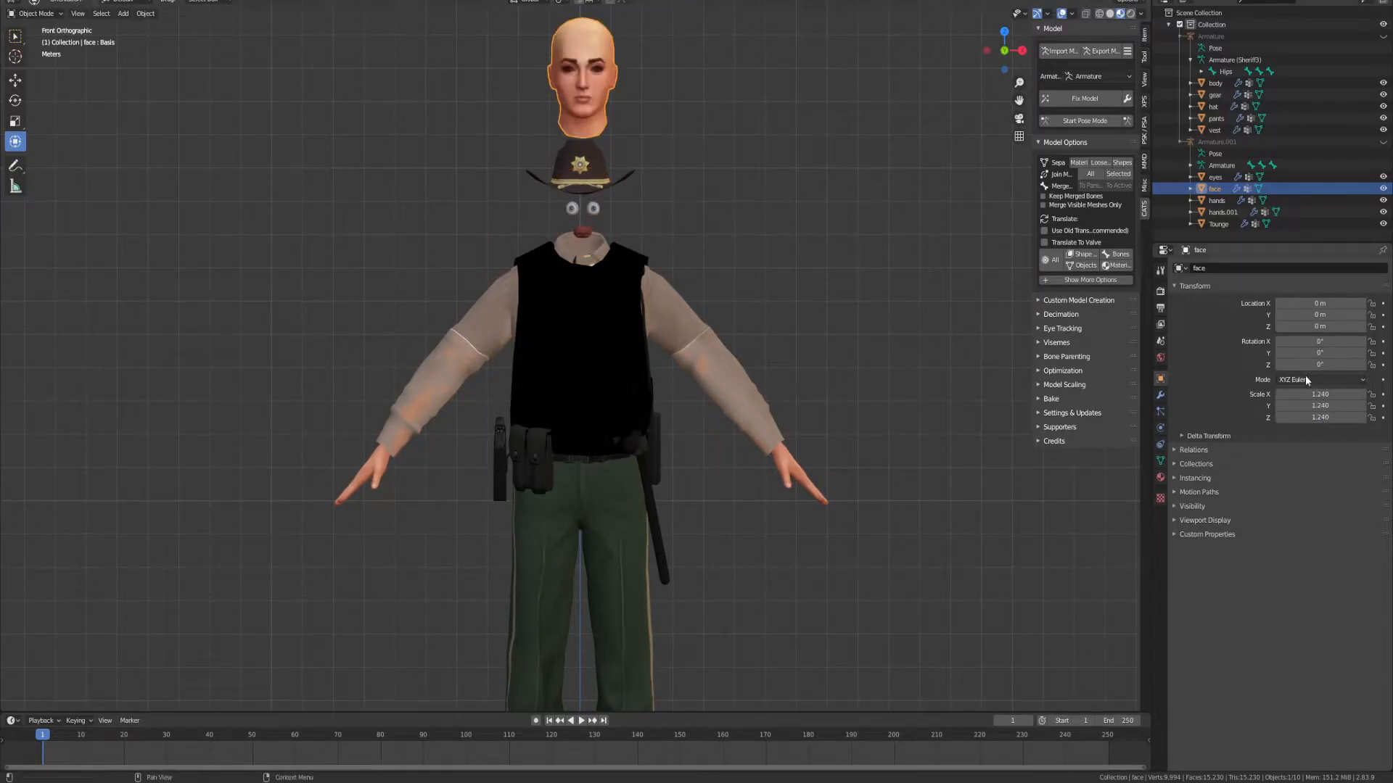
{"action": "key", "text": "ctrl+z"}
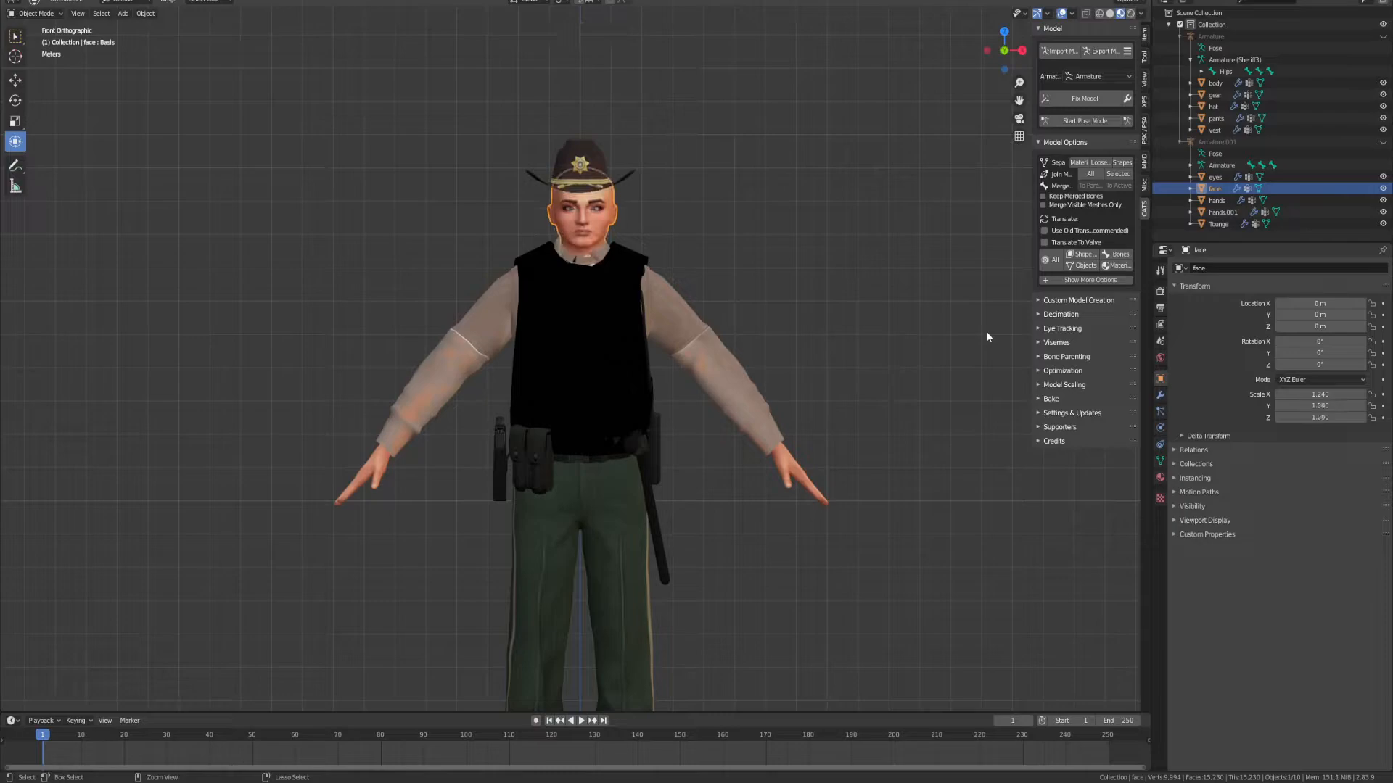
{"action": "key", "text": "ctrl+shift+z"}
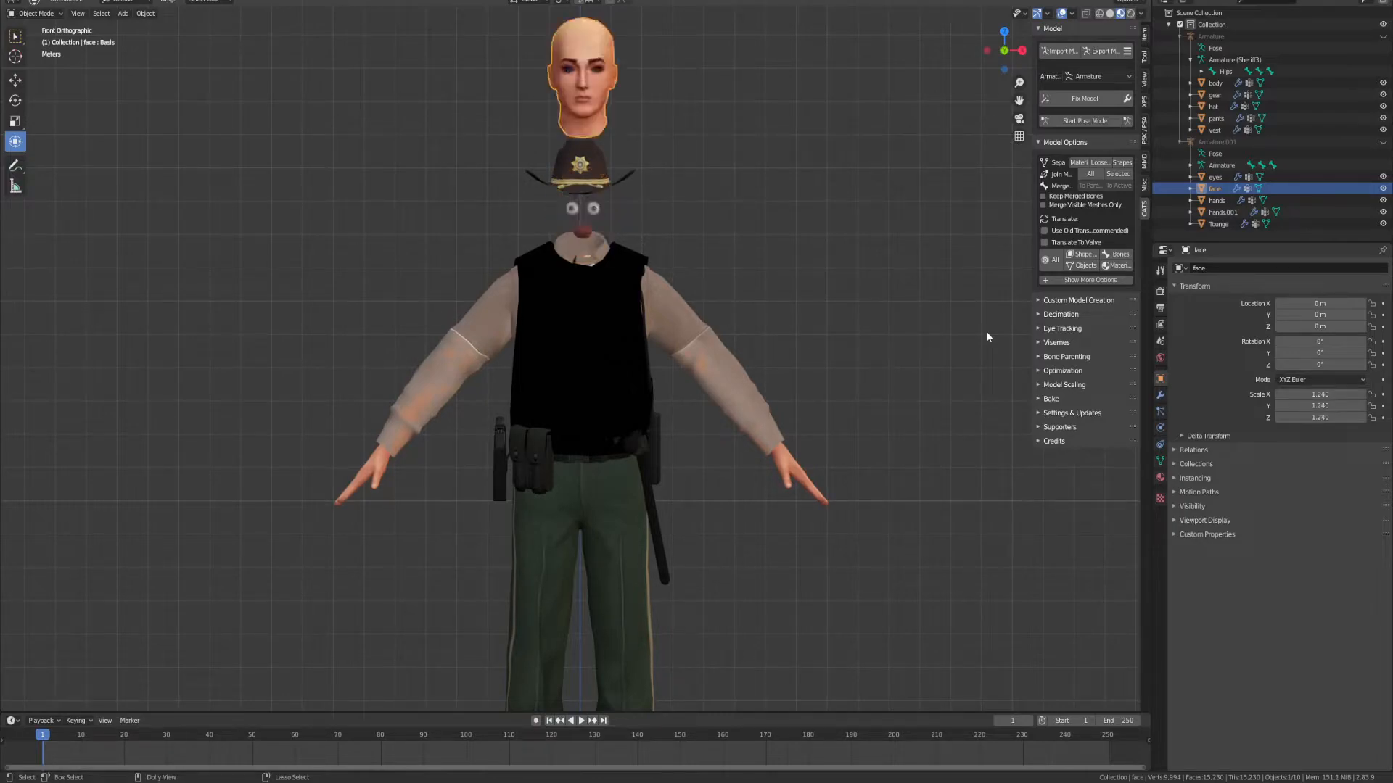
Step: Move the enlarged face mesh back down onto the neck, at Y -0.1 m and Z -3.77 m
{"action": "left_click_drag", "start_coordinate": [1356, 327], "coordinate": [1289, 326]}
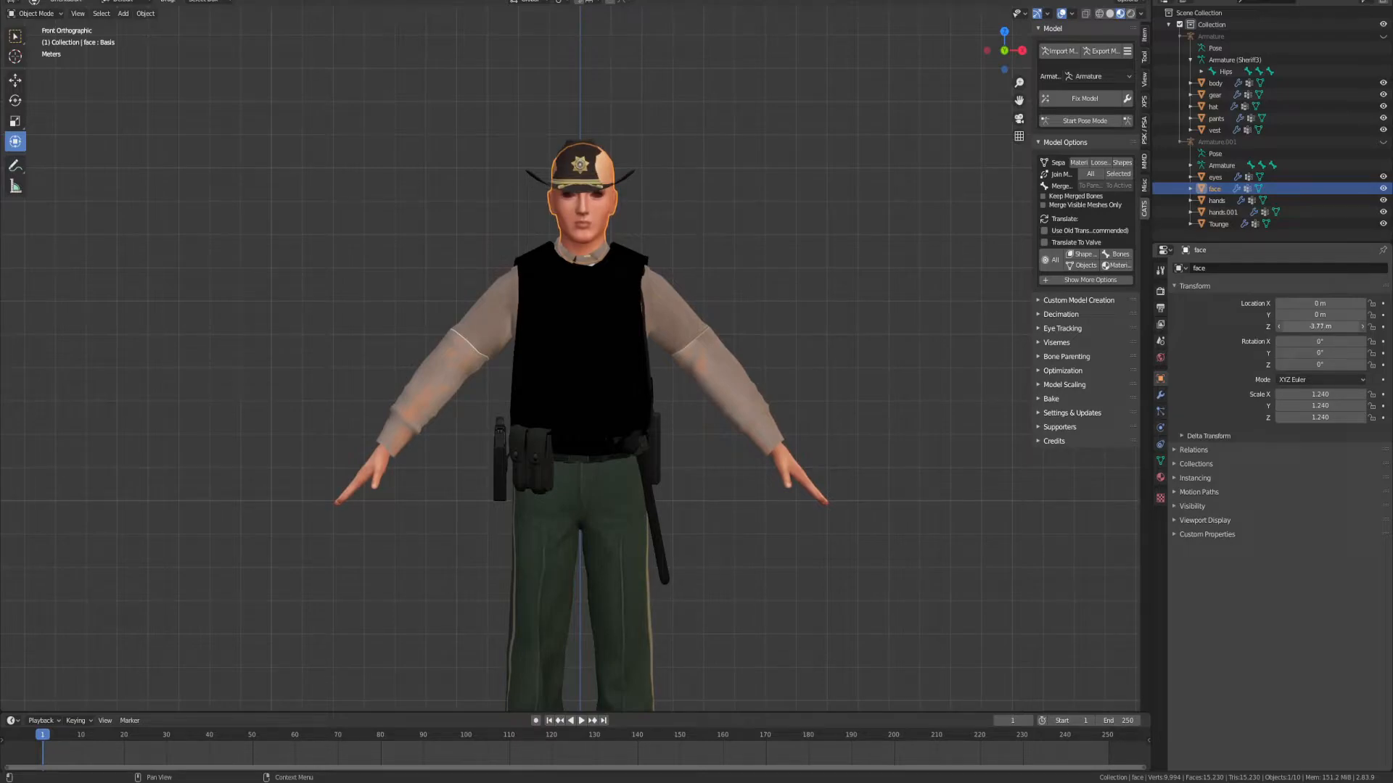
{"action": "scroll", "coordinate": [747, 229], "scroll_direction": "up", "scroll_amount": 6}
{"action": "middle_click_drag", "start_coordinate": [726, 168], "coordinate": [827, 471], "text": "shift"}
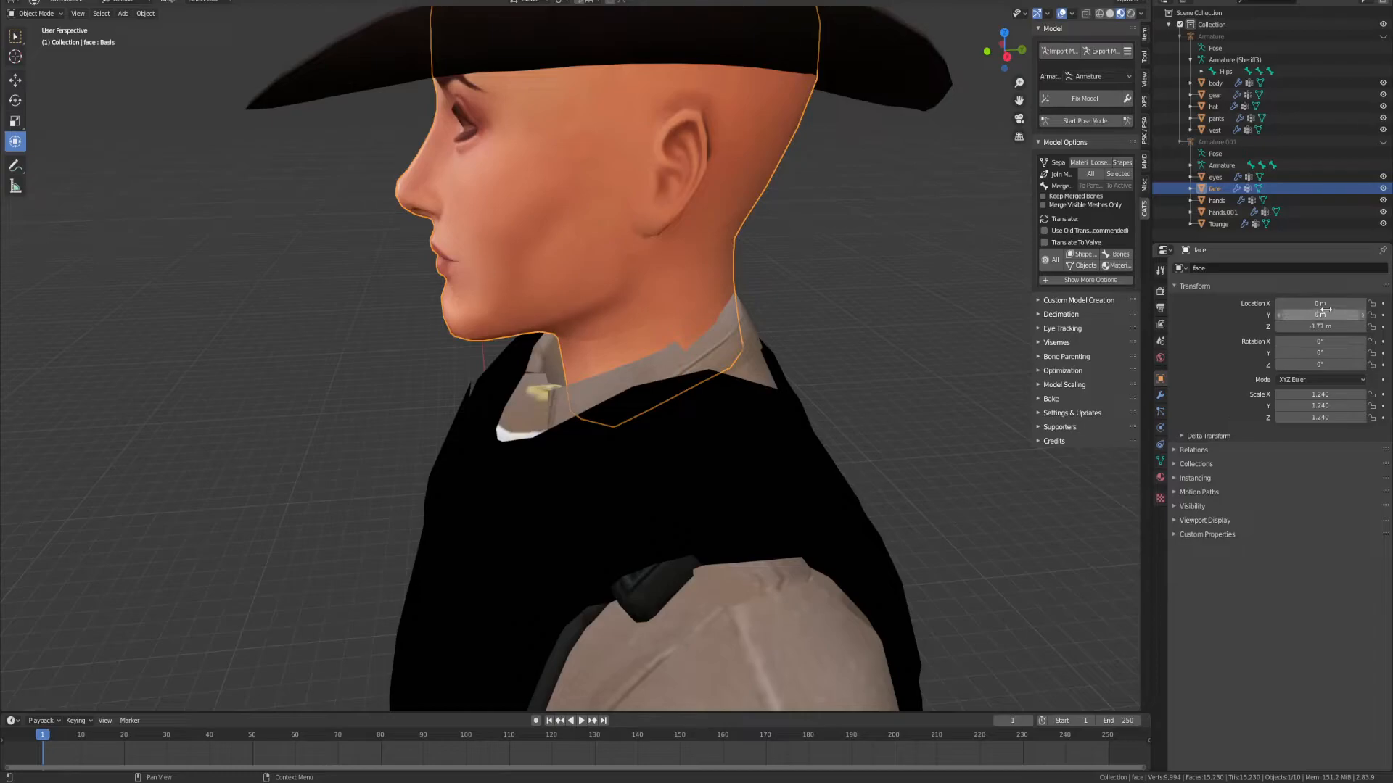
{"action": "mouse_move", "coordinate": [1321, 315]}
{"action": "left_mouse_down"}
{"action": "mouse_move", "coordinate": [1298, 315]}
{"action": "mouse_move", "coordinate": [1313, 315]}
{"action": "left_mouse_up"}
{"action": "middle_click_drag", "start_coordinate": [638, 276], "coordinate": [733, 312]}
{"action": "scroll", "coordinate": [712, 373], "scroll_direction": "up", "scroll_amount": 3}
{"action": "middle_click_drag", "start_coordinate": [679, 383], "coordinate": [709, 377]}
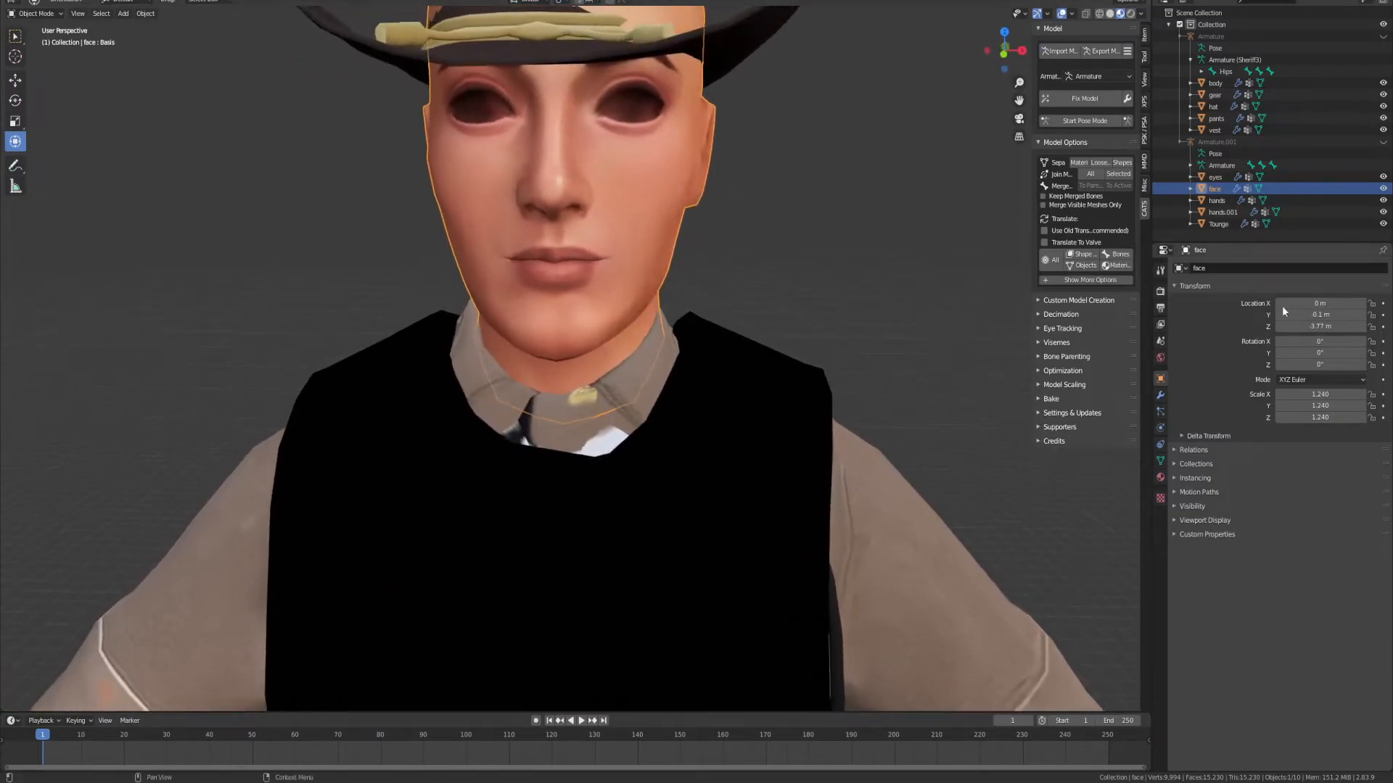
Step: Fine-tune the face mesh's fit in the collar by moving it to X -0.01 m and Z -3.82 m
{"action": "key", "text": "Return"}
{"action": "left_click_drag", "start_coordinate": [1319, 303], "coordinate": [1314, 327]}
{"action": "middle_click_drag", "start_coordinate": [812, 312], "coordinate": [472, 319]}
{"action": "left_click_drag", "start_coordinate": [1319, 327], "coordinate": [1314, 326]}
{"action": "middle_click_drag", "start_coordinate": [685, 300], "coordinate": [880, 277]}
{"action": "scroll", "coordinate": [880, 274], "scroll_direction": "down", "scroll_amount": 5}
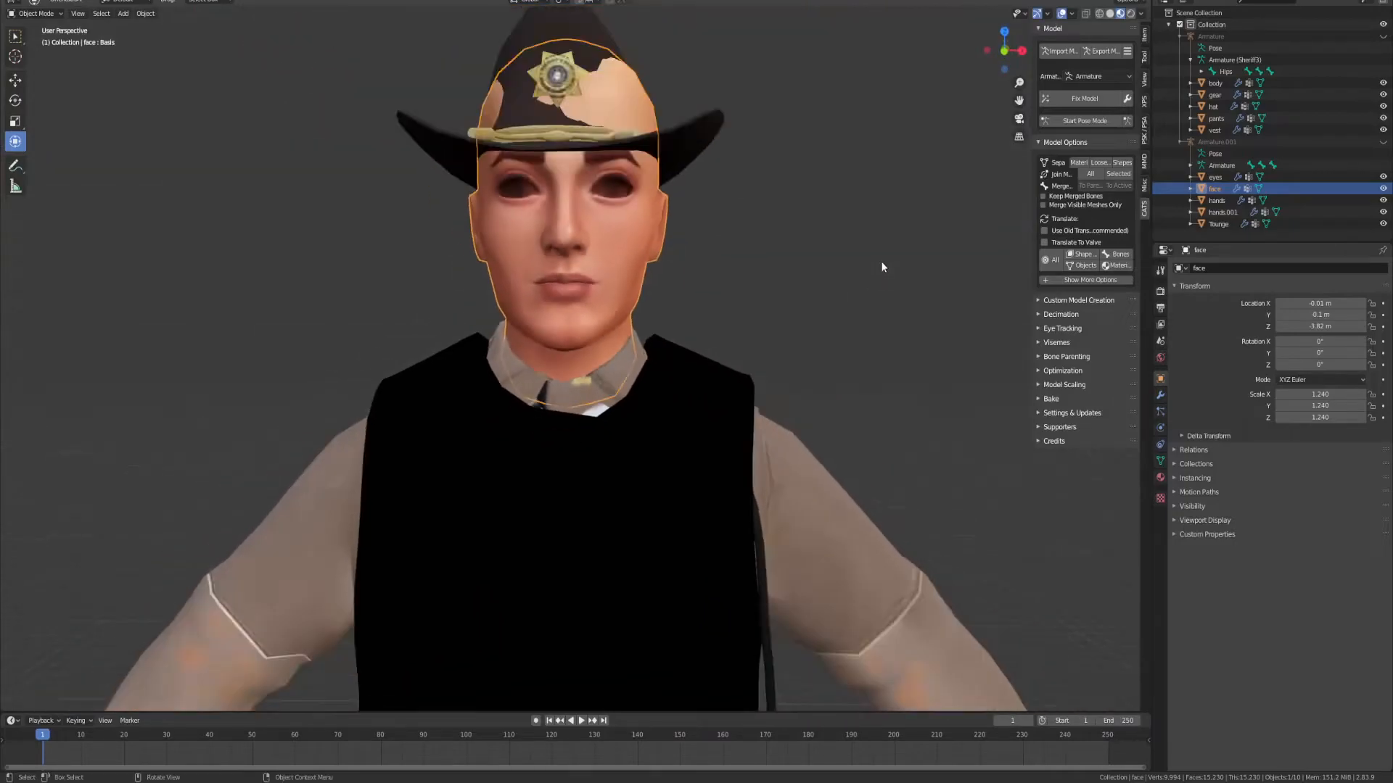
Step: Raise the hat mesh to Z 0.66 m
{"action": "left_click", "coordinate": [674, 209]}
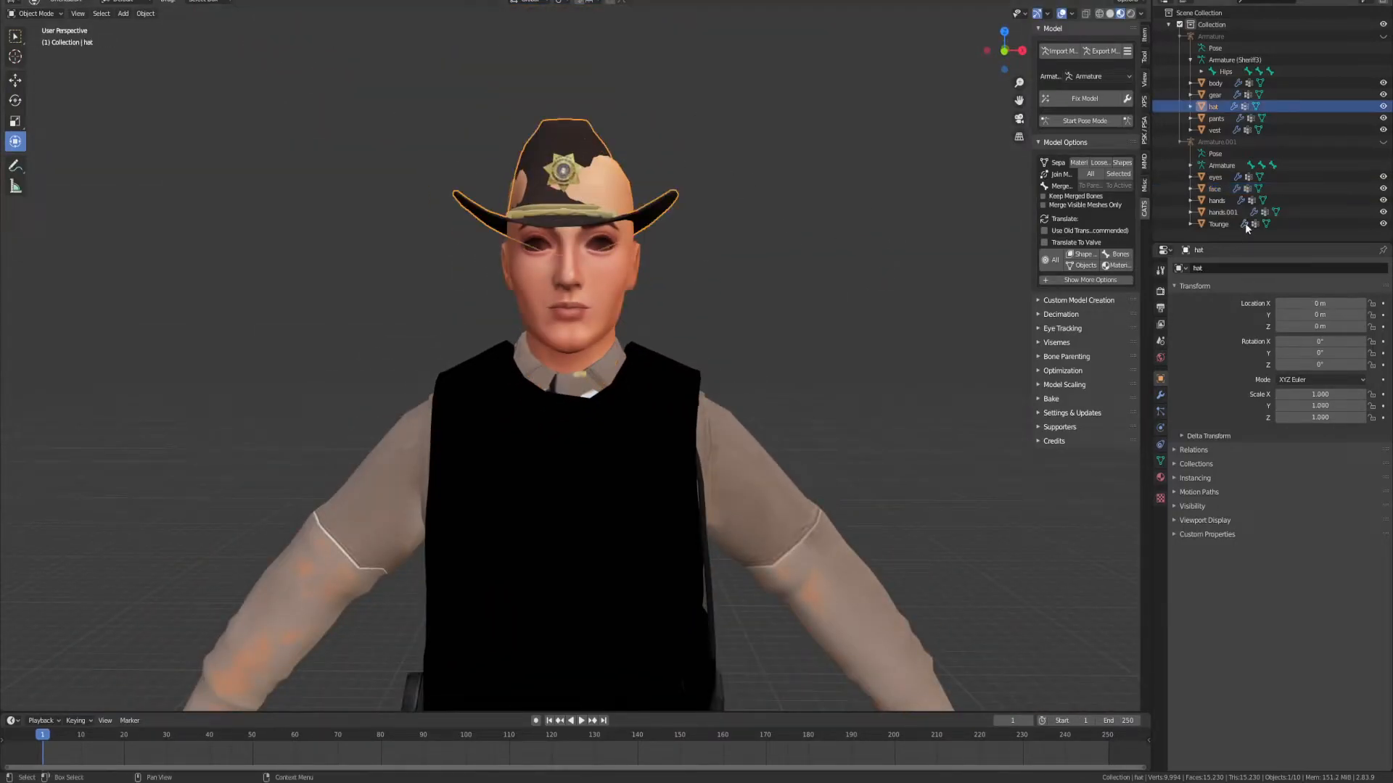
{"action": "left_click_drag", "start_coordinate": [1306, 327], "coordinate": [1355, 326]}
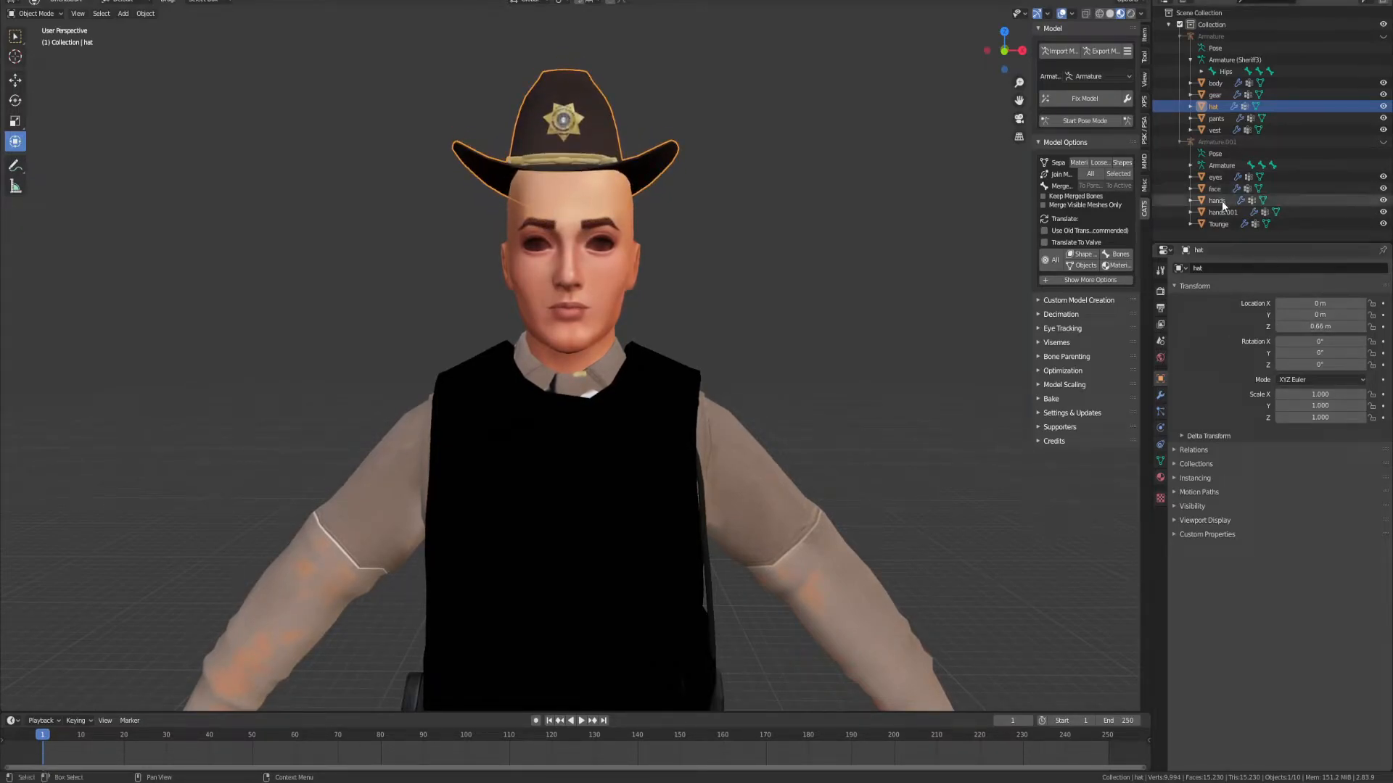
Step: Scale the Tounge mesh to 1.24 on X, Y and Z
{"action": "left_click", "coordinate": [1216, 179]}
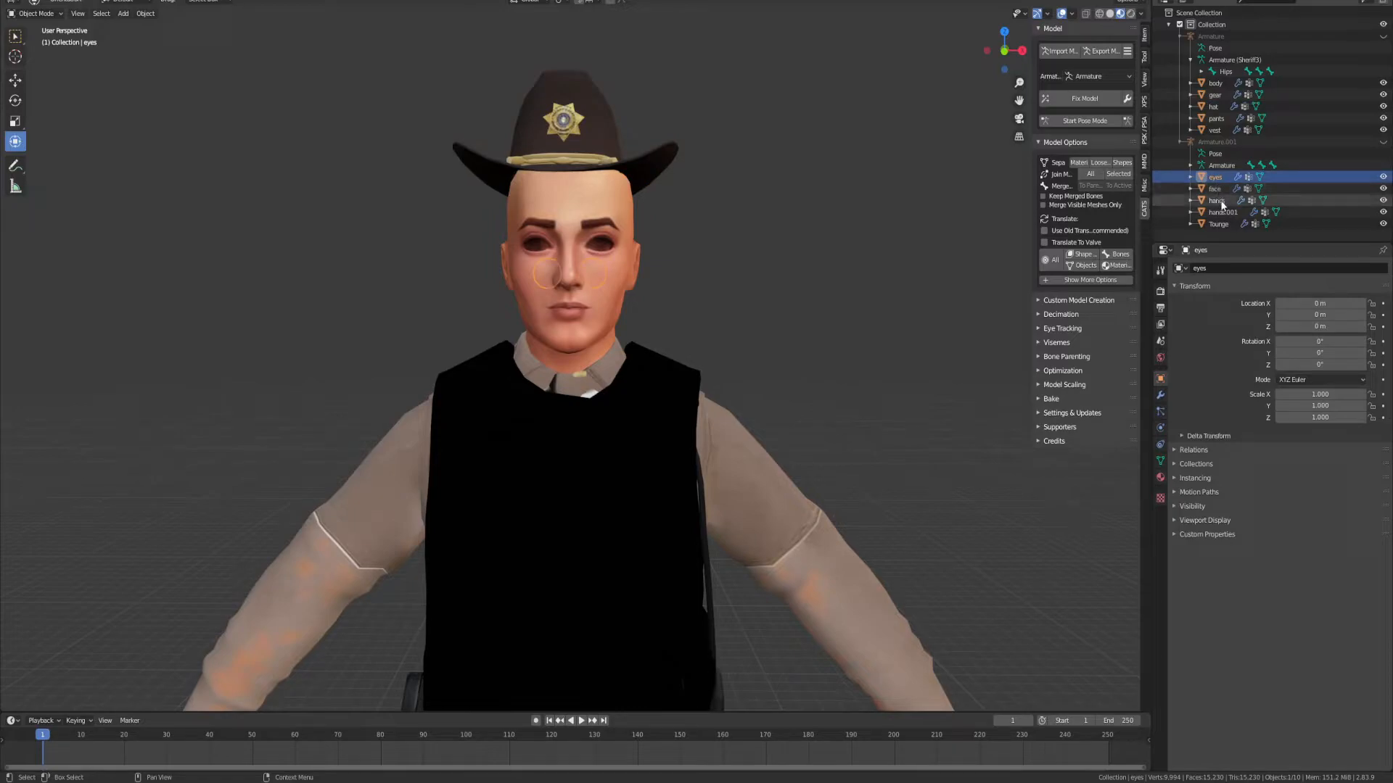
{"action": "left_click", "coordinate": [1219, 225]}
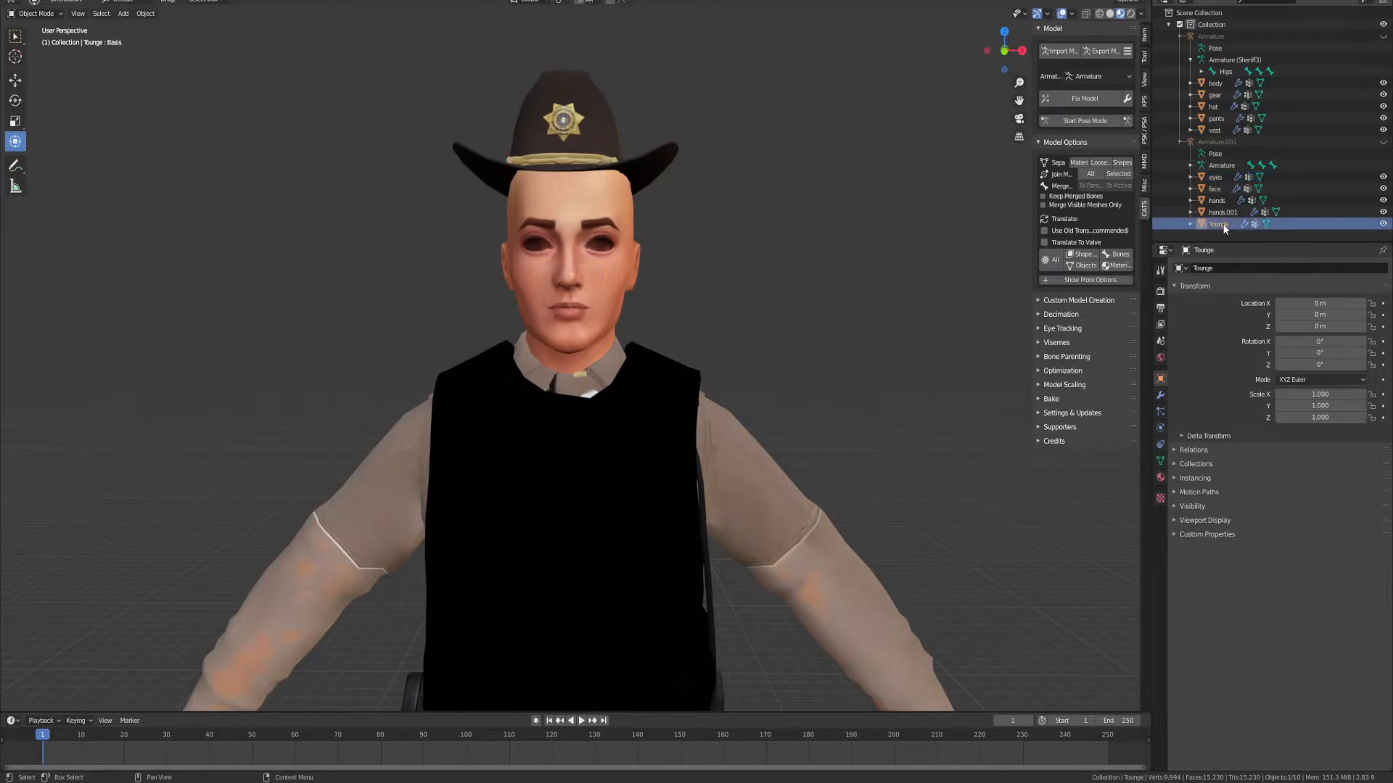
{"action": "left_click", "coordinate": [1306, 394]}
{"action": "type", "text": "1.0"}
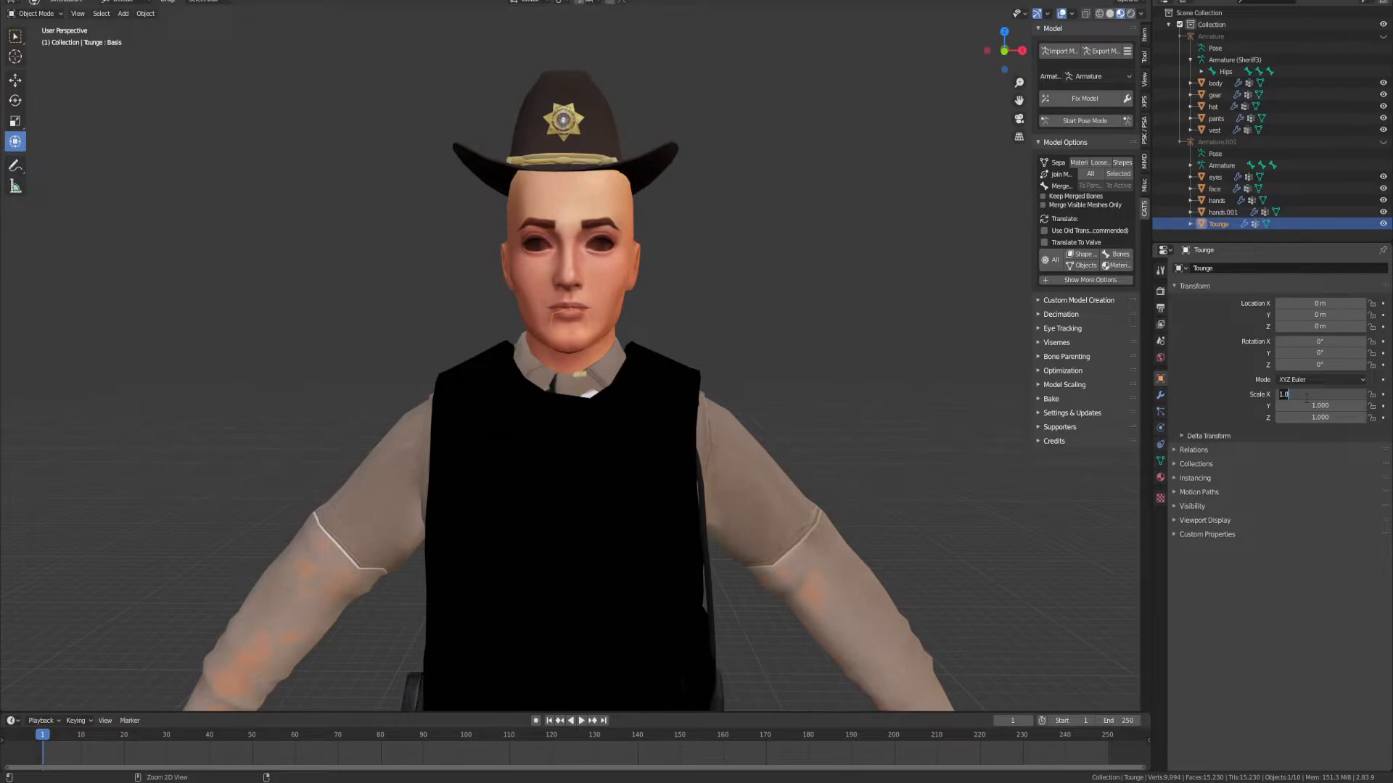
{"action": "key", "text": "Return"}
{"action": "left_click", "coordinate": [1319, 417]}
{"action": "type", "text": "1.24"}
{"action": "key", "text": "Return"}
{"action": "left_click", "coordinate": [1312, 406]}
{"action": "key", "text": "Return"}
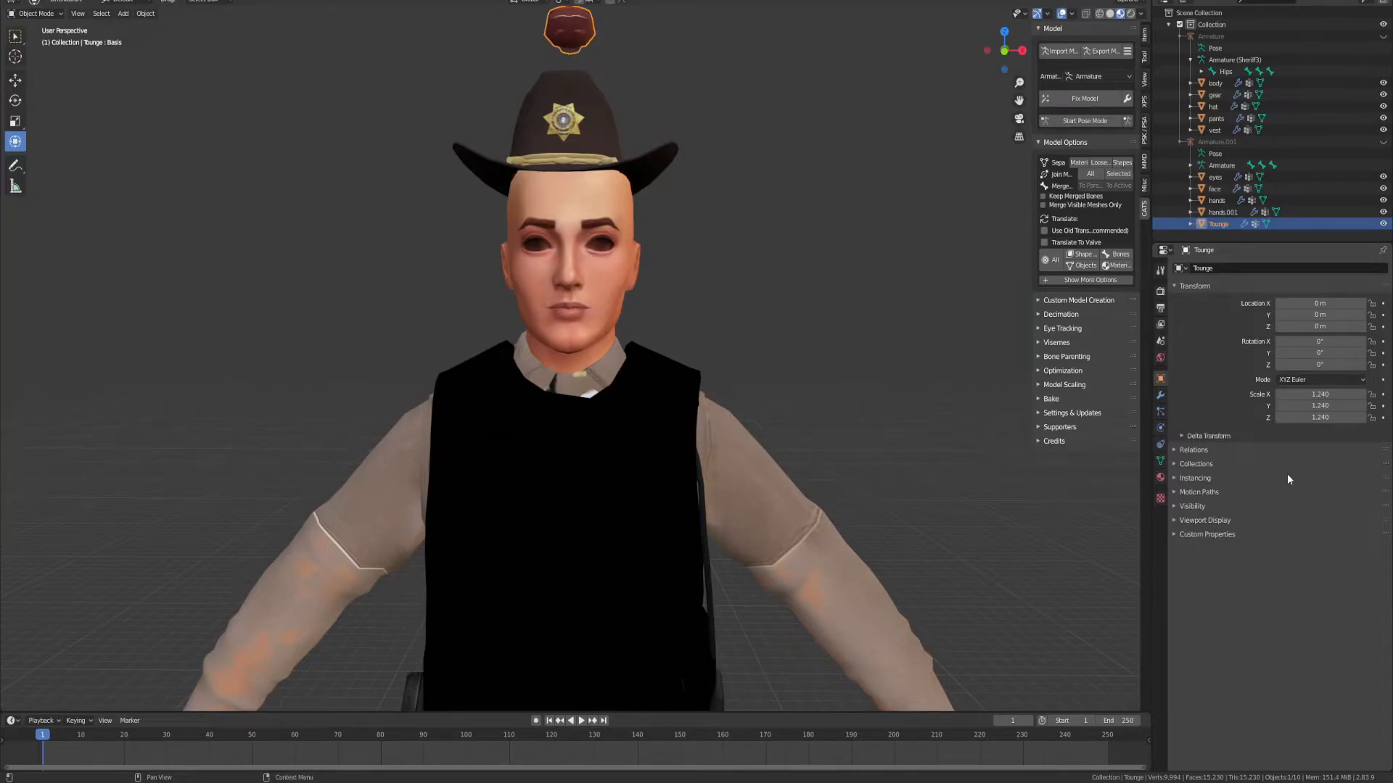
Step: Move the Tounge mesh to the same location as the face, X -0.01 m, Y -0.1 m and Z -3.82 m
{"action": "left_click", "coordinate": [1214, 188]}
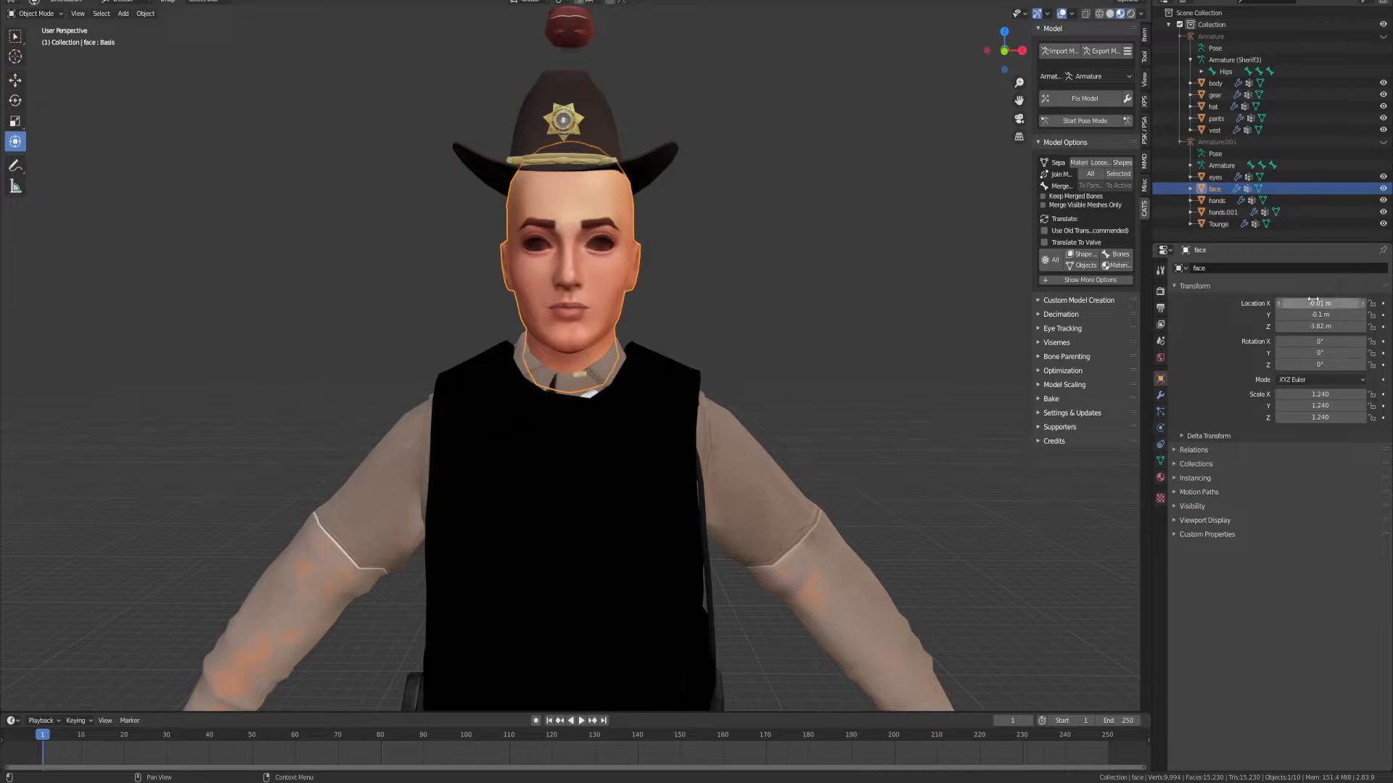
{"action": "left_click", "coordinate": [1220, 224]}
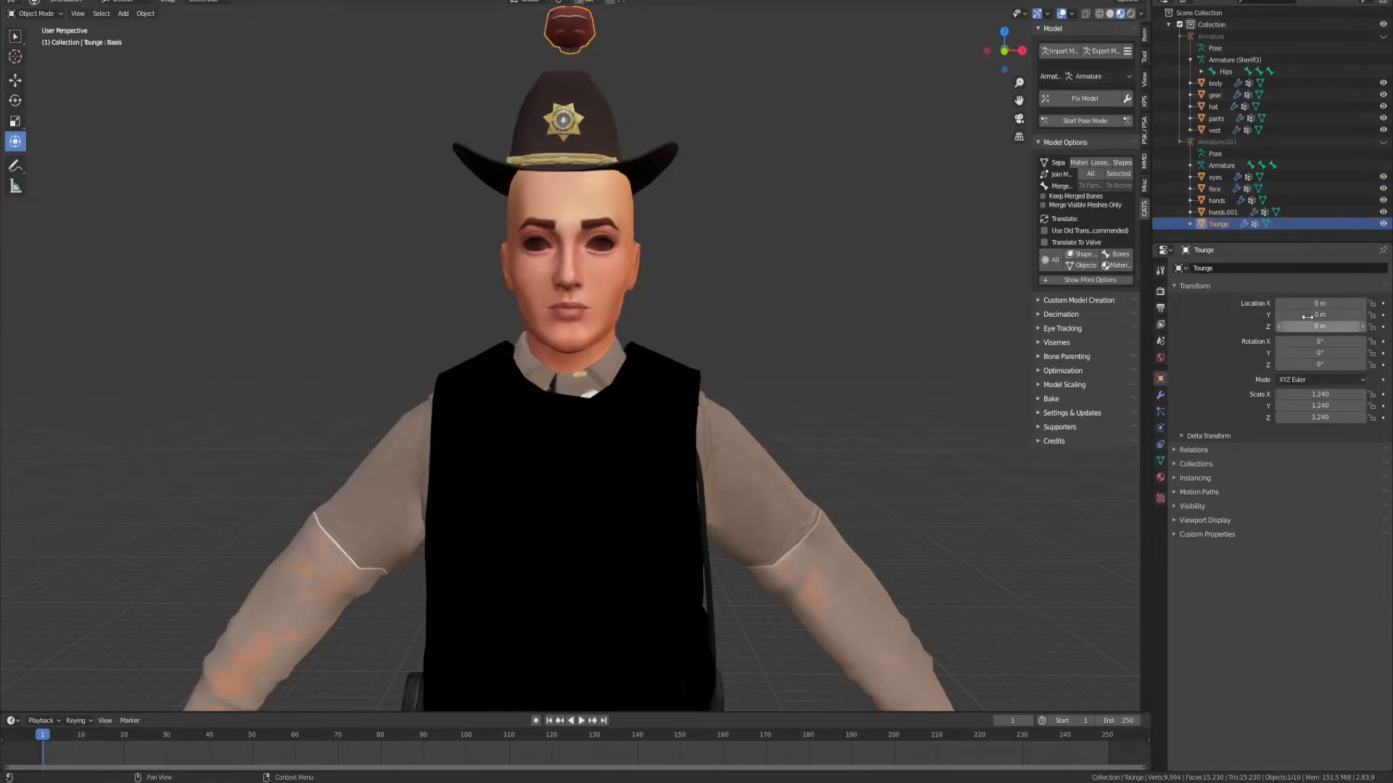
{"action": "mouse_move", "coordinate": [1322, 326]}
{"action": "left_mouse_down"}
{"action": "mouse_move", "coordinate": [1277, 325]}
{"action": "mouse_move", "coordinate": [1323, 326]}
{"action": "left_mouse_up"}
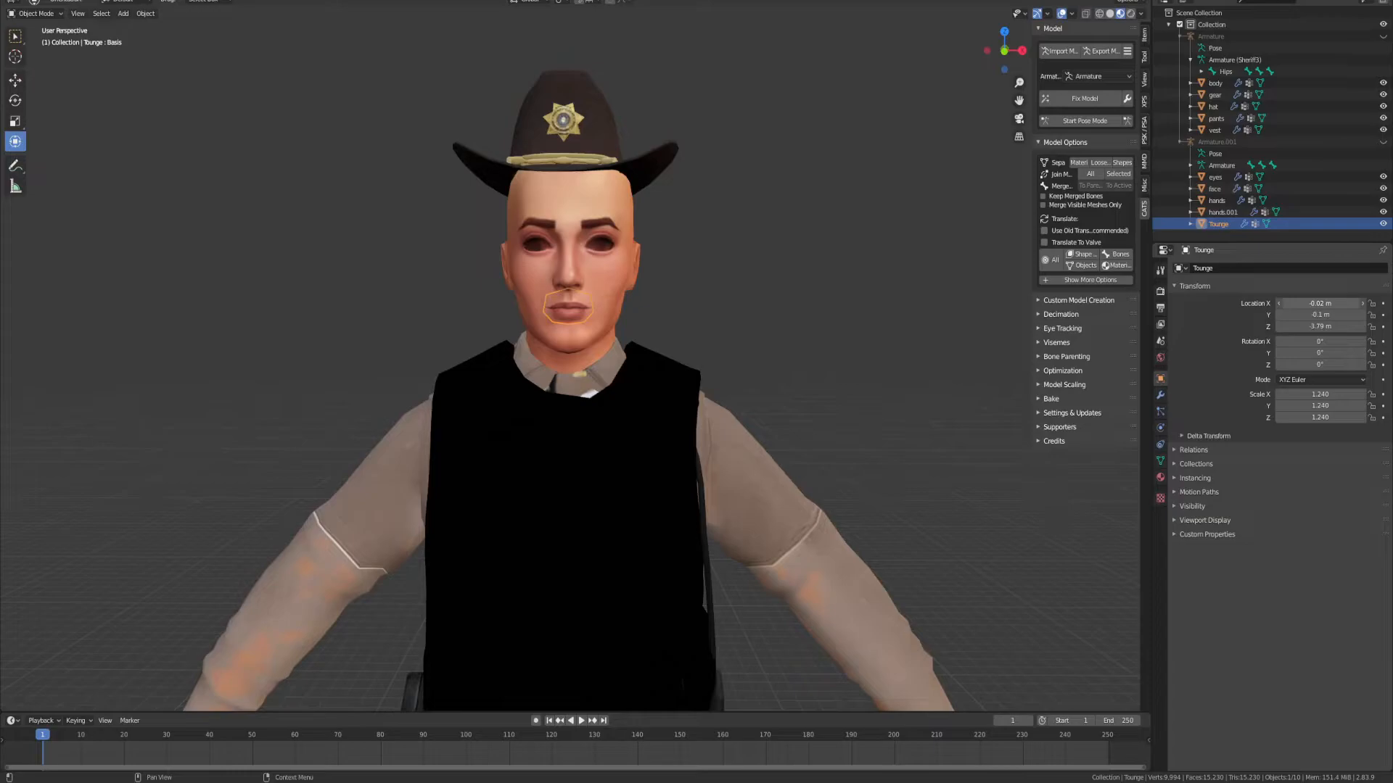
{"action": "left_click_drag", "start_coordinate": [1316, 327], "coordinate": [1316, 327]}
{"action": "left_click", "coordinate": [1214, 187]}
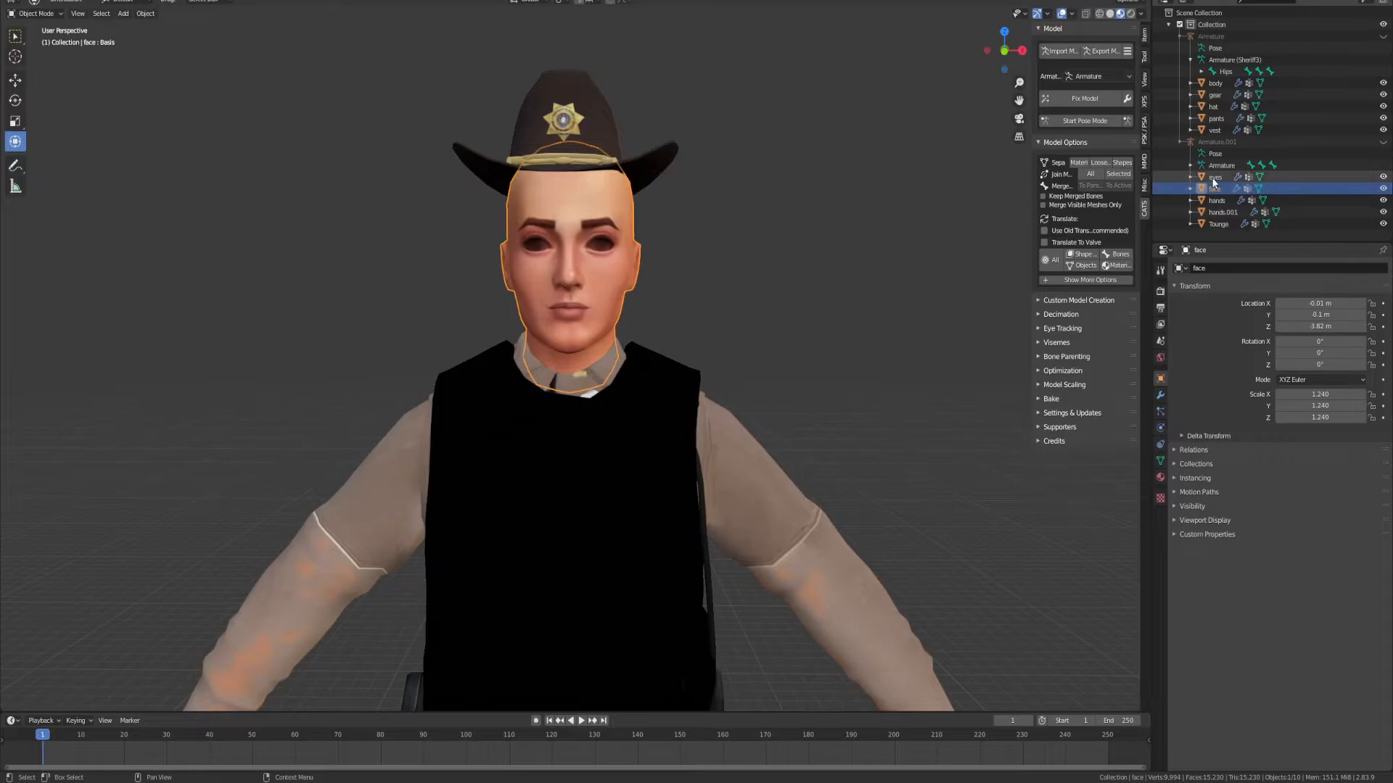
{"action": "left_click", "coordinate": [1218, 223]}
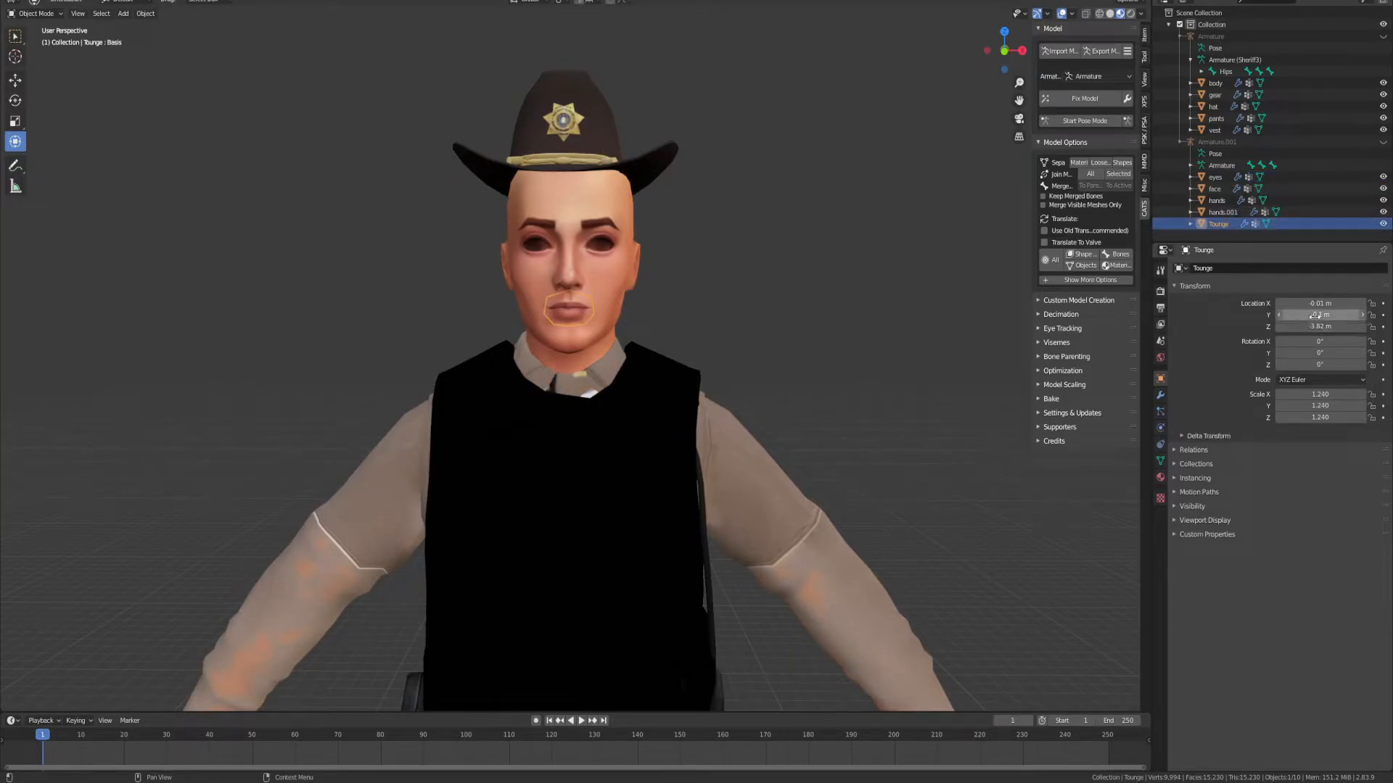
Step: Scale the eyes mesh to 1.24 on all axes and move it to X -0.01 m, Y -0.1 m and Z -3.82 m
{"action": "left_click", "coordinate": [1215, 178]}
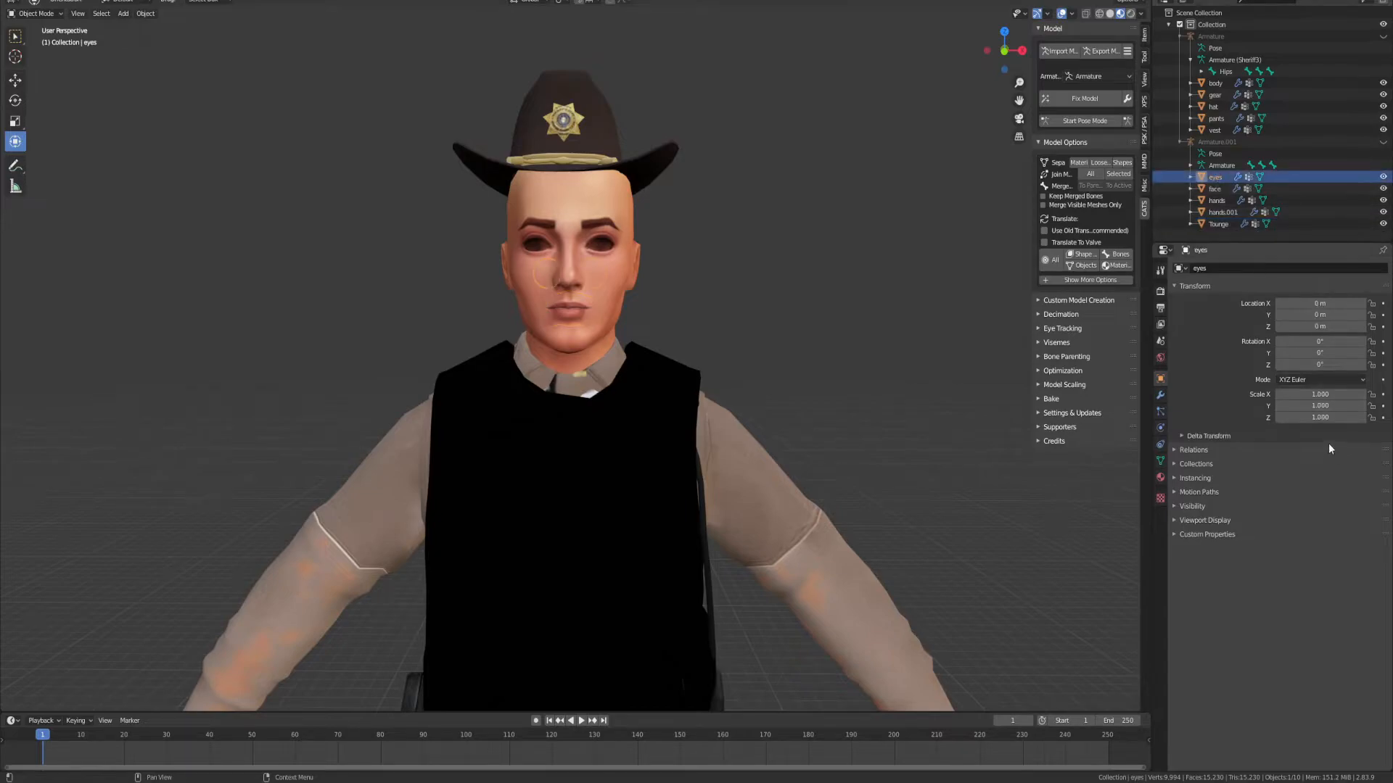
{"action": "key", "text": "Return"}
{"action": "left_click", "coordinate": [1312, 404]}
{"action": "type", "text": "1.24"}
{"action": "key", "text": "Return"}
{"action": "left_click", "coordinate": [1313, 395]}
{"action": "left_click_drag", "start_coordinate": [1318, 326], "coordinate": [1233, 326]}
{"action": "left_click_drag", "start_coordinate": [1321, 315], "coordinate": [1310, 315]}
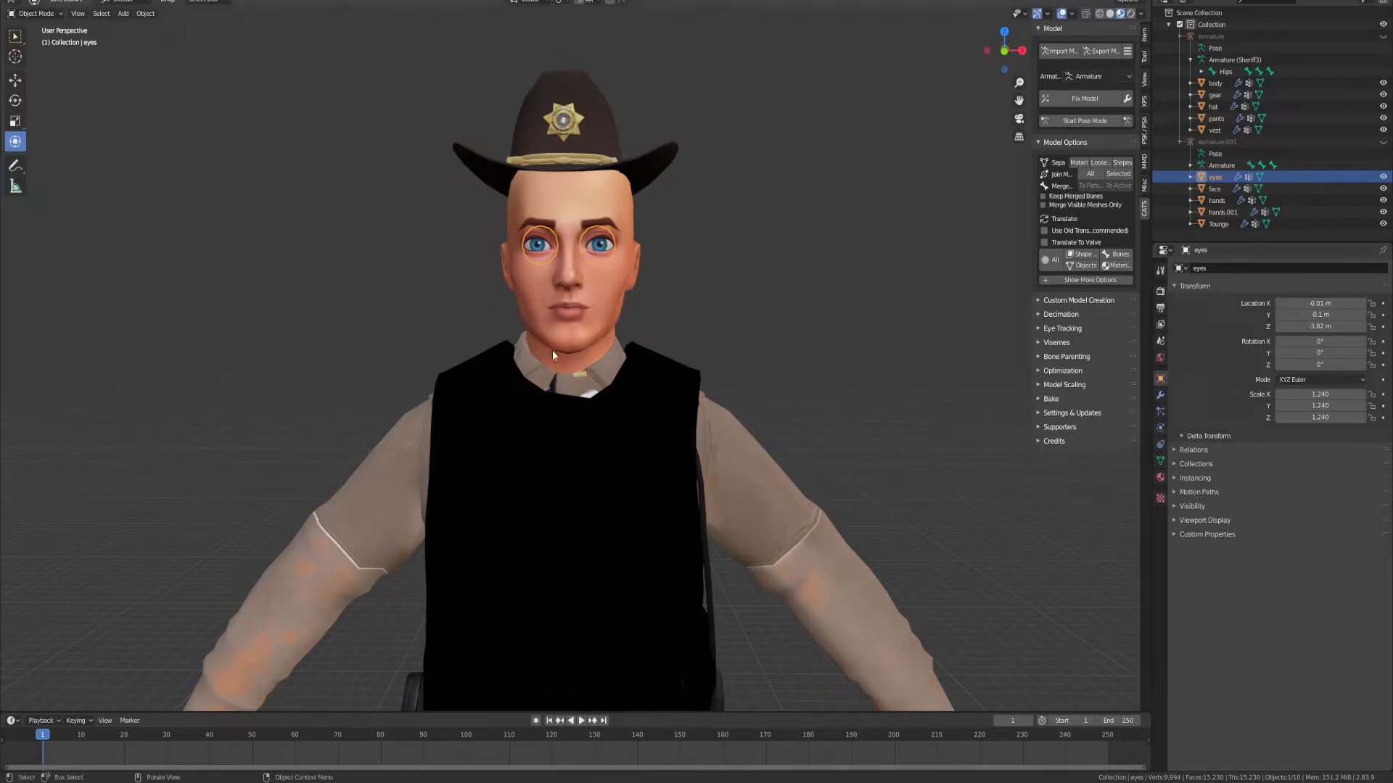
Step: Lower the hat onto the head and shift it sideways, to X 0.06 m and Z 0.46 m
{"action": "left_click", "coordinate": [605, 178]}
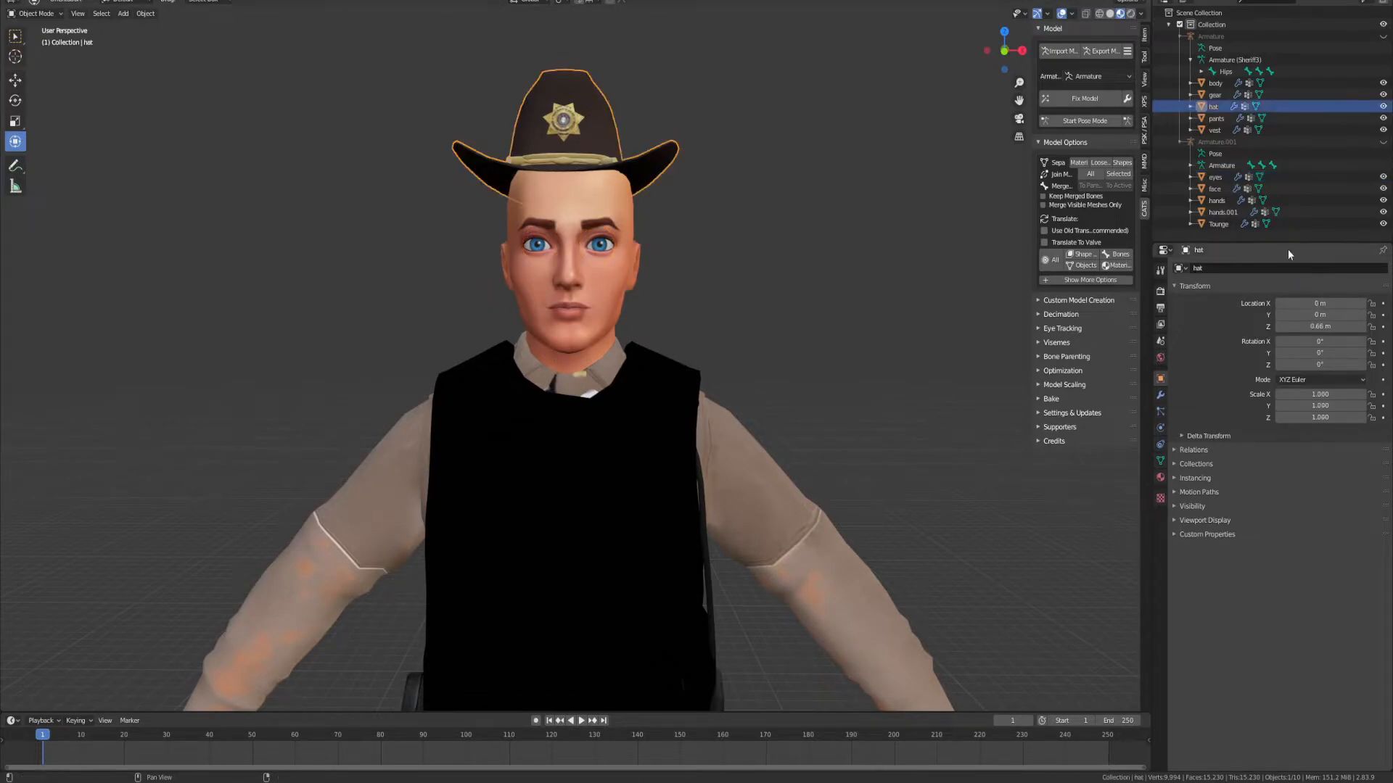
{"action": "left_click_drag", "start_coordinate": [1319, 303], "coordinate": [1295, 326]}
{"action": "middle_click_drag", "start_coordinate": [684, 189], "coordinate": [686, 248]}
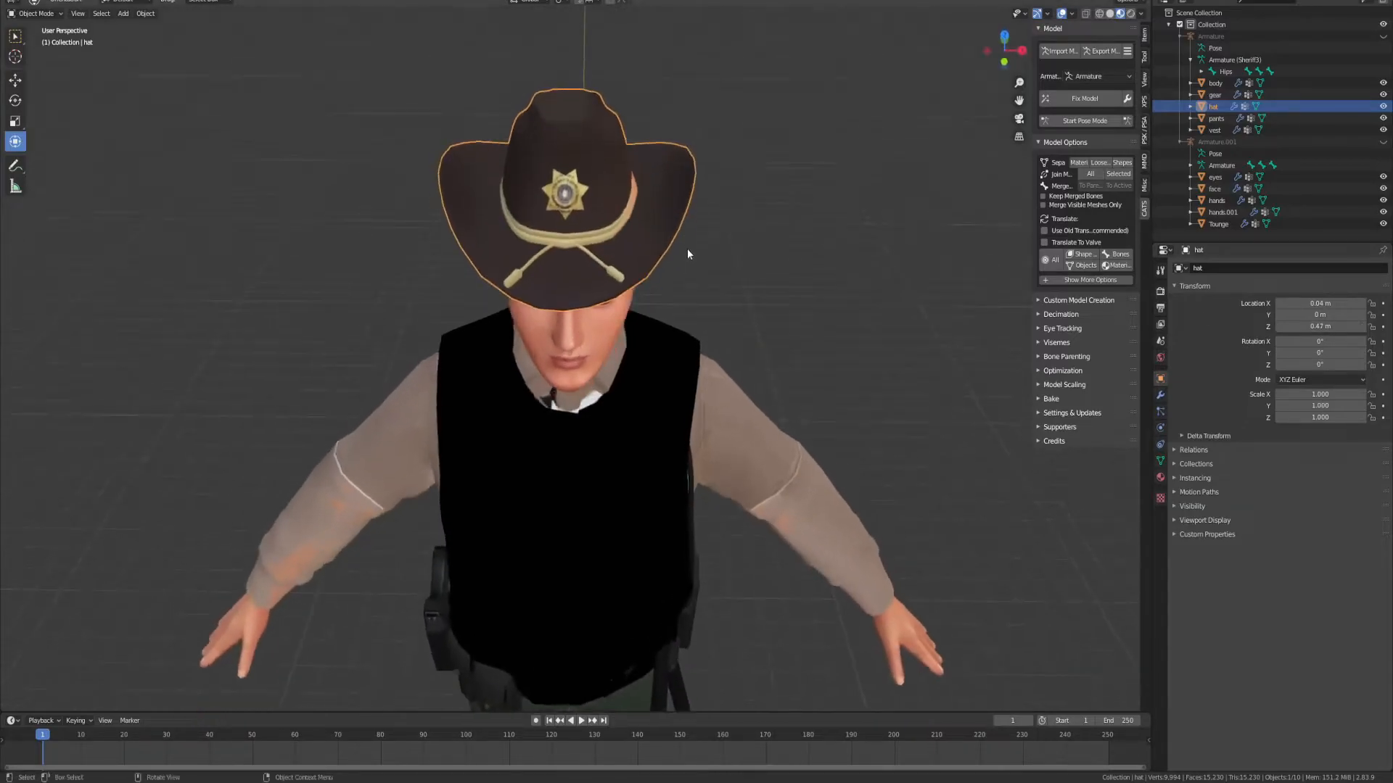
{"action": "scroll", "coordinate": [685, 246], "scroll_direction": "up", "scroll_amount": 3}
{"action": "left_click_drag", "start_coordinate": [1320, 326], "coordinate": [1320, 303]}
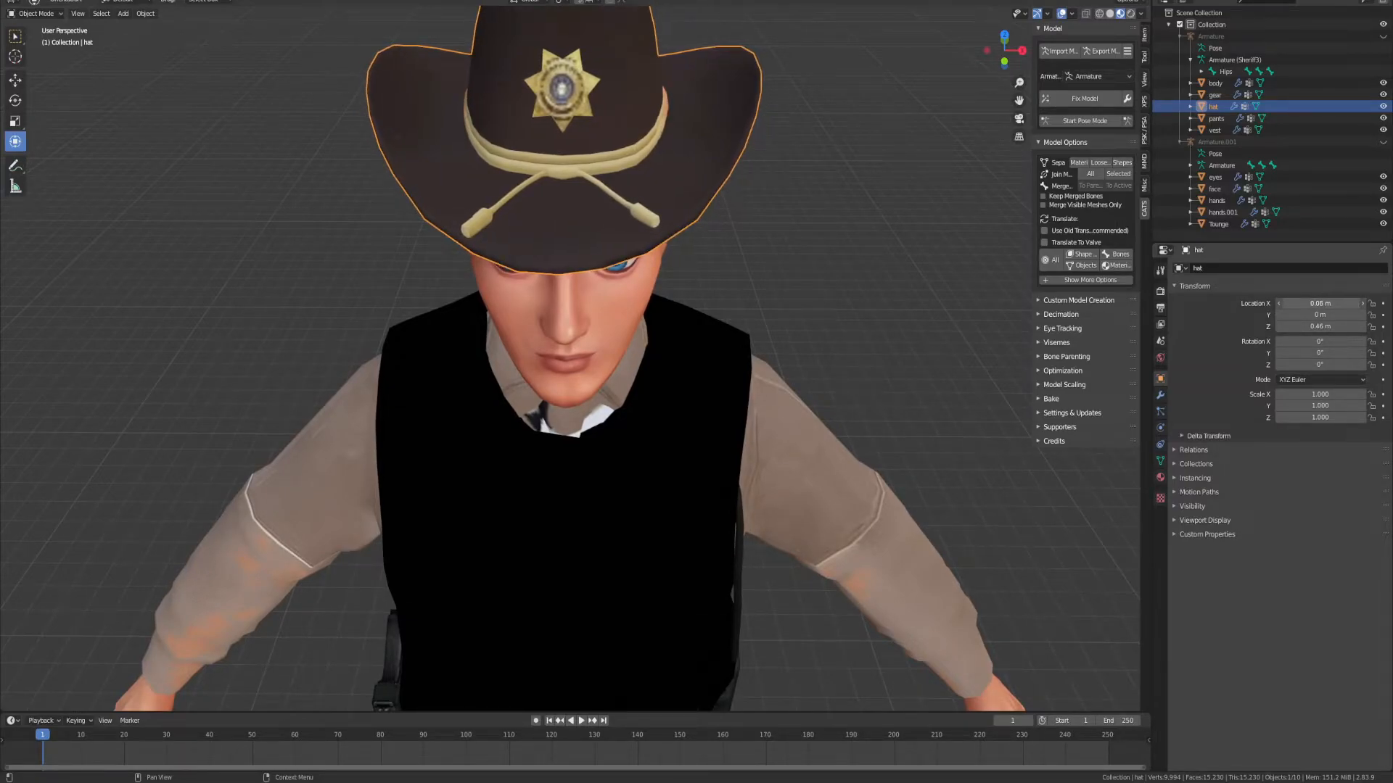
{"action": "scroll", "coordinate": [804, 273], "scroll_direction": "up", "scroll_amount": 2}
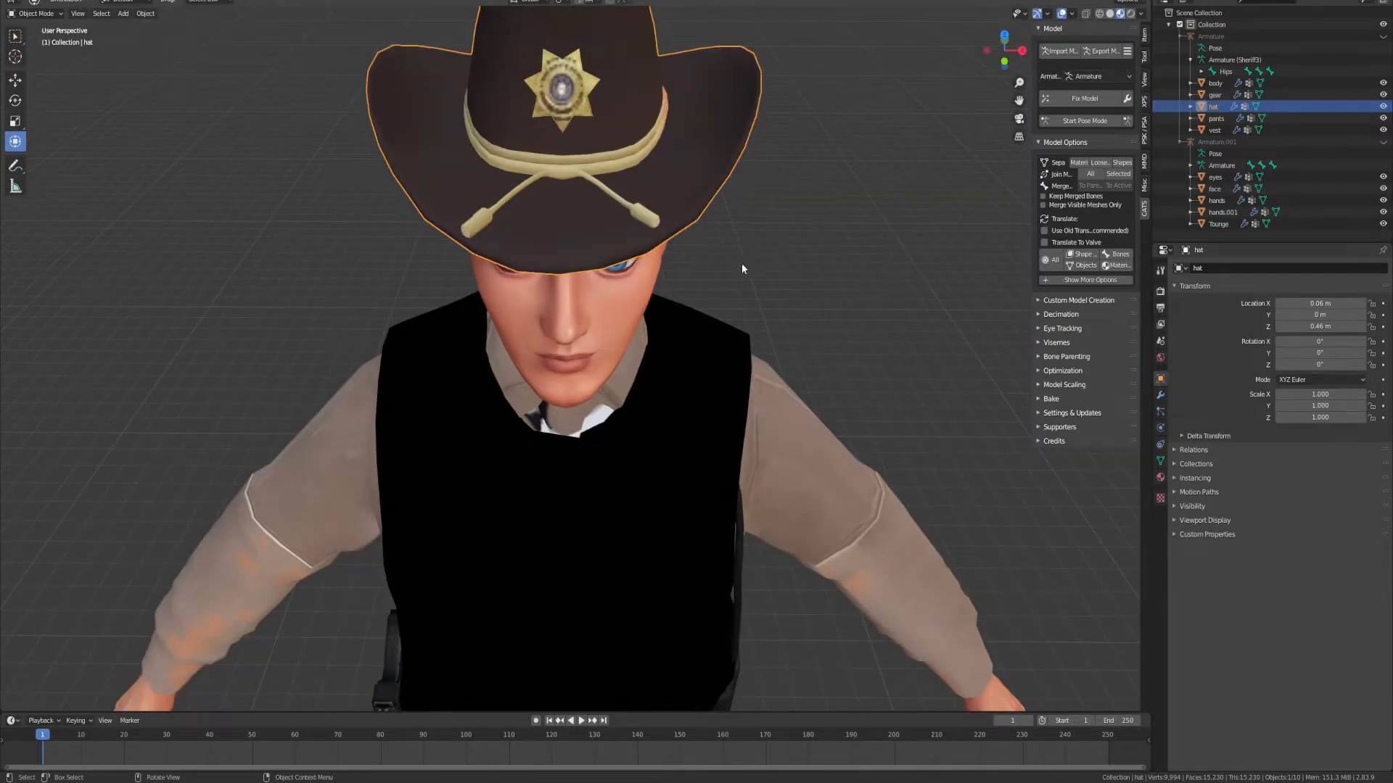
Step: Widen the hat to a scale X of 1.05 and recentre it on the head at X 0.05 m
{"action": "middle_click_drag", "start_coordinate": [647, 299], "coordinate": [805, 290]}
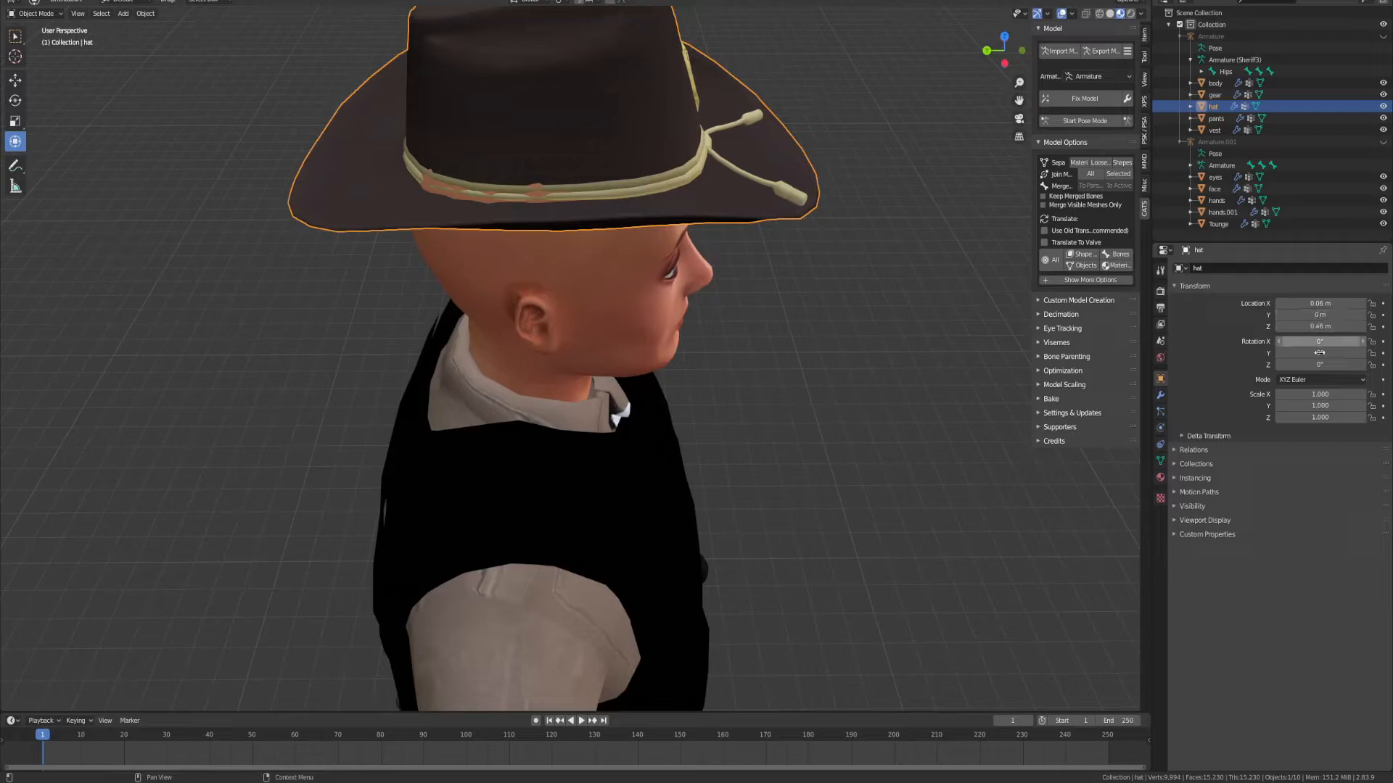
{"action": "left_click_drag", "start_coordinate": [1320, 394], "coordinate": [1353, 394]}
{"action": "middle_click_drag", "start_coordinate": [743, 259], "coordinate": [580, 276]}
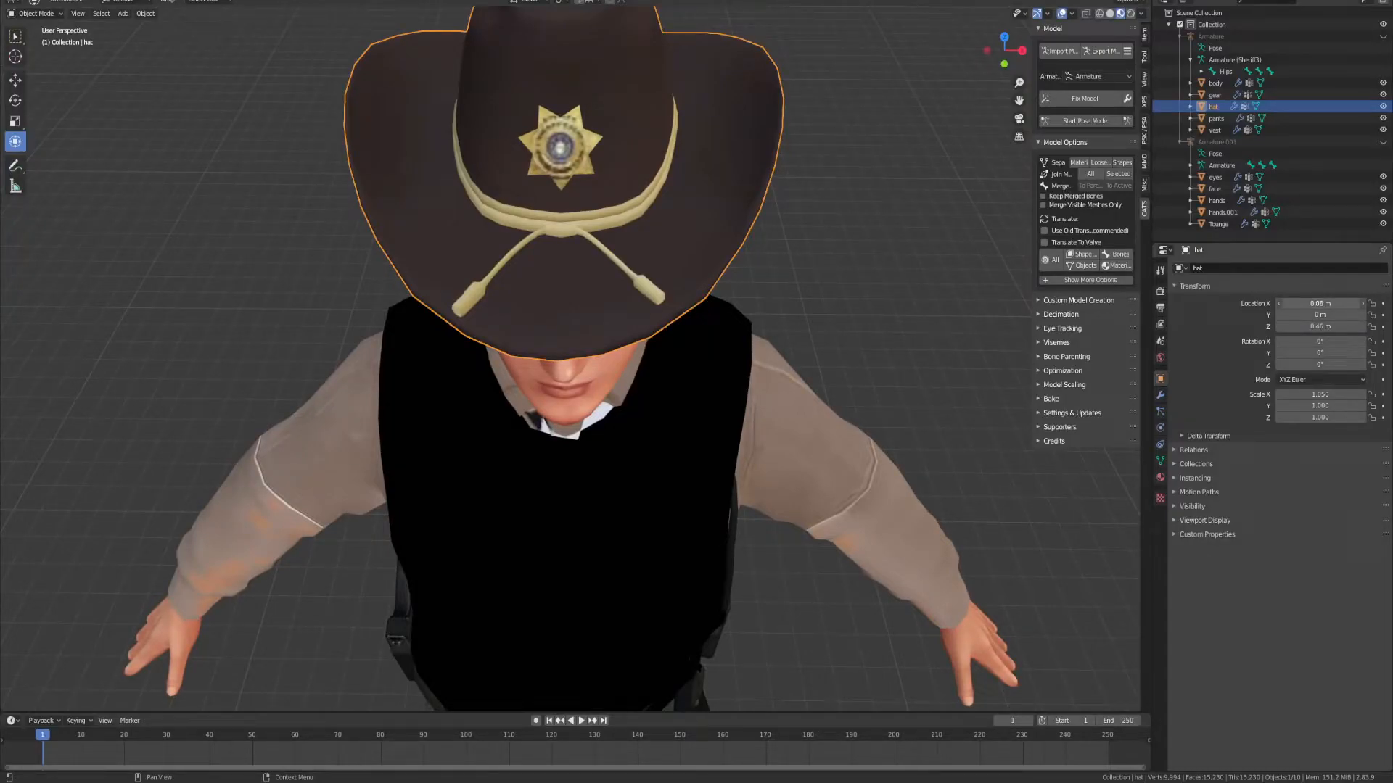
{"action": "left_click_drag", "start_coordinate": [1320, 303], "coordinate": [1310, 303]}
{"action": "middle_click_drag", "start_coordinate": [900, 267], "coordinate": [970, 272]}
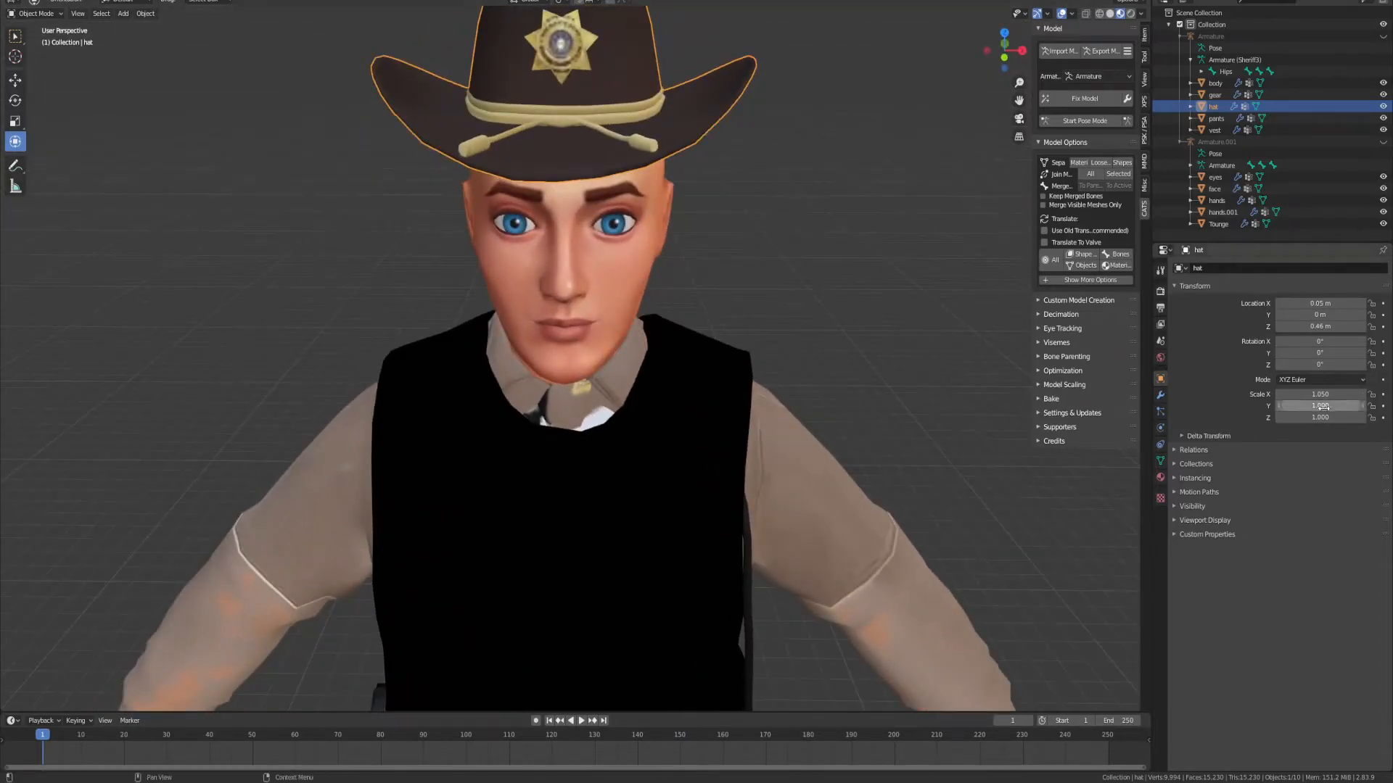
Step: Lengthen the hat front to back by setting its scale Y to 1.11
{"action": "left_click_drag", "start_coordinate": [1317, 405], "coordinate": [1335, 406]}
{"action": "middle_click_drag", "start_coordinate": [769, 239], "coordinate": [719, 210]}
{"action": "mouse_move", "coordinate": [1316, 417]}
{"action": "left_mouse_down"}
{"action": "mouse_move", "coordinate": [1334, 417]}
{"action": "mouse_move", "coordinate": [1315, 417]}
{"action": "left_mouse_up"}
{"action": "middle_click_drag", "start_coordinate": [899, 327], "coordinate": [729, 332]}
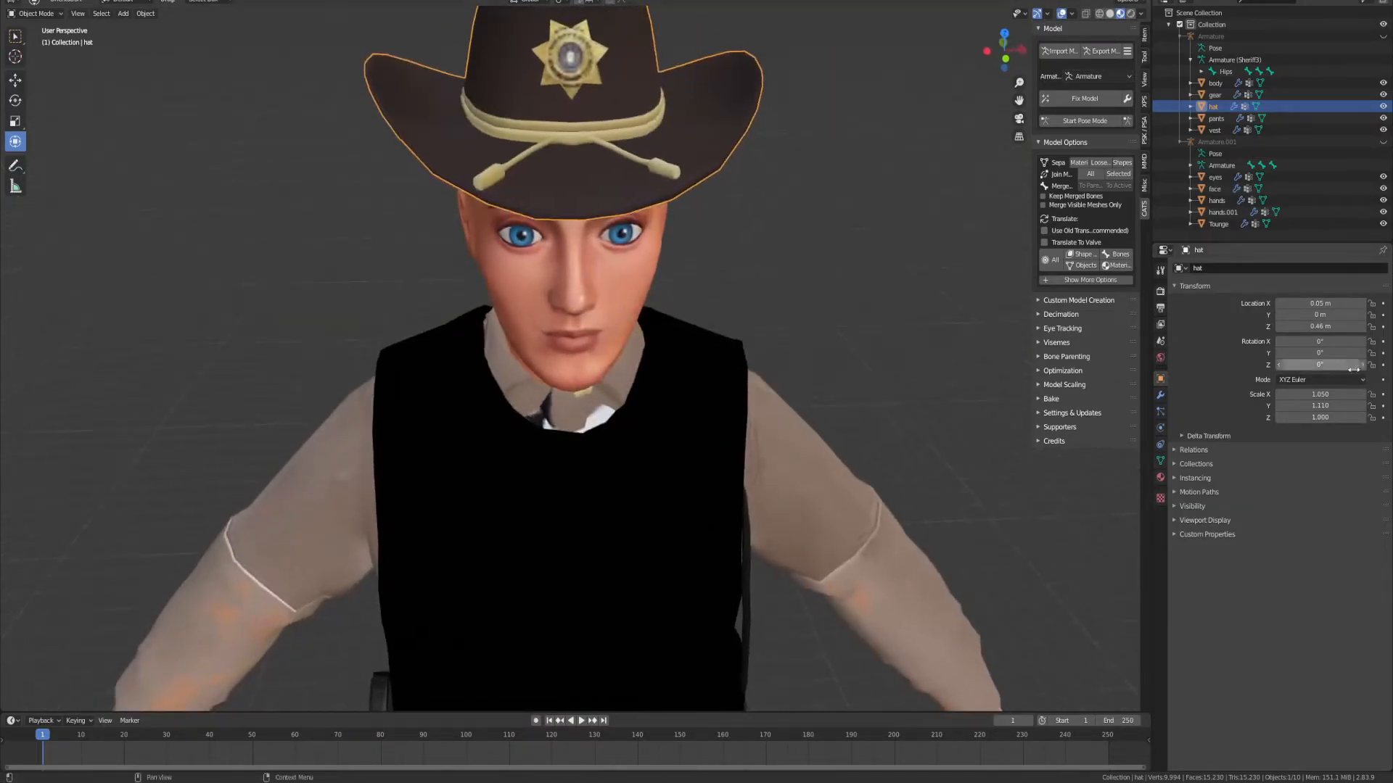
Step: Reposition the enlarged hat on the head at X 0.07 m and Z 0.42 m
{"action": "mouse_move", "coordinate": [1317, 328]}
{"action": "left_mouse_down"}
{"action": "mouse_move", "coordinate": [1297, 328]}
{"action": "mouse_move", "coordinate": [1325, 327]}
{"action": "left_mouse_up"}
{"action": "middle_click_drag", "start_coordinate": [594, 239], "coordinate": [528, 225]}
{"action": "middle_click_drag", "start_coordinate": [1014, 247], "coordinate": [936, 246]}
{"action": "left_click_drag", "start_coordinate": [1320, 303], "coordinate": [1388, 308]}
{"action": "middle_click_drag", "start_coordinate": [844, 217], "coordinate": [718, 200]}
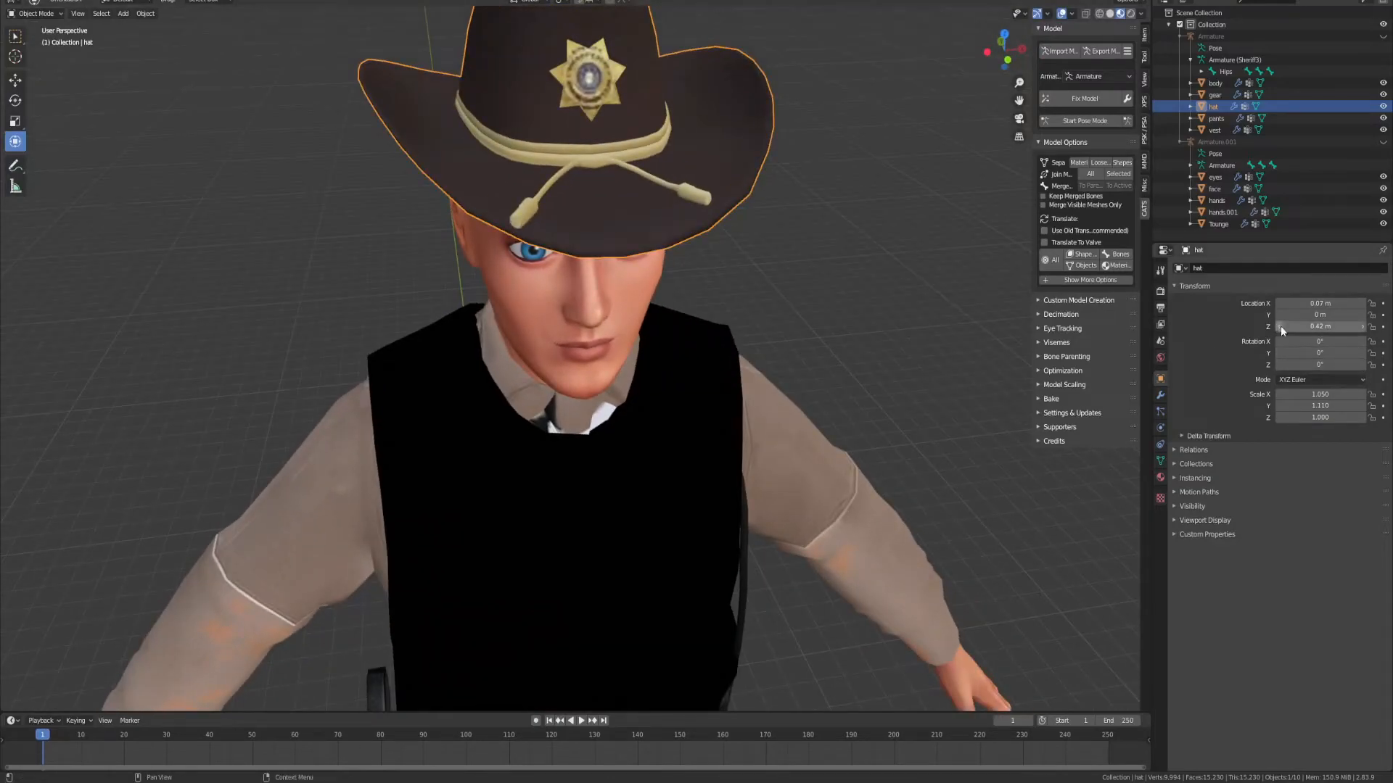
Step: Lower the hat onto the head, ending at location X 0.07 m and Z 0.41 m
{"action": "left_click", "coordinate": [1281, 329]}
{"action": "middle_click_drag", "start_coordinate": [958, 289], "coordinate": [657, 276]}
{"action": "left_click", "coordinate": [1280, 327]}
{"action": "middle_click_drag", "start_coordinate": [972, 298], "coordinate": [1017, 258]}
{"action": "left_click", "coordinate": [1278, 303]}
{"action": "left_click", "coordinate": [1362, 306]}
{"action": "left_click", "coordinate": [1362, 305]}
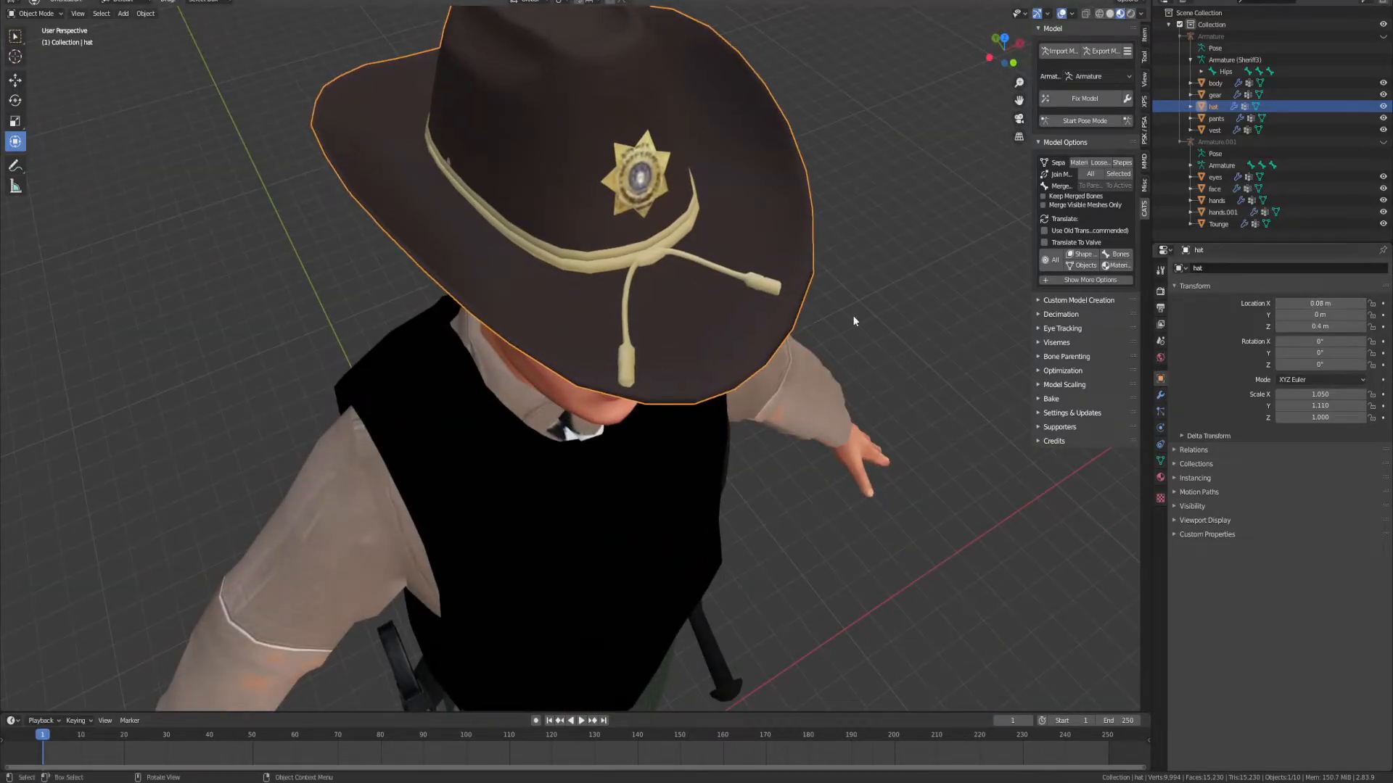
{"action": "middle_click_drag", "start_coordinate": [860, 317], "coordinate": [830, 309]}
{"action": "left_click", "coordinate": [1278, 303]}
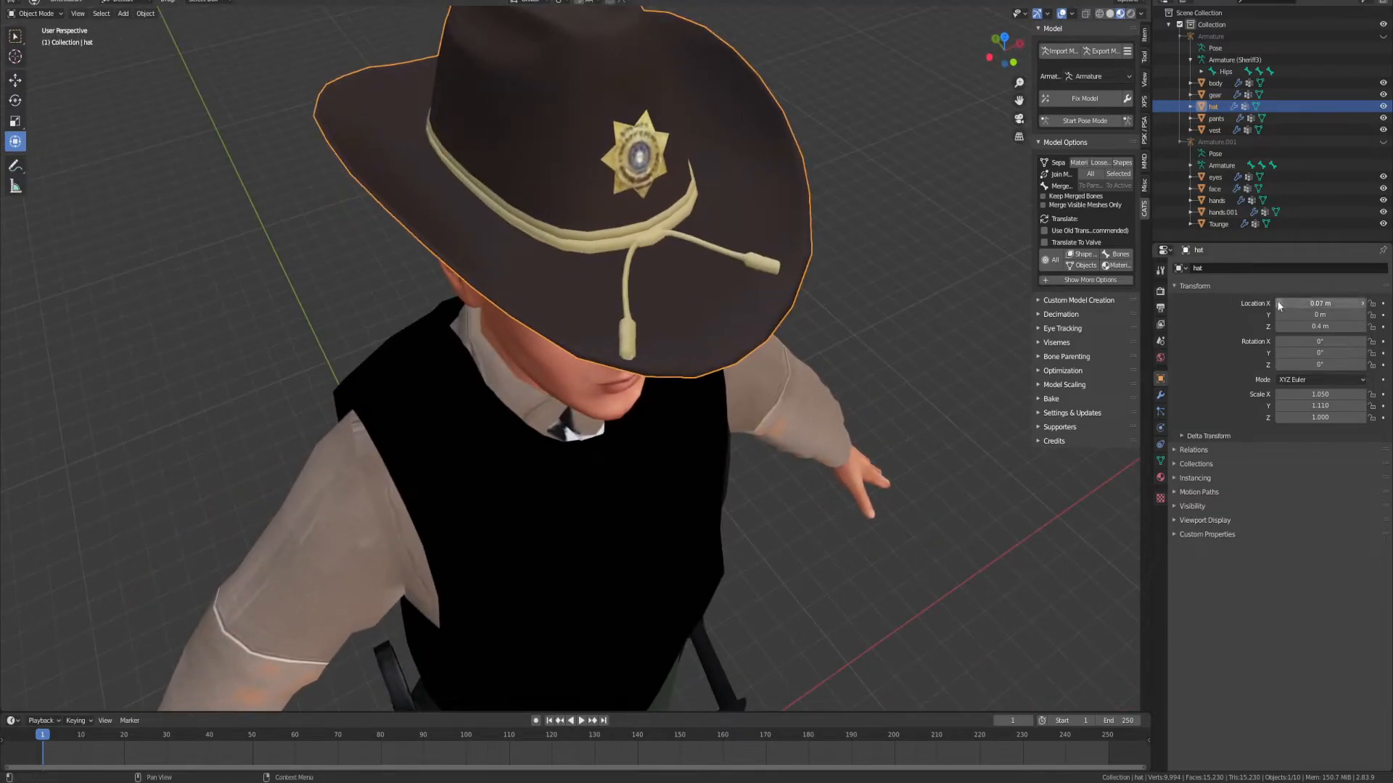
{"action": "left_click", "coordinate": [1362, 326]}
{"action": "middle_click_drag", "start_coordinate": [943, 301], "coordinate": [760, 301]}
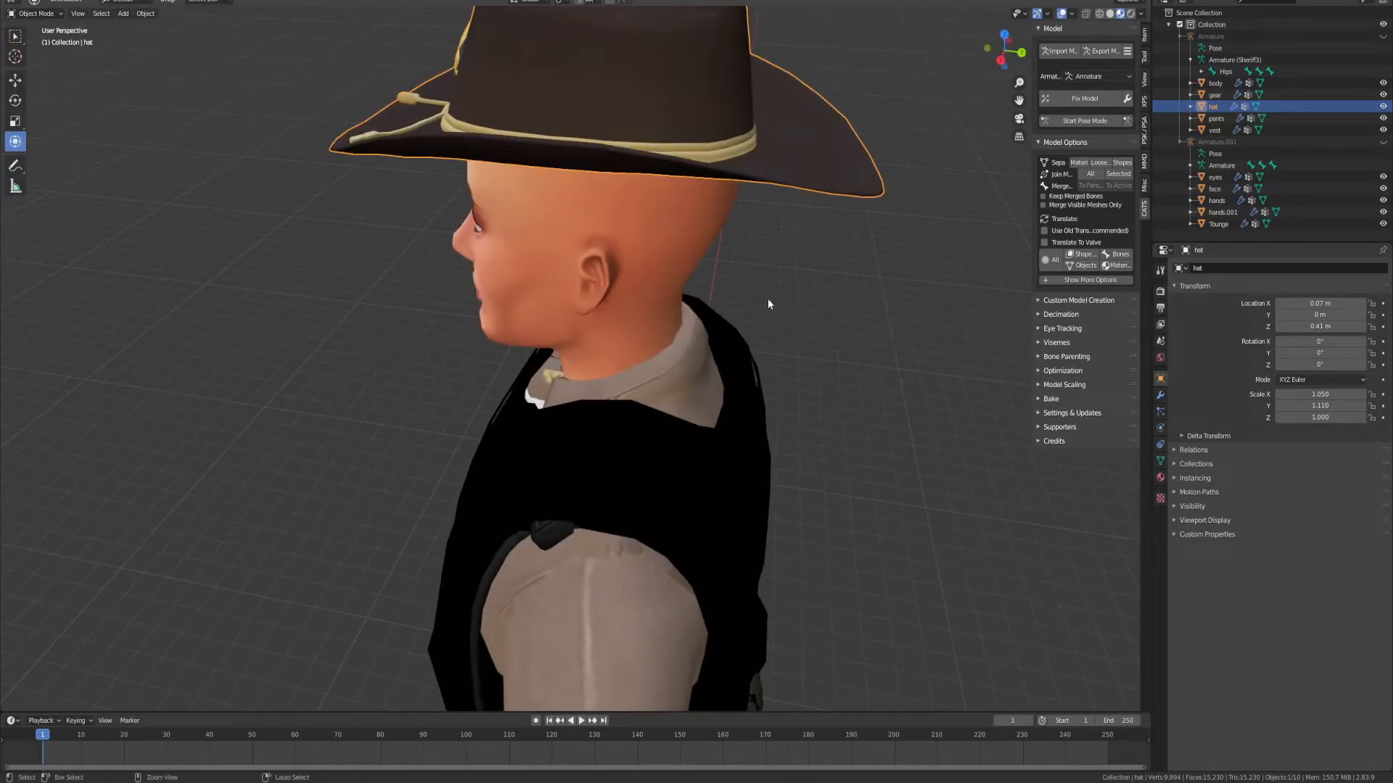
Step: Hide the vest and select the shirt body mesh underneath it
{"action": "middle_click_drag", "start_coordinate": [513, 322], "coordinate": [659, 392]}
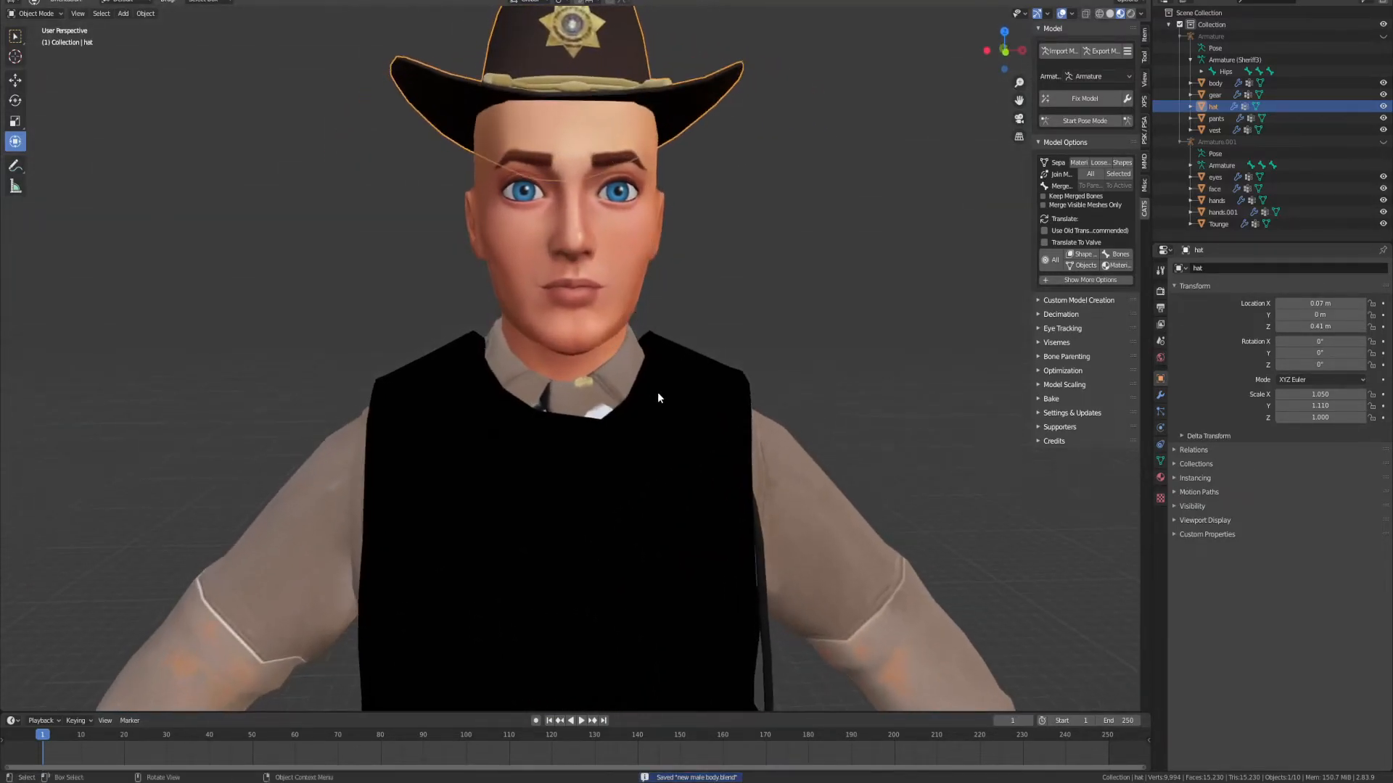
{"action": "left_click", "coordinate": [659, 392]}
{"action": "left_click", "coordinate": [1383, 130]}
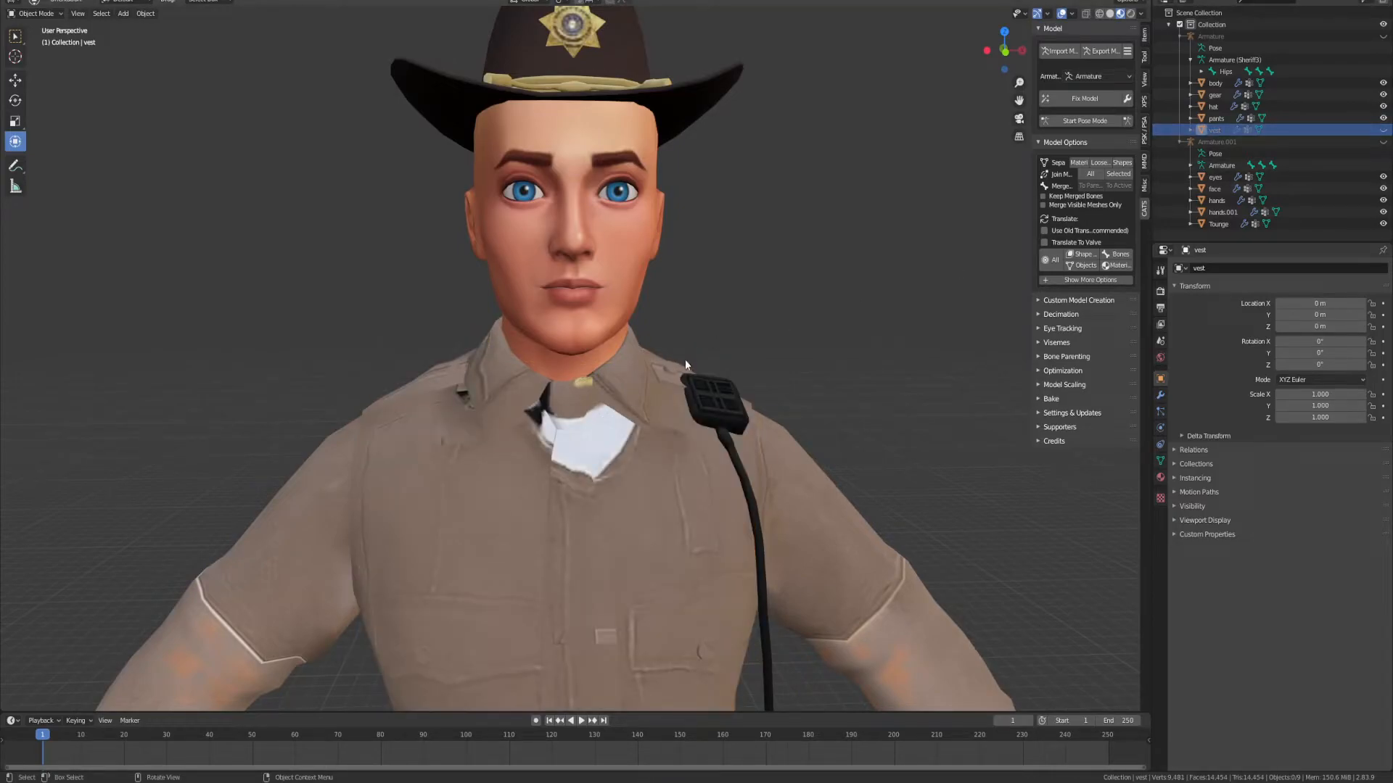
{"action": "left_click", "coordinate": [710, 410]}
{"action": "scroll", "coordinate": [706, 418], "scroll_direction": "down", "scroll_amount": 2}
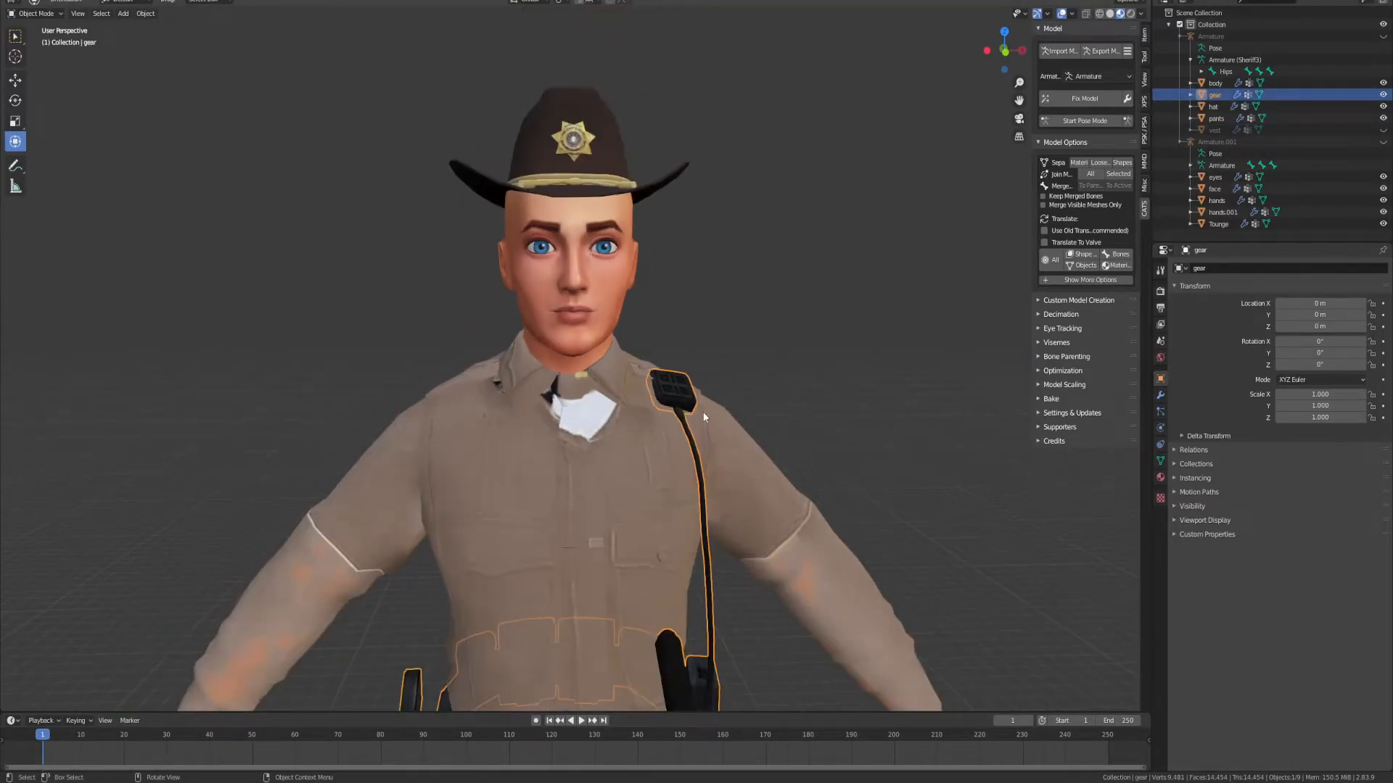
{"action": "scroll", "coordinate": [699, 408], "scroll_direction": "down", "scroll_amount": 2}
{"action": "middle_click_drag", "start_coordinate": [677, 402], "coordinate": [661, 390]}
{"action": "scroll", "coordinate": [664, 424], "scroll_direction": "down", "scroll_amount": 3}
{"action": "scroll", "coordinate": [663, 423], "scroll_direction": "up", "scroll_amount": 2}
{"action": "middle_click_drag", "start_coordinate": [603, 514], "coordinate": [621, 425], "text": "shift"}
{"action": "left_click", "coordinate": [611, 241]}
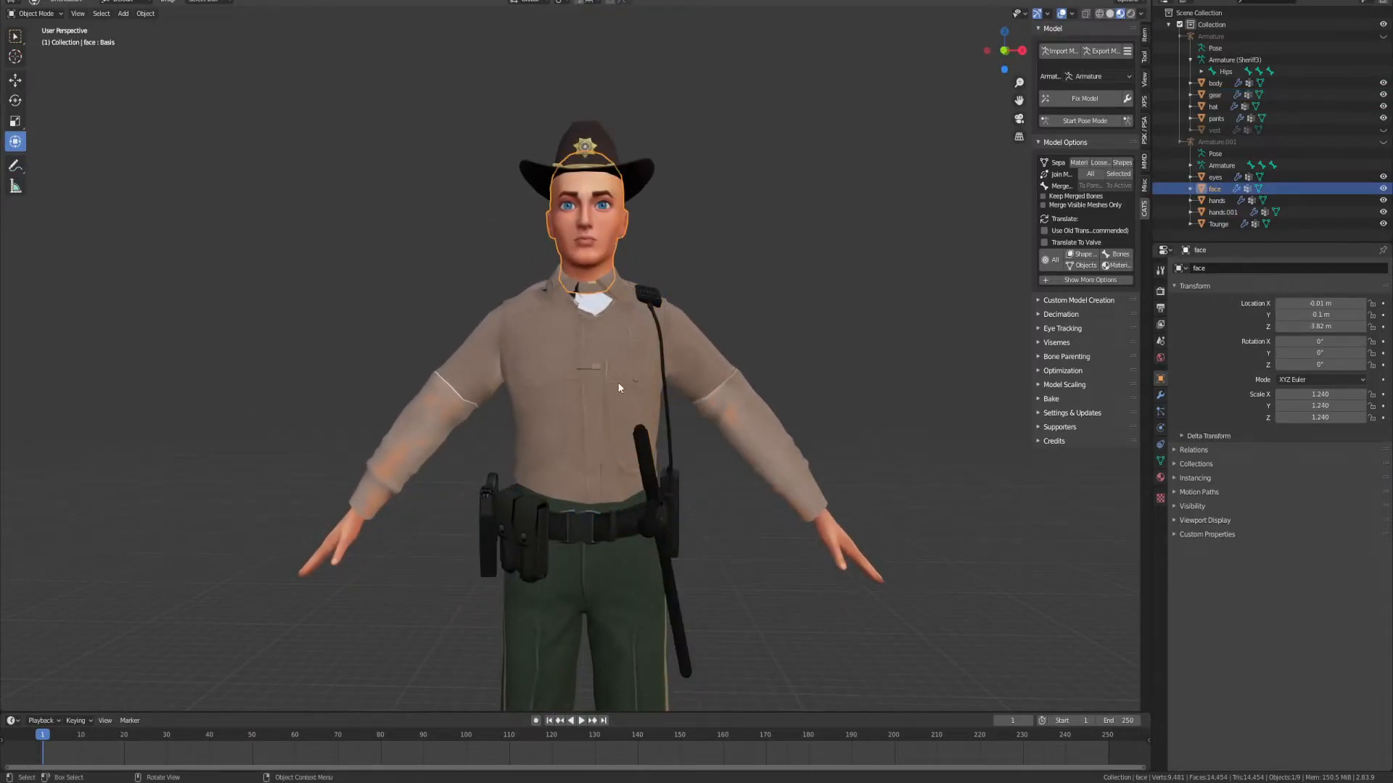
{"action": "left_click", "coordinate": [618, 385]}
Step: Try to make the shirt body thinner front to back with its Y scale, and undo the change
{"action": "middle_click_drag", "start_coordinate": [701, 367], "coordinate": [577, 363]}
{"action": "scroll", "coordinate": [668, 417], "scroll_direction": "up", "scroll_amount": 2}
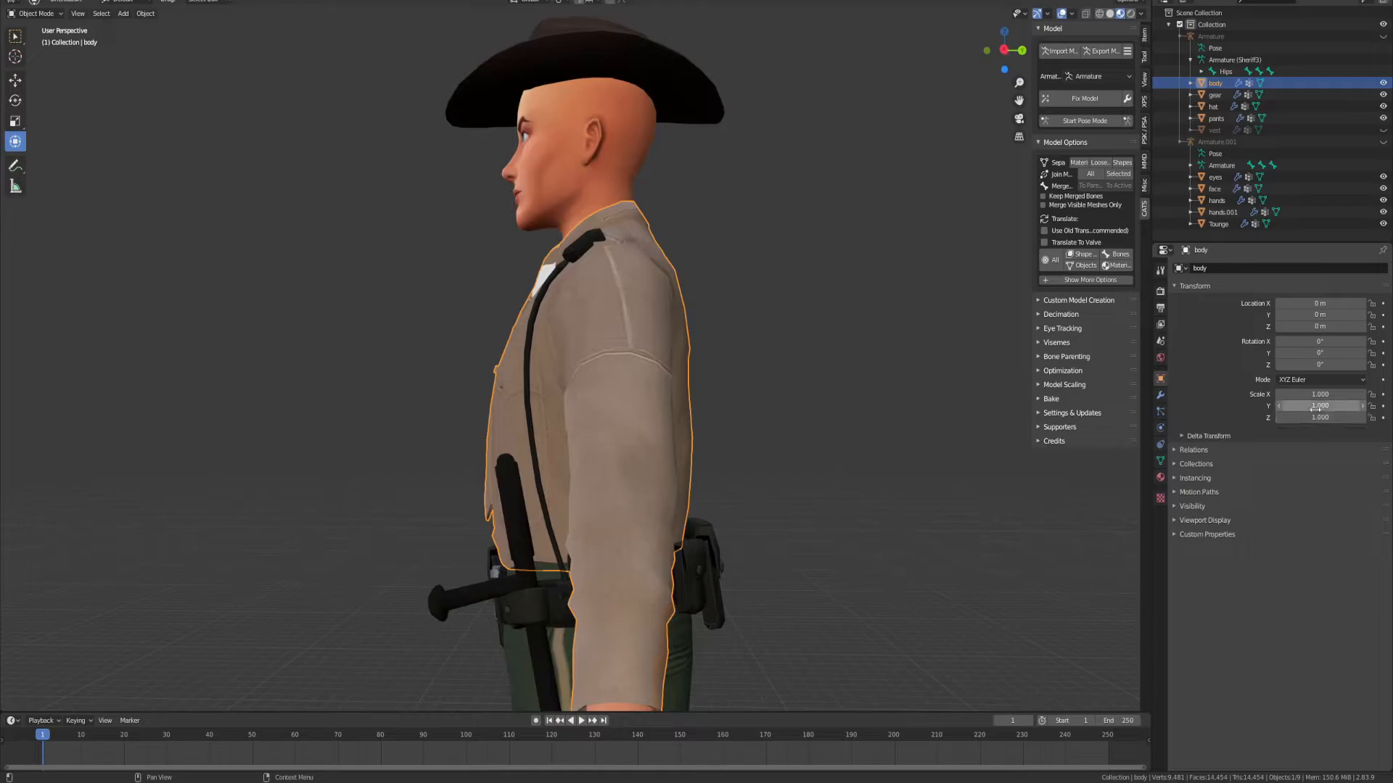
{"action": "left_click_drag", "start_coordinate": [1319, 405], "coordinate": [1295, 405]}
{"action": "middle_click_drag", "start_coordinate": [508, 320], "coordinate": [639, 333]}
{"action": "key", "text": "ctrl+z"}
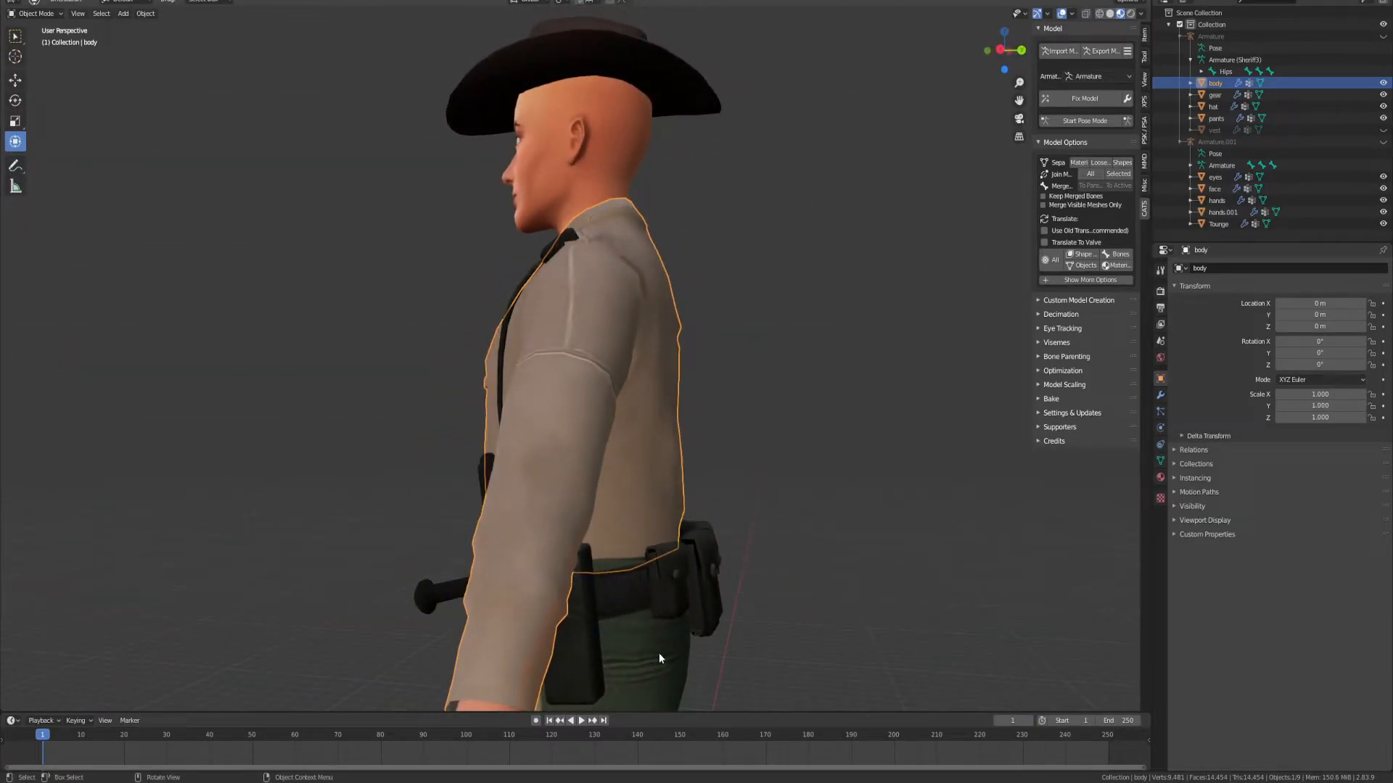
Step: Join the shirt body, pants and gear meshes into one object with the gear as the active object
{"action": "left_click", "coordinate": [672, 634], "text": "shift"}
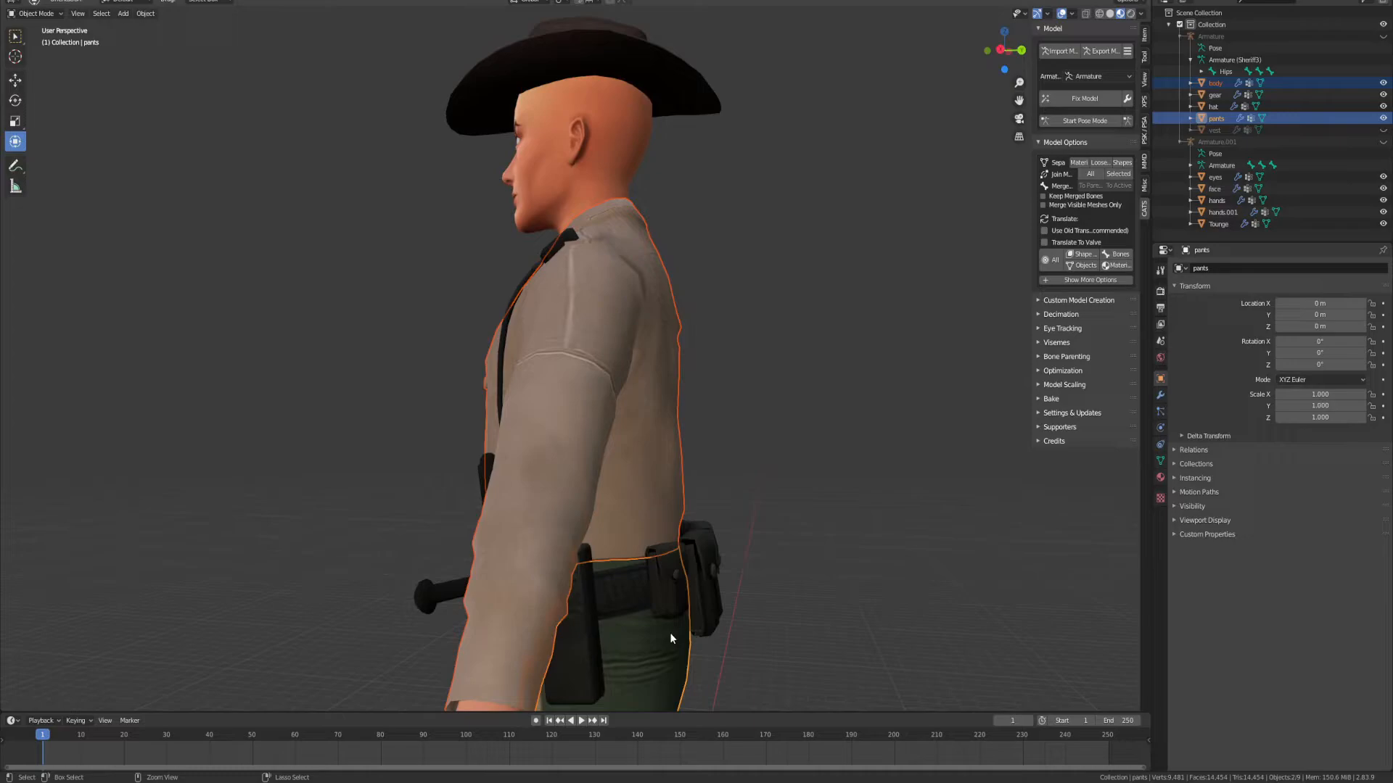
{"action": "key", "text": "ctrl+j"}
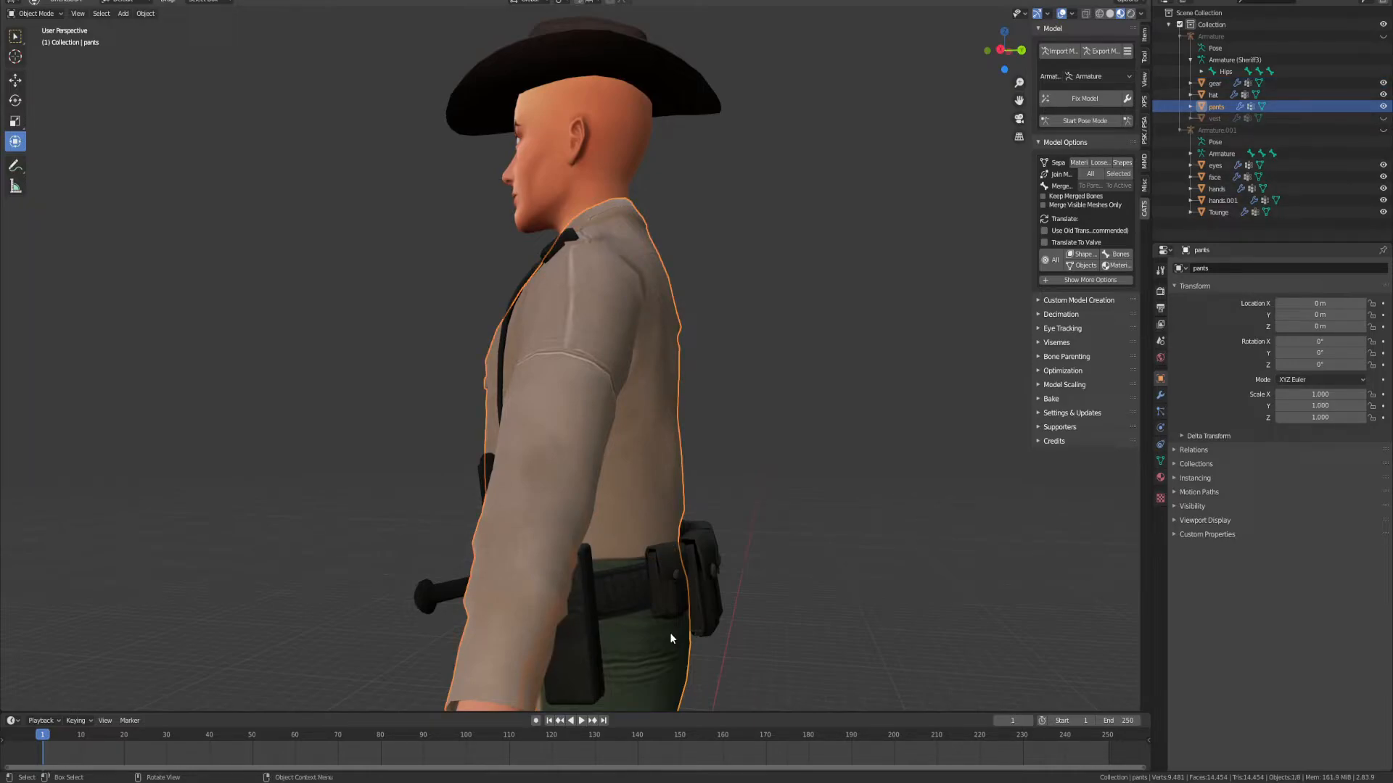
{"action": "left_click", "coordinate": [684, 586], "text": "shift"}
{"action": "key", "text": "ctrl+j"}
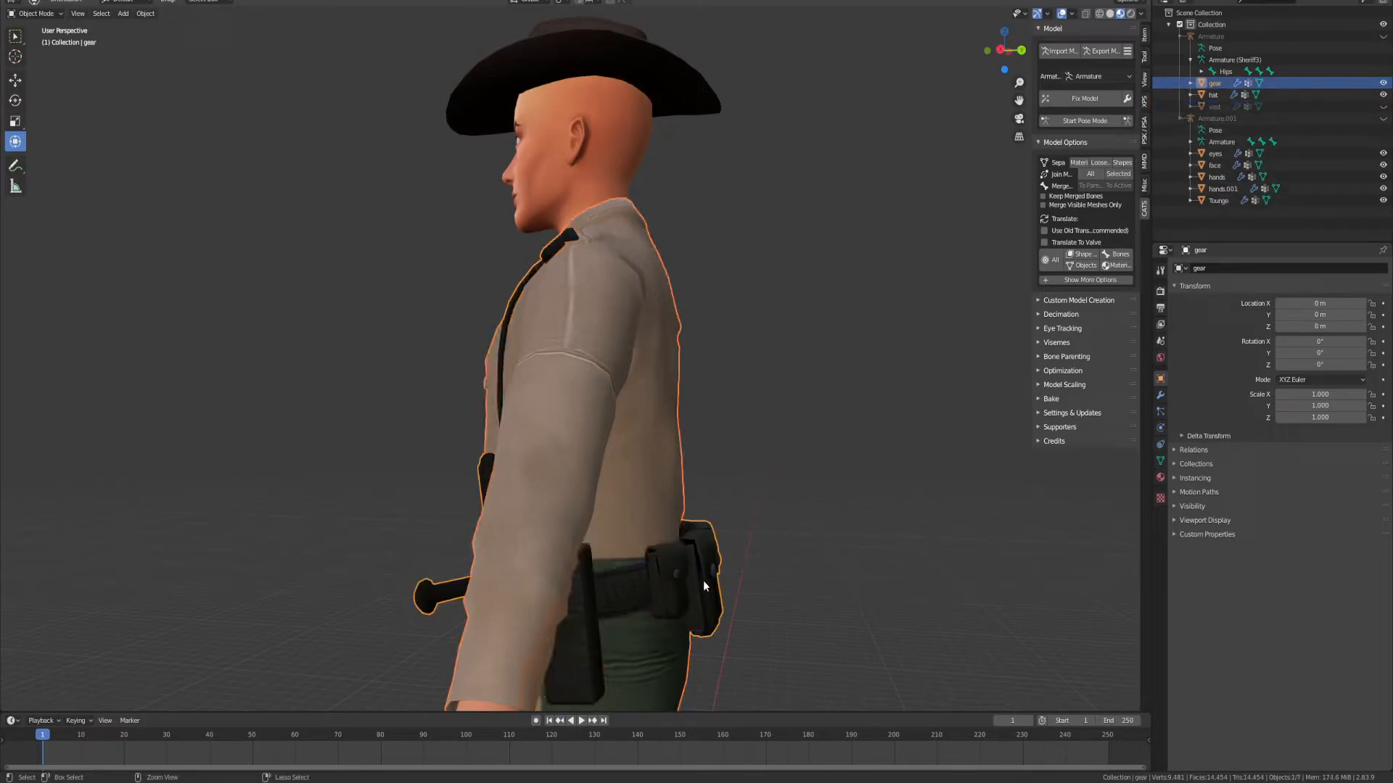
Step: Slim the joined uniform object front to back by setting its scale Y to 0.93
{"action": "middle_click_drag", "start_coordinate": [693, 586], "coordinate": [708, 592]}
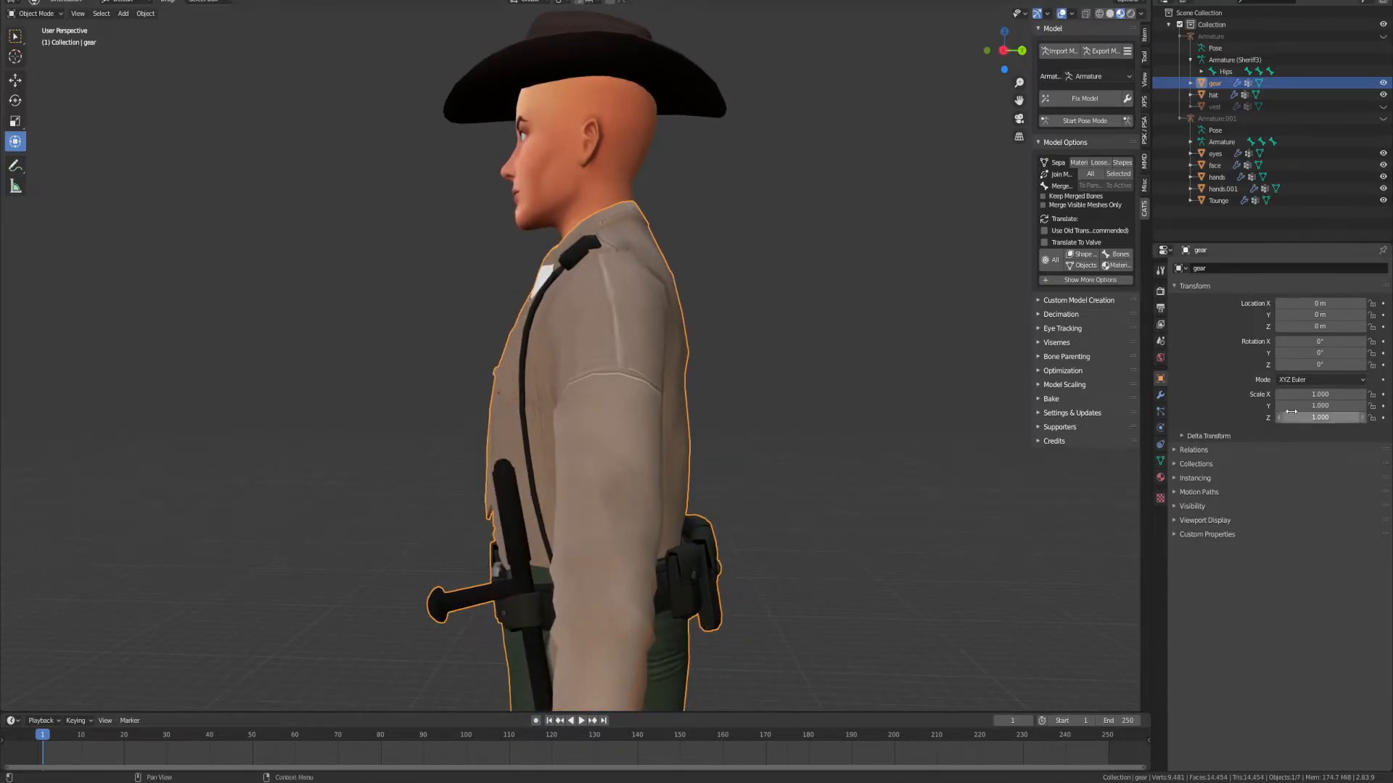
{"action": "left_click_drag", "start_coordinate": [1321, 406], "coordinate": [1291, 405]}
{"action": "middle_click_drag", "start_coordinate": [541, 403], "coordinate": [701, 426]}
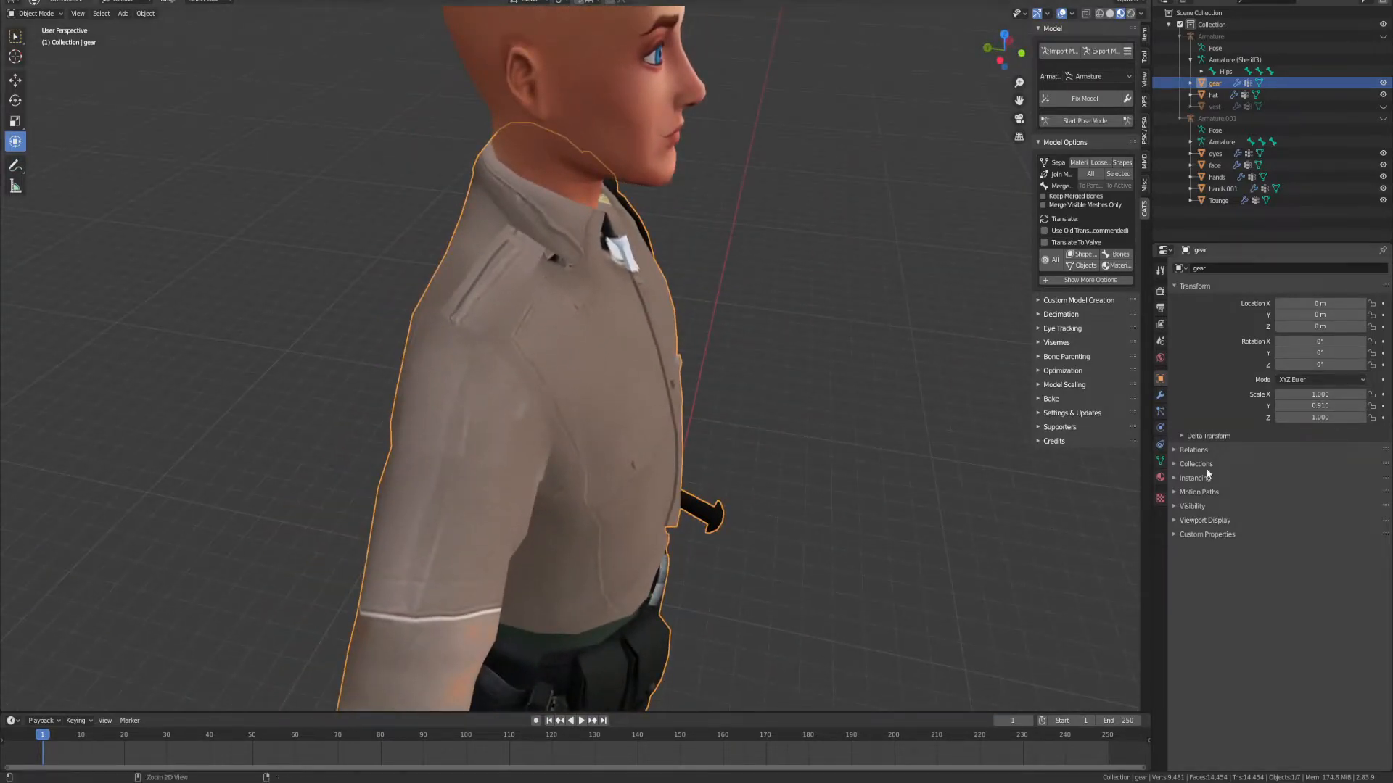
{"action": "mouse_move", "coordinate": [1346, 406]}
{"action": "left_mouse_down"}
{"action": "mouse_move", "coordinate": [1378, 405]}
{"action": "mouse_move", "coordinate": [1349, 405]}
{"action": "left_mouse_up"}
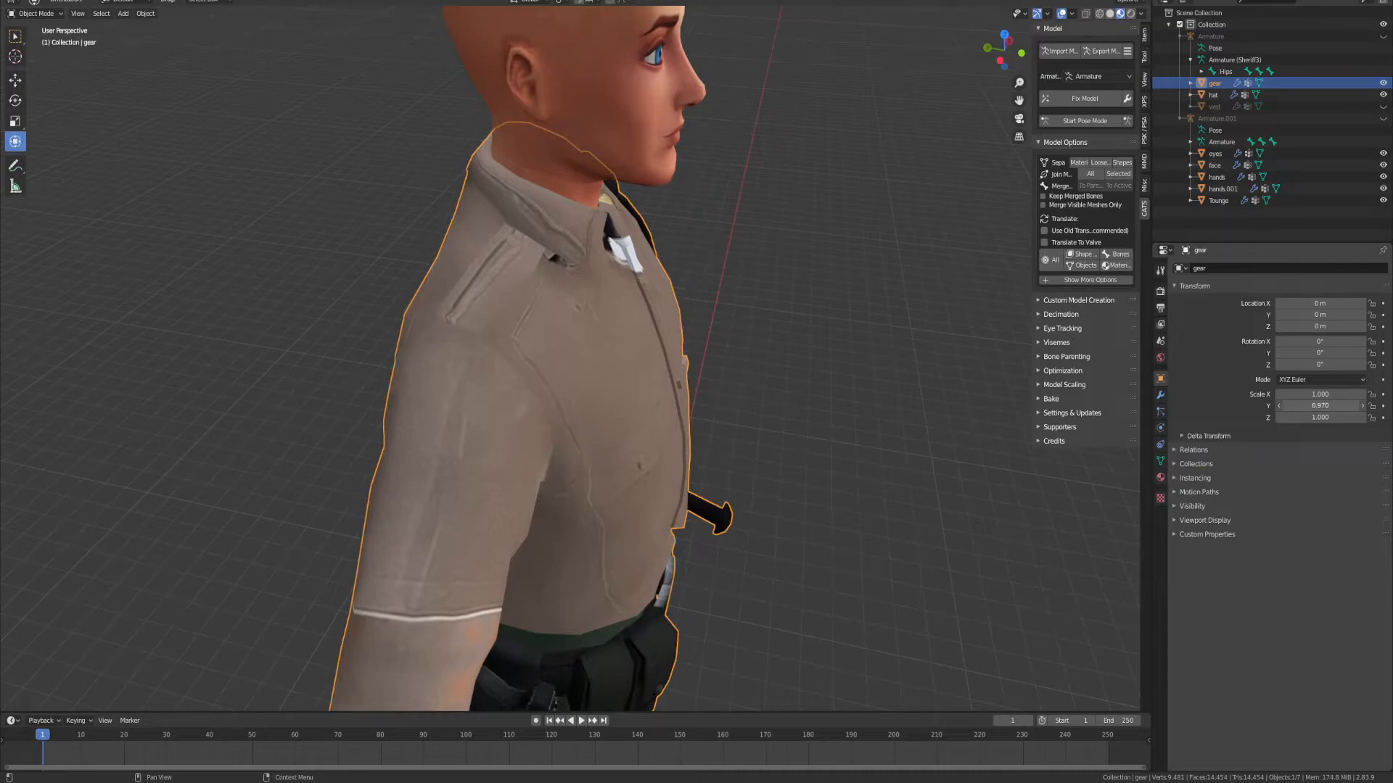
{"action": "middle_click_drag", "start_coordinate": [870, 479], "coordinate": [647, 450]}
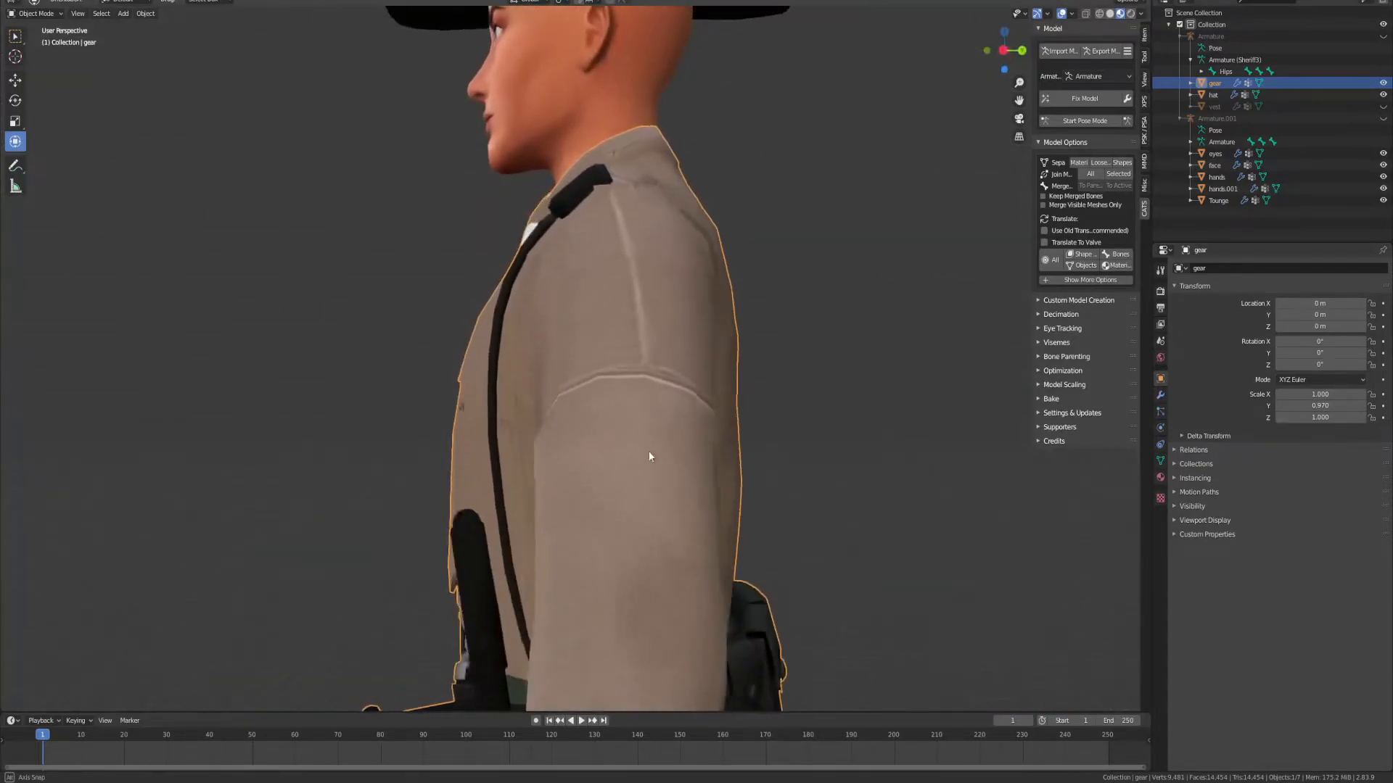
{"action": "scroll", "coordinate": [647, 450], "scroll_direction": "down", "scroll_amount": 5}
{"action": "left_click", "coordinate": [1004, 49]}
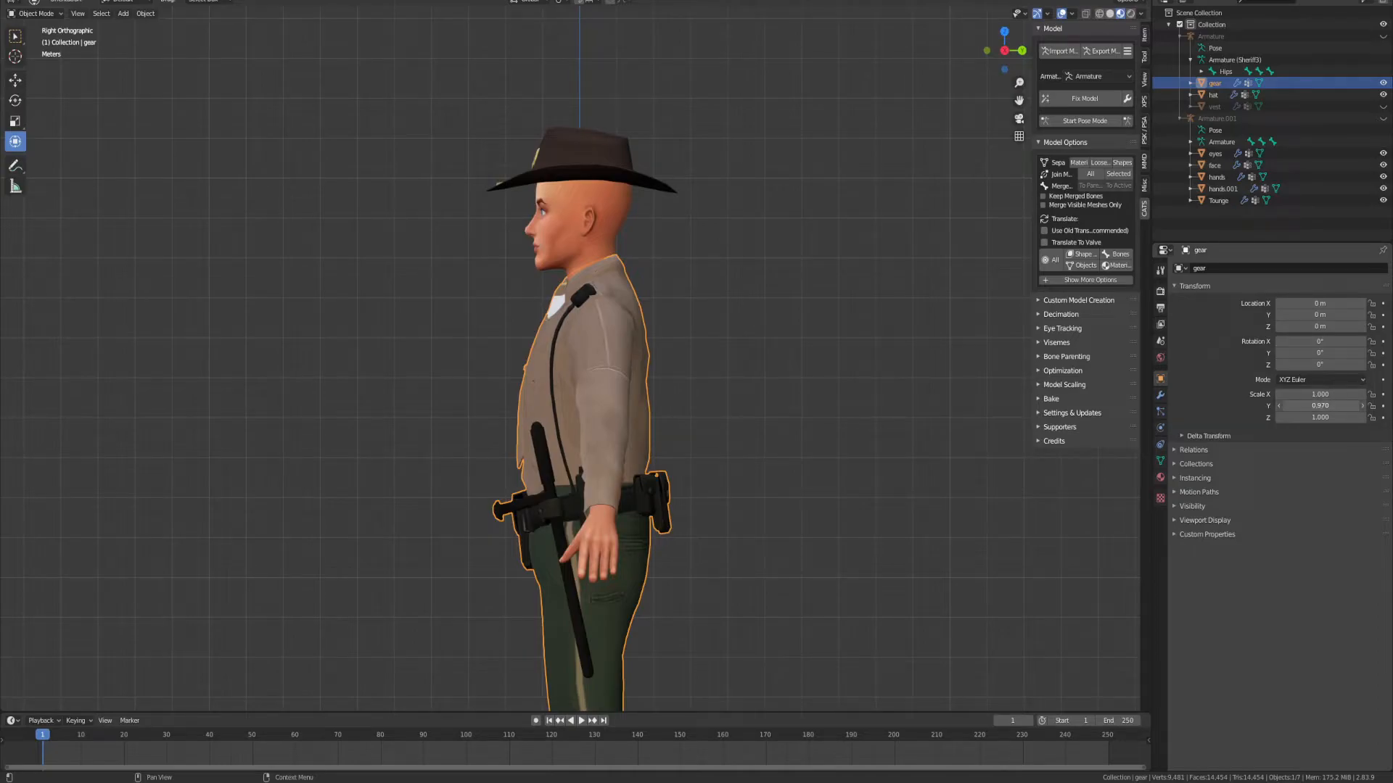
{"action": "left_click_drag", "start_coordinate": [1320, 406], "coordinate": [1291, 405]}
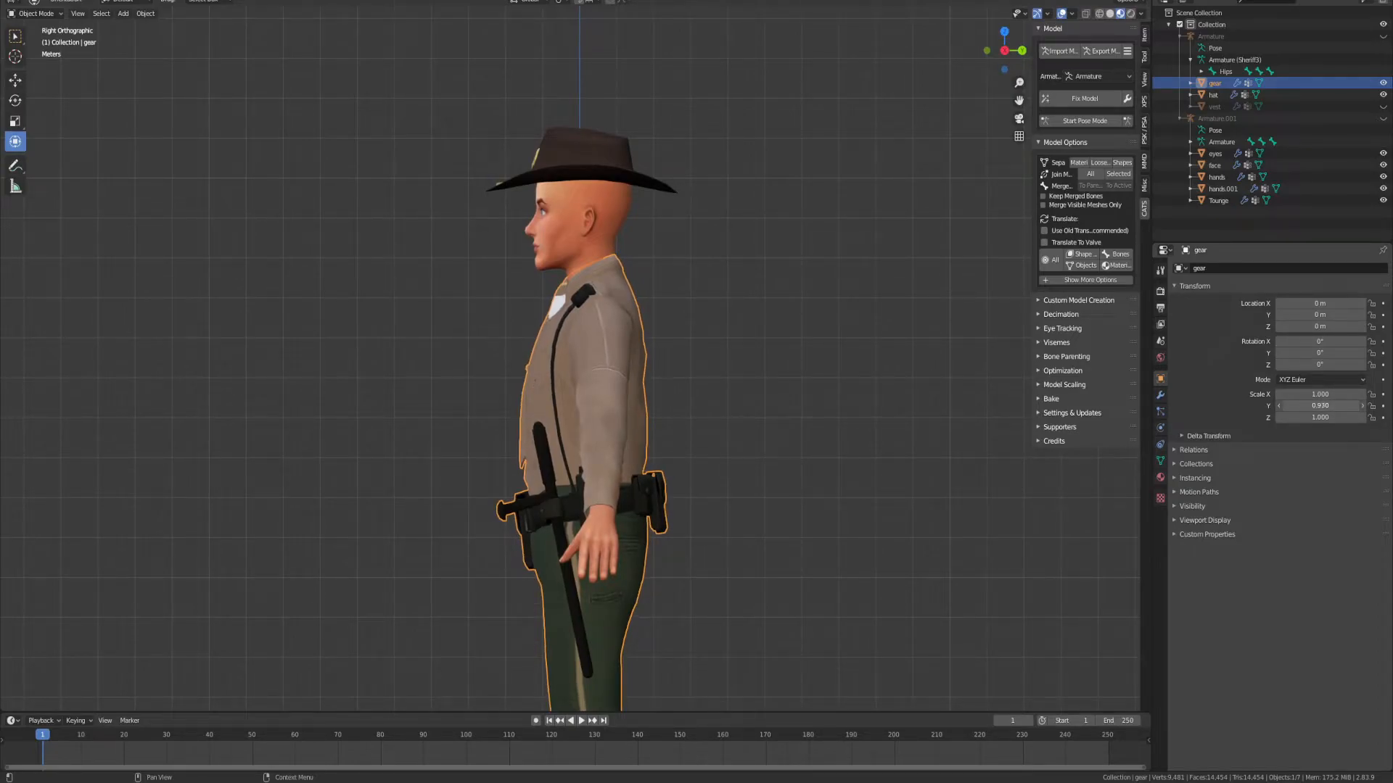
Step: Shift the joined uniform backward under the head to location Y 0.03 m
{"action": "middle_click_drag", "start_coordinate": [552, 341], "coordinate": [609, 379]}
{"action": "scroll", "coordinate": [699, 352], "scroll_direction": "up", "scroll_amount": 3}
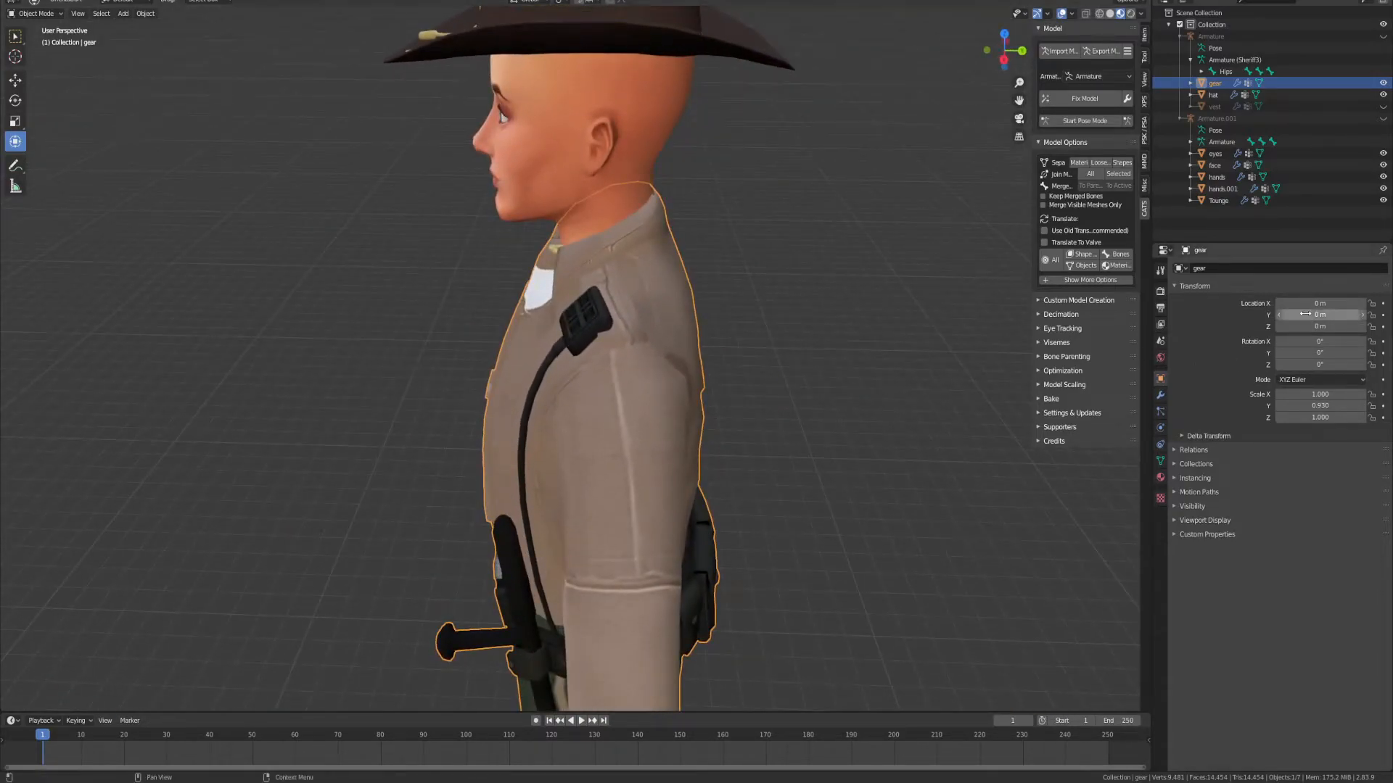
{"action": "left_click_drag", "start_coordinate": [1319, 315], "coordinate": [1342, 315]}
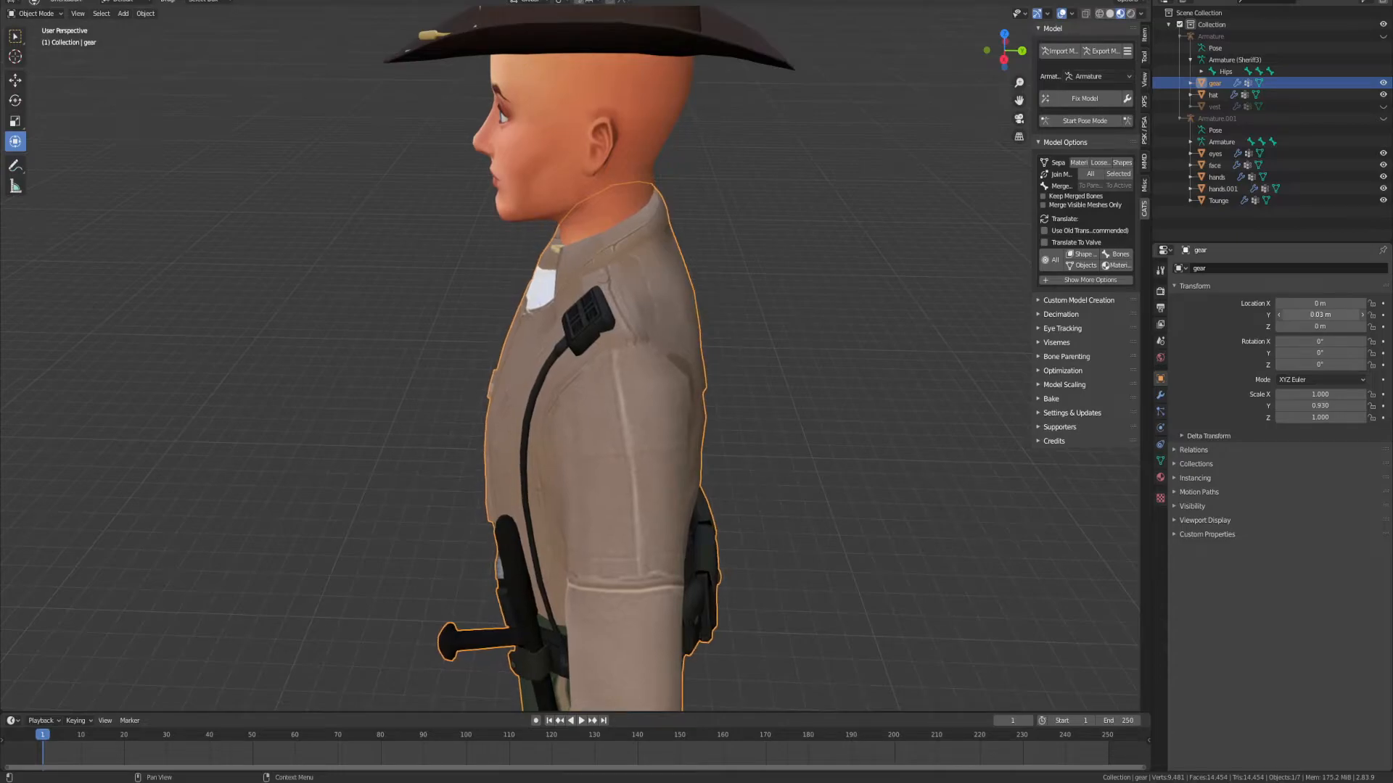
{"action": "middle_click_drag", "start_coordinate": [622, 326], "coordinate": [748, 301]}
{"action": "scroll", "coordinate": [748, 302], "scroll_direction": "down", "scroll_amount": 3}
Step: Refine the joined uniform's depth to scale Y 0.94, comparing it with the head in side and front views
{"action": "left_click", "coordinate": [1016, 49]}
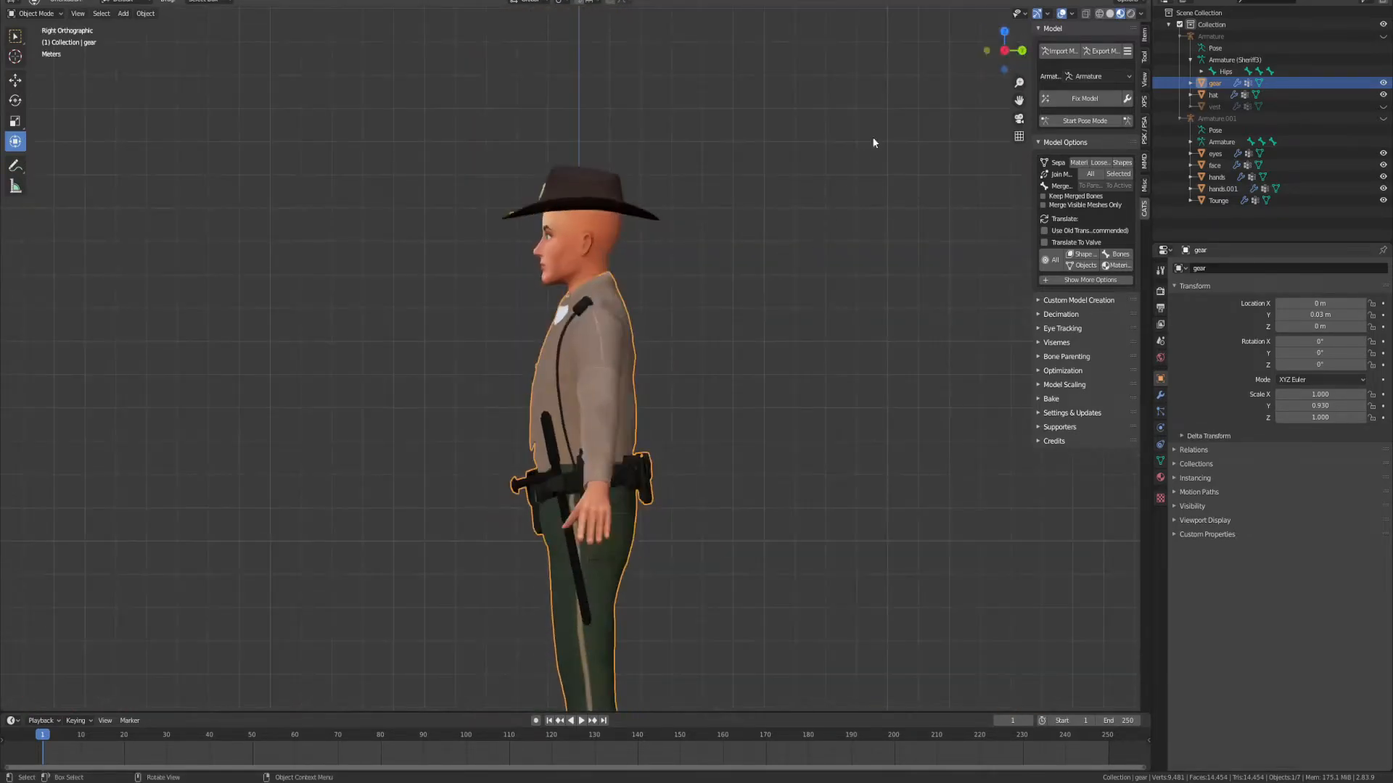
{"action": "scroll", "coordinate": [990, 46], "scroll_direction": "down", "scroll_amount": 2}
{"action": "left_click", "coordinate": [989, 49]}
{"action": "scroll", "coordinate": [754, 246], "scroll_direction": "up", "scroll_amount": 4}
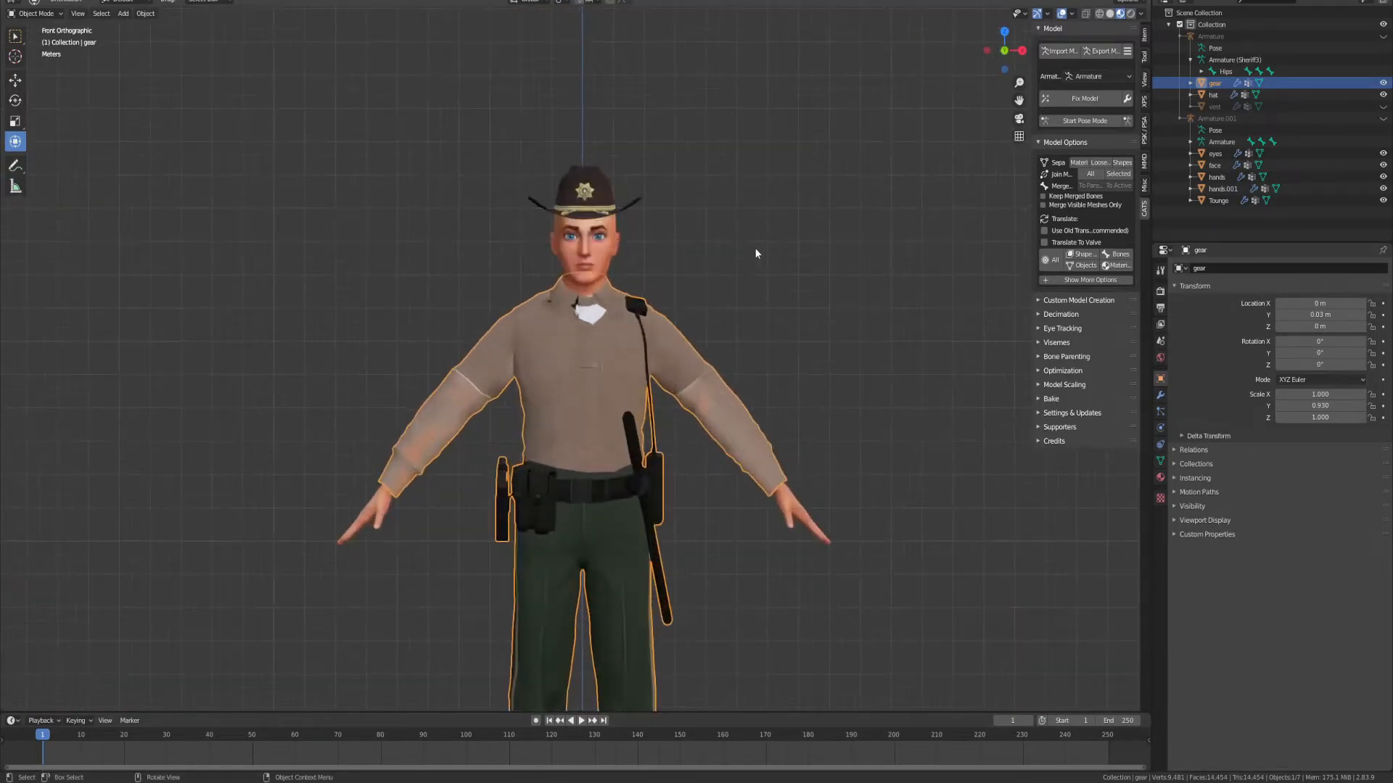
{"action": "scroll", "coordinate": [747, 251], "scroll_direction": "up", "scroll_amount": 2}
{"action": "scroll", "coordinate": [800, 276], "scroll_direction": "down", "scroll_amount": 2}
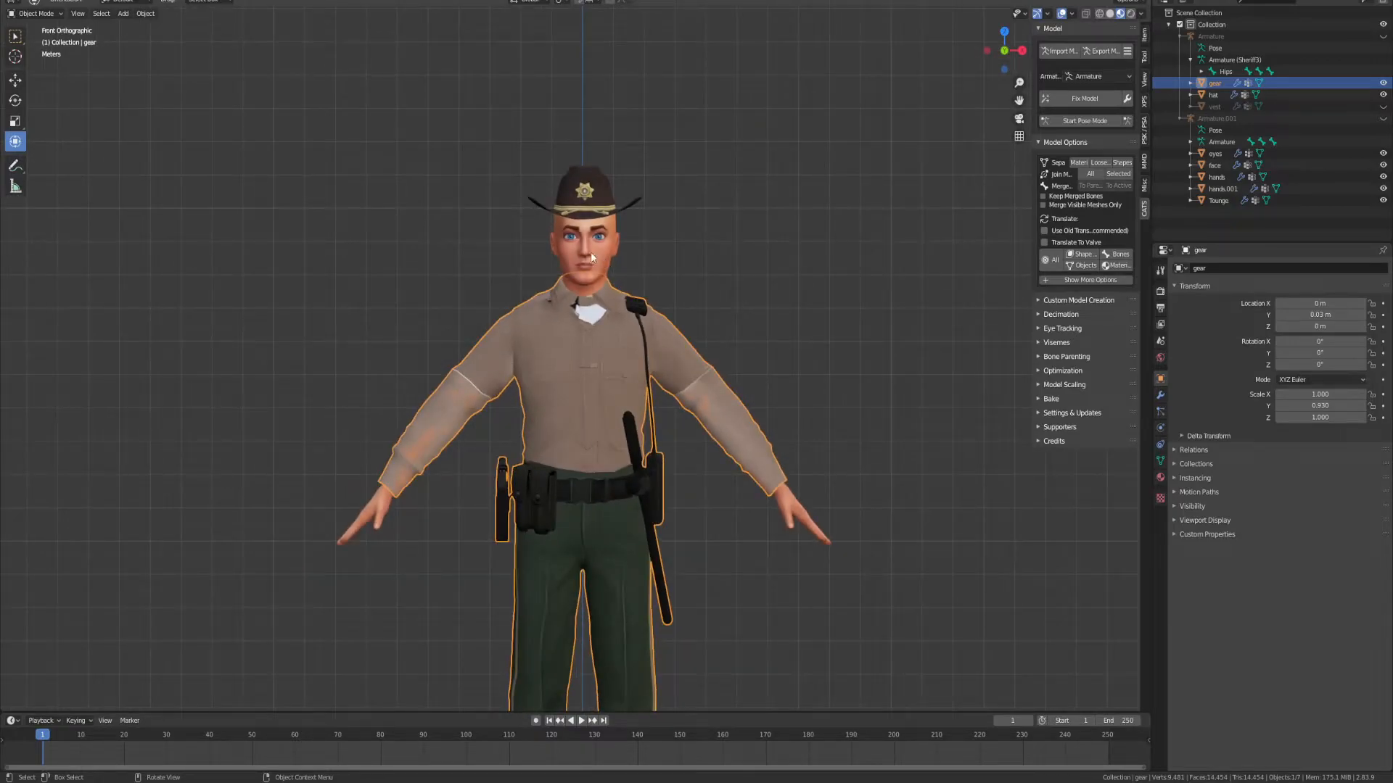
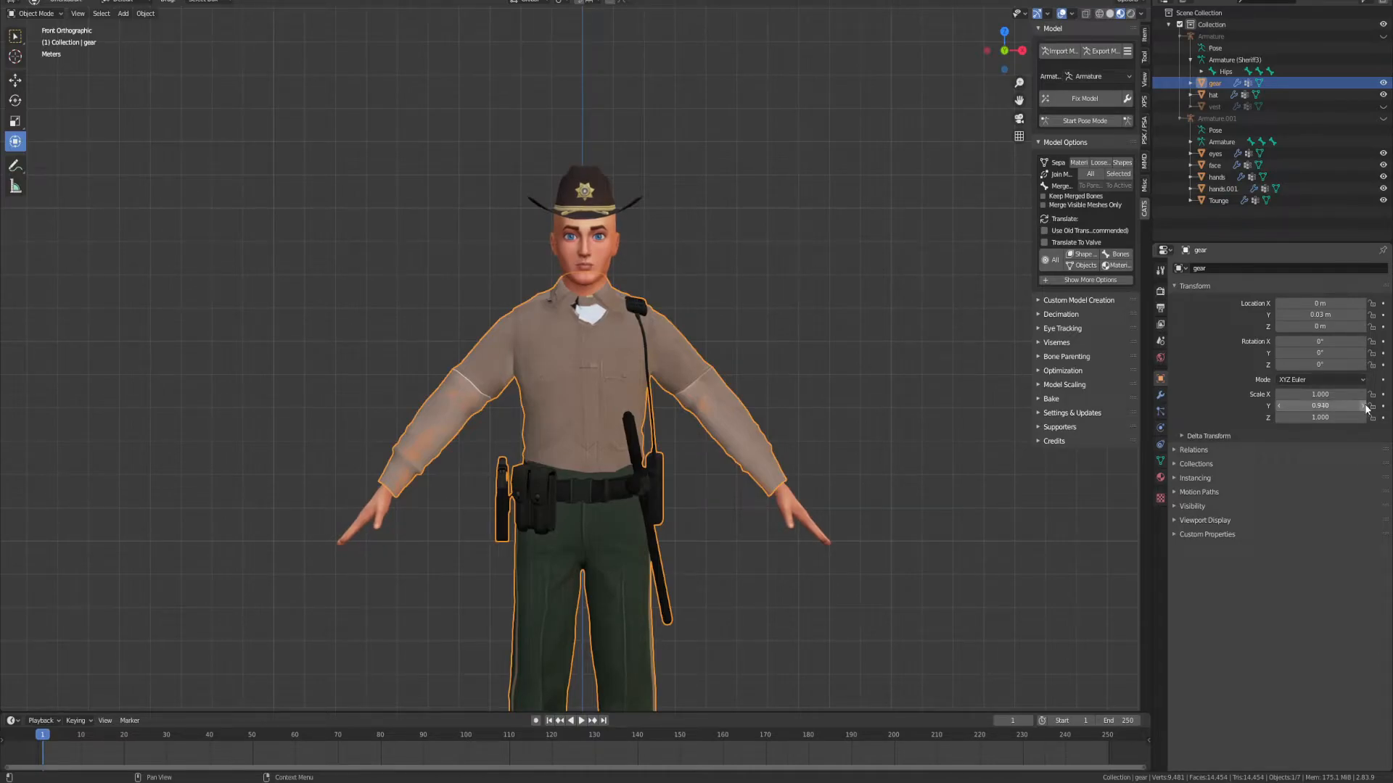
{"action": "left_click", "coordinate": [1366, 409]}
{"action": "left_click", "coordinate": [1022, 51]}
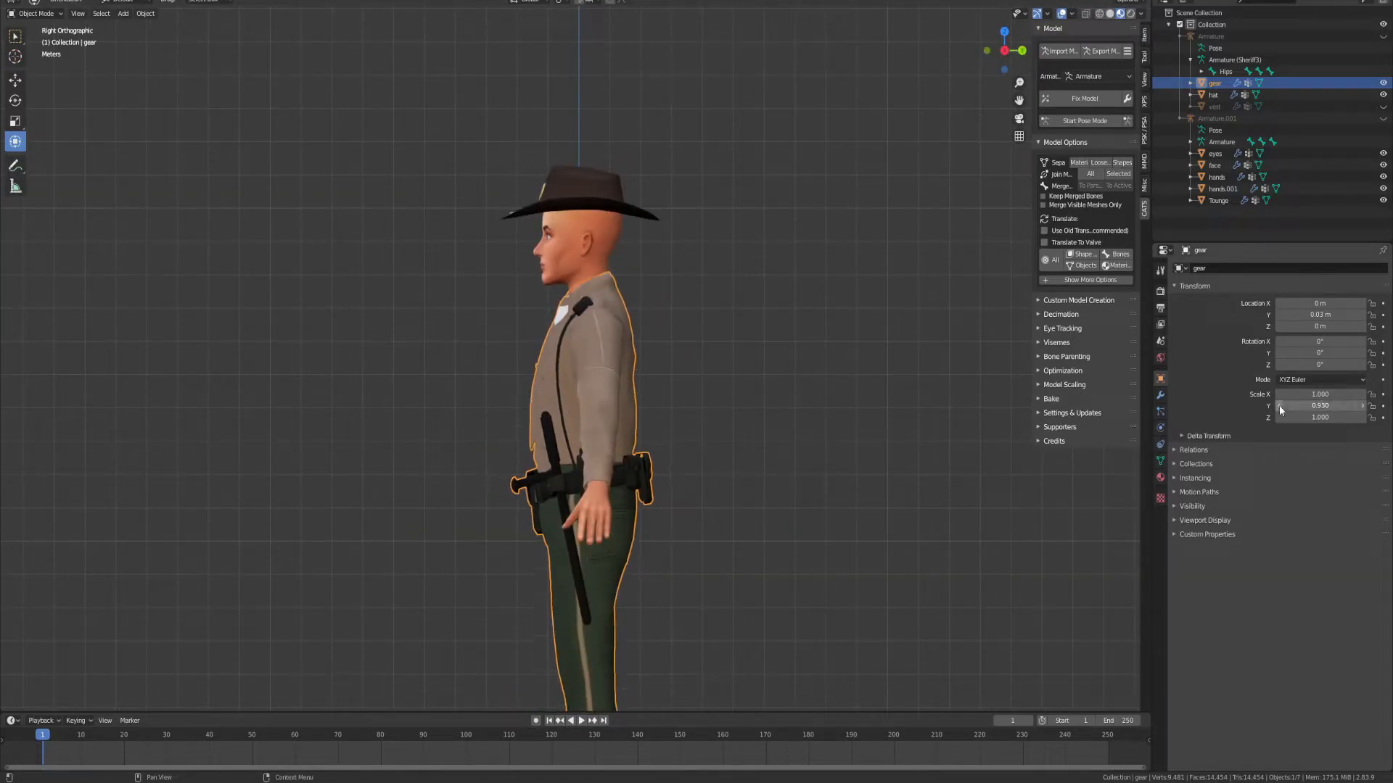
{"action": "left_click", "coordinate": [1366, 408]}
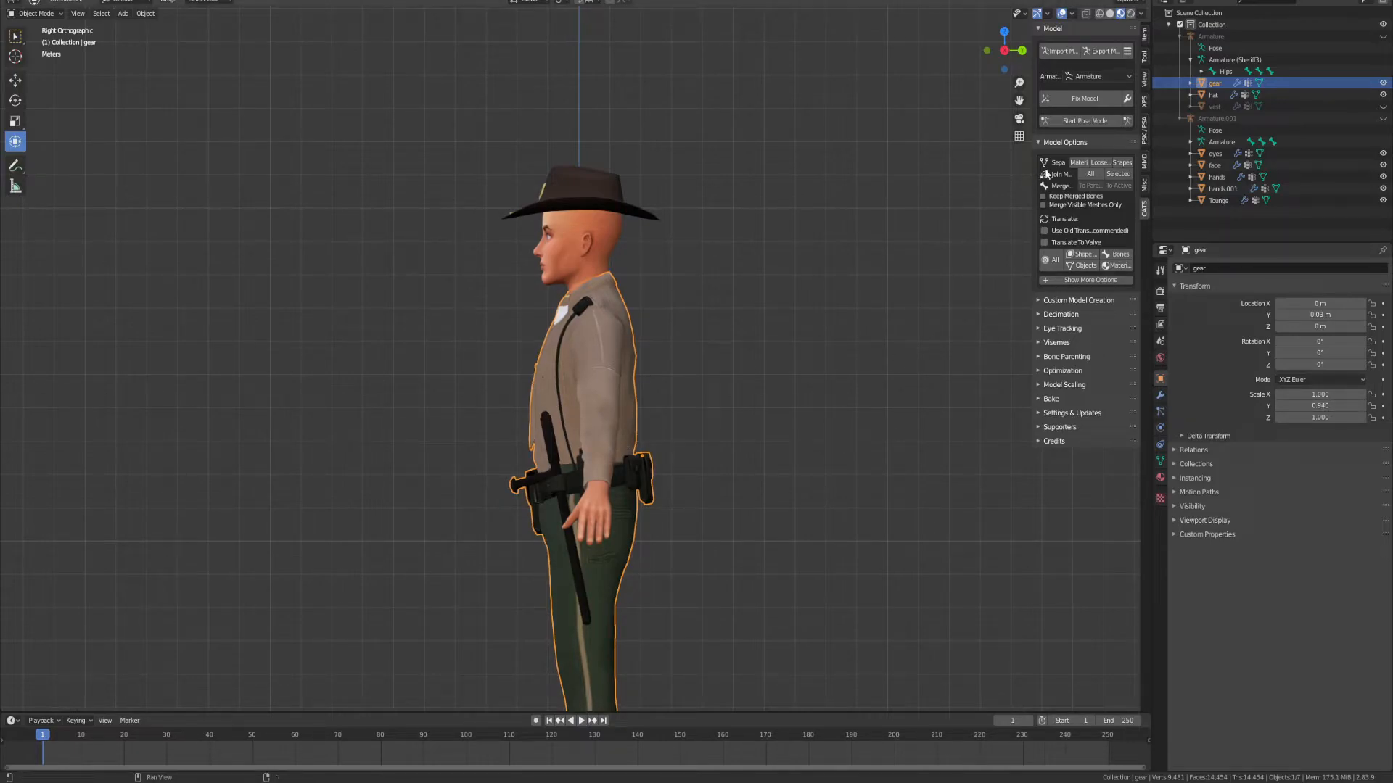
Step: Separate the joined uniform by materials and hide the resulting belt and gear mesh
{"action": "left_click", "coordinate": [1079, 162]}
{"action": "left_click", "coordinate": [631, 431]}
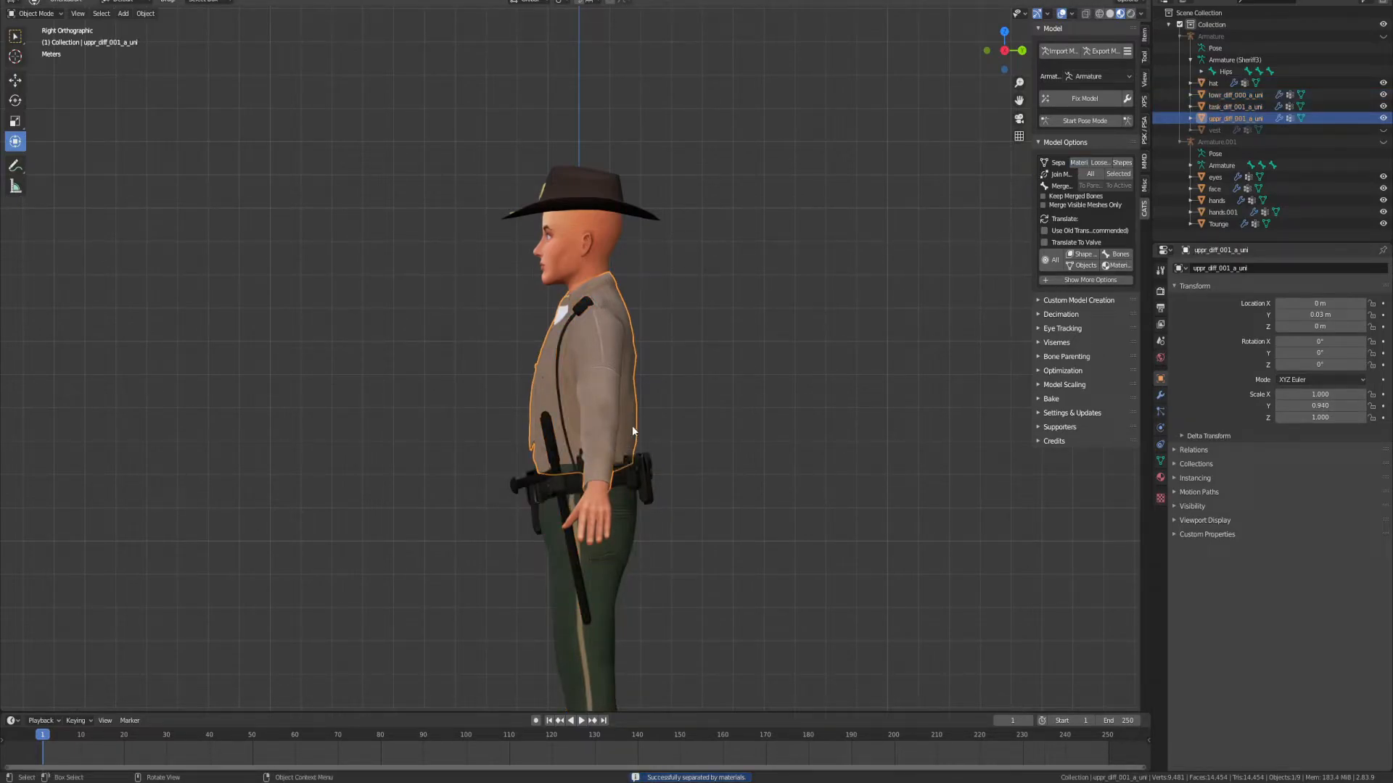
{"action": "left_click", "coordinate": [641, 472]}
{"action": "left_click", "coordinate": [1383, 106]}
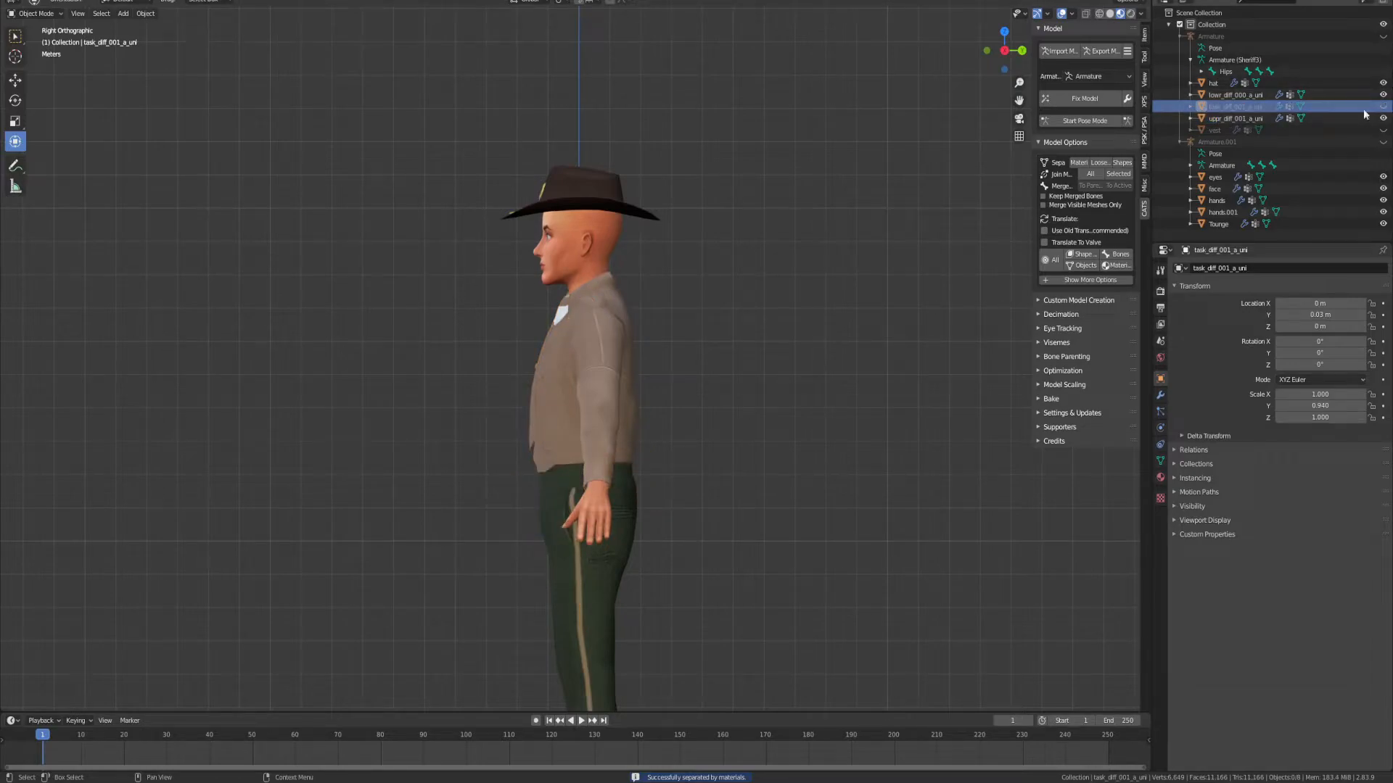
Step: Slim the separated shirt front to back by setting its scale Y to 0.92
{"action": "left_click", "coordinate": [607, 432]}
{"action": "left_click", "coordinate": [1279, 407]}
{"action": "left_click", "coordinate": [1278, 407]}
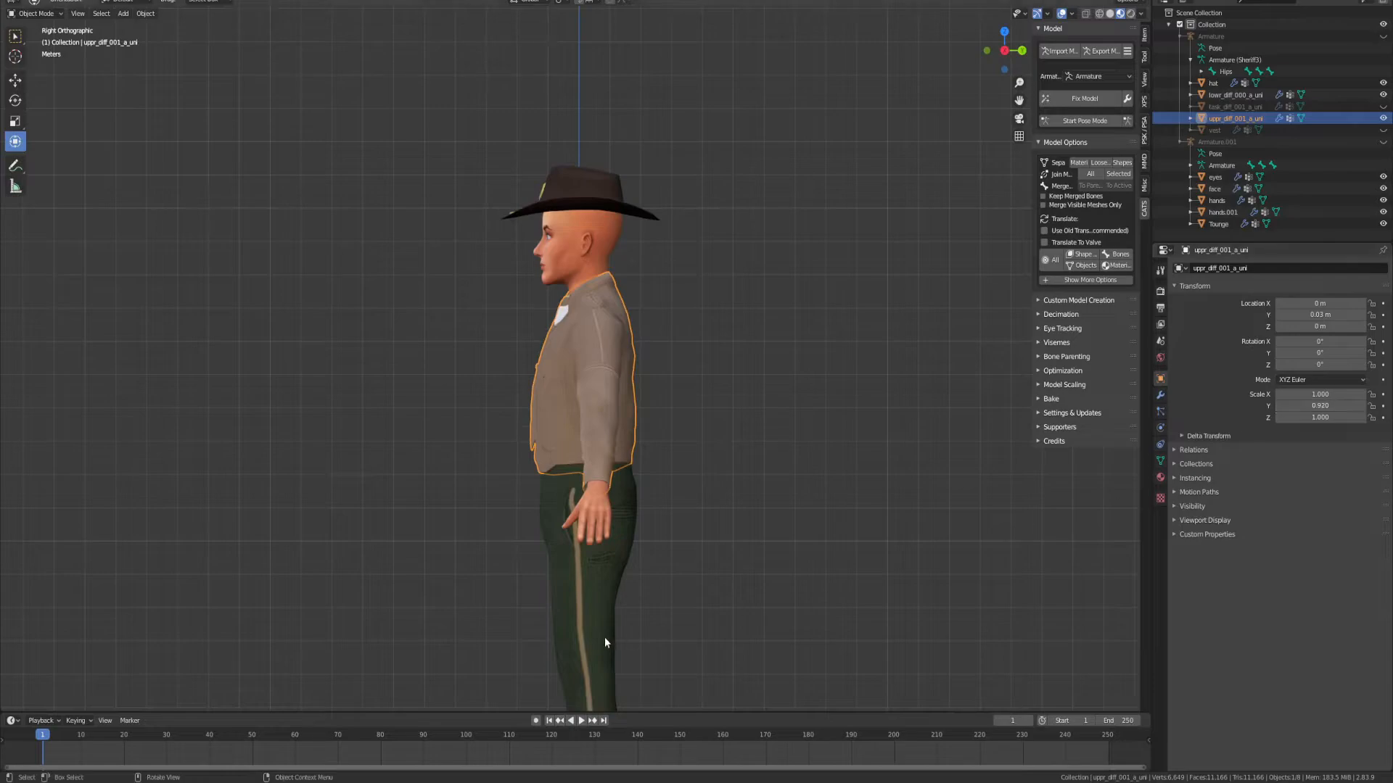
Step: Try shifting the shirt to a Y location of 0.09 m and check its fit around the neck and waist
{"action": "scroll", "coordinate": [603, 637], "scroll_direction": "up", "scroll_amount": 5}
{"action": "middle_click_drag", "start_coordinate": [602, 638], "coordinate": [580, 562]}
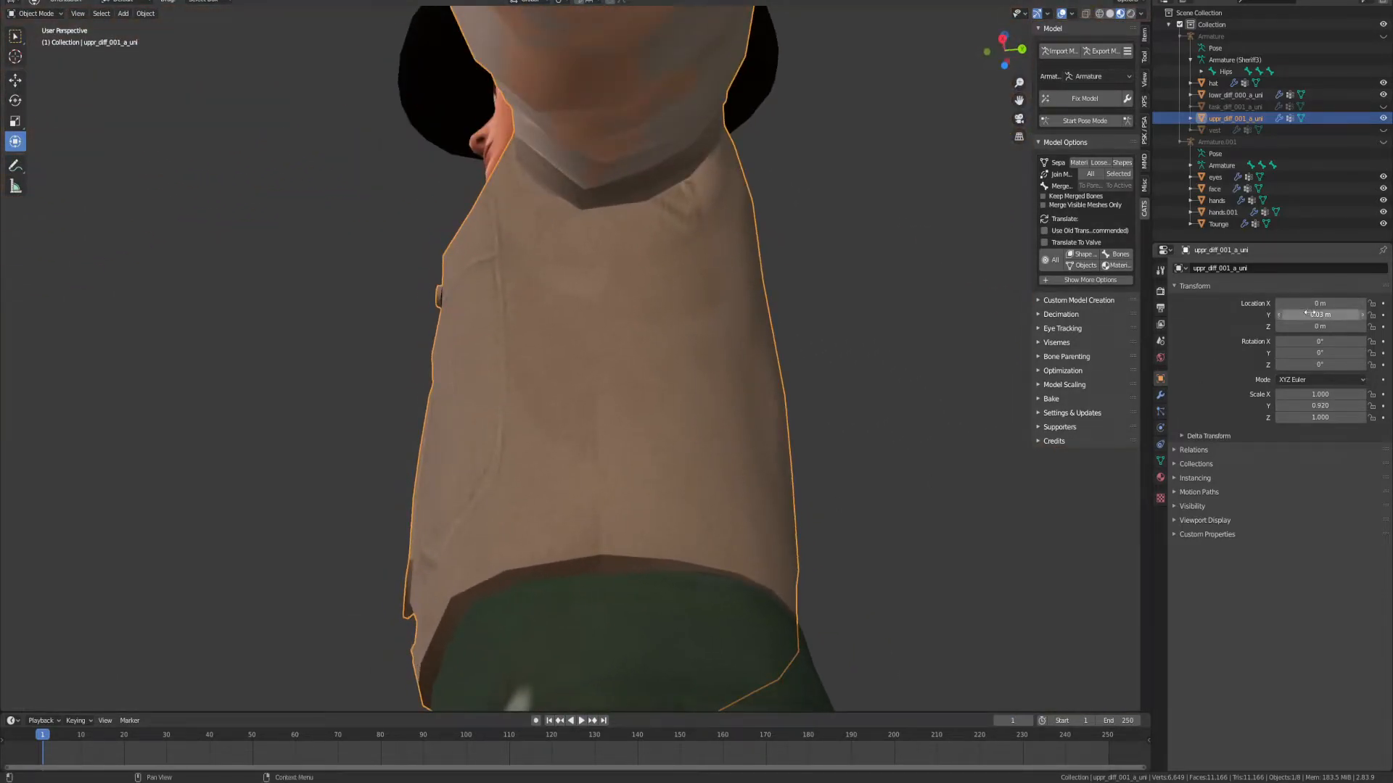
{"action": "left_click_drag", "start_coordinate": [1321, 315], "coordinate": [1347, 315]}
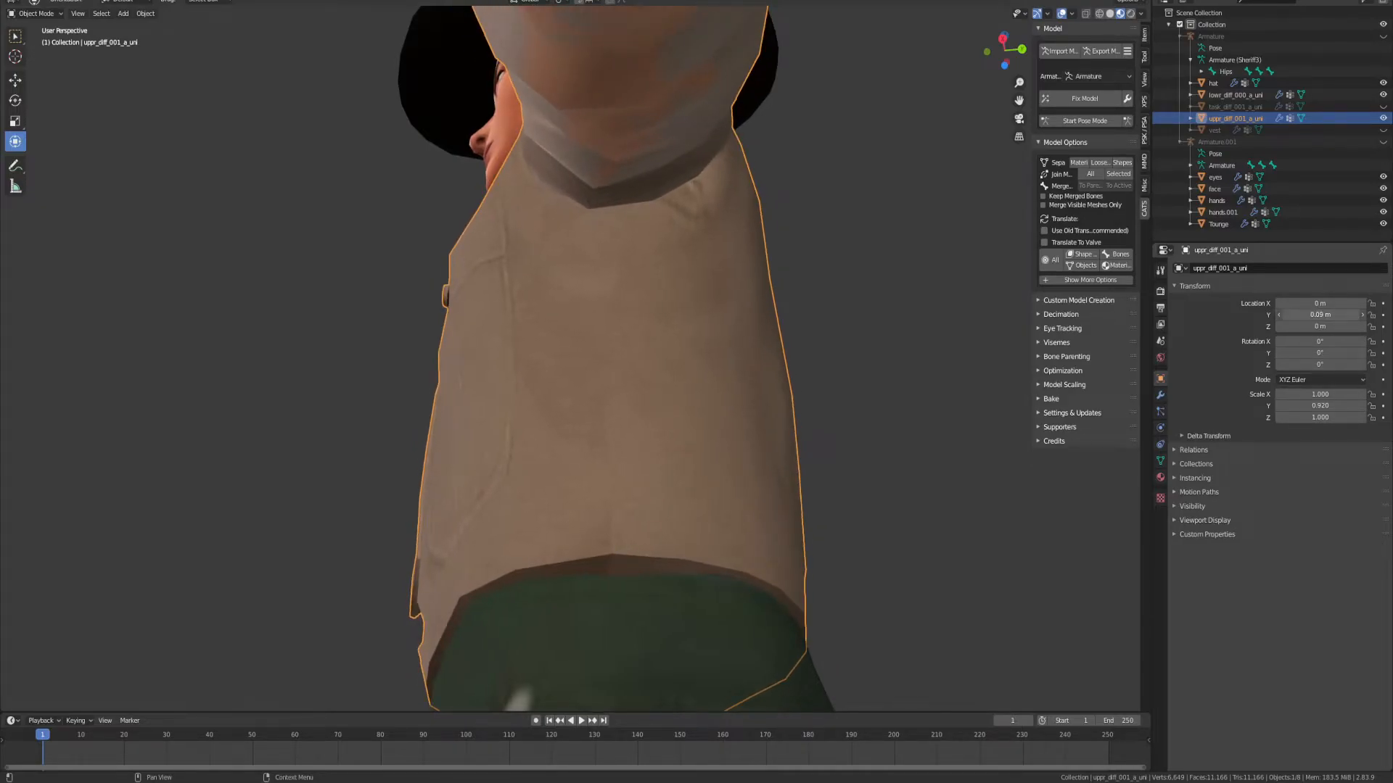
{"action": "scroll", "coordinate": [868, 364], "scroll_direction": "down", "scroll_amount": 6}
{"action": "scroll", "coordinate": [868, 364], "scroll_direction": "up", "scroll_amount": 4}
{"action": "middle_click_drag", "start_coordinate": [868, 364], "coordinate": [1161, 350]}
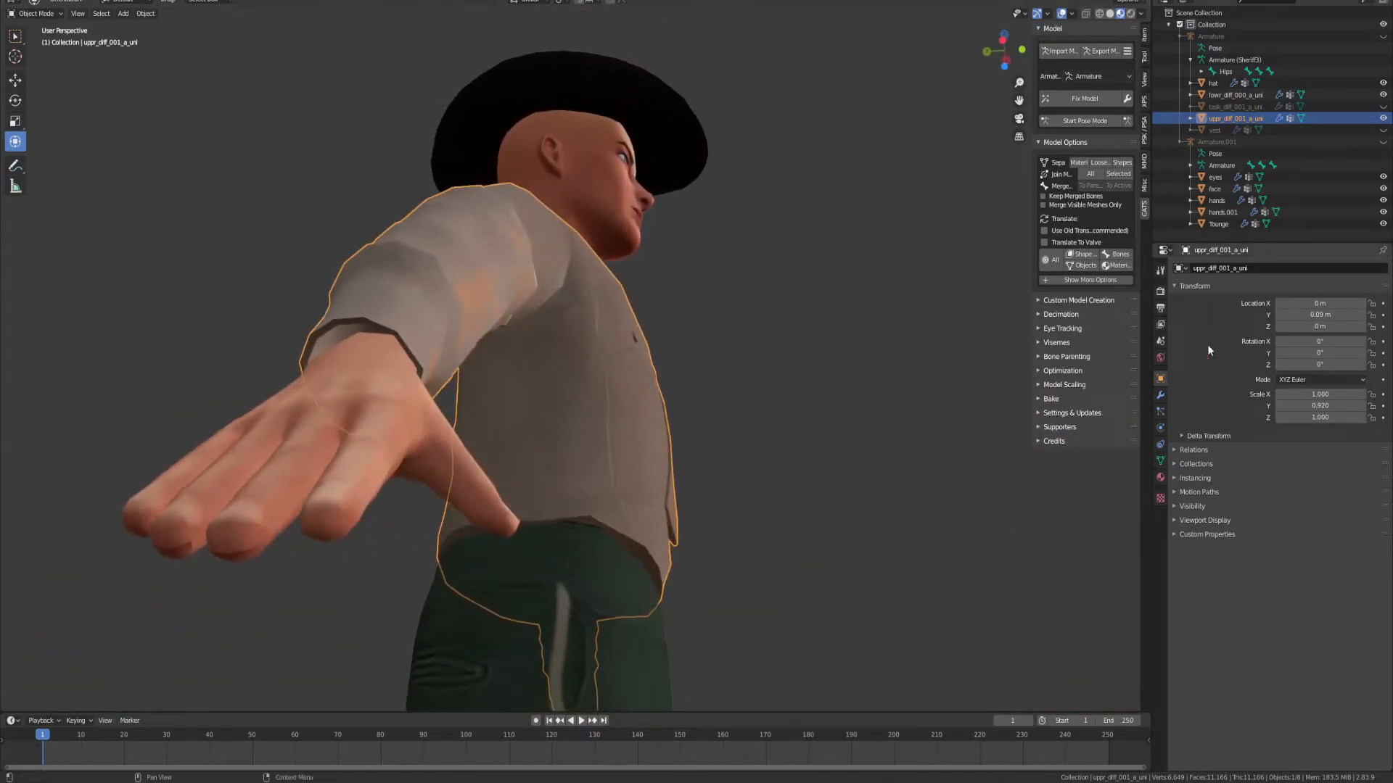
Step: Set the shirt's Y location to 0.05 m, check it in side view, and save the file
{"action": "left_click_drag", "start_coordinate": [1320, 314], "coordinate": [1298, 314]}
{"action": "middle_click_drag", "start_coordinate": [978, 340], "coordinate": [729, 346]}
{"action": "scroll", "coordinate": [747, 346], "scroll_direction": "down", "scroll_amount": 4}
{"action": "scroll", "coordinate": [746, 349], "scroll_direction": "up", "scroll_amount": 2}
{"action": "left_click", "coordinate": [1019, 48]}
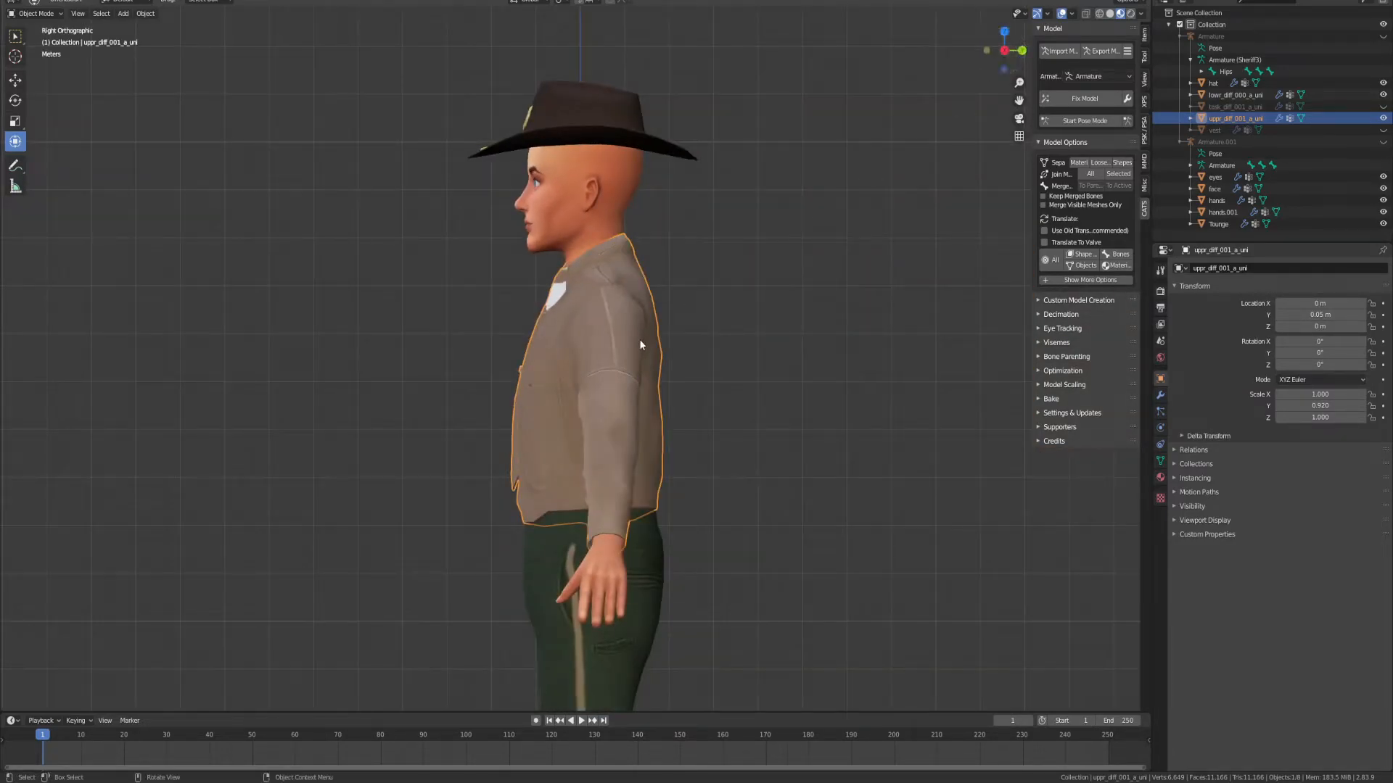
{"action": "scroll", "coordinate": [640, 342], "scroll_direction": "down", "scroll_amount": 6}
{"action": "scroll", "coordinate": [673, 381], "scroll_direction": "up", "scroll_amount": 4}
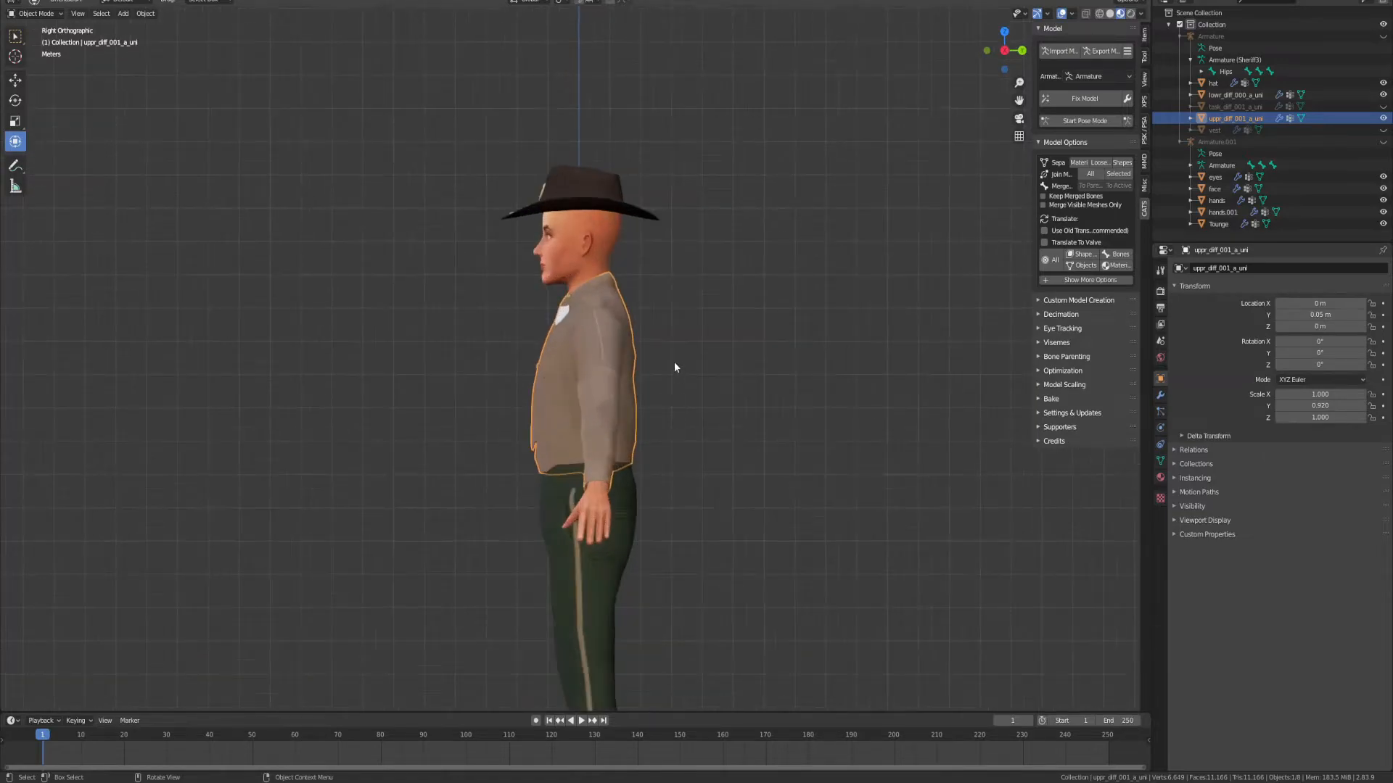
{"action": "key", "text": "ctrl+s"}
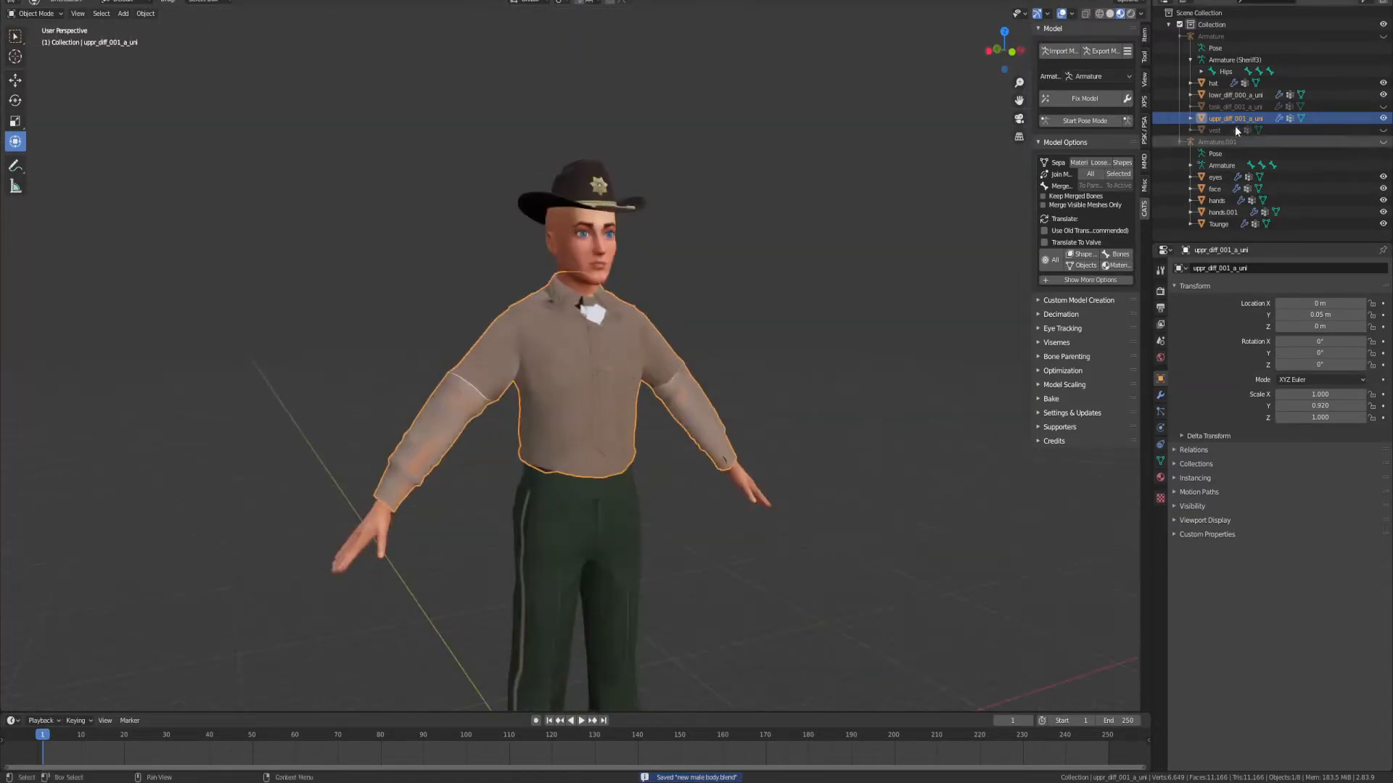
Step: Show the duty belt with the shirt and trousers hidden, and separate the belt mesh by loose parts
{"action": "left_click", "coordinate": [1383, 118]}
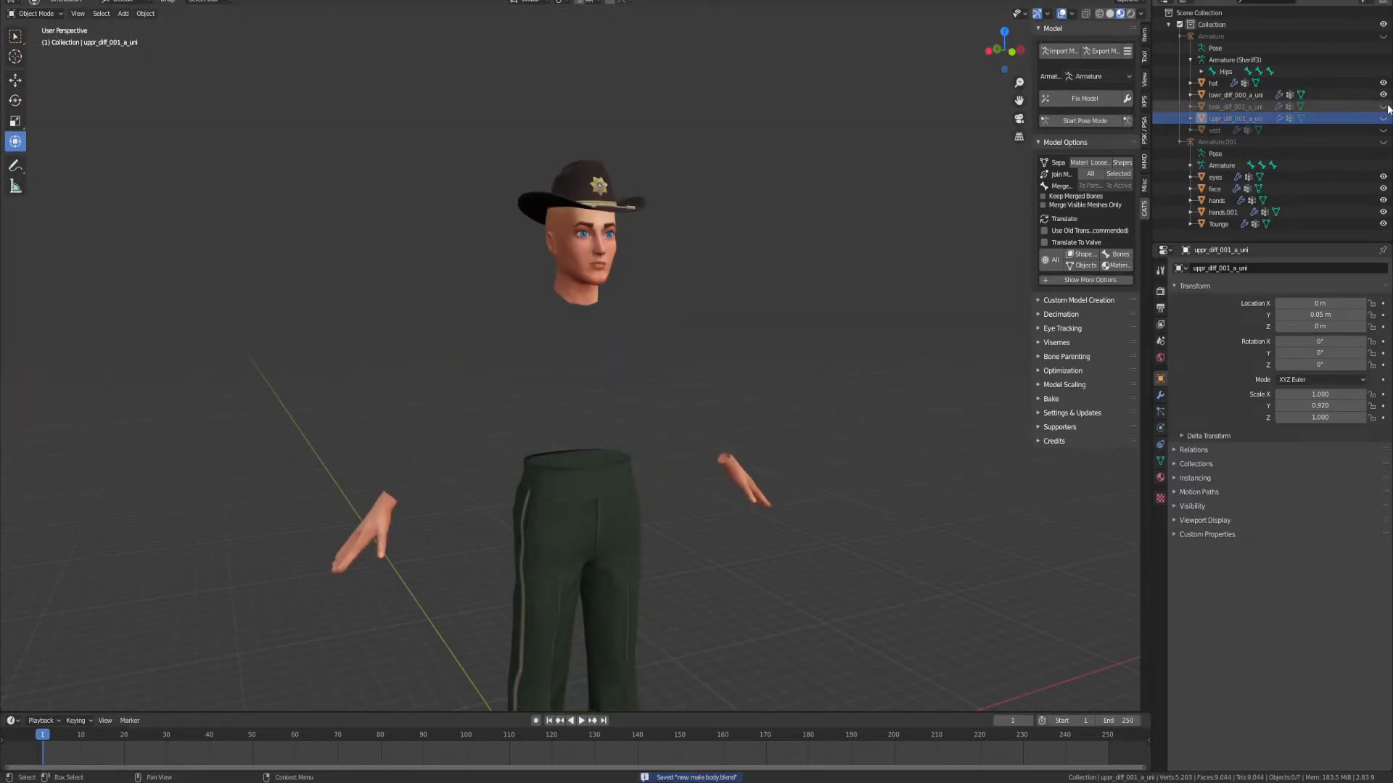
{"action": "left_click", "coordinate": [1384, 106]}
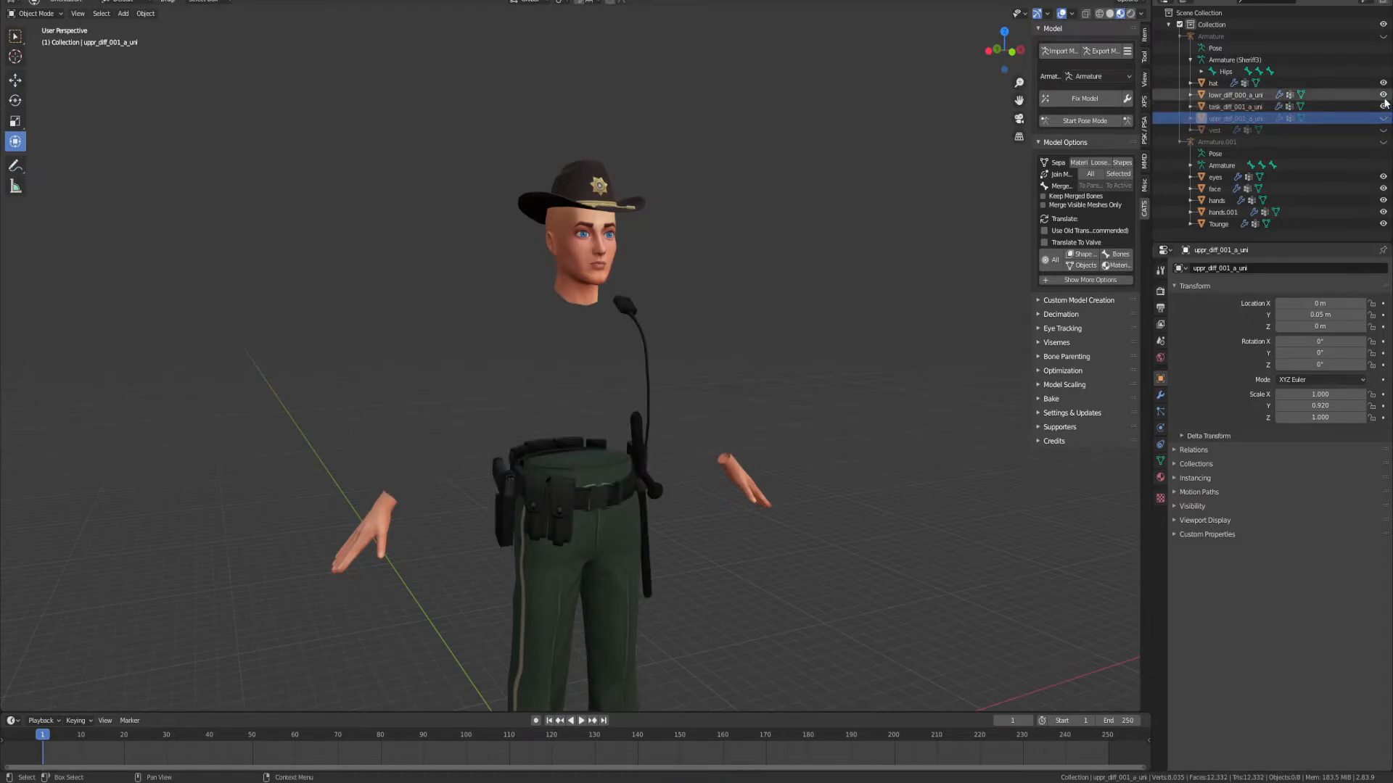
{"action": "left_click", "coordinate": [1384, 94]}
{"action": "scroll", "coordinate": [633, 530], "scroll_direction": "up", "scroll_amount": 2}
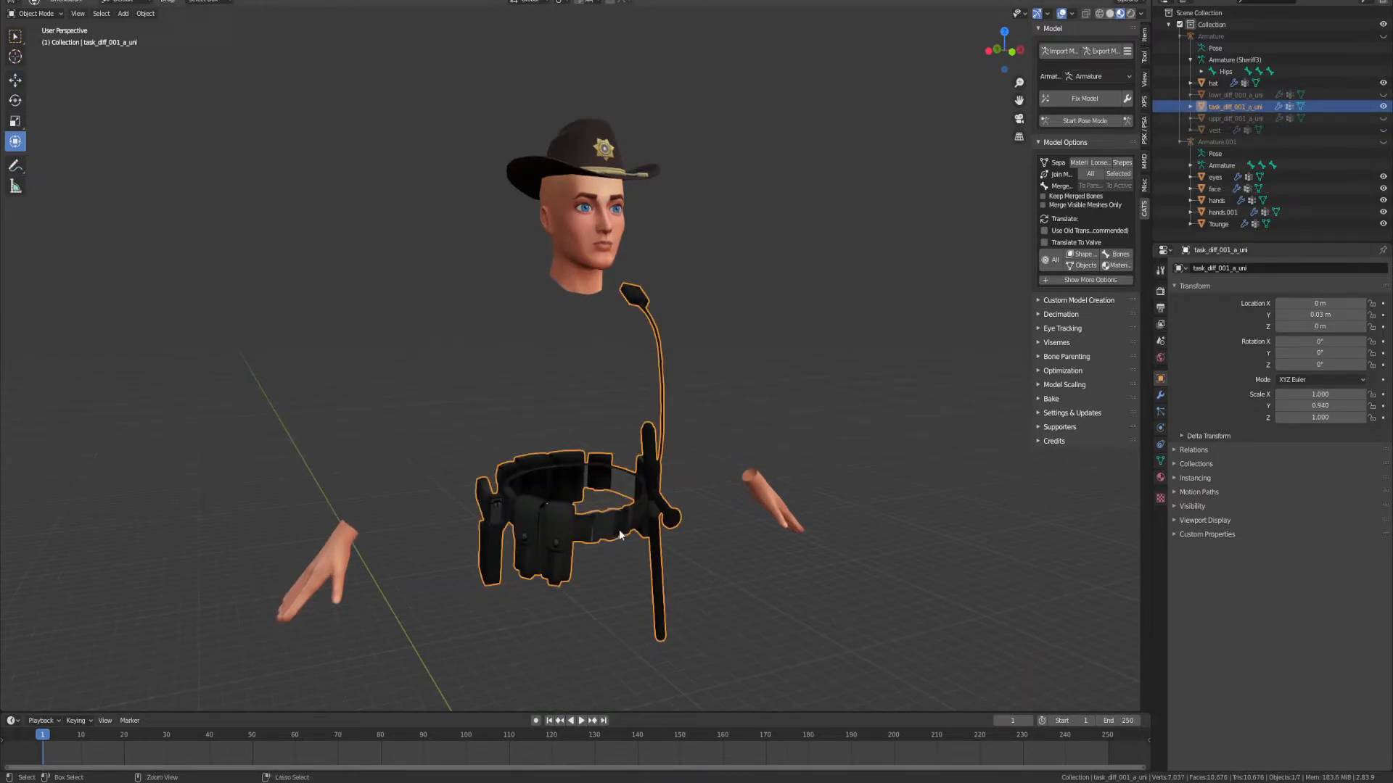
{"action": "left_click", "coordinate": [1096, 164]}
Step: Delete the first loose pieces of the pistol grip protruding from the belt holster
{"action": "scroll", "coordinate": [486, 416], "scroll_direction": "up", "scroll_amount": 4}
{"action": "middle_click_drag", "start_coordinate": [622, 575], "coordinate": [591, 447], "text": "shift"}
{"action": "left_click", "coordinate": [641, 351]}
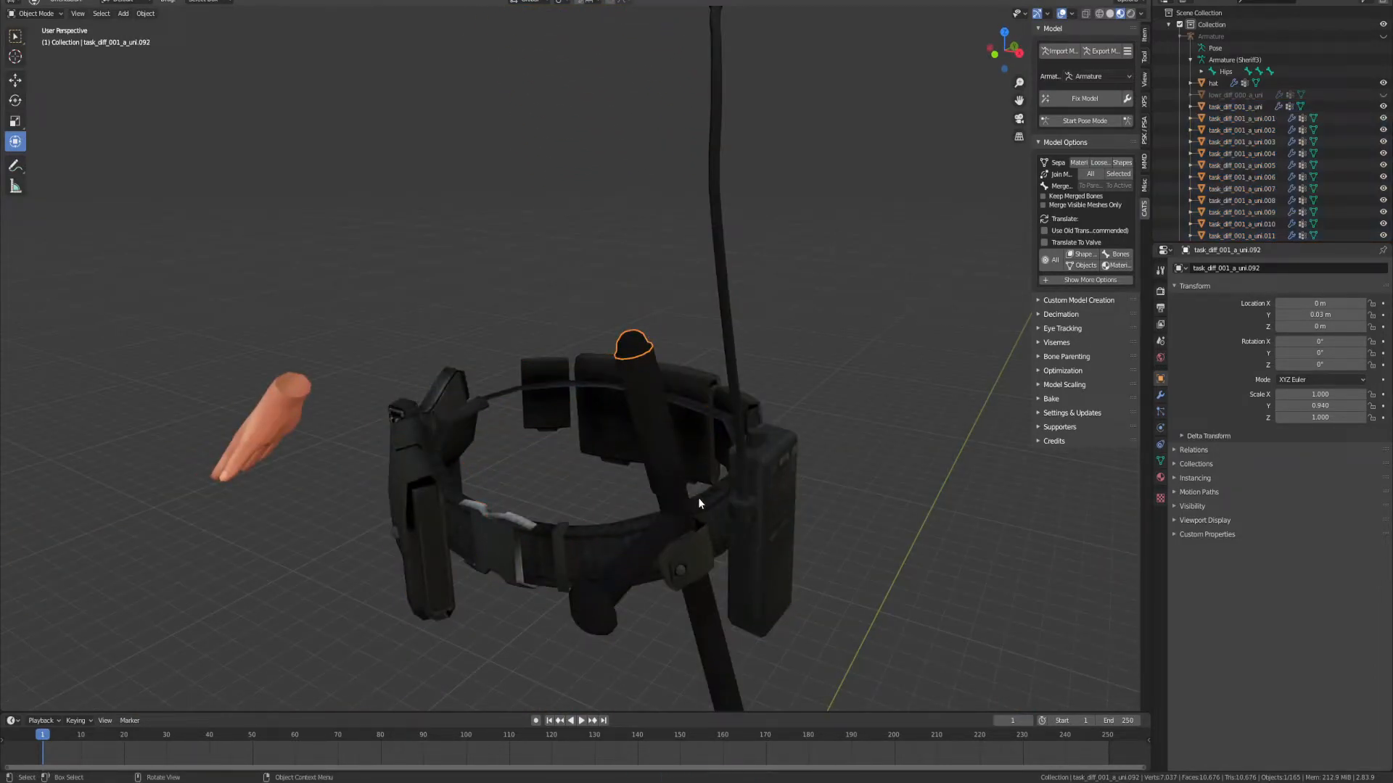
{"action": "middle_click_drag", "start_coordinate": [681, 508], "coordinate": [522, 429], "text": "shift"}
{"action": "left_click", "coordinate": [401, 469]}
{"action": "middle_click_drag", "start_coordinate": [401, 464], "coordinate": [350, 377]}
{"action": "key", "text": "Delete"}
{"action": "left_click", "coordinate": [305, 370]}
{"action": "key", "text": "Delete"}
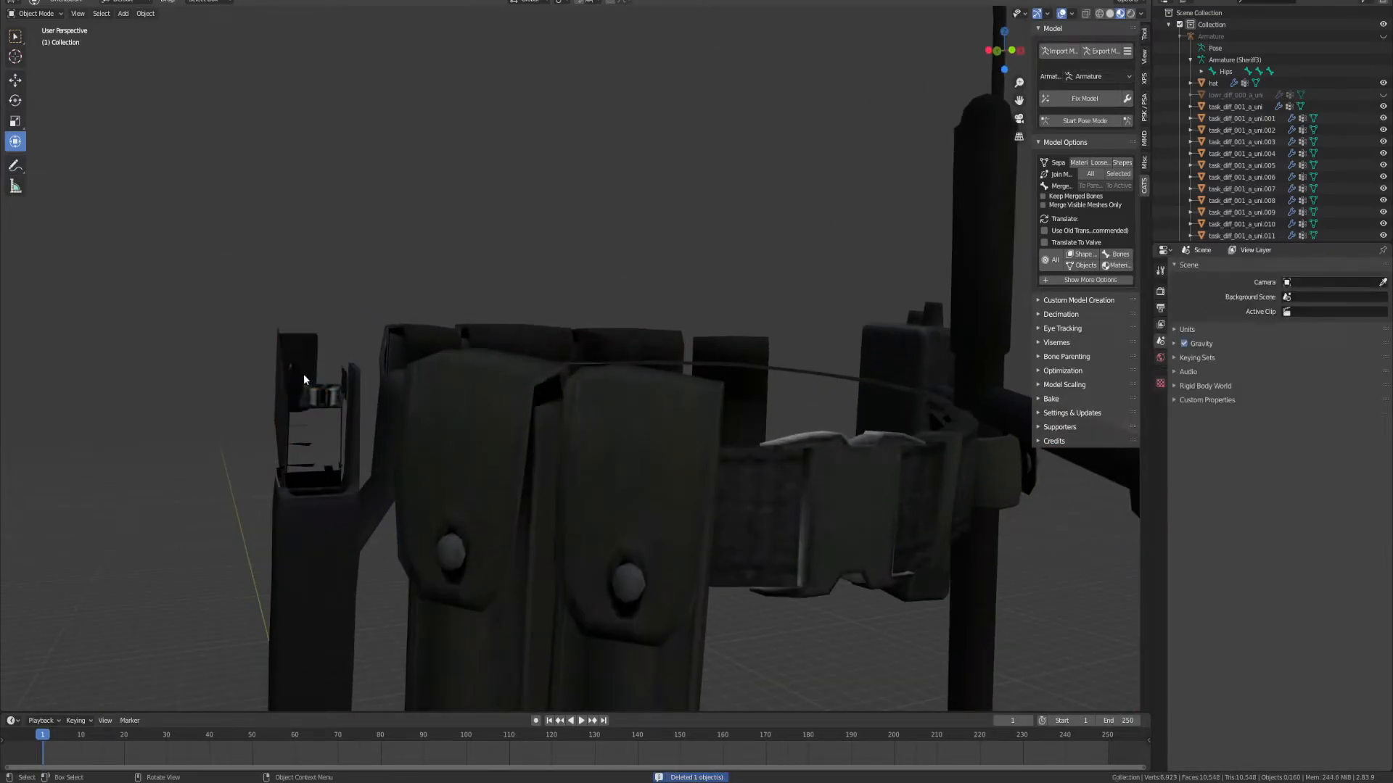
Step: Try deleting the remaining loose pistol pieces above the holster one by one
{"action": "left_click", "coordinate": [304, 373]}
{"action": "key", "text": "Delete"}
{"action": "left_click", "coordinate": [308, 399]}
{"action": "key", "text": "Delete"}
{"action": "left_click", "coordinate": [347, 403]}
{"action": "key", "text": "Delete"}
{"action": "left_click", "coordinate": [349, 403]}
{"action": "key", "text": "Delete"}
{"action": "left_click", "coordinate": [349, 402]}
{"action": "key", "text": "Delete"}
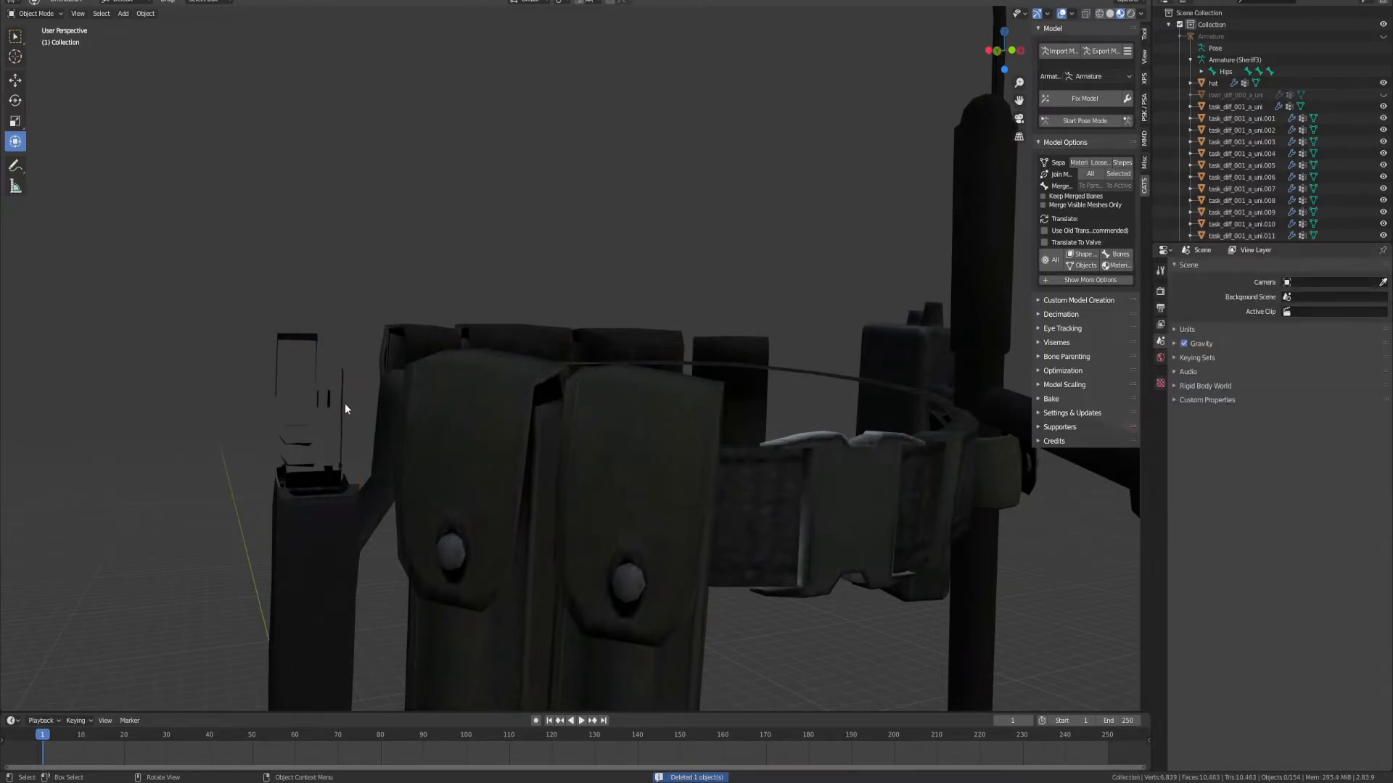
{"action": "left_click", "coordinate": [324, 390]}
{"action": "key", "text": "Delete"}
{"action": "left_click", "coordinate": [298, 330]}
{"action": "key", "text": "Delete"}
{"action": "left_click", "coordinate": [298, 335]}
{"action": "key", "text": "Delete"}
{"action": "left_click", "coordinate": [274, 372]}
{"action": "key", "text": "Delete"}
{"action": "left_click", "coordinate": [321, 403]}
{"action": "key", "text": "Delete"}
{"action": "left_click", "coordinate": [330, 399]}
{"action": "key", "text": "Delete"}
{"action": "middle_click_drag", "start_coordinate": [324, 461], "coordinate": [473, 355]}
{"action": "left_click", "coordinate": [533, 414]}
{"action": "key", "text": "Delete"}
{"action": "left_click", "coordinate": [538, 438]}
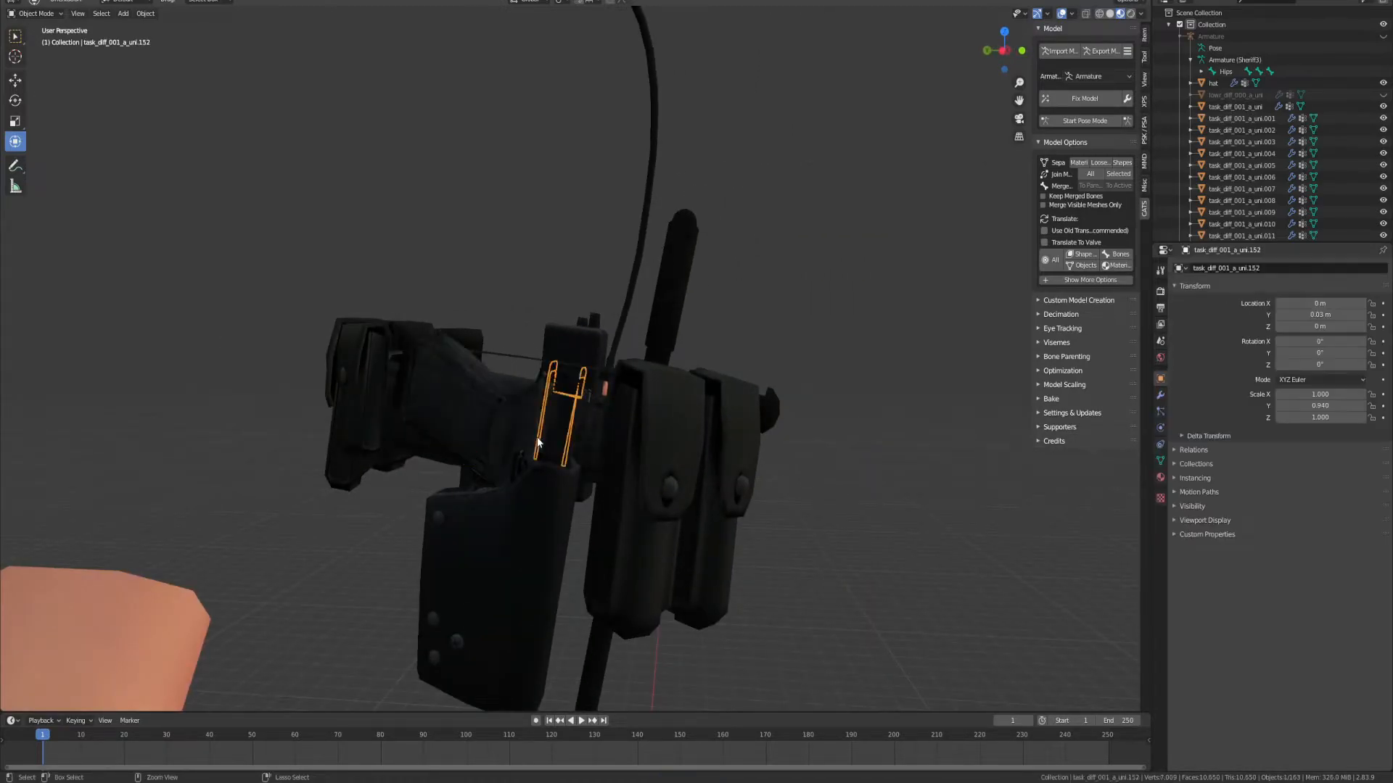
{"action": "key", "text": "Delete"}
Step: Return to an earlier state of the belt through the undo history
{"action": "middle_click_drag", "start_coordinate": [541, 463], "coordinate": [541, 408]}
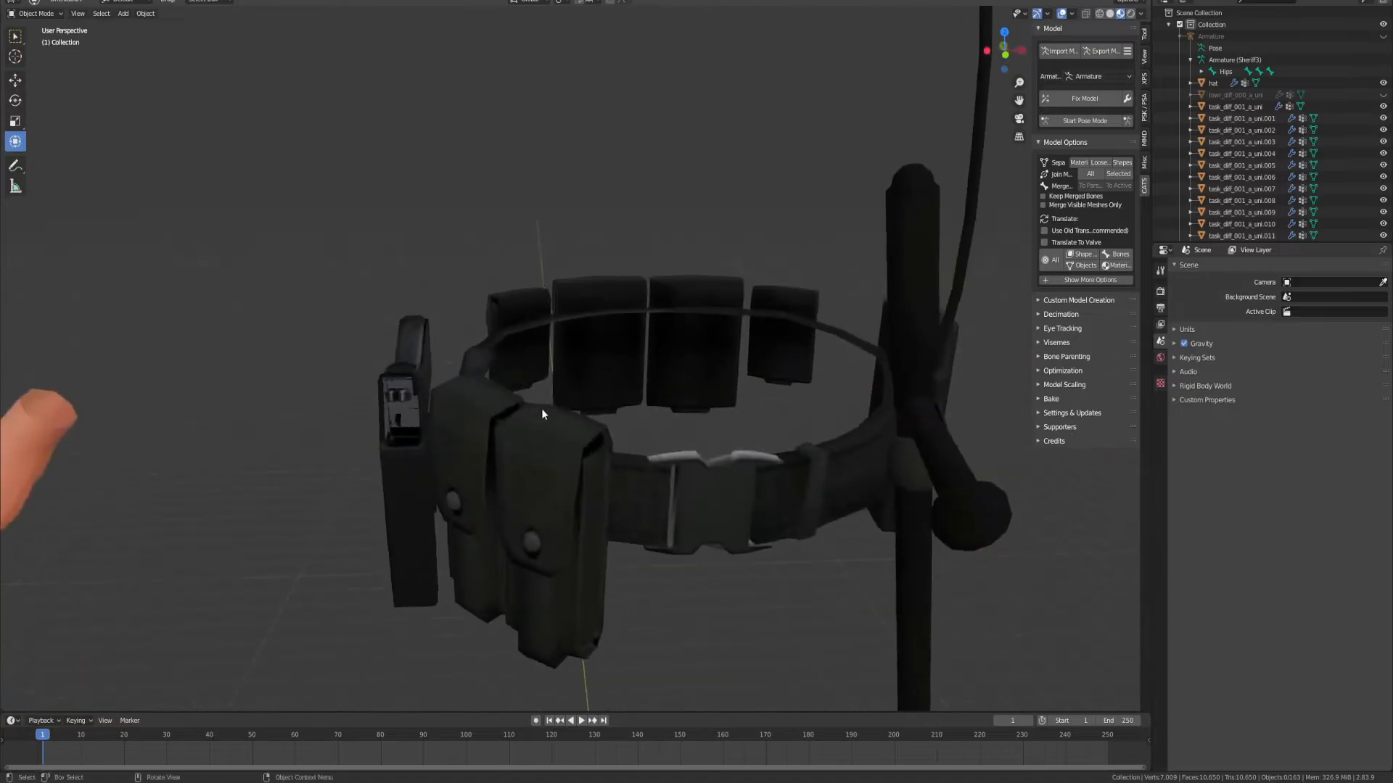
{"action": "scroll", "coordinate": [342, 372], "scroll_direction": "up", "scroll_amount": 3}
{"action": "scroll", "coordinate": [355, 365], "scroll_direction": "down", "scroll_amount": 2}
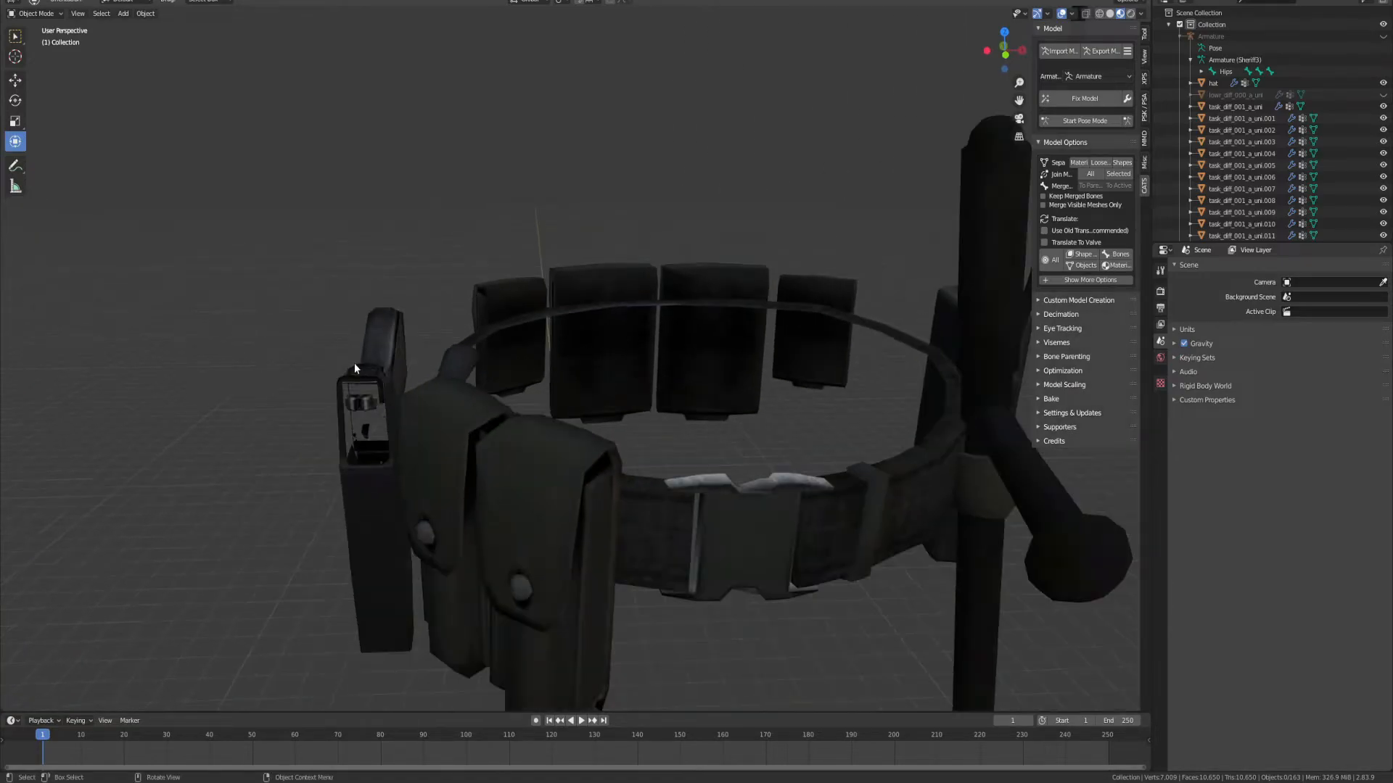
{"action": "left_click", "coordinate": [36, 2]}
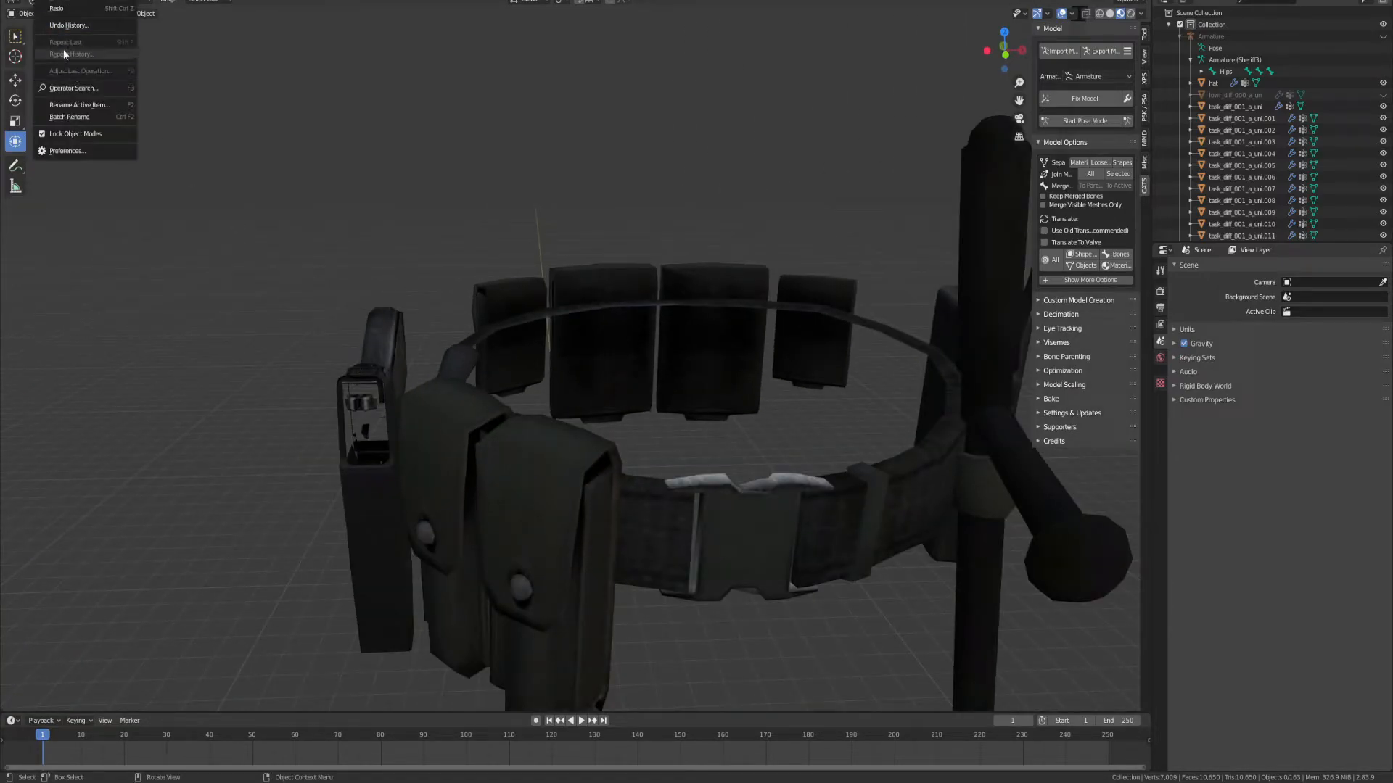
{"action": "left_click", "coordinate": [63, 26]}
{"action": "left_click", "coordinate": [94, 151]}
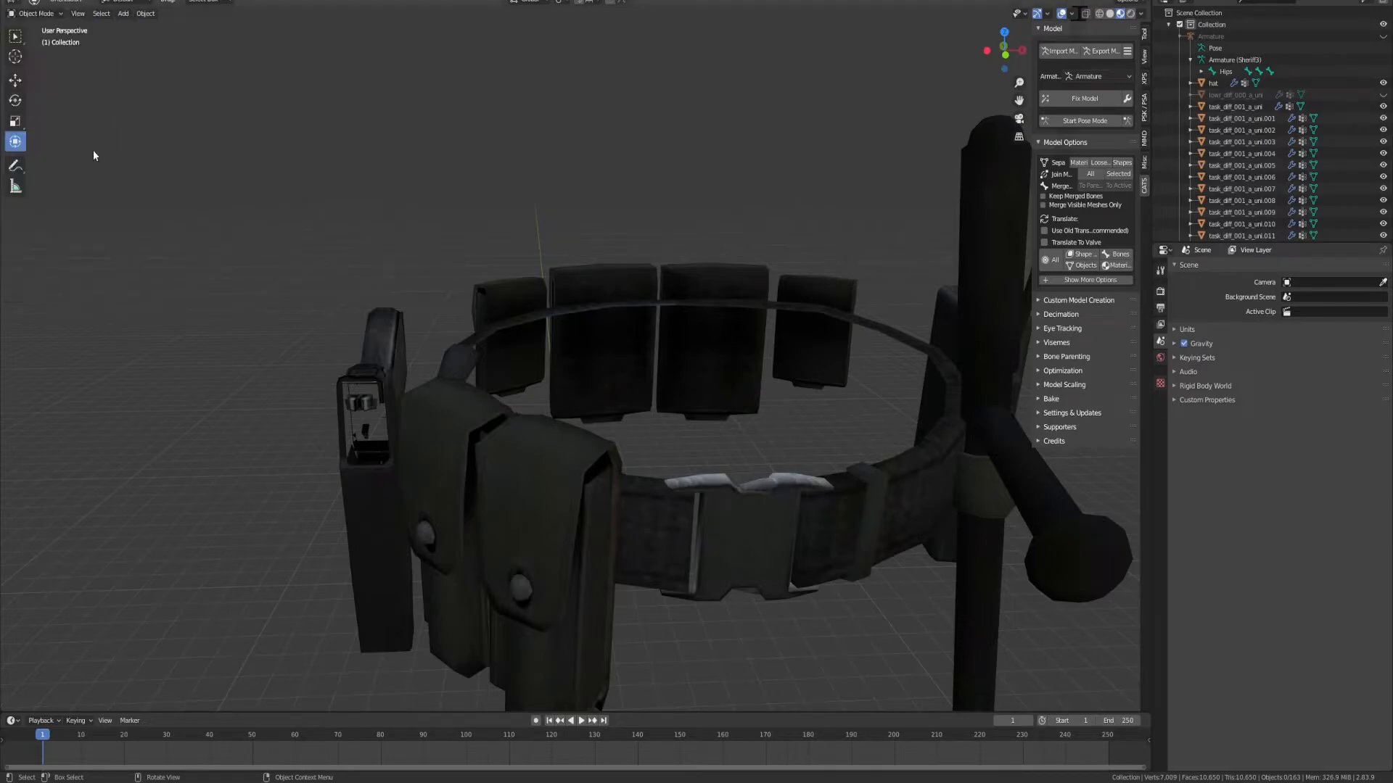
Step: Box-select the pistol pieces protruding from the holster and delete them, along with one leftover piece
{"action": "scroll", "coordinate": [301, 355], "scroll_direction": "up", "scroll_amount": 3}
{"action": "middle_click_drag", "start_coordinate": [257, 364], "coordinate": [265, 334]}
{"action": "left_click_drag", "start_coordinate": [86, 277], "coordinate": [181, 374]}
{"action": "middle_click_drag", "start_coordinate": [211, 406], "coordinate": [174, 341]}
{"action": "left_click_drag", "start_coordinate": [174, 342], "coordinate": [250, 496]}
{"action": "left_click_drag", "start_coordinate": [108, 421], "coordinate": [220, 515]}
{"action": "middle_click_drag", "start_coordinate": [186, 499], "coordinate": [518, 267]}
{"action": "left_click_drag", "start_coordinate": [496, 231], "coordinate": [711, 296]}
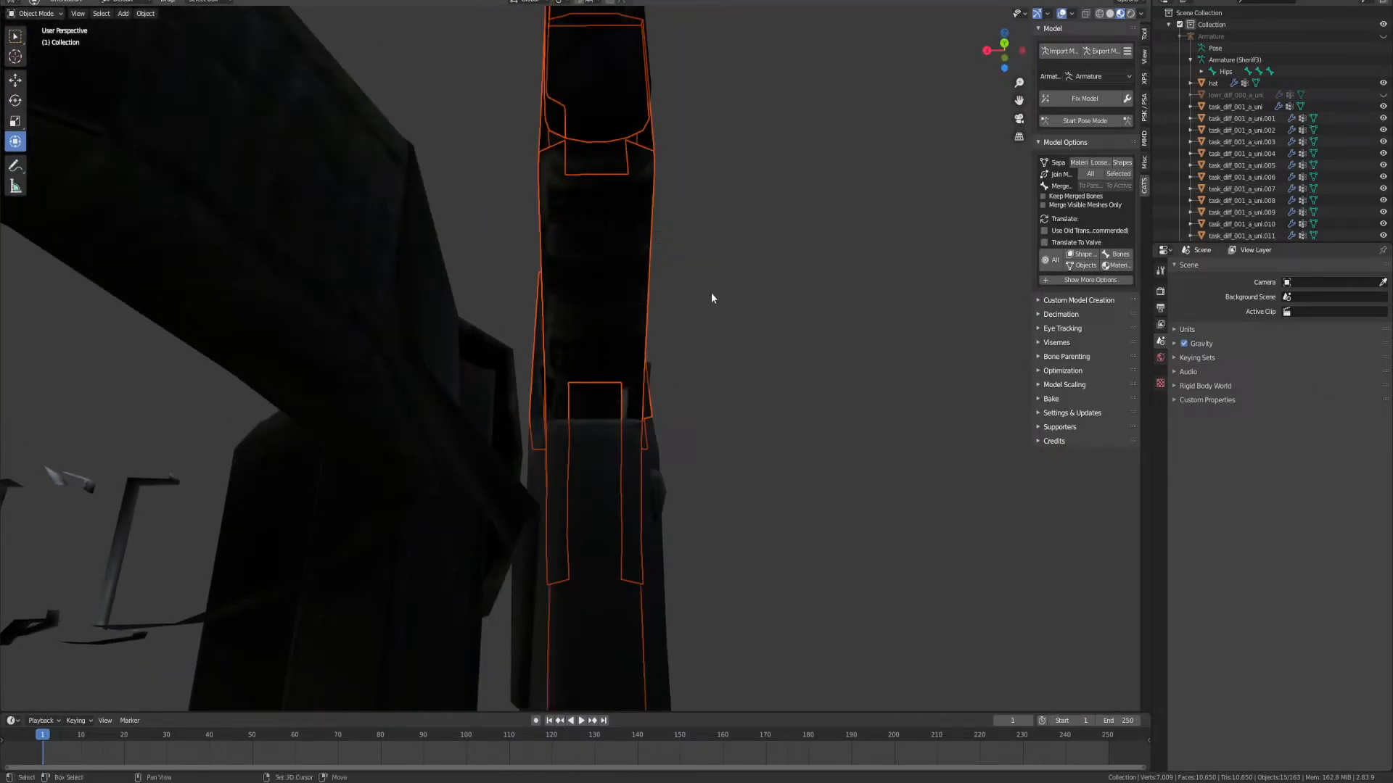
{"action": "left_click_drag", "start_coordinate": [505, 79], "coordinate": [754, 244]}
{"action": "middle_click_drag", "start_coordinate": [738, 220], "coordinate": [613, 367]}
{"action": "key", "text": "Delete"}
{"action": "mouse_move", "coordinate": [497, 417]}
{"action": "middle_mouse_down"}
{"action": "mouse_move", "coordinate": [473, 218]}
{"action": "mouse_move", "coordinate": [492, 237]}
{"action": "mouse_move", "coordinate": [466, 272]}
{"action": "mouse_move", "coordinate": [482, 264]}
{"action": "mouse_move", "coordinate": [507, 295]}
{"action": "mouse_move", "coordinate": [467, 364]}
{"action": "mouse_move", "coordinate": [531, 542]}
{"action": "mouse_move", "coordinate": [496, 431]}
{"action": "middle_mouse_up"}
{"action": "left_click", "coordinate": [434, 255]}
{"action": "key", "text": "Delete"}
Step: Rename the riveted holster body to "holster" and hide it
{"action": "left_click", "coordinate": [523, 586]}
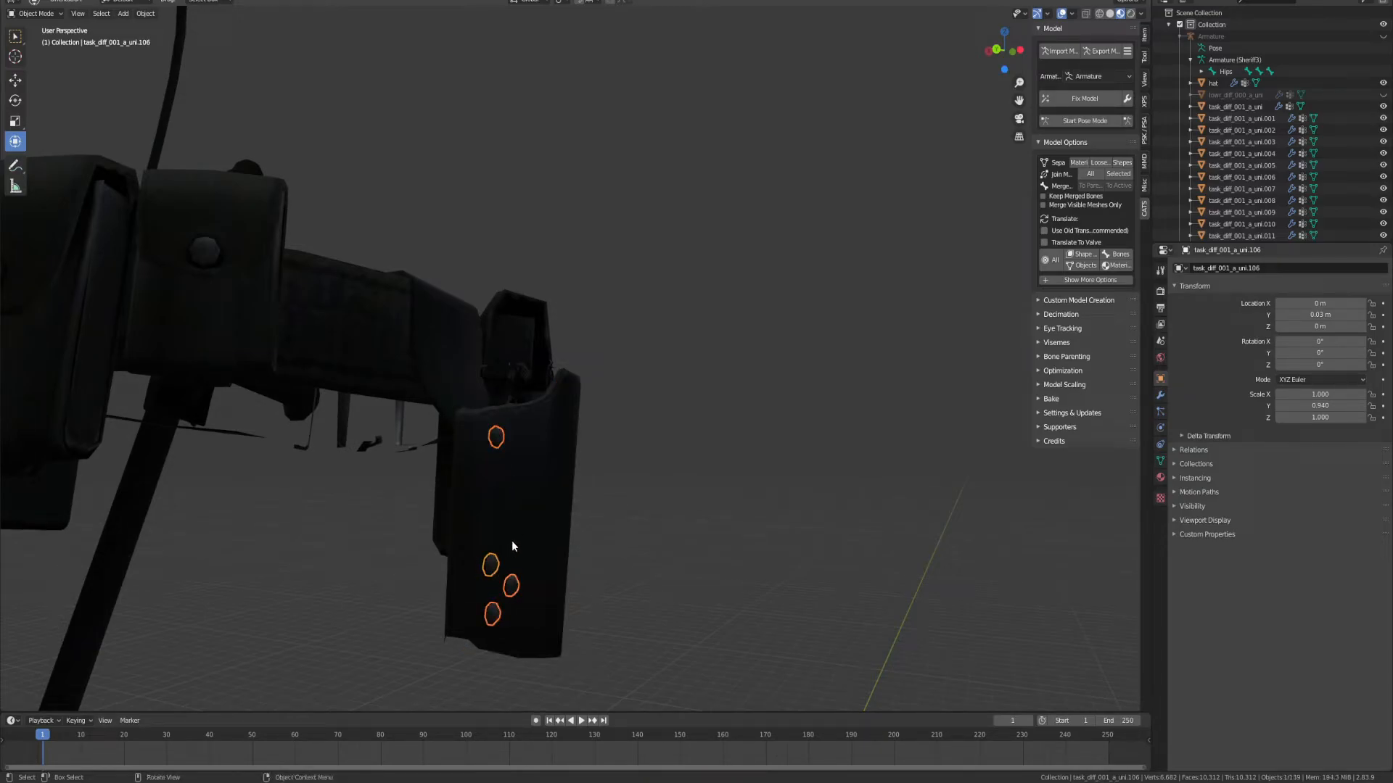
{"action": "left_click", "coordinate": [514, 527]}
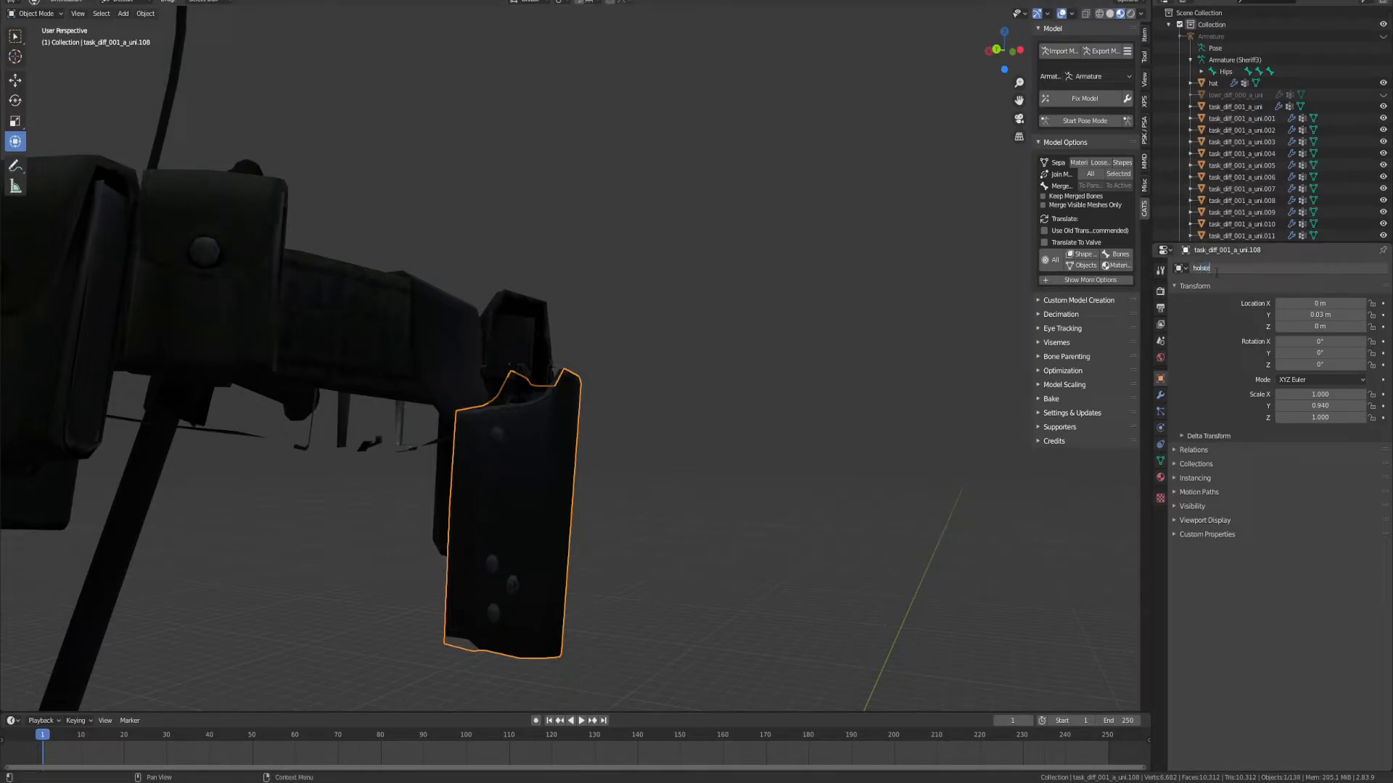
{"action": "type", "text": "r"}
{"action": "key", "text": "Return"}
{"action": "key", "text": "h"}
Step: Join the belt loop piece above the holster to the holster object
{"action": "middle_click_drag", "start_coordinate": [598, 260], "coordinate": [762, 489]}
{"action": "left_click", "coordinate": [561, 484]}
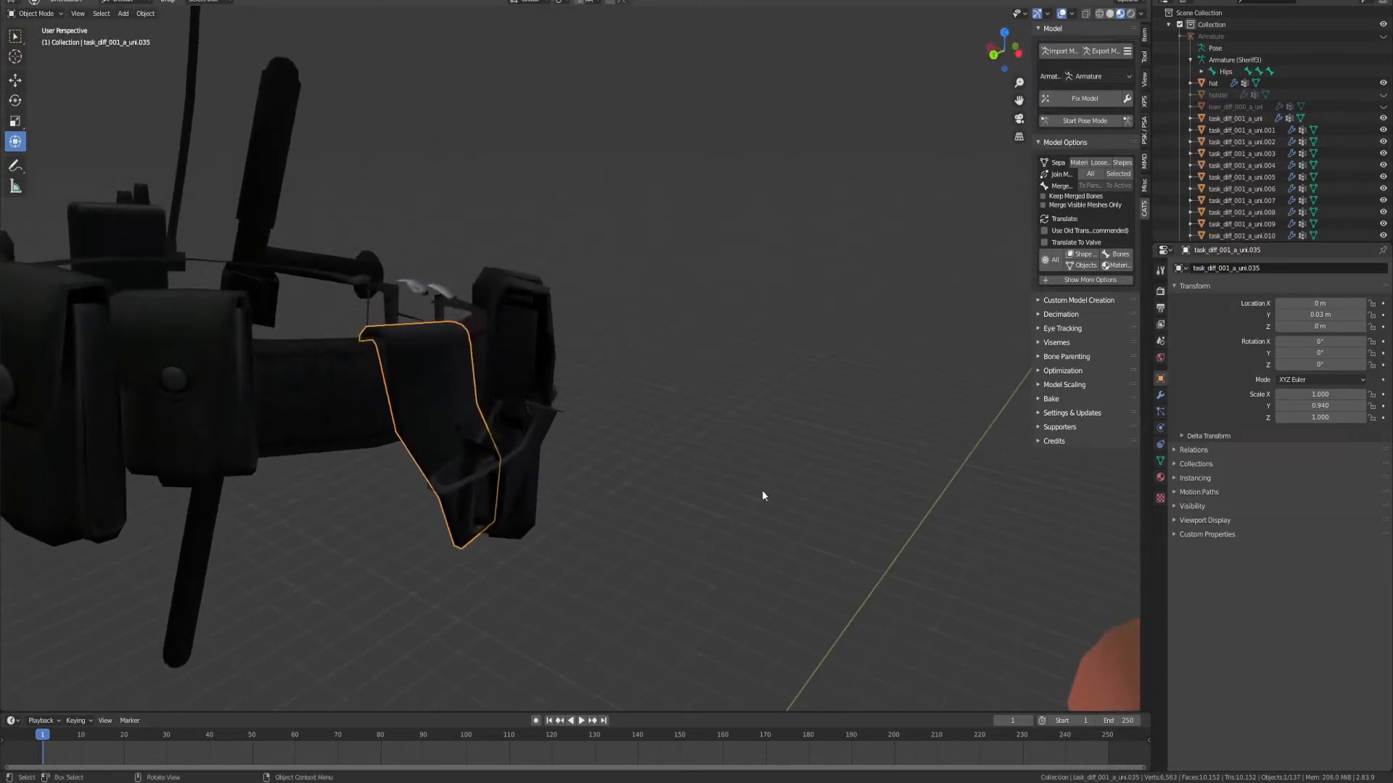
{"action": "left_click", "coordinate": [1381, 95]}
{"action": "left_click", "coordinate": [526, 560], "text": "shift"}
{"action": "key", "text": "ctrl+j"}
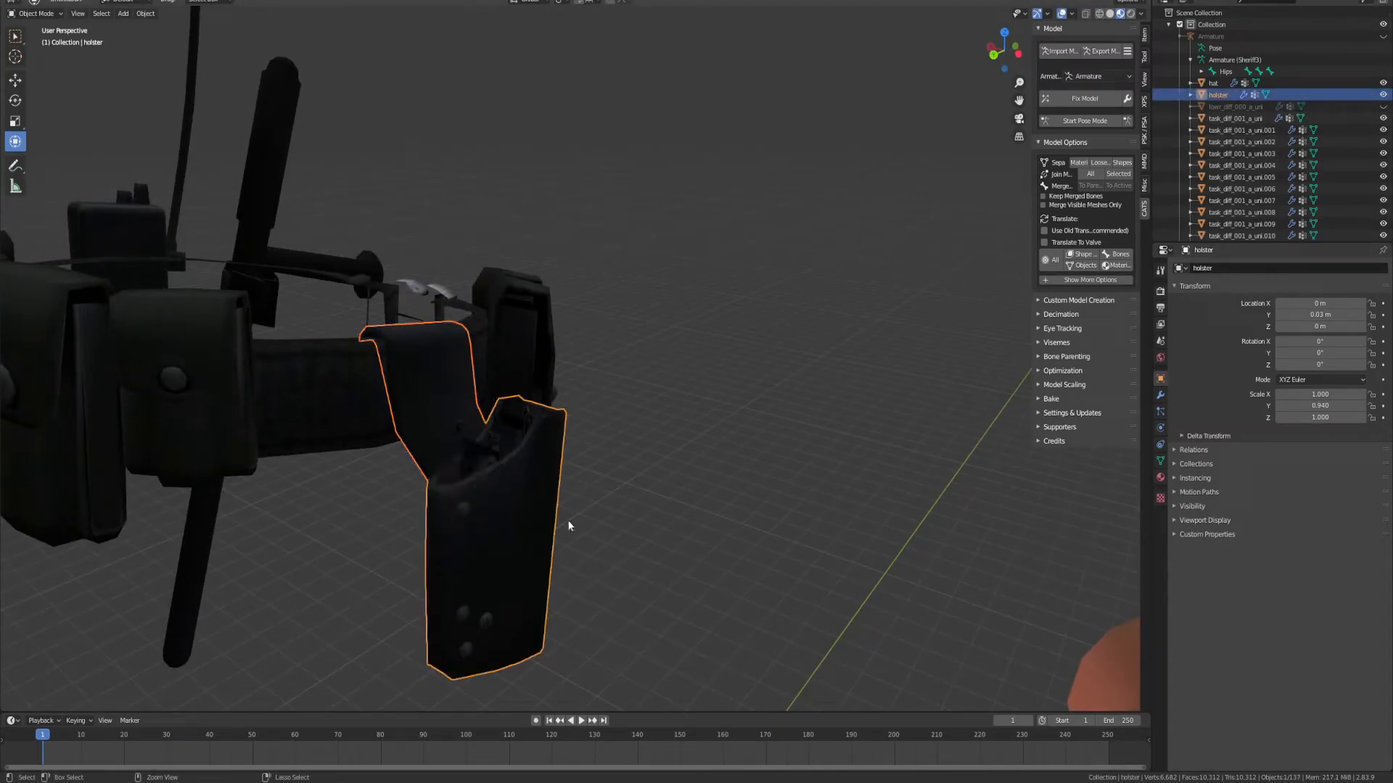
Step: Join the two narrow backing pieces behind the holster into one, and merge the result into the holster object
{"action": "left_click", "coordinate": [1382, 95]}
{"action": "middle_click_drag", "start_coordinate": [660, 376], "coordinate": [675, 406]}
{"action": "left_click", "coordinate": [635, 423]}
{"action": "left_click", "coordinate": [592, 399], "text": "shift"}
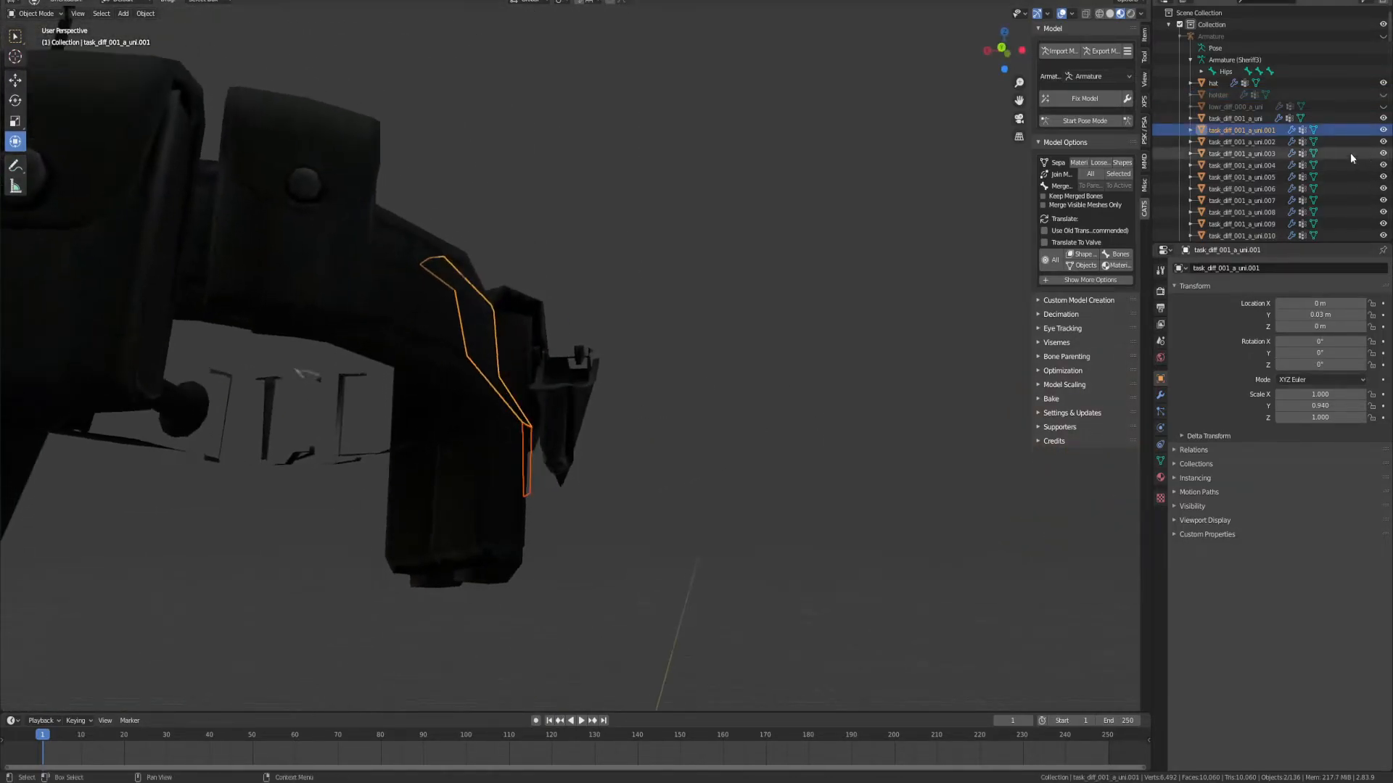
{"action": "key", "text": "ctrl+j"}
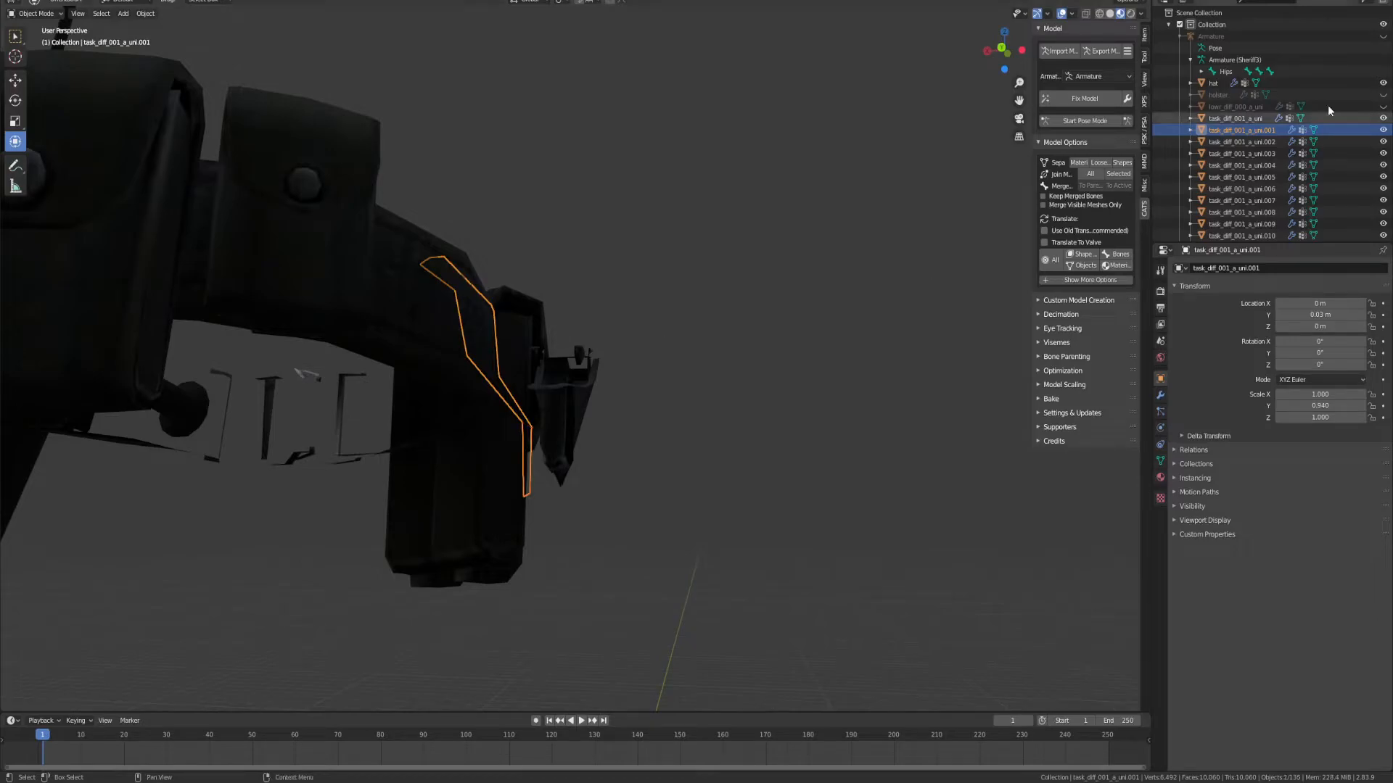
{"action": "left_click", "coordinate": [1383, 95]}
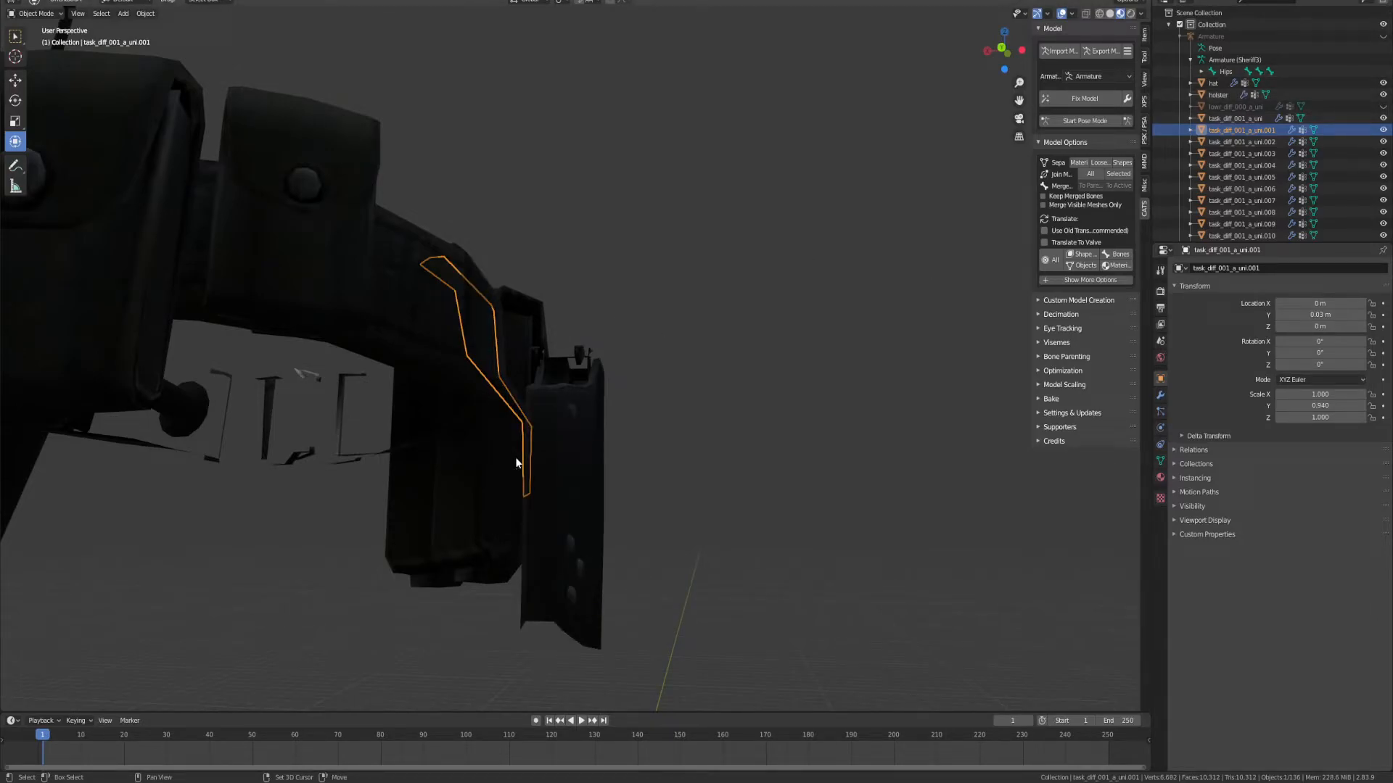
{"action": "left_click", "coordinate": [586, 455], "text": "shift"}
{"action": "key", "text": "ctrl+j"}
Step: Join the small tapered plate behind the holster to the holster object
{"action": "left_click", "coordinate": [1384, 95]}
{"action": "middle_click_drag", "start_coordinate": [464, 451], "coordinate": [622, 461]}
{"action": "left_click", "coordinate": [622, 461]}
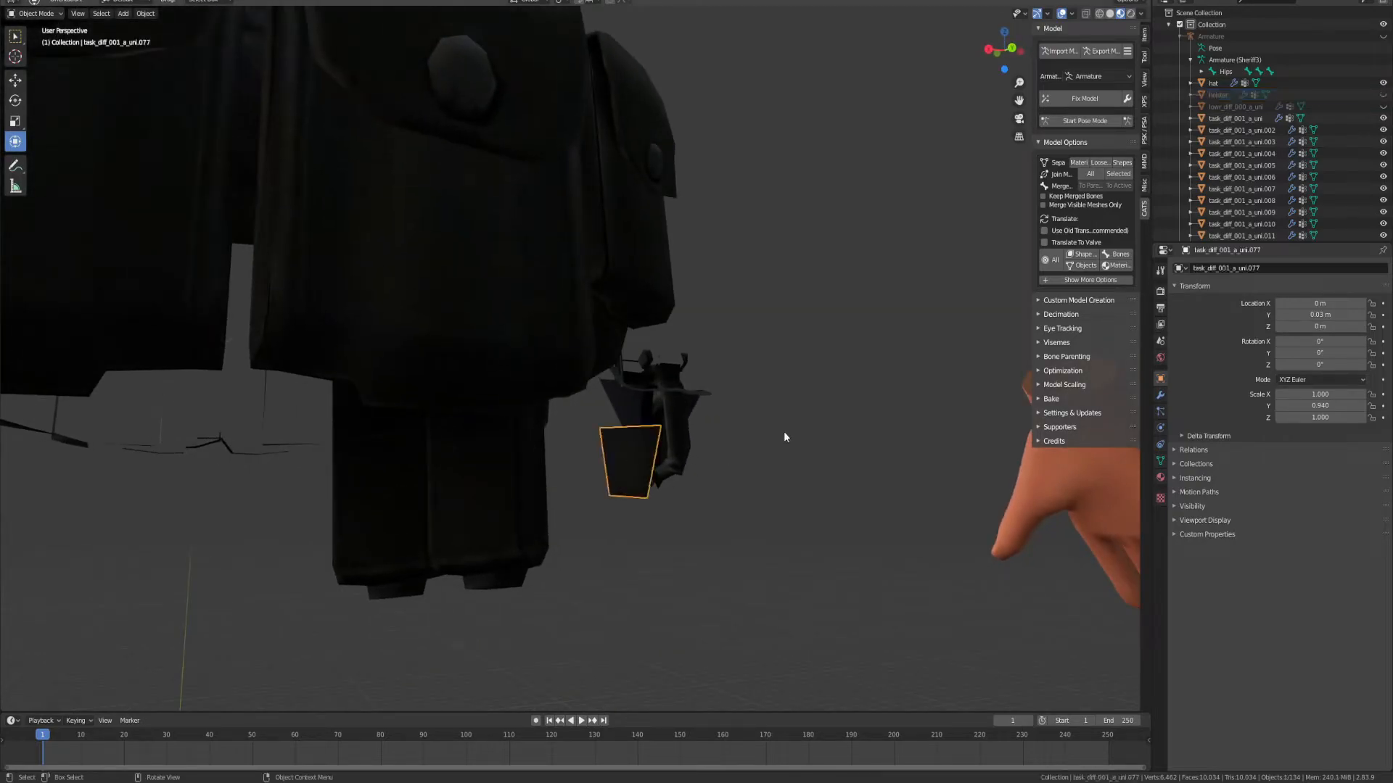
{"action": "left_click", "coordinate": [1383, 95]}
{"action": "left_click", "coordinate": [664, 569]}
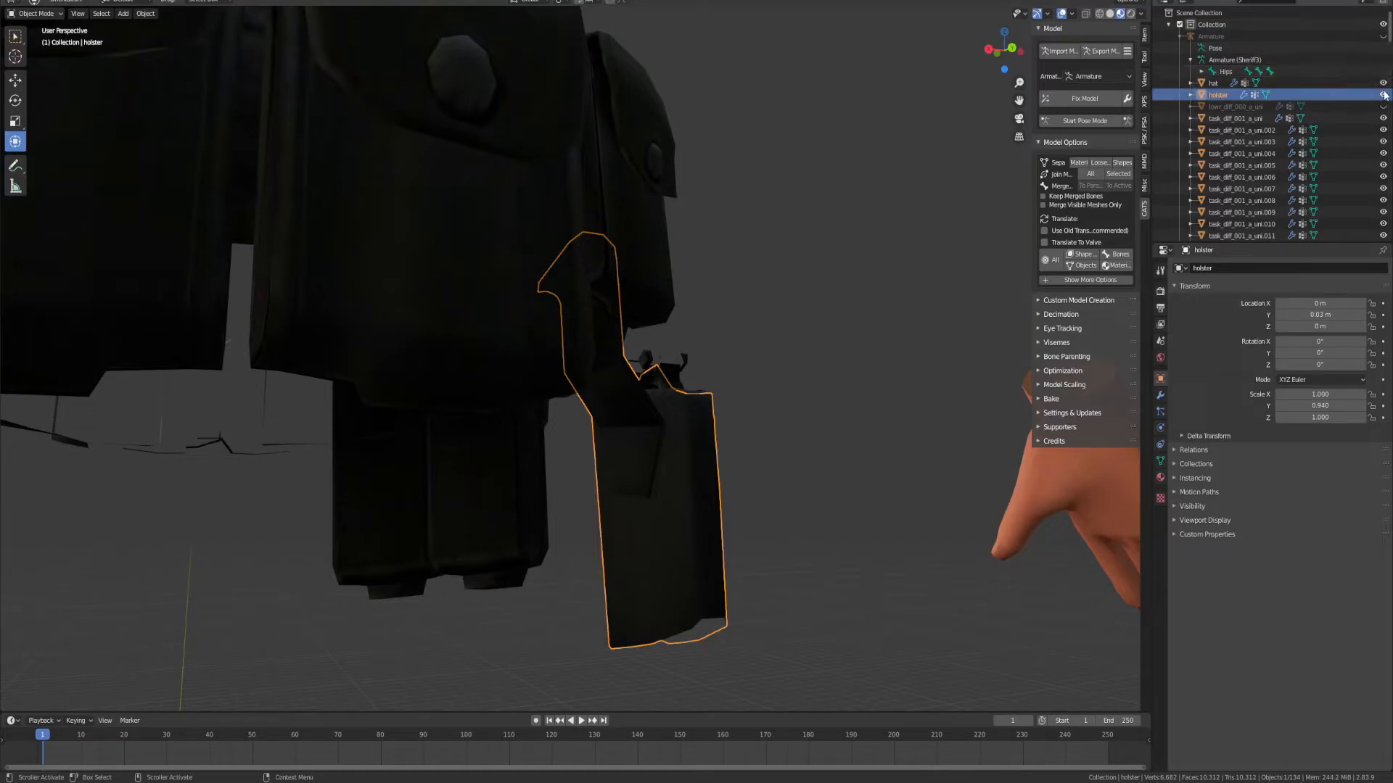
Step: Delete the V-shaped inner lining piece inside the holster opening
{"action": "key", "text": "h"}
{"action": "mouse_move", "coordinate": [742, 503]}
{"action": "middle_mouse_down"}
{"action": "mouse_move", "coordinate": [768, 484]}
{"action": "mouse_move", "coordinate": [805, 407]}
{"action": "mouse_move", "coordinate": [955, 445]}
{"action": "mouse_move", "coordinate": [729, 482]}
{"action": "middle_mouse_up"}
{"action": "left_click", "coordinate": [625, 412]}
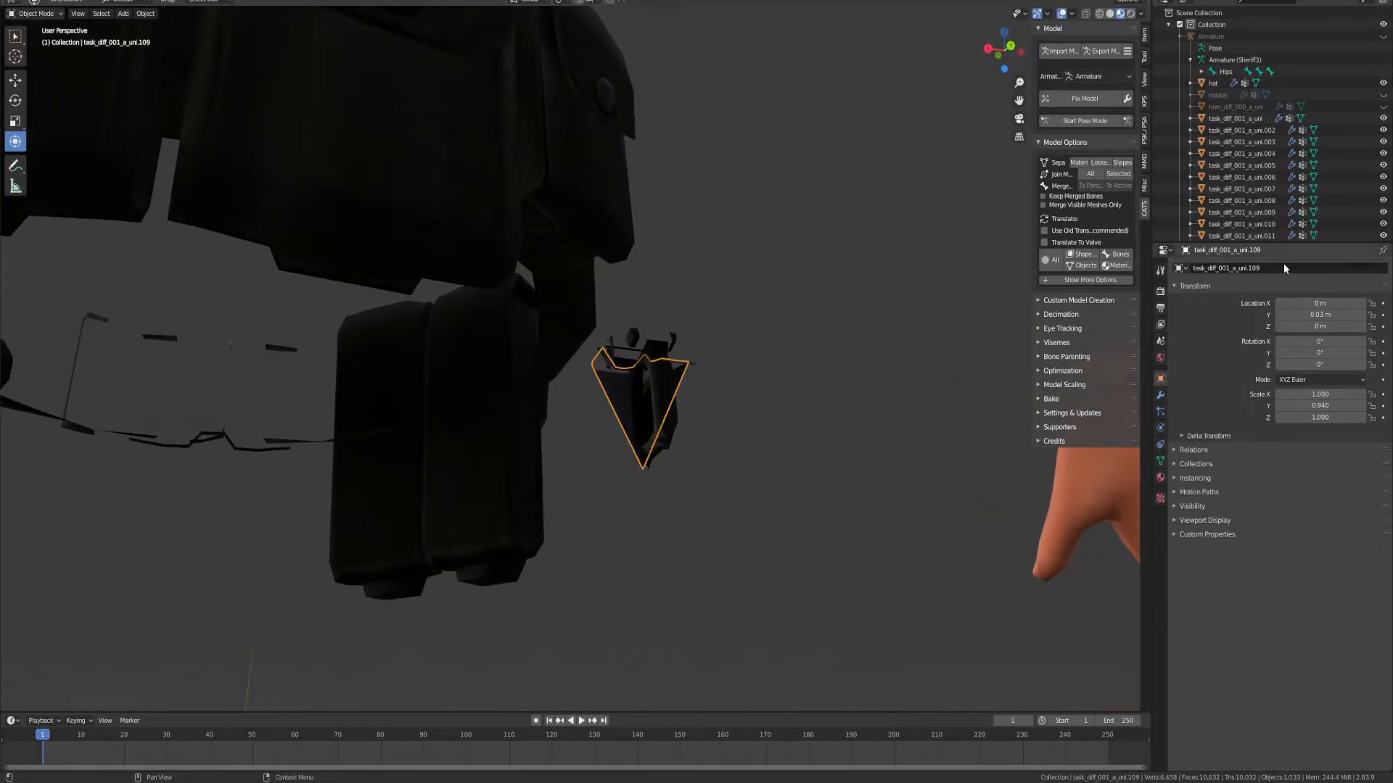
{"action": "left_click", "coordinate": [1383, 94]}
{"action": "middle_click_drag", "start_coordinate": [651, 425], "coordinate": [451, 442]}
{"action": "scroll", "coordinate": [500, 504], "scroll_direction": "up", "scroll_amount": 4}
{"action": "key", "text": "Delete"}
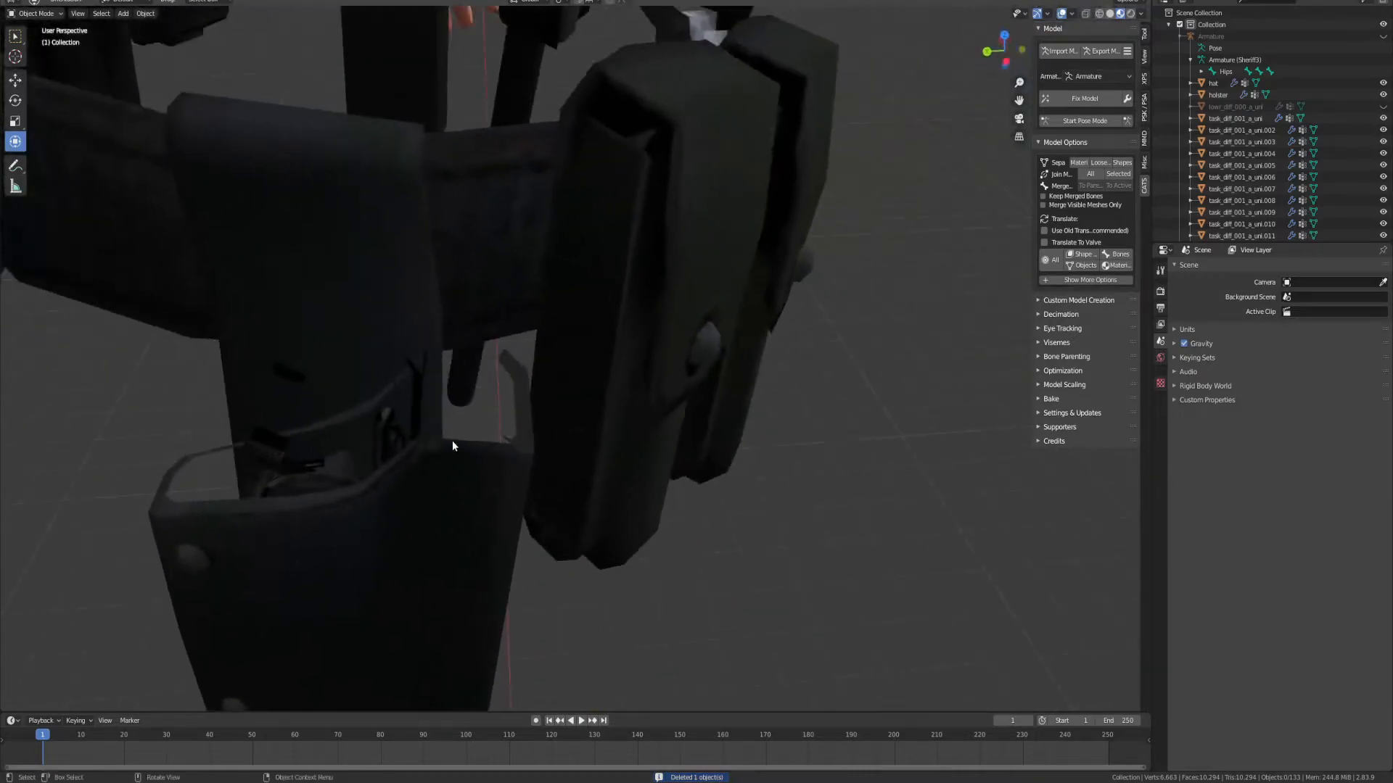
{"action": "left_click", "coordinate": [453, 443]}
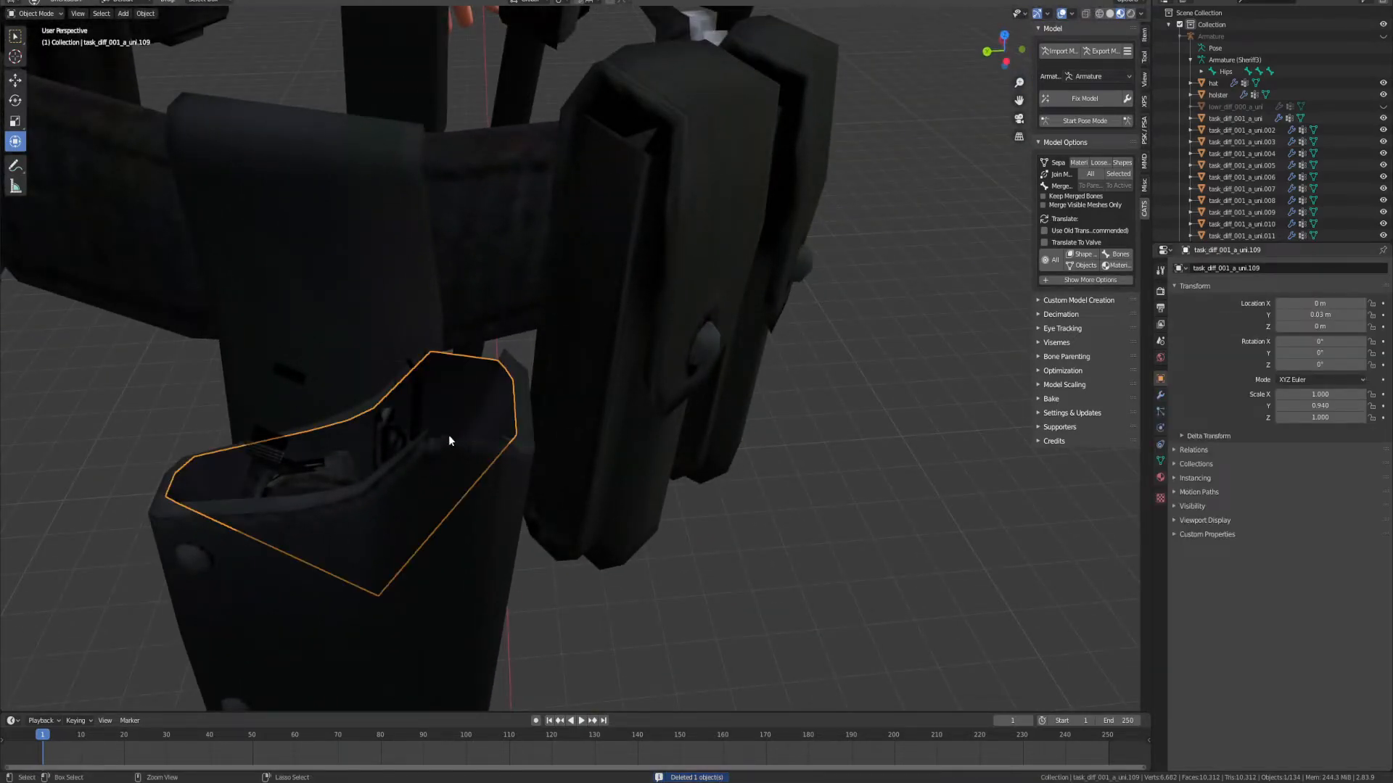
{"action": "key", "text": "Delete"}
Step: Hide the loose part task_diff_001_a_uni and join the U-shaped rim piece to the holster object
{"action": "middle_click_drag", "start_coordinate": [448, 439], "coordinate": [471, 595]}
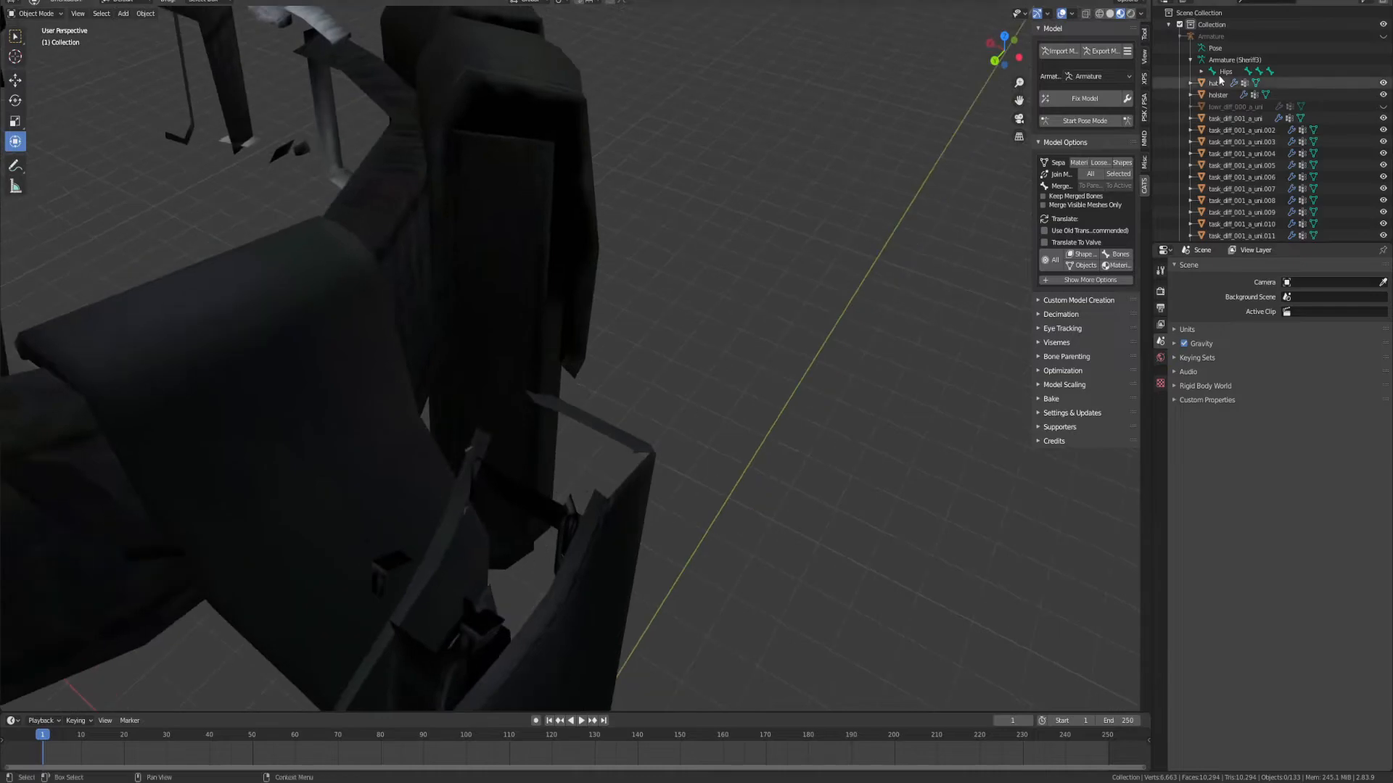
{"action": "scroll", "coordinate": [1384, 95], "scroll_direction": "down", "scroll_amount": 1}
{"action": "left_click", "coordinate": [1383, 95]}
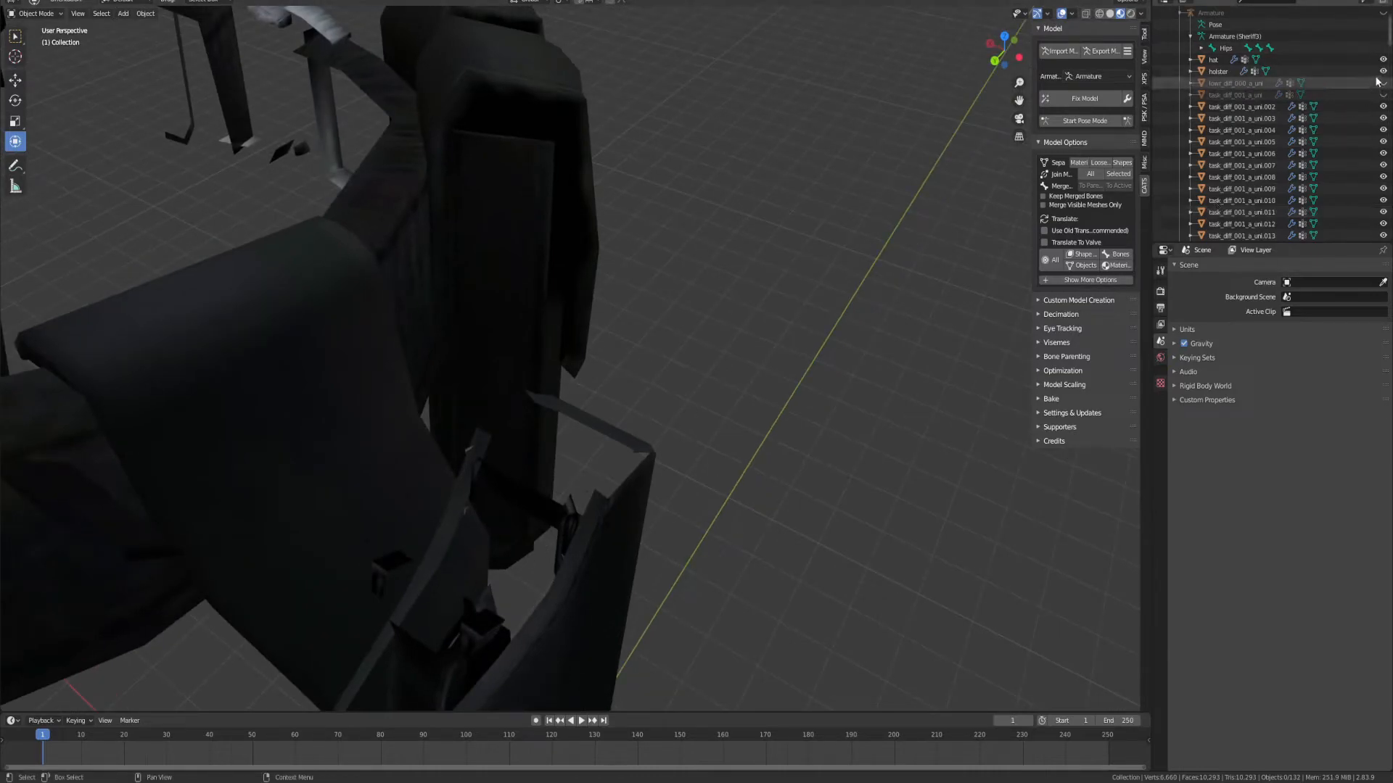
{"action": "left_click", "coordinate": [1382, 71]}
{"action": "middle_click_drag", "start_coordinate": [392, 624], "coordinate": [604, 557]}
{"action": "left_click", "coordinate": [584, 395]}
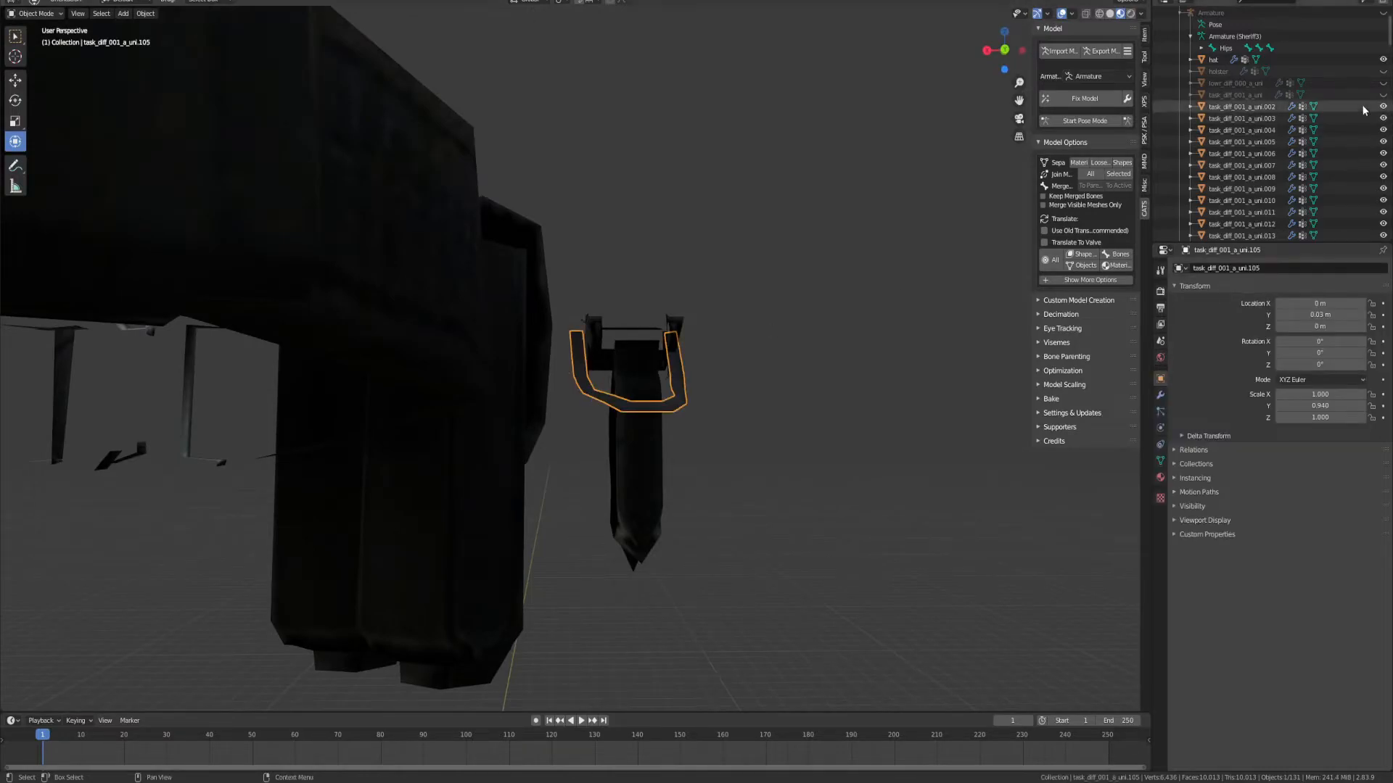
{"action": "left_click", "coordinate": [1382, 71]}
{"action": "middle_click_drag", "start_coordinate": [907, 246], "coordinate": [507, 618]}
{"action": "left_click", "coordinate": [559, 584]}
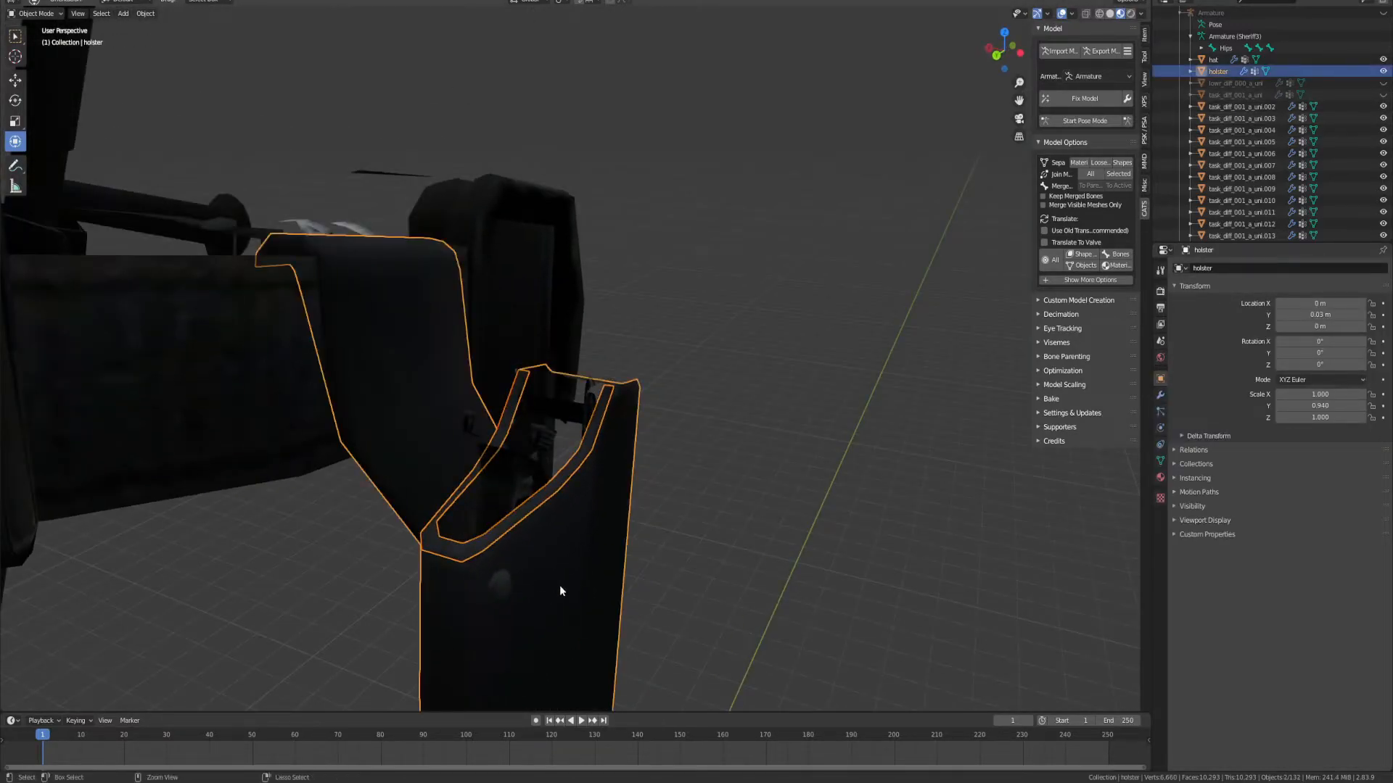
{"action": "scroll", "coordinate": [1349, 102], "scroll_direction": "down", "scroll_amount": 1}
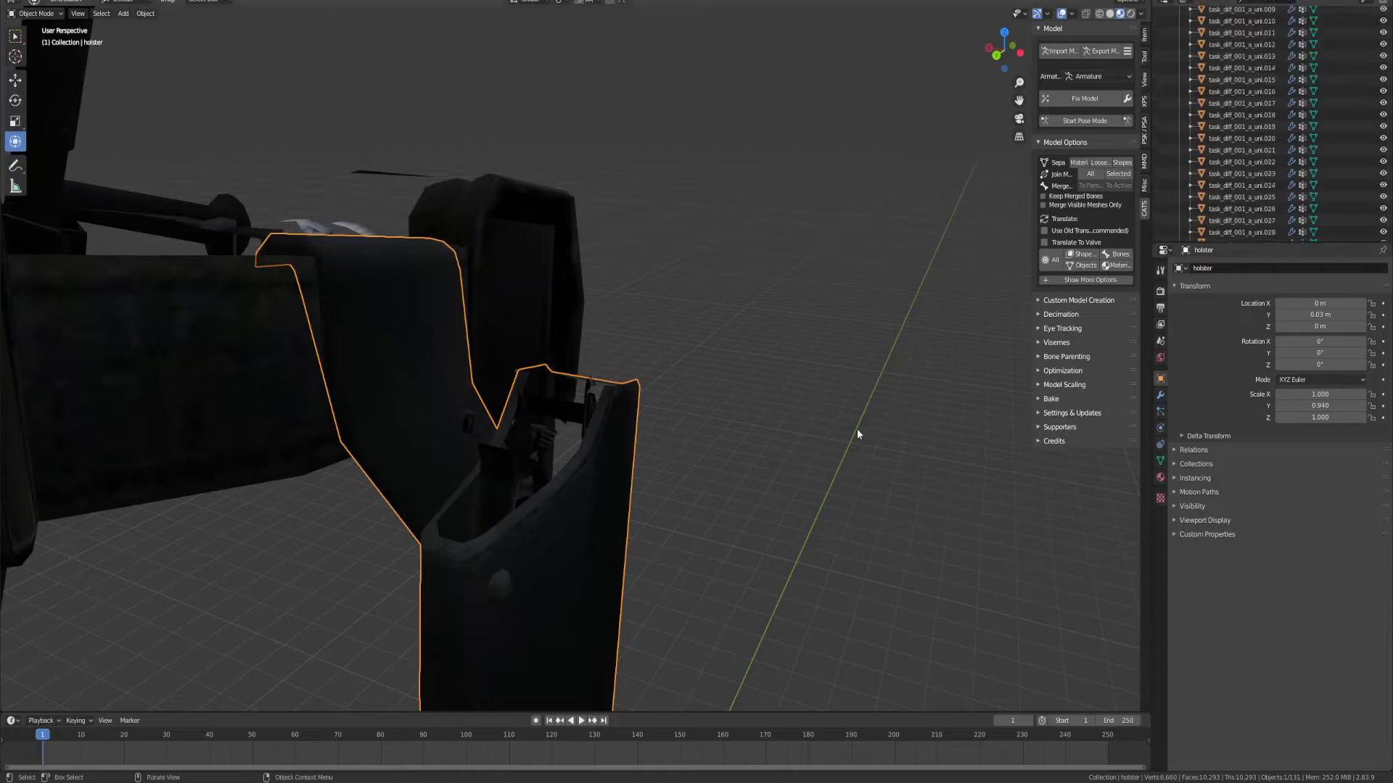
Step: Hide the holster object and delete all the loose leftover parts and stray fragments behind it
{"action": "left_click", "coordinate": [1383, 56]}
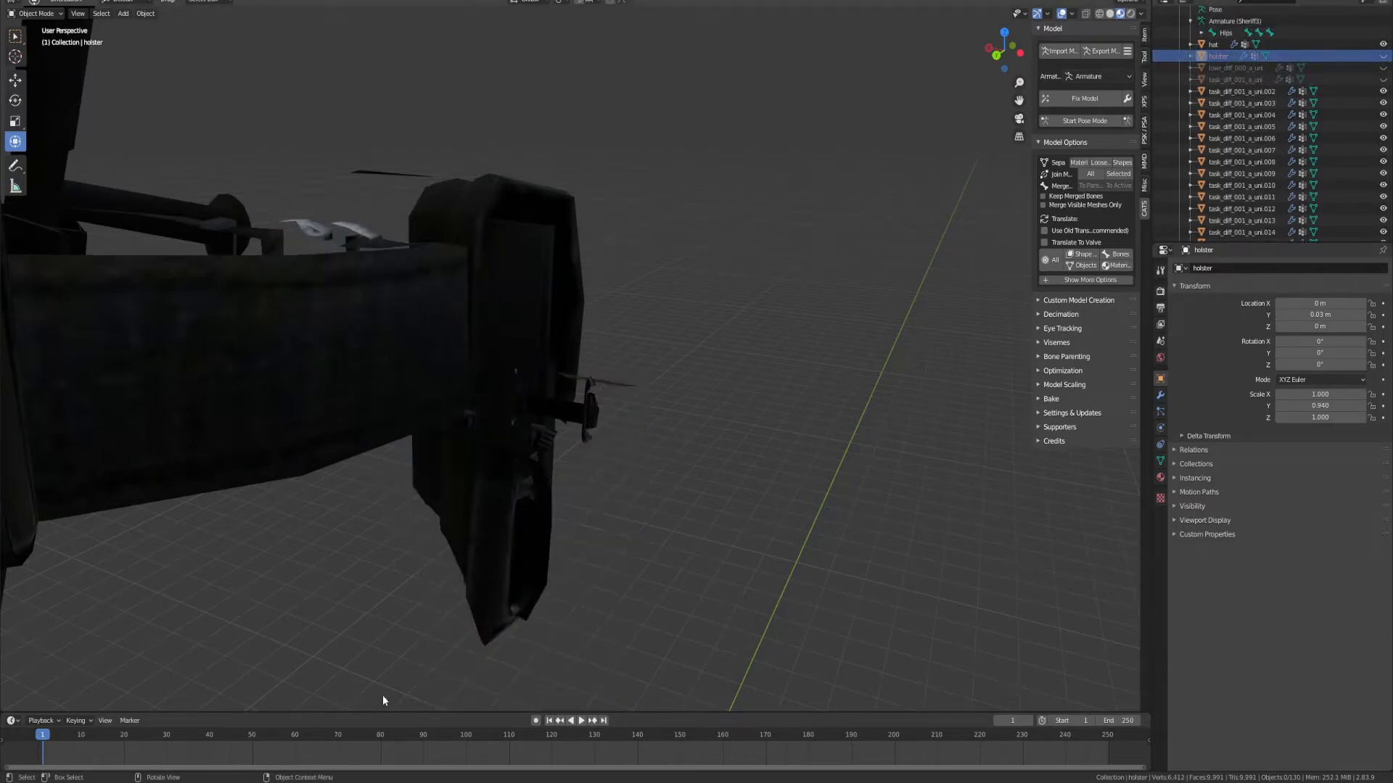
{"action": "middle_click_drag", "start_coordinate": [376, 701], "coordinate": [571, 538]}
{"action": "left_click_drag", "start_coordinate": [586, 203], "coordinate": [797, 538]}
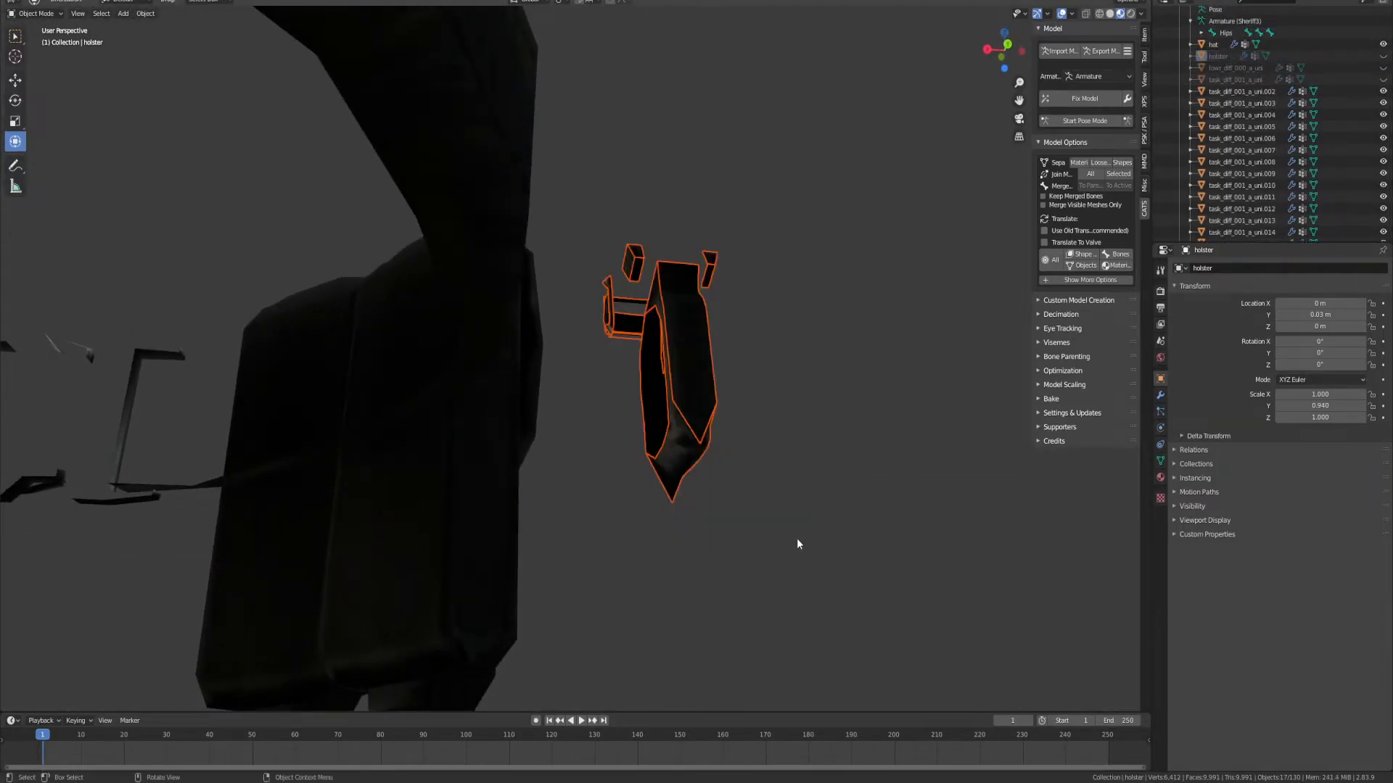
{"action": "key", "text": "Delete"}
{"action": "middle_click_drag", "start_coordinate": [777, 534], "coordinate": [599, 411]}
{"action": "key", "text": "Delete"}
{"action": "left_click_drag", "start_coordinate": [654, 357], "coordinate": [567, 519]}
{"action": "middle_click_drag", "start_coordinate": [568, 519], "coordinate": [552, 214]}
{"action": "left_click_drag", "start_coordinate": [512, 72], "coordinate": [587, 342]}
{"action": "middle_click_drag", "start_coordinate": [560, 338], "coordinate": [815, 289]}
{"action": "key", "text": "Delete"}
Step: Show the holster again and briefly show the trousers to check its fit on the belt, leaving the trousers hidden
{"action": "middle_click_drag", "start_coordinate": [721, 303], "coordinate": [502, 372]}
{"action": "left_click", "coordinate": [367, 373]}
{"action": "scroll", "coordinate": [381, 388], "scroll_direction": "down", "scroll_amount": 4}
{"action": "scroll", "coordinate": [447, 380], "scroll_direction": "down", "scroll_amount": 9}
{"action": "scroll", "coordinate": [503, 373], "scroll_direction": "up", "scroll_amount": 7}
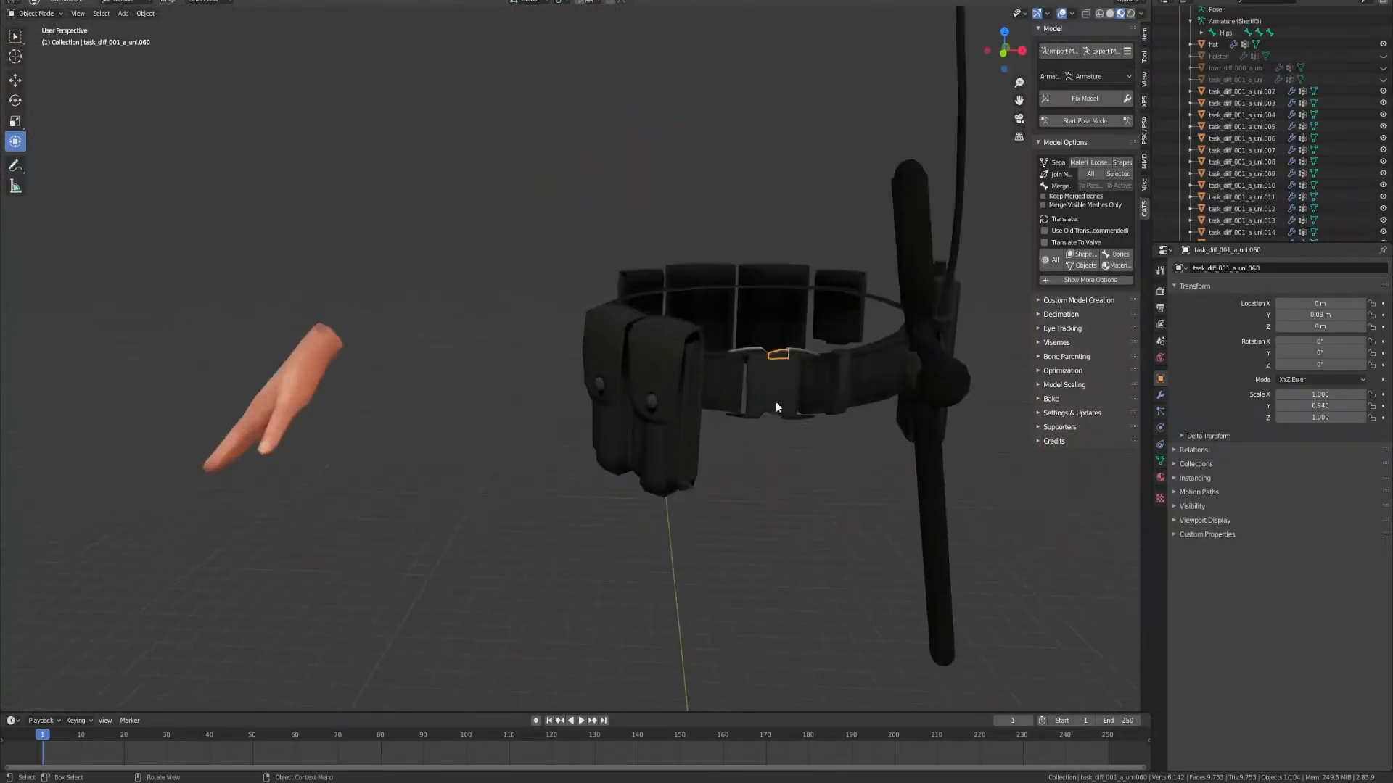
{"action": "left_click", "coordinate": [1229, 92]}
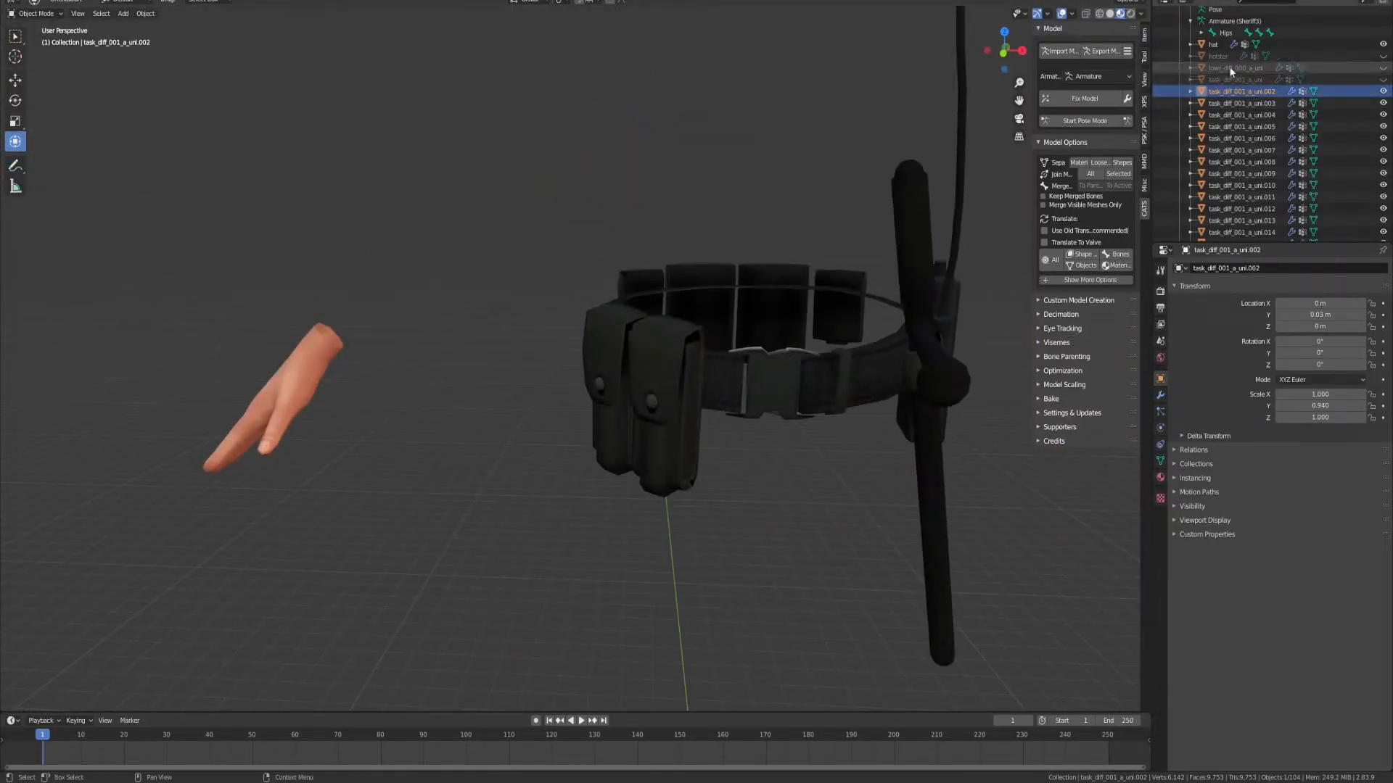
{"action": "left_click", "coordinate": [1386, 56]}
{"action": "left_click", "coordinate": [1385, 68]}
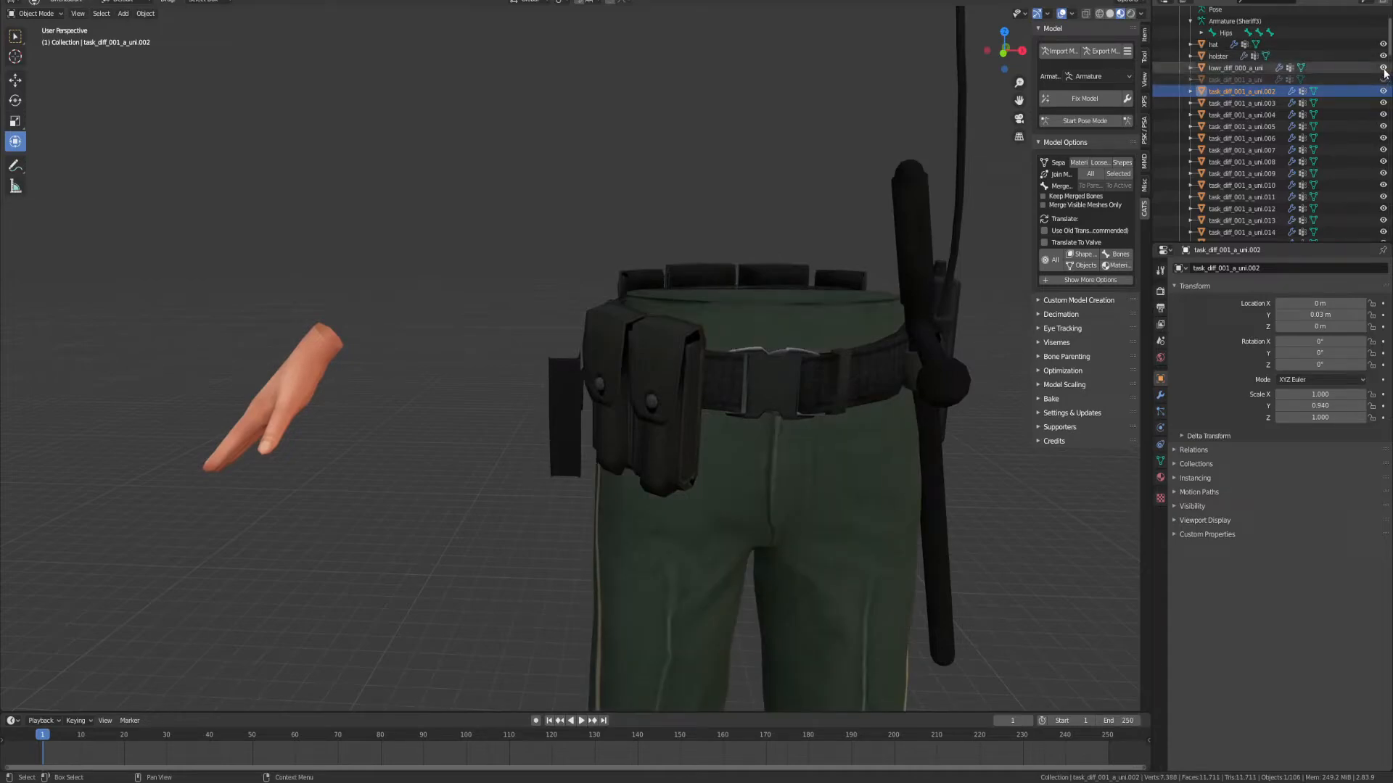
{"action": "left_click", "coordinate": [1384, 68]}
{"action": "scroll", "coordinate": [897, 342], "scroll_direction": "down", "scroll_amount": 3}
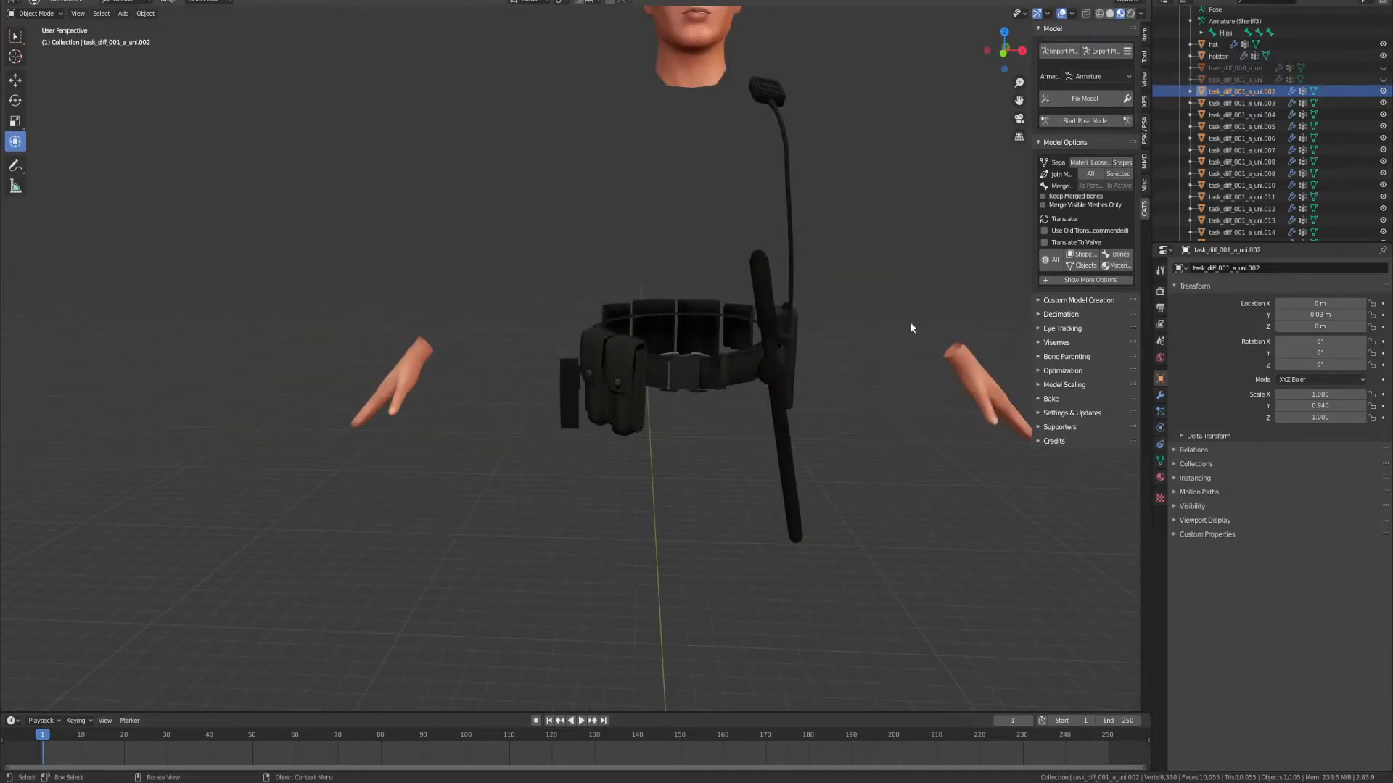
{"action": "left_click", "coordinate": [1217, 56], "text": "ctrl"}
{"action": "left_click", "coordinate": [1226, 90]}
{"action": "scroll", "coordinate": [1217, 200], "scroll_direction": "down", "scroll_amount": 4}
{"action": "scroll", "coordinate": [1218, 203], "scroll_direction": "down", "scroll_amount": 12}
{"action": "scroll", "coordinate": [1227, 208], "scroll_direction": "down", "scroll_amount": 5}
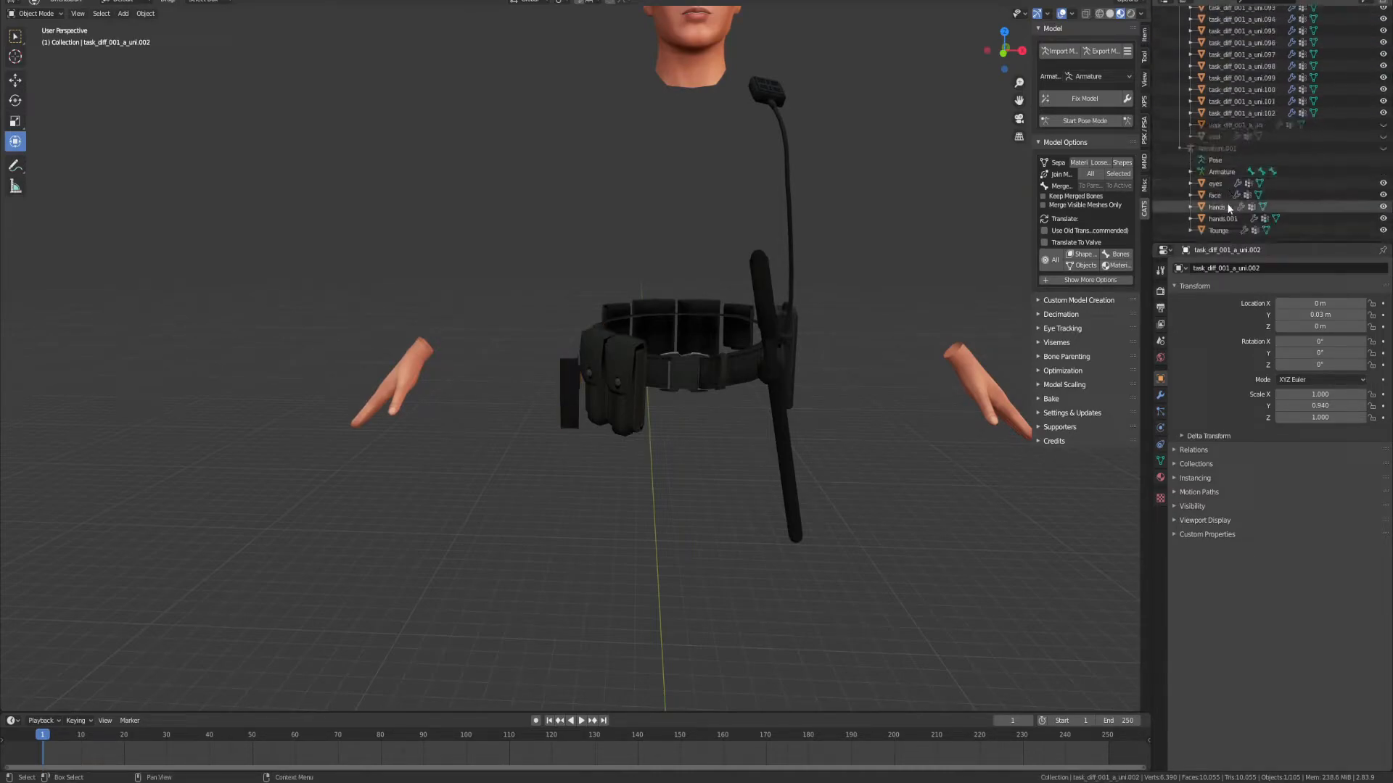
{"action": "left_click", "coordinate": [1229, 207], "text": "shift"}
{"action": "scroll", "coordinate": [1224, 185], "scroll_direction": "up", "scroll_amount": 15}
{"action": "scroll", "coordinate": [1229, 167], "scroll_direction": "up", "scroll_amount": 15}
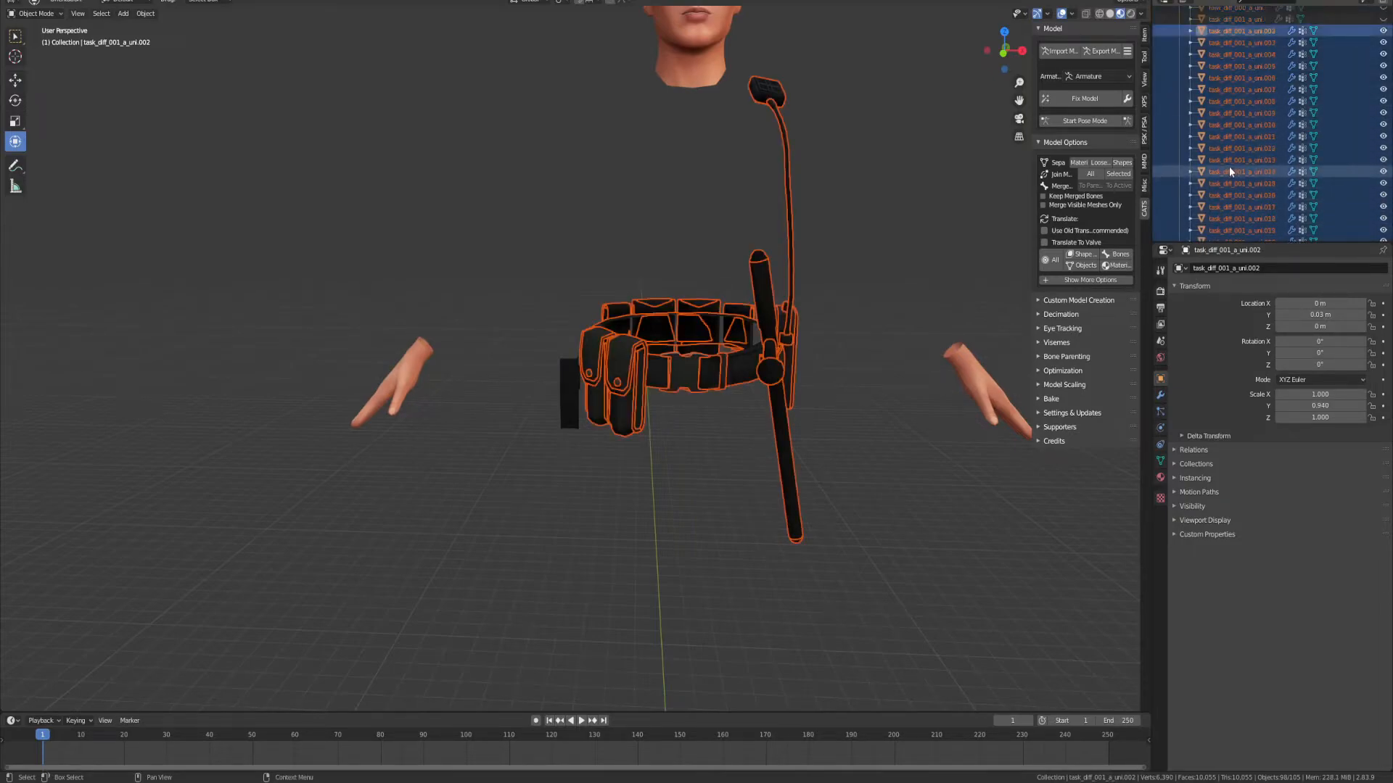
{"action": "scroll", "coordinate": [764, 273], "scroll_direction": "up", "scroll_amount": 5}
{"action": "middle_click_drag", "start_coordinate": [764, 273], "coordinate": [592, 304], "text": "shift"}
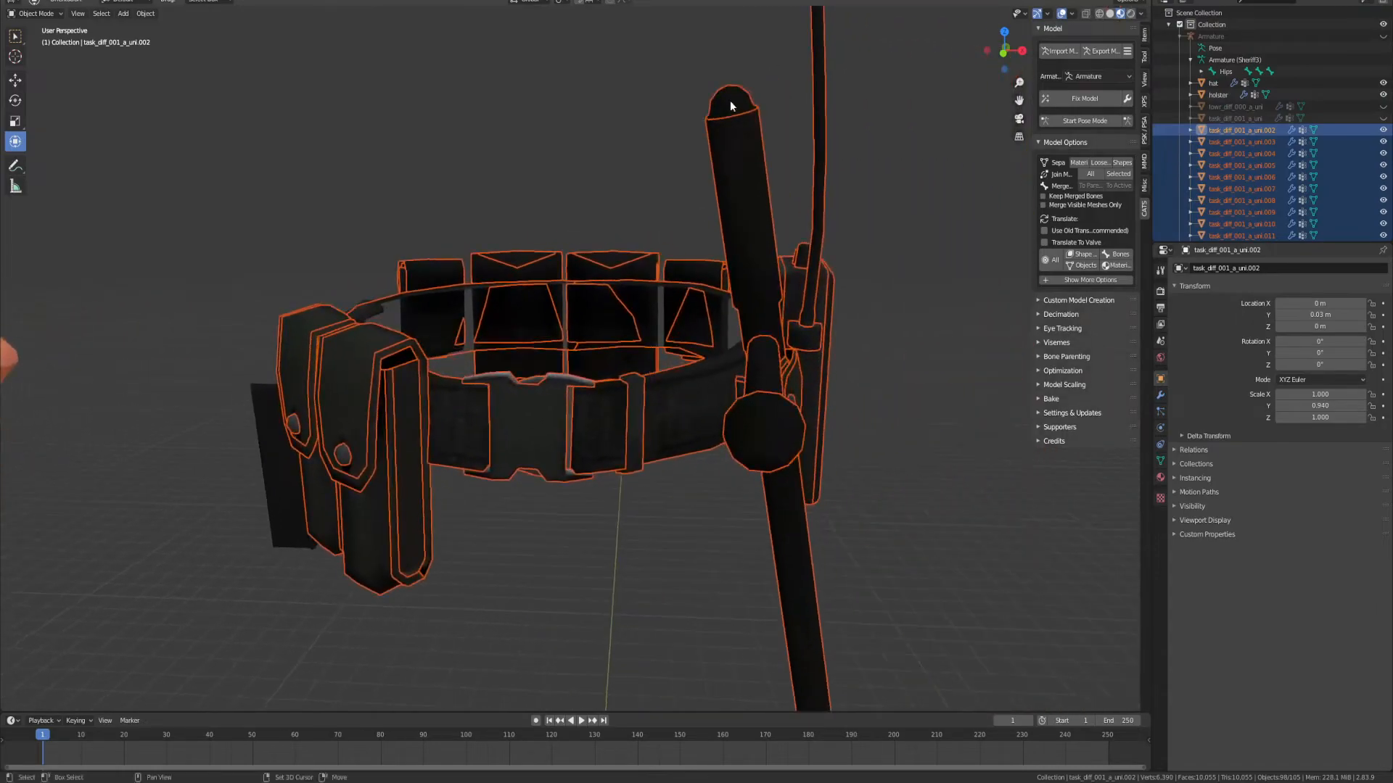
{"action": "left_click", "coordinate": [730, 100], "text": "shift"}
{"action": "left_click", "coordinate": [730, 101], "text": "shift"}
{"action": "left_click", "coordinate": [744, 174], "text": "shift"}
{"action": "left_click", "coordinate": [742, 178], "text": "shift"}
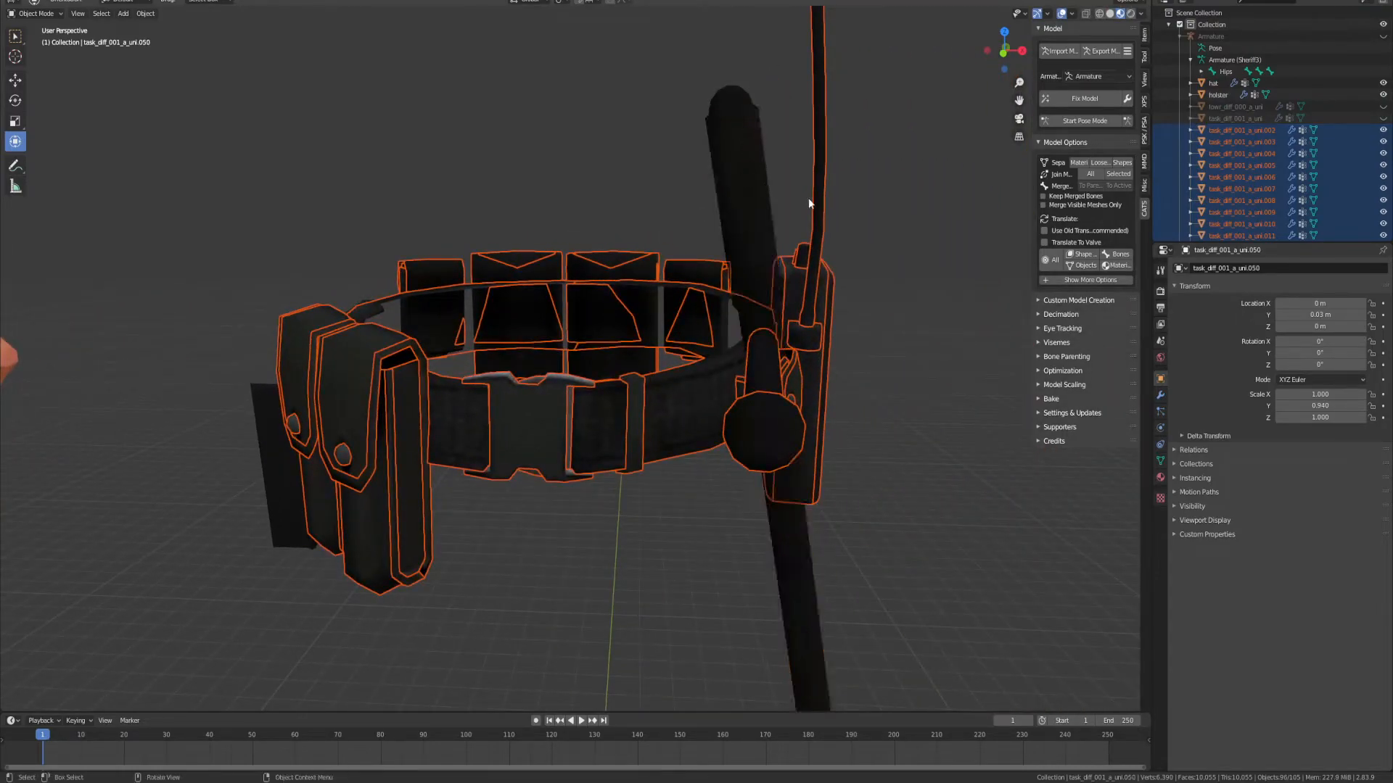
{"action": "middle_click_drag", "start_coordinate": [808, 198], "coordinate": [735, 245]}
{"action": "left_click", "coordinate": [573, 486], "text": "shift"}
{"action": "middle_click_drag", "start_coordinate": [546, 518], "coordinate": [457, 507]}
{"action": "left_click", "coordinate": [457, 505], "text": "shift"}
{"action": "left_click", "coordinate": [415, 515], "text": "shift"}
{"action": "left_click", "coordinate": [415, 515], "text": "shift"}
{"action": "middle_click_drag", "start_coordinate": [689, 613], "coordinate": [842, 638]}
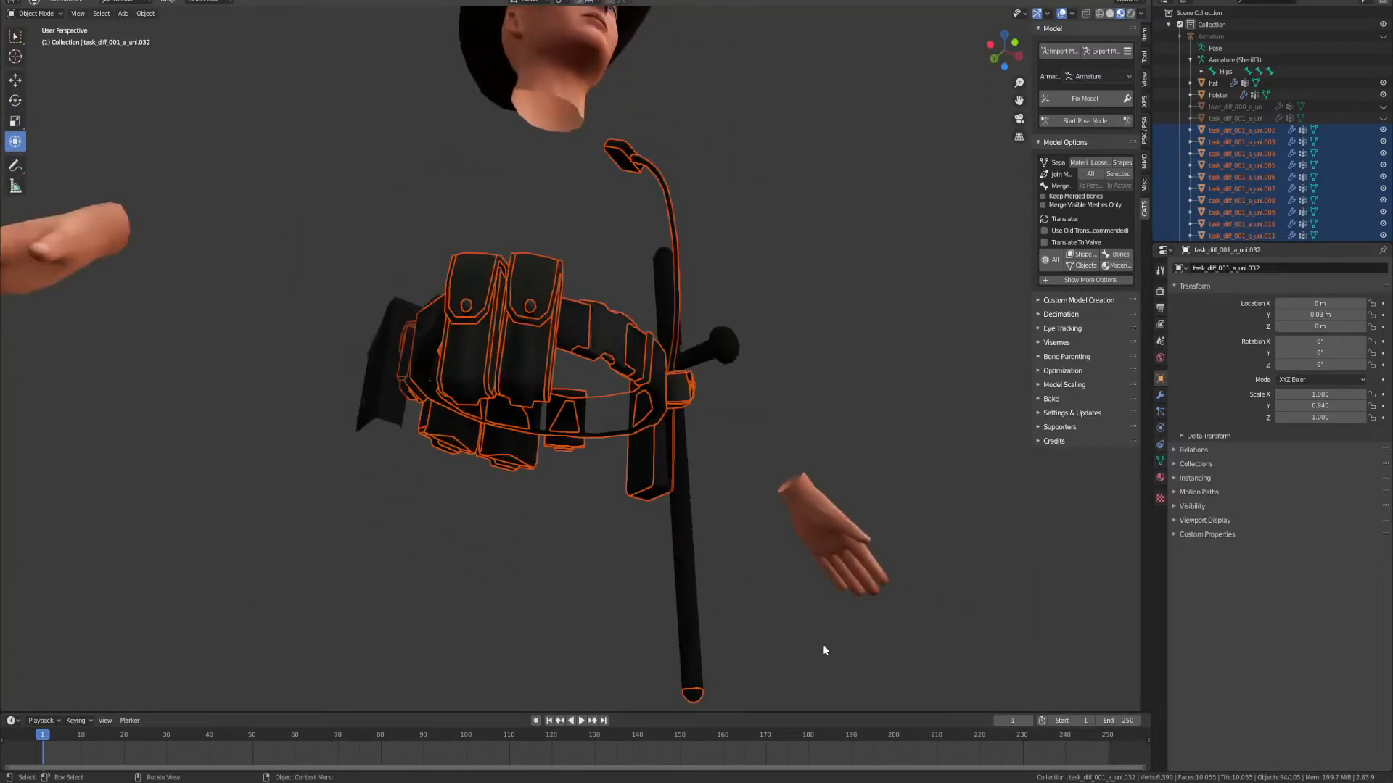
{"action": "middle_click_drag", "start_coordinate": [694, 702], "coordinate": [782, 361]}
{"action": "scroll", "coordinate": [782, 361], "scroll_direction": "up", "scroll_amount": 4}
{"action": "scroll", "coordinate": [807, 415], "scroll_direction": "down", "scroll_amount": 2}
{"action": "scroll", "coordinate": [807, 414], "scroll_direction": "up", "scroll_amount": 2}
{"action": "middle_click_drag", "start_coordinate": [785, 428], "coordinate": [786, 398]}
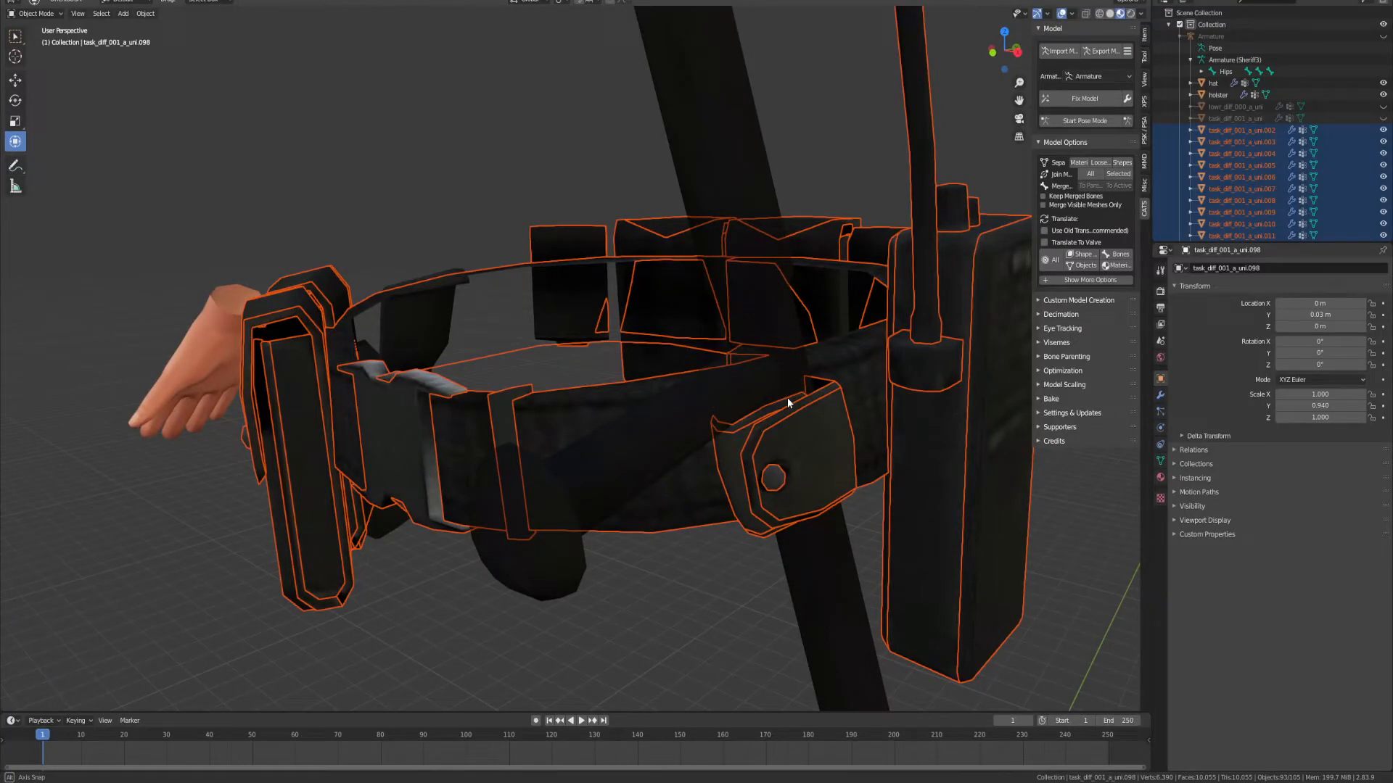
{"action": "left_click", "coordinate": [824, 460], "text": "shift"}
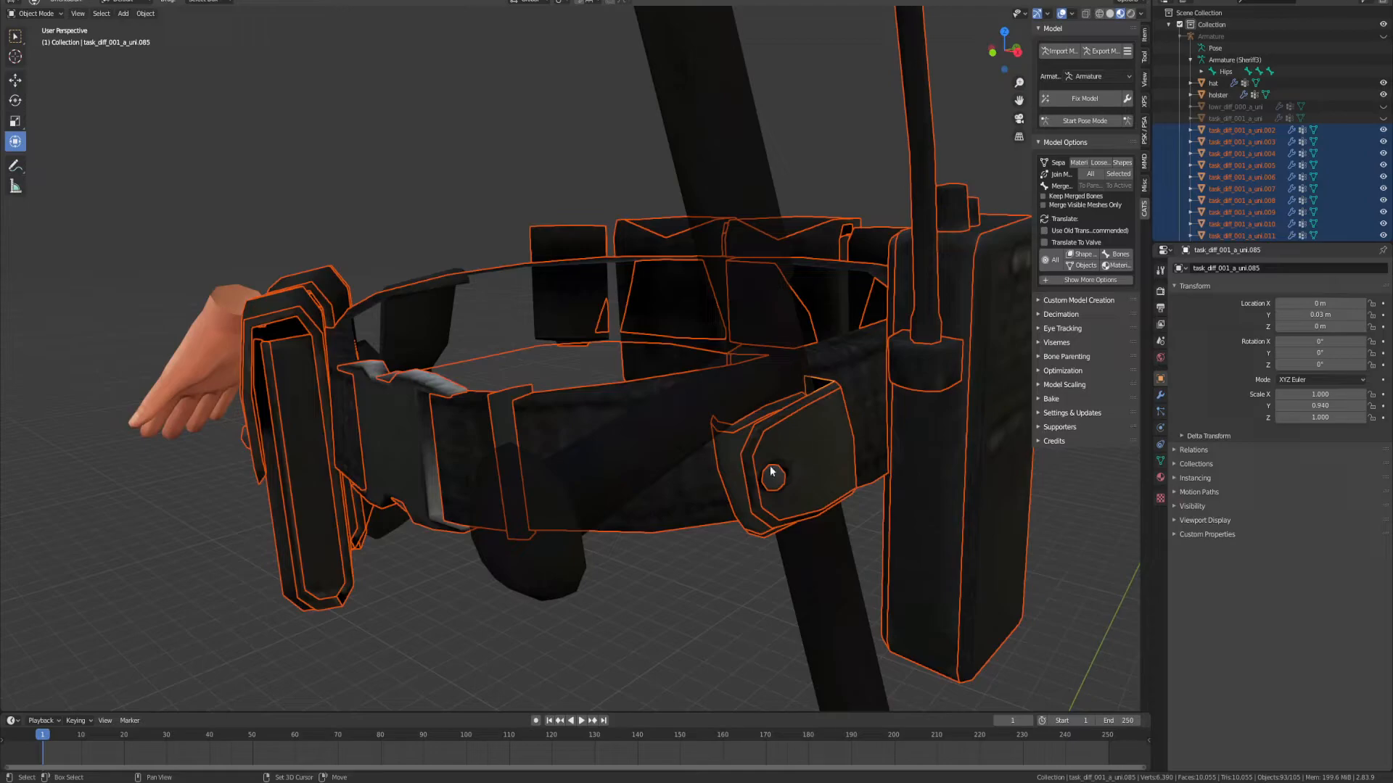
{"action": "left_click", "coordinate": [751, 454], "text": "shift"}
{"action": "left_click", "coordinate": [745, 454], "text": "shift"}
{"action": "left_click", "coordinate": [745, 454], "text": "shift"}
{"action": "left_click", "coordinate": [747, 455], "text": "shift"}
Step: Join the four pieces of the snap-button loop on the belt into one object and rename it loop
{"action": "left_click", "coordinate": [762, 500]}
{"action": "middle_click_drag", "start_coordinate": [798, 512], "coordinate": [857, 441]}
{"action": "left_click", "coordinate": [694, 477], "text": "shift"}
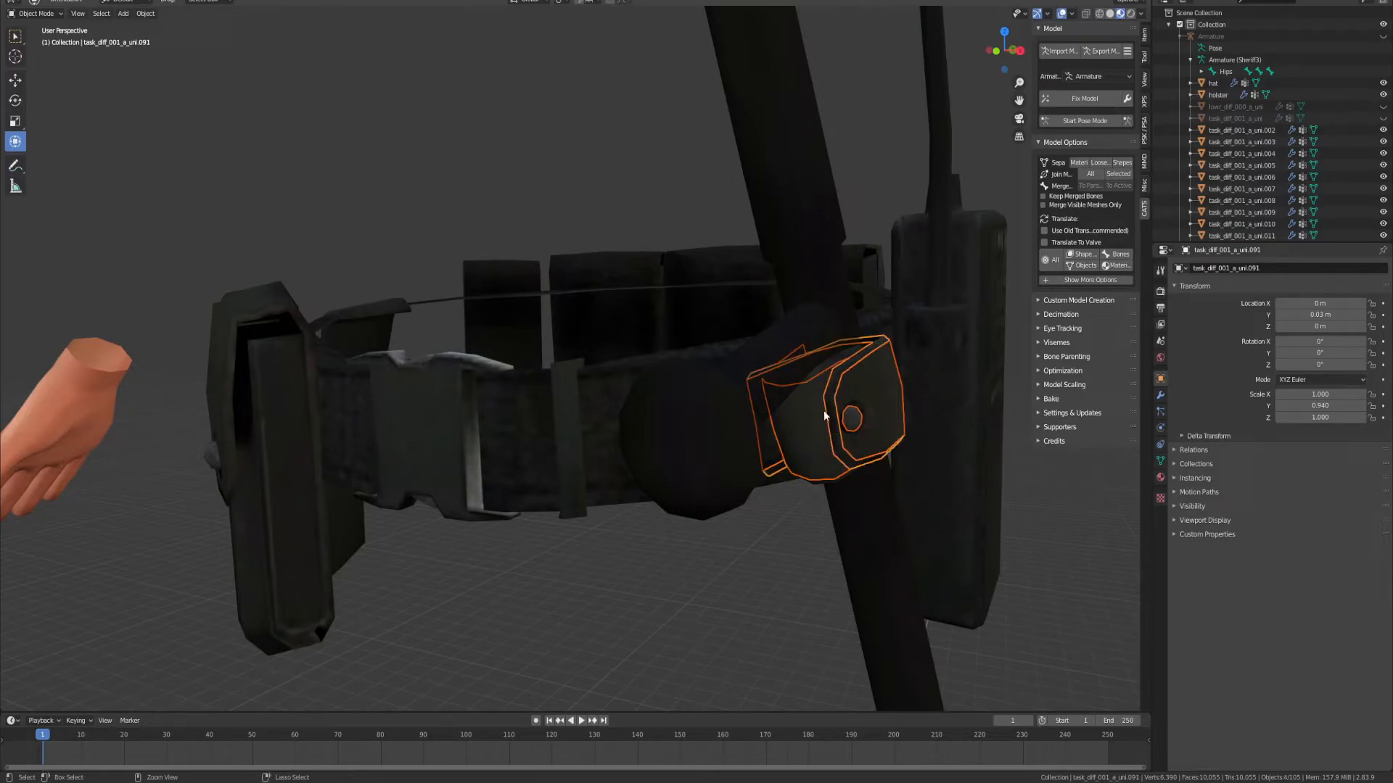
{"action": "key", "text": "ctrl+j"}
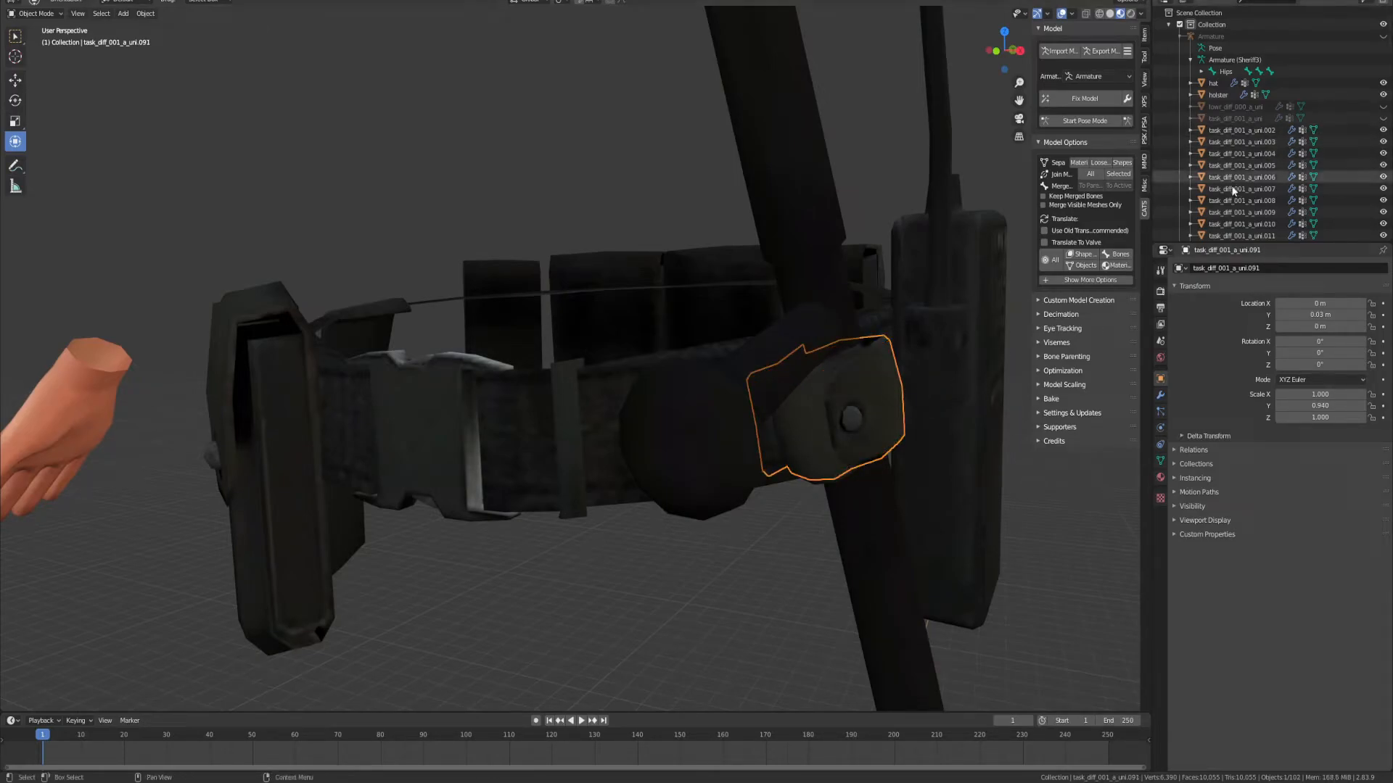
{"action": "left_click", "coordinate": [1233, 267]}
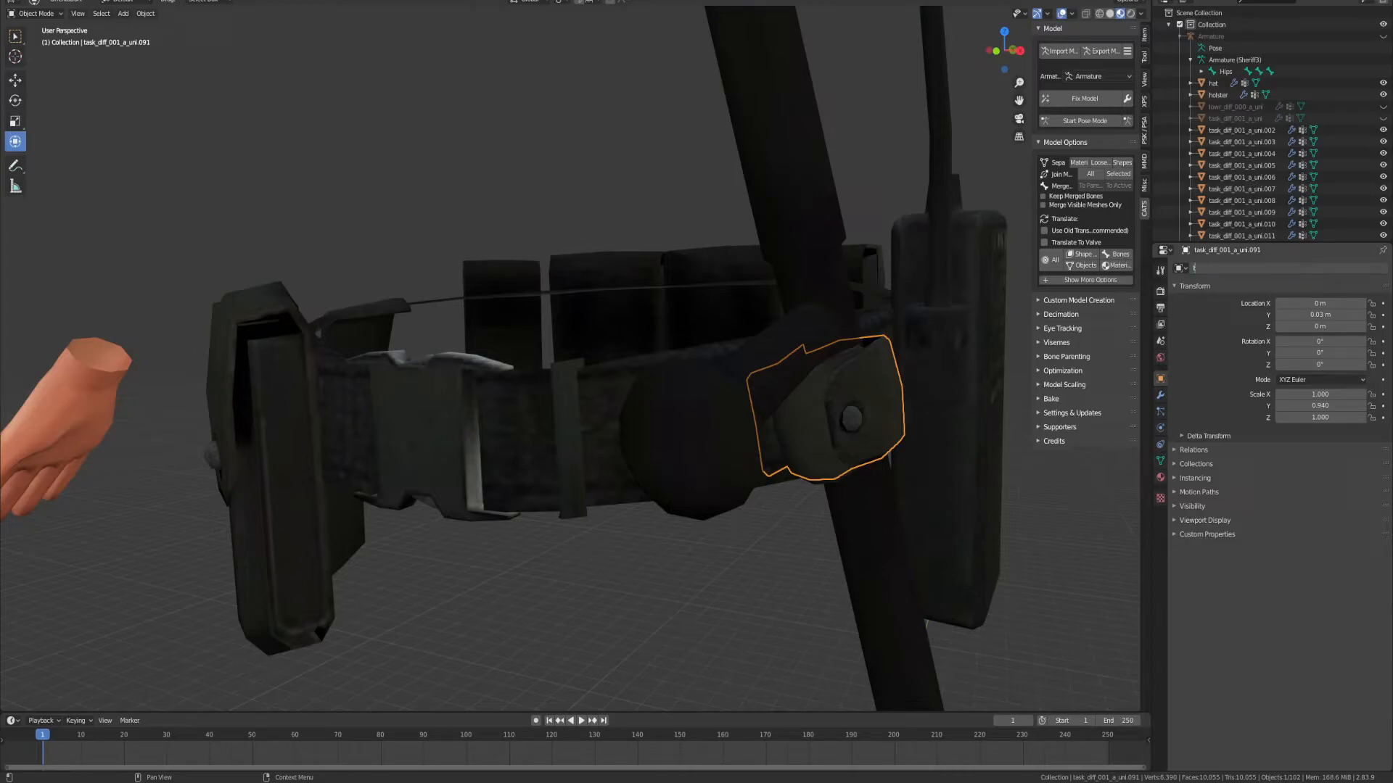
{"action": "key", "text": "Return"}
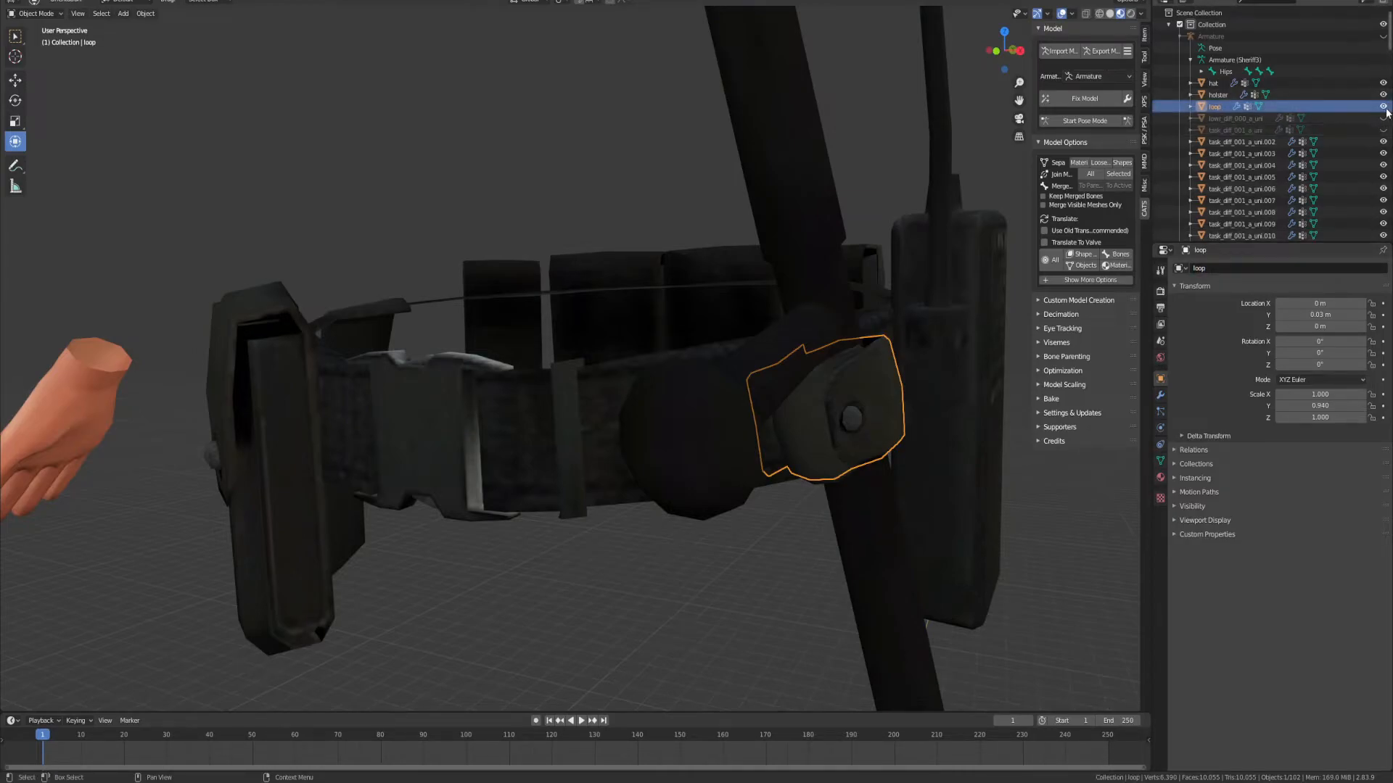
Step: Join the C-shaped rim piece behind the snap to the loop object, and hide the combined object
{"action": "key", "text": "h"}
{"action": "middle_click_drag", "start_coordinate": [766, 460], "coordinate": [739, 489]}
{"action": "left_click", "coordinate": [846, 473]}
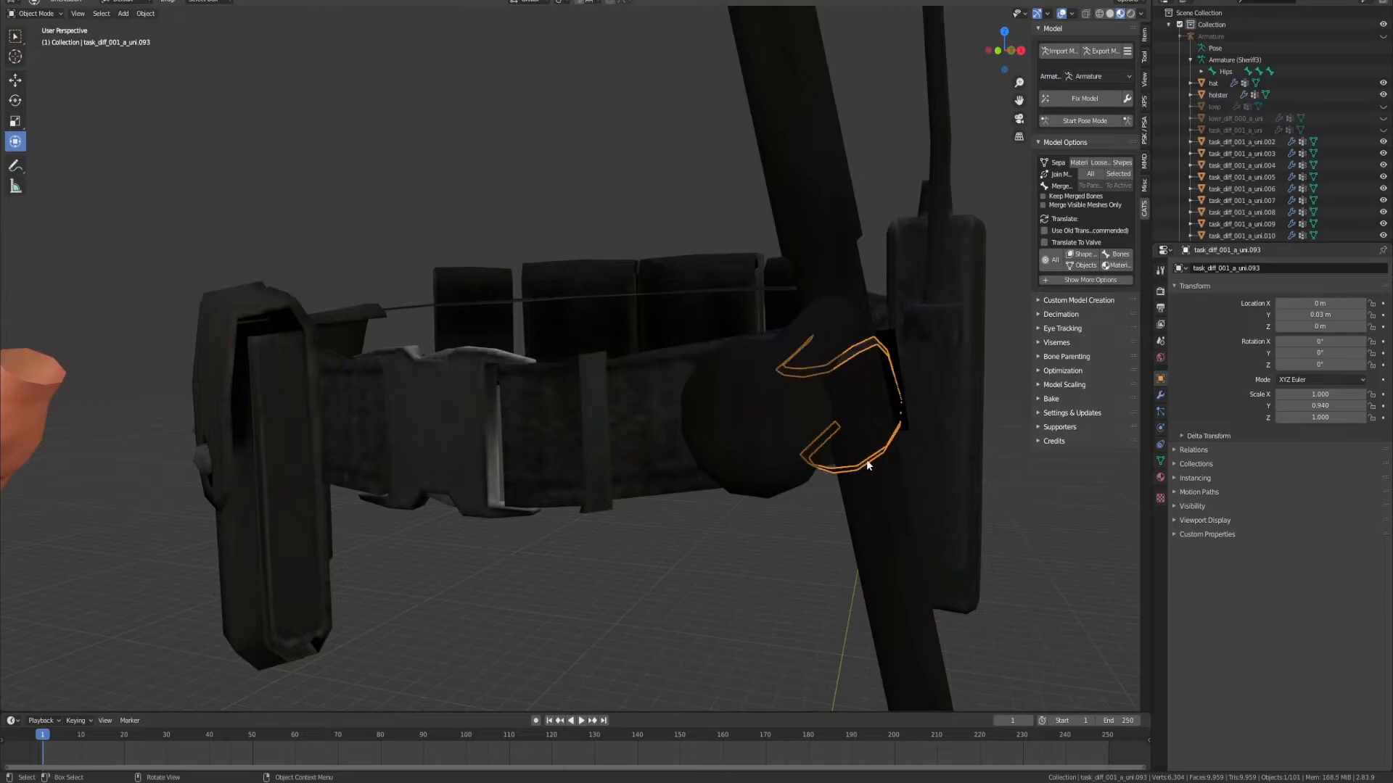
{"action": "middle_click_drag", "start_coordinate": [846, 473], "coordinate": [832, 472]}
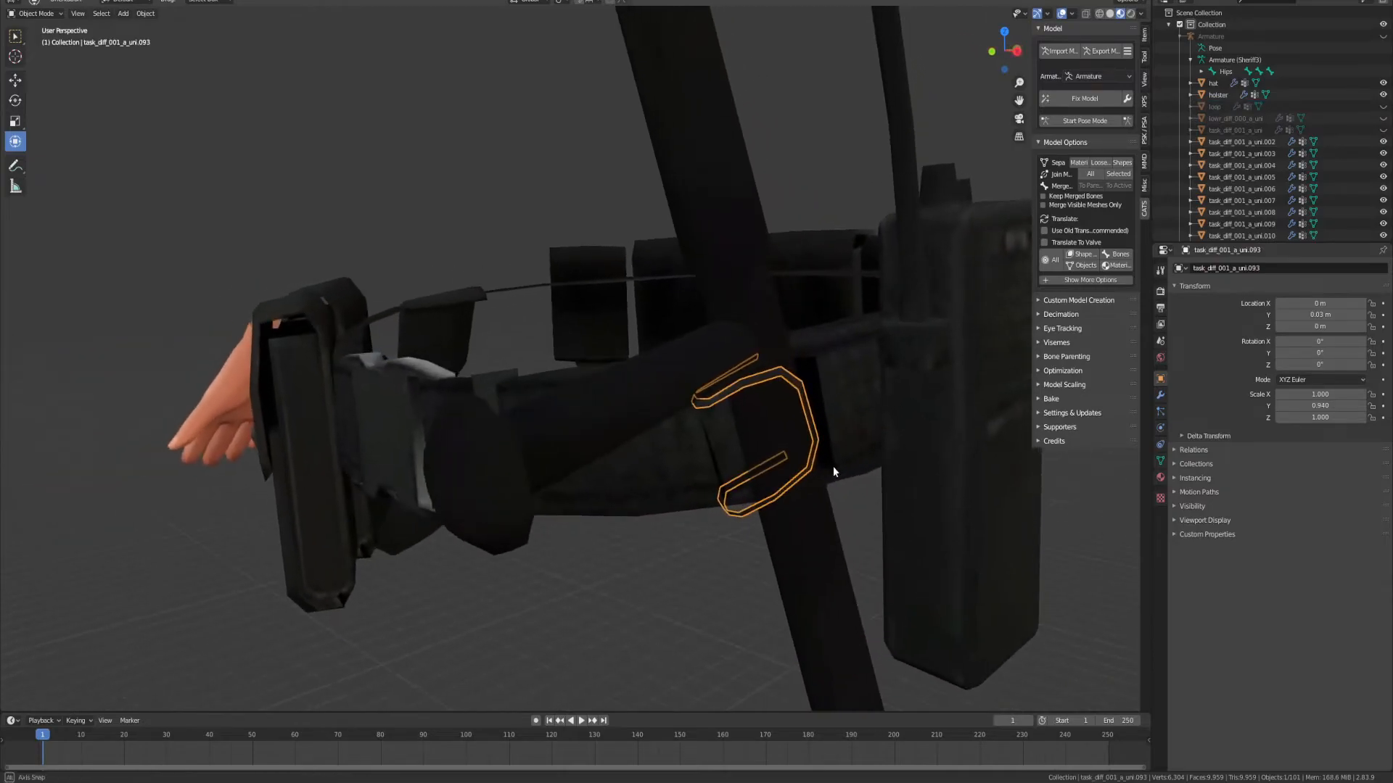
{"action": "left_click", "coordinate": [1382, 106]}
{"action": "left_click", "coordinate": [765, 425]}
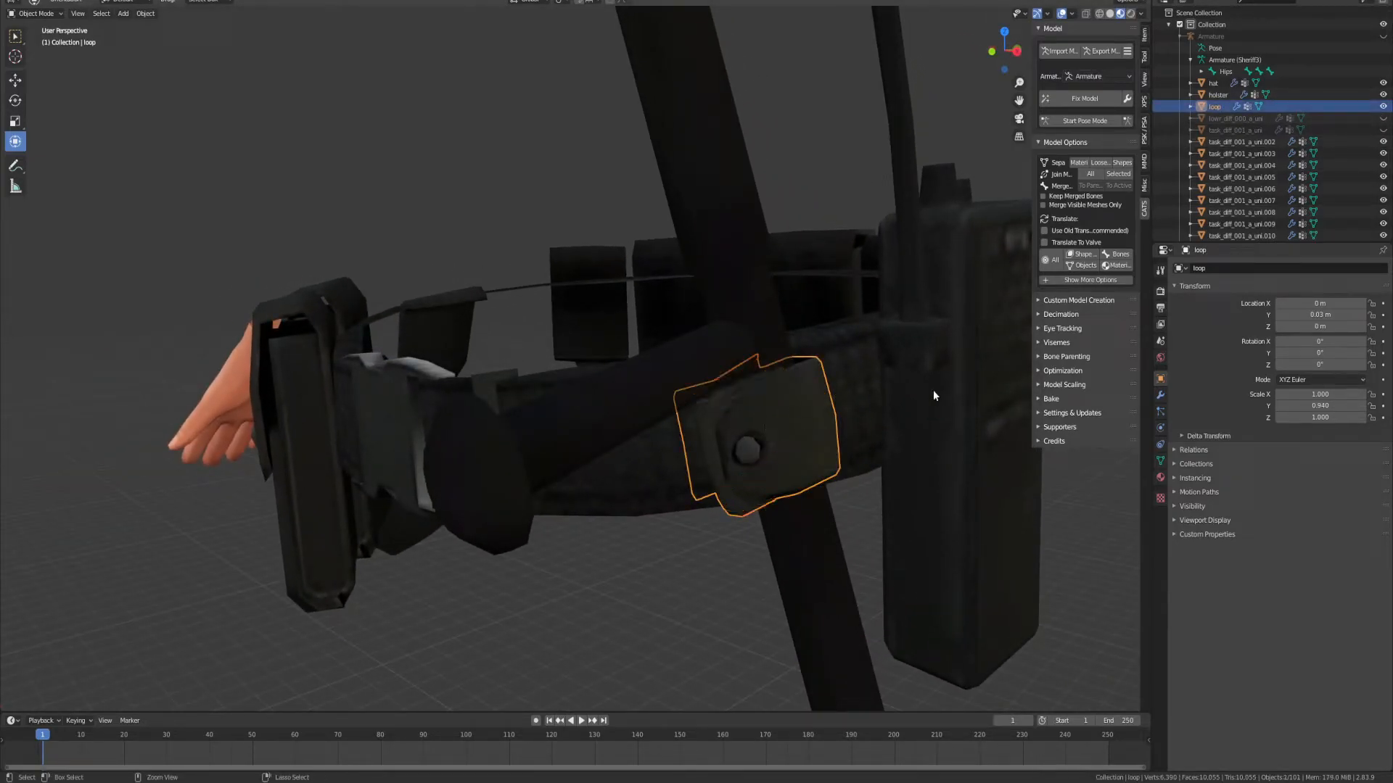
{"action": "key", "text": "h"}
Step: Join the baton's side handle, round knob, long shaft and both end caps into one object
{"action": "left_click", "coordinate": [630, 403]}
{"action": "left_click", "coordinate": [454, 496], "text": "shift"}
{"action": "left_click", "coordinate": [779, 375], "text": "shift"}
{"action": "scroll", "coordinate": [777, 389], "scroll_direction": "down", "scroll_amount": 3}
{"action": "left_click", "coordinate": [600, 129], "text": "shift"}
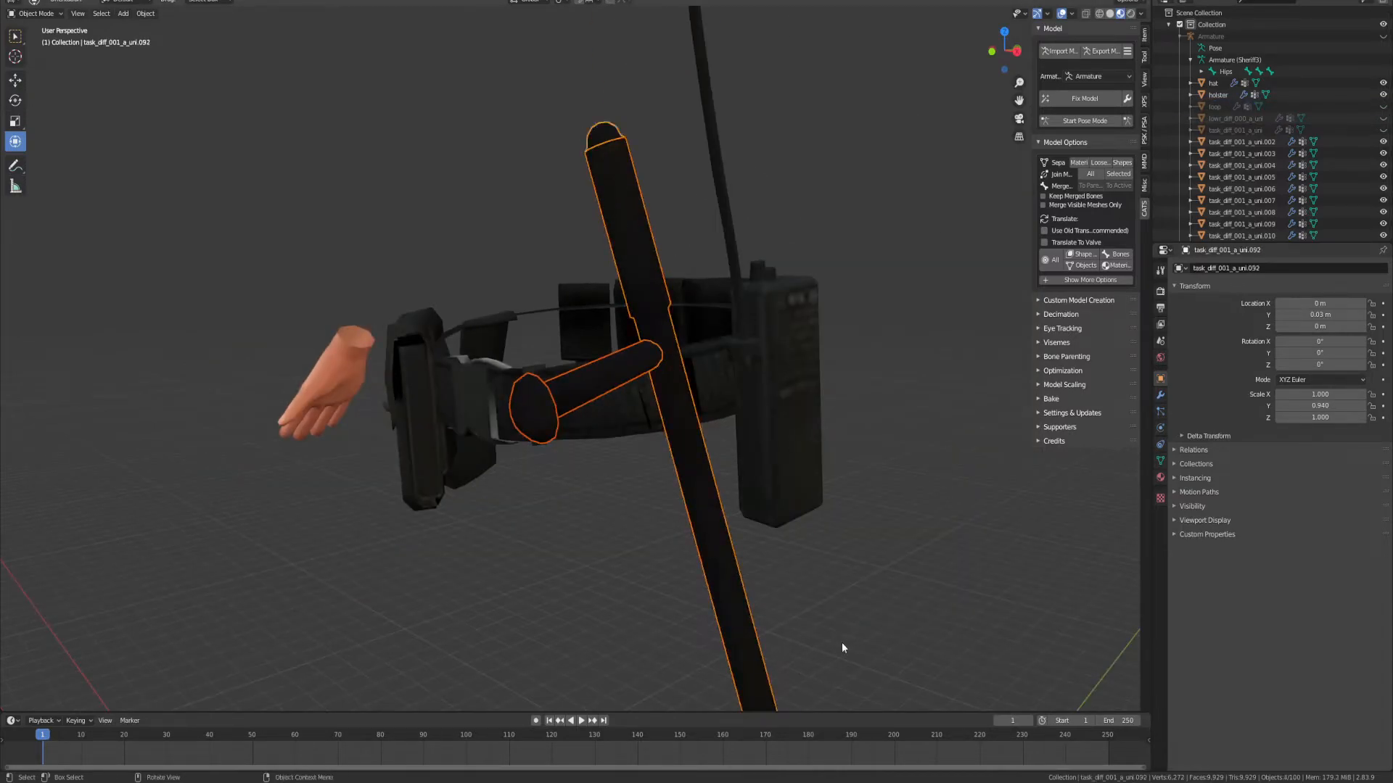
{"action": "middle_click_drag", "start_coordinate": [846, 629], "coordinate": [763, 540], "text": "shift"}
{"action": "left_click", "coordinate": [750, 599], "text": "shift"}
{"action": "left_click", "coordinate": [688, 401], "text": "shift"}
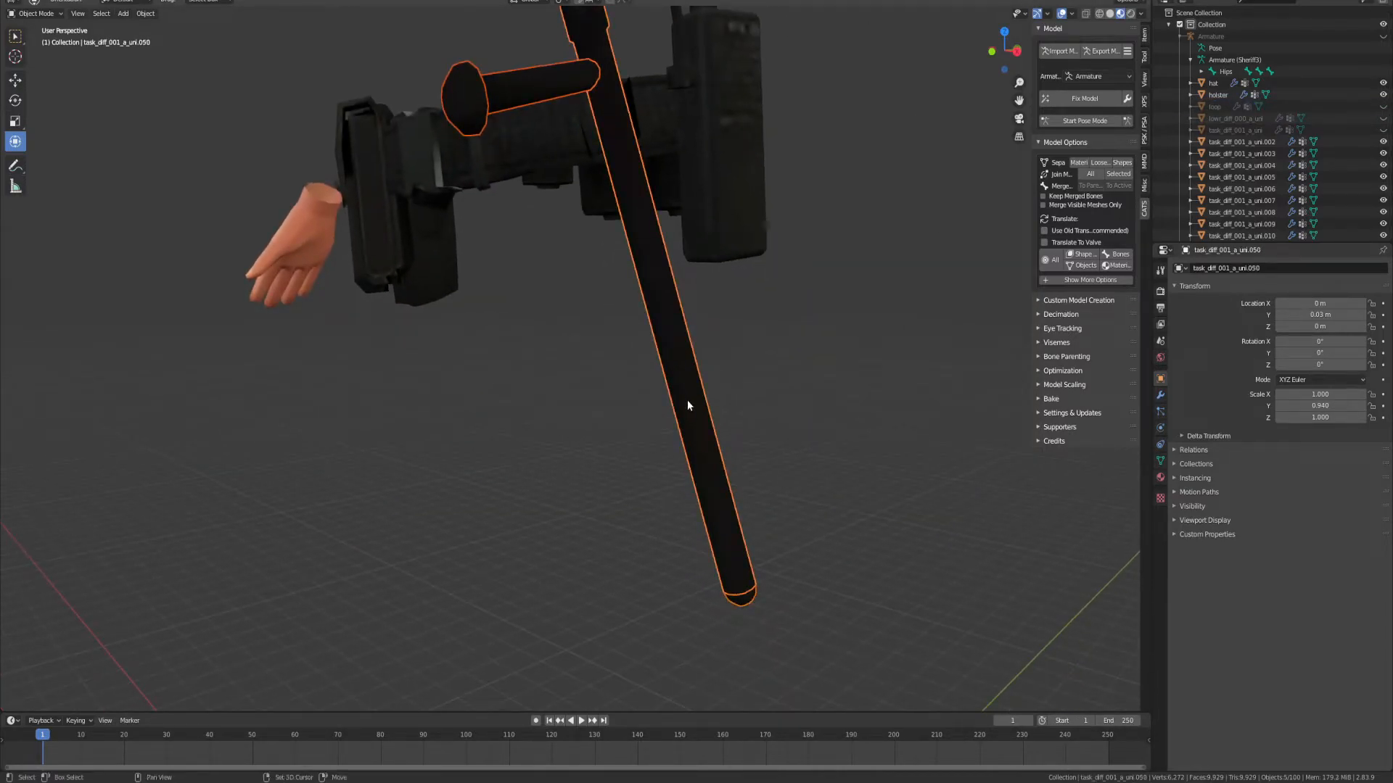
{"action": "key", "text": "ctrl+j"}
Step: Rename the joined object as baton
{"action": "left_click", "coordinate": [1248, 268]}
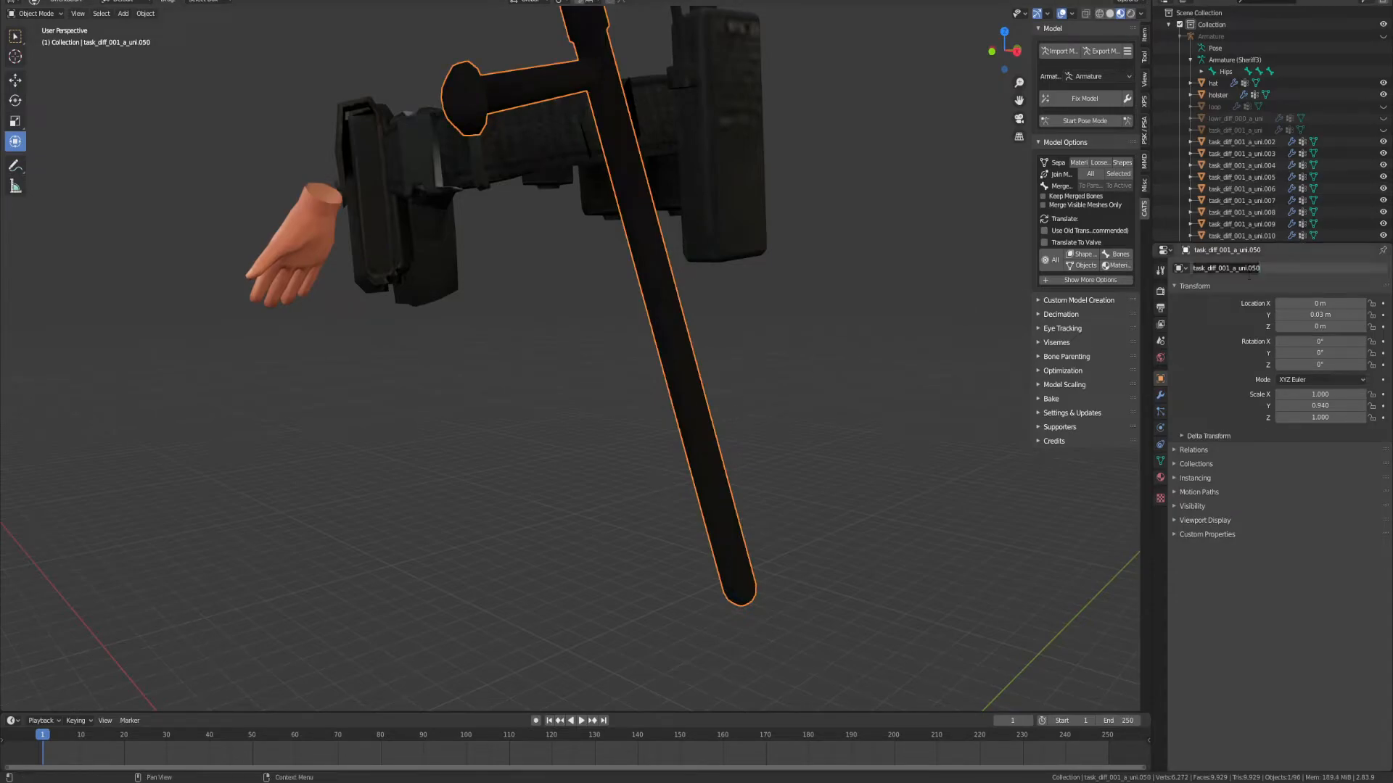
{"action": "type", "text": "baton"}
{"action": "key", "text": "Return"}
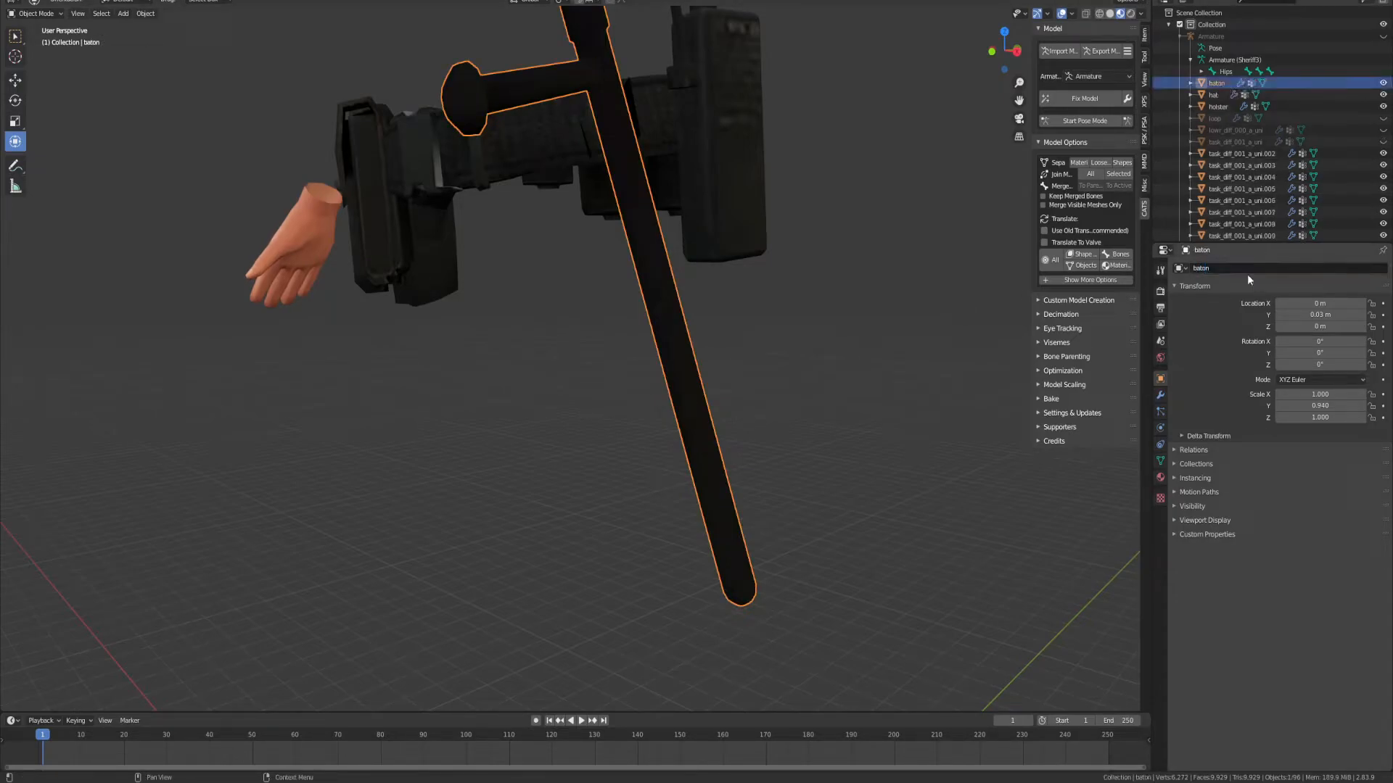
Step: Hide the baton, holster and hat objects to leave only the unsorted belt parts showing
{"action": "scroll", "coordinate": [797, 162], "scroll_direction": "up", "scroll_amount": 2}
{"action": "middle_click_drag", "start_coordinate": [796, 162], "coordinate": [805, 400], "text": "shift"}
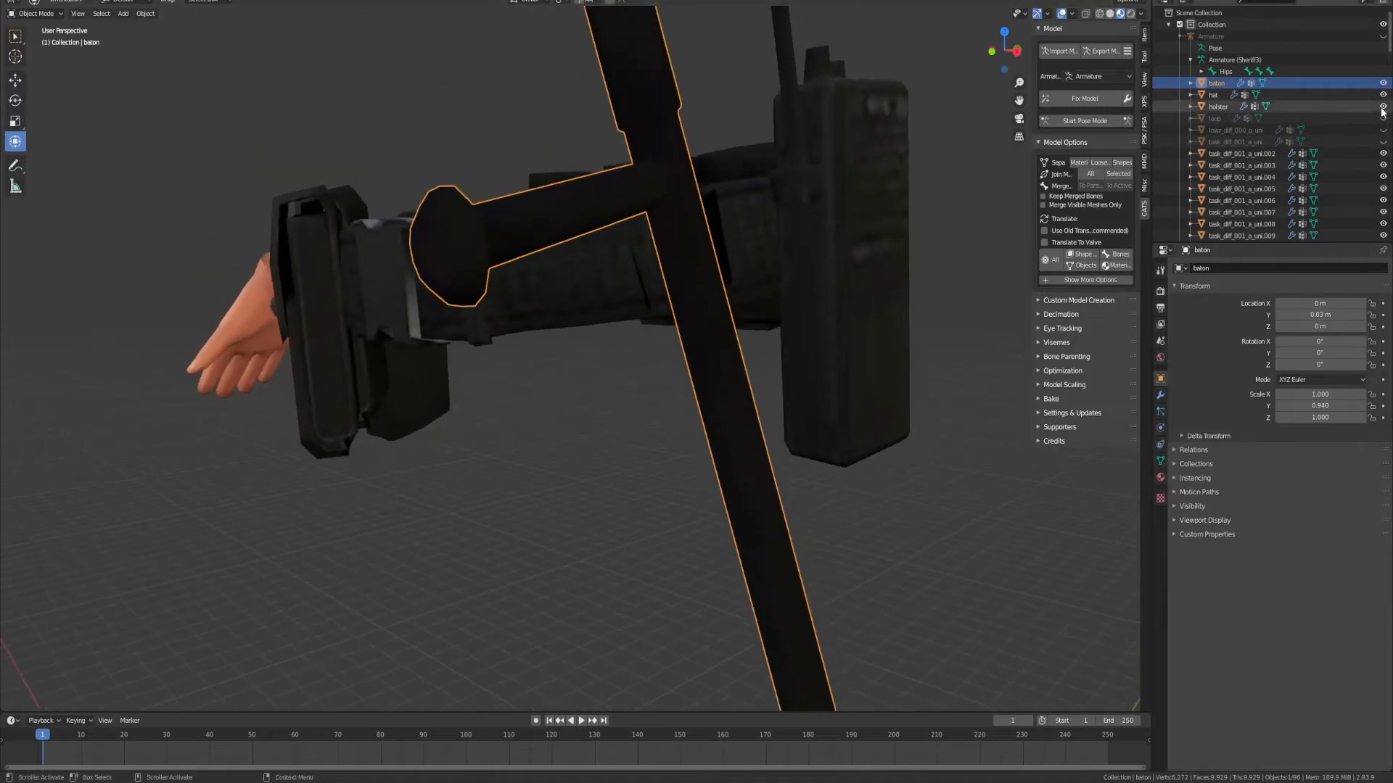
{"action": "left_click", "coordinate": [1384, 83]}
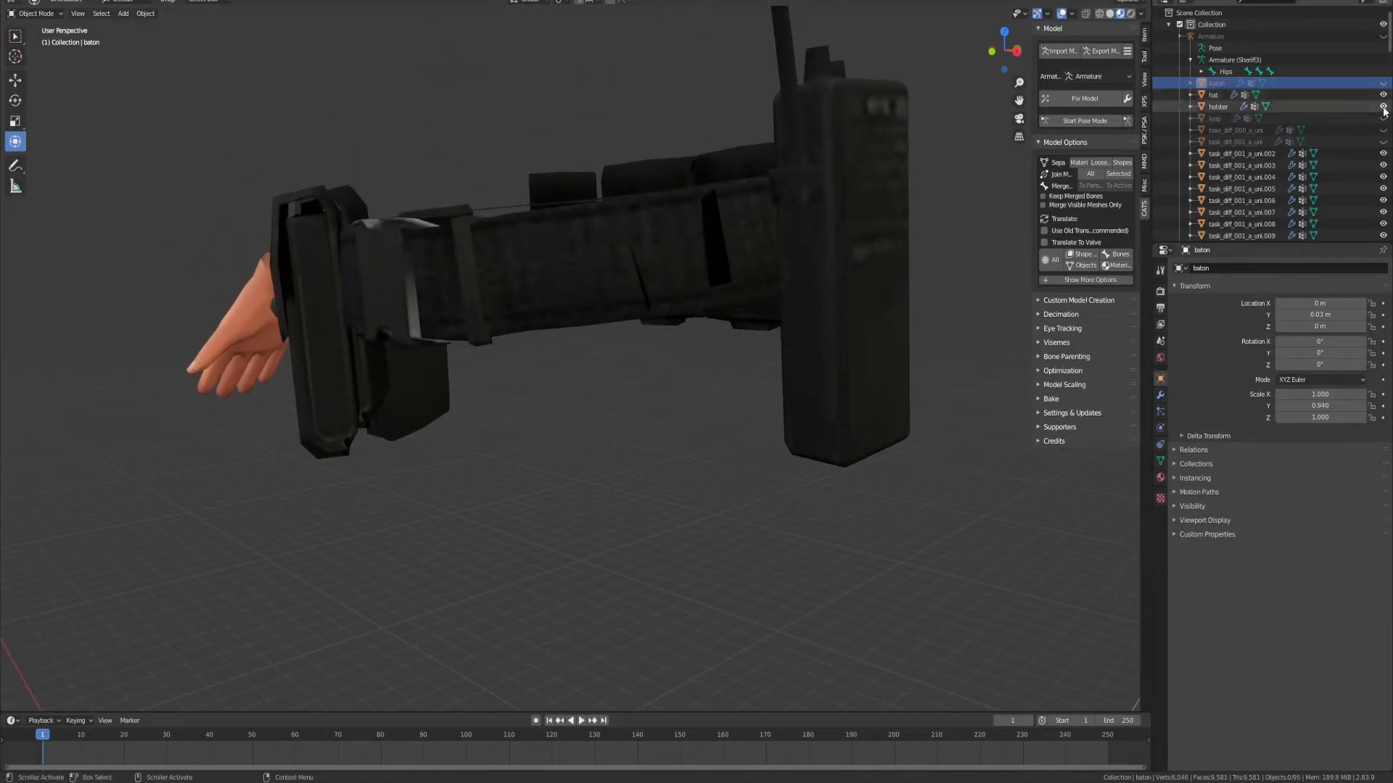
{"action": "left_click", "coordinate": [1383, 106]}
{"action": "left_click", "coordinate": [1383, 94]}
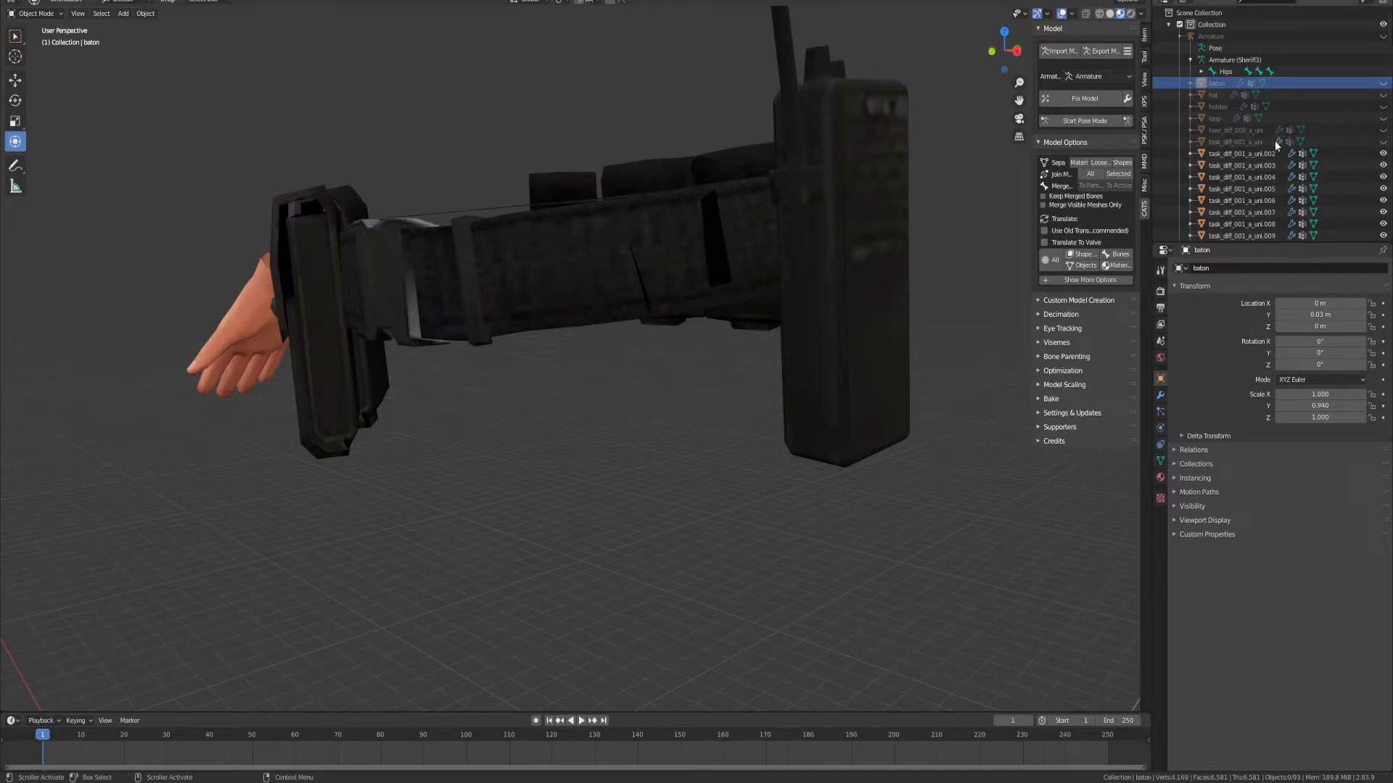
Step: Join the two remaining loop lining pieces beside the radio to the loop object, and hide it
{"action": "left_click", "coordinate": [646, 300]}
{"action": "middle_click_drag", "start_coordinate": [647, 301], "coordinate": [702, 308]}
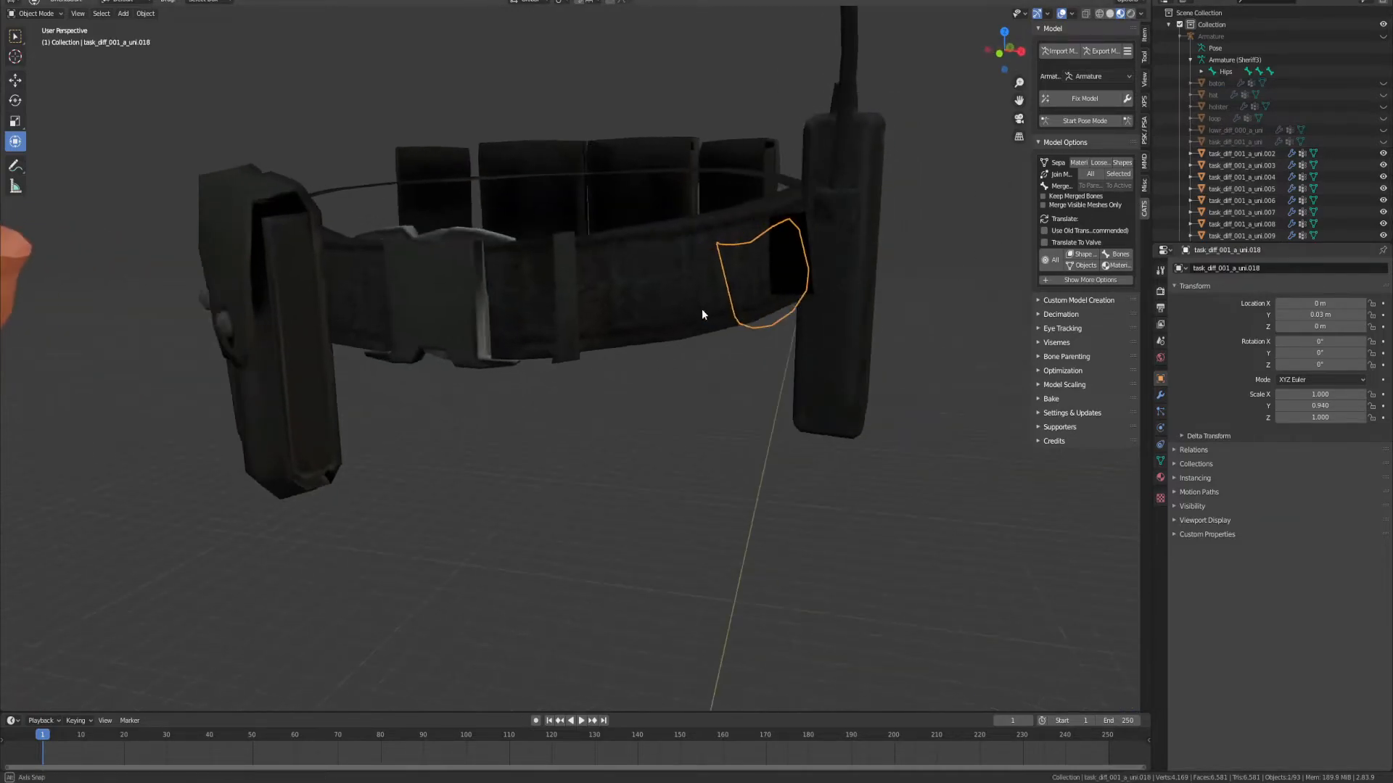
{"action": "scroll", "coordinate": [841, 308], "scroll_direction": "up", "scroll_amount": 2}
{"action": "middle_click_drag", "start_coordinate": [841, 308], "coordinate": [903, 363], "text": "shift"}
{"action": "left_click", "coordinate": [762, 351], "text": "shift"}
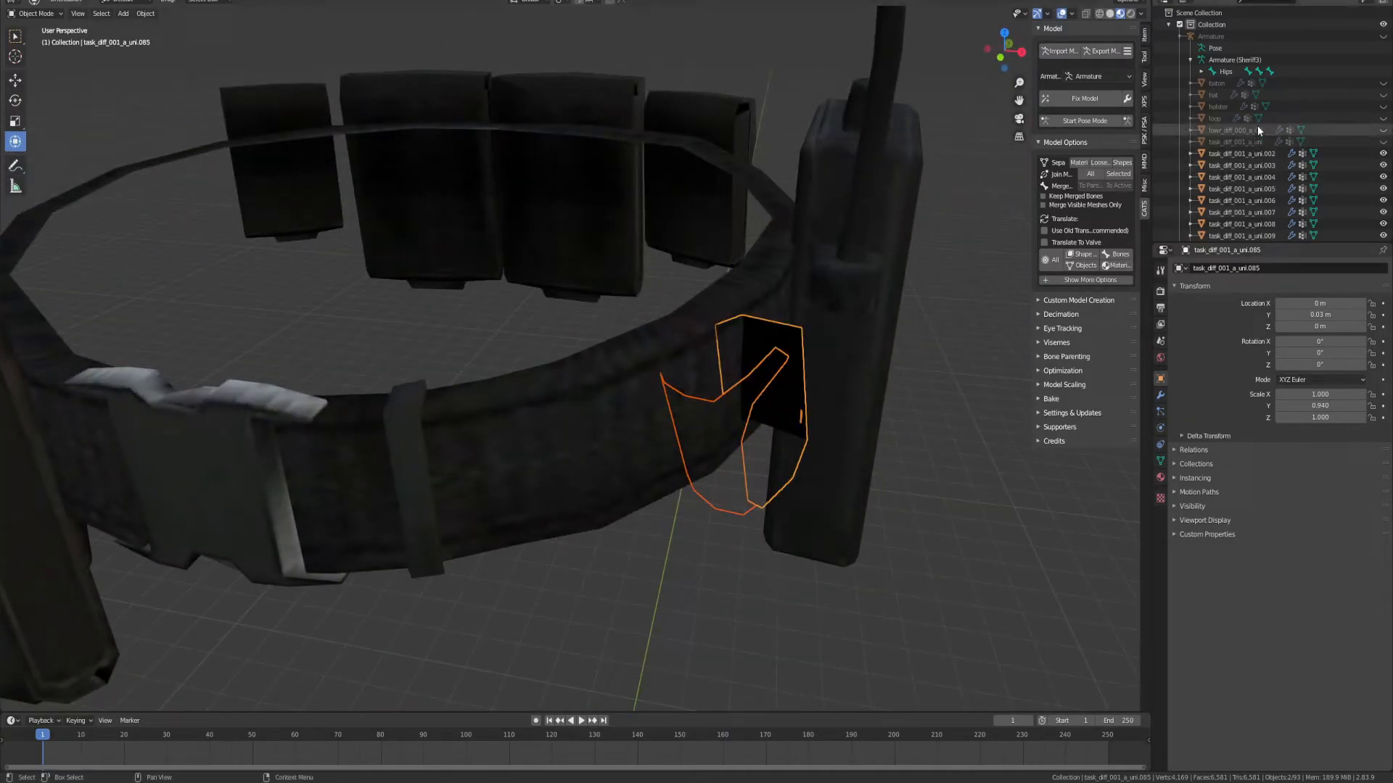
{"action": "left_click", "coordinate": [1361, 118], "text": "shift"}
{"action": "middle_click_drag", "start_coordinate": [741, 422], "coordinate": [931, 331], "text": "ctrl"}
{"action": "key", "text": "h"}
Step: Delete the shoulder microphone with its long cord, and the small leftover piece at the radio
{"action": "scroll", "coordinate": [931, 331], "scroll_direction": "down", "scroll_amount": 6}
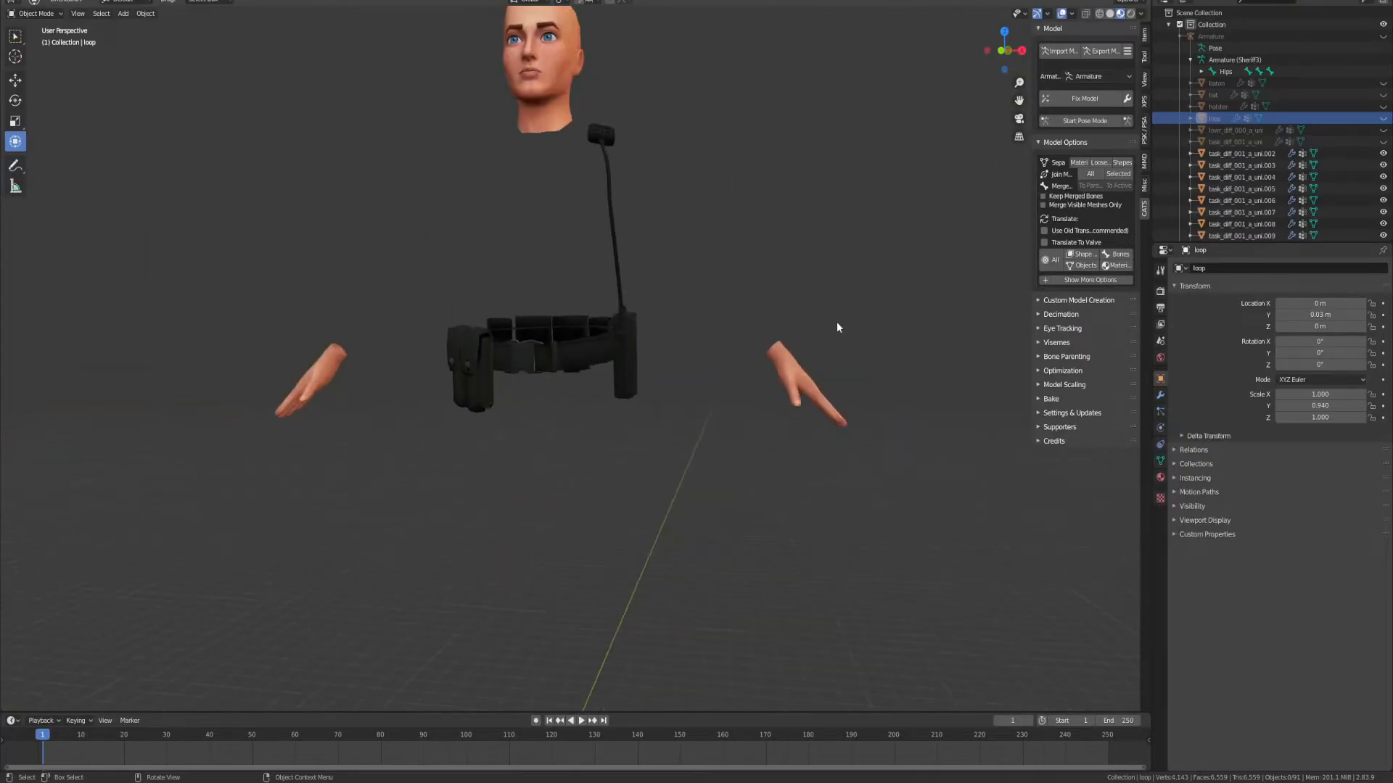
{"action": "scroll", "coordinate": [791, 364], "scroll_direction": "up", "scroll_amount": 1}
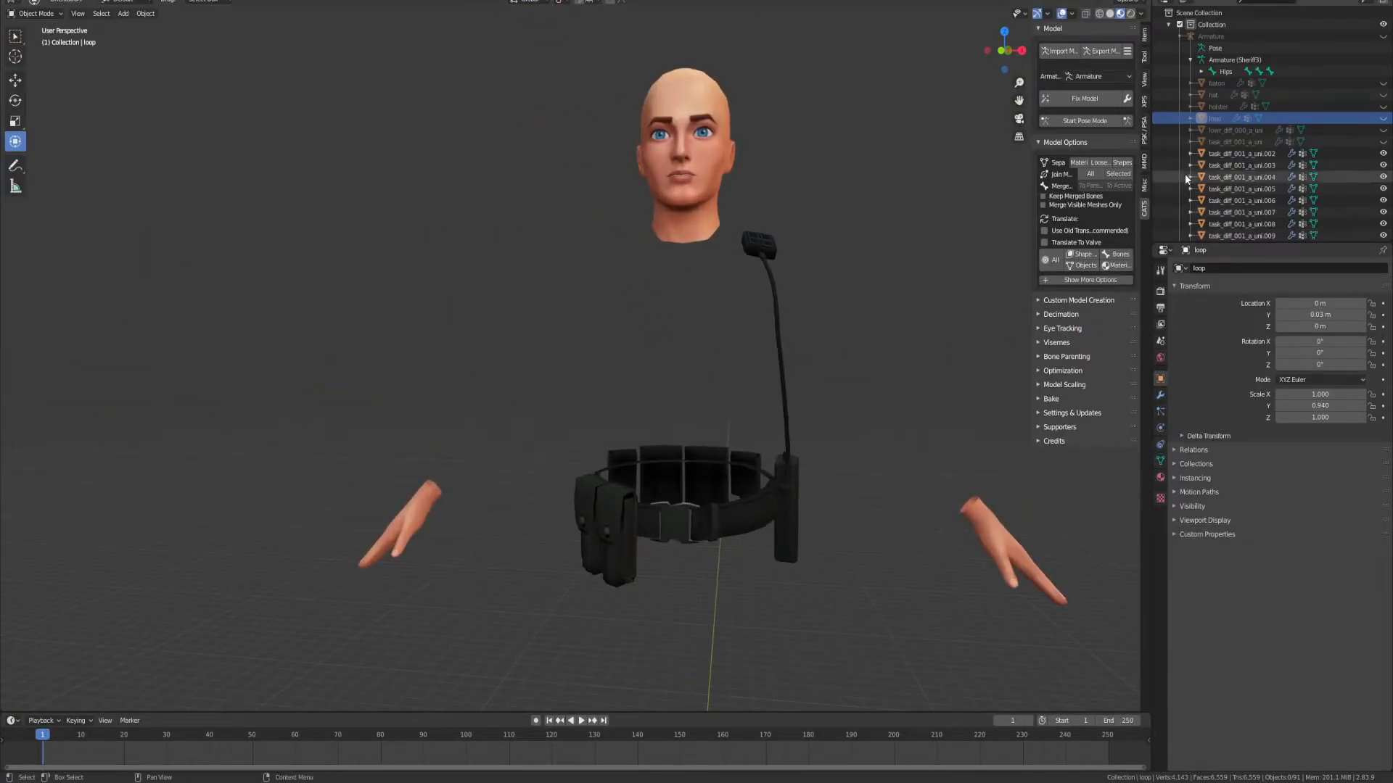
{"action": "left_click", "coordinate": [763, 251]}
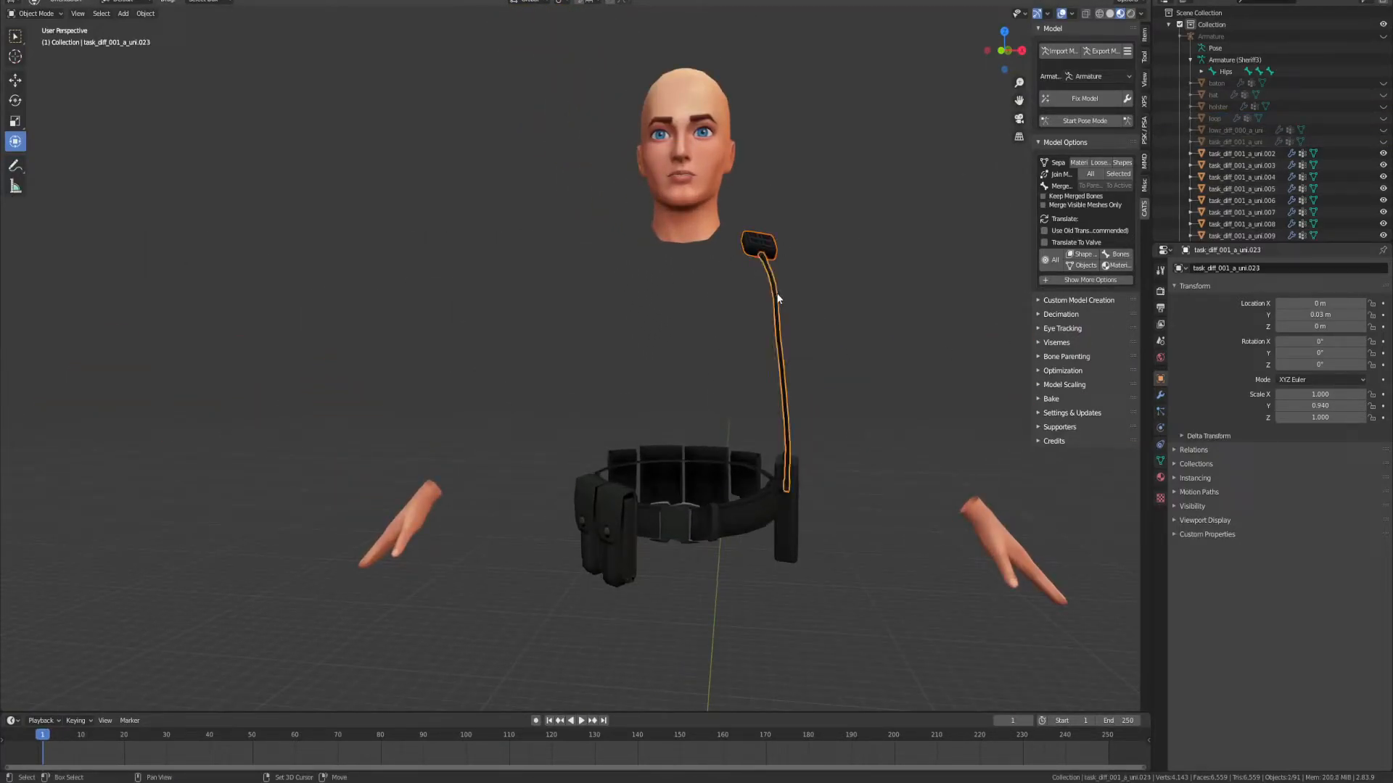
{"action": "middle_click_drag", "start_coordinate": [790, 312], "coordinate": [711, 342]}
{"action": "key", "text": "Delete"}
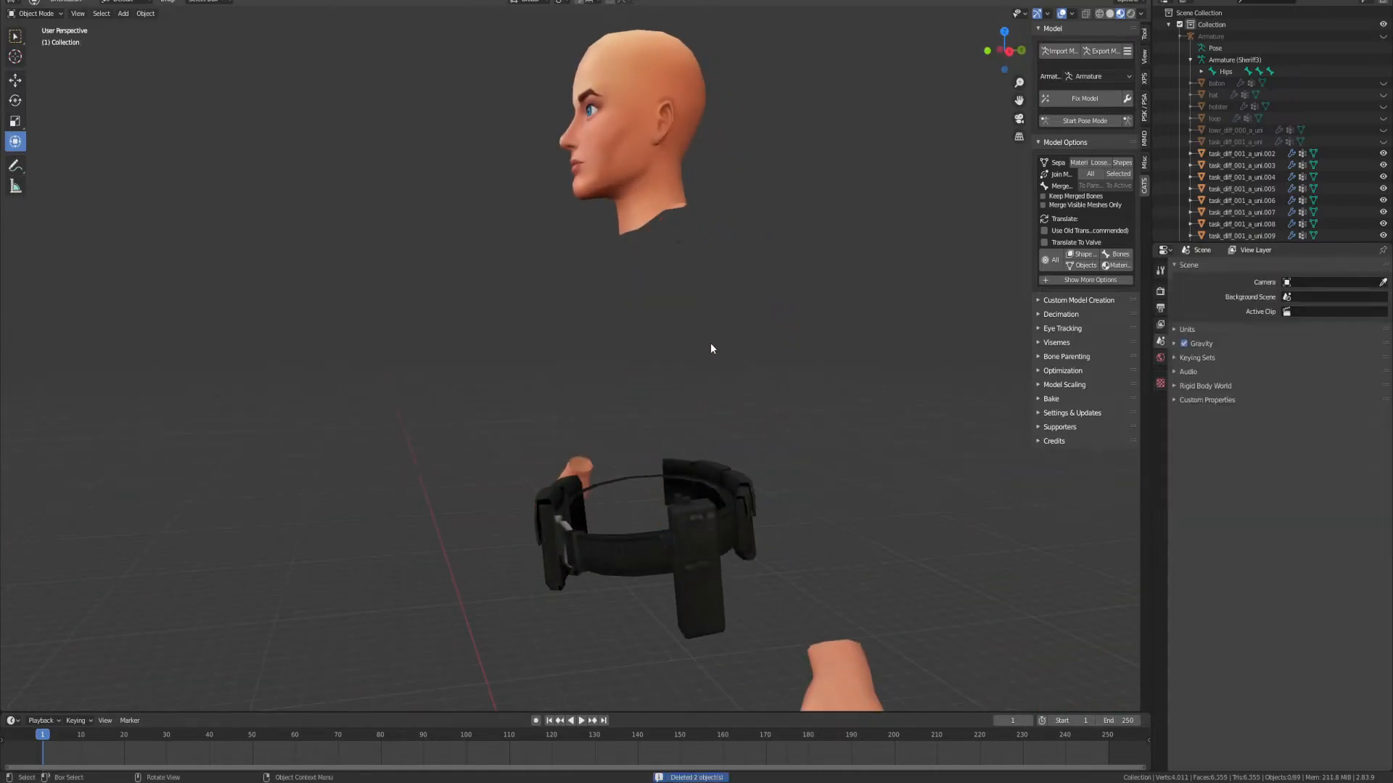
{"action": "scroll", "coordinate": [711, 354], "scroll_direction": "up", "scroll_amount": 2}
{"action": "left_click", "coordinate": [737, 169]}
{"action": "middle_click_drag", "start_coordinate": [737, 168], "coordinate": [878, 242]}
{"action": "key", "text": "Delete"}
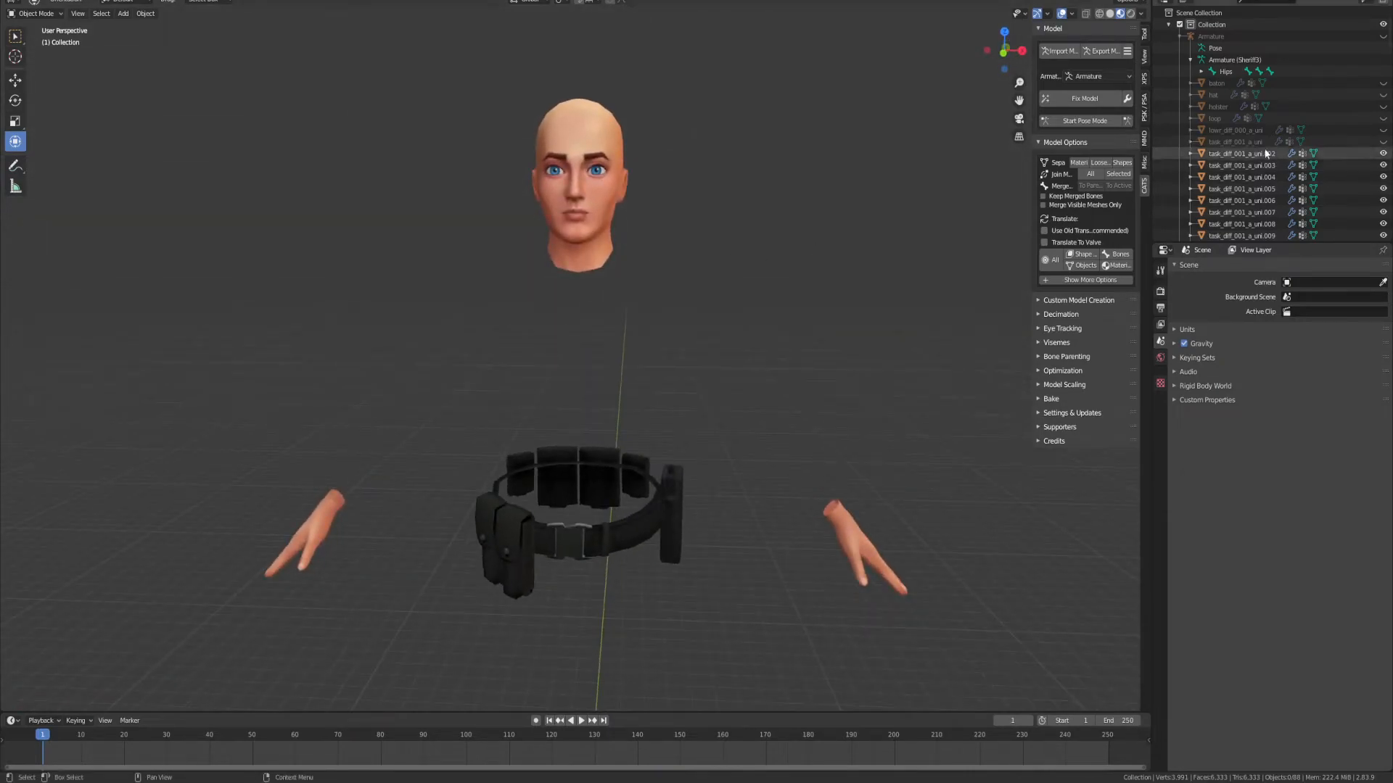
Step: Try to identify the belt piece task_diff_001_a_uni.002 by moving it along X, and undo the moves
{"action": "left_click", "coordinate": [1243, 154]}
{"action": "scroll", "coordinate": [1243, 173], "scroll_direction": "down", "scroll_amount": 10}
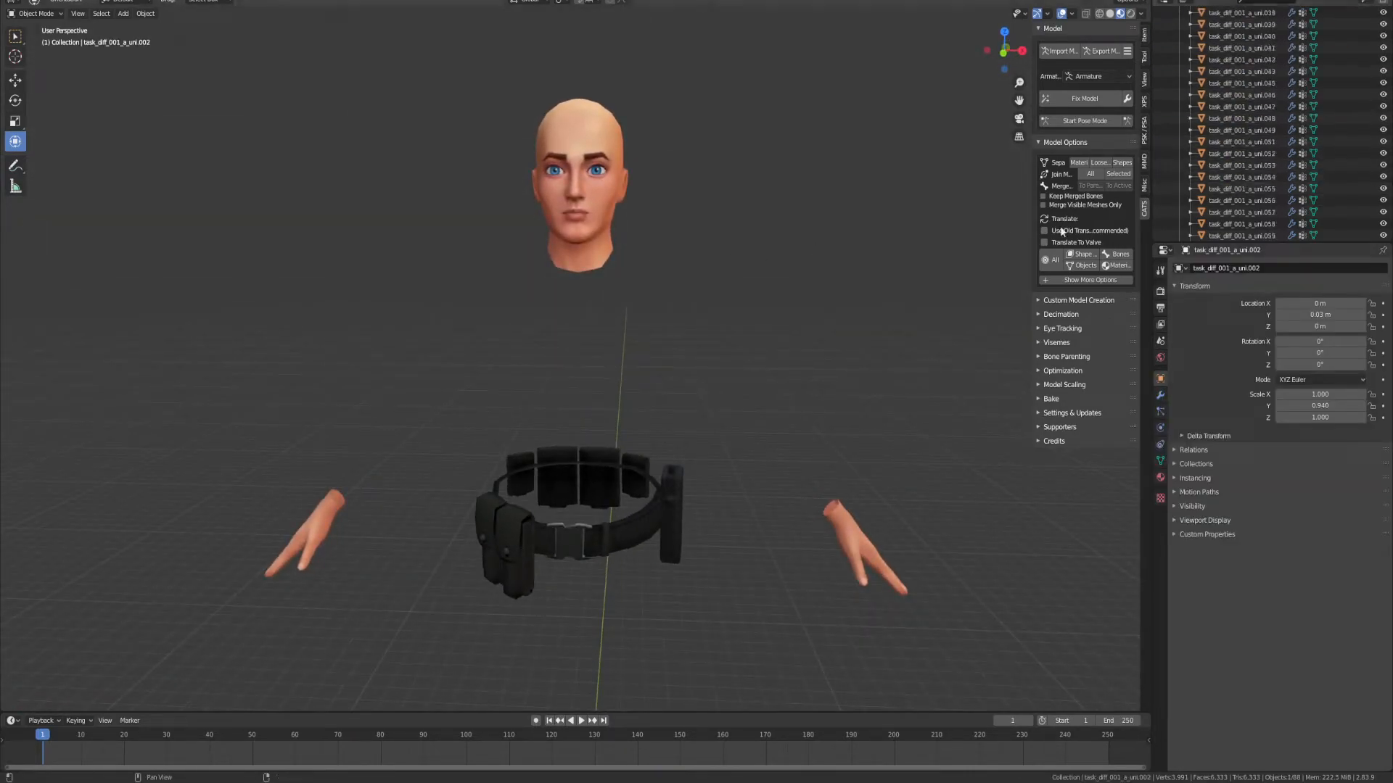
{"action": "scroll", "coordinate": [580, 394], "scroll_direction": "down", "scroll_amount": 10}
{"action": "scroll", "coordinate": [580, 394], "scroll_direction": "up", "scroll_amount": 6}
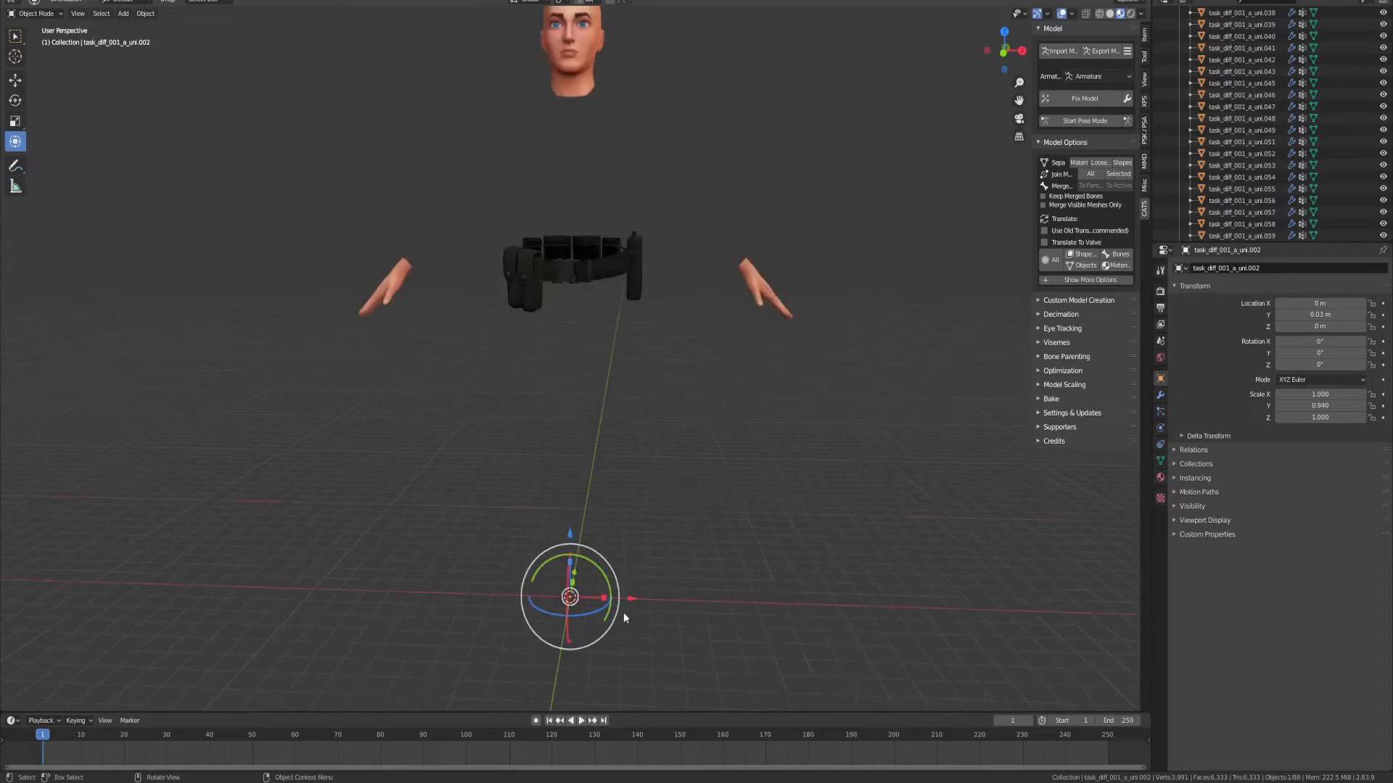
{"action": "left_click_drag", "start_coordinate": [630, 604], "coordinate": [737, 596]}
{"action": "left_click_drag", "start_coordinate": [582, 584], "coordinate": [621, 595]}
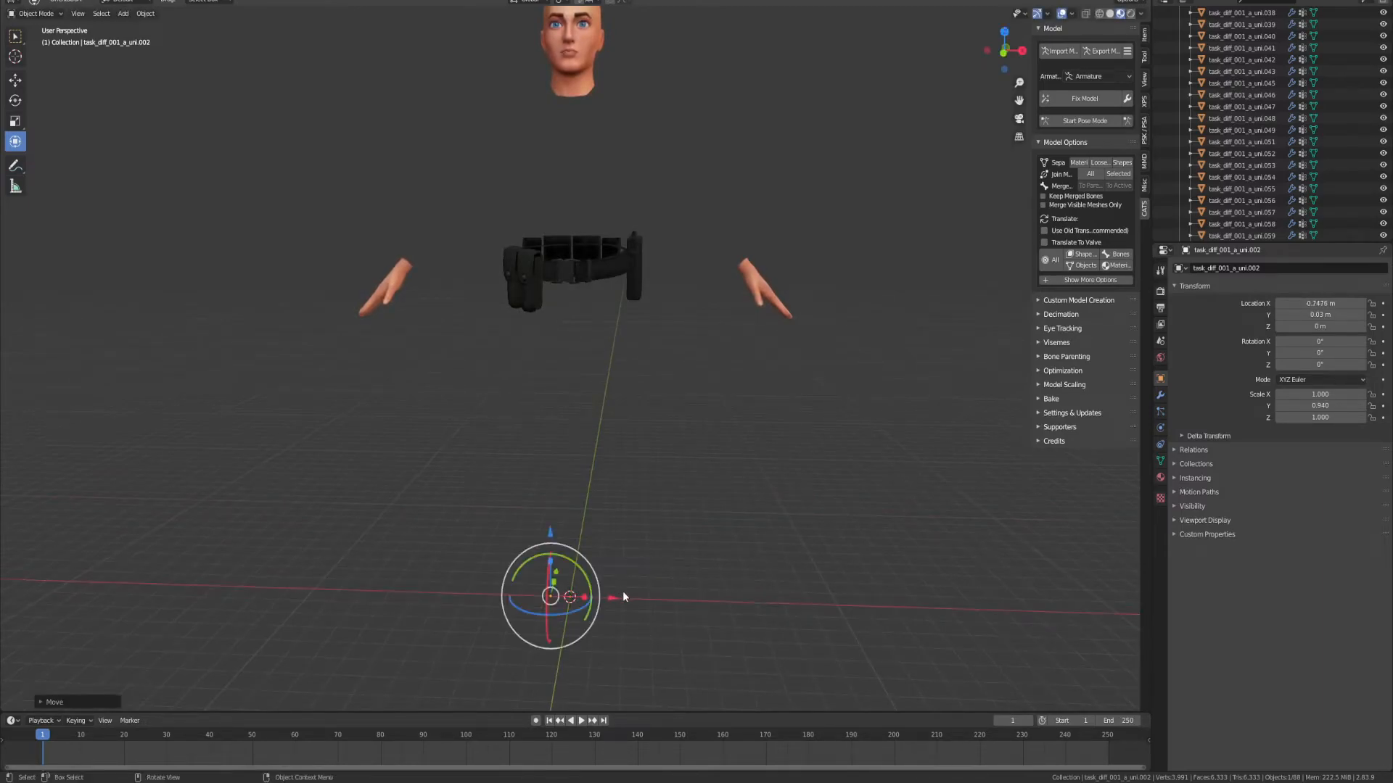
{"action": "scroll", "coordinate": [613, 590], "scroll_direction": "up", "scroll_amount": 8}
{"action": "scroll", "coordinate": [609, 544], "scroll_direction": "down", "scroll_amount": 2}
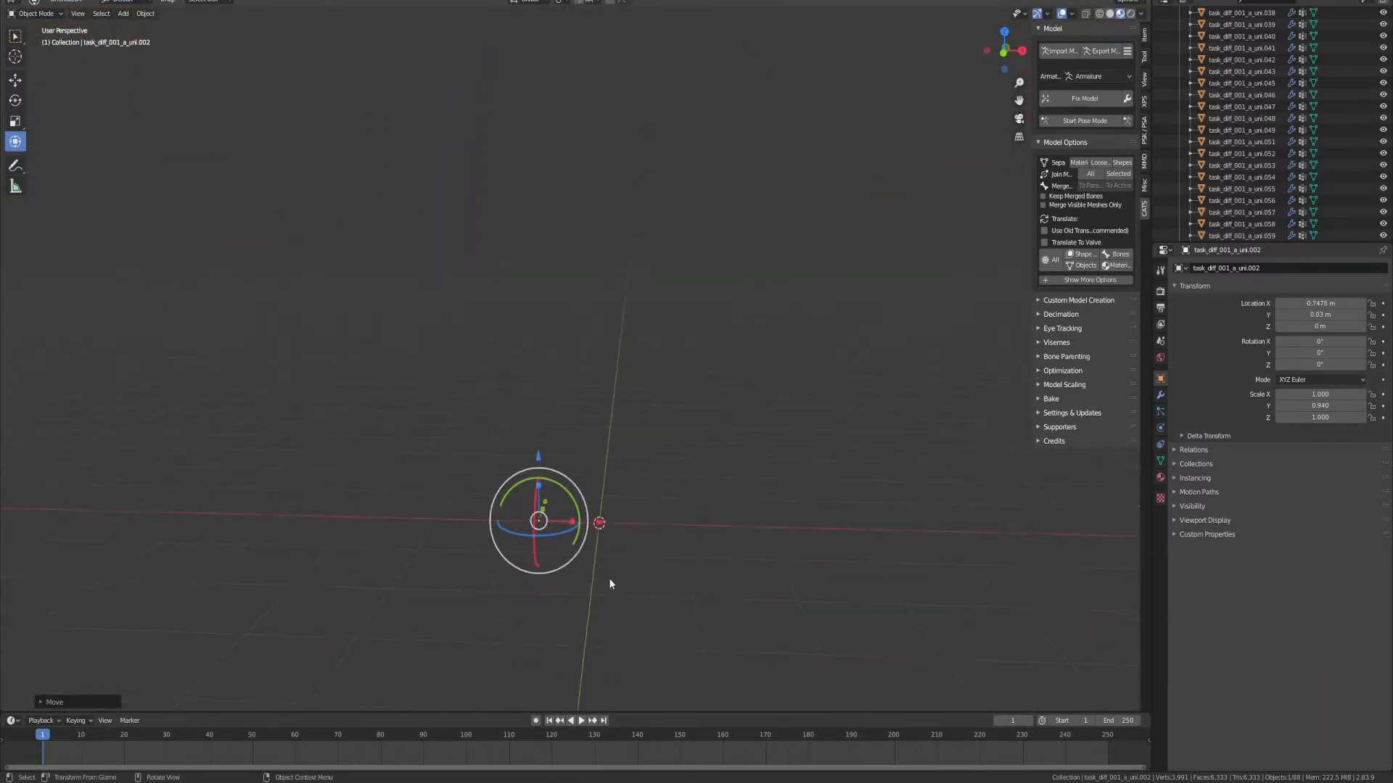
{"action": "left_click_drag", "start_coordinate": [604, 524], "coordinate": [682, 516]}
{"action": "key", "text": "ctrl+z"}
{"action": "scroll", "coordinate": [682, 516], "scroll_direction": "down", "scroll_amount": 8}
{"action": "key", "text": "ctrl+z"}
Step: Delete the tiny triangular fragment inside the small pouch at the back of the belt
{"action": "middle_click_drag", "start_coordinate": [667, 270], "coordinate": [686, 506], "text": "shift"}
{"action": "scroll", "coordinate": [685, 478], "scroll_direction": "down", "scroll_amount": 5}
{"action": "scroll", "coordinate": [671, 421], "scroll_direction": "up", "scroll_amount": 3}
{"action": "middle_click_drag", "start_coordinate": [663, 396], "coordinate": [486, 436]}
{"action": "scroll", "coordinate": [494, 358], "scroll_direction": "up", "scroll_amount": 5}
{"action": "scroll", "coordinate": [486, 436], "scroll_direction": "up", "scroll_amount": 5}
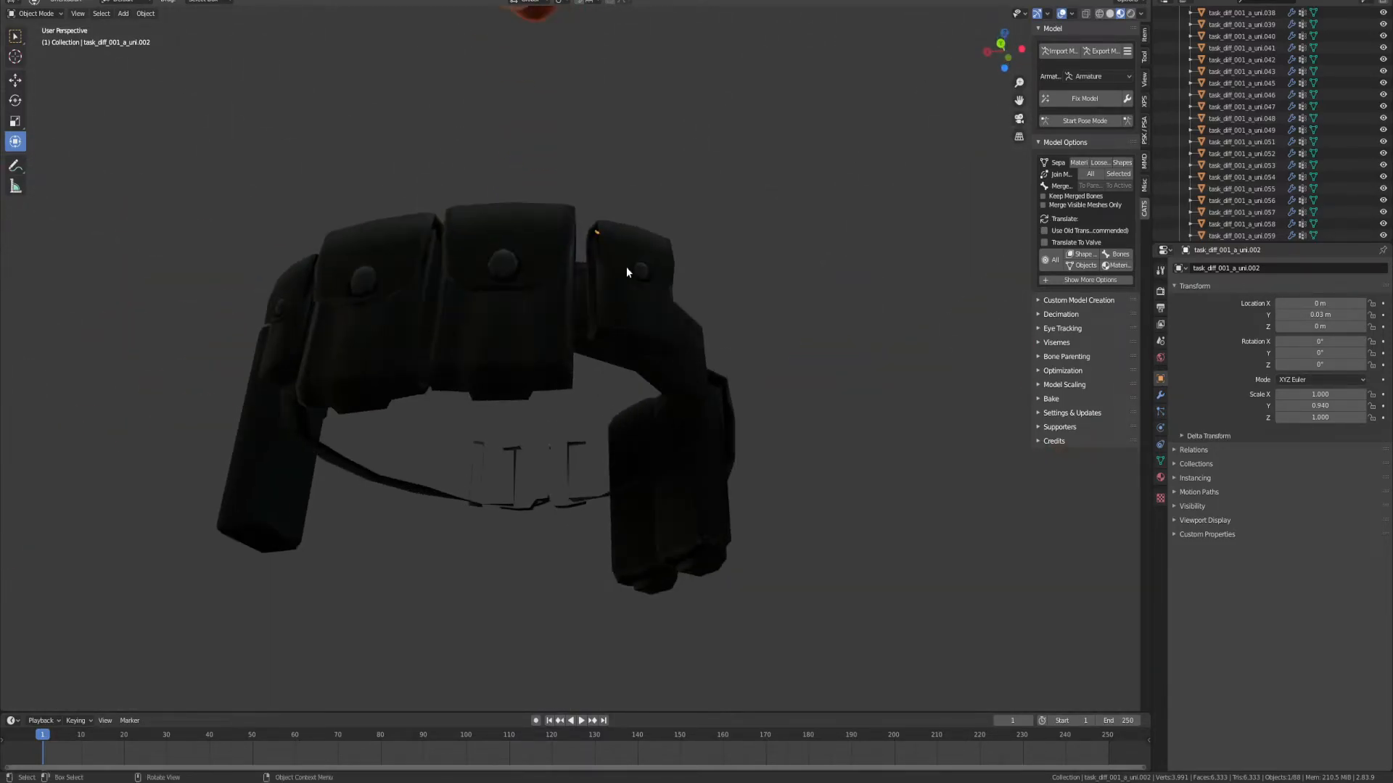
{"action": "middle_click_drag", "start_coordinate": [625, 271], "coordinate": [638, 312]}
{"action": "scroll", "coordinate": [639, 290], "scroll_direction": "up", "scroll_amount": 3}
{"action": "middle_click_drag", "start_coordinate": [642, 247], "coordinate": [650, 152]}
{"action": "middle_click_drag", "start_coordinate": [649, 152], "coordinate": [672, 235], "text": "shift"}
{"action": "scroll", "coordinate": [686, 351], "scroll_direction": "up", "scroll_amount": 3}
{"action": "scroll", "coordinate": [725, 229], "scroll_direction": "down", "scroll_amount": 6}
{"action": "scroll", "coordinate": [672, 236], "scroll_direction": "up", "scroll_amount": 4}
{"action": "middle_click_drag", "start_coordinate": [859, 317], "coordinate": [619, 270]}
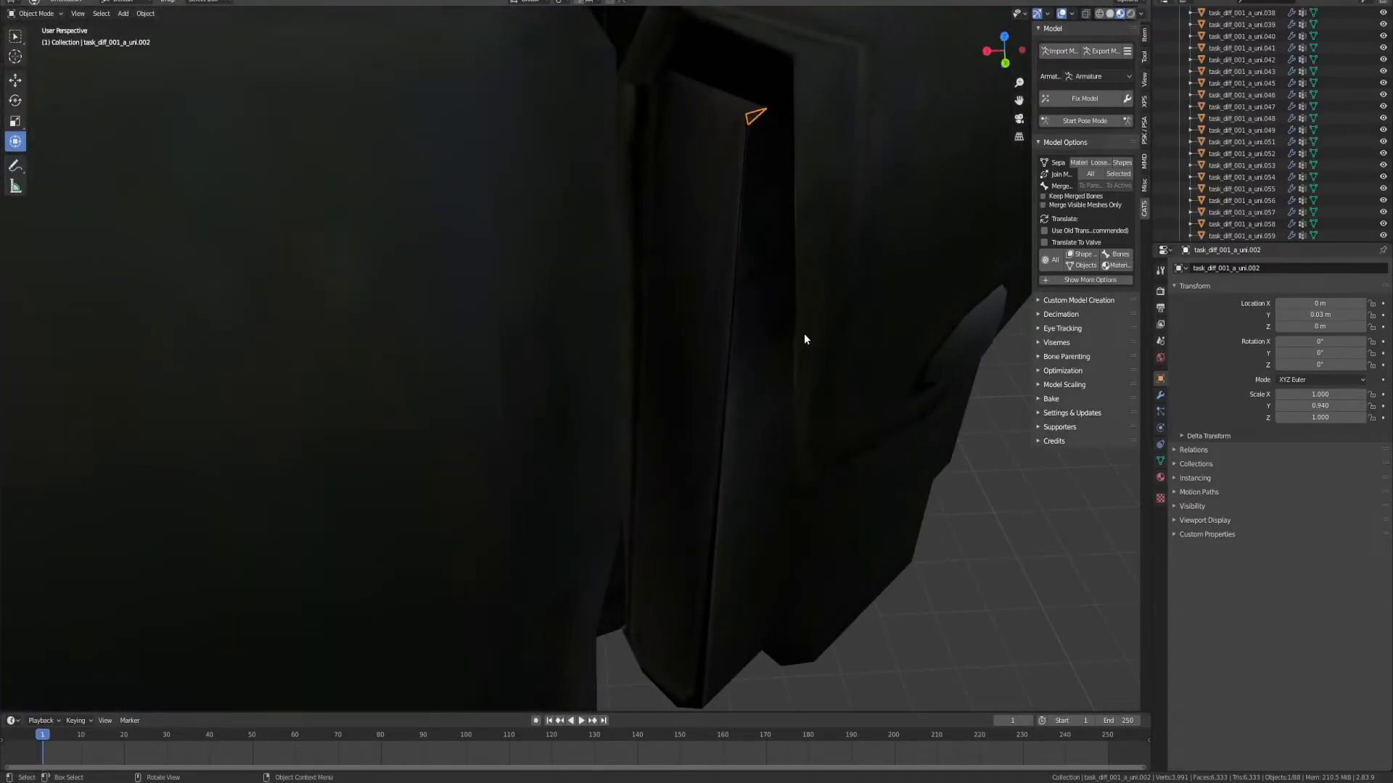
{"action": "key", "text": "Delete"}
Step: Examine the gap in the small back pouch and restore the deleted fragment
{"action": "scroll", "coordinate": [763, 312], "scroll_direction": "up", "scroll_amount": 3}
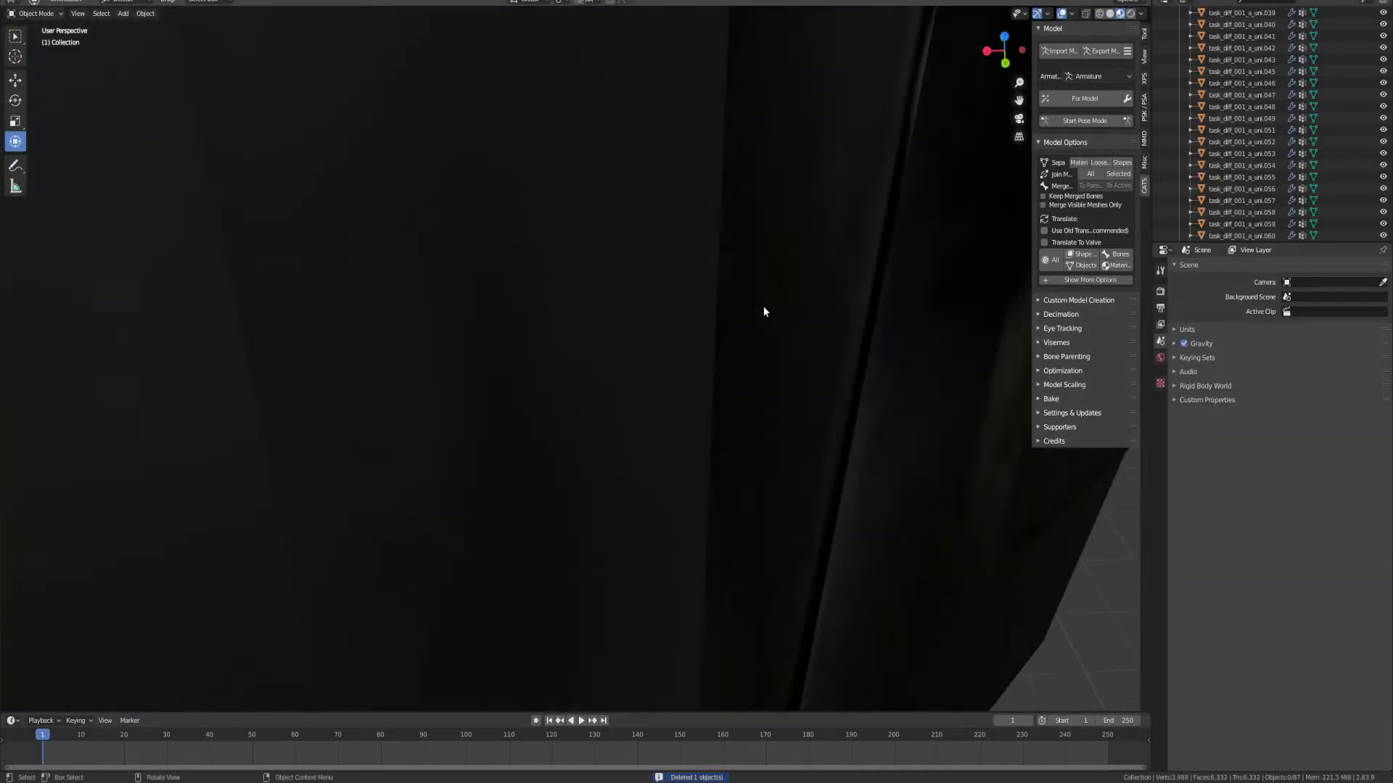
{"action": "scroll", "coordinate": [725, 313], "scroll_direction": "down", "scroll_amount": 5}
{"action": "left_click", "coordinate": [602, 413]}
{"action": "scroll", "coordinate": [602, 413], "scroll_direction": "down", "scroll_amount": 4}
{"action": "scroll", "coordinate": [603, 404], "scroll_direction": "up", "scroll_amount": 6}
{"action": "middle_click_drag", "start_coordinate": [595, 403], "coordinate": [642, 261]}
{"action": "left_click", "coordinate": [659, 272]}
{"action": "left_click", "coordinate": [1006, 606]}
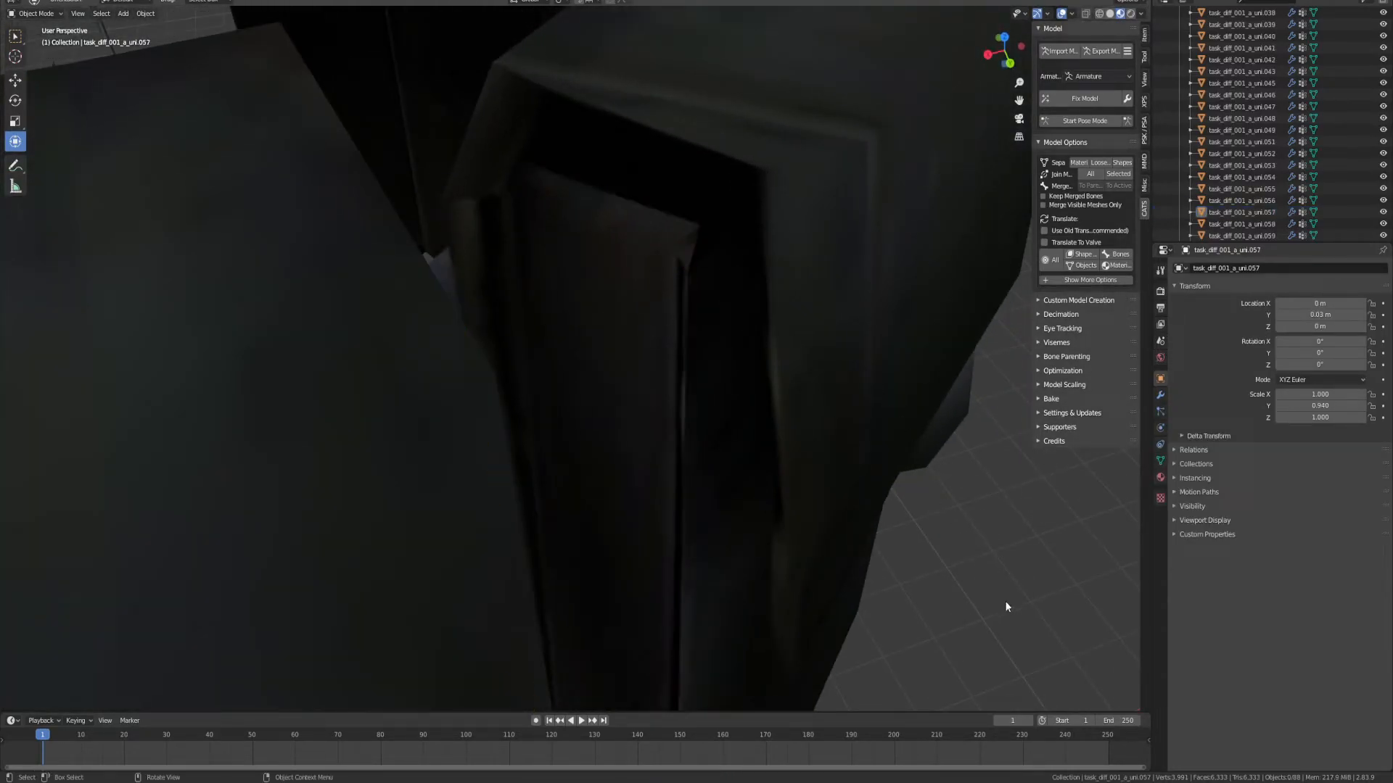
{"action": "scroll", "coordinate": [678, 330], "scroll_direction": "down", "scroll_amount": 10}
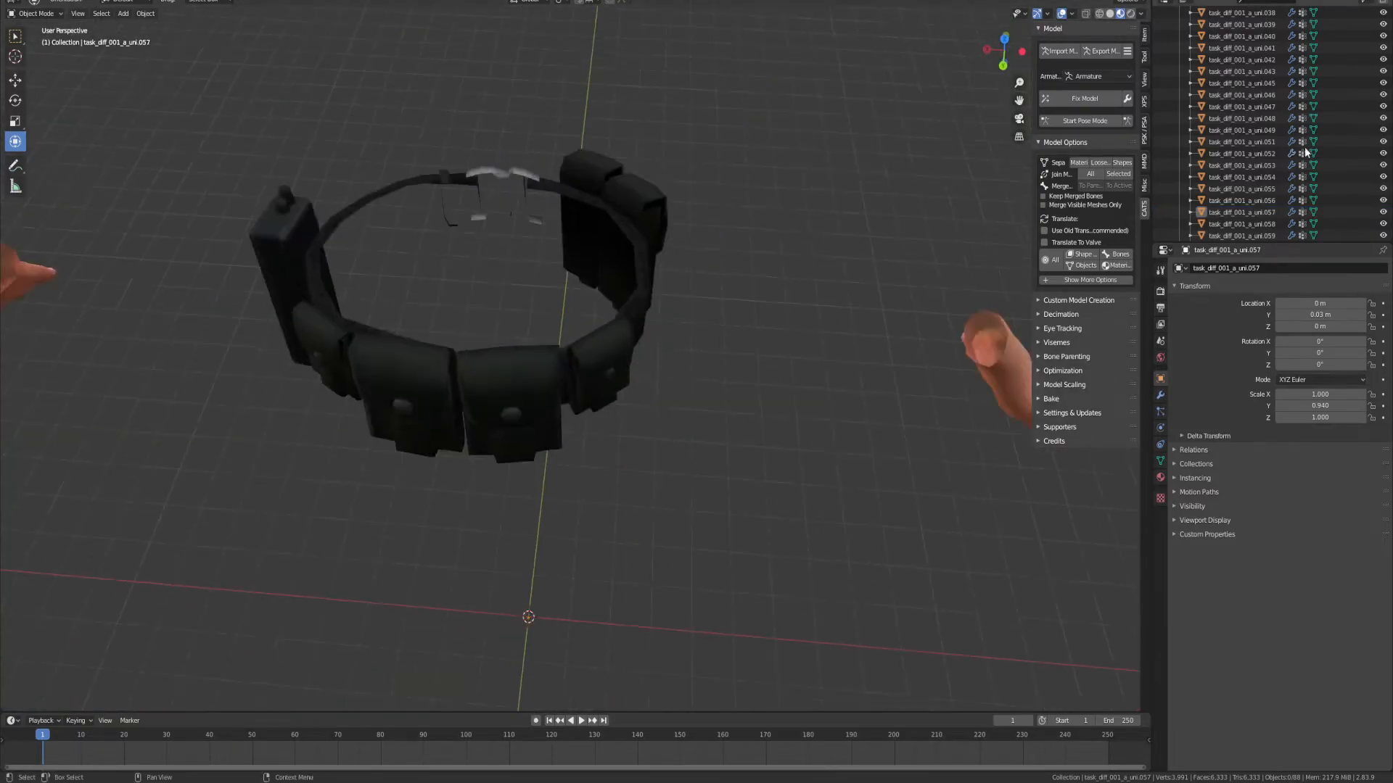
Step: Join all remaining unsorted belt pieces into one object, with the buckle piece as the active object
{"action": "scroll", "coordinate": [1220, 224], "scroll_direction": "down", "scroll_amount": 5}
{"action": "left_click", "coordinate": [1217, 113]}
{"action": "scroll", "coordinate": [1214, 145], "scroll_direction": "up", "scroll_amount": 5}
{"action": "scroll", "coordinate": [1214, 155], "scroll_direction": "up", "scroll_amount": 10}
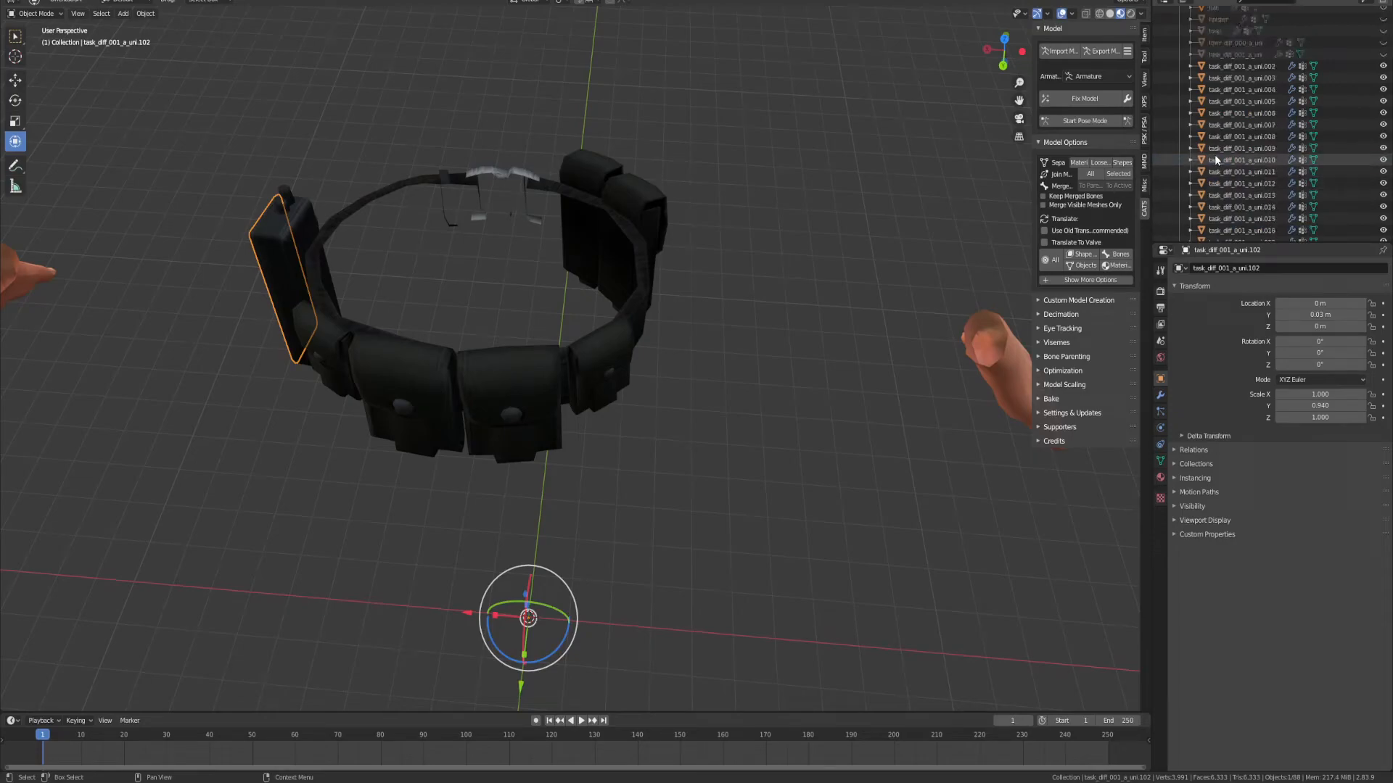
{"action": "left_click", "coordinate": [1226, 152], "text": "shift"}
{"action": "middle_click_drag", "start_coordinate": [698, 311], "coordinate": [741, 410]}
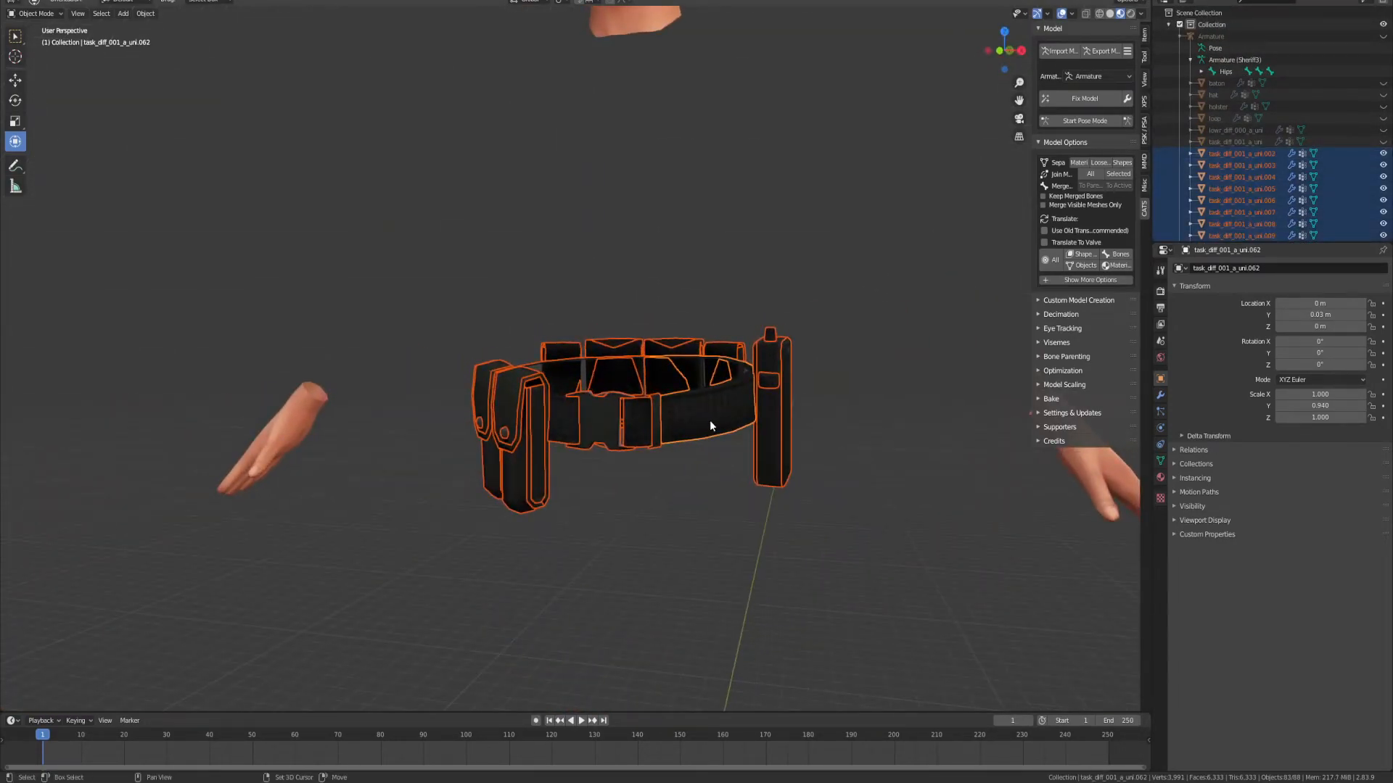
{"action": "left_click", "coordinate": [590, 427], "text": "shift"}
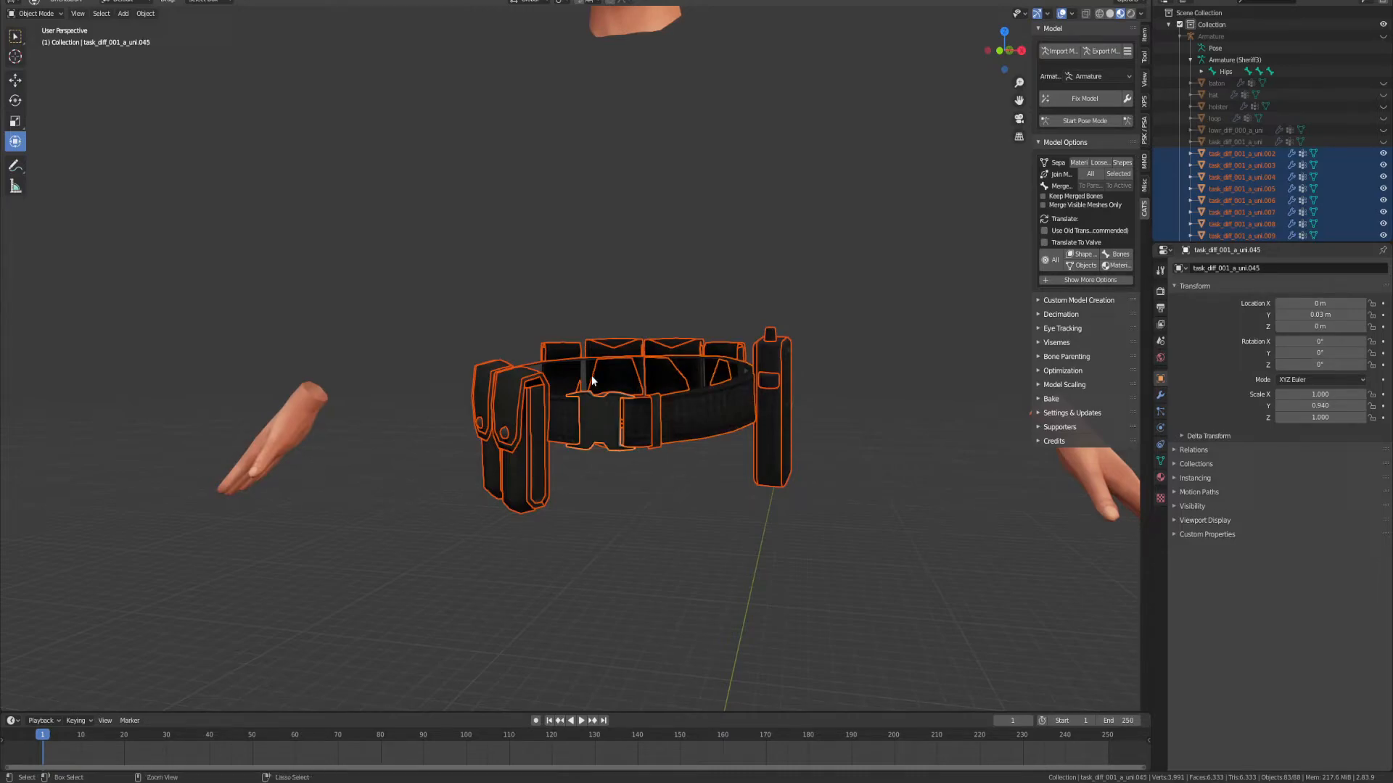
{"action": "key", "text": "ctrl+j"}
{"action": "middle_click_drag", "start_coordinate": [684, 349], "coordinate": [714, 366]}
Step: Rename the joined belt object as gear
{"action": "left_click", "coordinate": [1234, 268]}
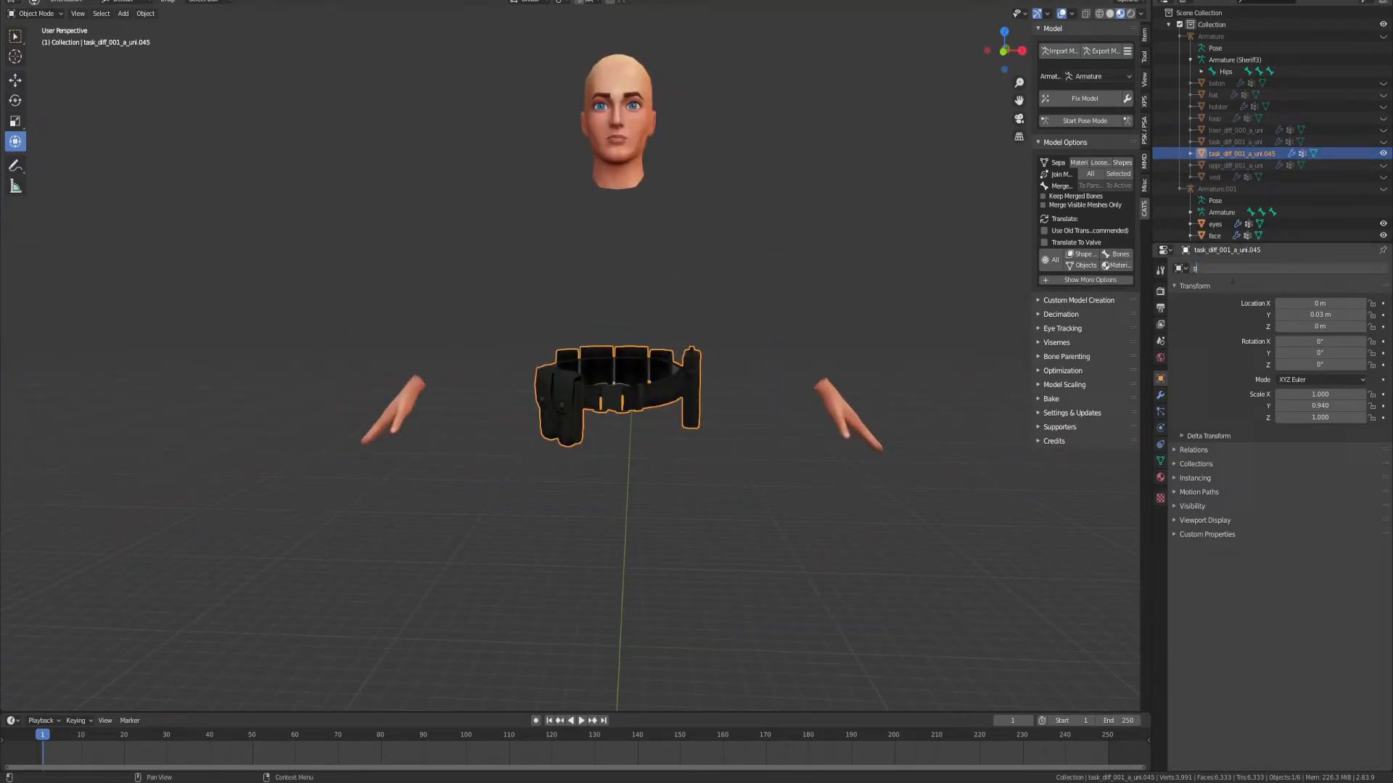
{"action": "type", "text": "gear"}
{"action": "left_click", "coordinate": [1231, 279]}
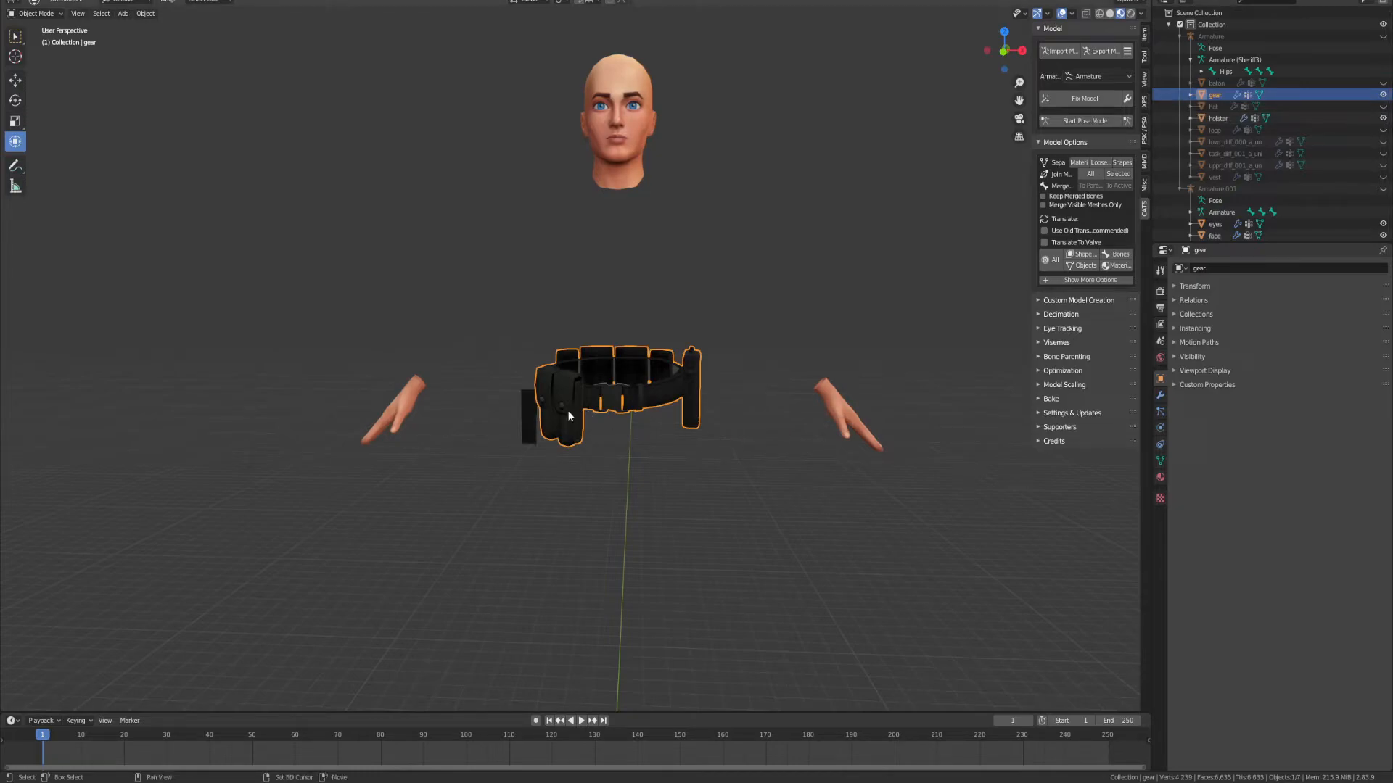
Step: Join the holster object into the gear object, and hide the result
{"action": "left_click", "coordinate": [528, 425]}
{"action": "left_click", "coordinate": [578, 421], "text": "shift"}
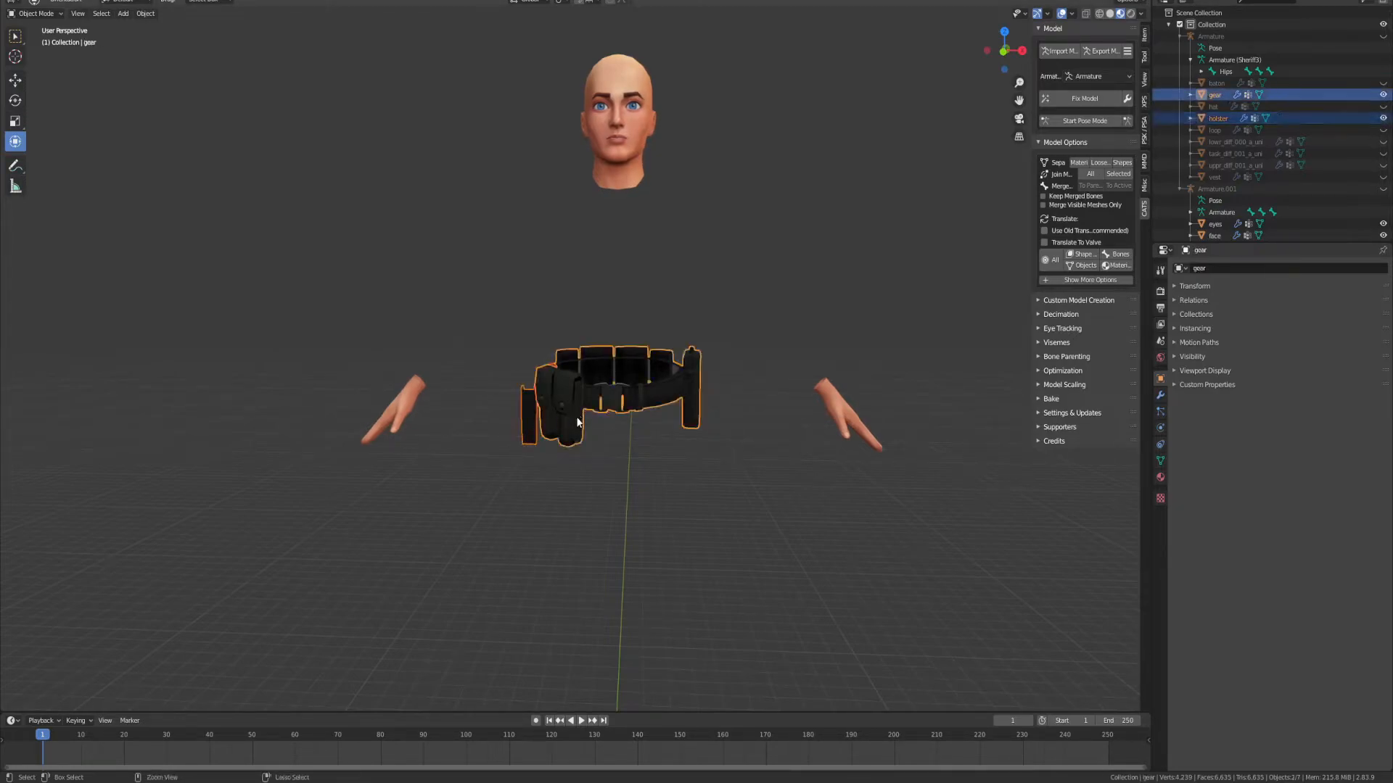
{"action": "key", "text": "ctrl+j"}
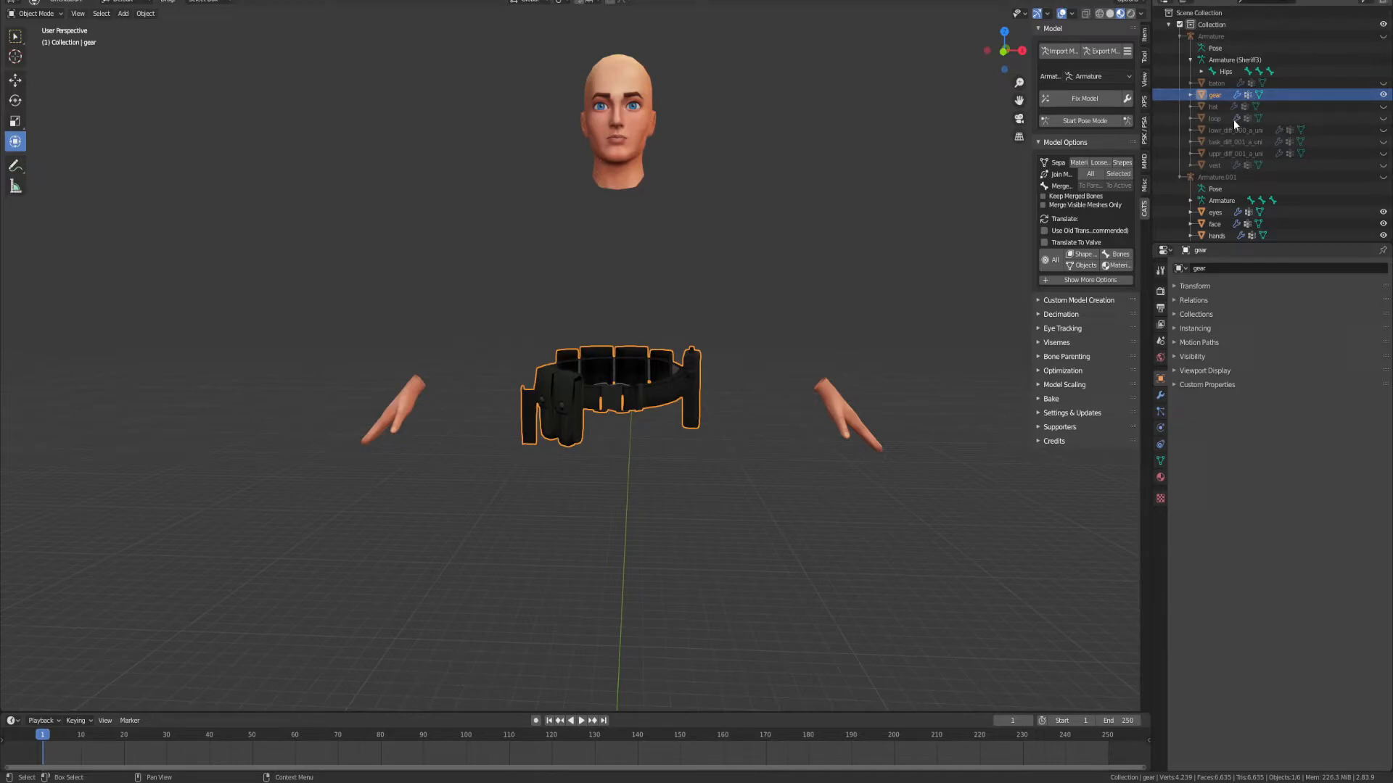
{"action": "left_click", "coordinate": [1382, 94]}
Step: Show the loop object on its own to examine its shape, and hide it again
{"action": "left_click", "coordinate": [1383, 119]}
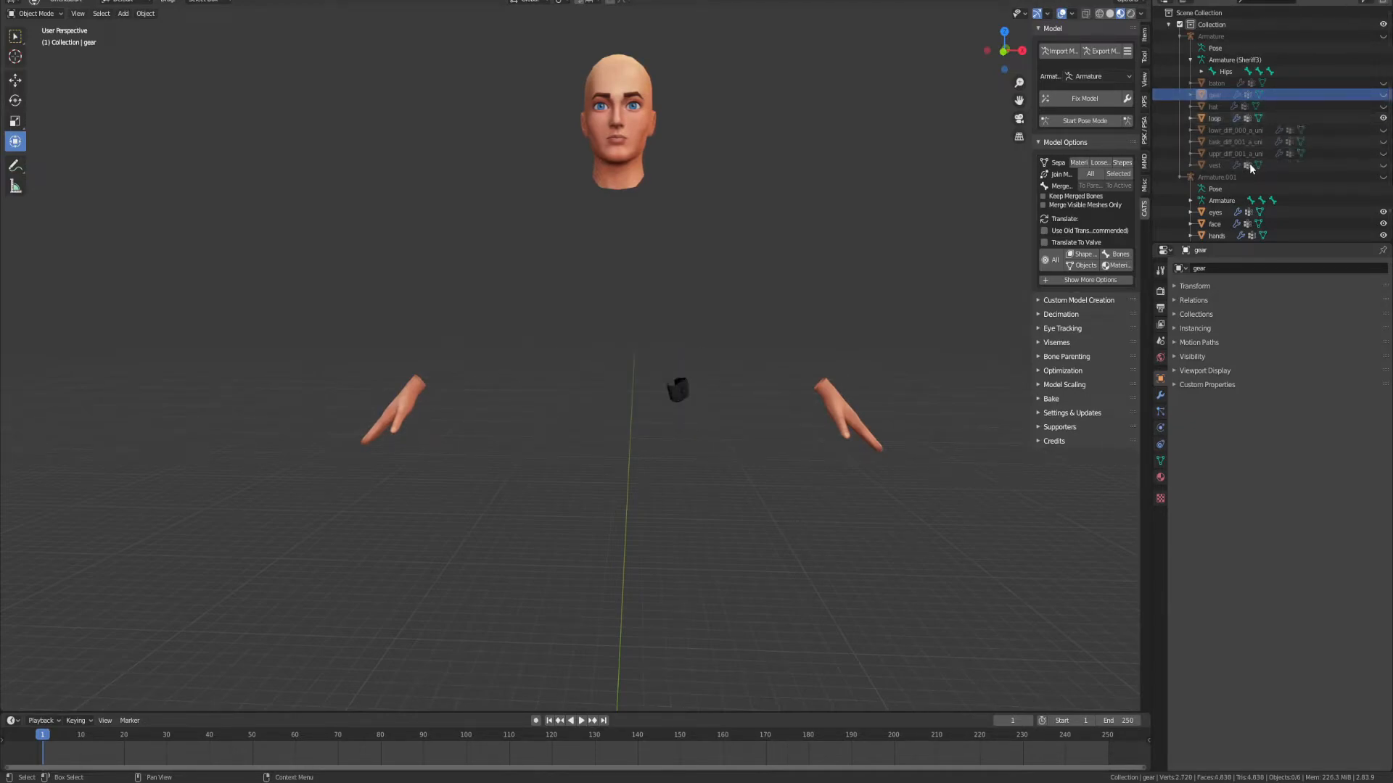
{"action": "left_click", "coordinate": [1218, 84]}
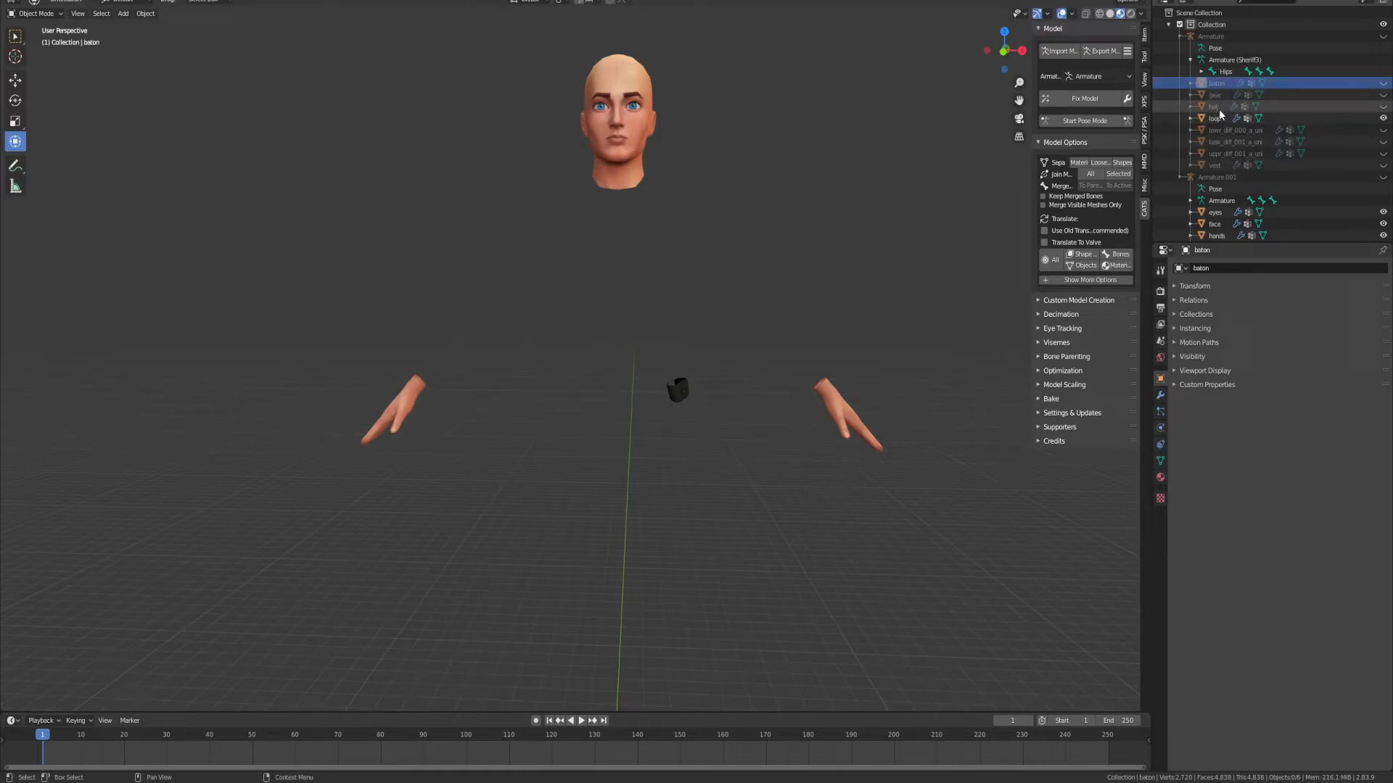
{"action": "left_click", "coordinate": [680, 389]}
{"action": "key", "text": "KP_Decimal"}
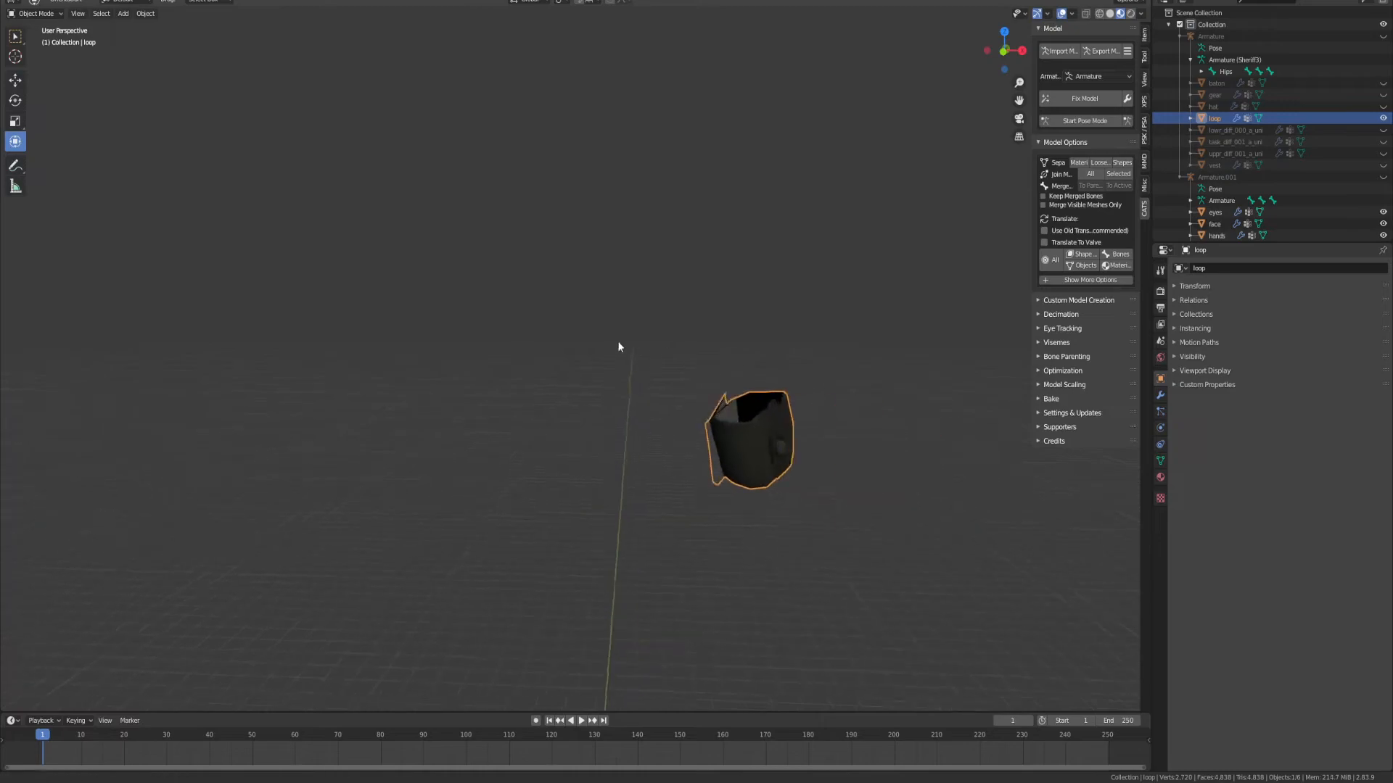
{"action": "scroll", "coordinate": [772, 465], "scroll_direction": "down", "scroll_amount": 5}
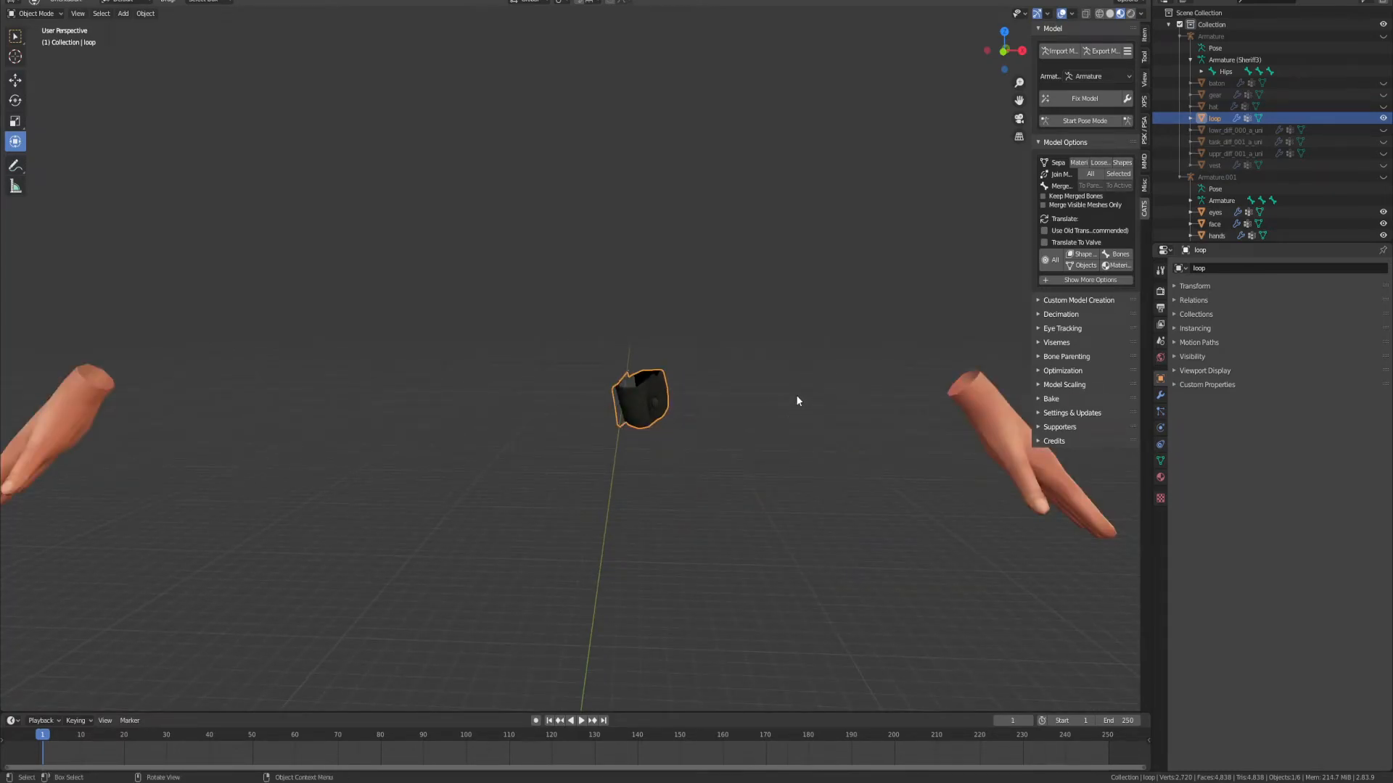
{"action": "scroll", "coordinate": [799, 387], "scroll_direction": "down", "scroll_amount": 3}
{"action": "left_click", "coordinate": [1382, 118]}
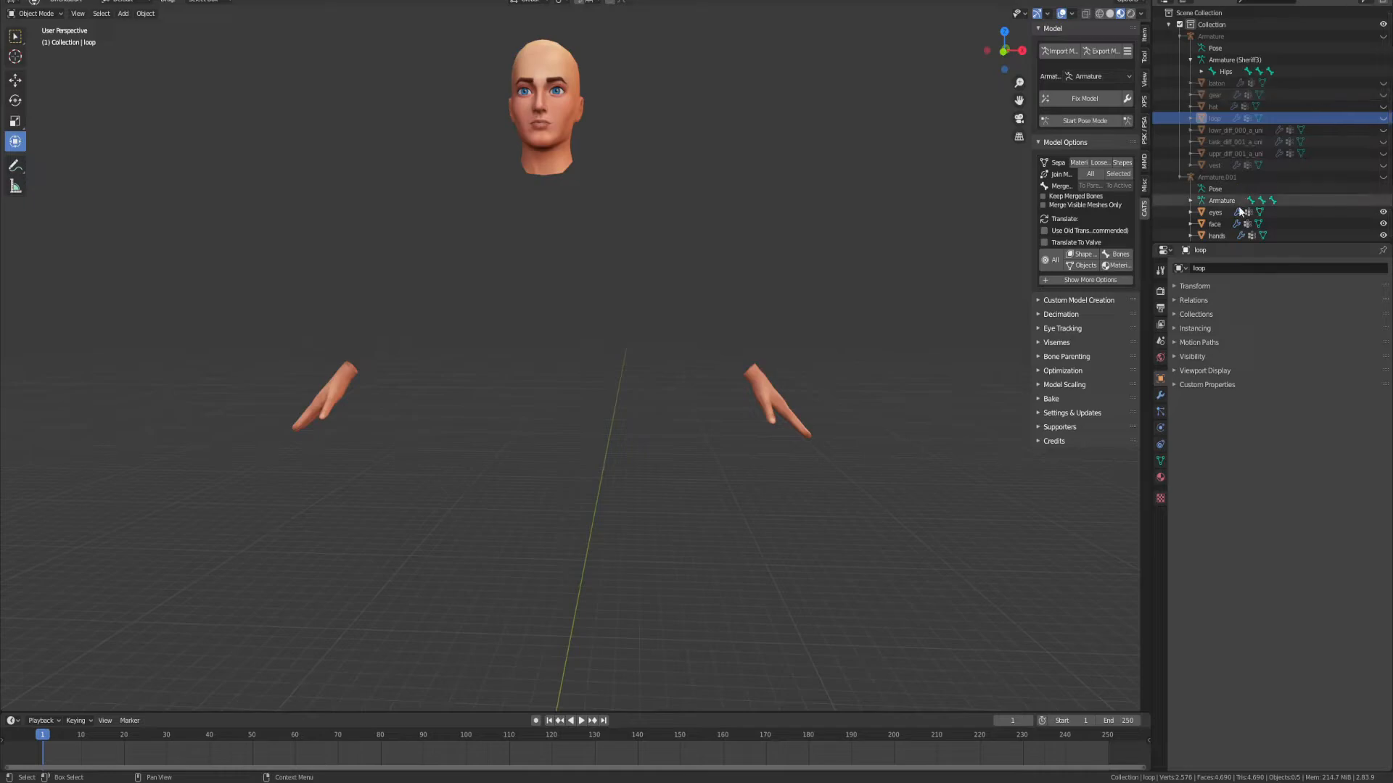
Step: Unhide the new body's armature, Armature.001, and select it with its transform values expanded
{"action": "left_click", "coordinate": [1382, 179]}
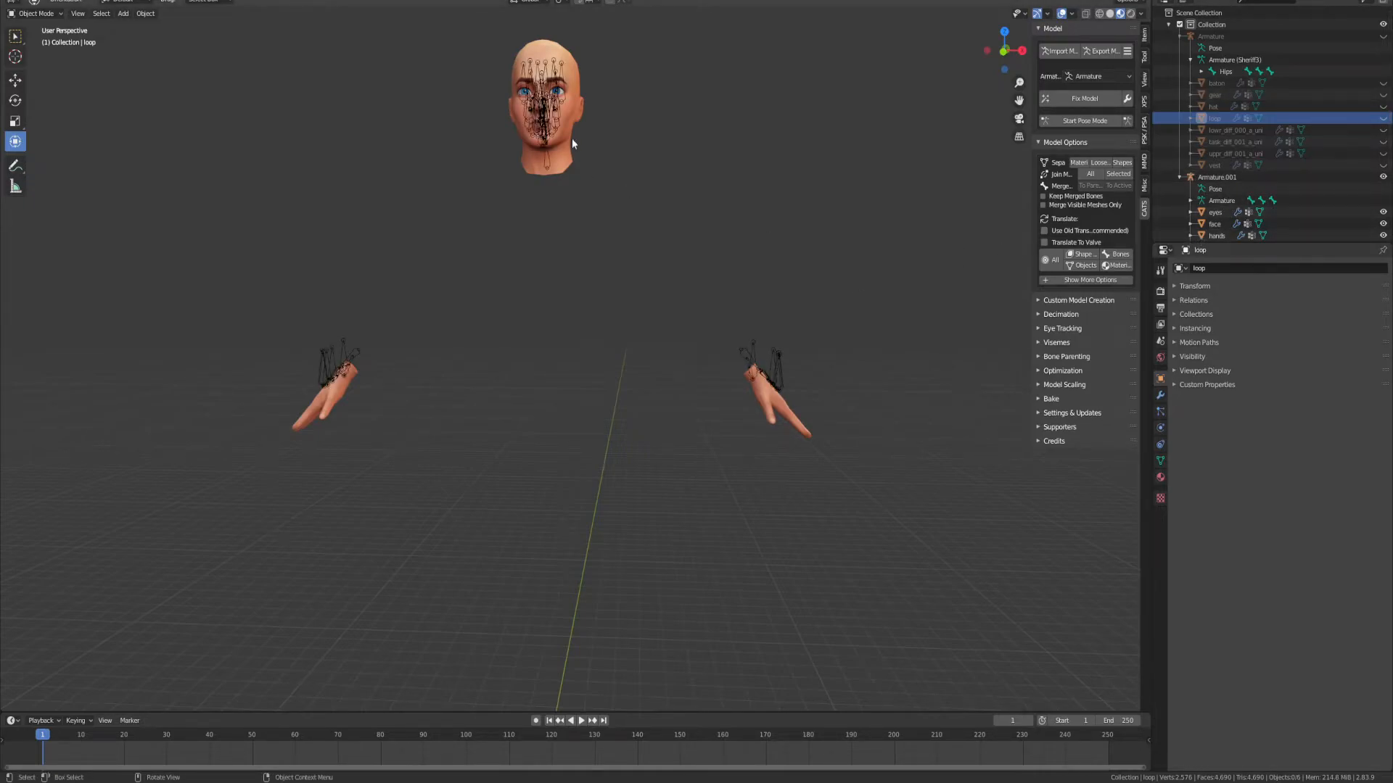
{"action": "left_click", "coordinate": [546, 131]}
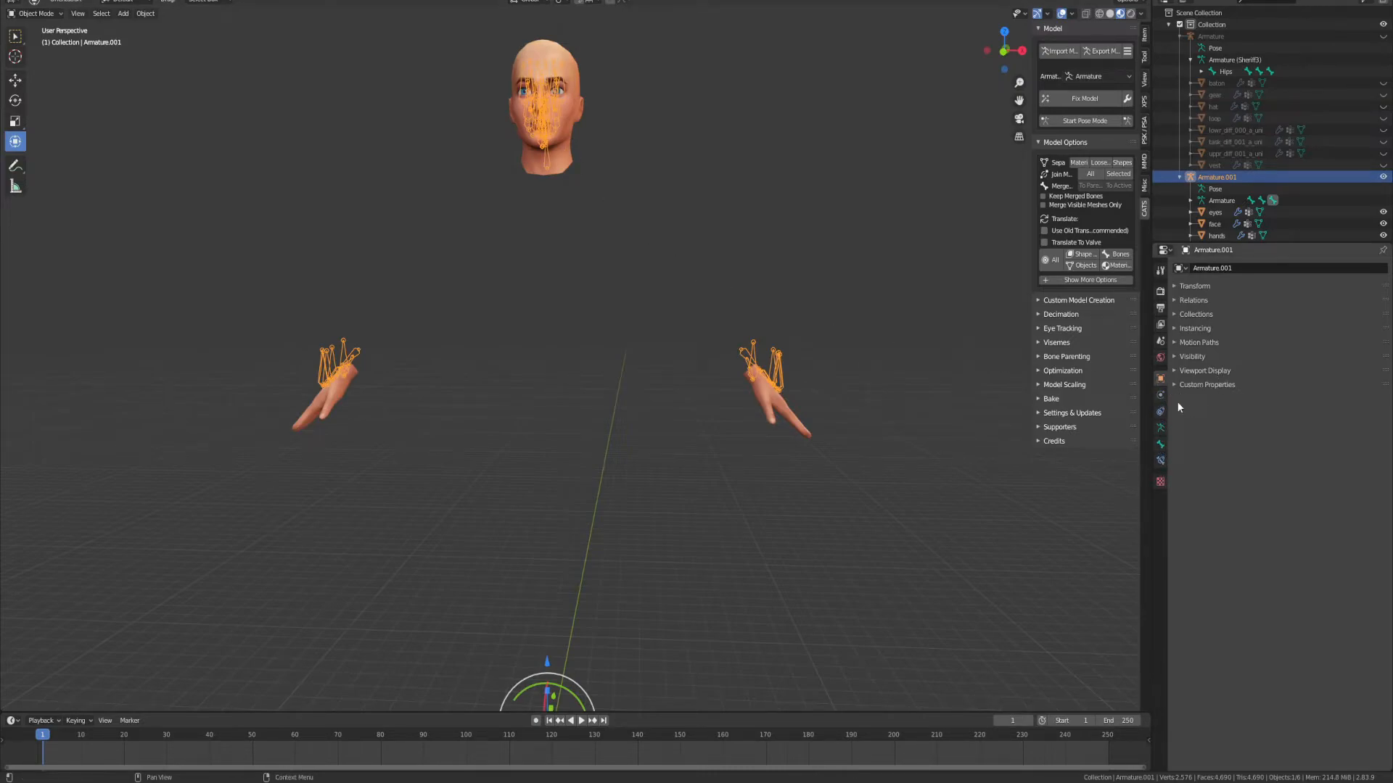
{"action": "left_click_drag", "start_coordinate": [1173, 295], "coordinate": [1174, 289]}
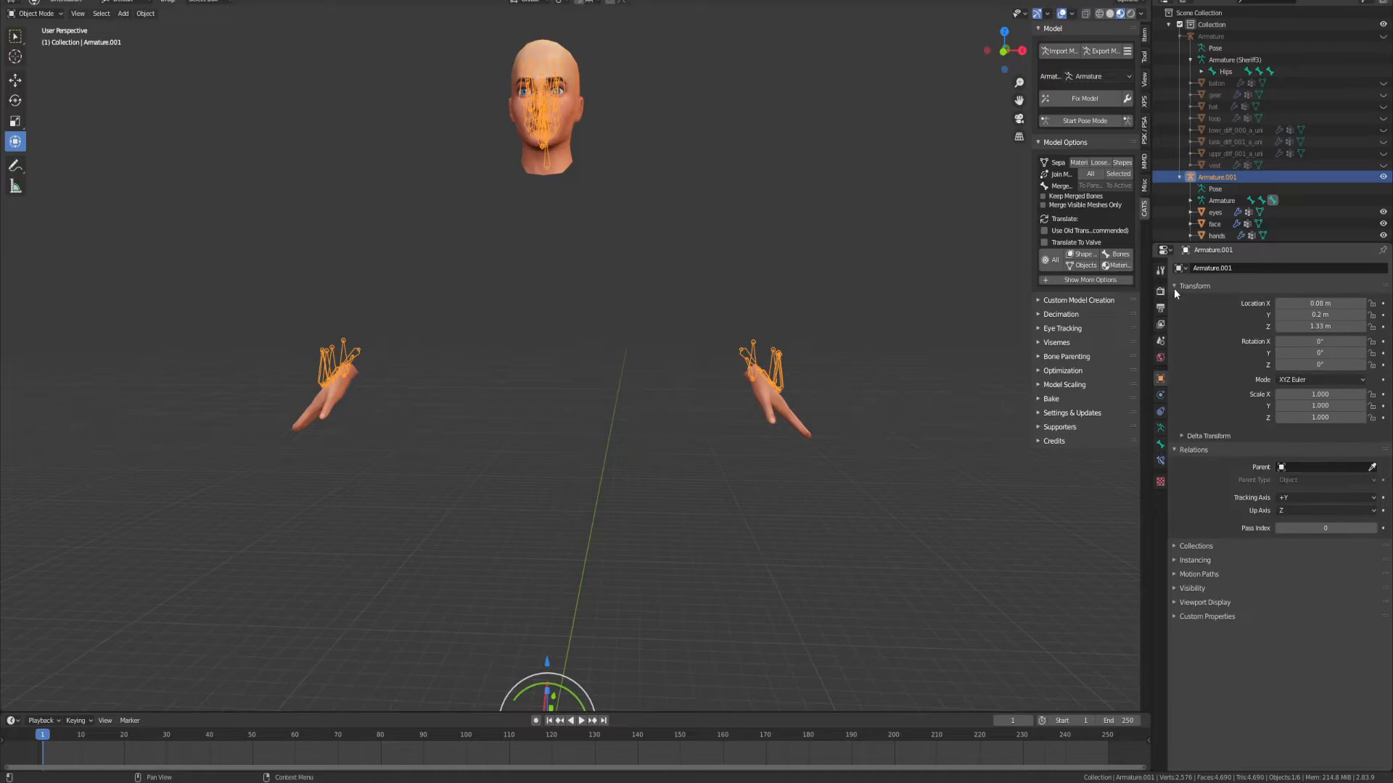
{"action": "left_click", "coordinate": [1175, 451]}
Step: Try an X scale of 1.240 on the new body's armature, and undo it
{"action": "double_click", "coordinate": [1320, 394]}
{"action": "type", "text": "1.0"}
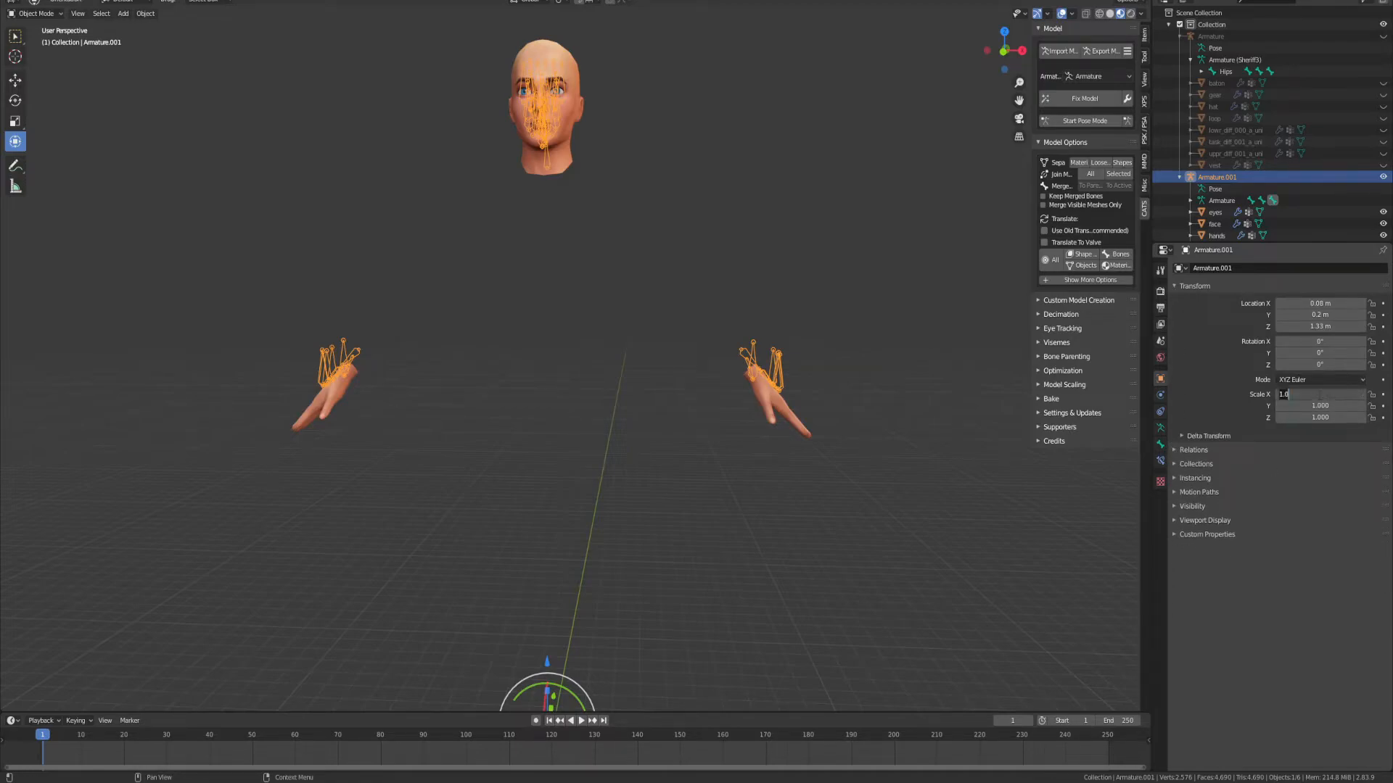
{"action": "double_click", "coordinate": [1319, 405]}
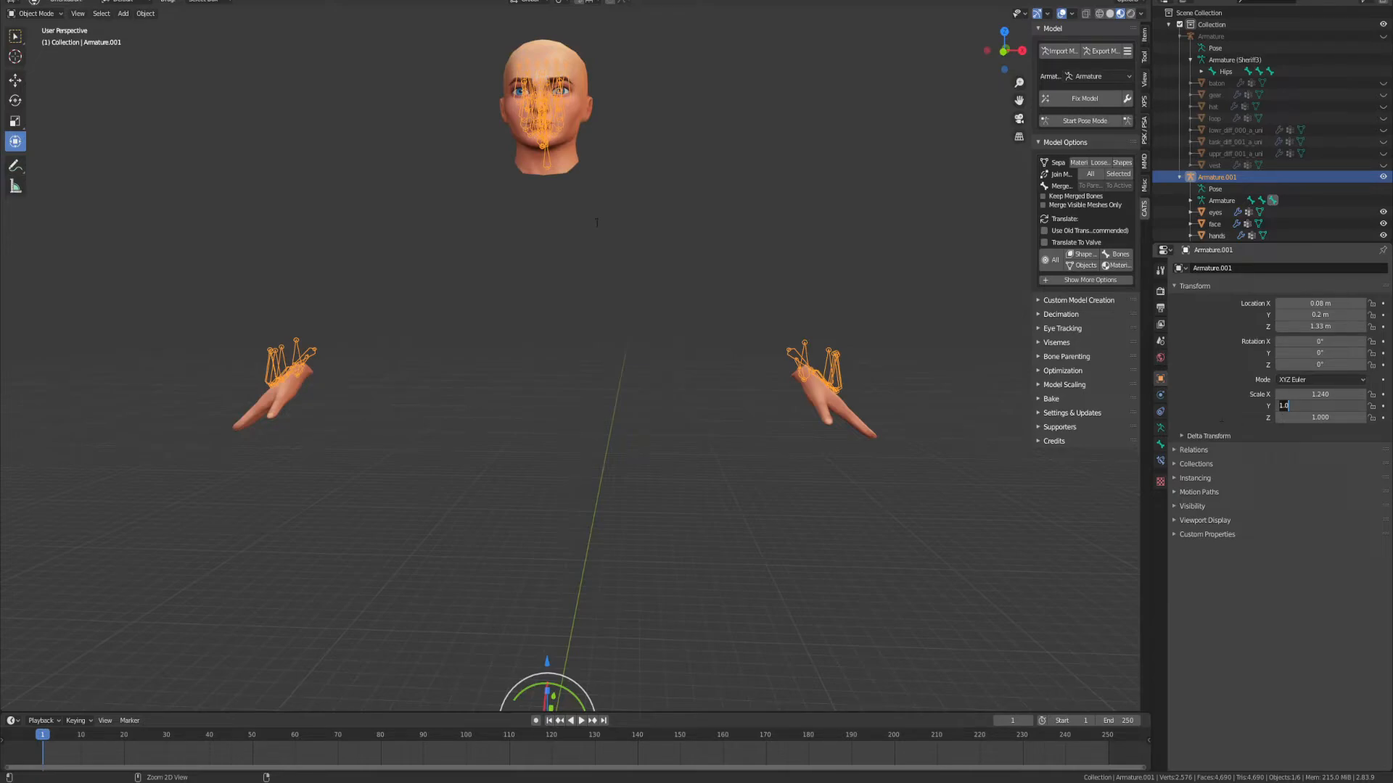
{"action": "left_click", "coordinate": [751, 402]}
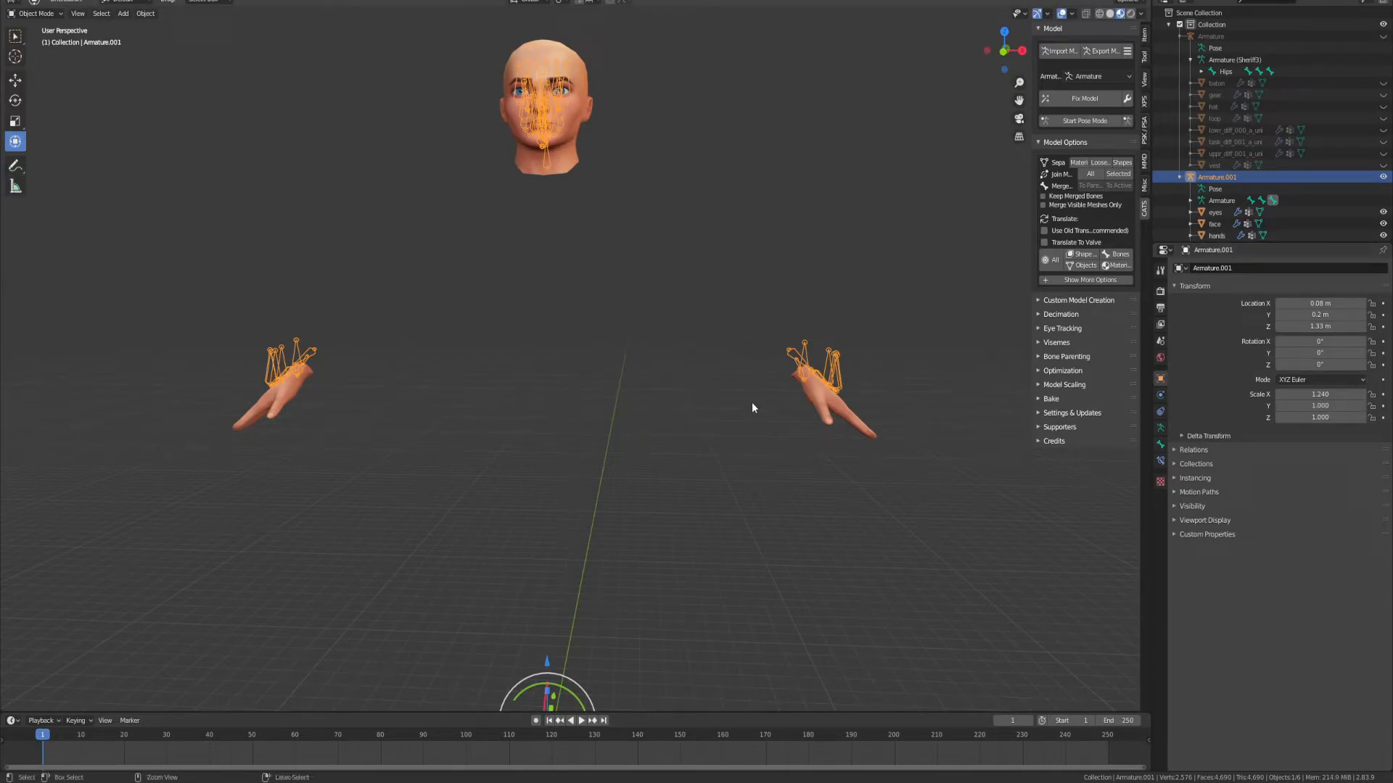
{"action": "key", "text": "ctrl+z"}
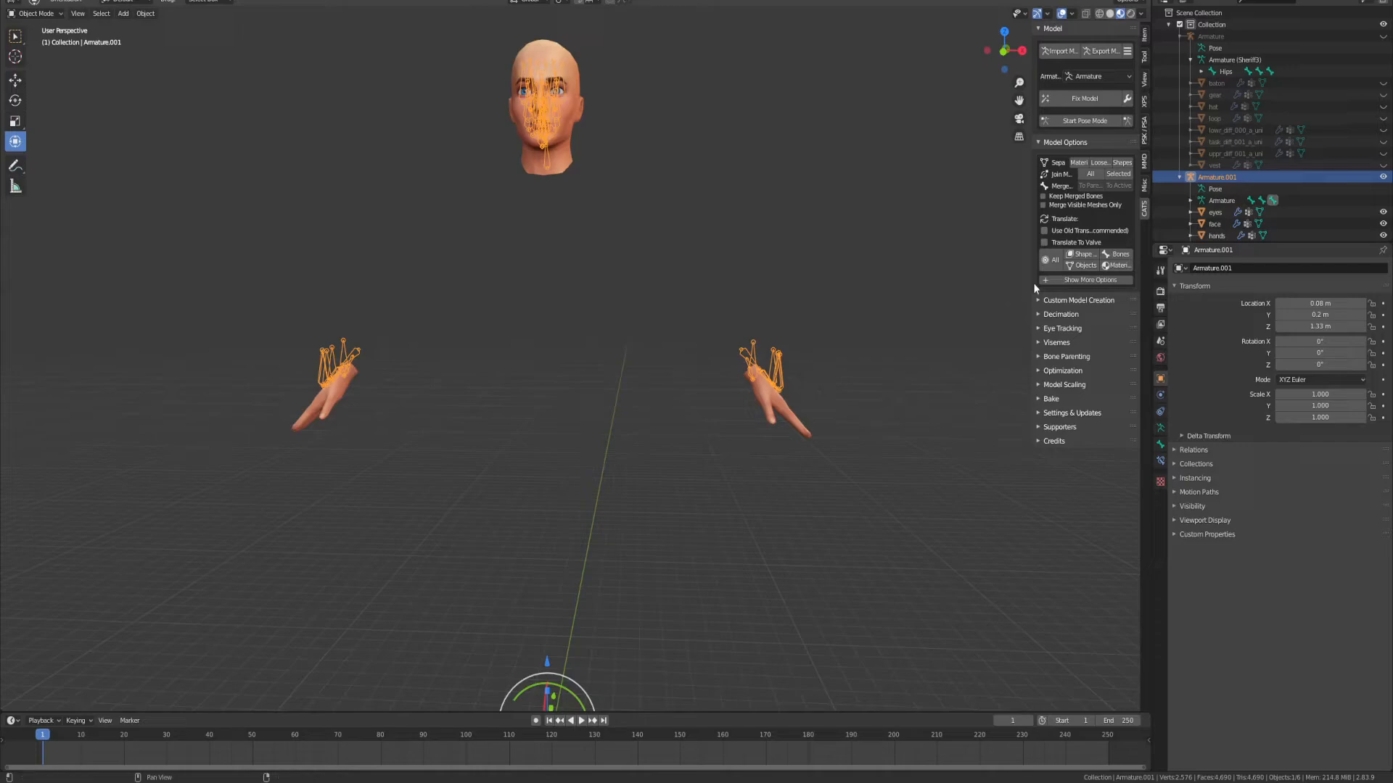
Step: Put Armature.001 into edit mode and select all the wrist and finger bones of the left hand
{"action": "left_click", "coordinate": [1220, 204]}
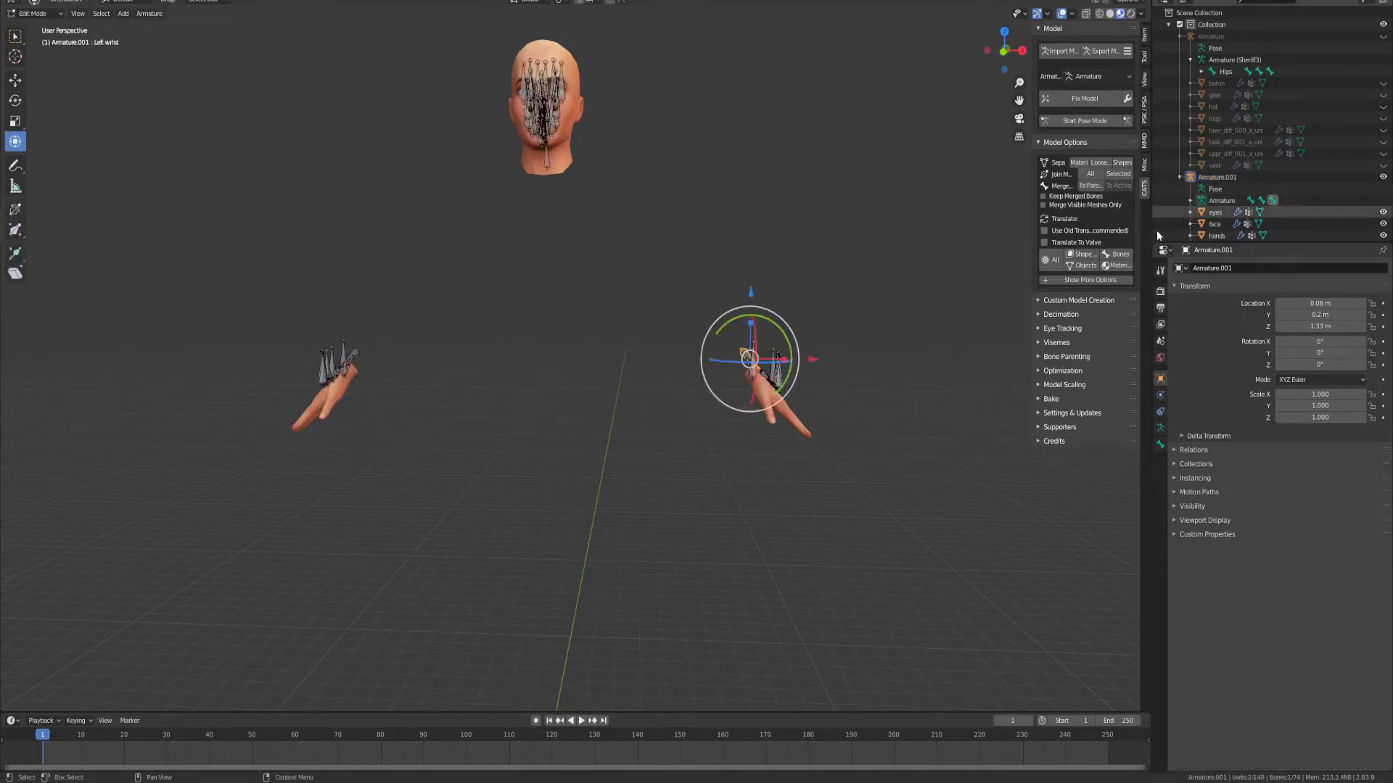
{"action": "scroll", "coordinate": [920, 367], "scroll_direction": "up", "scroll_amount": 4}
{"action": "middle_click_drag", "start_coordinate": [919, 367], "coordinate": [541, 295], "text": "shift"}
{"action": "scroll", "coordinate": [710, 313], "scroll_direction": "up", "scroll_amount": 2}
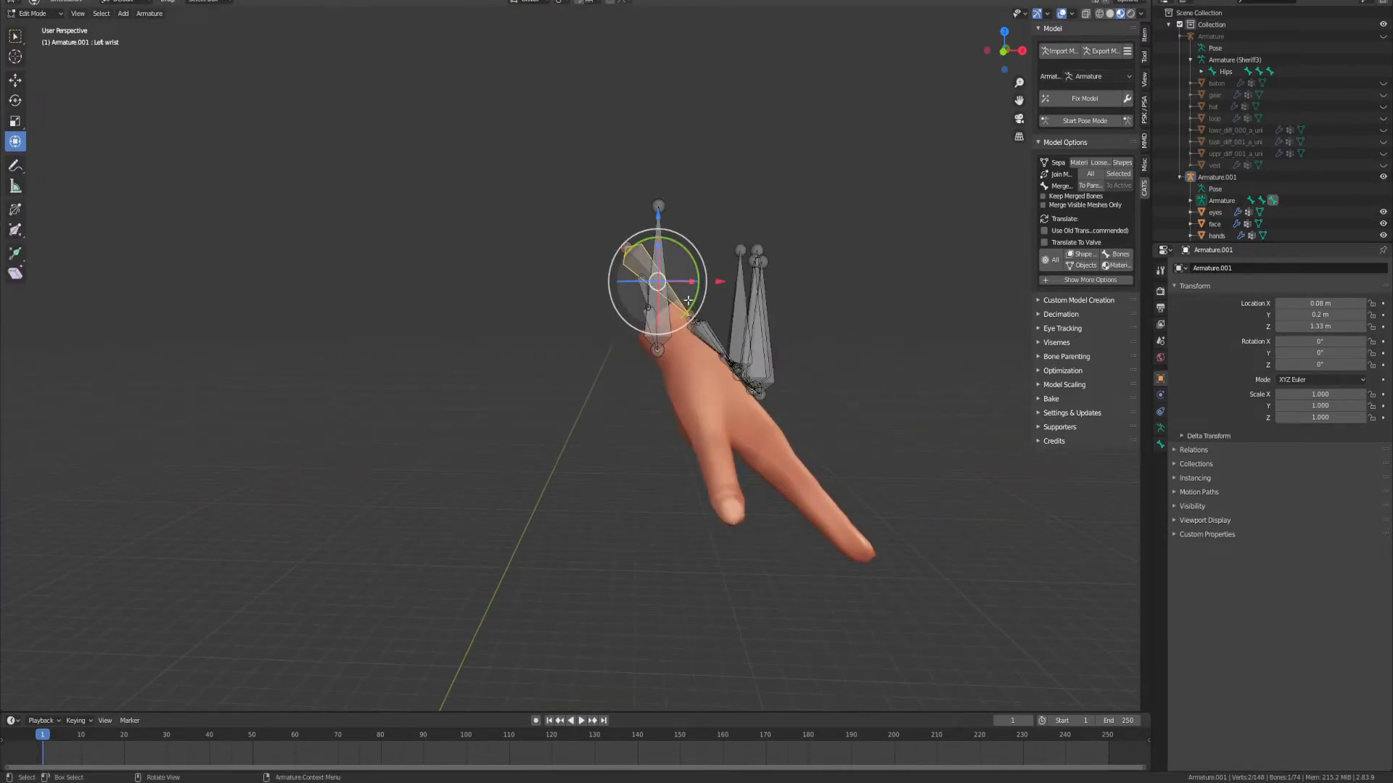
{"action": "left_click", "coordinate": [757, 322]}
{"action": "middle_click_drag", "start_coordinate": [756, 322], "coordinate": [558, 210]}
{"action": "left_click_drag", "start_coordinate": [563, 205], "coordinate": [834, 392]}
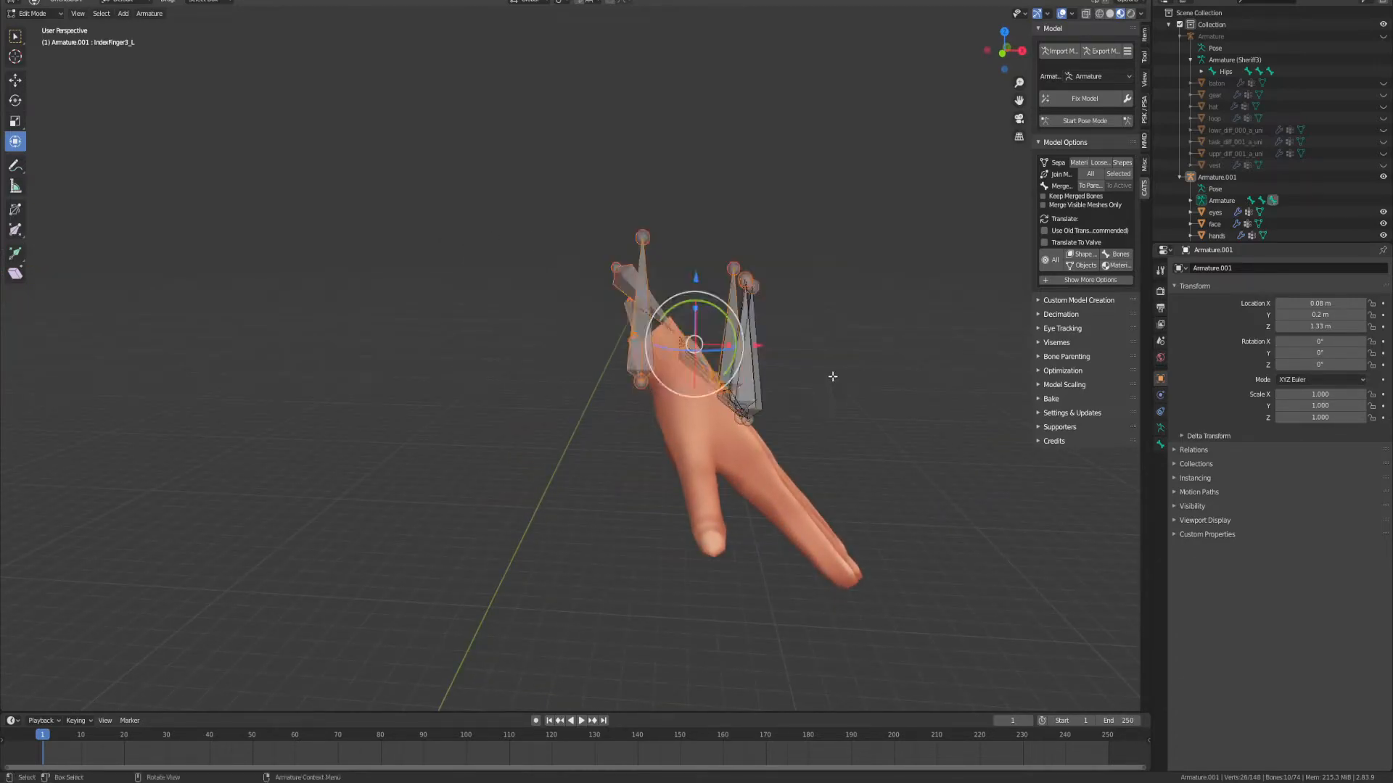
{"action": "left_click_drag", "start_coordinate": [710, 258], "coordinate": [824, 475], "text": "shift"}
{"action": "middle_click_drag", "start_coordinate": [954, 436], "coordinate": [780, 417]}
{"action": "middle_click_drag", "start_coordinate": [780, 417], "coordinate": [562, 410], "text": "shift"}
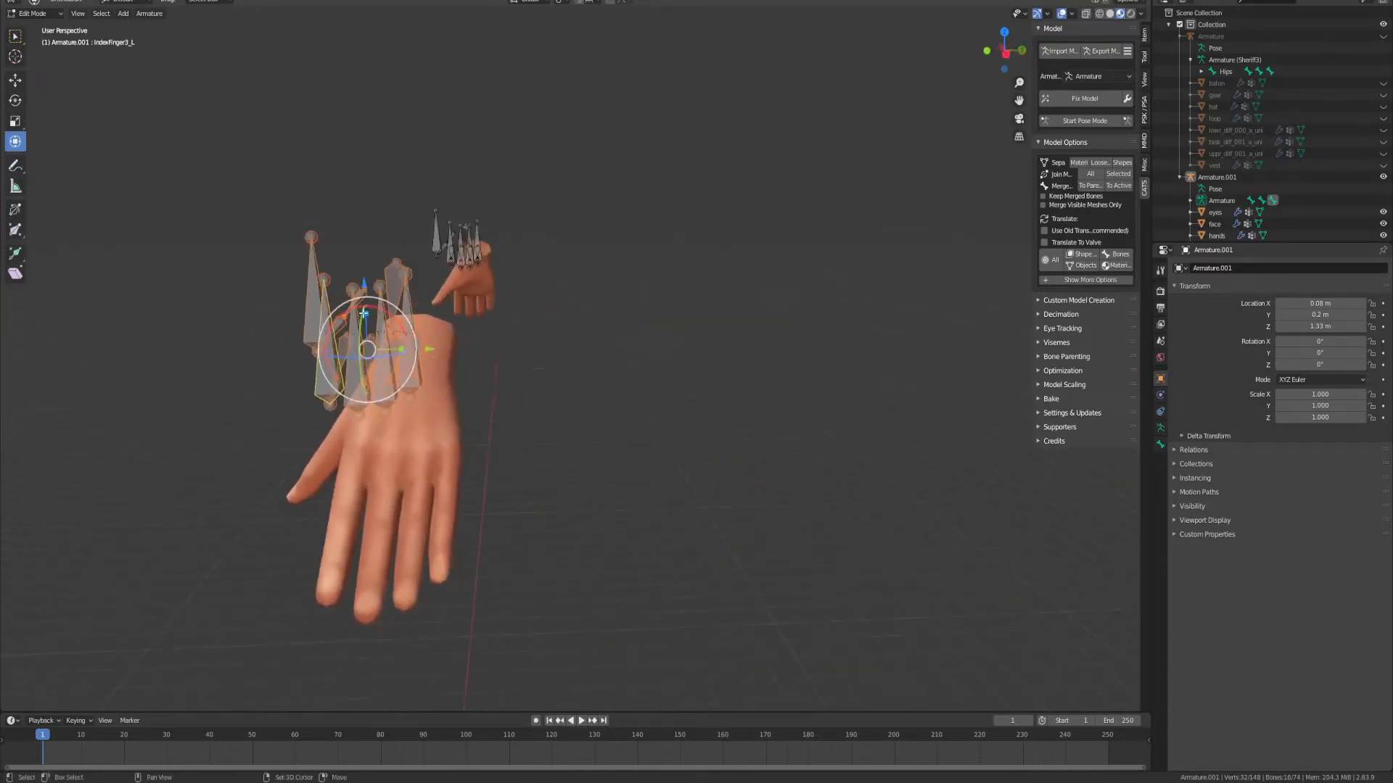
{"action": "left_click_drag", "start_coordinate": [238, 240], "coordinate": [511, 427], "text": "shift"}
{"action": "key", "text": "ctrl+z"}
{"action": "middle_click_drag", "start_coordinate": [559, 370], "coordinate": [696, 370]}
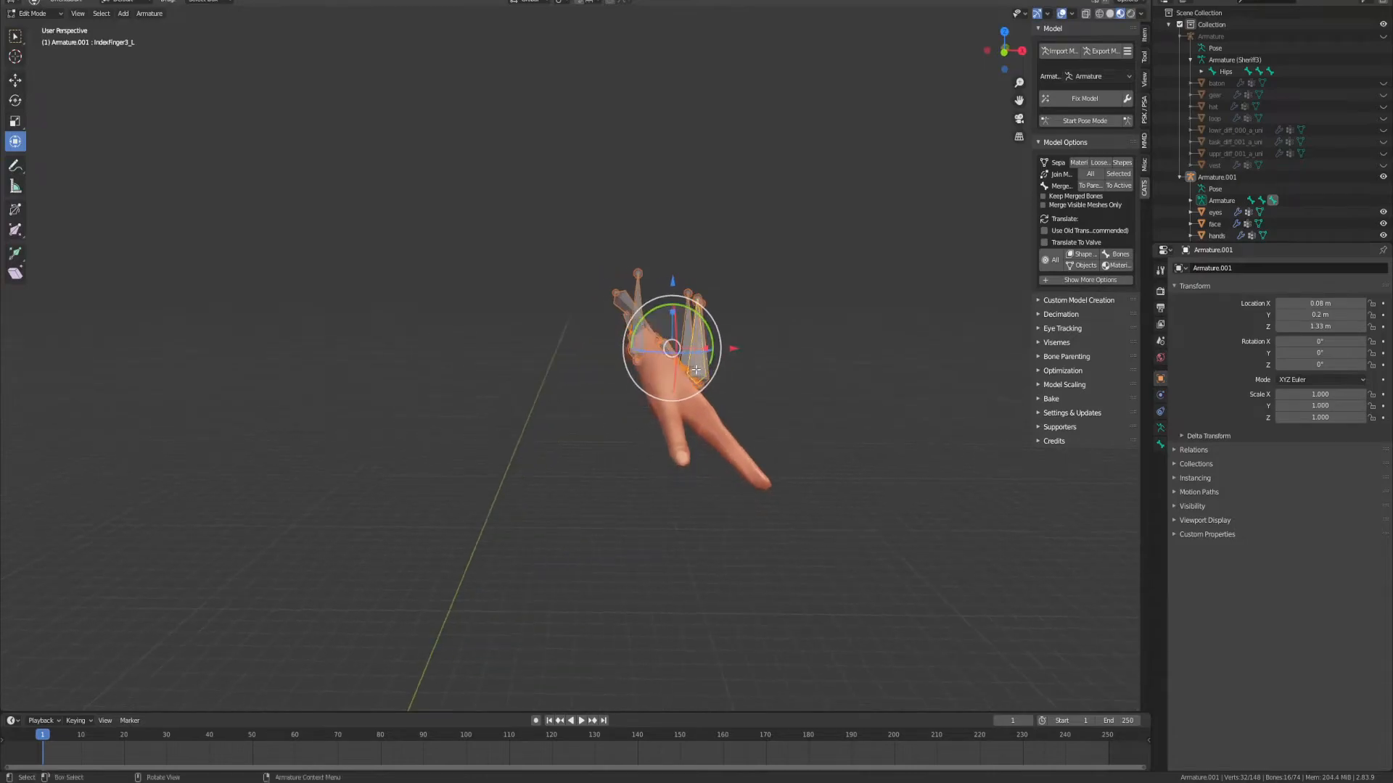
Step: Move the selected left hand bones down along Z into the hand mesh
{"action": "key", "text": "g"}
{"action": "key", "text": "x"}
{"action": "key", "text": "Escape"}
{"action": "key", "text": "g"}
{"action": "key", "text": "z"}
{"action": "left_click", "coordinate": [733, 335]}
Step: Stretch the selected left hand bones along Z to about 1.20 times their height
{"action": "middle_click_drag", "start_coordinate": [733, 335], "coordinate": [649, 356]}
{"action": "middle_click_drag", "start_coordinate": [528, 423], "coordinate": [672, 381]}
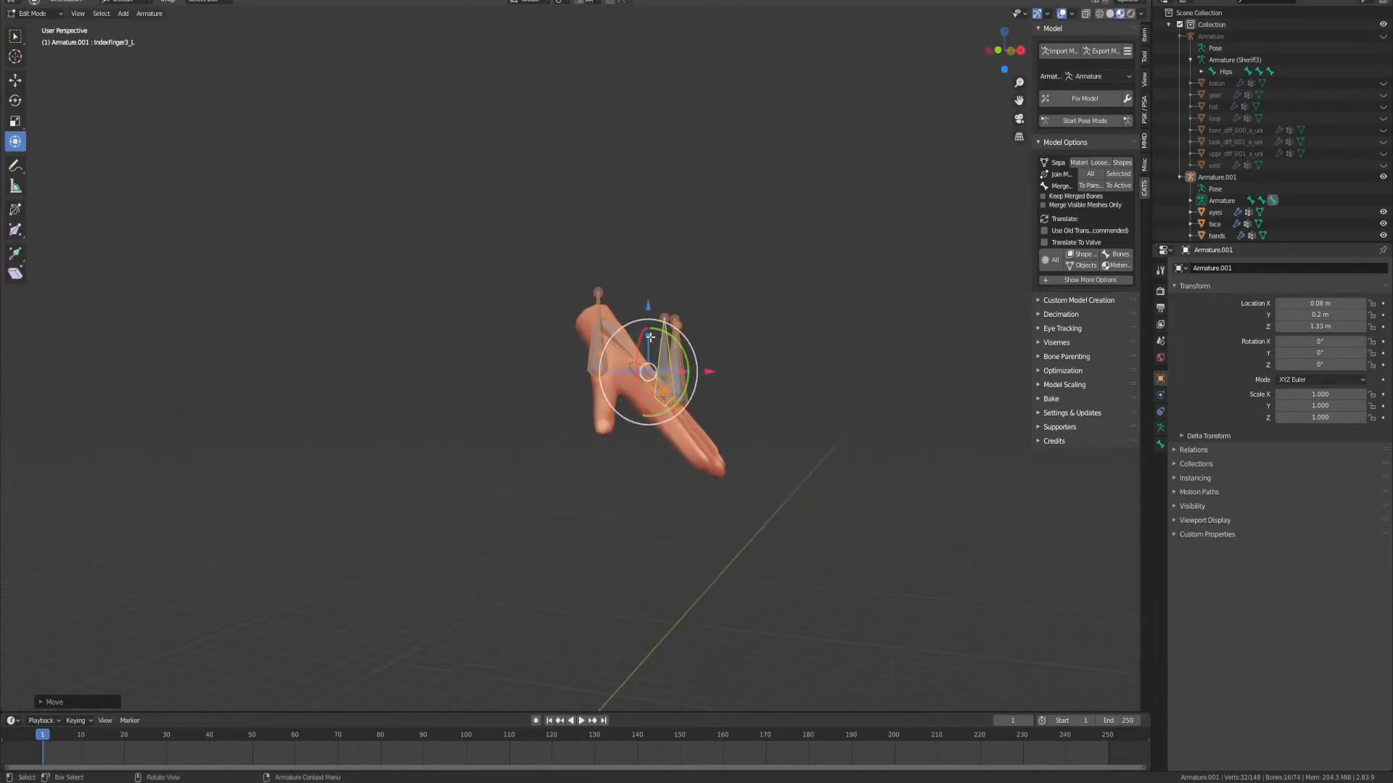
{"action": "key", "text": "s"}
{"action": "key", "text": "z"}
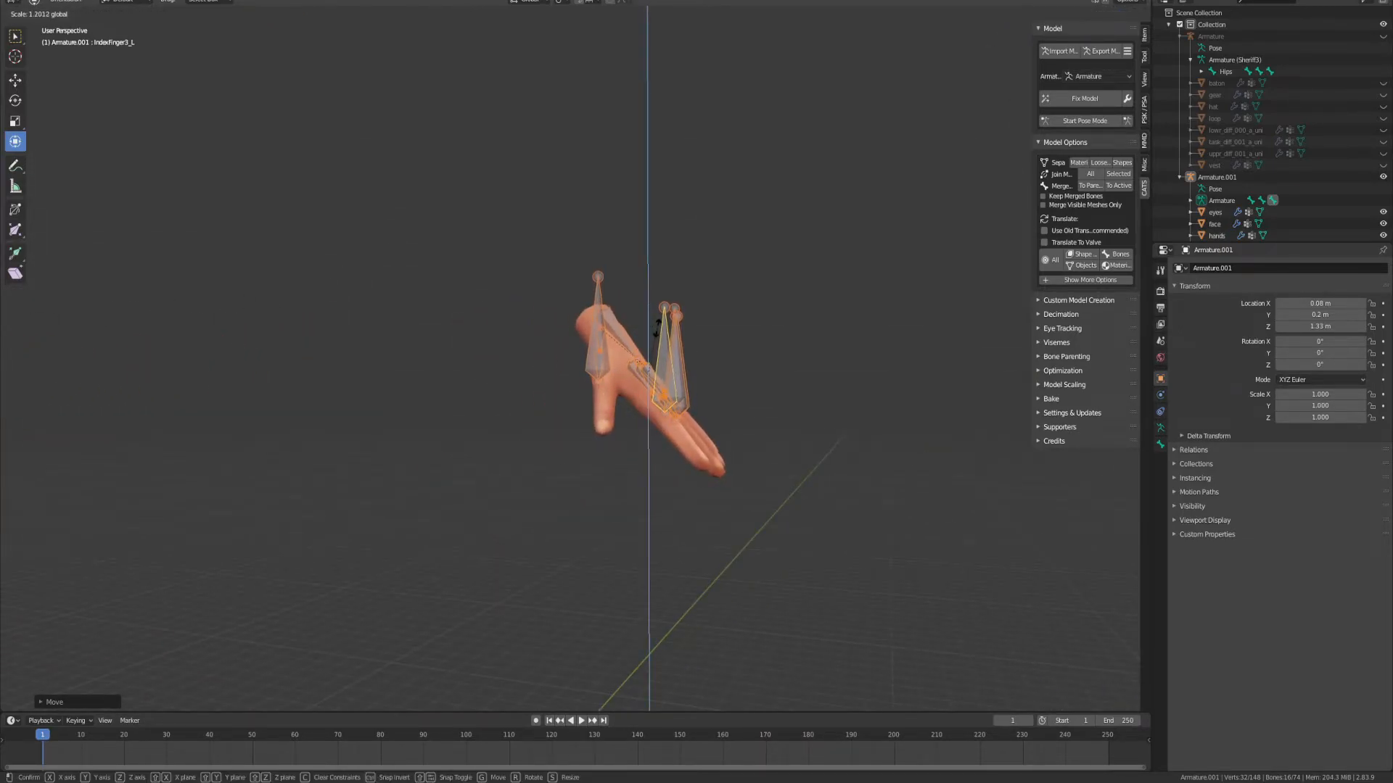
{"action": "left_click", "coordinate": [657, 328]}
Step: Move the left hand bones along X and Z until they follow the slope of the hand mesh
{"action": "left_click_drag", "start_coordinate": [681, 374], "coordinate": [698, 374]}
{"action": "middle_click_drag", "start_coordinate": [698, 374], "coordinate": [726, 376]}
{"action": "left_click_drag", "start_coordinate": [745, 376], "coordinate": [772, 382]}
{"action": "key", "text": "g"}
{"action": "key", "text": "z"}
{"action": "left_click", "coordinate": [702, 333]}
{"action": "key", "text": "g"}
{"action": "key", "text": "x"}
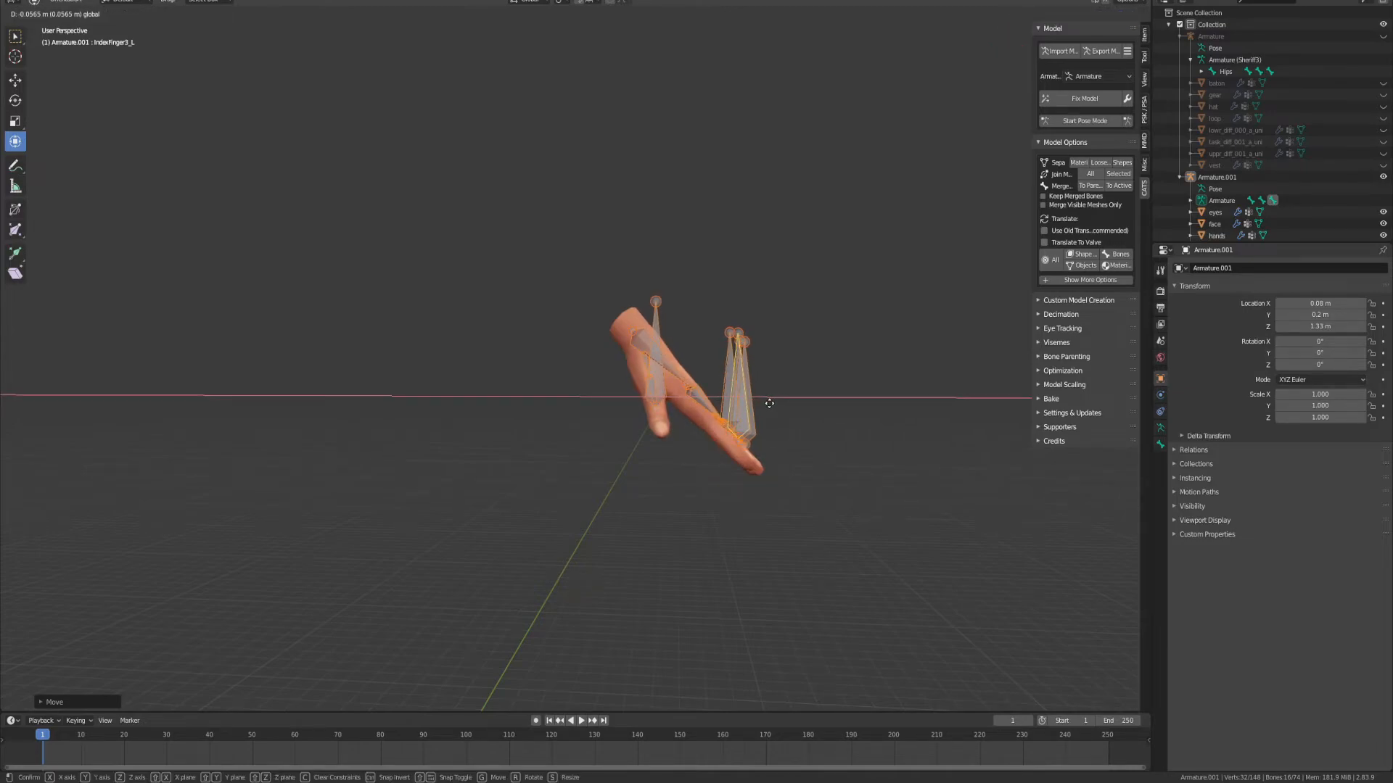
{"action": "middle_click_drag", "start_coordinate": [766, 415], "coordinate": [461, 435]}
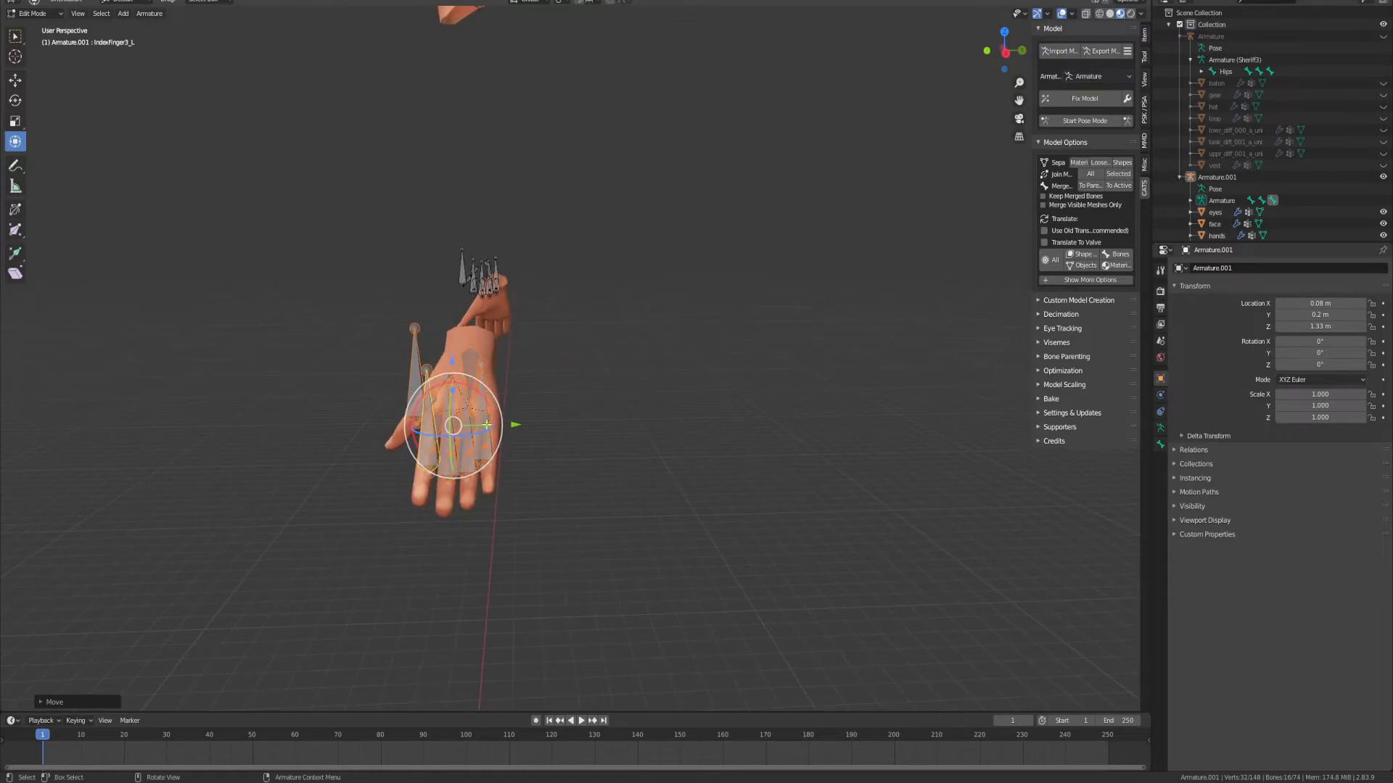
Step: Scale the left hand bones along Y to about 1.22 to spread them over the fingers, and adjust their X scale
{"action": "key", "text": "s"}
{"action": "key", "text": "y"}
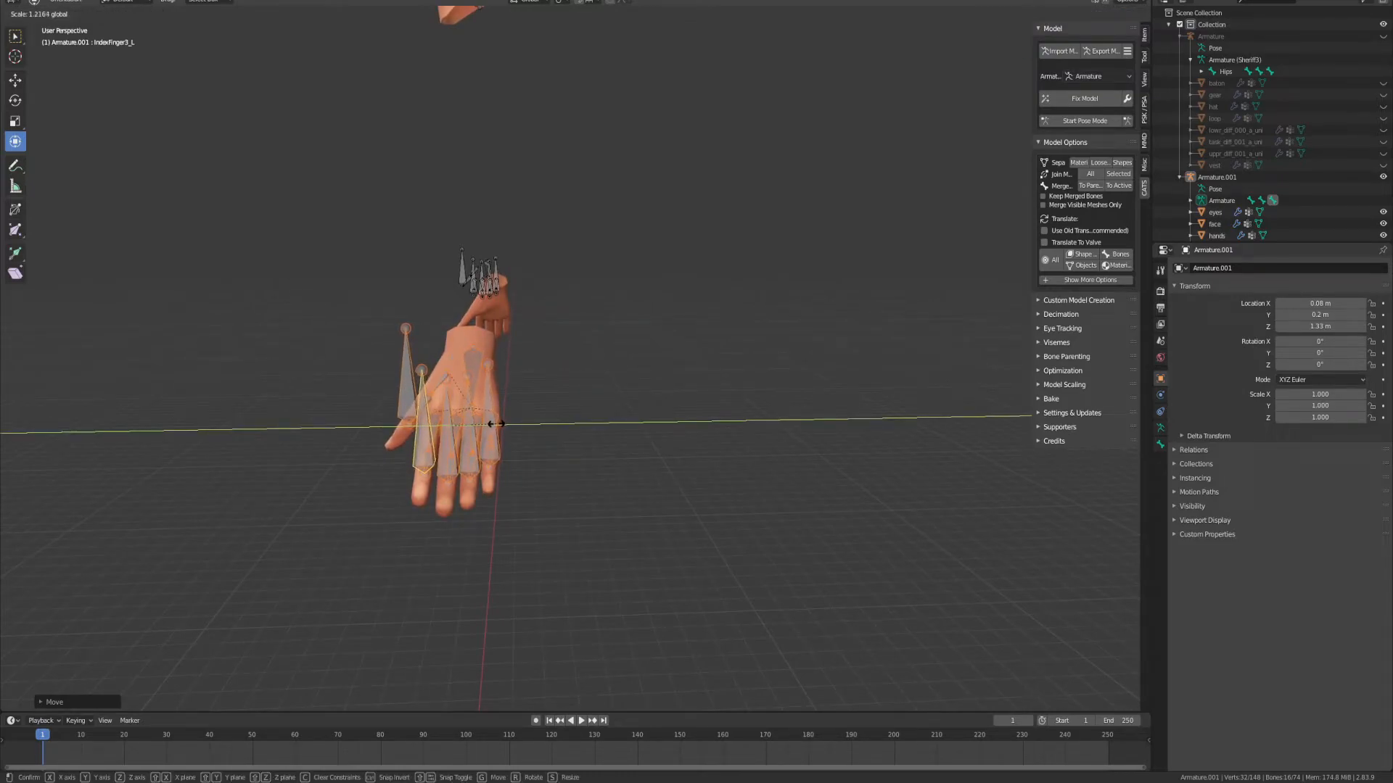
{"action": "left_click", "coordinate": [497, 423]}
{"action": "middle_click_drag", "start_coordinate": [541, 457], "coordinate": [435, 456]}
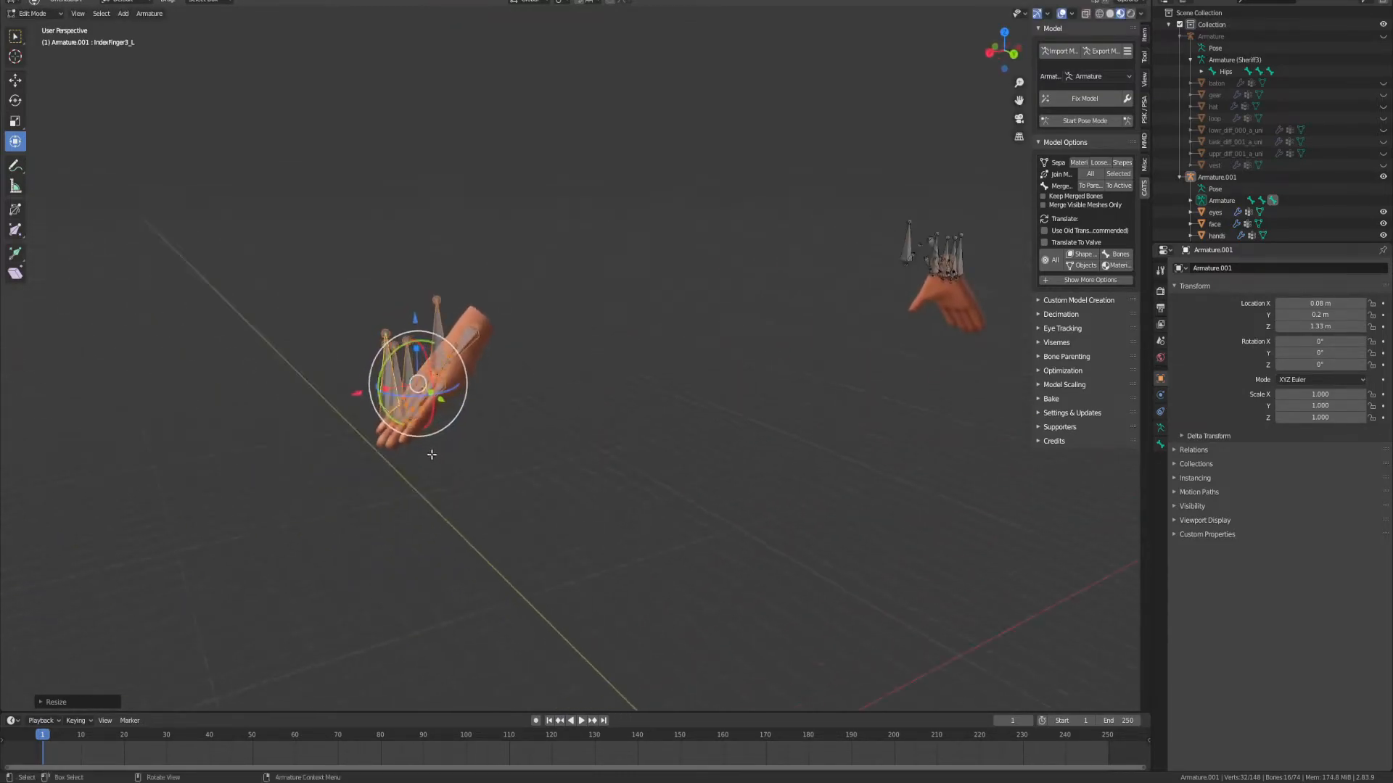
{"action": "key", "text": "s"}
{"action": "key", "text": "x"}
{"action": "left_click", "coordinate": [379, 389]}
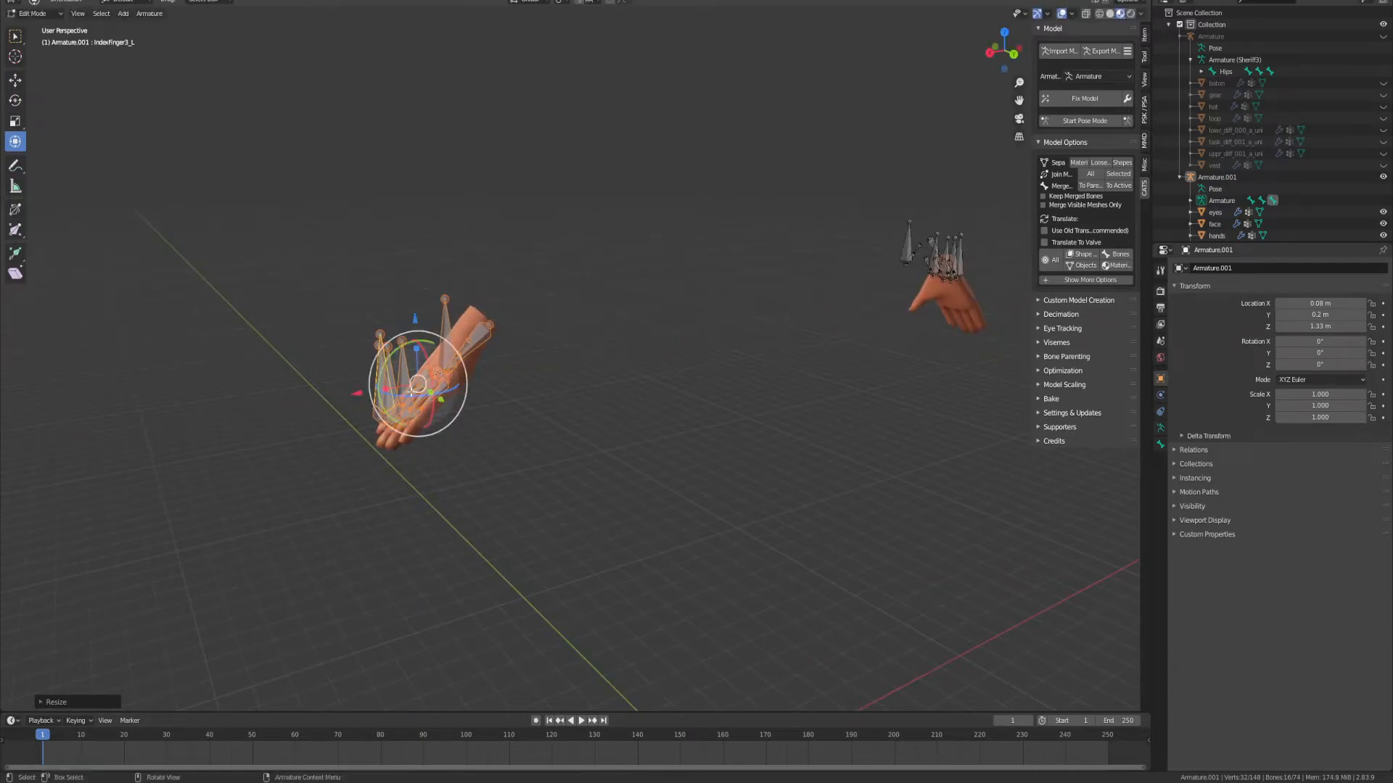
Step: Fine-tune the left hand bones' Z scale and shift them slightly along Z
{"action": "middle_click_drag", "start_coordinate": [465, 399], "coordinate": [447, 398]}
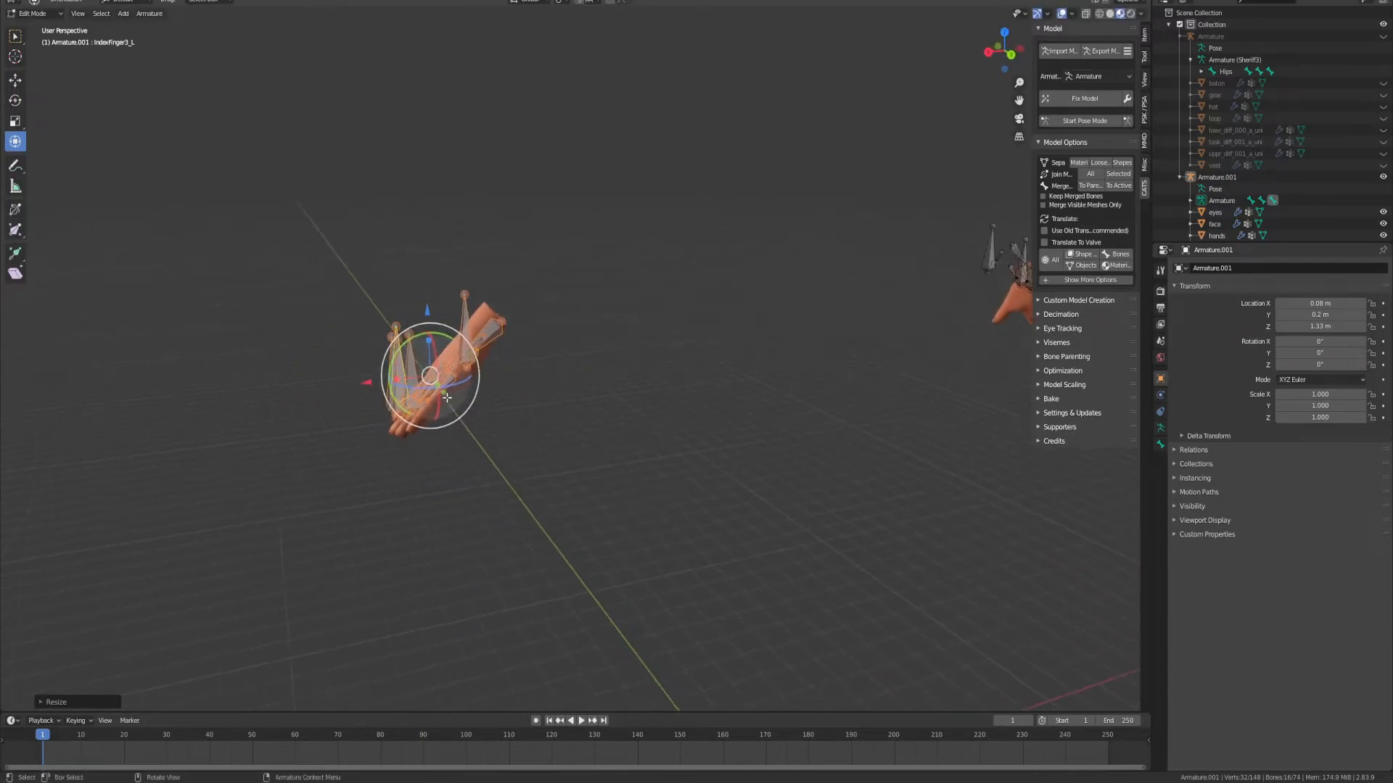
{"action": "key", "text": "s"}
{"action": "key", "text": "z"}
{"action": "left_click", "coordinate": [429, 336]}
{"action": "key", "text": "g"}
{"action": "key", "text": "z"}
{"action": "left_click", "coordinate": [507, 372]}
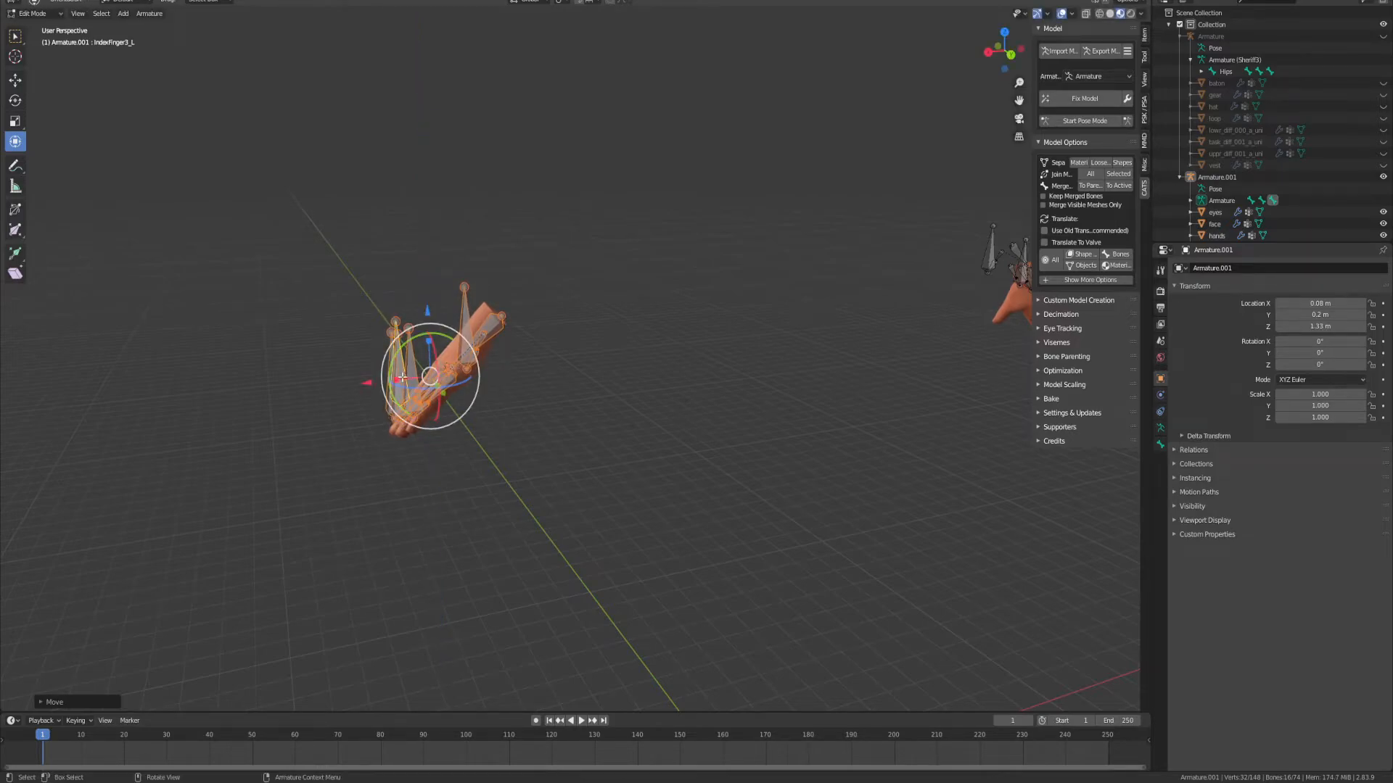
Step: Nudge the left hand bones along X and Z to centre them inside the hand mesh
{"action": "middle_click_drag", "start_coordinate": [368, 383], "coordinate": [753, 388]}
{"action": "left_click_drag", "start_coordinate": [747, 399], "coordinate": [742, 399]}
{"action": "left_click_drag", "start_coordinate": [708, 337], "coordinate": [707, 347]}
{"action": "left_click_drag", "start_coordinate": [771, 411], "coordinate": [739, 407]}
{"action": "left_click_drag", "start_coordinate": [708, 338], "coordinate": [707, 330]}
{"action": "left_click_drag", "start_coordinate": [771, 398], "coordinate": [764, 398]}
{"action": "middle_click_drag", "start_coordinate": [764, 397], "coordinate": [593, 455]}
{"action": "scroll", "coordinate": [593, 455], "scroll_direction": "up", "scroll_amount": 4}
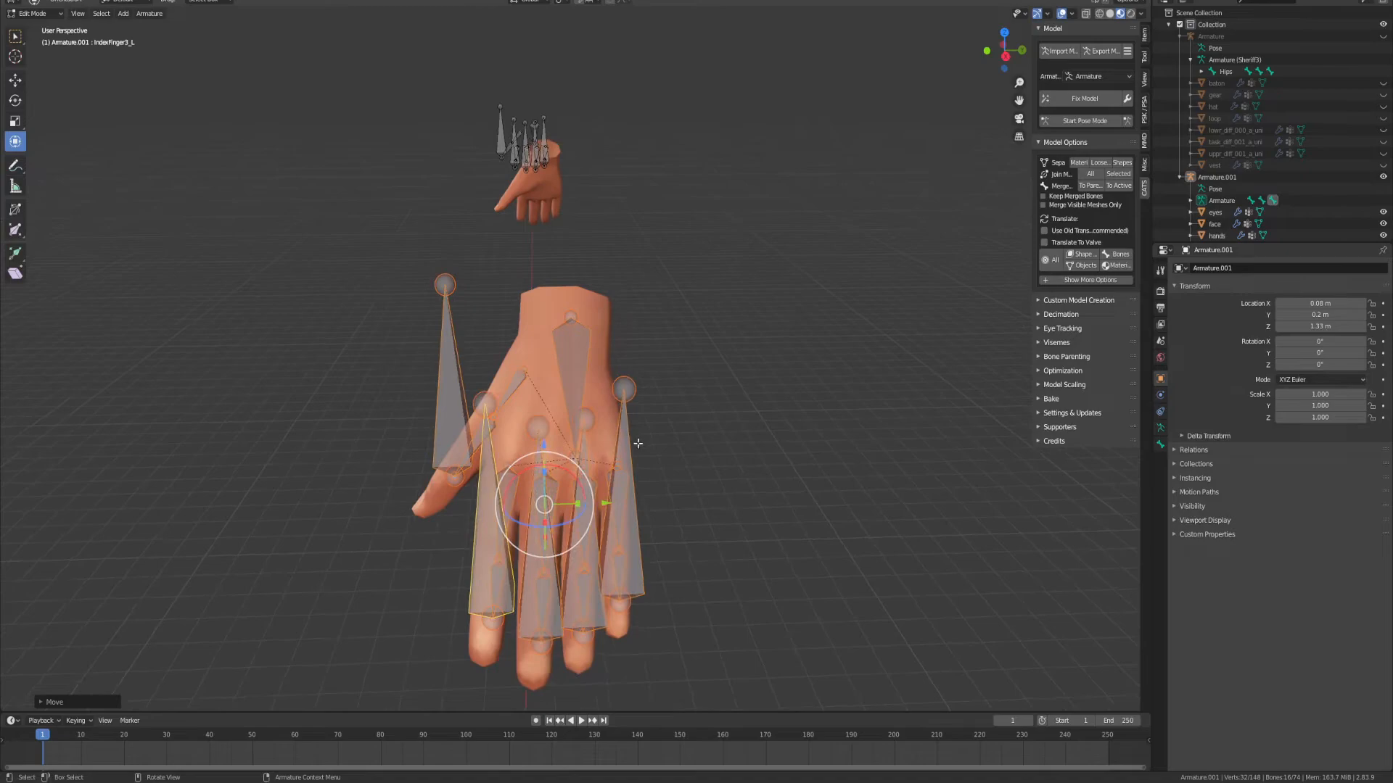
Step: Align the left hand bones with the fingers along Y, scale them about 1.04 along Y, and refine their X scale
{"action": "left_click_drag", "start_coordinate": [608, 505], "coordinate": [604, 505]}
{"action": "middle_click_drag", "start_coordinate": [600, 507], "coordinate": [578, 516]}
{"action": "left_click_drag", "start_coordinate": [564, 506], "coordinate": [589, 507]}
{"action": "middle_click_drag", "start_coordinate": [589, 507], "coordinate": [676, 508]}
{"action": "middle_click_drag", "start_coordinate": [871, 462], "coordinate": [753, 467]}
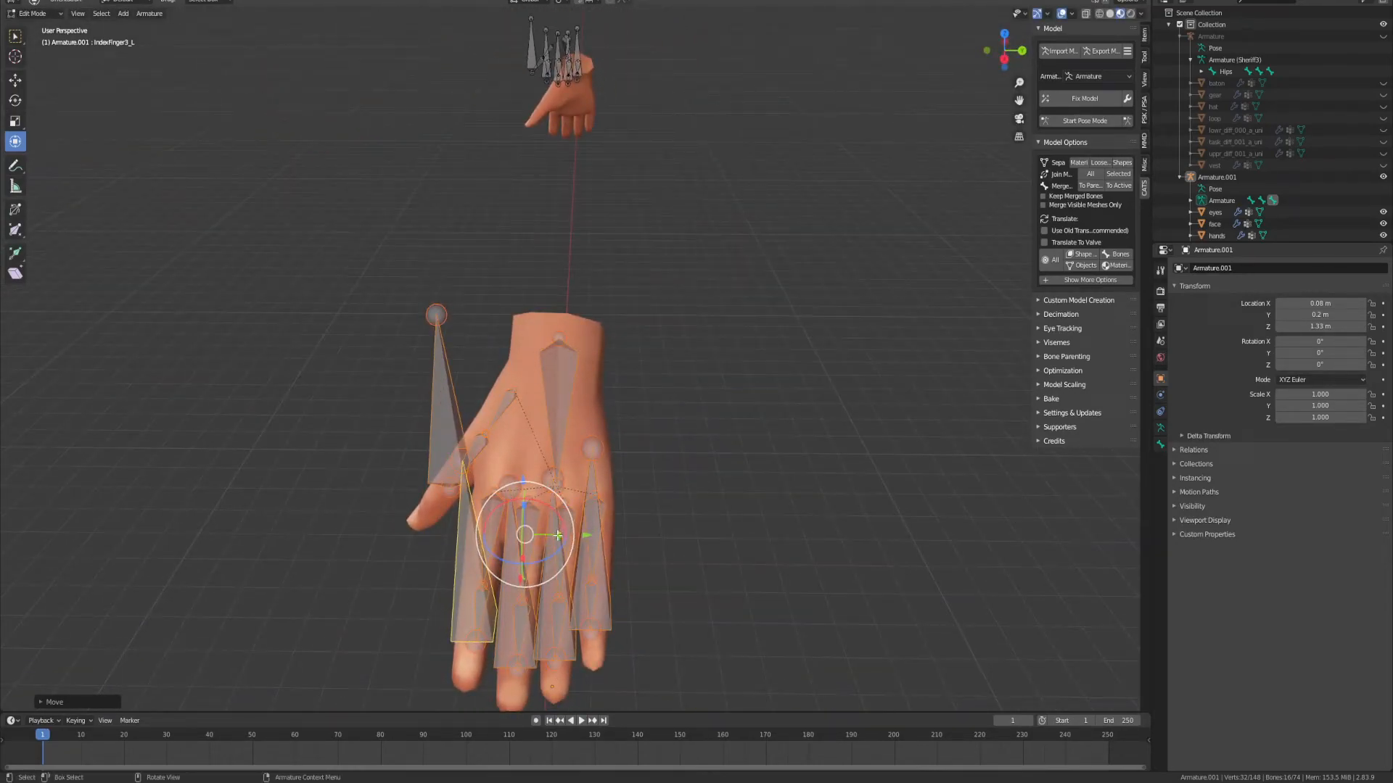
{"action": "key", "text": "s"}
{"action": "key", "text": "y"}
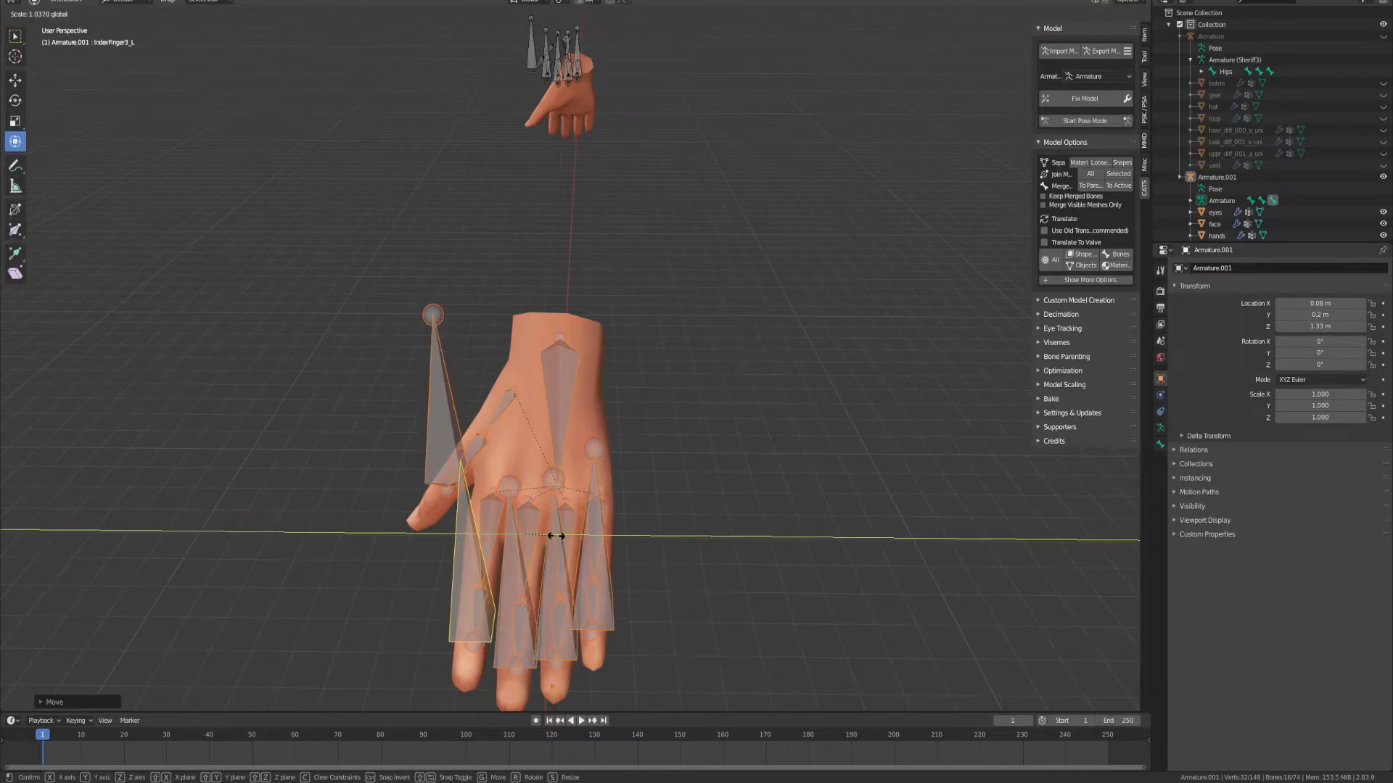
{"action": "left_click", "coordinate": [557, 535]}
{"action": "middle_click_drag", "start_coordinate": [640, 530], "coordinate": [462, 400]}
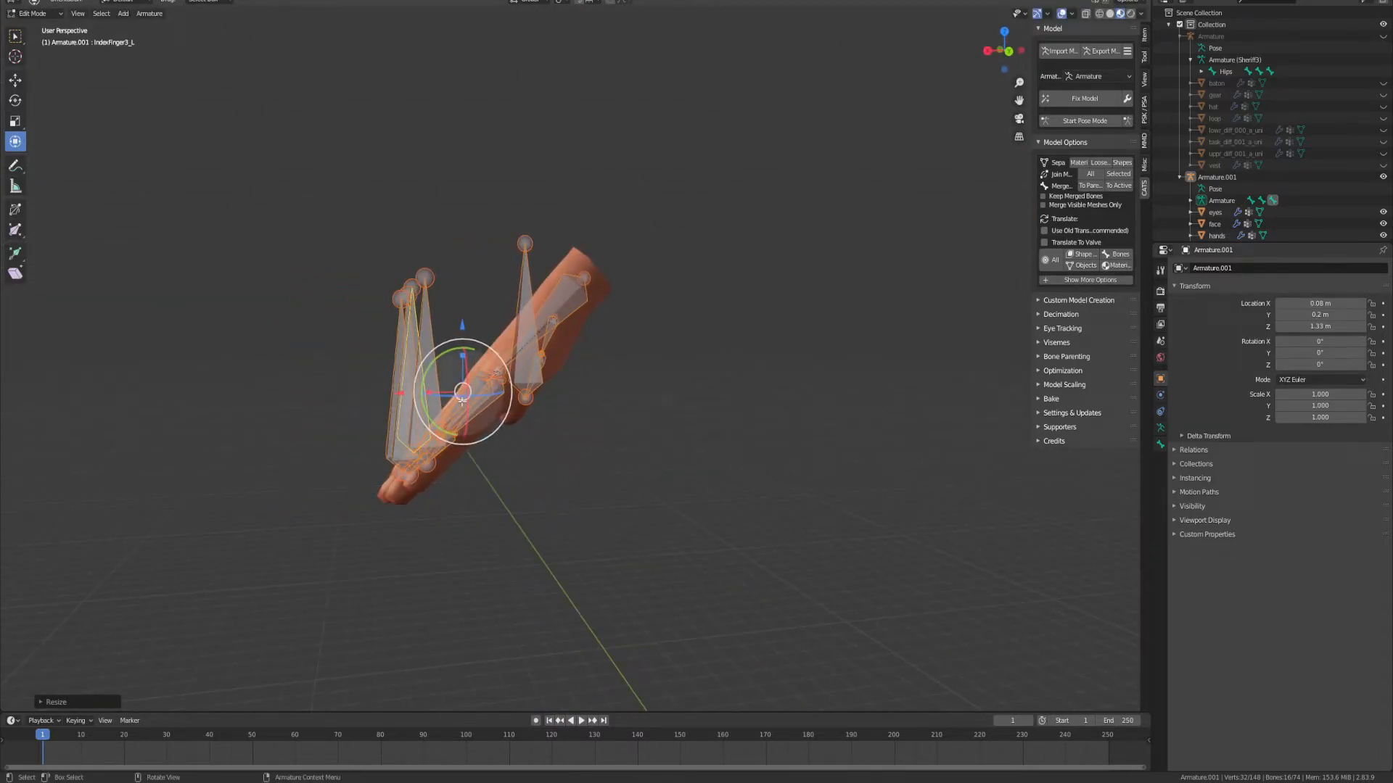
{"action": "key", "text": "s"}
{"action": "key", "text": "x"}
{"action": "left_click", "coordinate": [425, 391]}
Step: Select all the wrist and finger bones of the right hand
{"action": "middle_click_drag", "start_coordinate": [425, 391], "coordinate": [704, 414]}
{"action": "scroll", "coordinate": [649, 404], "scroll_direction": "down", "scroll_amount": 6}
{"action": "scroll", "coordinate": [509, 331], "scroll_direction": "up", "scroll_amount": 7}
{"action": "middle_click_drag", "start_coordinate": [501, 333], "coordinate": [868, 359], "text": "shift"}
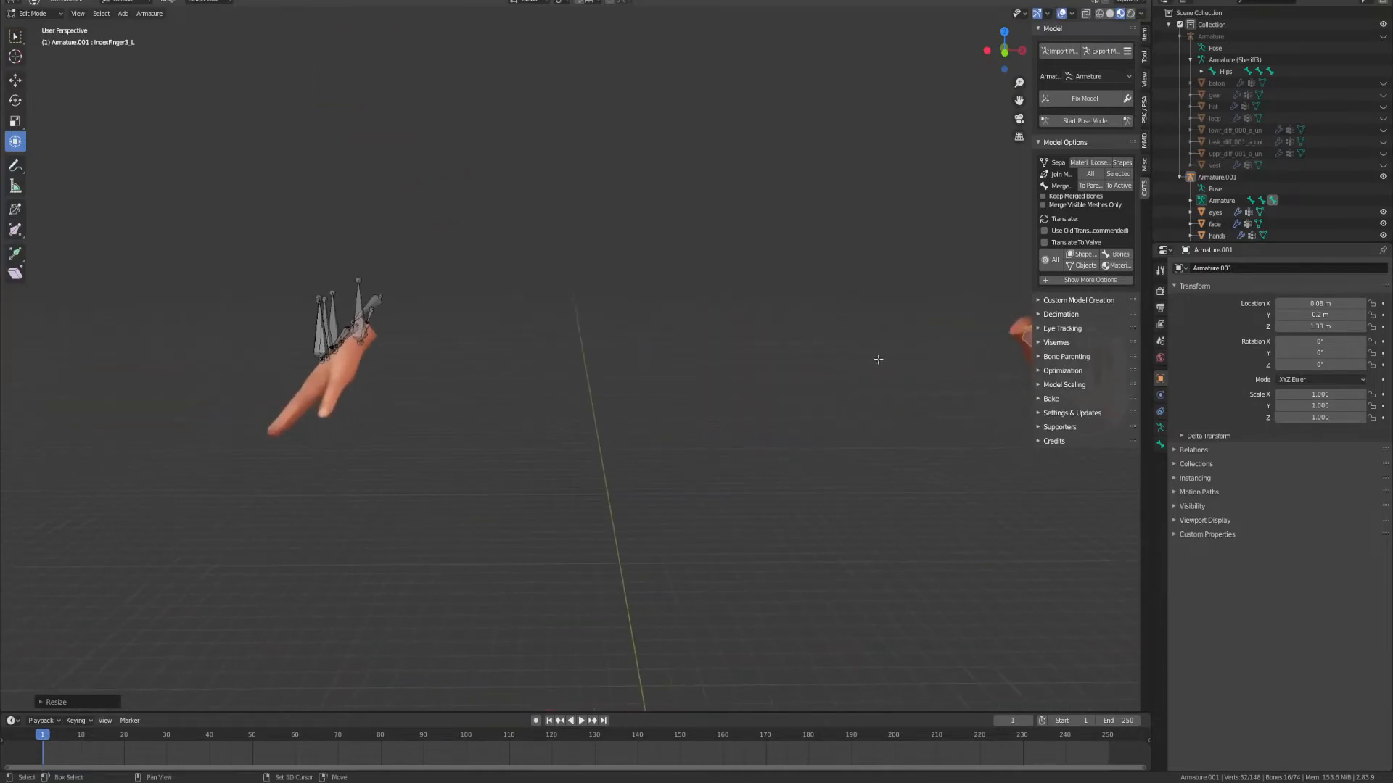
{"action": "middle_click_drag", "start_coordinate": [421, 369], "coordinate": [554, 371], "text": "shift"}
{"action": "left_click_drag", "start_coordinate": [325, 207], "coordinate": [635, 403]}
Step: Move the right hand bones along X and down along Z into the right hand mesh
{"action": "middle_click_drag", "start_coordinate": [626, 396], "coordinate": [473, 339]}
{"action": "middle_click_drag", "start_coordinate": [473, 339], "coordinate": [550, 362], "text": "shift"}
{"action": "left_click_drag", "start_coordinate": [544, 342], "coordinate": [521, 343]}
{"action": "left_click", "coordinate": [509, 349]}
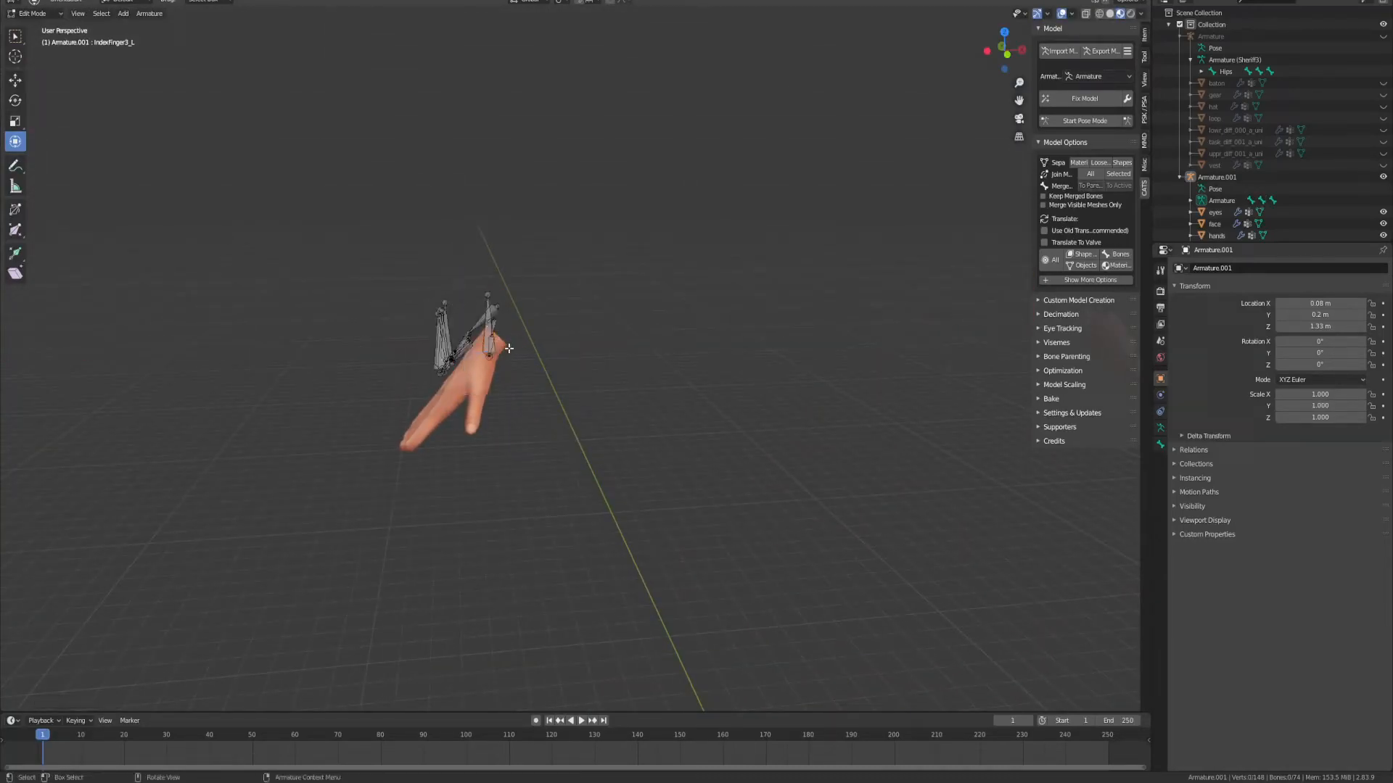
{"action": "key", "text": "ctrl+z"}
{"action": "left_click_drag", "start_coordinate": [494, 345], "coordinate": [518, 344]}
{"action": "left_click_drag", "start_coordinate": [459, 283], "coordinate": [459, 312]}
{"action": "left_click_drag", "start_coordinate": [515, 374], "coordinate": [439, 329]}
Step: Fit the right hand bones to the palm and fingers with small adjustments along Y, X and Z
{"action": "middle_click_drag", "start_coordinate": [465, 351], "coordinate": [630, 392]}
{"action": "left_click_drag", "start_coordinate": [529, 455], "coordinate": [527, 455]}
{"action": "middle_click_drag", "start_coordinate": [527, 455], "coordinate": [505, 414]}
{"action": "left_click_drag", "start_coordinate": [440, 398], "coordinate": [433, 398]}
{"action": "middle_click_drag", "start_coordinate": [433, 397], "coordinate": [561, 414]}
{"action": "left_click_drag", "start_coordinate": [538, 451], "coordinate": [513, 451]}
{"action": "middle_click_drag", "start_coordinate": [514, 451], "coordinate": [491, 414]}
{"action": "left_click_drag", "start_coordinate": [471, 392], "coordinate": [439, 393]}
{"action": "left_click_drag", "start_coordinate": [410, 329], "coordinate": [411, 334]}
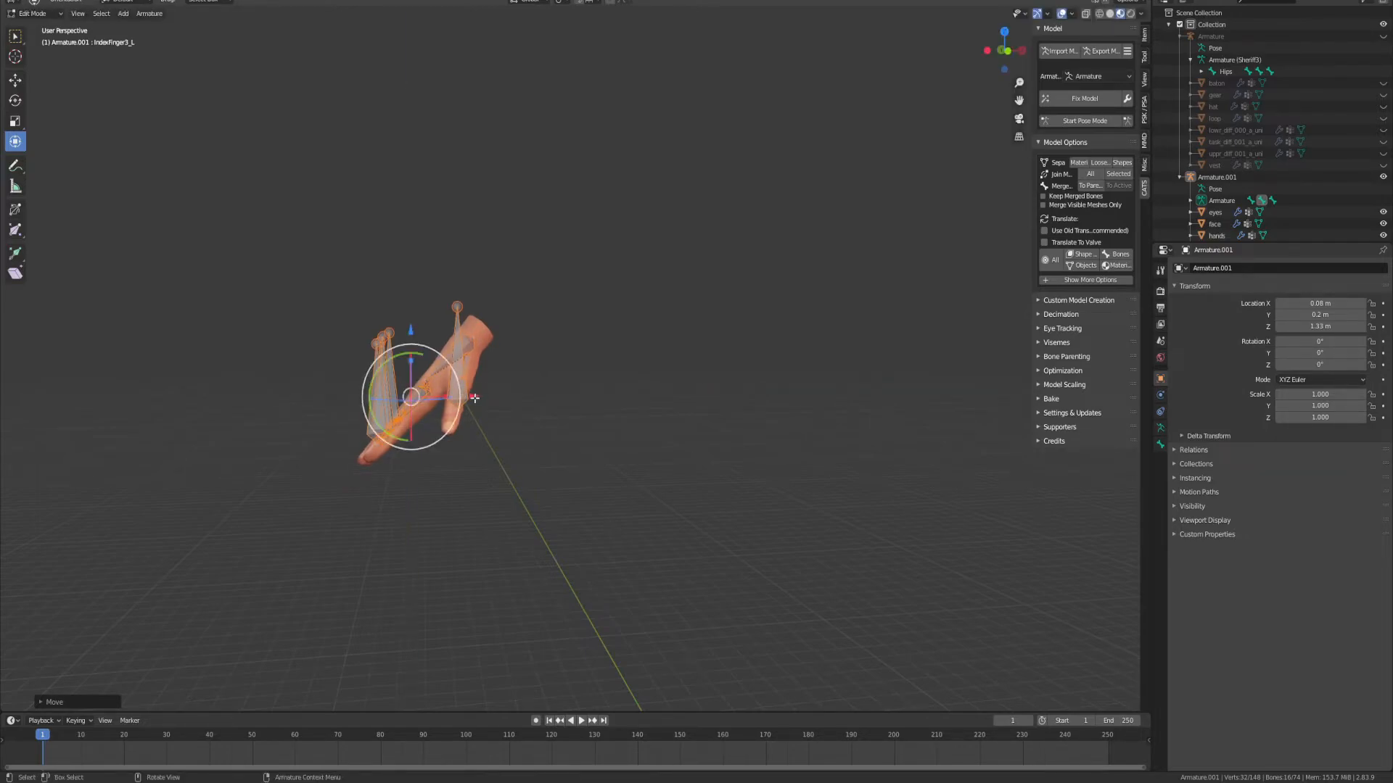
{"action": "left_click_drag", "start_coordinate": [450, 400], "coordinate": [438, 396]}
Step: In the front view, reselect the left hand bones and adjust their scale along X
{"action": "middle_click_drag", "start_coordinate": [438, 395], "coordinate": [599, 336]}
{"action": "scroll", "coordinate": [599, 336], "scroll_direction": "down", "scroll_amount": 7}
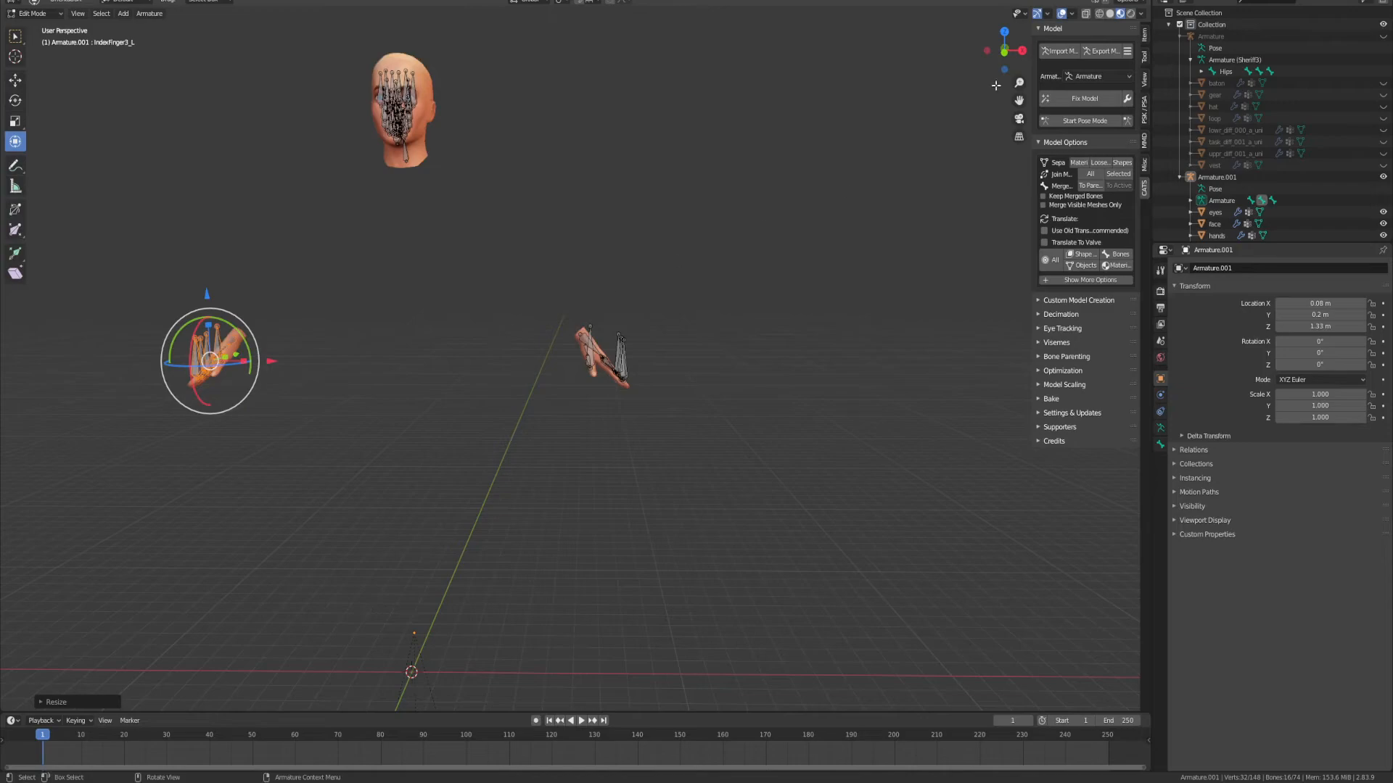
{"action": "left_click", "coordinate": [1002, 52]}
{"action": "left_click", "coordinate": [642, 394]}
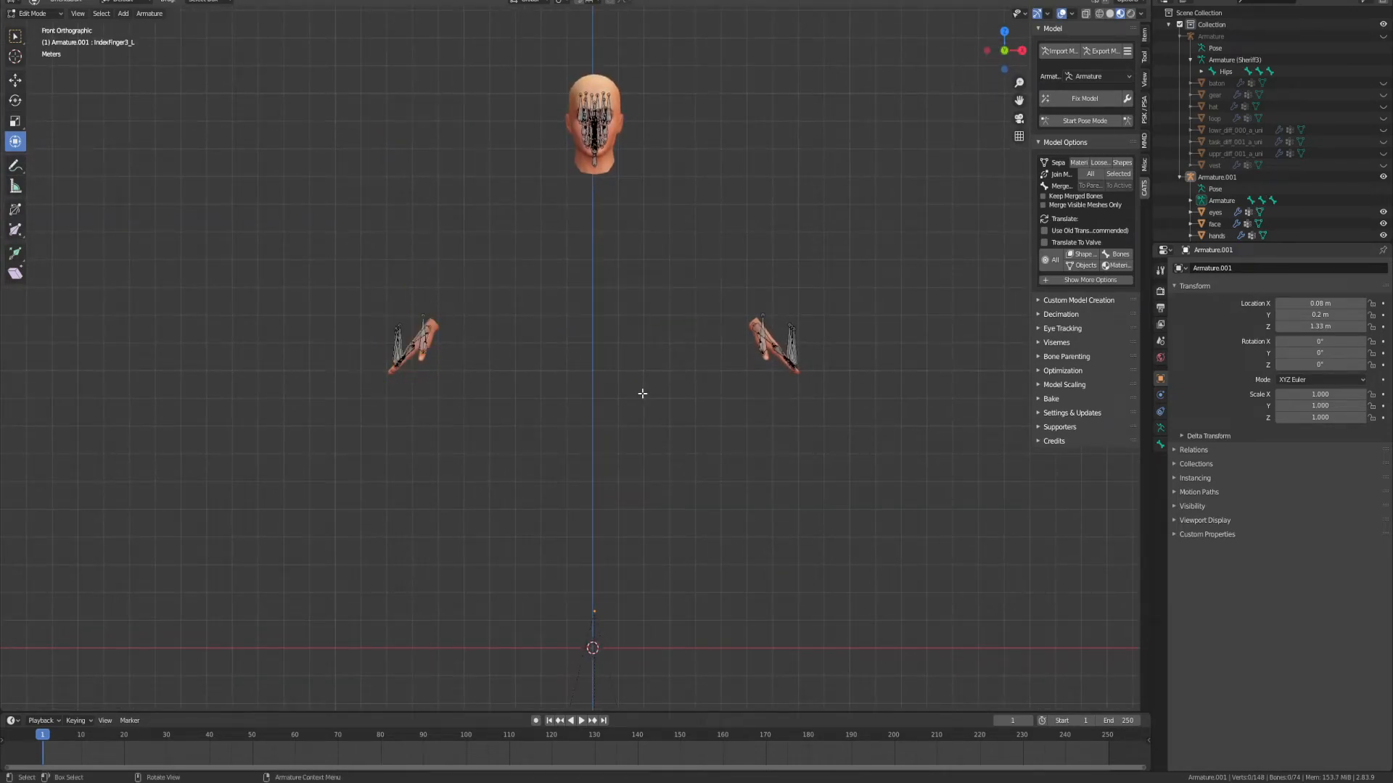
{"action": "left_click_drag", "start_coordinate": [728, 290], "coordinate": [827, 355]}
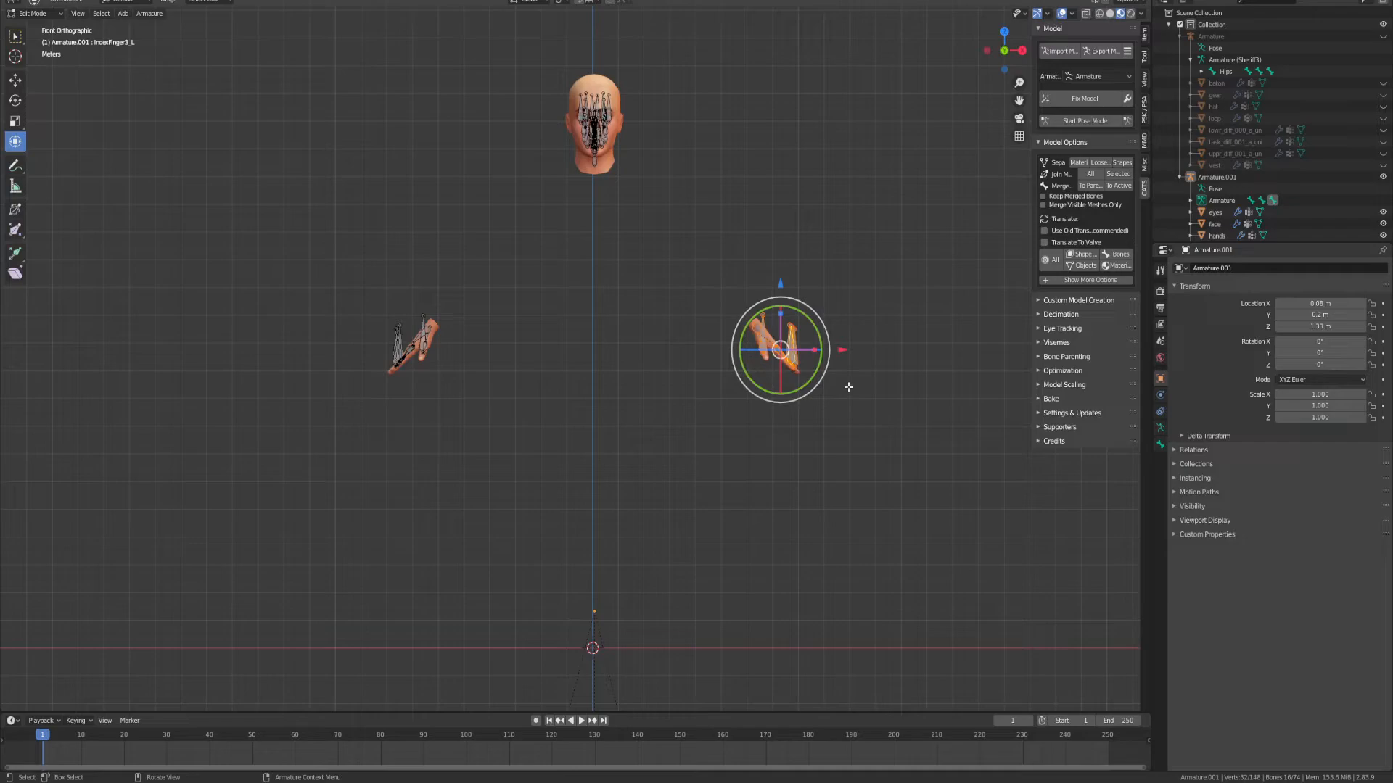
{"action": "key", "text": "s"}
{"action": "key", "text": "x"}
{"action": "left_click", "coordinate": [811, 348]}
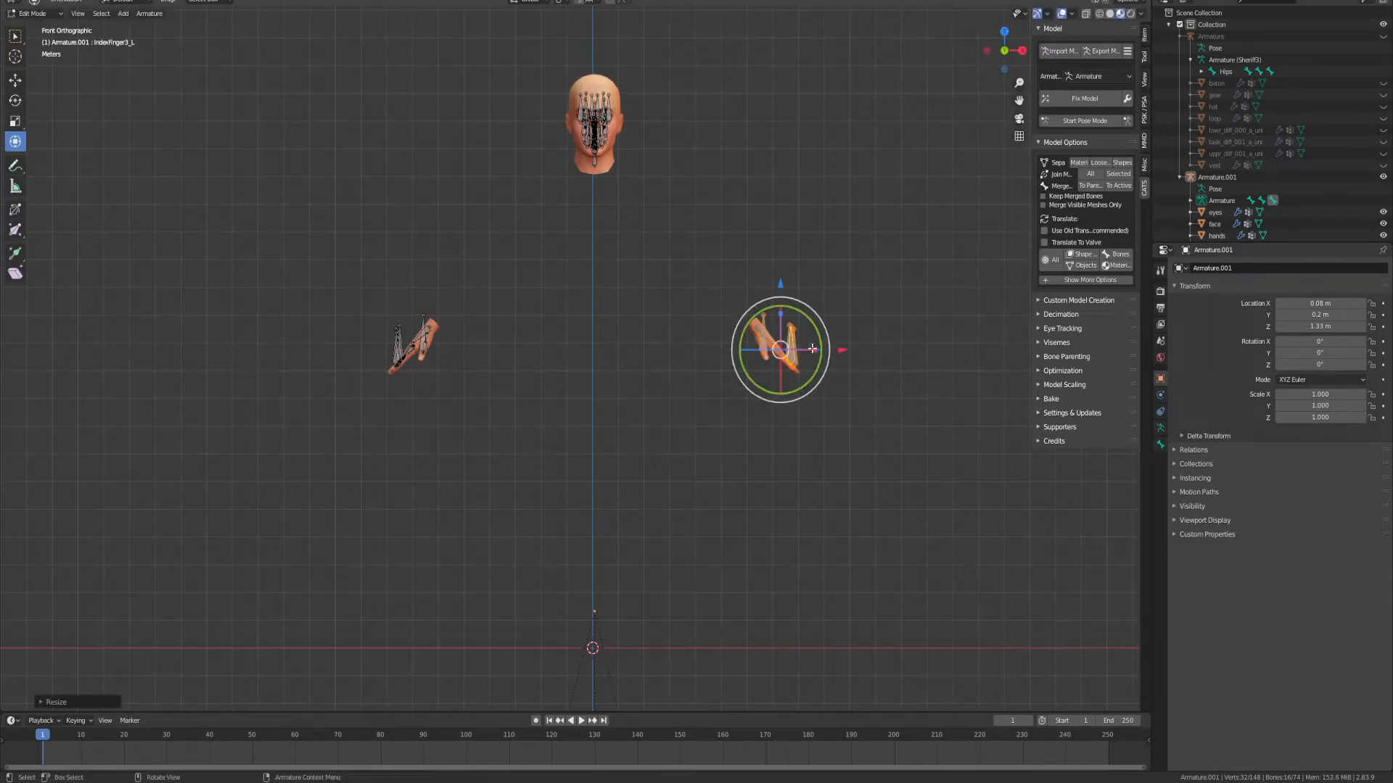
Step: Nudge the left hand bones along X and refine their Z and X scale in the front view
{"action": "left_click_drag", "start_coordinate": [839, 350], "coordinate": [841, 350]}
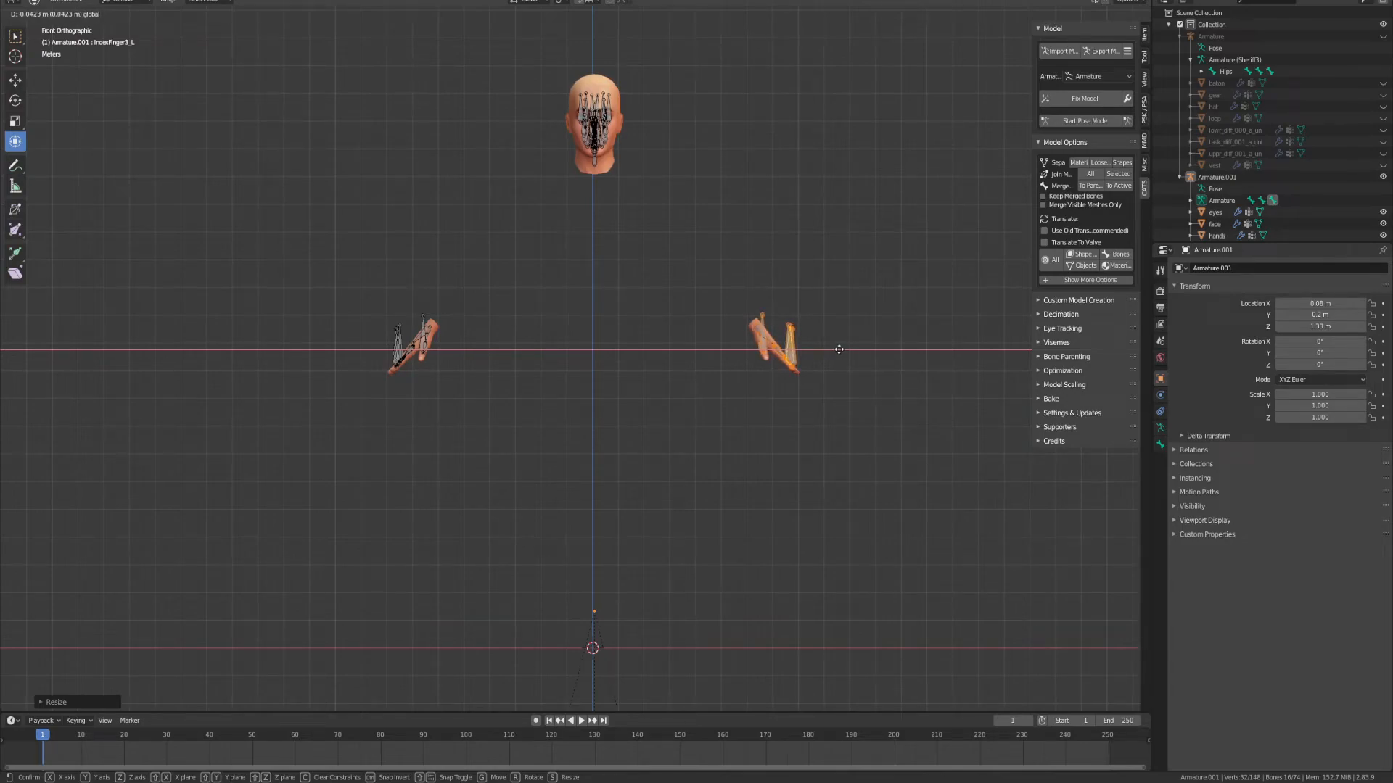
{"action": "left_click_drag", "start_coordinate": [839, 350], "coordinate": [840, 349]}
{"action": "key", "text": "s"}
{"action": "key", "text": "z"}
{"action": "left_click", "coordinate": [781, 317]}
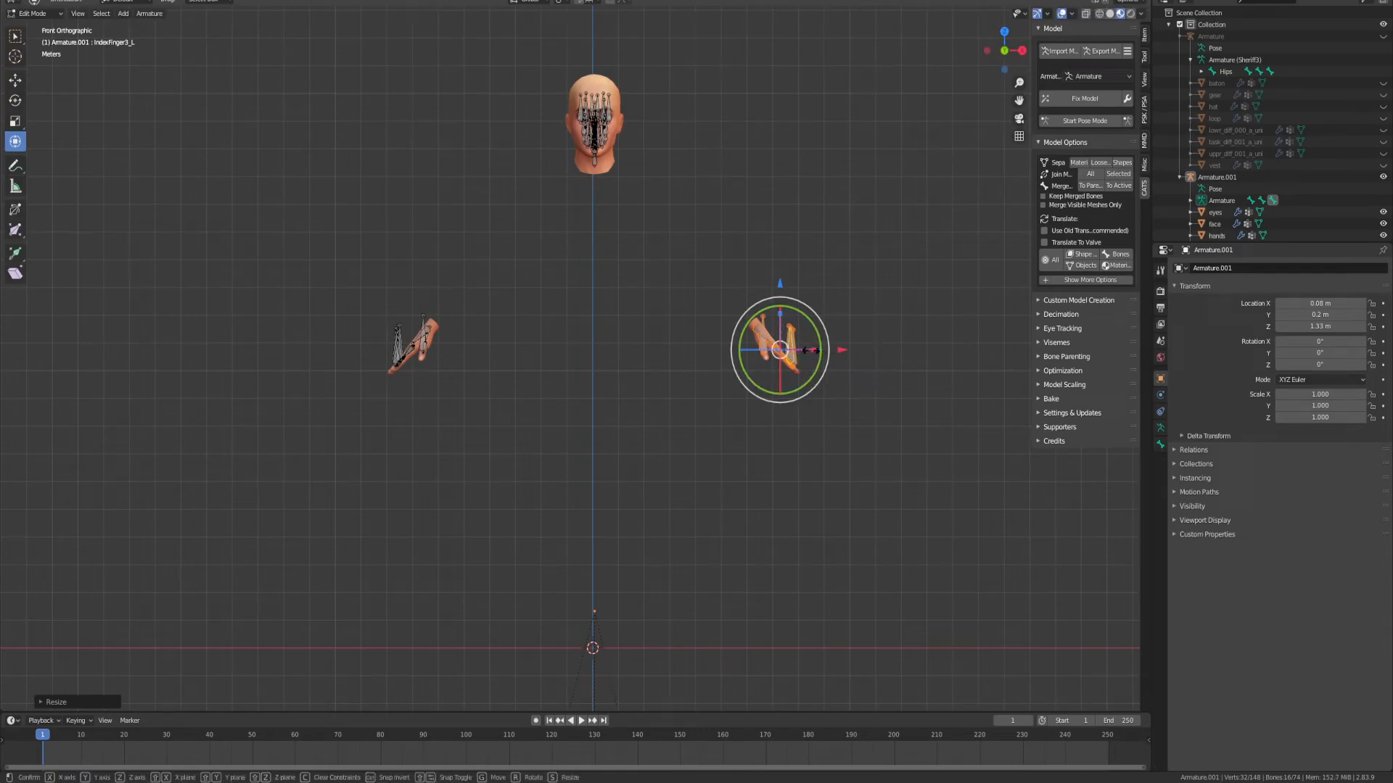
{"action": "key", "text": "s"}
{"action": "key", "text": "x"}
{"action": "left_click", "coordinate": [809, 351]}
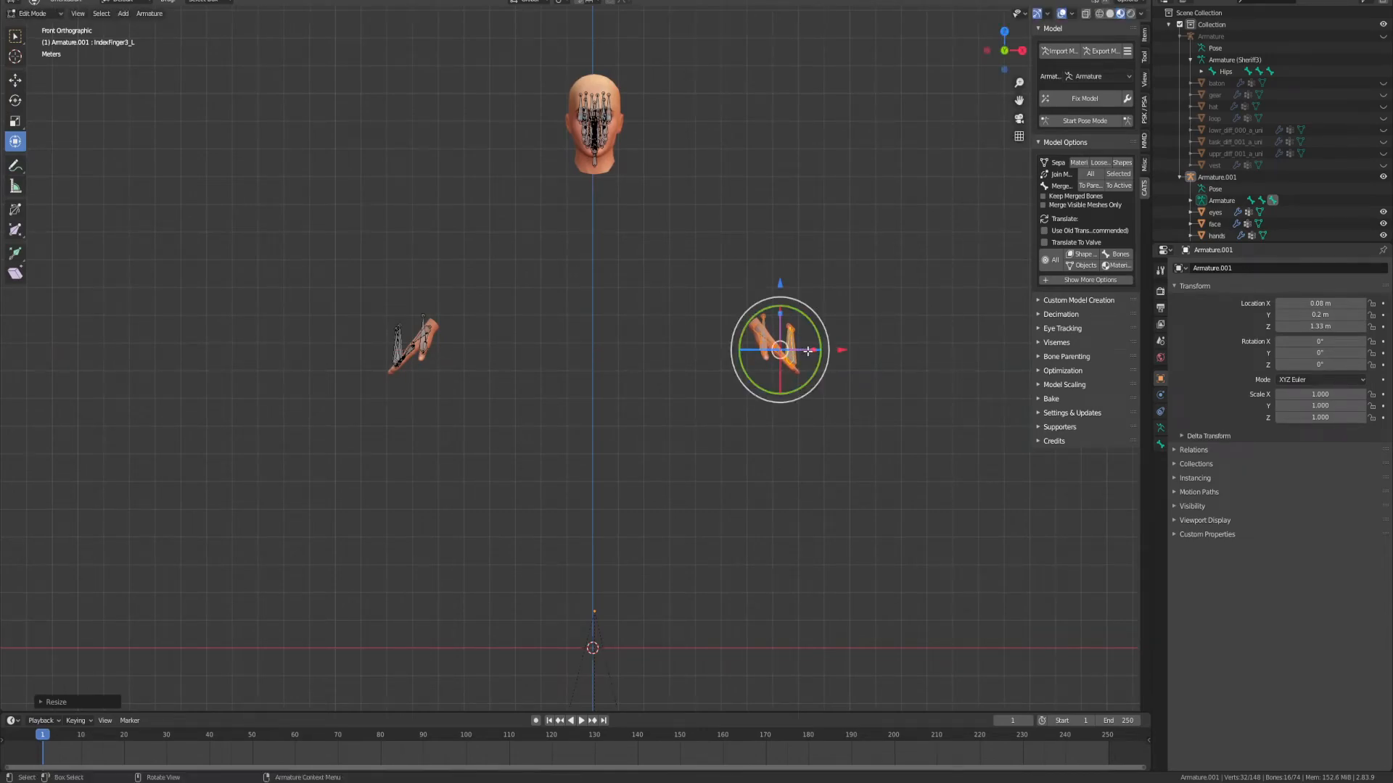
Step: Check the left hand's fit up close, and select all the head and face bones in the front view
{"action": "scroll", "coordinate": [822, 354], "scroll_direction": "up", "scroll_amount": 3}
{"action": "middle_click_drag", "start_coordinate": [841, 349], "coordinate": [467, 357], "text": "shift"}
{"action": "scroll", "coordinate": [671, 372], "scroll_direction": "up", "scroll_amount": 4}
{"action": "middle_click_drag", "start_coordinate": [741, 345], "coordinate": [524, 368], "text": "shift"}
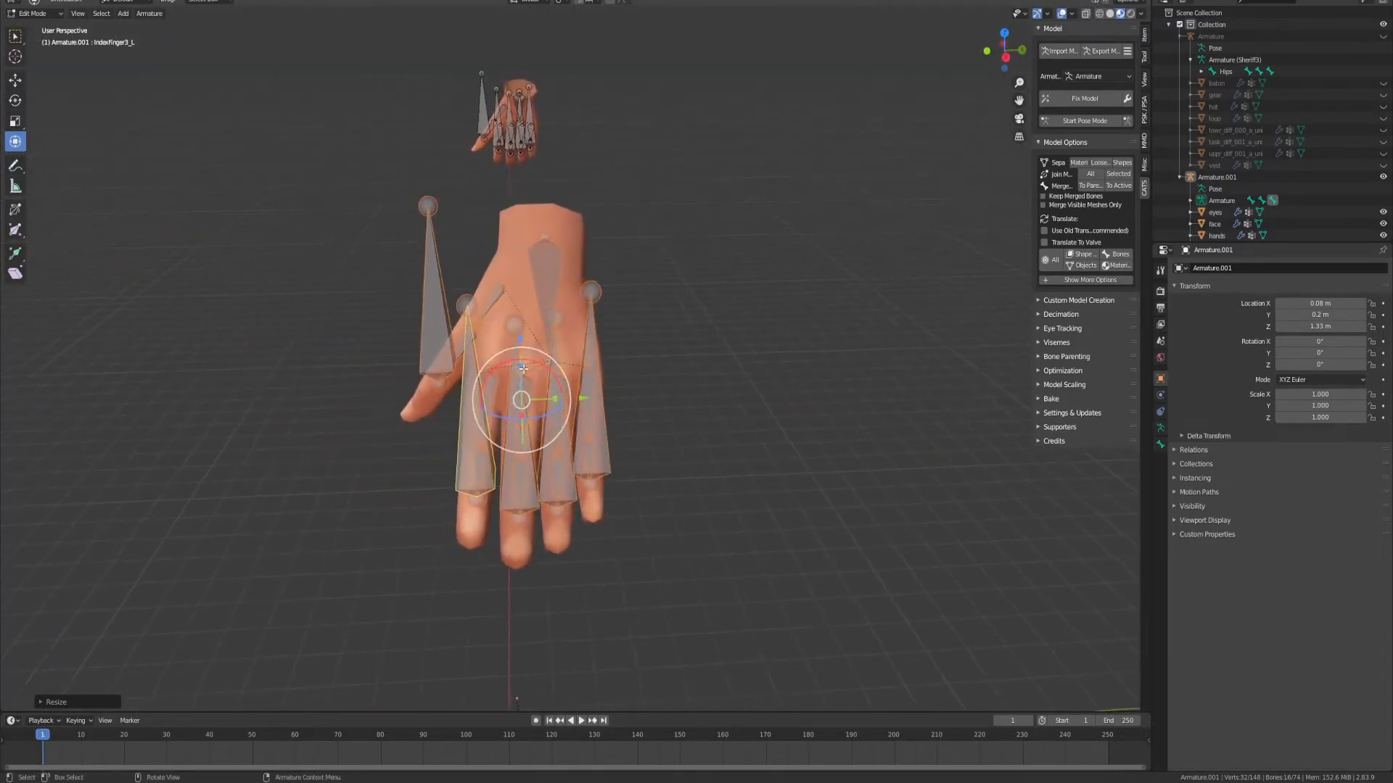
{"action": "left_click", "coordinate": [985, 51]}
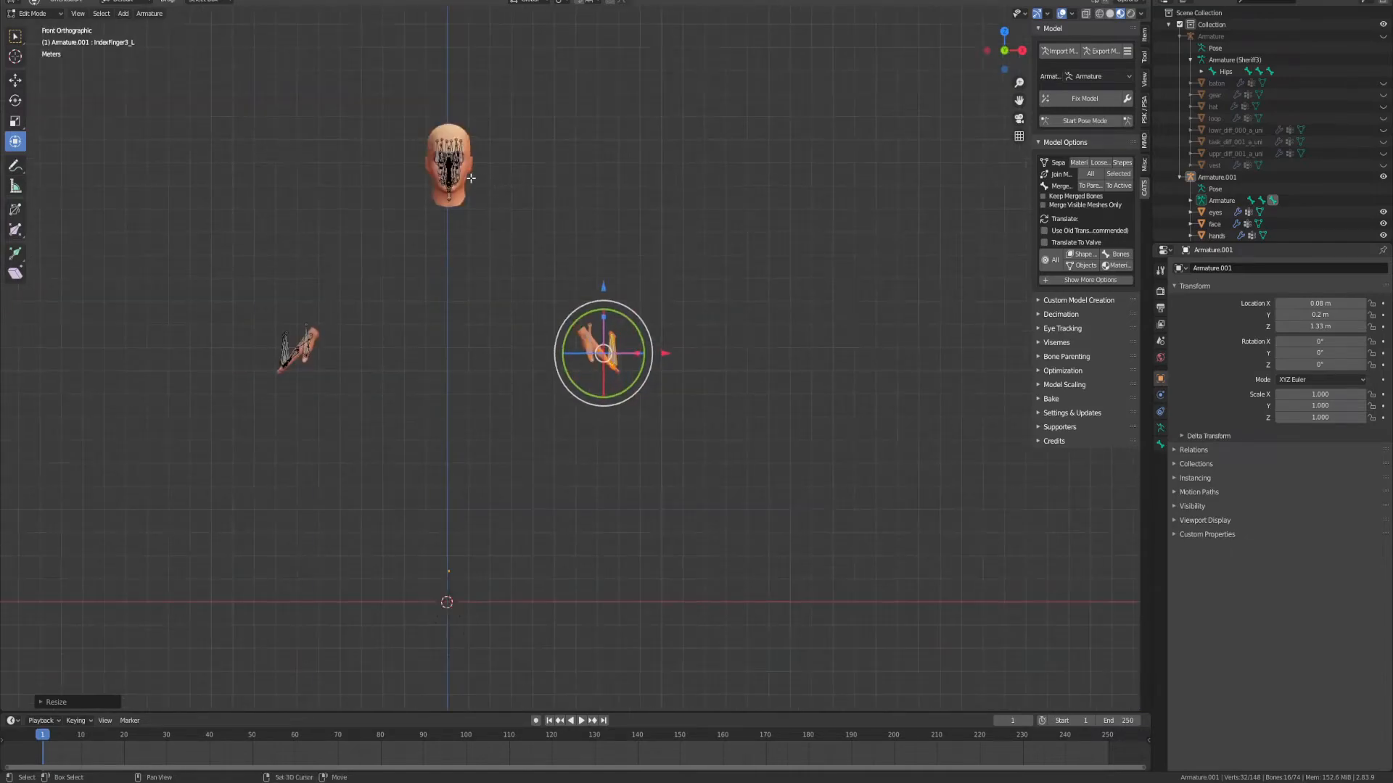
{"action": "scroll", "coordinate": [727, 300], "scroll_direction": "up", "scroll_amount": 5}
{"action": "scroll", "coordinate": [700, 320], "scroll_direction": "up", "scroll_amount": 4}
{"action": "middle_click_drag", "start_coordinate": [726, 300], "coordinate": [710, 371], "text": "shift"}
{"action": "scroll", "coordinate": [738, 343], "scroll_direction": "down", "scroll_amount": 1}
{"action": "scroll", "coordinate": [711, 370], "scroll_direction": "down", "scroll_amount": 3}
{"action": "left_click_drag", "start_coordinate": [491, 103], "coordinate": [784, 444]}
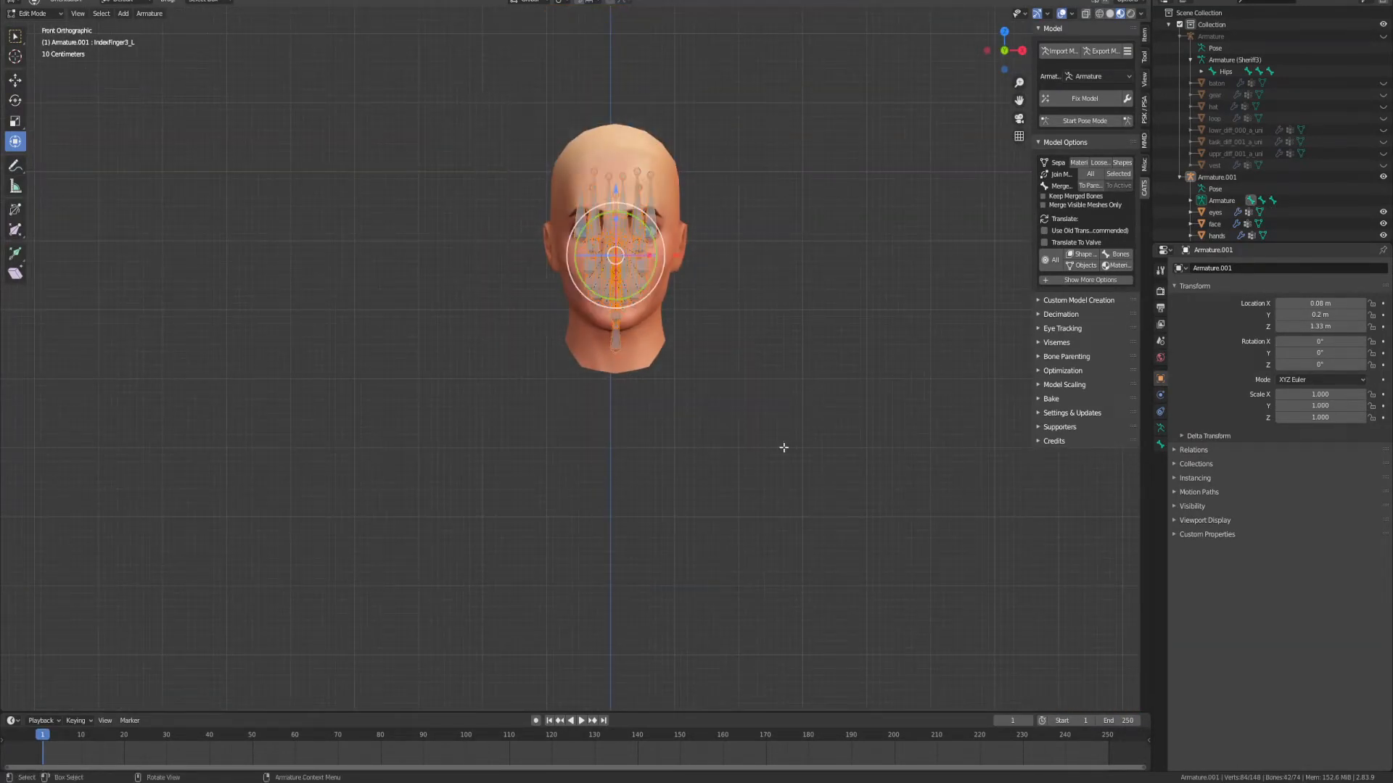
Step: Examine how the head bones line up with the head's side profile, and box-select them again
{"action": "scroll", "coordinate": [772, 417], "scroll_direction": "up", "scroll_amount": 3}
{"action": "middle_click_drag", "start_coordinate": [765, 391], "coordinate": [505, 297]}
{"action": "scroll", "coordinate": [541, 317], "scroll_direction": "up", "scroll_amount": 2}
{"action": "middle_click_drag", "start_coordinate": [572, 336], "coordinate": [546, 310]}
{"action": "scroll", "coordinate": [546, 320], "scroll_direction": "up", "scroll_amount": 4}
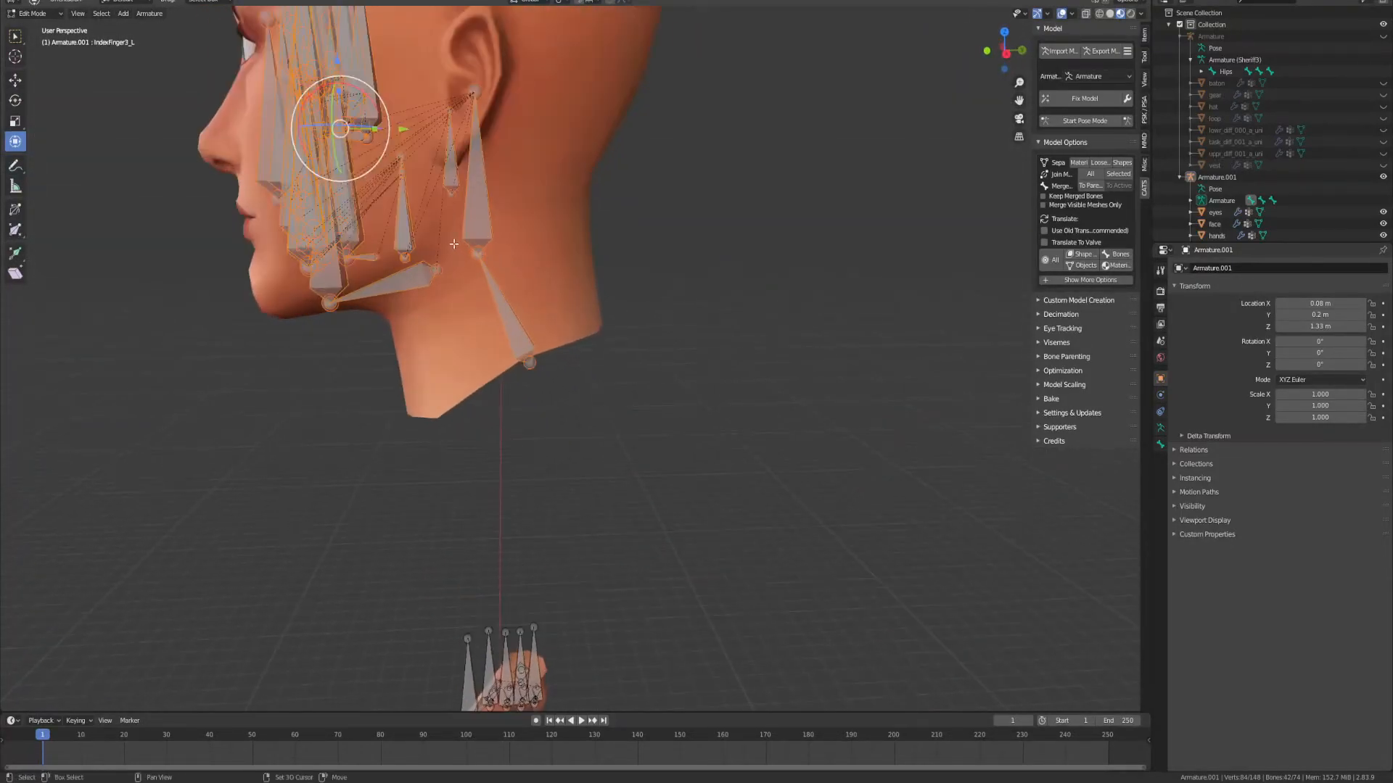
{"action": "middle_click_drag", "start_coordinate": [429, 233], "coordinate": [762, 415], "text": "shift"}
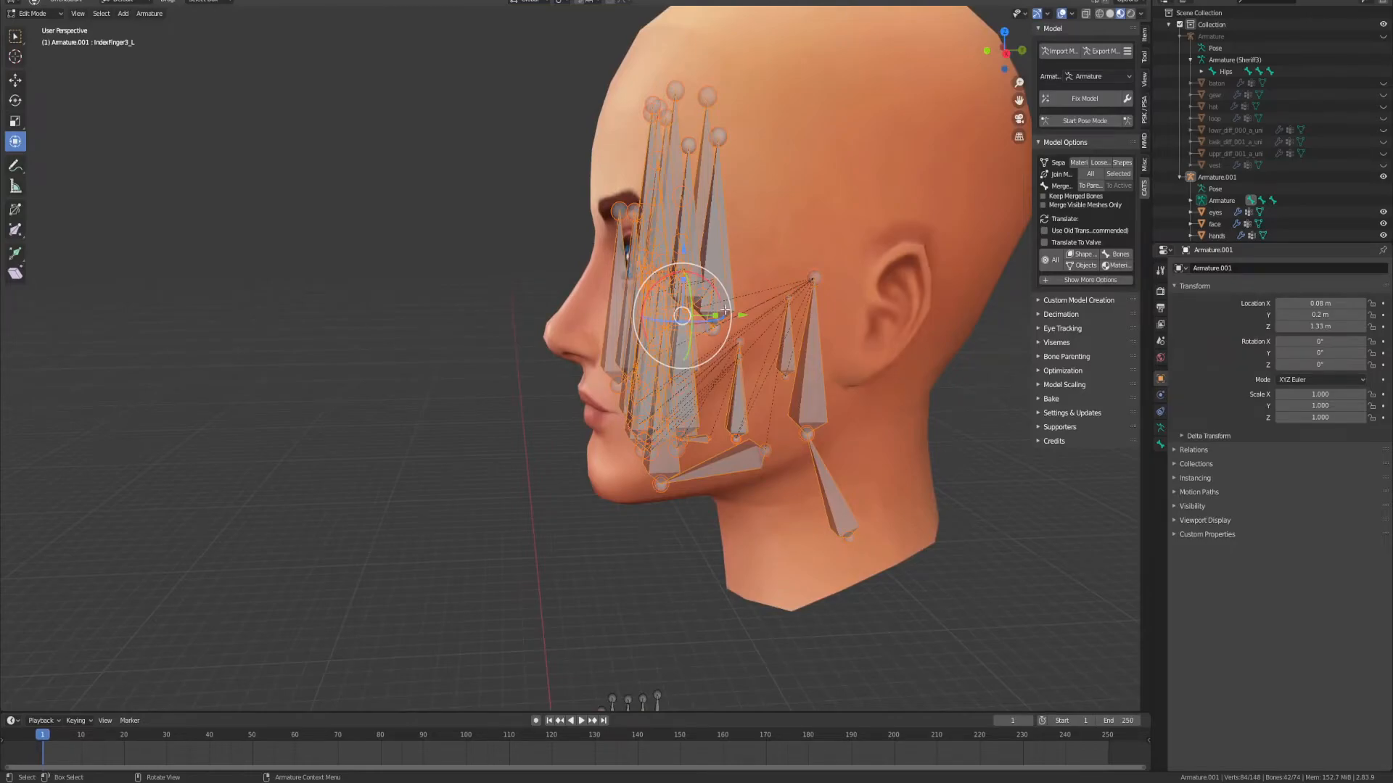
{"action": "scroll", "coordinate": [730, 310], "scroll_direction": "down", "scroll_amount": 4}
{"action": "middle_click_drag", "start_coordinate": [730, 310], "coordinate": [797, 315]}
{"action": "left_click_drag", "start_coordinate": [531, 163], "coordinate": [940, 507]}
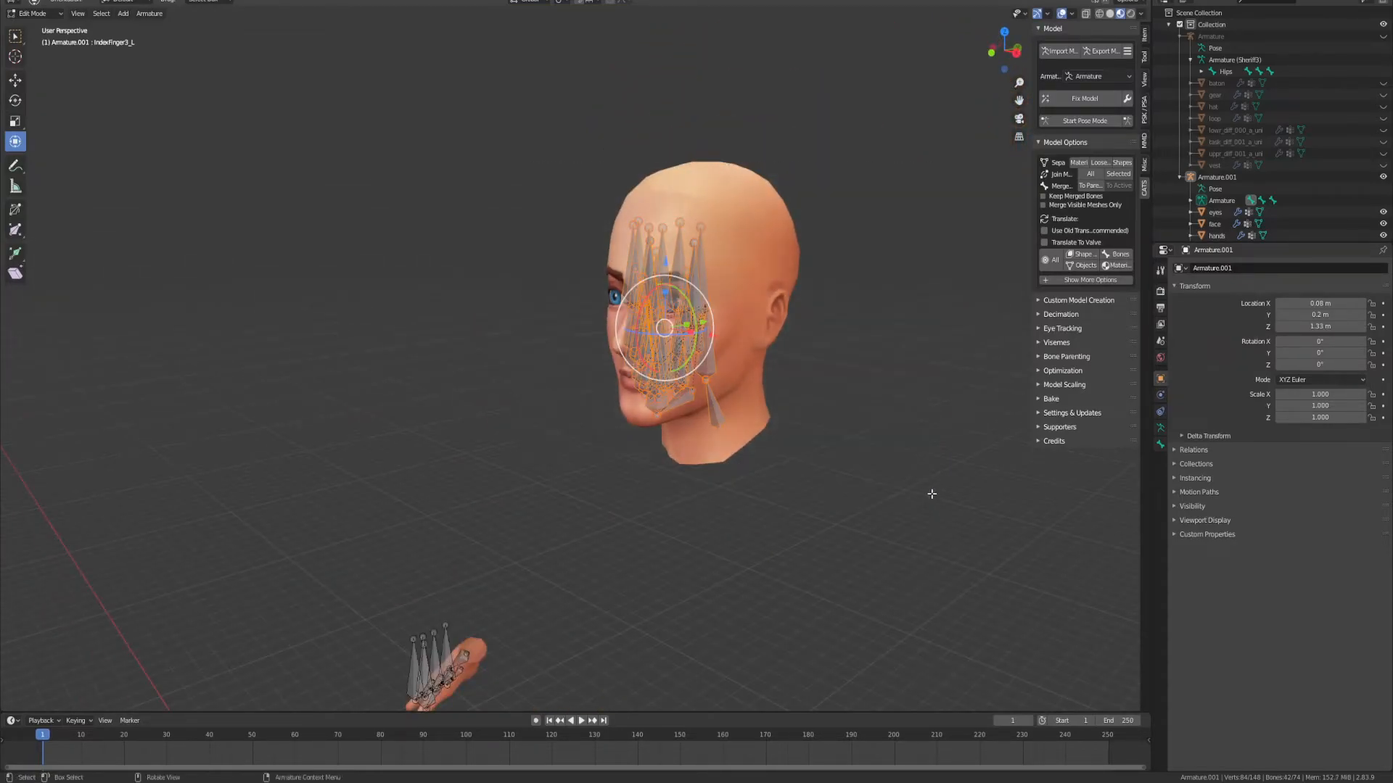
Step: Enlarge the selected head bones in height and depth to match the head's side profile
{"action": "scroll", "coordinate": [864, 444], "scroll_direction": "up", "scroll_amount": 5}
{"action": "middle_click_drag", "start_coordinate": [864, 444], "coordinate": [683, 269]}
{"action": "left_click_drag", "start_coordinate": [700, 218], "coordinate": [703, 161]}
{"action": "middle_click_drag", "start_coordinate": [702, 161], "coordinate": [639, 261]}
{"action": "left_click_drag", "start_coordinate": [651, 267], "coordinate": [663, 299]}
{"action": "middle_click_drag", "start_coordinate": [693, 311], "coordinate": [746, 301]}
{"action": "scroll", "coordinate": [747, 302], "scroll_direction": "down", "scroll_amount": 6}
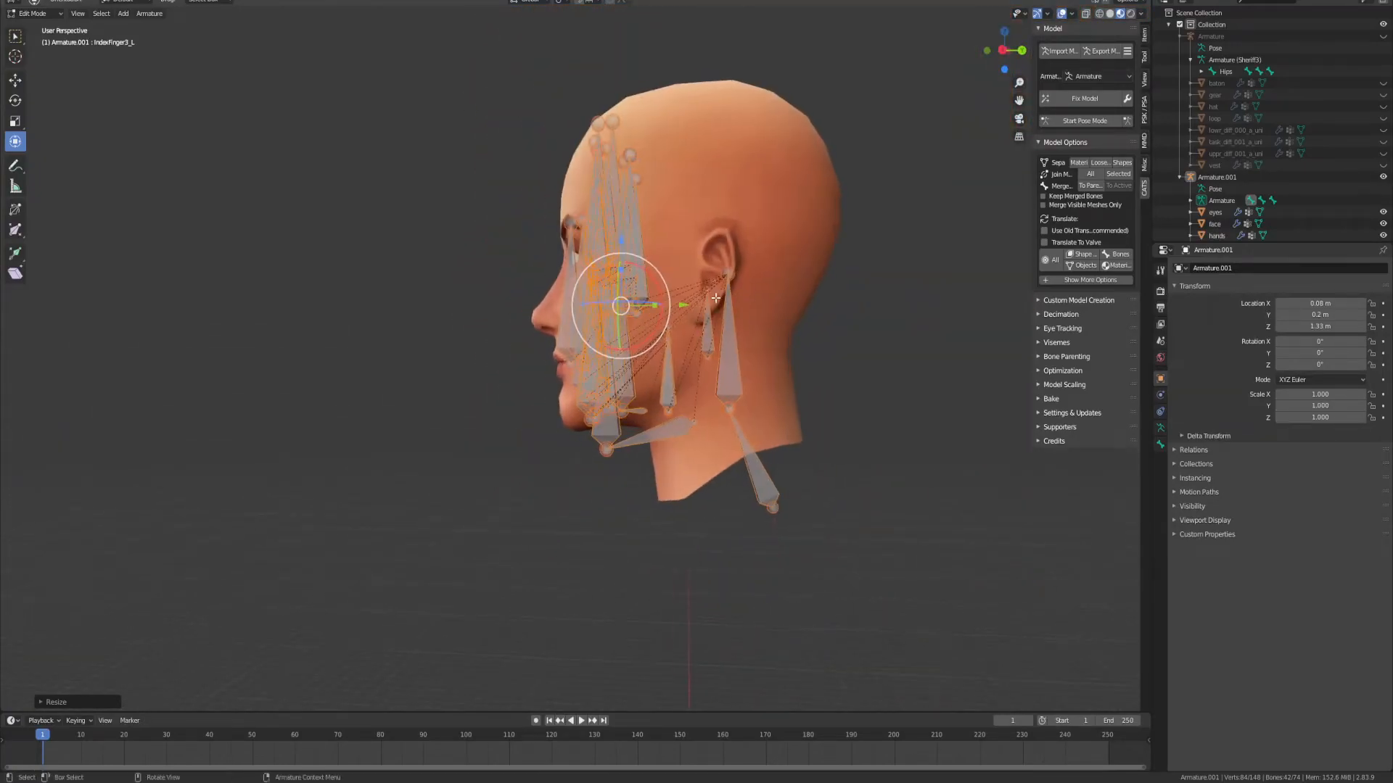
Step: Reposition the head bones along Z and Y to line them up with the eyes, jaw and neck
{"action": "scroll", "coordinate": [716, 298], "scroll_direction": "up", "scroll_amount": 2}
{"action": "left_click_drag", "start_coordinate": [630, 229], "coordinate": [645, 169]}
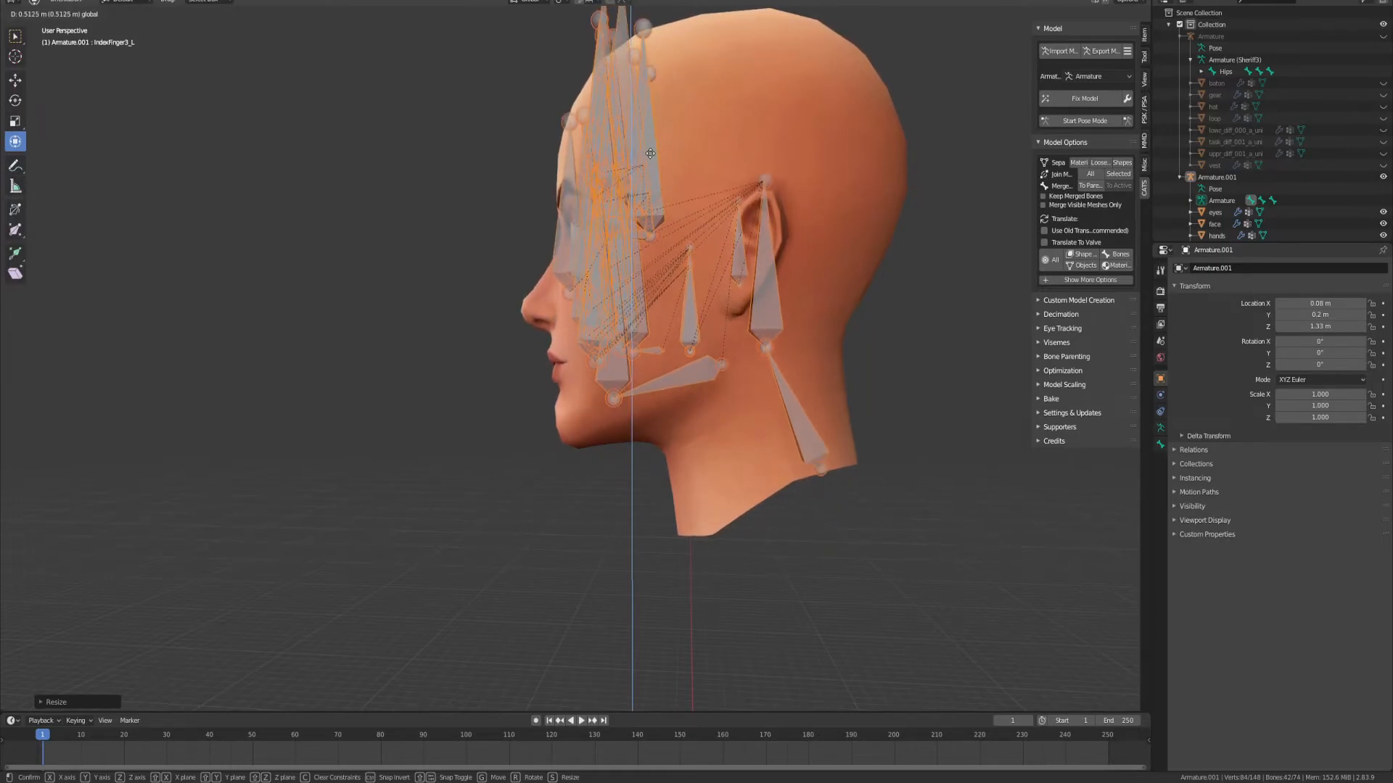
{"action": "left_click_drag", "start_coordinate": [647, 140], "coordinate": [648, 138]}
{"action": "middle_click_drag", "start_coordinate": [707, 197], "coordinate": [406, 235]}
{"action": "scroll", "coordinate": [573, 247], "scroll_direction": "up", "scroll_amount": 4}
{"action": "middle_click_drag", "start_coordinate": [581, 250], "coordinate": [543, 317]}
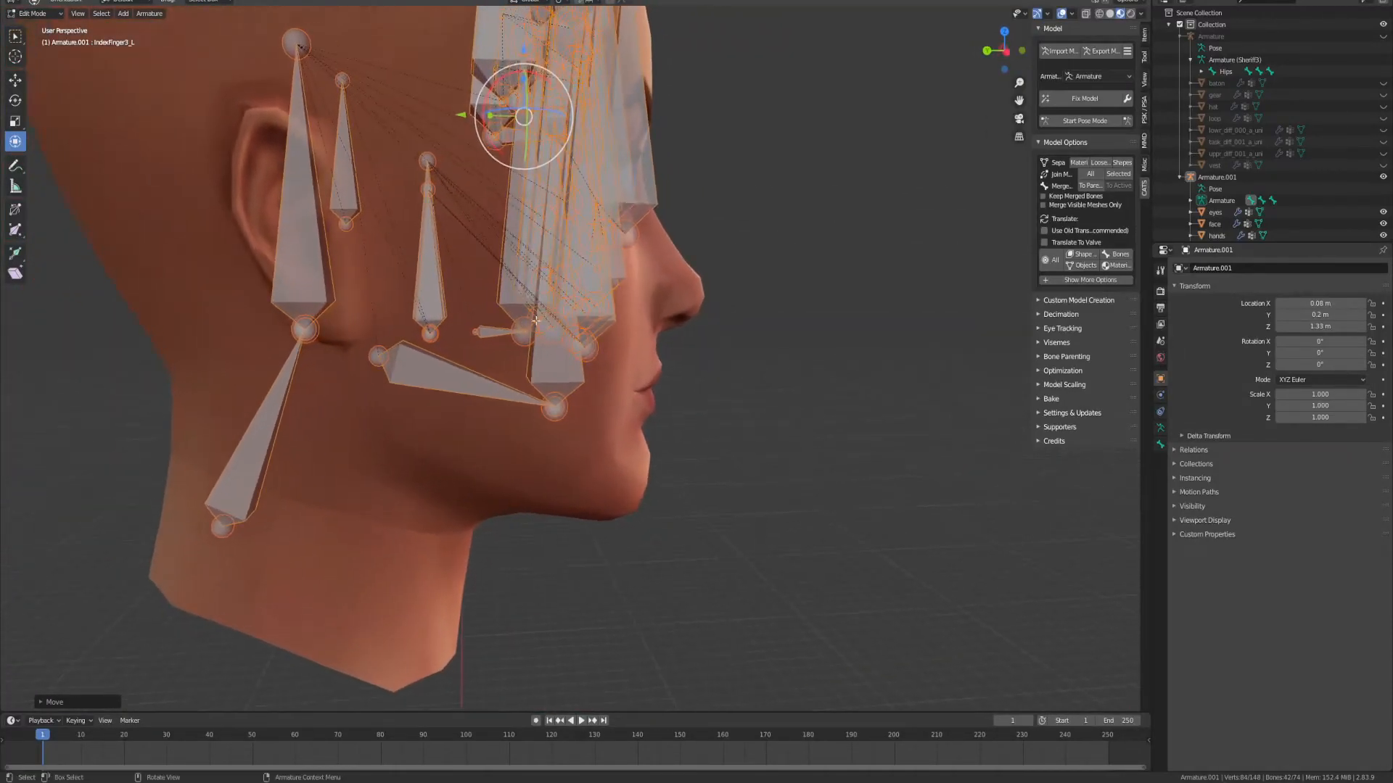
{"action": "left_click_drag", "start_coordinate": [523, 48], "coordinate": [523, 92]}
{"action": "left_click_drag", "start_coordinate": [464, 162], "coordinate": [485, 158]}
Step: Lower the head bones slightly along Z and scale them along X to fit the face from the front
{"action": "middle_click_drag", "start_coordinate": [485, 159], "coordinate": [678, 257]}
{"action": "scroll", "coordinate": [644, 152], "scroll_direction": "up", "scroll_amount": 3}
{"action": "scroll", "coordinate": [675, 246], "scroll_direction": "down", "scroll_amount": 2}
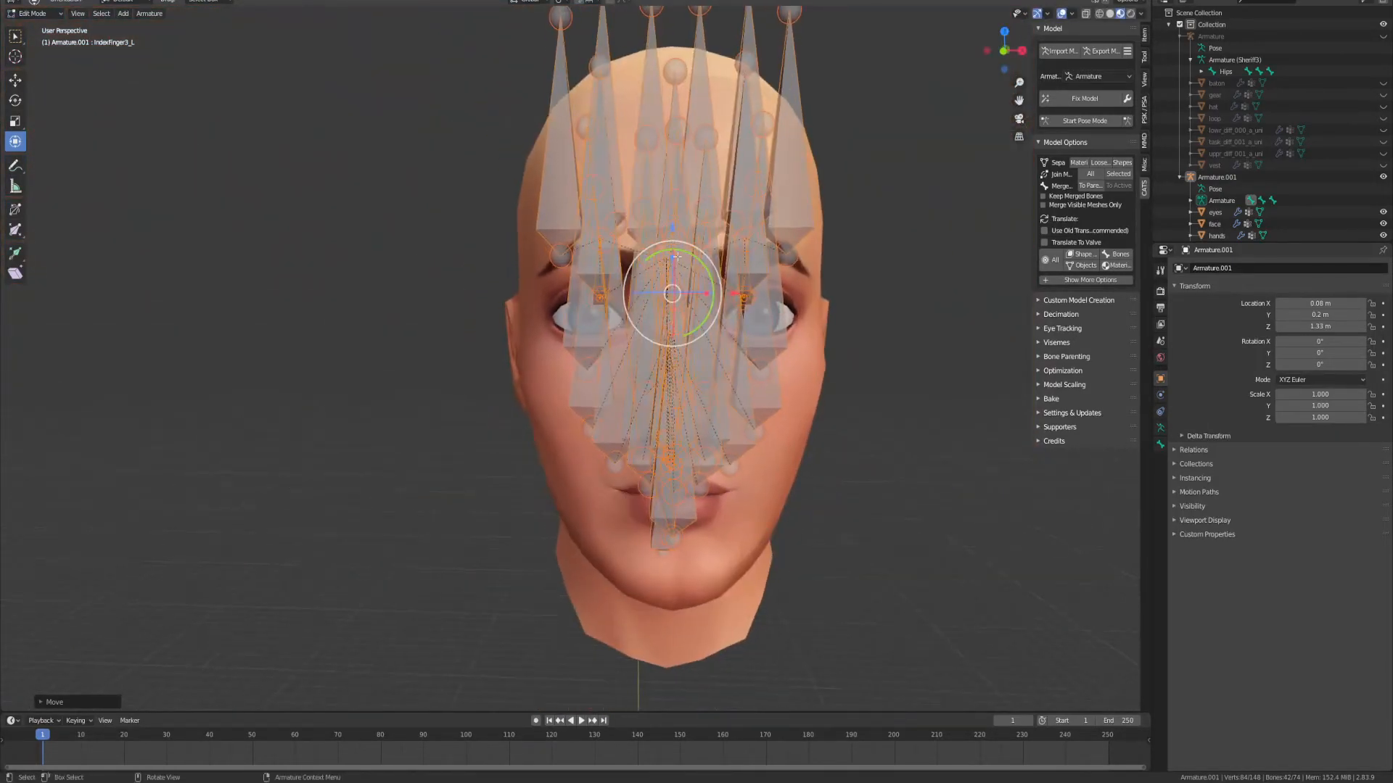
{"action": "left_click_drag", "start_coordinate": [672, 227], "coordinate": [672, 246]}
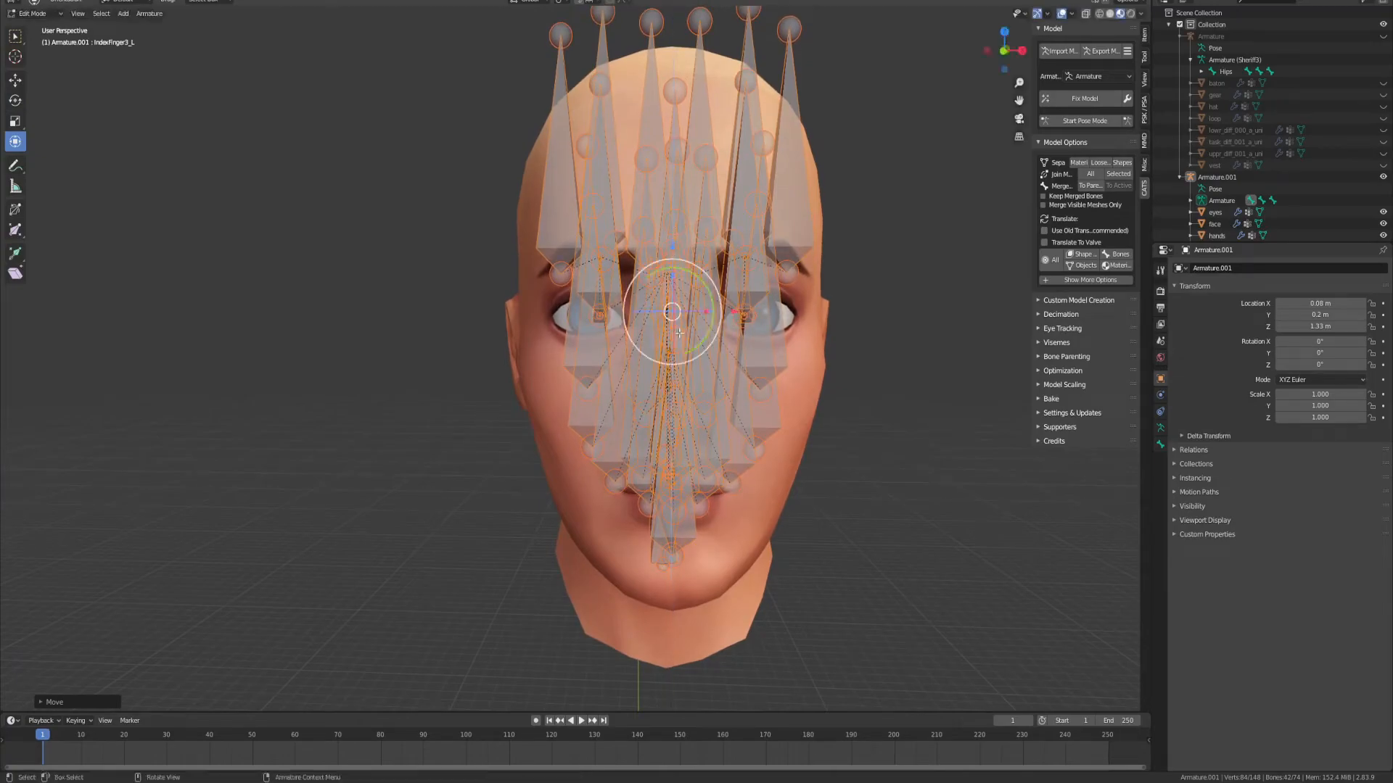
{"action": "left_click_drag", "start_coordinate": [705, 312], "coordinate": [715, 311]}
{"action": "middle_click_drag", "start_coordinate": [686, 311], "coordinate": [591, 296], "text": "shift"}
{"action": "scroll", "coordinate": [588, 304], "scroll_direction": "down", "scroll_amount": 1}
{"action": "left_click", "coordinate": [1003, 50]}
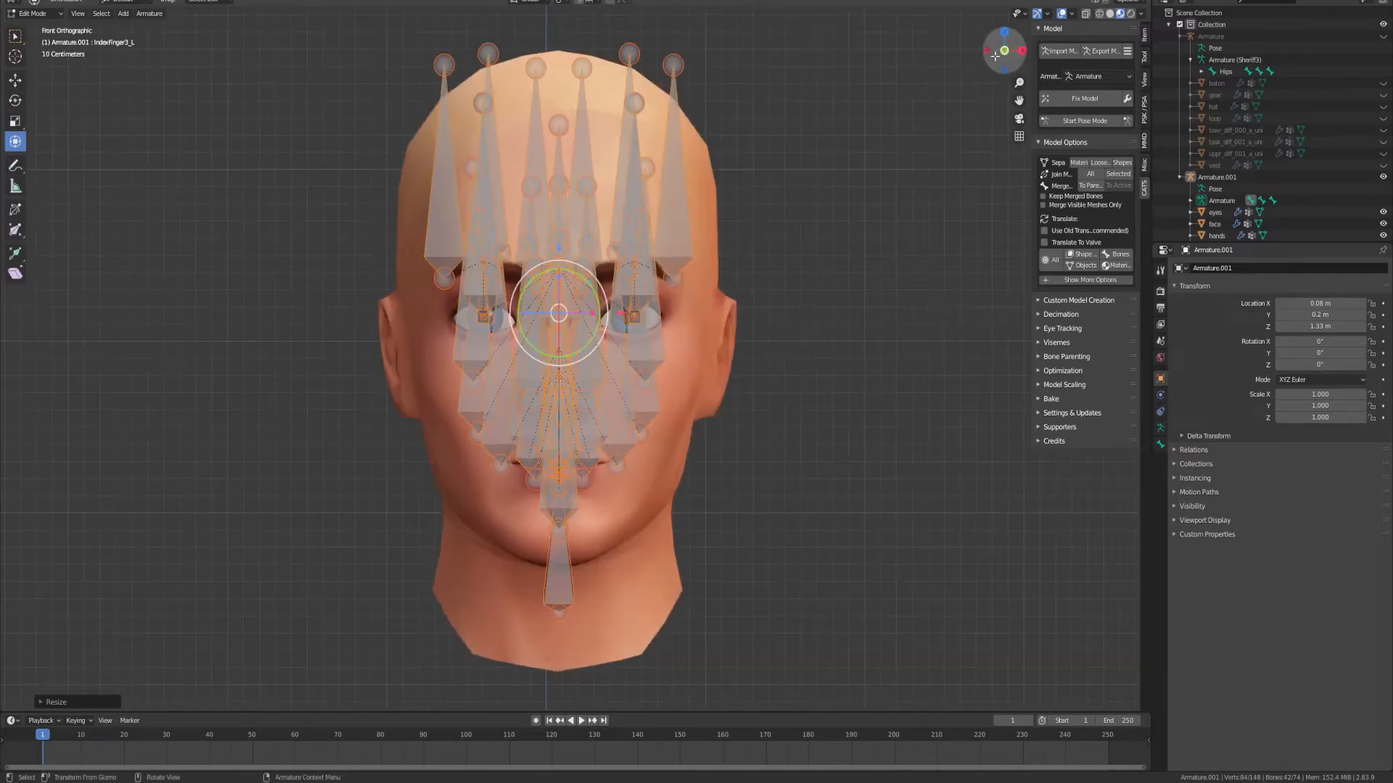
Step: Shift the selected head bones slightly forward along Y to fit the face in the side profile
{"action": "scroll", "coordinate": [677, 292], "scroll_direction": "up", "scroll_amount": 2}
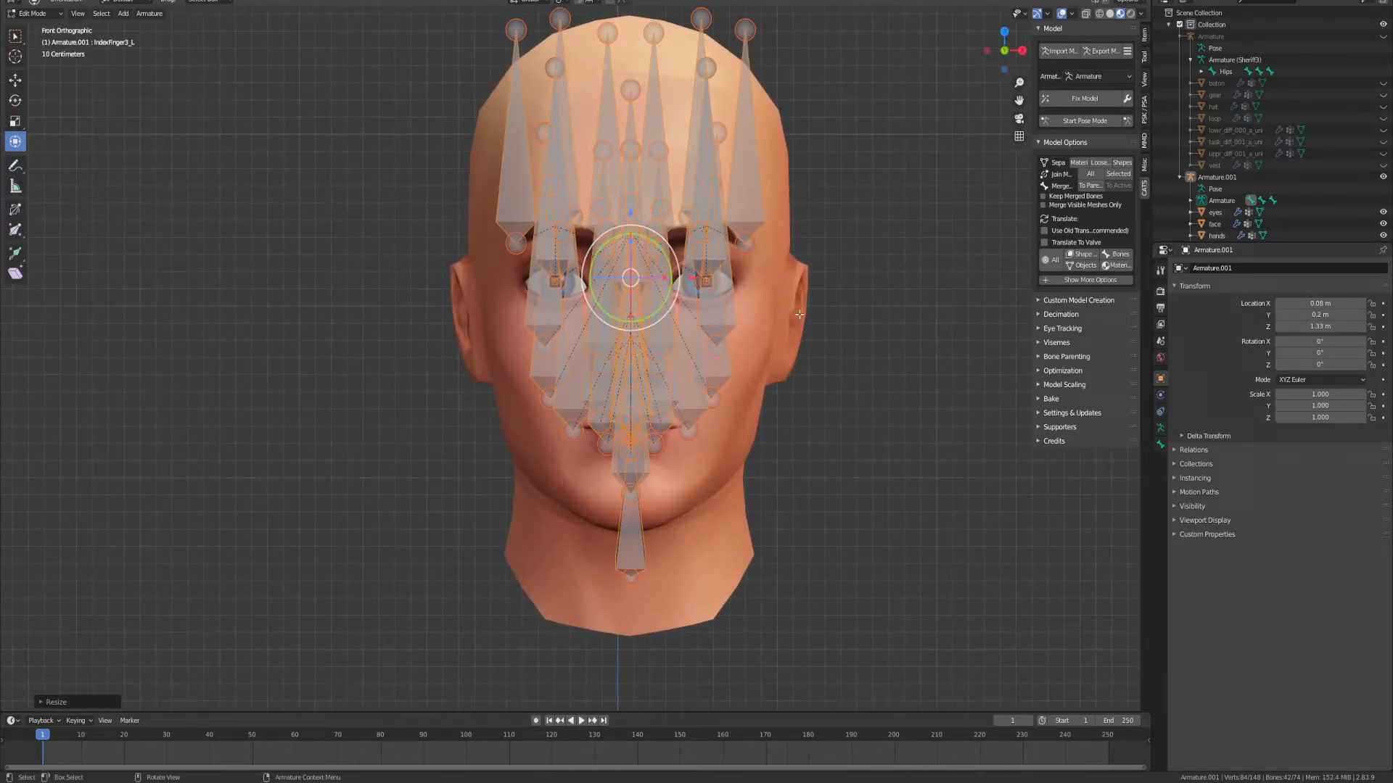
{"action": "middle_click_drag", "start_coordinate": [845, 323], "coordinate": [770, 328]}
{"action": "middle_click_drag", "start_coordinate": [700, 324], "coordinate": [729, 323]}
{"action": "left_click", "coordinate": [1005, 49]}
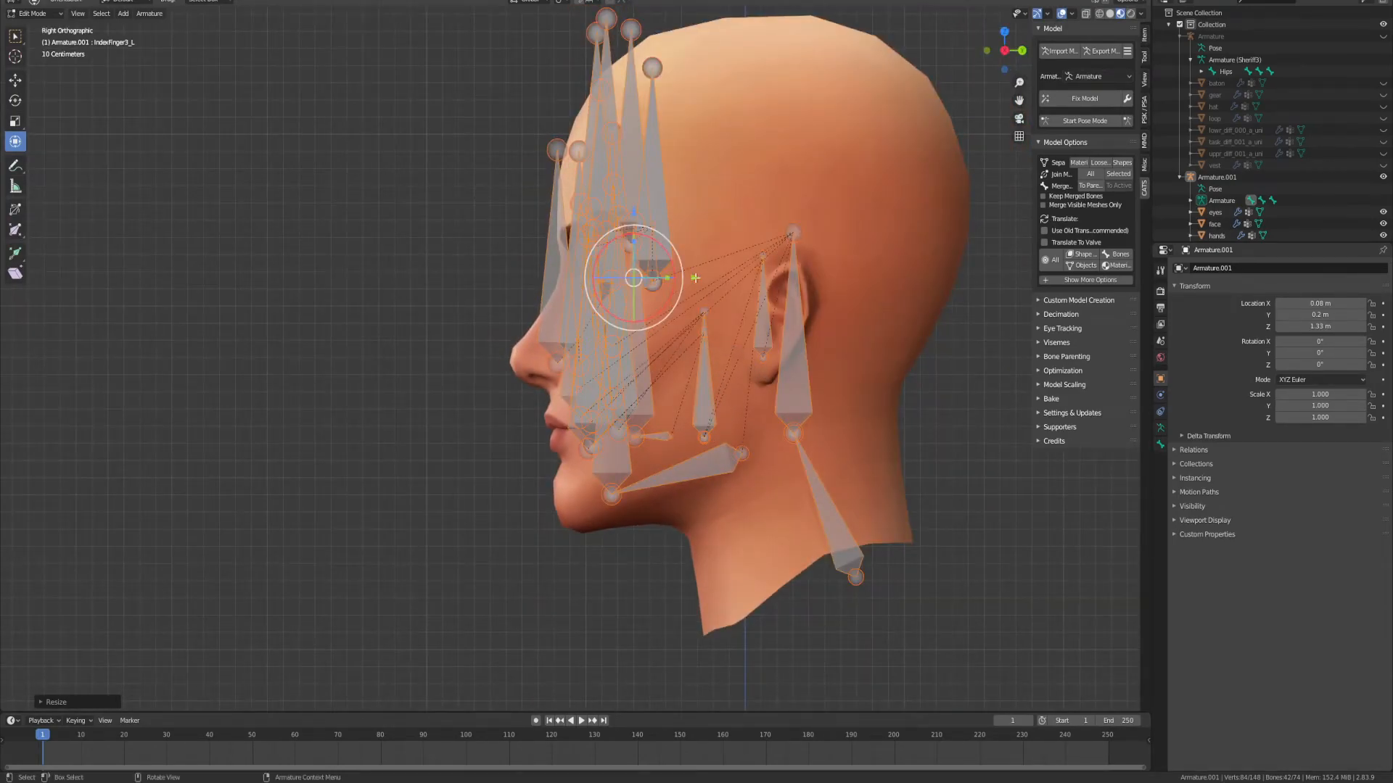
{"action": "key", "text": "g"}
{"action": "key", "text": "y"}
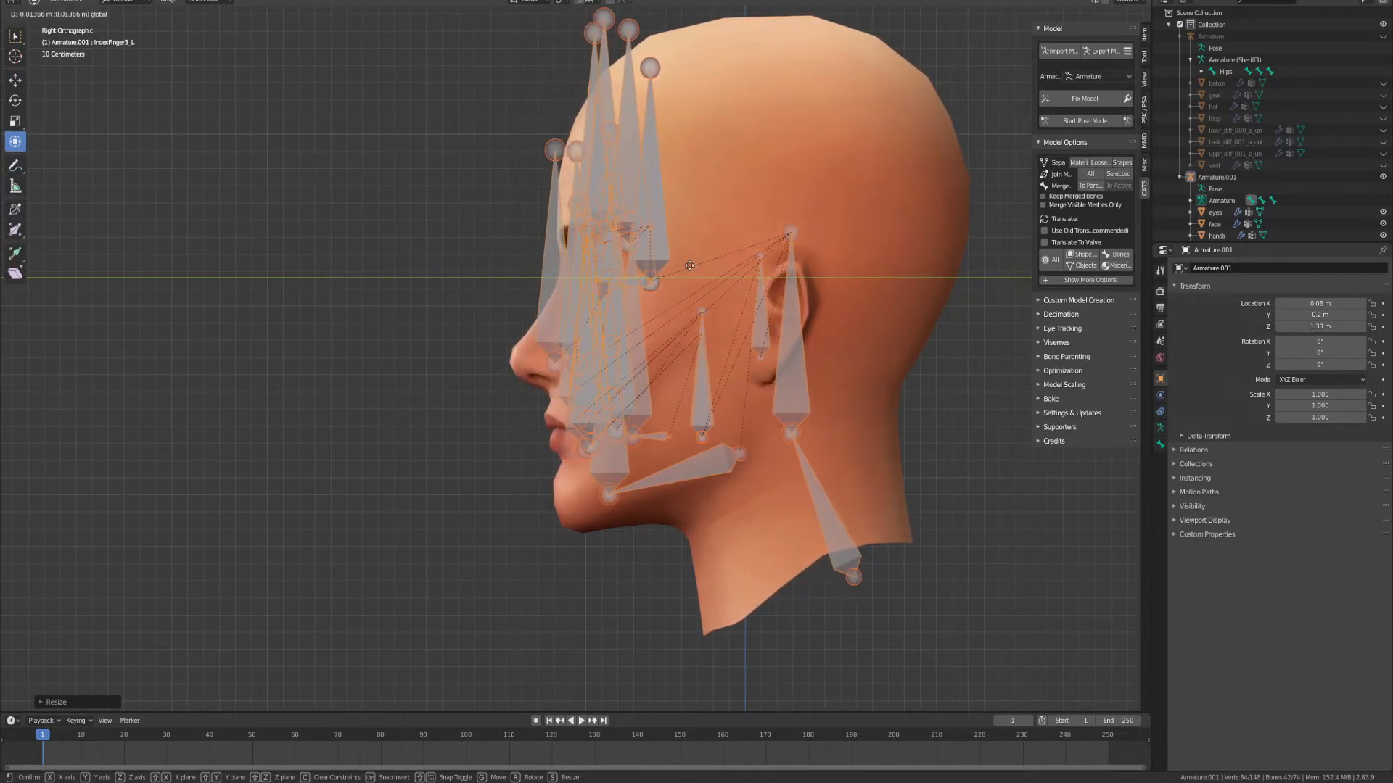
{"action": "left_click", "coordinate": [691, 265]}
Step: Deselect the head bones, leave Edit Mode and unhide the original sheriff Armature for comparison
{"action": "left_click_drag", "start_coordinate": [1012, 49], "coordinate": [988, 50]}
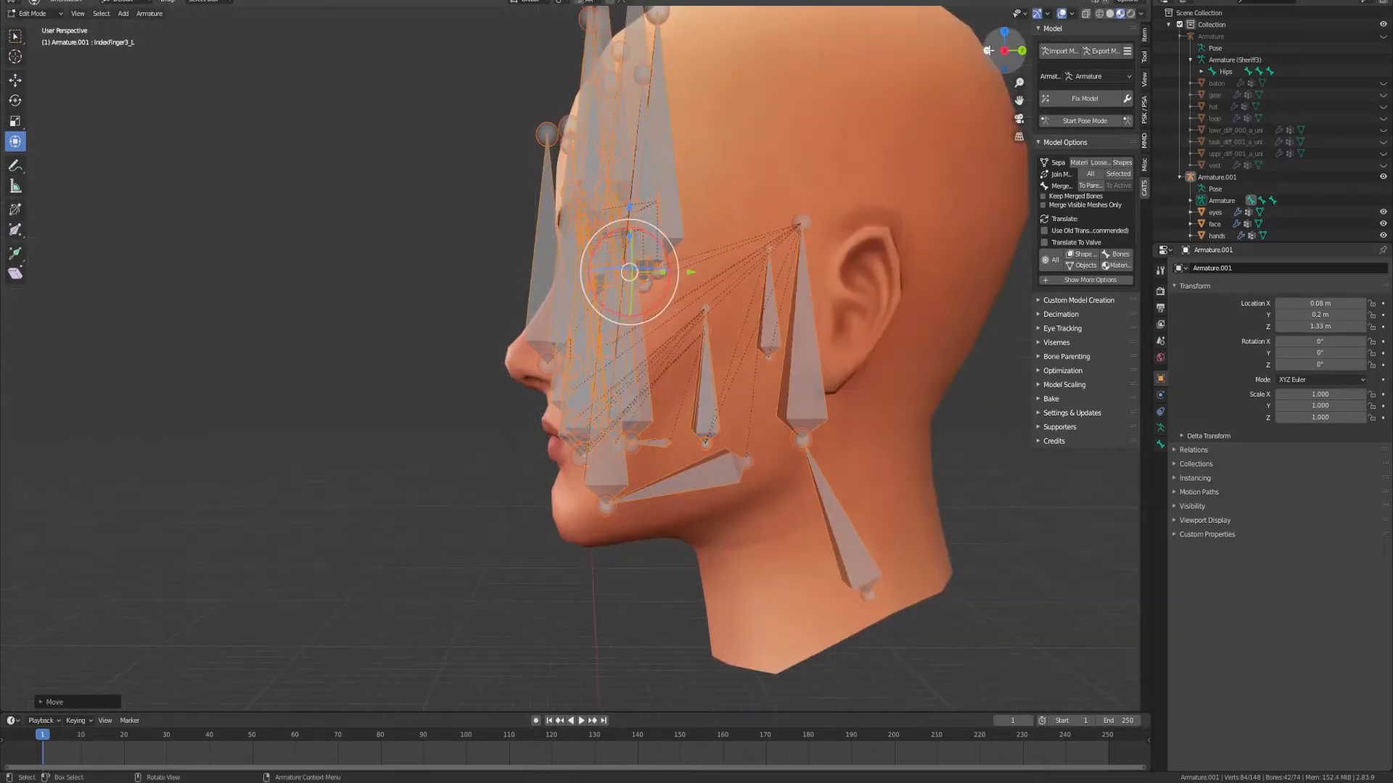
{"action": "left_click", "coordinate": [988, 50]}
{"action": "scroll", "coordinate": [810, 244], "scroll_direction": "down", "scroll_amount": 5}
{"action": "scroll", "coordinate": [803, 310], "scroll_direction": "up", "scroll_amount": 5}
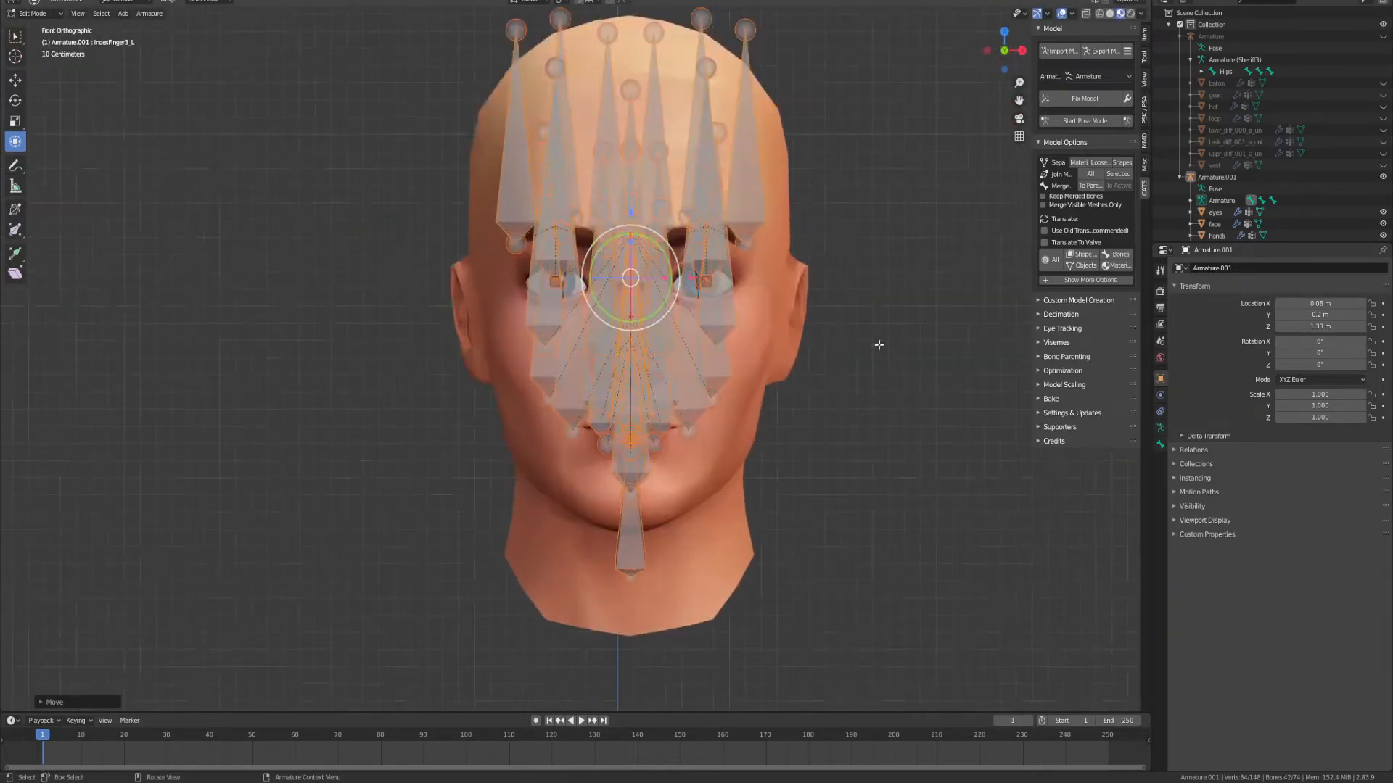
{"action": "left_click", "coordinate": [879, 346]}
{"action": "scroll", "coordinate": [877, 333], "scroll_direction": "down", "scroll_amount": 4}
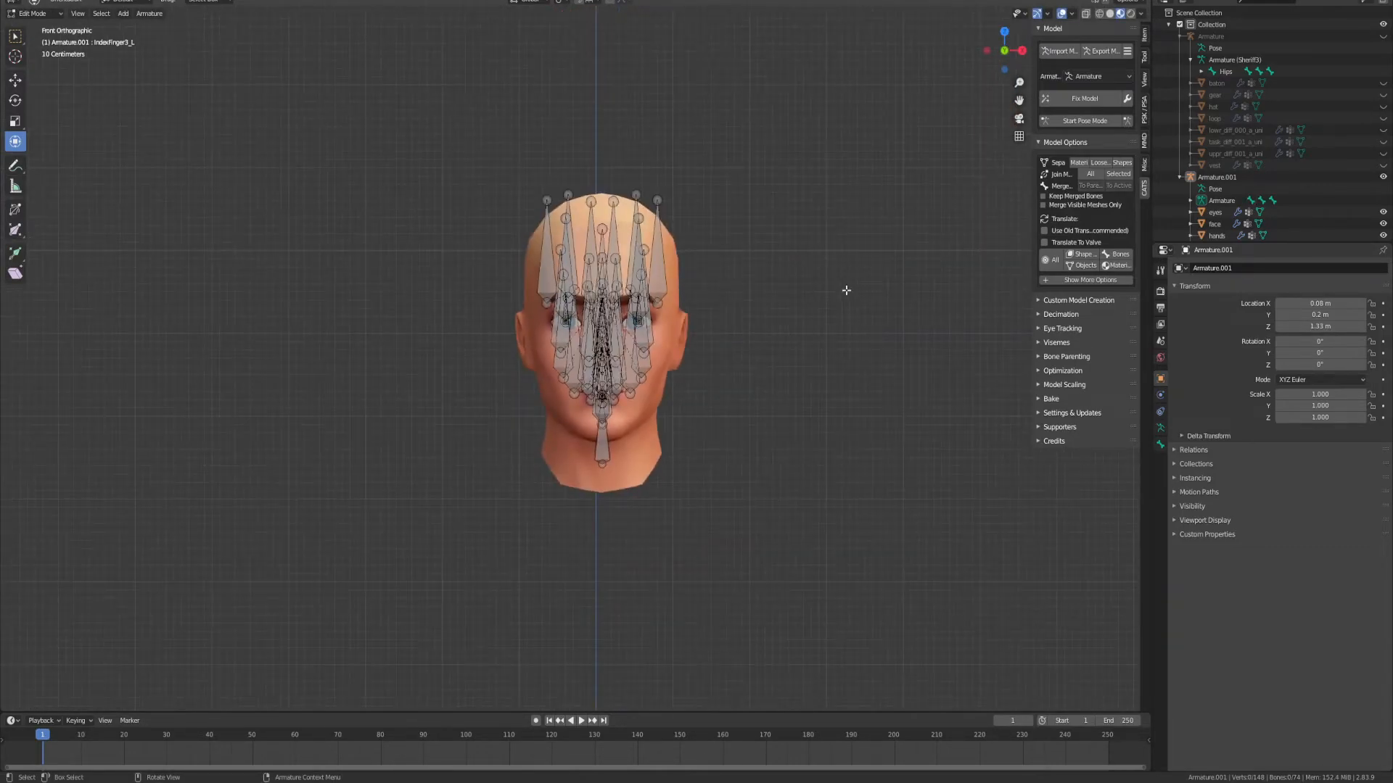
{"action": "left_click", "coordinate": [1221, 200]}
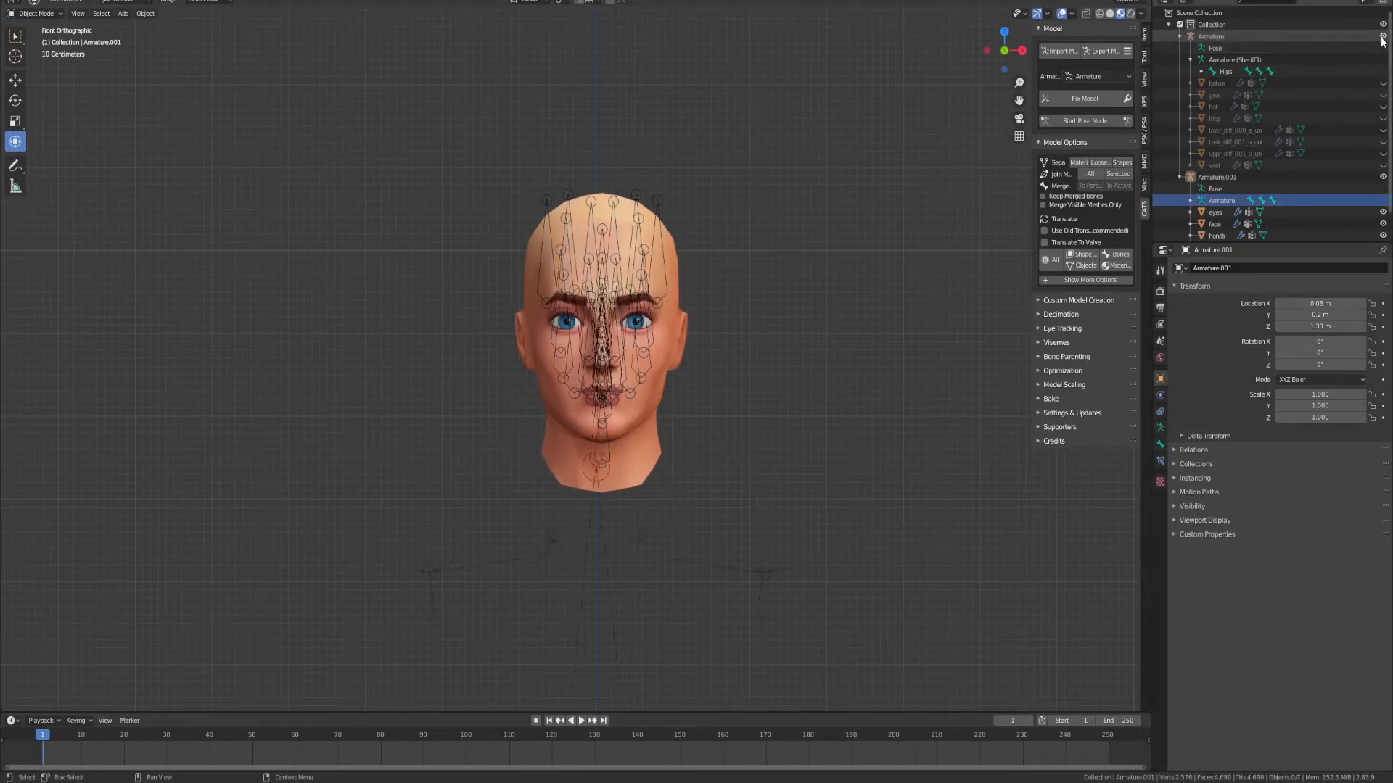
{"action": "left_click", "coordinate": [1382, 36]}
{"action": "middle_click_drag", "start_coordinate": [867, 301], "coordinate": [708, 346]}
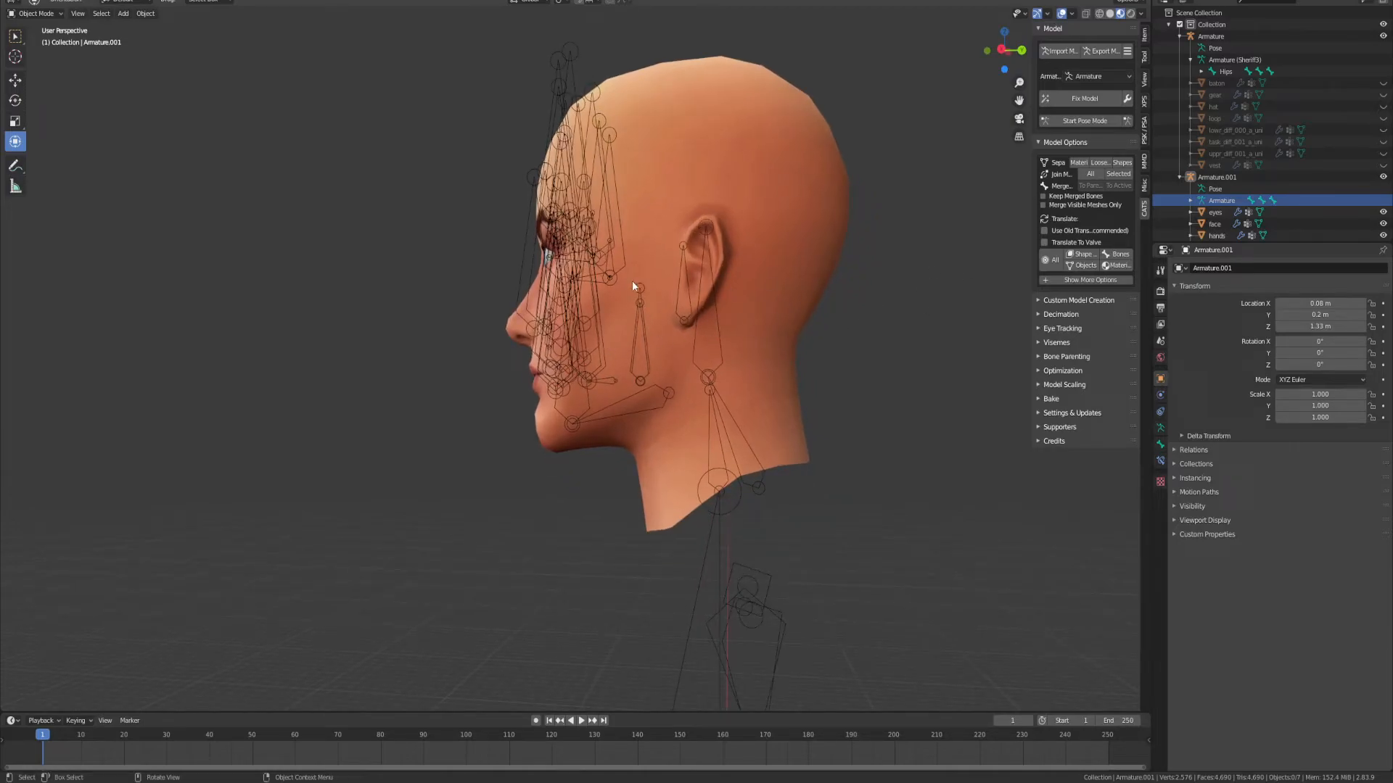
Step: In Armature.001's Edit Mode, move the base of the Neck bone along Y and Z onto the sheriff armature's neck joint
{"action": "left_click", "coordinate": [605, 250]}
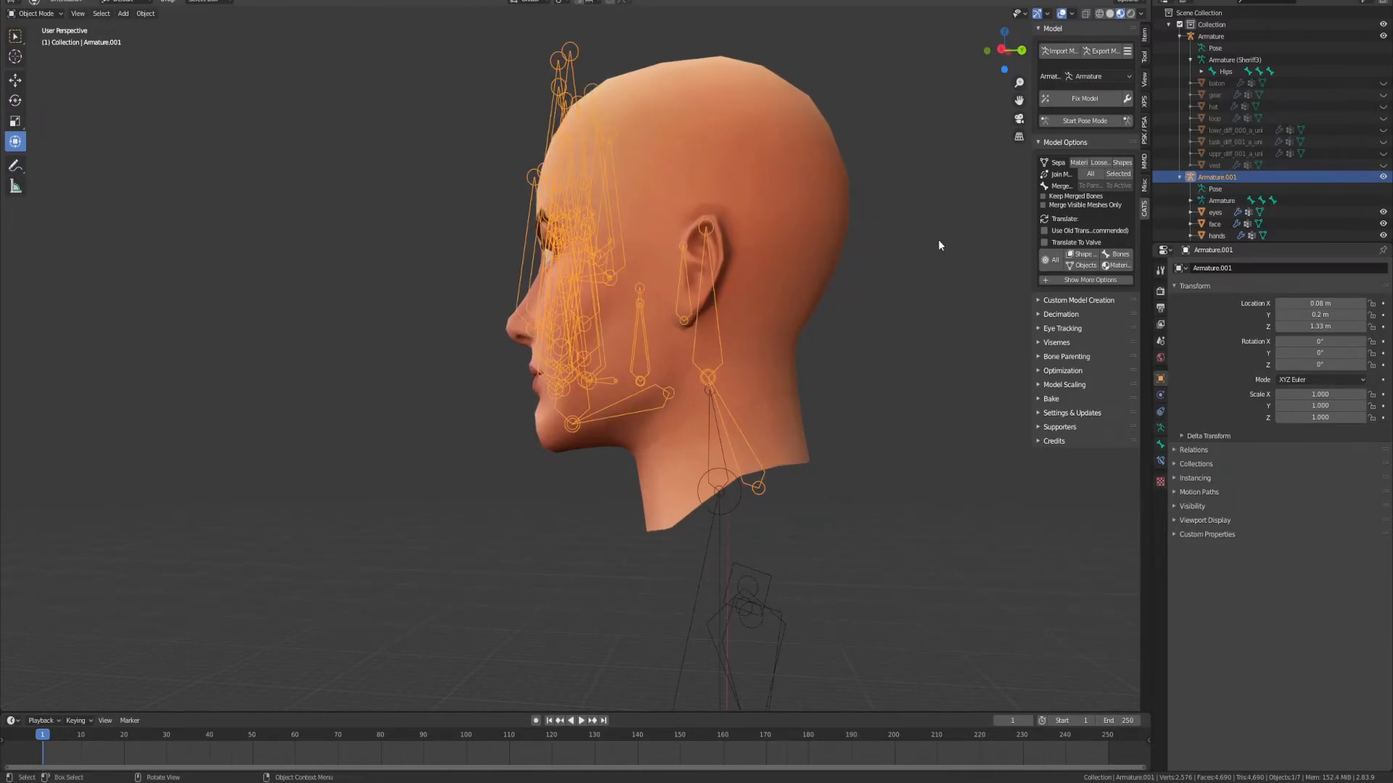
{"action": "left_click", "coordinate": [1222, 201]}
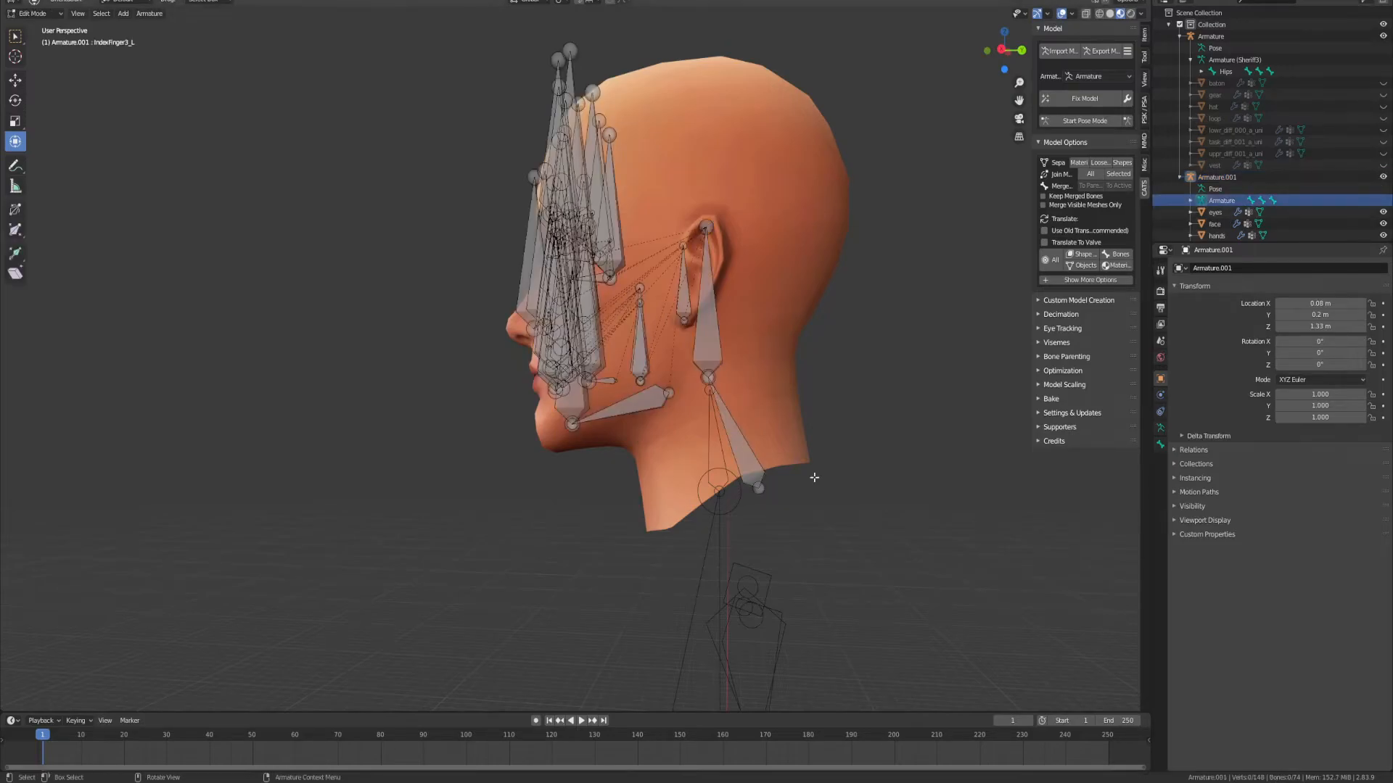
{"action": "left_click", "coordinate": [757, 490]}
{"action": "key", "text": "g"}
{"action": "key", "text": "y"}
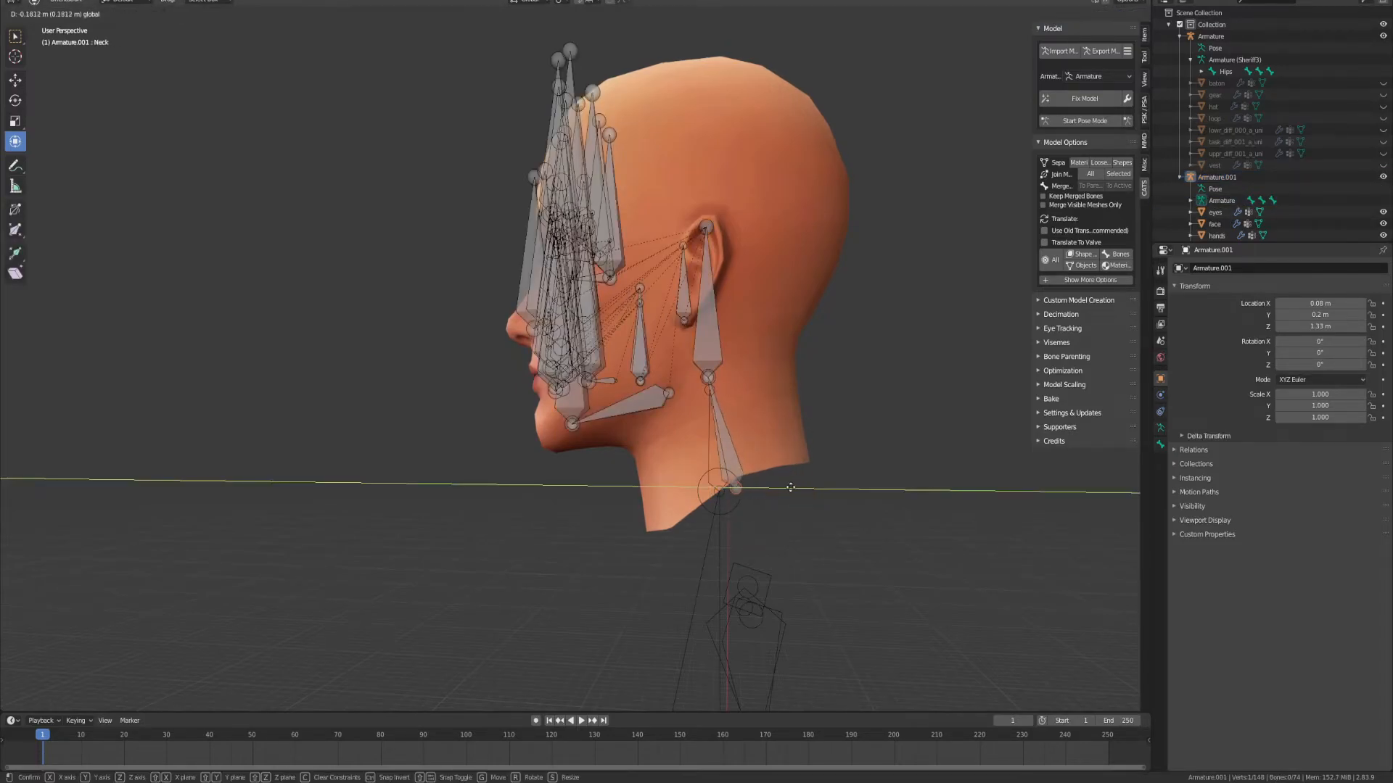
{"action": "left_click", "coordinate": [777, 487]}
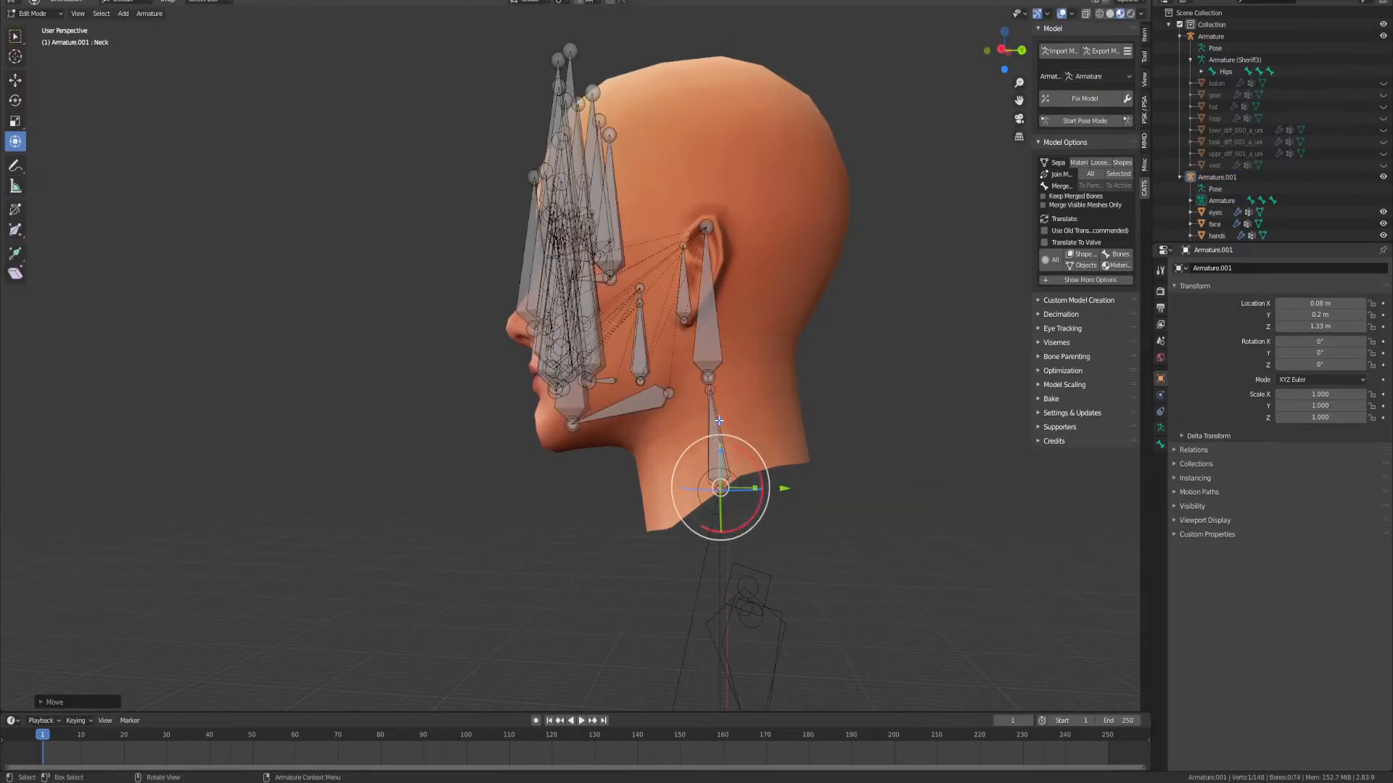
{"action": "key", "text": "g"}
{"action": "key", "text": "z"}
{"action": "left_click_drag", "start_coordinate": [716, 427], "coordinate": [716, 426]}
{"action": "left_click_drag", "start_coordinate": [784, 495], "coordinate": [774, 481]}
{"action": "left_click", "coordinate": [1002, 50]}
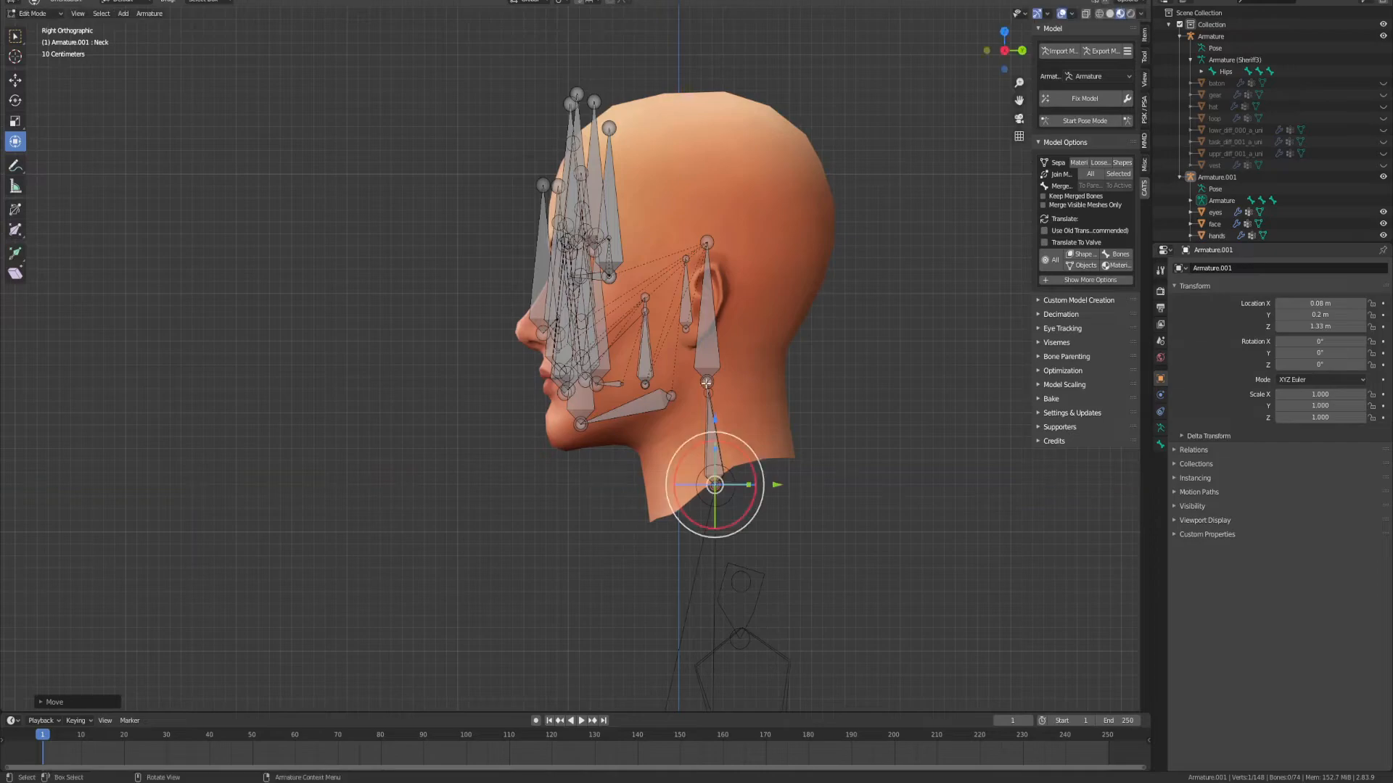
Step: Select the joint between the neck and head bones and lower it slightly along Z in side view
{"action": "left_click", "coordinate": [707, 384]}
{"action": "left_click_drag", "start_coordinate": [716, 387], "coordinate": [709, 380]}
{"action": "key", "text": "ctrl+z"}
{"action": "left_click", "coordinate": [685, 402]}
{"action": "key", "text": "g"}
{"action": "key", "text": "z"}
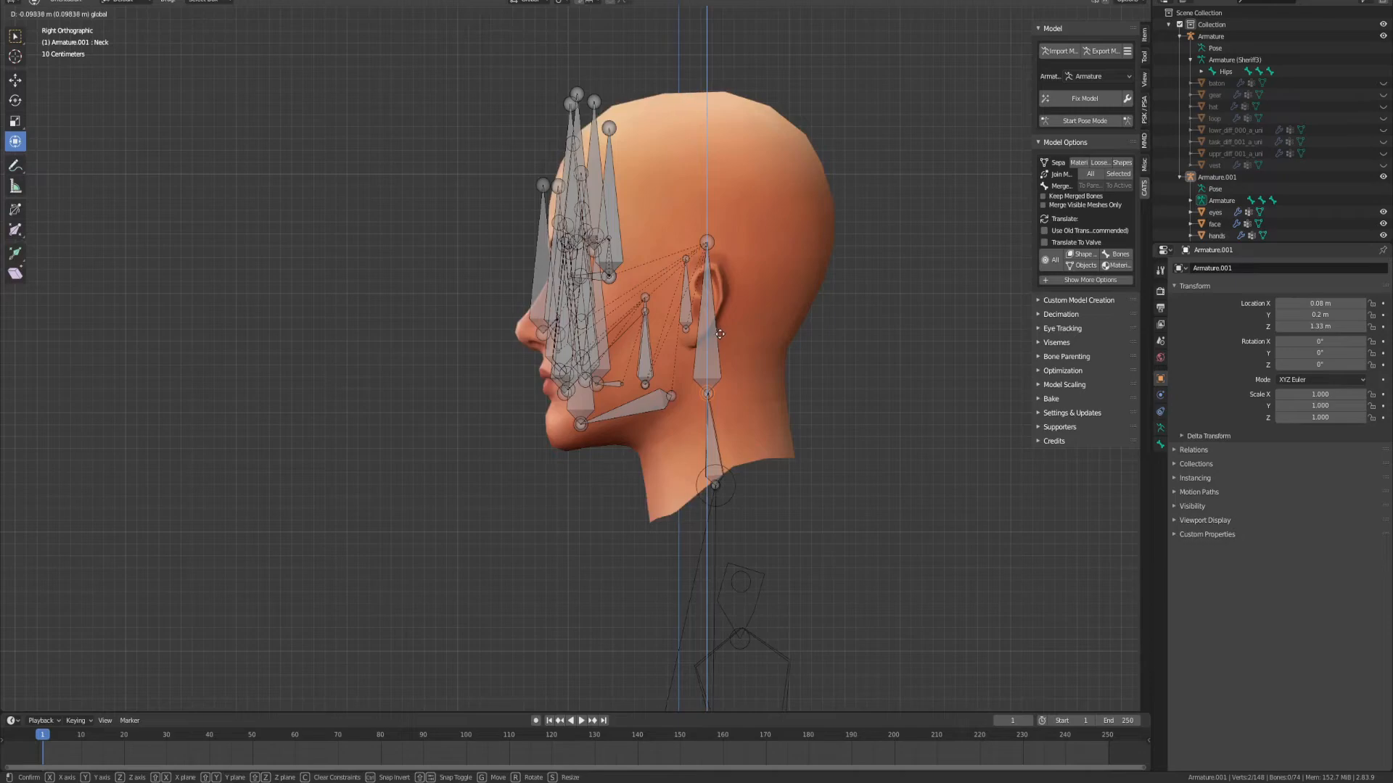
{"action": "left_click", "coordinate": [721, 333]}
{"action": "left_click_drag", "start_coordinate": [770, 392], "coordinate": [771, 392]}
Step: Adjust the neck-to-head joint along X from the front, and raise it slightly along Z
{"action": "left_click", "coordinate": [987, 50]}
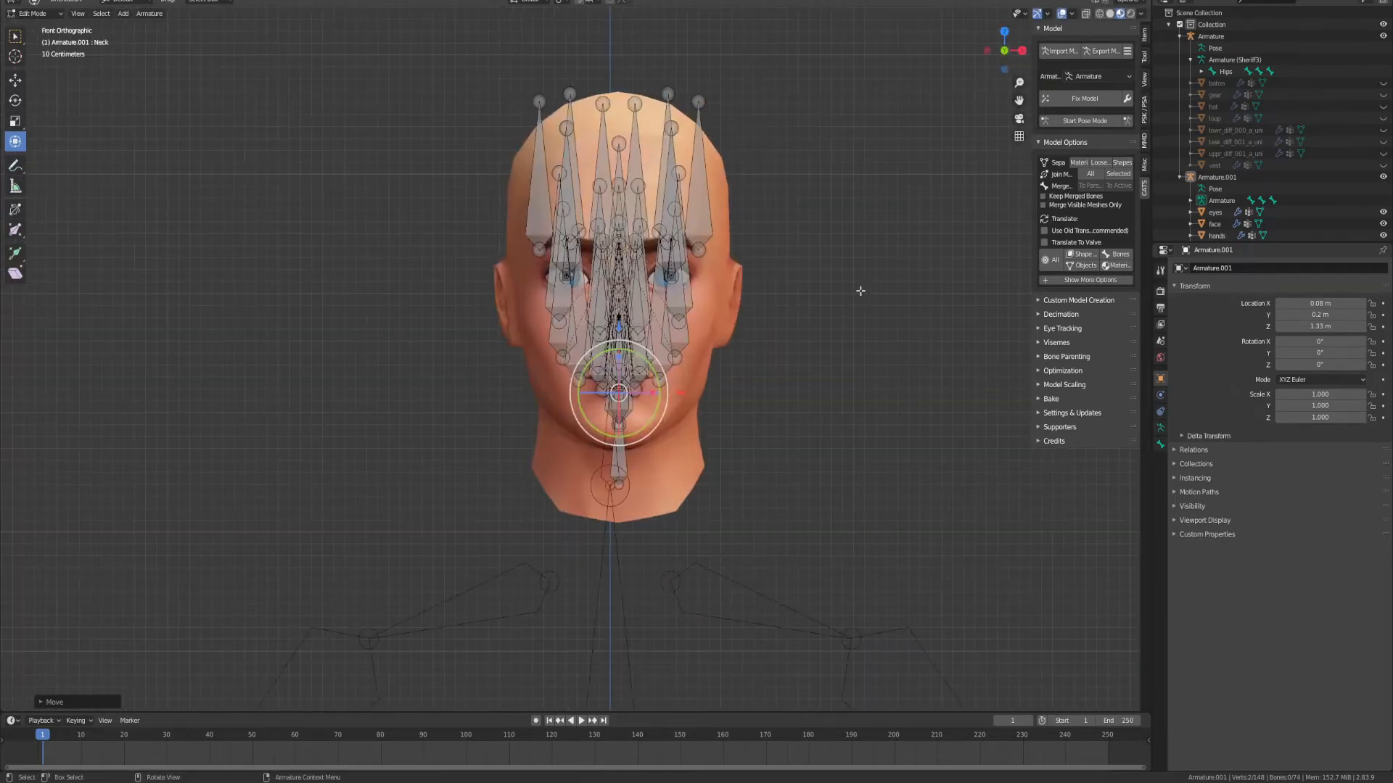
{"action": "key", "text": "g"}
{"action": "key", "text": "x"}
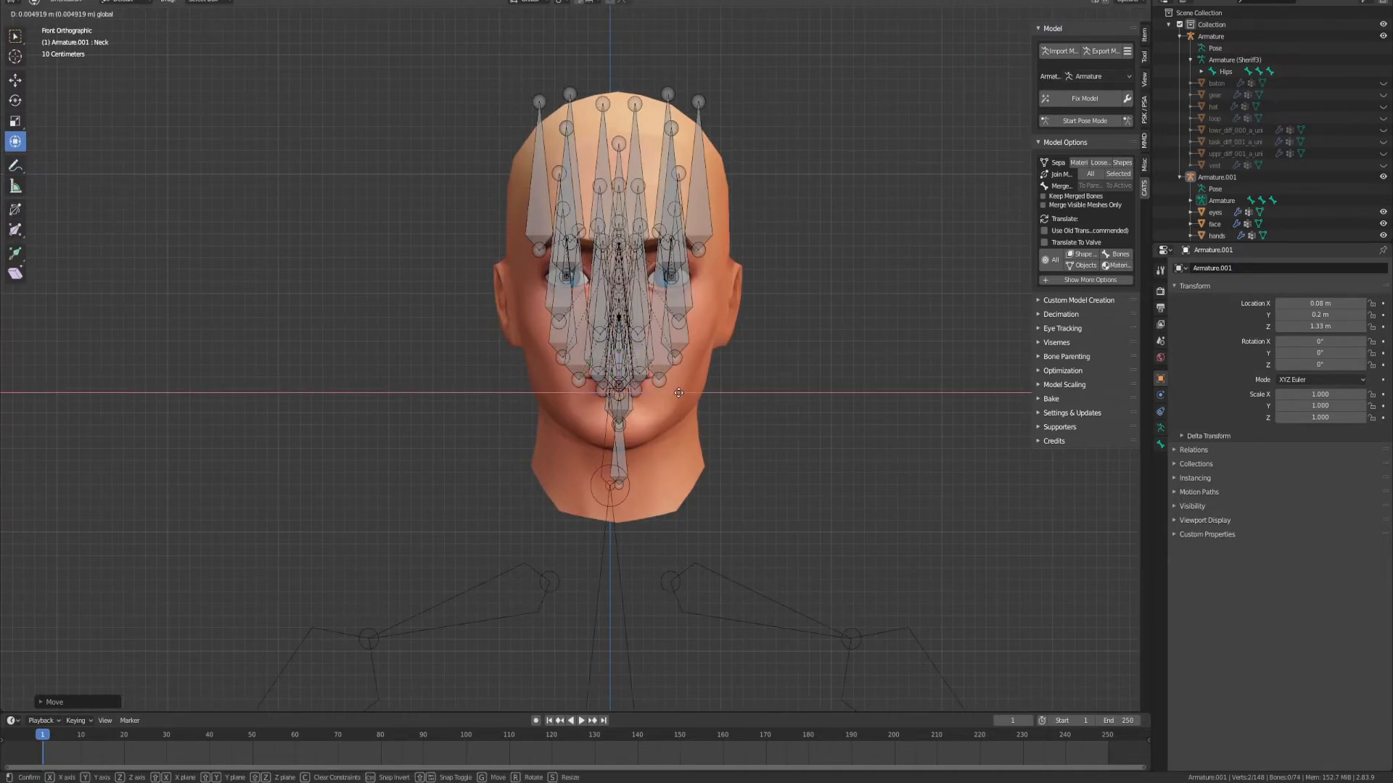
{"action": "left_click", "coordinate": [678, 392]}
{"action": "scroll", "coordinate": [623, 377], "scroll_direction": "up", "scroll_amount": 7}
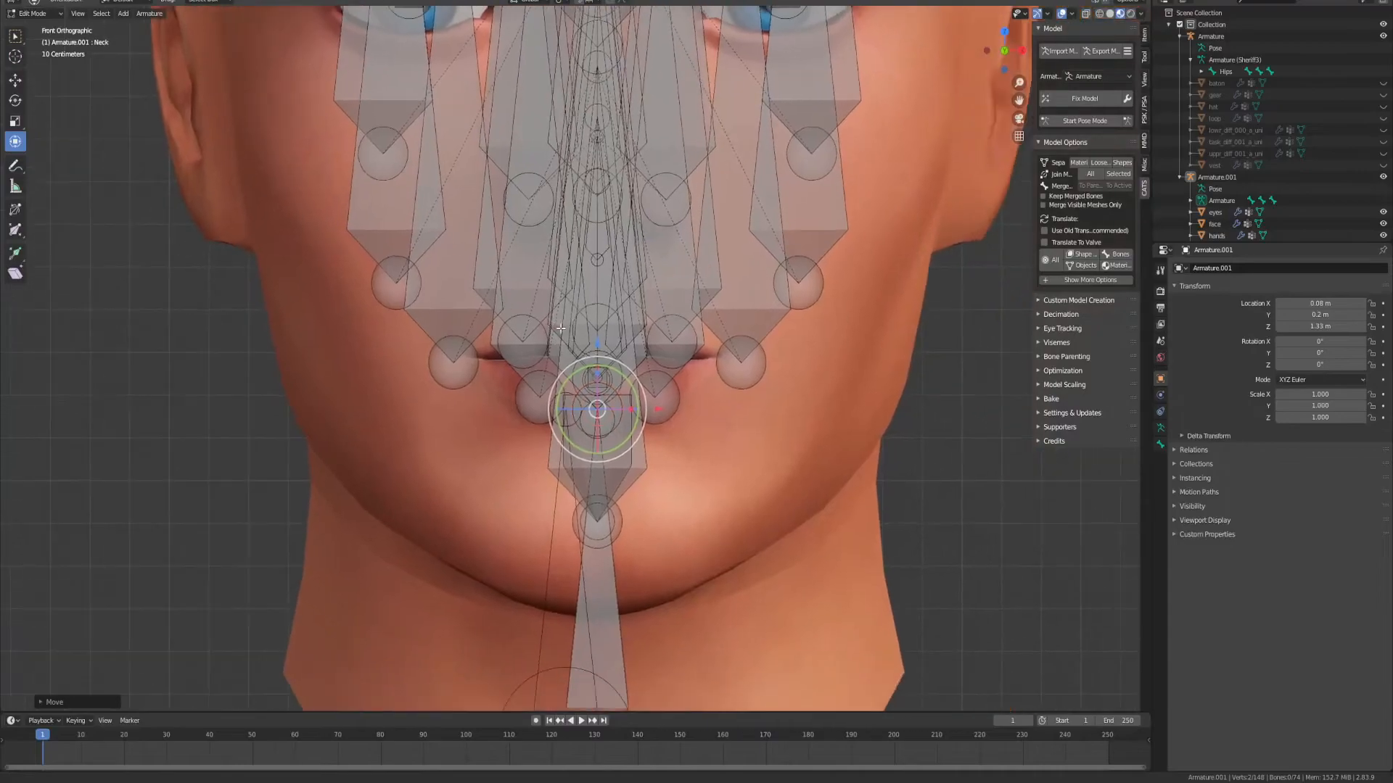
{"action": "key", "text": "g"}
{"action": "key", "text": "z"}
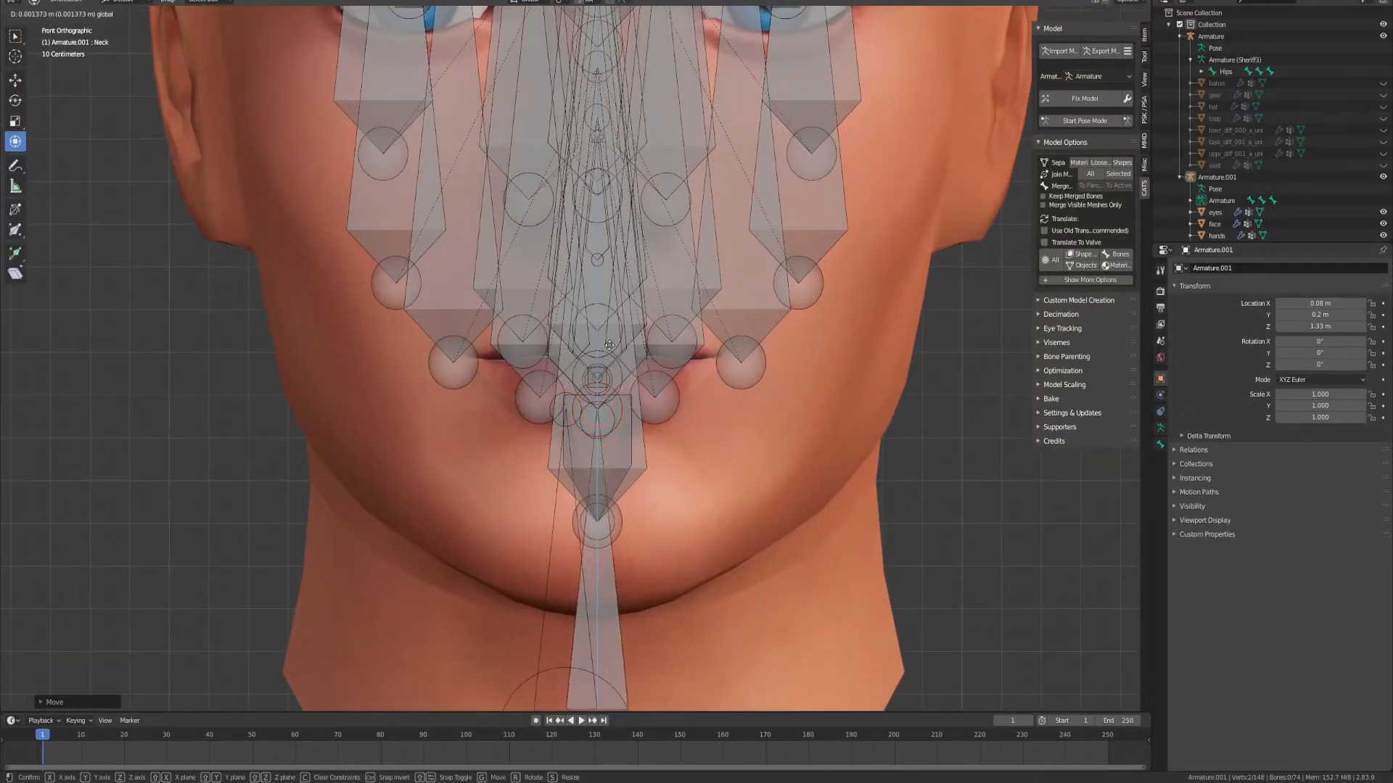
{"action": "left_click", "coordinate": [612, 317]}
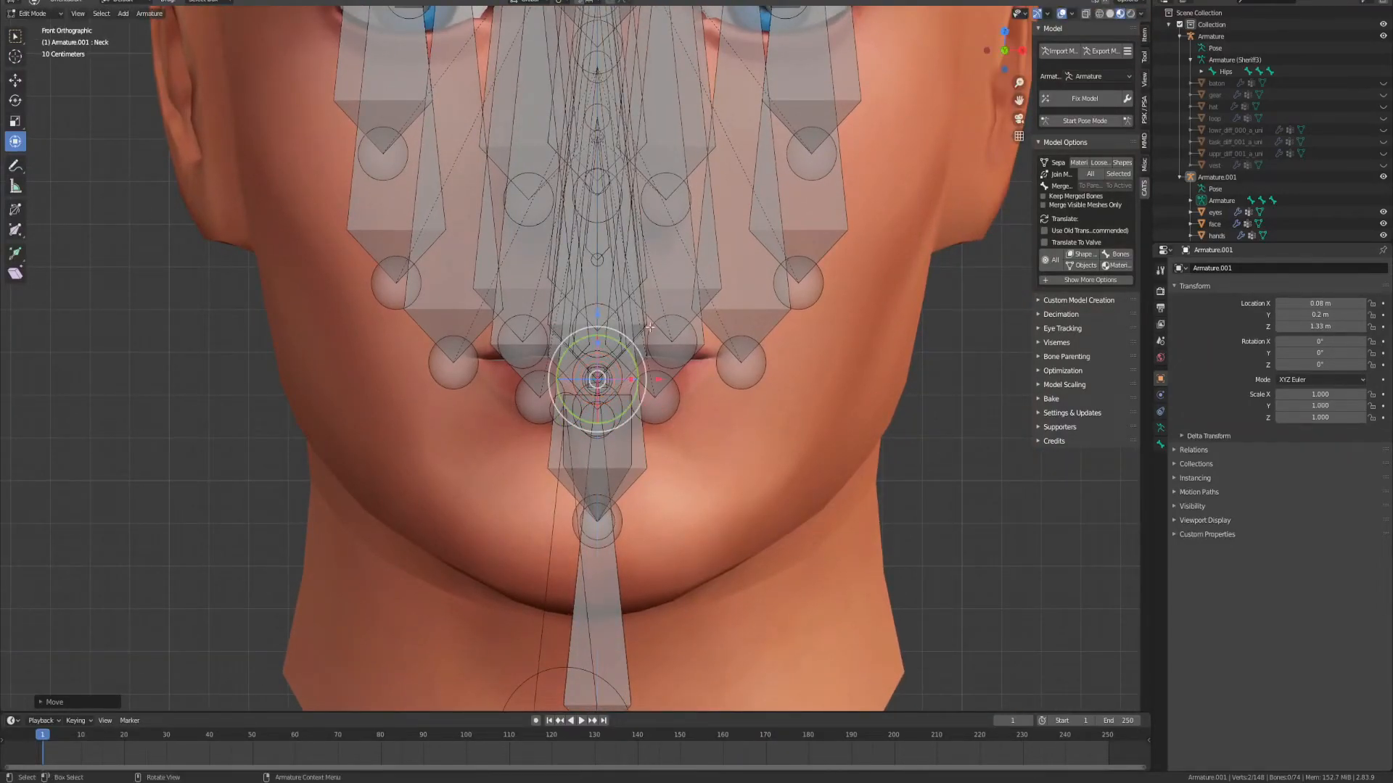
Step: Check the neck-to-head joint from the side and fine-tune its height along Z in front view
{"action": "left_click", "coordinate": [1021, 50]}
{"action": "key", "text": "KP_Decimal"}
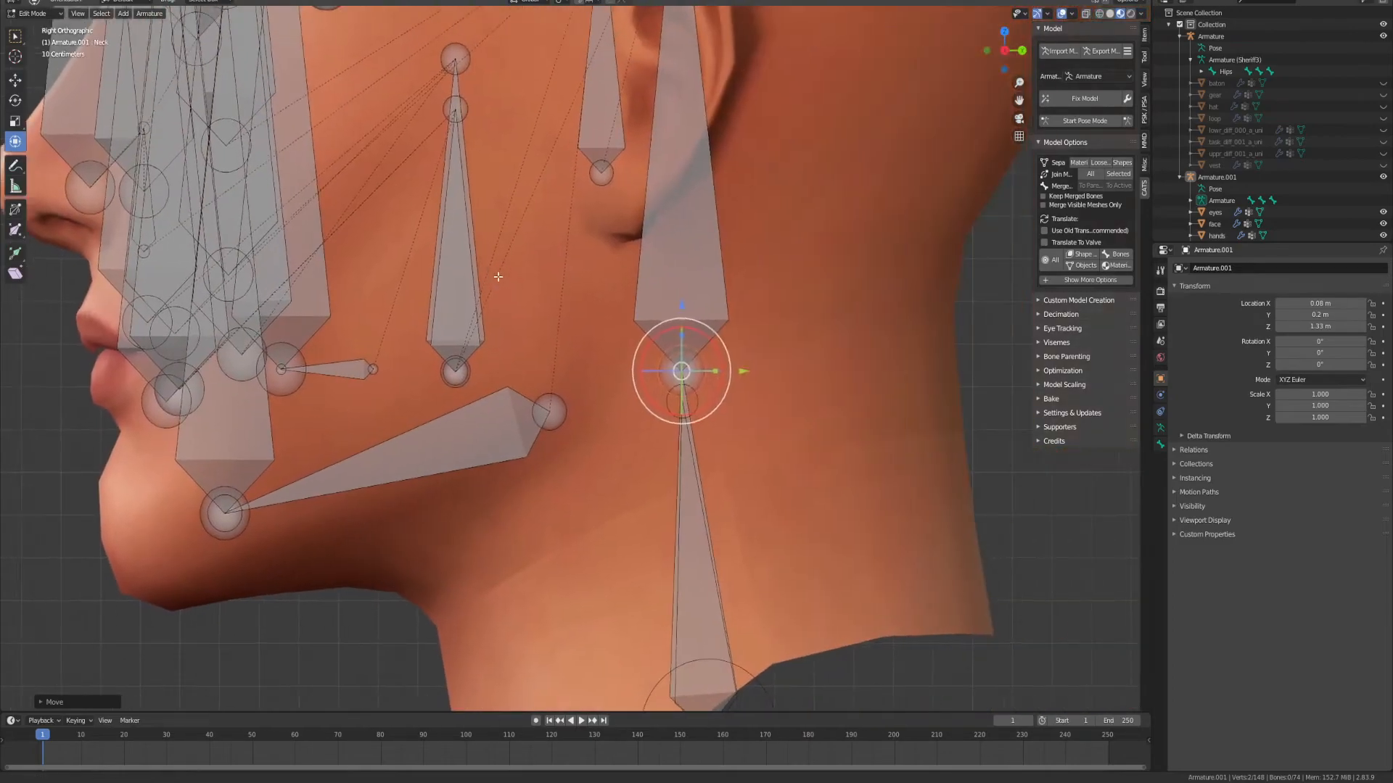
{"action": "left_click_drag", "start_coordinate": [628, 310], "coordinate": [672, 335]}
{"action": "left_click", "coordinate": [990, 51]}
{"action": "scroll", "coordinate": [669, 455], "scroll_direction": "up", "scroll_amount": 6}
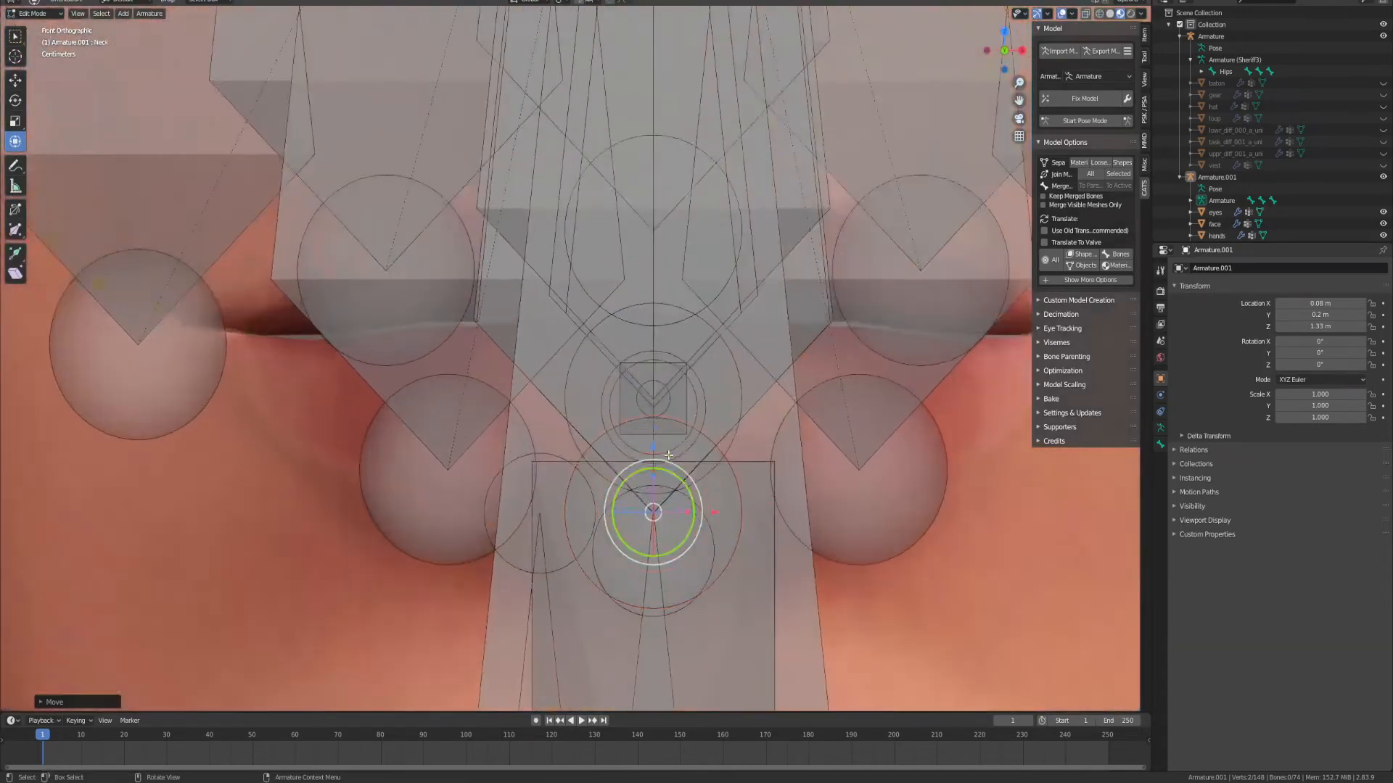
{"action": "left_click_drag", "start_coordinate": [655, 451], "coordinate": [658, 448]}
{"action": "scroll", "coordinate": [642, 502], "scroll_direction": "down", "scroll_amount": 6}
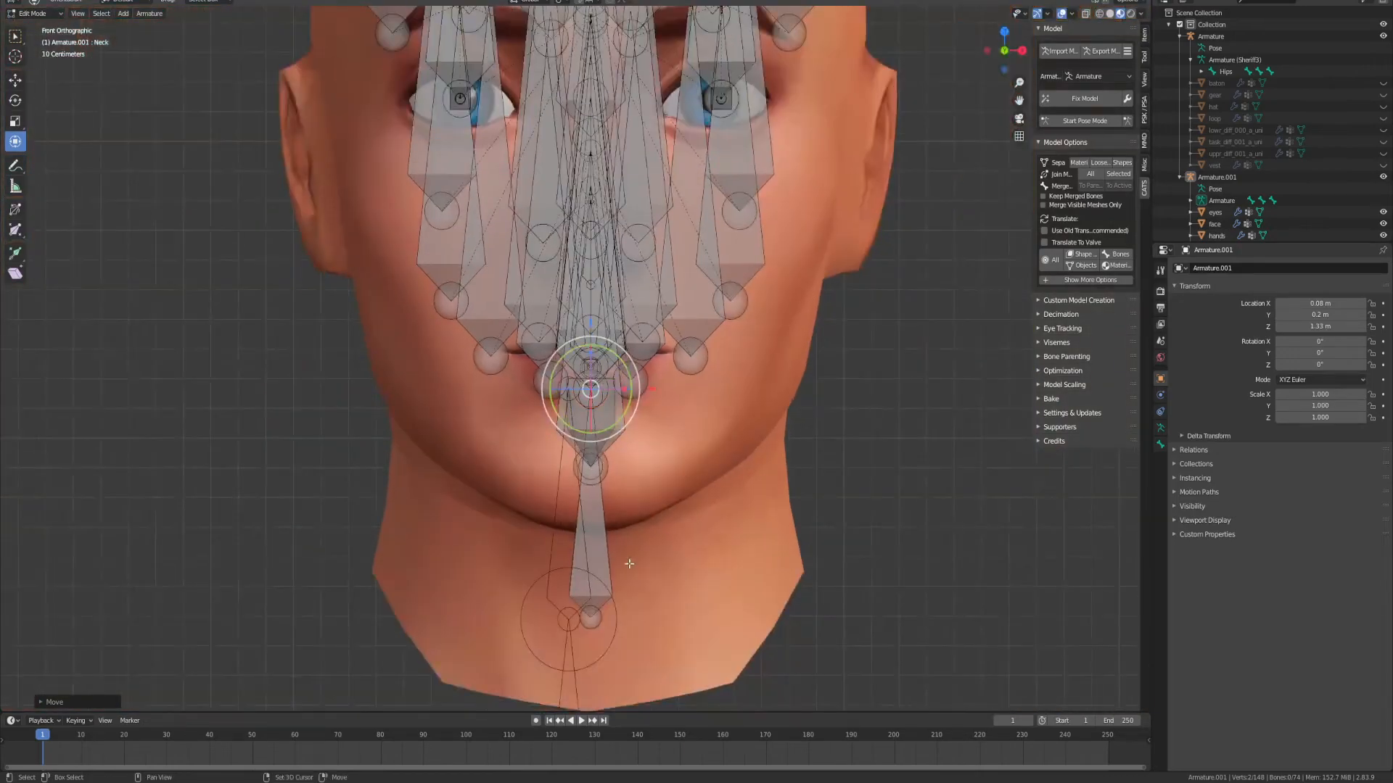
Step: Select the Neck bone's base, shift it along X, and check its position from the side
{"action": "middle_click_drag", "start_coordinate": [633, 555], "coordinate": [671, 459], "text": "shift"}
{"action": "left_click", "coordinate": [629, 518]}
{"action": "mouse_move", "coordinate": [688, 520]}
{"action": "left_mouse_down"}
{"action": "mouse_move", "coordinate": [645, 520]}
{"action": "mouse_move", "coordinate": [720, 510]}
{"action": "mouse_move", "coordinate": [707, 517]}
{"action": "left_mouse_up"}
{"action": "left_click", "coordinate": [986, 51]}
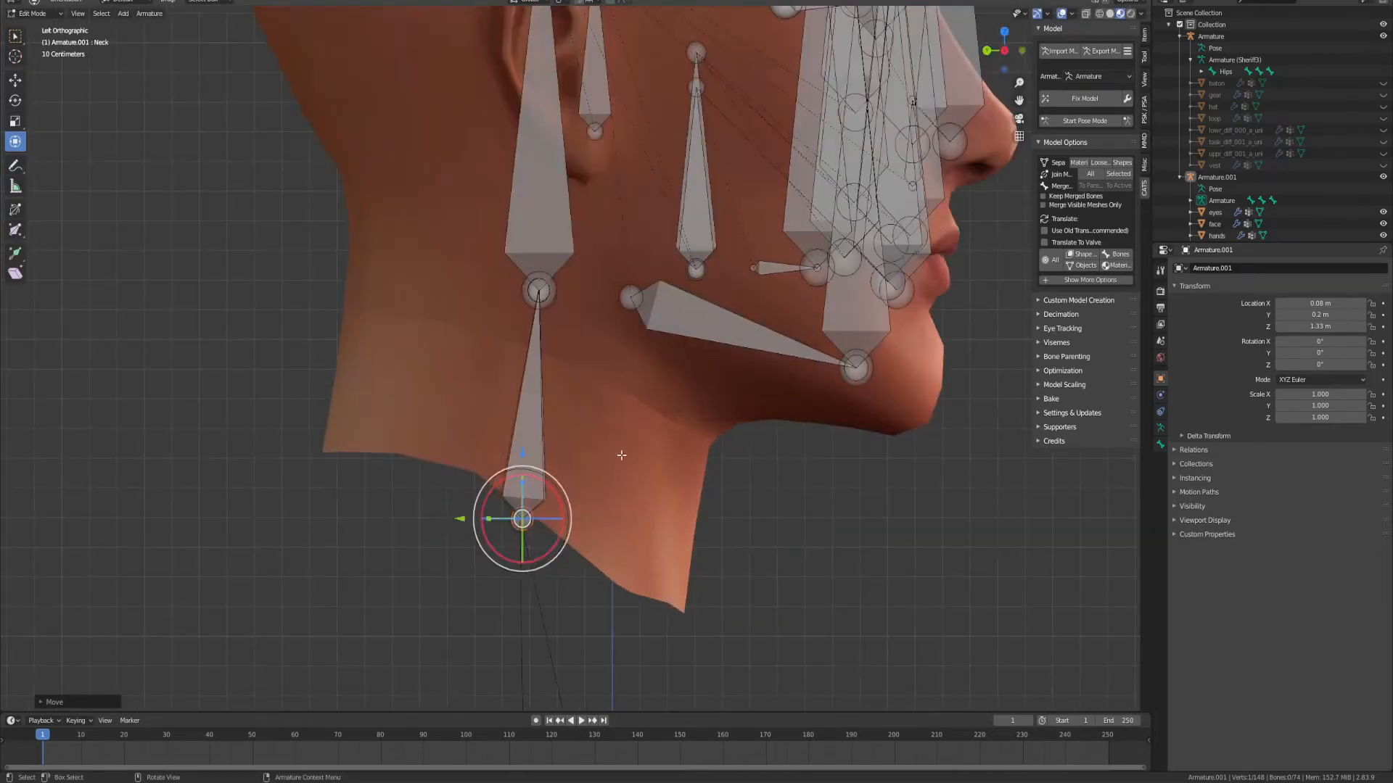
{"action": "left_click", "coordinate": [1022, 50]}
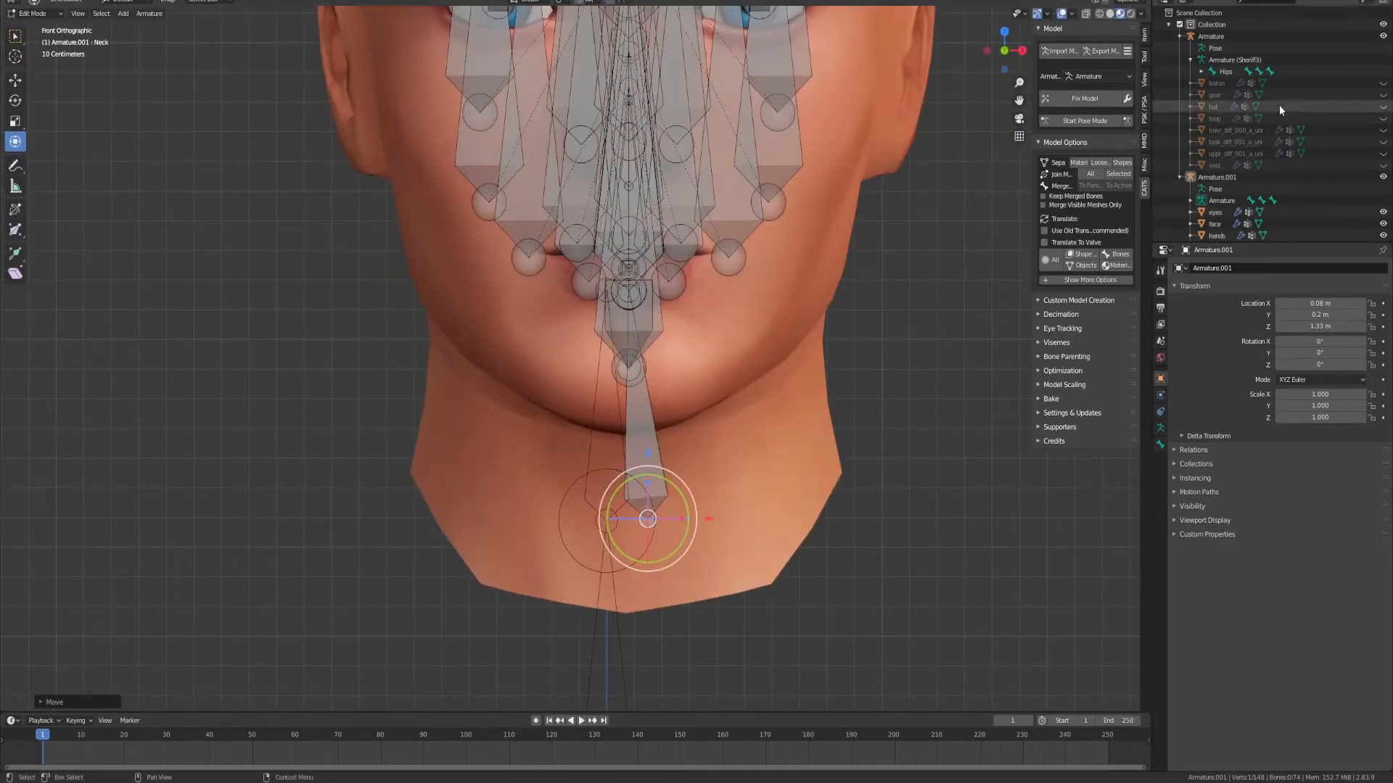
Step: Unhide the uppr_diff_001_a_uni shirt mesh and move the Neck bone's base along X toward the sheriff armature's neck joint
{"action": "left_click", "coordinate": [1383, 154]}
{"action": "middle_click_drag", "start_coordinate": [747, 438], "coordinate": [728, 347], "text": "shift"}
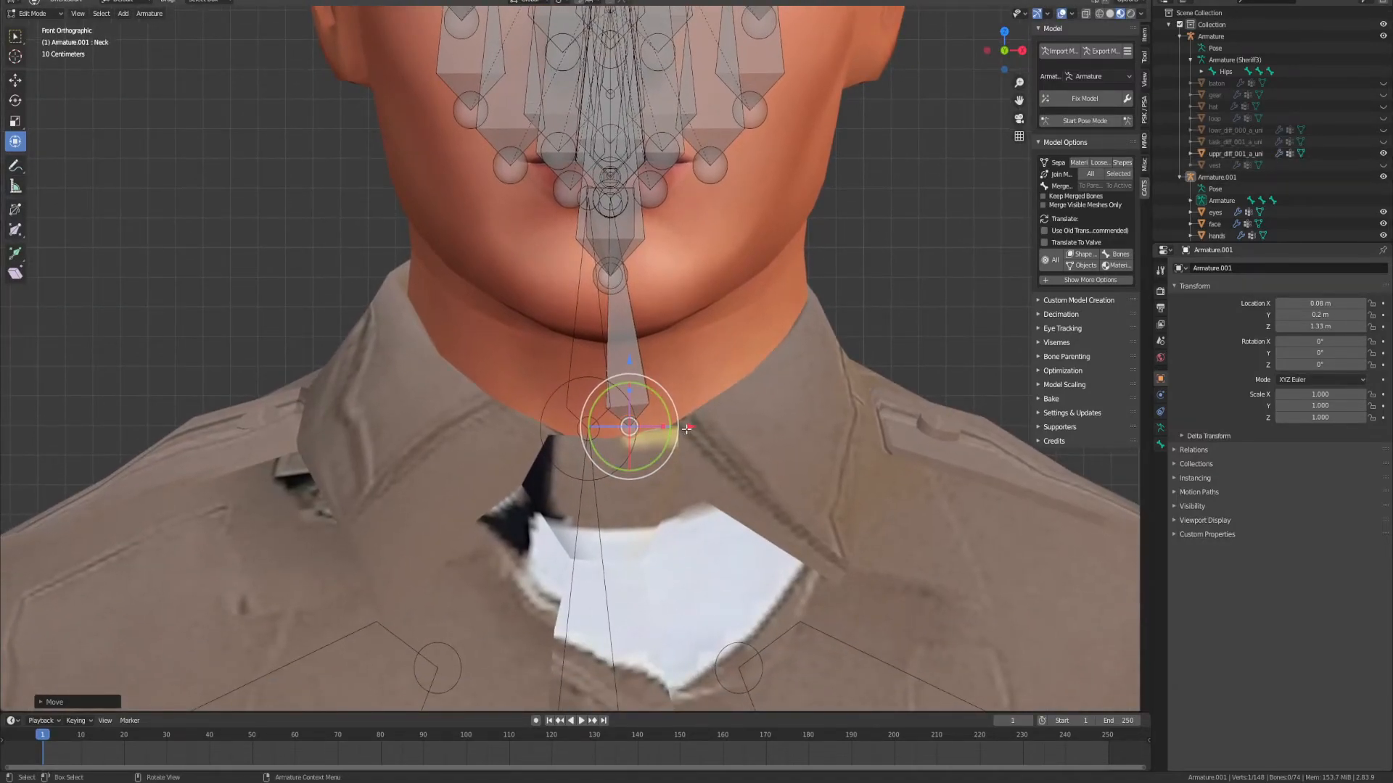
{"action": "key", "text": "g"}
{"action": "key", "text": "x"}
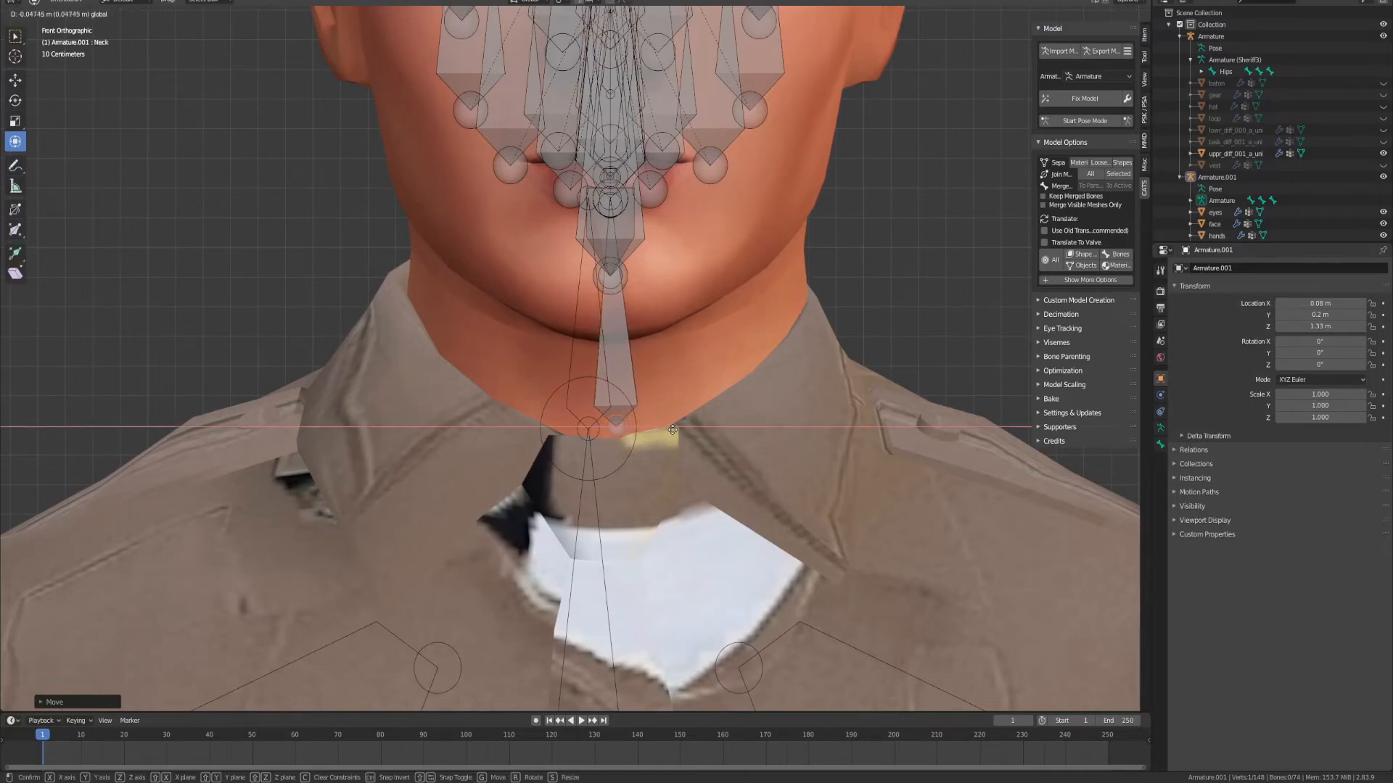
{"action": "left_click_drag", "start_coordinate": [653, 430], "coordinate": [644, 430]}
{"action": "left_click_drag", "start_coordinate": [584, 367], "coordinate": [584, 370]}
{"action": "middle_click_drag", "start_coordinate": [628, 360], "coordinate": [595, 256]}
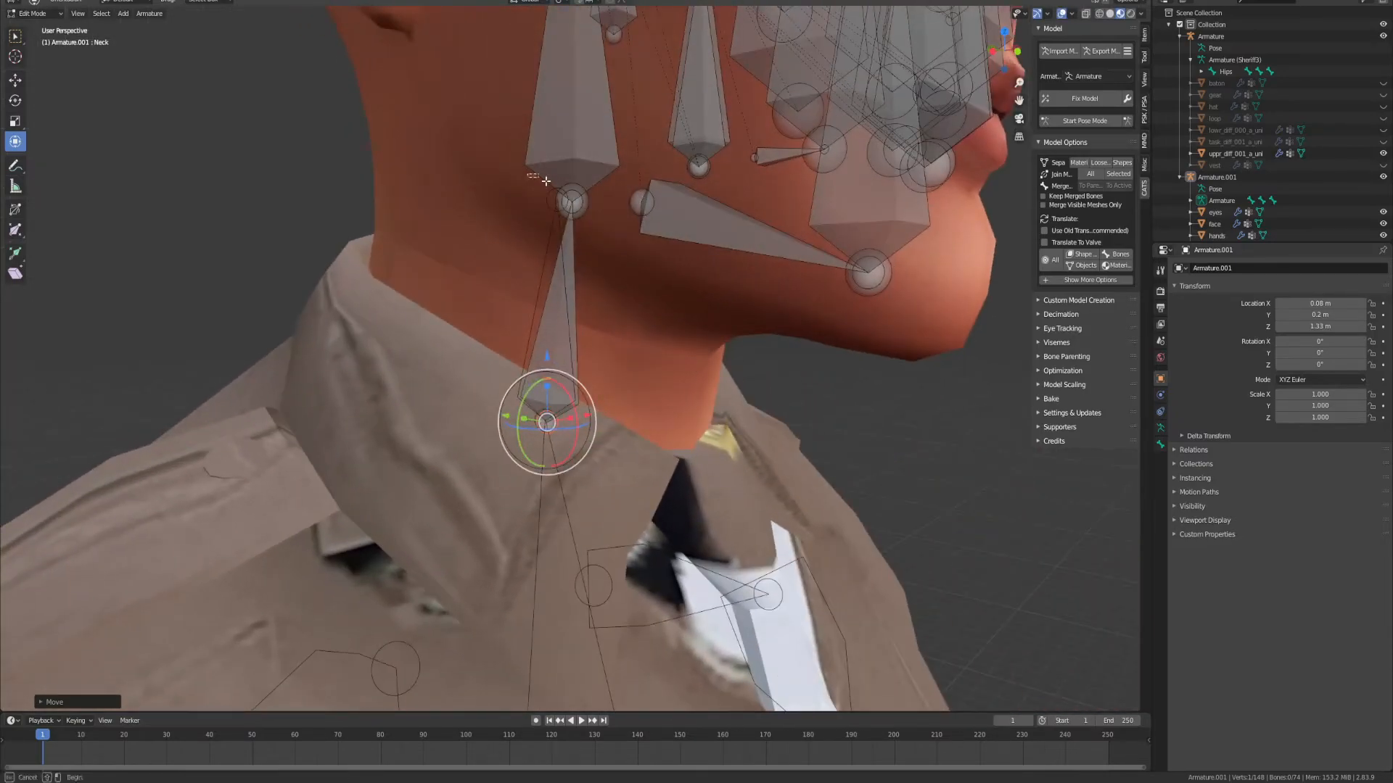
Step: Select the neck-to-head joint and move it along X so it sits directly above the Neck bone's base
{"action": "left_click_drag", "start_coordinate": [534, 176], "coordinate": [651, 274], "text": "shift"}
{"action": "middle_click_drag", "start_coordinate": [652, 275], "coordinate": [598, 283]}
{"action": "middle_click_drag", "start_coordinate": [454, 177], "coordinate": [505, 175]}
{"action": "left_click_drag", "start_coordinate": [506, 175], "coordinate": [588, 206]}
{"action": "middle_click_drag", "start_coordinate": [588, 206], "coordinate": [625, 193]}
{"action": "left_click_drag", "start_coordinate": [648, 190], "coordinate": [627, 191]}
{"action": "middle_click_drag", "start_coordinate": [628, 190], "coordinate": [567, 262]}
Step: Nudge the Neck bone's base along Z and Y onto the sheriff armature's neck joint, and return to Object Mode
{"action": "left_click", "coordinate": [630, 437]}
{"action": "middle_click_drag", "start_coordinate": [630, 438], "coordinate": [754, 417]}
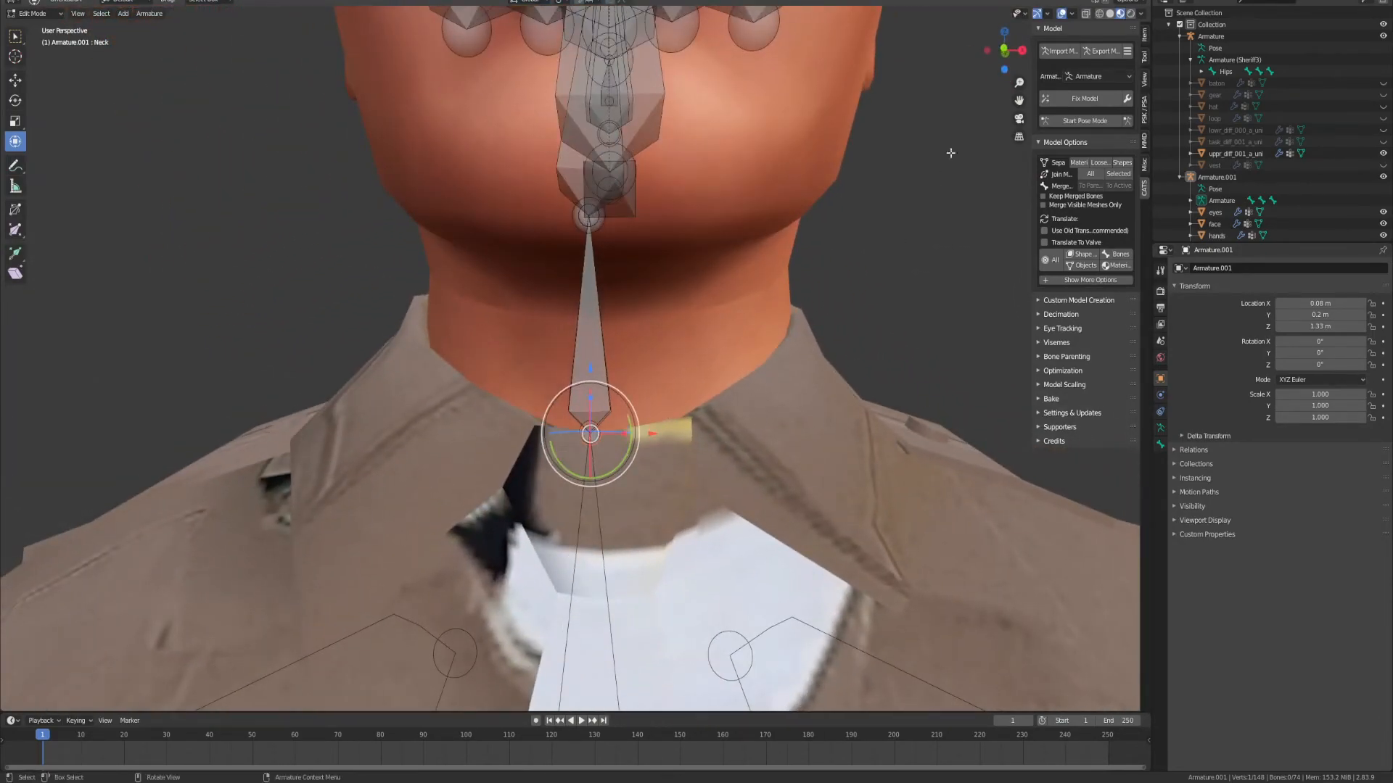
{"action": "left_click", "coordinate": [1021, 50]}
{"action": "left_click_drag", "start_coordinate": [627, 367], "coordinate": [627, 365]}
{"action": "left_click_drag", "start_coordinate": [690, 431], "coordinate": [693, 432]}
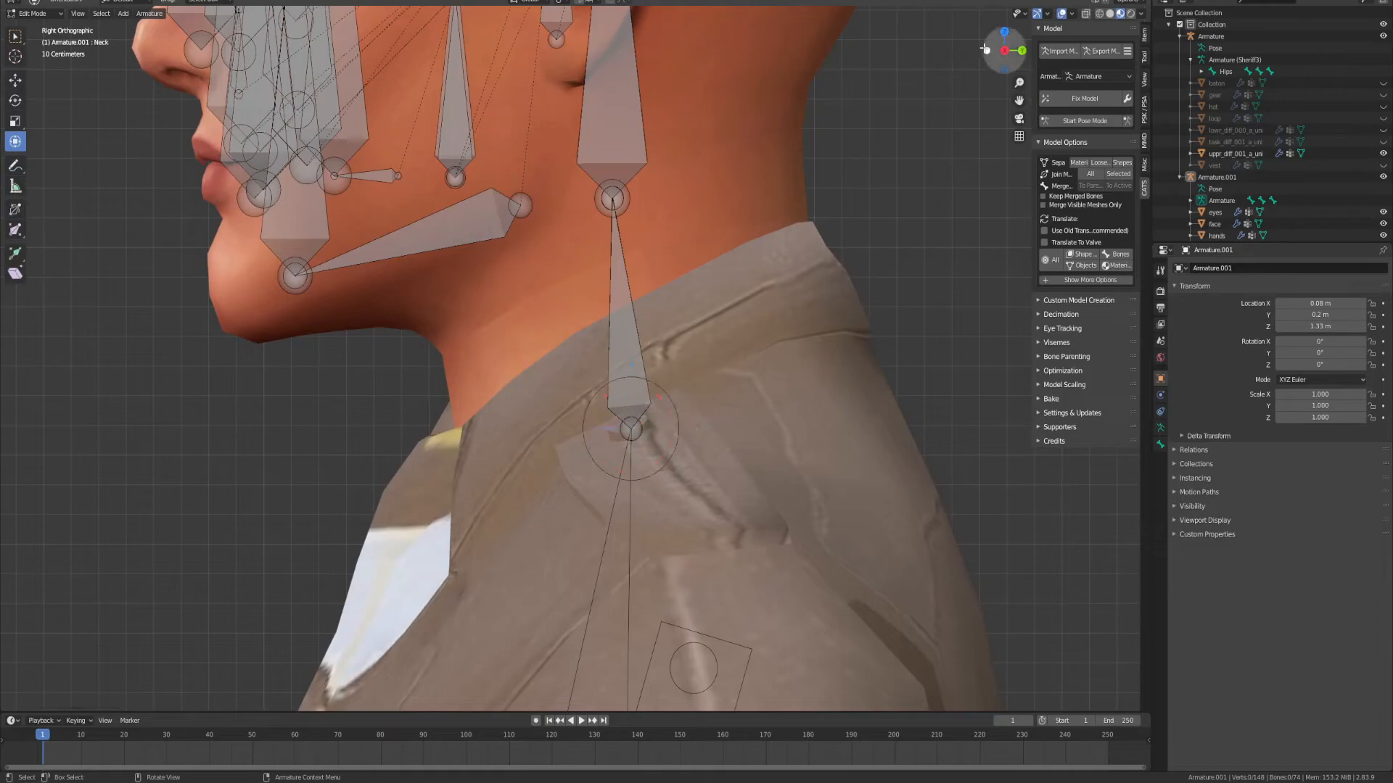
{"action": "left_click_drag", "start_coordinate": [1015, 50], "coordinate": [990, 50]}
{"action": "left_click", "coordinate": [991, 50]}
{"action": "scroll", "coordinate": [704, 280], "scroll_direction": "down", "scroll_amount": 8}
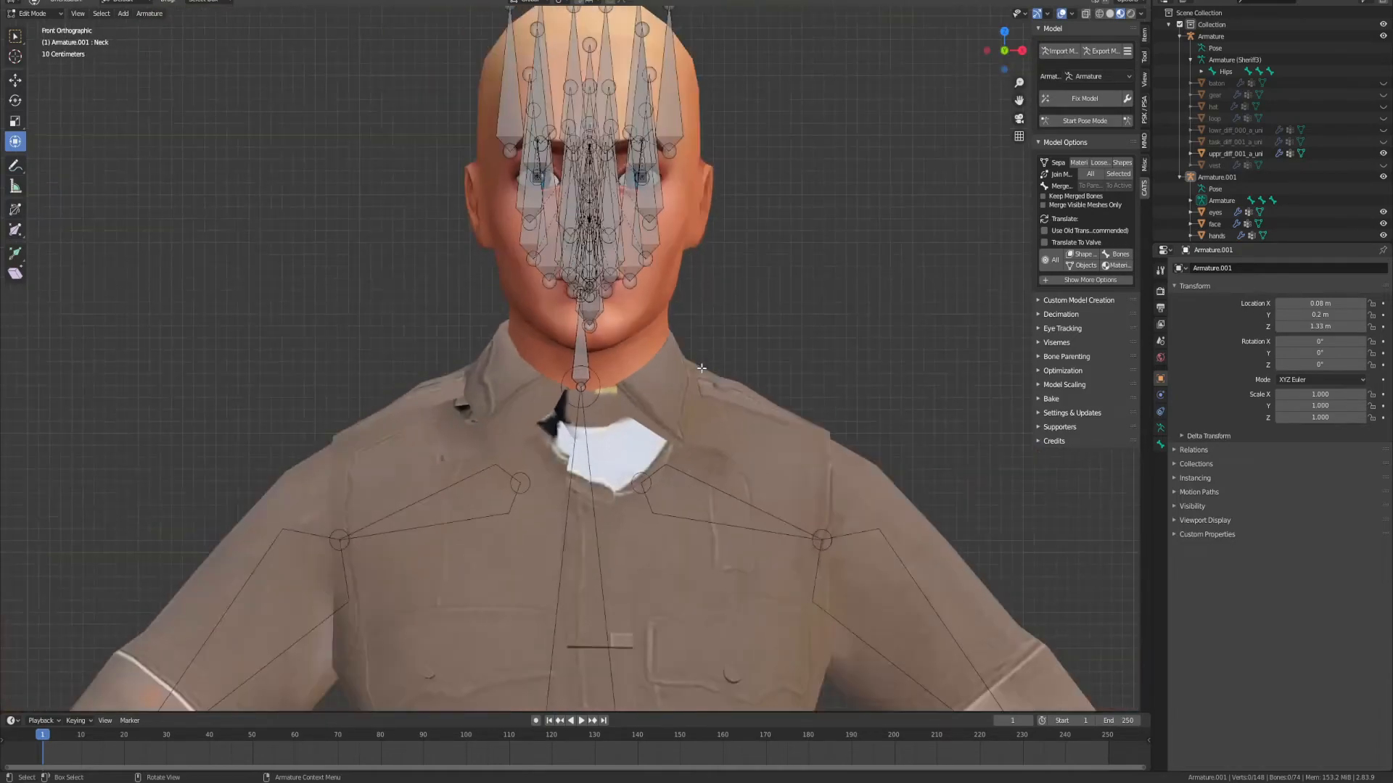
{"action": "scroll", "coordinate": [692, 363], "scroll_direction": "down", "scroll_amount": 1}
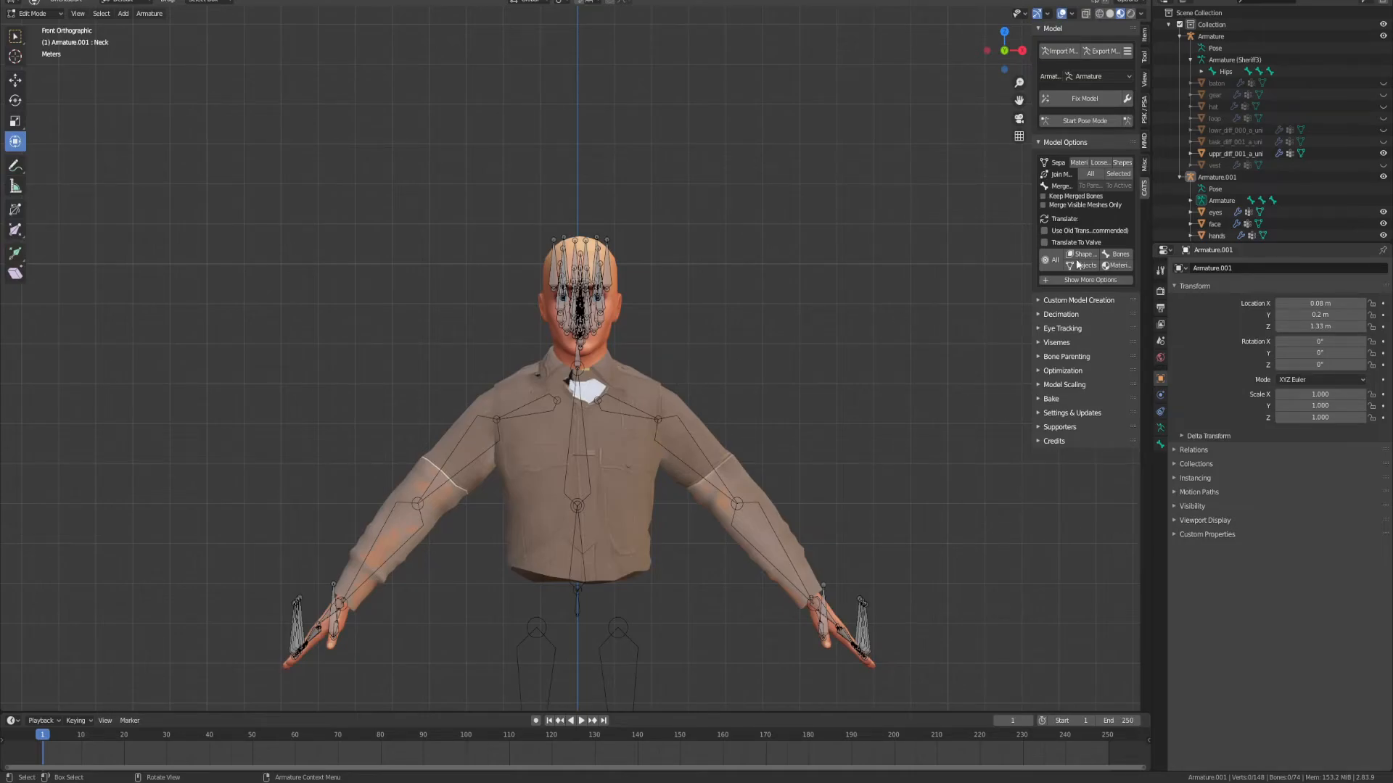
{"action": "left_click", "coordinate": [1219, 201]}
Step: Examine from the front and side how the head, neck and hands line up with the shirt and sheriff armature
{"action": "scroll", "coordinate": [876, 382], "scroll_direction": "up", "scroll_amount": 5}
{"action": "scroll", "coordinate": [851, 389], "scroll_direction": "down", "scroll_amount": 7}
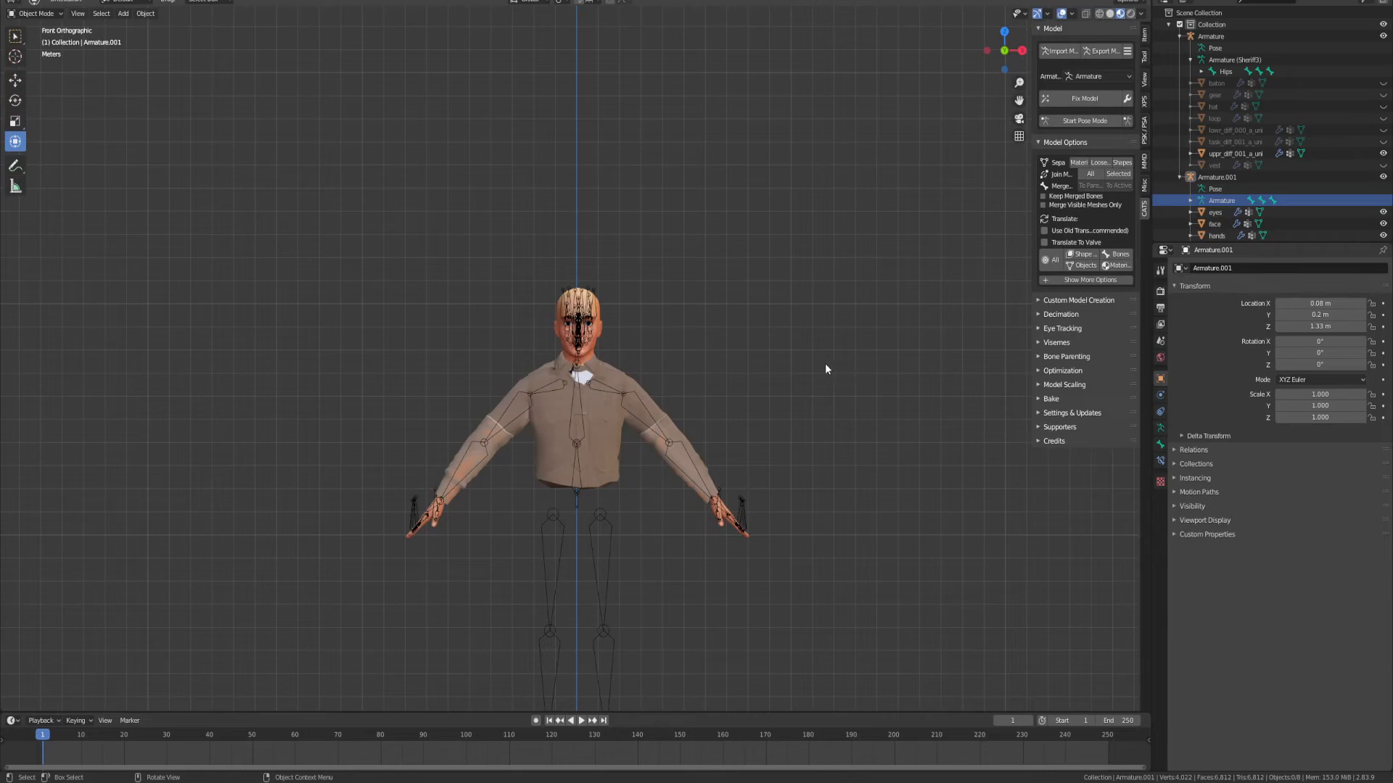
{"action": "scroll", "coordinate": [770, 370], "scroll_direction": "up", "scroll_amount": 4}
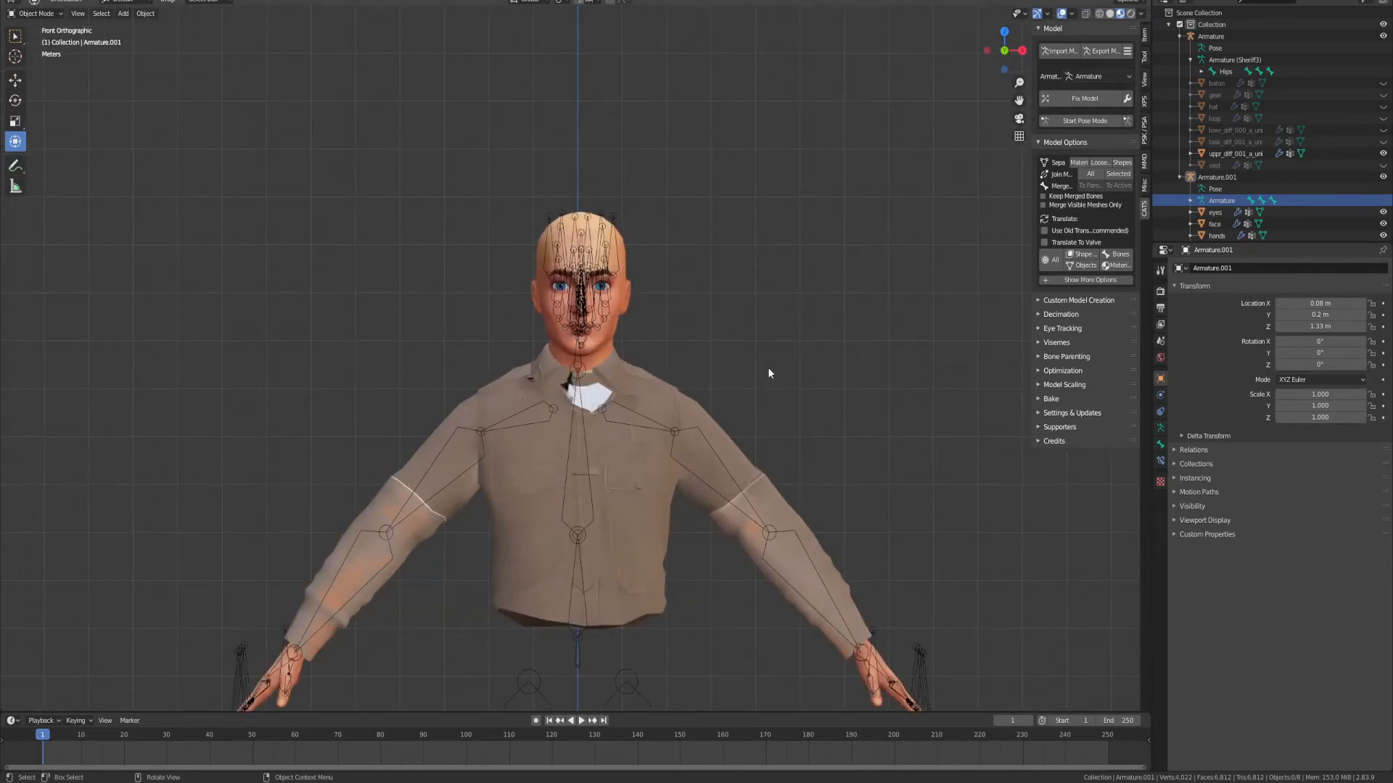
{"action": "scroll", "coordinate": [769, 368], "scroll_direction": "up", "scroll_amount": 6}
{"action": "middle_click_drag", "start_coordinate": [776, 367], "coordinate": [660, 376]}
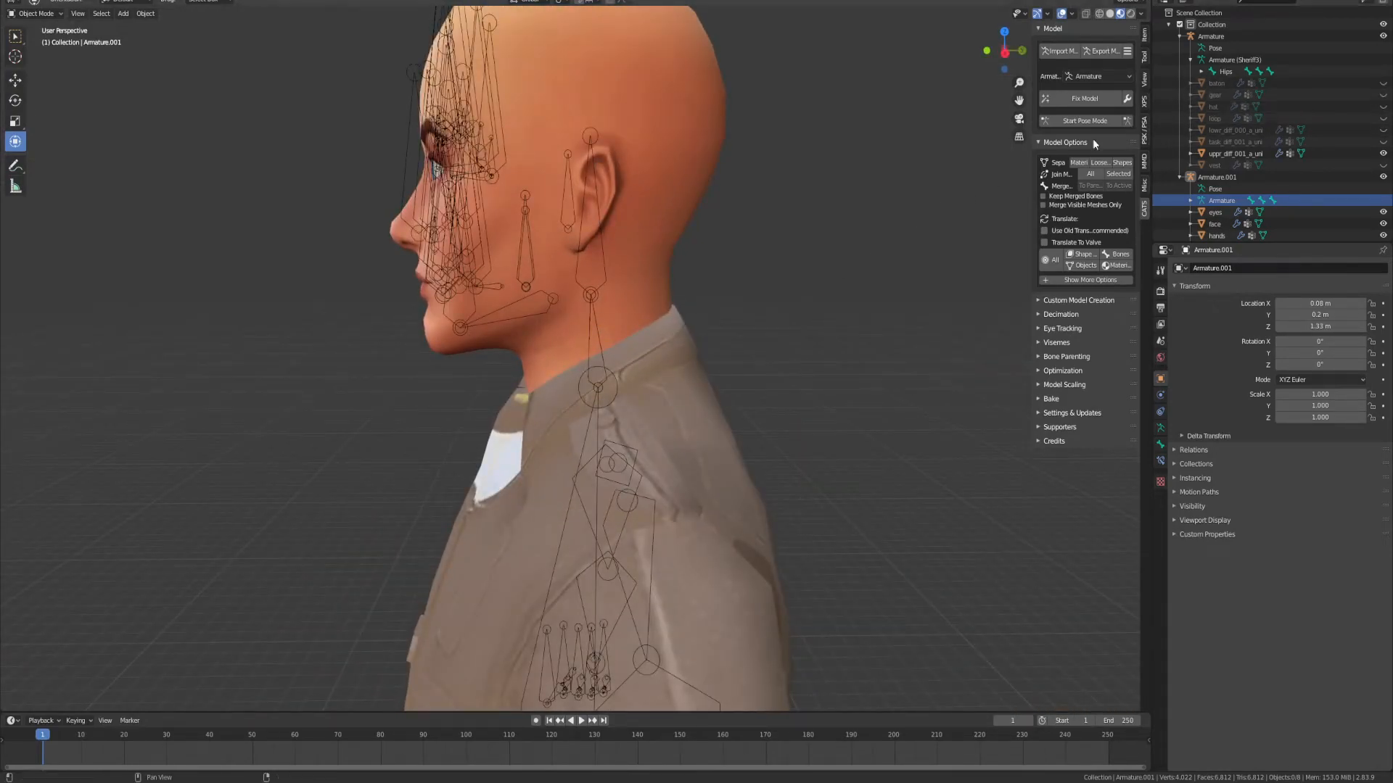
{"action": "middle_click_drag", "start_coordinate": [682, 207], "coordinate": [794, 202]}
{"action": "scroll", "coordinate": [757, 244], "scroll_direction": "down", "scroll_amount": 10}
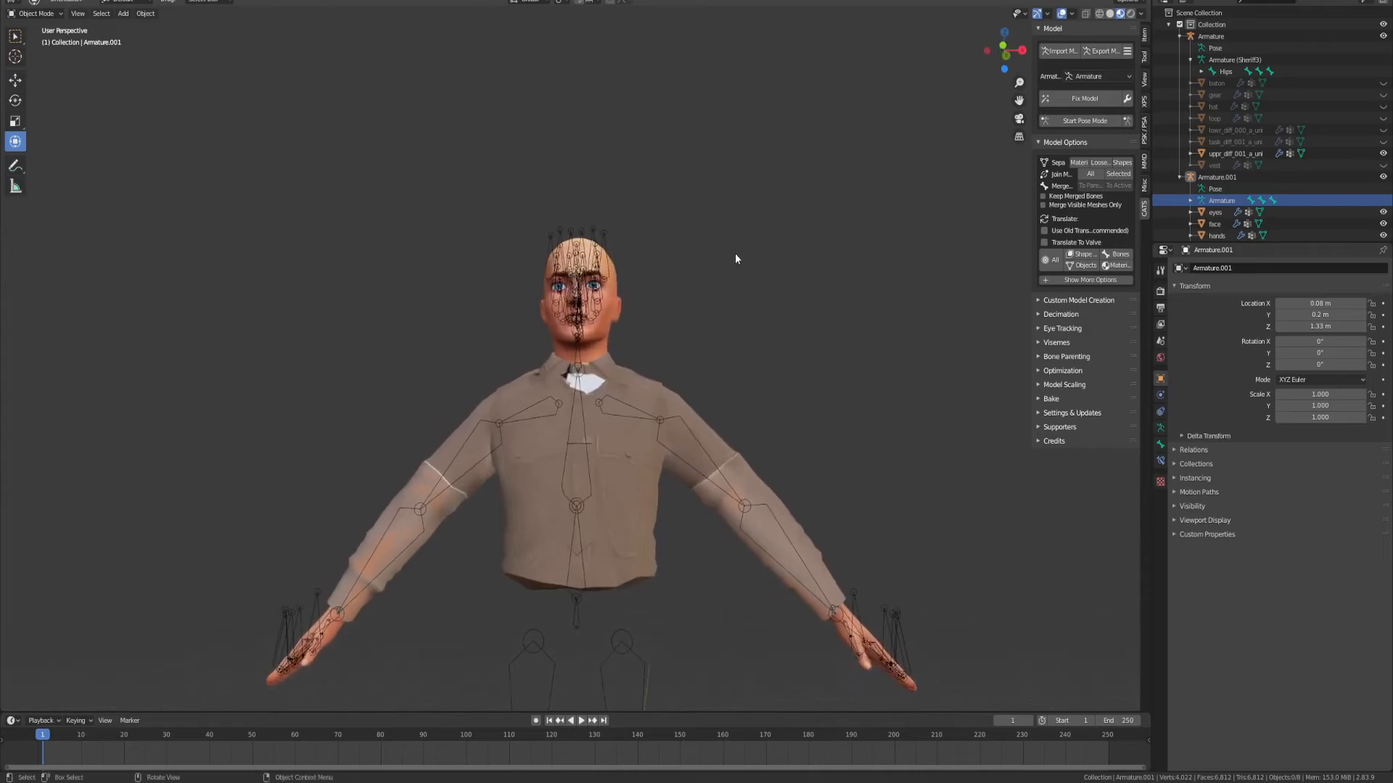
Step: Set up the CATS armature merge with Merge All Bones enabled and Join Meshes turned off
{"action": "scroll", "coordinate": [731, 255], "scroll_direction": "up", "scroll_amount": 2}
{"action": "scroll", "coordinate": [754, 258], "scroll_direction": "down", "scroll_amount": 4}
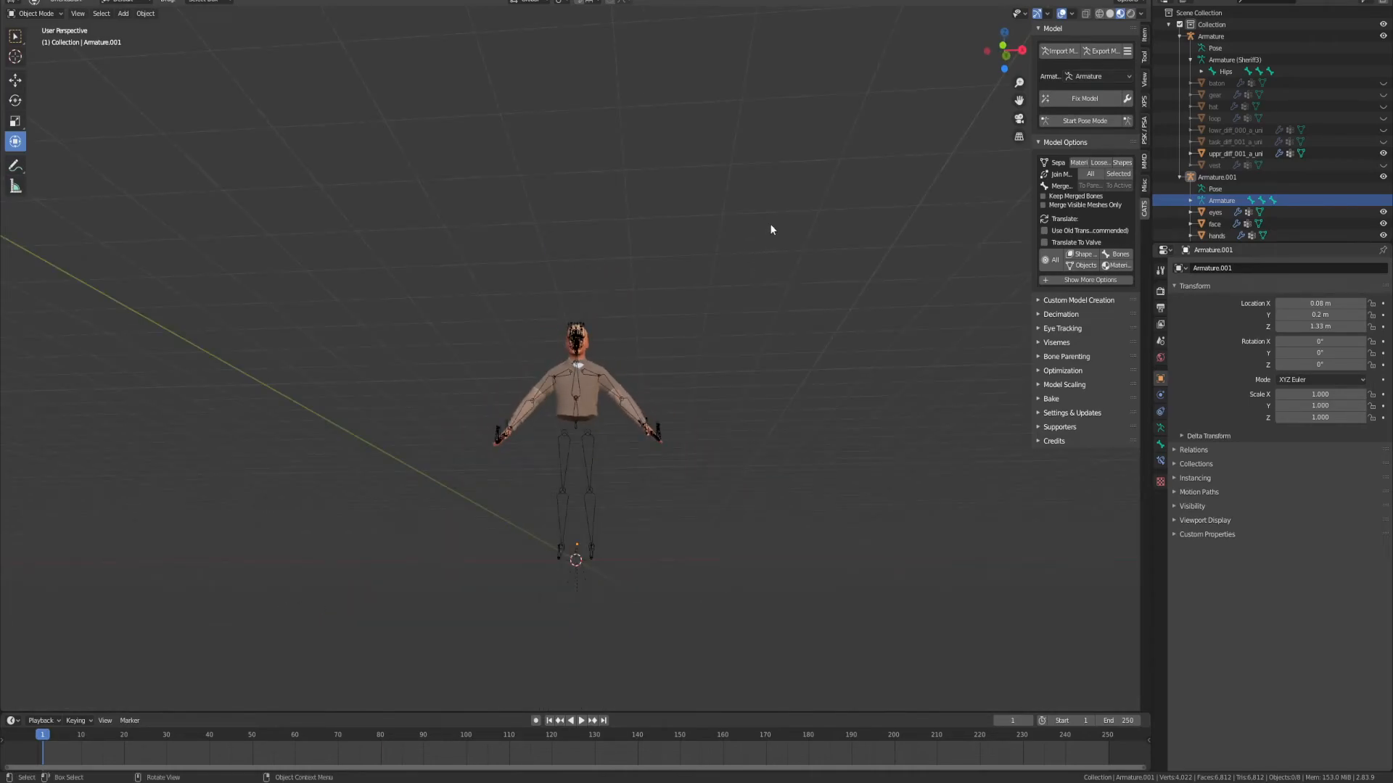
{"action": "scroll", "coordinate": [771, 227], "scroll_direction": "up", "scroll_amount": 4}
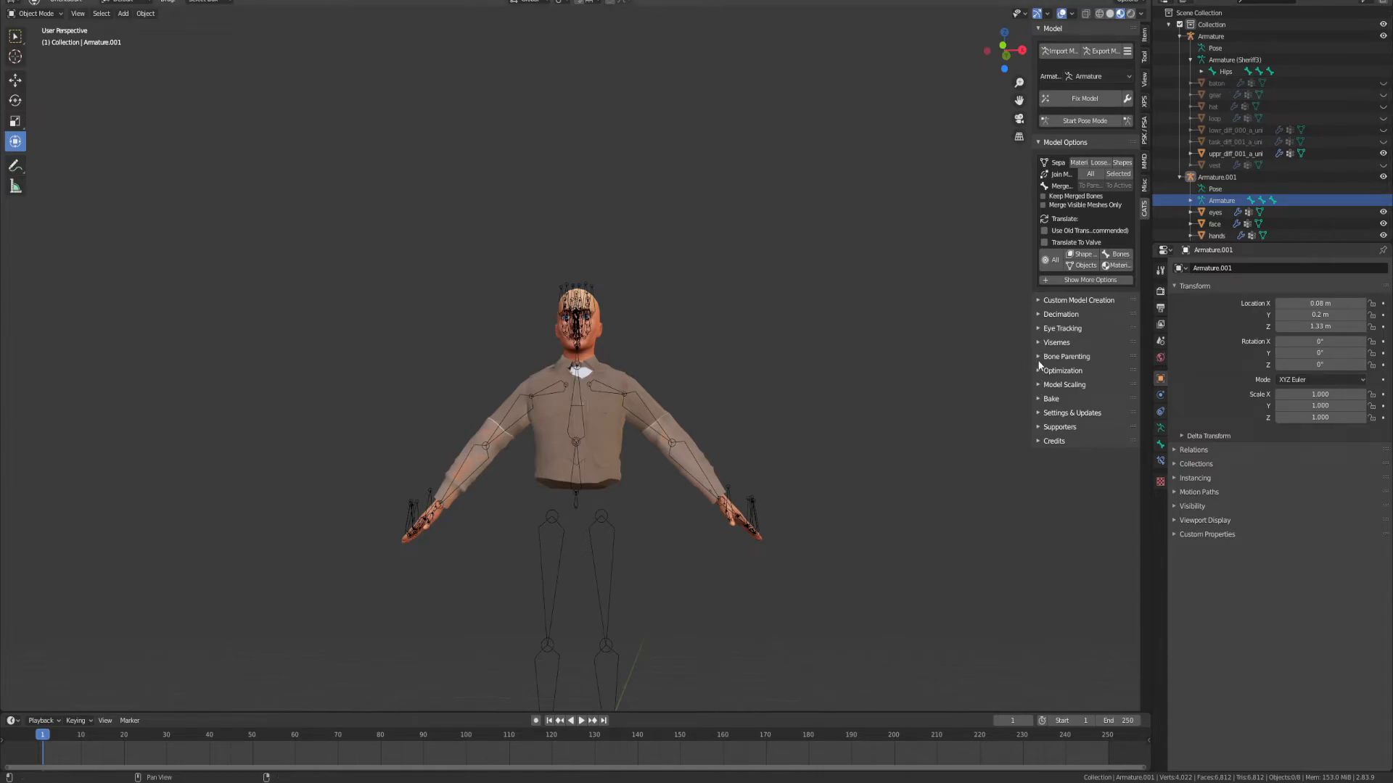
{"action": "left_click", "coordinate": [1037, 304]}
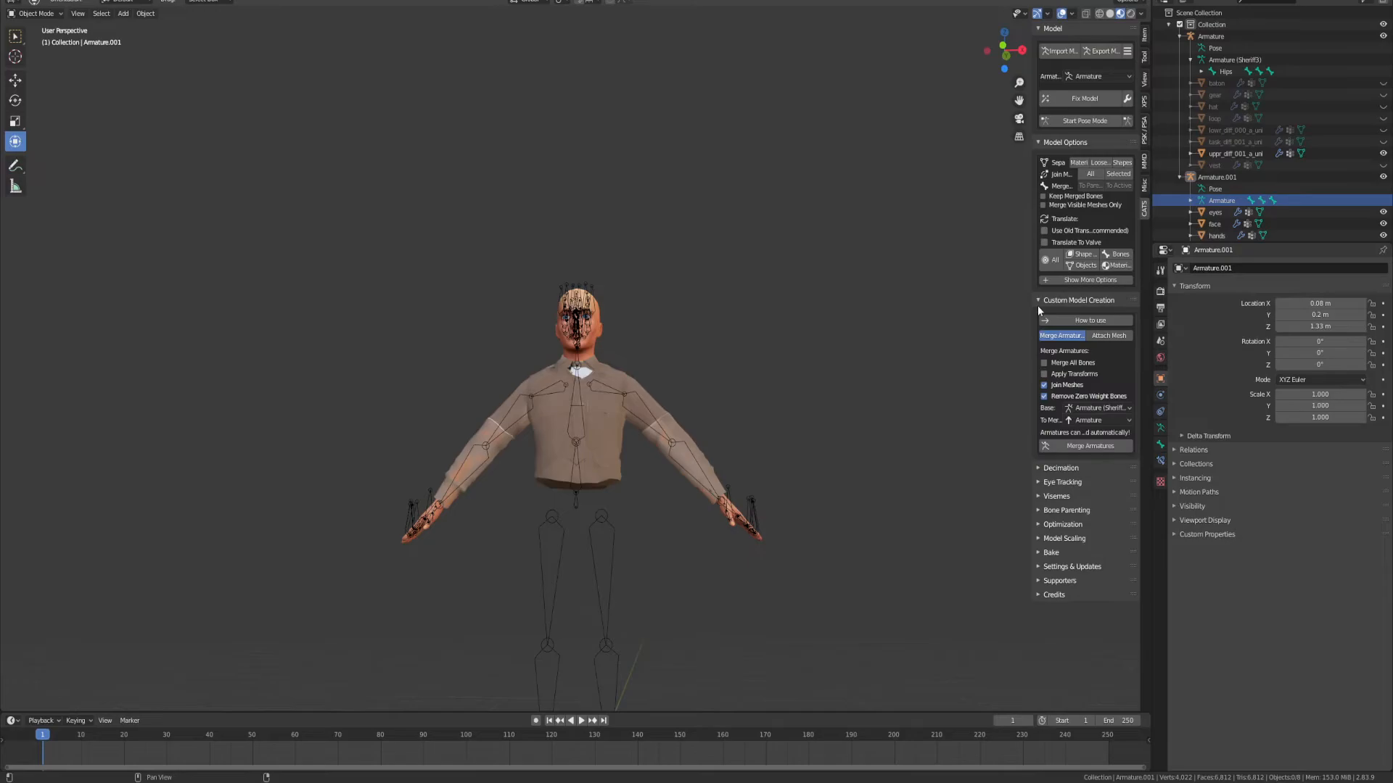
{"action": "left_click", "coordinate": [1044, 363]}
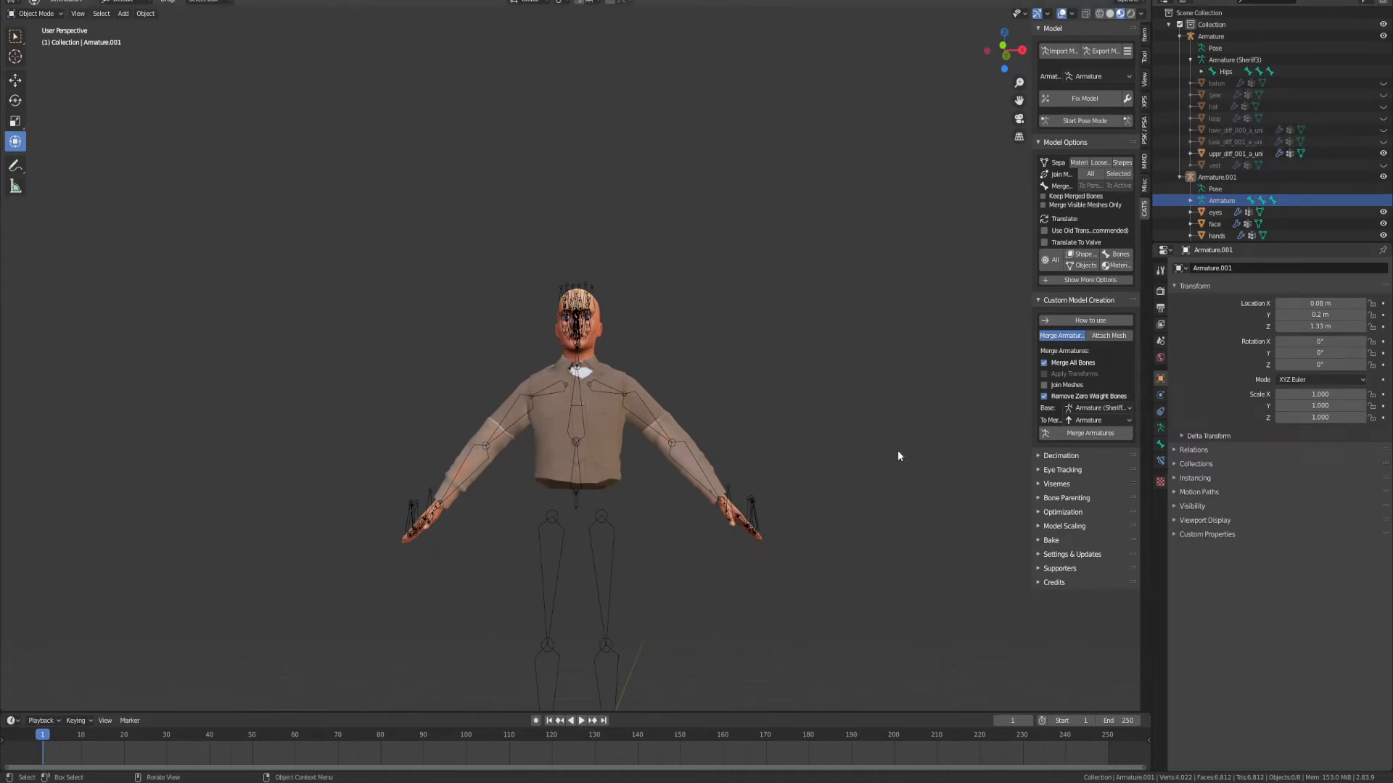
Step: Select the shirt mesh, choose the sheriff armature as the merge base, and save the file
{"action": "scroll", "coordinate": [872, 466], "scroll_direction": "up", "scroll_amount": 7}
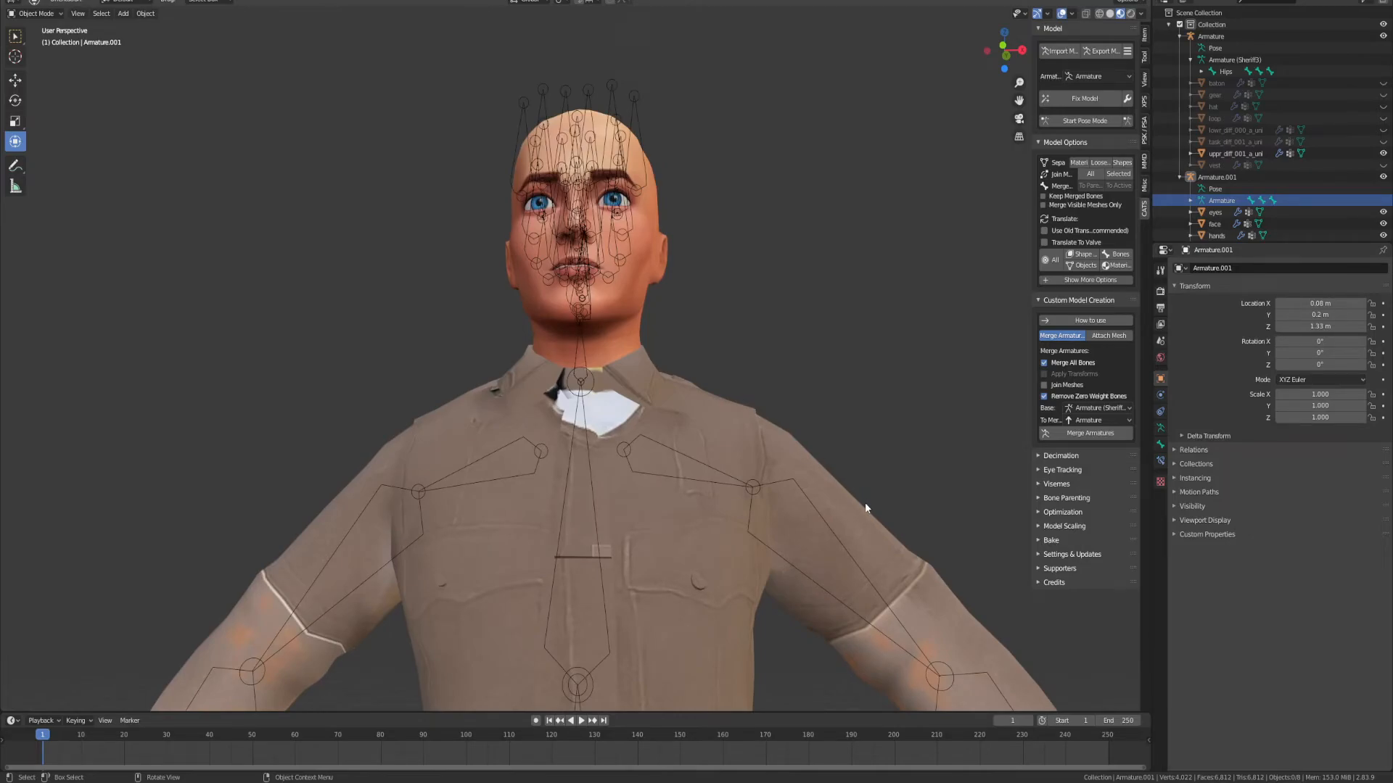
{"action": "left_click", "coordinate": [689, 584]}
{"action": "left_click", "coordinate": [1095, 407]}
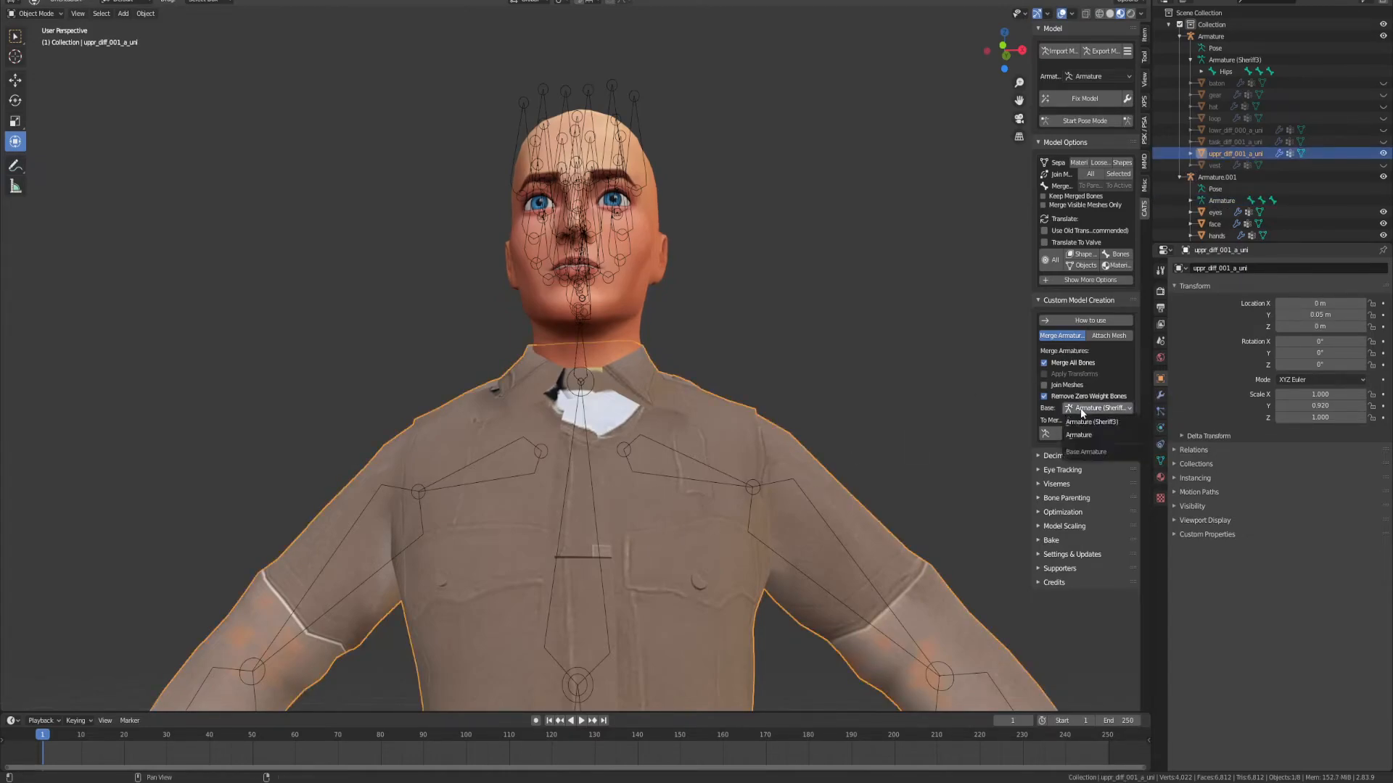
{"action": "left_click", "coordinate": [1092, 409]}
{"action": "left_click", "coordinate": [1090, 422]}
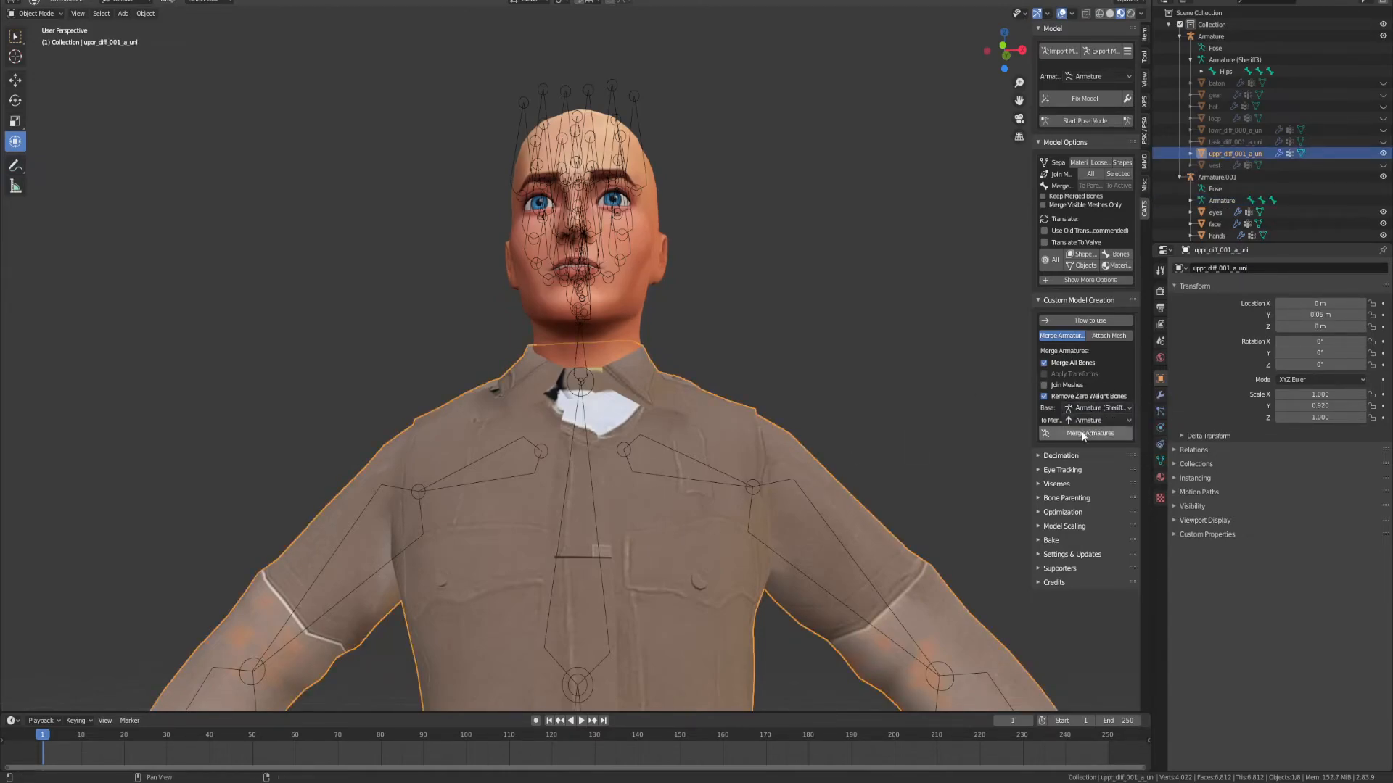
{"action": "key", "text": "ctrl+s"}
Step: Merge the body armature into the sheriff armature and run Fix Model with Join Meshes turned off
{"action": "left_click", "coordinate": [1086, 433]}
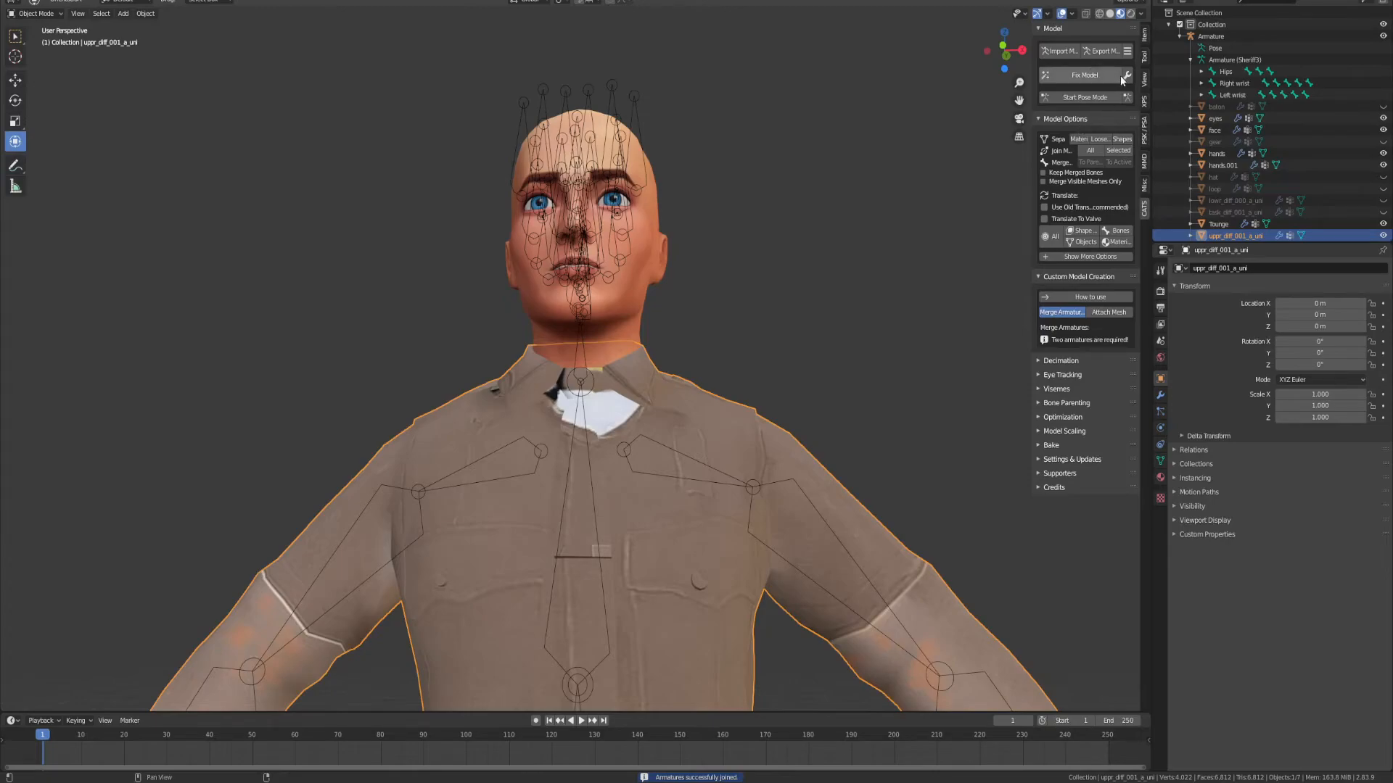
{"action": "left_click", "coordinate": [1124, 77]}
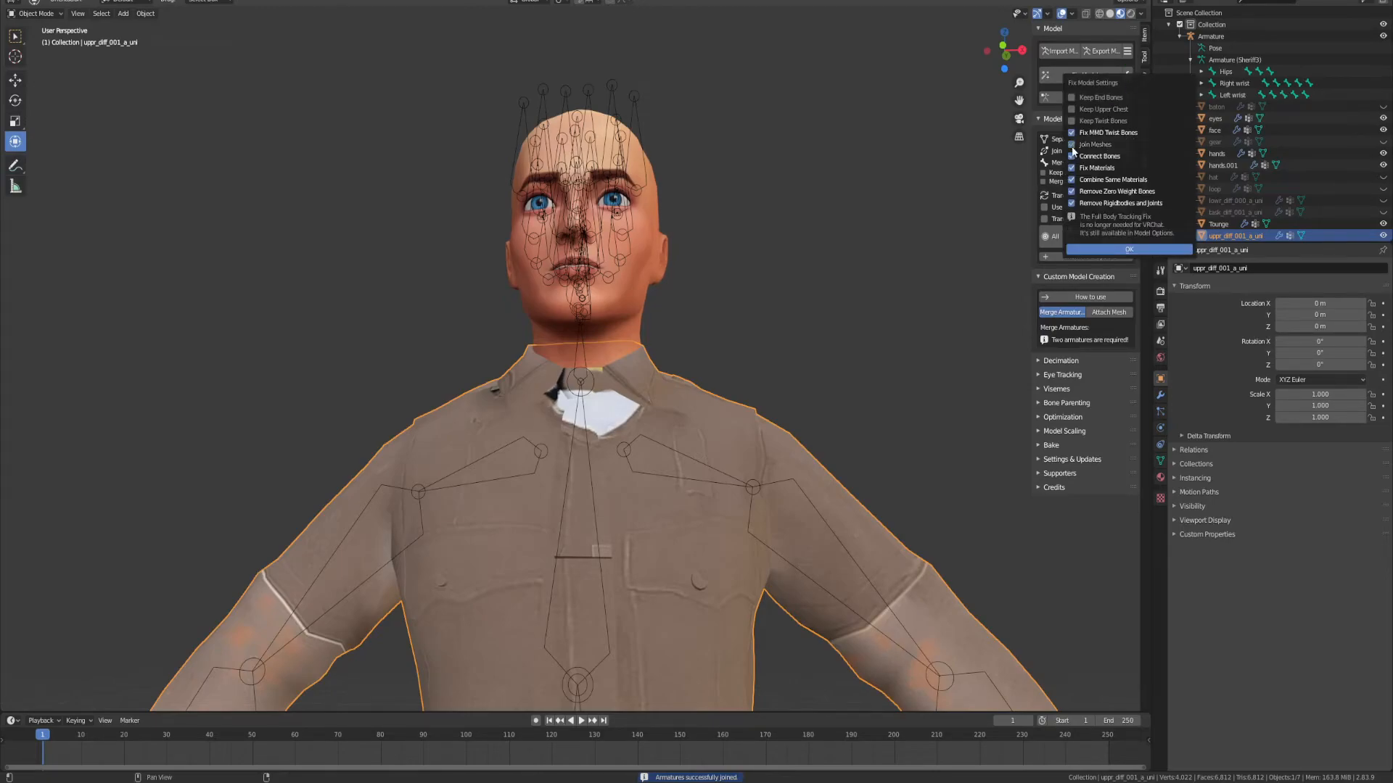
{"action": "left_click", "coordinate": [1129, 248]}
{"action": "left_click", "coordinate": [1076, 77]}
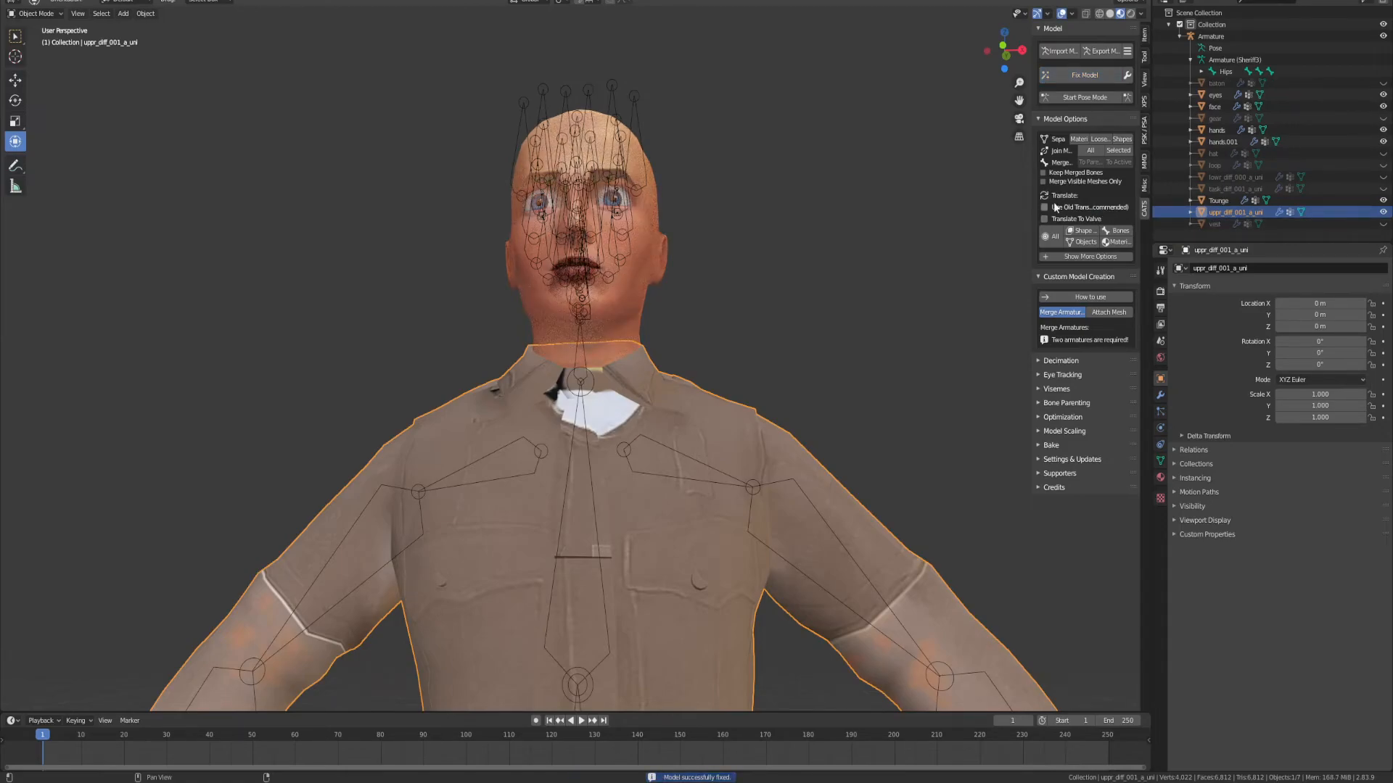
Step: Switch the viewport to solid shading and rotate the Left elbow bone in Pose Mode to test the sleeve and hand deformation
{"action": "left_click", "coordinate": [1099, 13]}
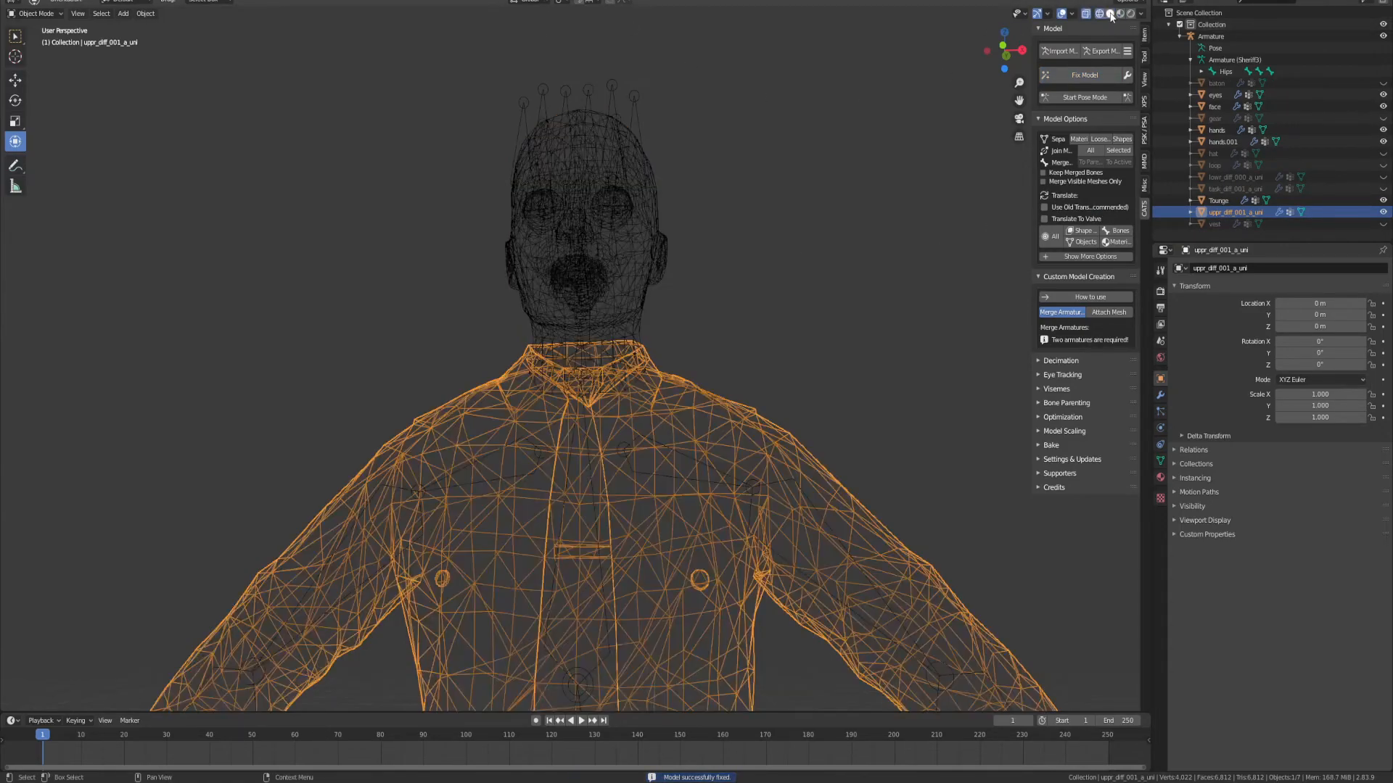
{"action": "left_click", "coordinate": [1110, 13]}
{"action": "left_click", "coordinate": [1086, 97]}
{"action": "scroll", "coordinate": [769, 253], "scroll_direction": "down", "scroll_amount": 4}
{"action": "scroll", "coordinate": [740, 431], "scroll_direction": "up", "scroll_amount": 2}
{"action": "scroll", "coordinate": [740, 427], "scroll_direction": "down", "scroll_amount": 2}
{"action": "middle_click_drag", "start_coordinate": [740, 427], "coordinate": [696, 248], "text": "shift"}
{"action": "scroll", "coordinate": [715, 293], "scroll_direction": "up", "scroll_amount": 1}
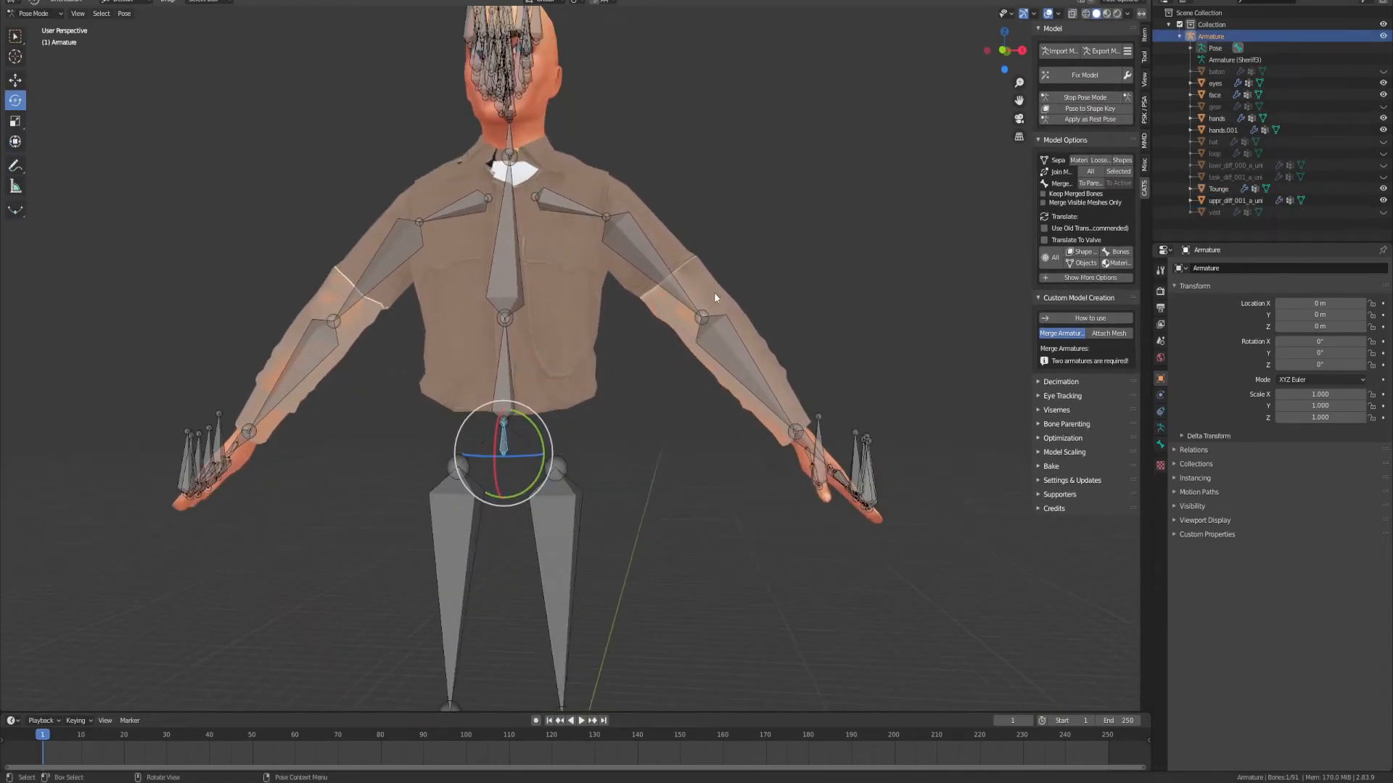
{"action": "left_click", "coordinate": [747, 363]}
{"action": "mouse_move", "coordinate": [741, 342]}
{"action": "left_mouse_down"}
{"action": "mouse_move", "coordinate": [742, 306]}
{"action": "mouse_move", "coordinate": [744, 334]}
{"action": "left_mouse_up"}
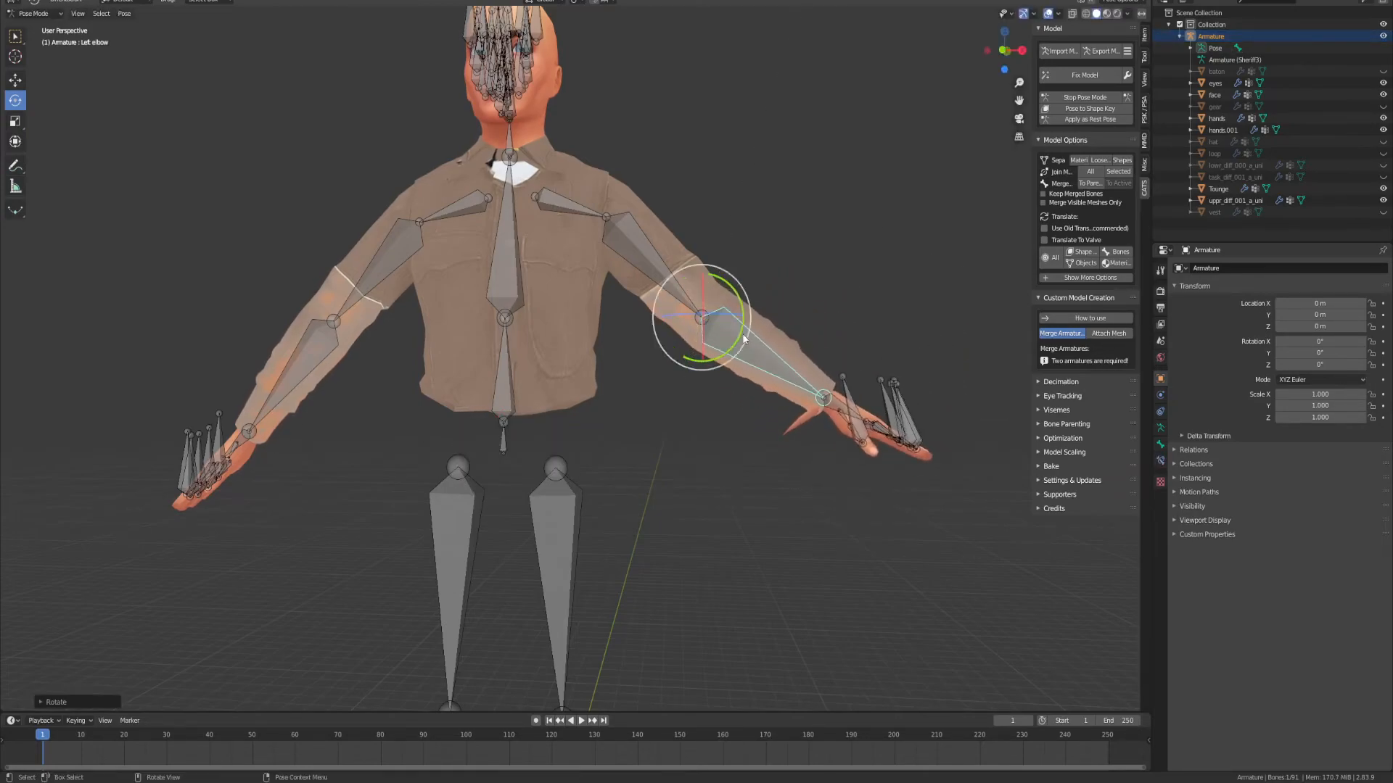
Step: Undo the elbow rotation, the model fix and the armature merge to get back to two separate armatures
{"action": "key", "text": "ctrl+z"}
{"action": "scroll", "coordinate": [831, 388], "scroll_direction": "up", "scroll_amount": 4}
{"action": "key", "text": "ctrl+z"}
{"action": "key", "text": "ctrl+z"}
{"action": "key", "text": "ctrl+z"}
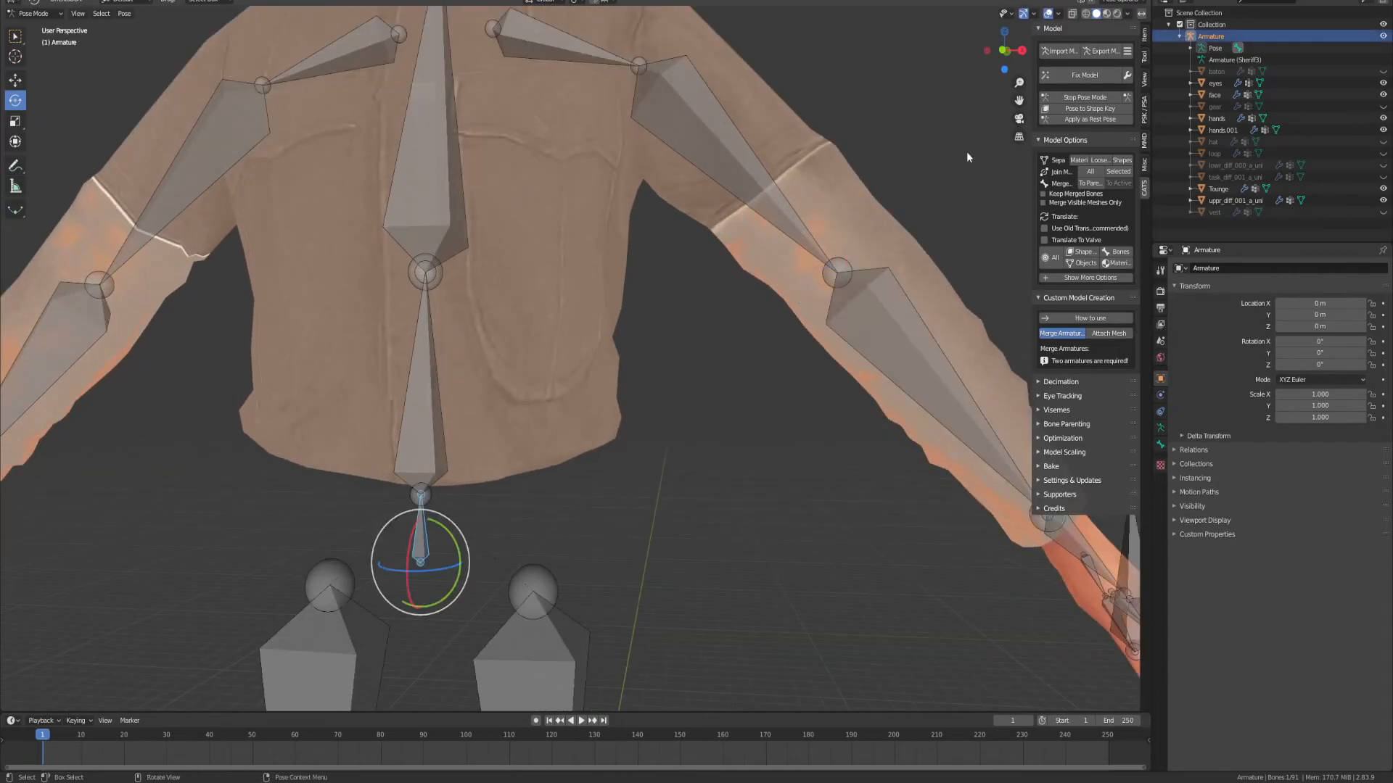
{"action": "middle_click_drag", "start_coordinate": [908, 255], "coordinate": [659, 157]}
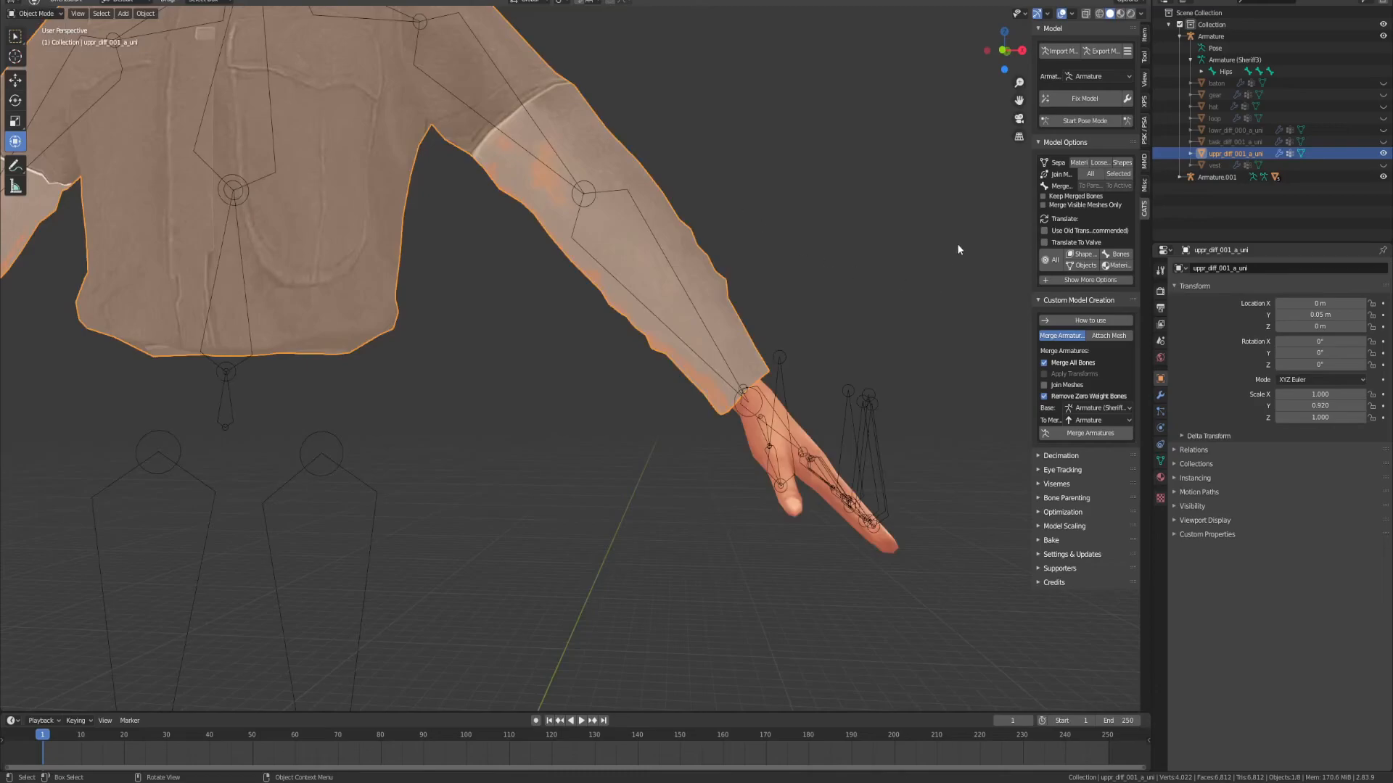
Step: Put Armature.001 in Edit Mode and nudge the Left wrist bone's base along Z and X toward the sheriff armature's wrist joint
{"action": "left_click", "coordinate": [1179, 178]}
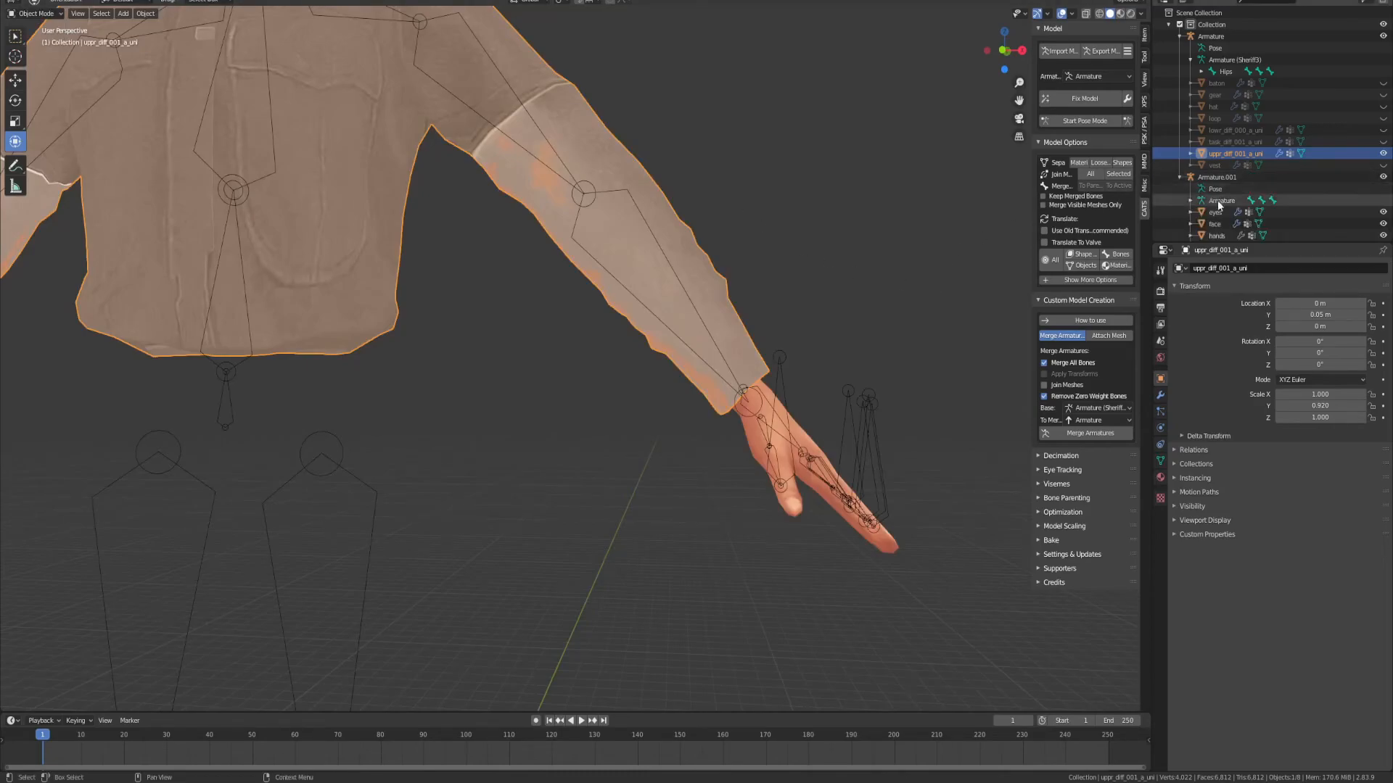
{"action": "left_click", "coordinate": [1220, 203]}
{"action": "scroll", "coordinate": [693, 323], "scroll_direction": "up", "scroll_amount": 5}
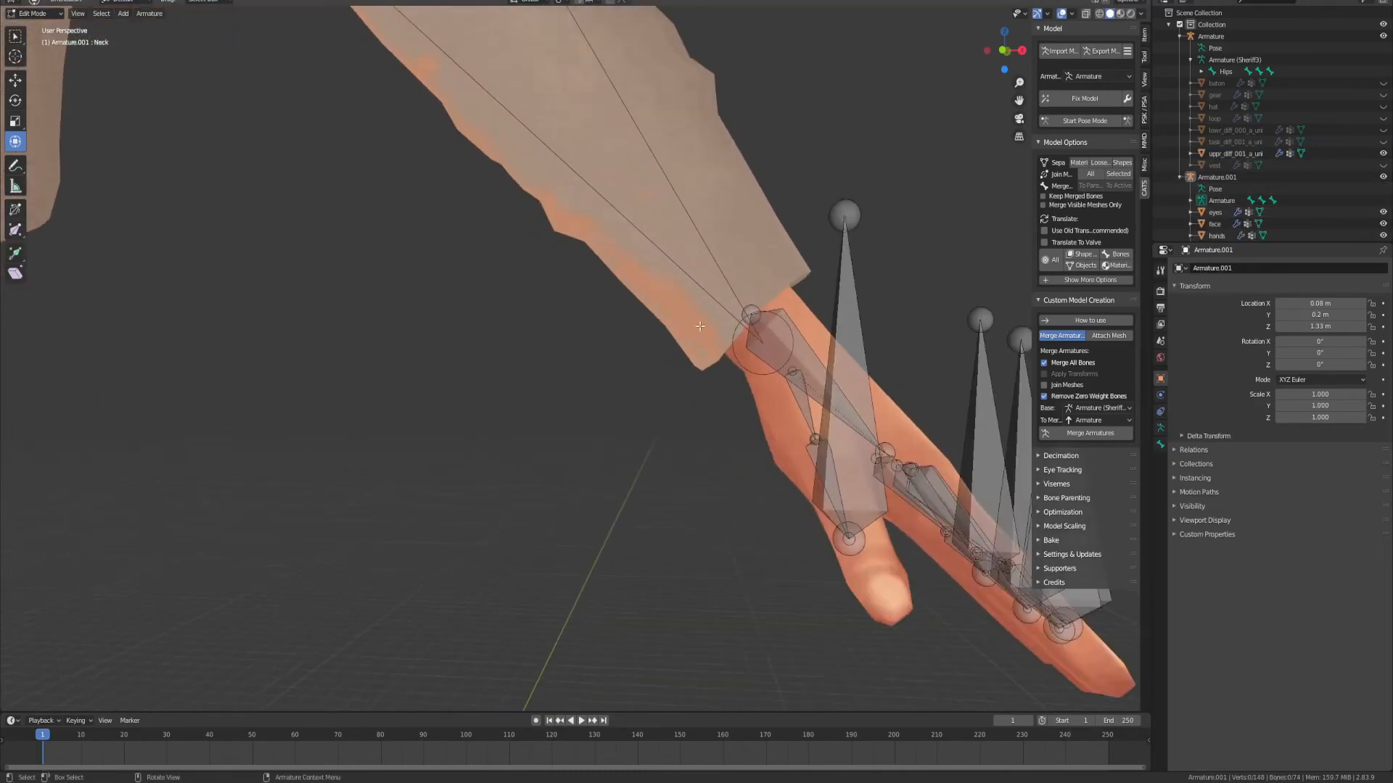
{"action": "left_click", "coordinate": [750, 313]}
{"action": "middle_click_drag", "start_coordinate": [750, 313], "coordinate": [747, 251]}
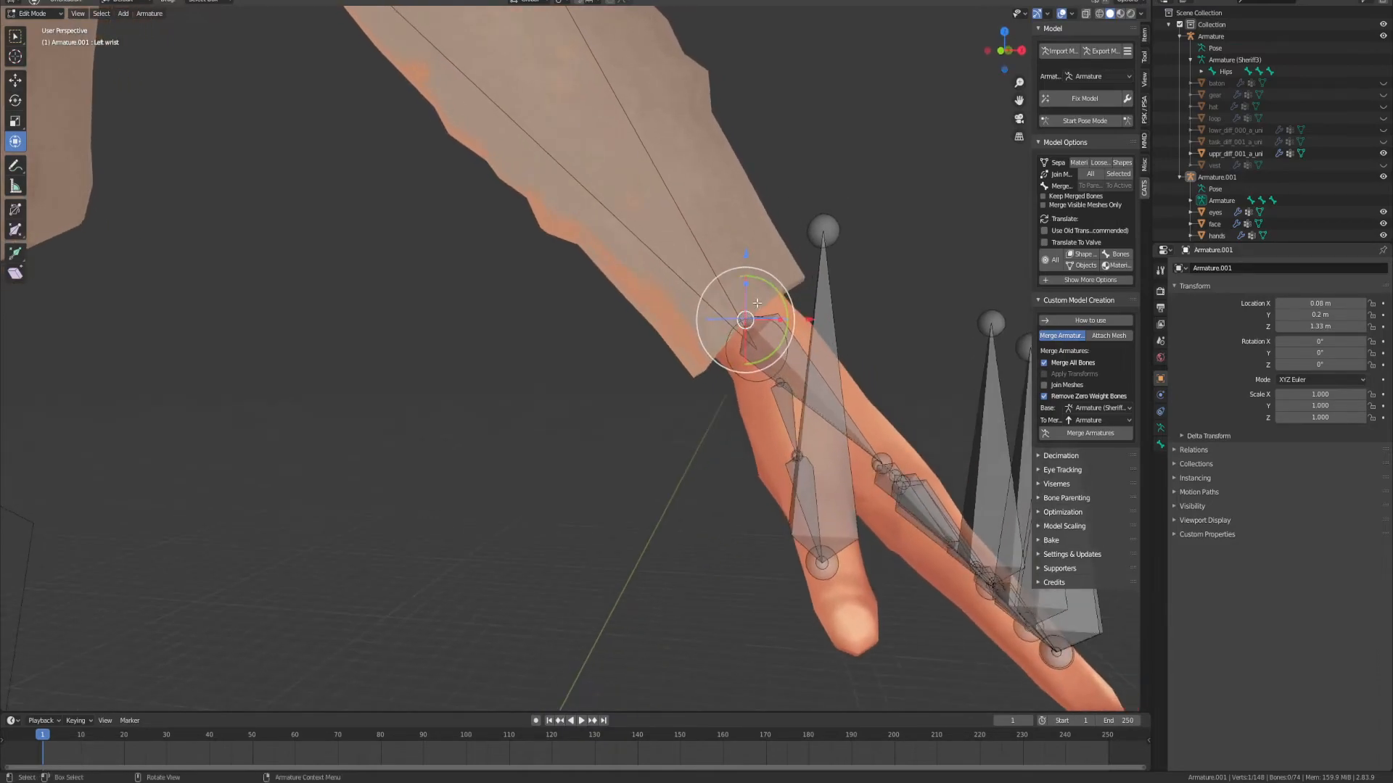
{"action": "left_click_drag", "start_coordinate": [747, 252], "coordinate": [753, 278]}
{"action": "left_click_drag", "start_coordinate": [811, 344], "coordinate": [866, 348]}
{"action": "key", "text": "z"}
{"action": "key", "text": "x"}
{"action": "key", "text": "ctrl+z"}
Step: Nudge the Right wrist bone's base along Z and X onto the sheriff armature's wrist joint, and shift its far end along X
{"action": "scroll", "coordinate": [864, 348], "scroll_direction": "down", "scroll_amount": 5}
{"action": "middle_click_drag", "start_coordinate": [771, 342], "coordinate": [940, 409]}
{"action": "middle_click_drag", "start_coordinate": [449, 399], "coordinate": [648, 331], "text": "shift"}
{"action": "scroll", "coordinate": [661, 369], "scroll_direction": "up", "scroll_amount": 5}
{"action": "left_click", "coordinate": [682, 327]}
{"action": "left_click_drag", "start_coordinate": [683, 278], "coordinate": [682, 278]}
{"action": "left_click_drag", "start_coordinate": [750, 337], "coordinate": [736, 338]}
{"action": "middle_click_drag", "start_coordinate": [735, 339], "coordinate": [690, 361]}
{"action": "left_click", "coordinate": [557, 394]}
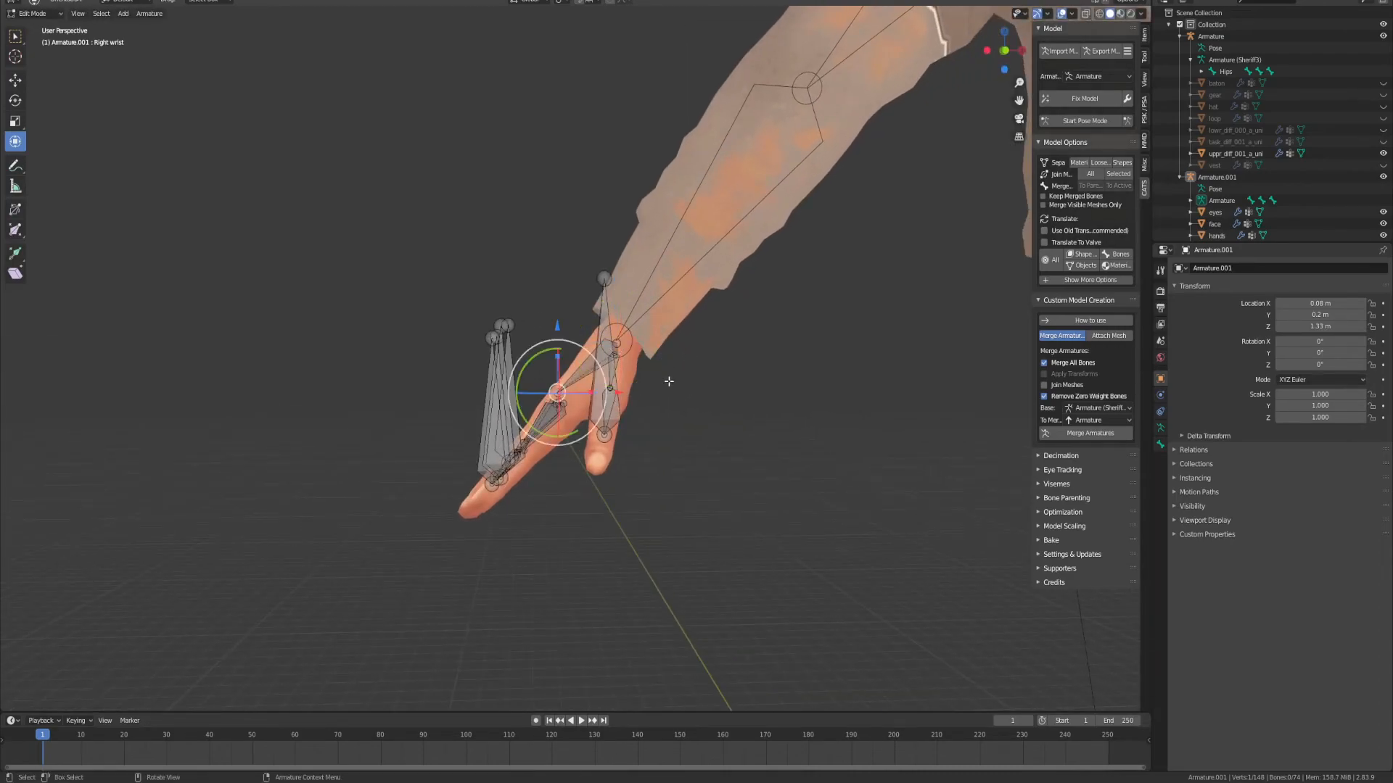
{"action": "left_click_drag", "start_coordinate": [618, 394], "coordinate": [631, 392]}
Step: Nudge the far end of the Left wrist bone along X and Z, and return Armature.001 to Object Mode
{"action": "middle_click_drag", "start_coordinate": [631, 392], "coordinate": [760, 401]}
{"action": "left_click", "coordinate": [758, 403]}
{"action": "left_click_drag", "start_coordinate": [813, 411], "coordinate": [805, 403]}
{"action": "left_click", "coordinate": [754, 405]}
{"action": "left_click", "coordinate": [754, 404]}
{"action": "left_click_drag", "start_coordinate": [744, 338], "coordinate": [744, 334]}
{"action": "scroll", "coordinate": [561, 337], "scroll_direction": "down", "scroll_amount": 3}
{"action": "middle_click_drag", "start_coordinate": [561, 337], "coordinate": [684, 398], "text": "shift"}
{"action": "middle_click_drag", "start_coordinate": [528, 234], "coordinate": [679, 361], "text": "shift"}
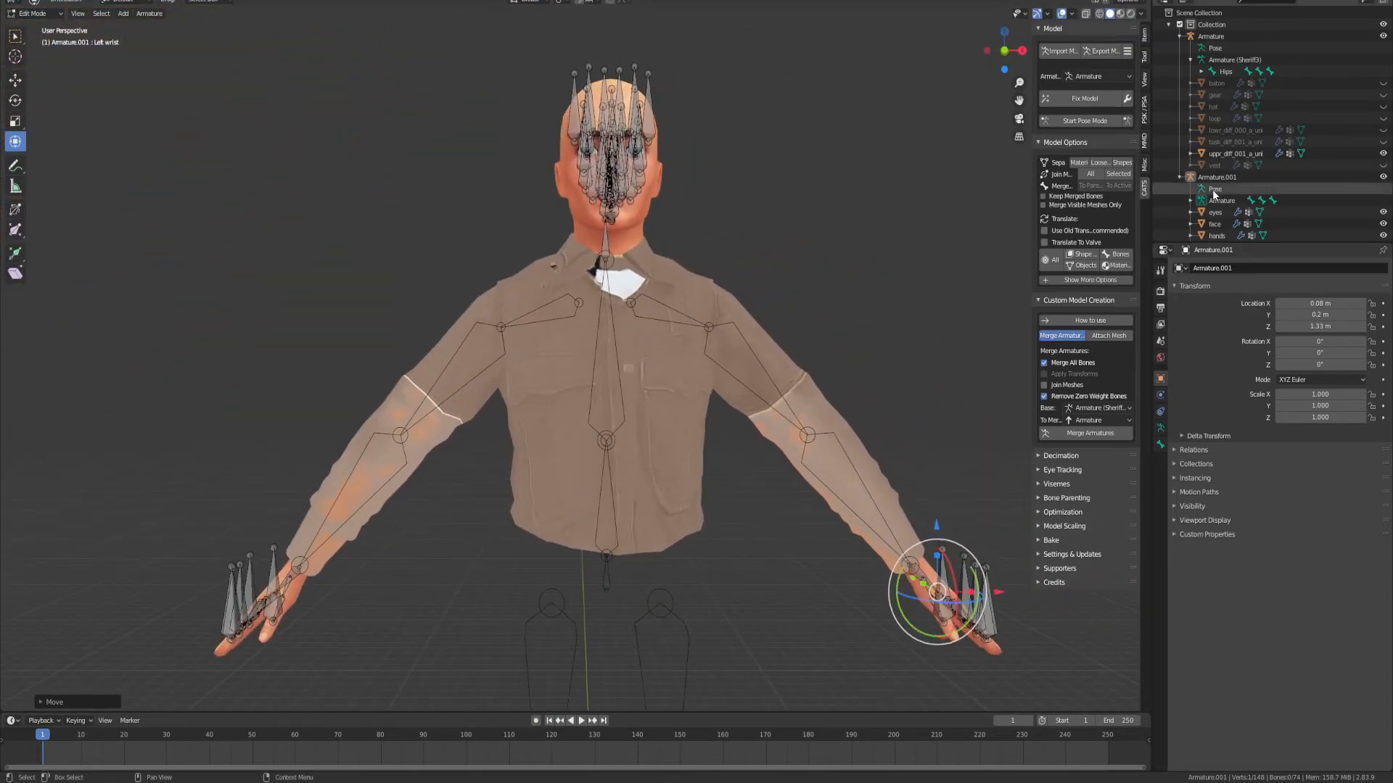
{"action": "left_click", "coordinate": [1222, 200]}
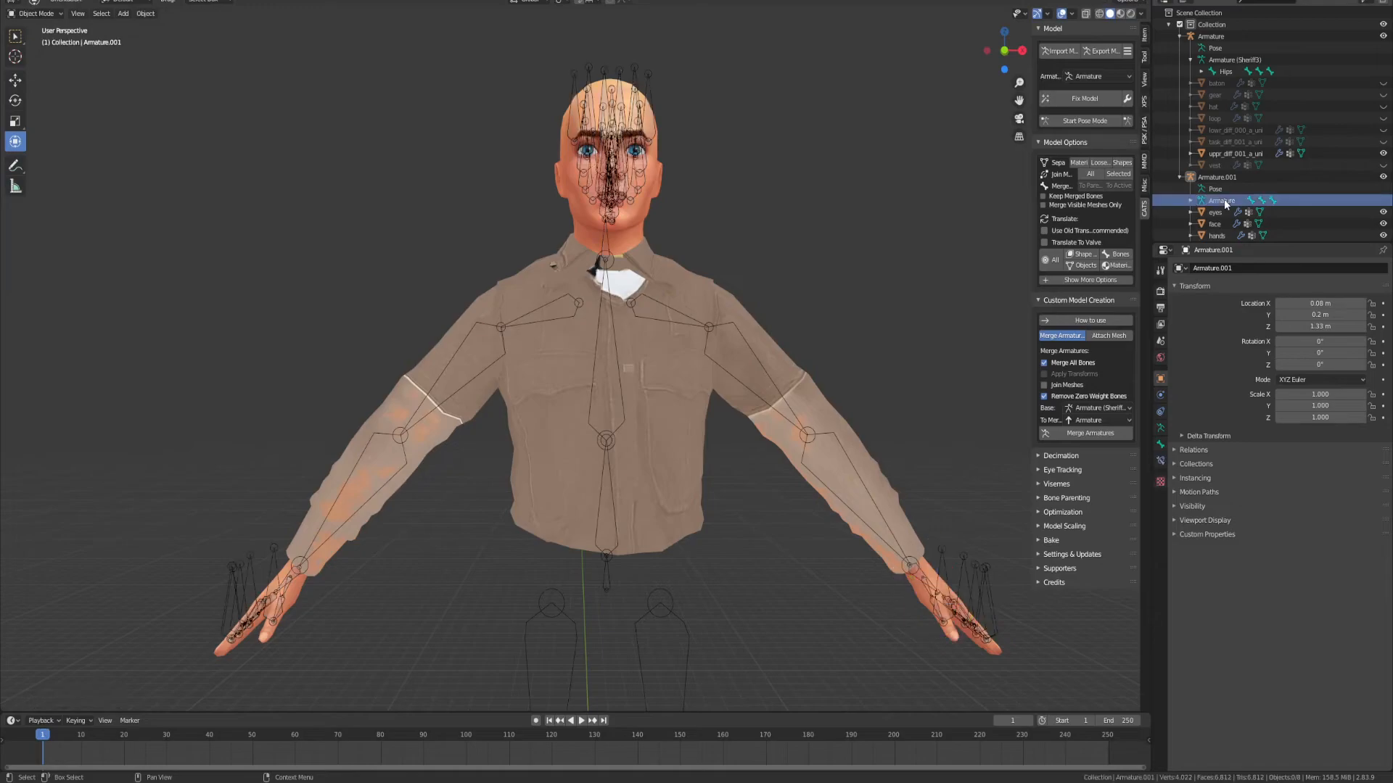
Step: Merge the armatures, fix the model with its meshes joined, and rotate the Left elbow bone in Pose Mode to test the arm
{"action": "left_click", "coordinate": [1091, 434]}
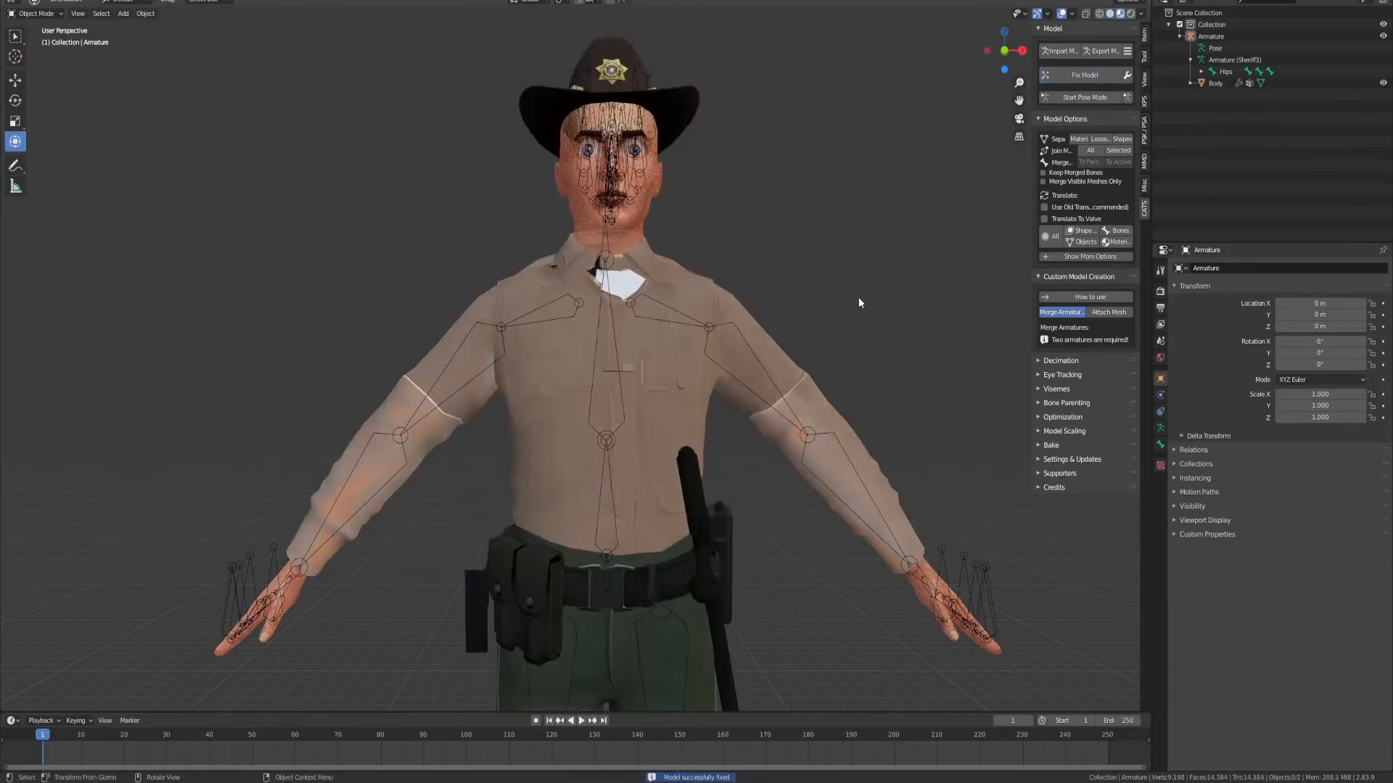
{"action": "left_click", "coordinate": [1059, 97]}
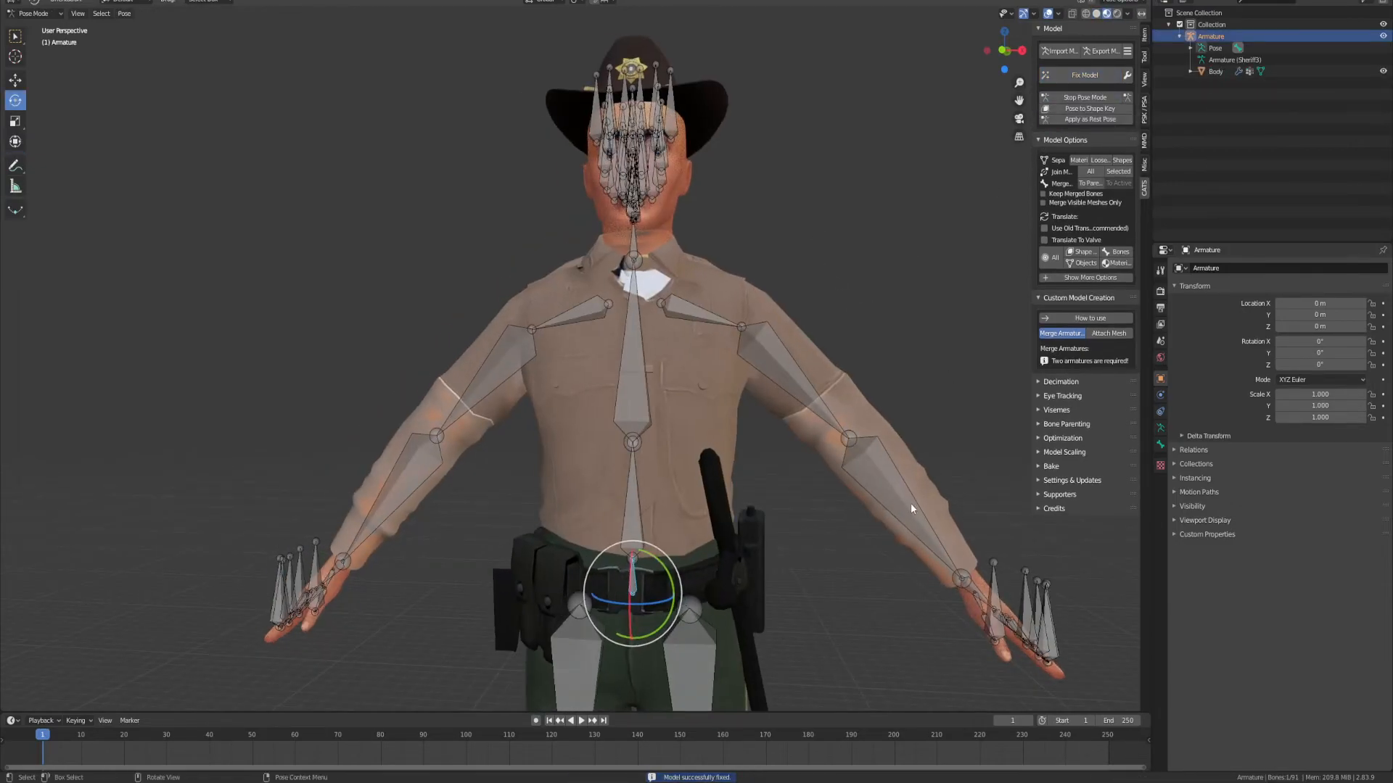
{"action": "left_click", "coordinate": [911, 504]}
{"action": "left_click_drag", "start_coordinate": [884, 464], "coordinate": [950, 463]}
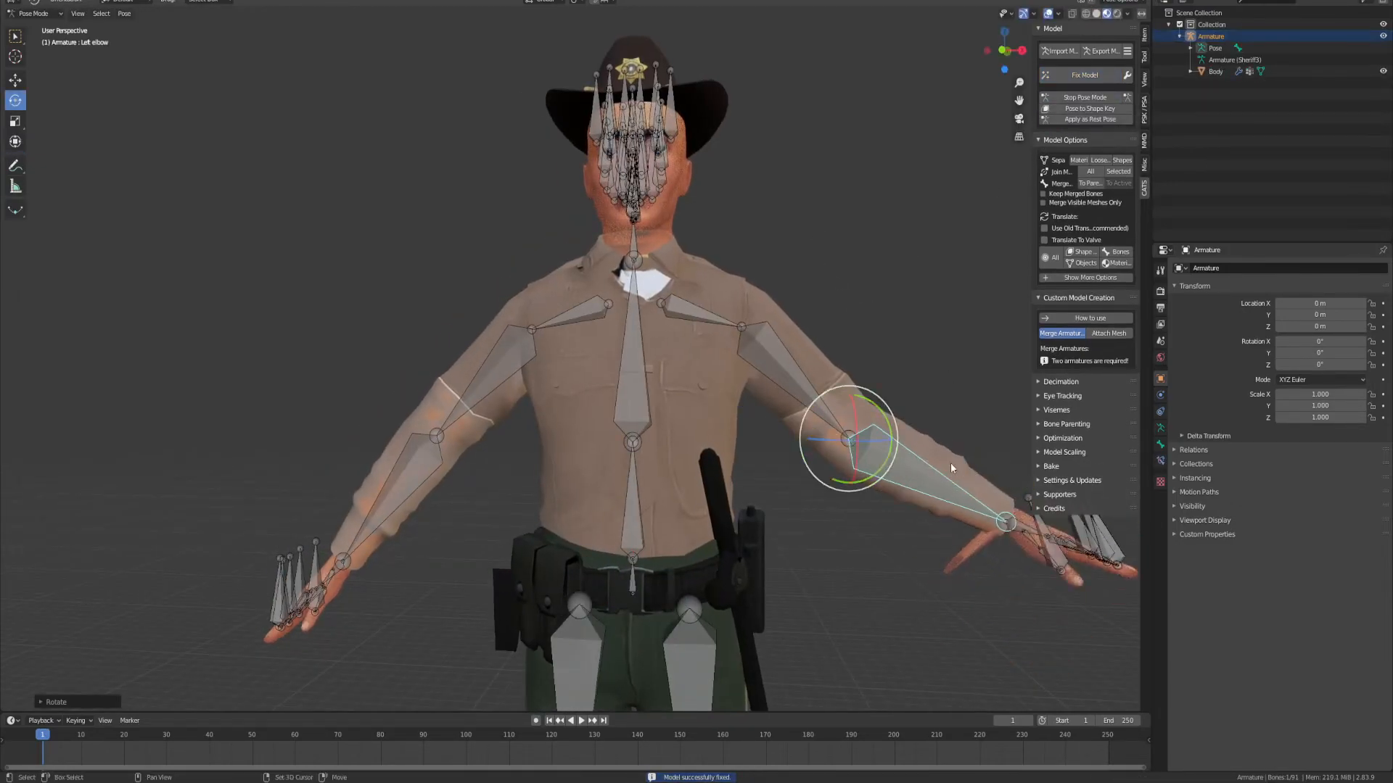
{"action": "middle_click_drag", "start_coordinate": [951, 468], "coordinate": [746, 407], "text": "shift"}
{"action": "scroll", "coordinate": [830, 435], "scroll_direction": "up", "scroll_amount": 3}
{"action": "middle_click_drag", "start_coordinate": [830, 436], "coordinate": [689, 370], "text": "shift"}
{"action": "scroll", "coordinate": [756, 408], "scroll_direction": "up", "scroll_amount": 1}
{"action": "middle_click_drag", "start_coordinate": [756, 408], "coordinate": [730, 388]}
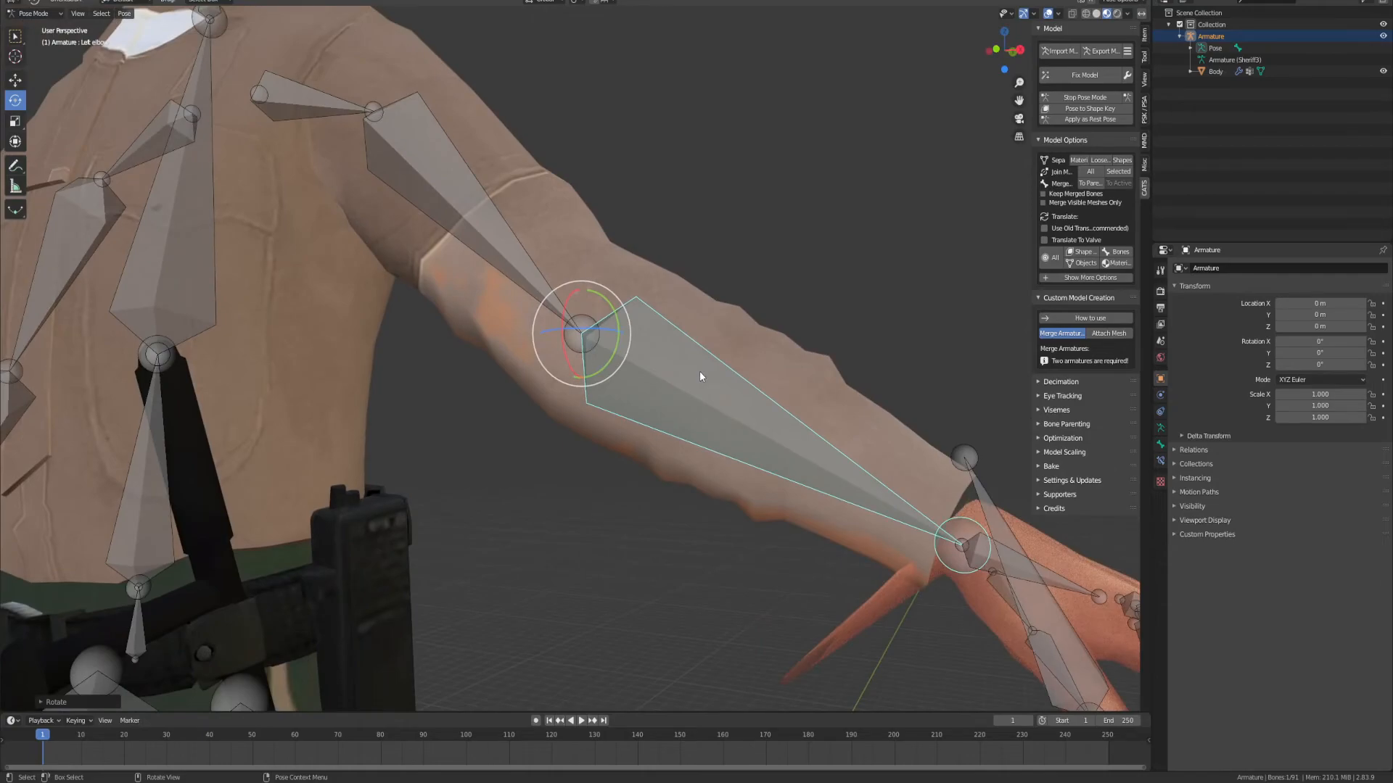
Step: Undo the elbow test pose, the mesh-joining model fix and the armature merge
{"action": "key", "text": "ctrl+z"}
{"action": "key", "text": "ctrl+z"}
{"action": "key", "text": "ctrl+z"}
{"action": "key", "text": "ctrl+z"}
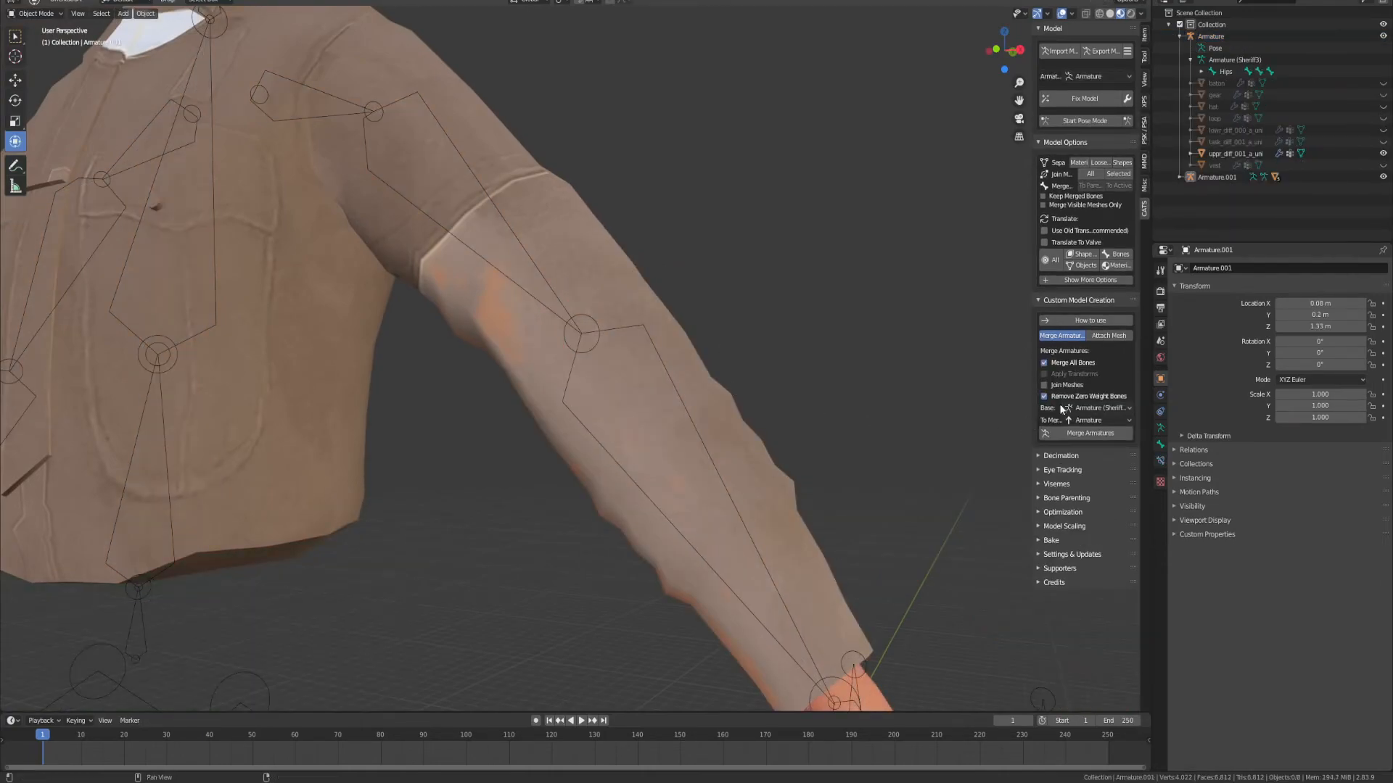
Step: Try the merge in reverse, with the body's Armature as base and the sheriff armature merged into it, and fix the model
{"action": "left_click", "coordinate": [1097, 407]}
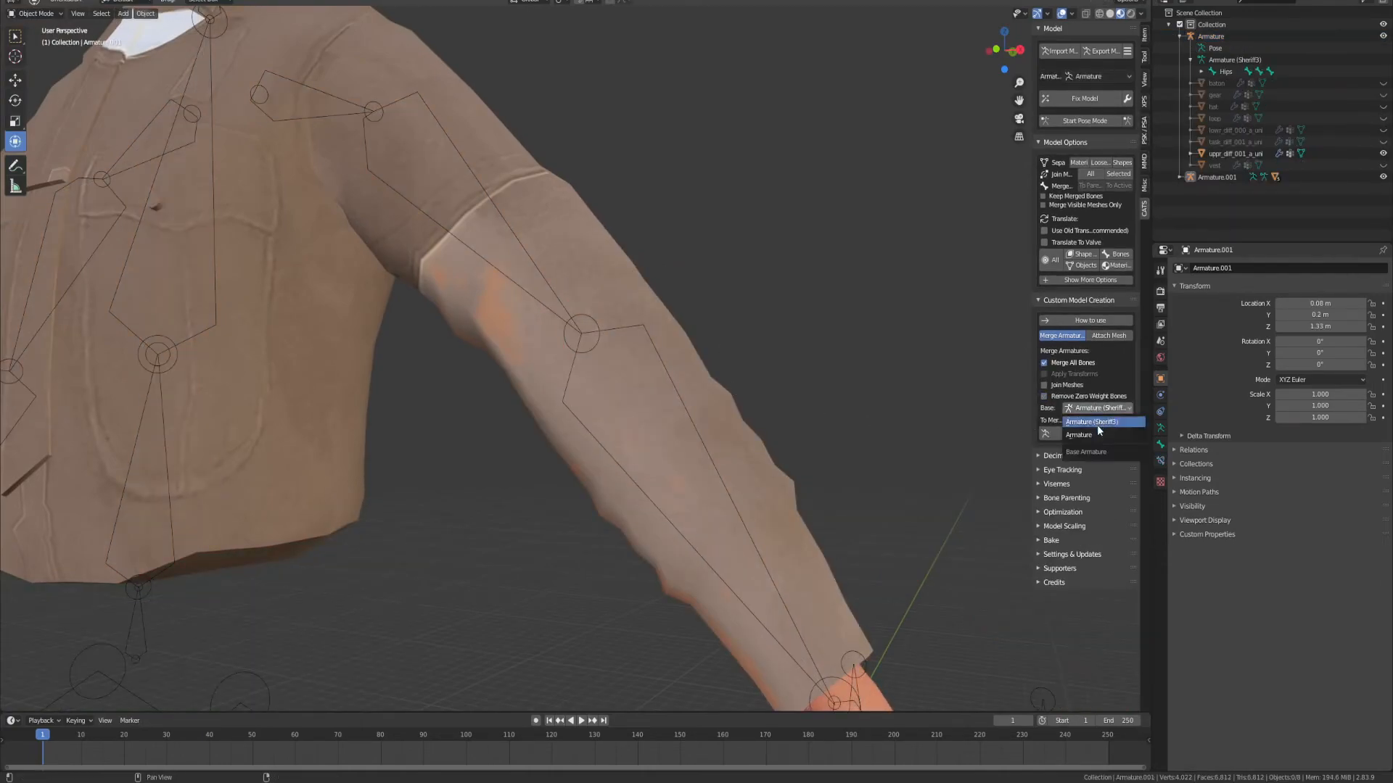
{"action": "left_click", "coordinate": [1099, 427]}
{"action": "left_click", "coordinate": [1090, 435]}
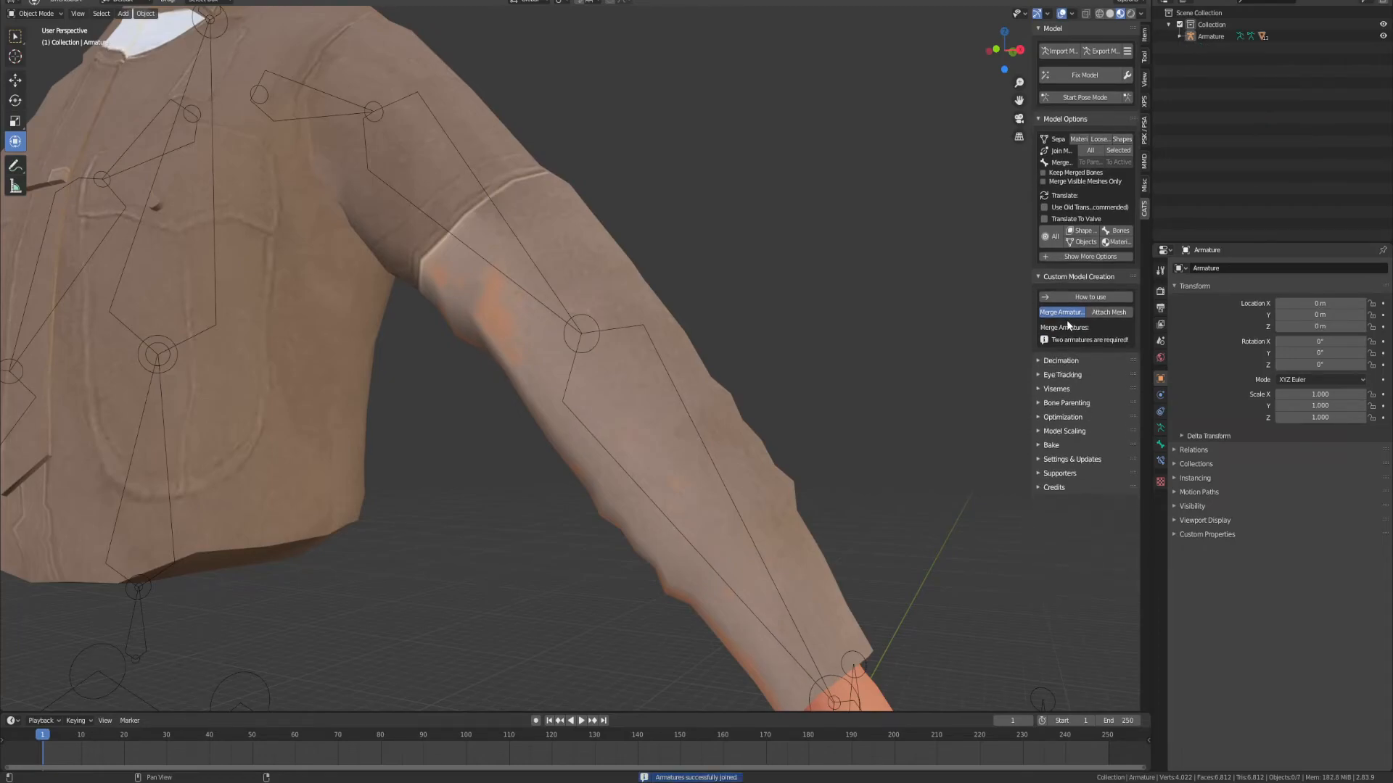
{"action": "key", "text": "ctrl+z"}
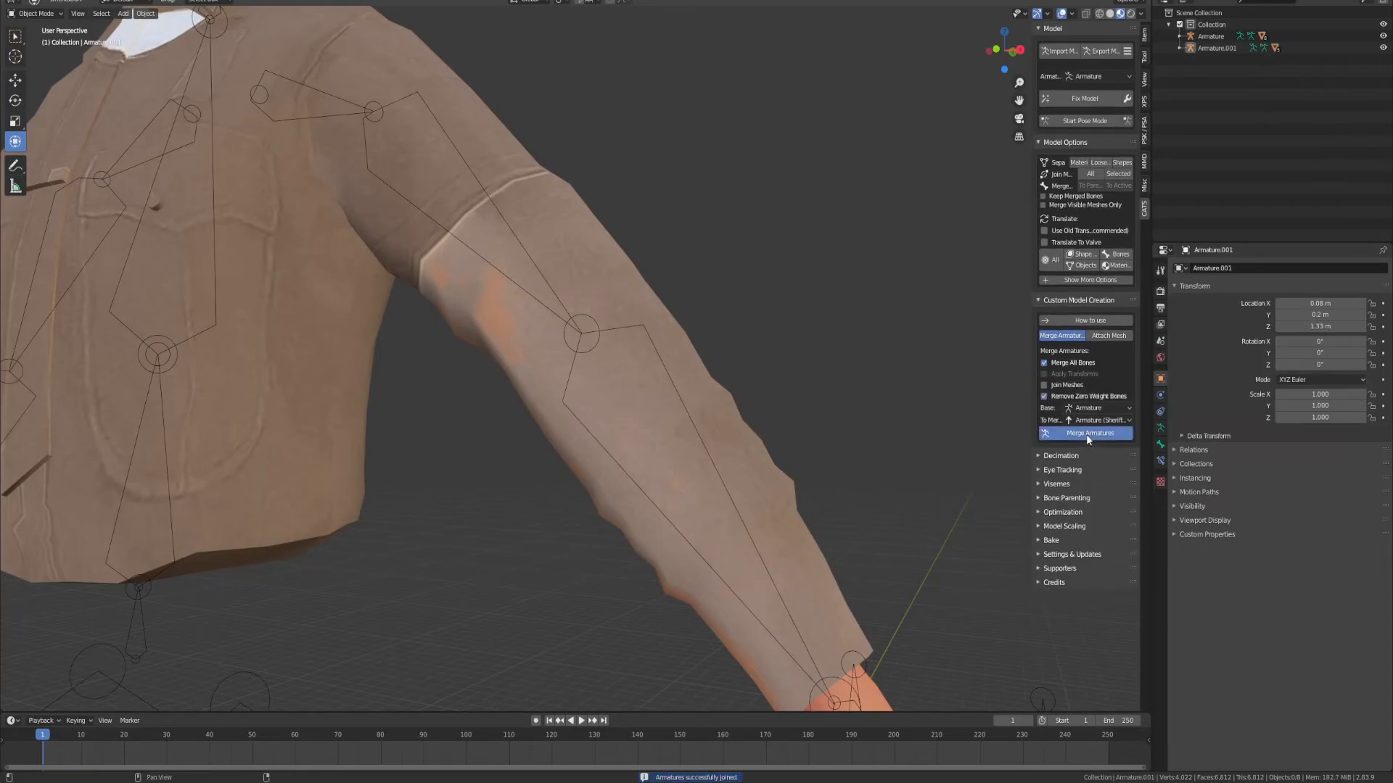
{"action": "left_click", "coordinate": [1088, 433]}
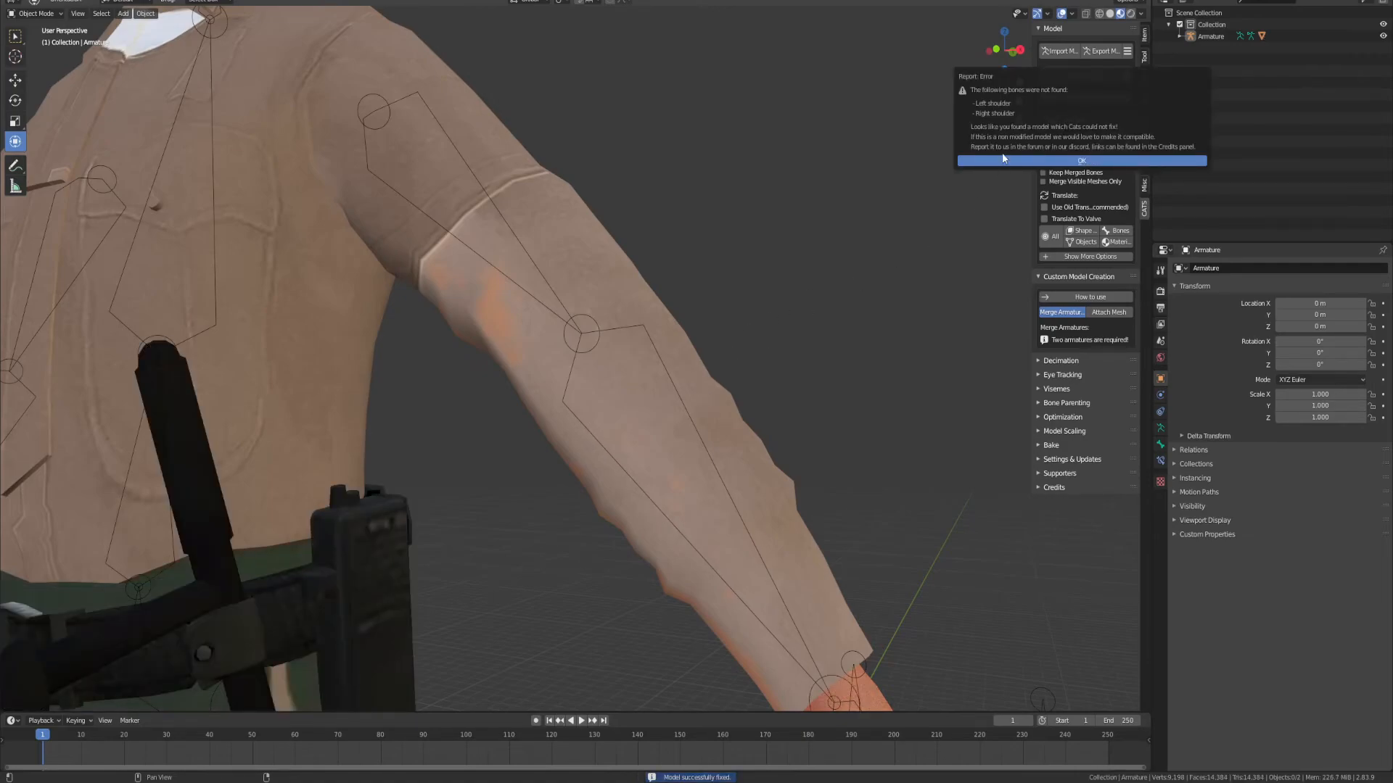
{"action": "left_click", "coordinate": [1002, 158]}
Step: Test-rotate the Left elbow bone of the reverse-merged model in Pose Mode, and undo back to the two separate armatures
{"action": "scroll", "coordinate": [733, 370], "scroll_direction": "down", "scroll_amount": 5}
{"action": "middle_click_drag", "start_coordinate": [651, 402], "coordinate": [694, 402]}
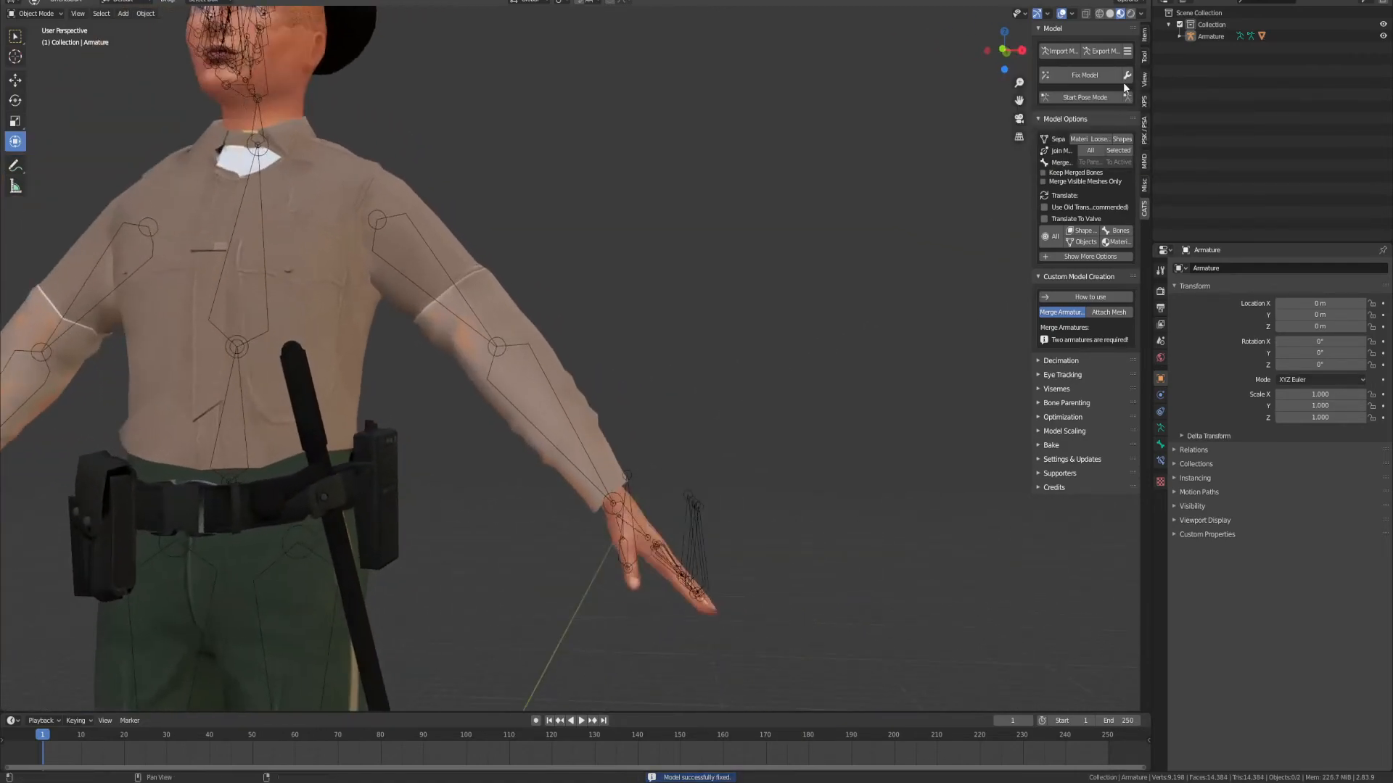
{"action": "left_click", "coordinate": [1094, 97]}
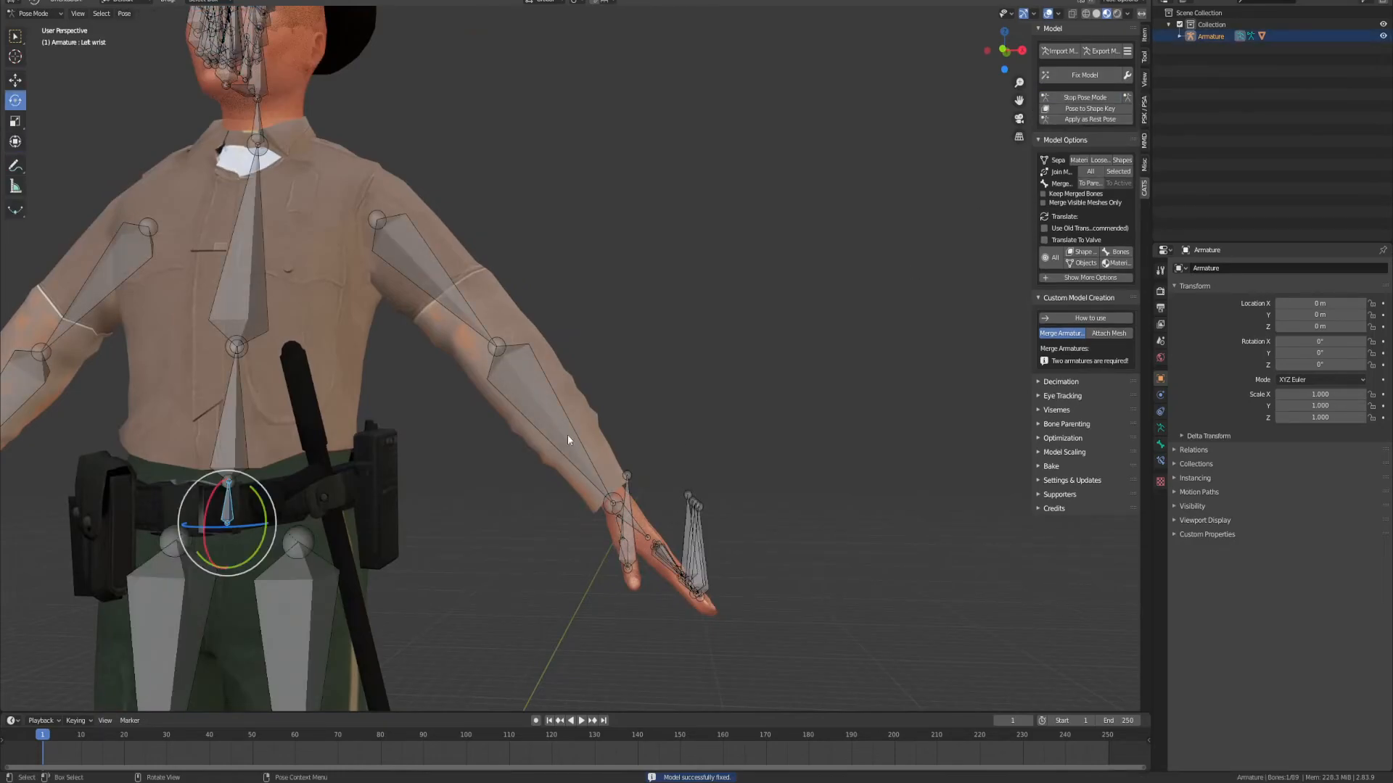
{"action": "left_click", "coordinate": [567, 434]}
{"action": "mouse_move", "coordinate": [523, 389]}
{"action": "left_mouse_down"}
{"action": "mouse_move", "coordinate": [538, 348]}
{"action": "mouse_move", "coordinate": [535, 369]}
{"action": "left_mouse_up"}
{"action": "key", "text": "ctrl+z"}
{"action": "key", "text": "ctrl+z"}
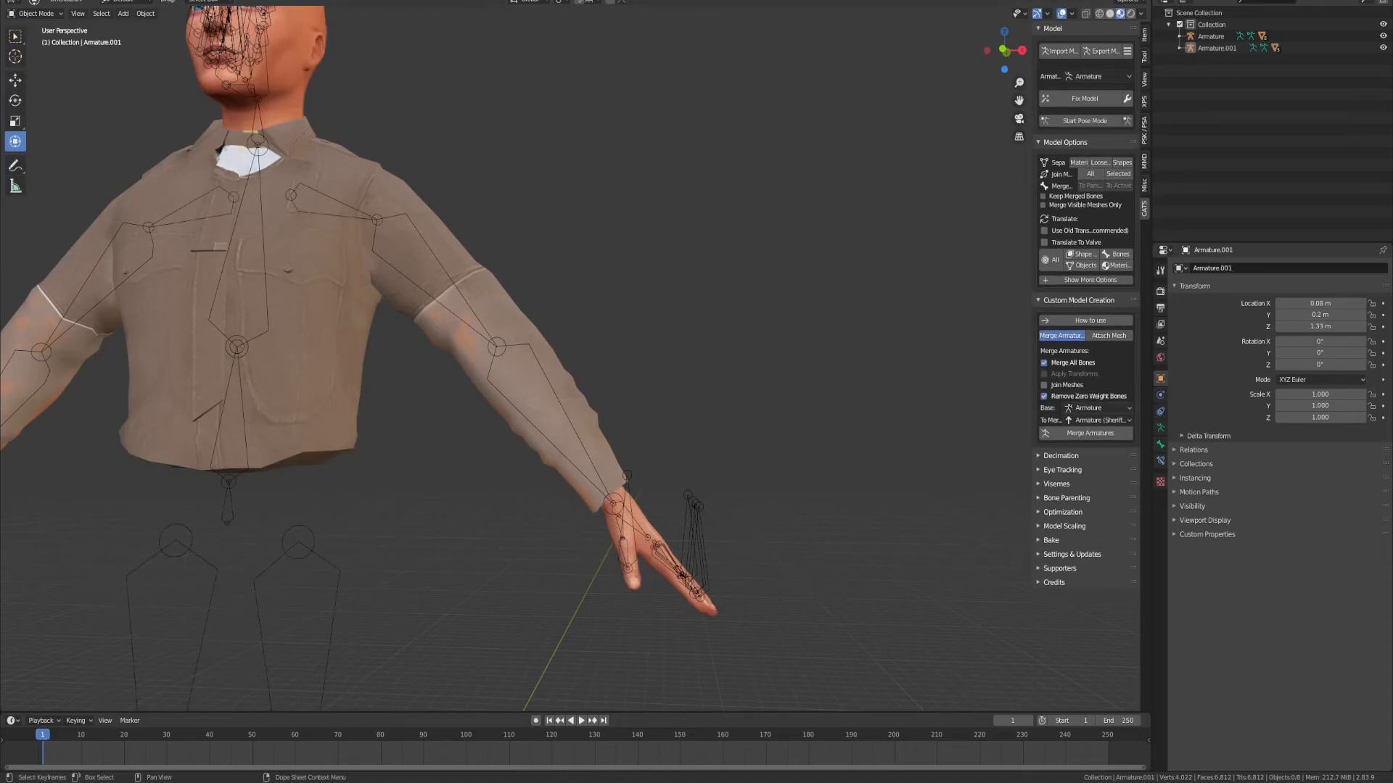
Step: Unhide the trousers mesh lowr_diff_000_a_uni beneath the shirt, select it, and save the file
{"action": "middle_click_drag", "start_coordinate": [253, 475], "coordinate": [582, 638], "text": "shift"}
{"action": "middle_click_drag", "start_coordinate": [609, 508], "coordinate": [503, 499]}
{"action": "left_click", "coordinate": [657, 450]}
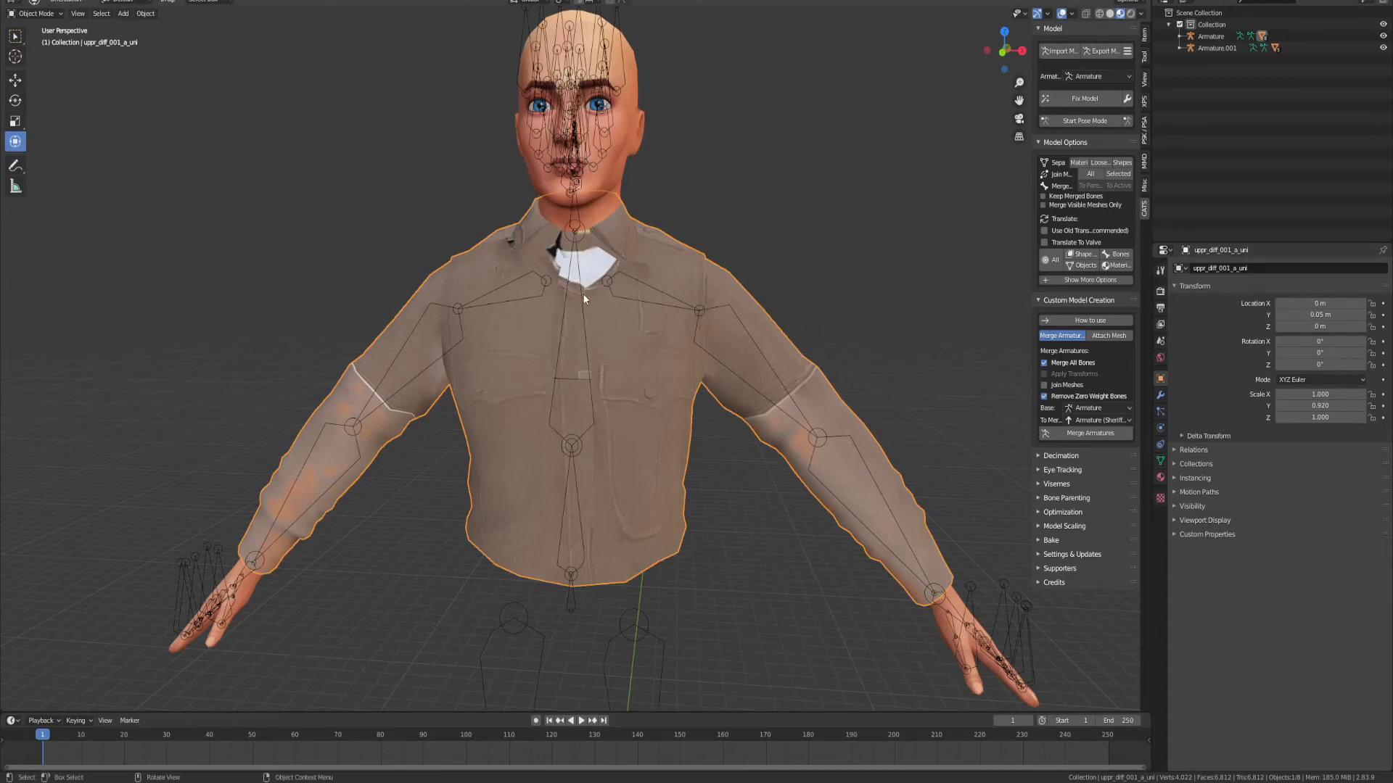
{"action": "left_click", "coordinate": [1181, 36]}
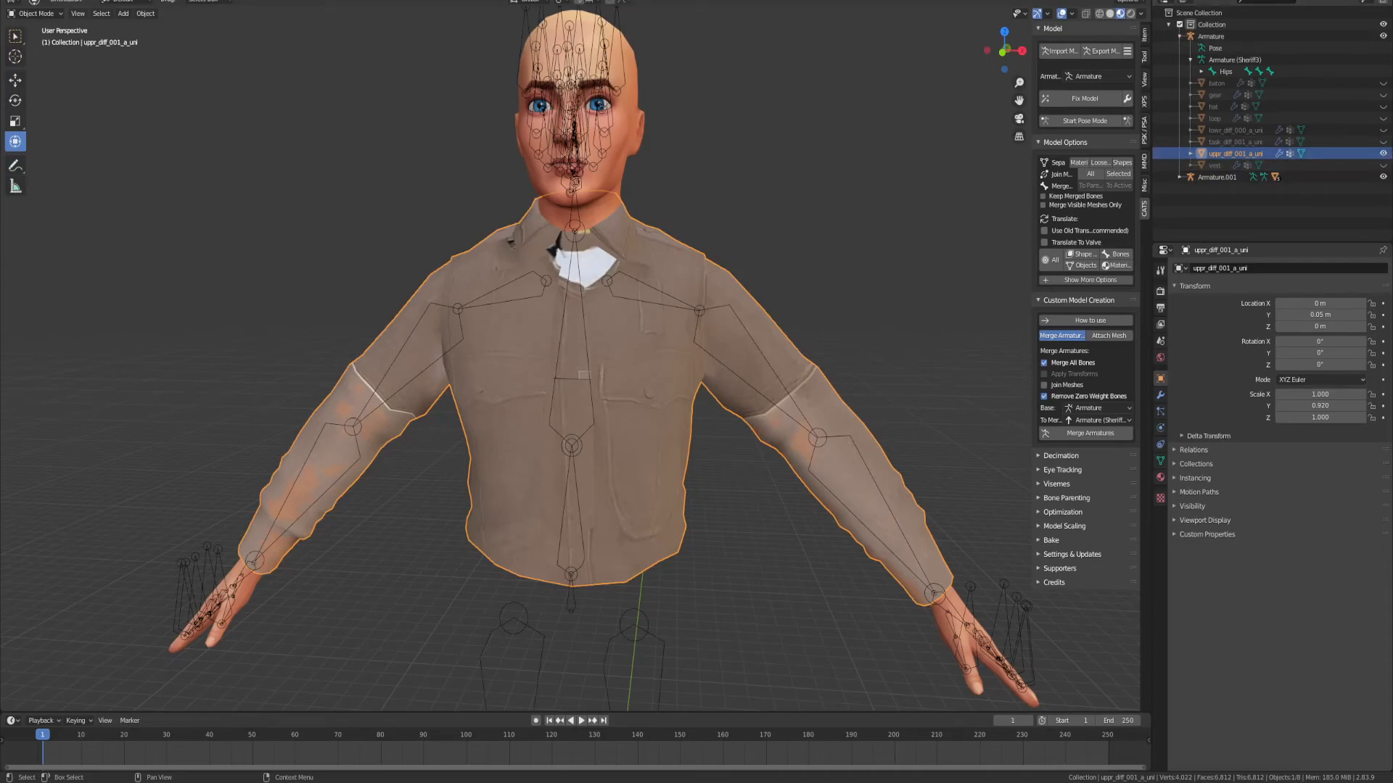
{"action": "left_click", "coordinate": [1383, 130]}
{"action": "left_click", "coordinate": [663, 637]}
{"action": "middle_click_drag", "start_coordinate": [663, 637], "coordinate": [638, 319]}
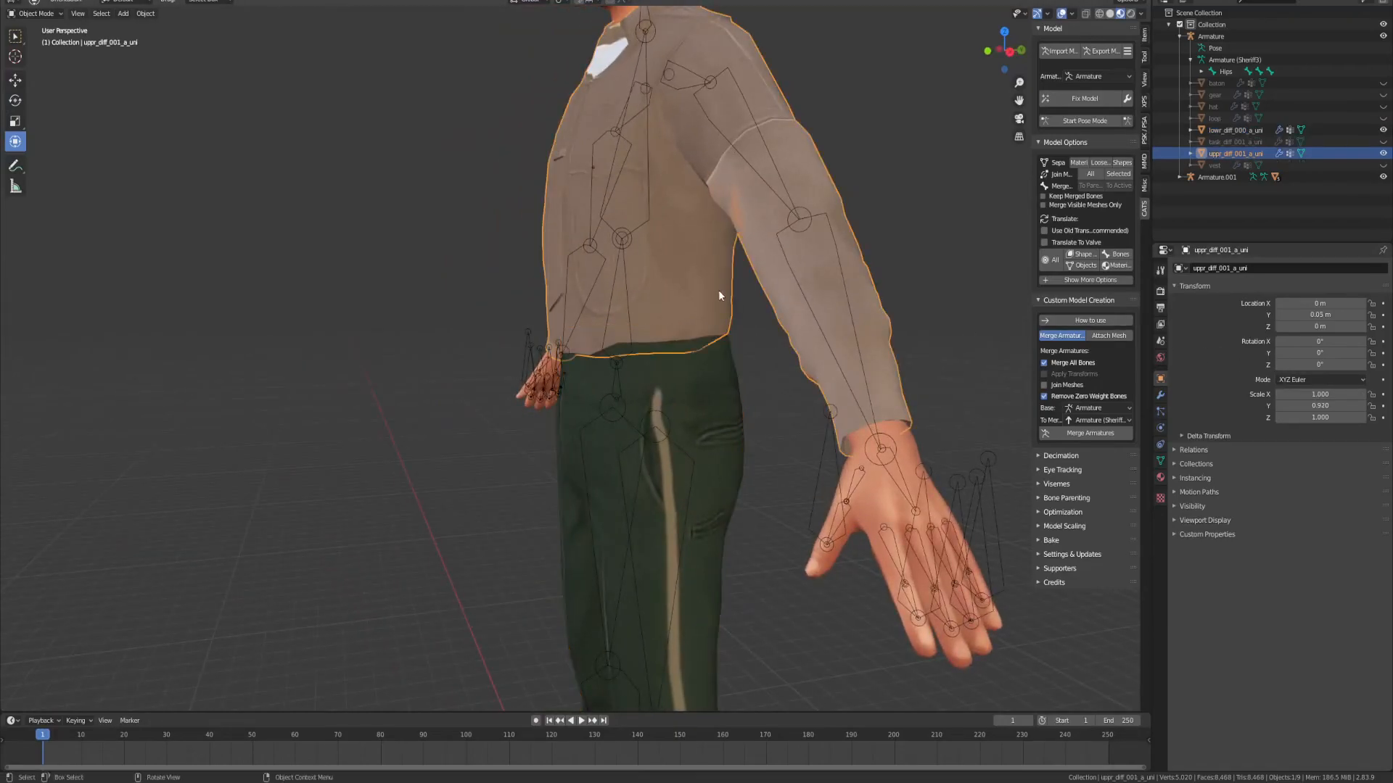
{"action": "middle_click_drag", "start_coordinate": [706, 396], "coordinate": [726, 535]}
{"action": "scroll", "coordinate": [760, 464], "scroll_direction": "down", "scroll_amount": 1}
{"action": "scroll", "coordinate": [707, 570], "scroll_direction": "up", "scroll_amount": 1}
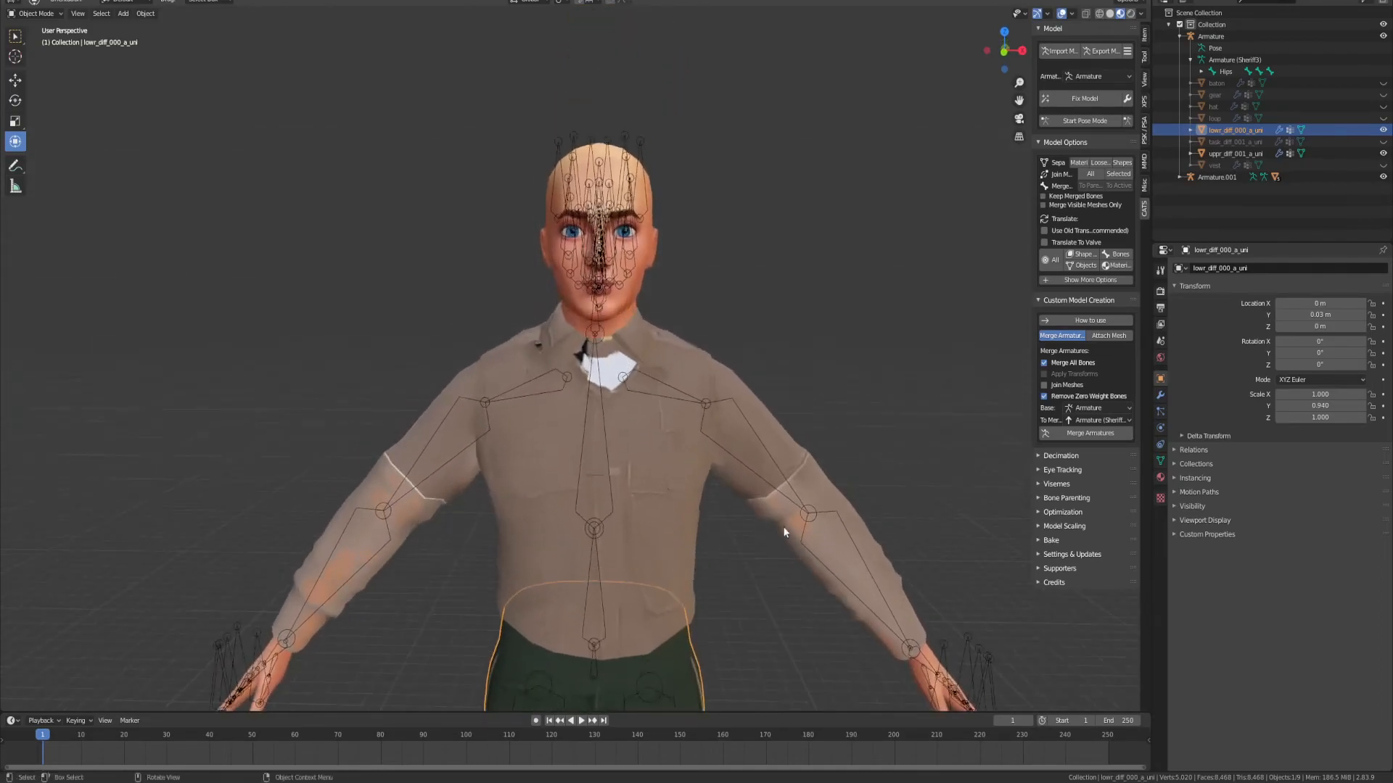
{"action": "key", "text": "ctrl+s"}
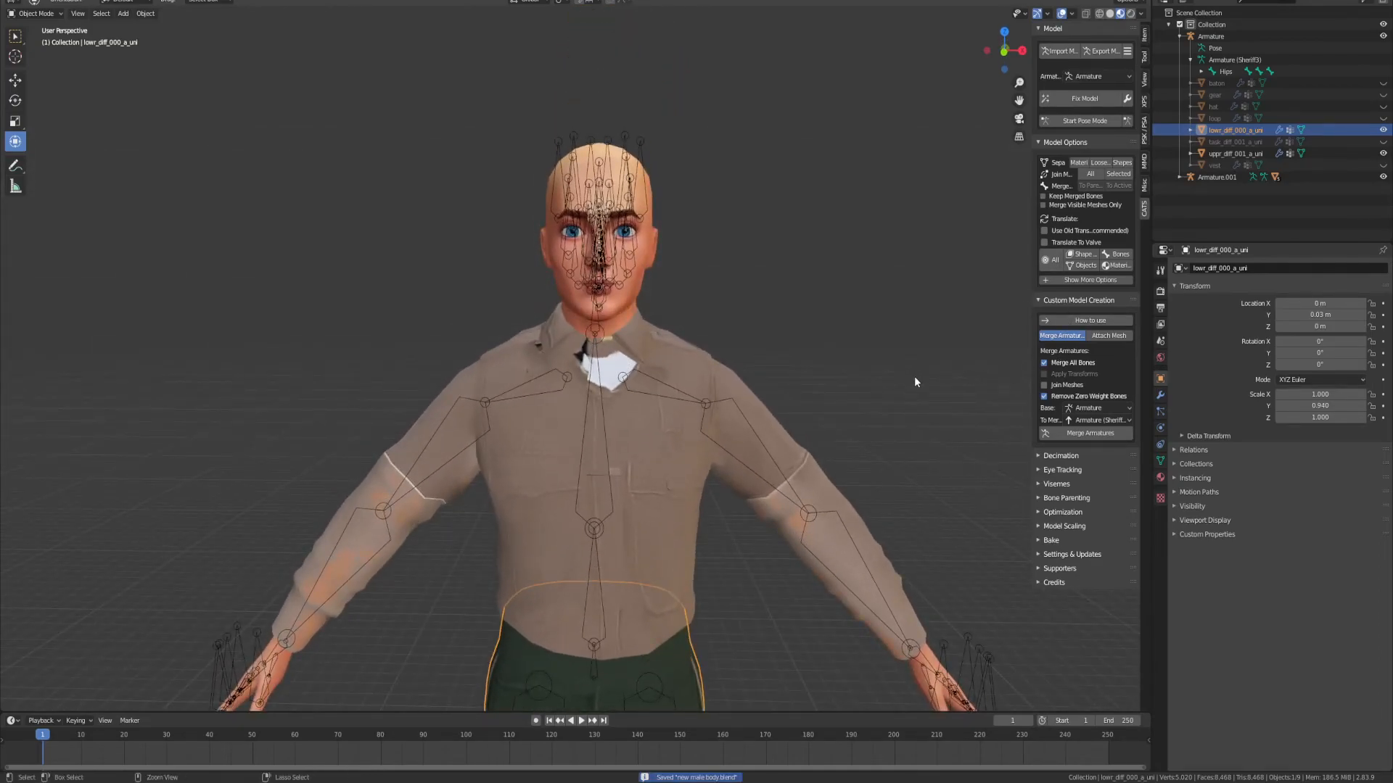
Step: Try merging the body's Armature into the sheriff armature as base, fix the model, and inspect the joined mesh with the armature hidden
{"action": "left_click", "coordinate": [1087, 420]}
{"action": "left_click", "coordinate": [1088, 422]}
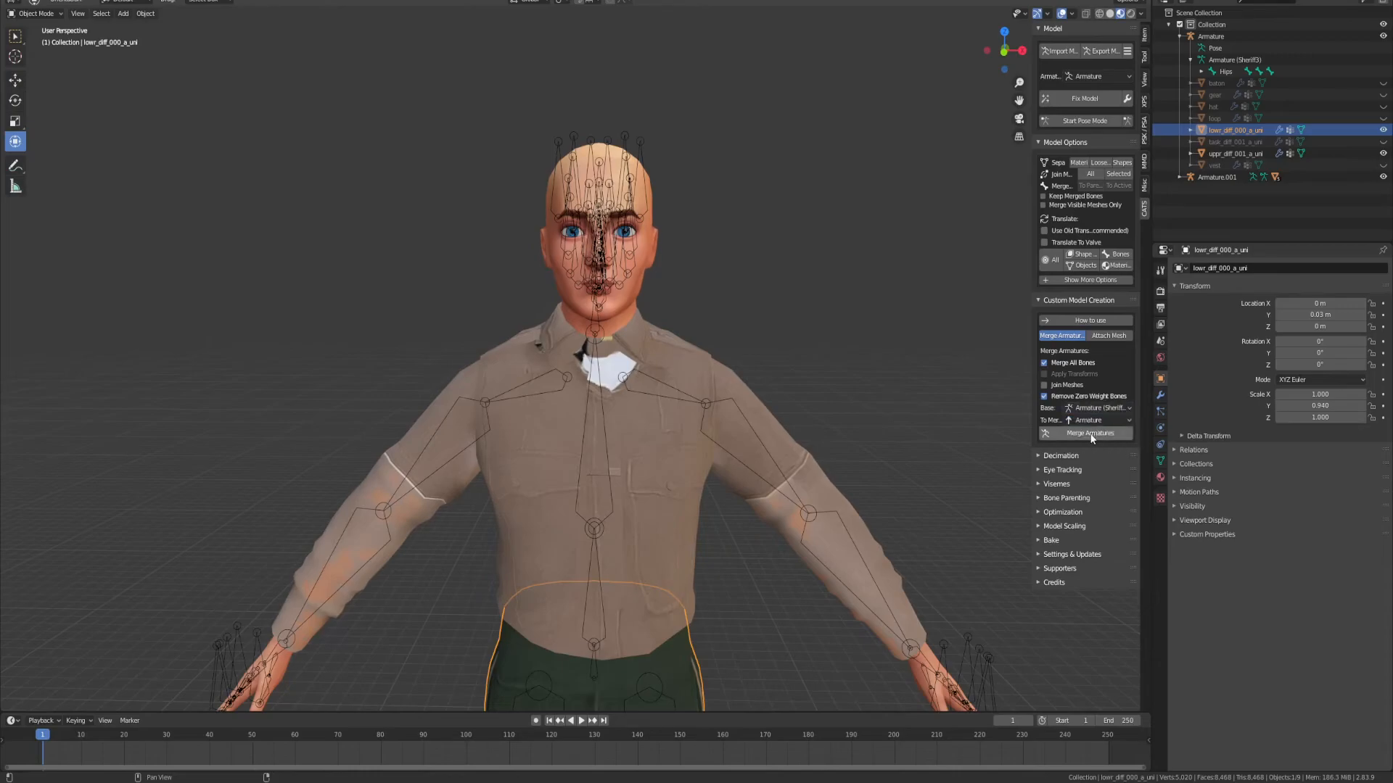
{"action": "left_click", "coordinate": [1090, 434]}
{"action": "left_click", "coordinate": [1092, 77]}
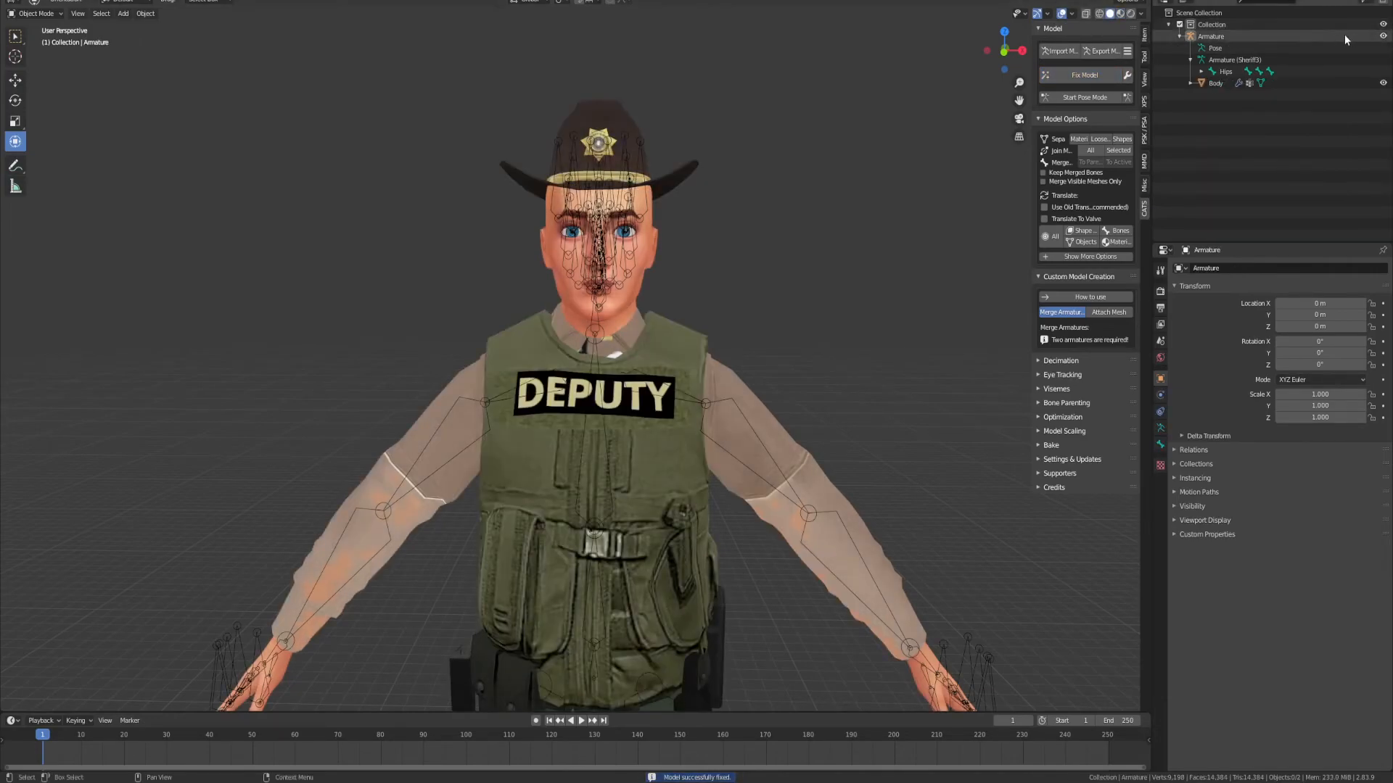
{"action": "left_click", "coordinate": [1383, 36]}
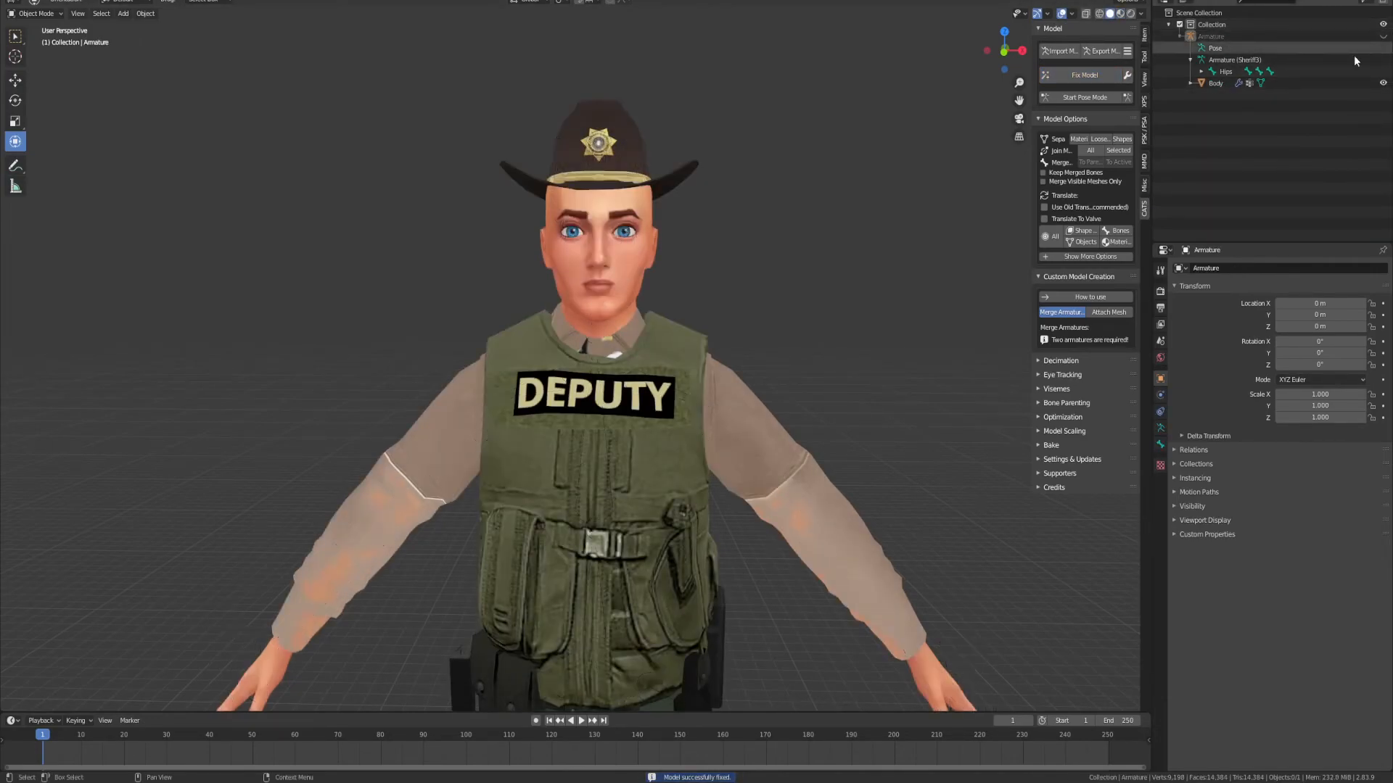
{"action": "middle_click_drag", "start_coordinate": [674, 498], "coordinate": [616, 389], "text": "shift"}
{"action": "left_click", "coordinate": [617, 389]}
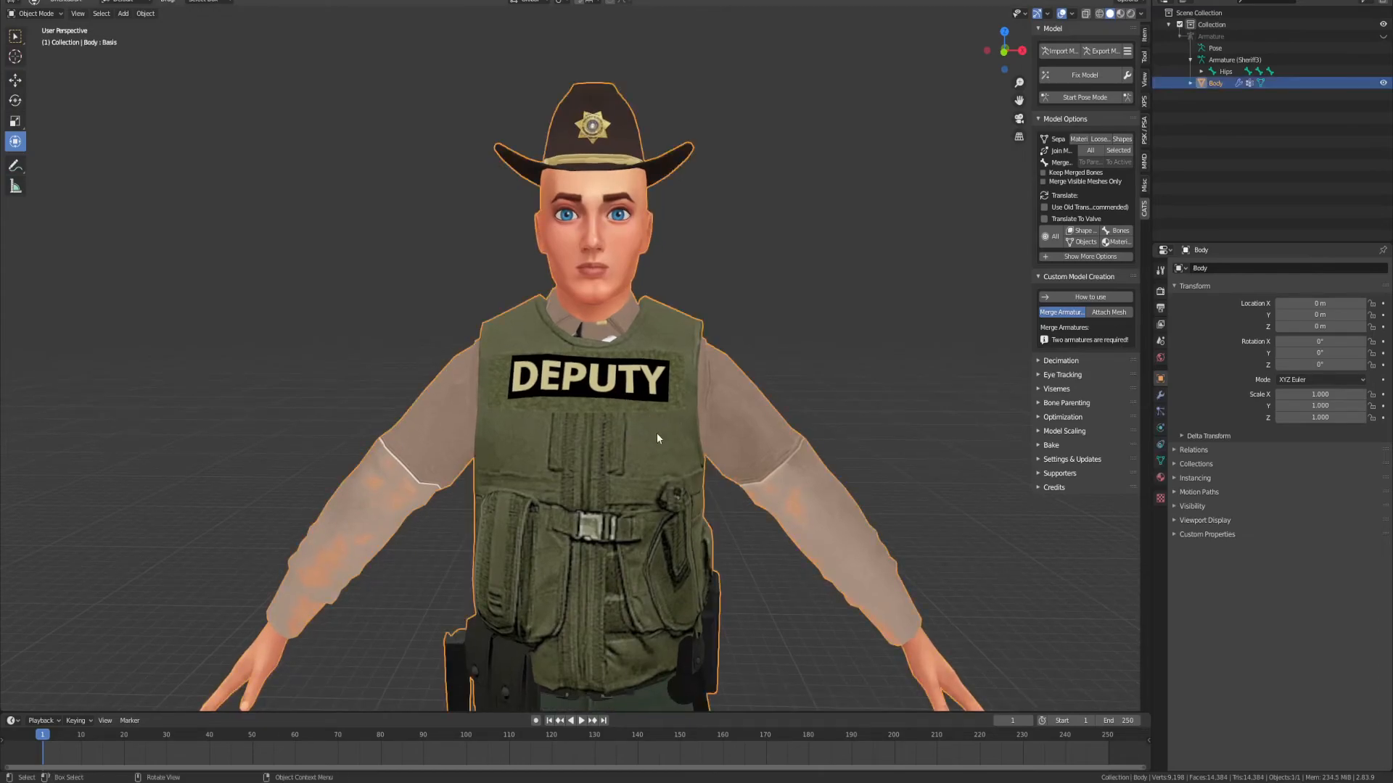
Step: Undo the mesh-joining model fix and try fixing the merged model with Join Meshes turned off
{"action": "left_click", "coordinate": [1127, 75]}
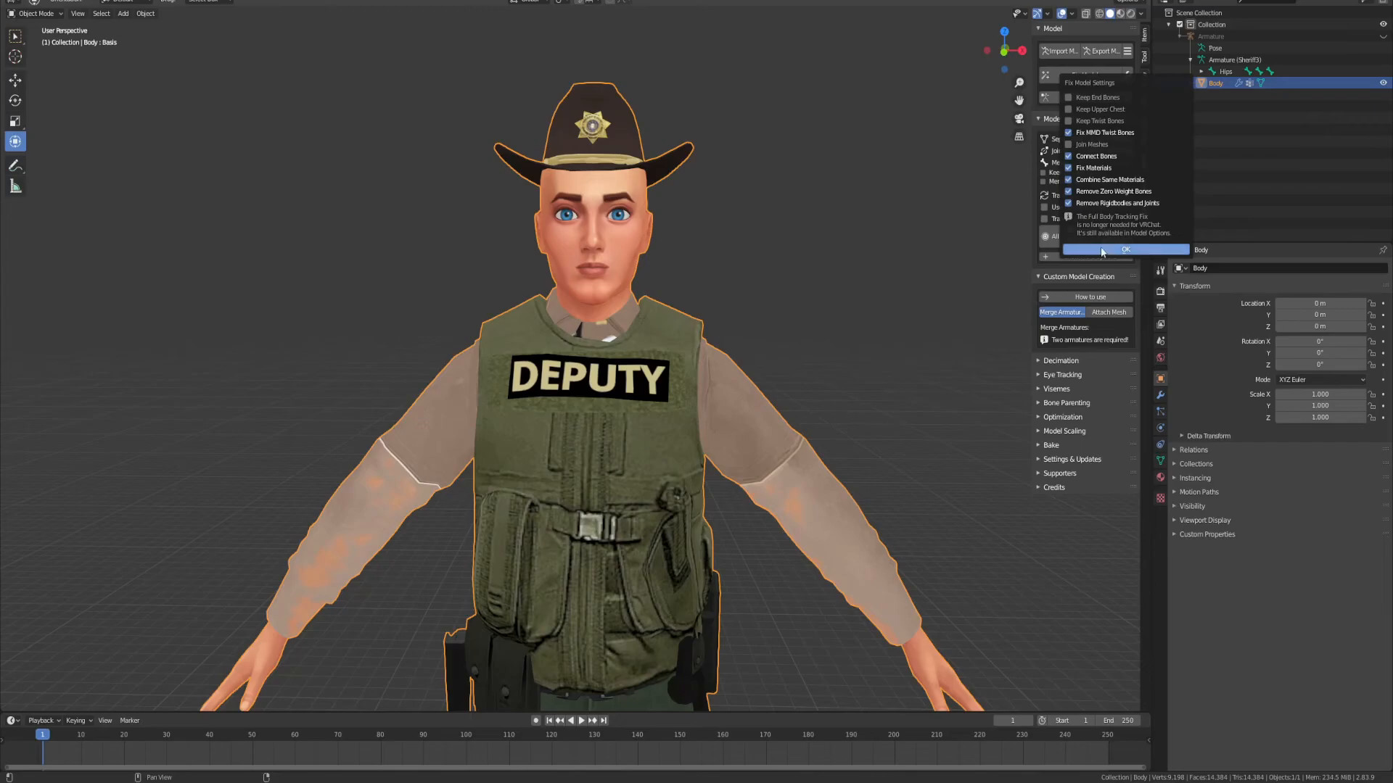
{"action": "left_click", "coordinate": [1125, 249]}
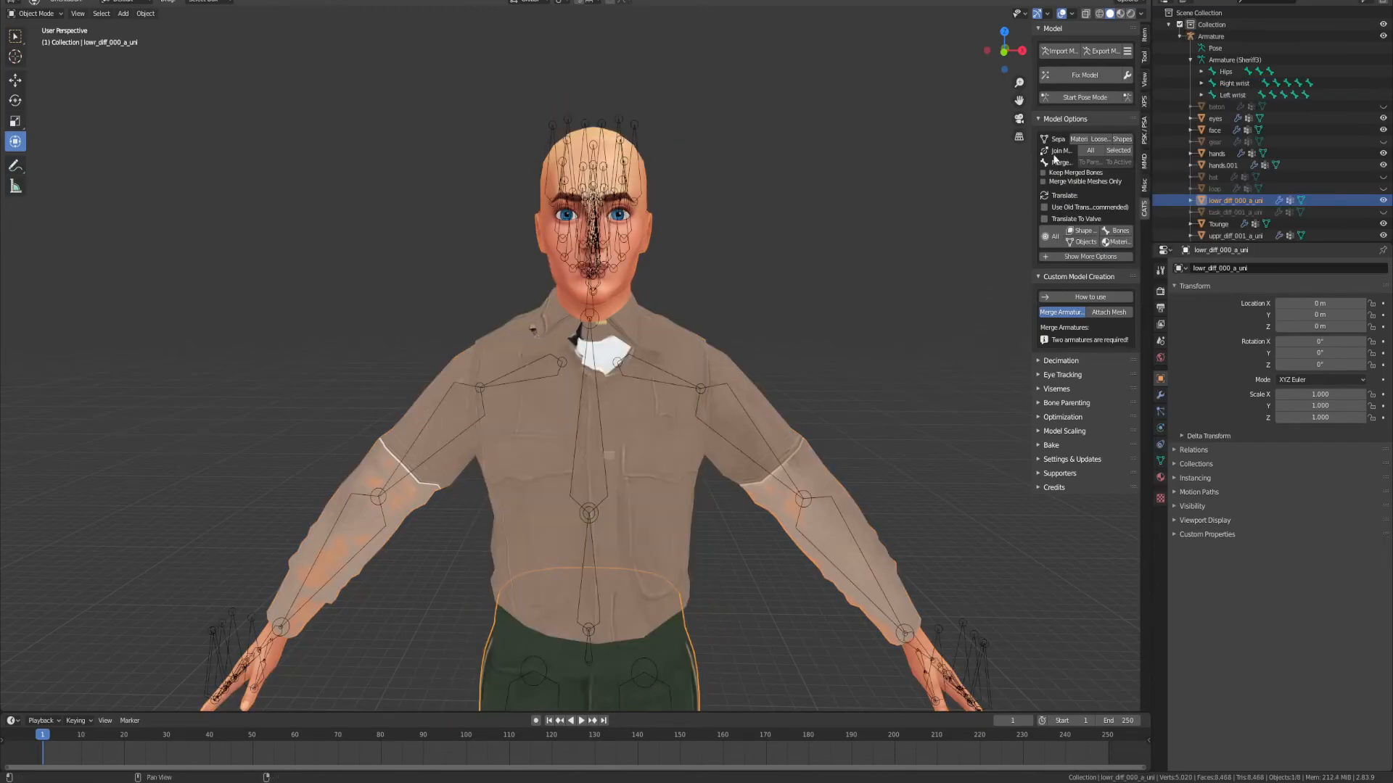
{"action": "left_click", "coordinate": [1127, 74]}
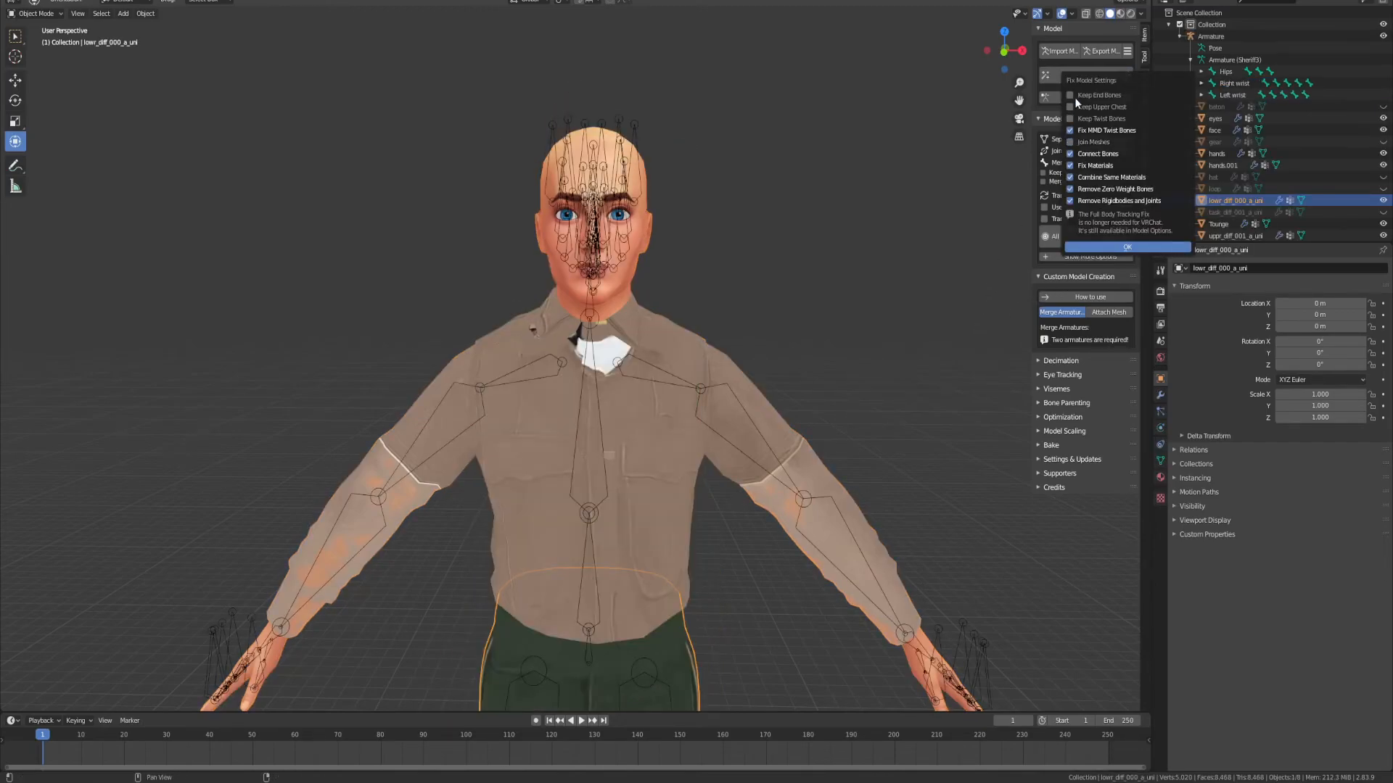
{"action": "left_click", "coordinate": [1115, 249]}
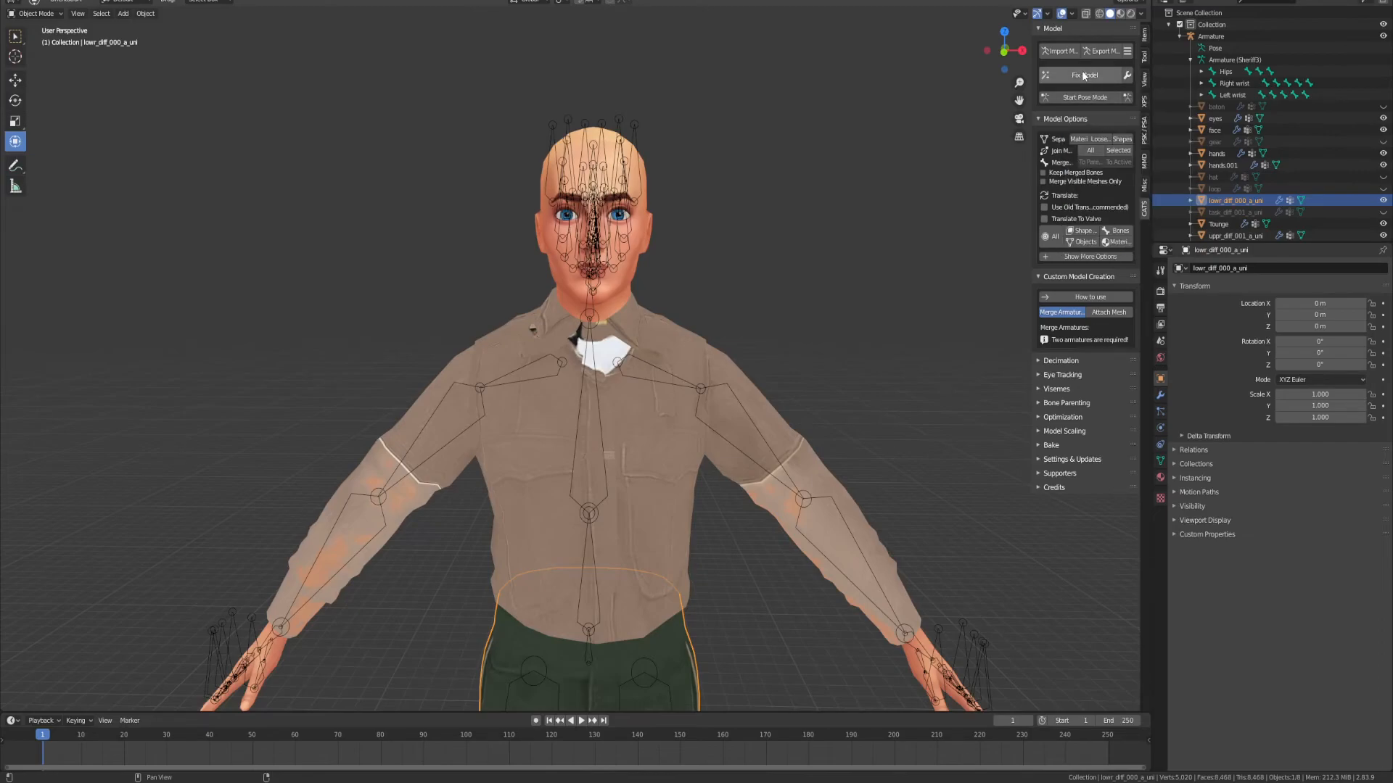
{"action": "key", "text": "ctrl+s"}
{"action": "left_click", "coordinate": [1087, 76]}
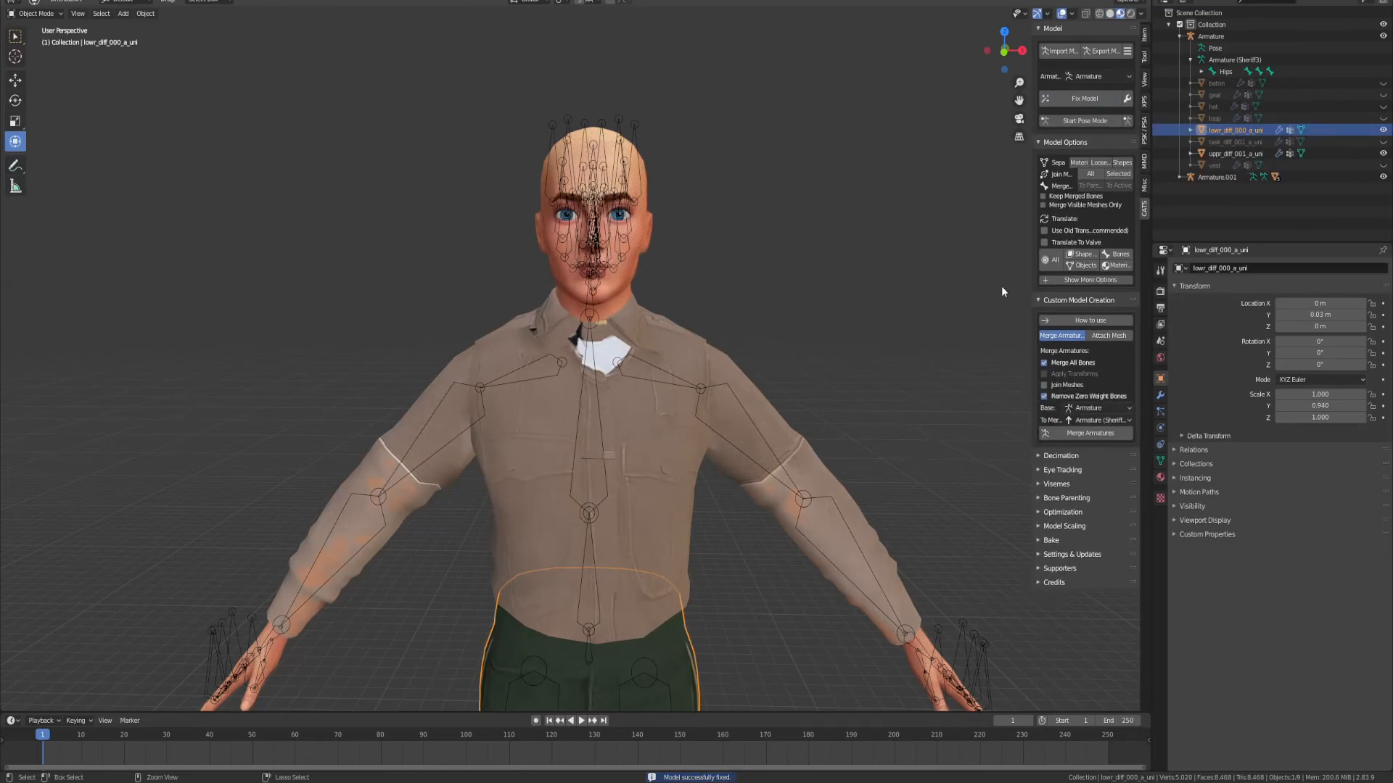
Step: Save the file, merge the body's Armature into the sheriff base armature, and fix the model with Join Meshes turned off
{"action": "key", "text": "ctrl+s"}
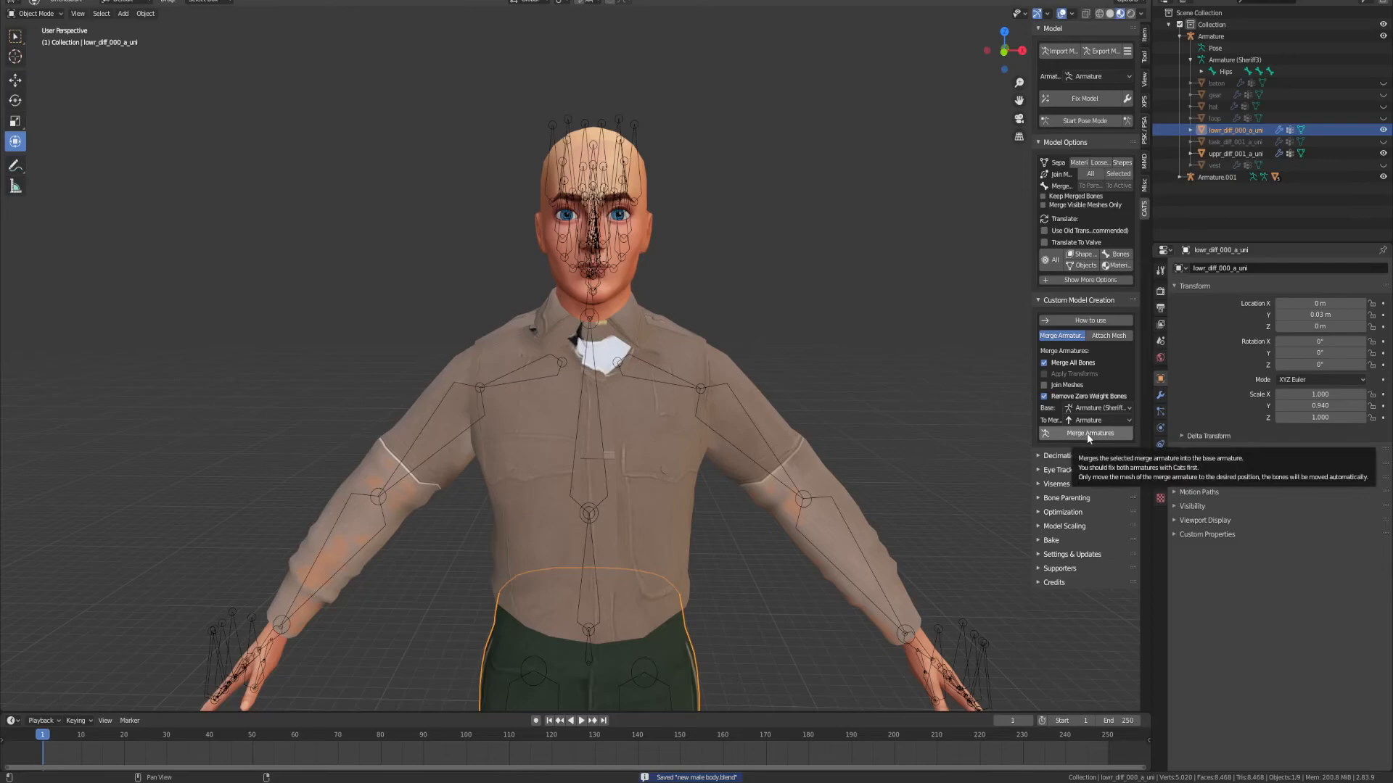
{"action": "left_click", "coordinate": [1127, 98]}
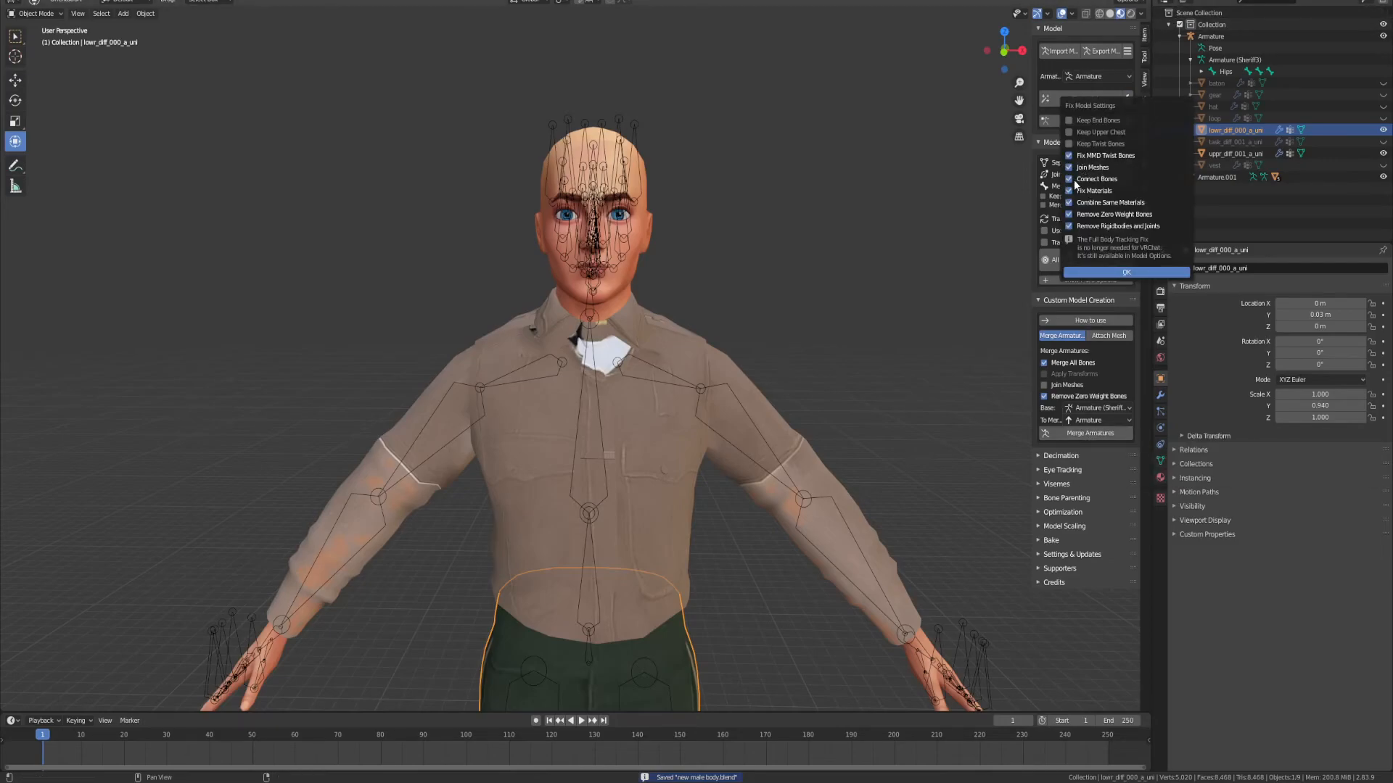
{"action": "left_click", "coordinate": [1104, 272]}
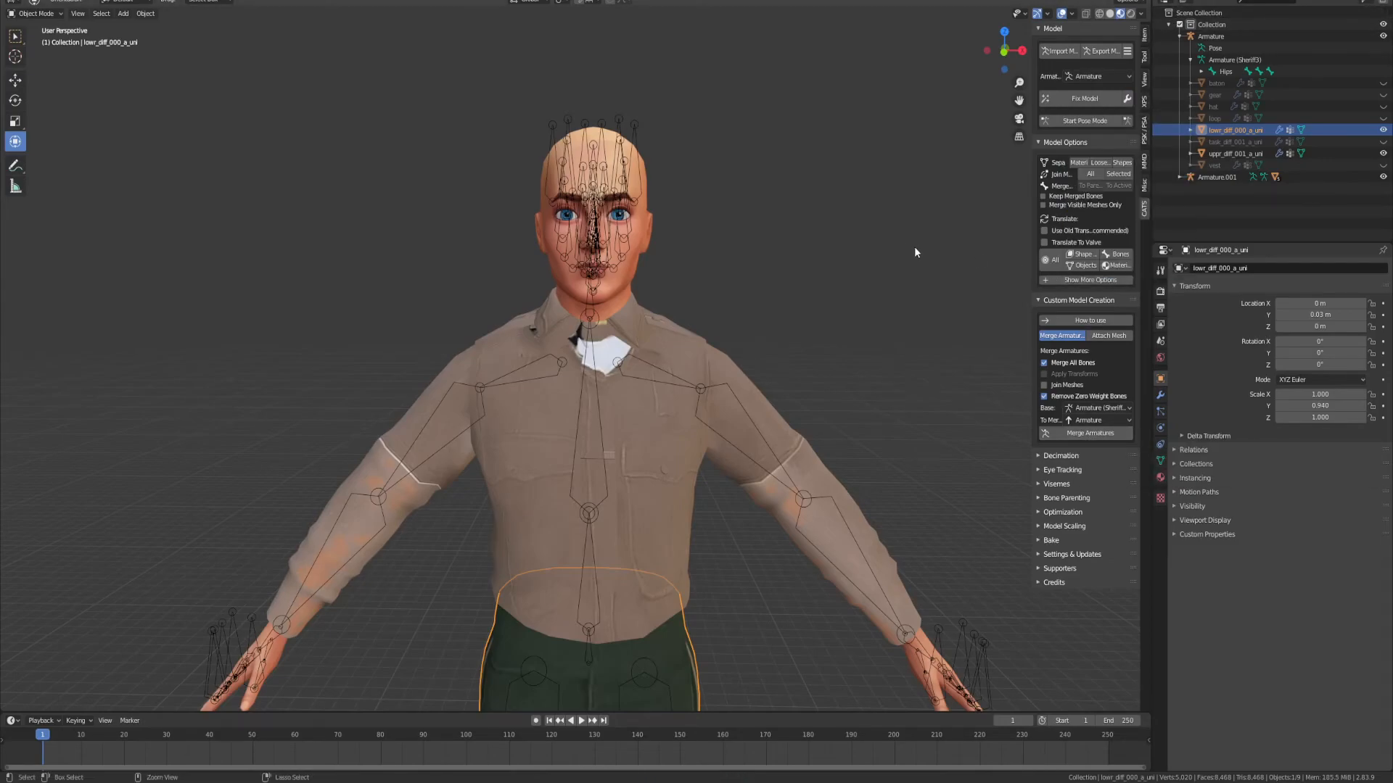
{"action": "left_click", "coordinate": [1074, 434]}
{"action": "left_click", "coordinate": [1067, 81]}
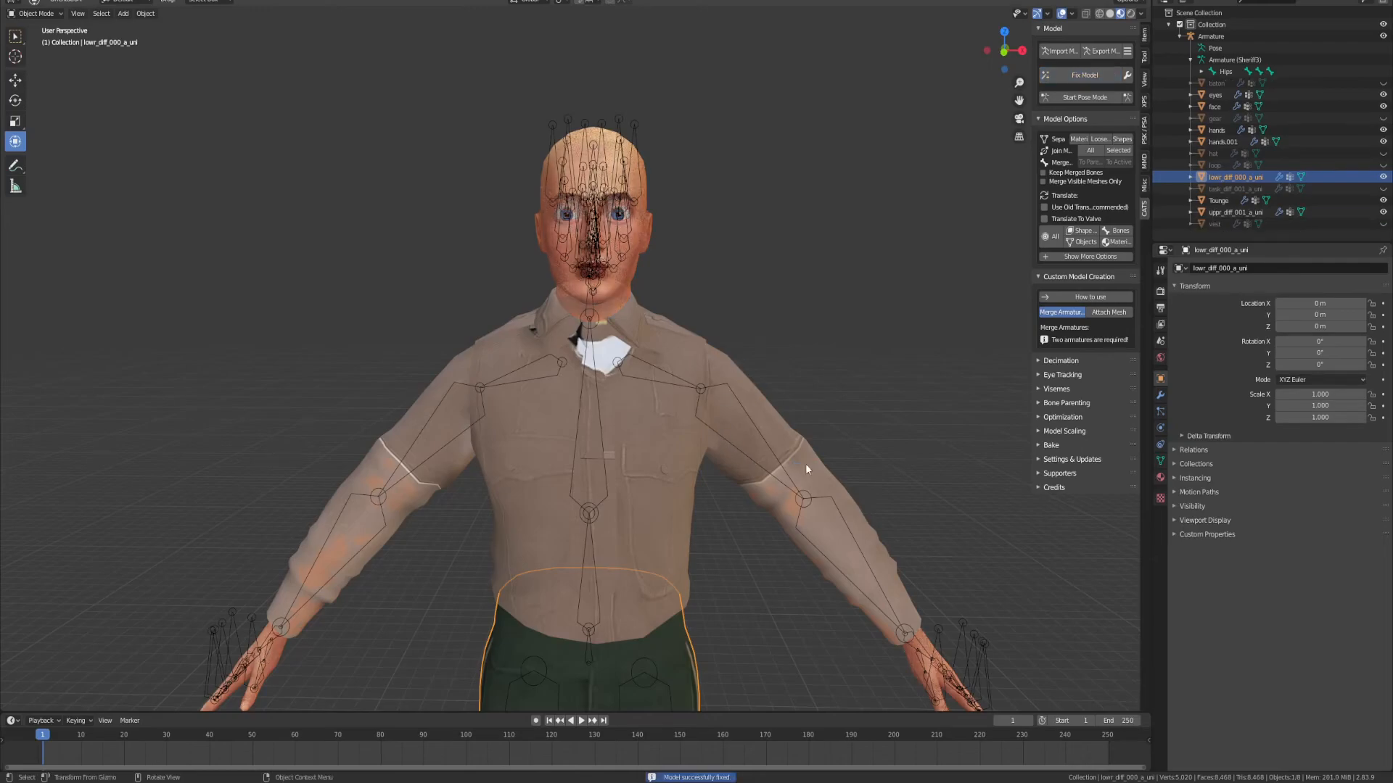
Step: Hide the merged armature in solid shading and open the CATS Visemes and Eye Tracking settings
{"action": "left_click", "coordinate": [1109, 13]}
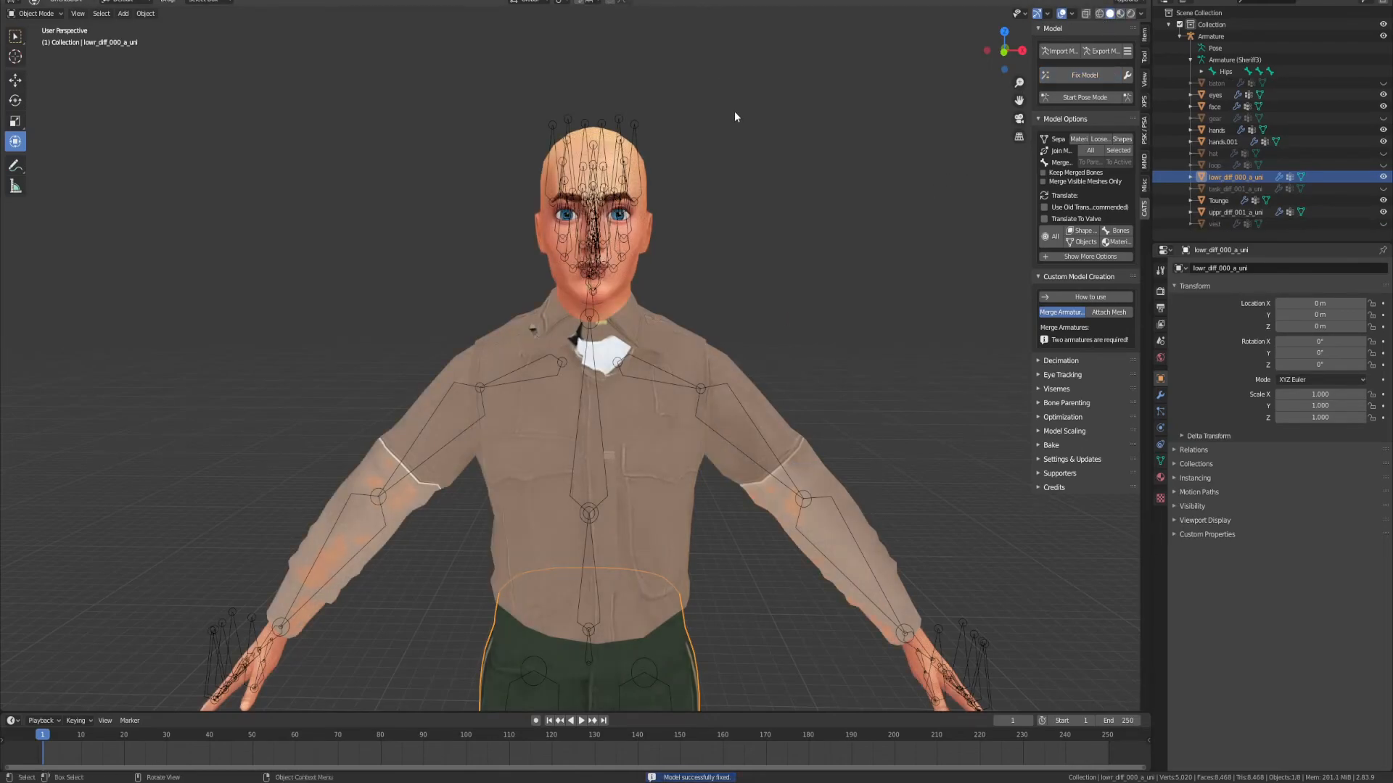
{"action": "left_click", "coordinate": [1383, 36]}
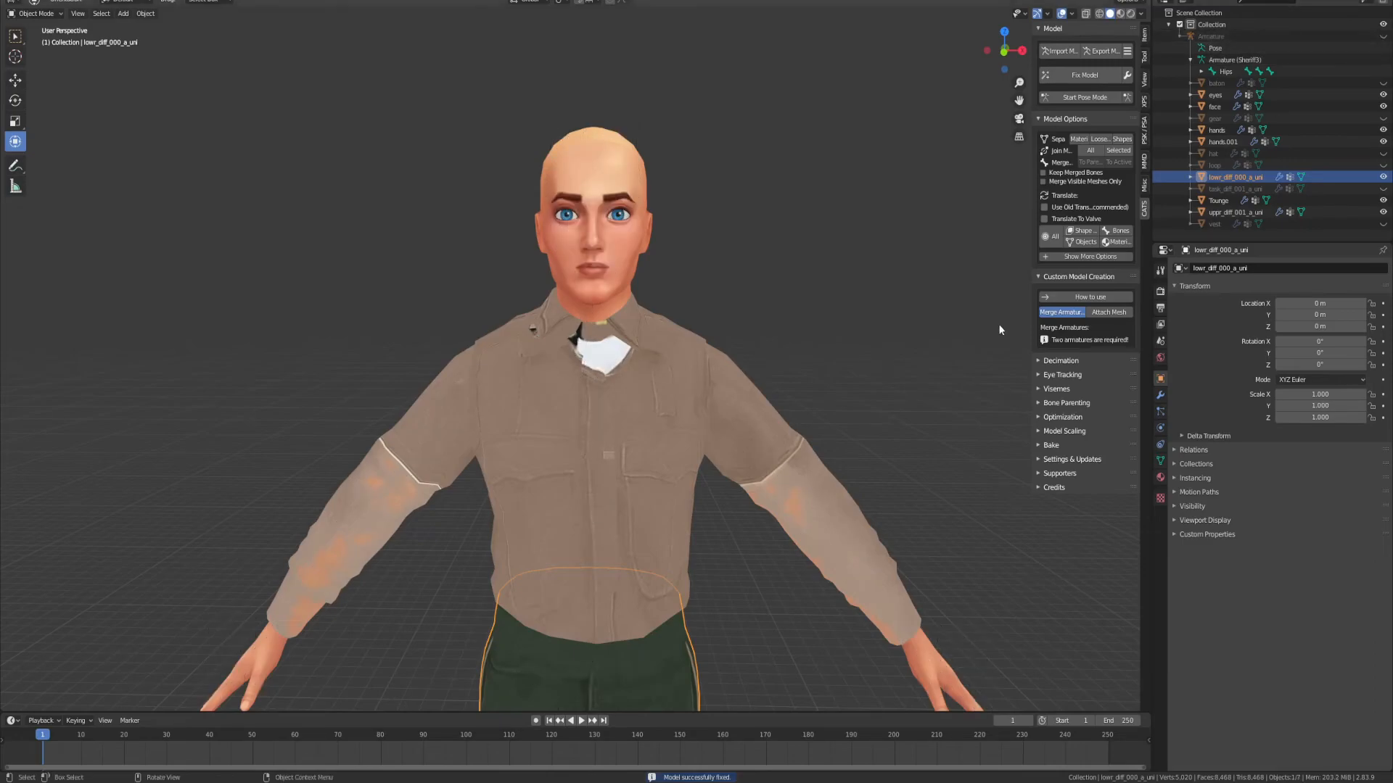
{"action": "left_click", "coordinate": [1039, 276]}
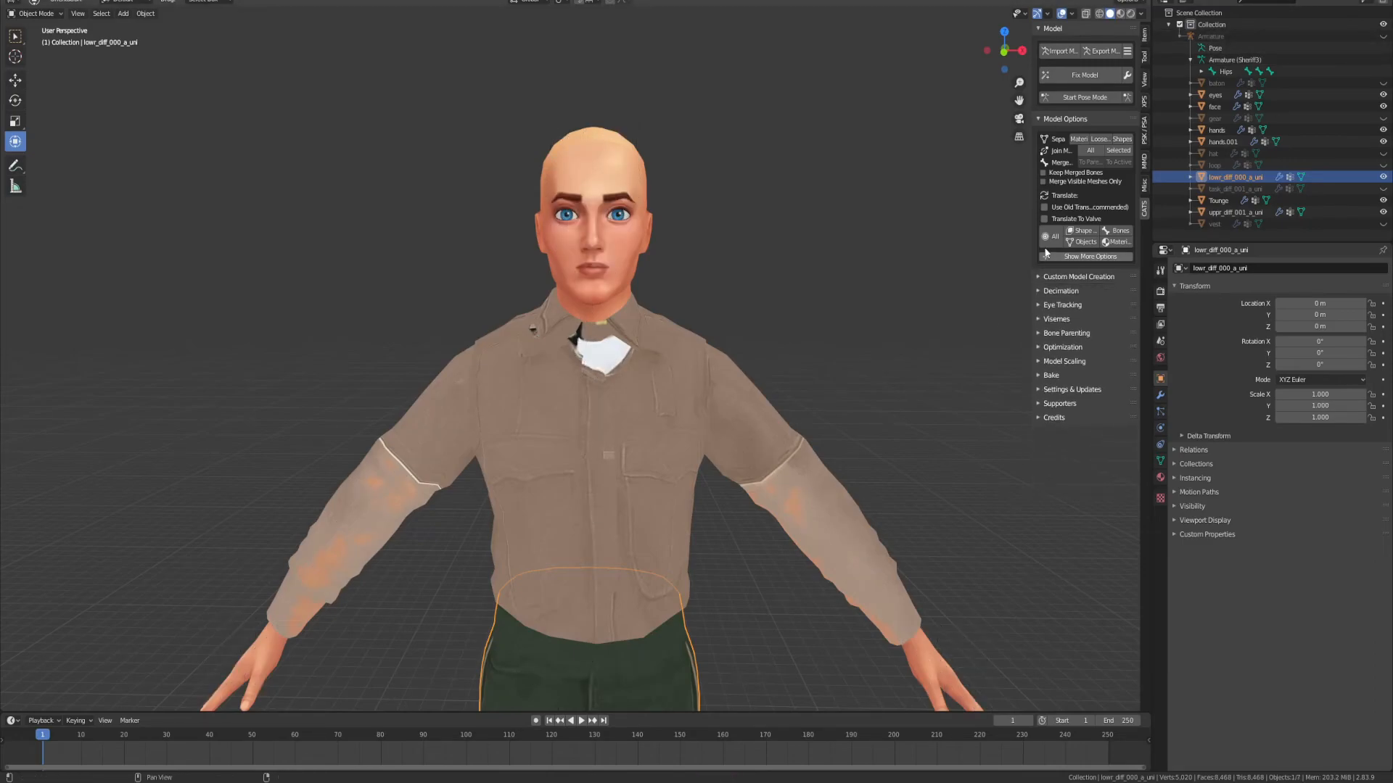
{"action": "left_click", "coordinate": [1038, 319]}
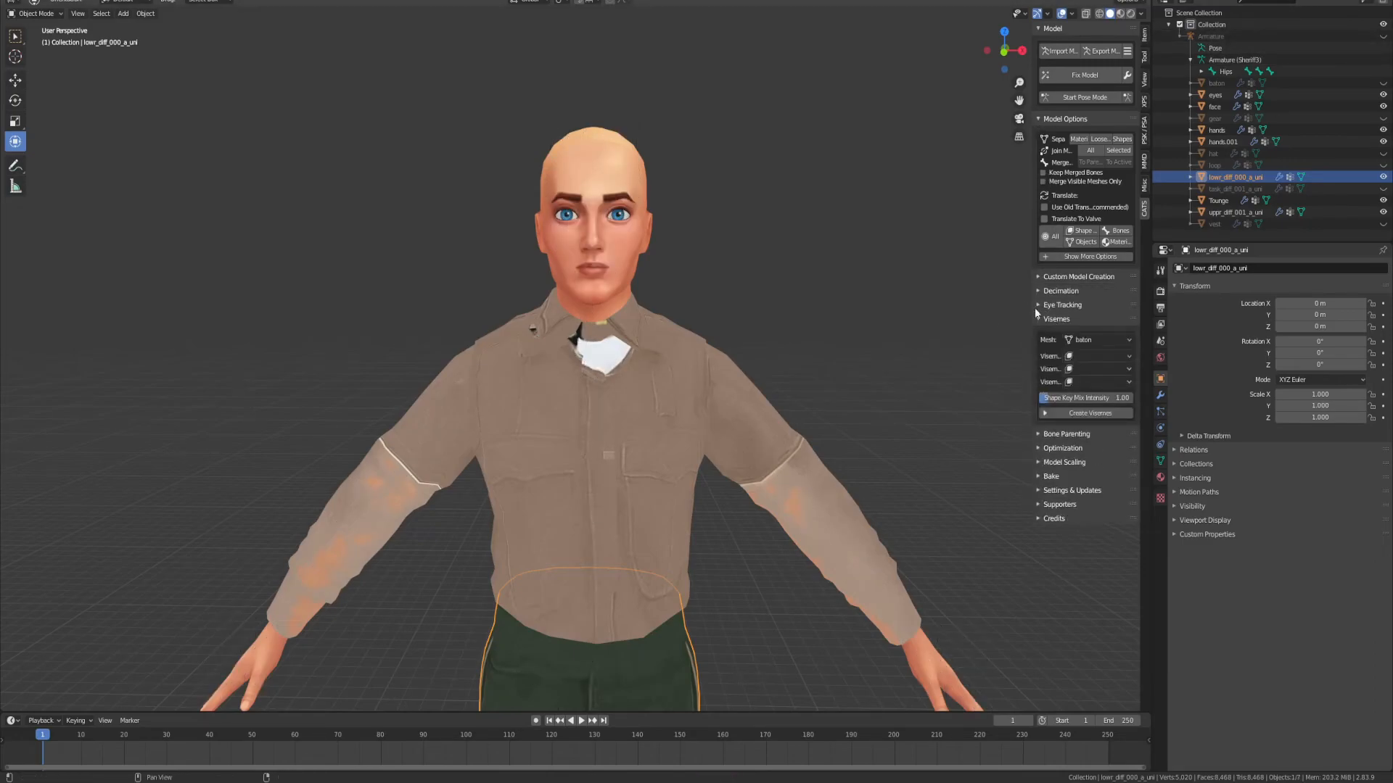
{"action": "left_click", "coordinate": [1034, 308]}
{"action": "left_click", "coordinate": [1084, 340]}
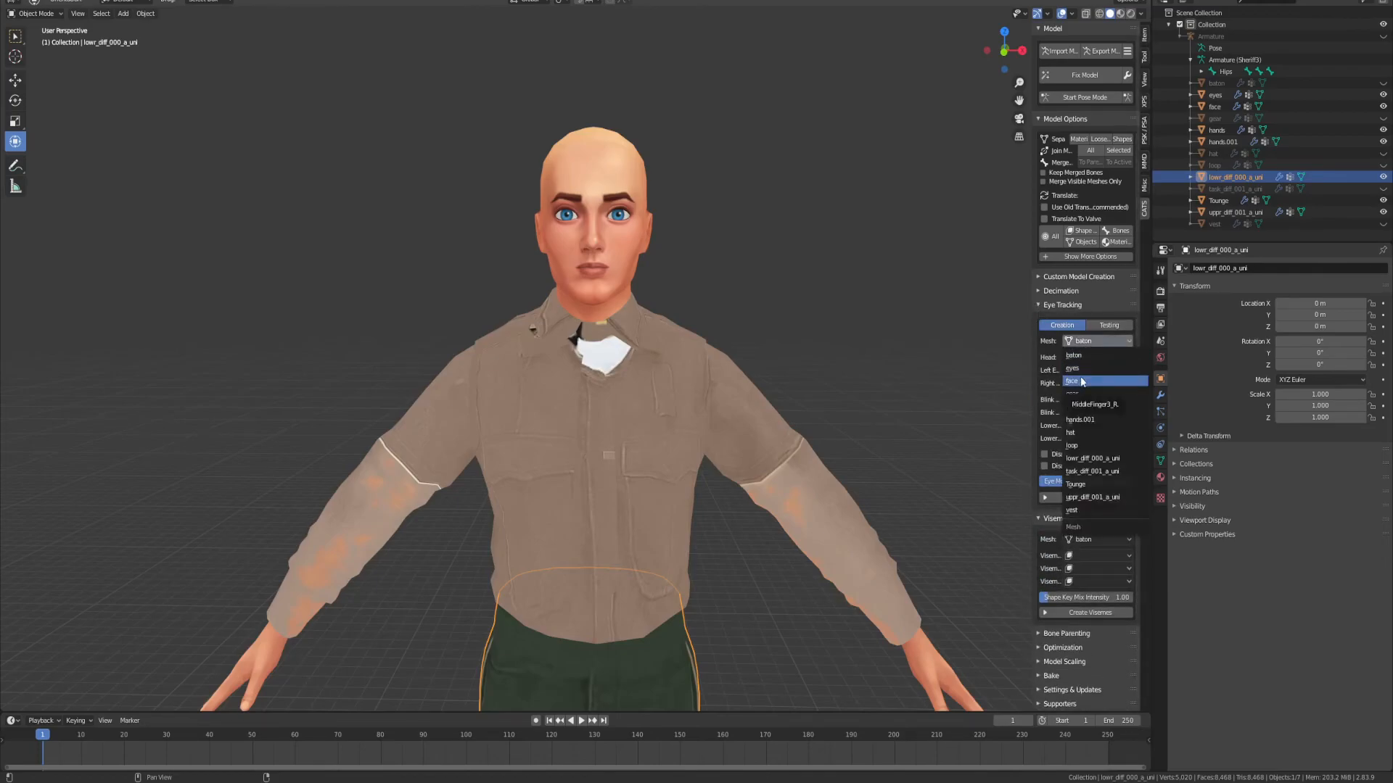
Step: Join the eyes and Tounge meshes into the face mesh
{"action": "left_click", "coordinate": [611, 264]}
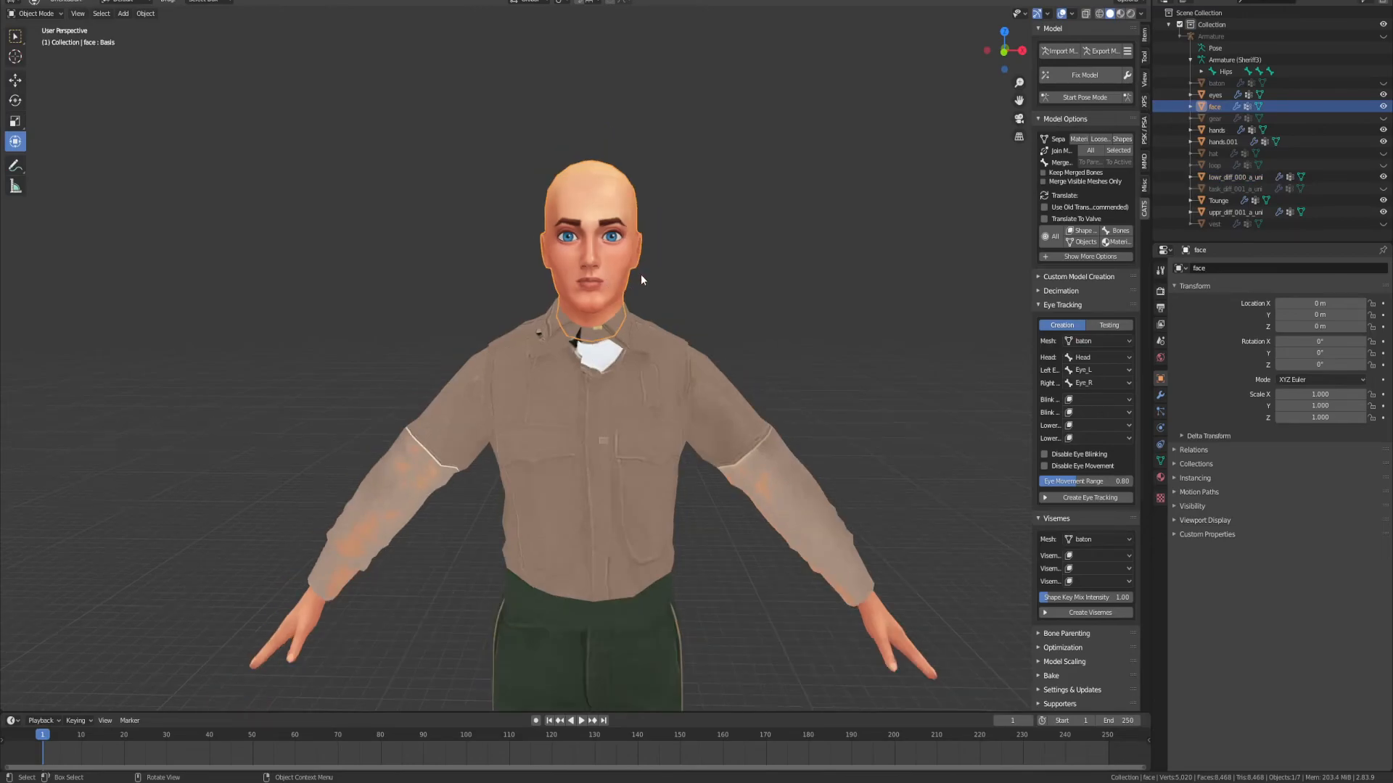
{"action": "left_click", "coordinate": [1217, 95]}
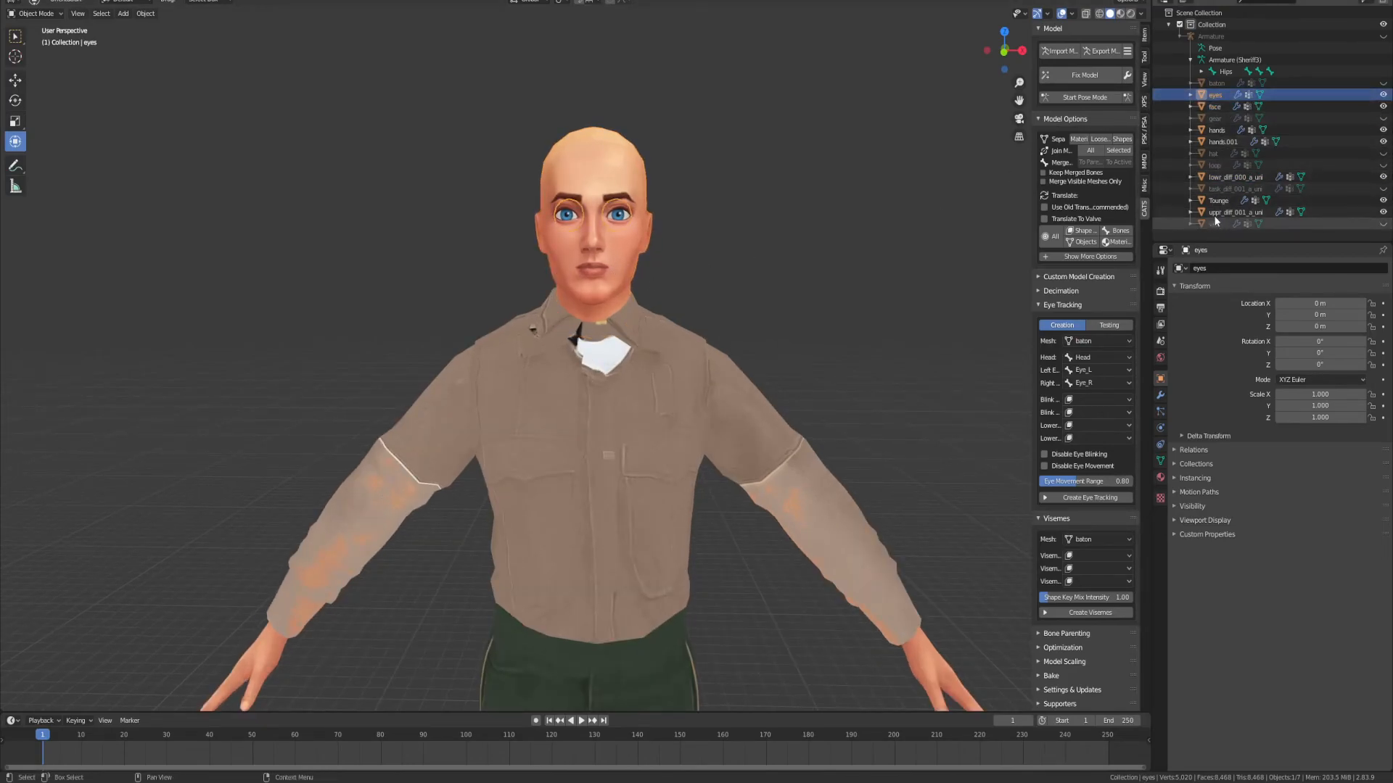
{"action": "left_click", "coordinate": [1217, 106], "text": "ctrl"}
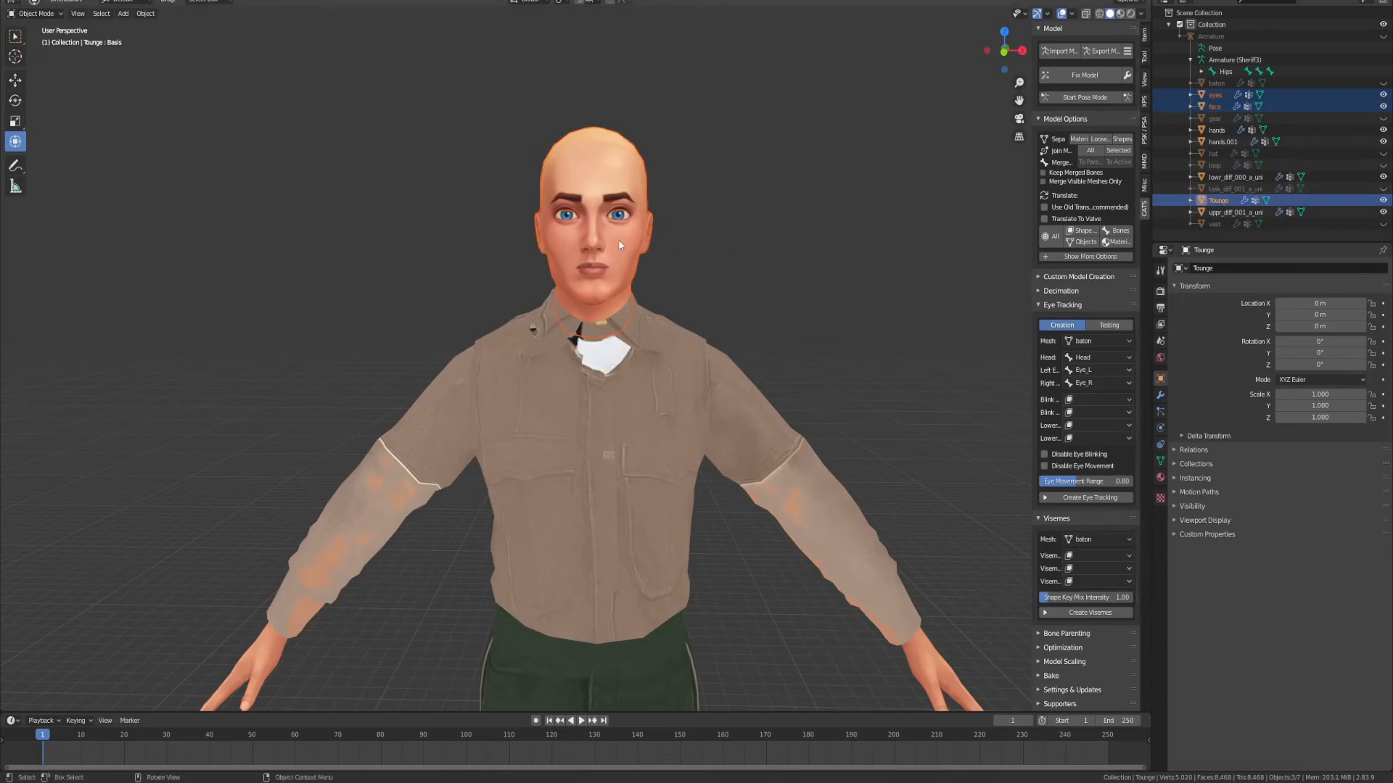
{"action": "left_click", "coordinate": [612, 190], "text": "shift"}
{"action": "key", "text": "ctrl+j"}
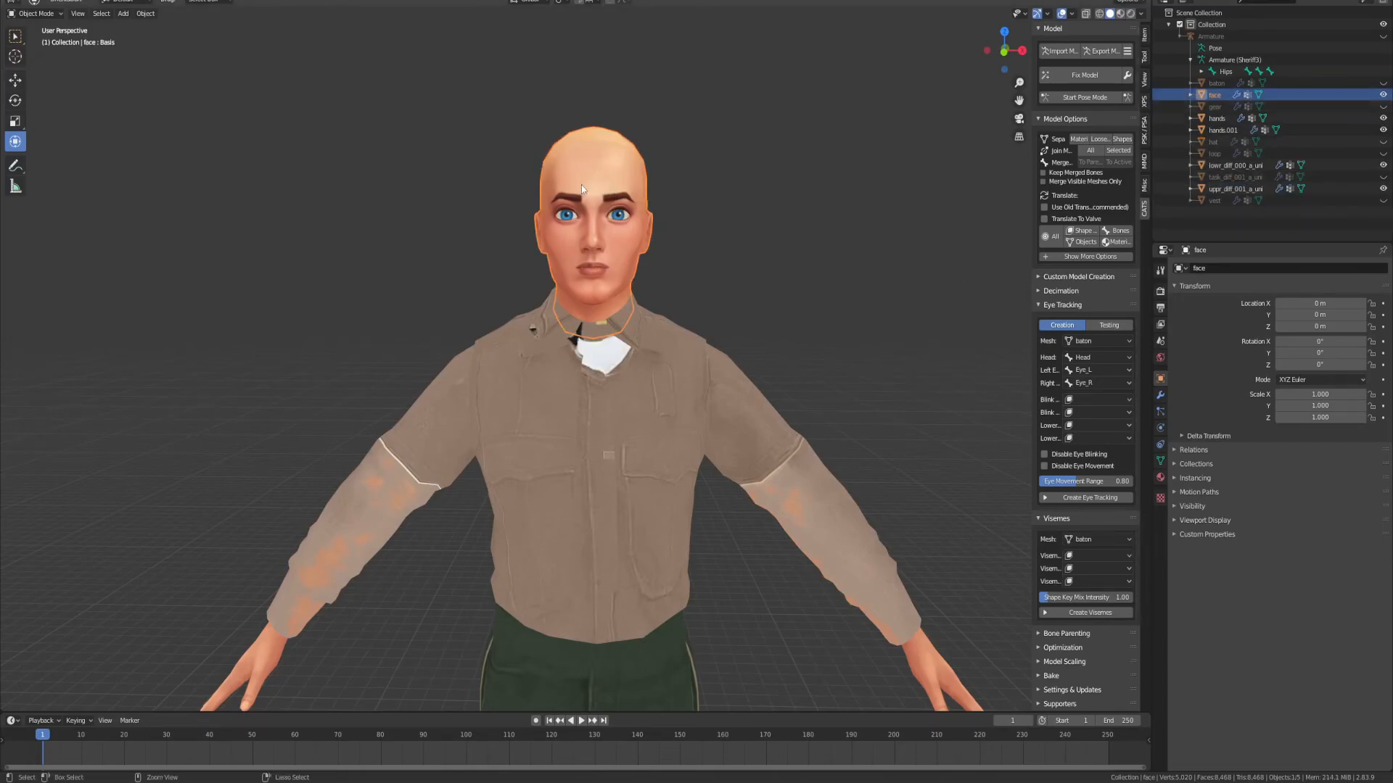
Step: Rename the joined face mesh as Body, and fix the model again, returning to solid shading
{"action": "left_click", "coordinate": [1204, 268]}
{"action": "type", "text": "B"}
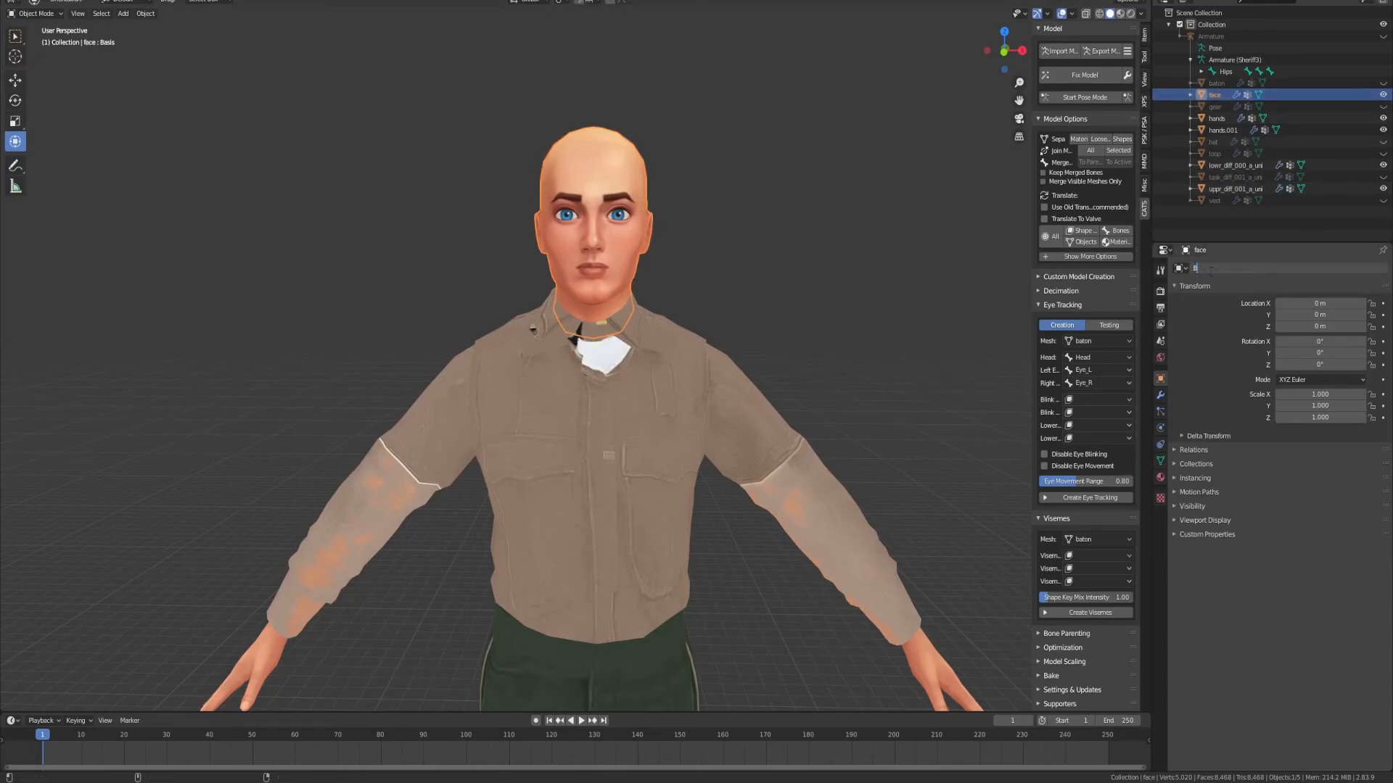
{"action": "type", "text": "ody"}
{"action": "key", "text": "Return"}
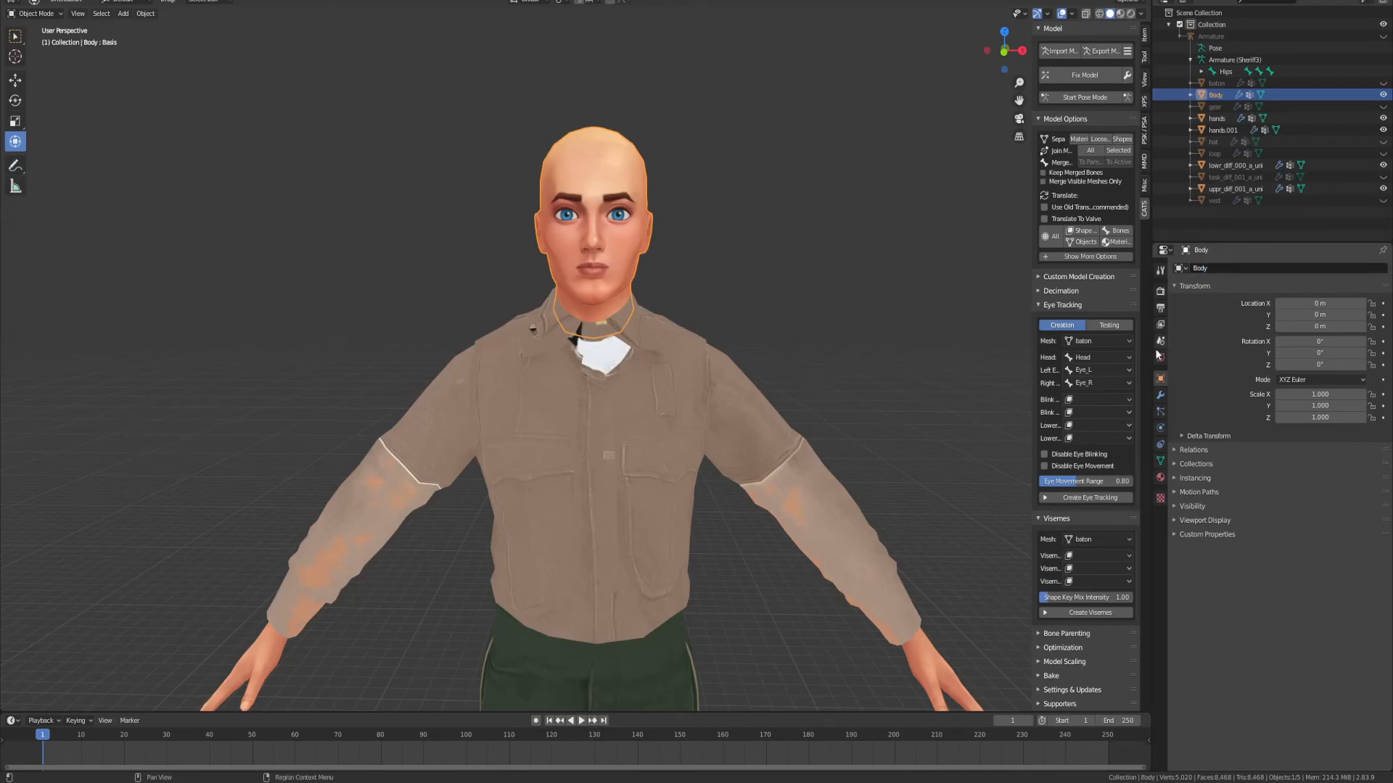
{"action": "left_click", "coordinate": [1081, 75]}
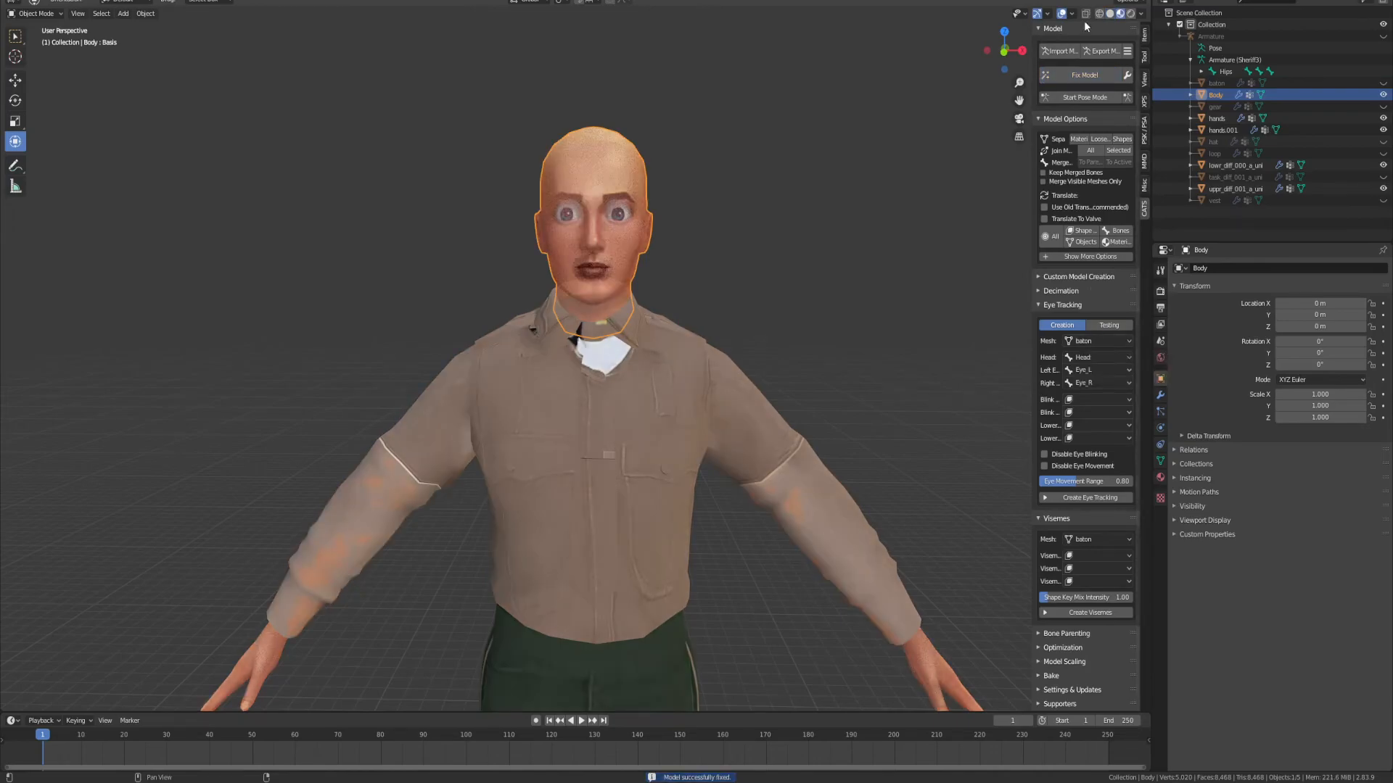
{"action": "left_click", "coordinate": [1109, 14]}
Step: Create eye tracking for the Body mesh with the Head, Eye_L and Eye_R bones
{"action": "left_click", "coordinate": [1095, 341]}
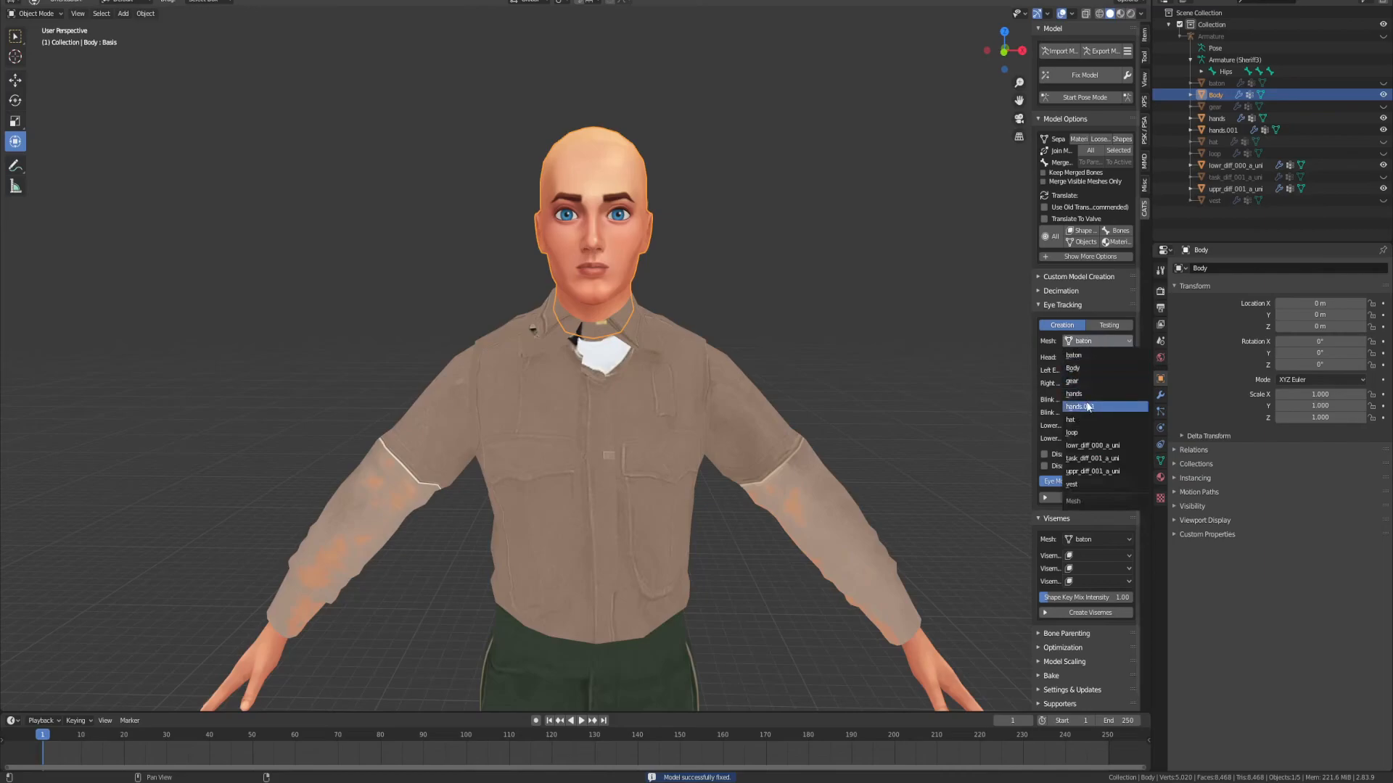
{"action": "left_click", "coordinate": [1076, 368]}
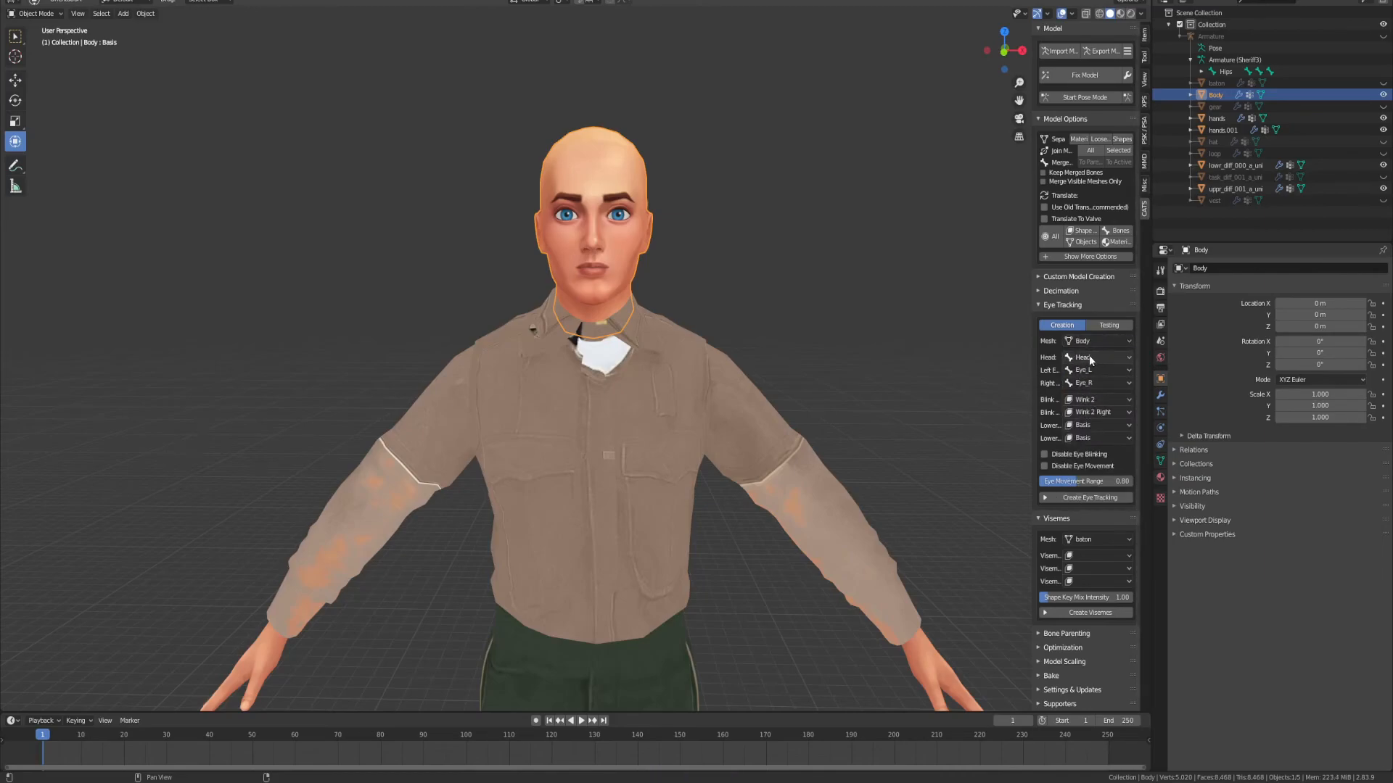
{"action": "left_click", "coordinate": [1088, 370]}
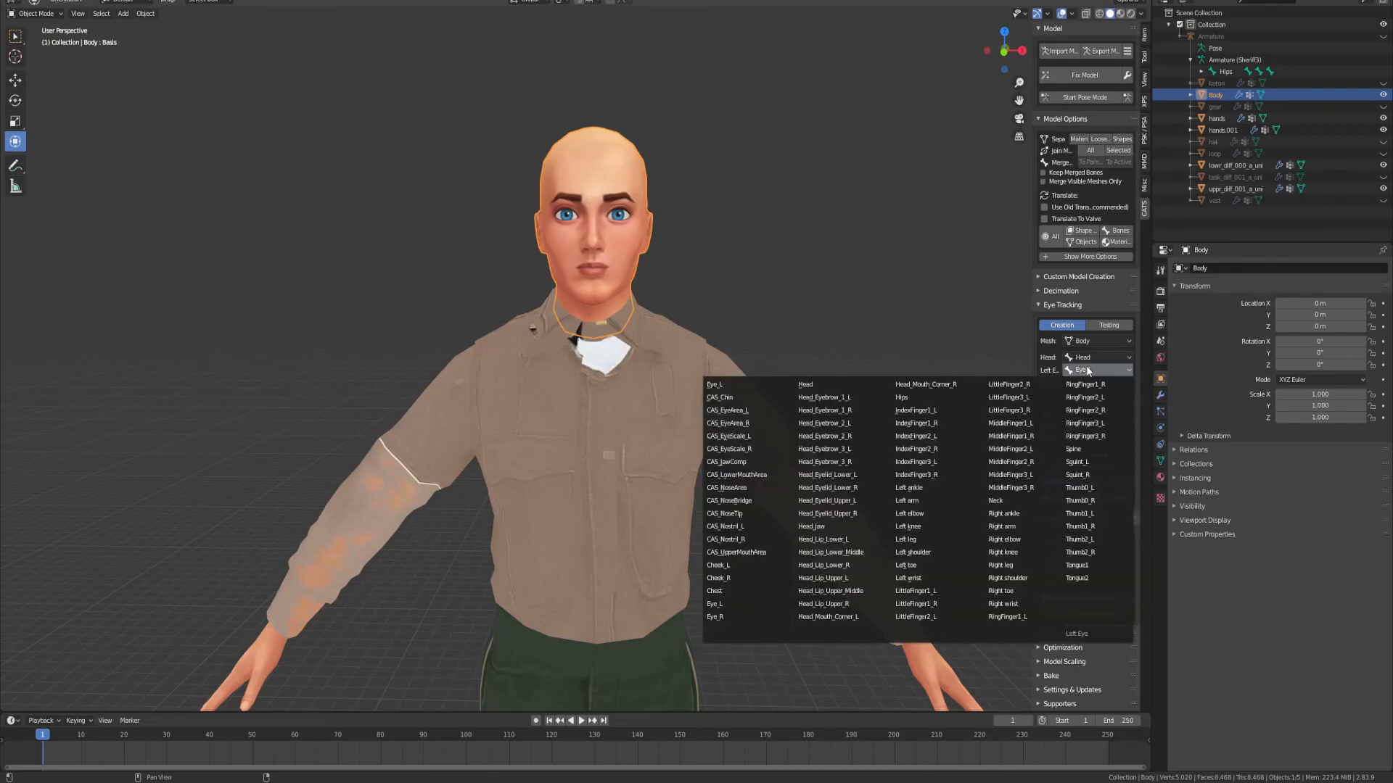
{"action": "left_click", "coordinate": [973, 337]}
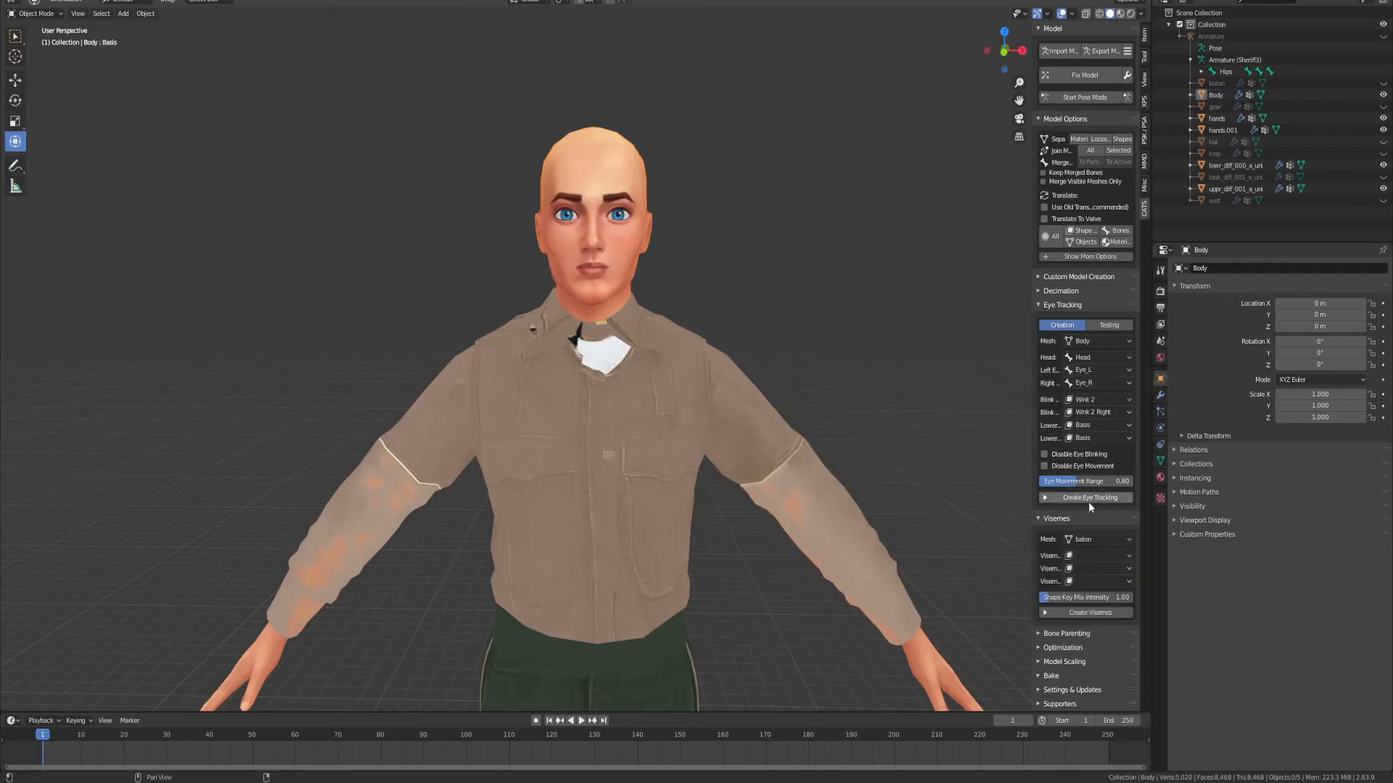
{"action": "left_click", "coordinate": [1088, 499]}
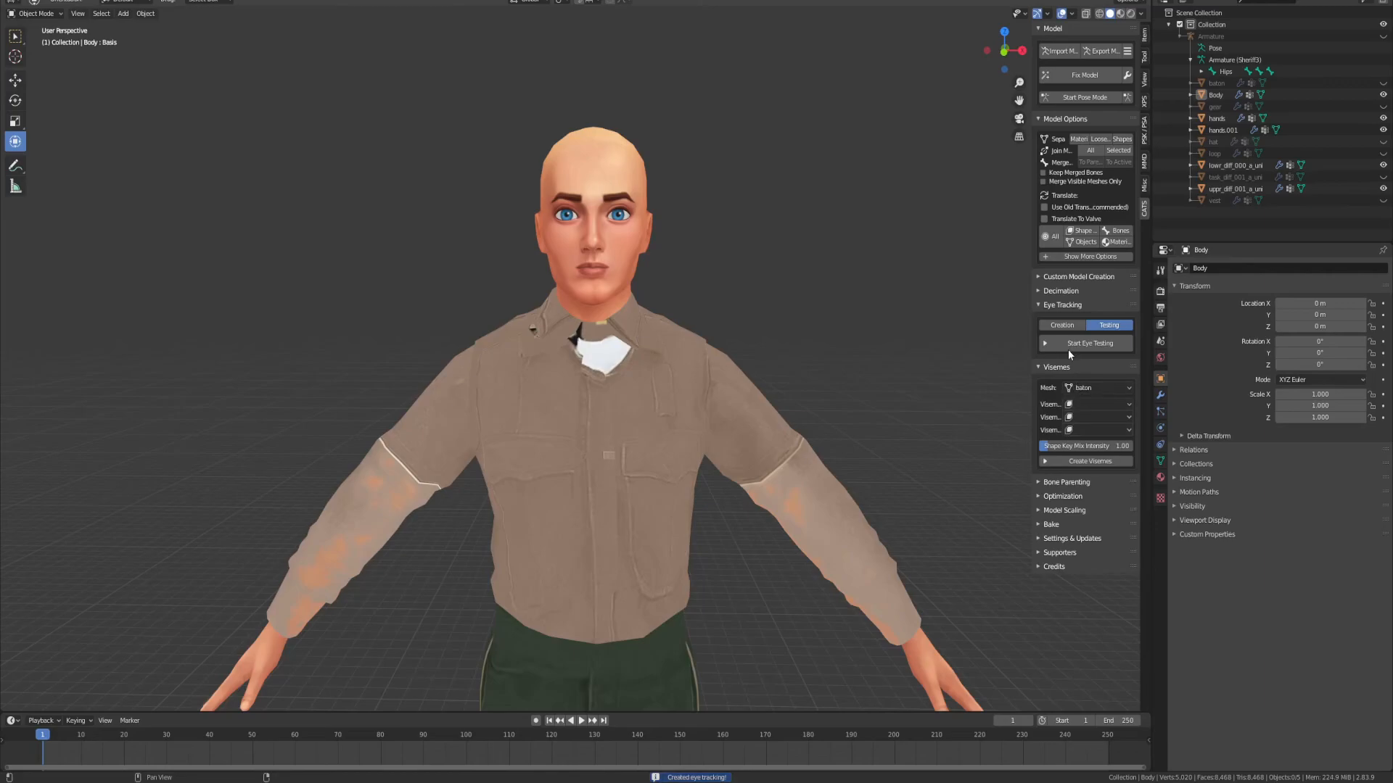
Step: Test the eye tracking with the vertical and horizontal eye rotation, reset the rotation, and stop eye testing
{"action": "left_click", "coordinate": [1070, 344]}
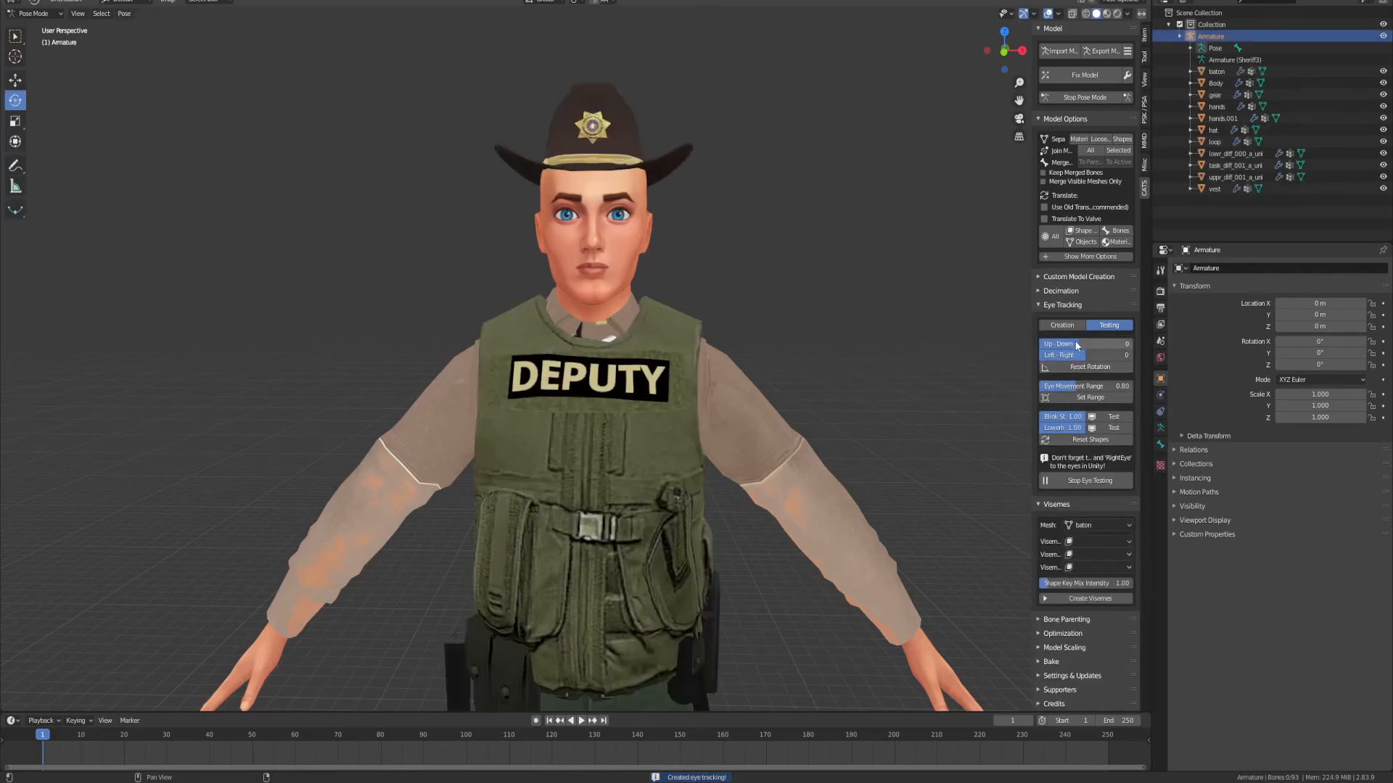
{"action": "mouse_move", "coordinate": [1078, 346]}
{"action": "left_mouse_down"}
{"action": "mouse_move", "coordinate": [1041, 346]}
{"action": "mouse_move", "coordinate": [1078, 355]}
{"action": "mouse_move", "coordinate": [1055, 355]}
{"action": "left_mouse_up"}
{"action": "left_click", "coordinate": [1100, 367]}
{"action": "left_click", "coordinate": [1090, 479]}
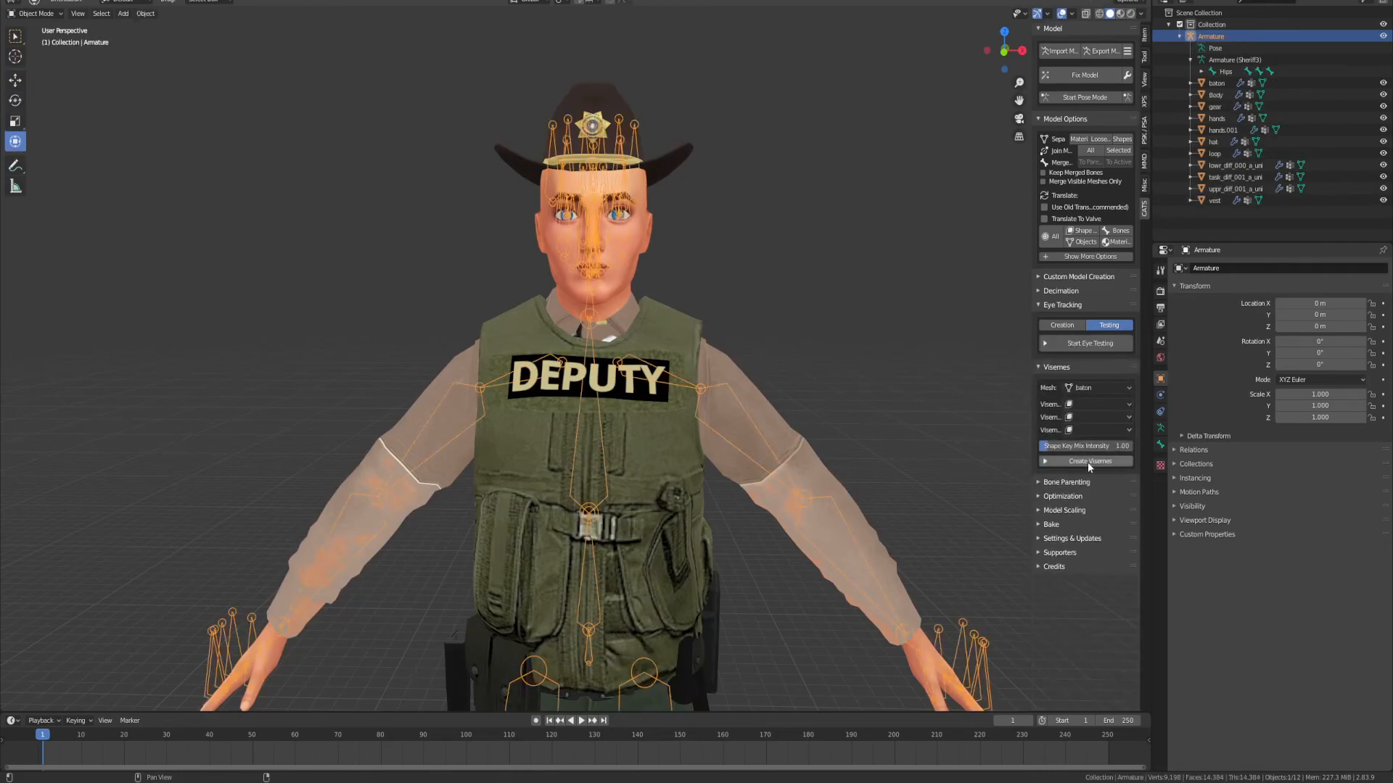
Step: Create visemes for the Body mesh using the Ah, Oh and Ch shape keys
{"action": "left_click", "coordinate": [1081, 387]}
{"action": "left_click", "coordinate": [1088, 403]}
{"action": "left_click", "coordinate": [1087, 462]}
Step: Export the model as an FBX file named New male shield.fbx in the New male shield folder
{"action": "left_click", "coordinate": [29, 3]}
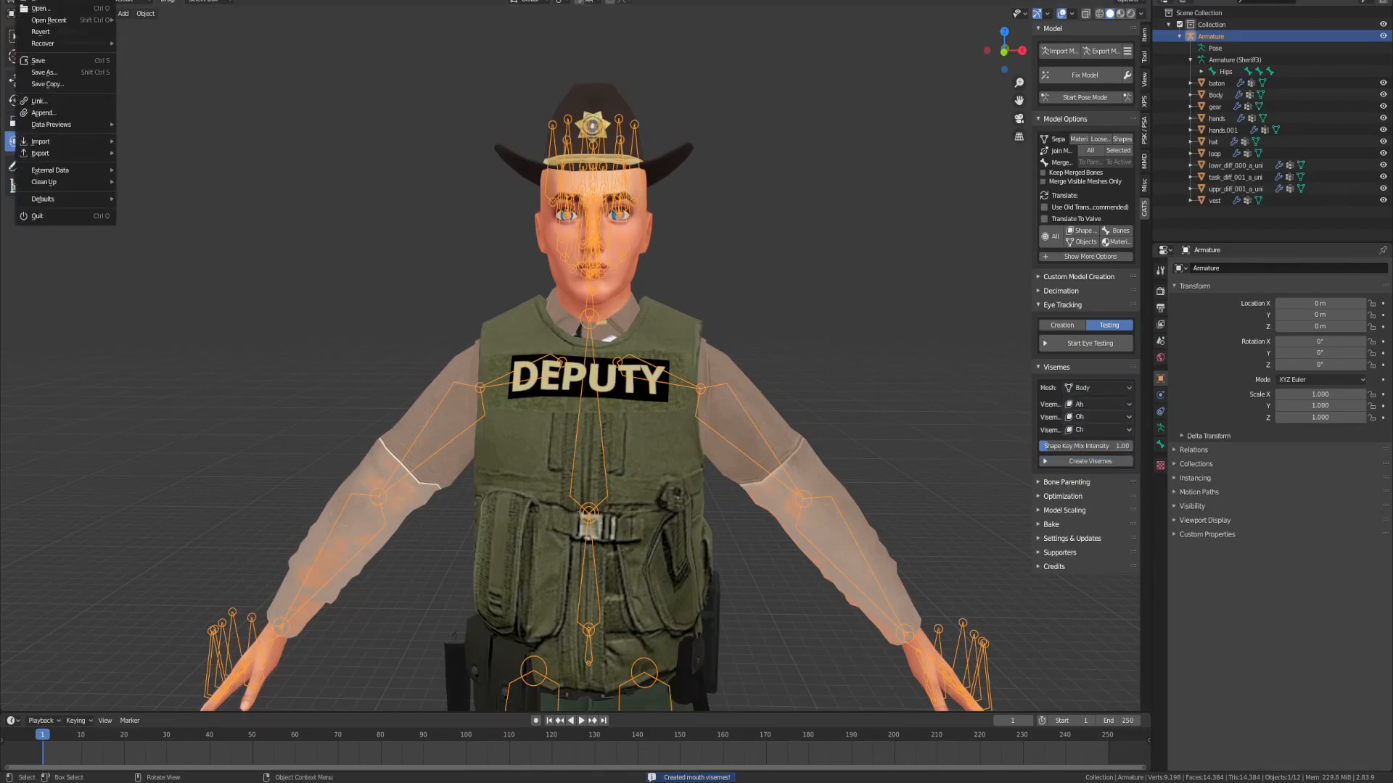
{"action": "mouse_move", "coordinate": [51, 151]}
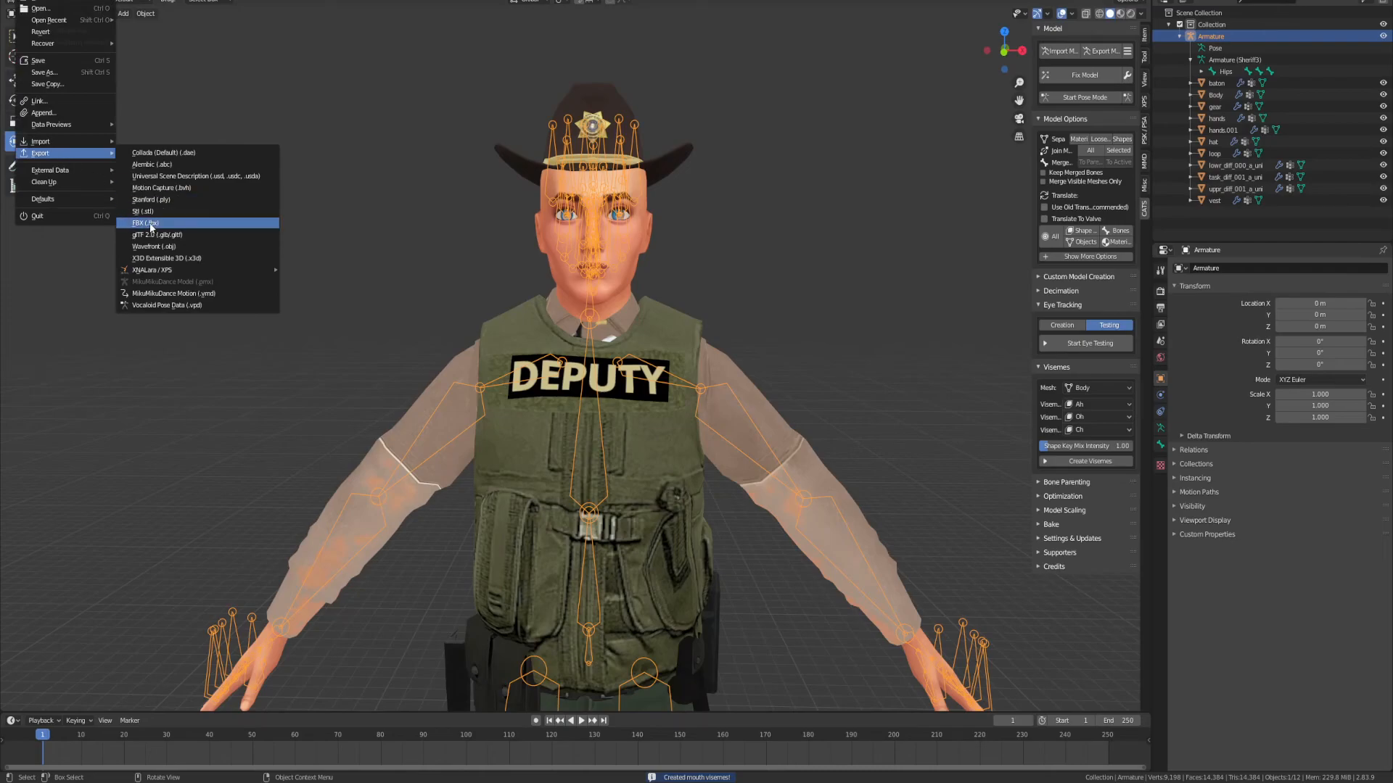
{"action": "left_click", "coordinate": [145, 224]}
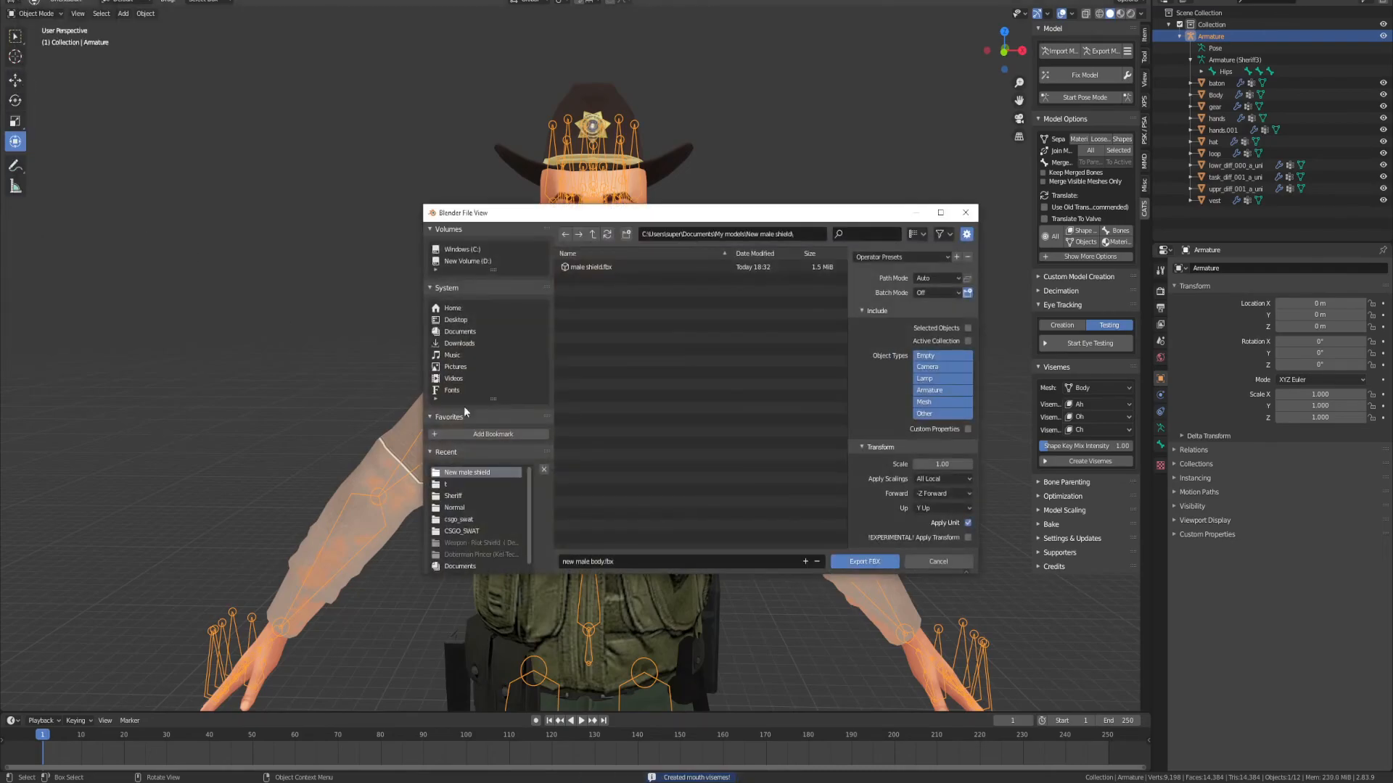
{"action": "left_click", "coordinate": [630, 564]}
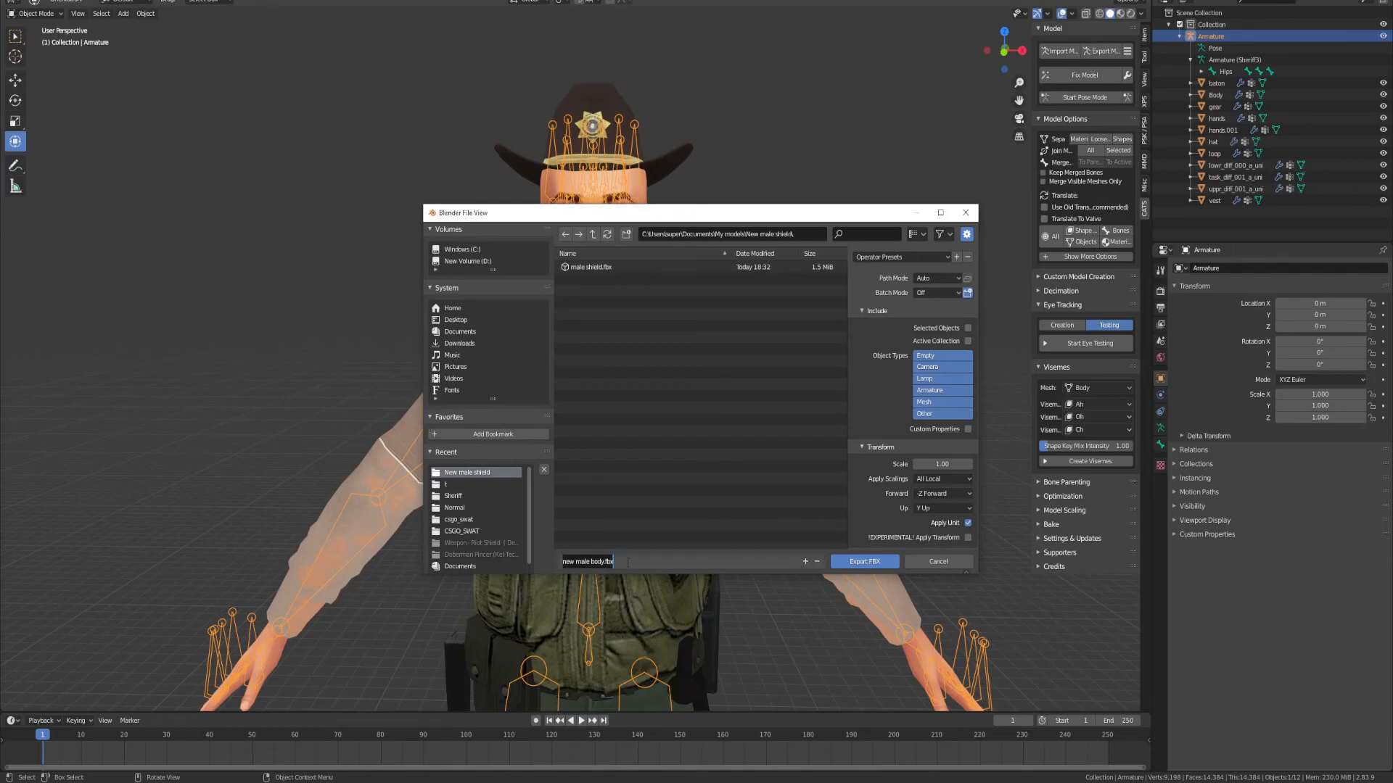
{"action": "type", "text": "Ne"}
{"action": "key", "text": "Return"}
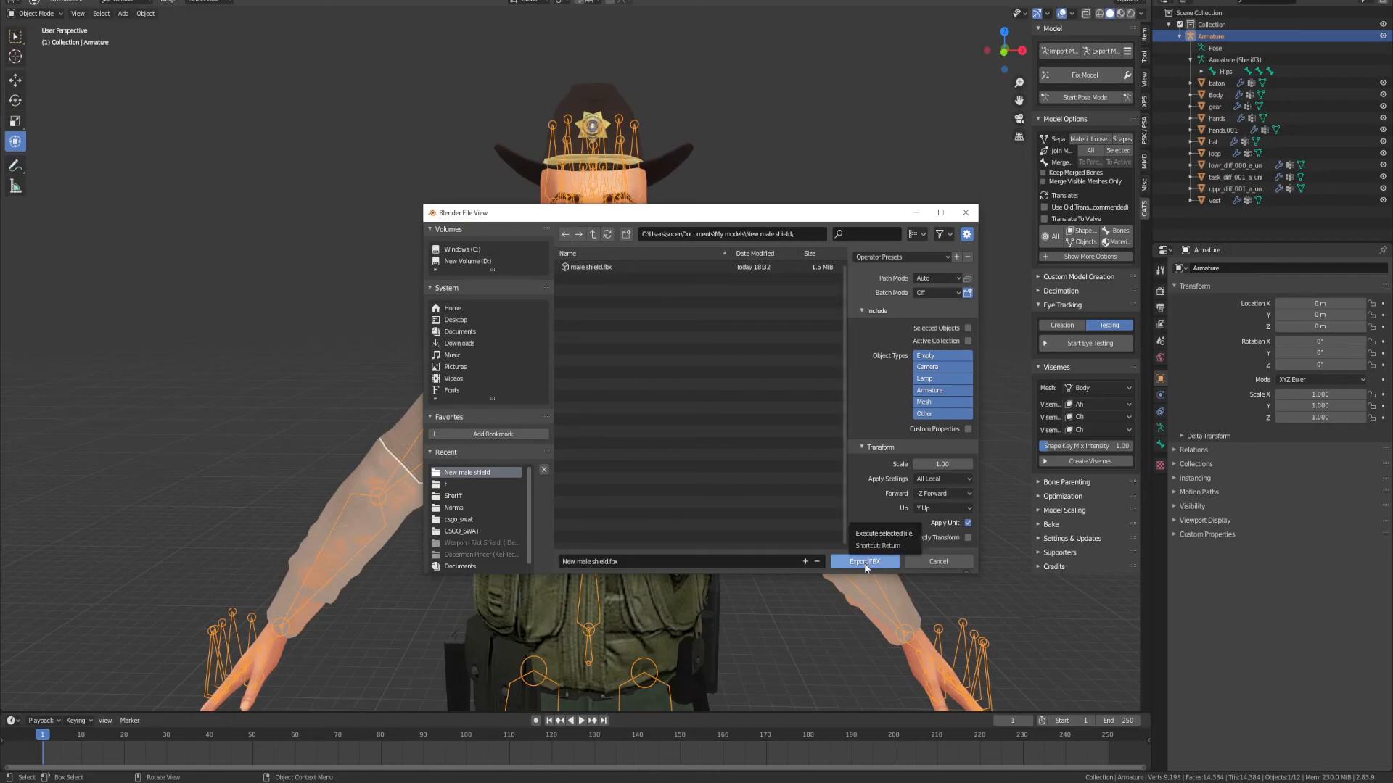
{"action": "left_click", "coordinate": [864, 563]}
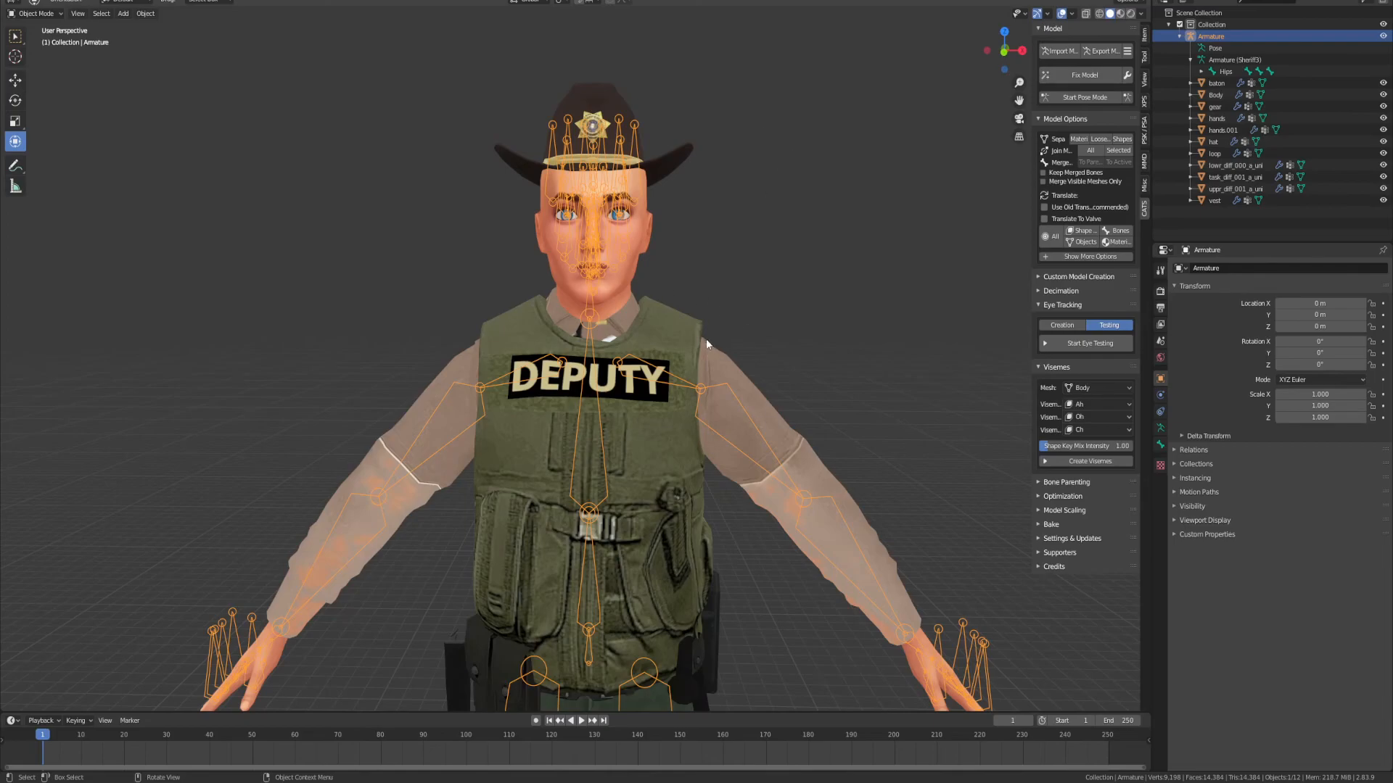
Step: Start pose mode on the armature, test-rotate the left elbow bone, and undo the rotation
{"action": "scroll", "coordinate": [590, 389], "scroll_direction": "down", "scroll_amount": 2}
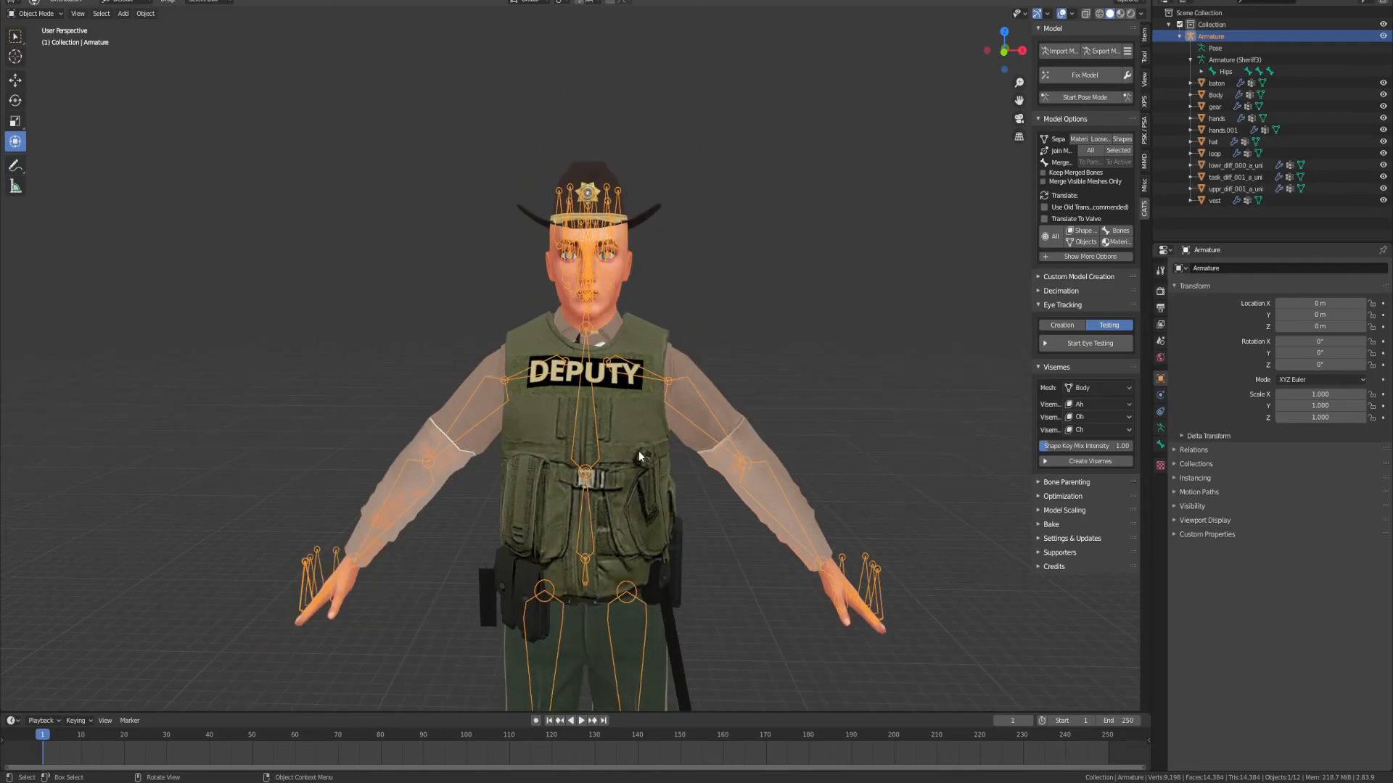
{"action": "left_click", "coordinate": [488, 328]}
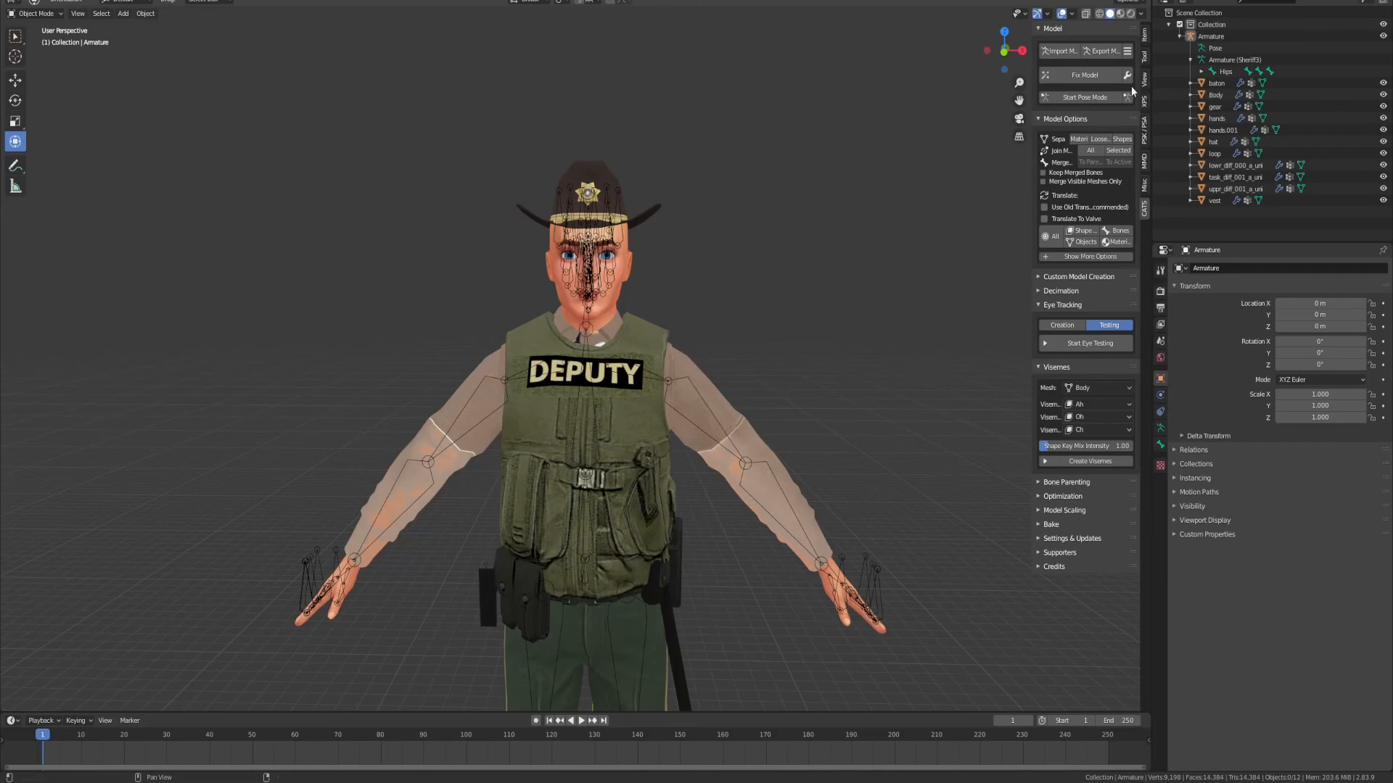
{"action": "left_click", "coordinate": [1084, 97]}
{"action": "scroll", "coordinate": [812, 433], "scroll_direction": "up", "scroll_amount": 3}
{"action": "middle_click_drag", "start_coordinate": [805, 426], "coordinate": [514, 89], "text": "shift"}
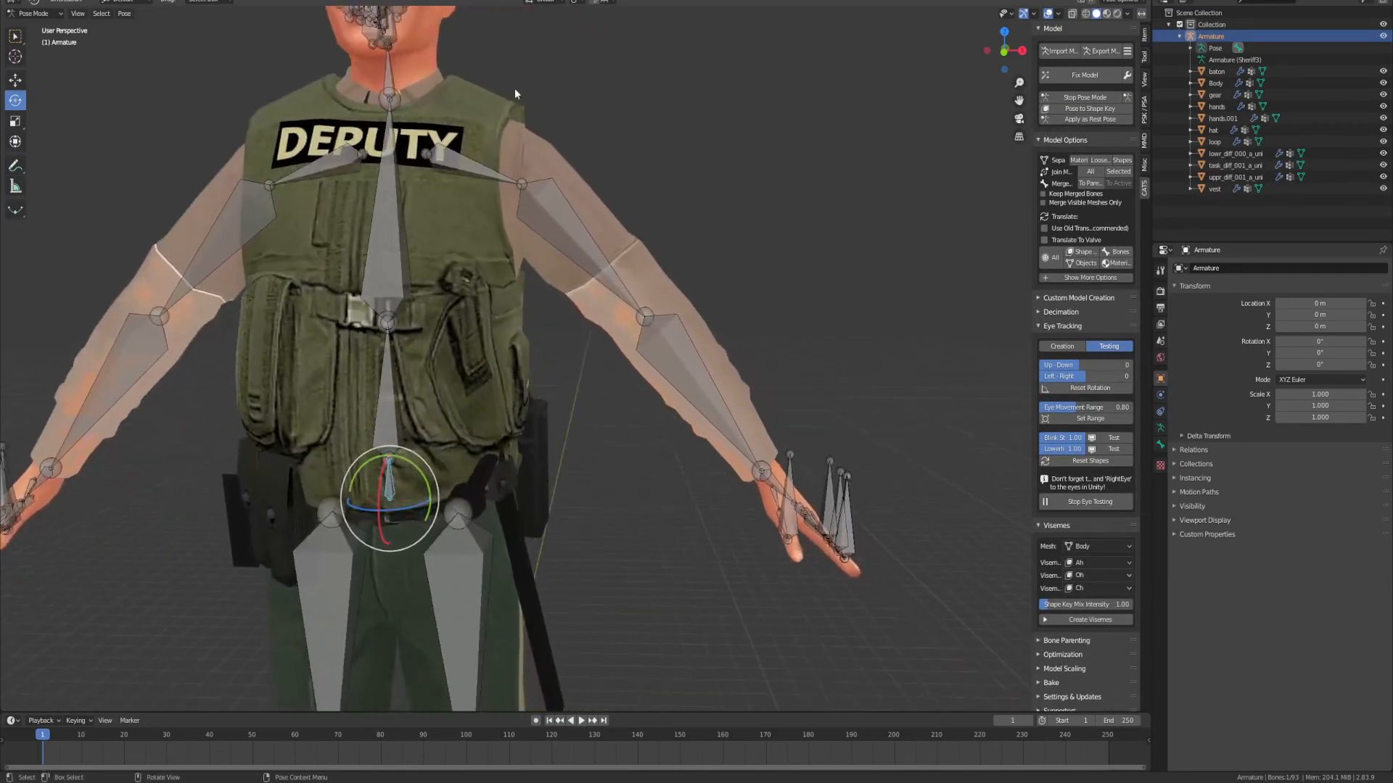
{"action": "scroll", "coordinate": [502, 98], "scroll_direction": "down", "scroll_amount": 1}
{"action": "left_click", "coordinate": [634, 374]}
{"action": "left_click_drag", "start_coordinate": [682, 349], "coordinate": [690, 319]}
{"action": "scroll", "coordinate": [826, 427], "scroll_direction": "up", "scroll_amount": 1}
{"action": "key", "text": "ctrl+z"}
Step: Test-rotate the bone at the left wrist to check how the hand deforms, and undo the rotation
{"action": "scroll", "coordinate": [826, 427], "scroll_direction": "up", "scroll_amount": 1}
{"action": "middle_click_drag", "start_coordinate": [826, 427], "coordinate": [718, 354], "text": "shift"}
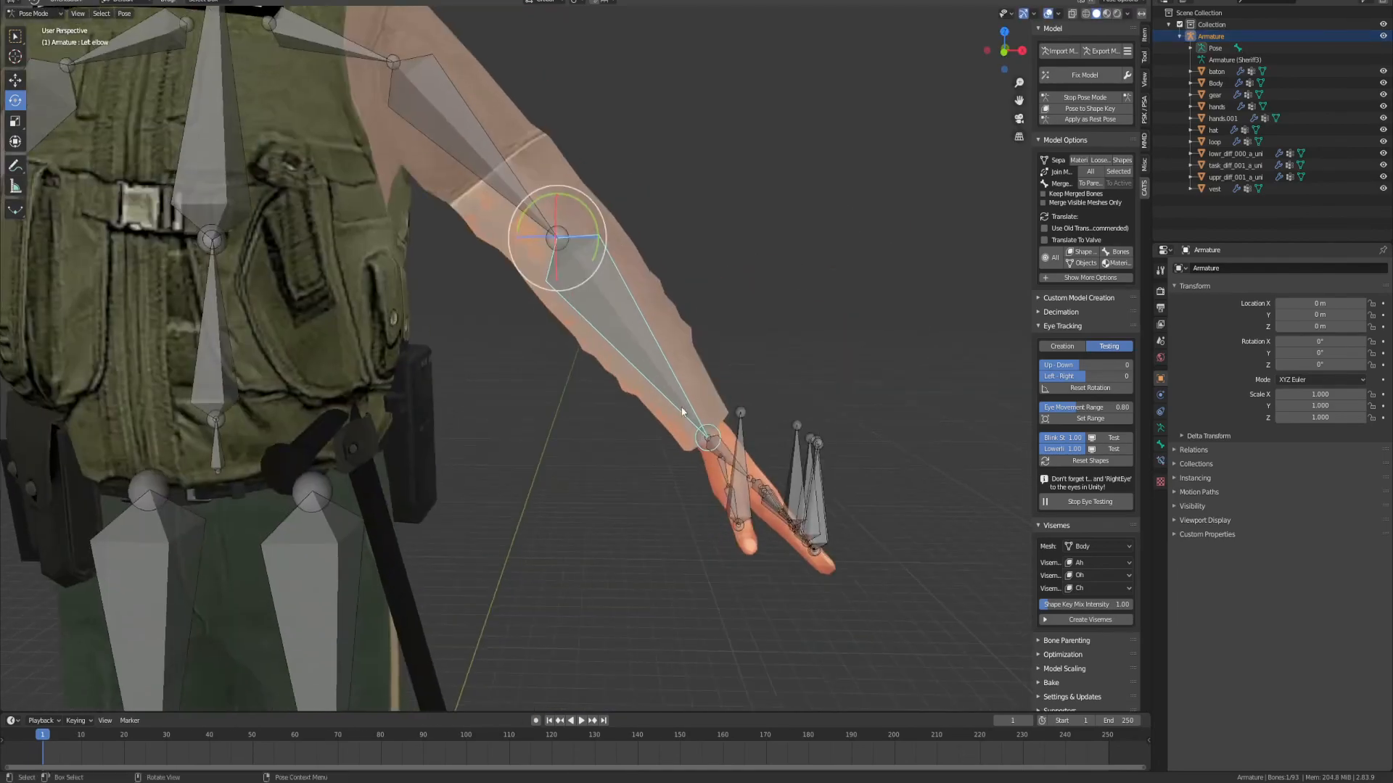
{"action": "left_click", "coordinate": [730, 455]}
{"action": "left_click_drag", "start_coordinate": [750, 435], "coordinate": [791, 288]}
{"action": "key", "text": "ctrl+z"}
{"action": "scroll", "coordinate": [665, 345], "scroll_direction": "down", "scroll_amount": 2}
Step: Test-rotate the right elbow bone to check the forearm and sleeve, and undo the rotation
{"action": "scroll", "coordinate": [585, 336], "scroll_direction": "up", "scroll_amount": 3}
{"action": "middle_click_drag", "start_coordinate": [754, 395], "coordinate": [717, 372]}
{"action": "middle_click_drag", "start_coordinate": [283, 319], "coordinate": [449, 389], "text": "shift"}
{"action": "left_click", "coordinate": [359, 377]}
{"action": "left_click_drag", "start_coordinate": [387, 322], "coordinate": [366, 283]}
{"action": "key", "text": "ctrl+z"}
Step: Test-rotate the bone at the right wrist and undo the rotation
{"action": "middle_click_drag", "start_coordinate": [251, 438], "coordinate": [400, 435], "text": "shift"}
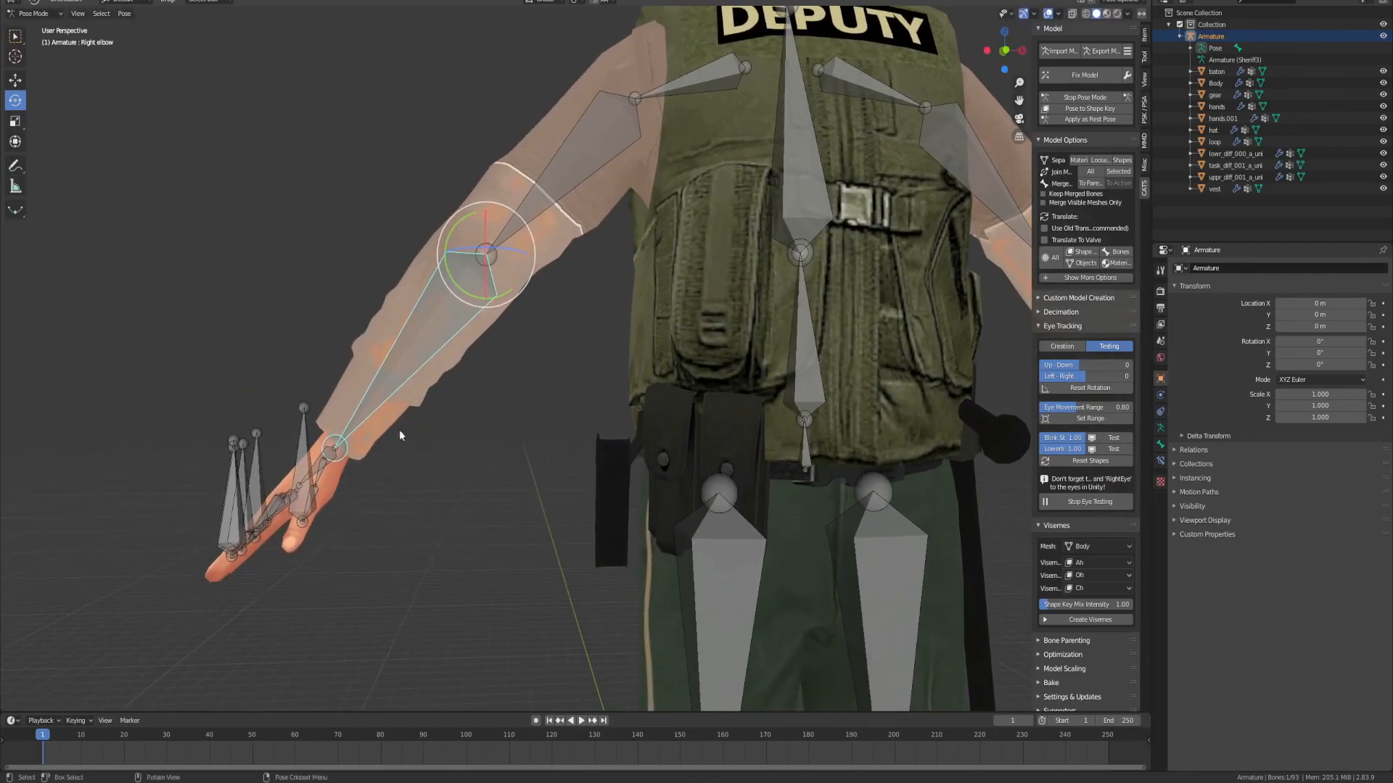
{"action": "left_click", "coordinate": [321, 461]}
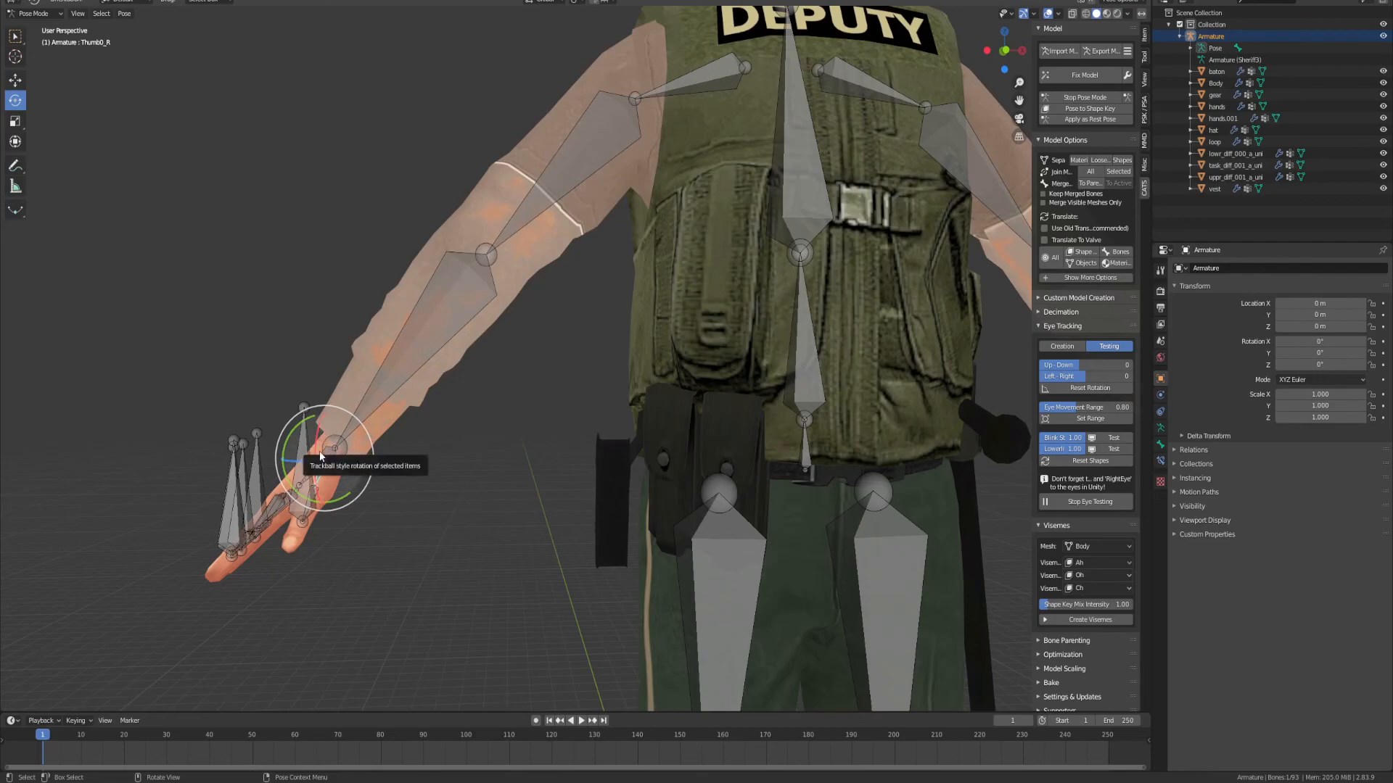
{"action": "left_click", "coordinate": [323, 456]}
{"action": "left_click_drag", "start_coordinate": [301, 426], "coordinate": [512, 323]}
{"action": "key", "text": "ctrl+z"}
Step: Tilt the Neck bone freely from the side view to check the collar area, and undo the rotation
{"action": "middle_click_drag", "start_coordinate": [809, 217], "coordinate": [544, 472]}
{"action": "middle_click_drag", "start_coordinate": [714, 108], "coordinate": [348, 428]}
{"action": "scroll", "coordinate": [502, 442], "scroll_direction": "up", "scroll_amount": 1}
{"action": "middle_click_drag", "start_coordinate": [666, 330], "coordinate": [443, 446], "text": "shift"}
{"action": "left_click", "coordinate": [808, 385]}
{"action": "key", "text": "r"}
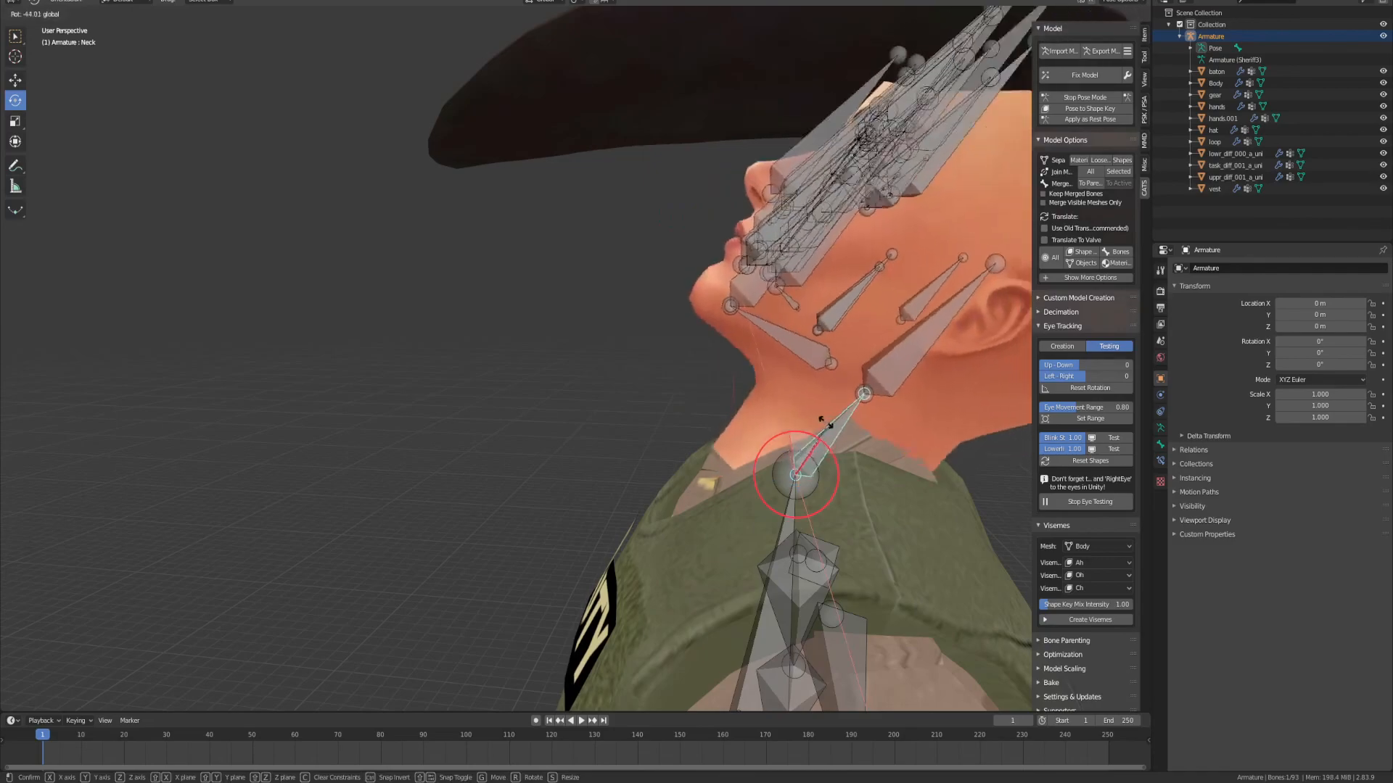
{"action": "left_click", "coordinate": [828, 428]}
{"action": "key", "text": "ctrl+z"}
Step: Test-rotate the Neck bone about the X axis and undo the rotation
{"action": "middle_click_drag", "start_coordinate": [742, 516], "coordinate": [788, 501]}
{"action": "scroll", "coordinate": [787, 501], "scroll_direction": "down", "scroll_amount": 2}
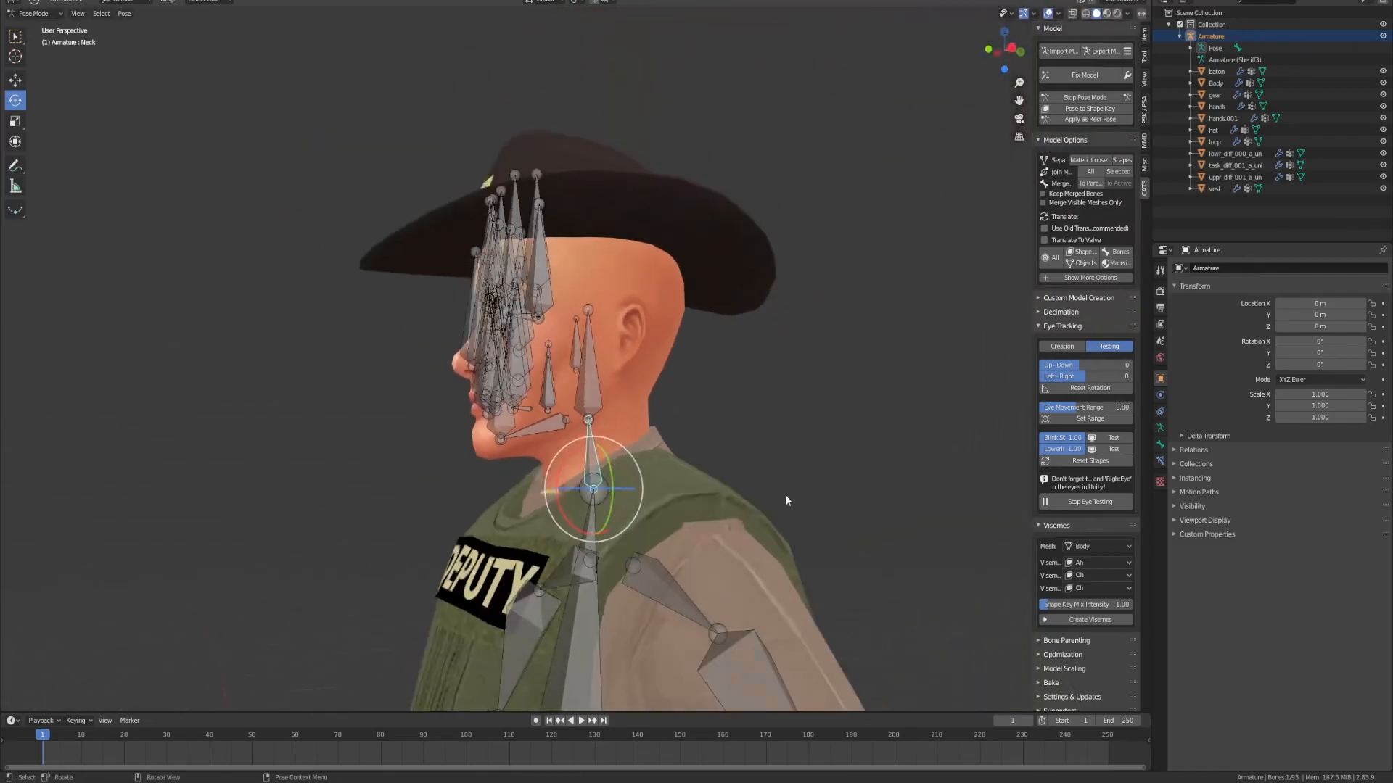
{"action": "scroll", "coordinate": [788, 500], "scroll_direction": "up", "scroll_amount": 2}
{"action": "key", "text": "r"}
{"action": "key", "text": "x"}
{"action": "left_click_drag", "start_coordinate": [580, 500], "coordinate": [624, 500]}
{"action": "key", "text": "ctrl+z"}
Step: Test-rotate the Head bone about the X axis to check whether the hat follows, and undo the rotation
{"action": "middle_click_drag", "start_coordinate": [634, 515], "coordinate": [615, 506]}
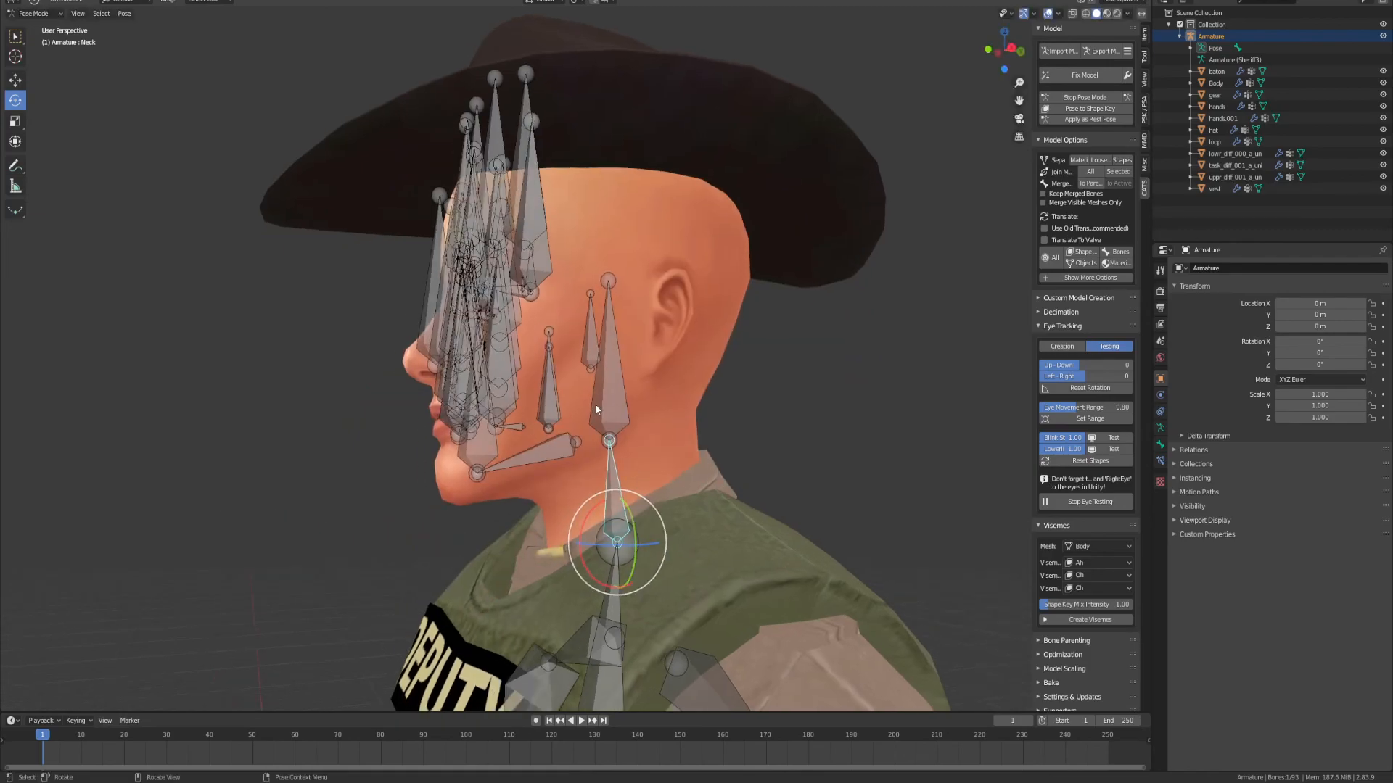
{"action": "left_click", "coordinate": [597, 401]}
{"action": "key", "text": "r"}
{"action": "key", "text": "x"}
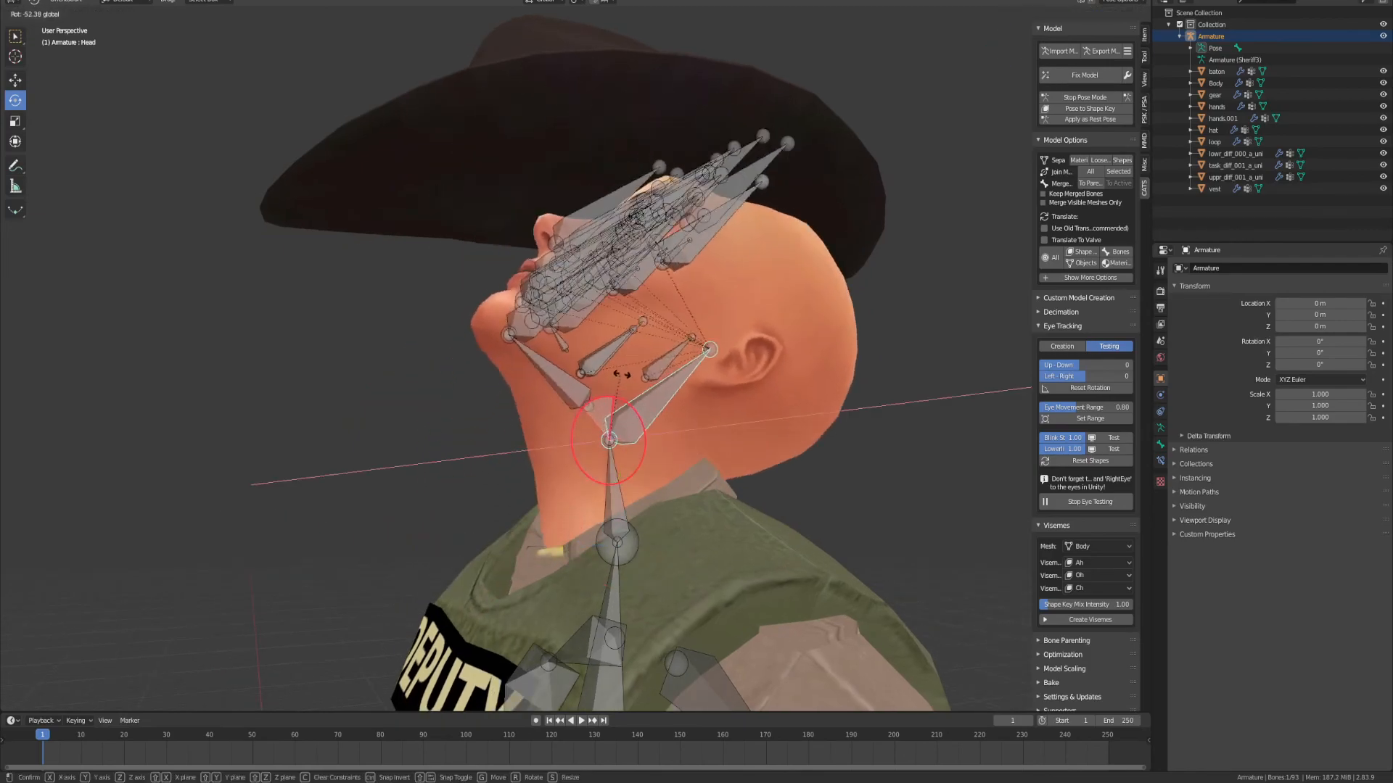
{"action": "mouse_move", "coordinate": [578, 385]}
{"action": "left_mouse_down"}
{"action": "mouse_move", "coordinate": [516, 404]}
{"action": "mouse_move", "coordinate": [574, 358]}
{"action": "left_mouse_up"}
{"action": "key", "text": "ctrl+z"}
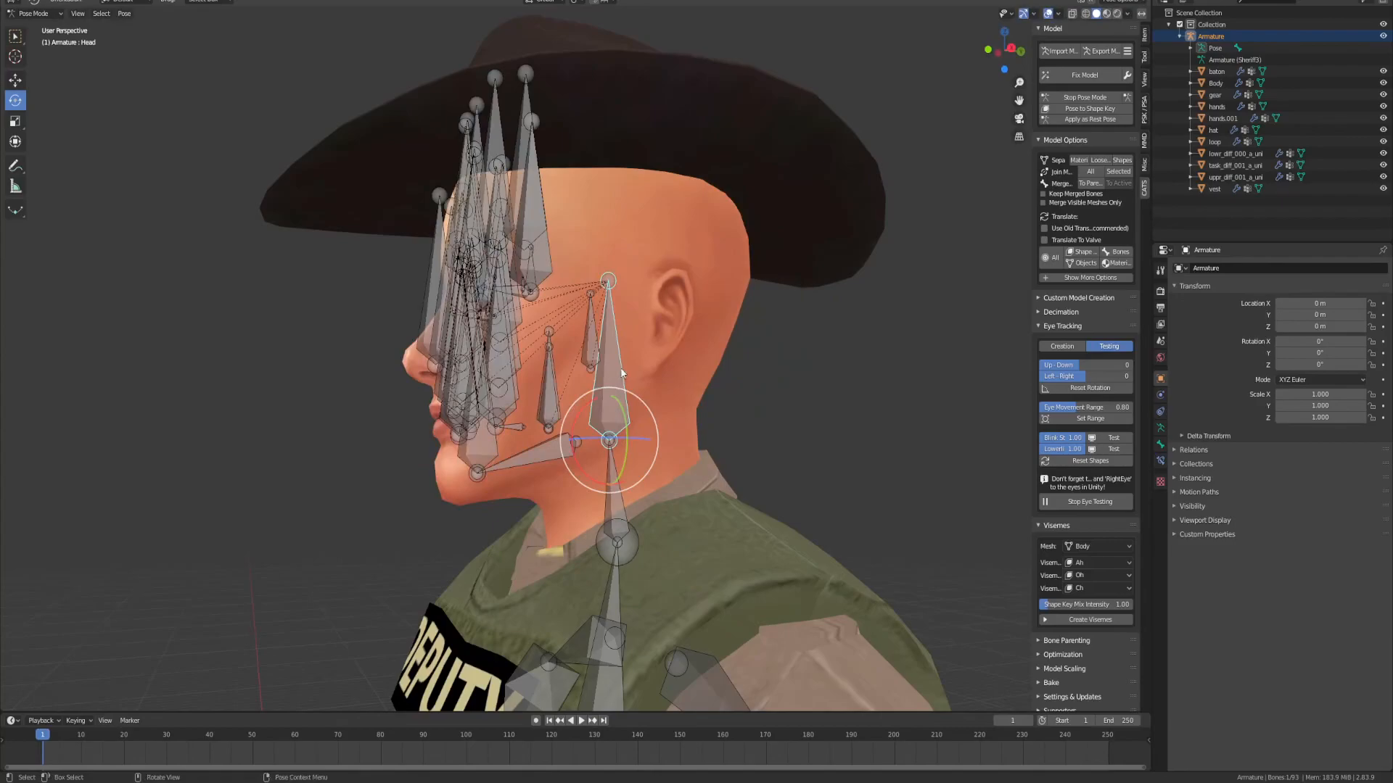
Step: Select the Chest bone, try rotating it, and cancel the rotation
{"action": "scroll", "coordinate": [649, 438], "scroll_direction": "down", "scroll_amount": 3}
{"action": "left_click", "coordinate": [663, 465]}
{"action": "scroll", "coordinate": [663, 465], "scroll_direction": "up", "scroll_amount": 1}
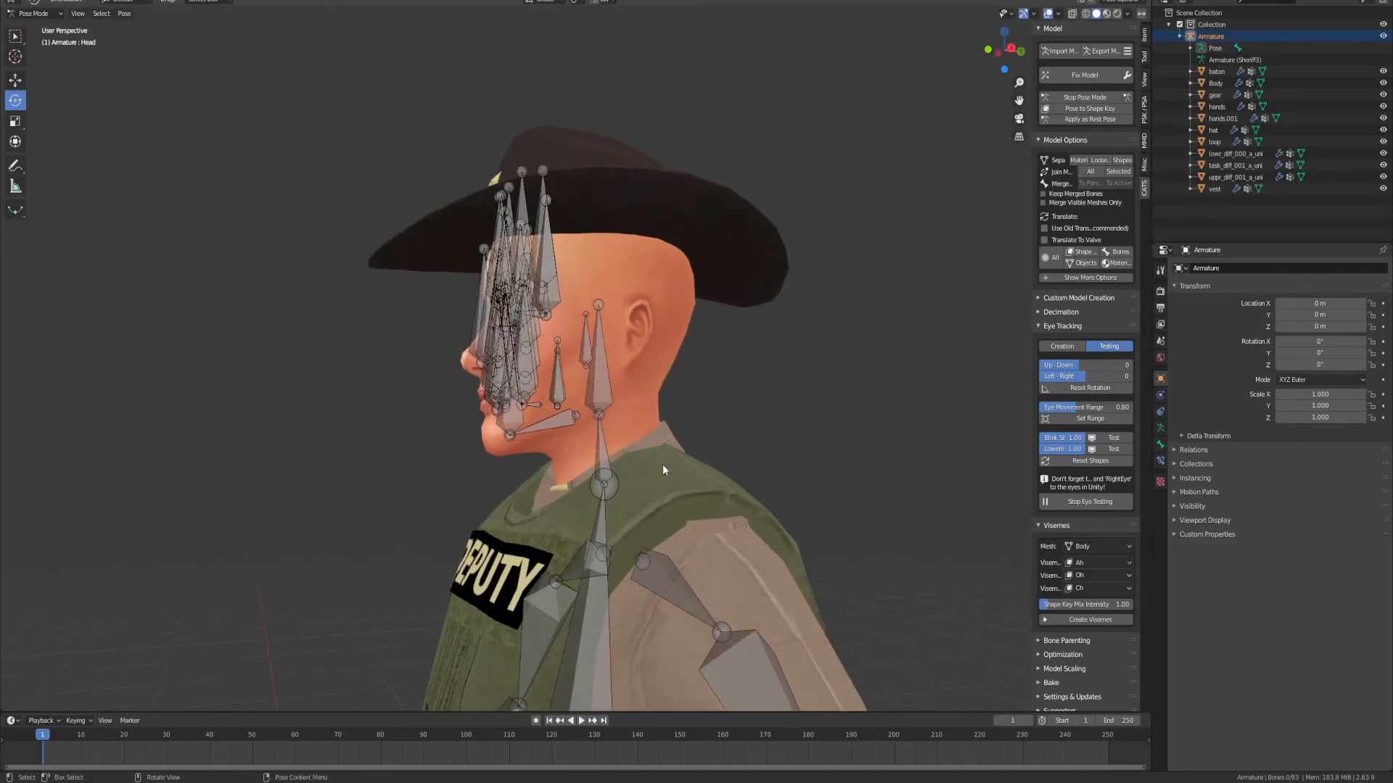
{"action": "left_click", "coordinate": [607, 528]}
{"action": "scroll", "coordinate": [606, 528], "scroll_direction": "down", "scroll_amount": 2}
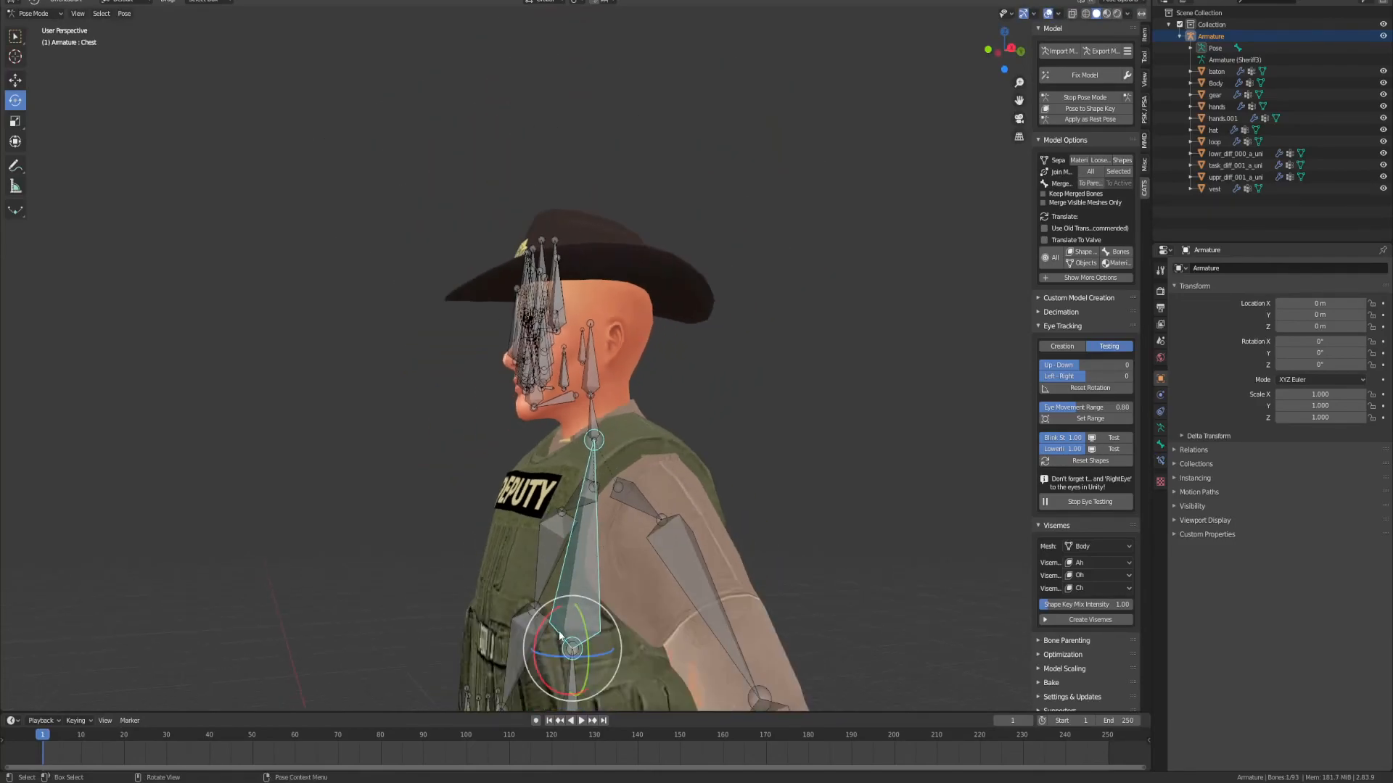
{"action": "left_click_drag", "start_coordinate": [546, 625], "coordinate": [533, 653]}
{"action": "key", "text": "Escape"}
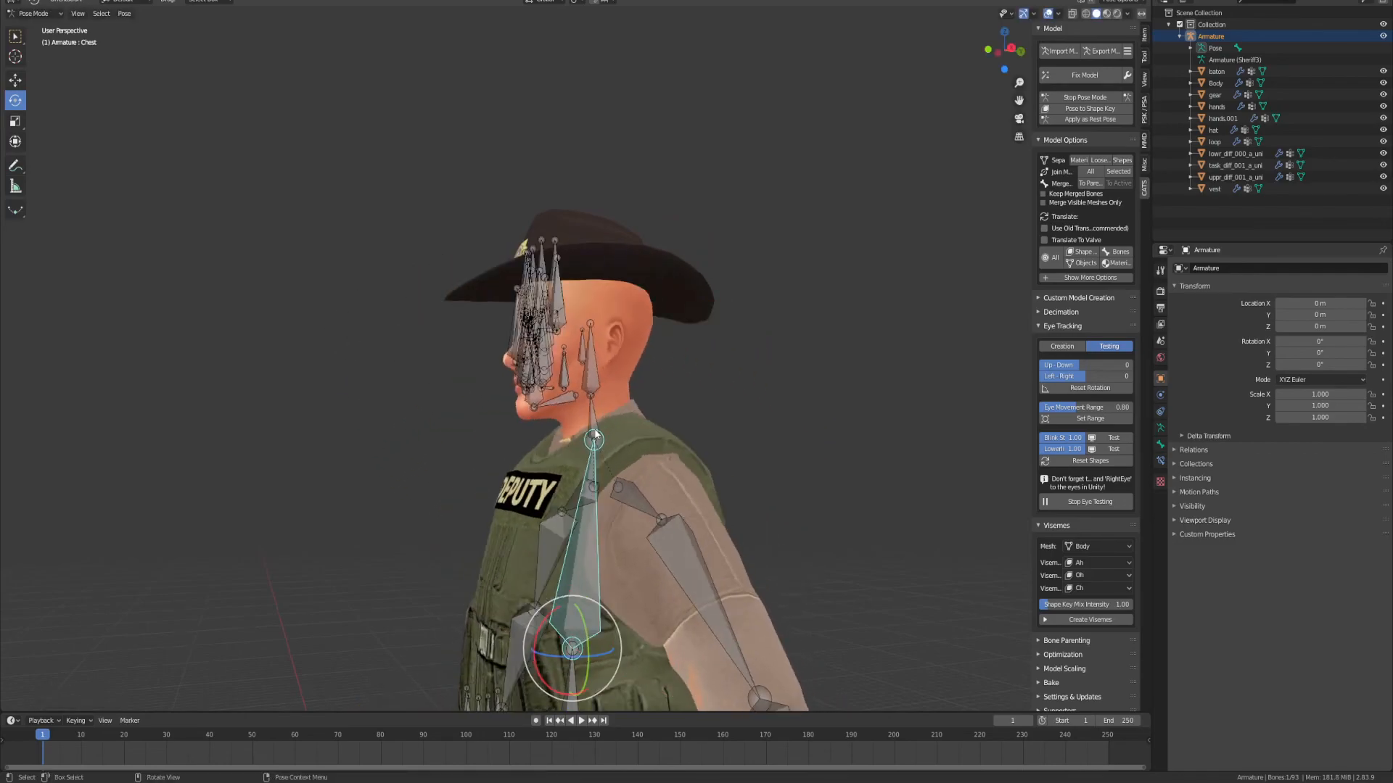
Step: Test-rotate the Neck bone twice, checking the neck and collar from both sides, and undo both rotations
{"action": "left_click", "coordinate": [593, 435]}
{"action": "scroll", "coordinate": [593, 435], "scroll_direction": "up", "scroll_amount": 4}
{"action": "left_click_drag", "start_coordinate": [589, 502], "coordinate": [606, 464]}
{"action": "middle_click_drag", "start_coordinate": [606, 462], "coordinate": [750, 412]}
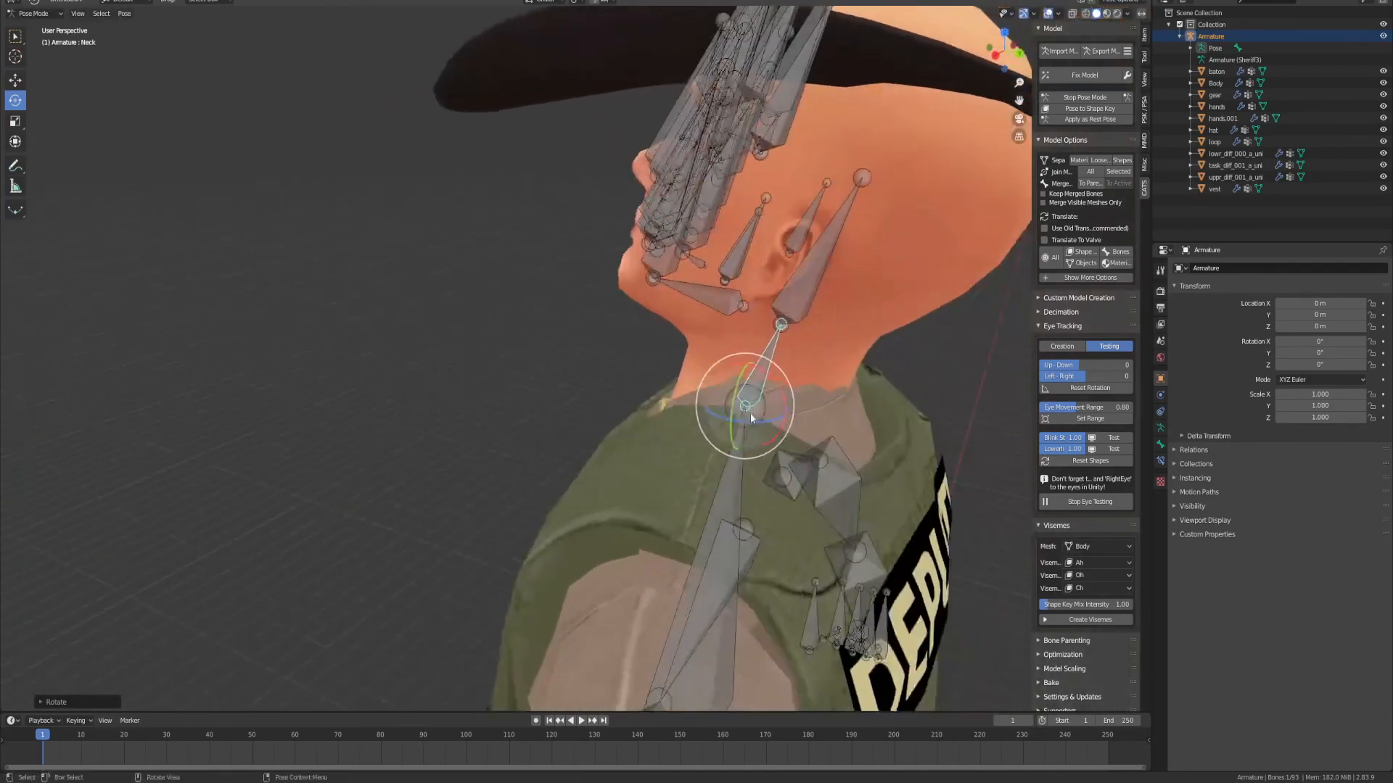
{"action": "left_click_drag", "start_coordinate": [736, 374], "coordinate": [709, 349]}
{"action": "key", "text": "ctrl+z"}
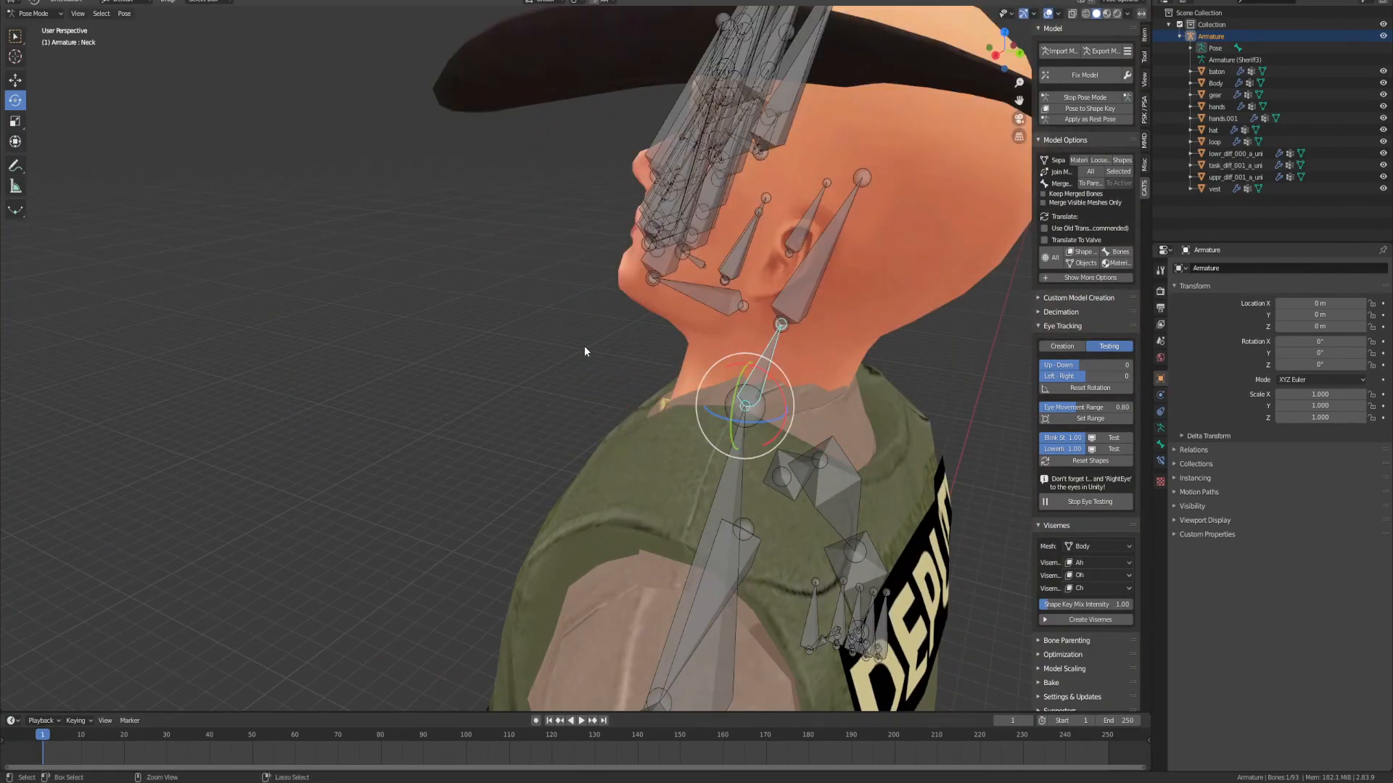
{"action": "key", "text": "ctrl+z"}
Step: Test-rotate the Neck bone once more in side view, undo it, and stop pose mode
{"action": "middle_click_drag", "start_coordinate": [585, 341], "coordinate": [631, 319]}
{"action": "scroll", "coordinate": [684, 319], "scroll_direction": "down", "scroll_amount": 2}
{"action": "left_click", "coordinate": [764, 321]}
{"action": "left_click", "coordinate": [645, 380]}
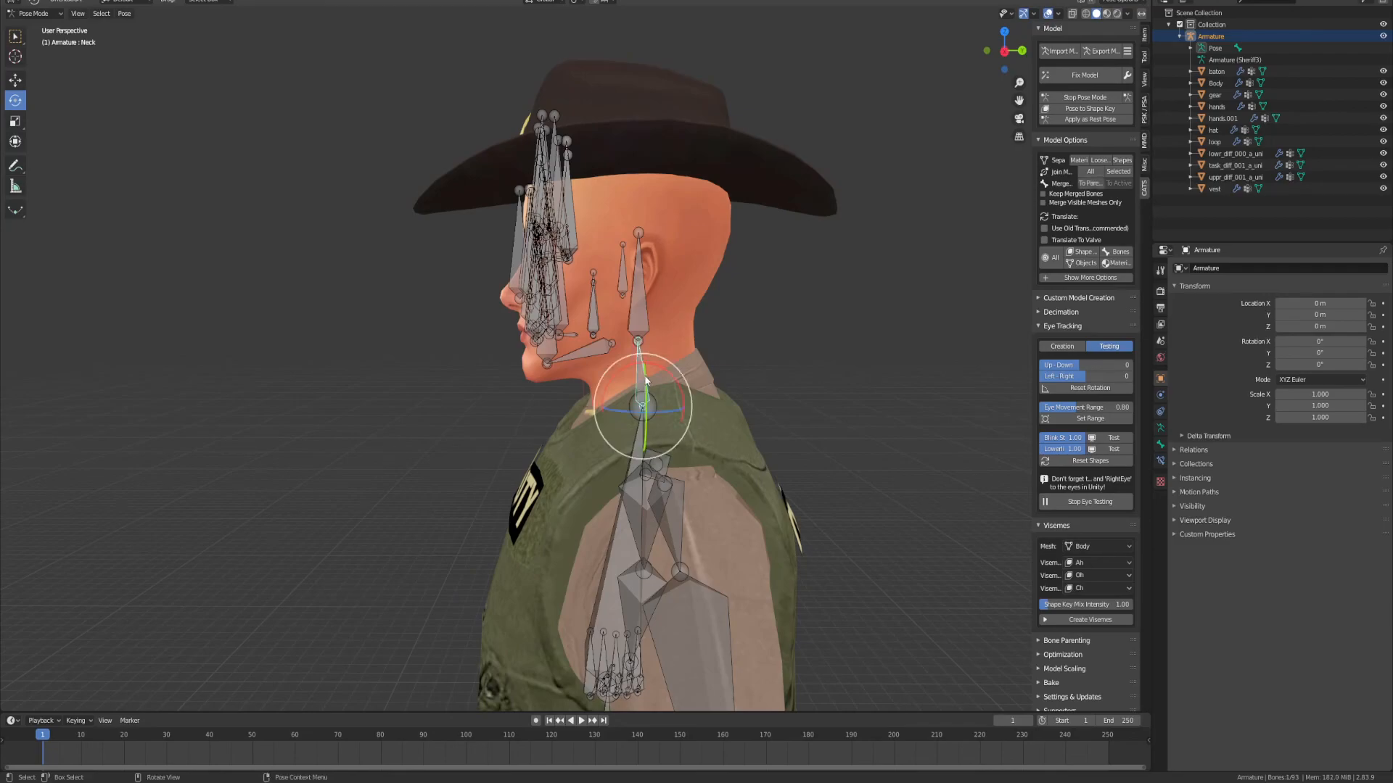
{"action": "left_click_drag", "start_coordinate": [644, 369], "coordinate": [608, 355]}
{"action": "key", "text": "ctrl+z"}
{"action": "left_click", "coordinate": [708, 355]}
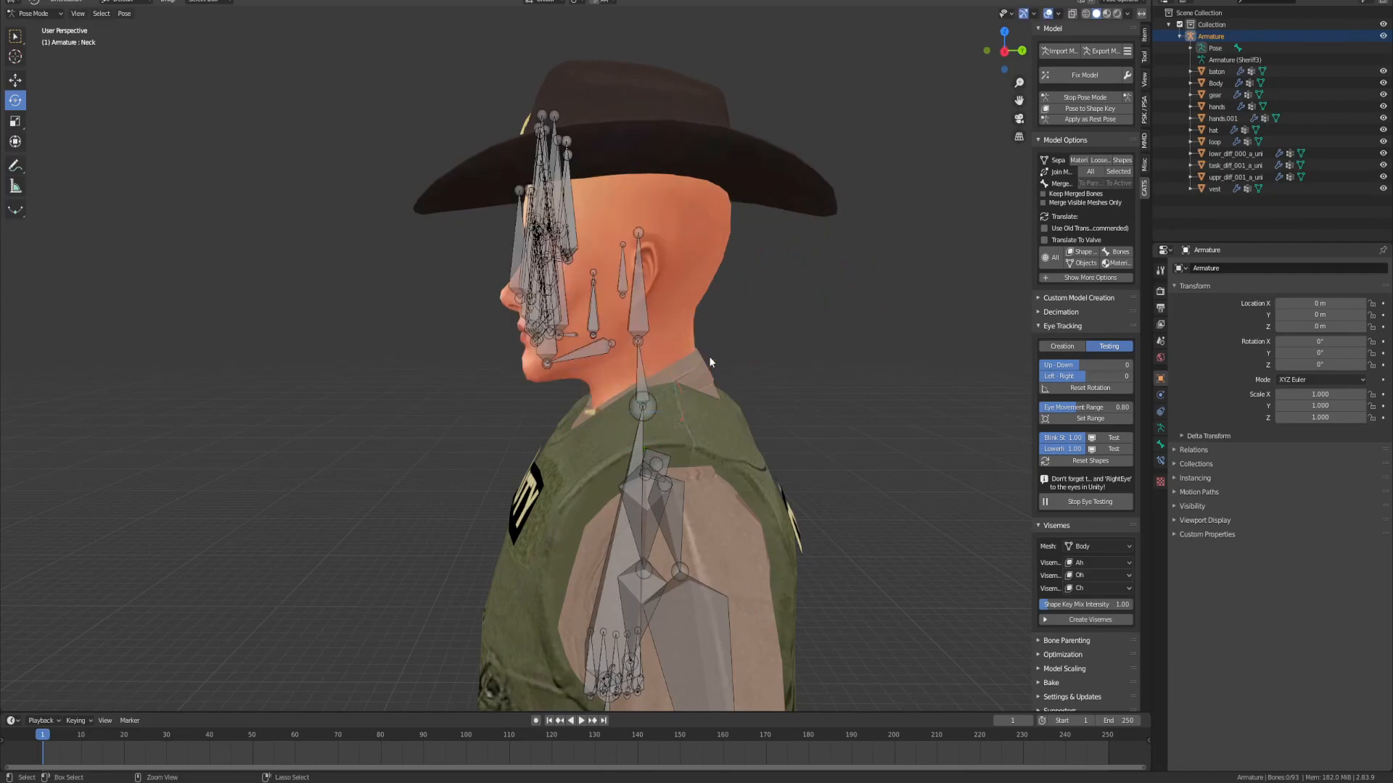
{"action": "left_click", "coordinate": [1079, 97]}
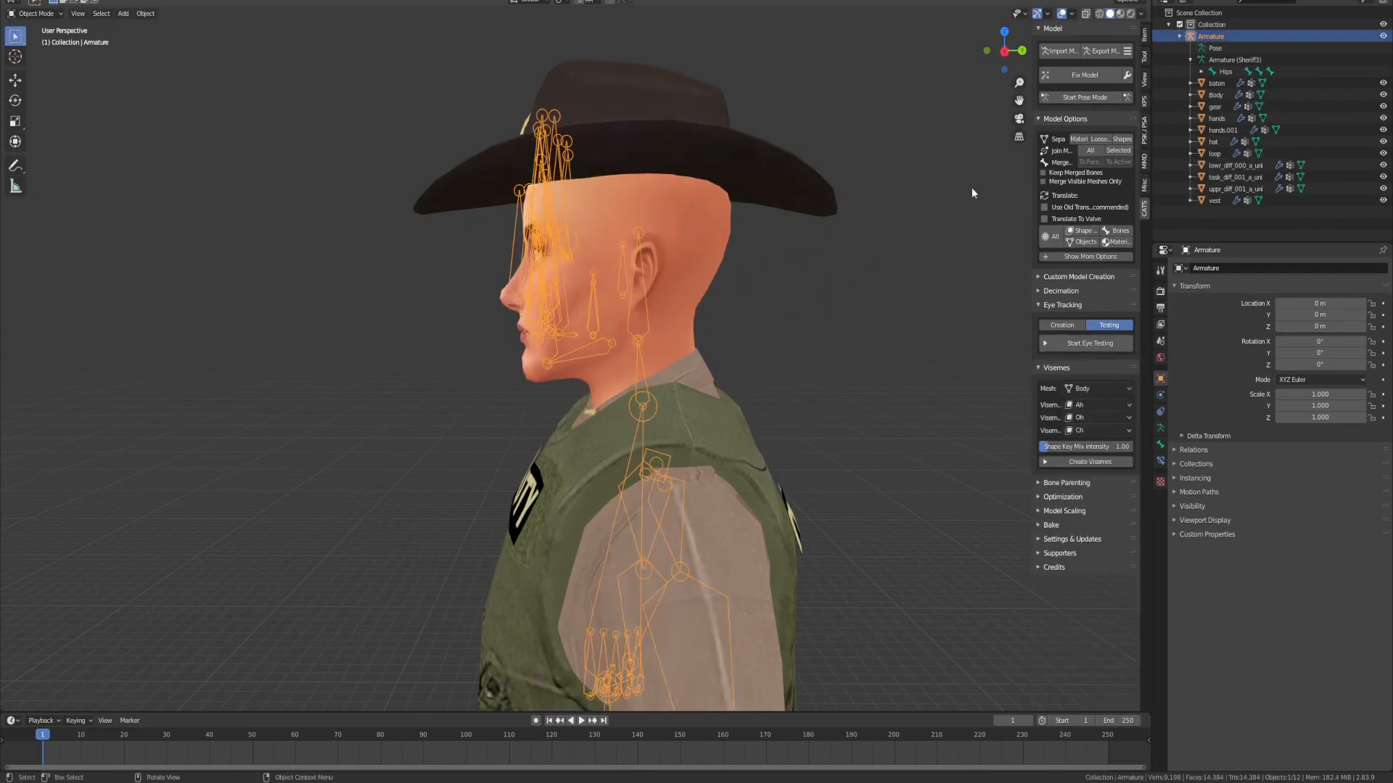
Step: Examine the finished sheriff model from several angles, including the hat, head, vest and arms
{"action": "middle_click_drag", "start_coordinate": [789, 244], "coordinate": [586, 266]}
{"action": "scroll", "coordinate": [583, 267], "scroll_direction": "up", "scroll_amount": 4}
{"action": "middle_click_drag", "start_coordinate": [471, 290], "coordinate": [745, 284]}
{"action": "scroll", "coordinate": [737, 290], "scroll_direction": "down", "scroll_amount": 6}
{"action": "scroll", "coordinate": [735, 283], "scroll_direction": "up", "scroll_amount": 3}
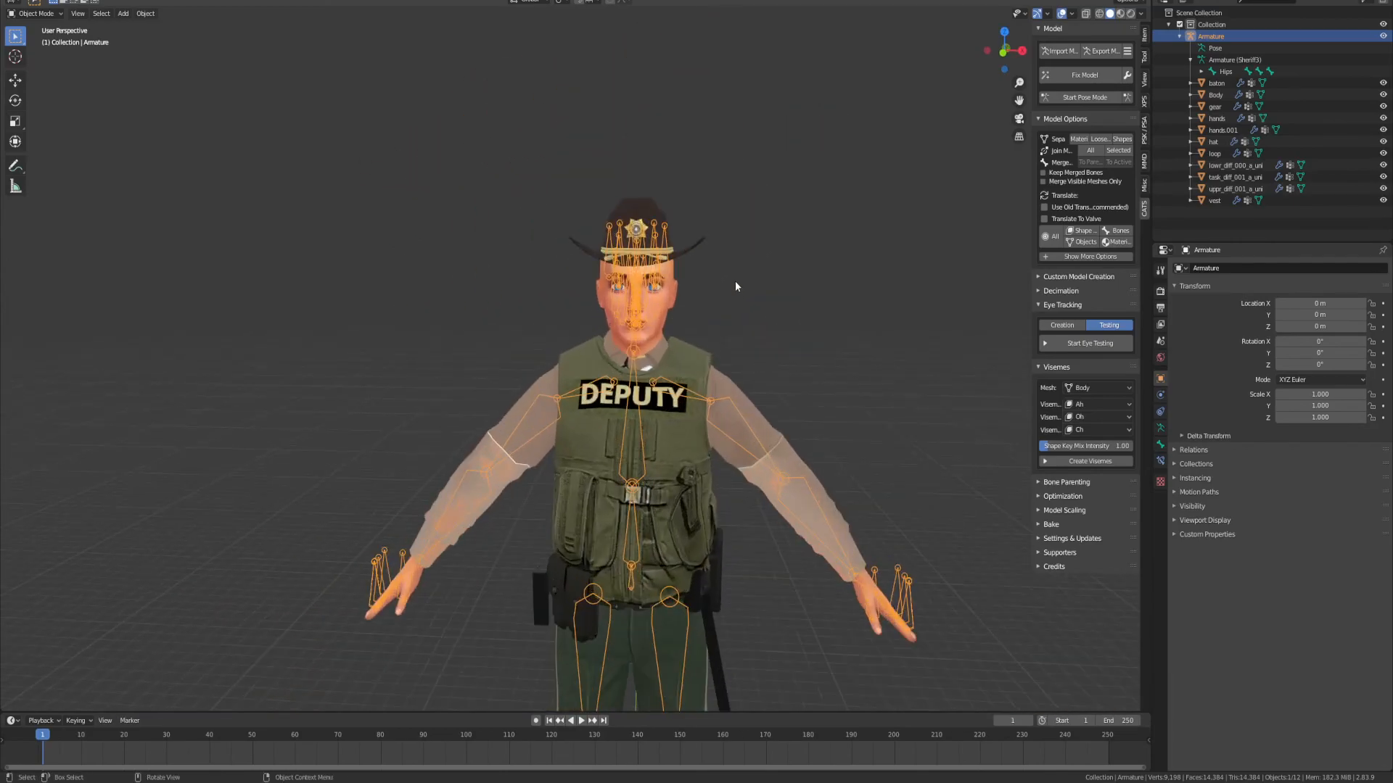
{"action": "scroll", "coordinate": [617, 263], "scroll_direction": "up", "scroll_amount": 2}
{"action": "middle_click_drag", "start_coordinate": [601, 272], "coordinate": [610, 218]}
{"action": "left_click", "coordinate": [610, 210]}
{"action": "left_click", "coordinate": [750, 231]}
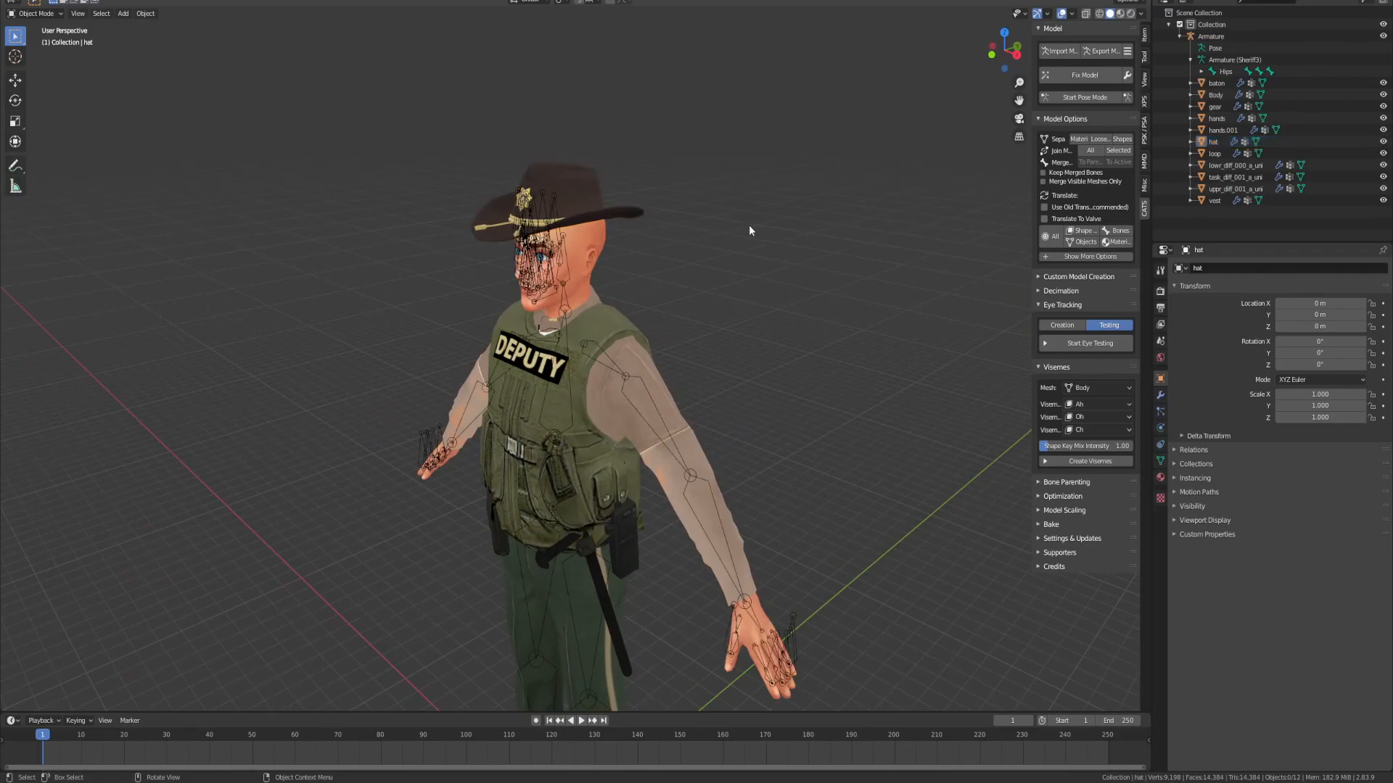
{"action": "middle_click_drag", "start_coordinate": [694, 249], "coordinate": [677, 302]}
{"action": "scroll", "coordinate": [643, 290], "scroll_direction": "up", "scroll_amount": 4}
{"action": "scroll", "coordinate": [725, 298], "scroll_direction": "down", "scroll_amount": 5}
{"action": "middle_click_drag", "start_coordinate": [763, 294], "coordinate": [698, 290]}
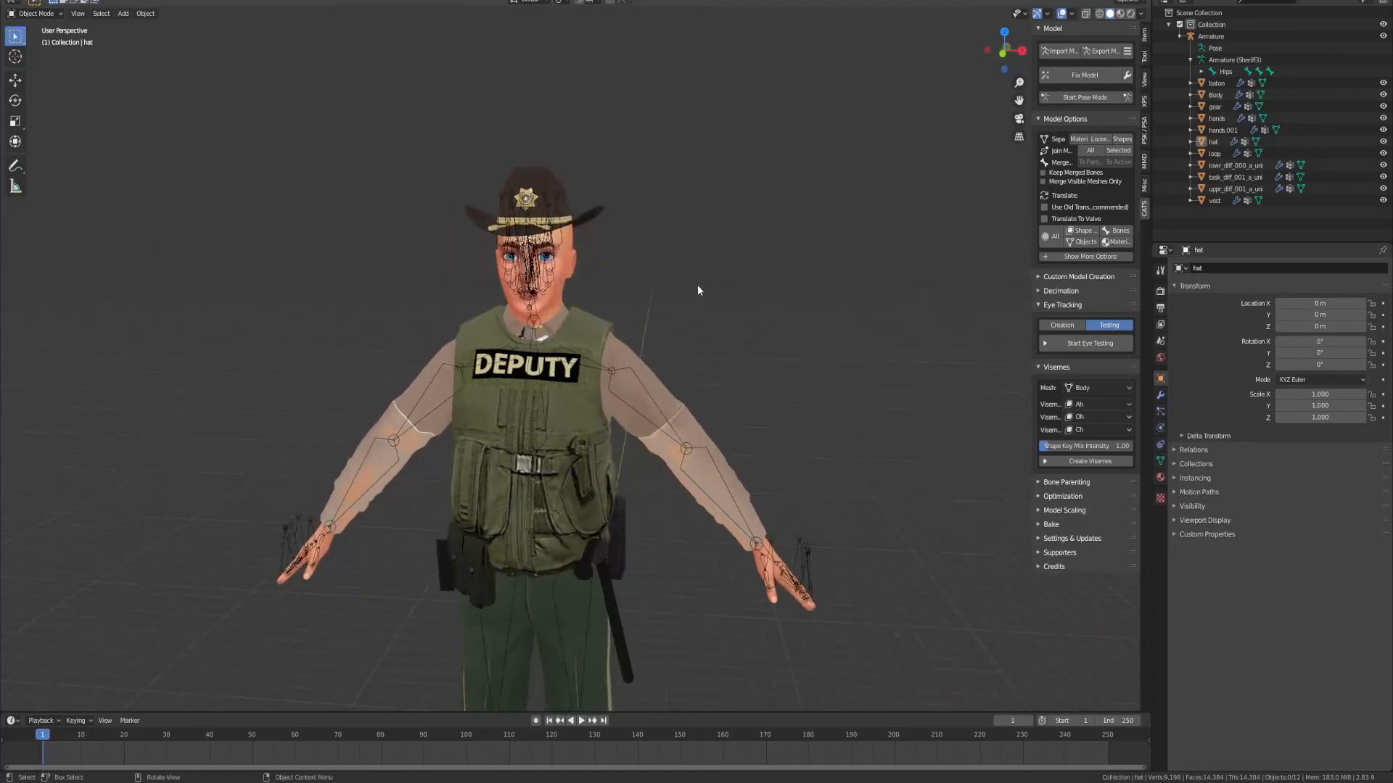